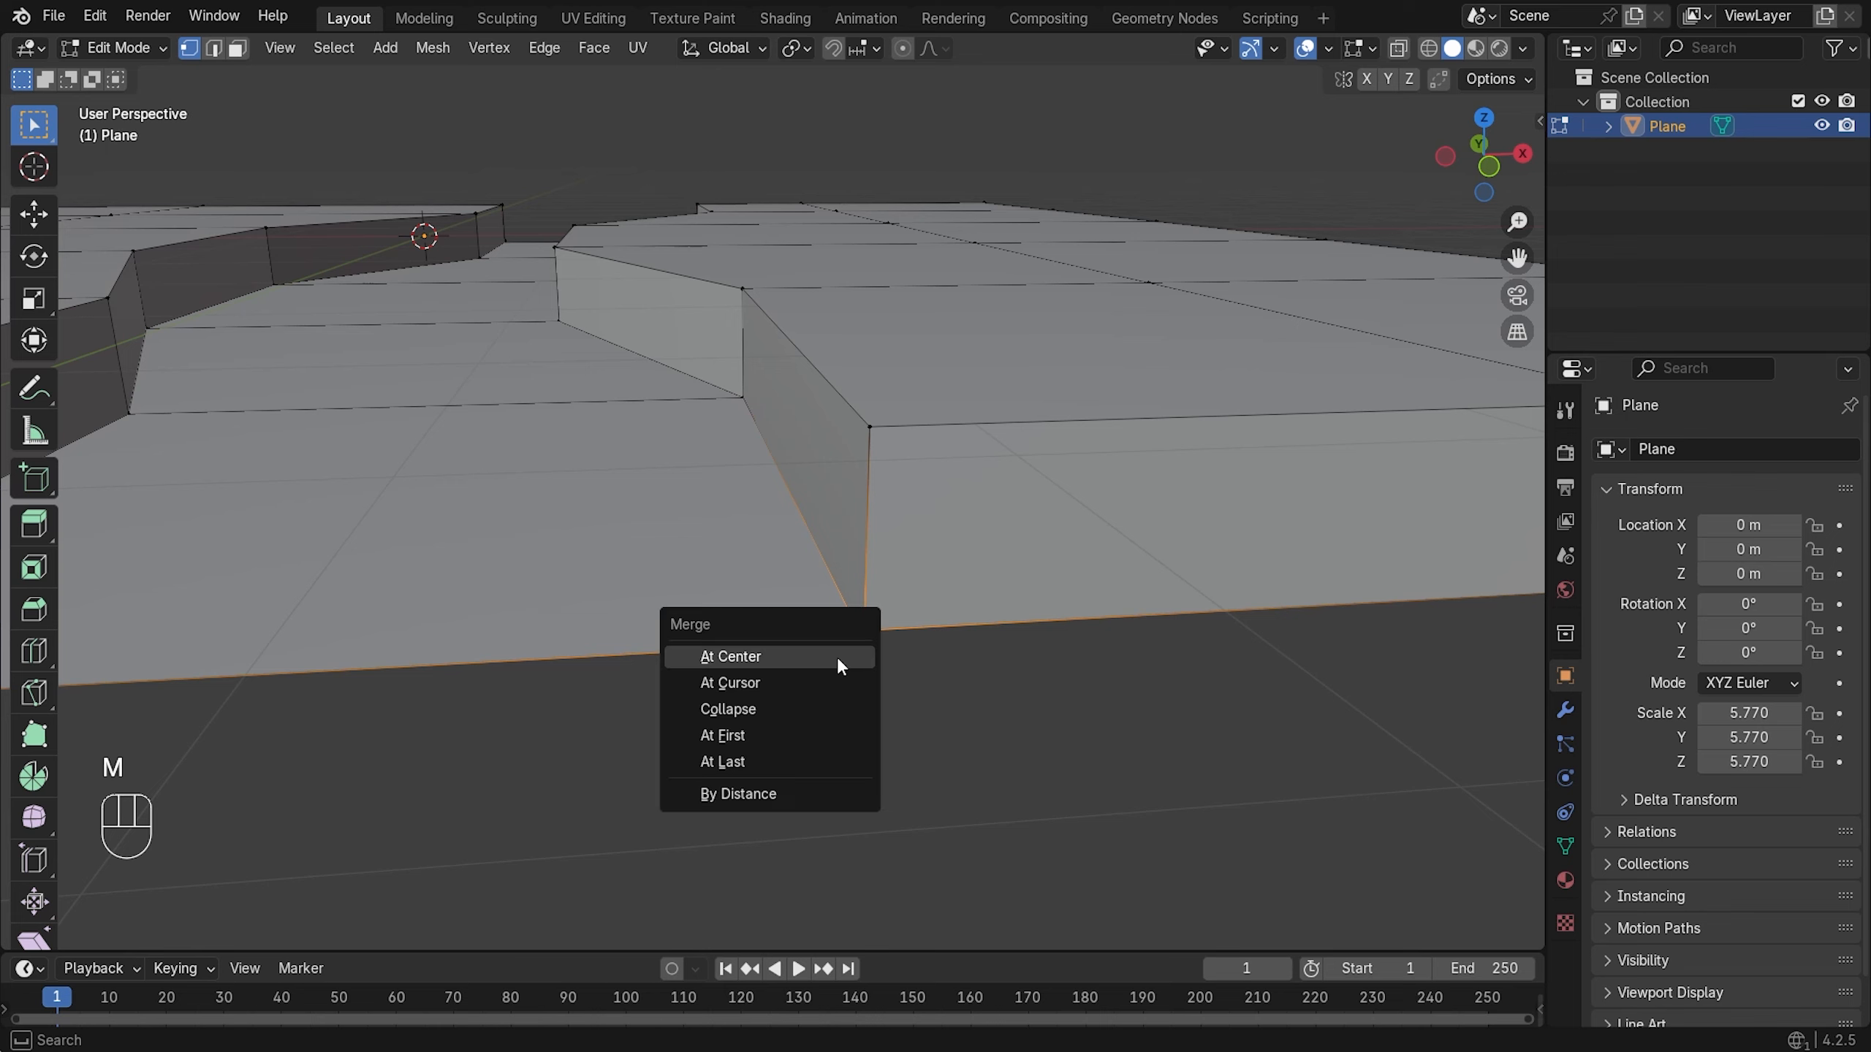
# - Merge two overlapping vertex pairs at the path's step corners at the last vertex
pyautogui.click(775, 762)
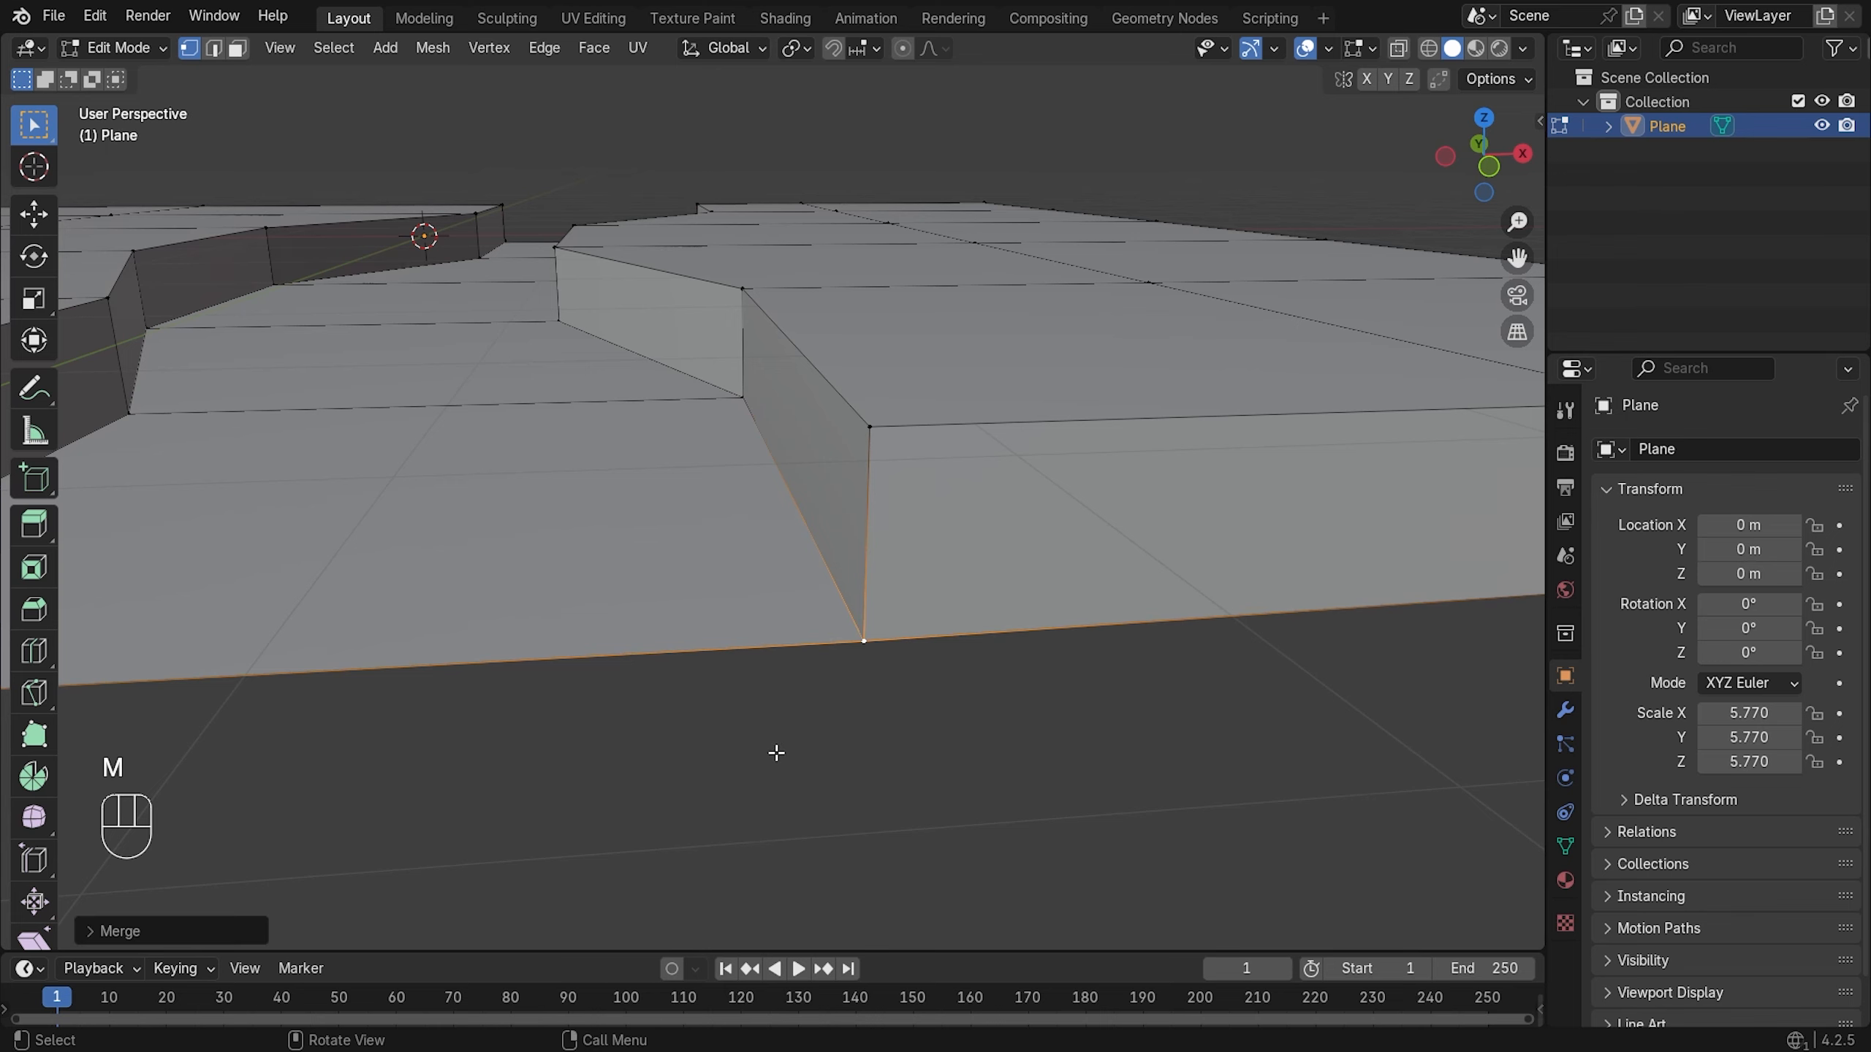
pyautogui.keyDown('shift'); pyautogui.moveTo(500, 652); pyautogui.dragTo(837, 635, button='middle'); pyautogui.keyUp('shift')
pyautogui.click(879, 644)
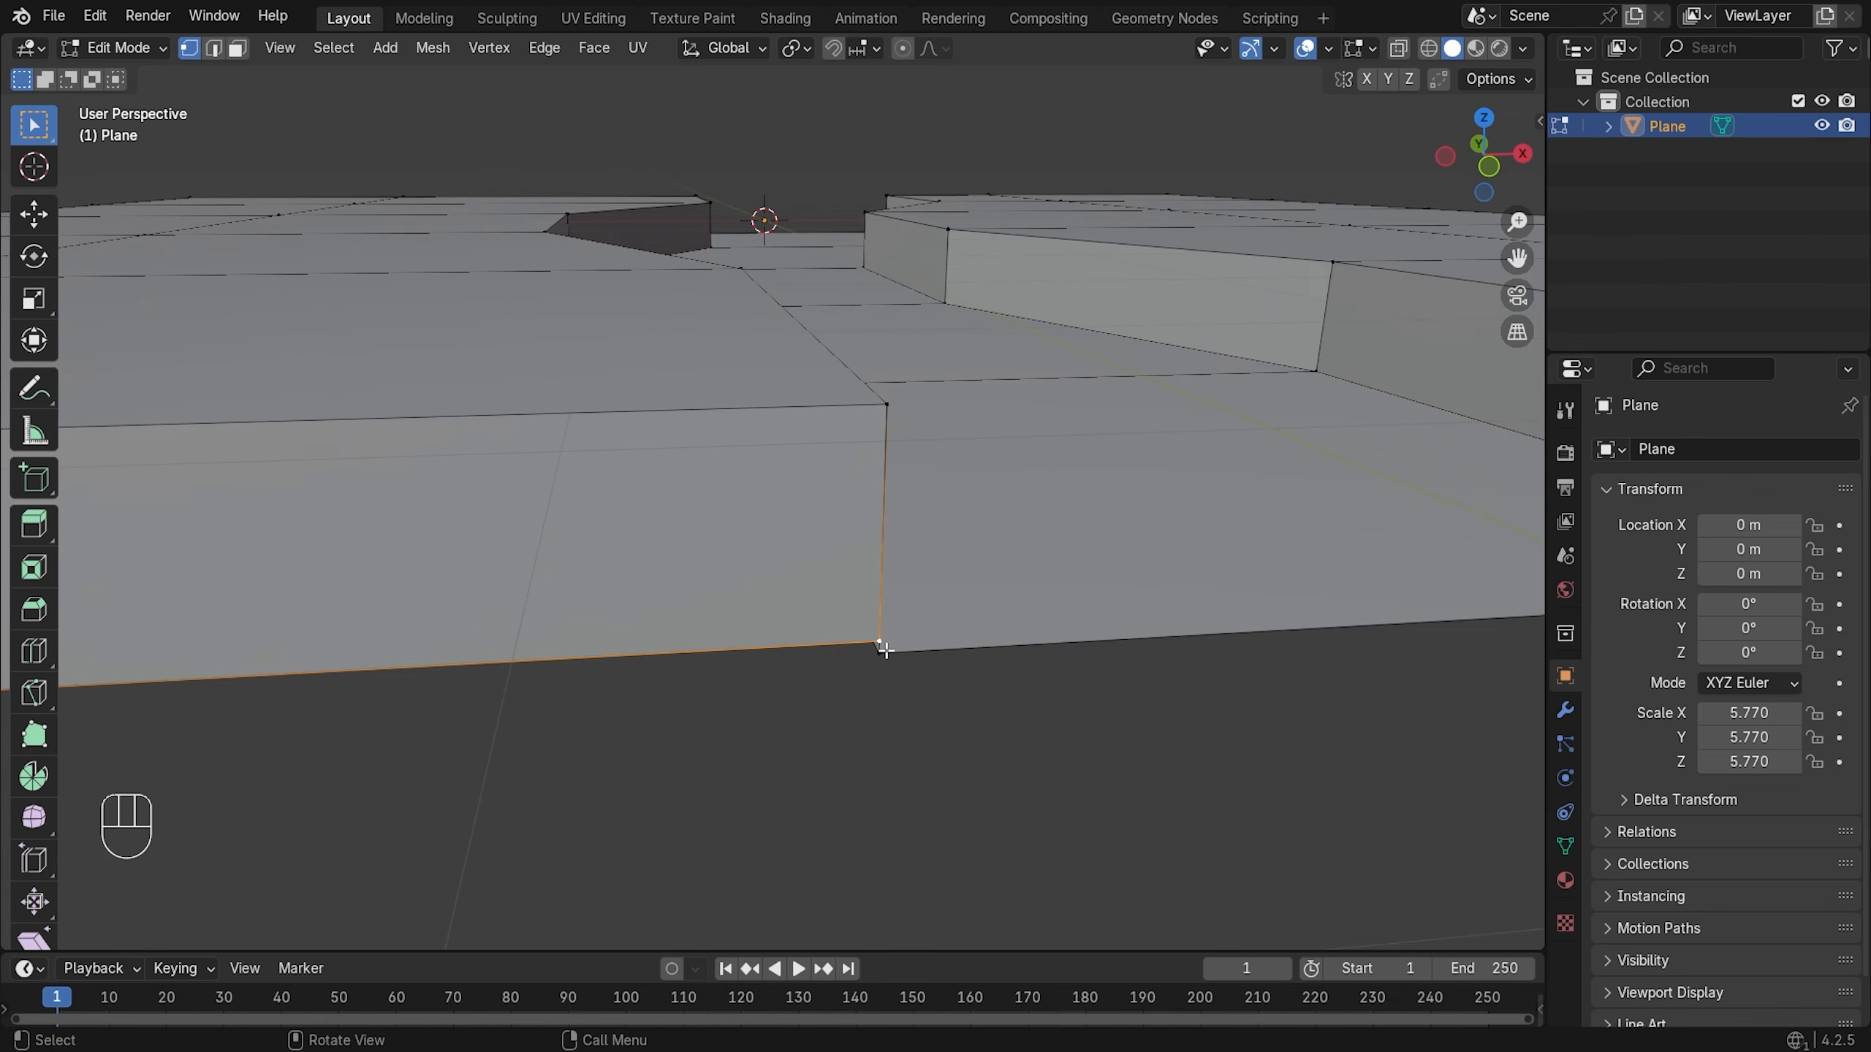
pyautogui.keyDown('shift'); pyautogui.click(880, 653); pyautogui.keyUp('shift')
pyautogui.press('m')
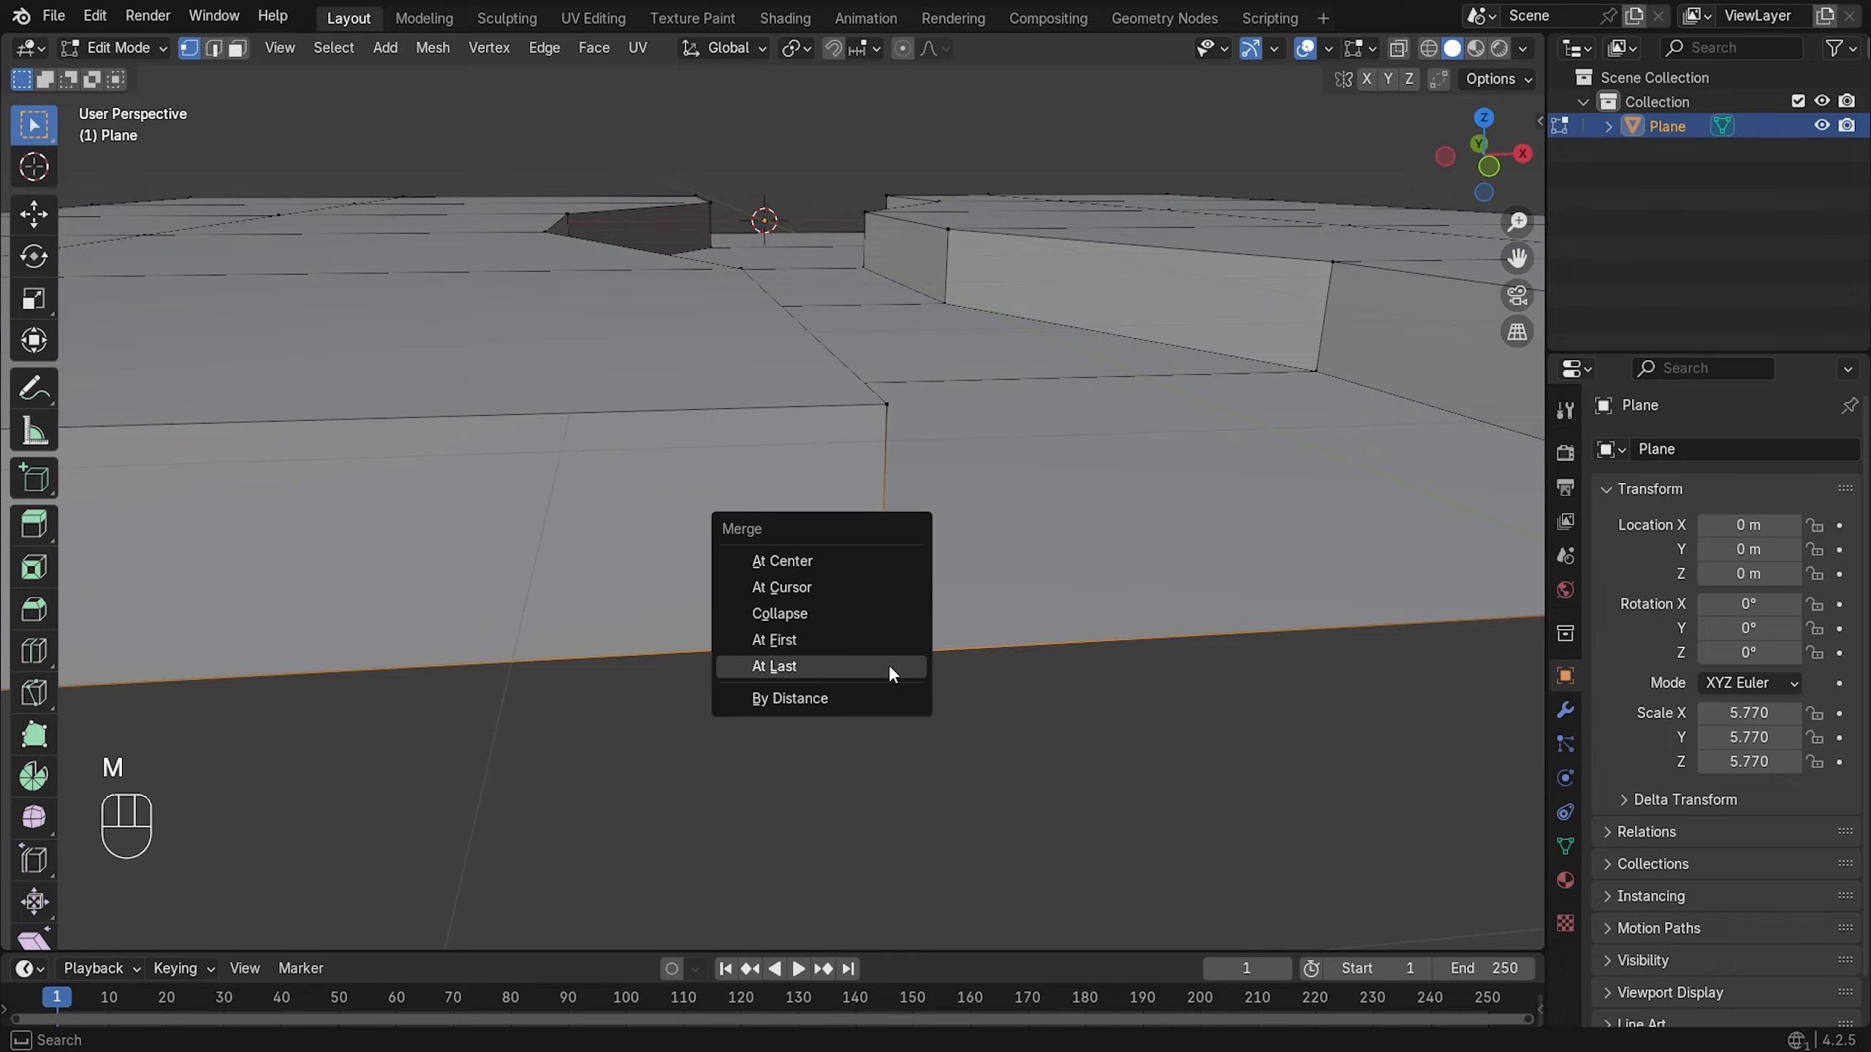
pyautogui.click(888, 664)
# - From a low side-on view, merge the next step's two corner vertices at last
pyautogui.scroll(-6, 722, 510)
pyautogui.moveTo(723, 510); pyautogui.dragTo(893, 590, button='middle')
pyautogui.scroll(4, 784, 684)
pyautogui.moveTo(784, 684)
pyautogui.mouseDown(button='middle')
pyautogui.moveTo(838, 670)
pyautogui.moveTo(806, 673)
pyautogui.mouseUp(button='middle')
pyautogui.scroll(3, 1105, 528)
pyautogui.keyDown('shift'); pyautogui.moveTo(1164, 582); pyautogui.dragTo(858, 635, button='middle'); pyautogui.keyUp('shift')
pyautogui.click(801, 647)
pyautogui.keyDown('shift'); pyautogui.click(773, 680); pyautogui.keyUp('shift')
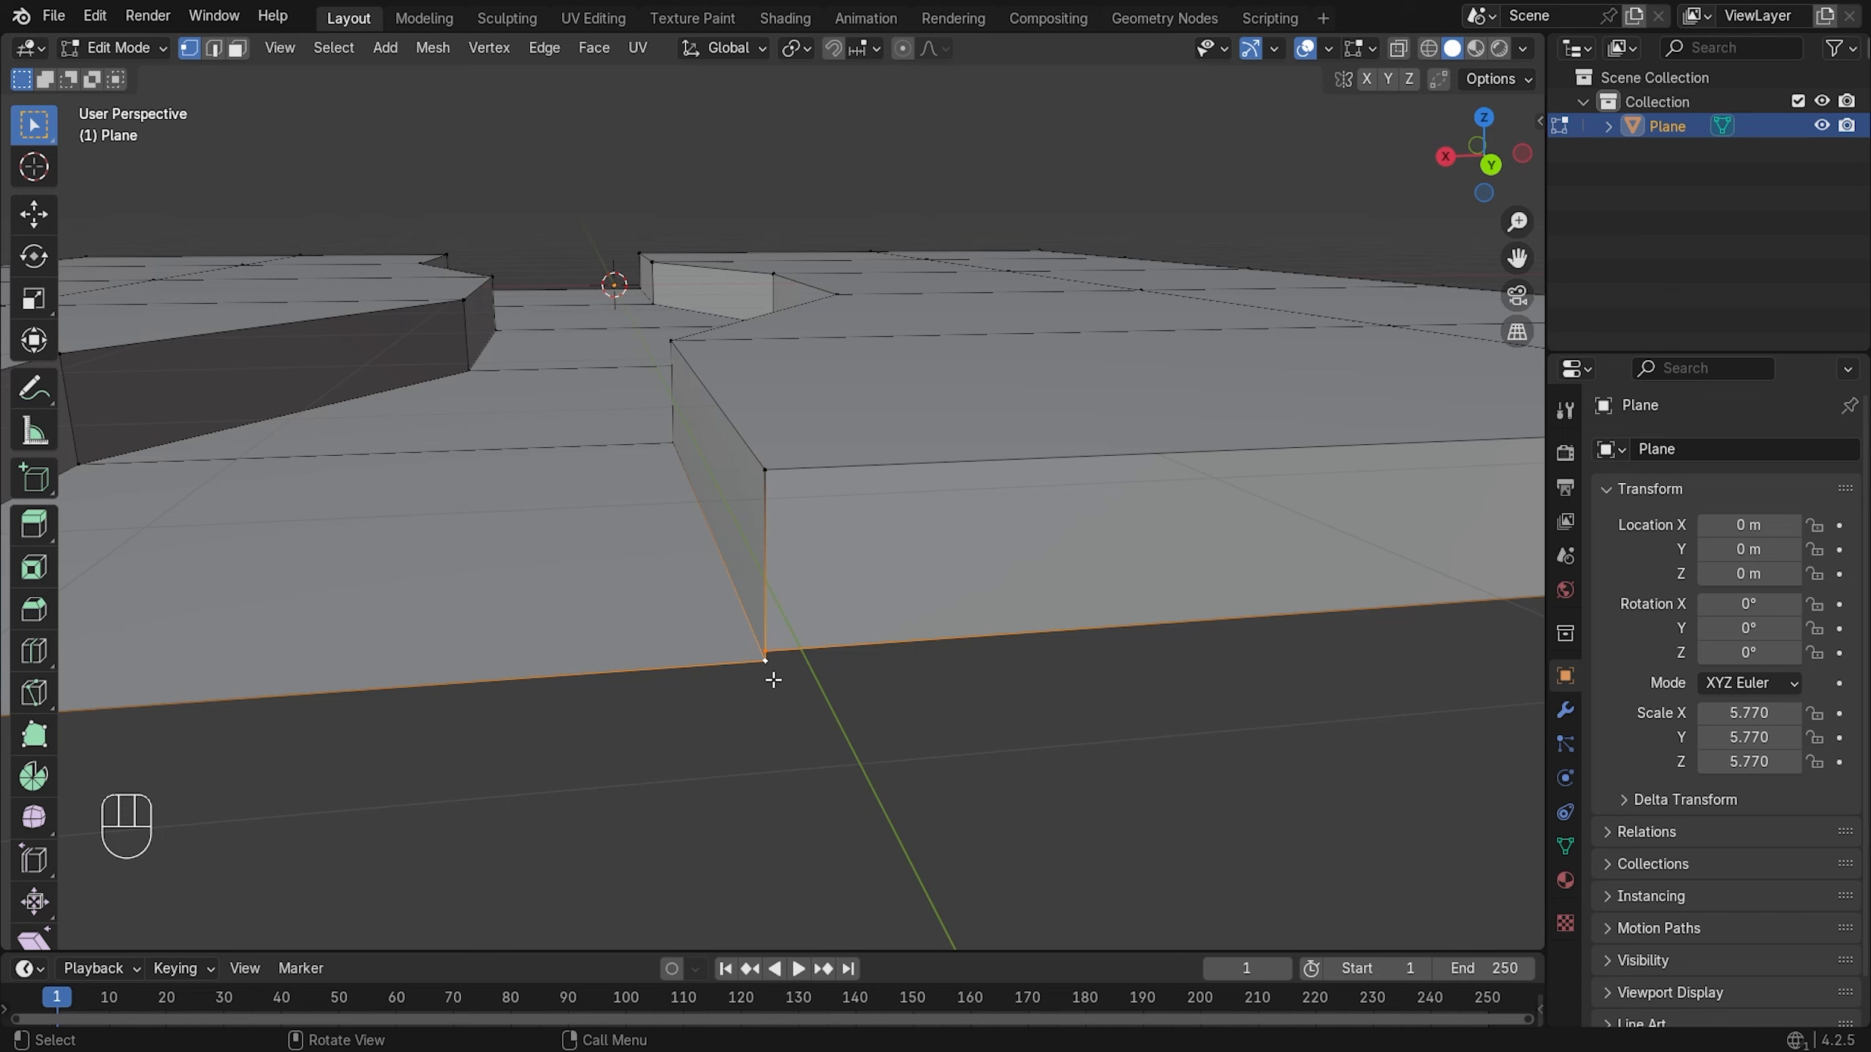
pyautogui.press('m')
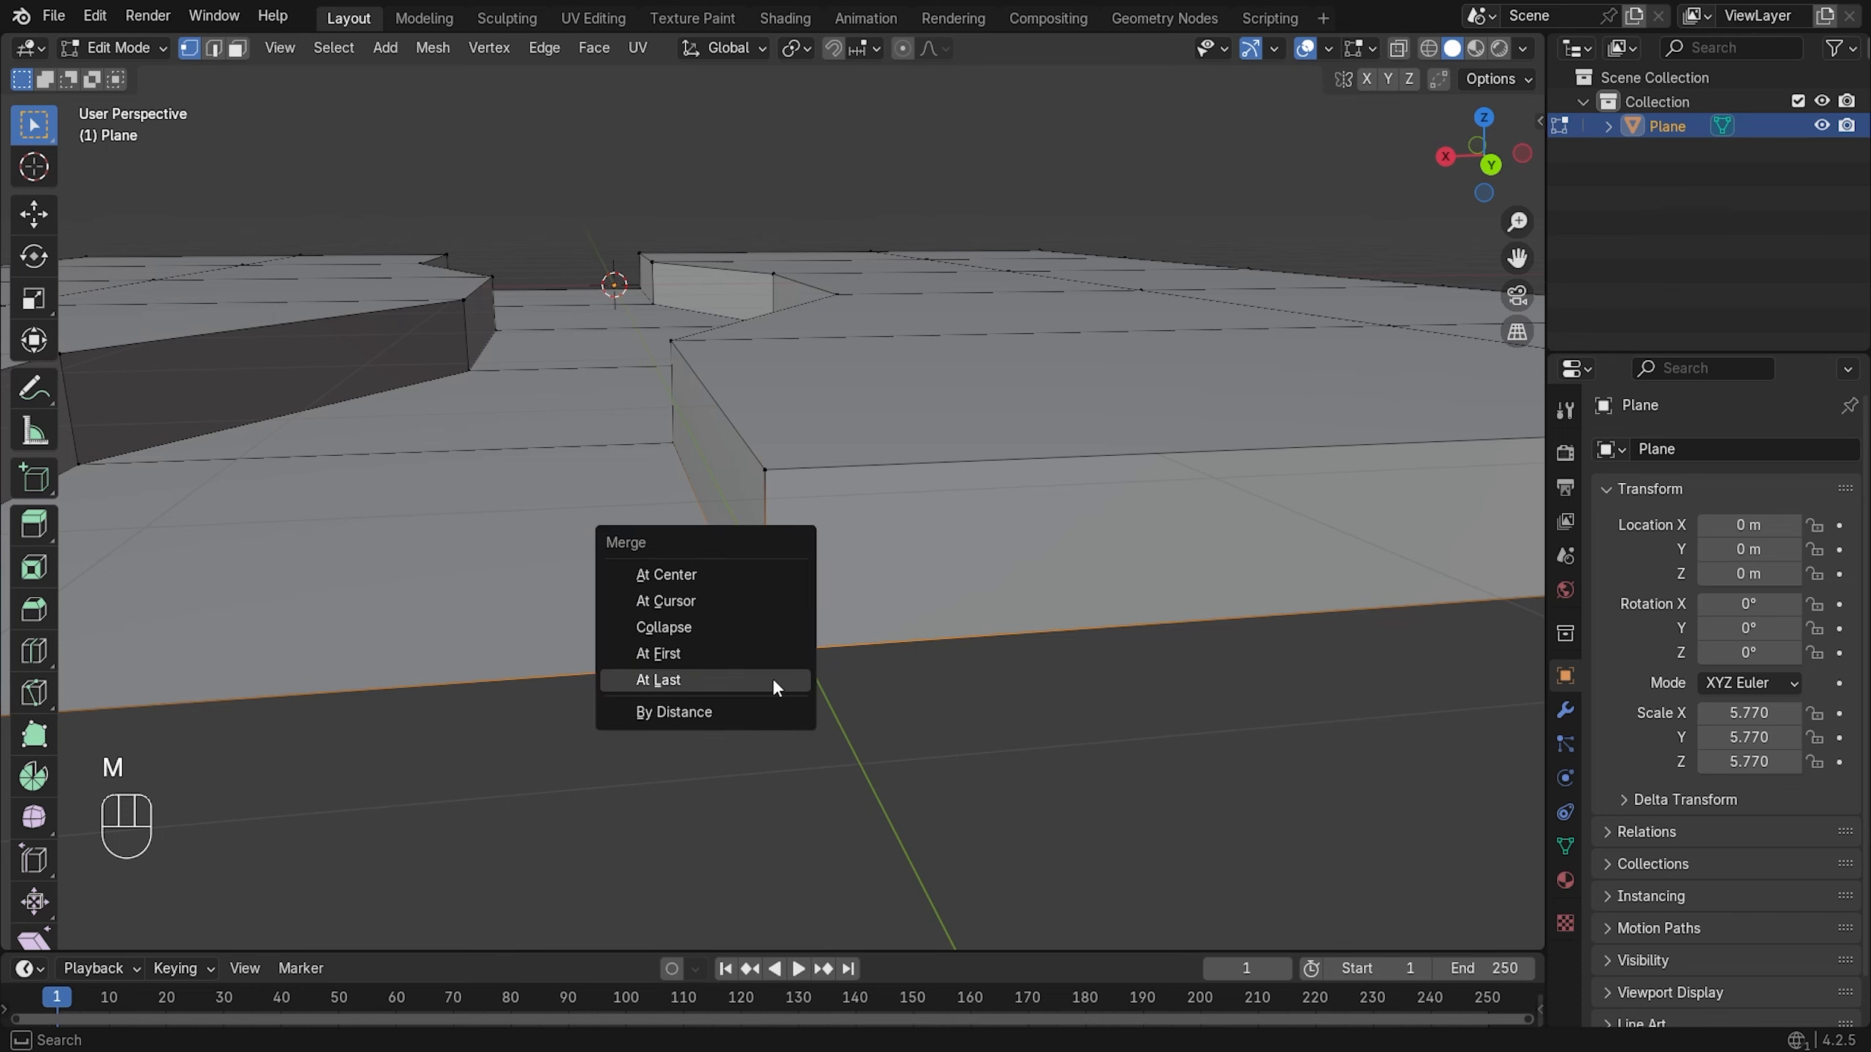
pyautogui.click(771, 679)
# - Merge another step's bottom corner vertices at the last vertex
pyautogui.scroll(-3, 718, 681)
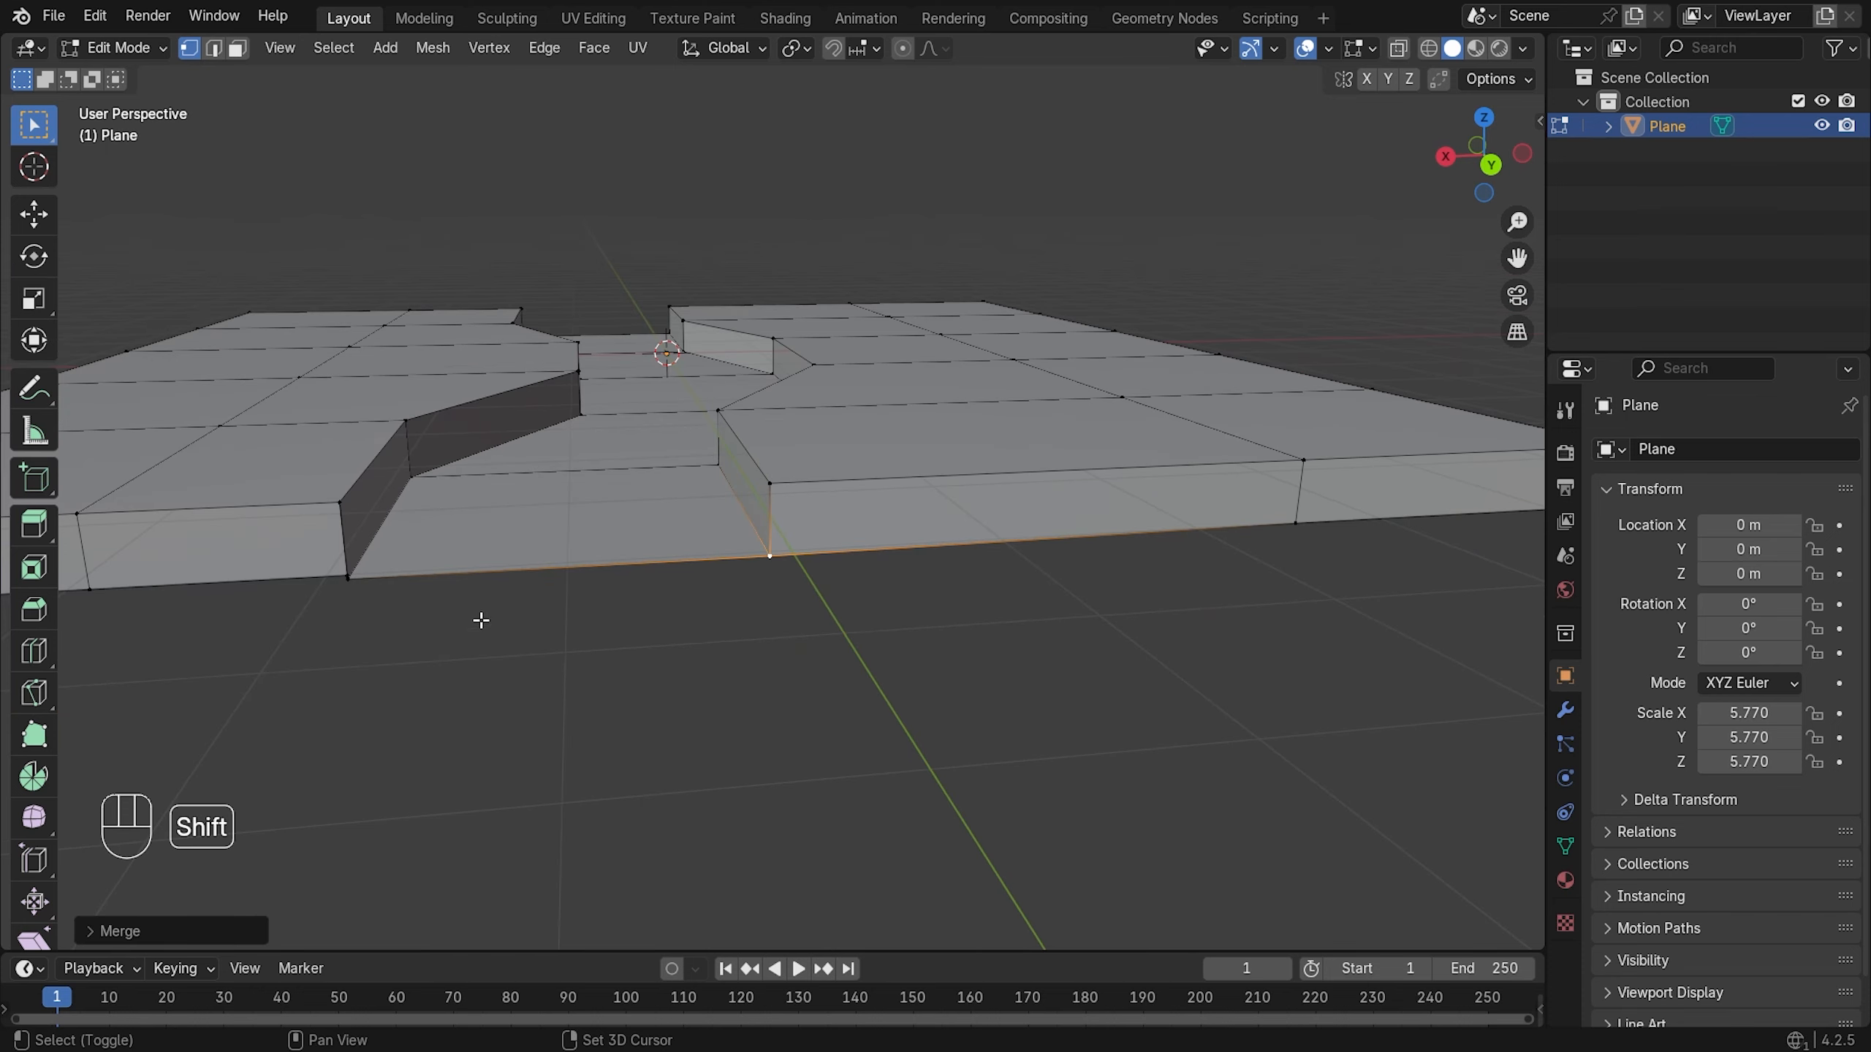
pyautogui.keyDown('shift'); pyautogui.moveTo(480, 619); pyautogui.dragTo(716, 593, button='middle'); pyautogui.keyUp('shift')
pyautogui.scroll(3, 946, 523)
pyautogui.keyDown('alt'); pyautogui.middleClick(882, 635); pyautogui.keyUp('alt')
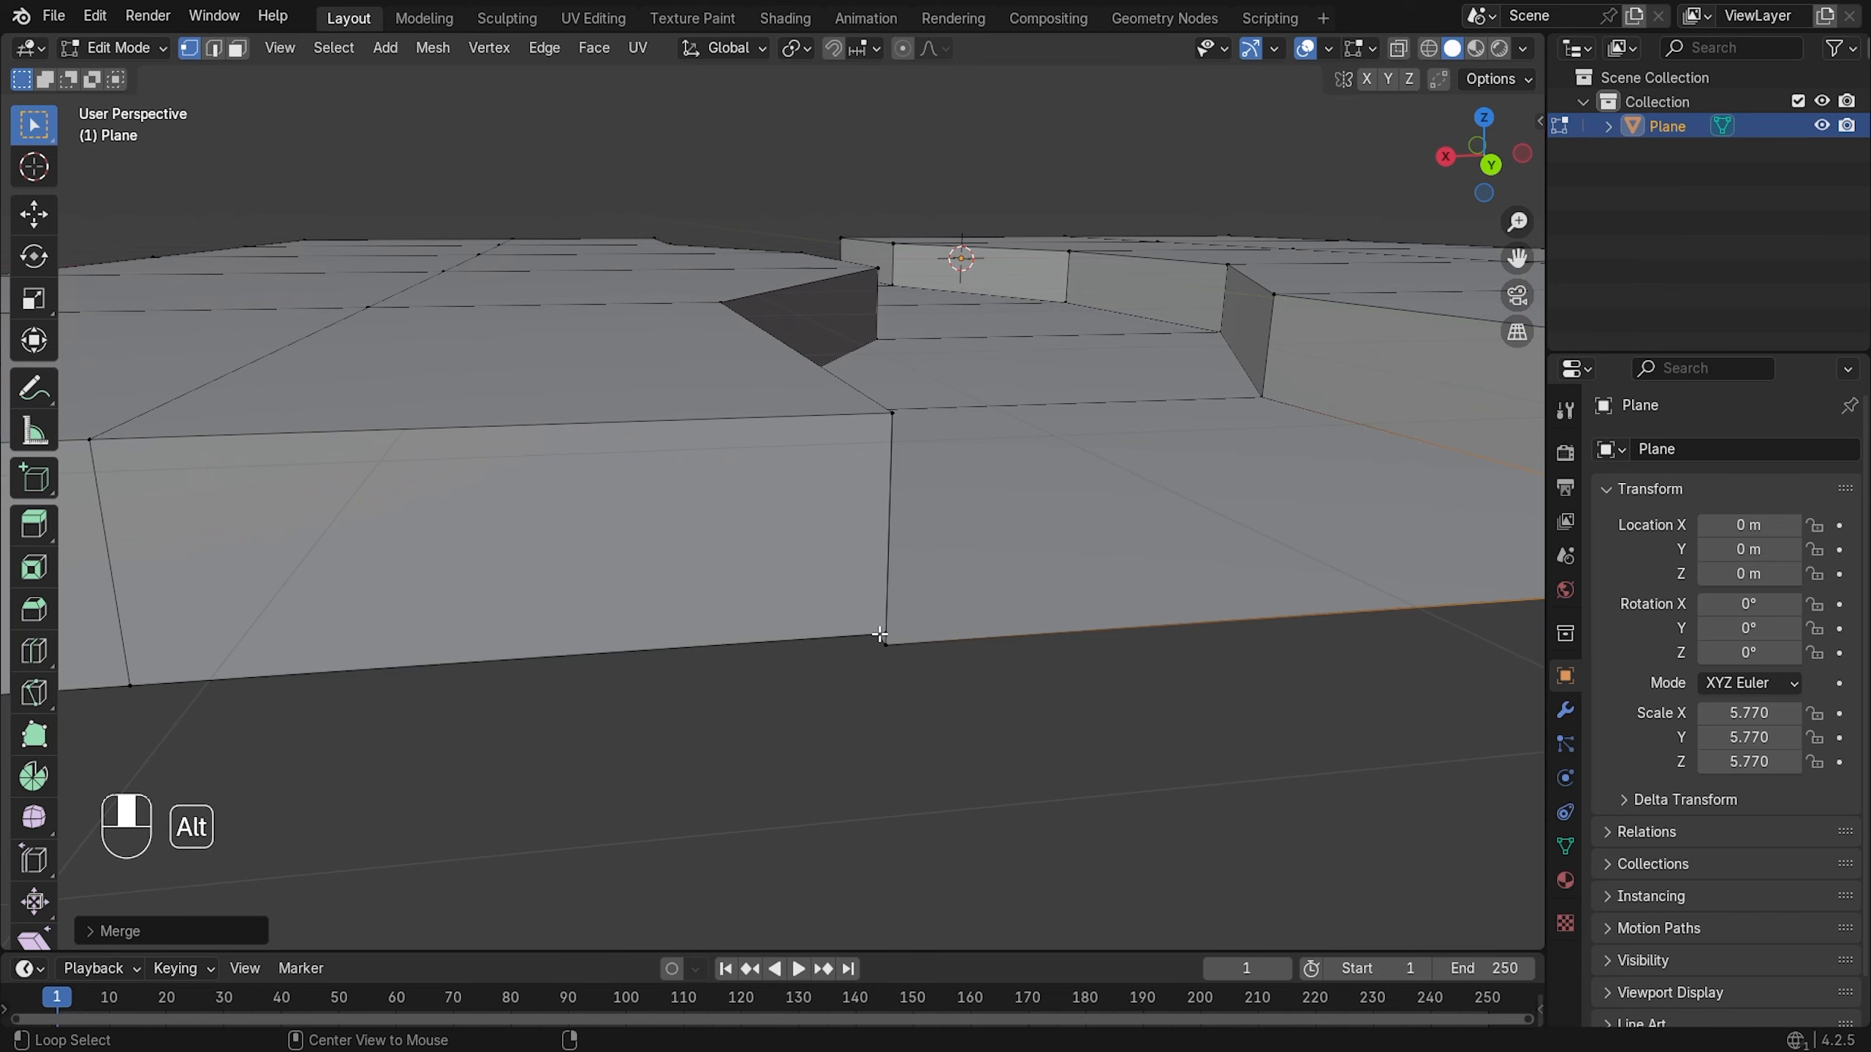
pyautogui.keyDown('alt'); pyautogui.scroll(-1, 847, 590); pyautogui.keyUp('alt')
pyautogui.scroll(6, 811, 483)
pyautogui.keyDown('shift'); pyautogui.click(778, 501); pyautogui.keyUp('shift')
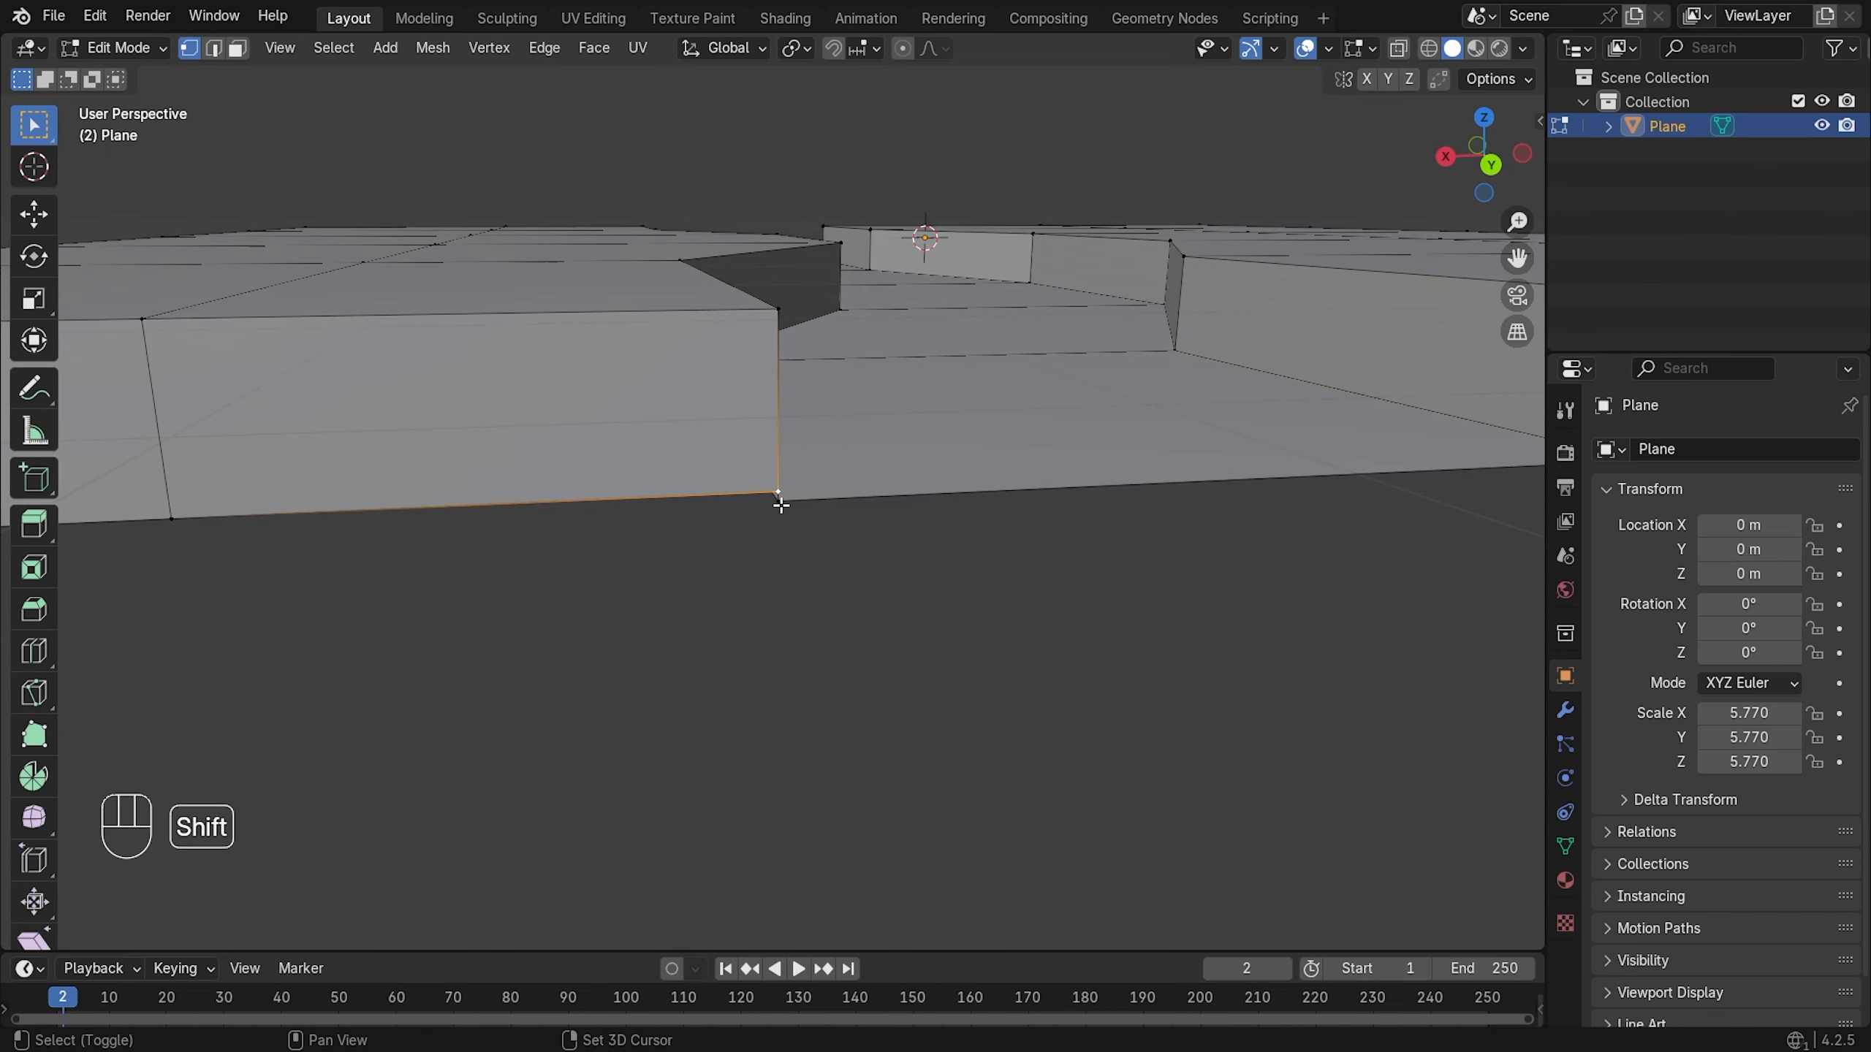
pyautogui.press('m')
pyautogui.click(781, 504)
# - Orbit out to review the whole slab and select a vertex in the right-hand block
pyautogui.scroll(-6, 781, 506)
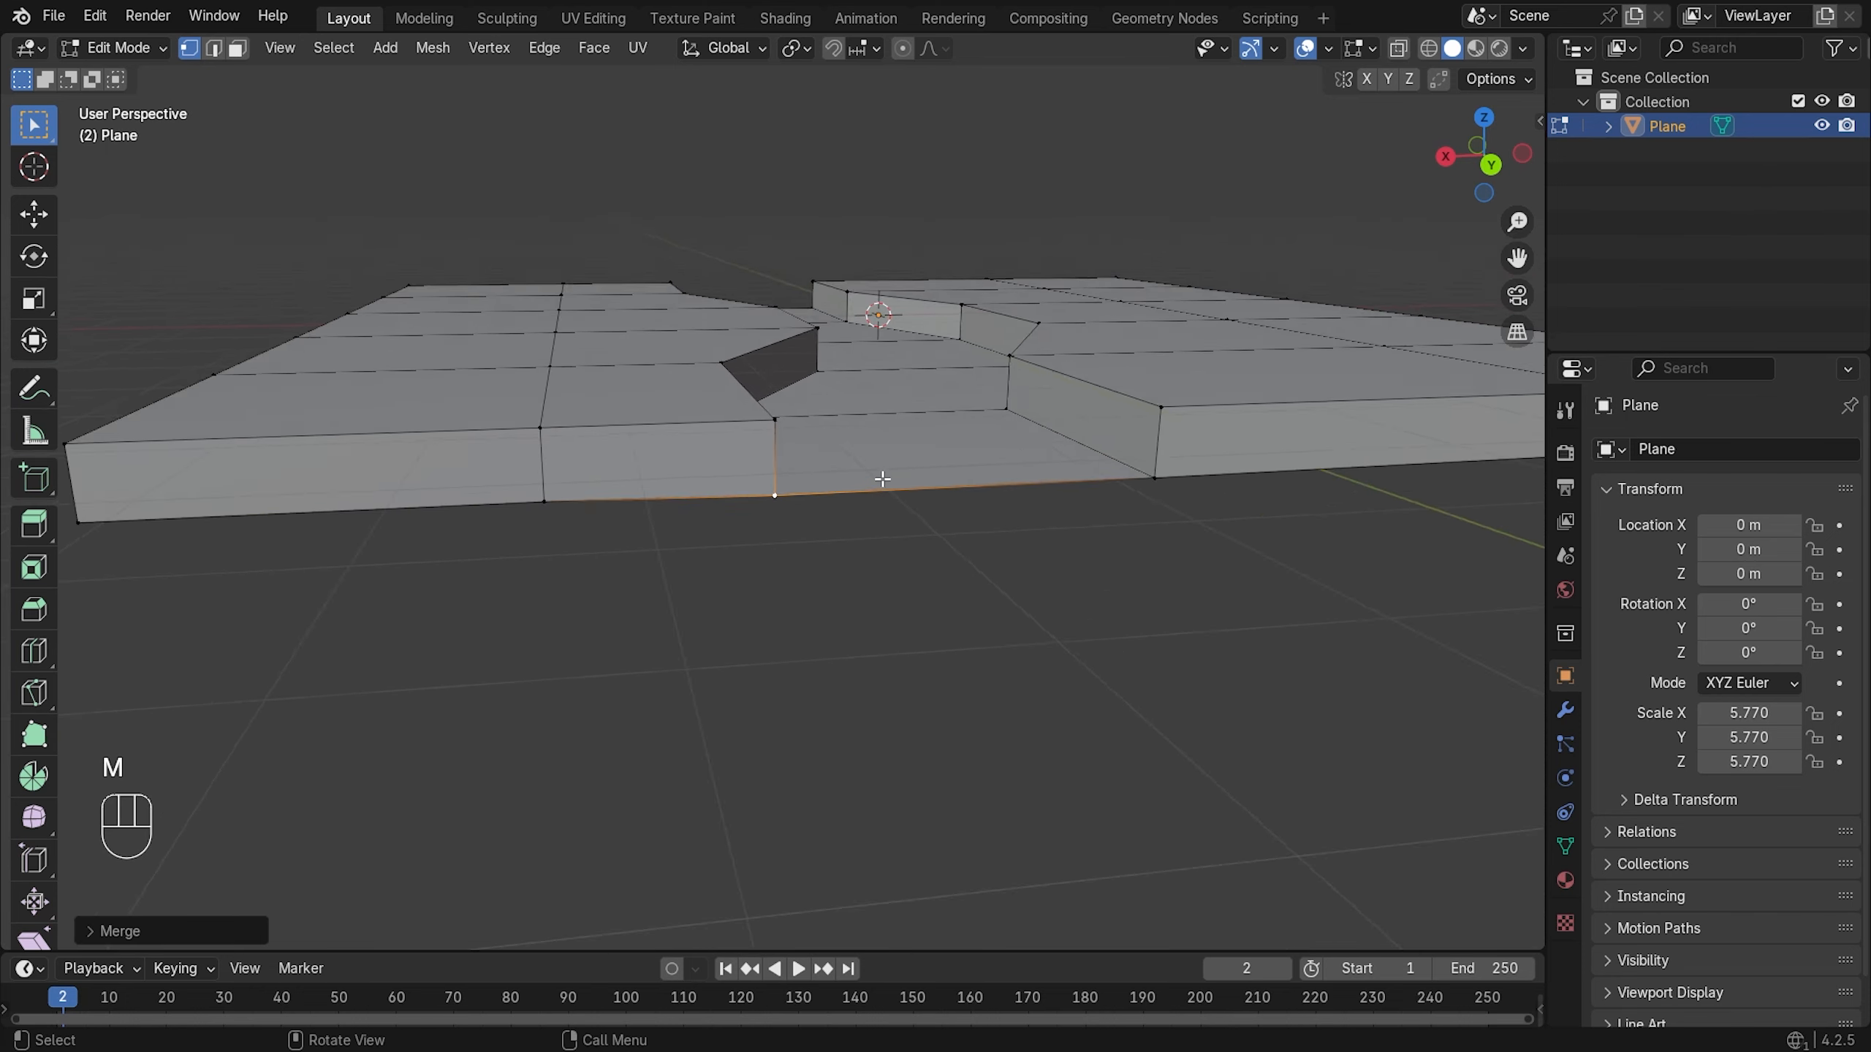
pyautogui.moveTo(840, 431); pyautogui.dragTo(853, 483, button='middle')
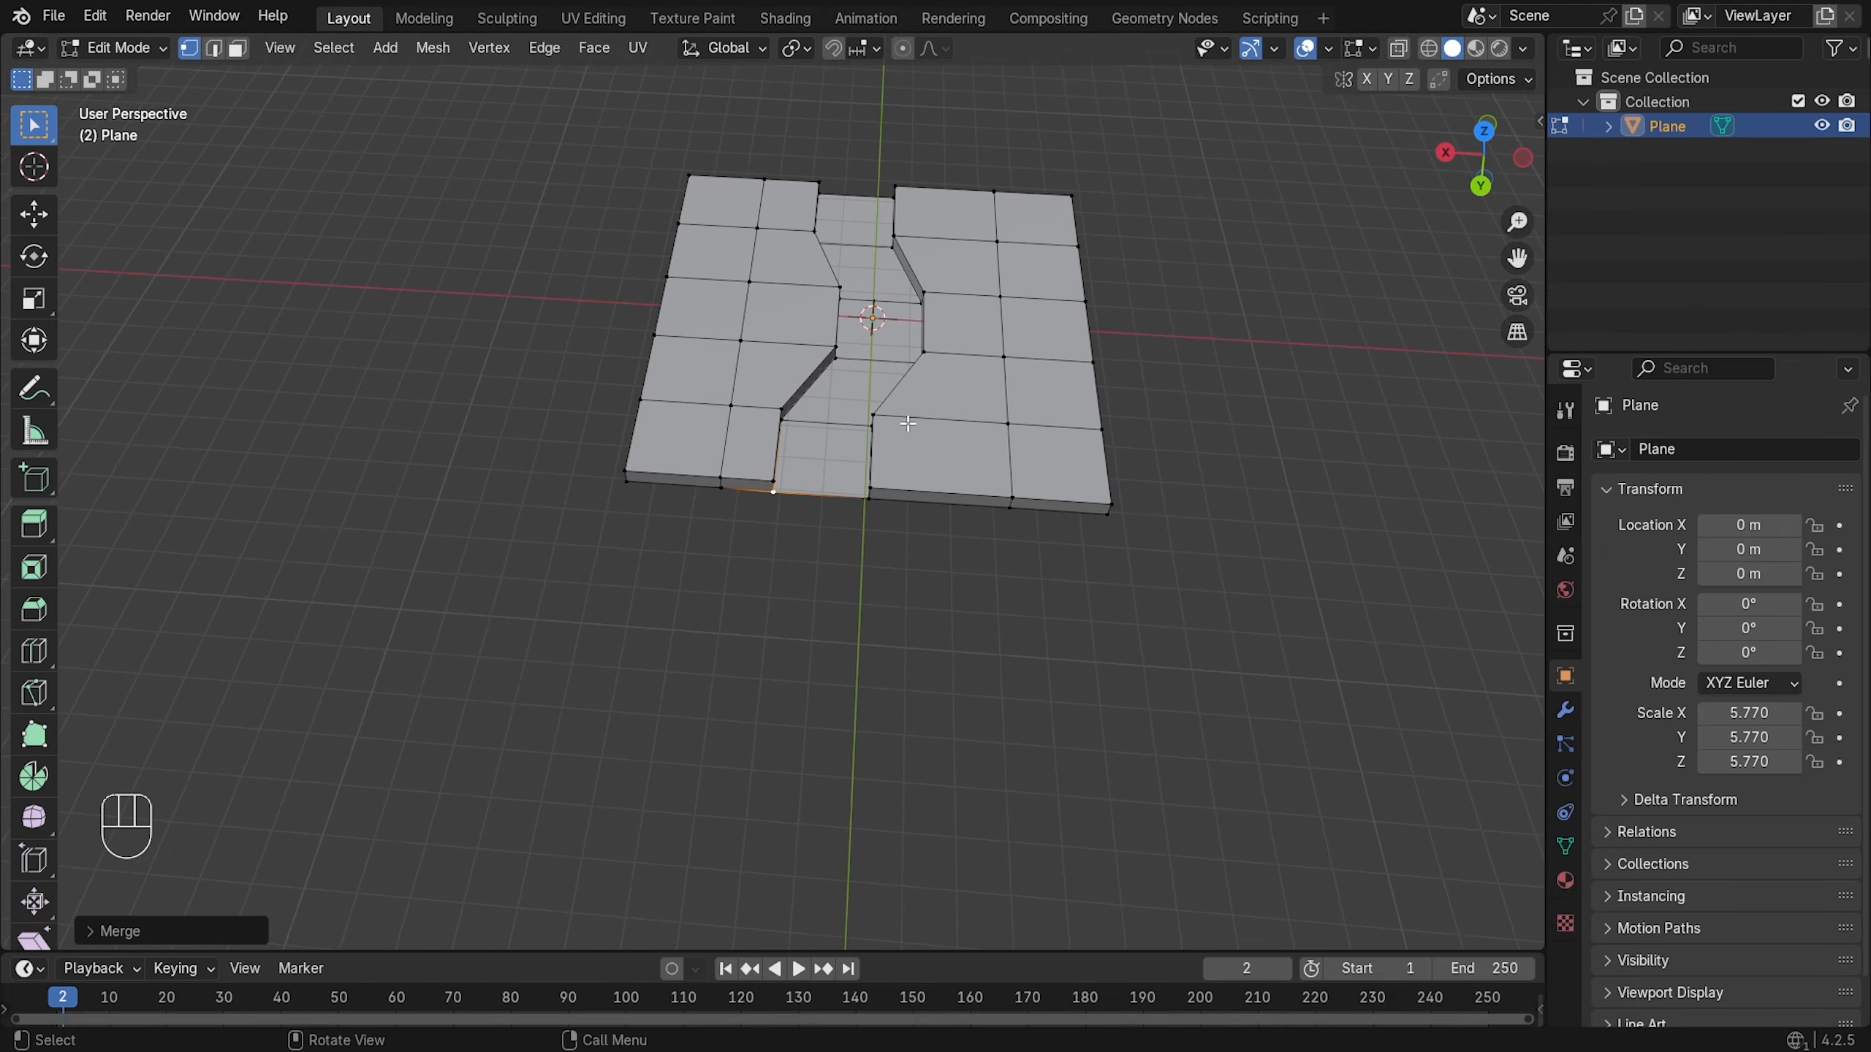
pyautogui.keyDown('shift'); pyautogui.moveTo(913, 402); pyautogui.dragTo(880, 447, button='middle'); pyautogui.keyUp('shift')
pyautogui.scroll(2, 858, 446)
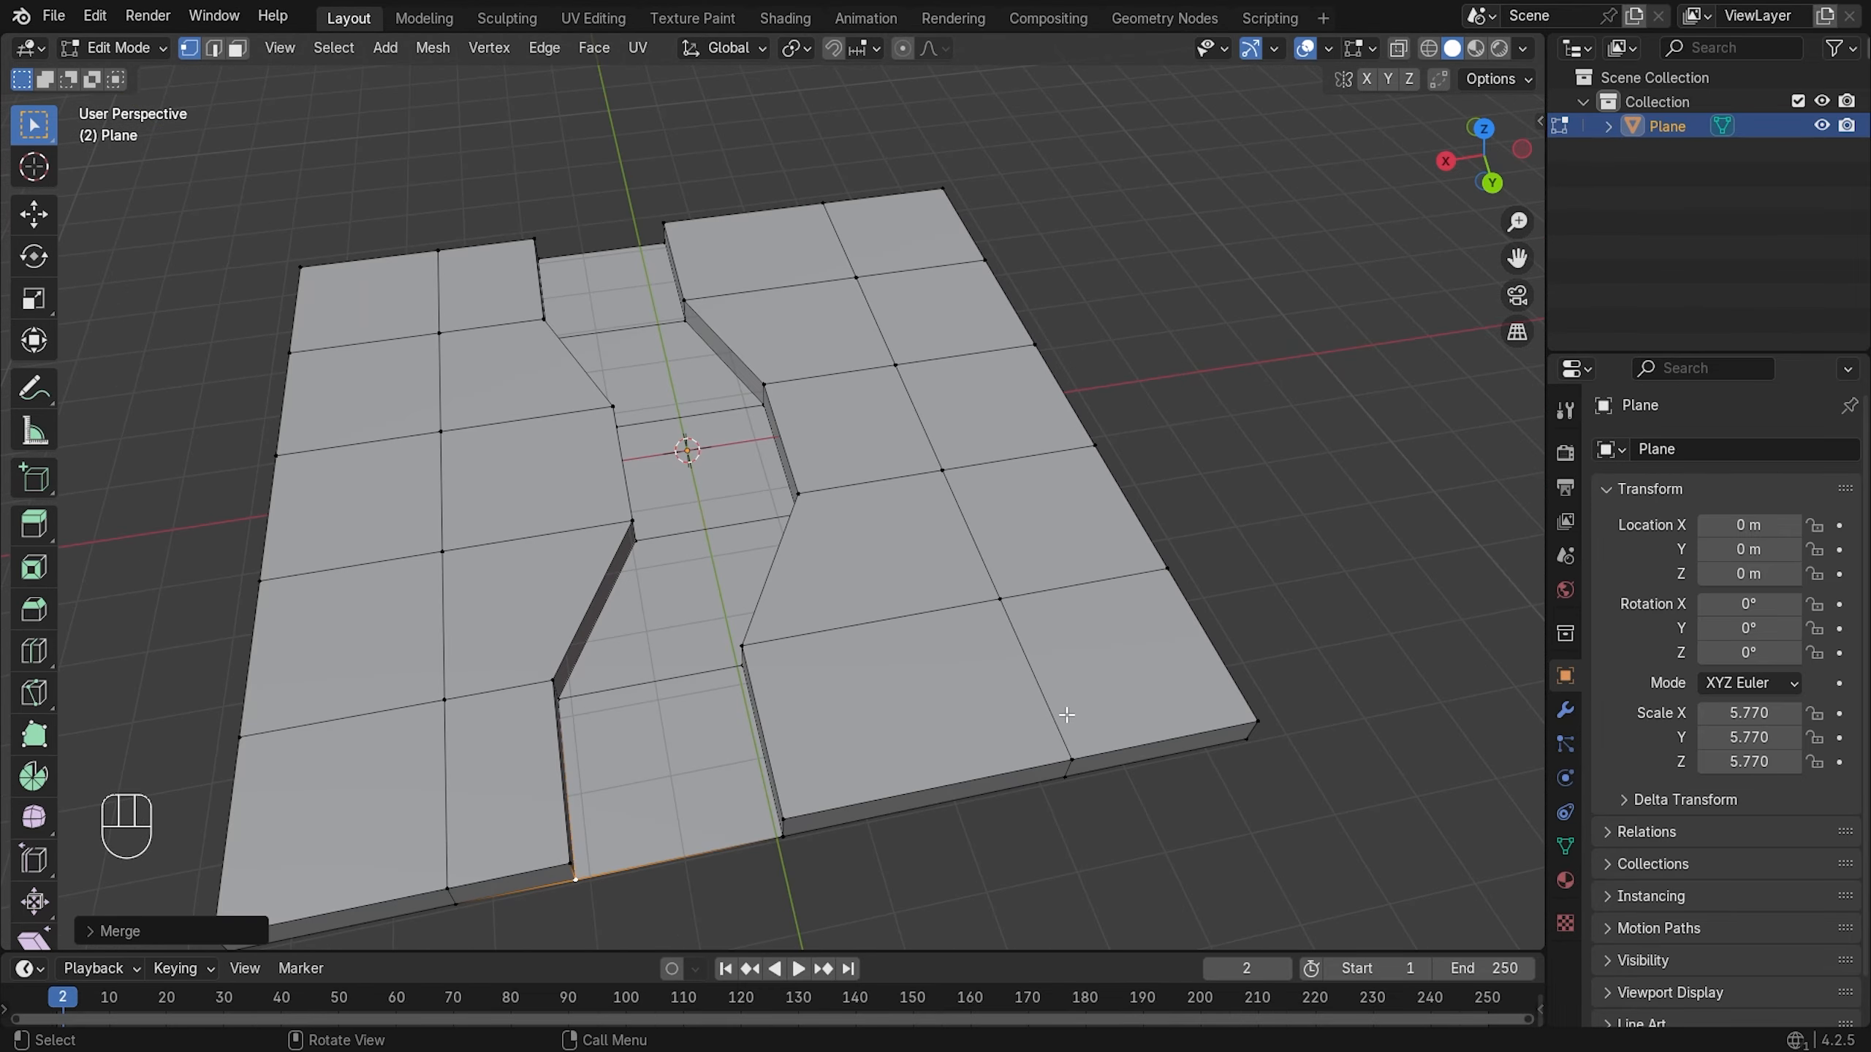
pyautogui.keyDown('shift'); pyautogui.moveTo(1088, 719); pyautogui.dragTo(994, 669, button='middle'); pyautogui.keyUp('shift')
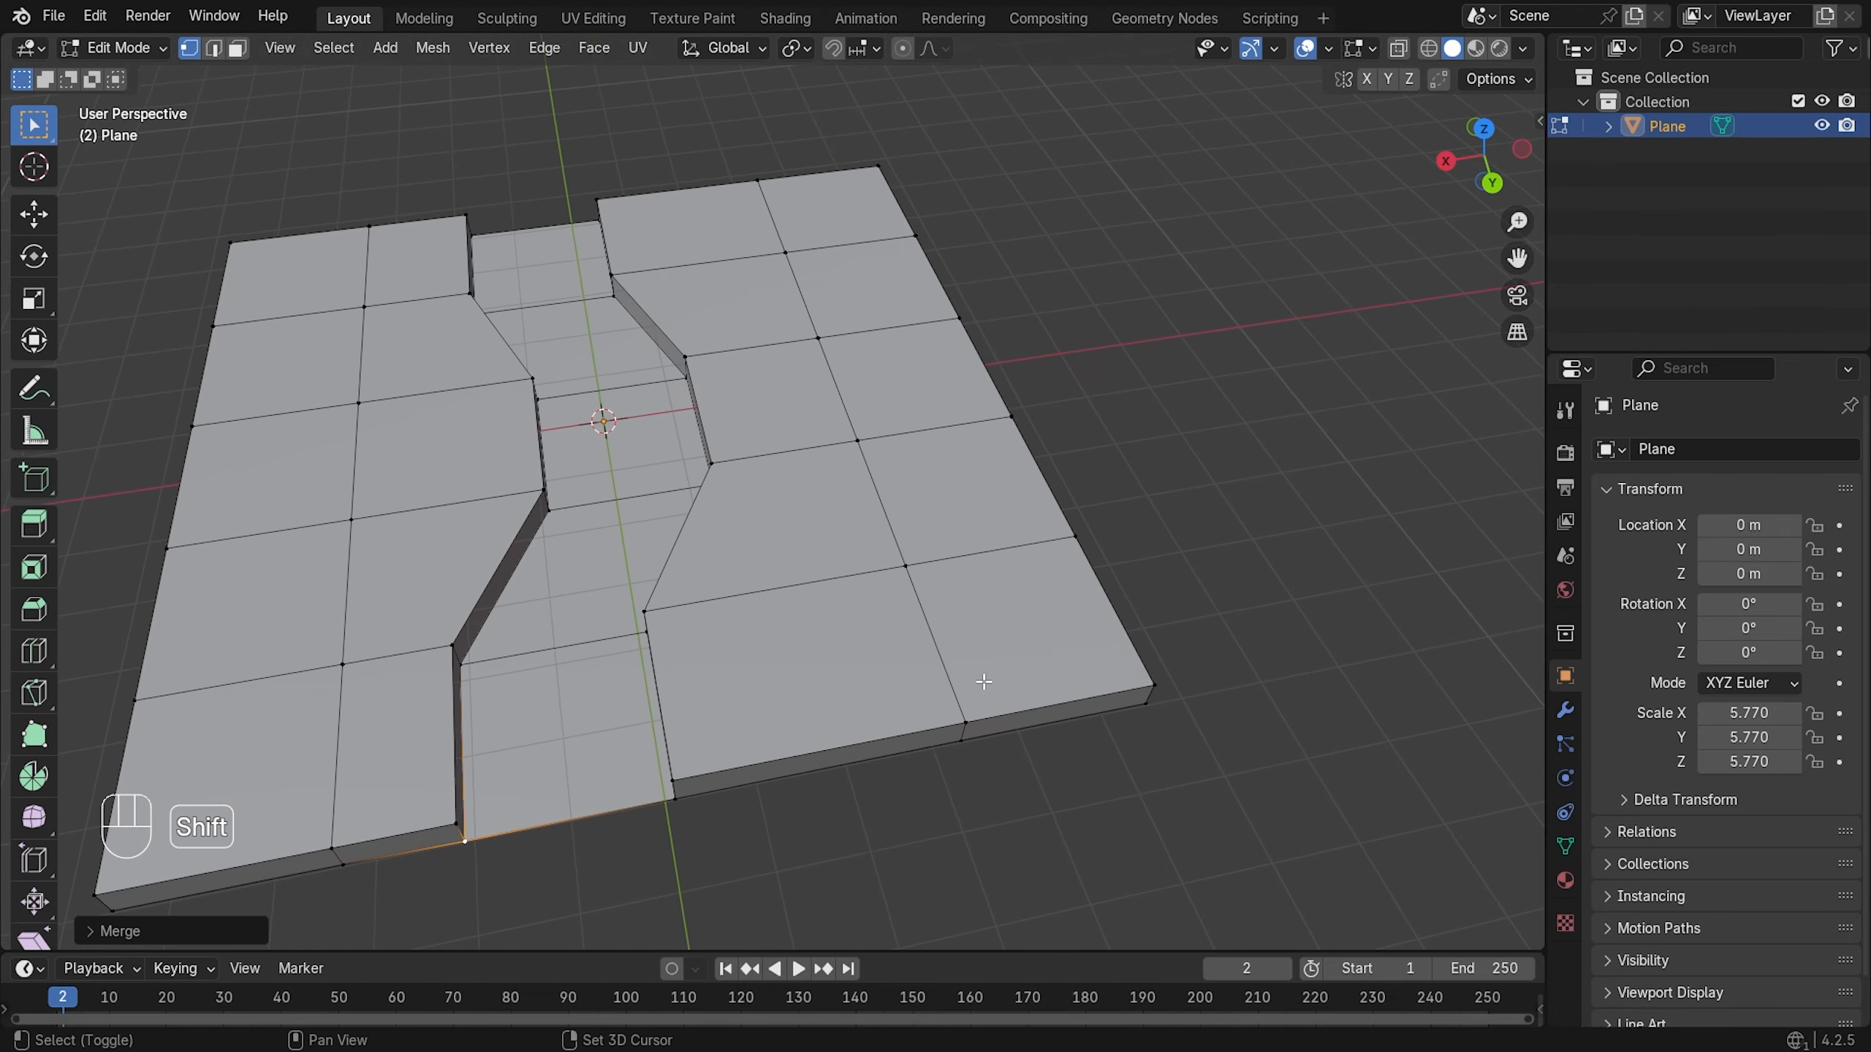
pyautogui.click(913, 567)
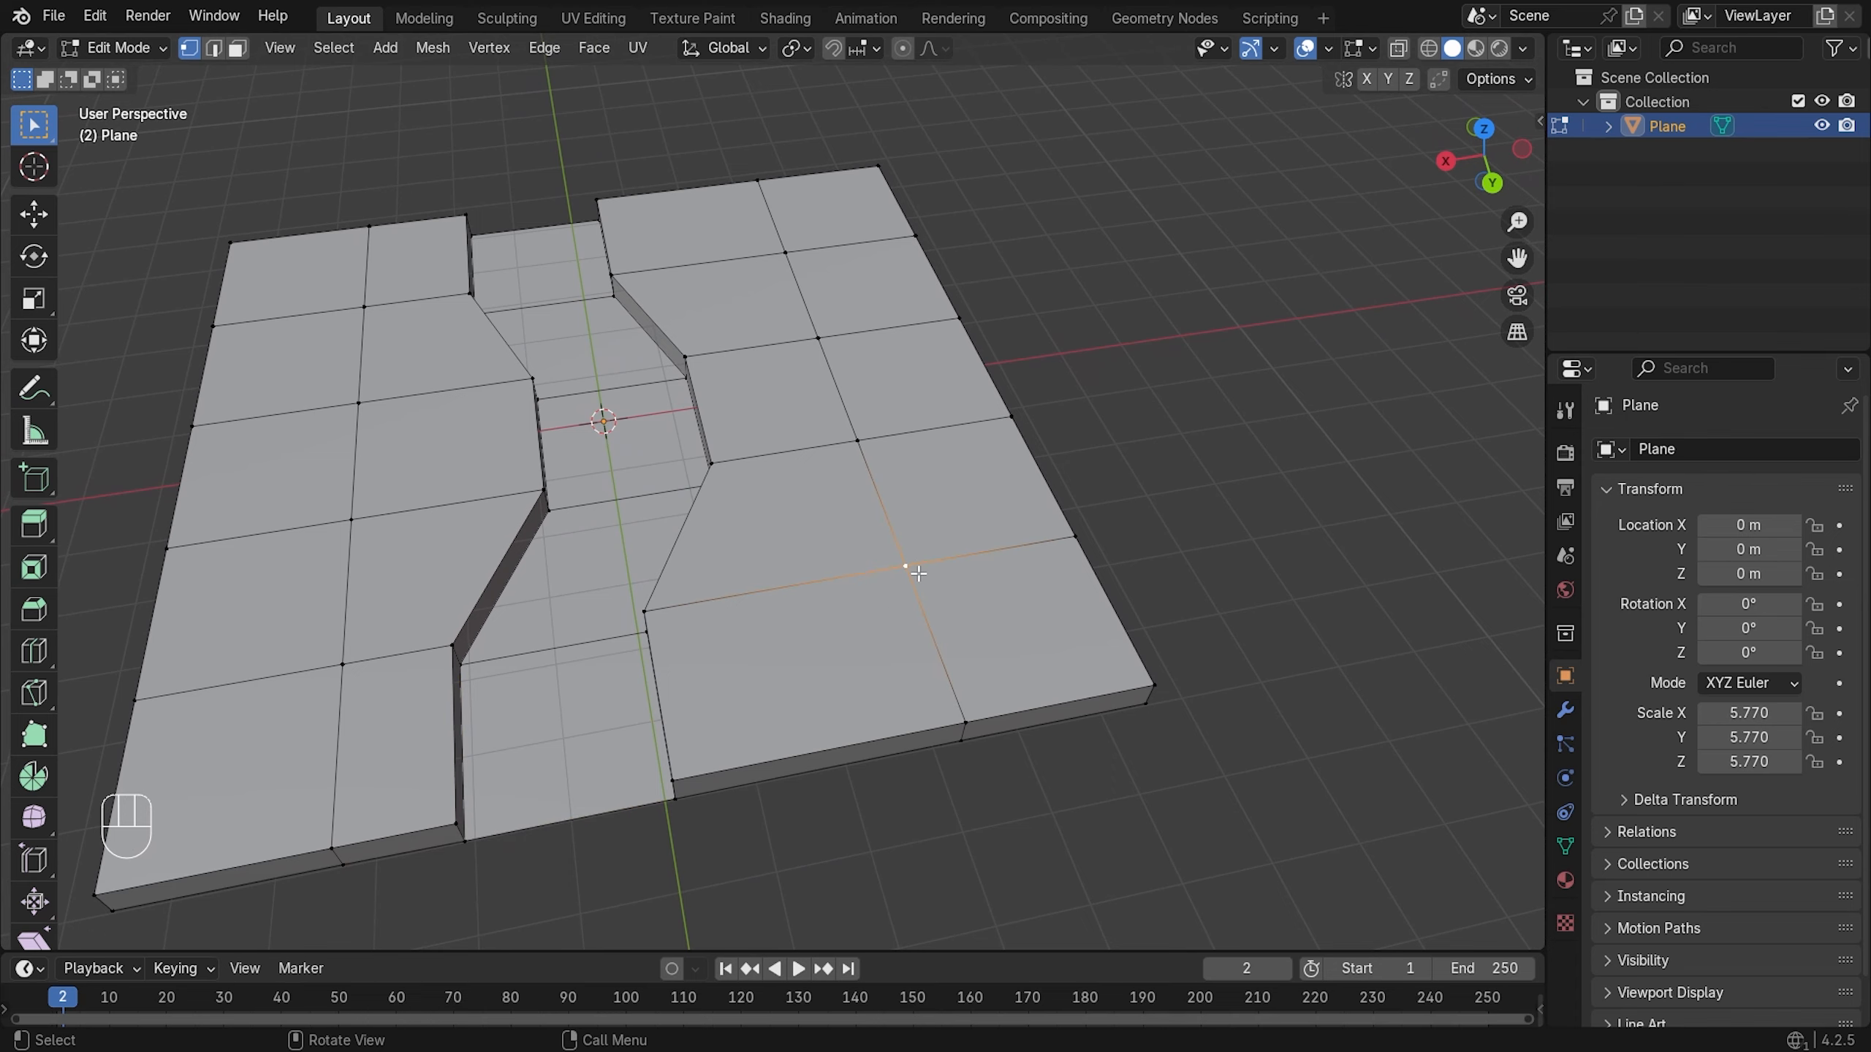
# - Select the vertices of the slab's lower-right block
pyautogui.press('KP_1')
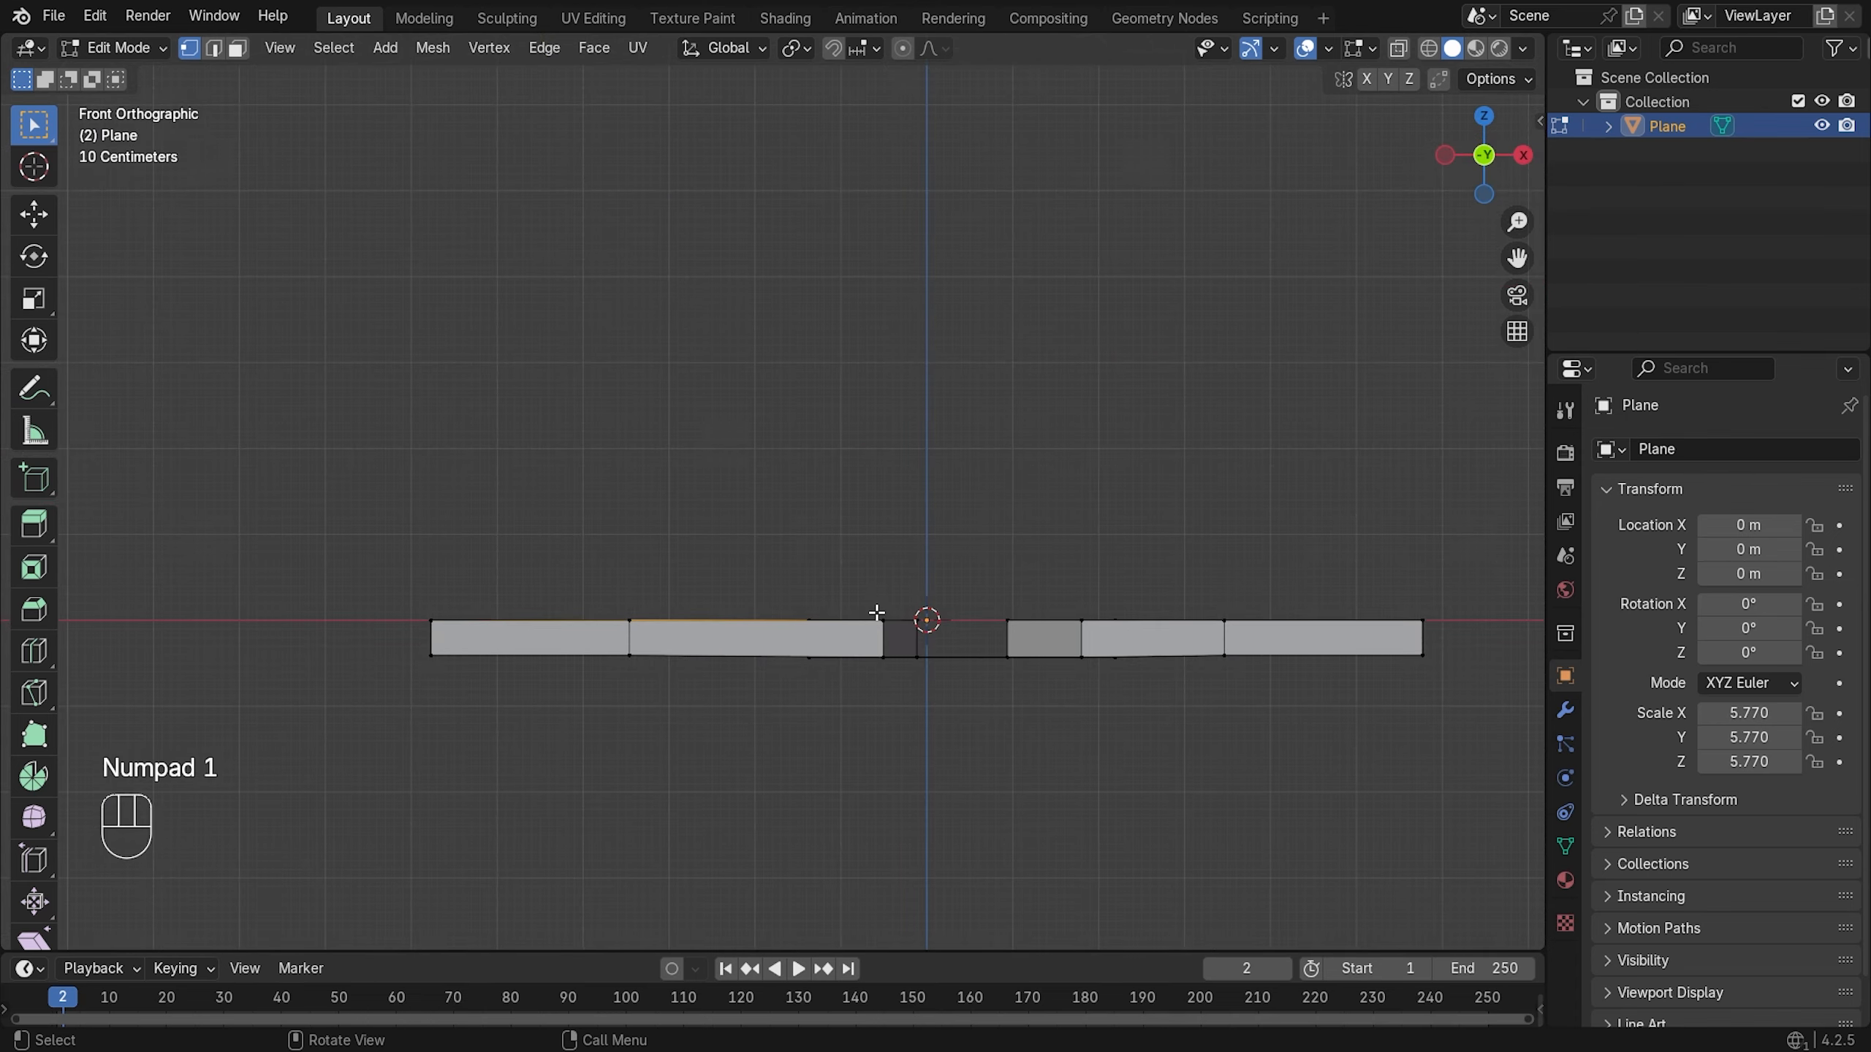
pyautogui.scroll(-2, 931, 556)
pyautogui.moveTo(931, 556)
pyautogui.mouseDown(button='middle')
pyautogui.moveTo(989, 610)
pyautogui.moveTo(1024, 602)
pyautogui.moveTo(1007, 544)
pyautogui.moveTo(962, 539)
pyautogui.mouseUp(button='middle')
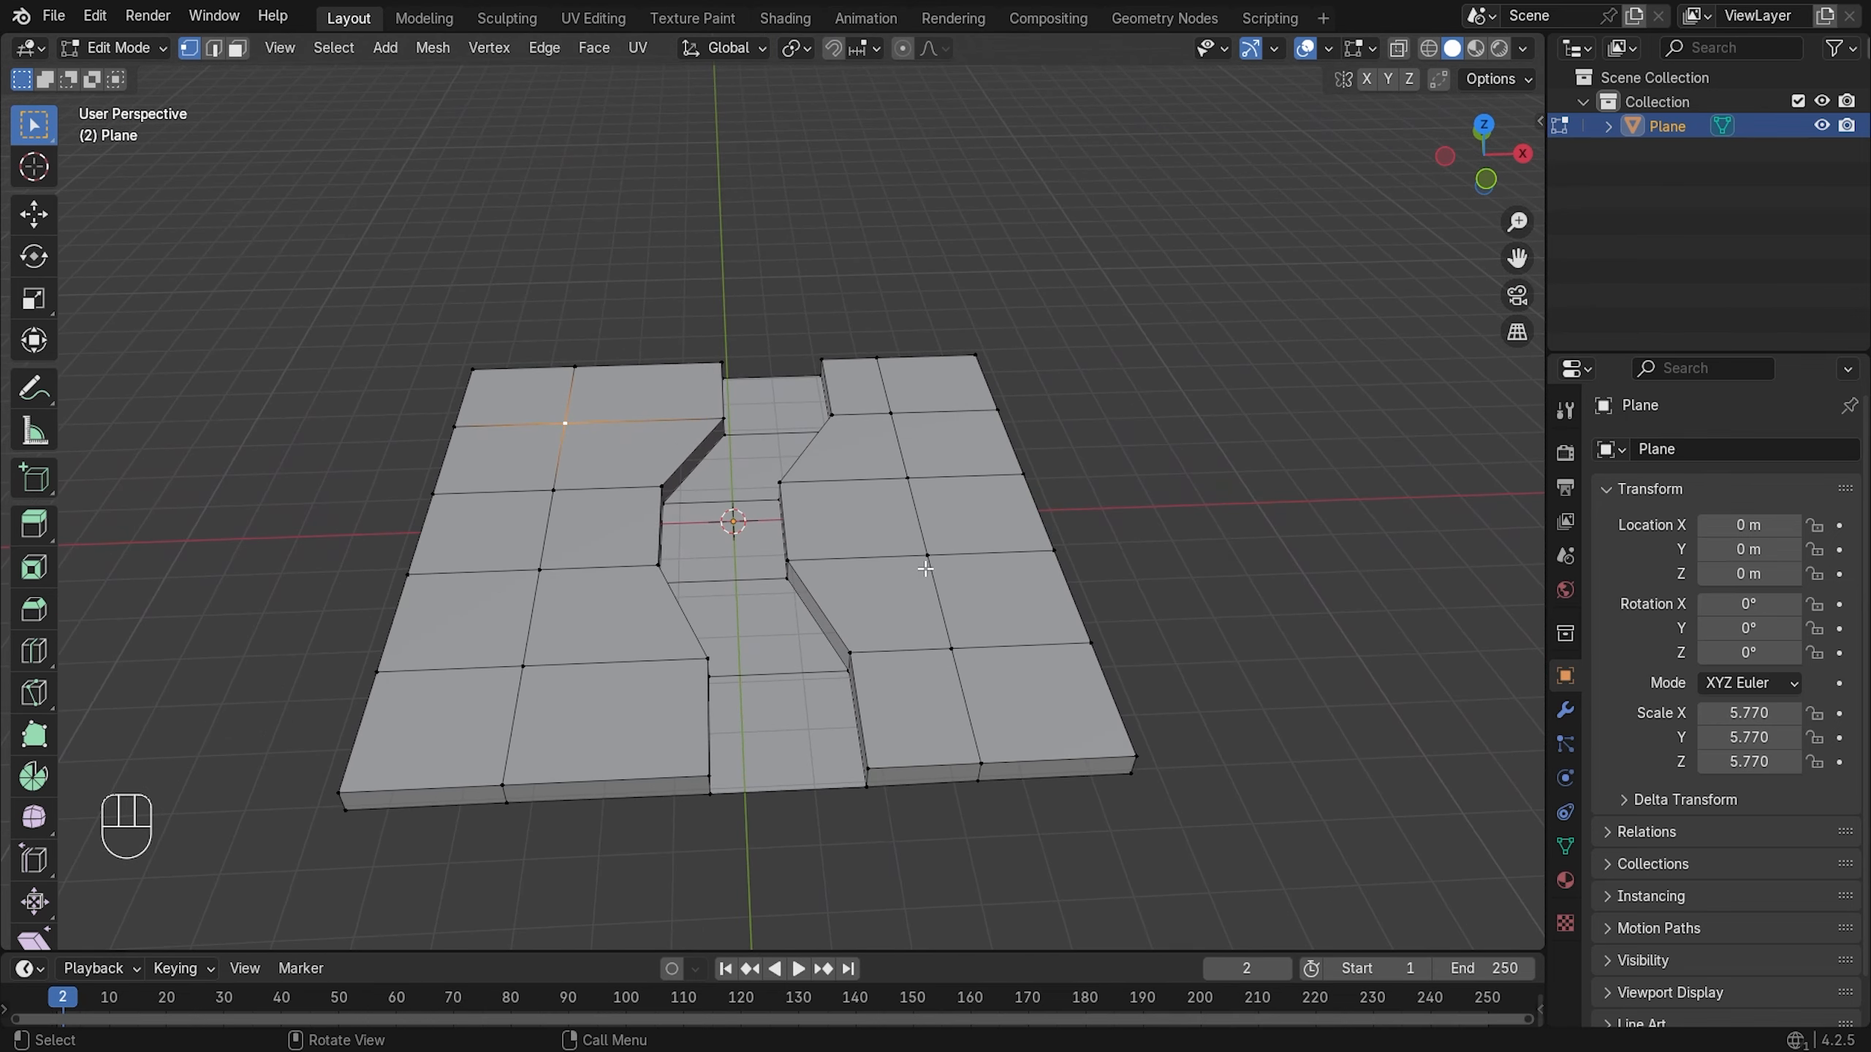
pyautogui.click(952, 651)
pyautogui.keyDown('shift'); pyautogui.moveTo(1186, 689); pyautogui.dragTo(1097, 558, button='middle'); pyautogui.keyUp('shift')
pyautogui.scroll(3, 1075, 549)
# - Delete the selected faces and select the resulting hole's boundary loop
pyautogui.press('x')
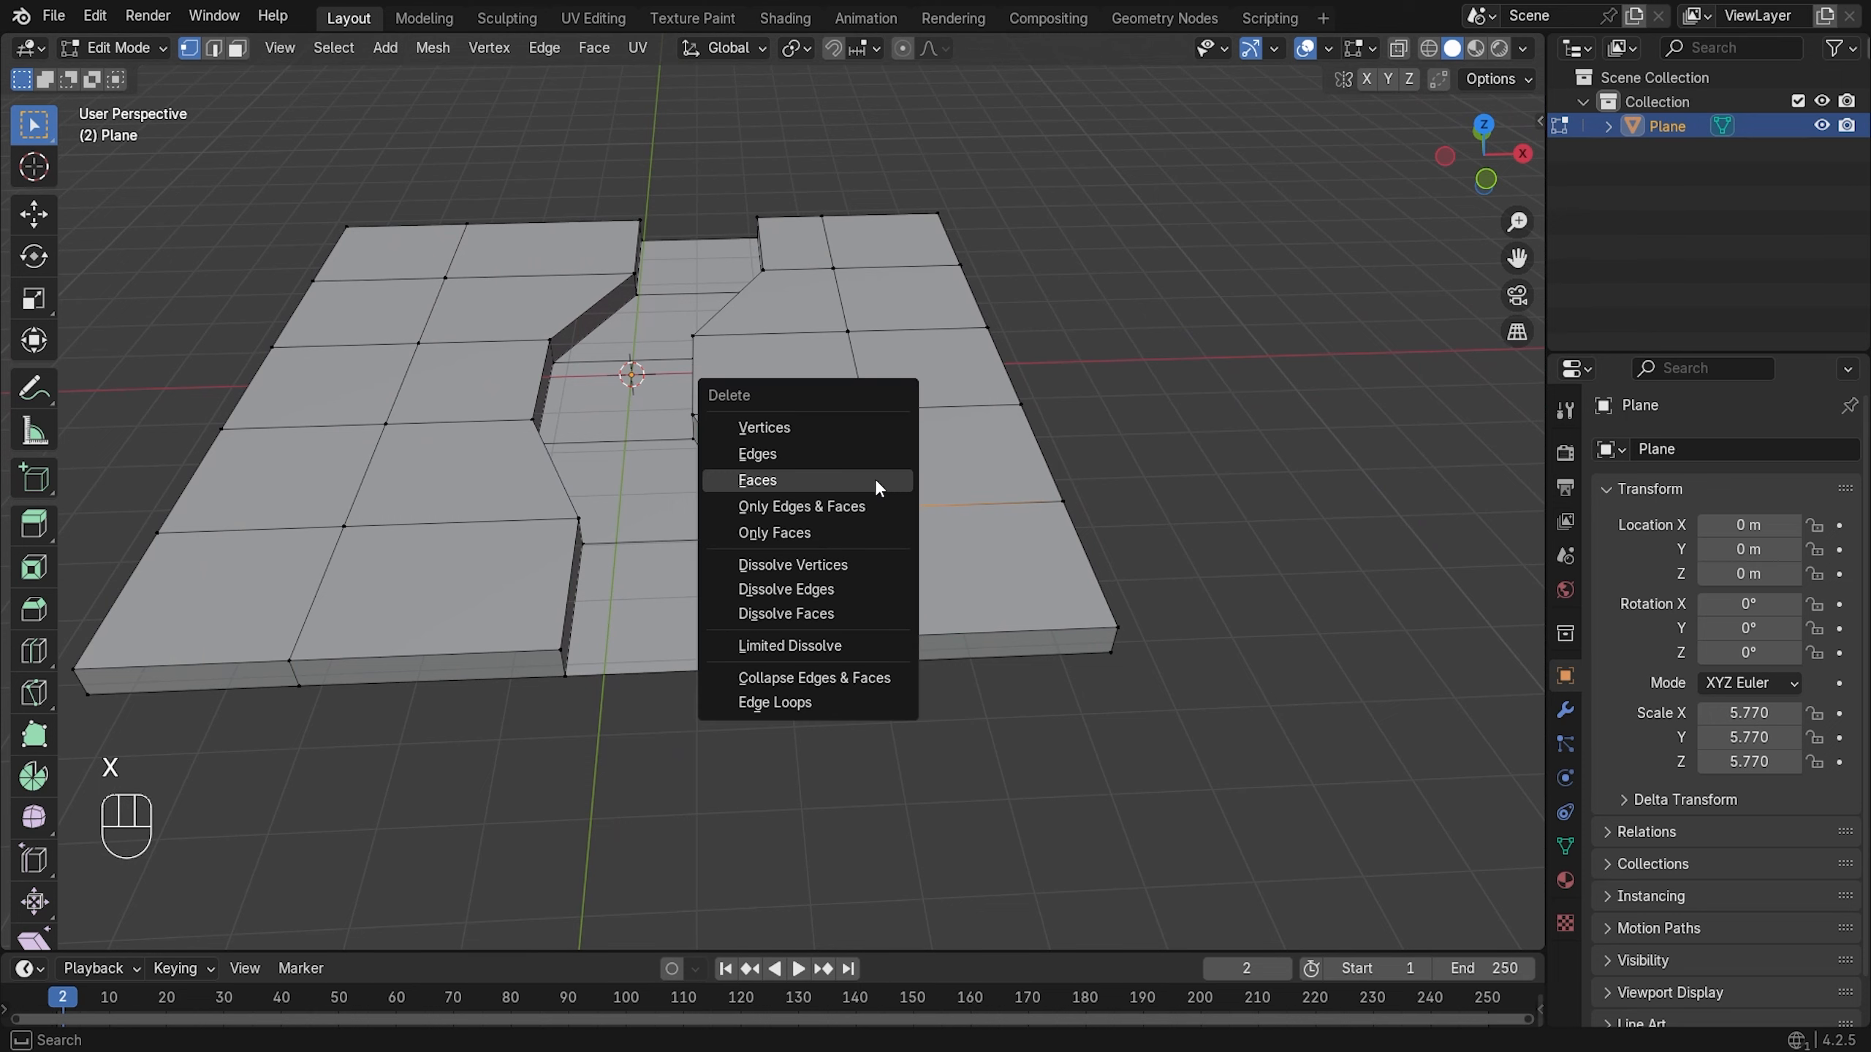
pyautogui.click(872, 435)
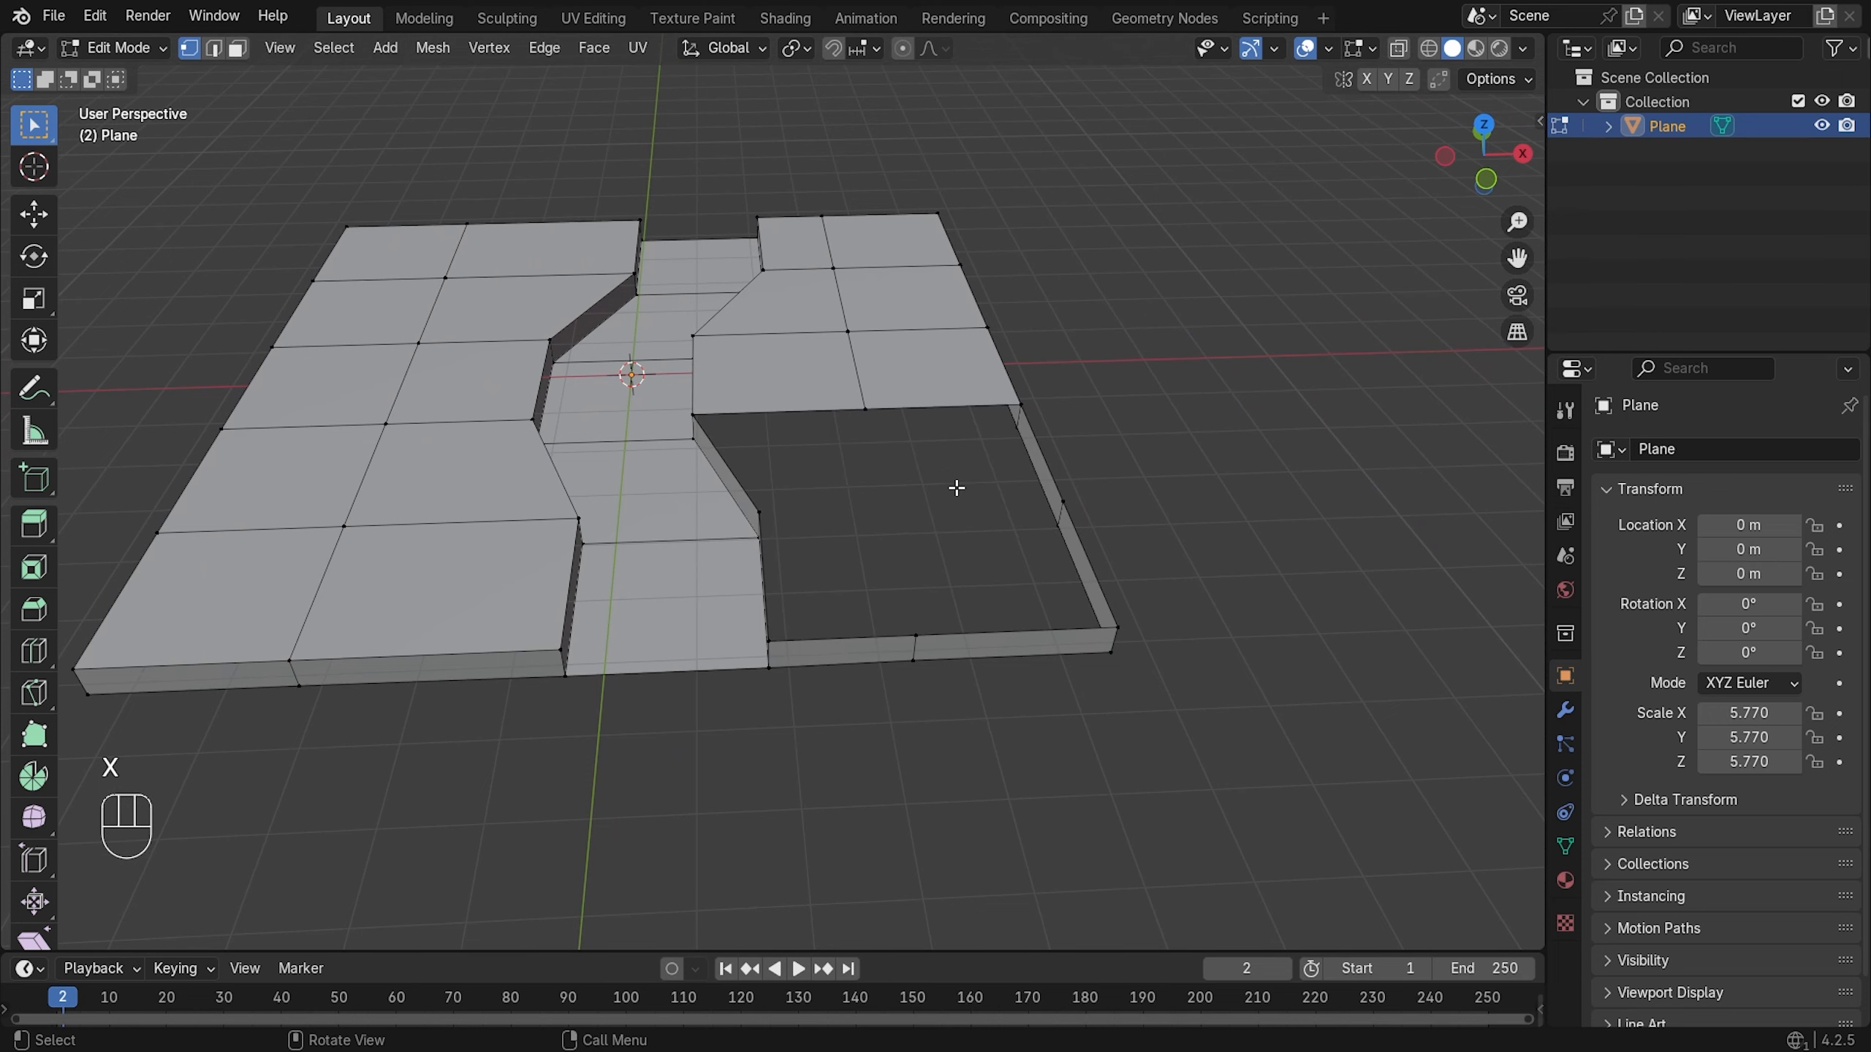
pyautogui.keyDown('alt'); pyautogui.click(859, 549); pyautogui.keyUp('alt')
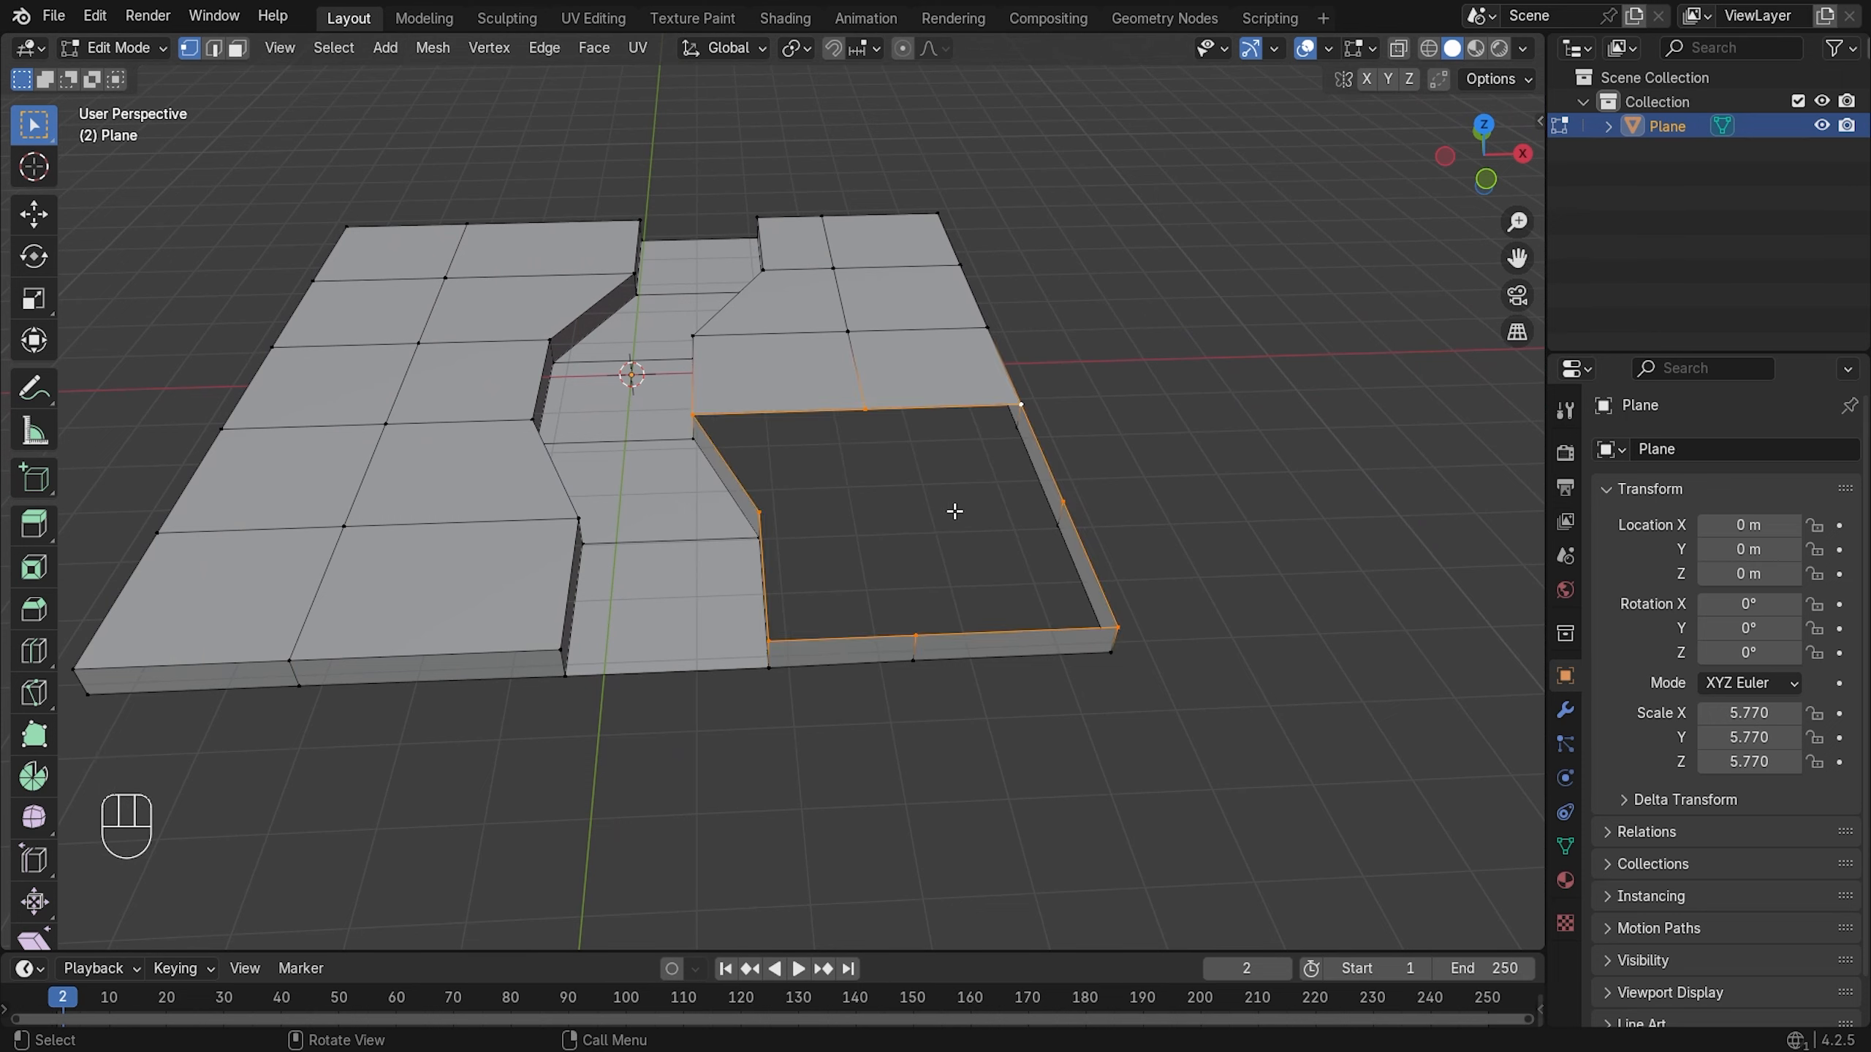
# - Fill the hole with a new face and inset a border into it
pyautogui.press('g')
pyautogui.press('f')
pyautogui.press('i')
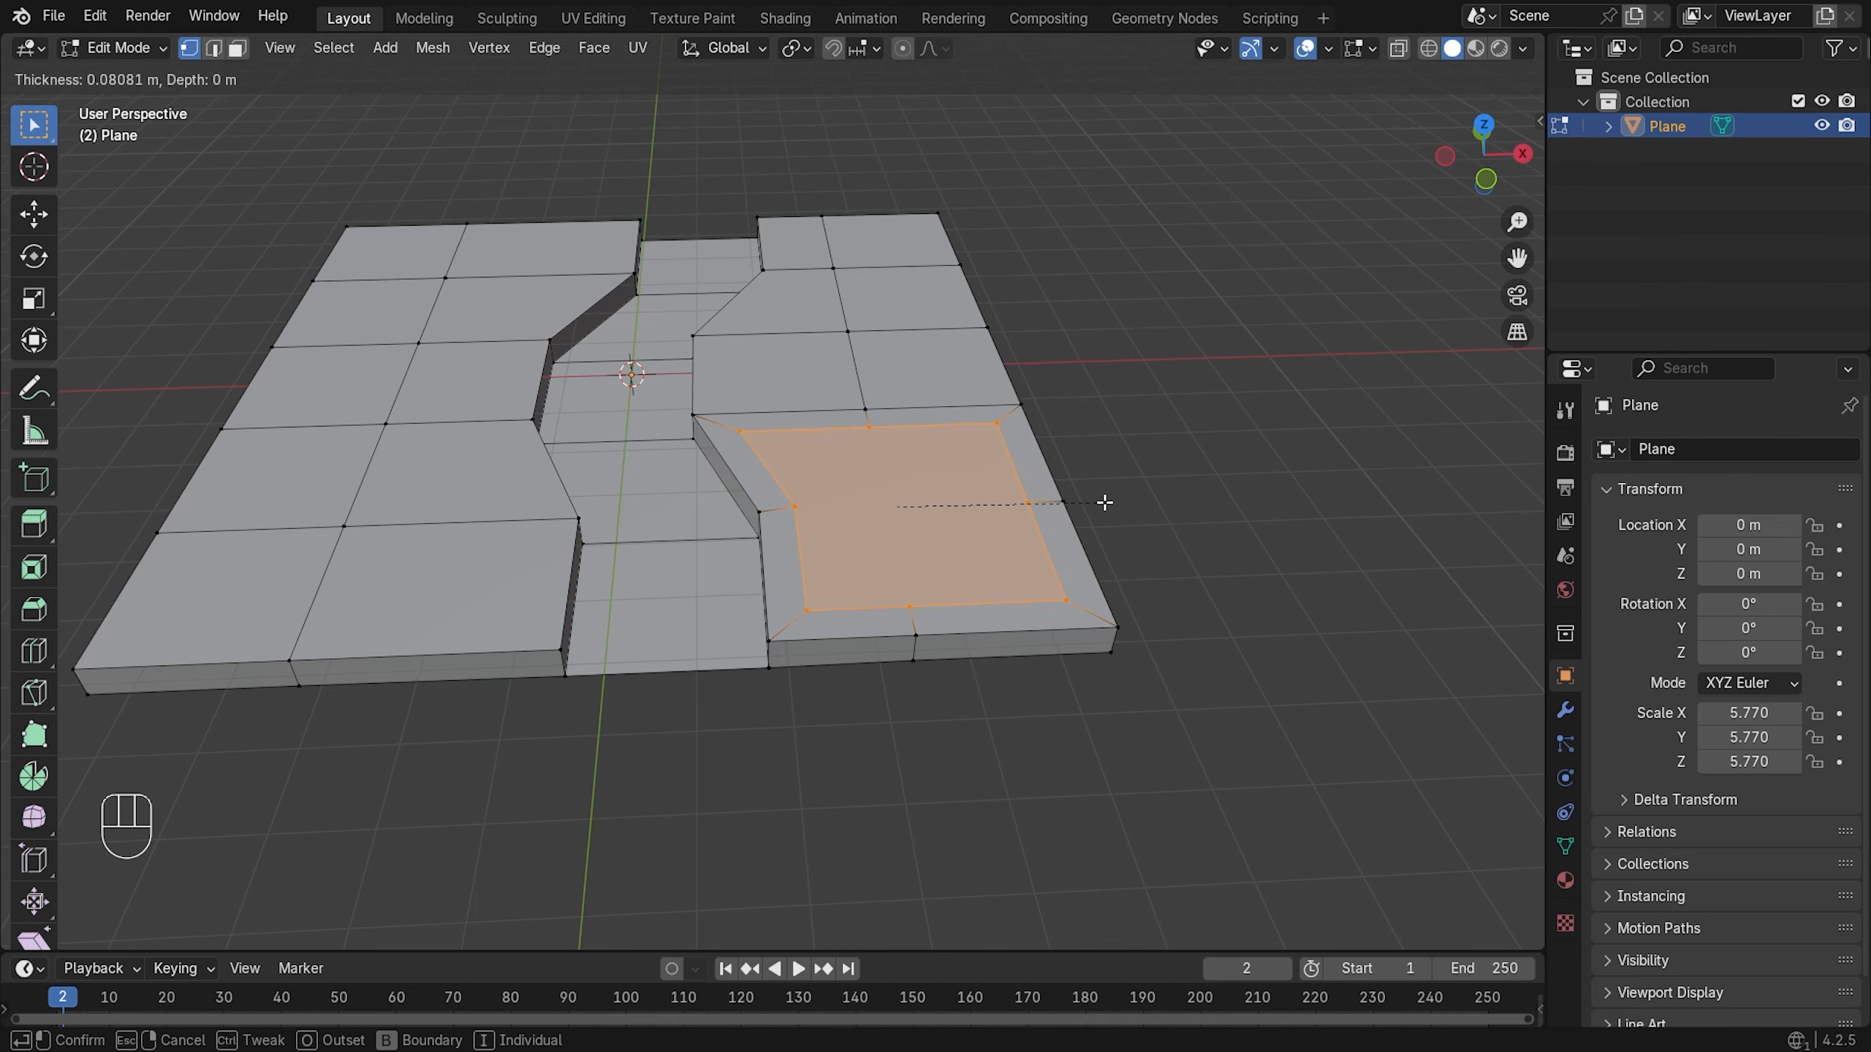
pyautogui.click(1101, 503)
pyautogui.scroll(1, 1105, 506)
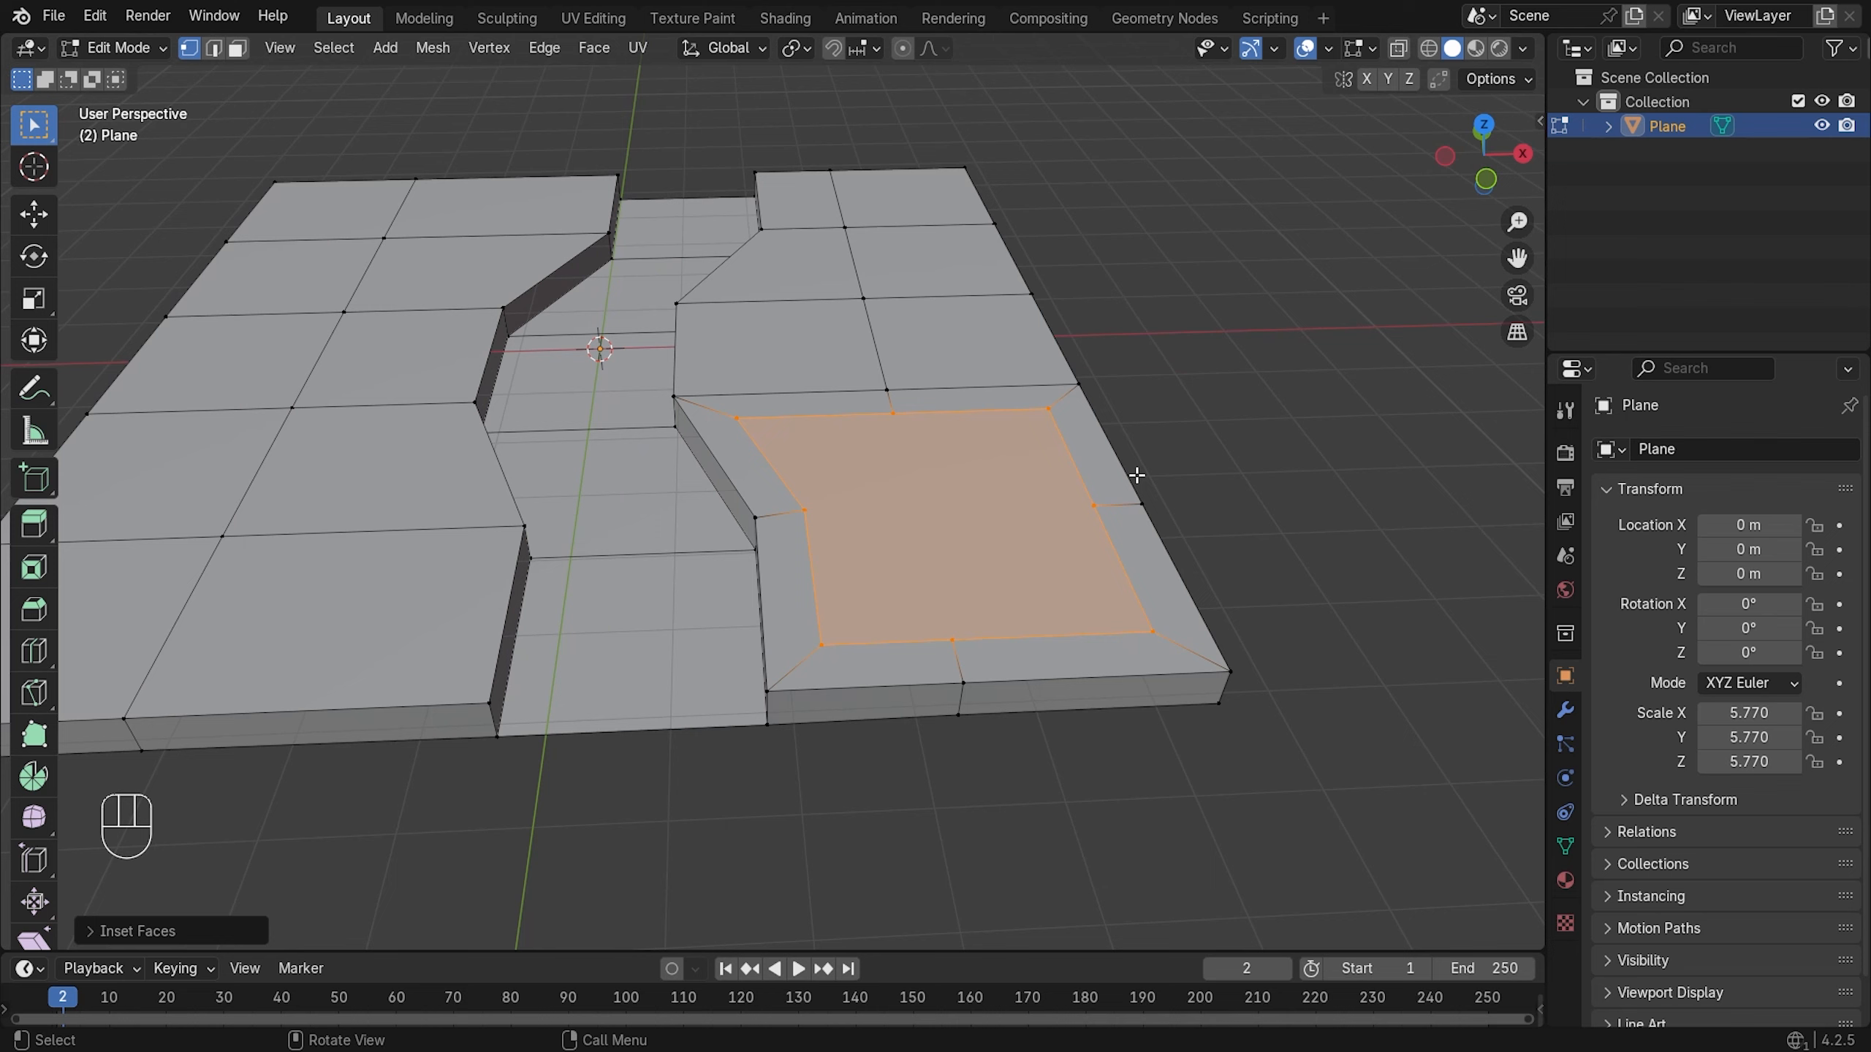
# - Extrude the inset face straight up along Z into a platform
pyautogui.press('e')
pyautogui.press('z')
pyautogui.press('z')
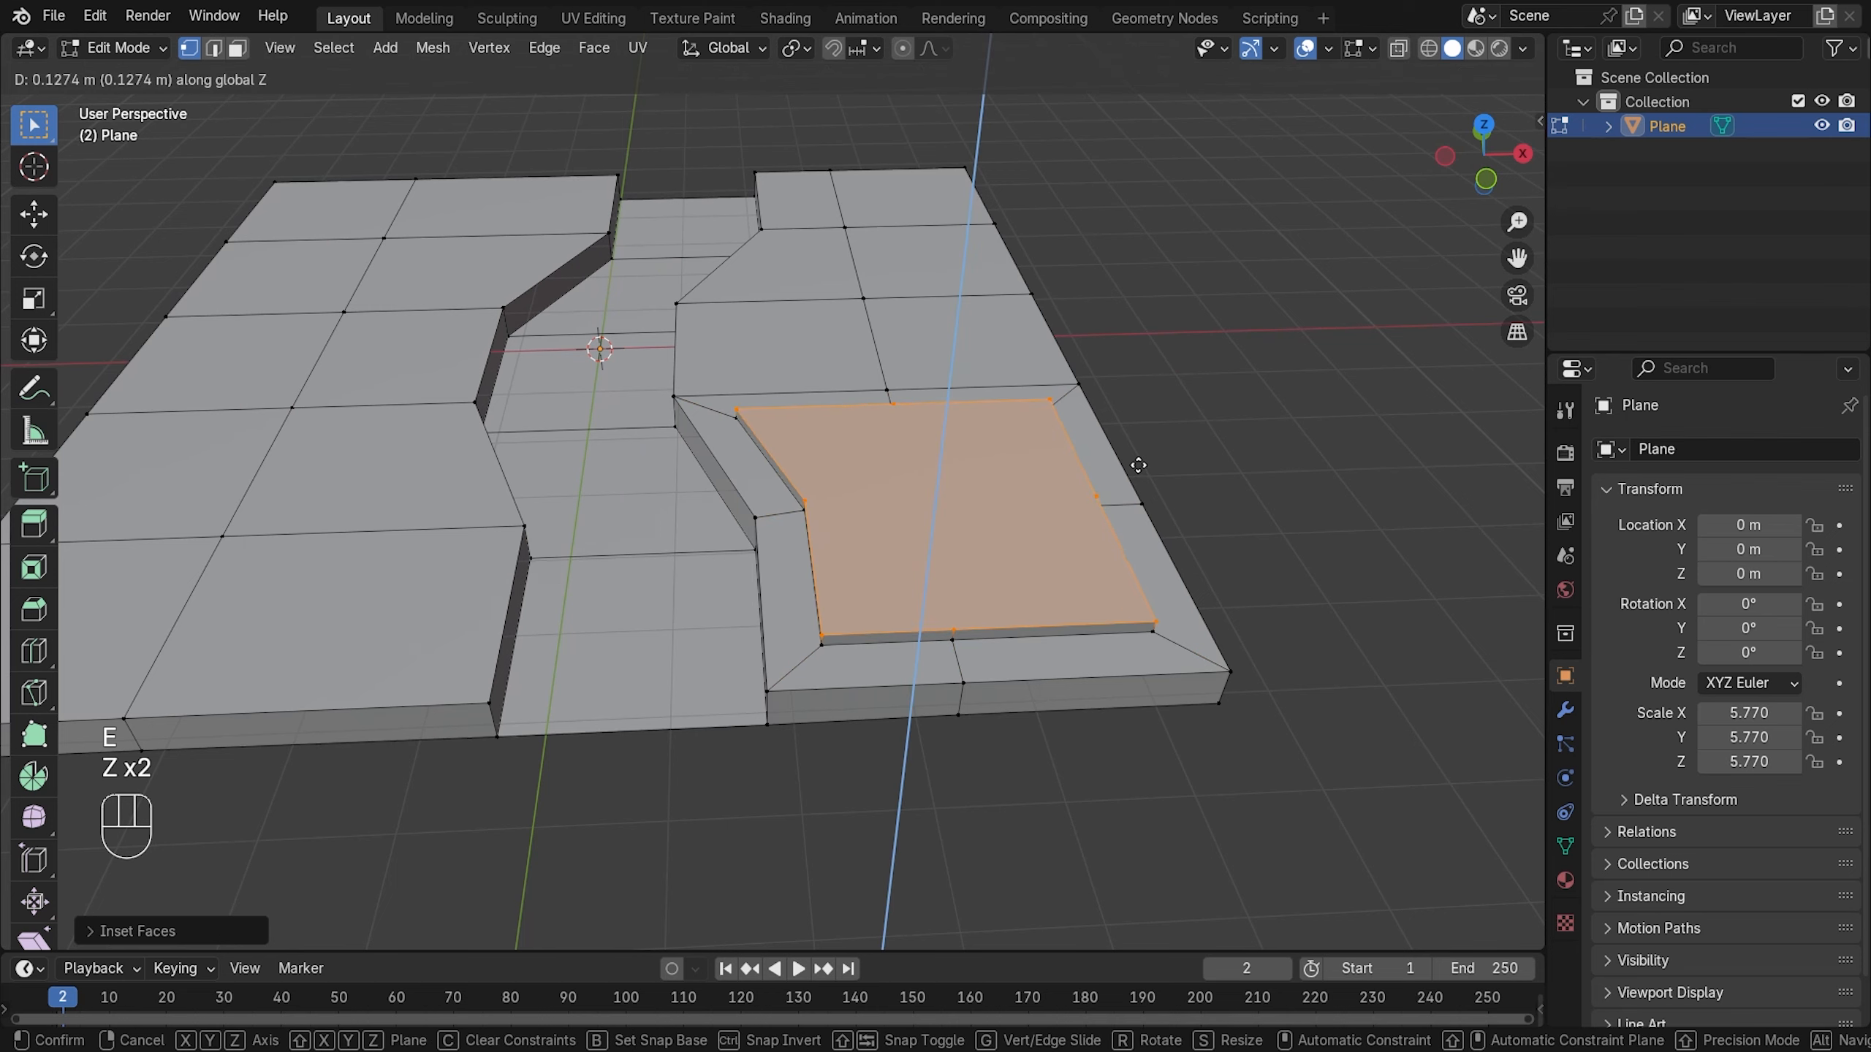
pyautogui.click(1138, 453)
# - In front view, lower the platform face about 0.1 m along Z
pyautogui.press('KP_1')
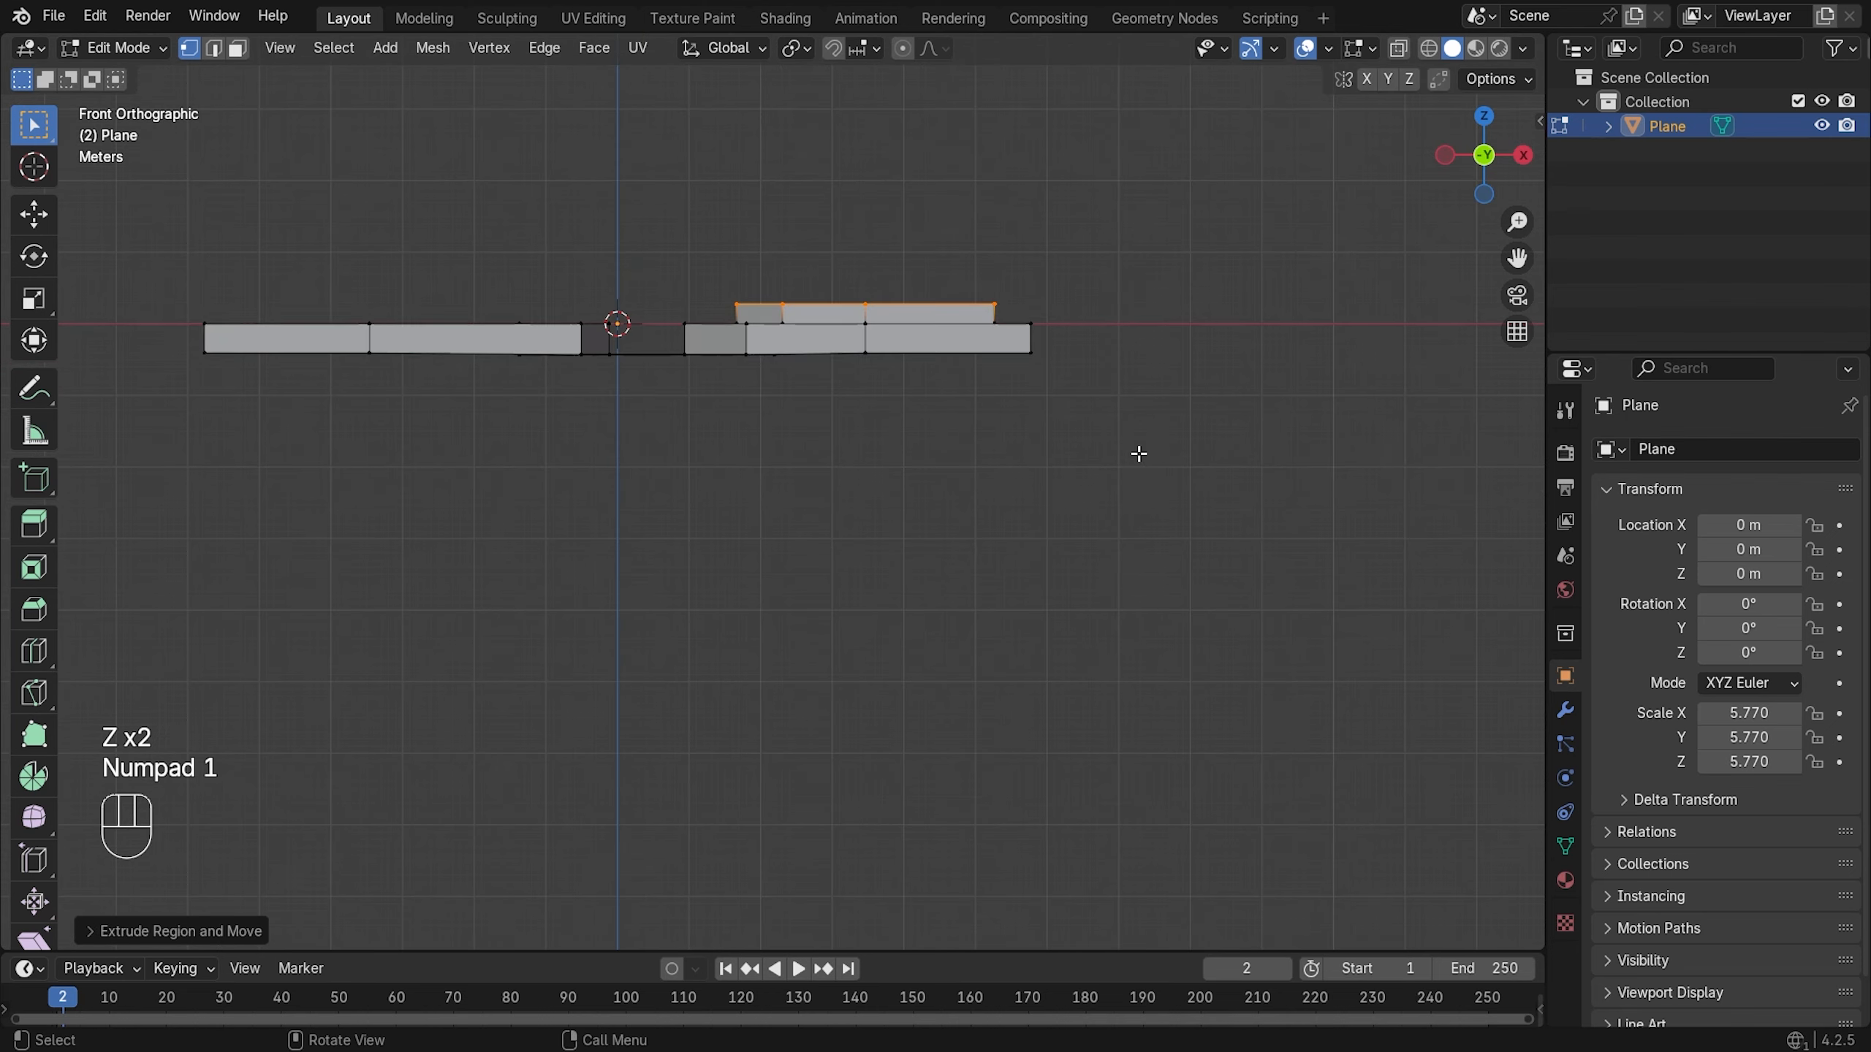
pyautogui.scroll(1, 923, 241)
pyautogui.keyDown('shift'); pyautogui.moveTo(931, 217); pyautogui.dragTo(896, 371, button='middle'); pyautogui.keyUp('shift')
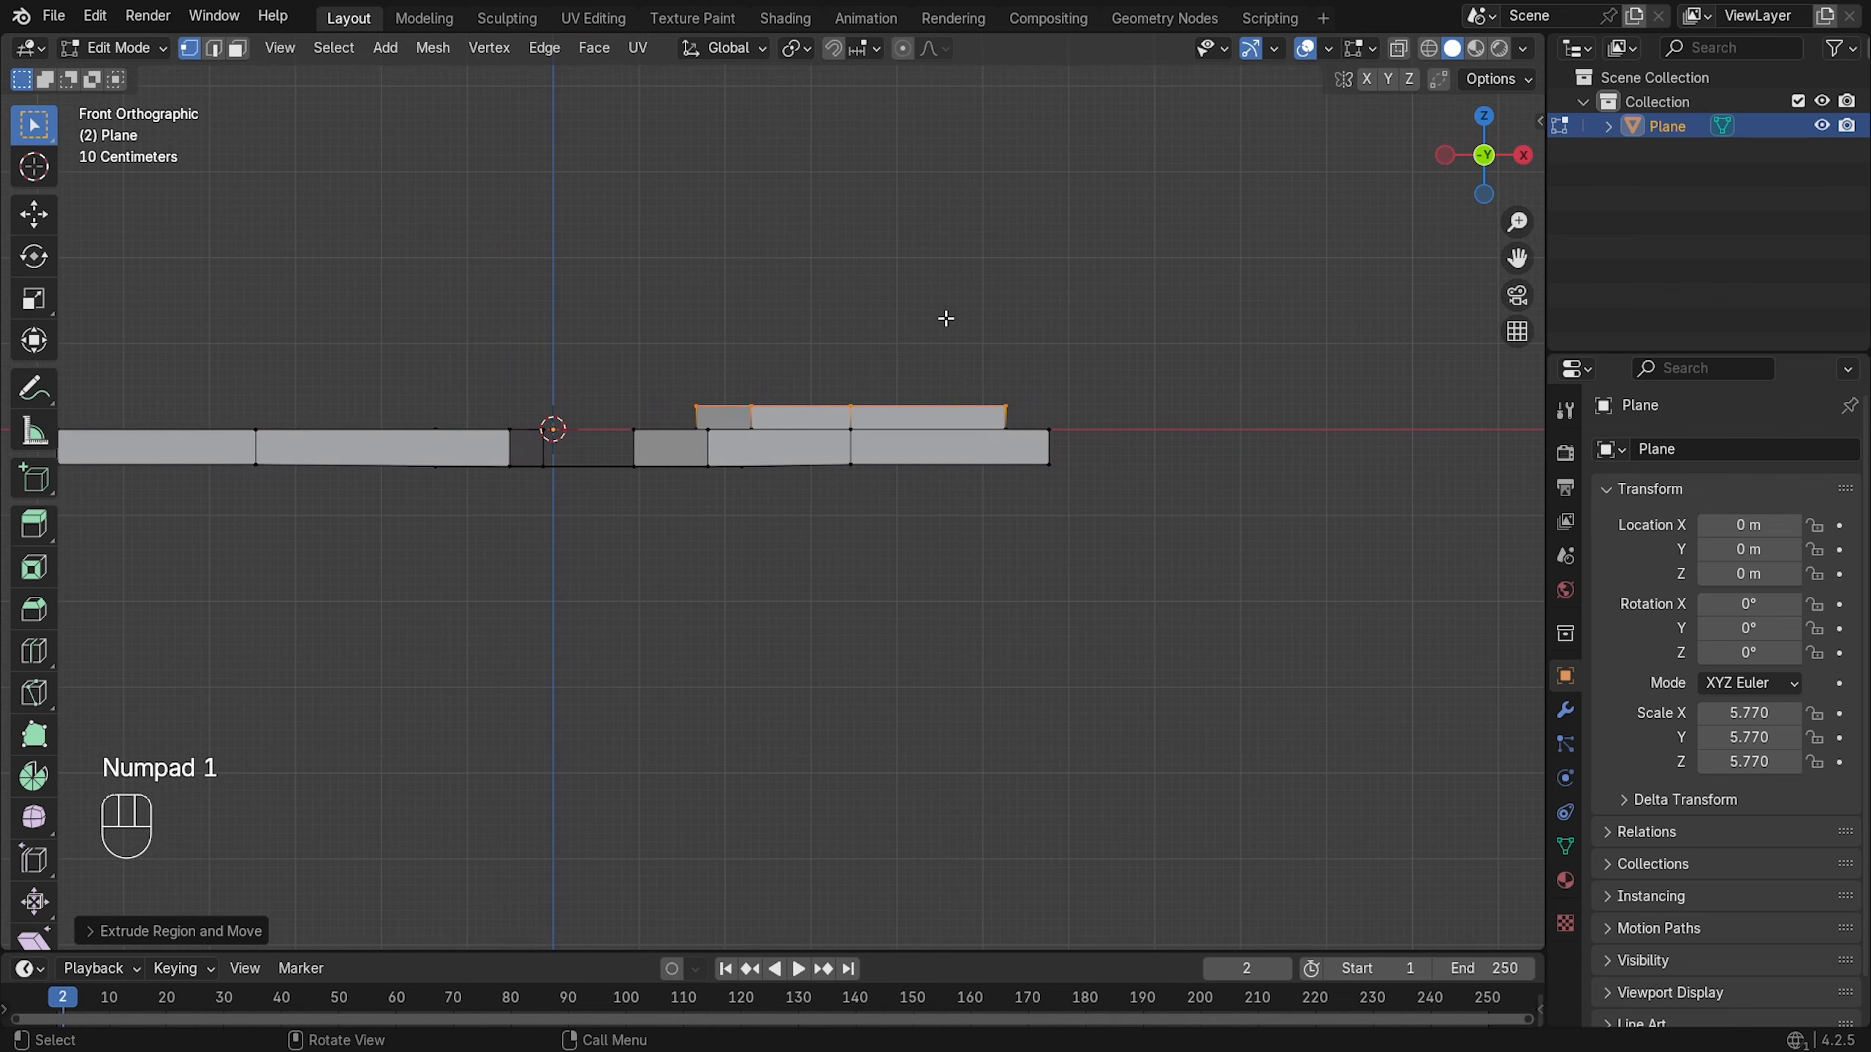
pyautogui.press('g')
pyautogui.press('z')
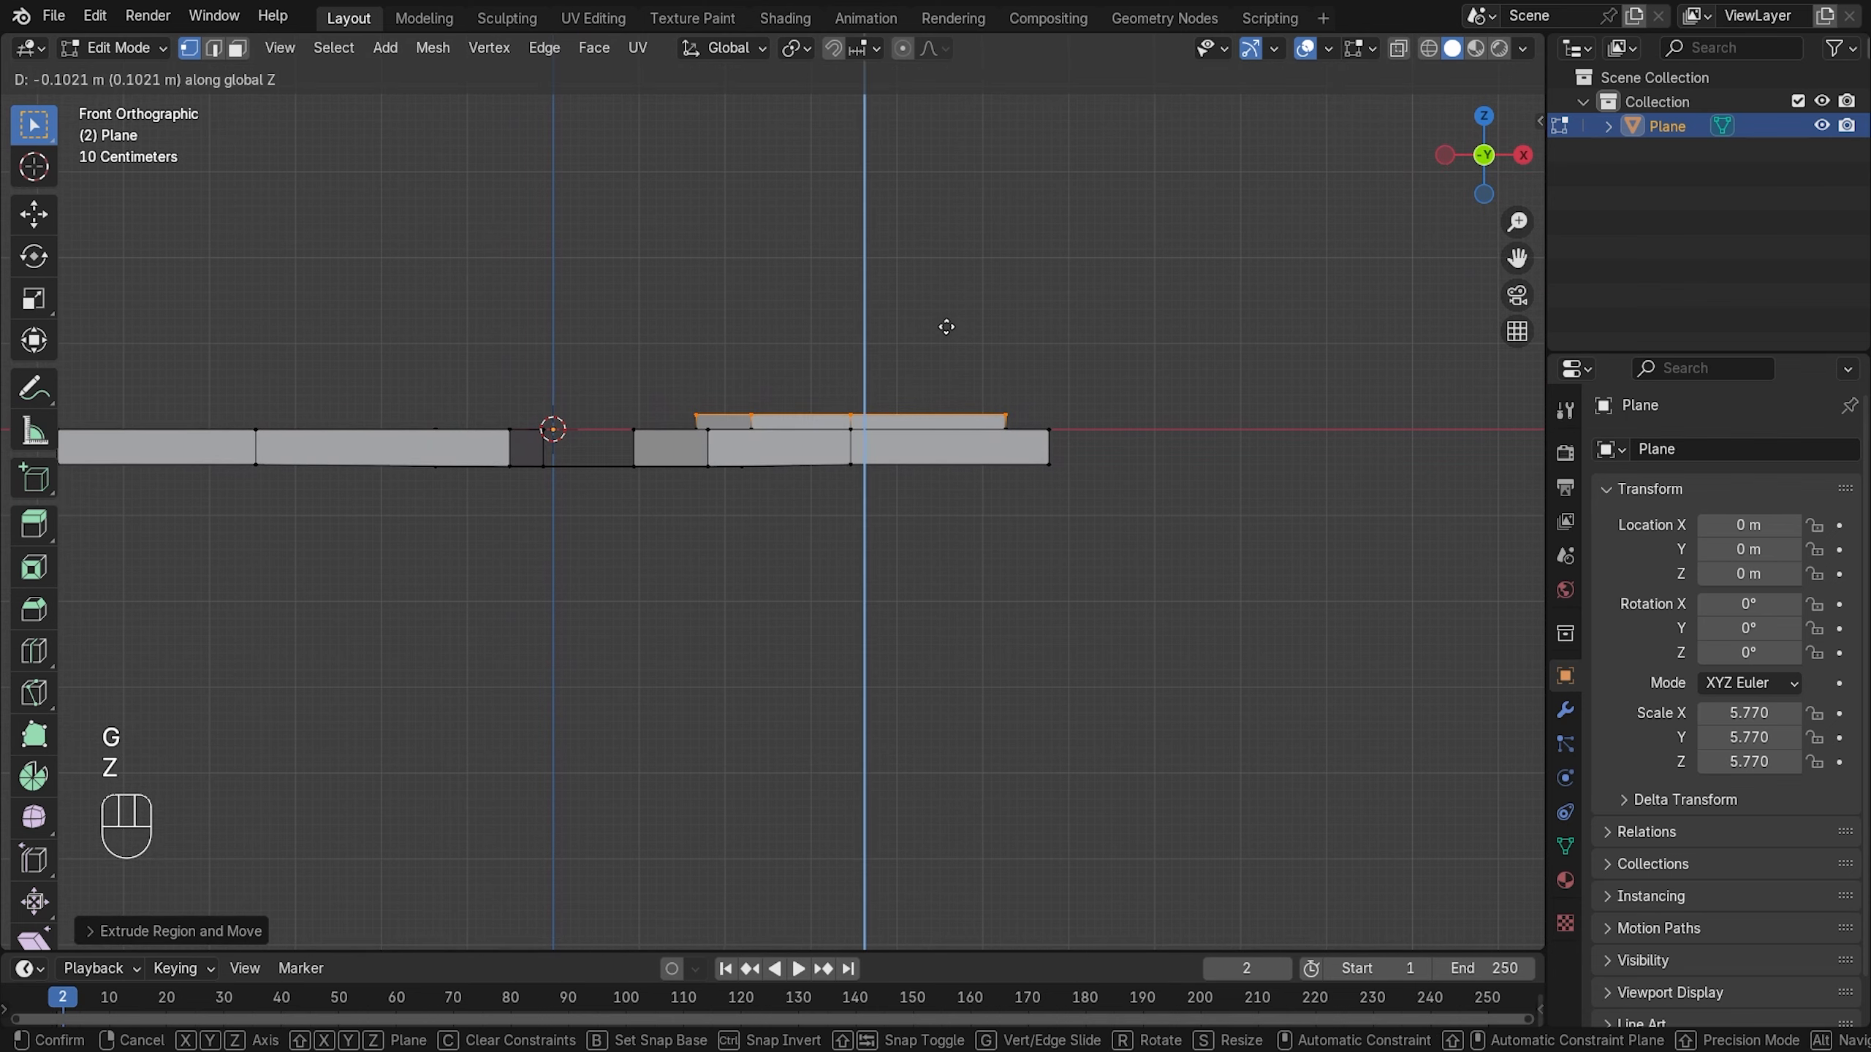
pyautogui.click(947, 326)
pyautogui.scroll(-1, 986, 313)
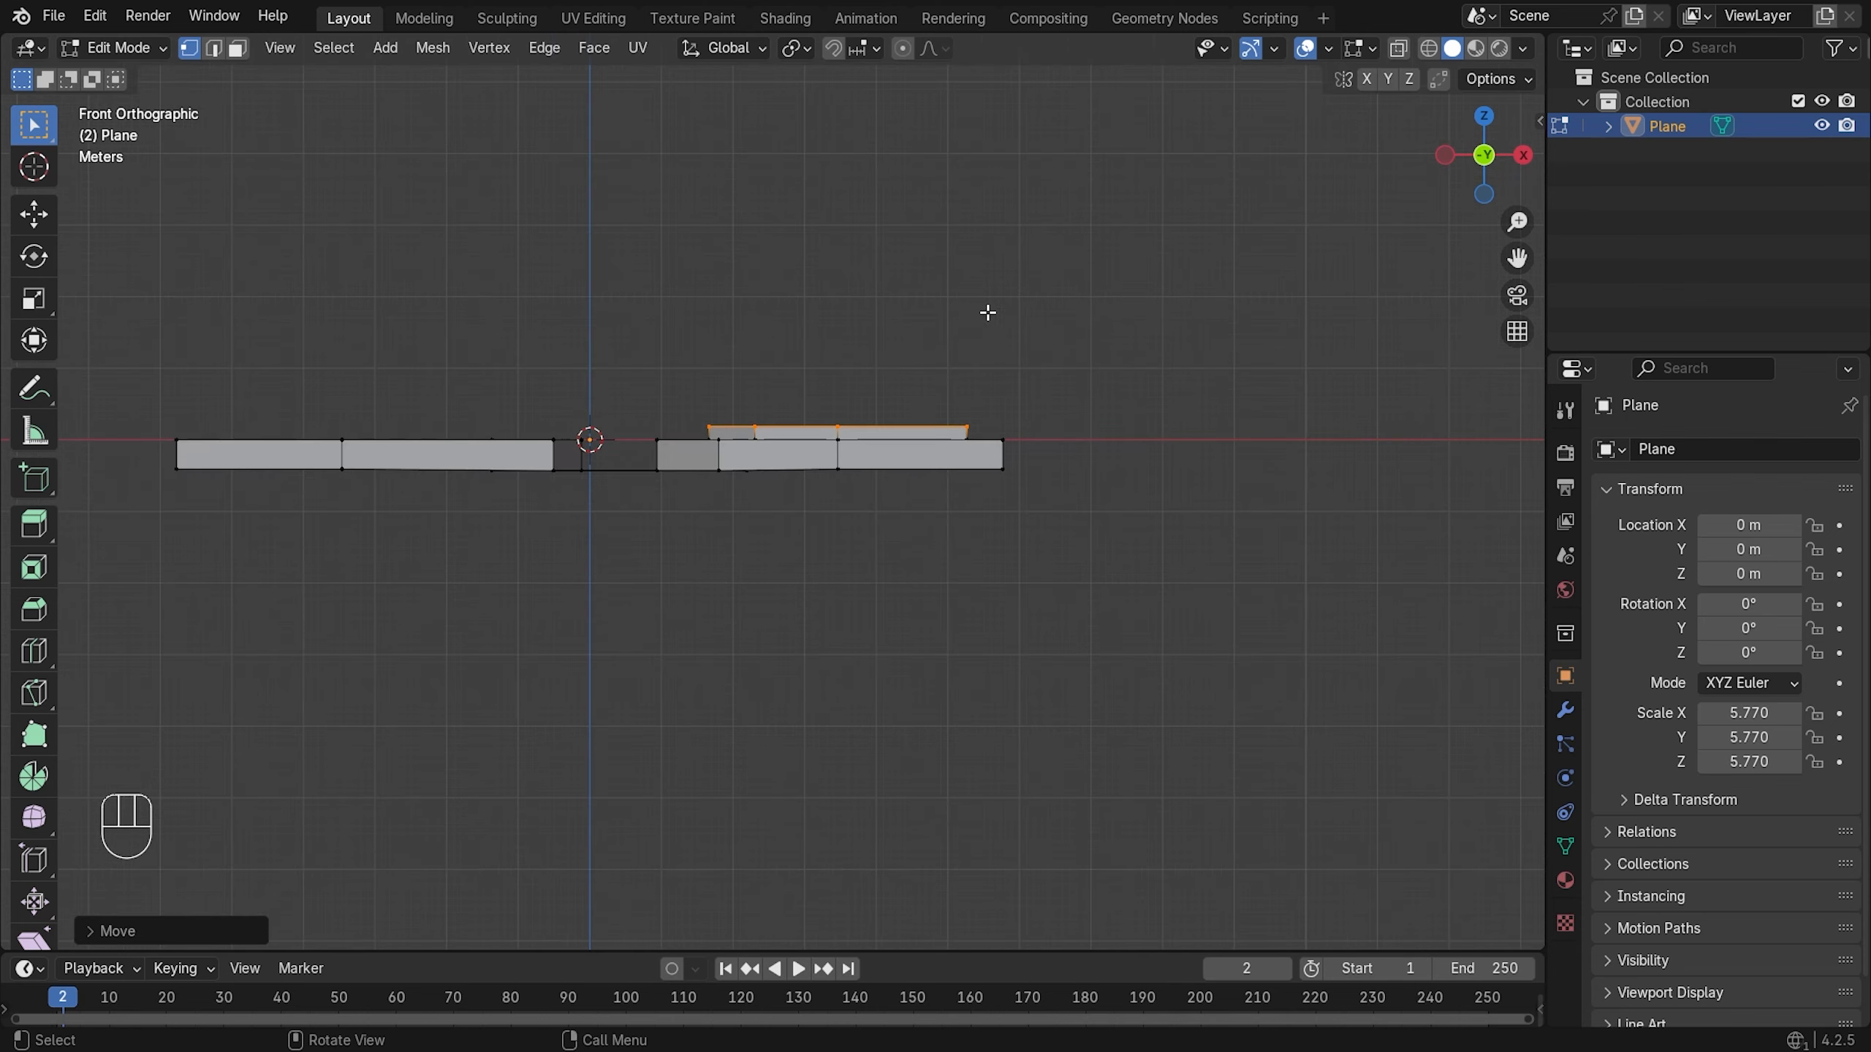
pyautogui.moveTo(985, 313); pyautogui.dragTo(1006, 378, button='middle')
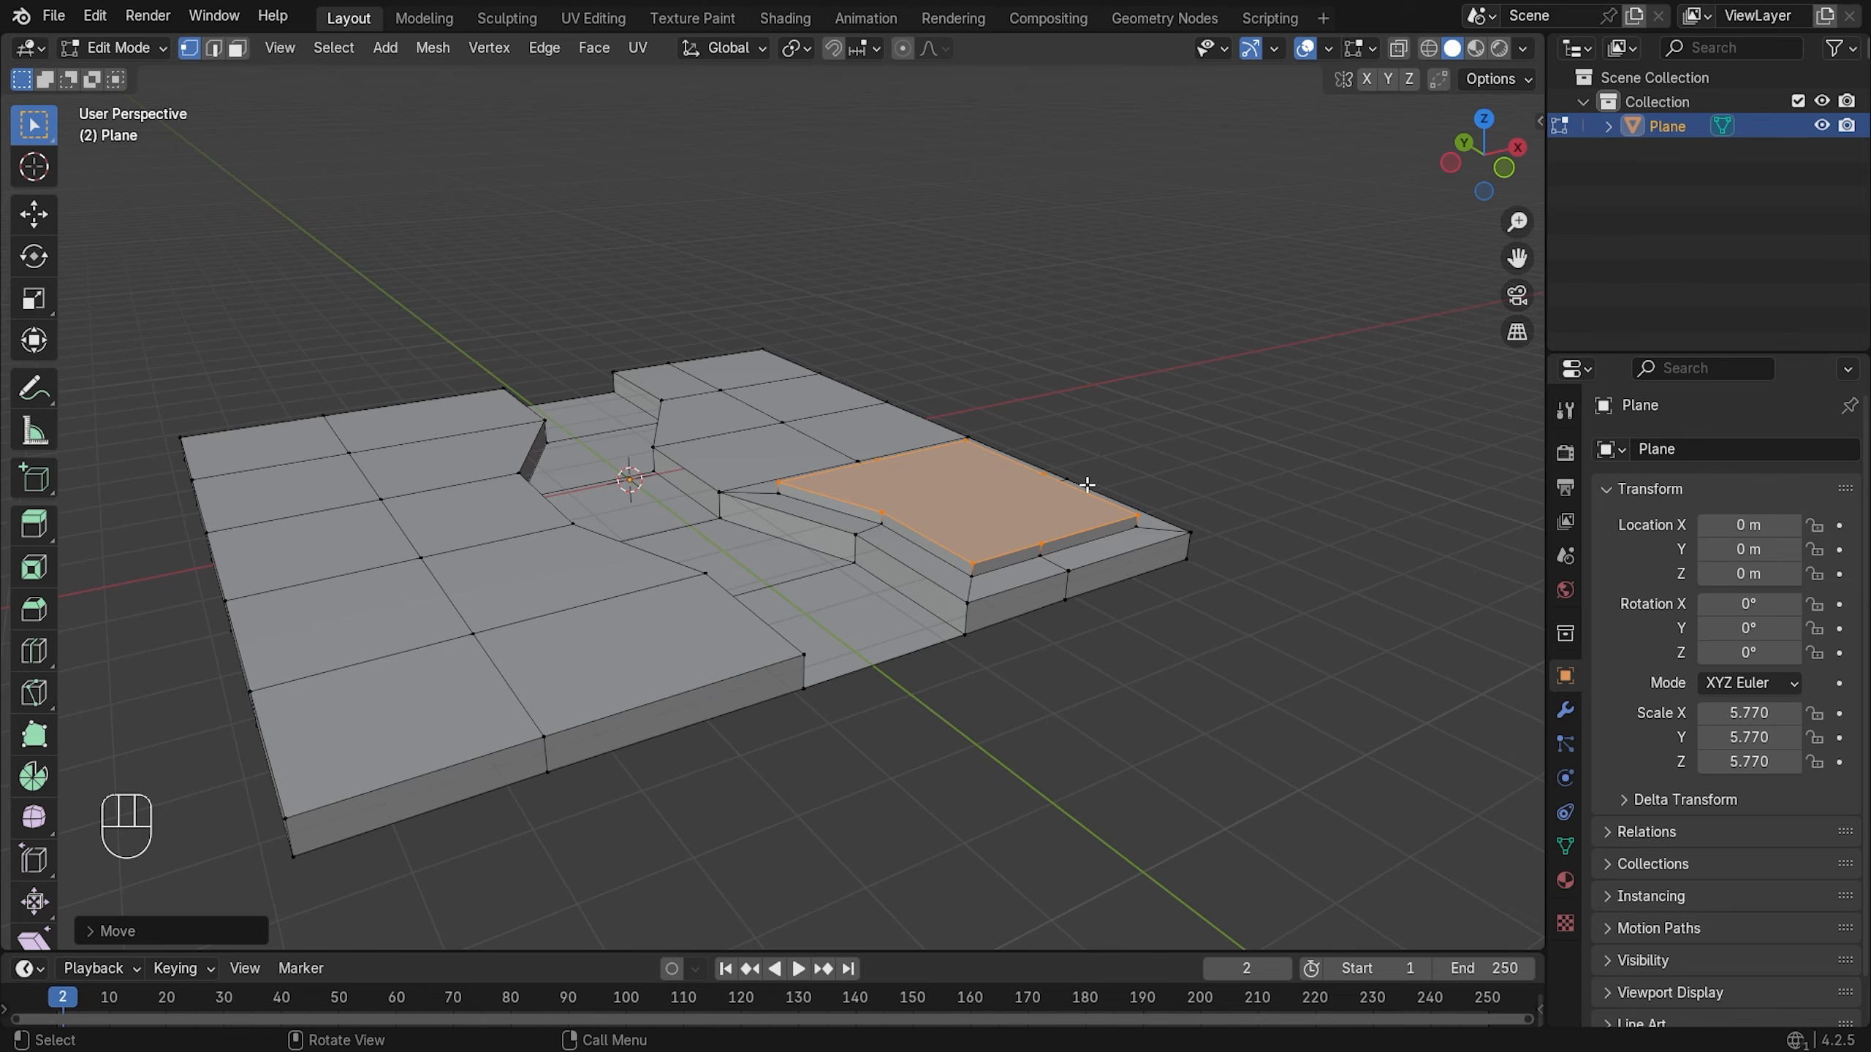
# - Inspect the platform from several angles, then return to Object Mode and deselect the plane
pyautogui.moveTo(1088, 486); pyautogui.dragTo(1031, 476, button='middle')
pyautogui.scroll(2, 1148, 464)
pyautogui.scroll(2, 1170, 451)
pyautogui.scroll(3, 987, 402)
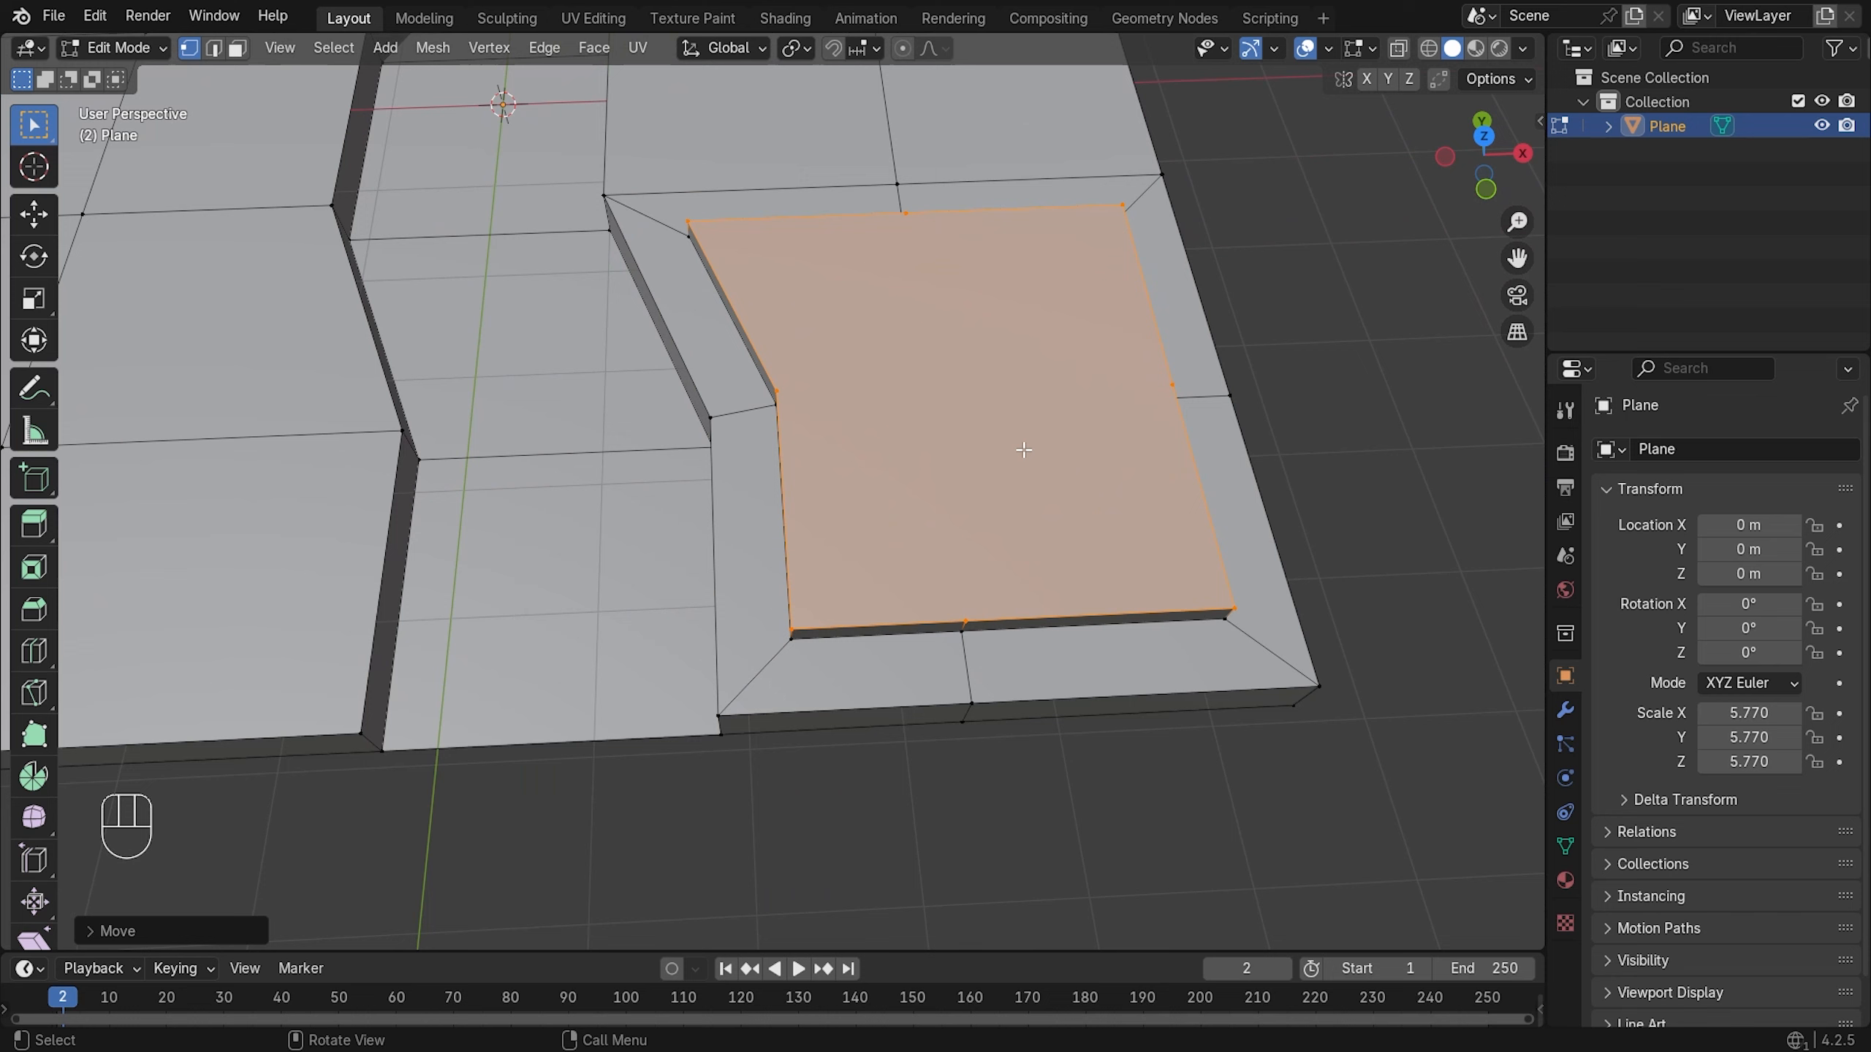
pyautogui.scroll(-5, 1000, 430)
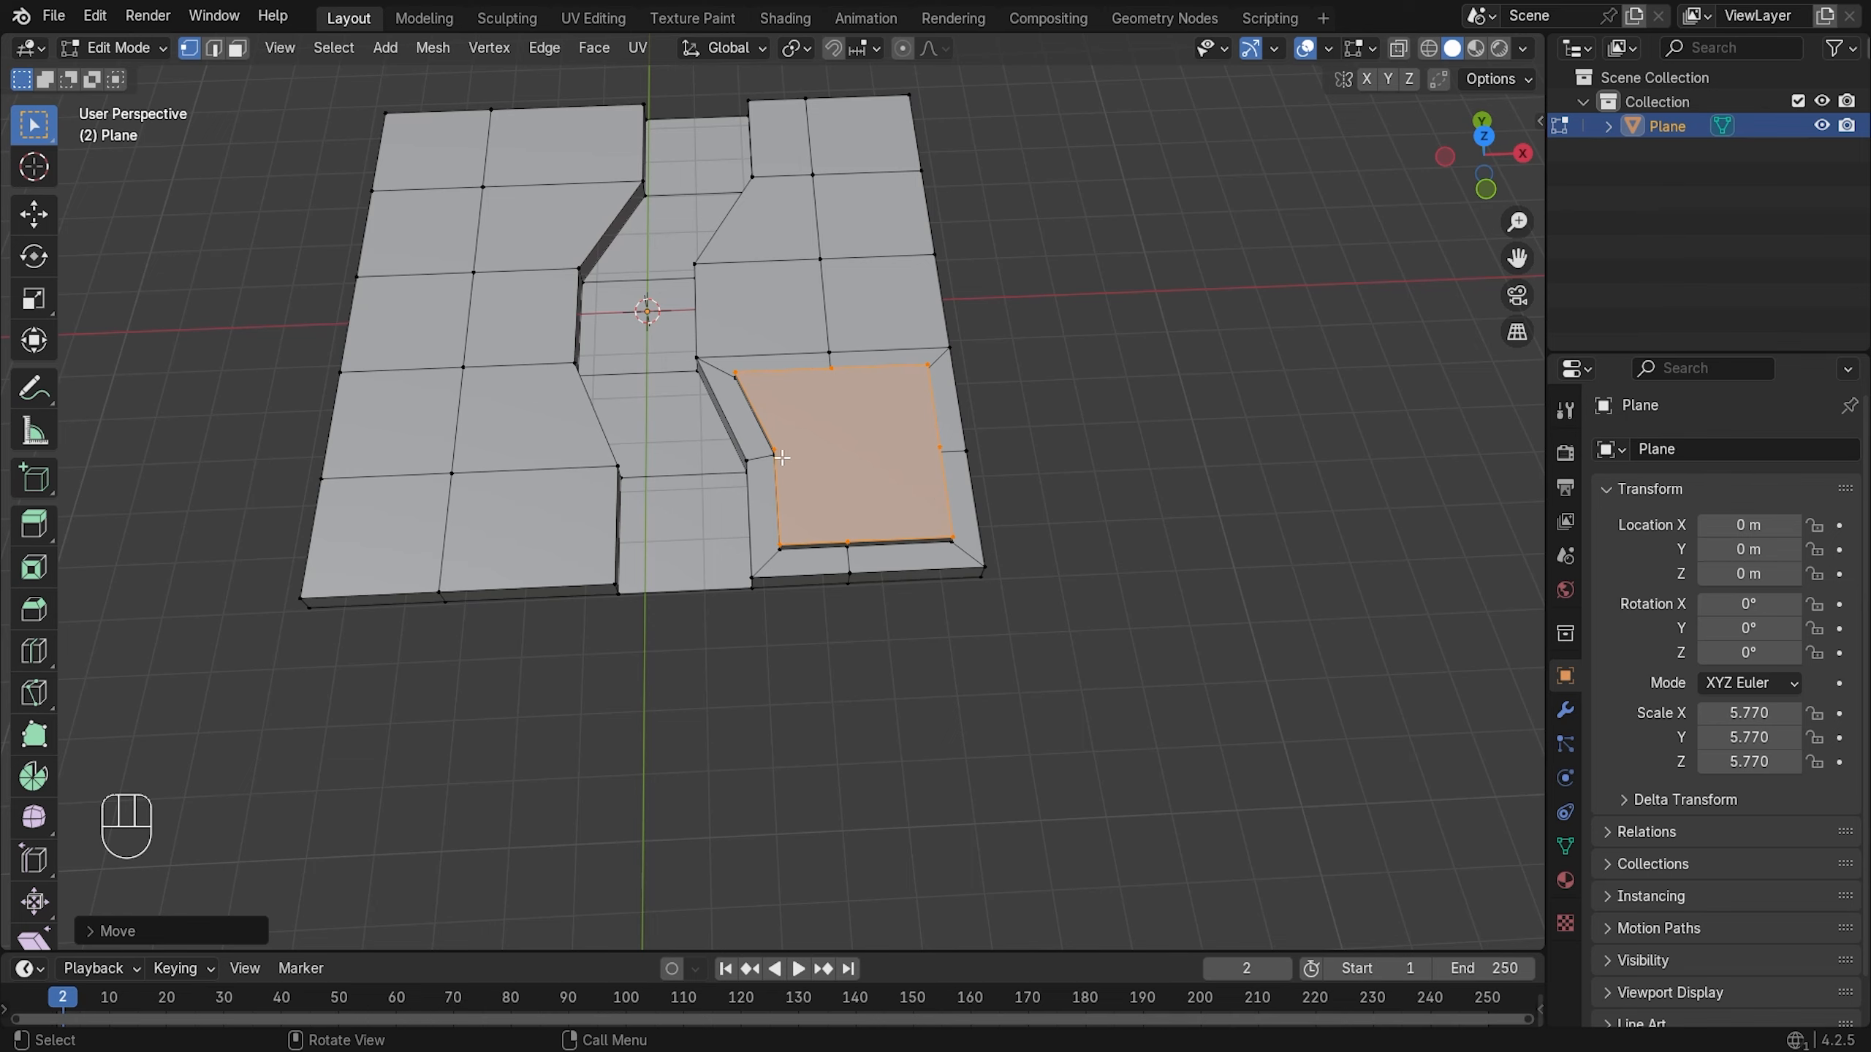
pyautogui.scroll(3, 950, 436)
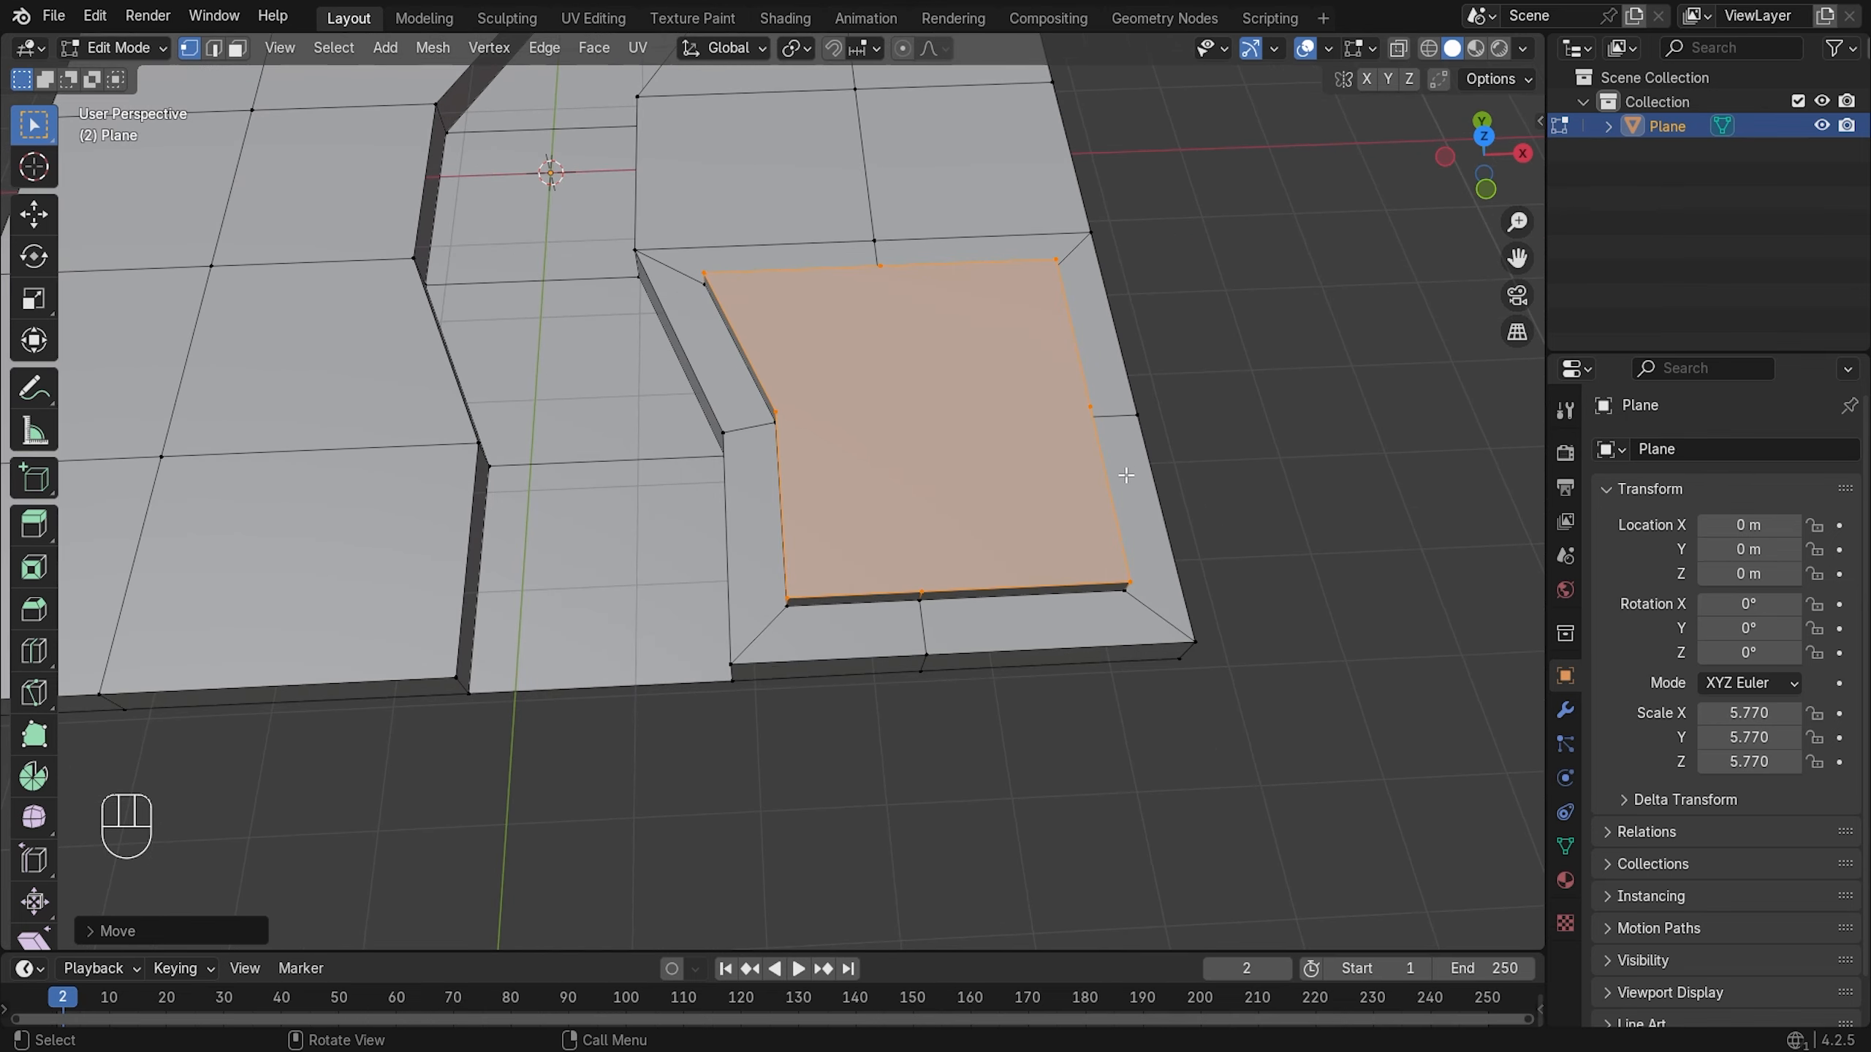
pyautogui.moveTo(1097, 486); pyautogui.dragTo(997, 498, button='middle')
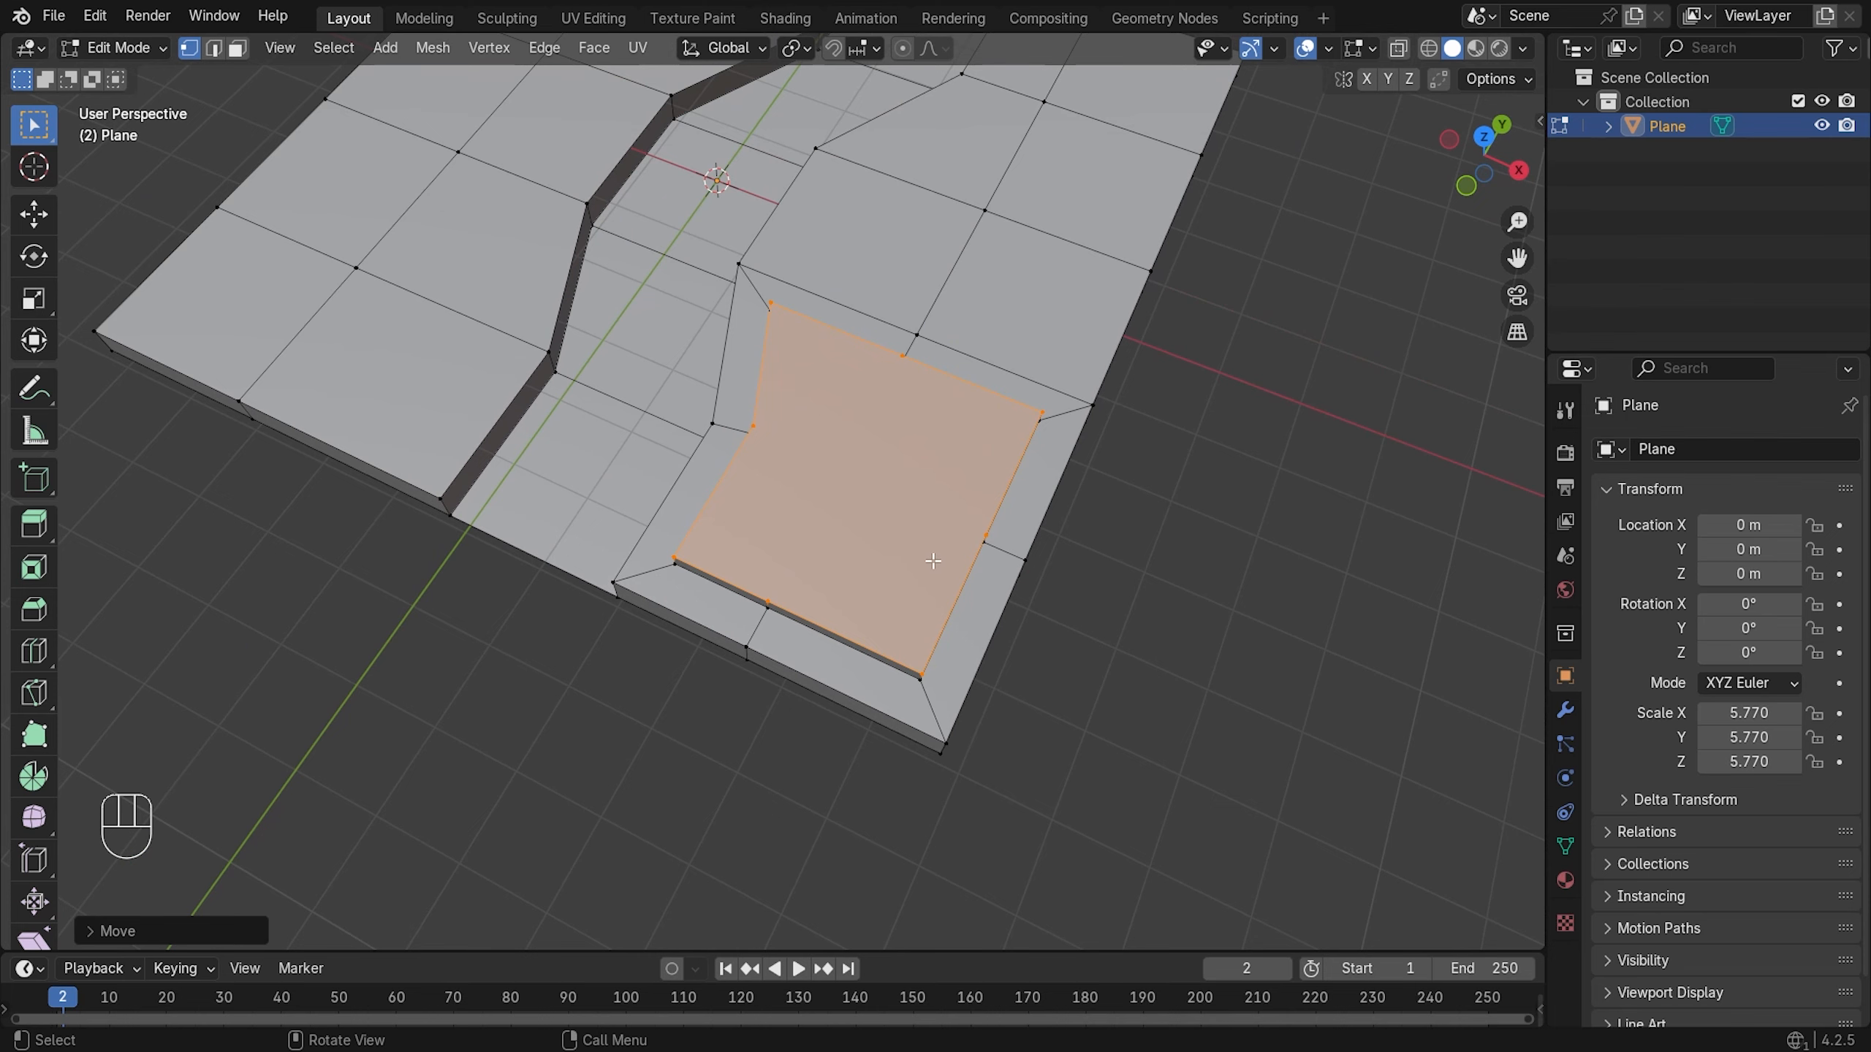
pyautogui.scroll(1, 954, 528)
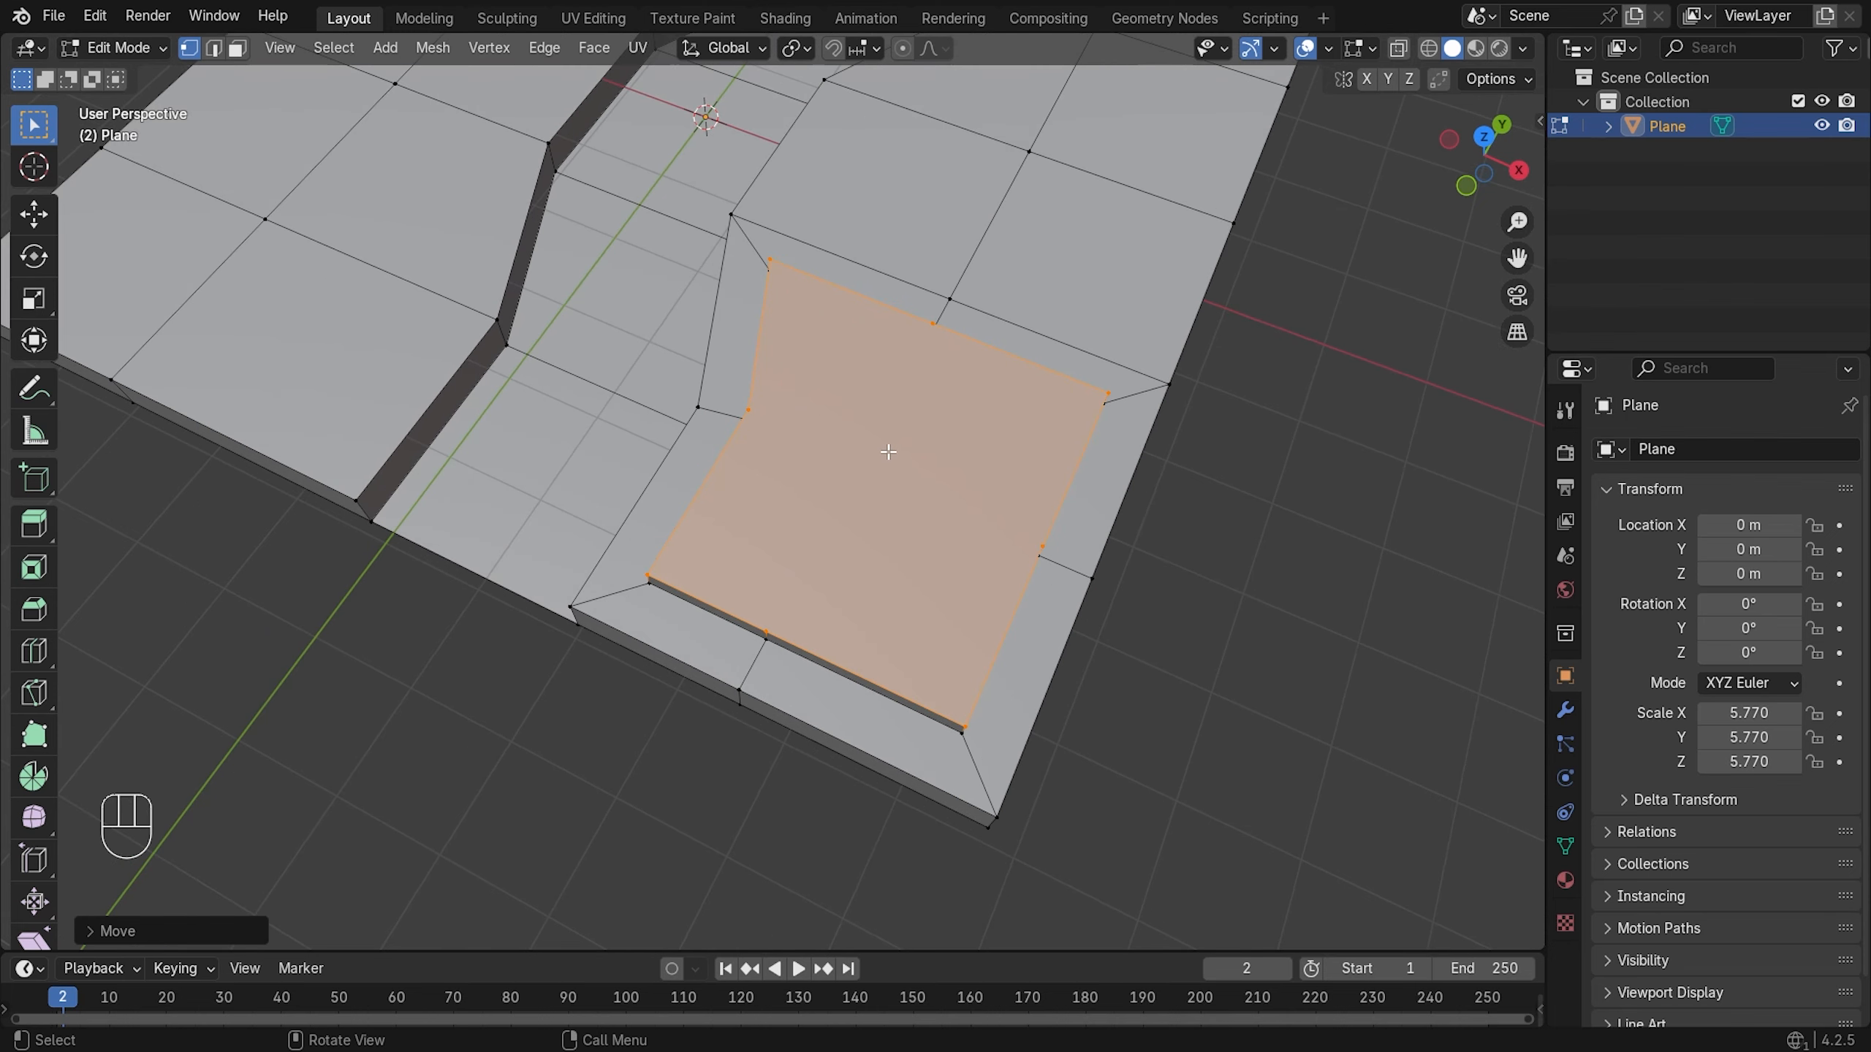
pyautogui.press('Tab')
pyautogui.click(1254, 543)
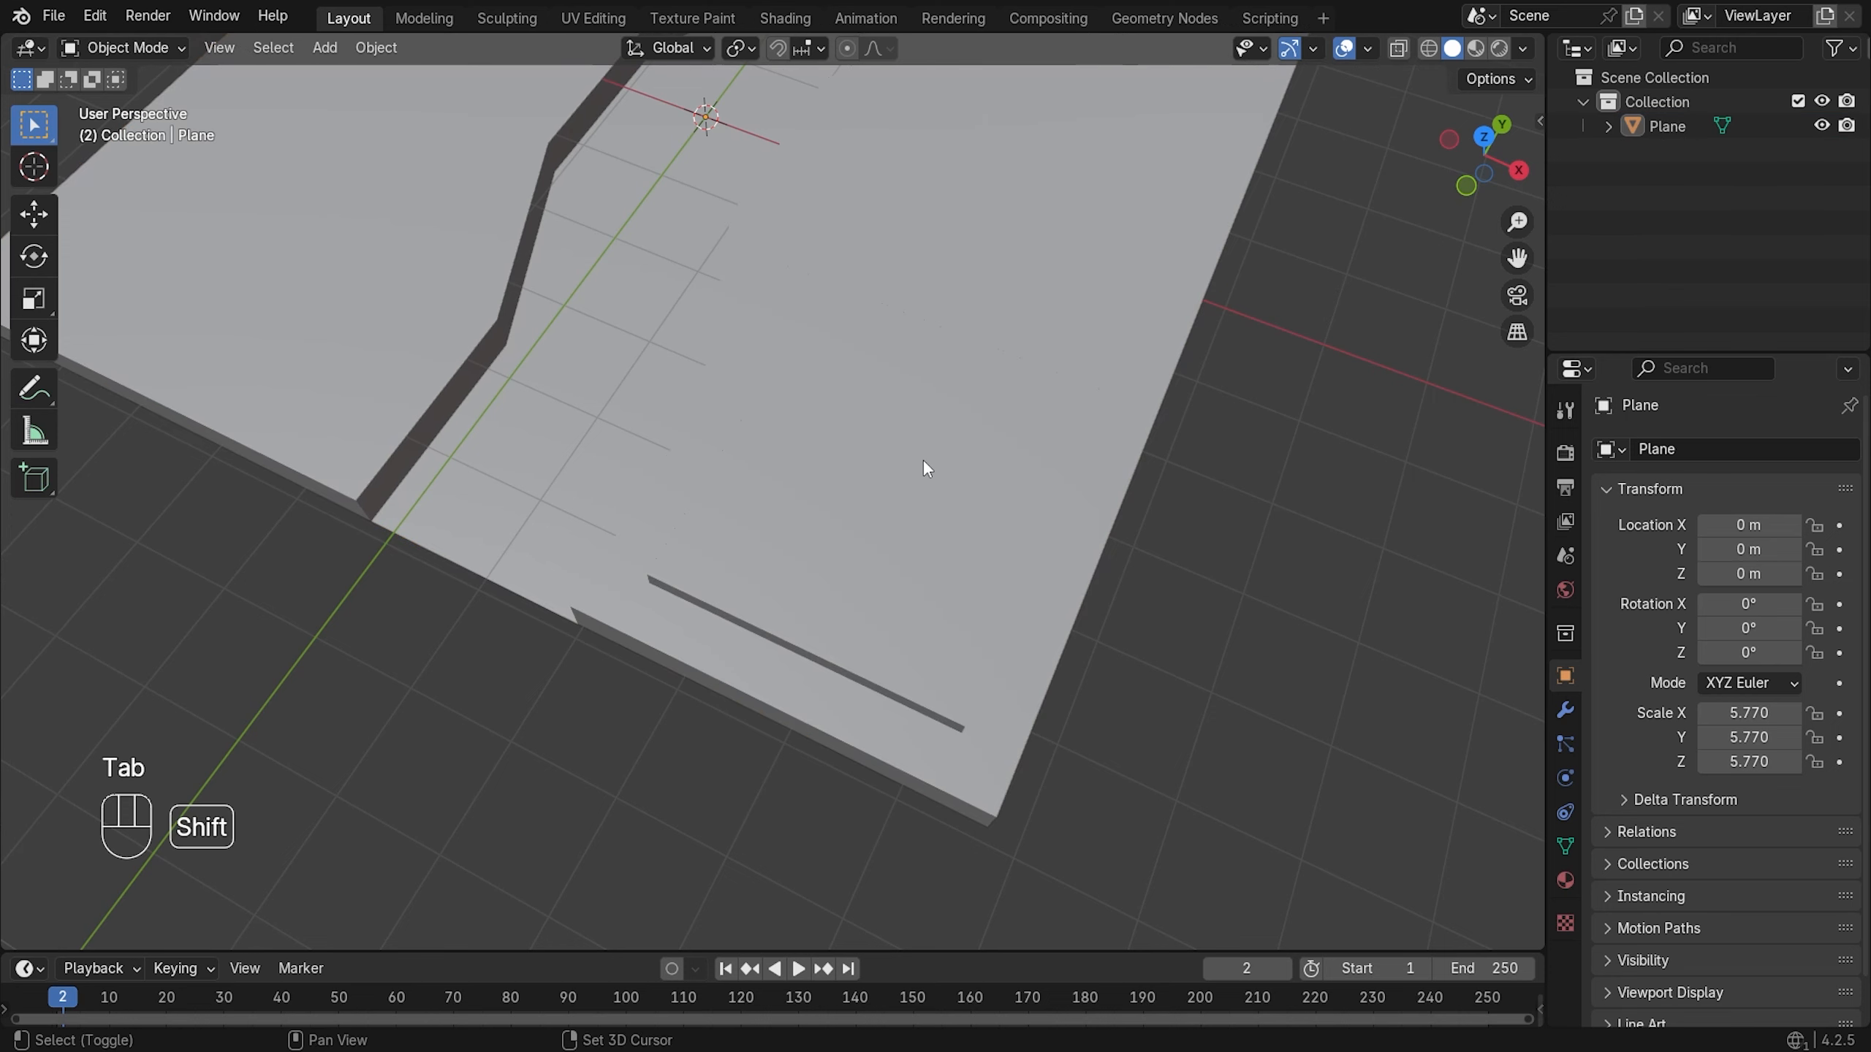
# - Add a cylinder and set its vertex count to 6 in the Add Cylinder panel
pyautogui.hotkey('shift', 'a')
pyautogui.moveTo(924, 460)
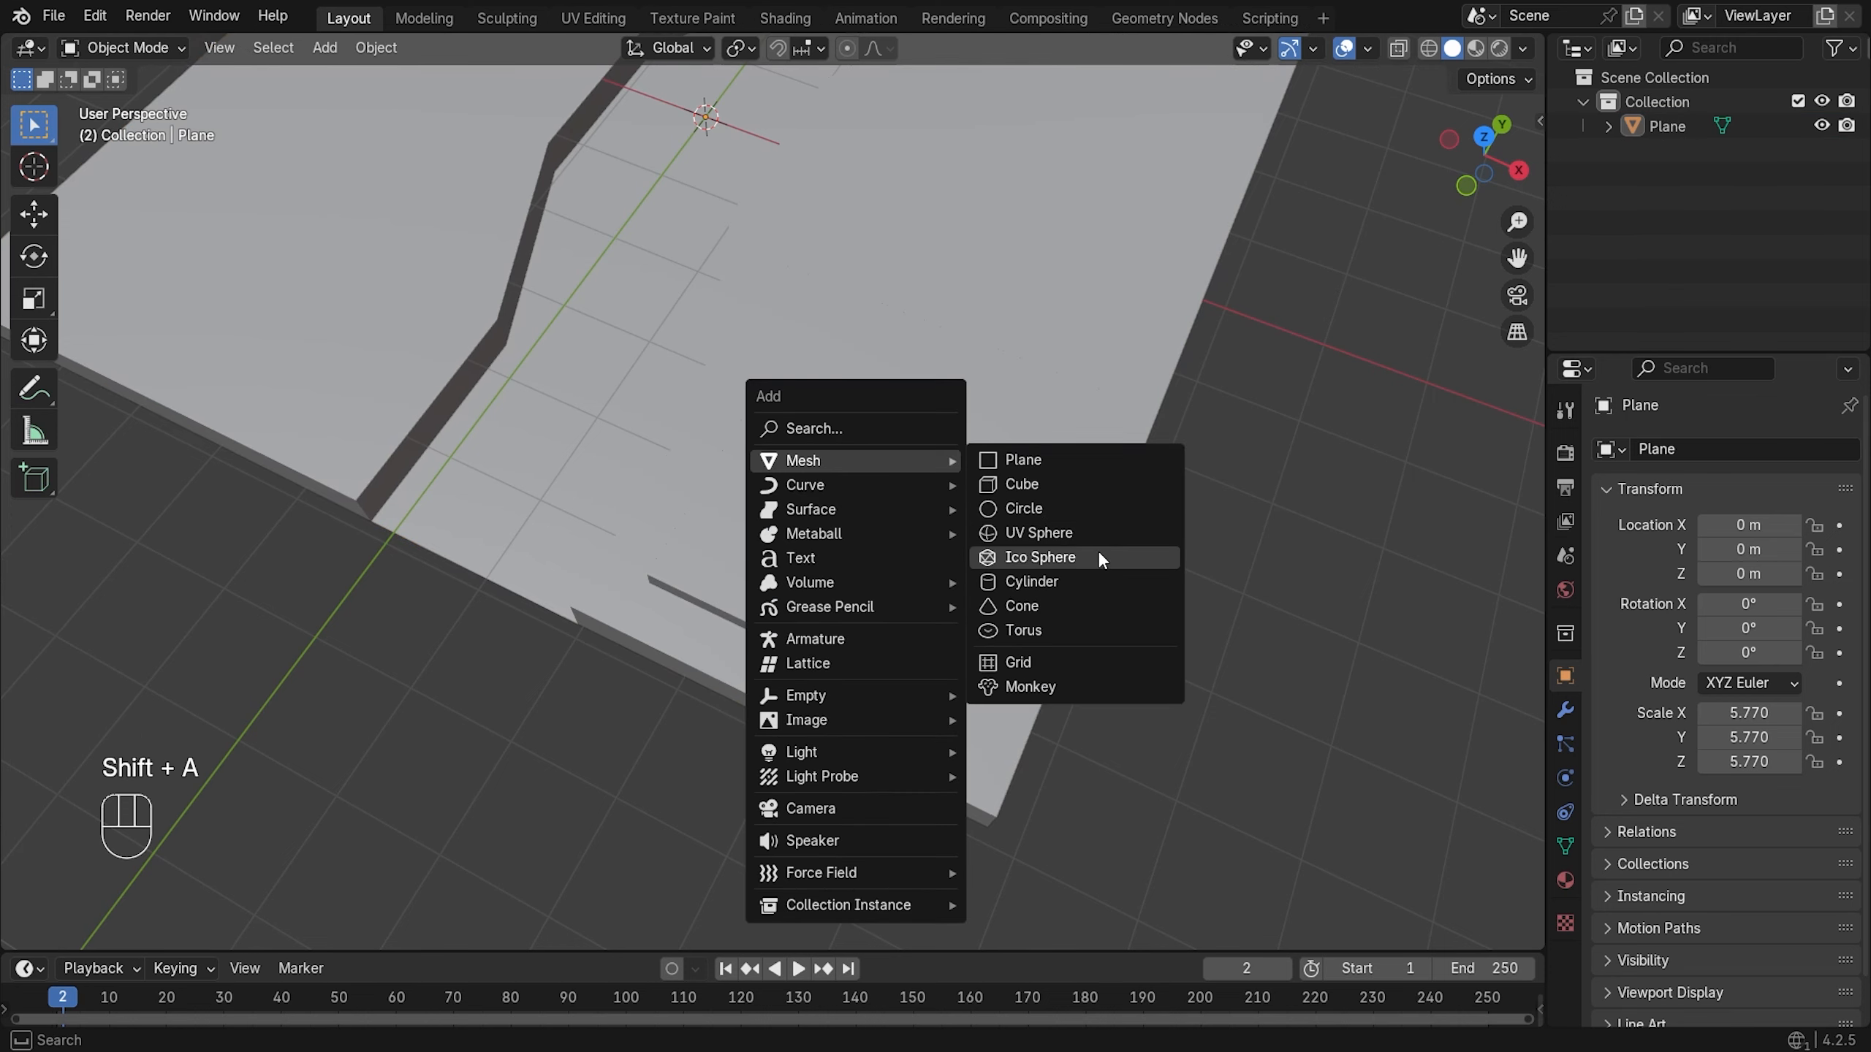
pyautogui.click(1067, 580)
pyautogui.moveTo(1067, 578); pyautogui.dragTo(728, 288, button='middle')
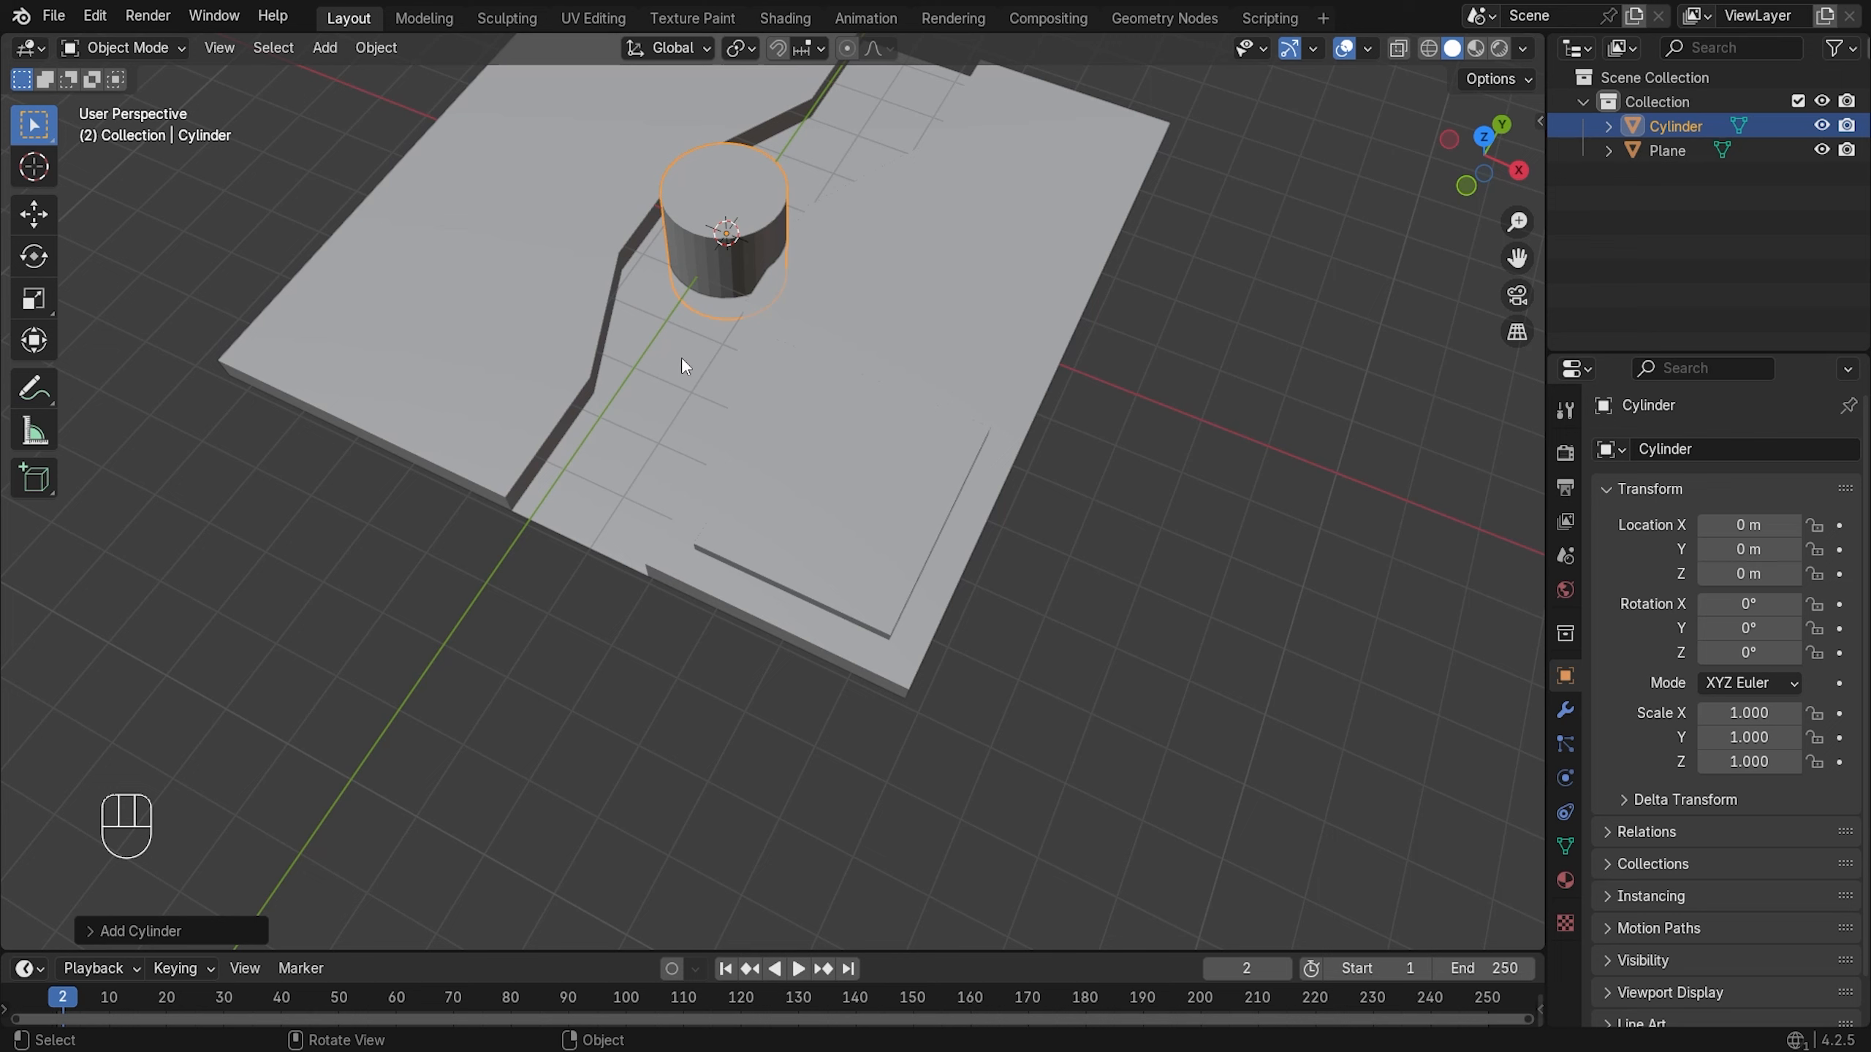
pyautogui.click(85, 933)
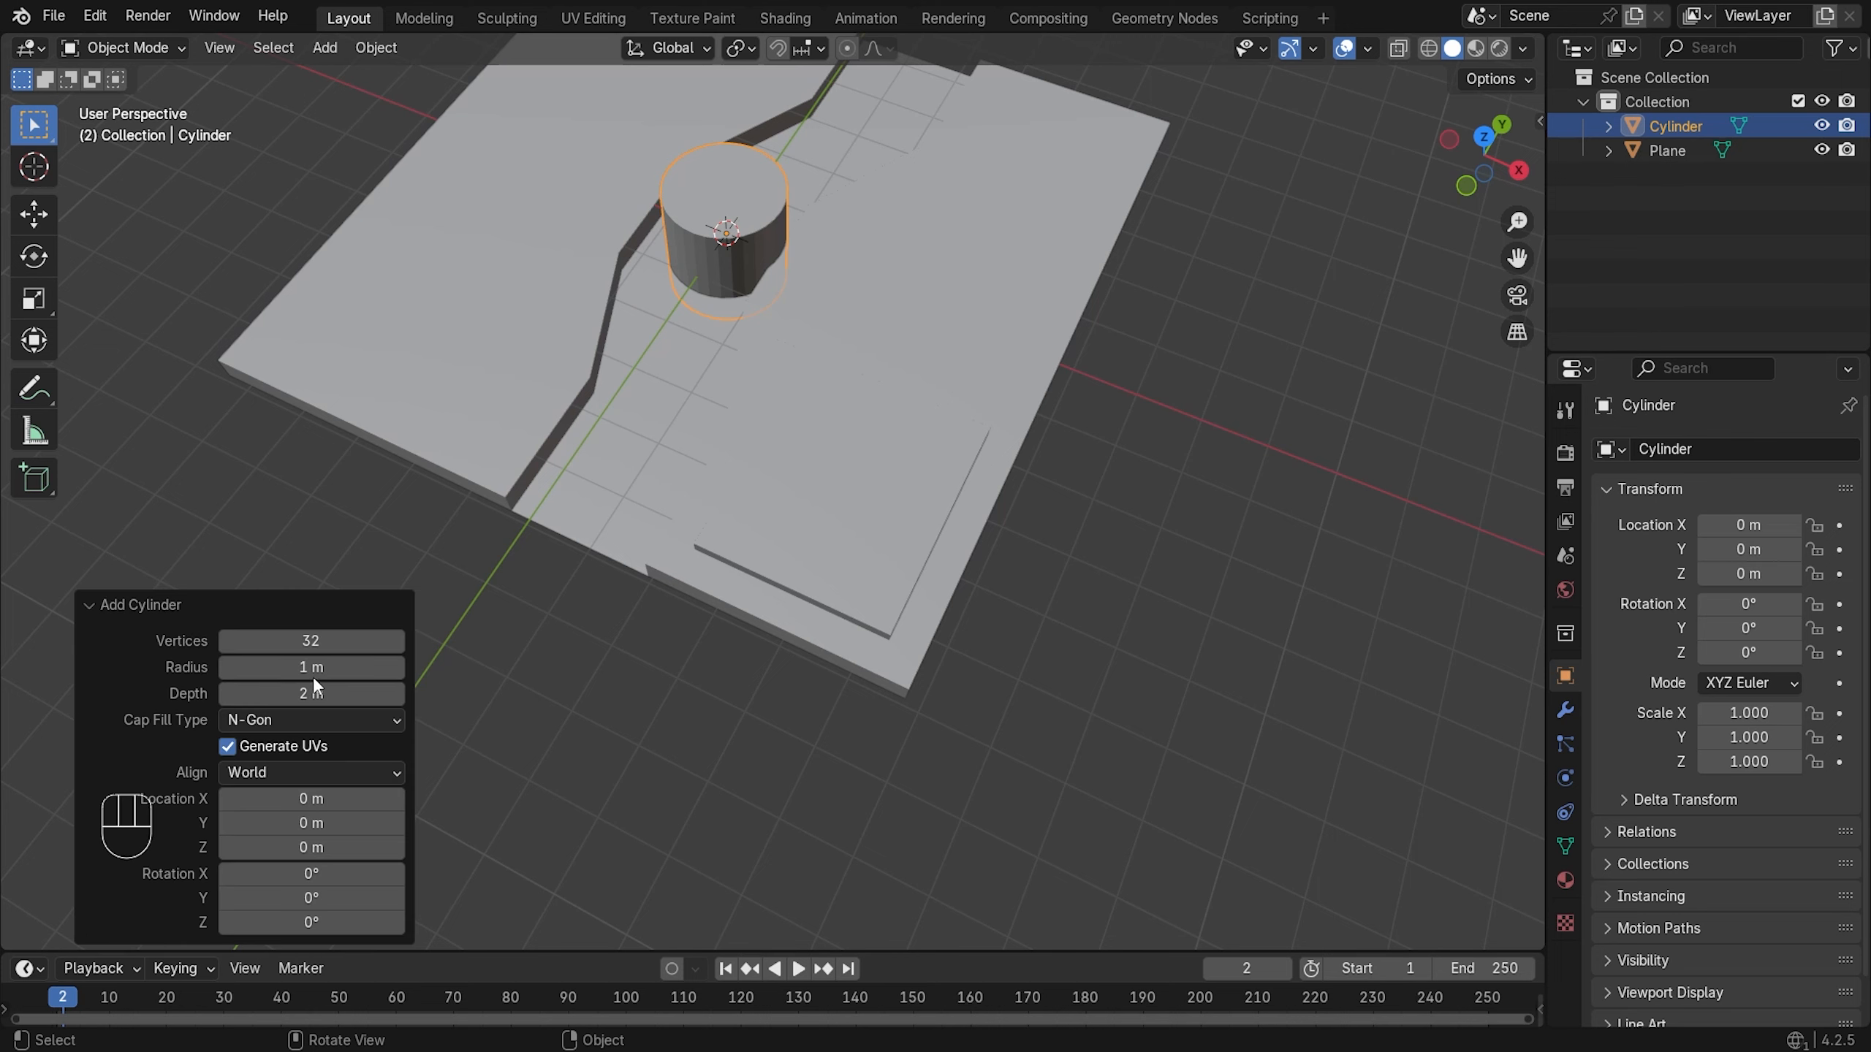
pyautogui.click(335, 642)
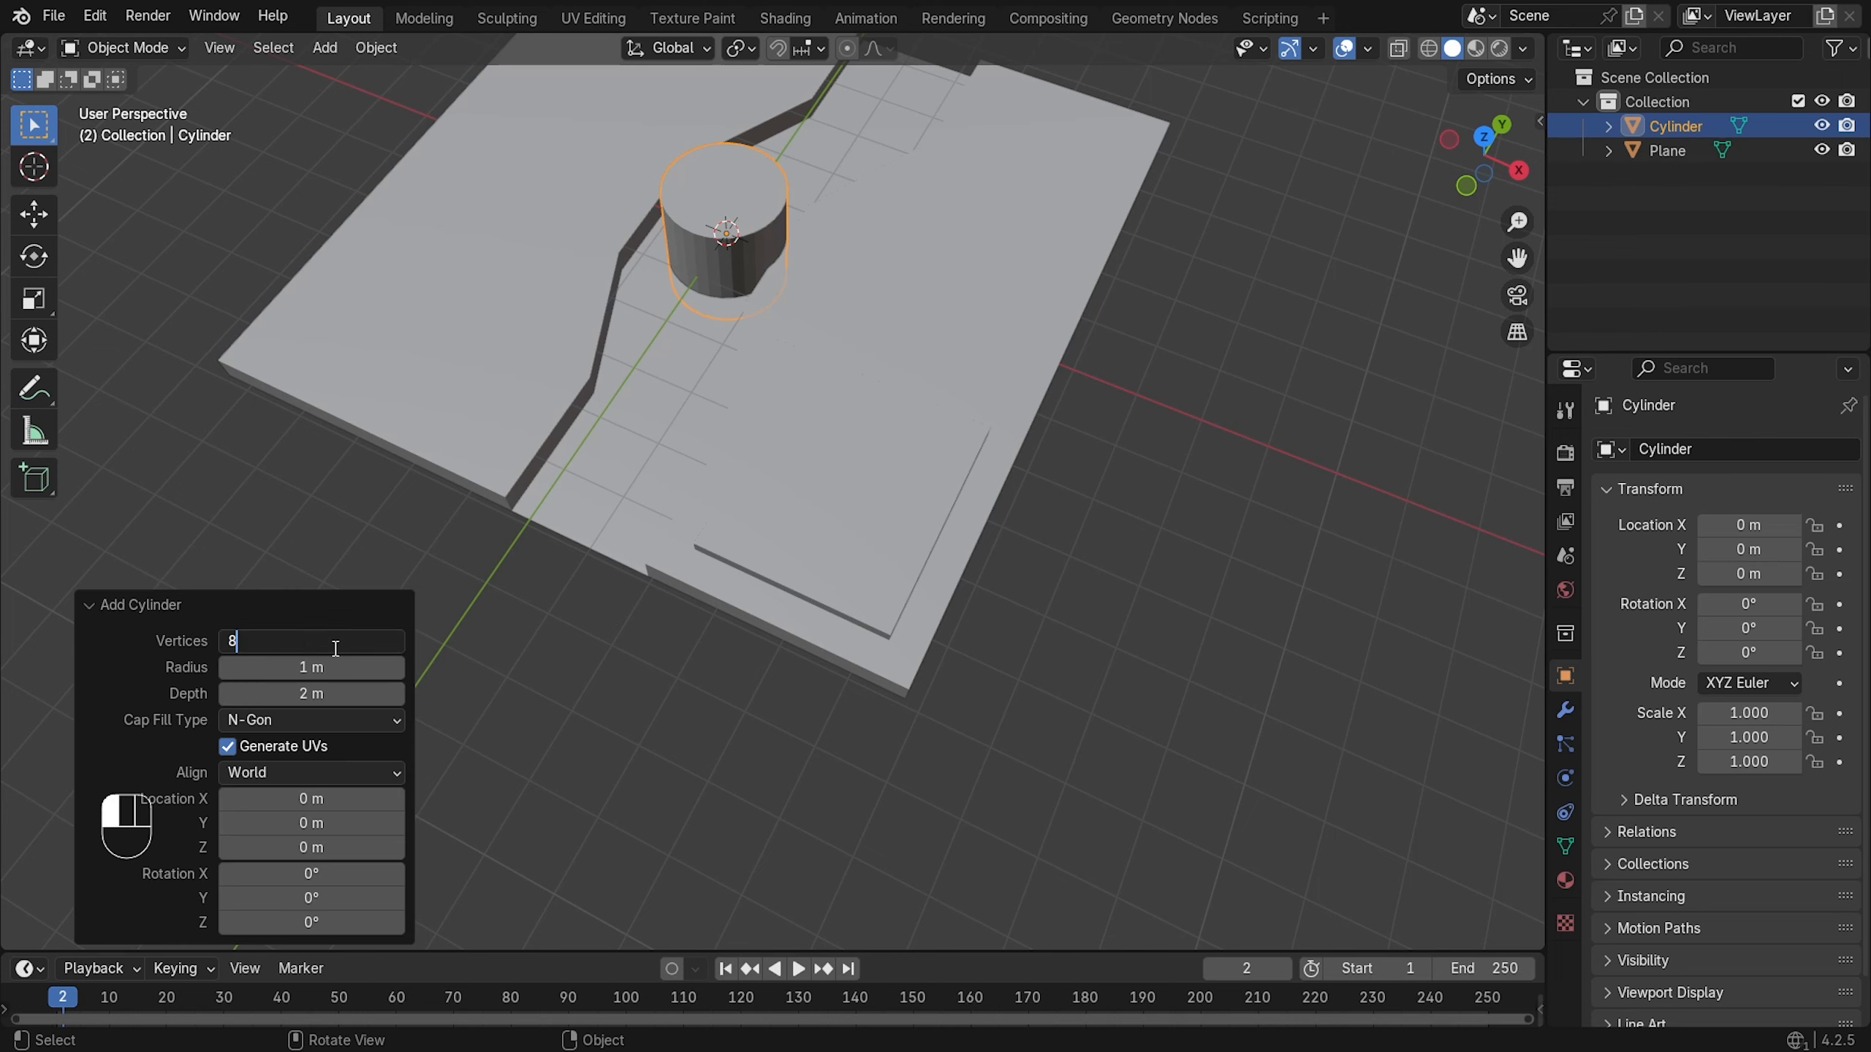
pyautogui.press('Return')
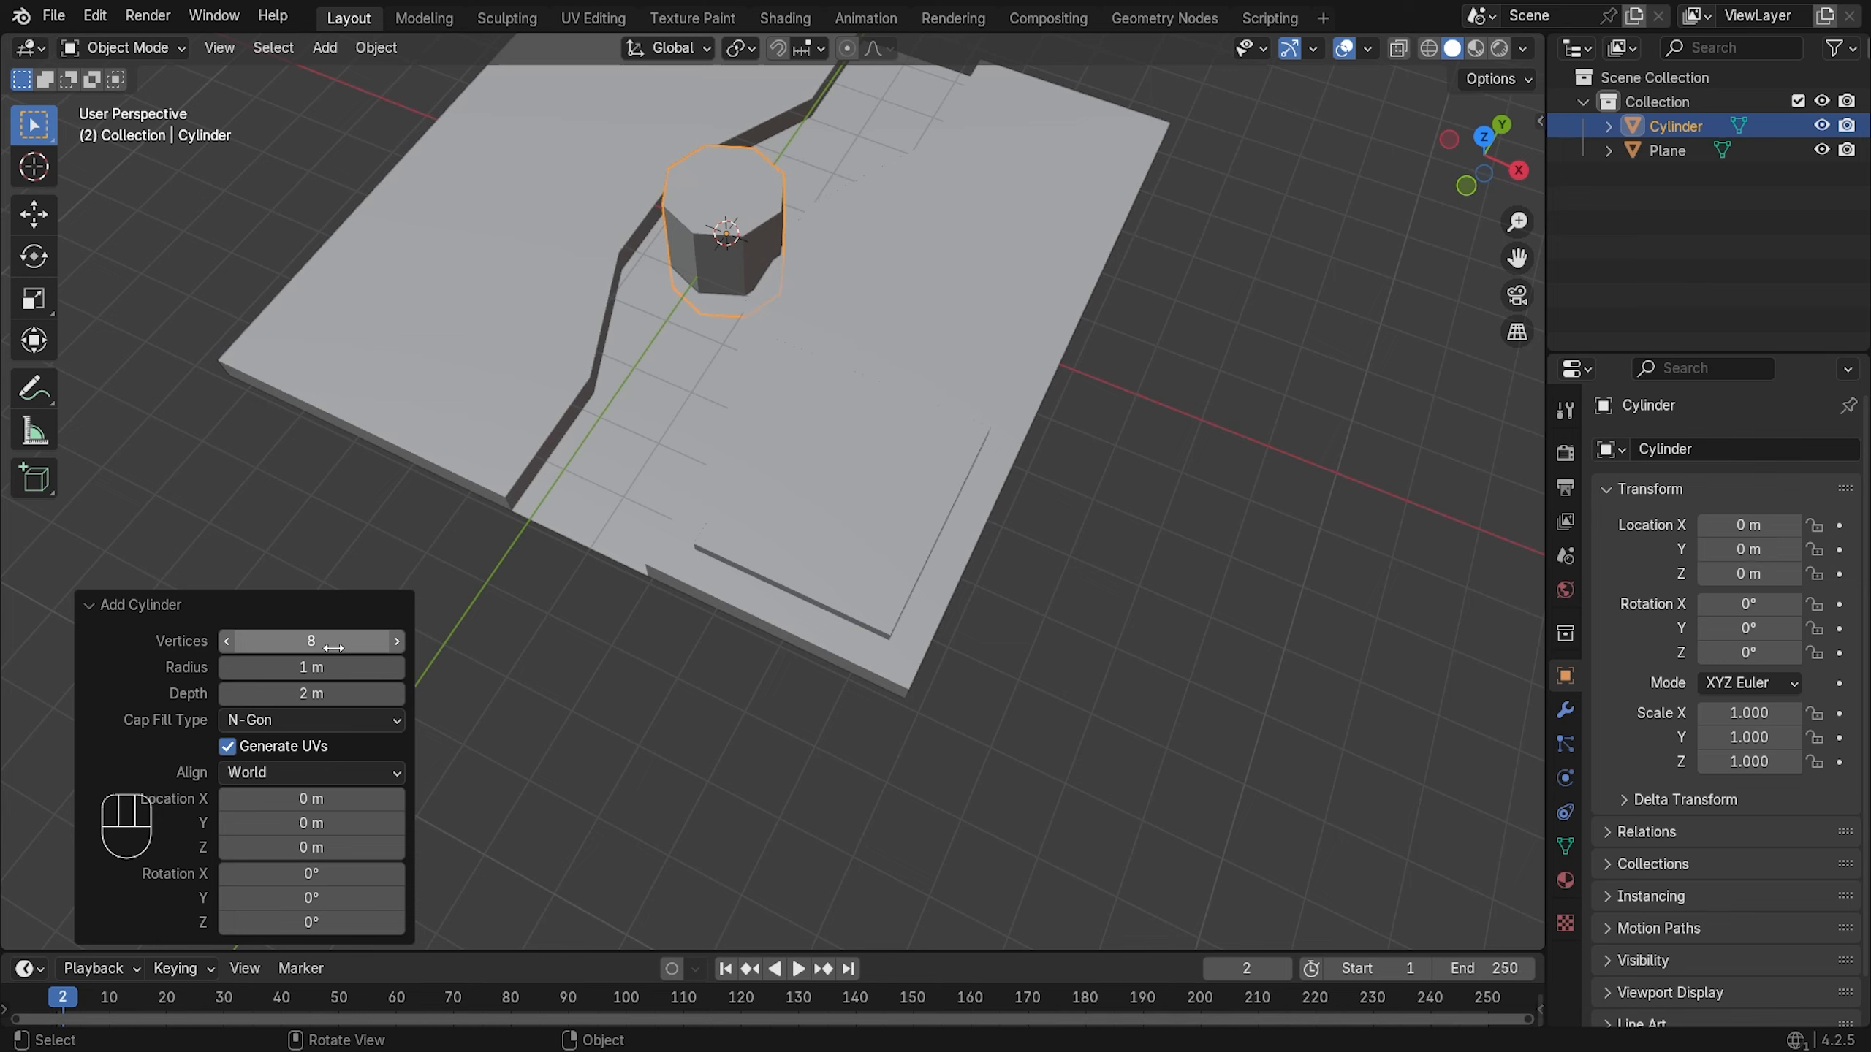
pyautogui.click(333, 646)
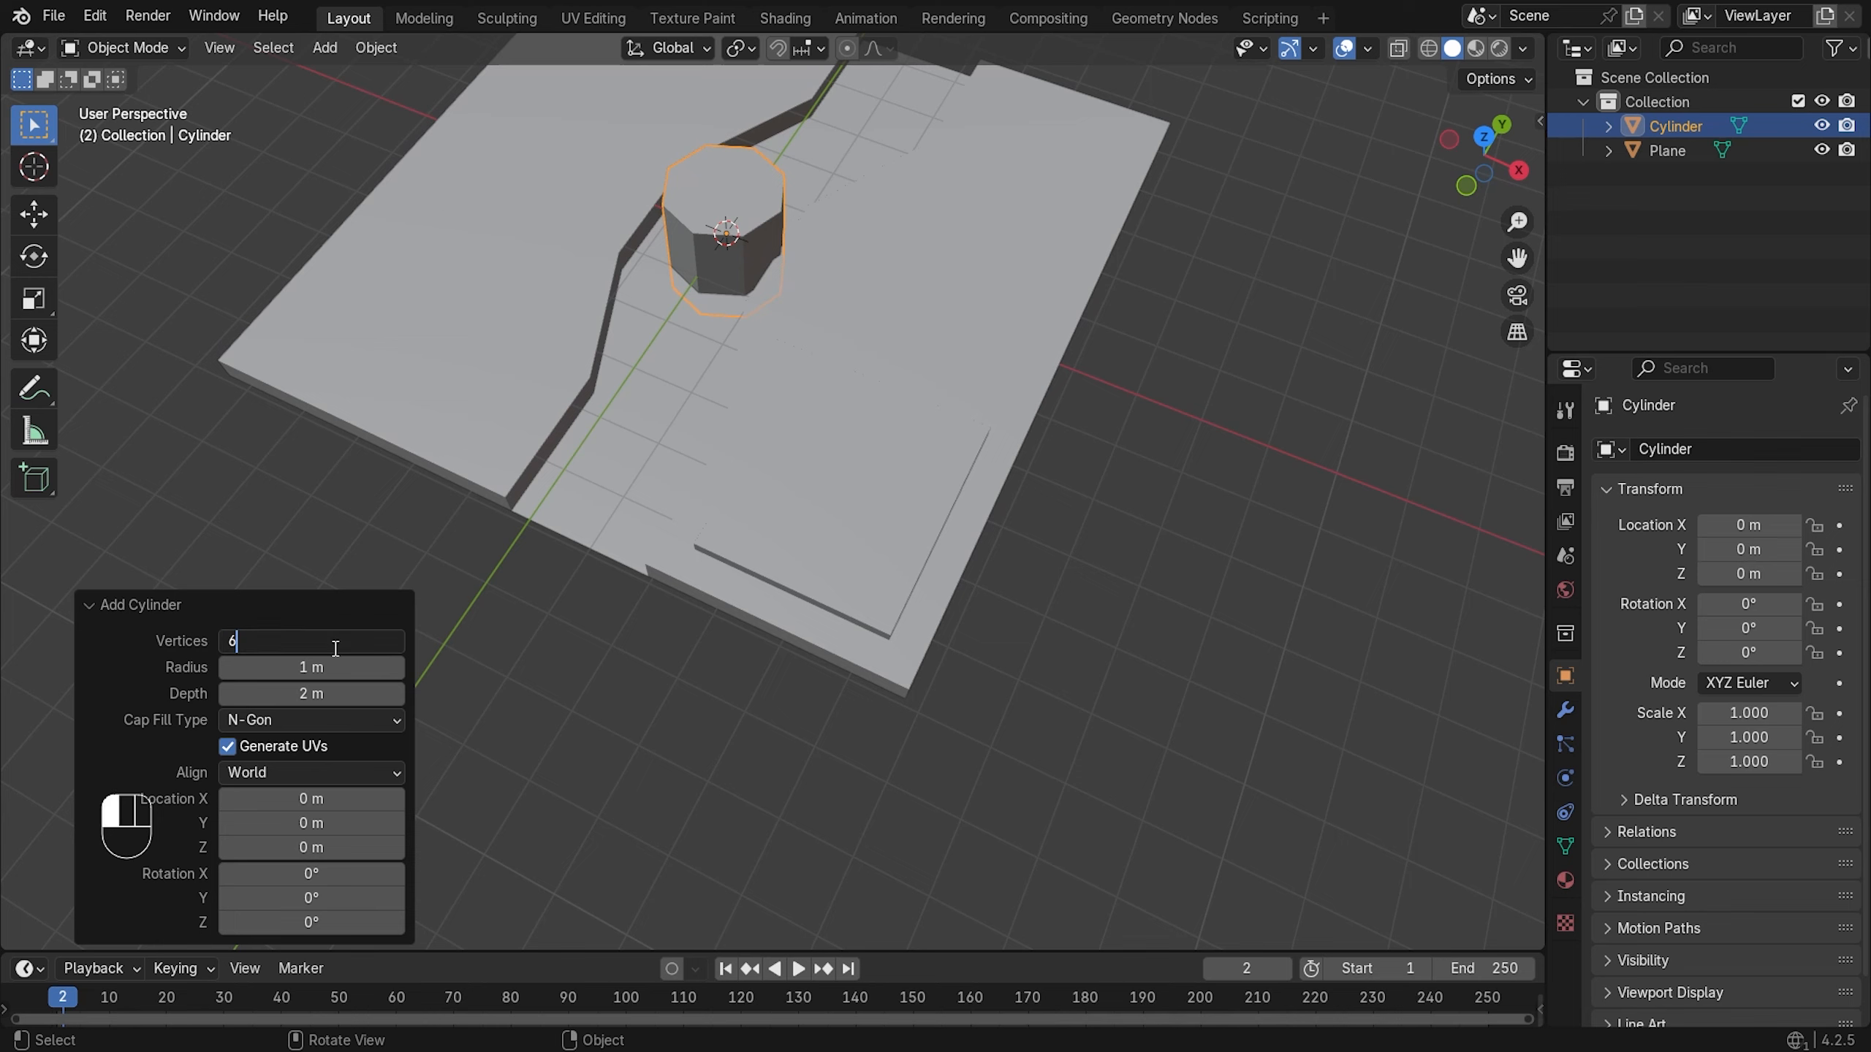
pyautogui.press('Return')
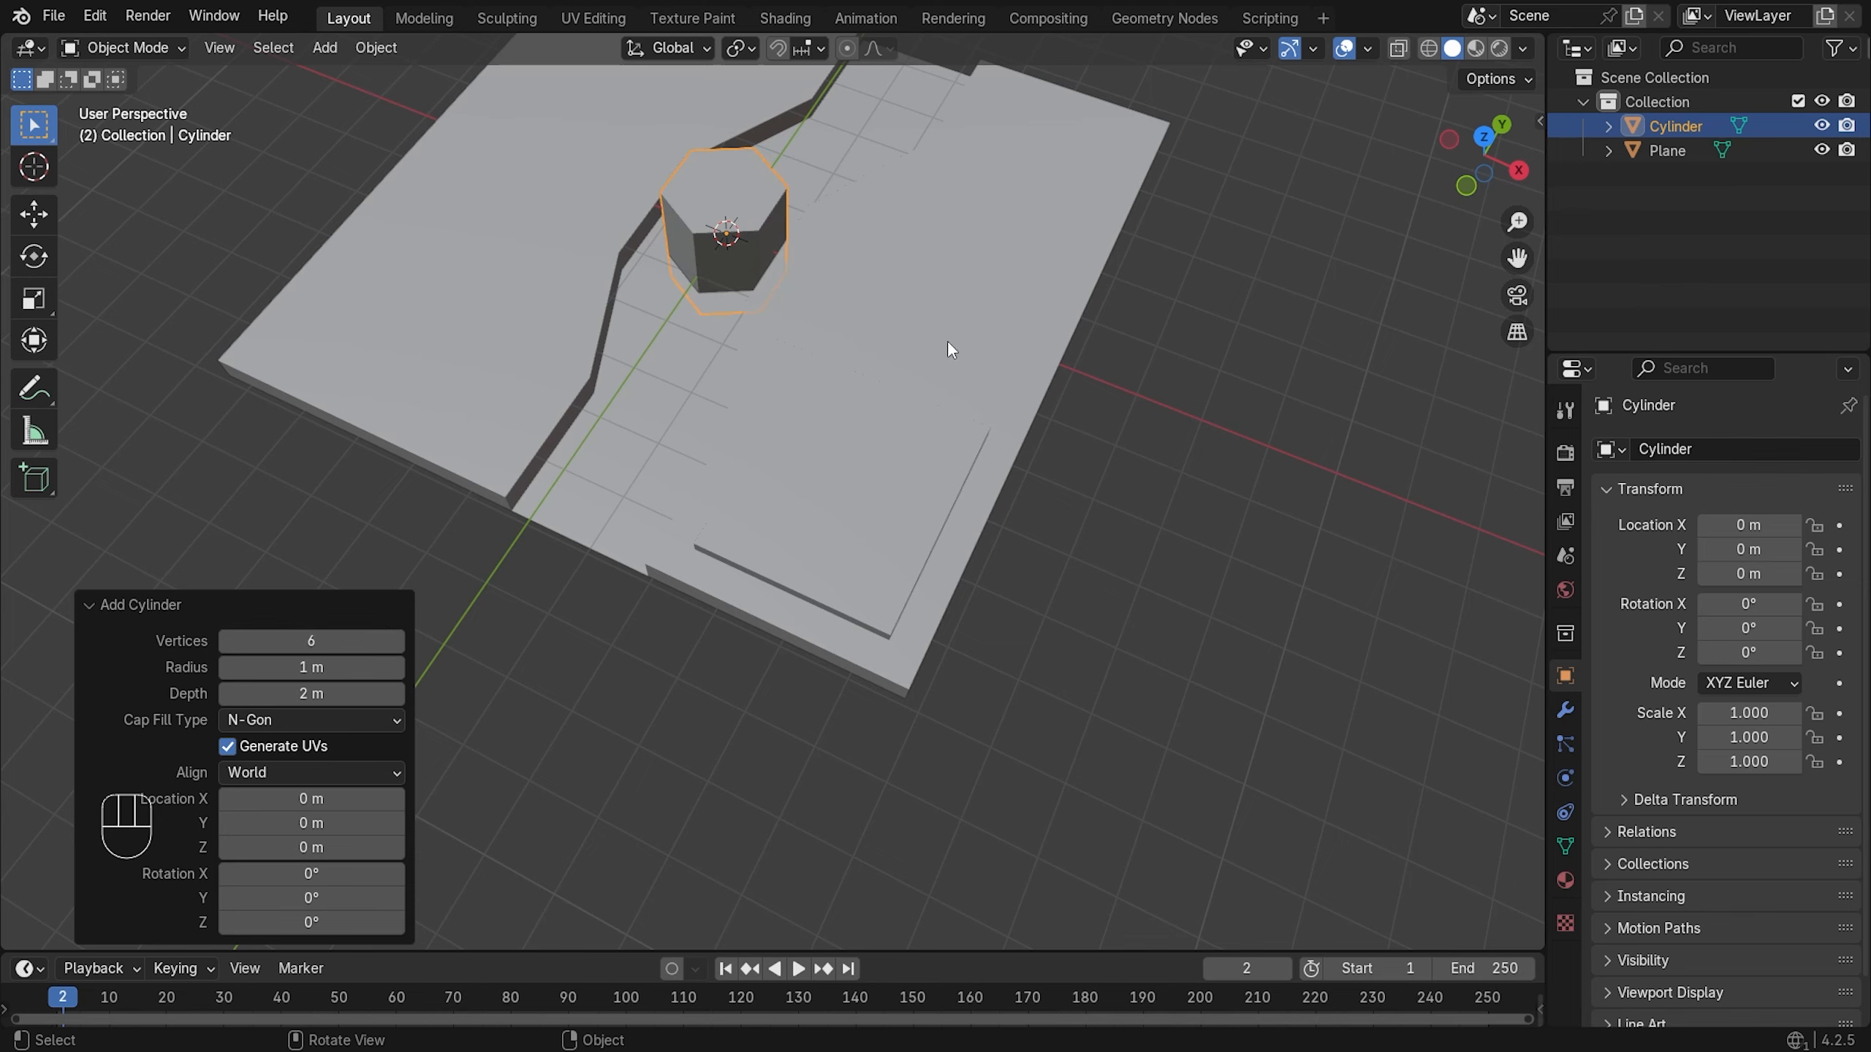
# - Move the cylinder 3.4094 m along X
pyautogui.press('g')
pyautogui.press('x')
pyautogui.click(1145, 398)
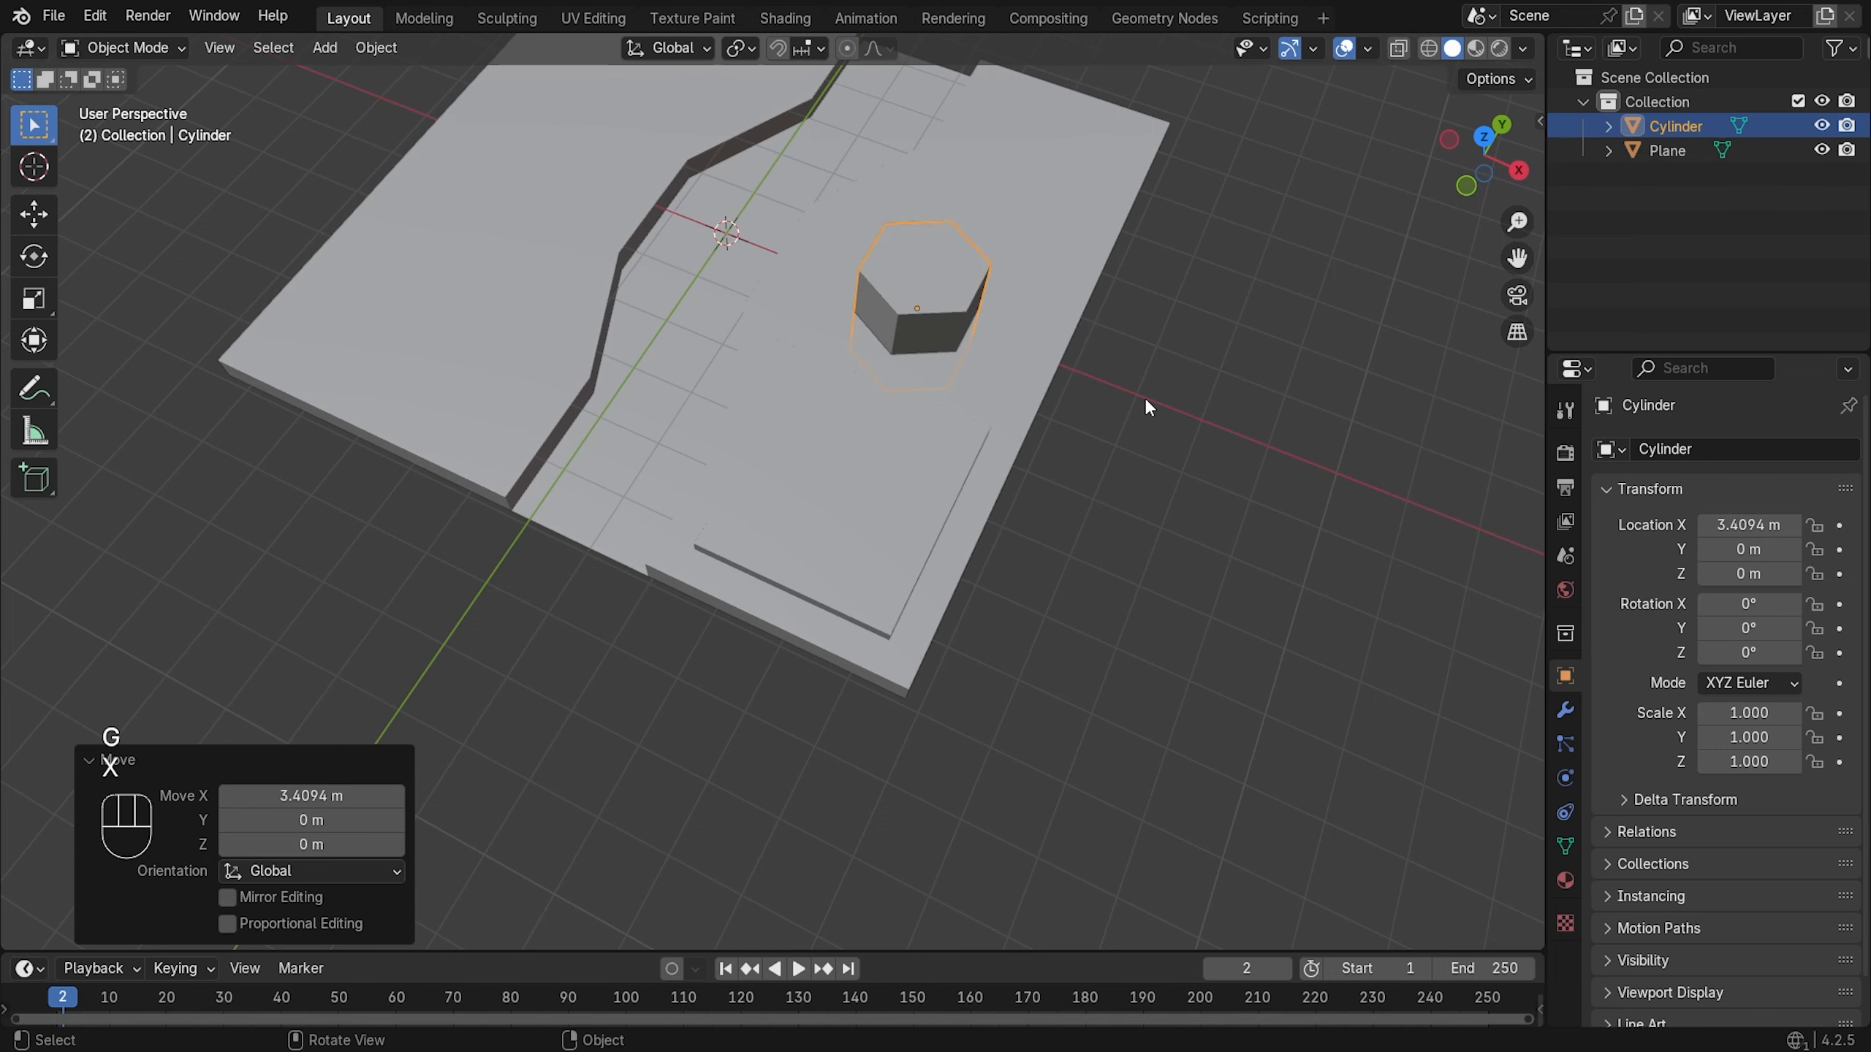
pyautogui.press('KP_7')
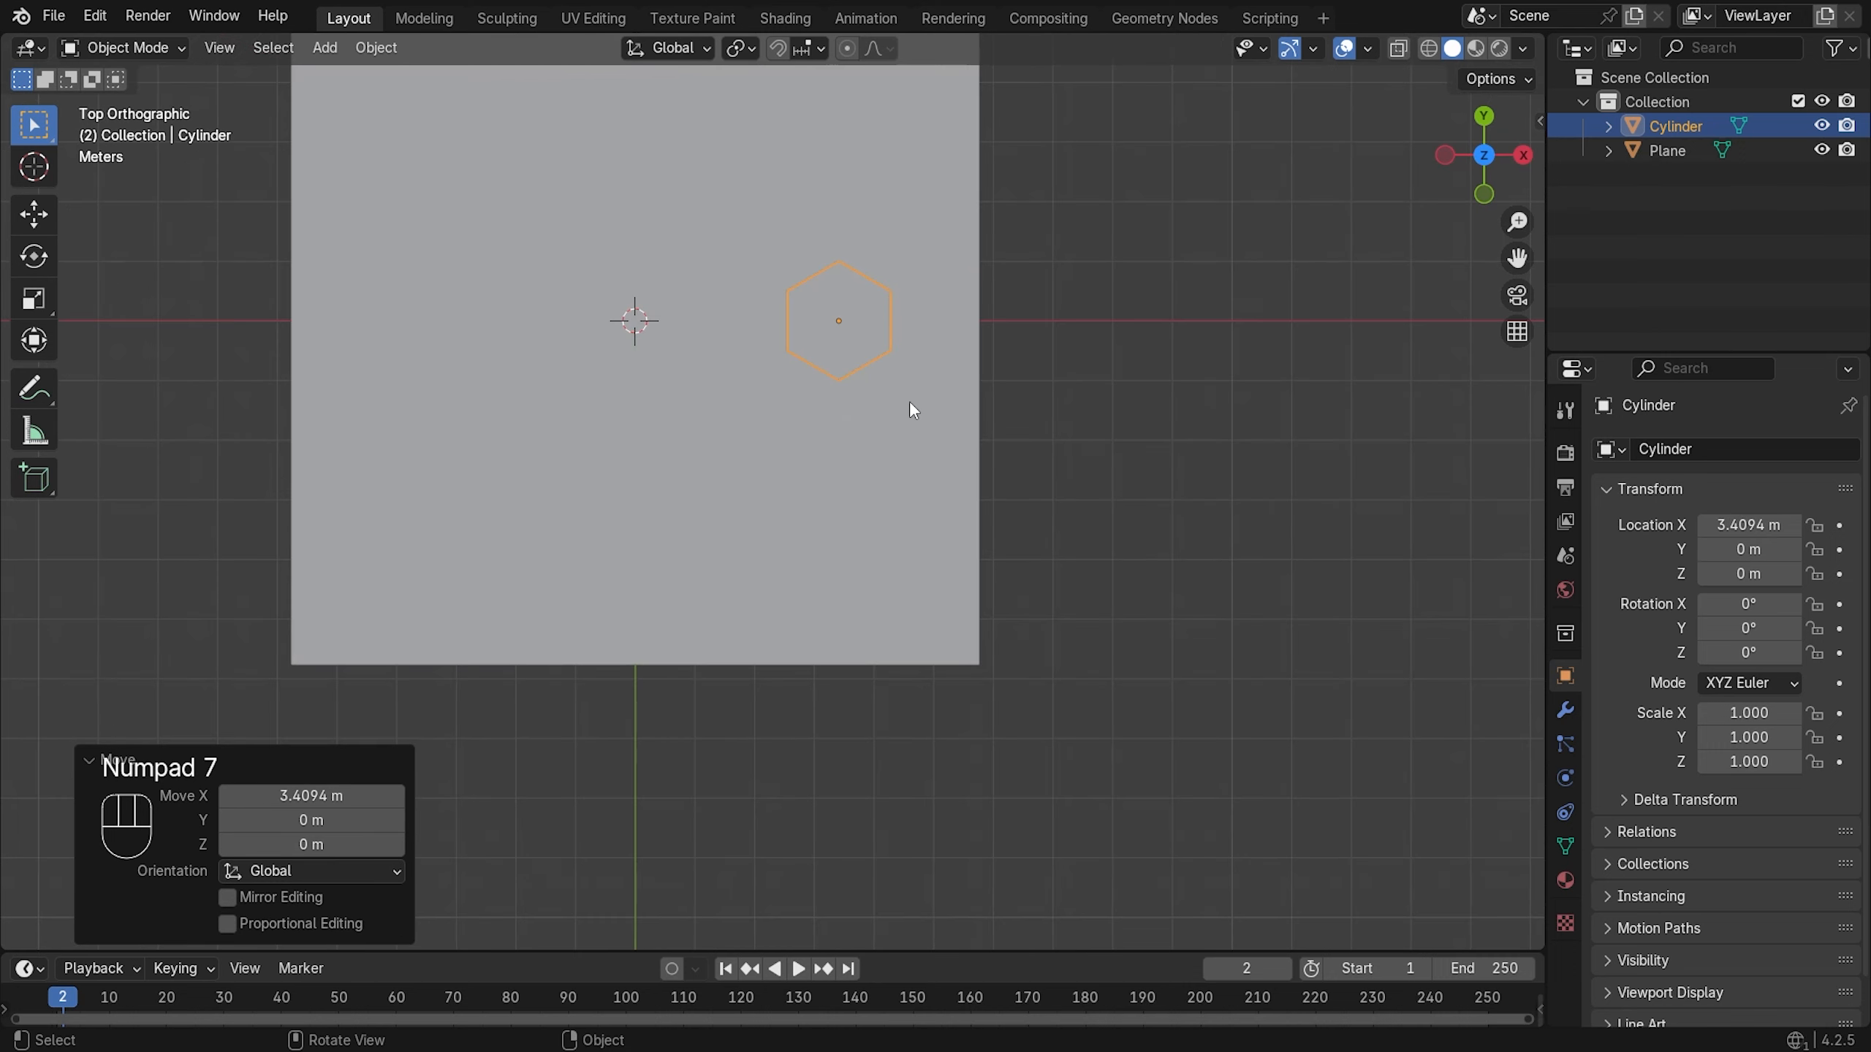
pyautogui.moveTo(916, 437); pyautogui.dragTo(957, 431, button='middle')
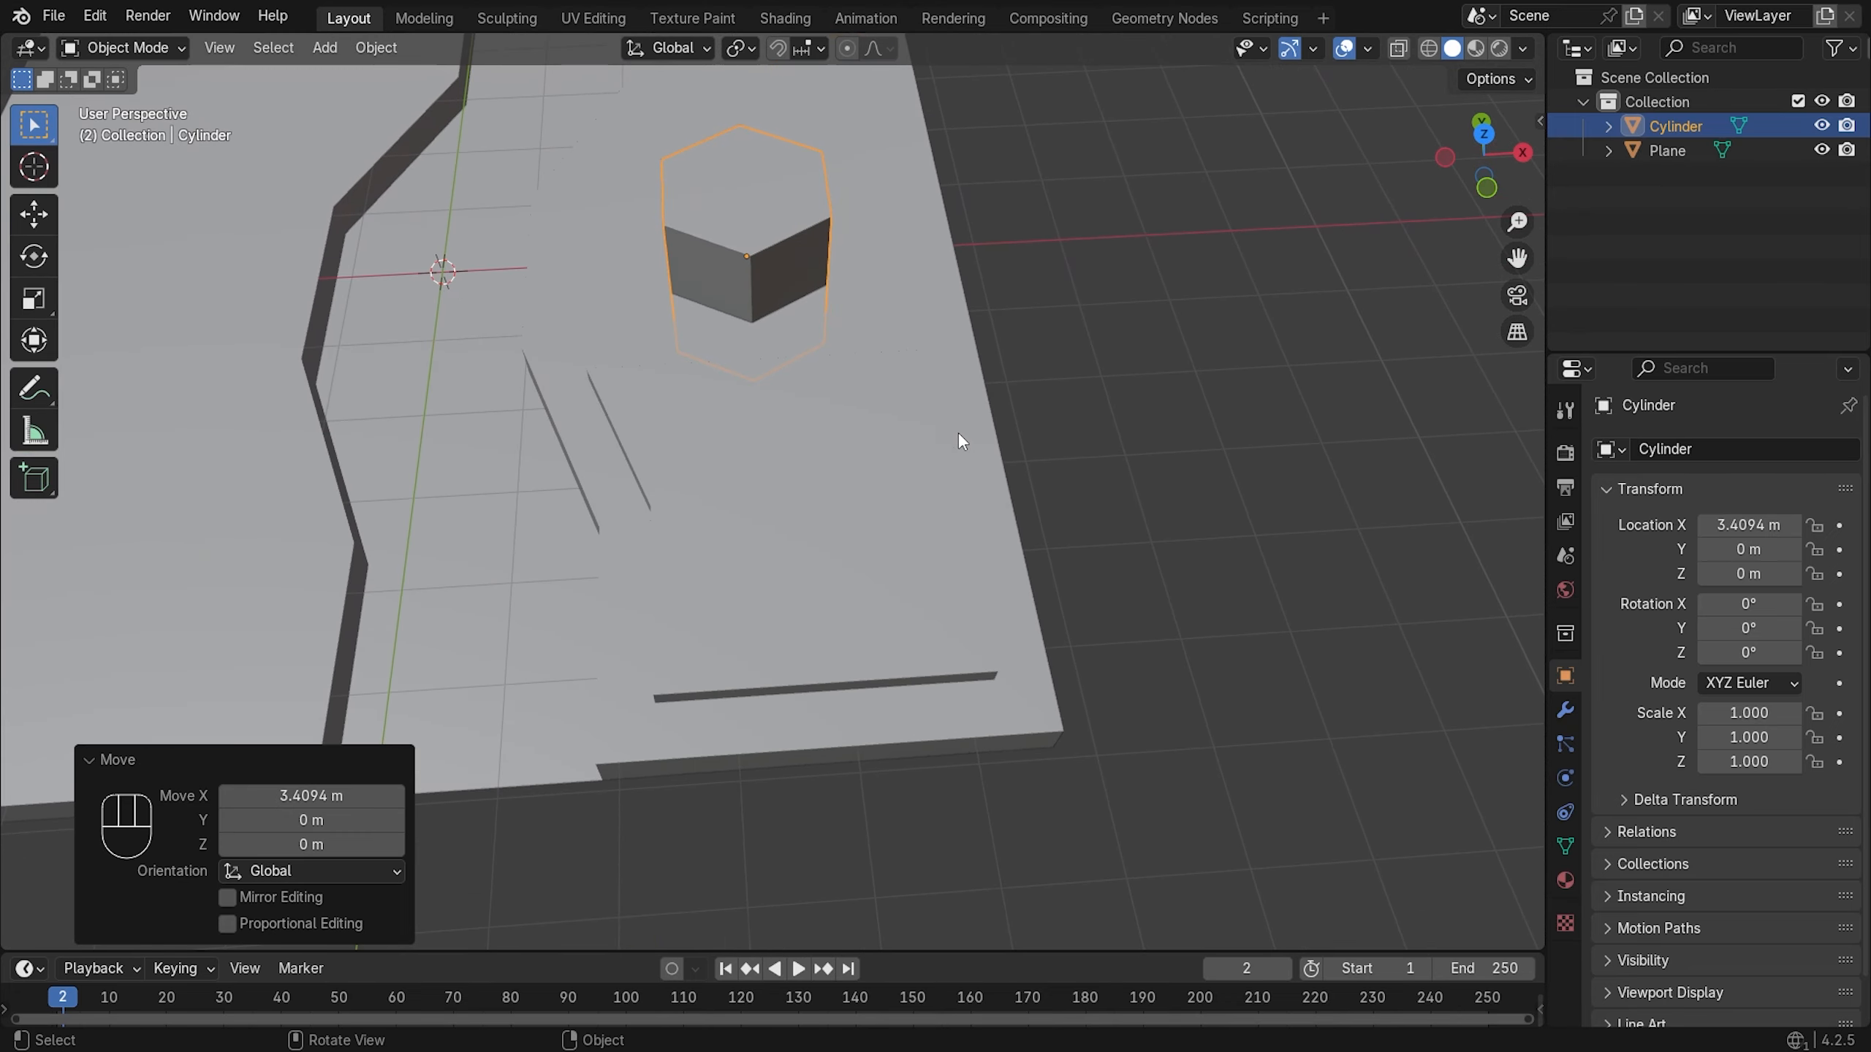
# - Nudge the cylinder further along X, then move it about 3 m toward negative Y
pyautogui.press('g')
pyautogui.press('x')
pyautogui.click(979, 425)
pyautogui.press('g')
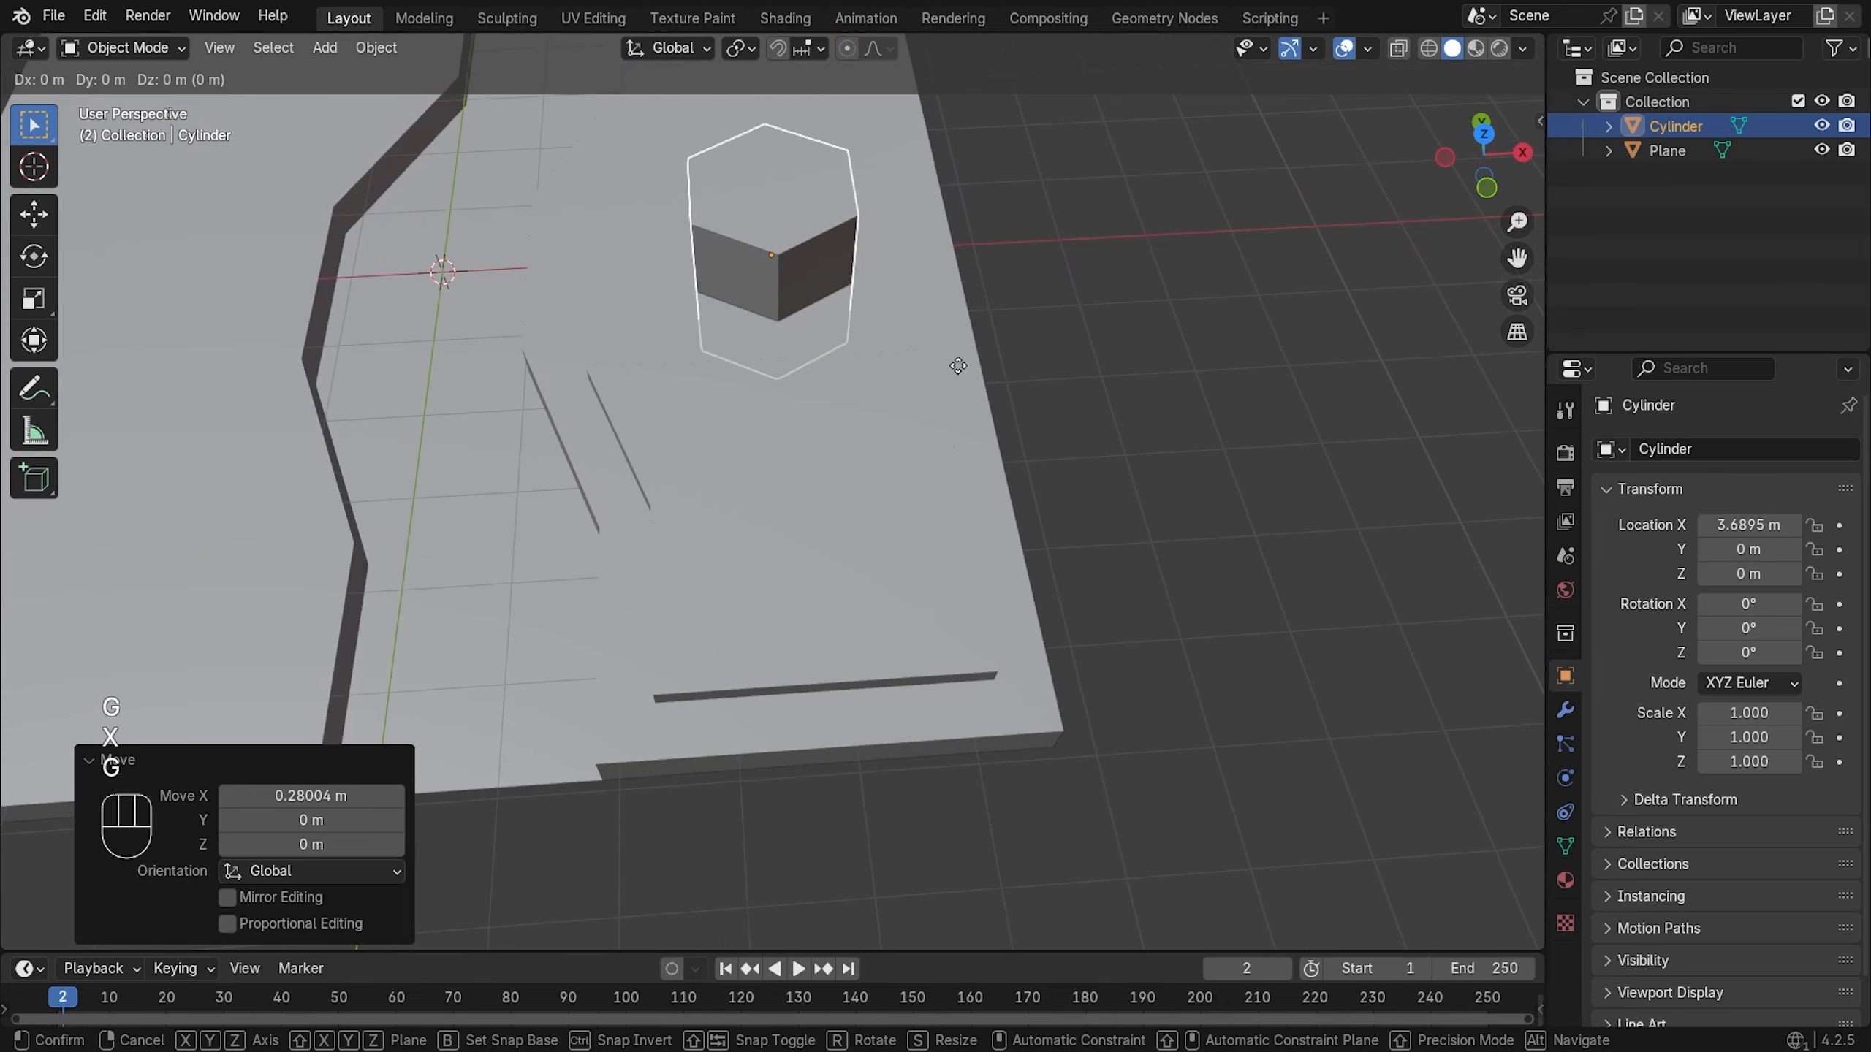
pyautogui.press('y')
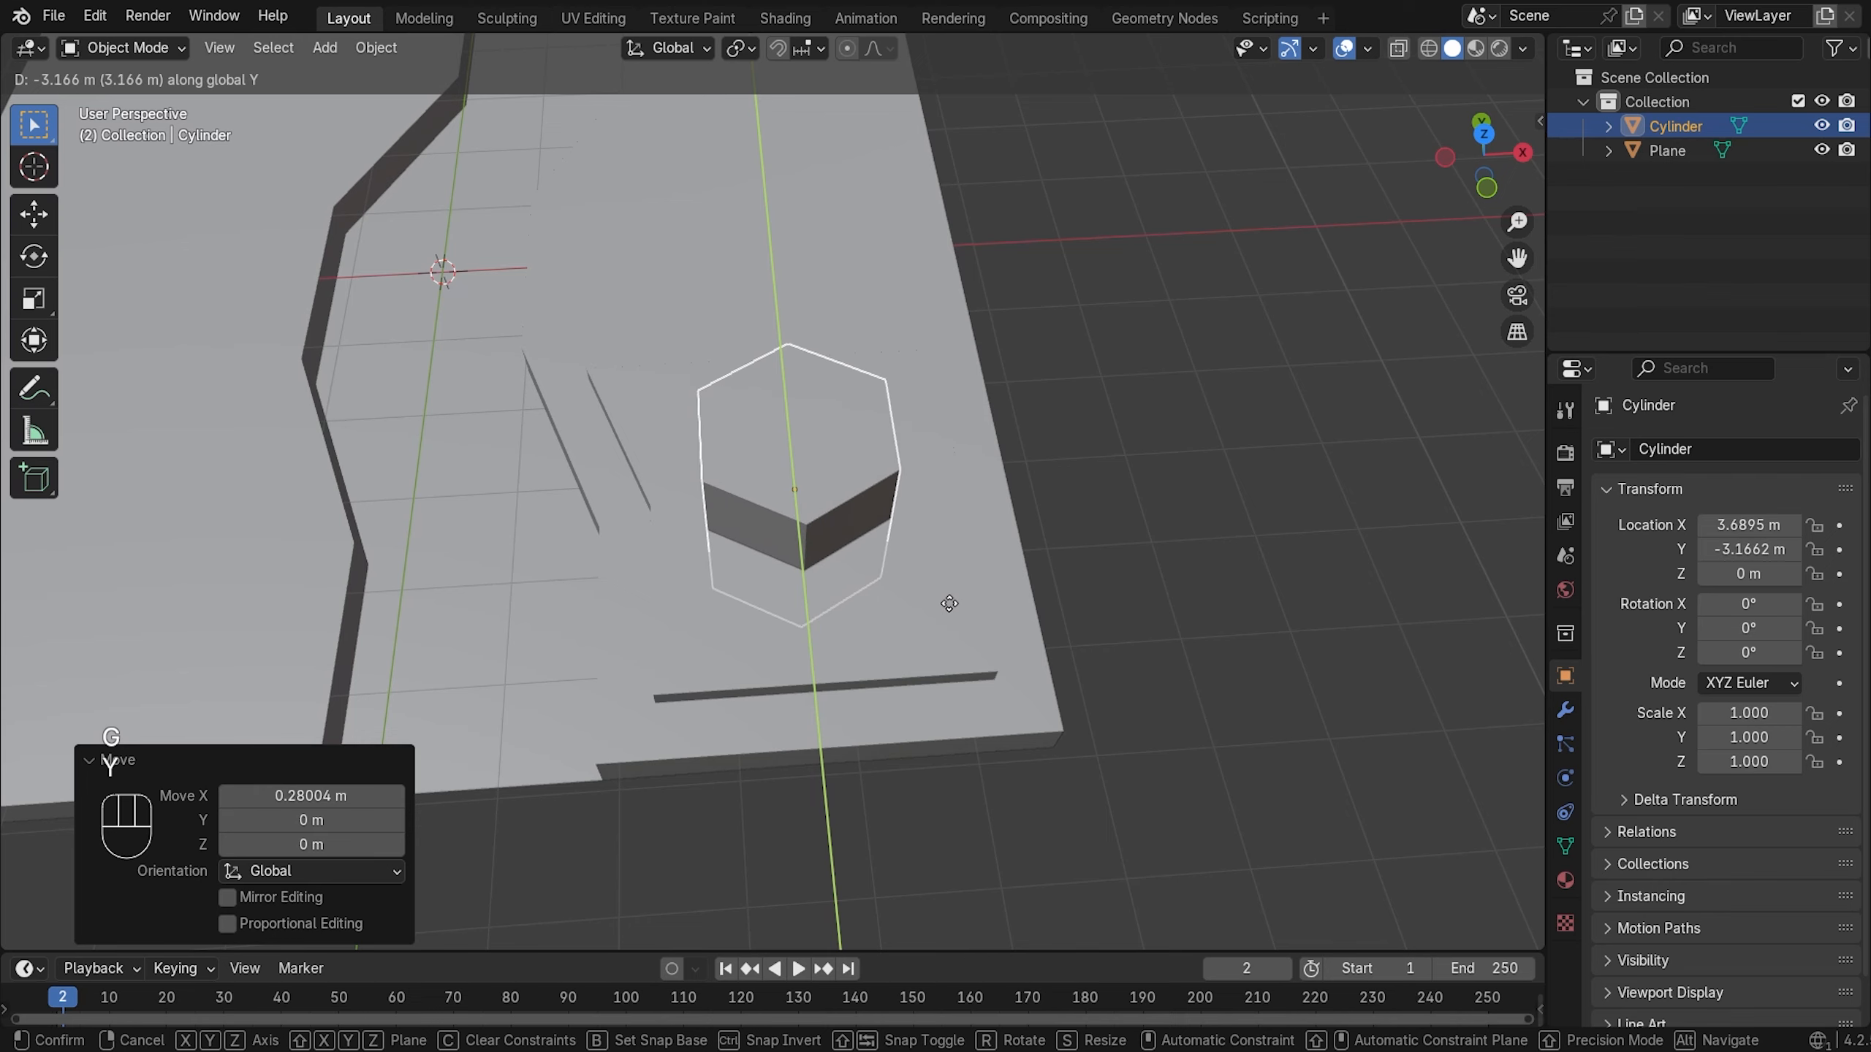
pyautogui.click(927, 545)
pyautogui.moveTo(927, 545); pyautogui.dragTo(1094, 355, button='middle')
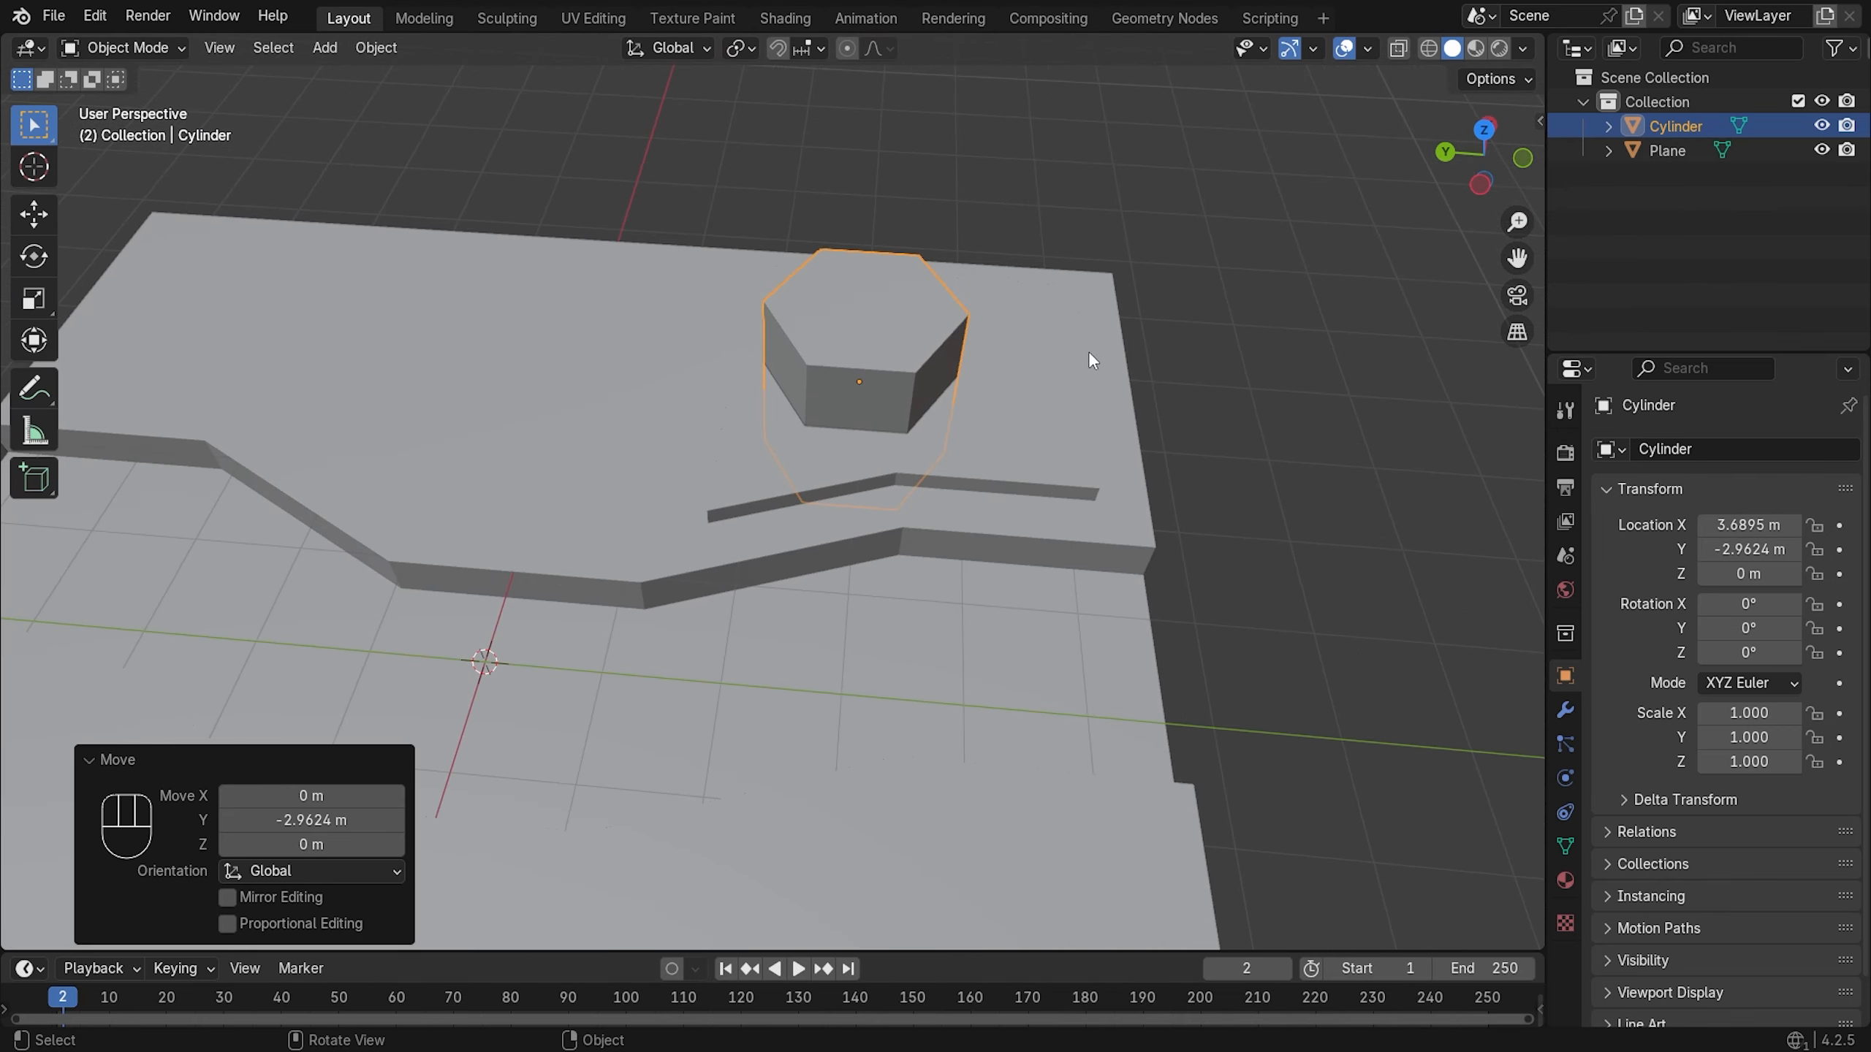
# - Scale the cylinder down to 0.817
pyautogui.press('s')
pyautogui.click(1105, 340)
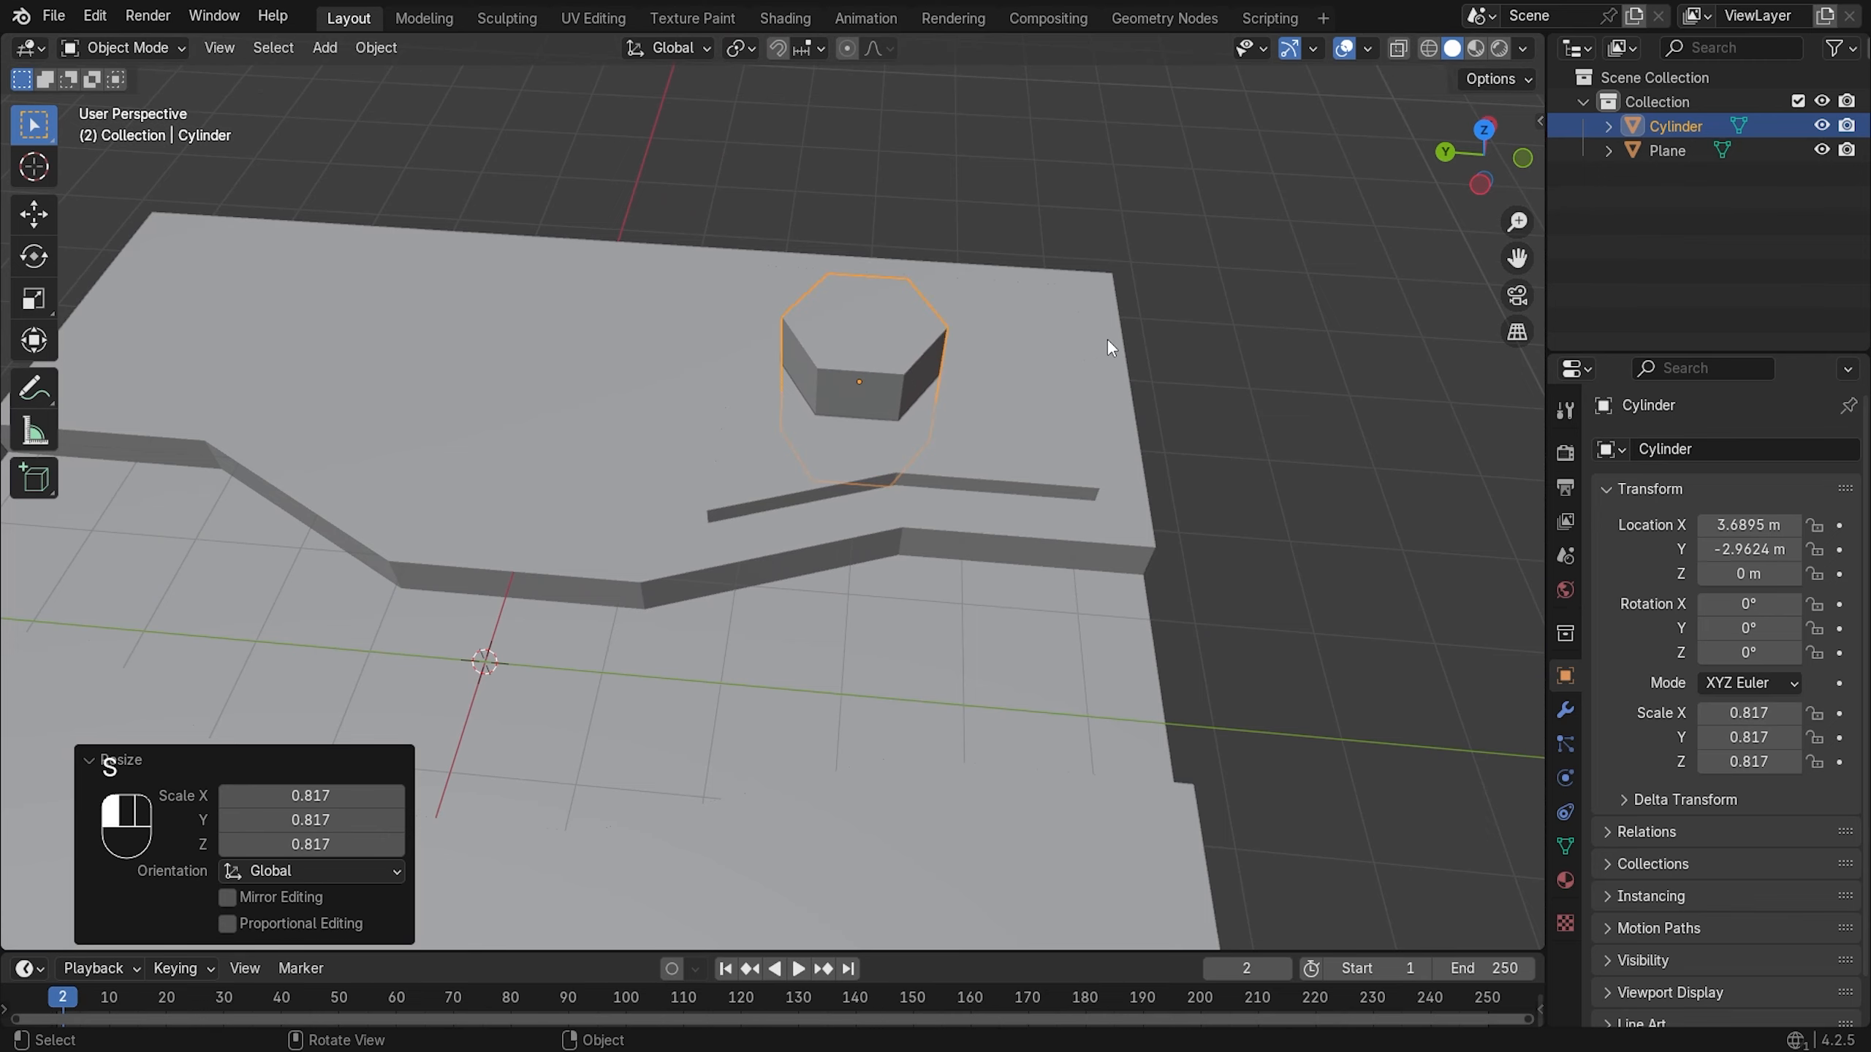
pyautogui.moveTo(1105, 339)
pyautogui.mouseDown(button='middle')
pyautogui.moveTo(1079, 336)
pyautogui.moveTo(1220, 354)
pyautogui.moveTo(1187, 430)
pyautogui.moveTo(1117, 444)
pyautogui.moveTo(1061, 339)
pyautogui.moveTo(1026, 338)
pyautogui.mouseUp(button='middle')
# - Switch the viewport to Material Preview shading
pyautogui.press('z')
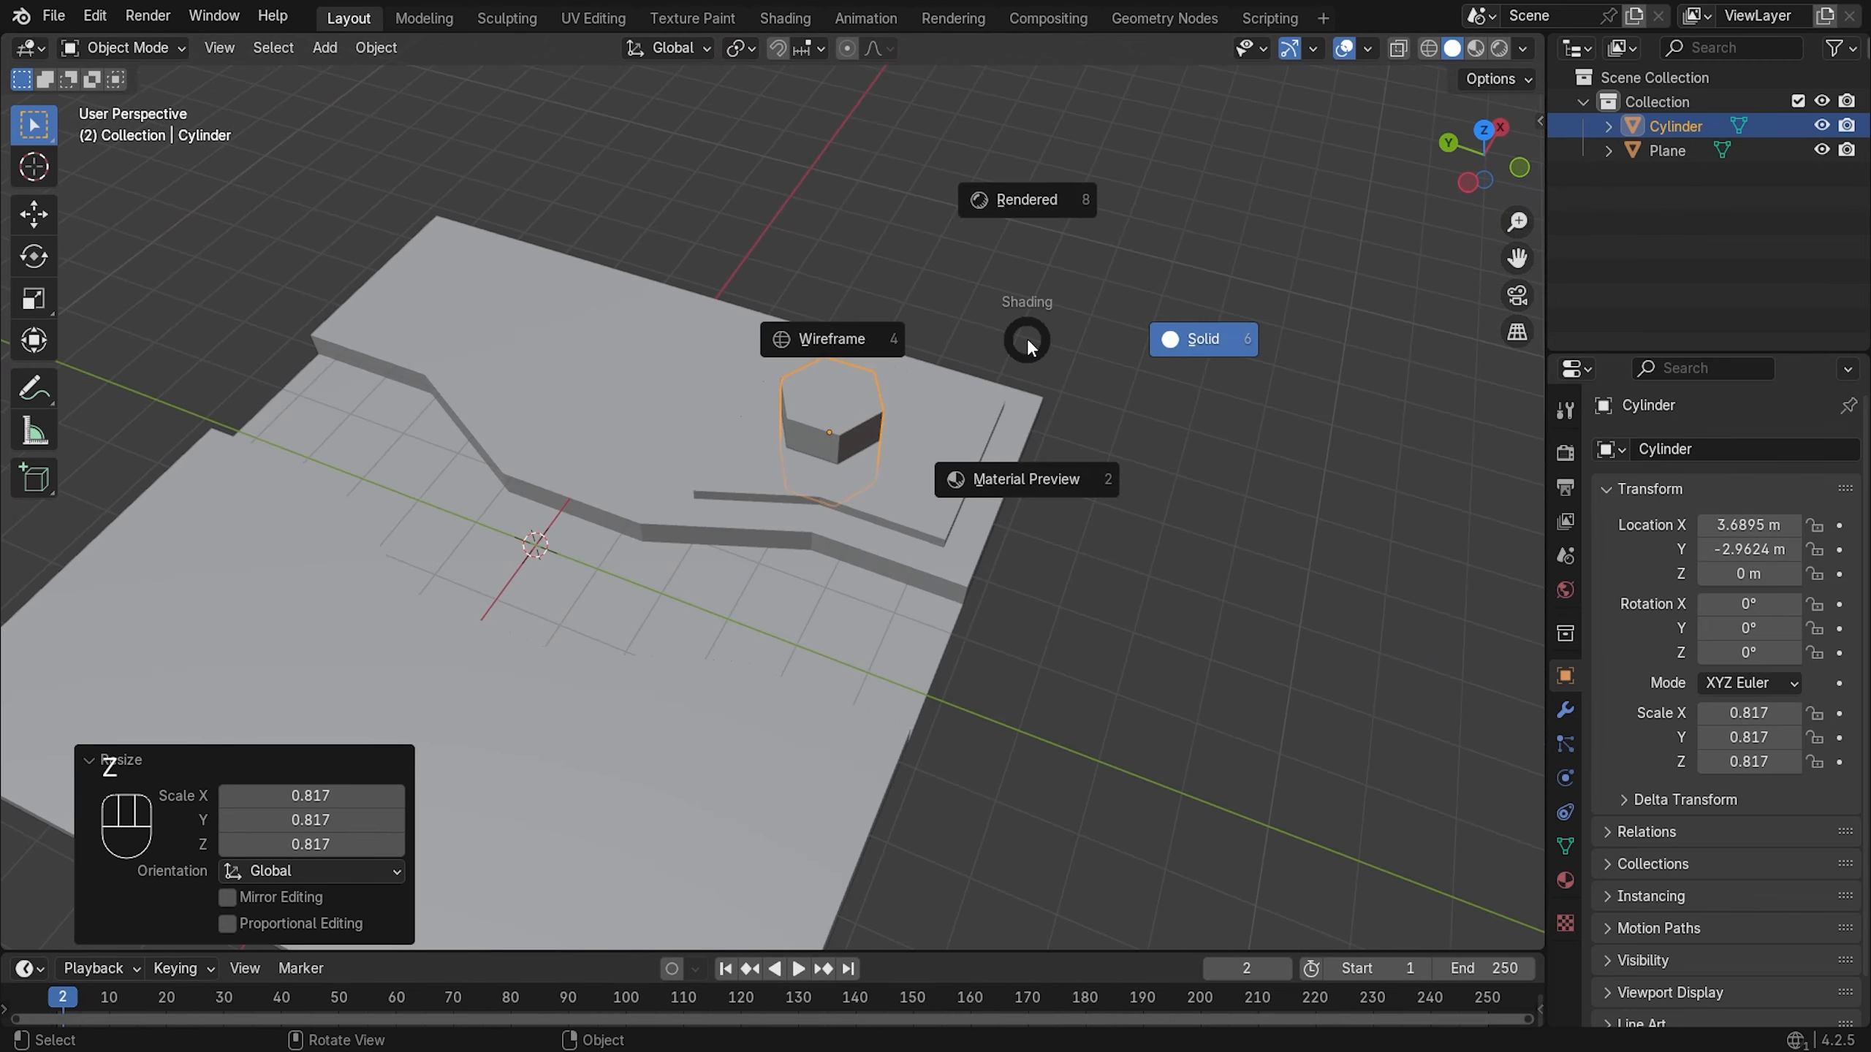
pyautogui.click(1049, 447)
pyautogui.moveTo(1049, 447)
pyautogui.mouseDown(button='middle')
pyautogui.moveTo(1143, 348)
pyautogui.moveTo(1136, 426)
pyautogui.moveTo(1240, 435)
pyautogui.mouseUp(button='middle')
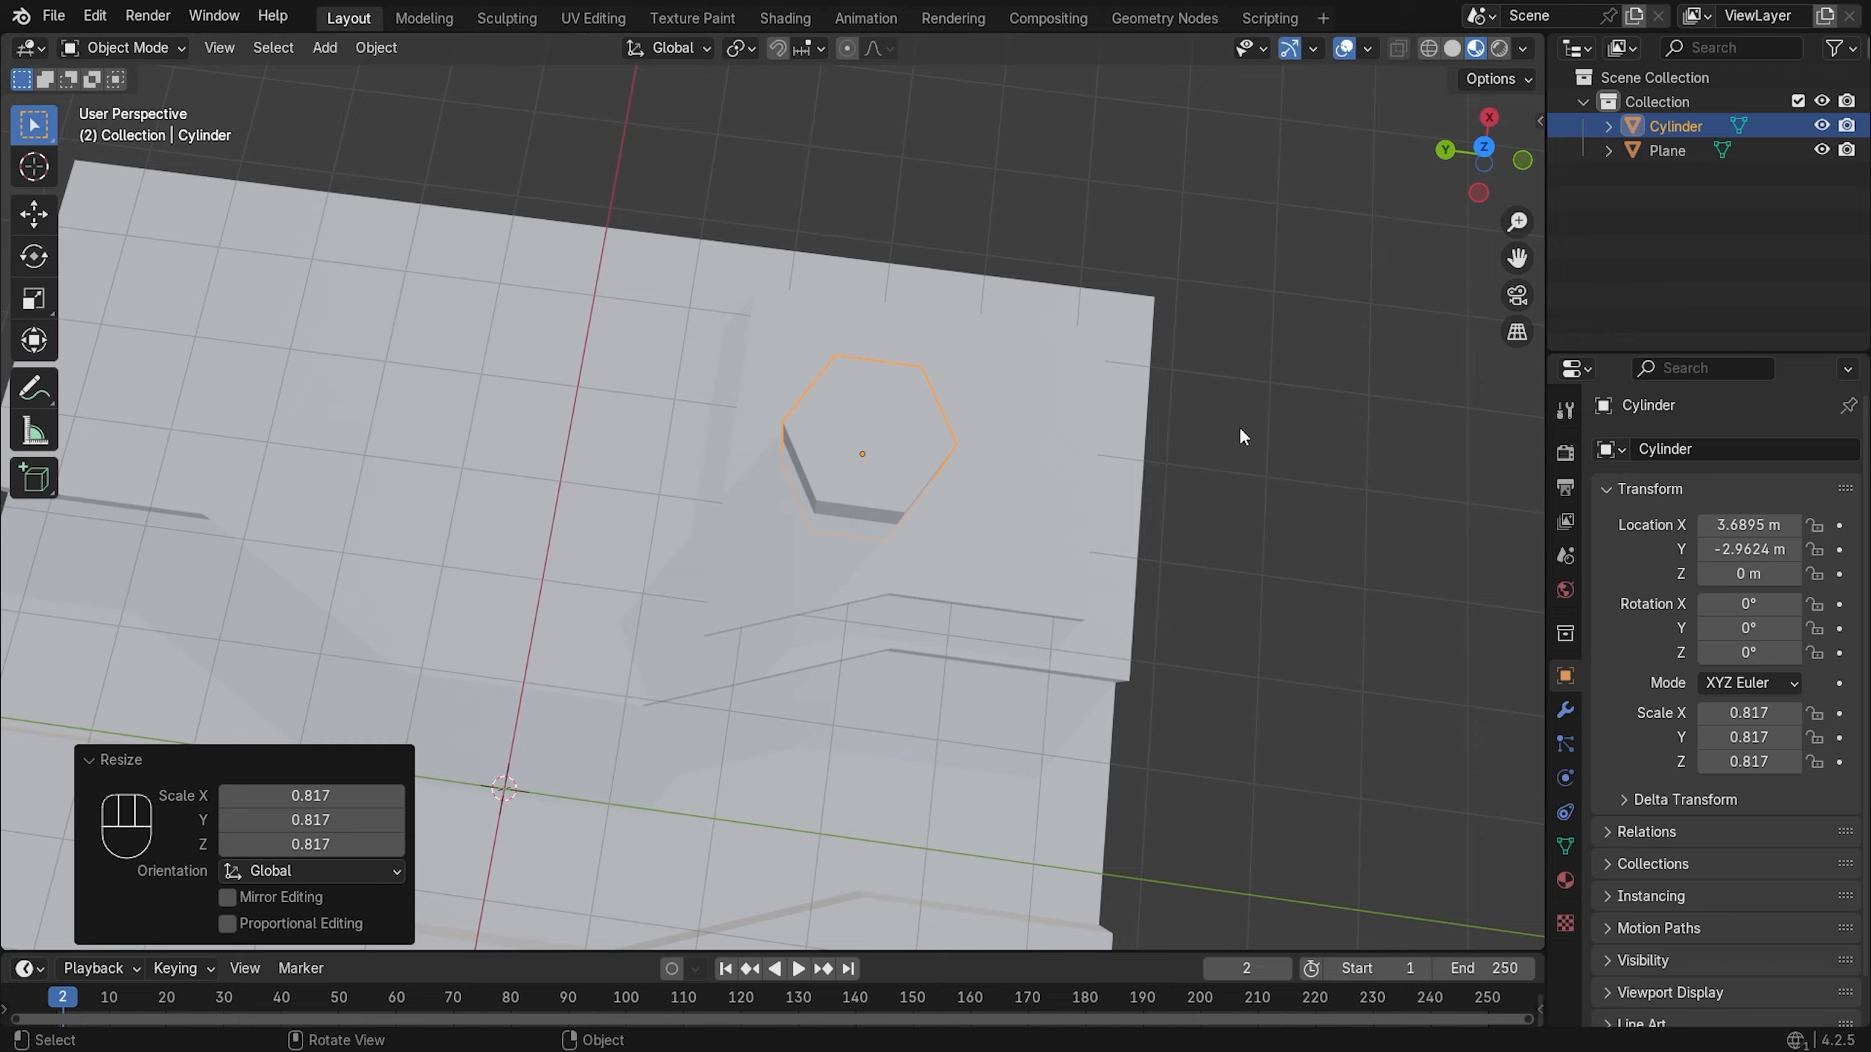
pyautogui.press('KP_7')
pyautogui.moveTo(1004, 520); pyautogui.dragTo(1131, 339, button='middle')
# - Shift the cylinder further toward negative Y and nudge it along X
pyautogui.press('g')
pyautogui.press('x')
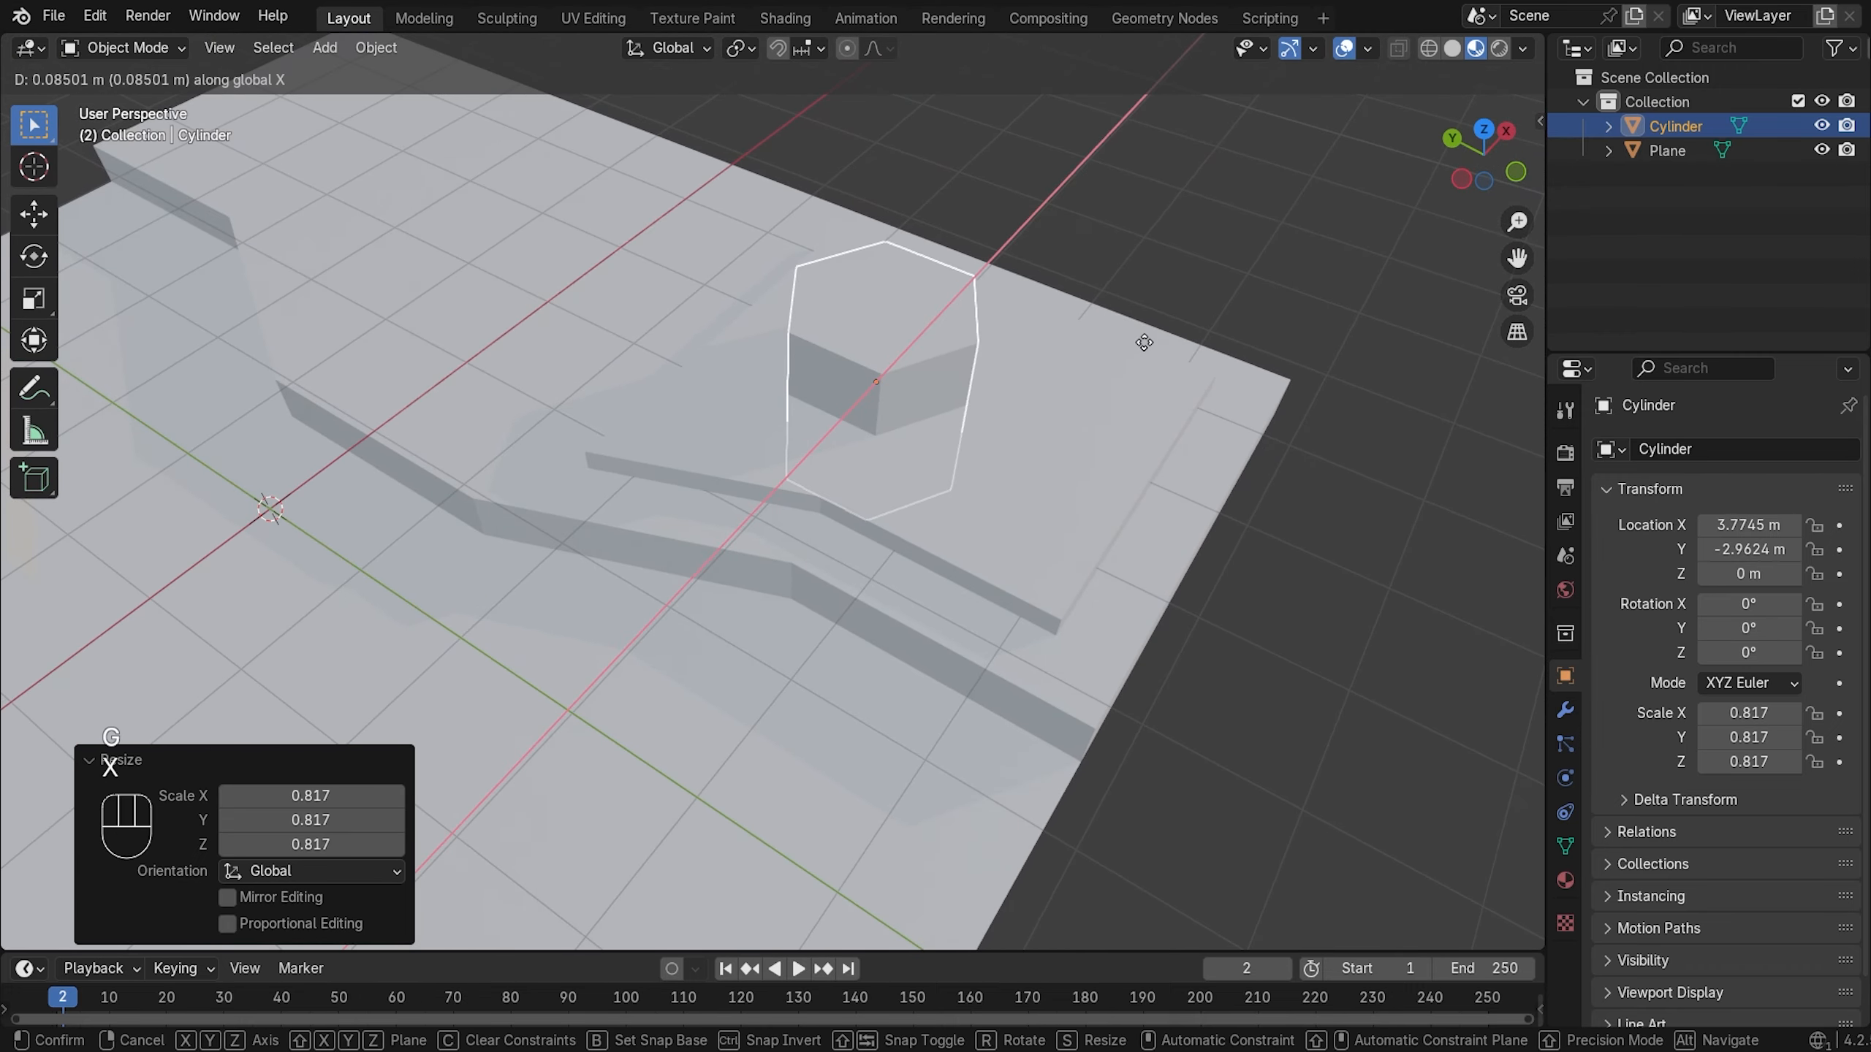
pyautogui.press('y')
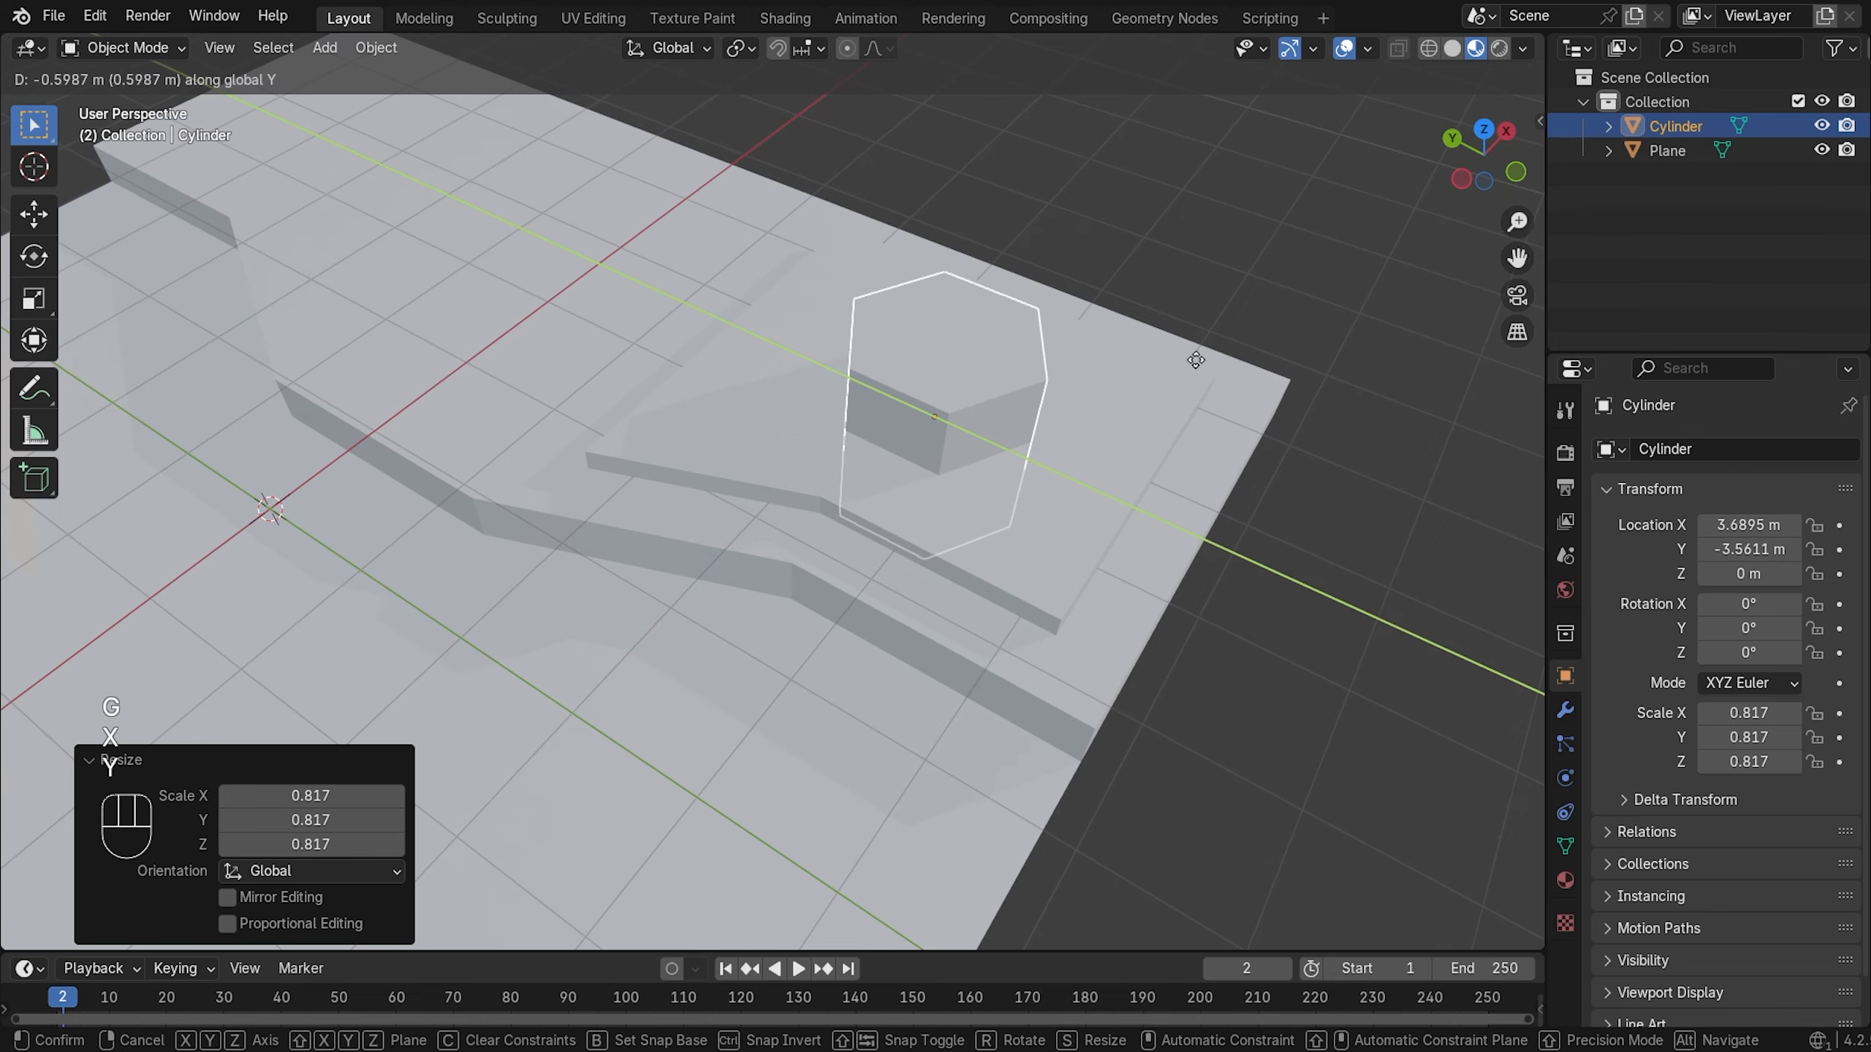
pyautogui.click(1203, 360)
pyautogui.moveTo(1204, 361)
pyautogui.mouseDown(button='middle')
pyautogui.moveTo(1020, 427)
pyautogui.moveTo(933, 354)
pyautogui.moveTo(930, 322)
pyautogui.moveTo(947, 363)
pyautogui.moveTo(924, 443)
pyautogui.moveTo(980, 434)
pyautogui.moveTo(1015, 326)
pyautogui.moveTo(1067, 312)
pyautogui.moveTo(1044, 380)
pyautogui.moveTo(910, 435)
pyautogui.moveTo(1031, 463)
pyautogui.moveTo(1123, 368)
pyautogui.moveTo(1117, 346)
pyautogui.moveTo(1075, 377)
pyautogui.moveTo(1099, 407)
pyautogui.moveTo(1223, 473)
pyautogui.moveTo(1218, 420)
pyautogui.moveTo(1117, 467)
pyautogui.moveTo(970, 358)
pyautogui.moveTo(903, 369)
pyautogui.mouseUp(button='middle')
pyautogui.press('g')
pyautogui.press('x')
pyautogui.click(961, 357)
# - Settle the cylinder at X 3.747 m and Y −3.5421 m
pyautogui.press('g')
pyautogui.press('x')
pyautogui.click(1067, 377)
pyautogui.press('g')
pyautogui.press('y')
pyautogui.click(1213, 475)
# - Return the viewport to Solid shading
pyautogui.press('z')
pyautogui.click(1052, 361)
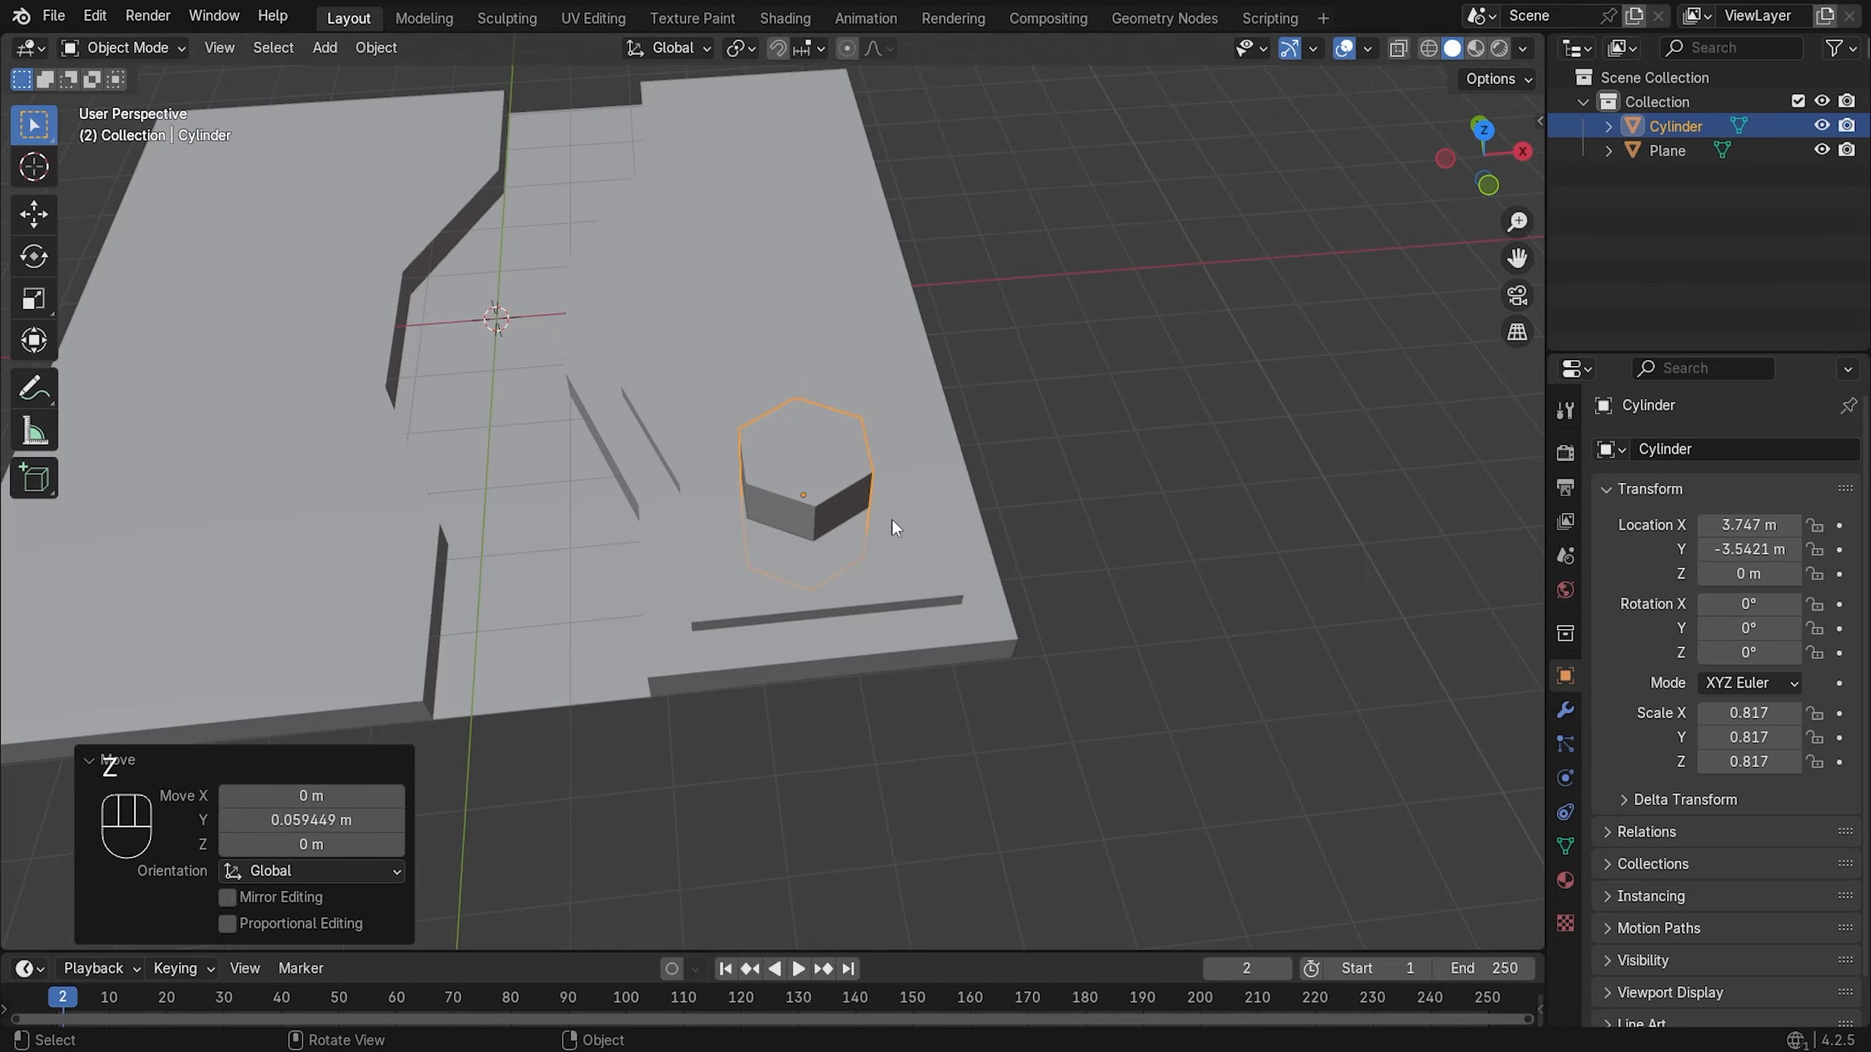
pyautogui.moveTo(1052, 494); pyautogui.dragTo(1006, 554, button='middle')
# - In front view, raise the cylinder along Z to 0.53554 m
pyautogui.press('KP_1')
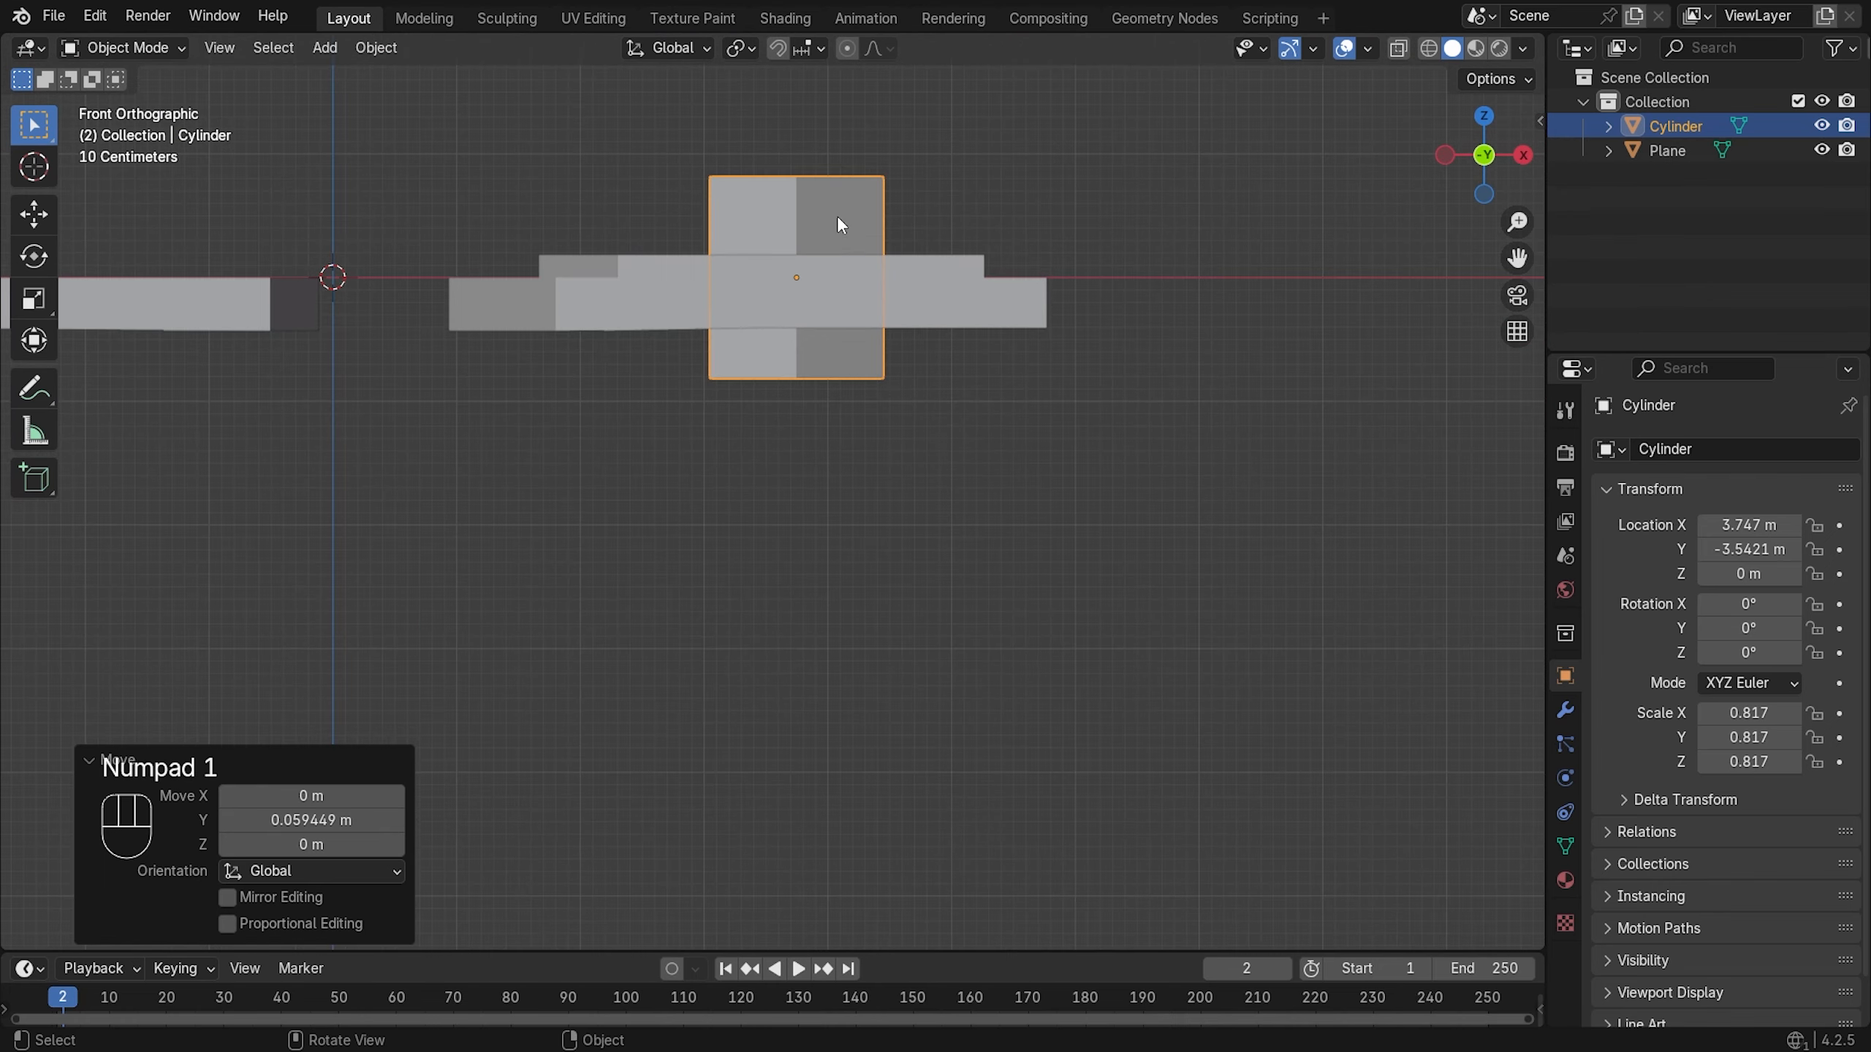
pyautogui.keyDown('shift'); pyautogui.moveTo(838, 218); pyautogui.dragTo(857, 427, button='middle'); pyautogui.keyUp('shift')
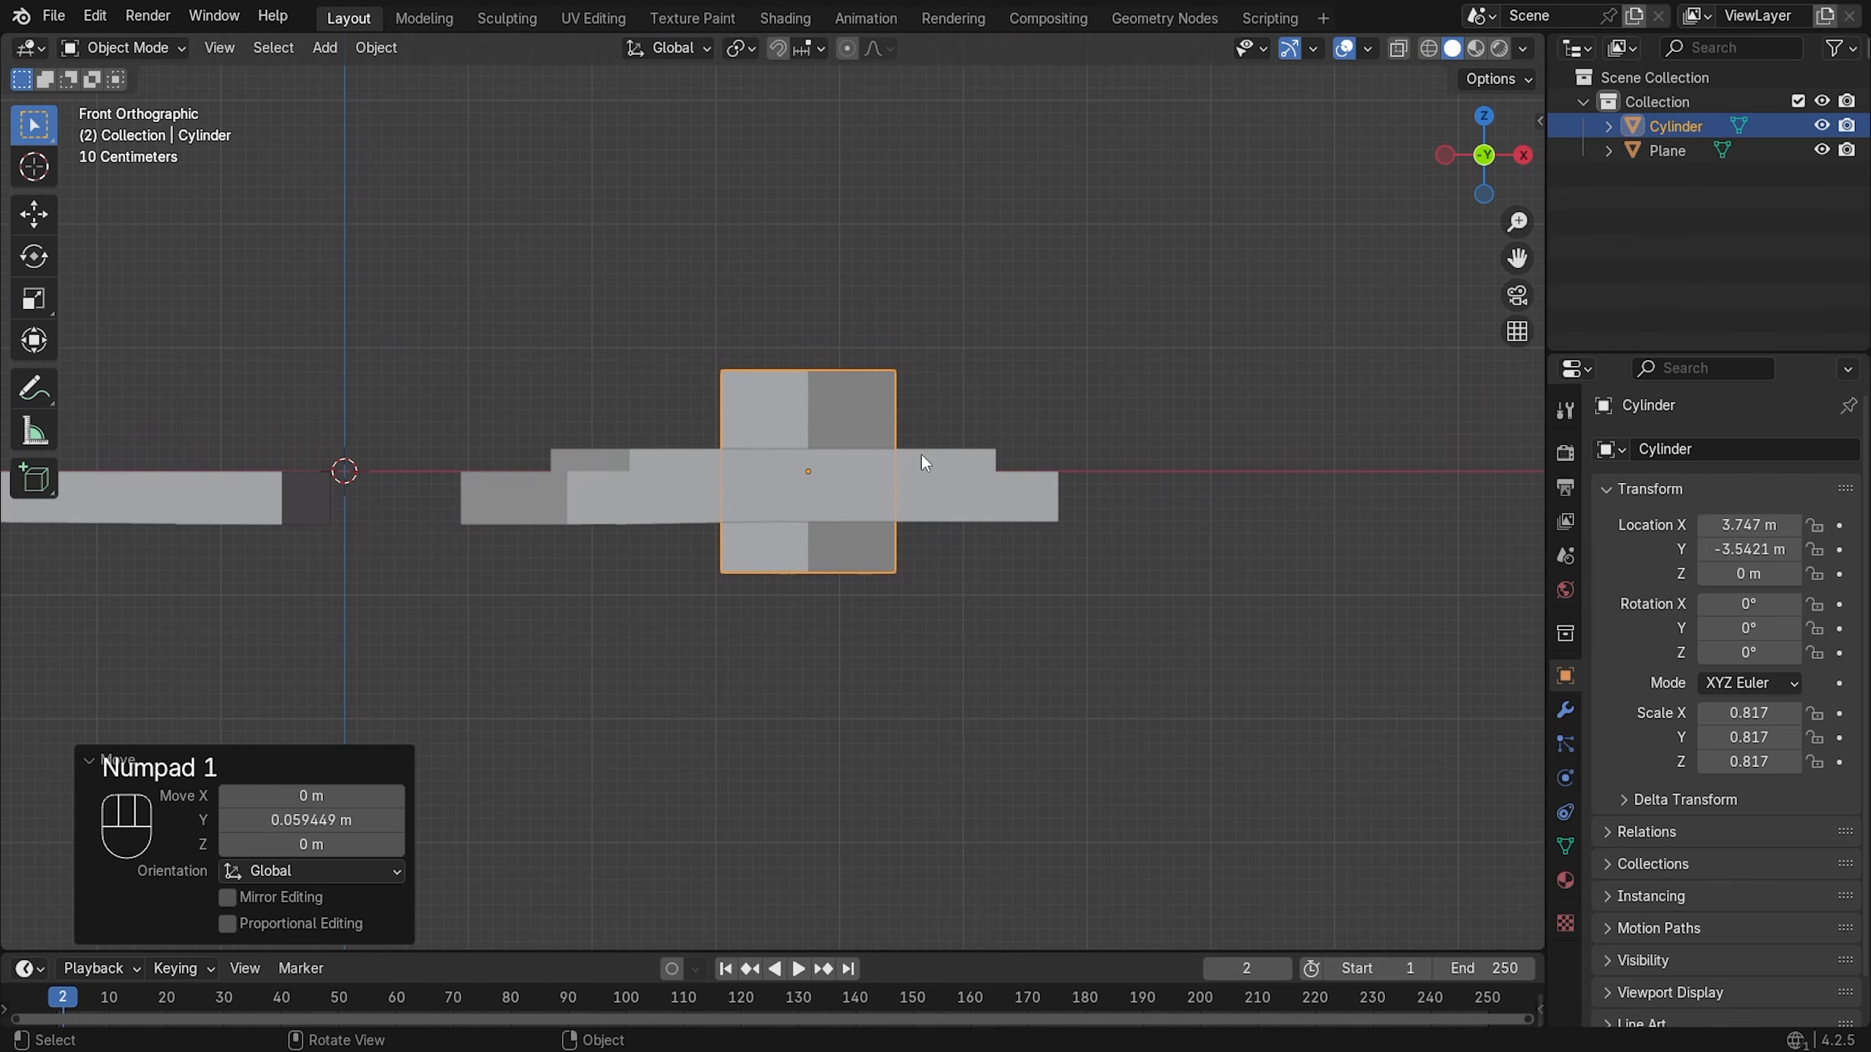
pyautogui.press('g')
pyautogui.press('z')
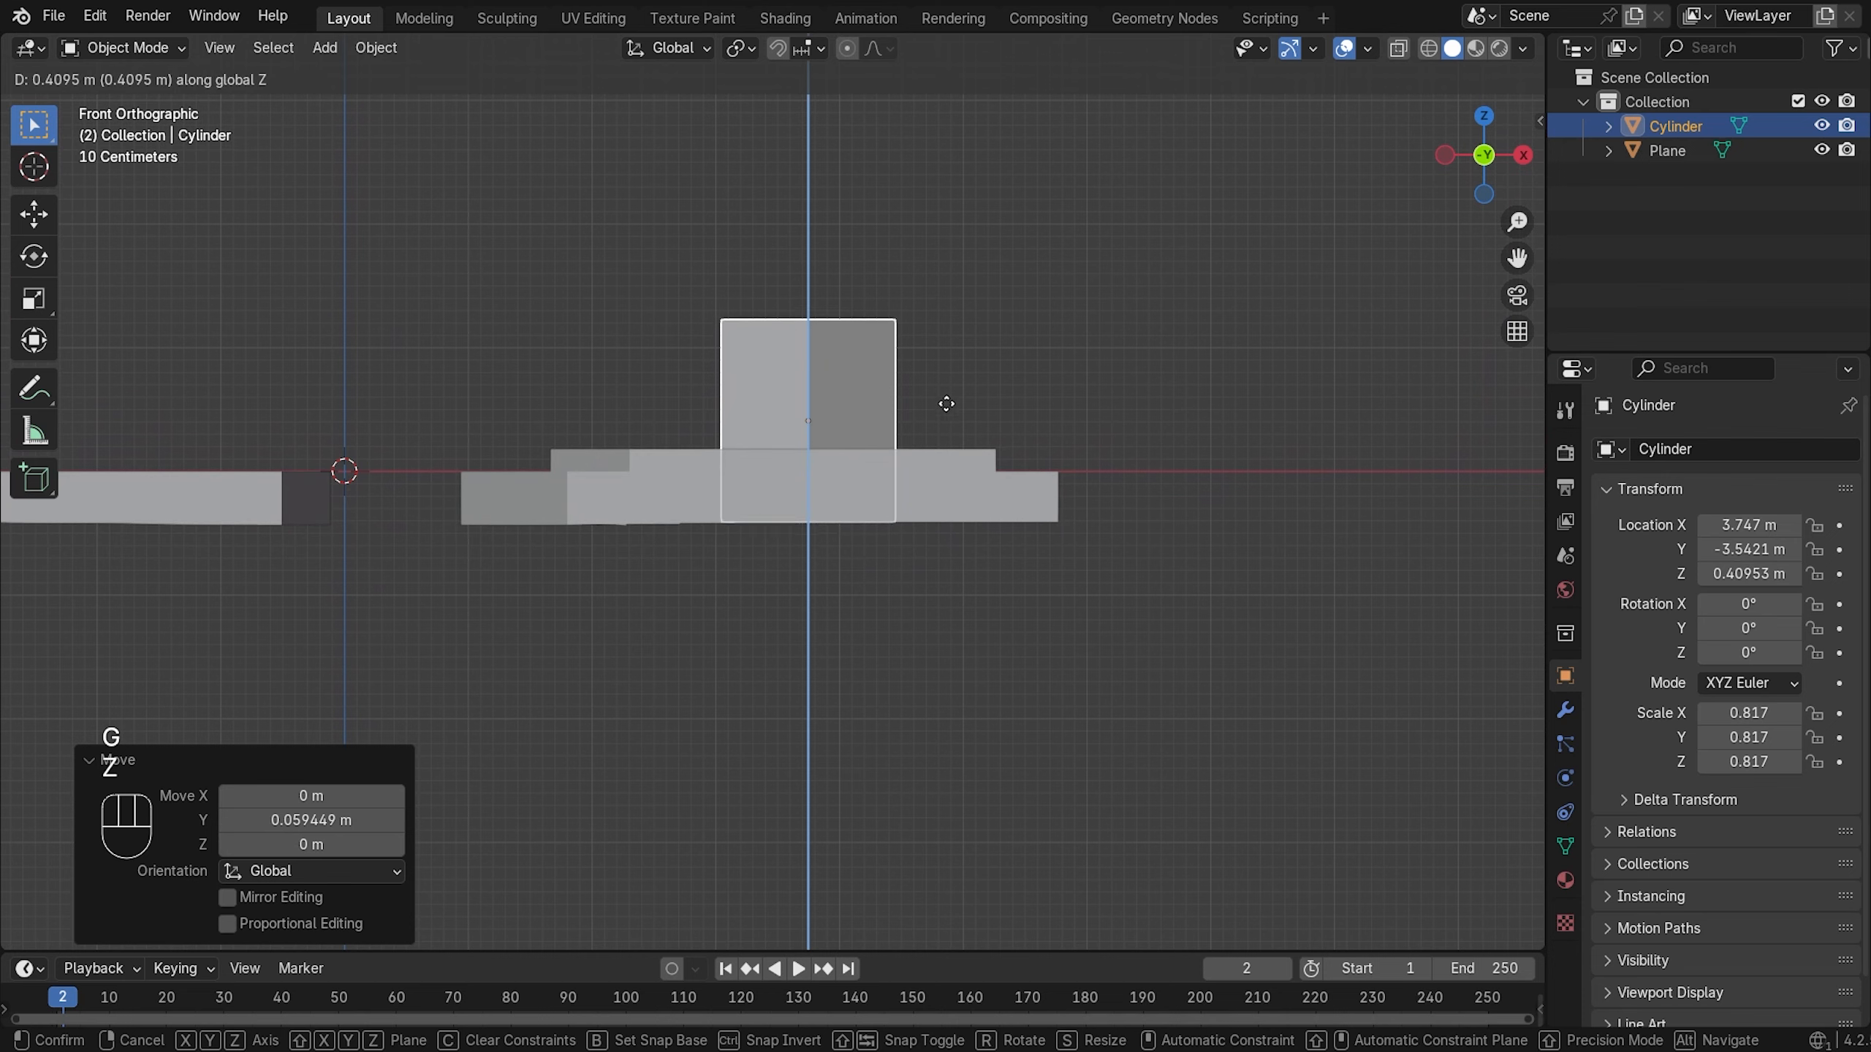
pyautogui.click(956, 388)
pyautogui.moveTo(500, 494)
pyautogui.mouseDown(button='middle')
pyautogui.moveTo(538, 516)
pyautogui.moveTo(488, 462)
pyautogui.mouseUp(button='middle')
# - Lower the cylinder to Z 0.44366 m and select the terrain slab
pyautogui.press('KP_1')
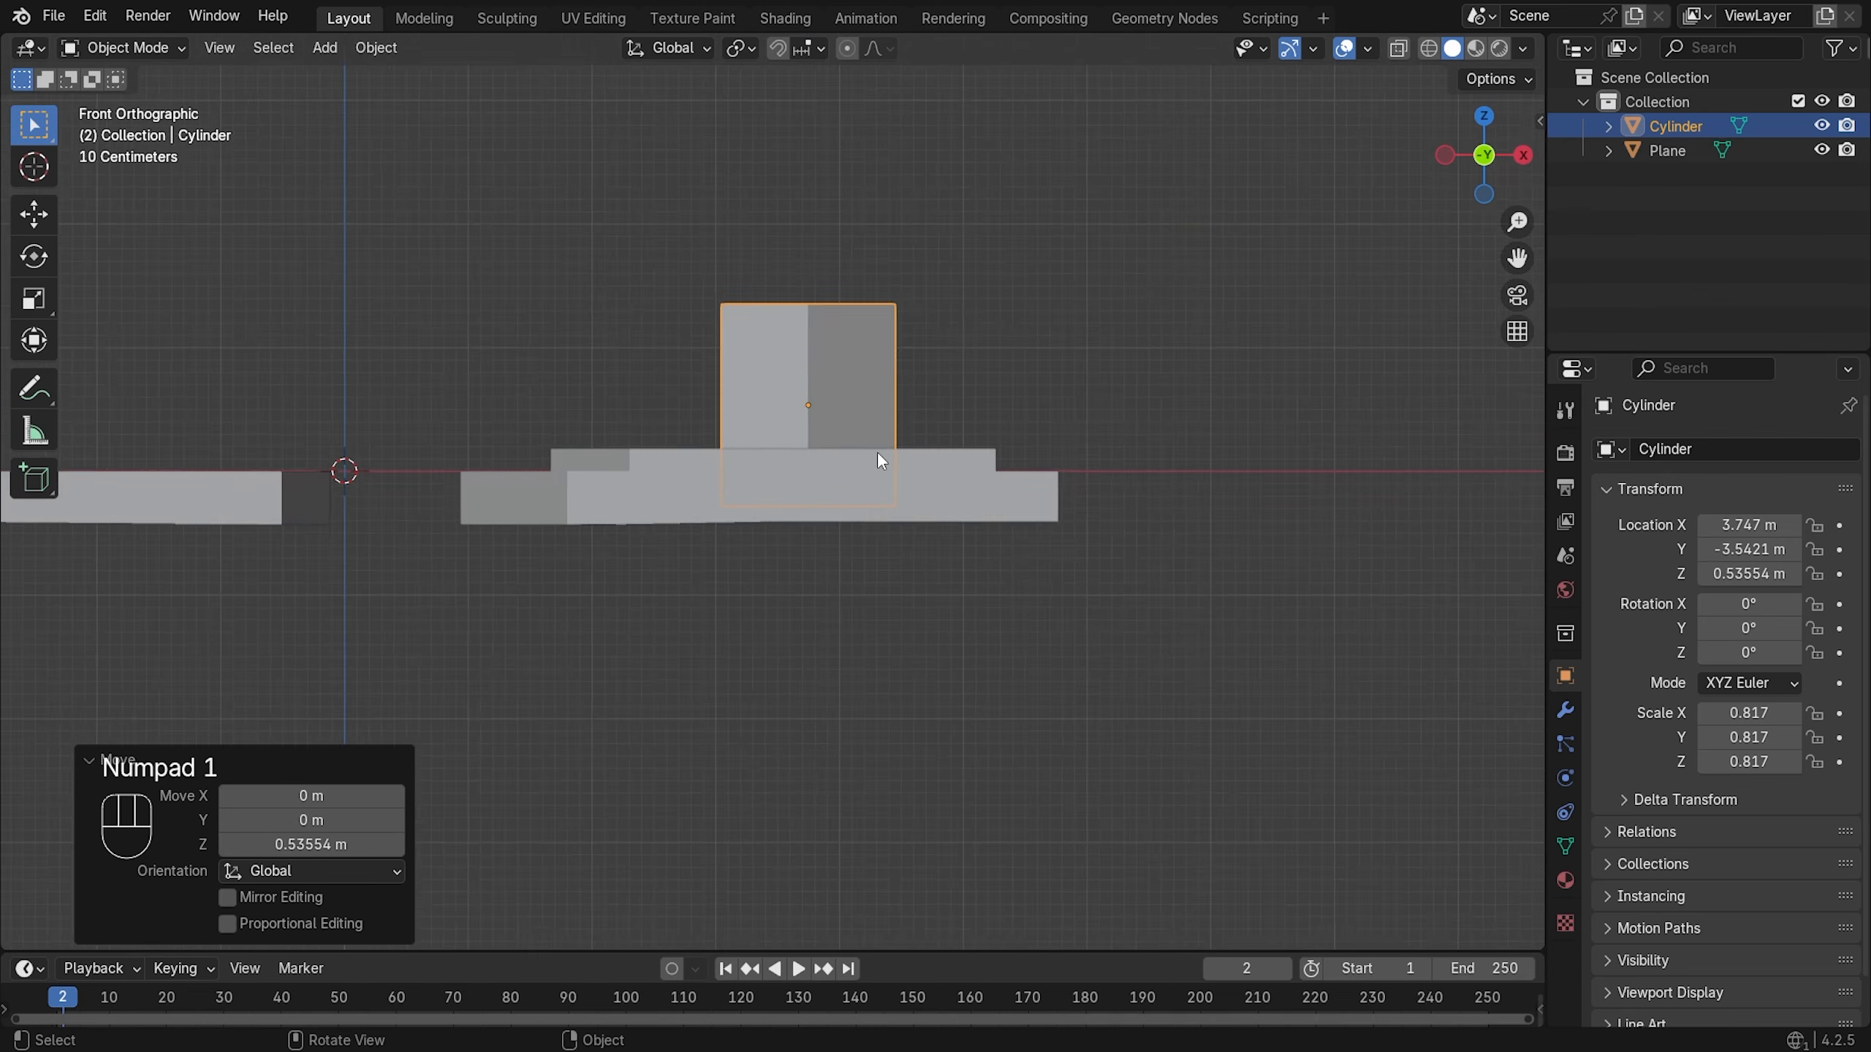
pyautogui.scroll(1, 883, 456)
pyautogui.press('g')
pyautogui.press('z')
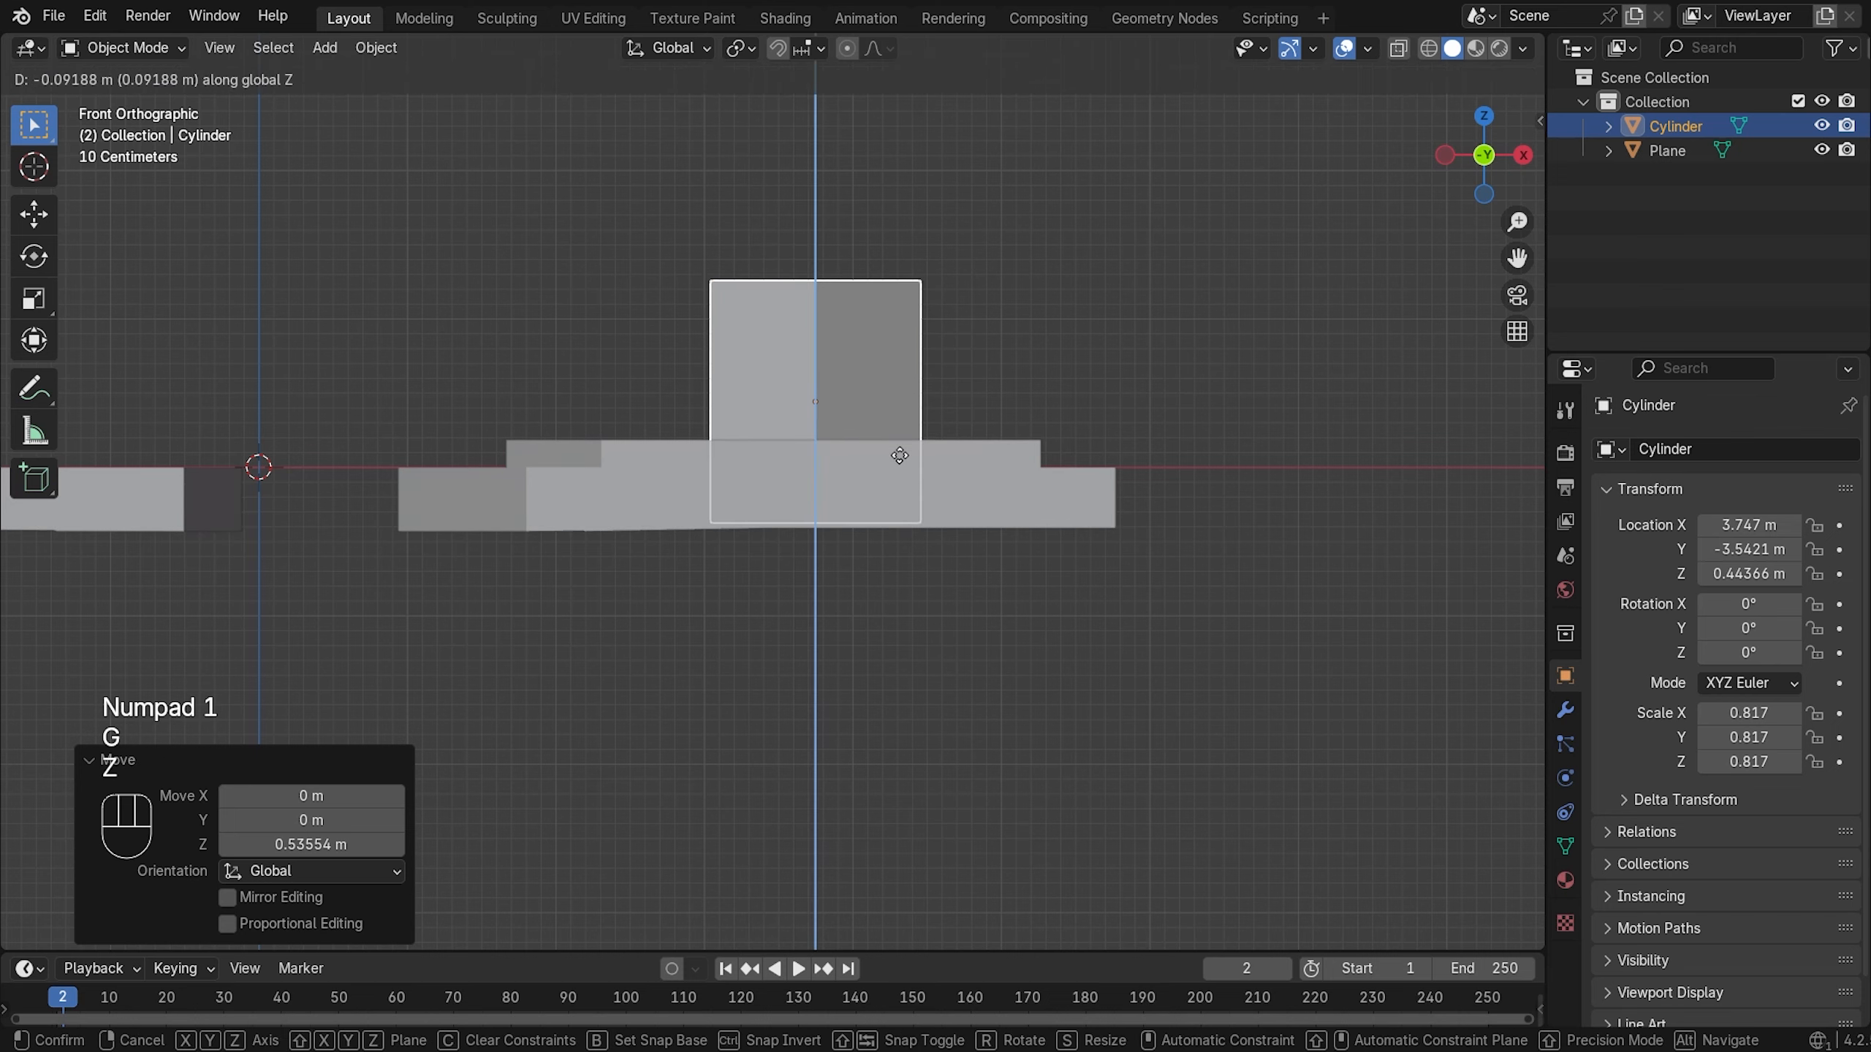
pyautogui.click(900, 456)
pyautogui.moveTo(944, 423); pyautogui.dragTo(1015, 514, button='middle')
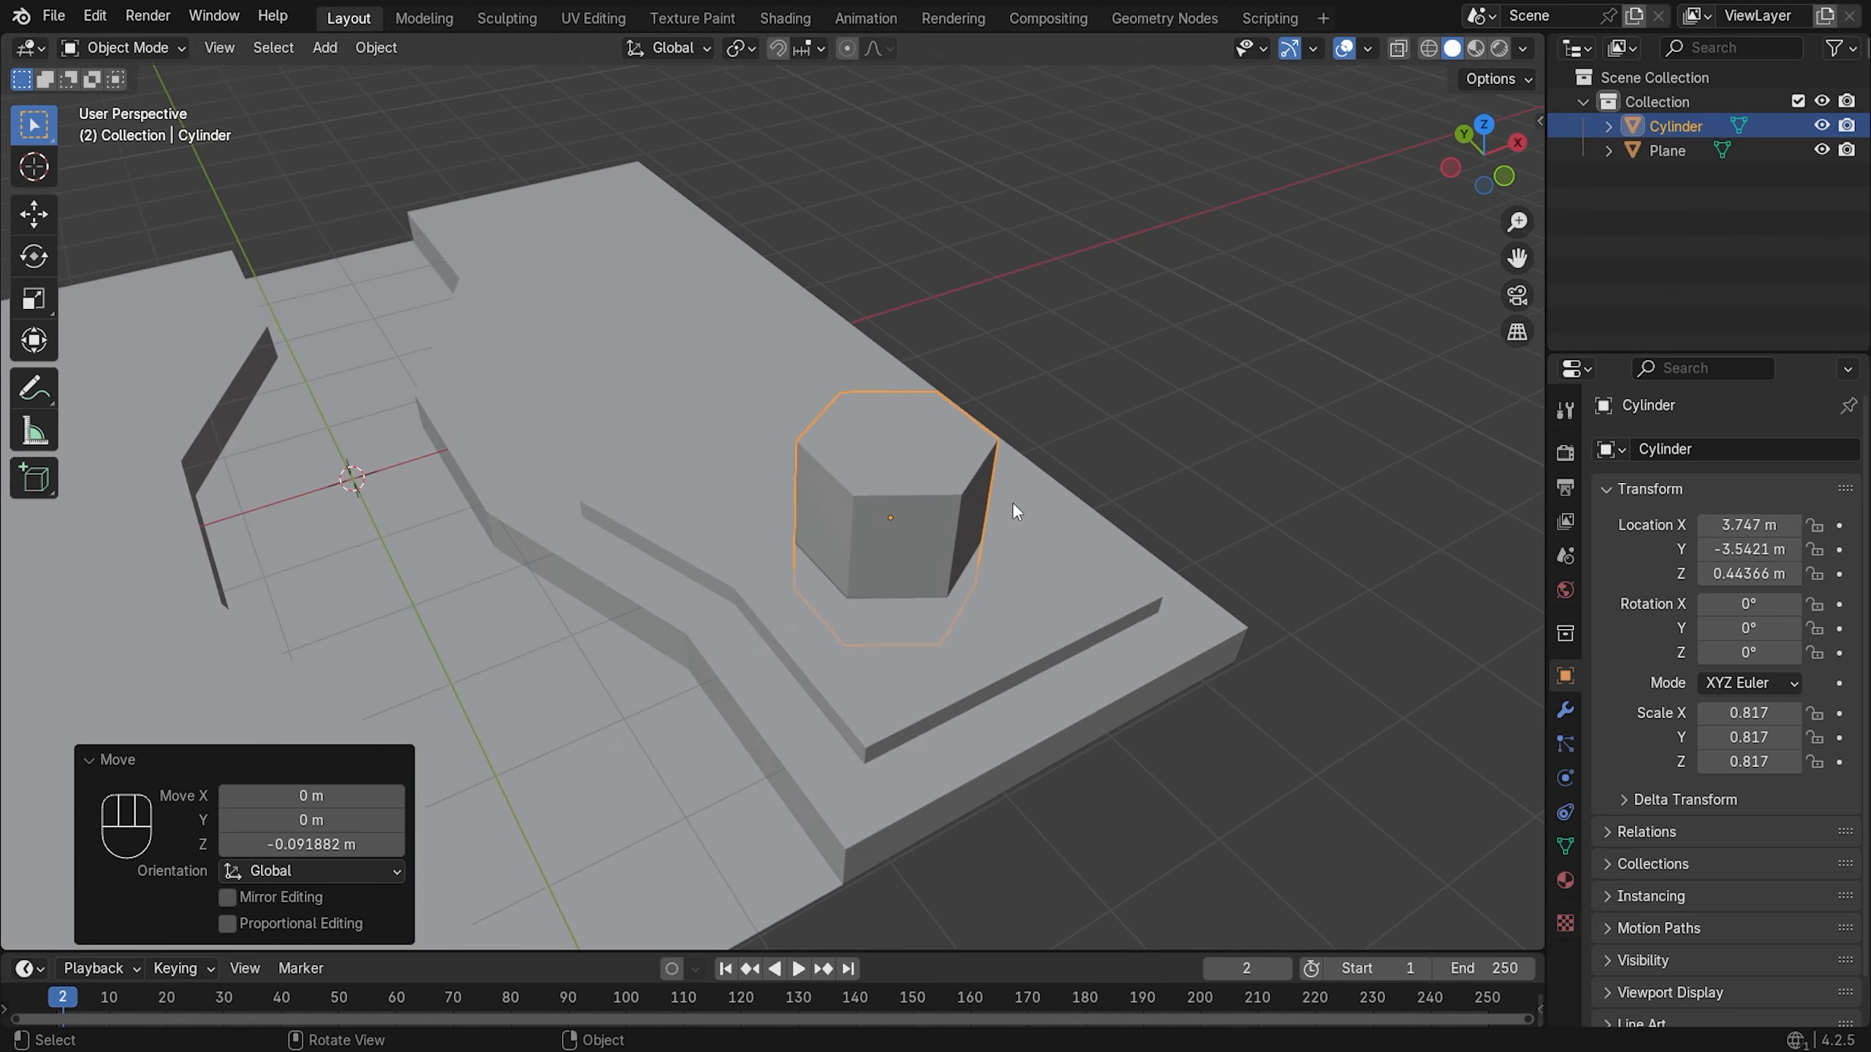
pyautogui.click(1144, 619)
# - Add a Boolean modifier to the slab with the Cylinder as its cutter
pyautogui.click(1565, 710)
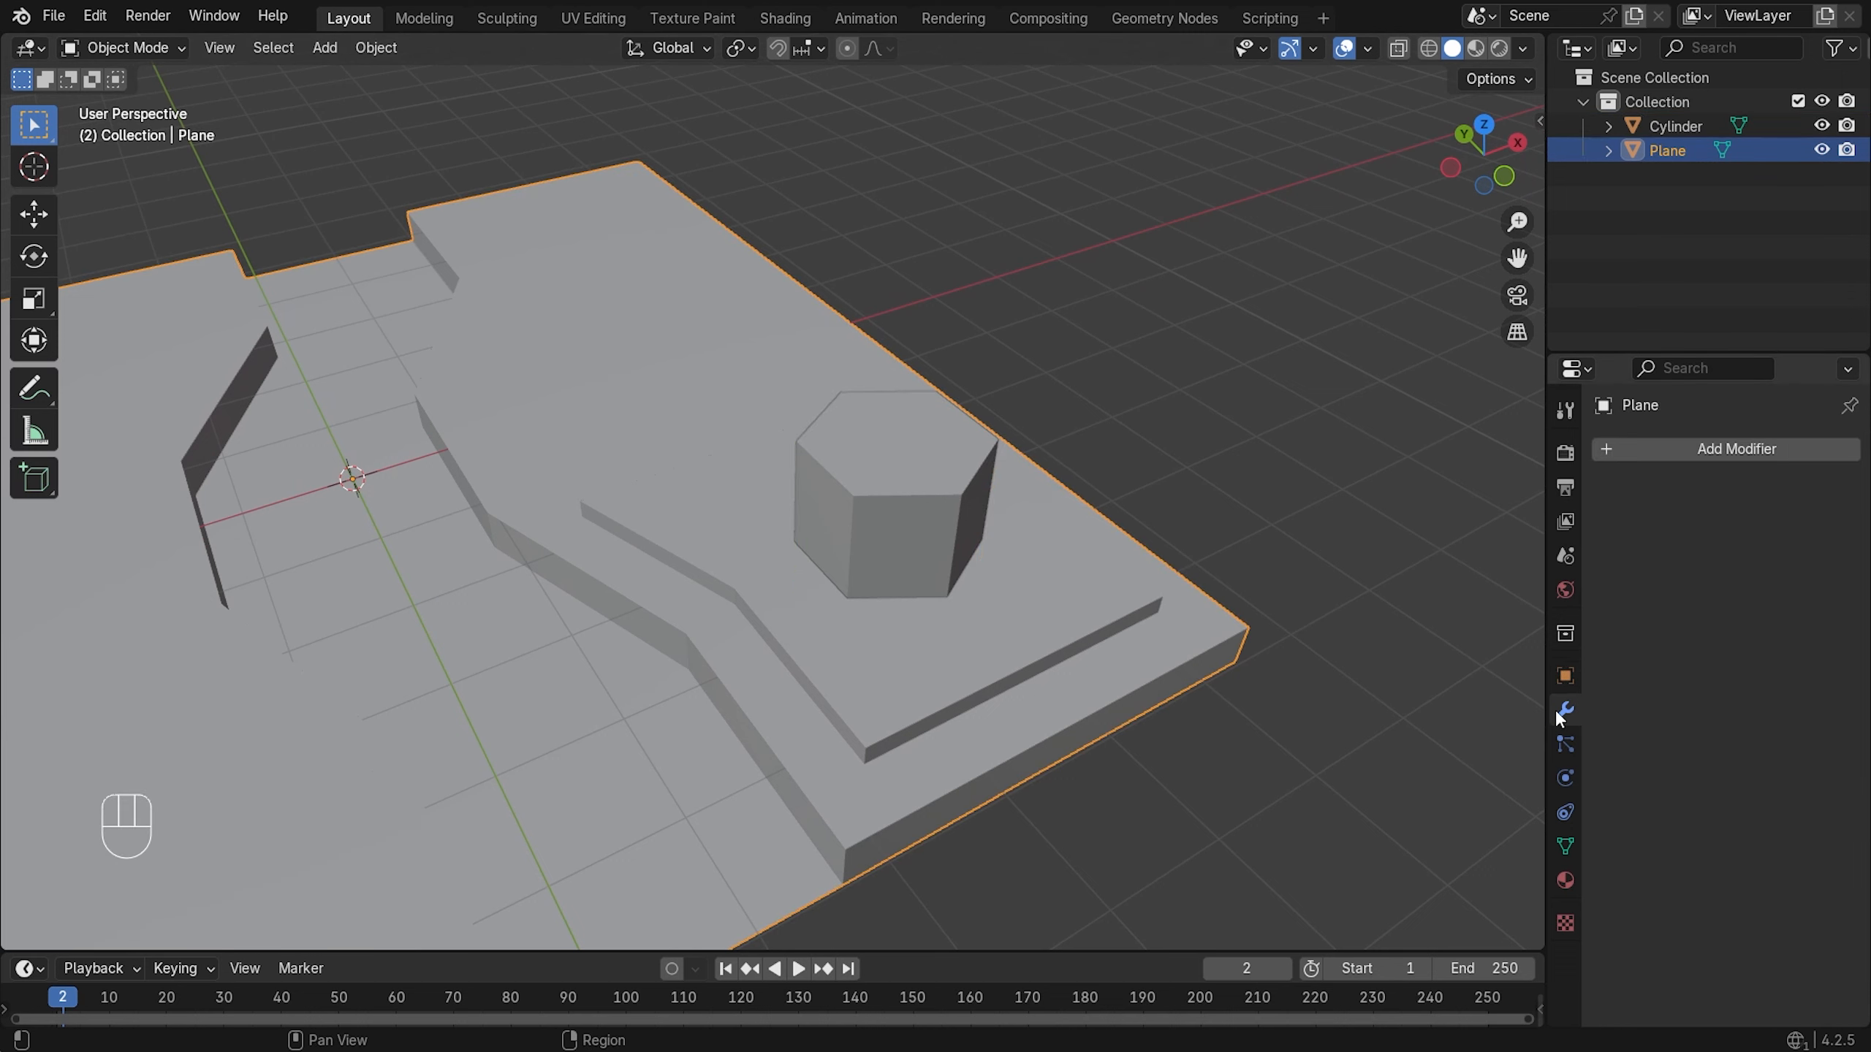
pyautogui.click(1736, 447)
pyautogui.click(1756, 450)
pyautogui.click(1686, 547)
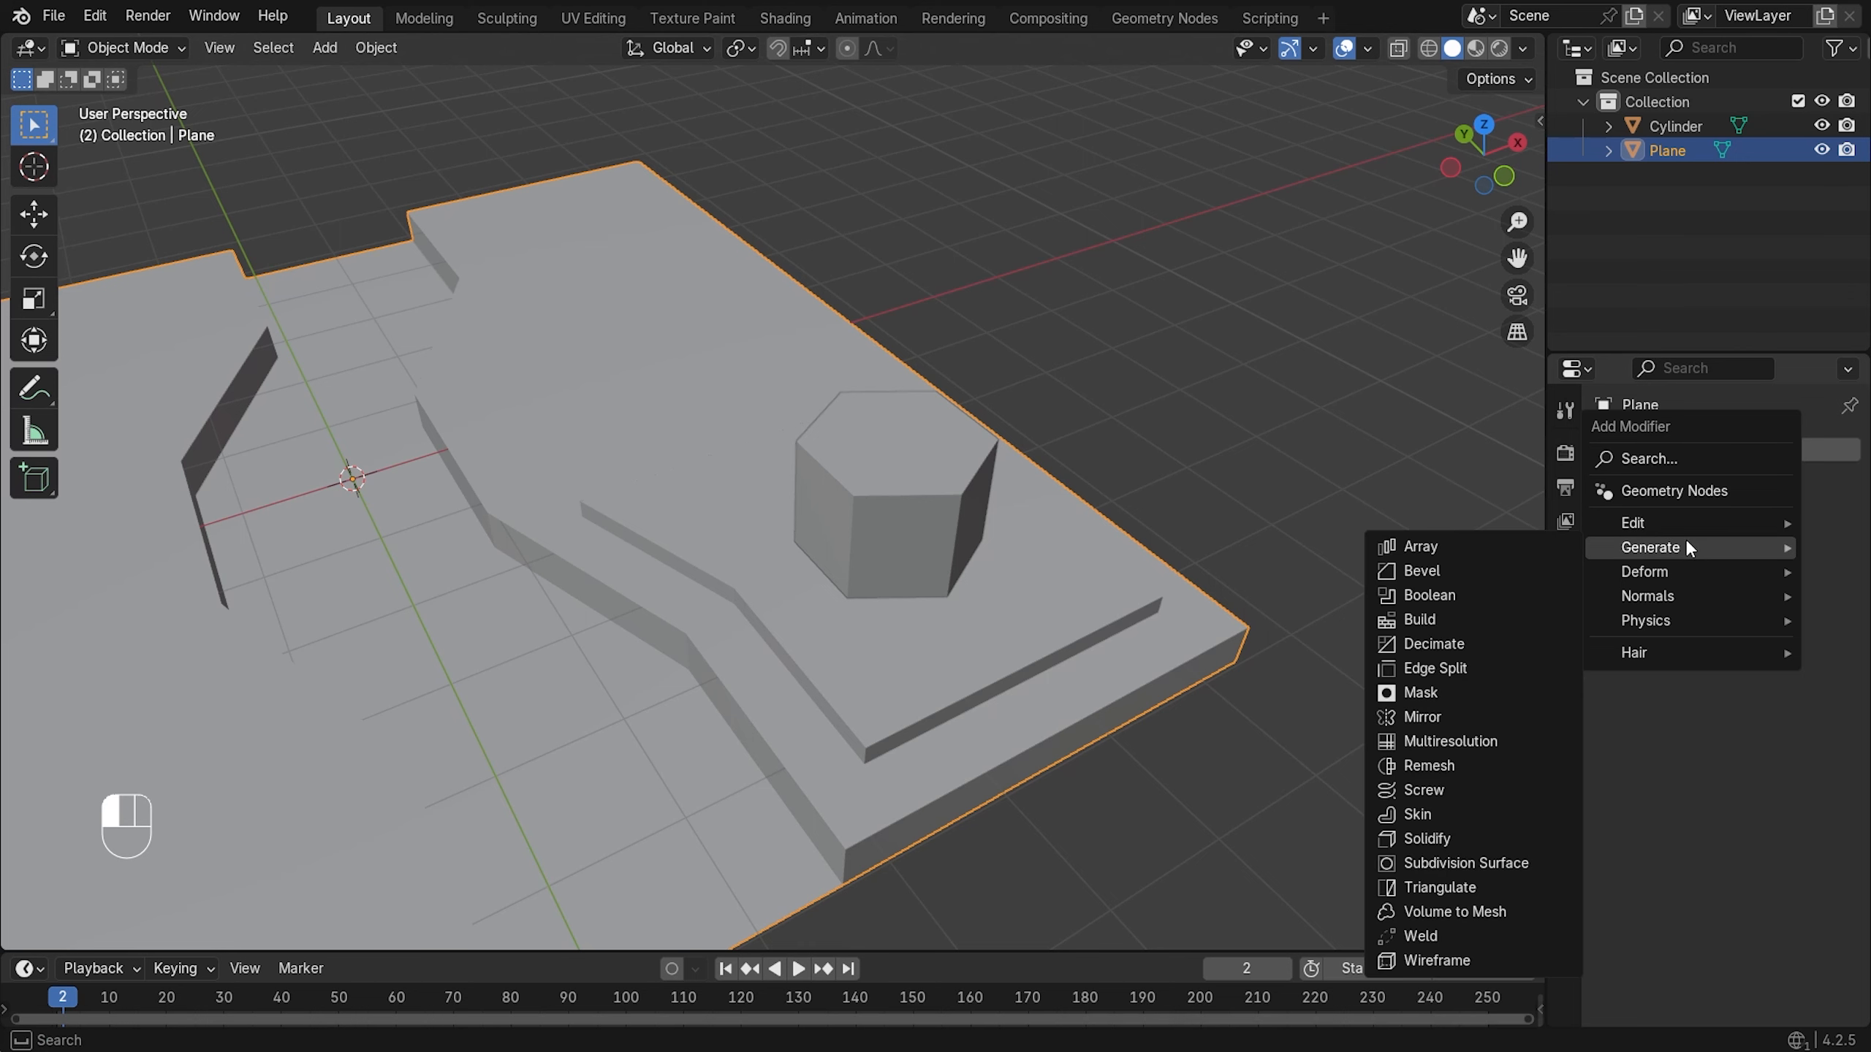
pyautogui.click(1447, 593)
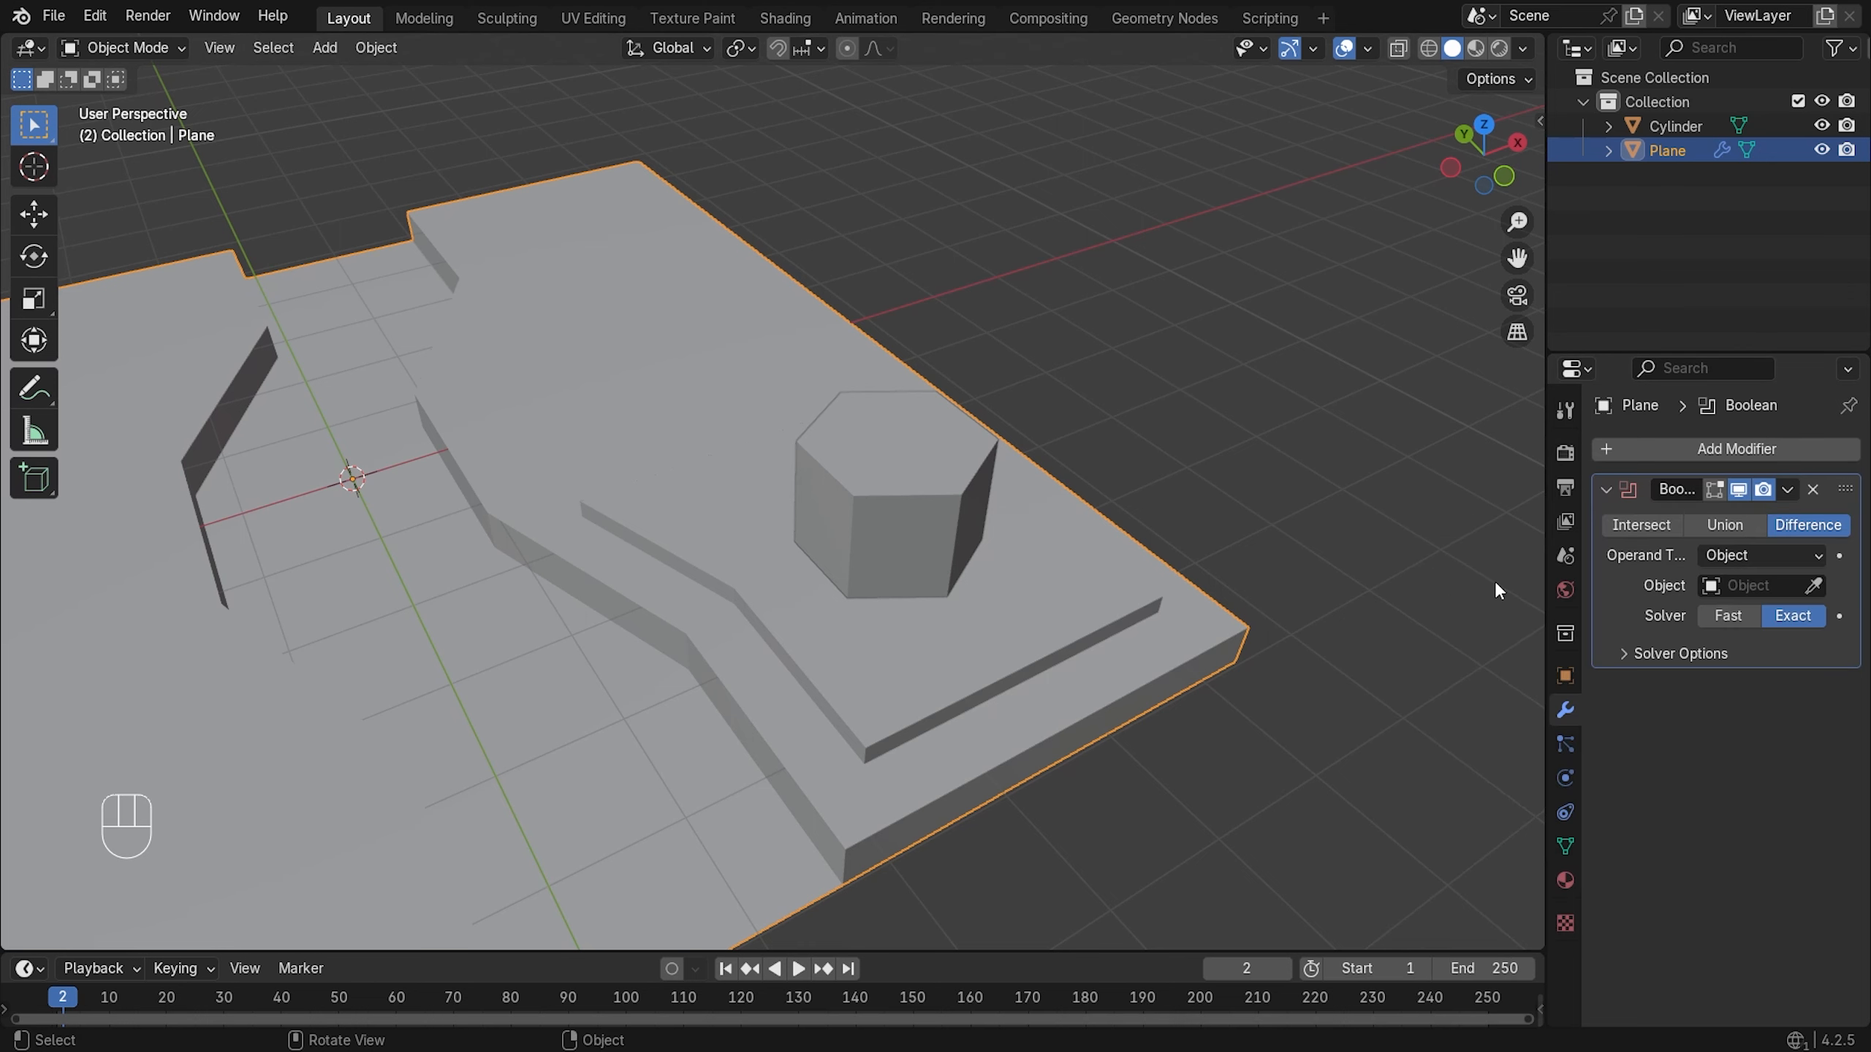
pyautogui.click(1795, 594)
pyautogui.click(1813, 585)
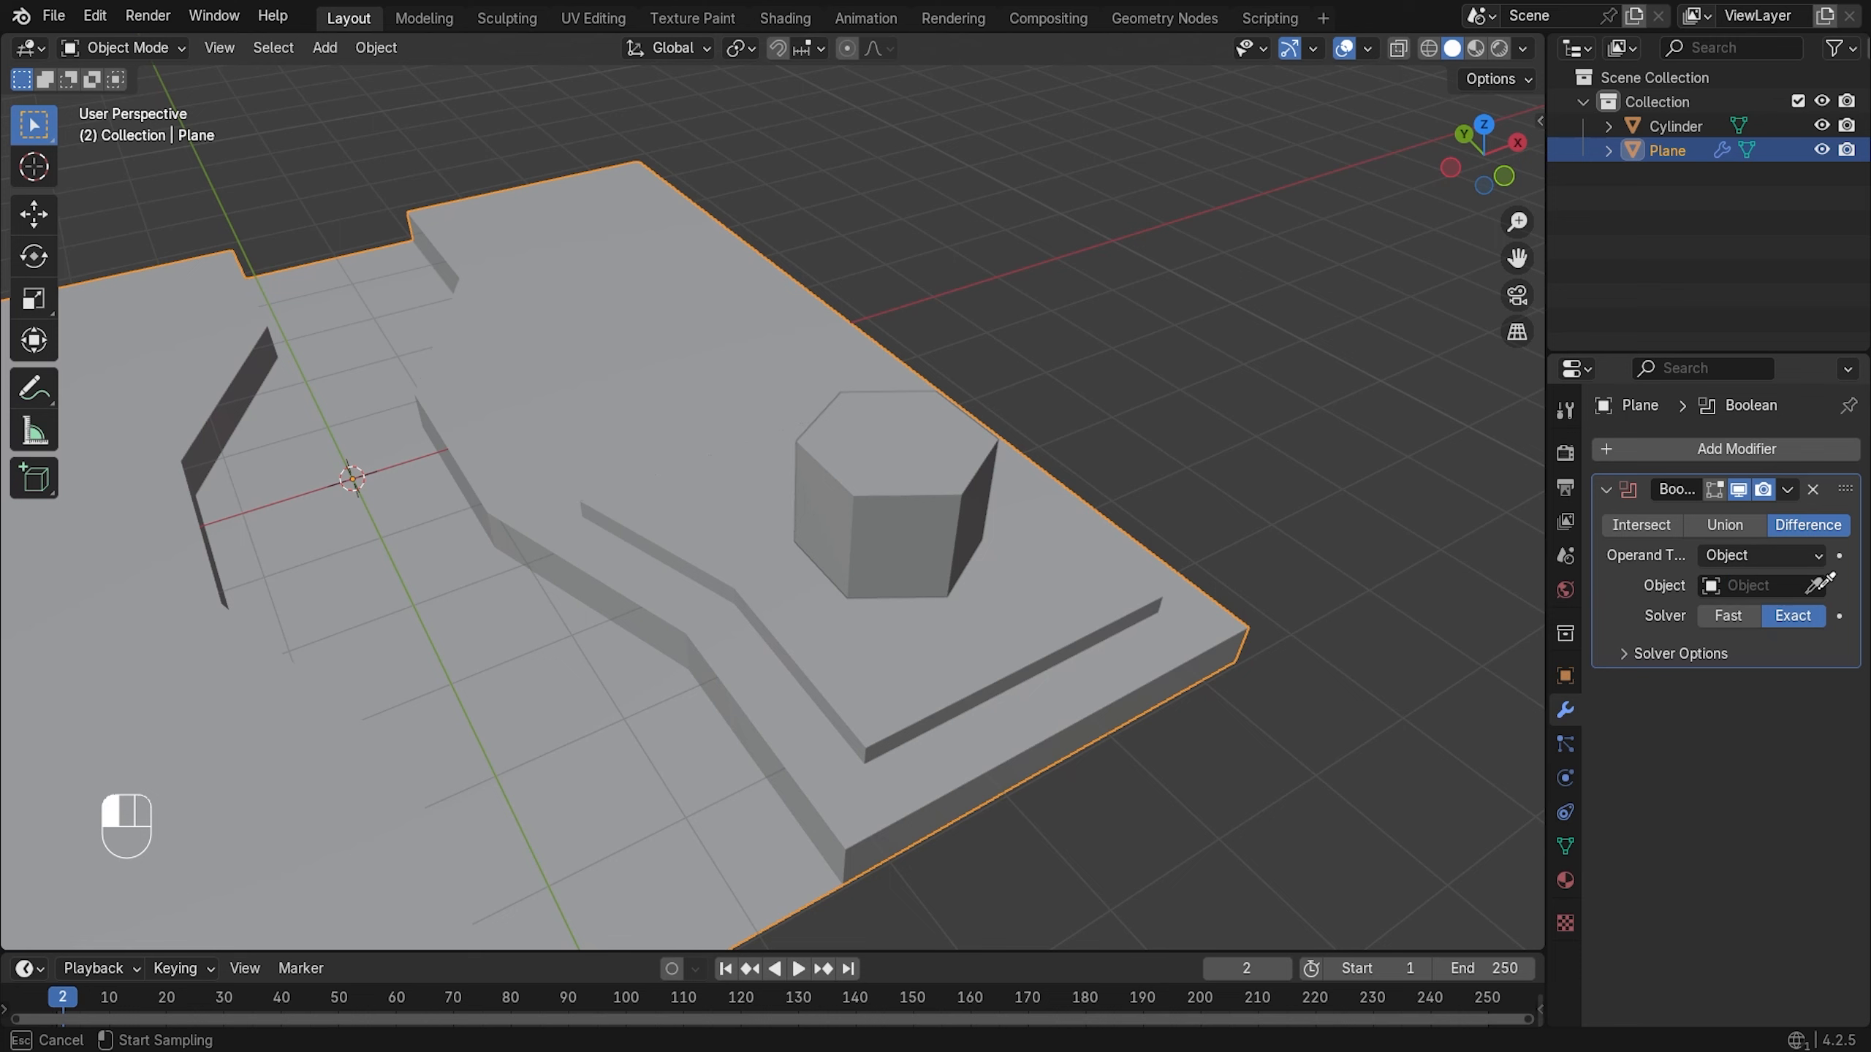
pyautogui.click(914, 510)
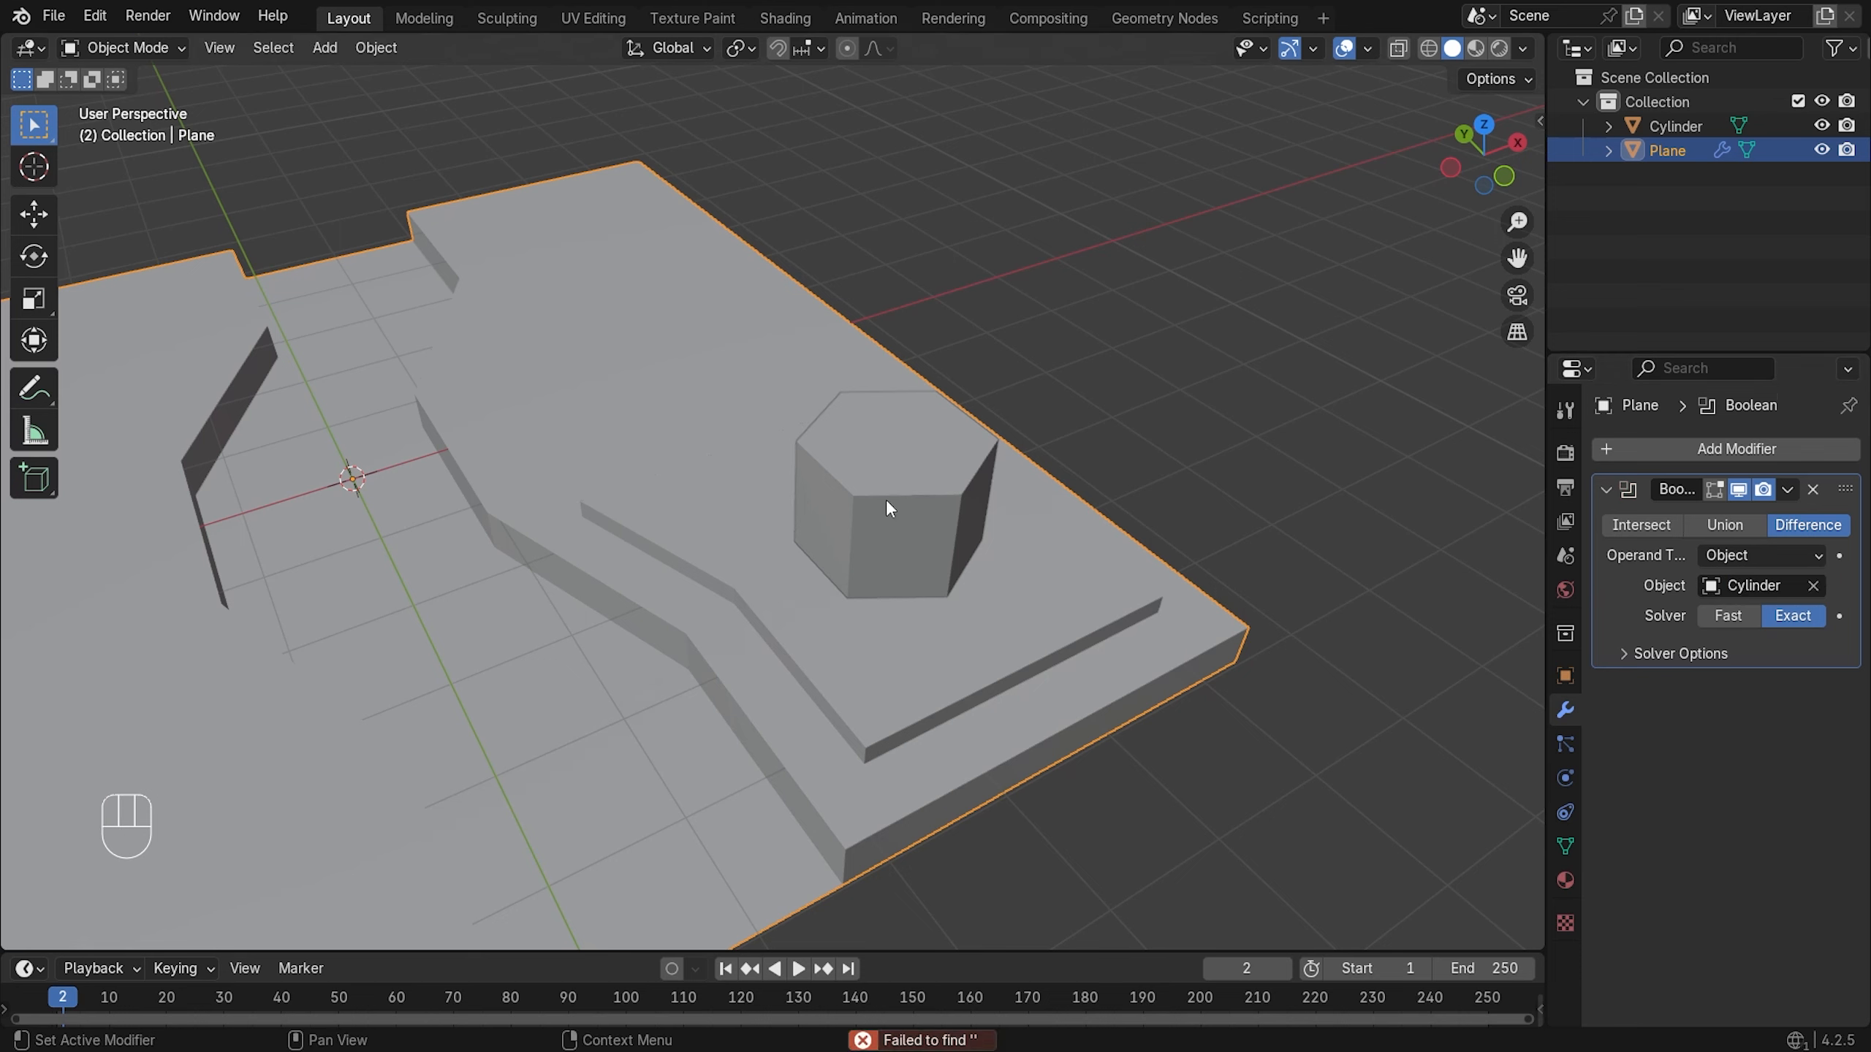
# - Apply the Boolean modifier and select the hexagonal cylinder
pyautogui.click(1787, 490)
pyautogui.click(1750, 514)
pyautogui.click(842, 492)
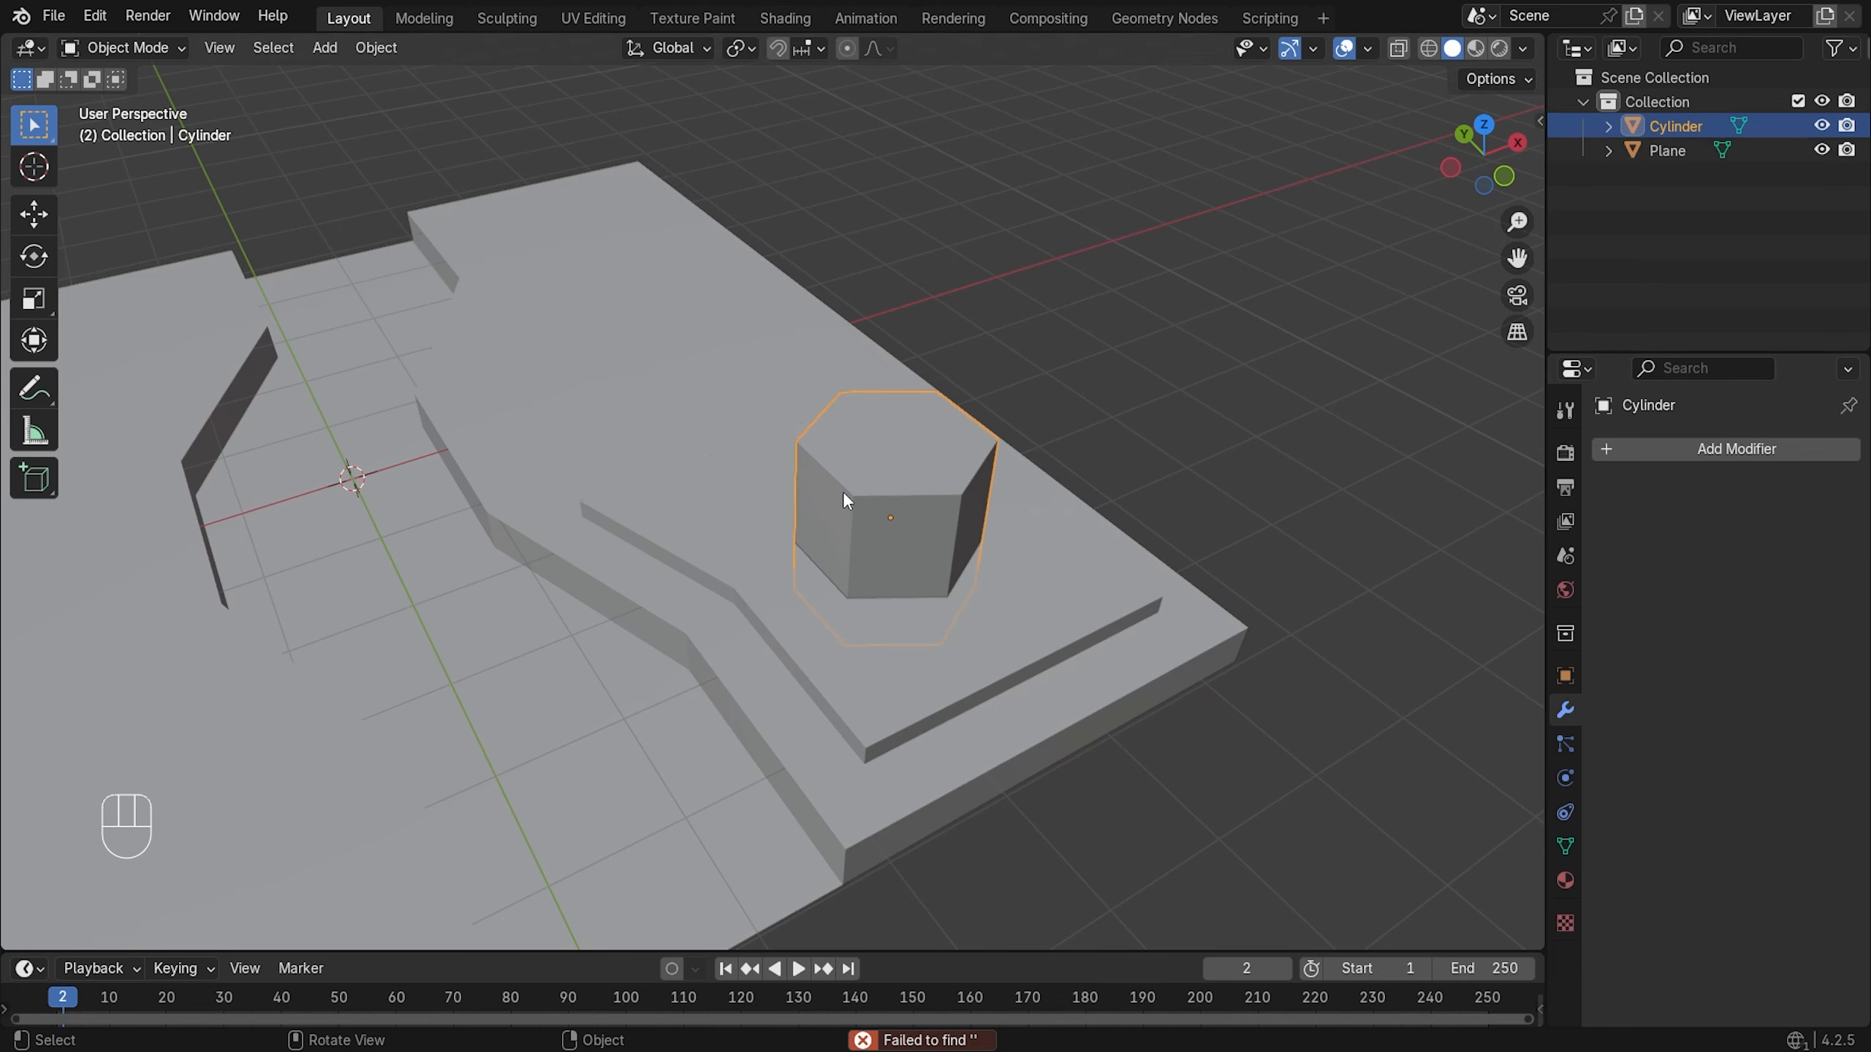
# - Delete the Cylinder cutter, leaving a hexagonal hole through the raised platform
pyautogui.press('x')
pyautogui.click(848, 494)
pyautogui.moveTo(847, 493); pyautogui.dragTo(886, 512, button='middle')
pyautogui.scroll(4, 886, 512)
pyautogui.moveTo(1053, 608); pyautogui.dragTo(995, 673, button='middle')
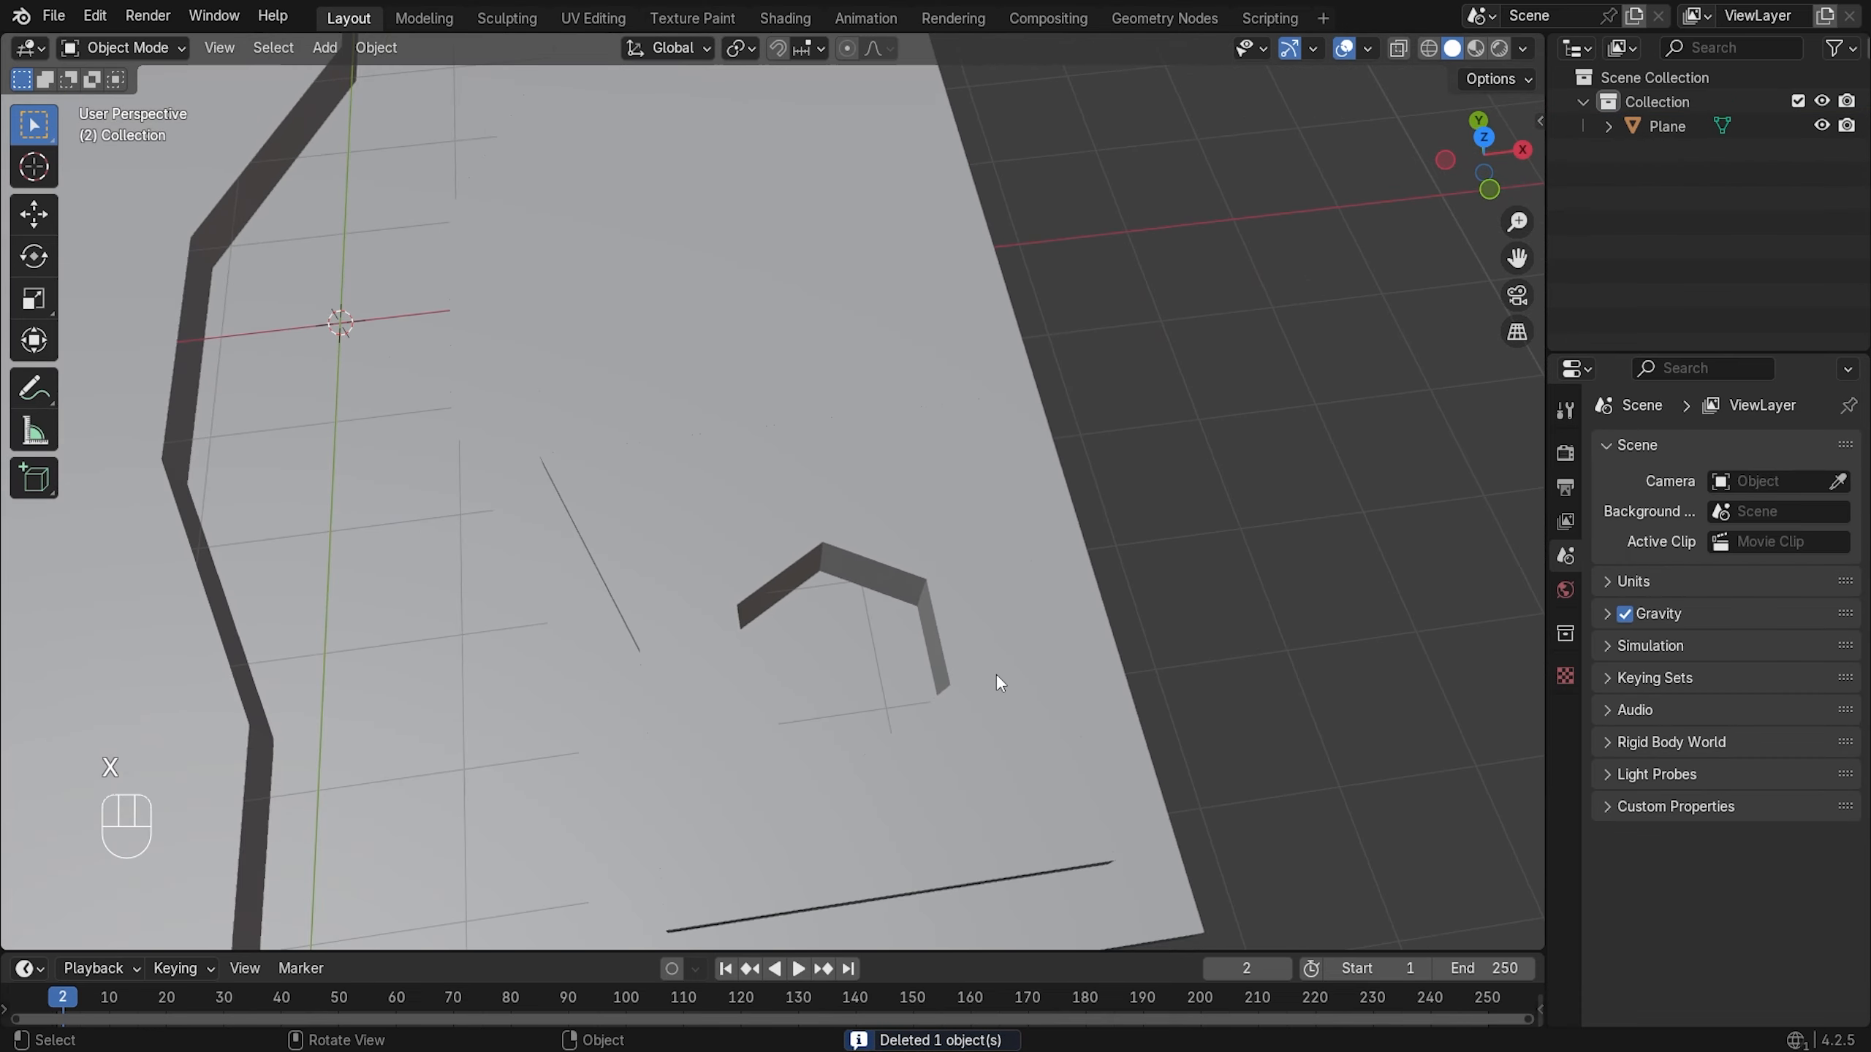
# - Select the Plane and switch it into Edit Mode to work on the holed platform
pyautogui.click(795, 508)
pyautogui.moveTo(796, 508); pyautogui.dragTo(804, 496, button='middle')
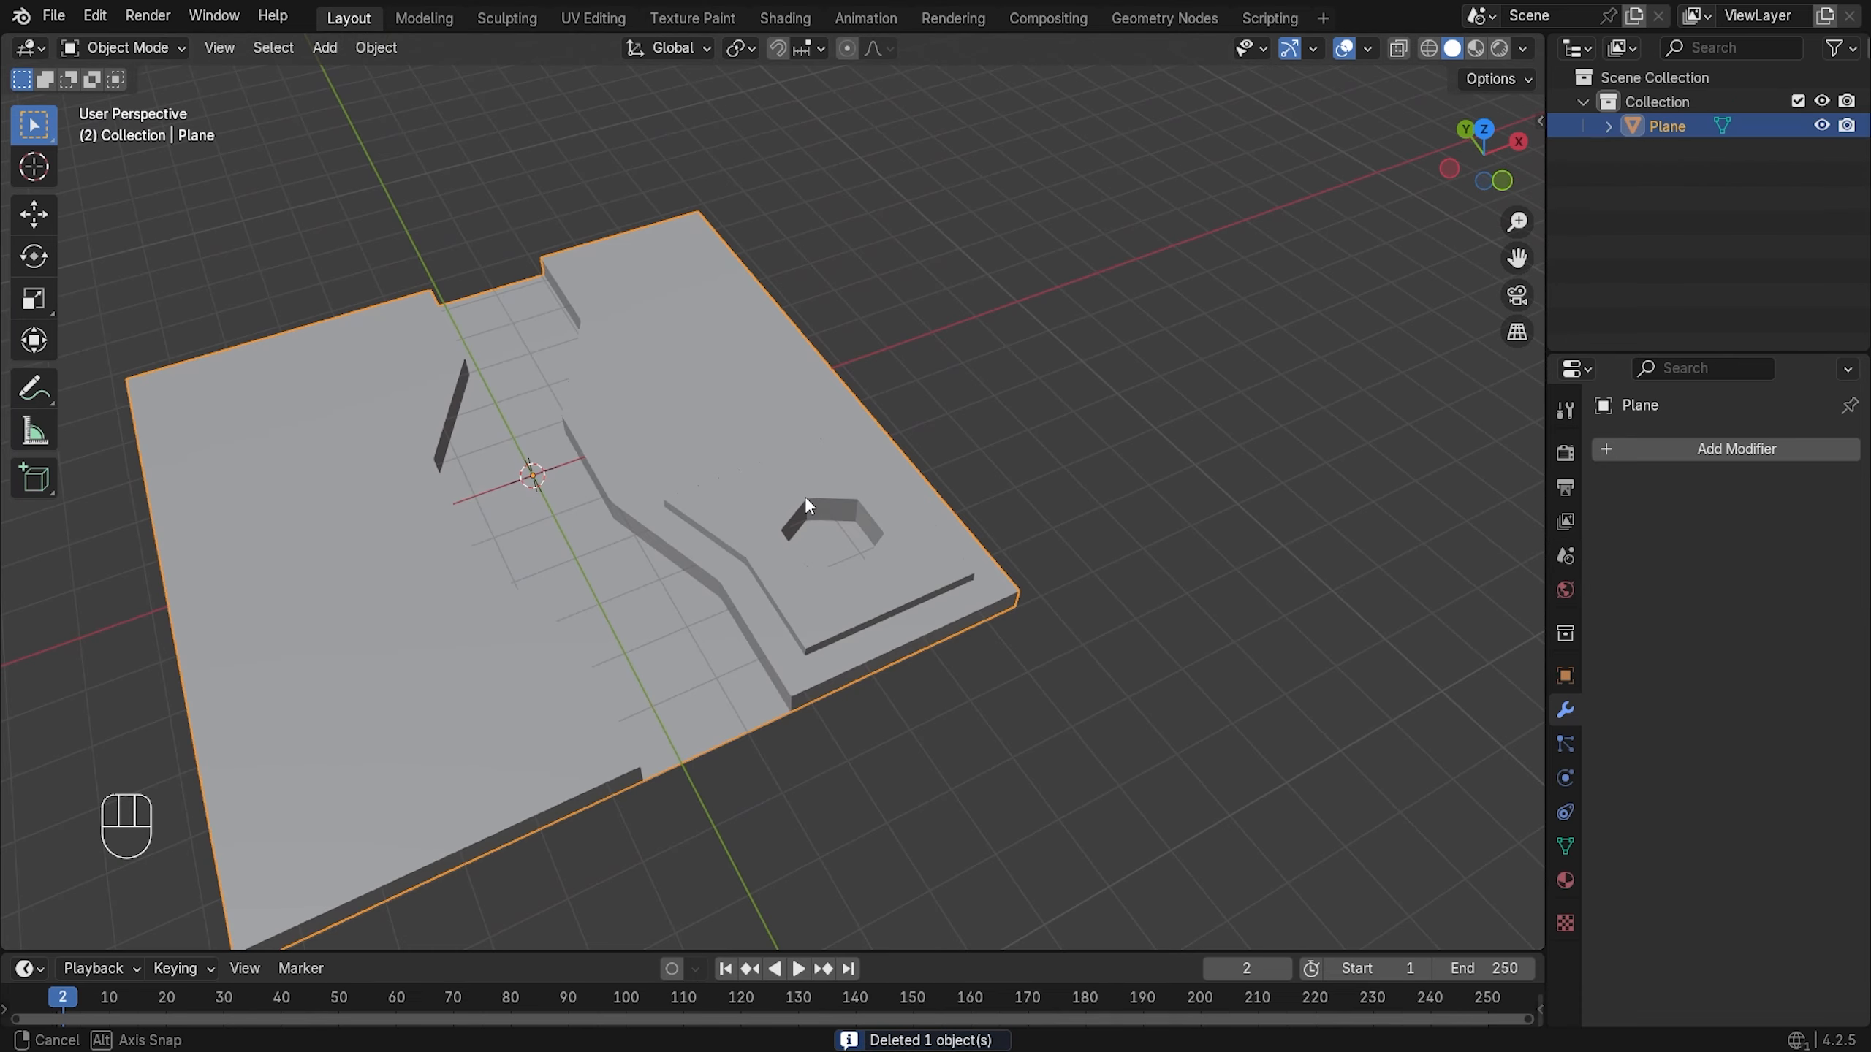
pyautogui.press('Tab')
pyautogui.scroll(4, 909, 521)
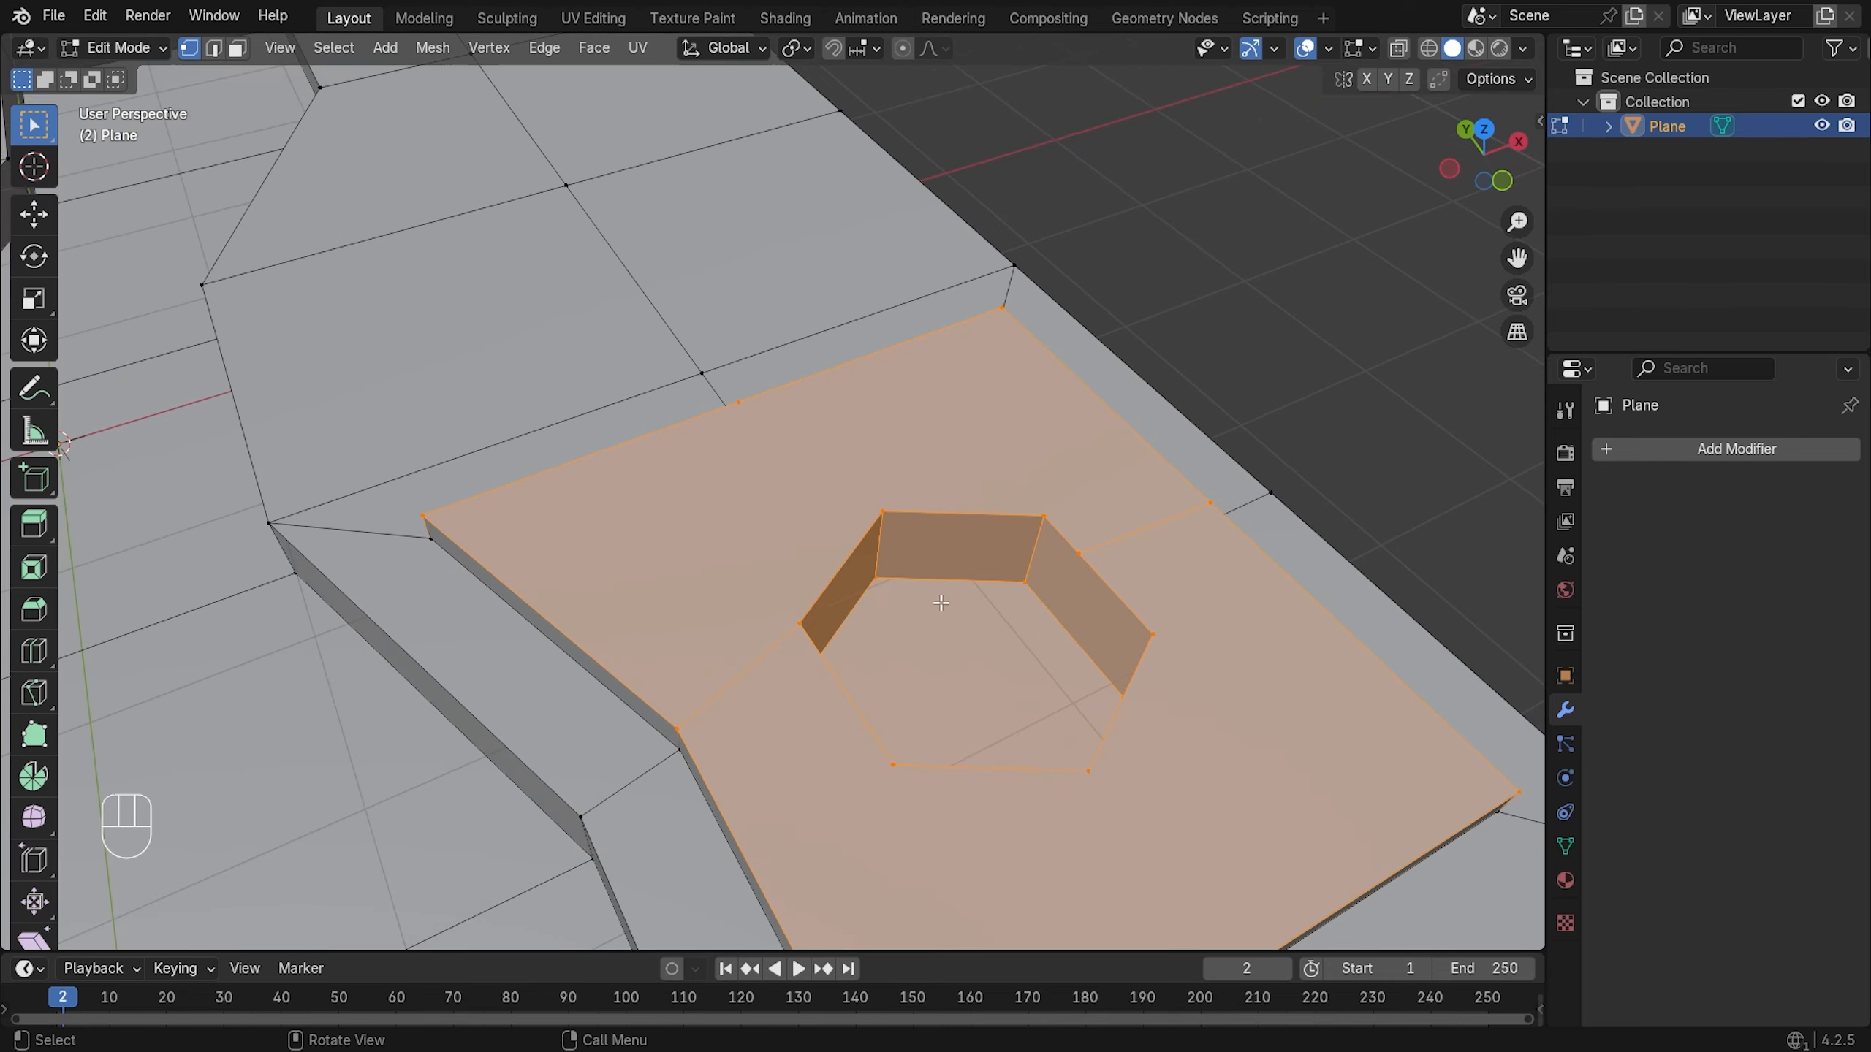
pyautogui.scroll(-3, 941, 603)
pyautogui.moveTo(940, 603); pyautogui.dragTo(1040, 479, button='middle')
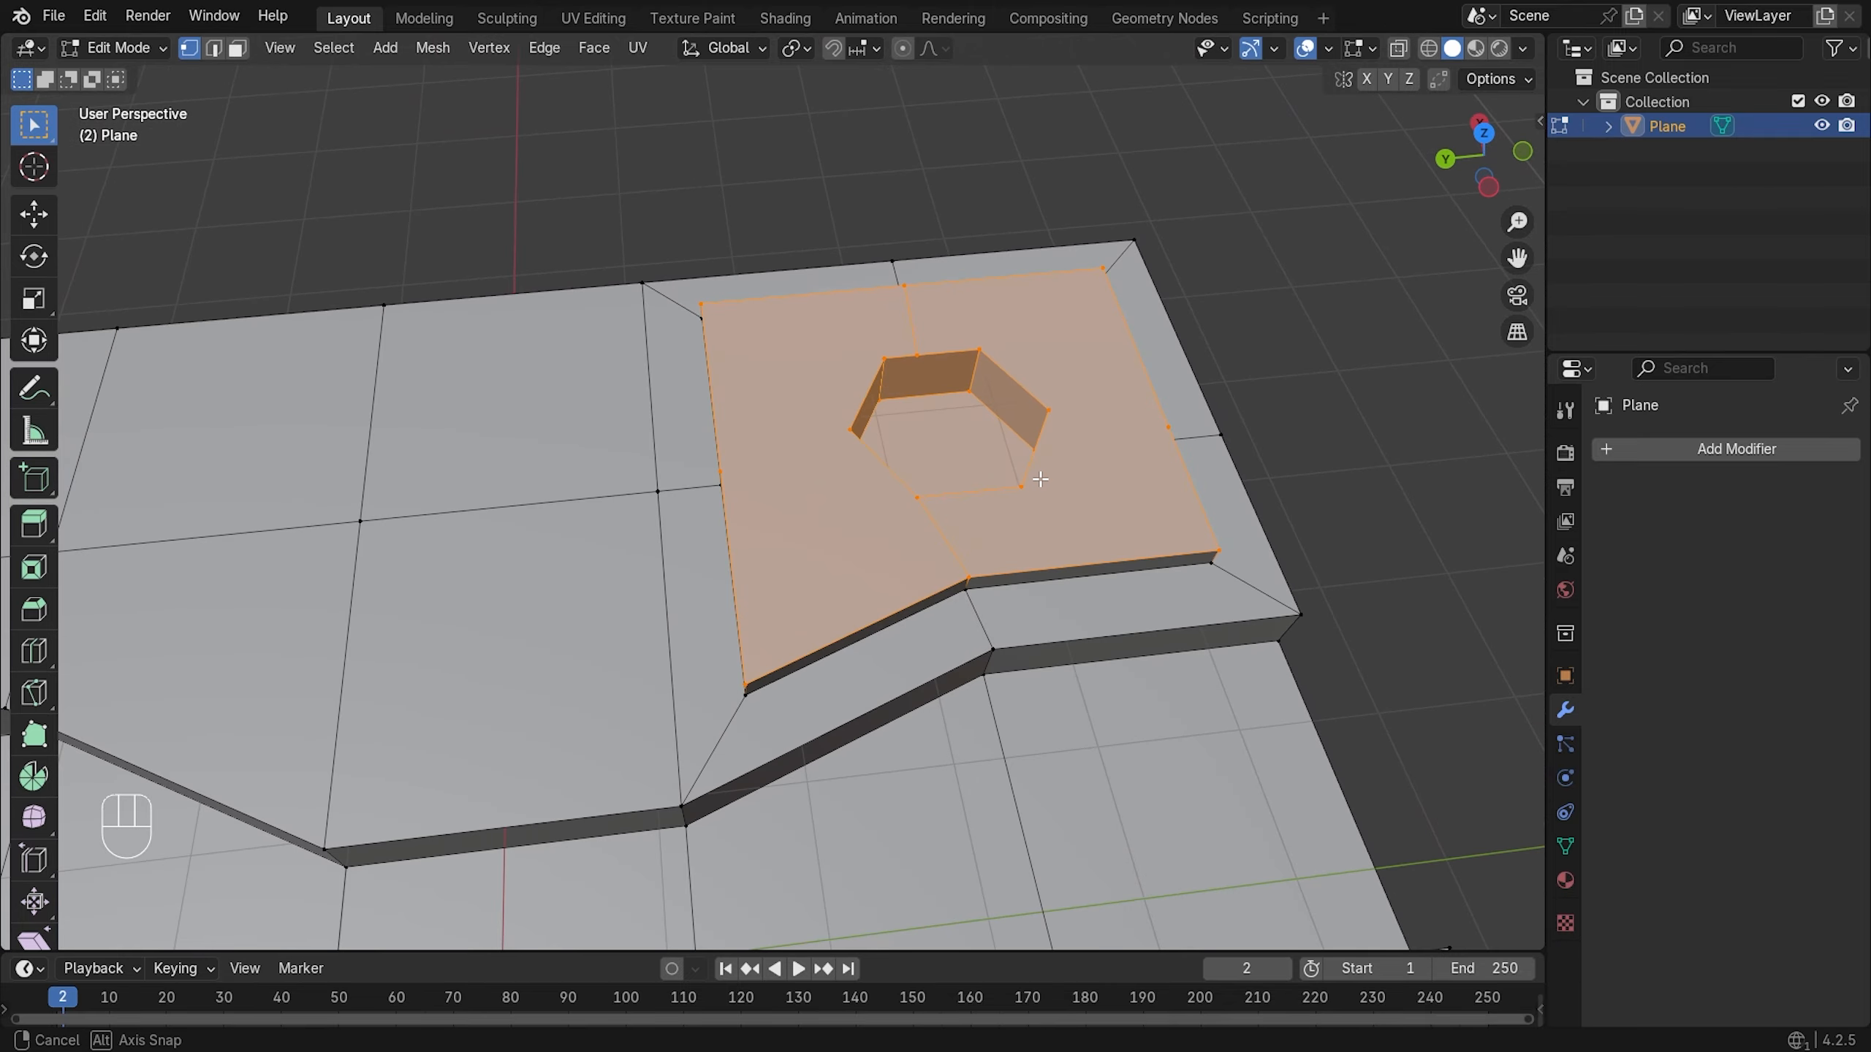
pyautogui.scroll(2, 1222, 420)
pyautogui.keyDown('shift'); pyautogui.moveTo(1274, 418); pyautogui.dragTo(1116, 466, button='middle'); pyautogui.keyUp('shift')
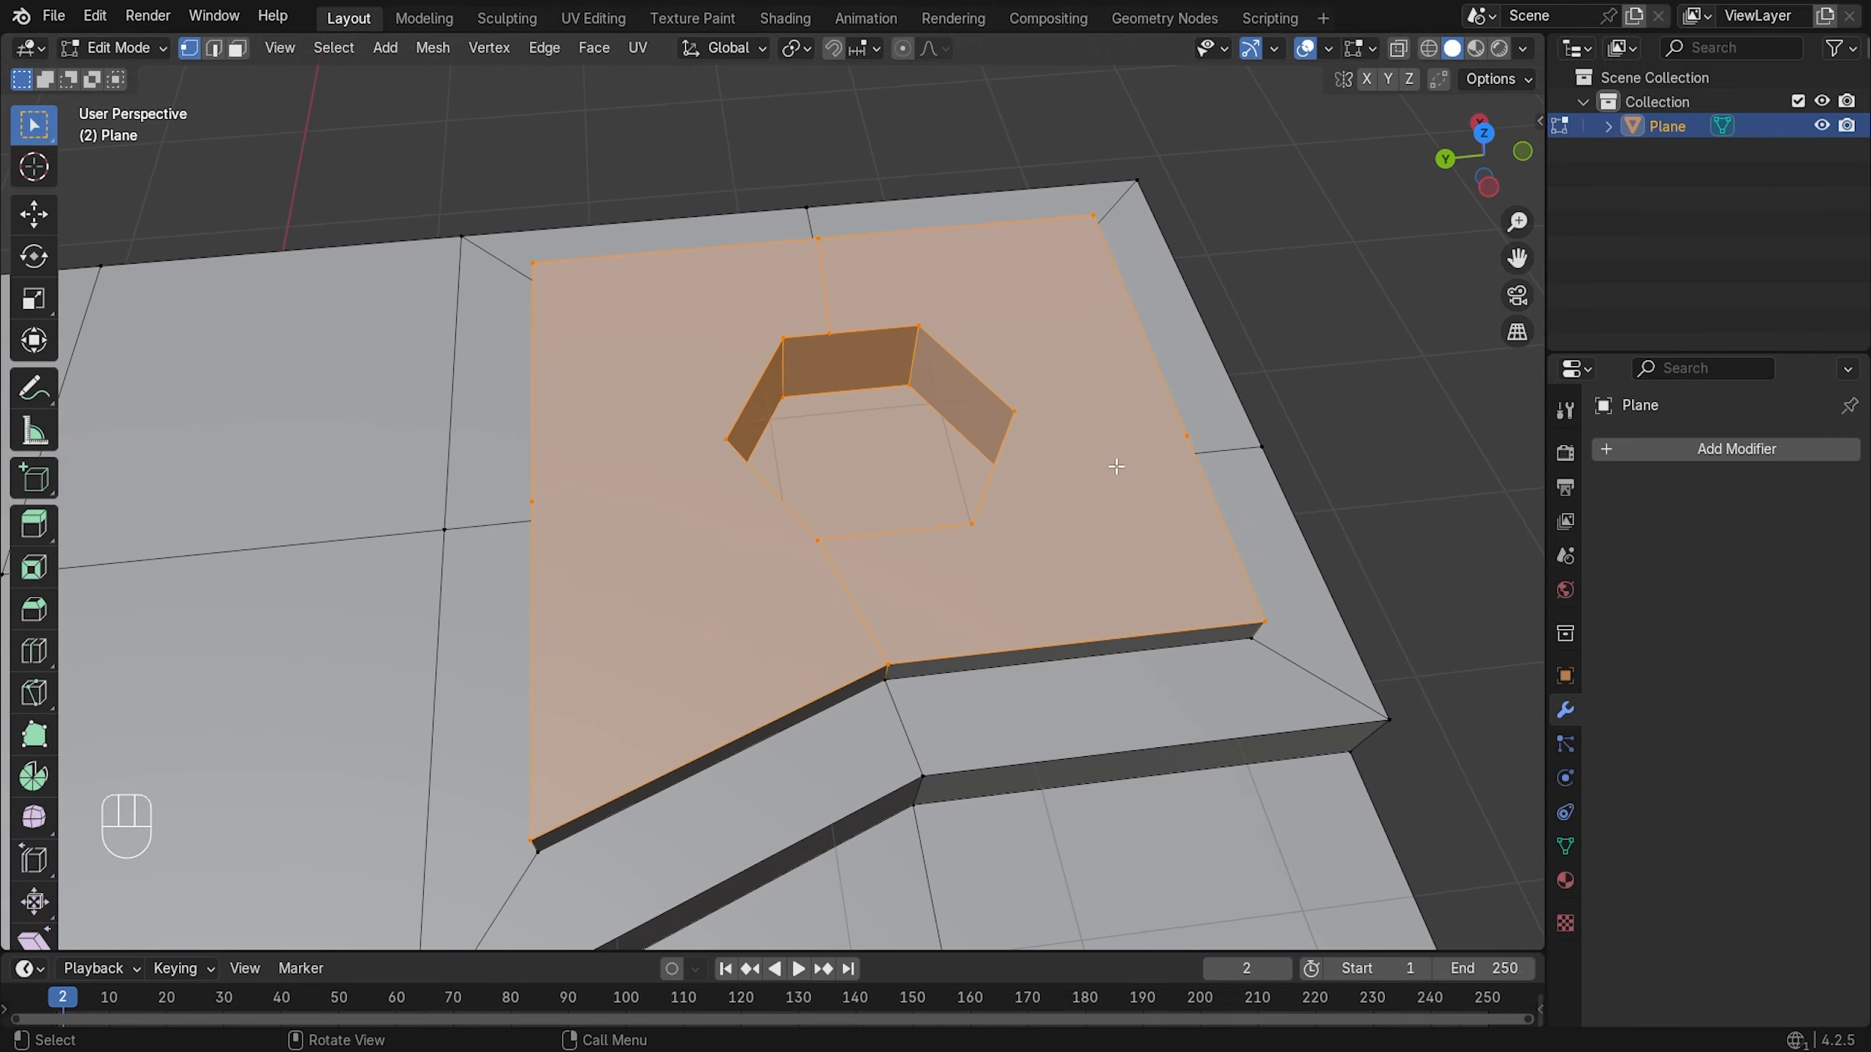
pyautogui.moveTo(1276, 489); pyautogui.dragTo(1211, 549, button='middle')
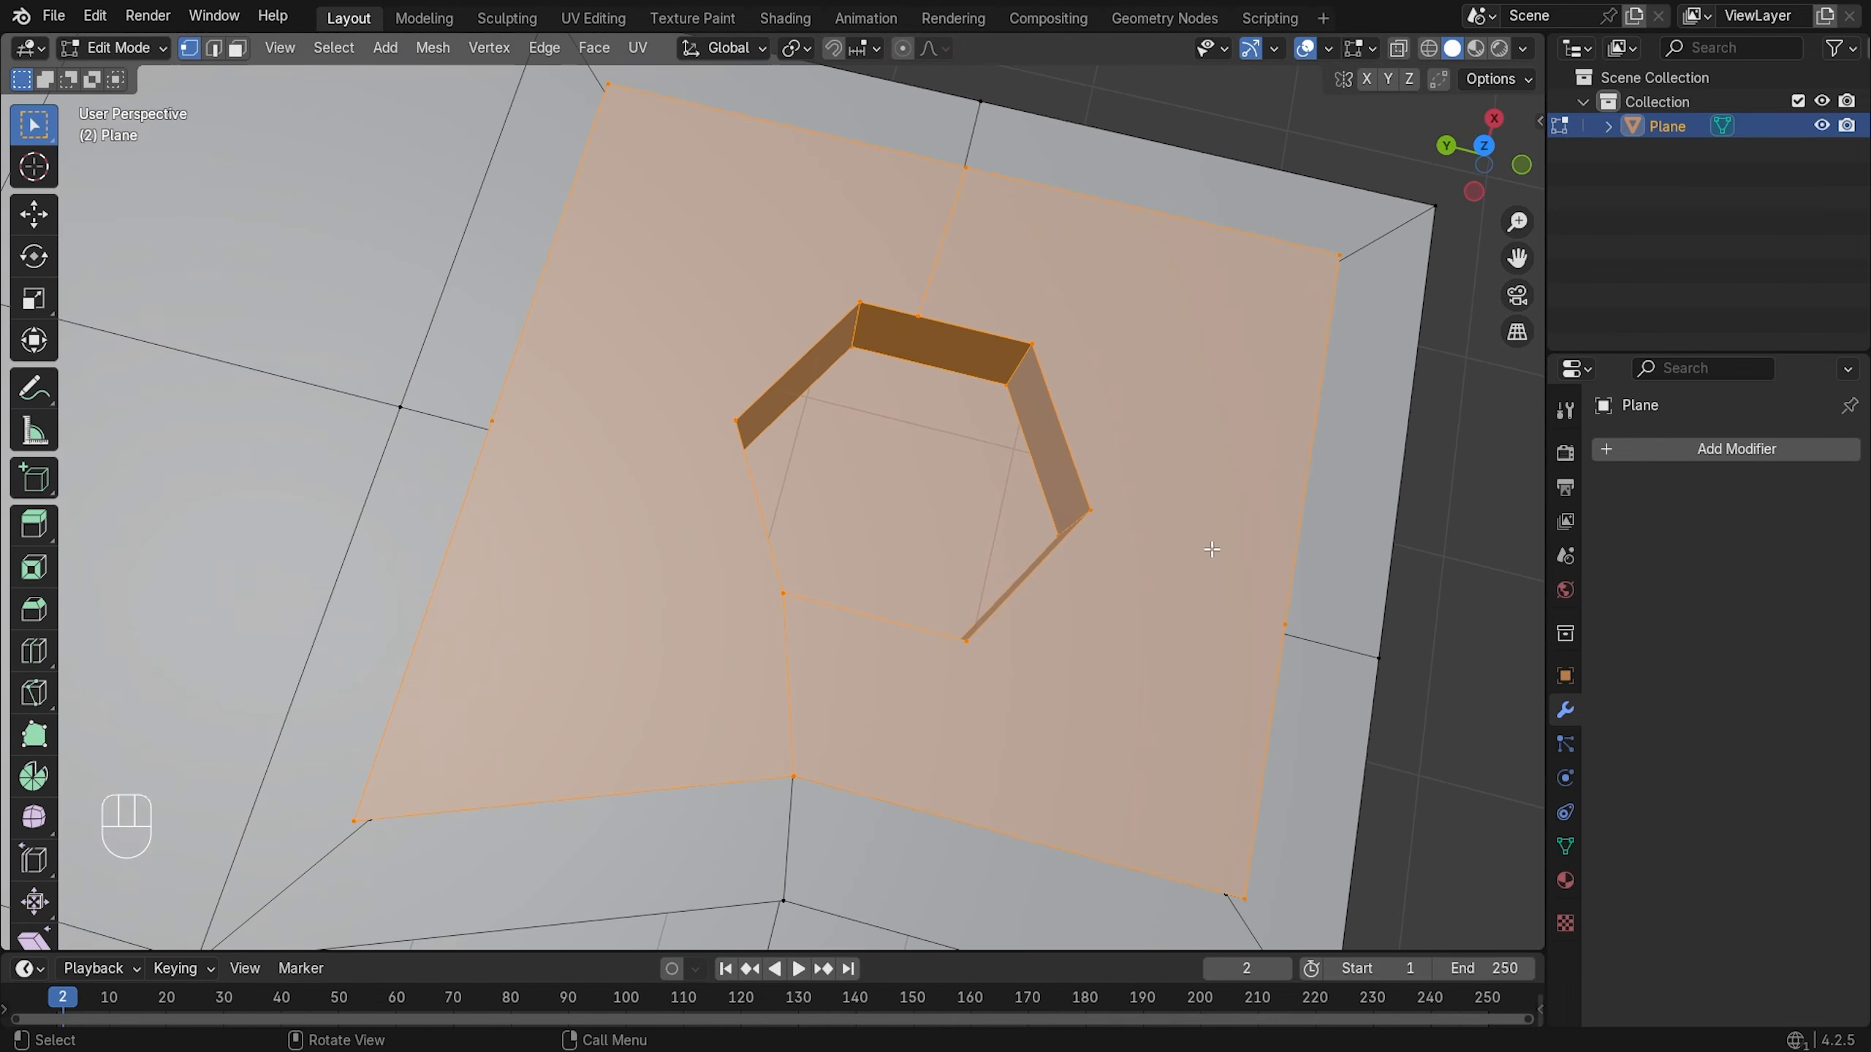
# - Edge-slide the short edge on the platform's right side
pyautogui.click(1326, 650)
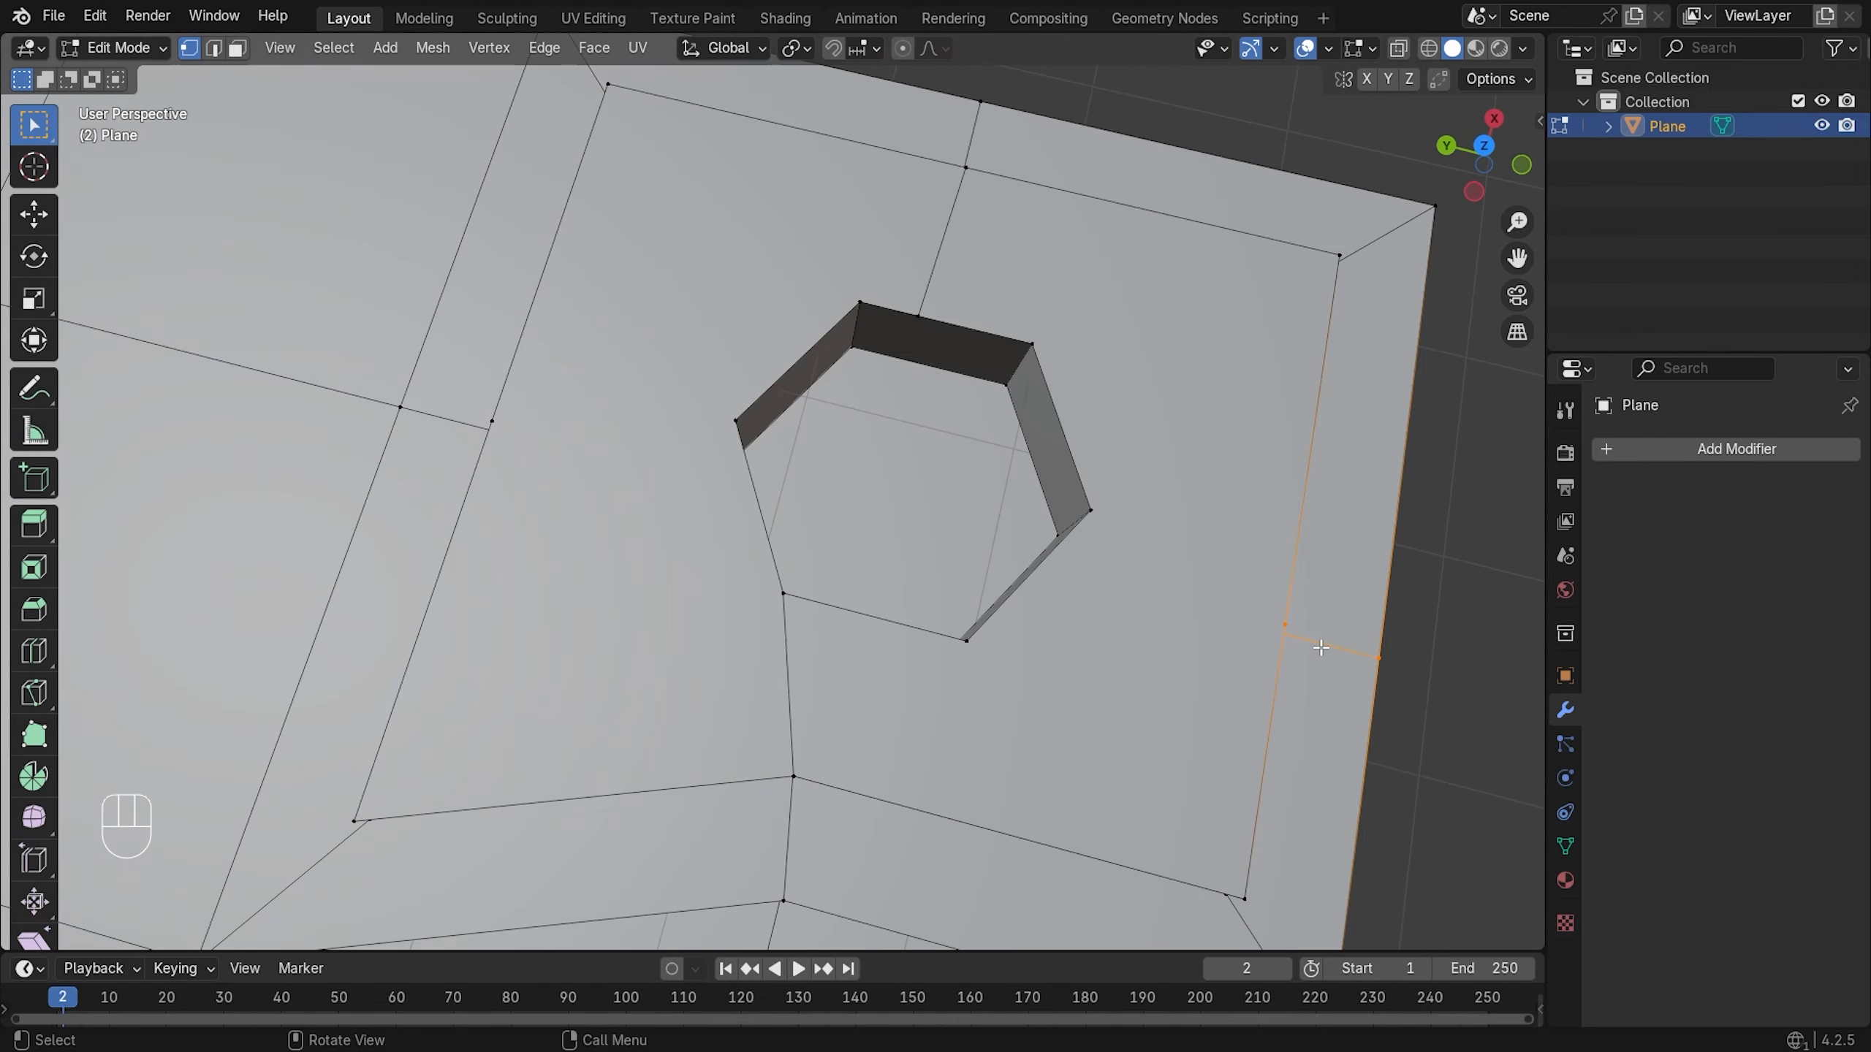
pyautogui.press('g')
pyautogui.press('g')
pyautogui.click(1330, 630)
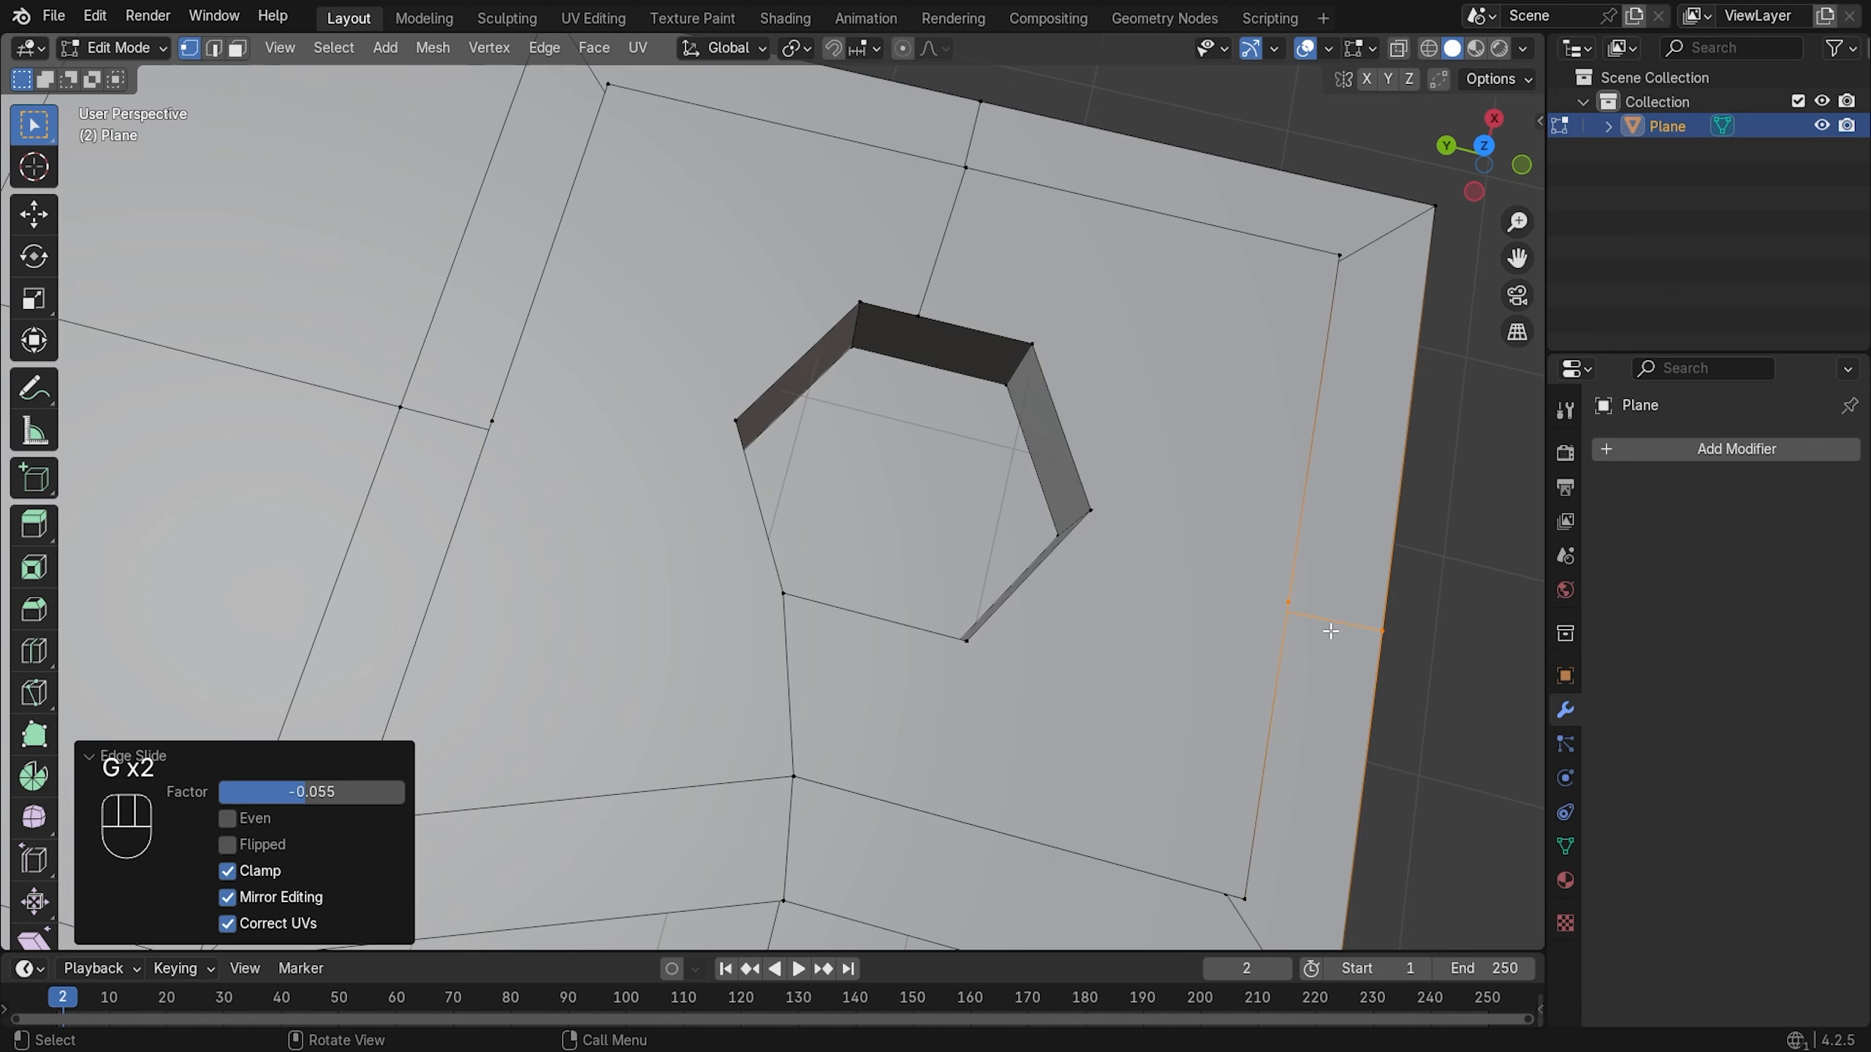
# - Select a hole corner and border vertices, then flatten them onto one horizontal line with S Y 0
pyautogui.click(1283, 594)
pyautogui.keyDown('shift'); pyautogui.click(1103, 509); pyautogui.keyUp('shift')
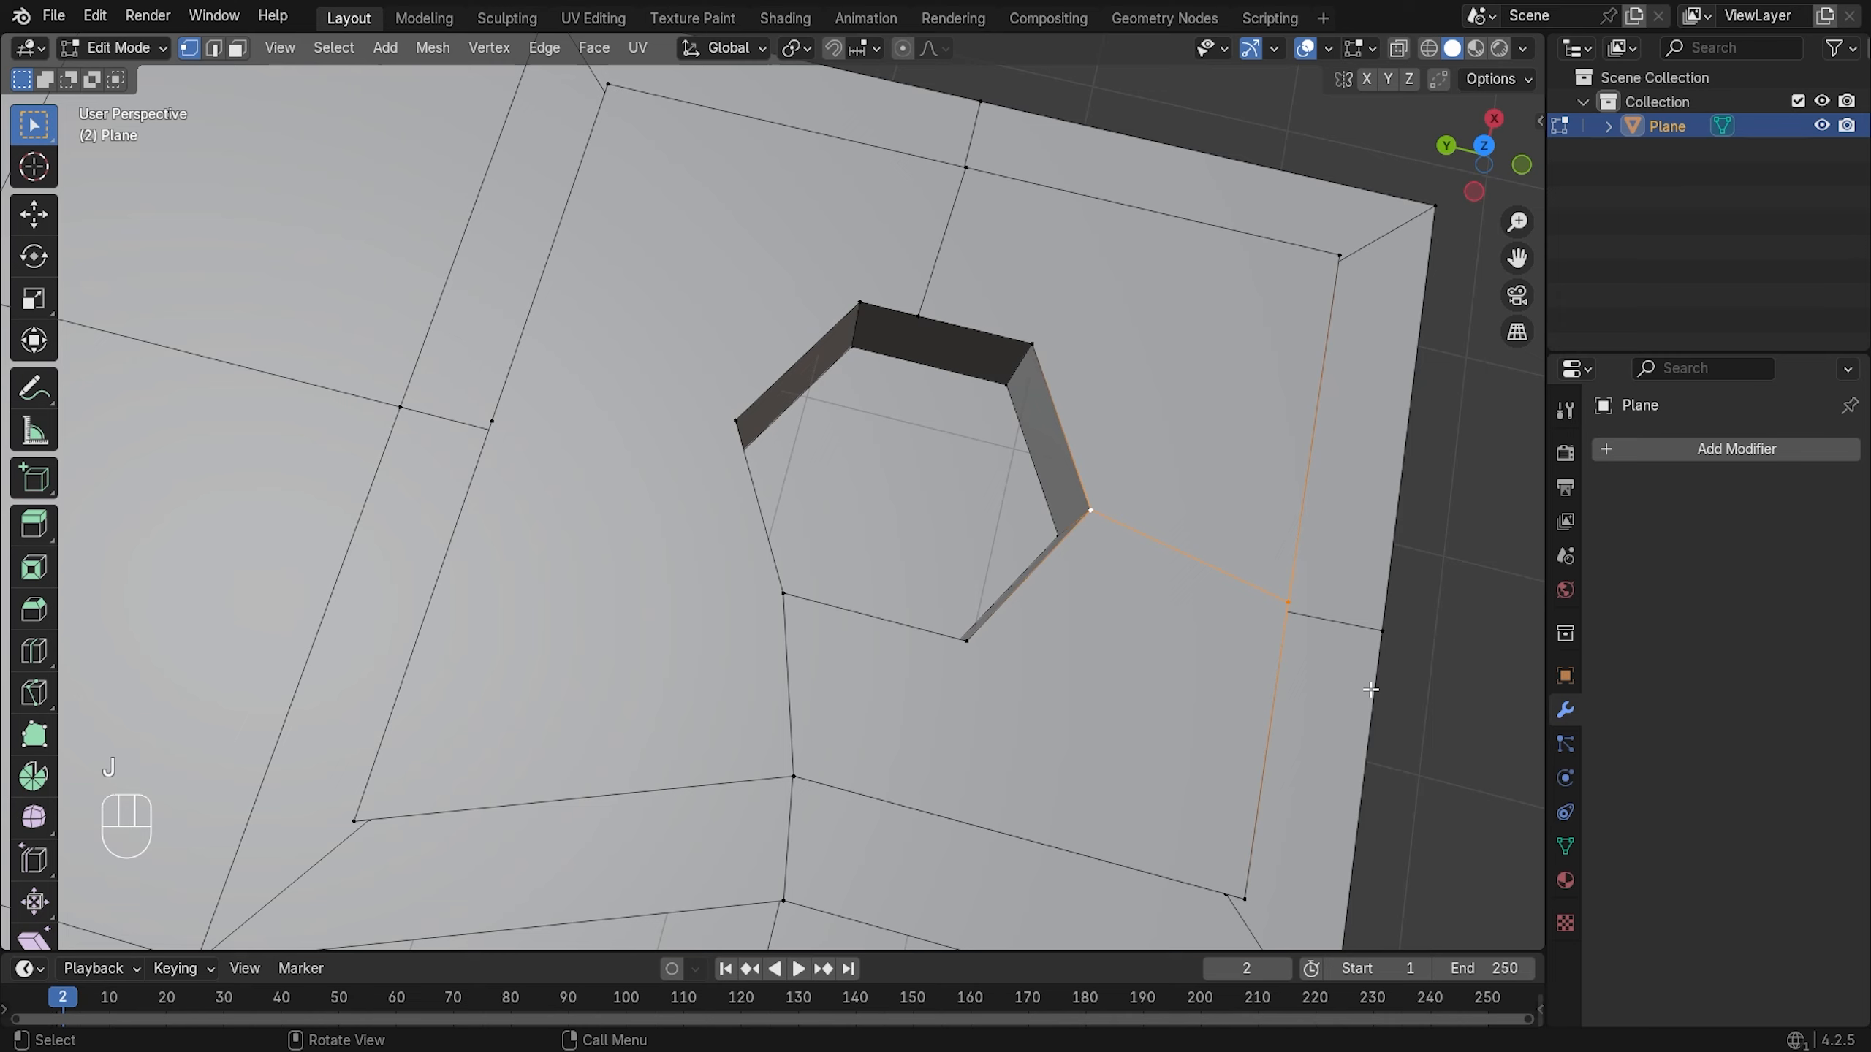
pyautogui.click(1381, 631)
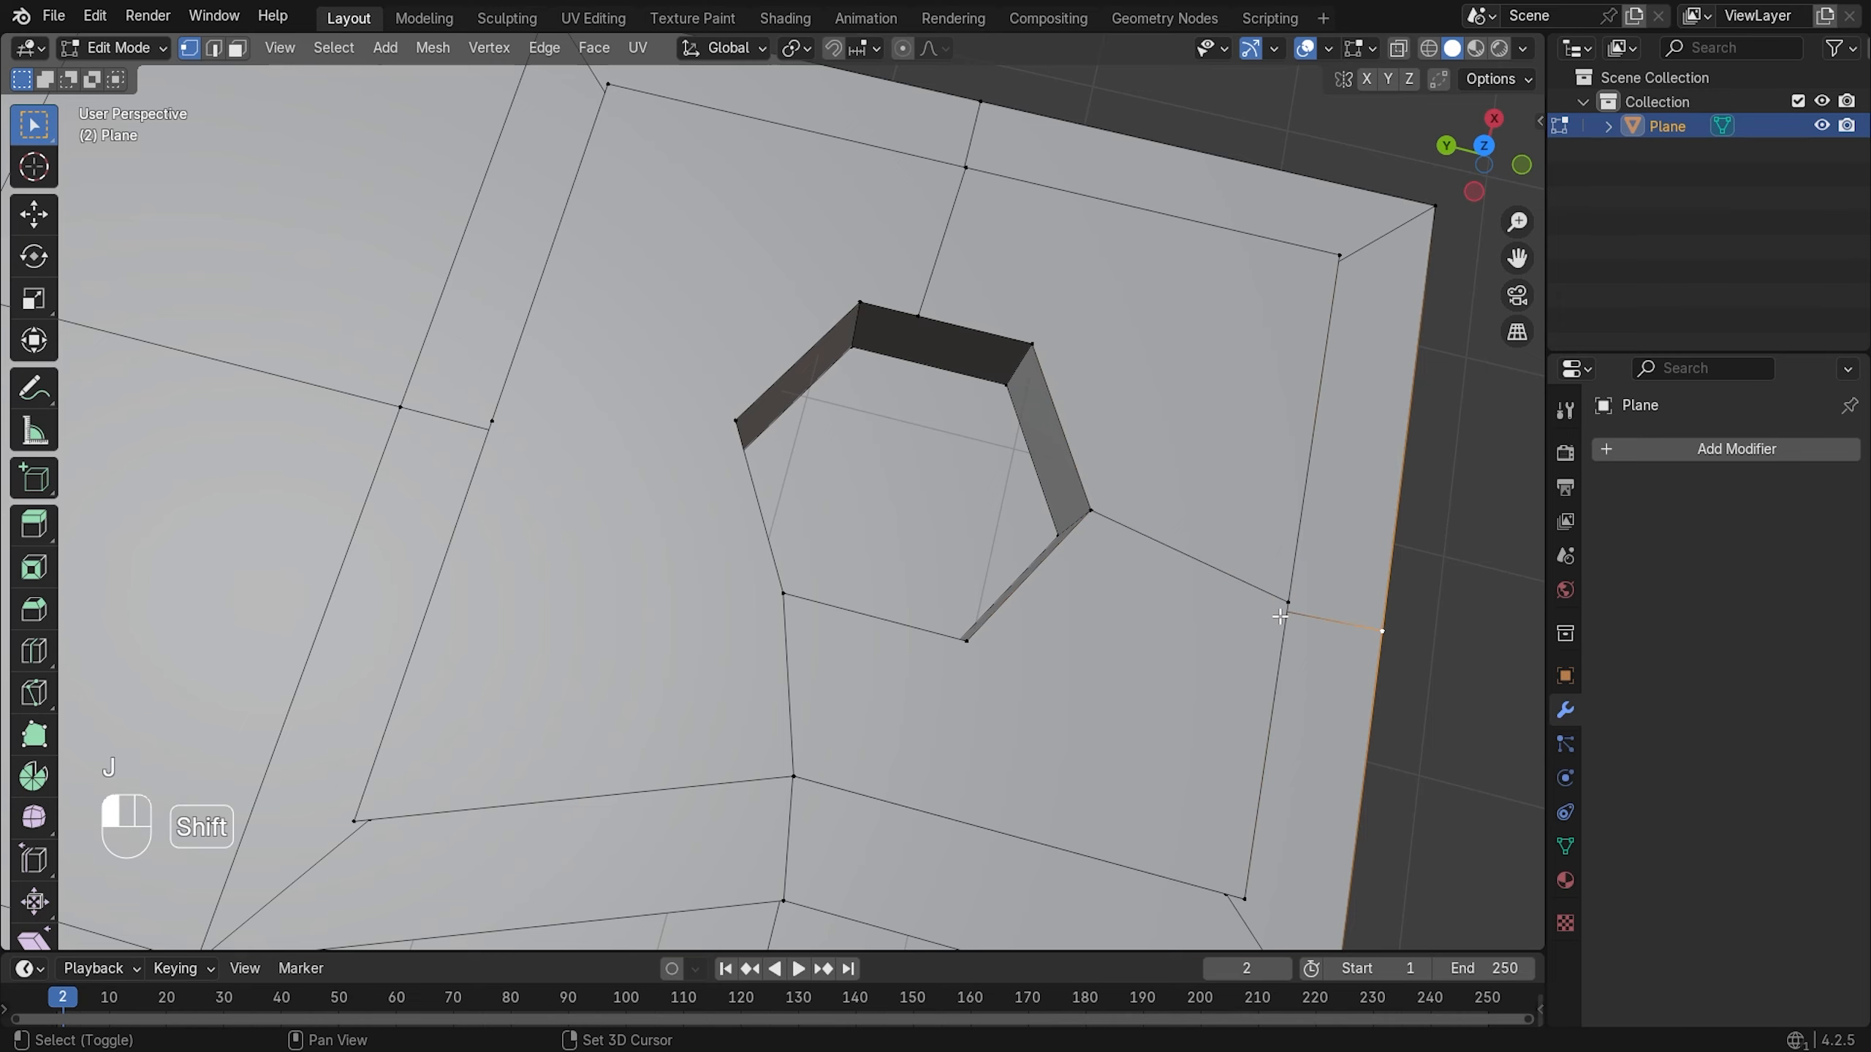
pyautogui.keyDown('shift'); pyautogui.click(1287, 609); pyautogui.keyUp('shift')
pyautogui.moveTo(1294, 614); pyautogui.dragTo(1247, 555, button='middle')
pyautogui.moveTo(1050, 611); pyautogui.dragTo(1067, 599, button='middle')
pyautogui.press('KP_7')
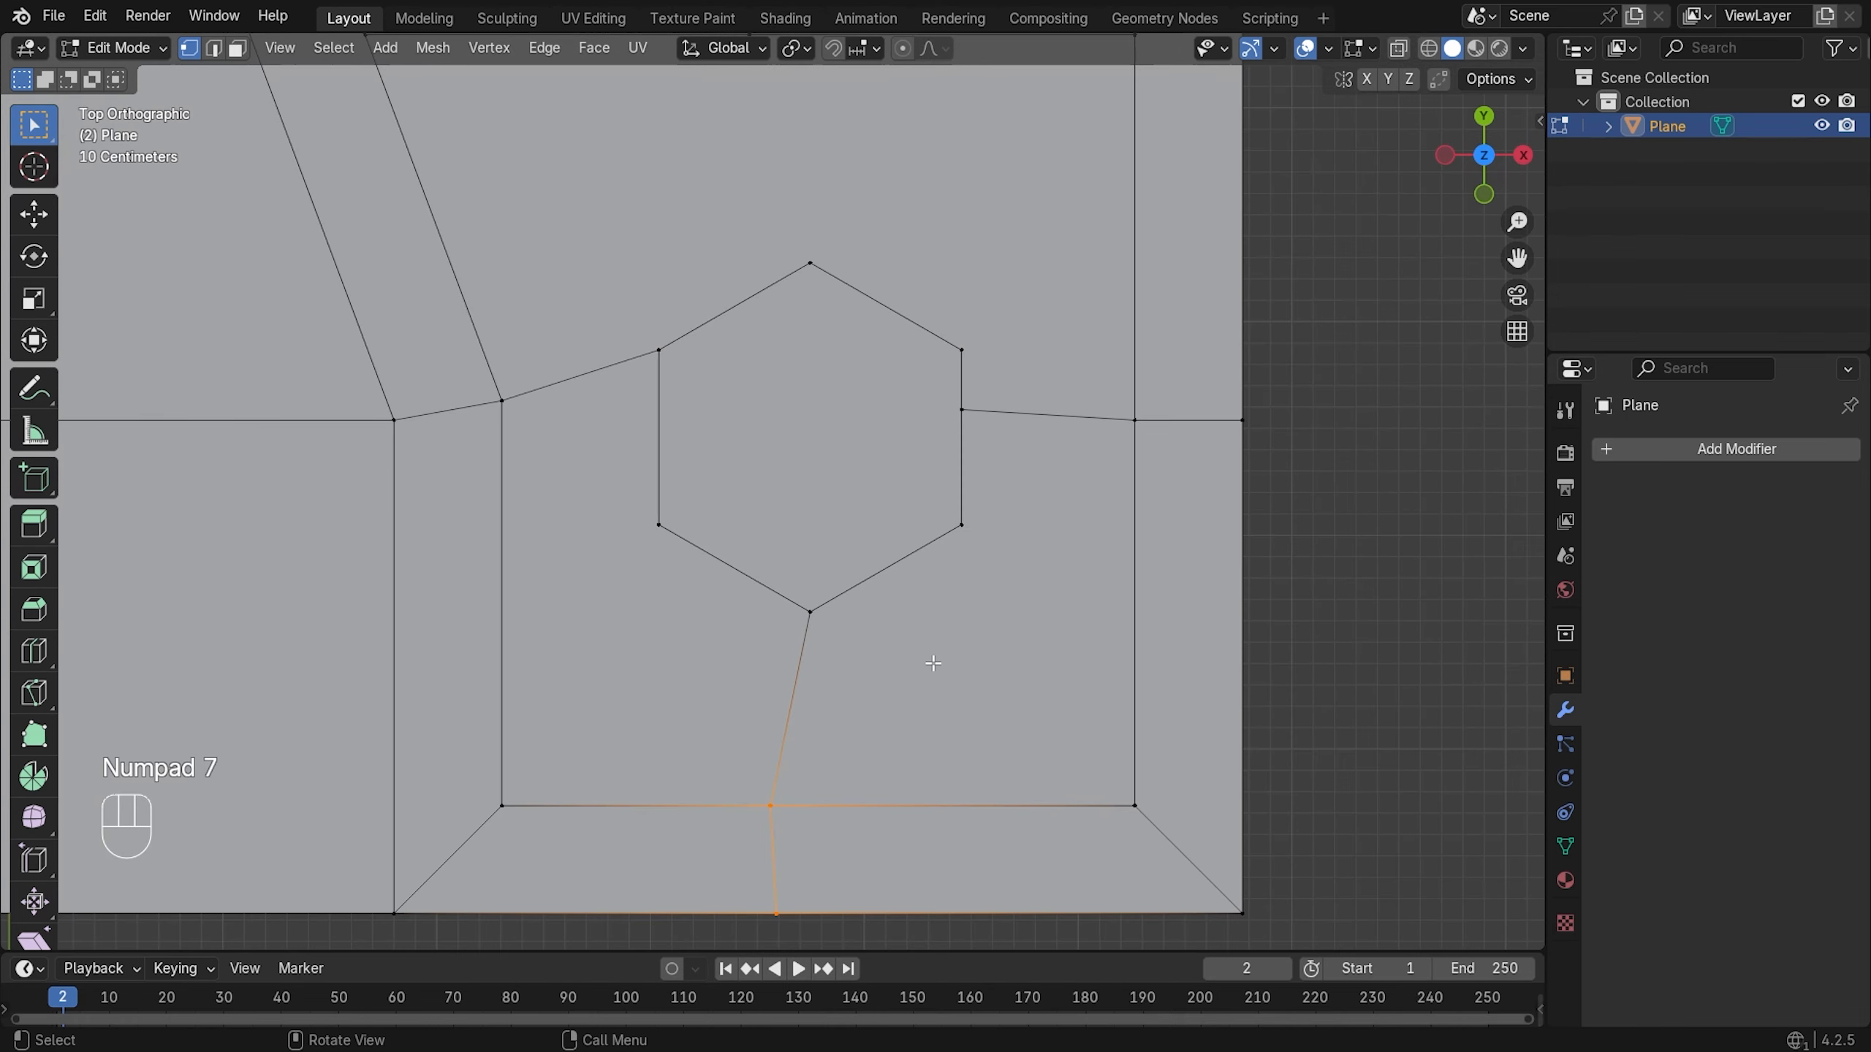
pyautogui.press('g')
pyautogui.press('x')
pyautogui.press('KP_0')
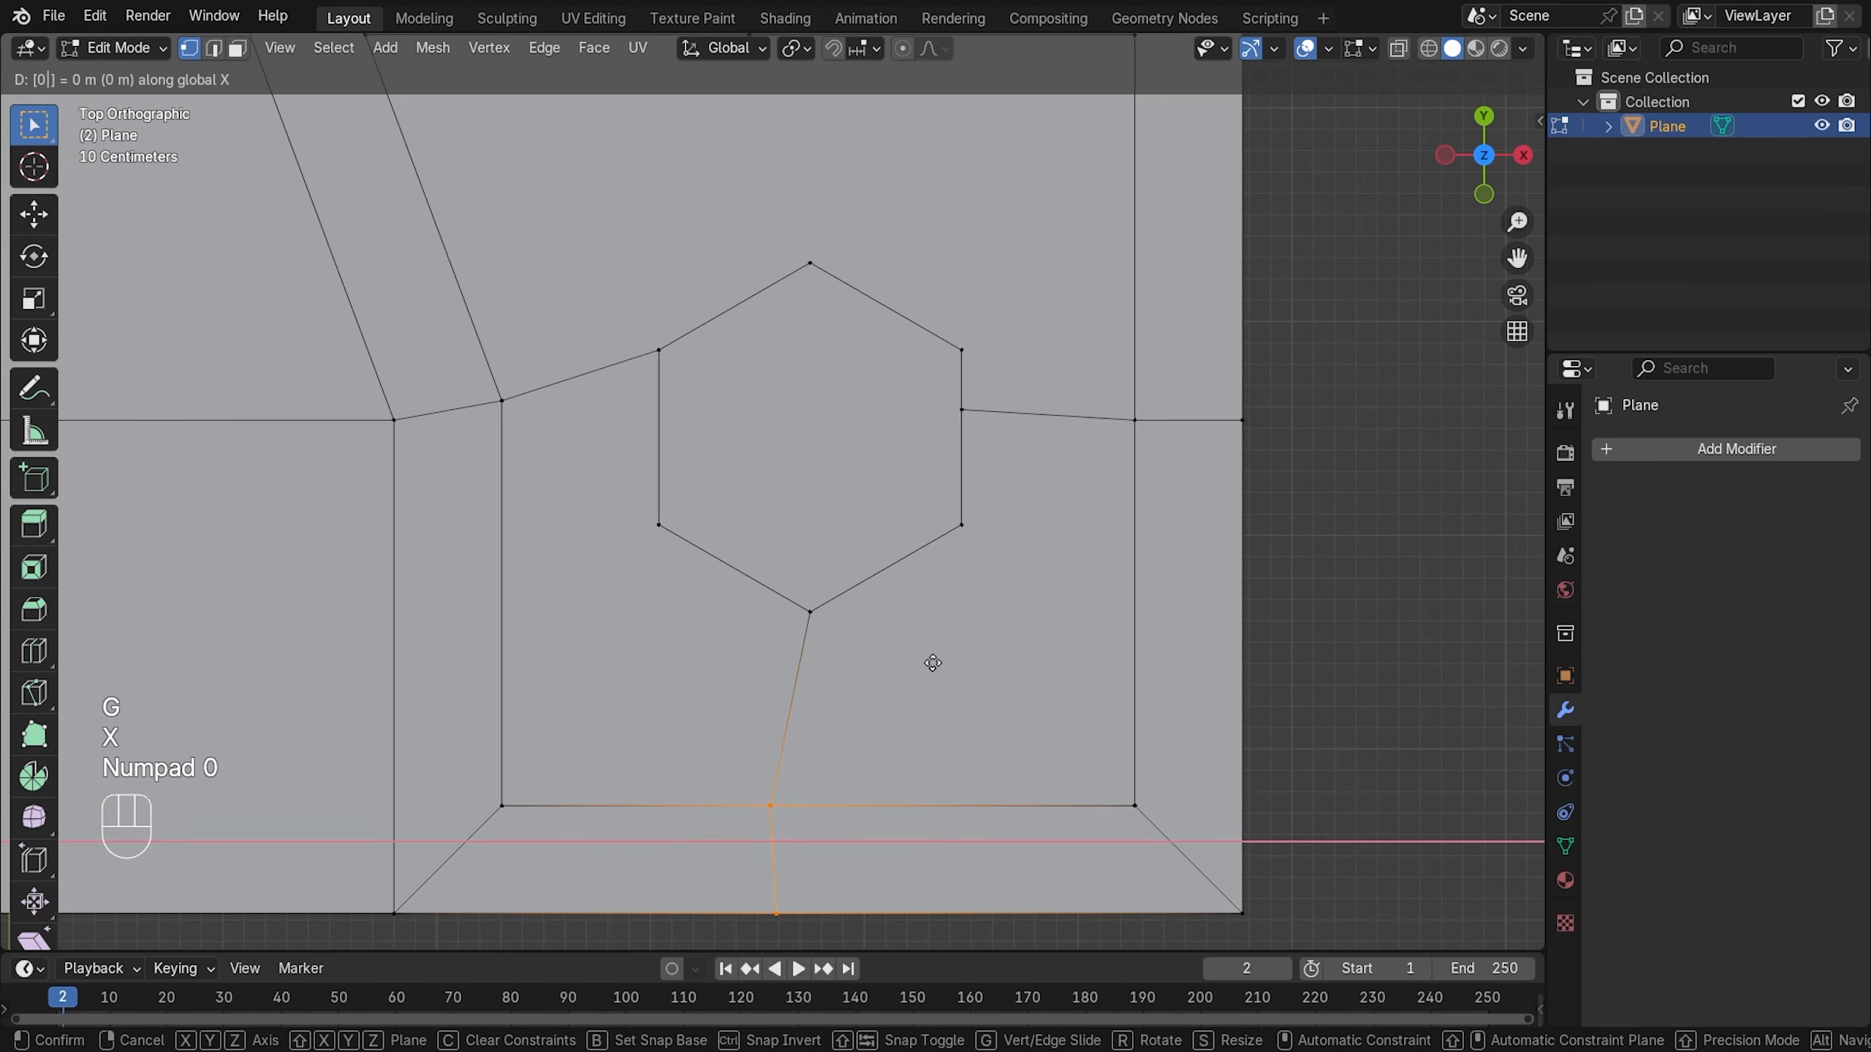
pyautogui.press('s')
pyautogui.press('s')
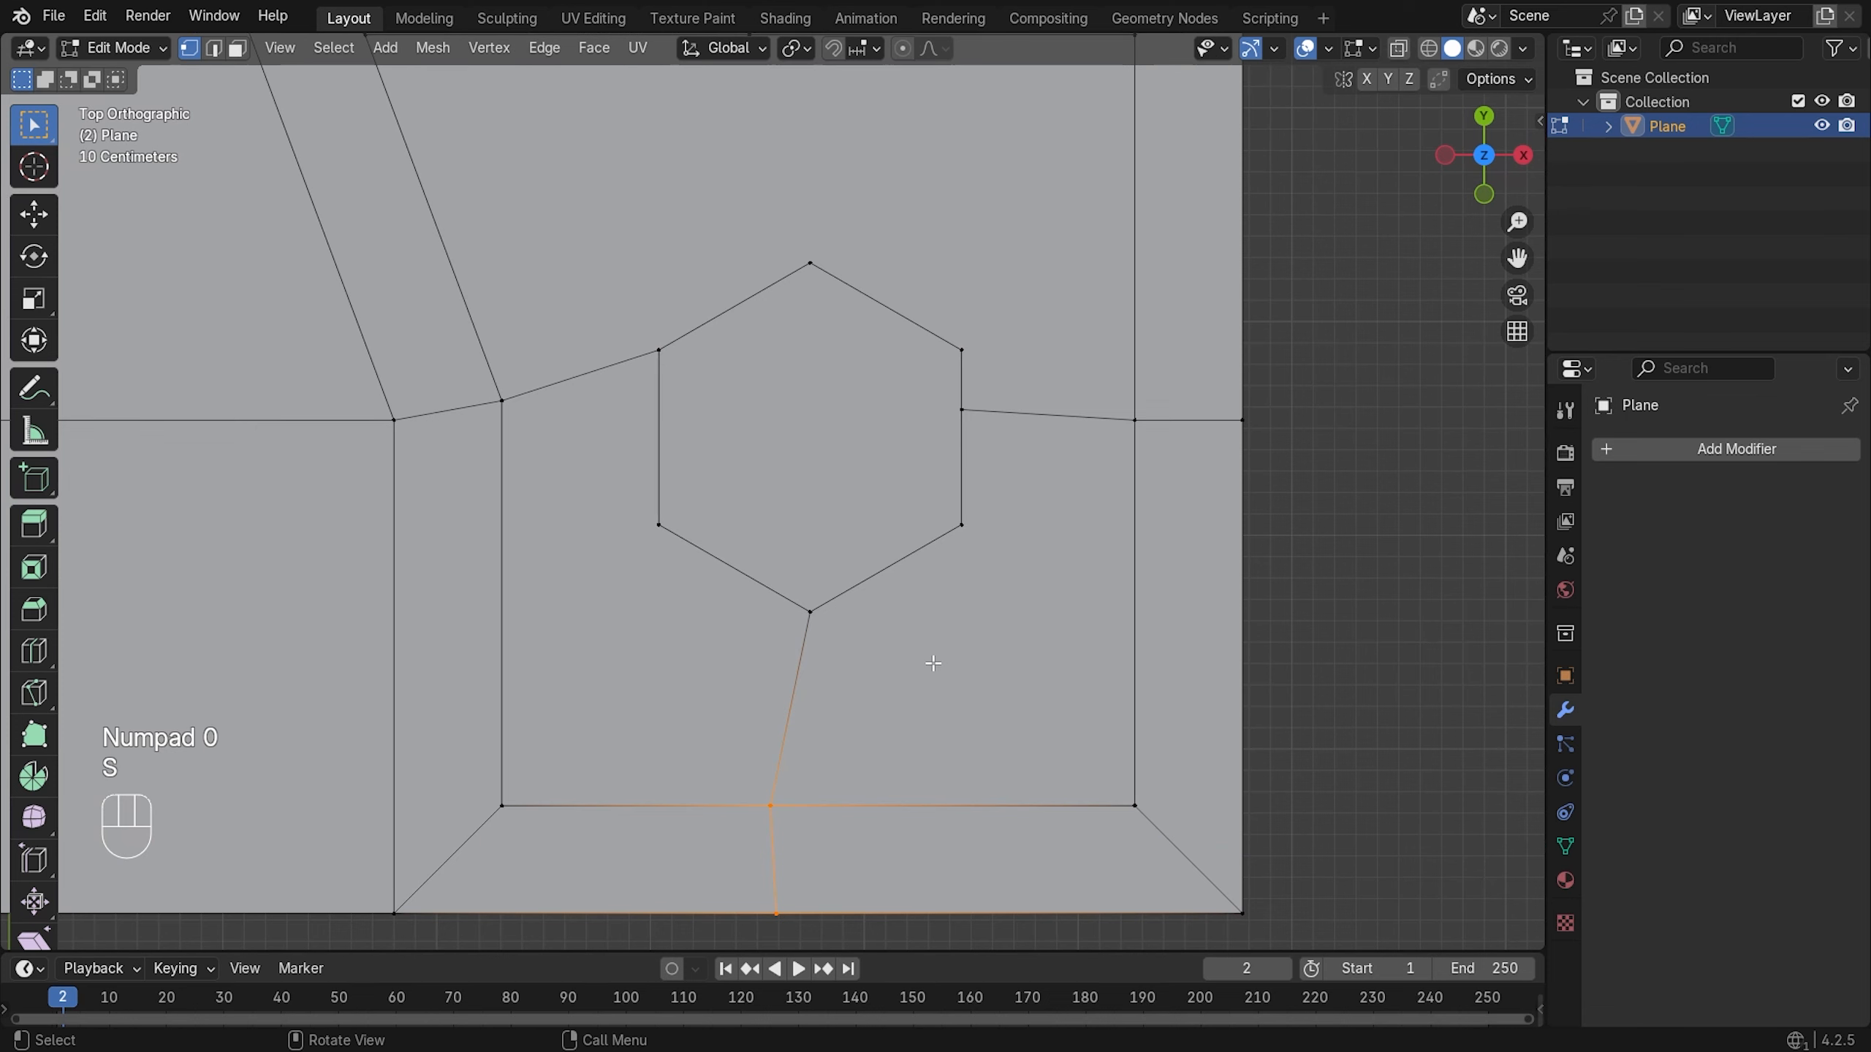
pyautogui.press('y')
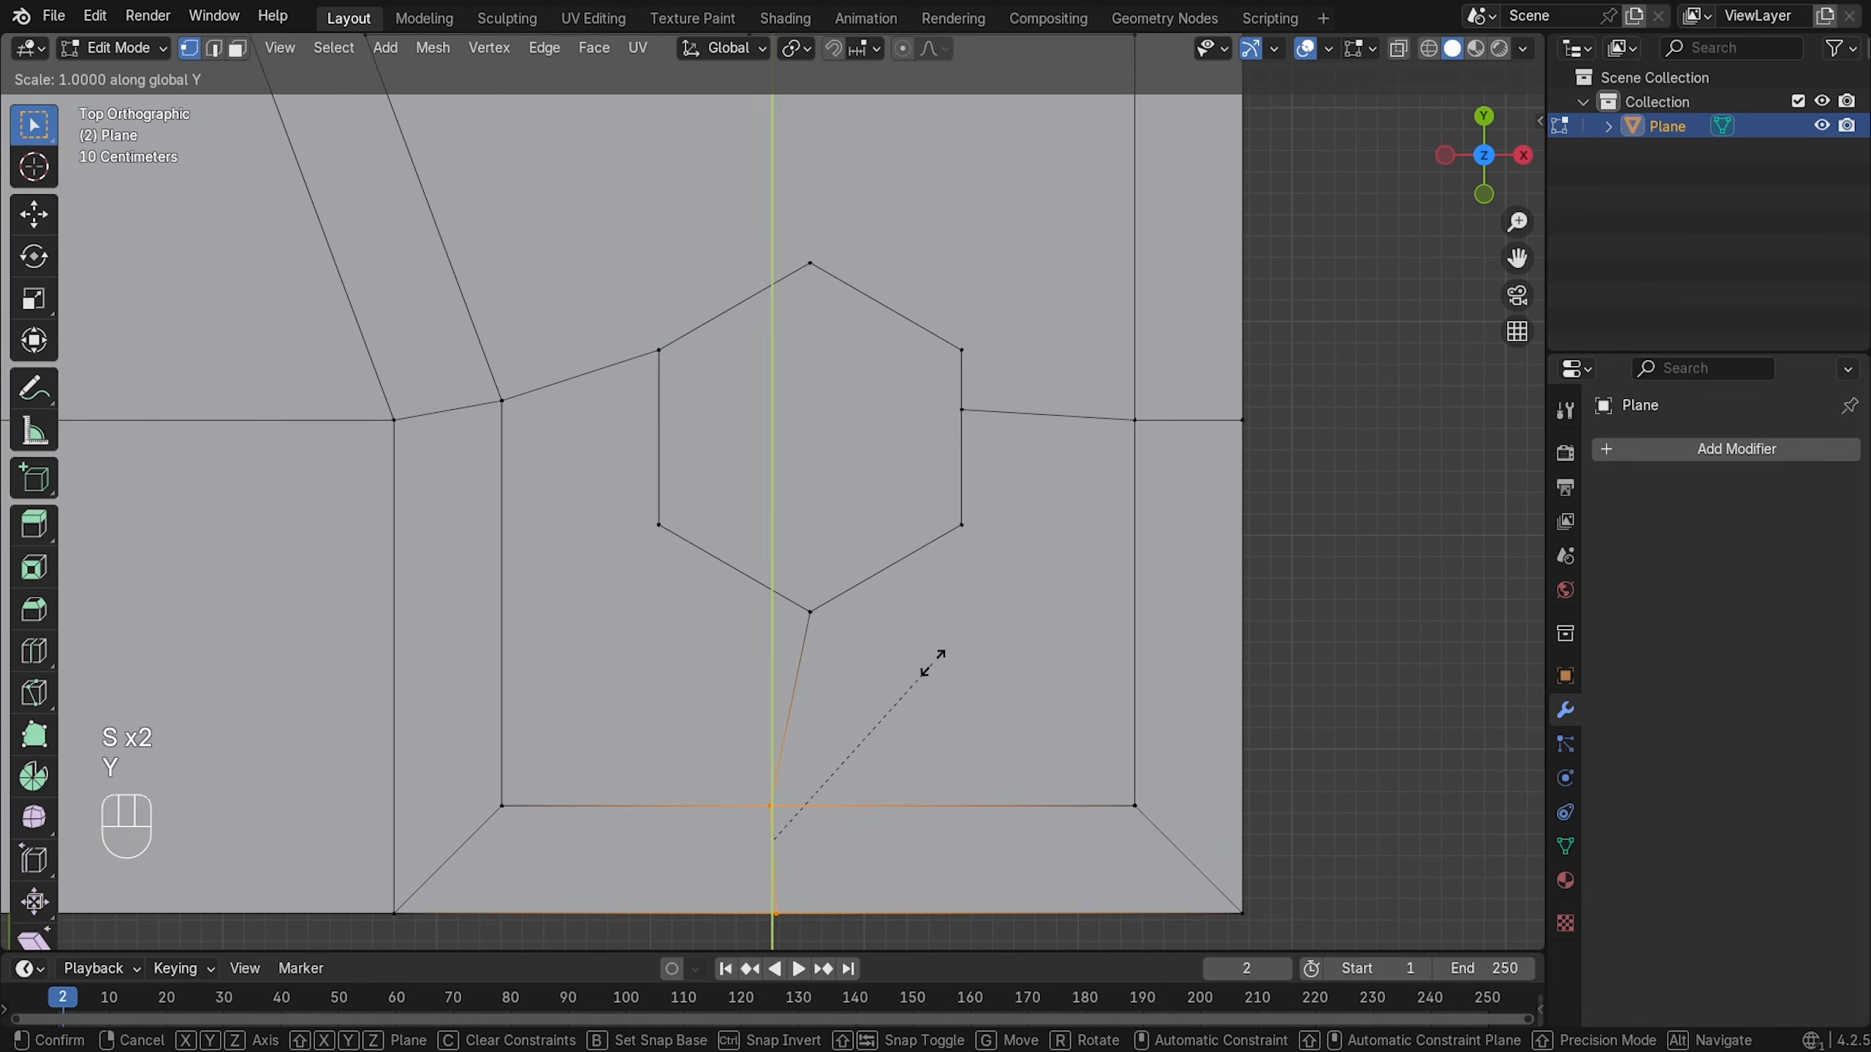
pyautogui.press('KP_0')
# - Line the vertices up vertically with S X 0 and move them 0.21421 m along X
pyautogui.press('s')
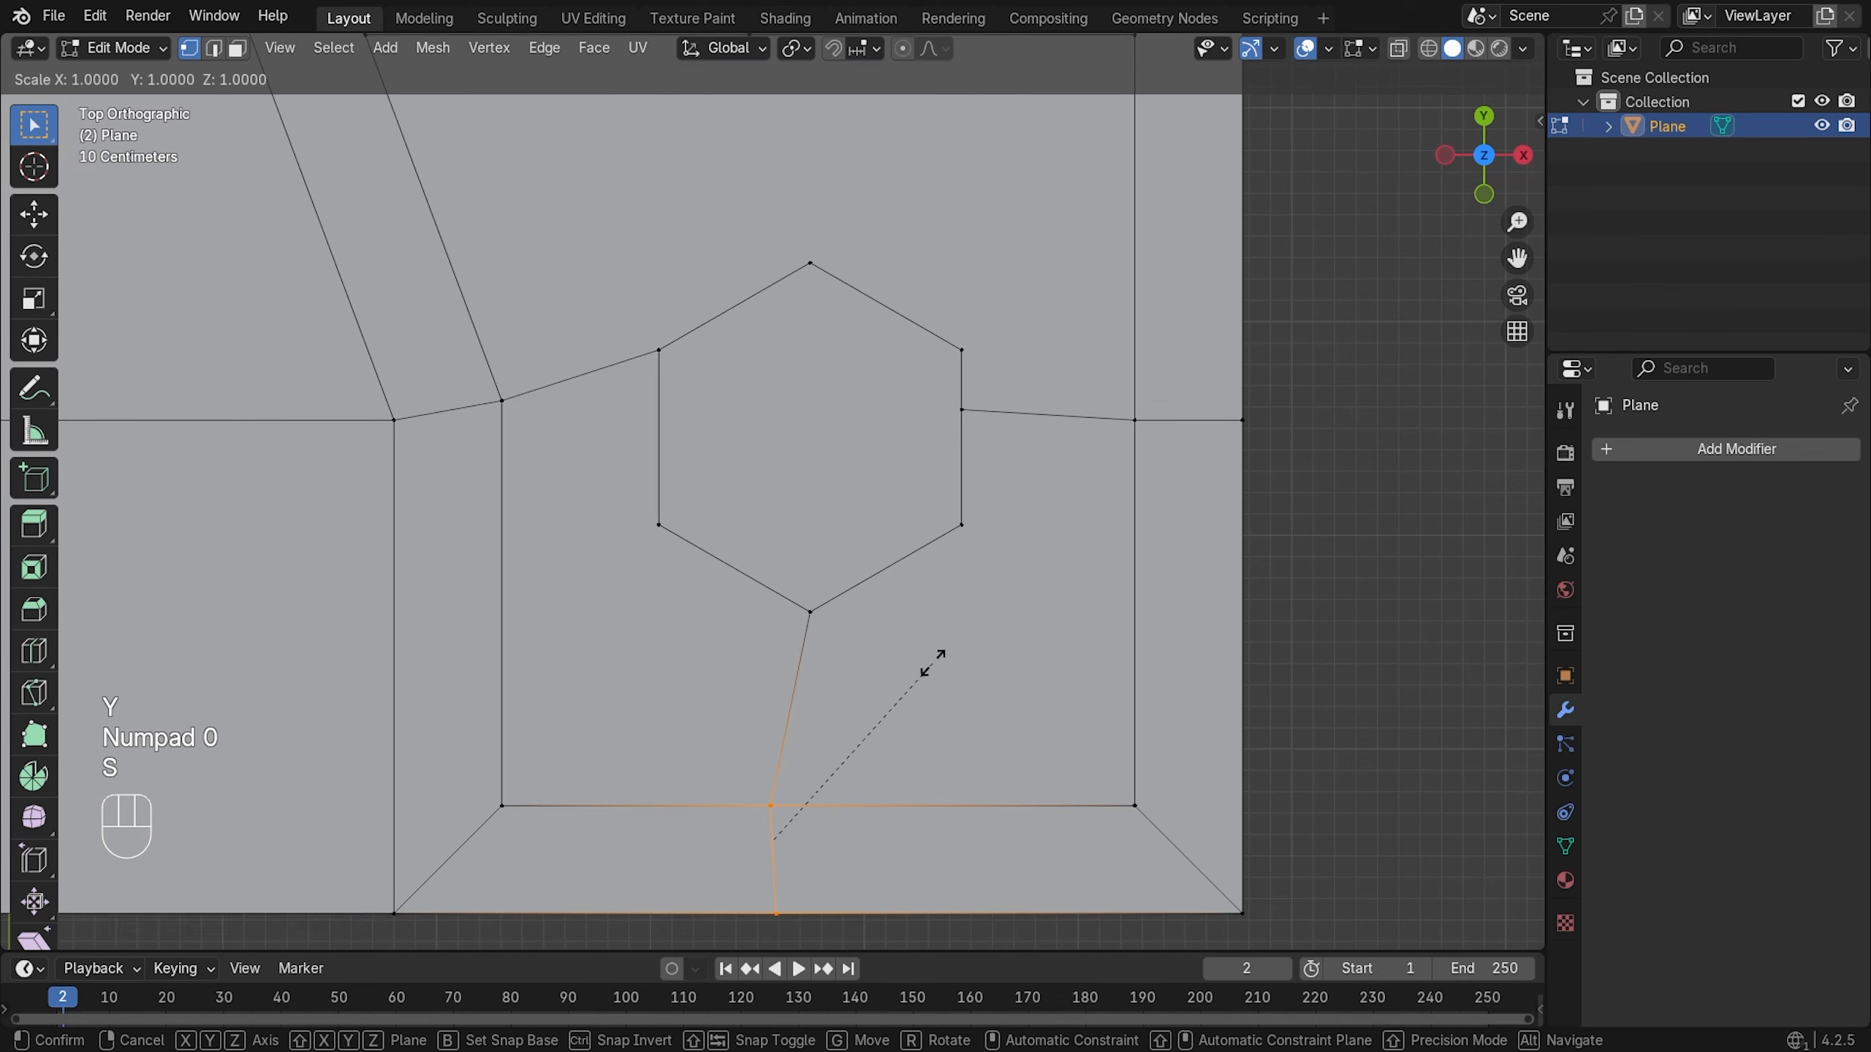
pyautogui.press('x')
pyautogui.press('KP_0')
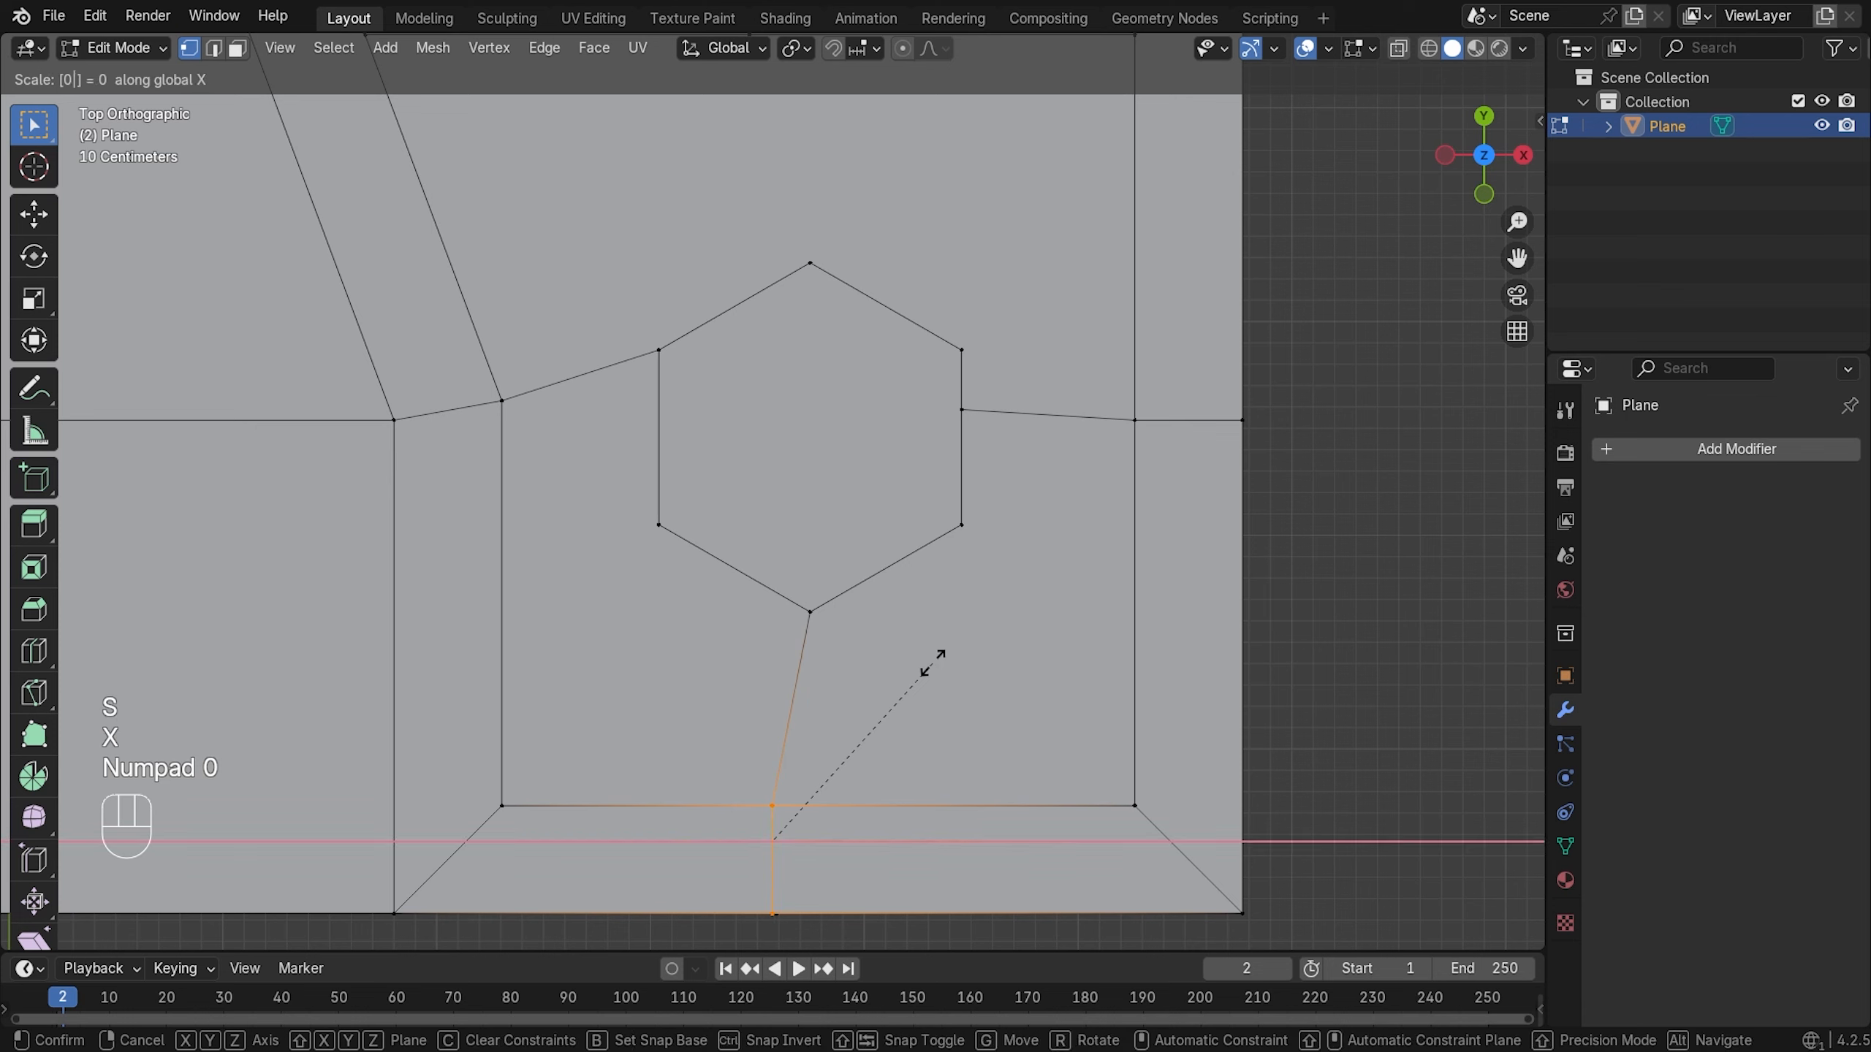
pyautogui.press('g')
pyautogui.press('x')
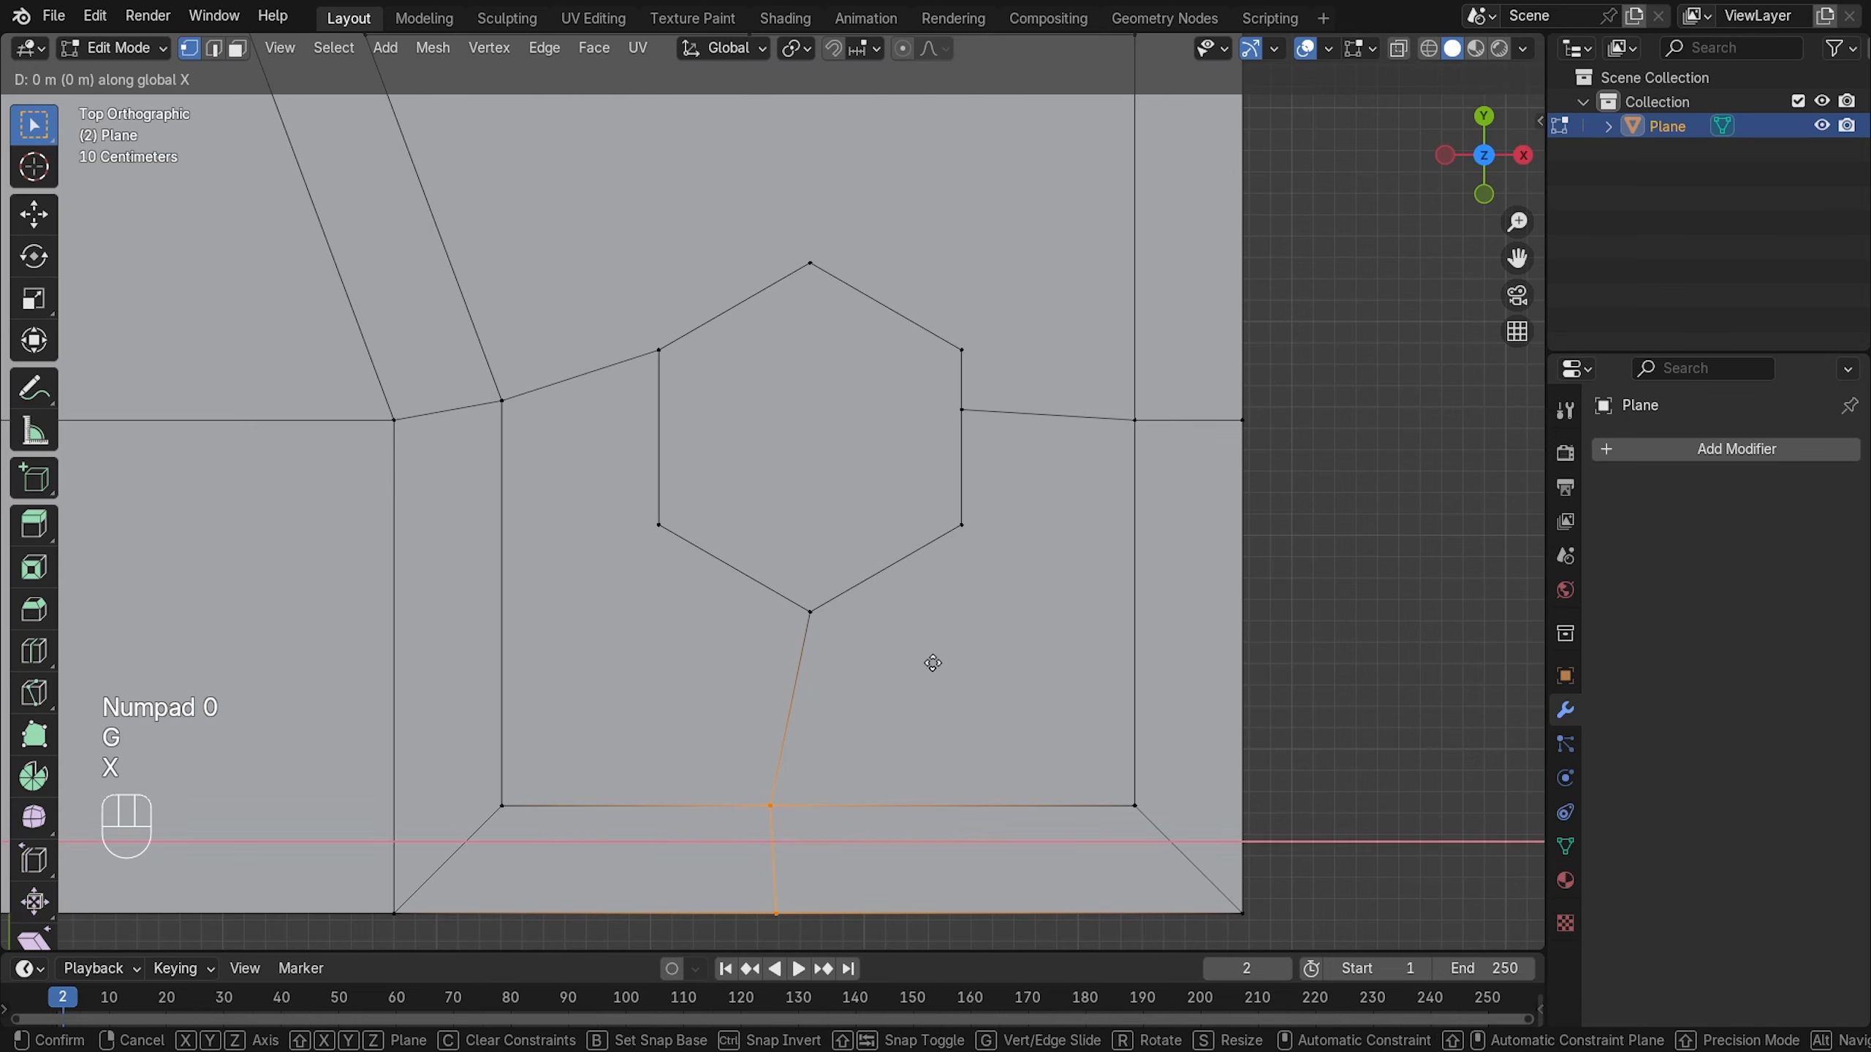
pyautogui.click(978, 668)
# - Join the platform's top-edge vertex to the hole's top corner with a new edge
pyautogui.keyDown('shift'); pyautogui.moveTo(910, 493); pyautogui.dragTo(1030, 624, button='middle'); pyautogui.keyUp('shift')
pyautogui.scroll(-2, 1030, 624)
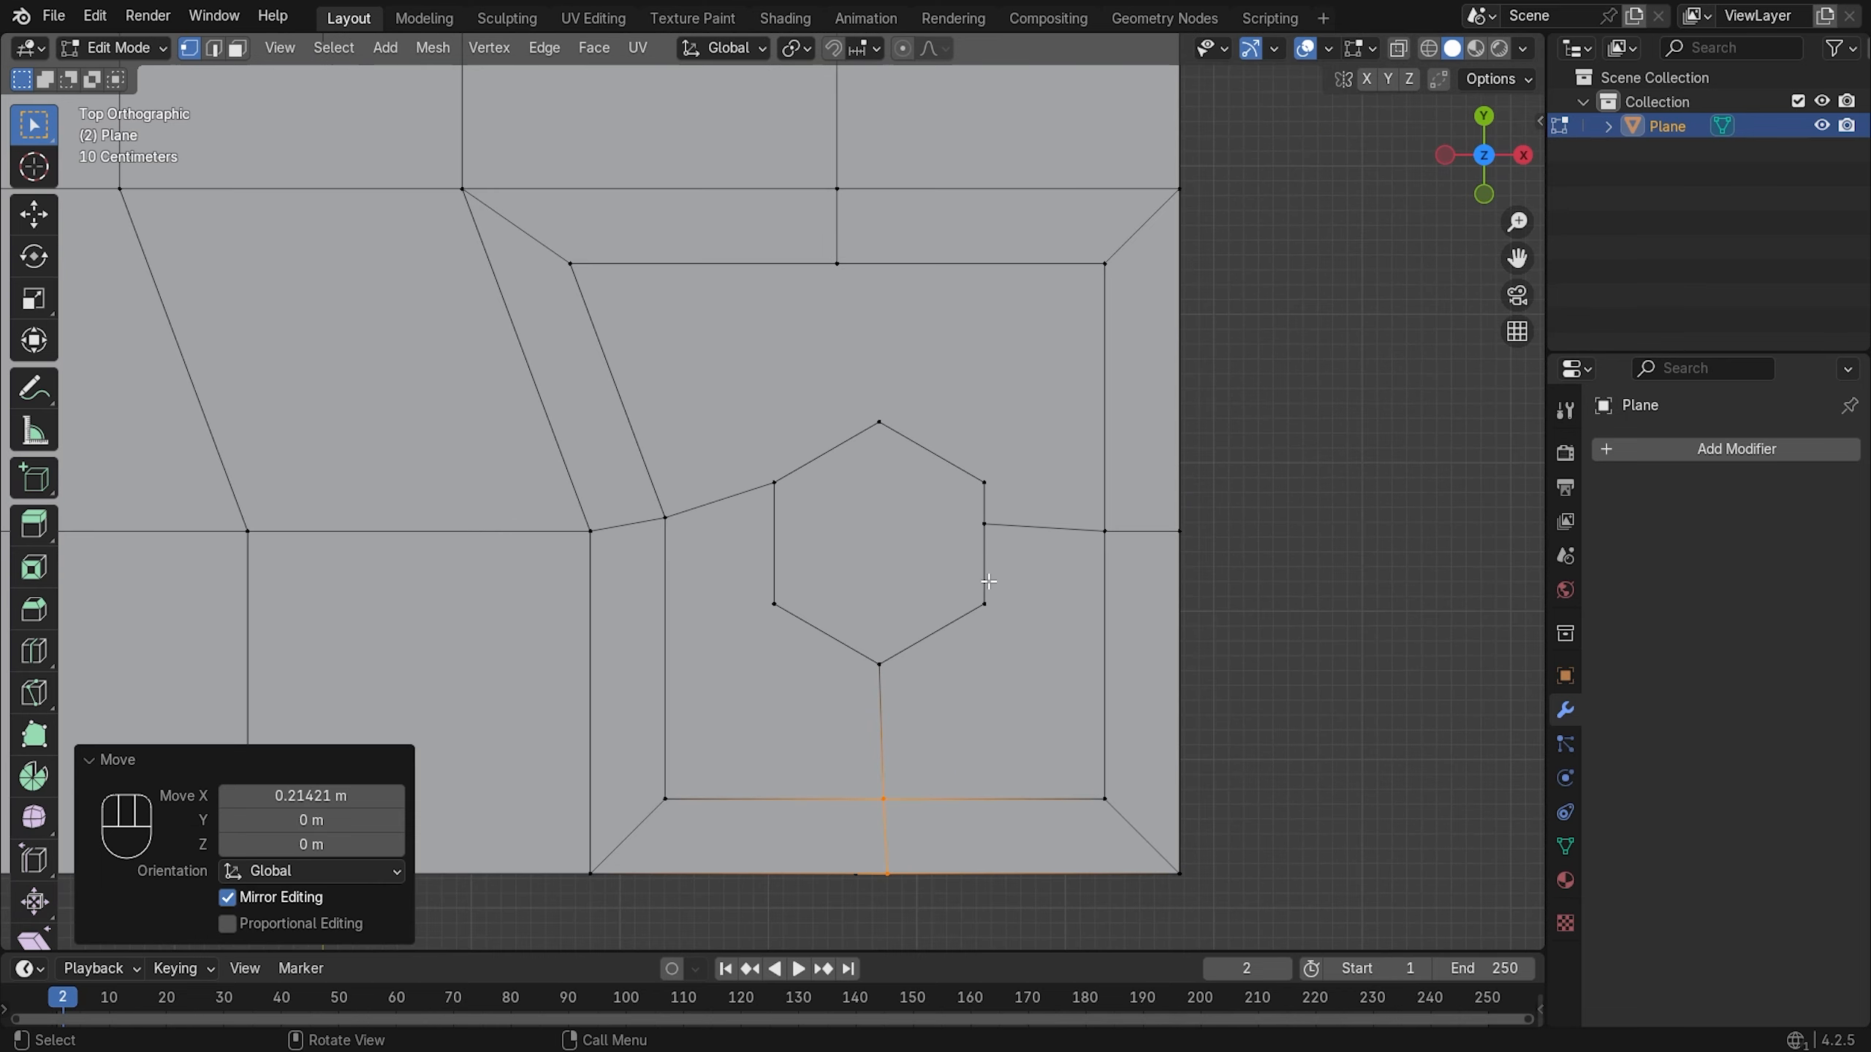
pyautogui.scroll(1, 885, 337)
pyautogui.keyDown('alt'); pyautogui.click(848, 233); pyautogui.keyUp('alt')
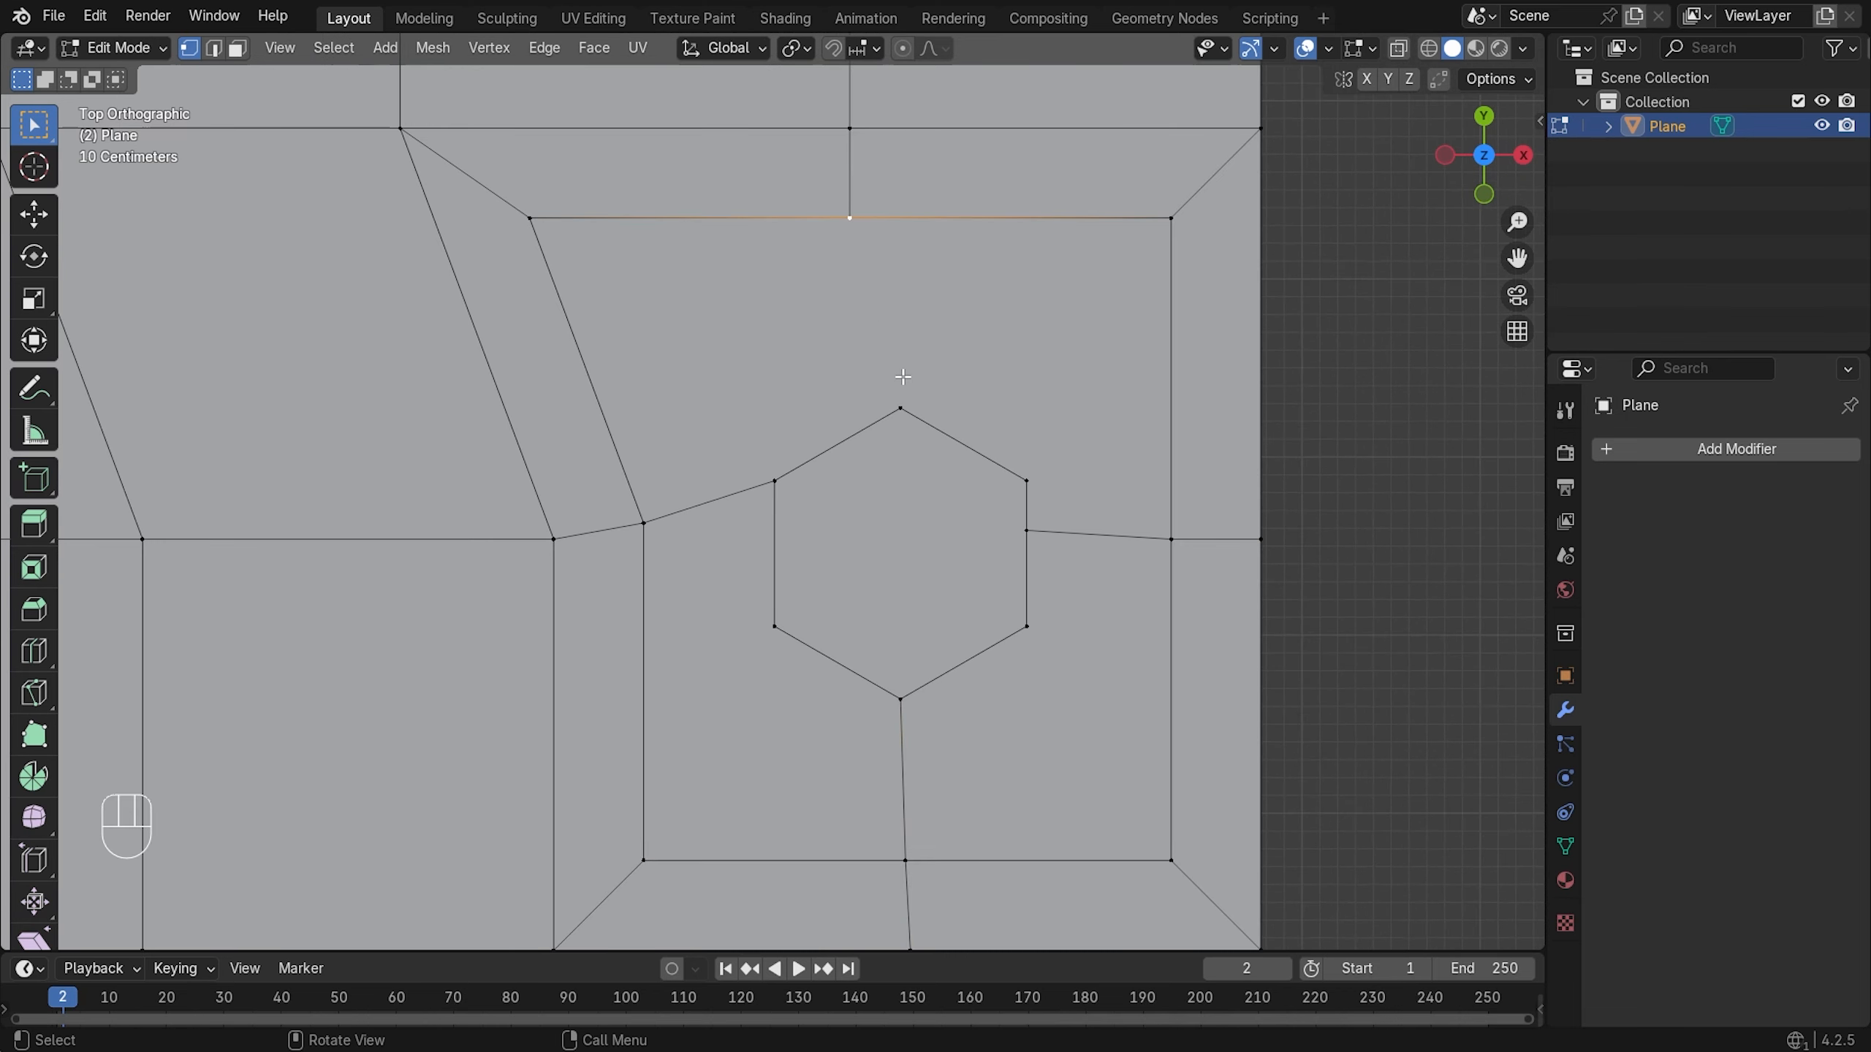
pyautogui.keyDown('shift'); pyautogui.click(900, 407); pyautogui.keyUp('shift')
pyautogui.press('j')
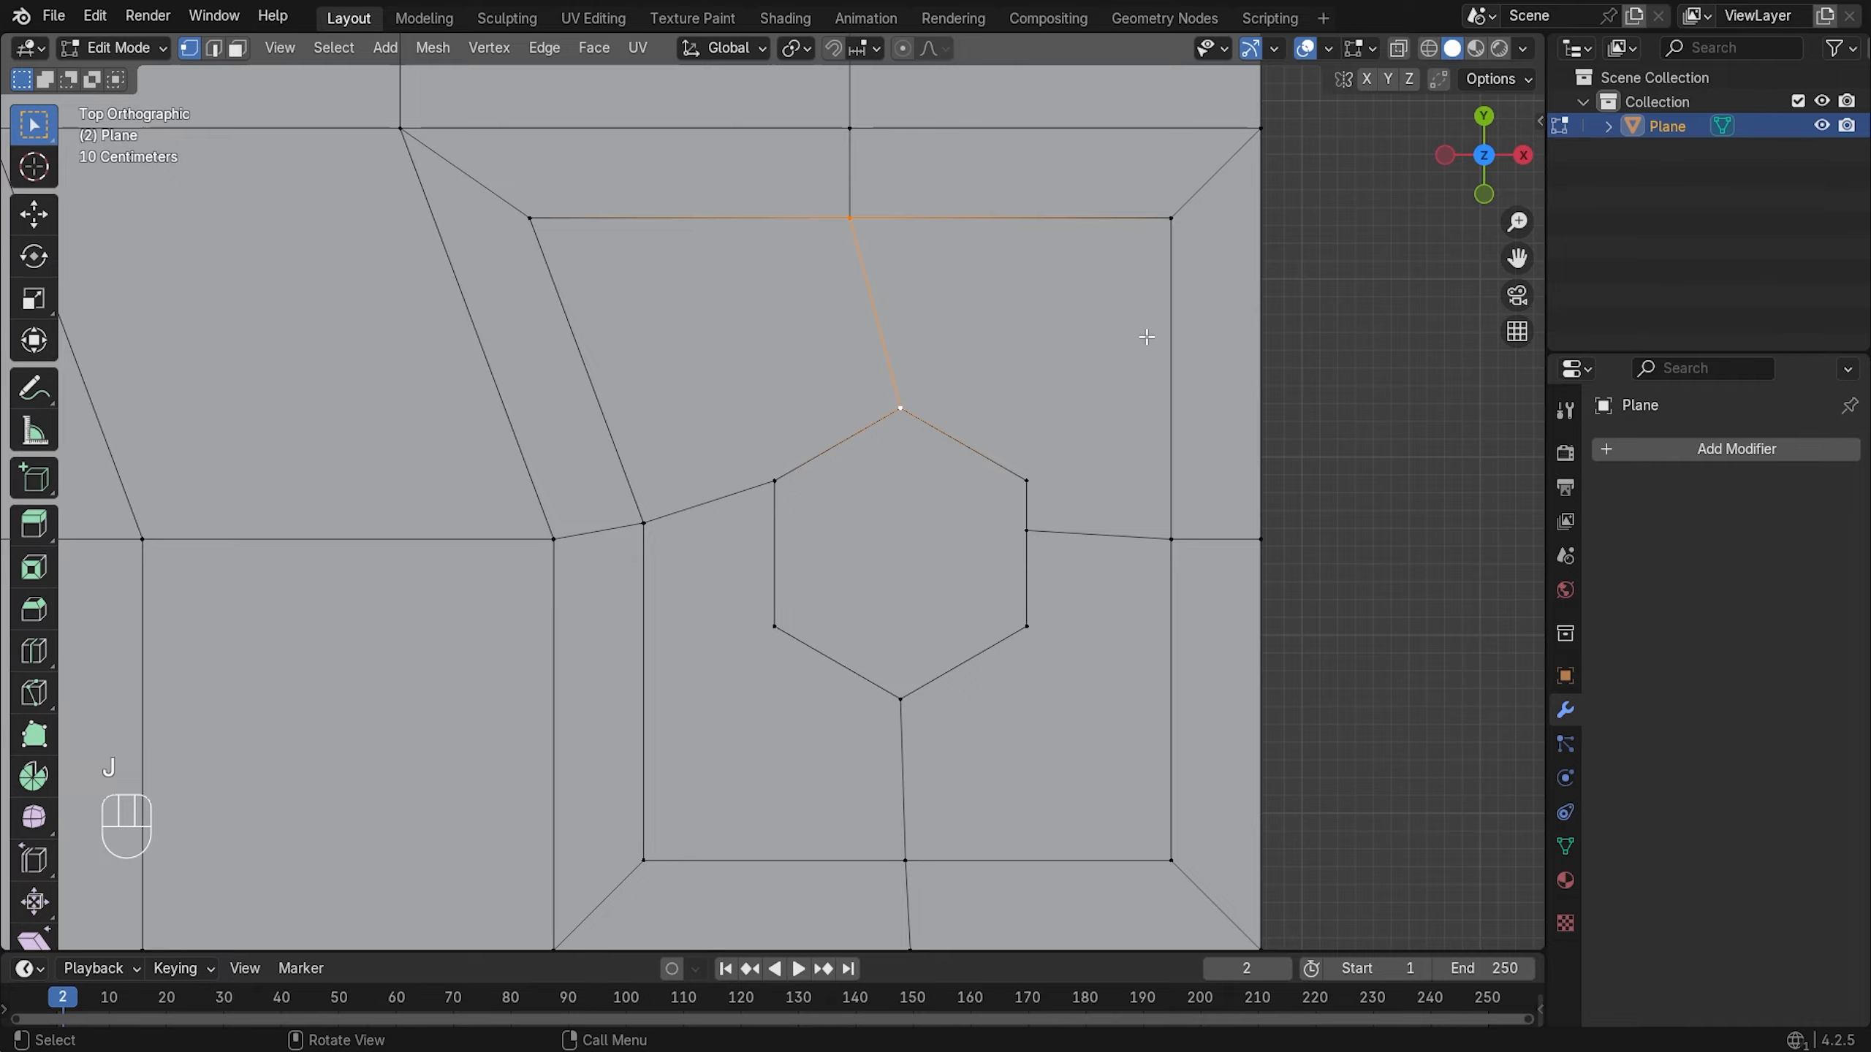
# - In top view, move the platform's top-edge vertex 0.25067 m along X
pyautogui.moveTo(1146, 336); pyautogui.dragTo(852, 450, button='middle')
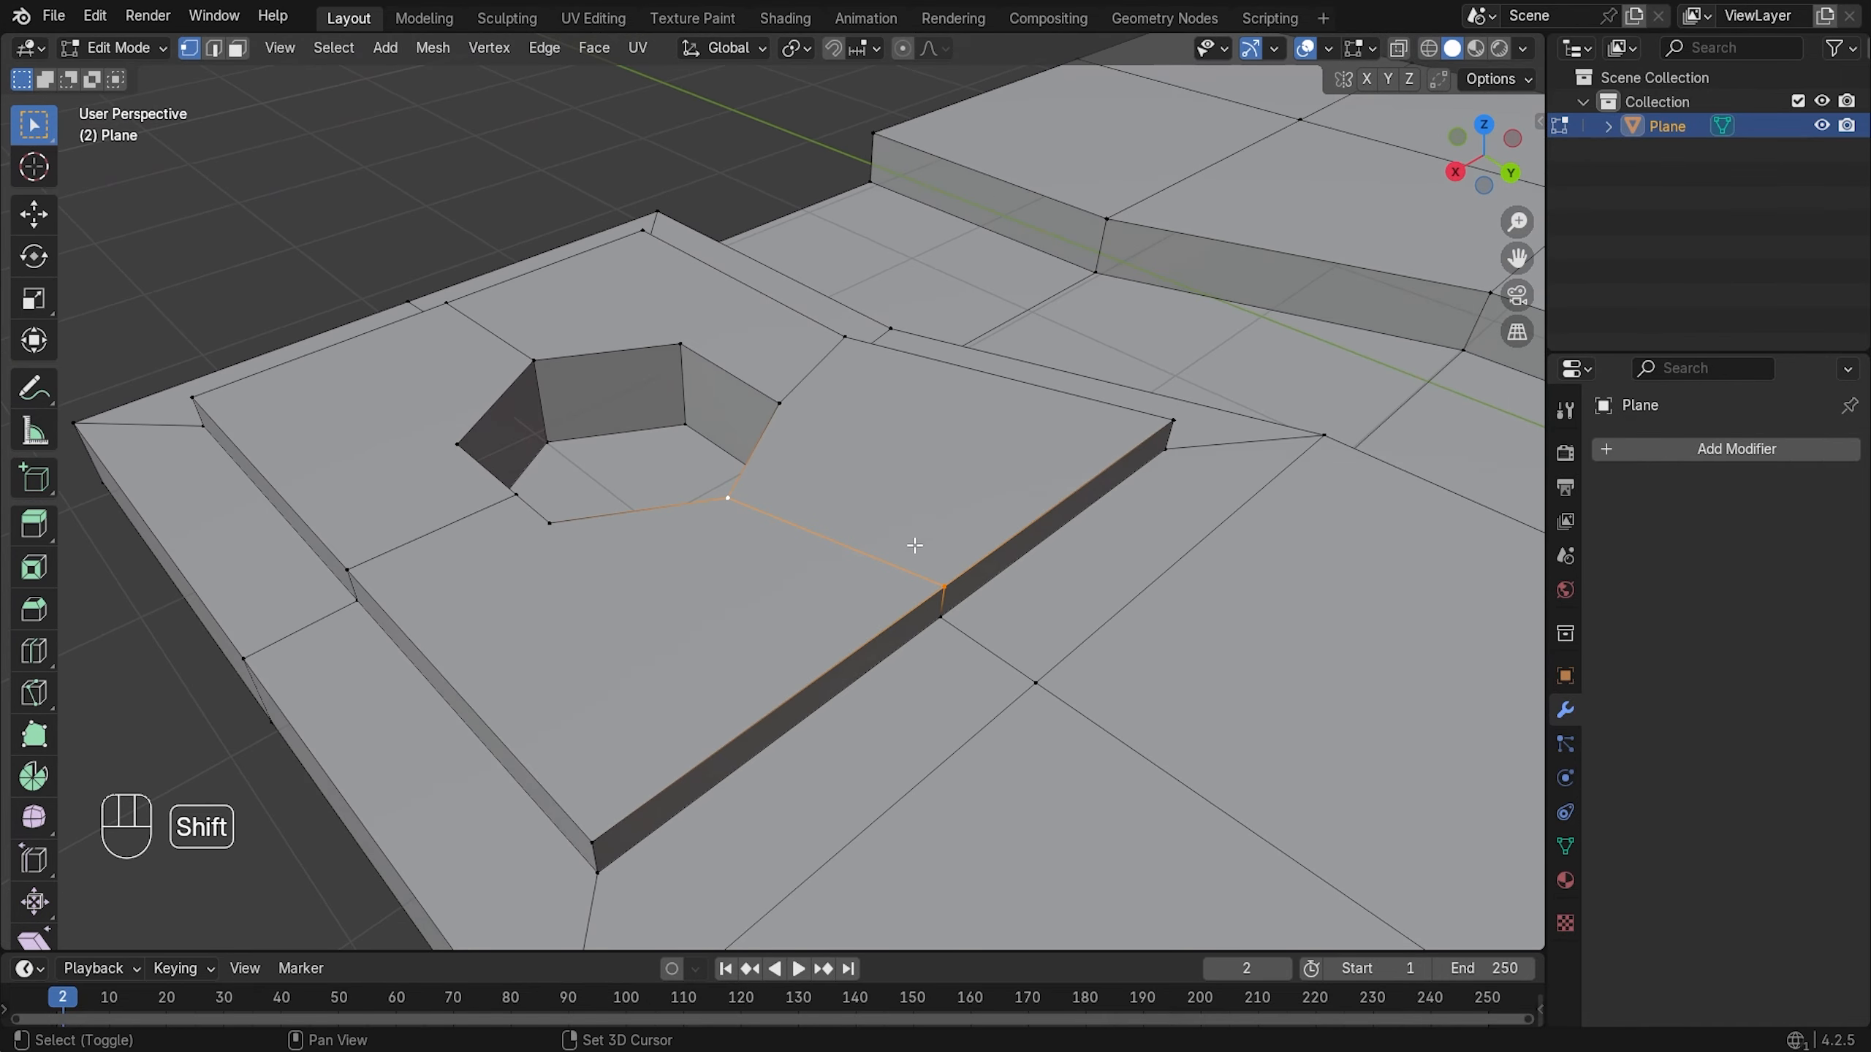
pyautogui.moveTo(1036, 681); pyautogui.dragTo(973, 639, button='middle')
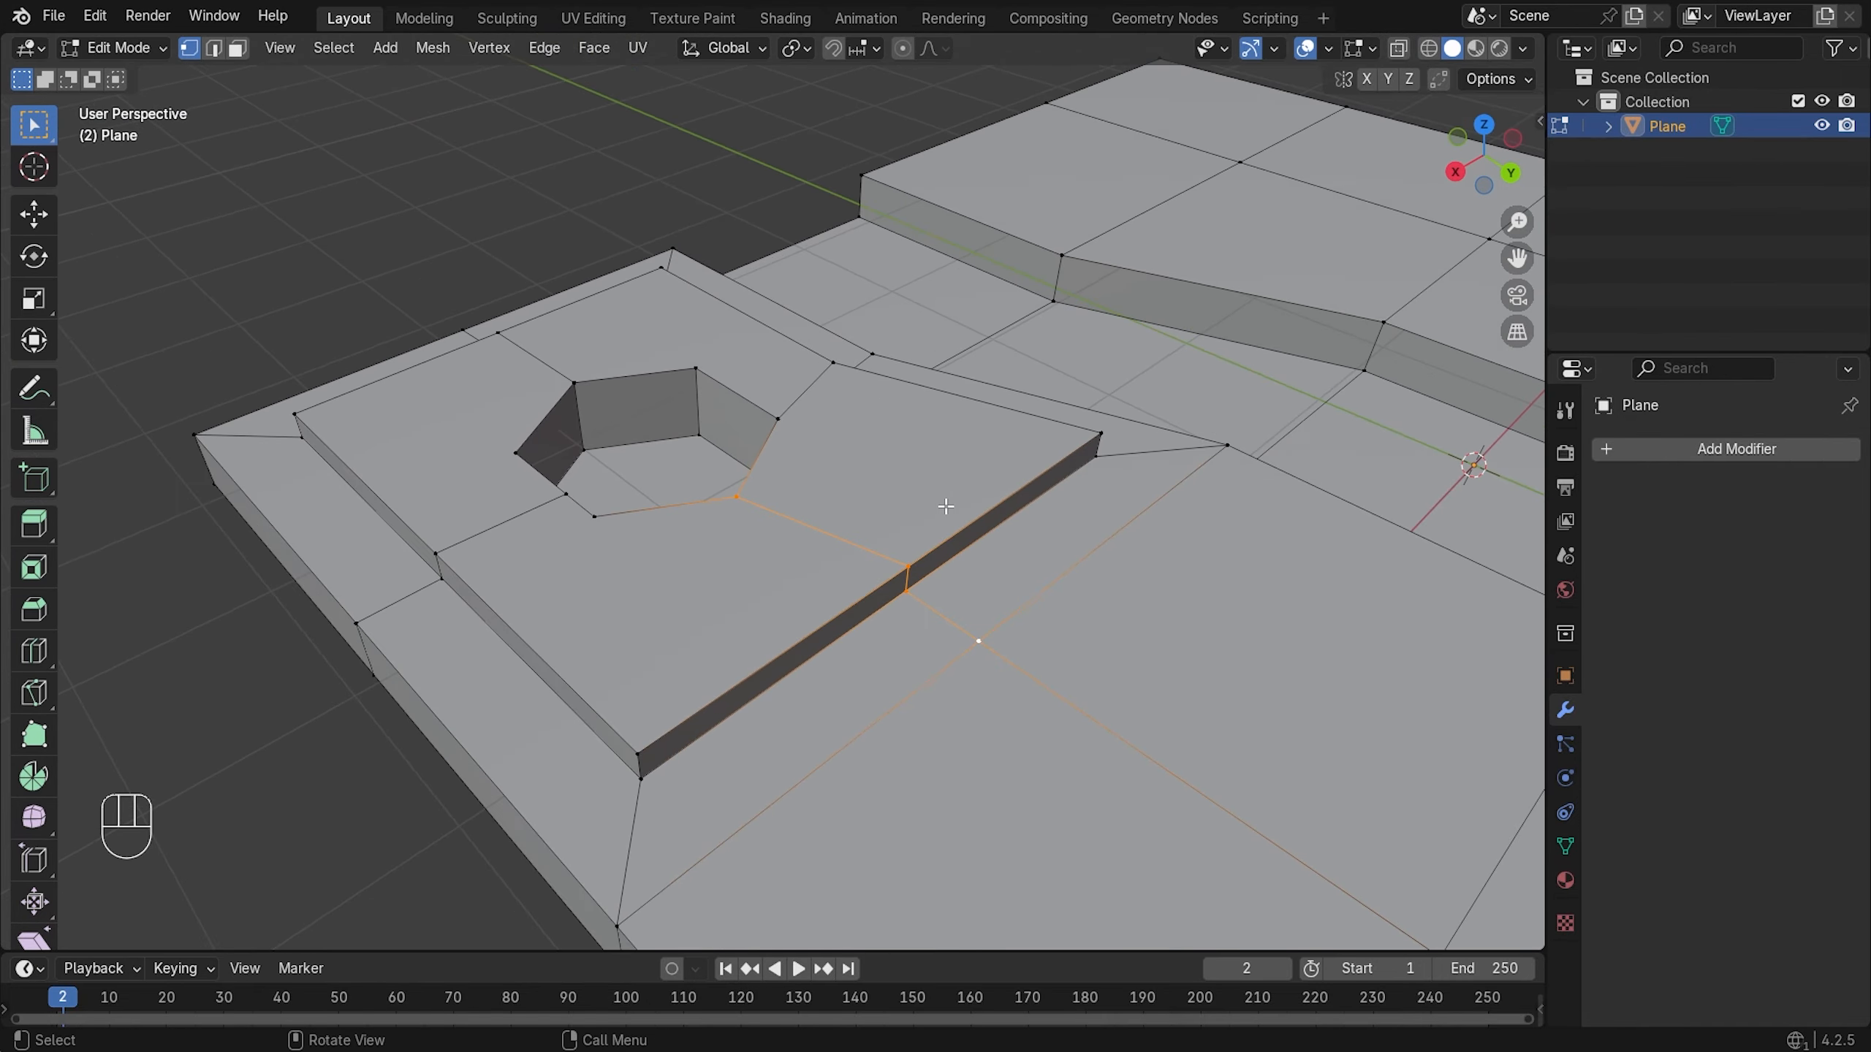
pyautogui.press('KP_7')
pyautogui.scroll(2, 904, 333)
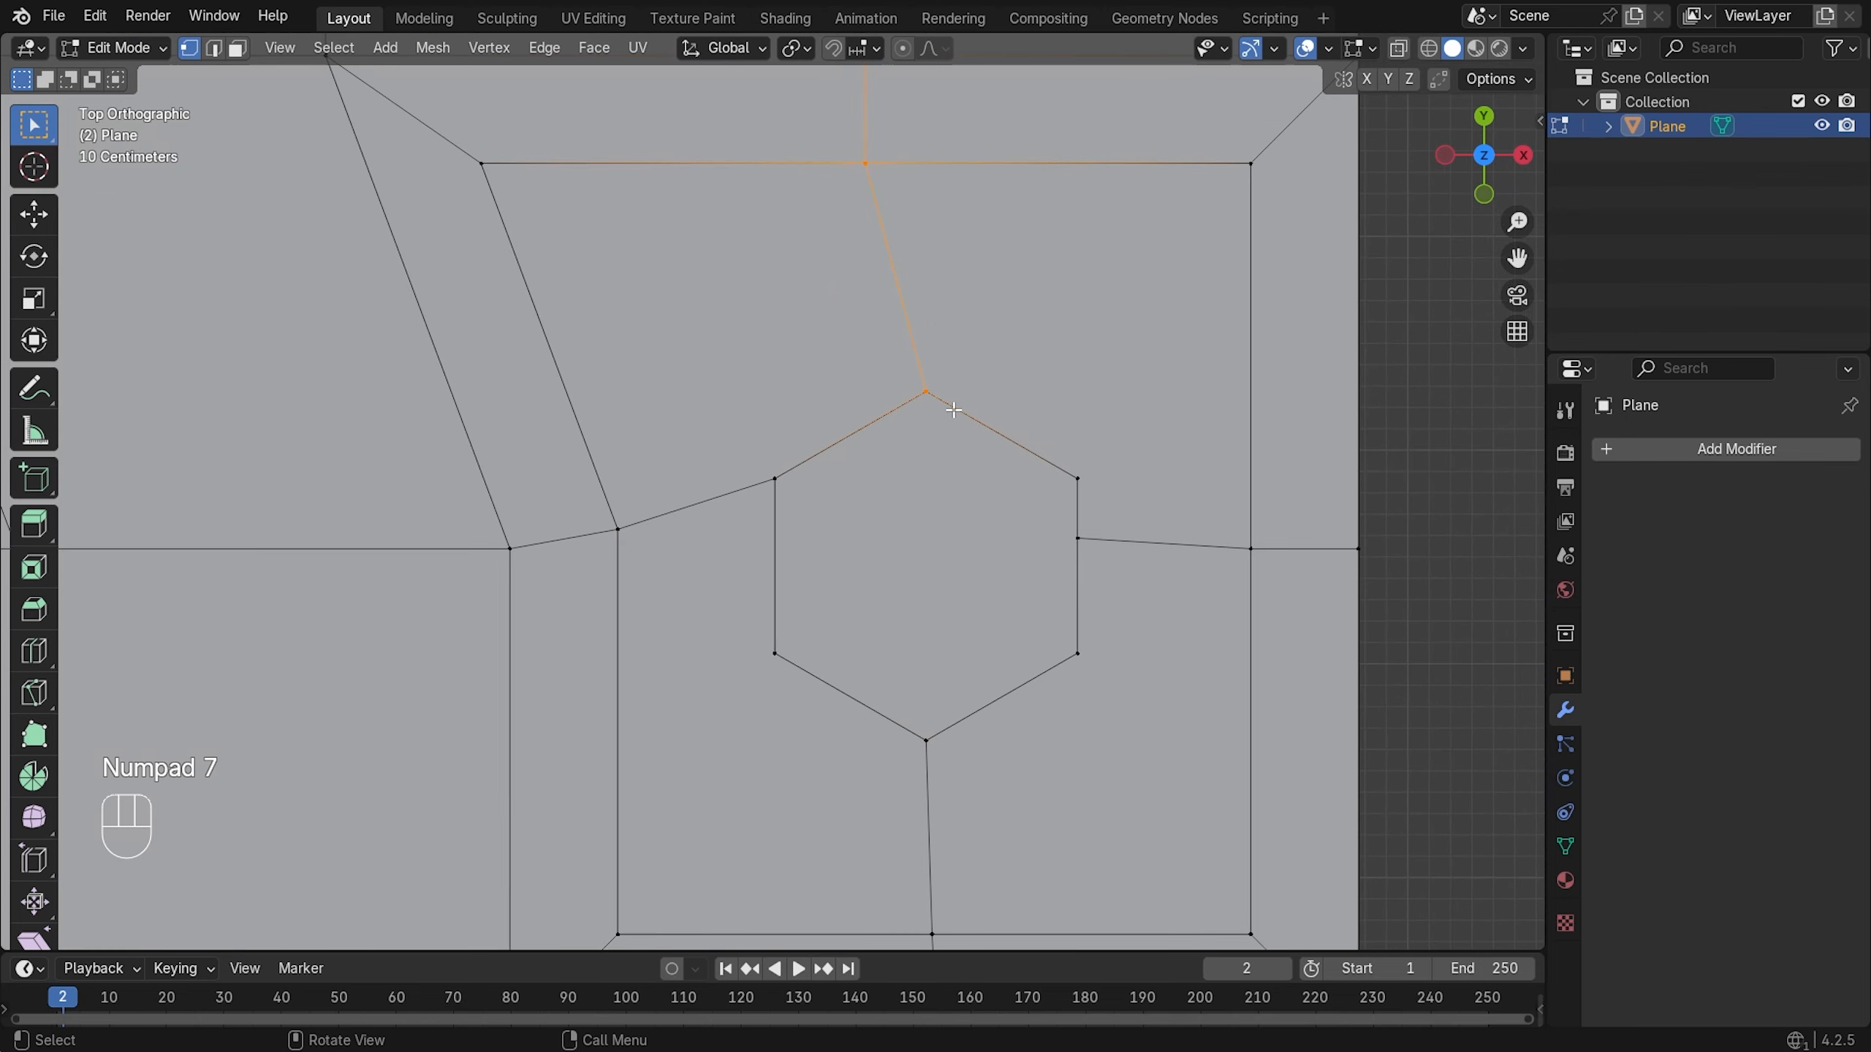
pyautogui.keyDown('shift'); pyautogui.moveTo(923, 292); pyautogui.dragTo(915, 418, button='middle'); pyautogui.keyUp('shift')
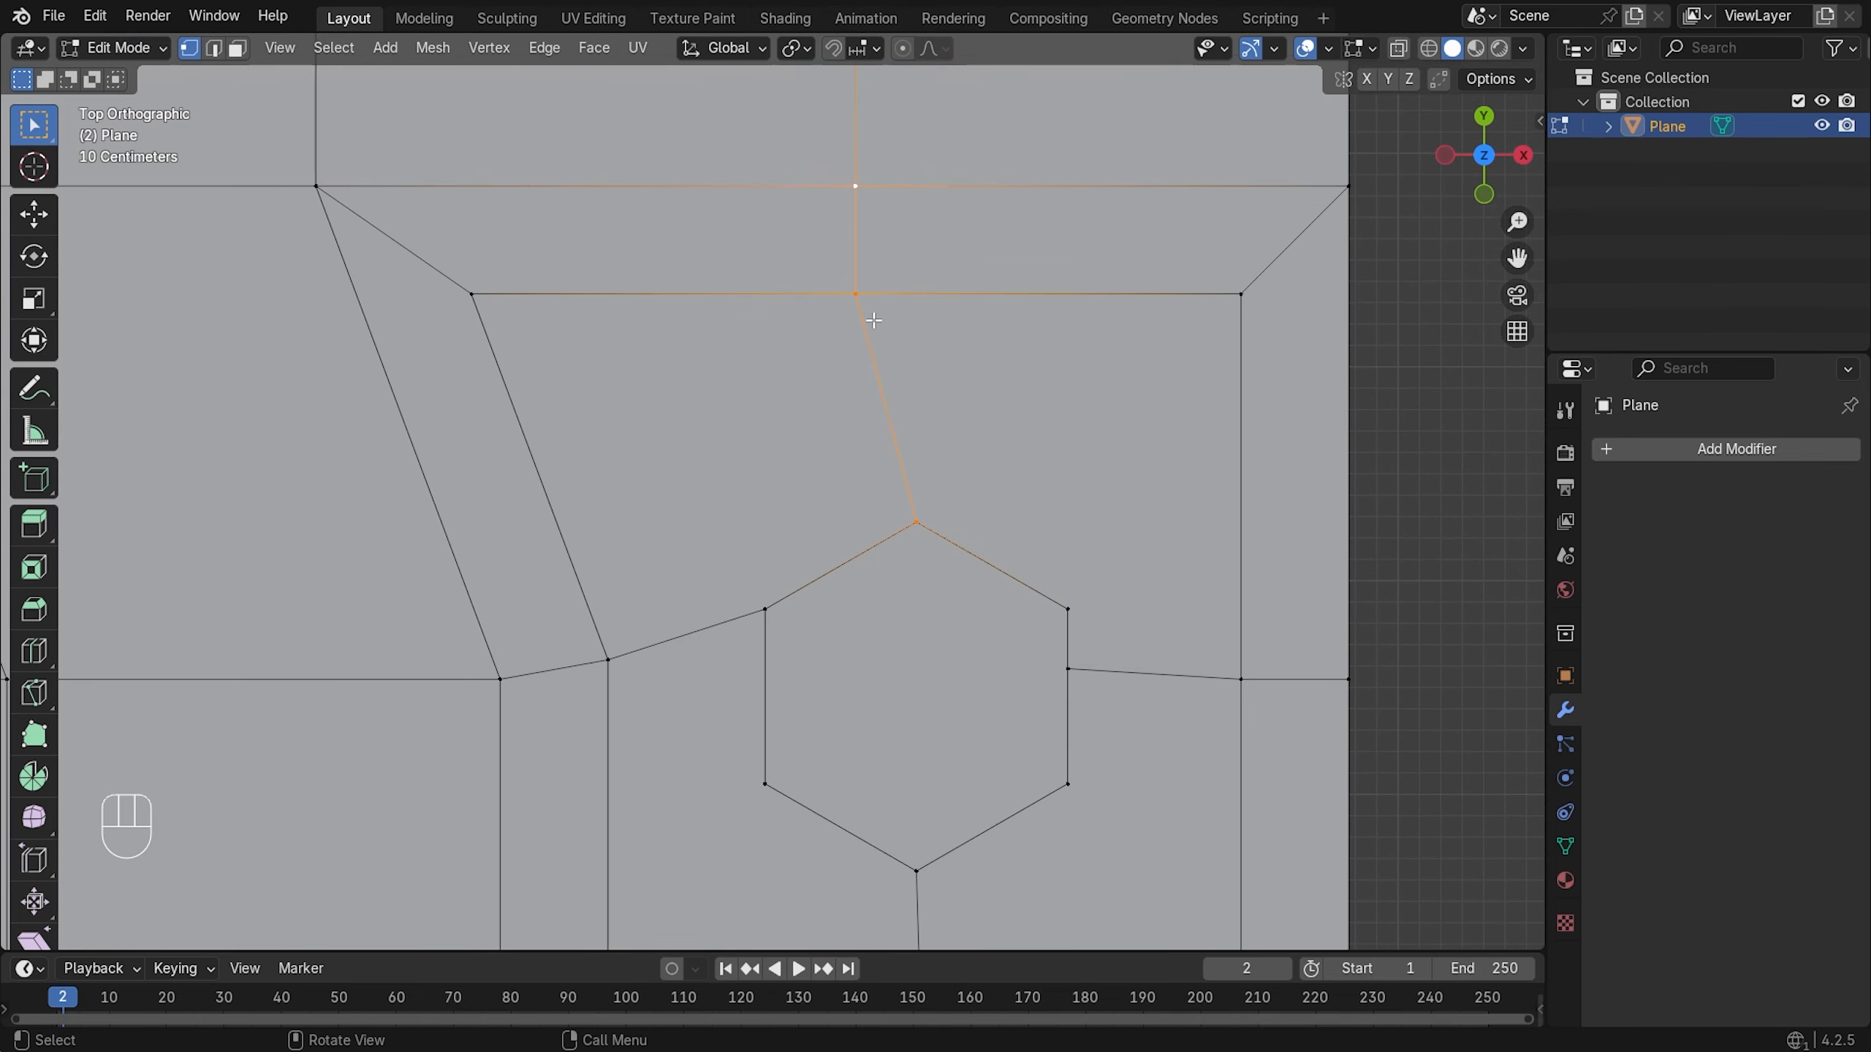
pyautogui.keyDown('shift'); pyautogui.click(915, 522); pyautogui.keyUp('shift')
pyautogui.press('g')
pyautogui.press('x')
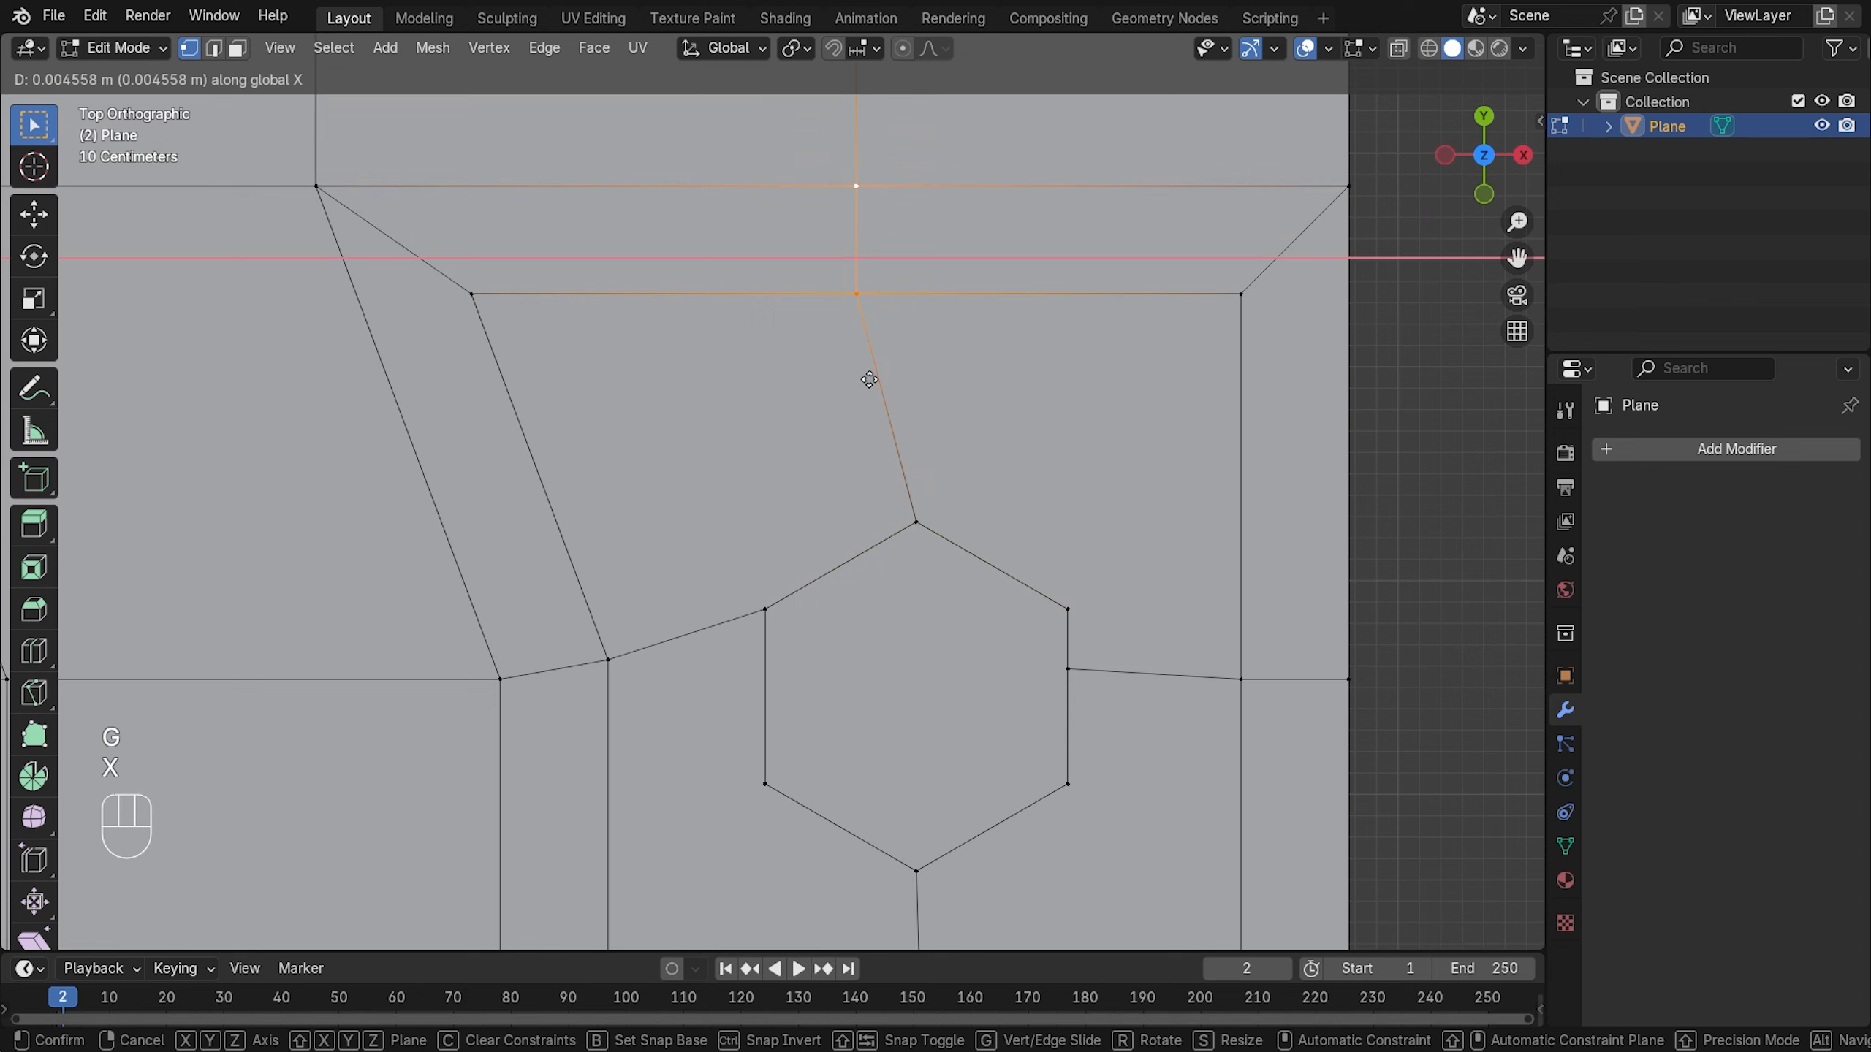
pyautogui.click(922, 391)
# - Nudge the upper vertex -0.066155 m along X to straighten its line
pyautogui.scroll(-6, 929, 364)
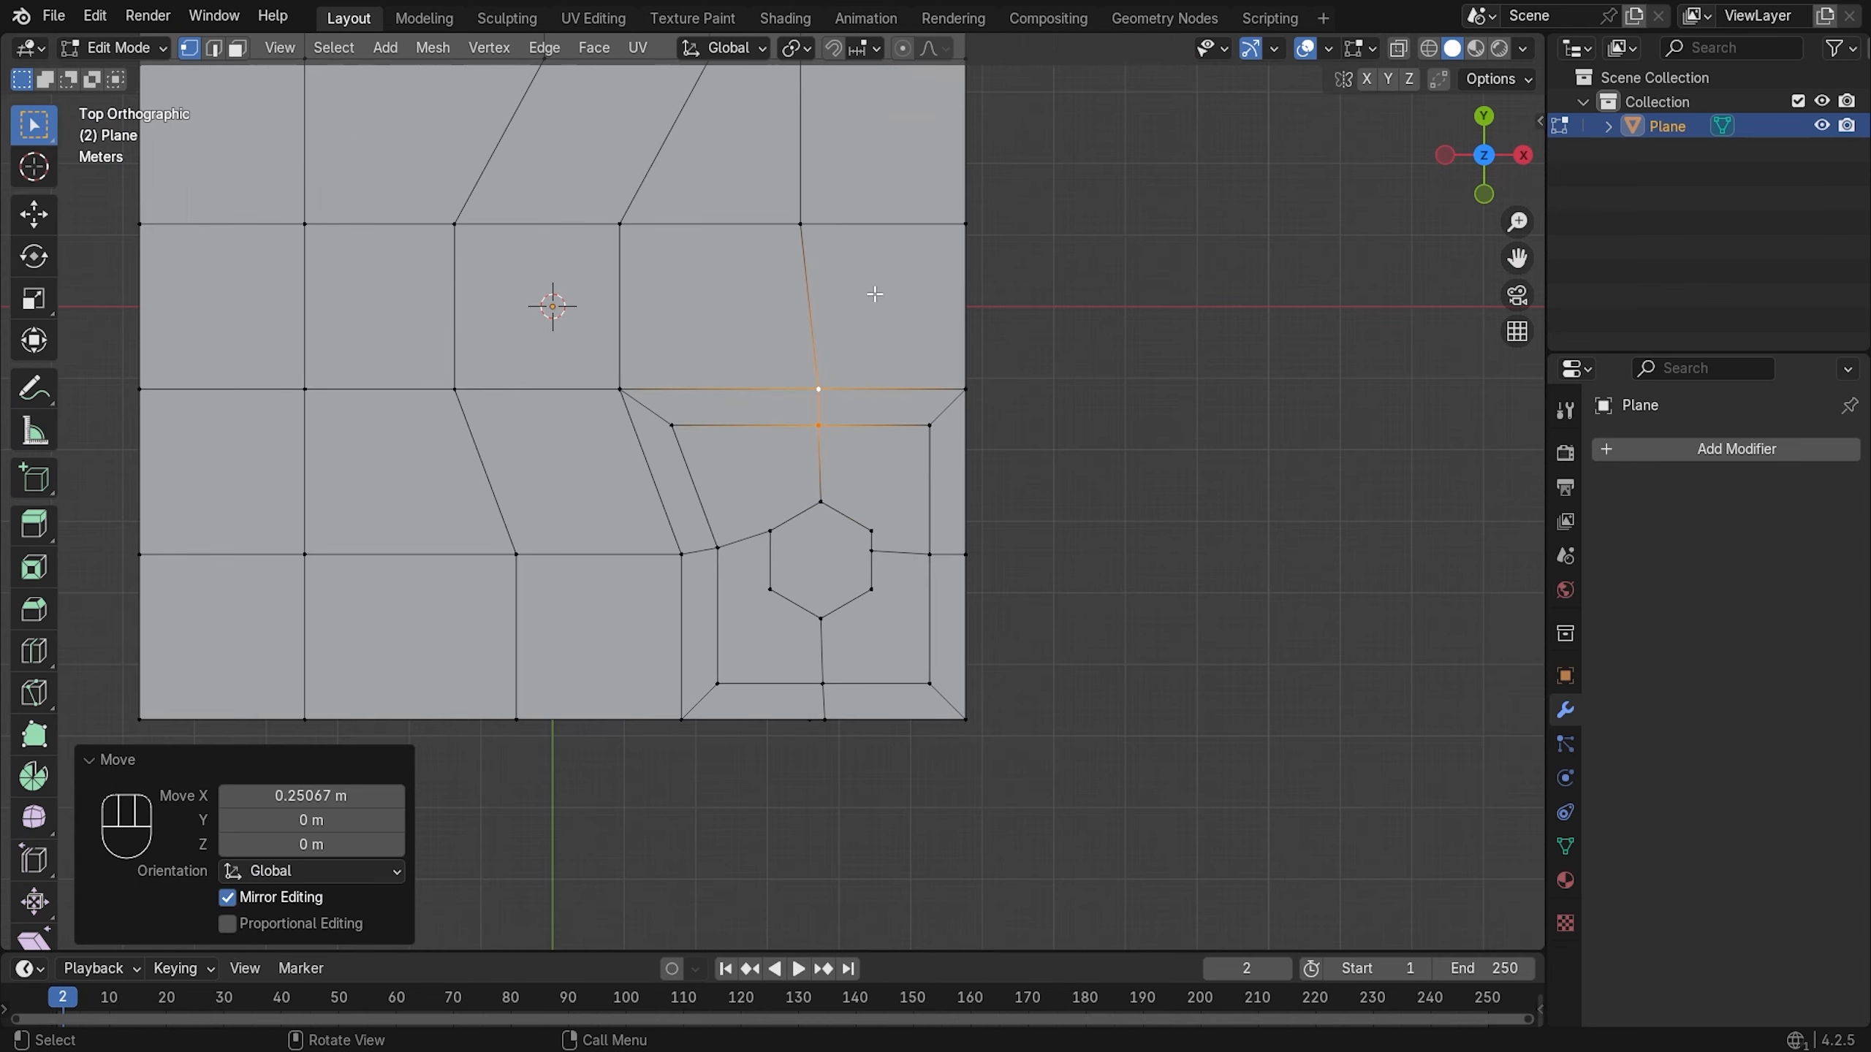
pyautogui.scroll(2, 874, 294)
pyautogui.keyDown('shift'); pyautogui.click(838, 398); pyautogui.keyUp('shift')
pyautogui.press('g')
pyautogui.press('x')
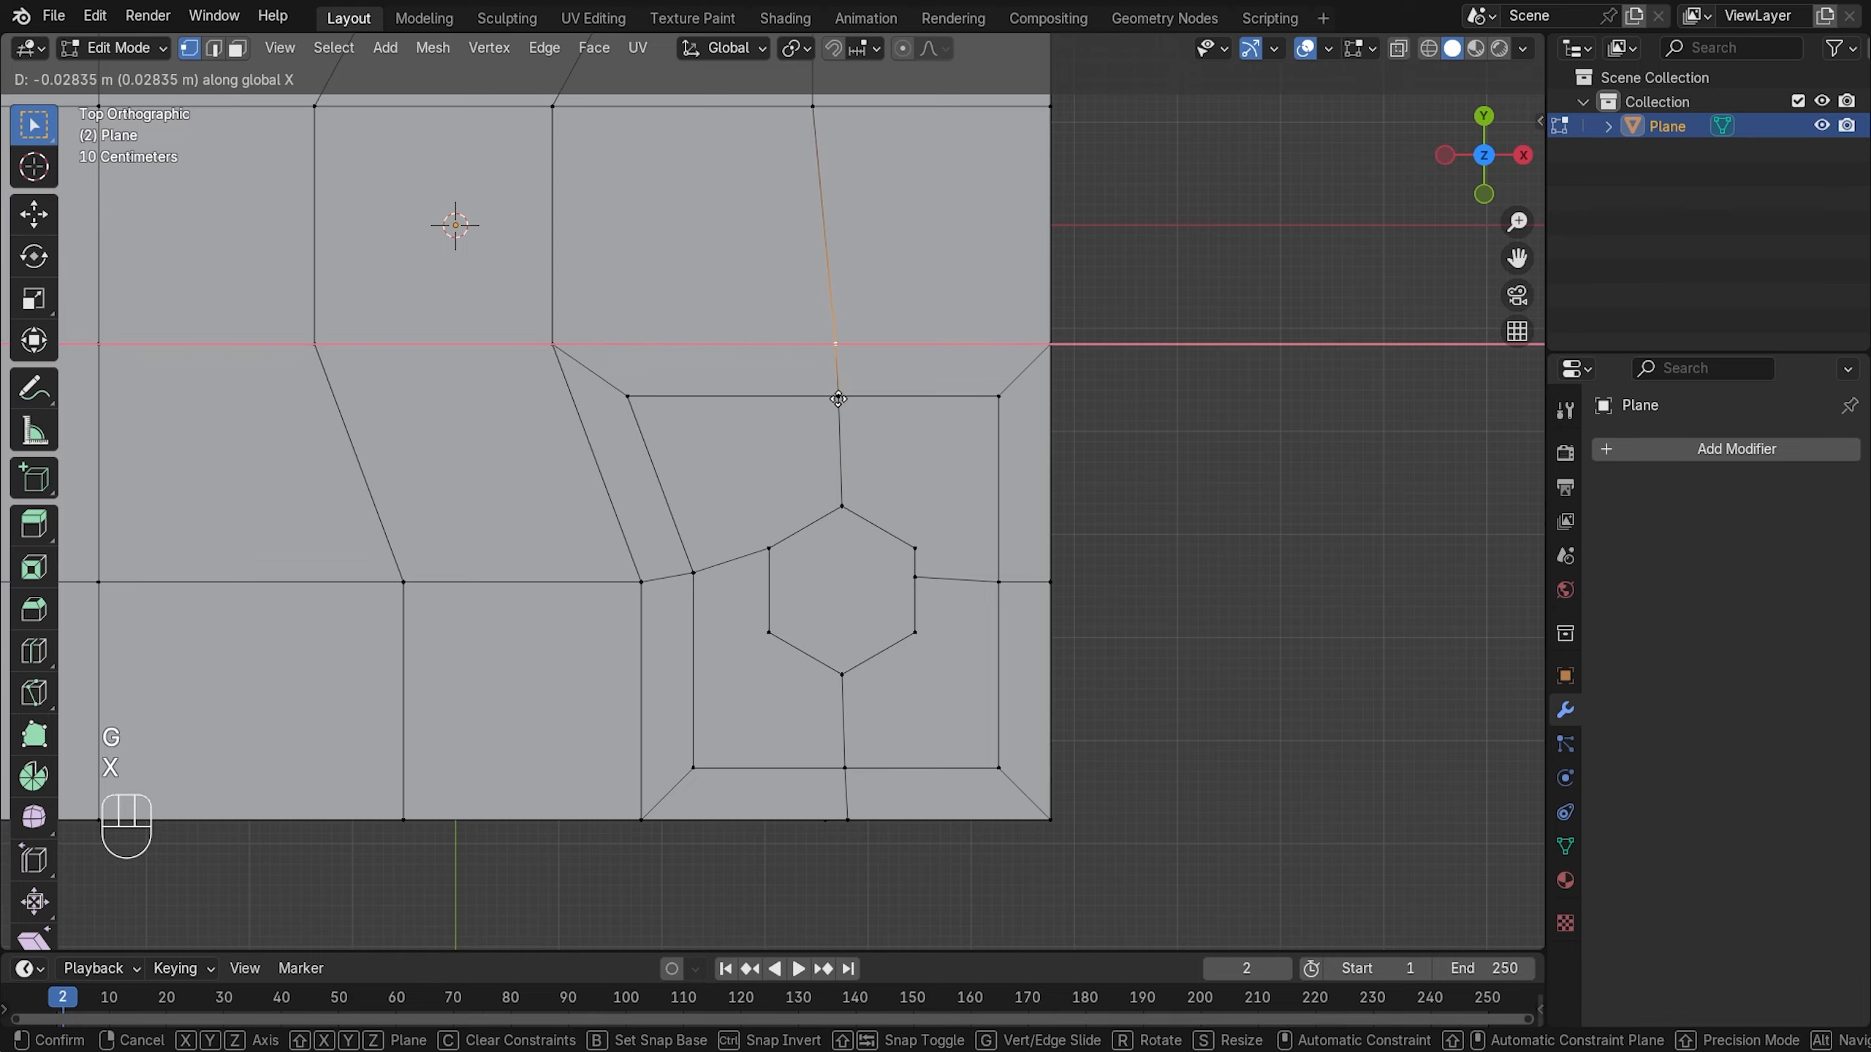
pyautogui.click(836, 401)
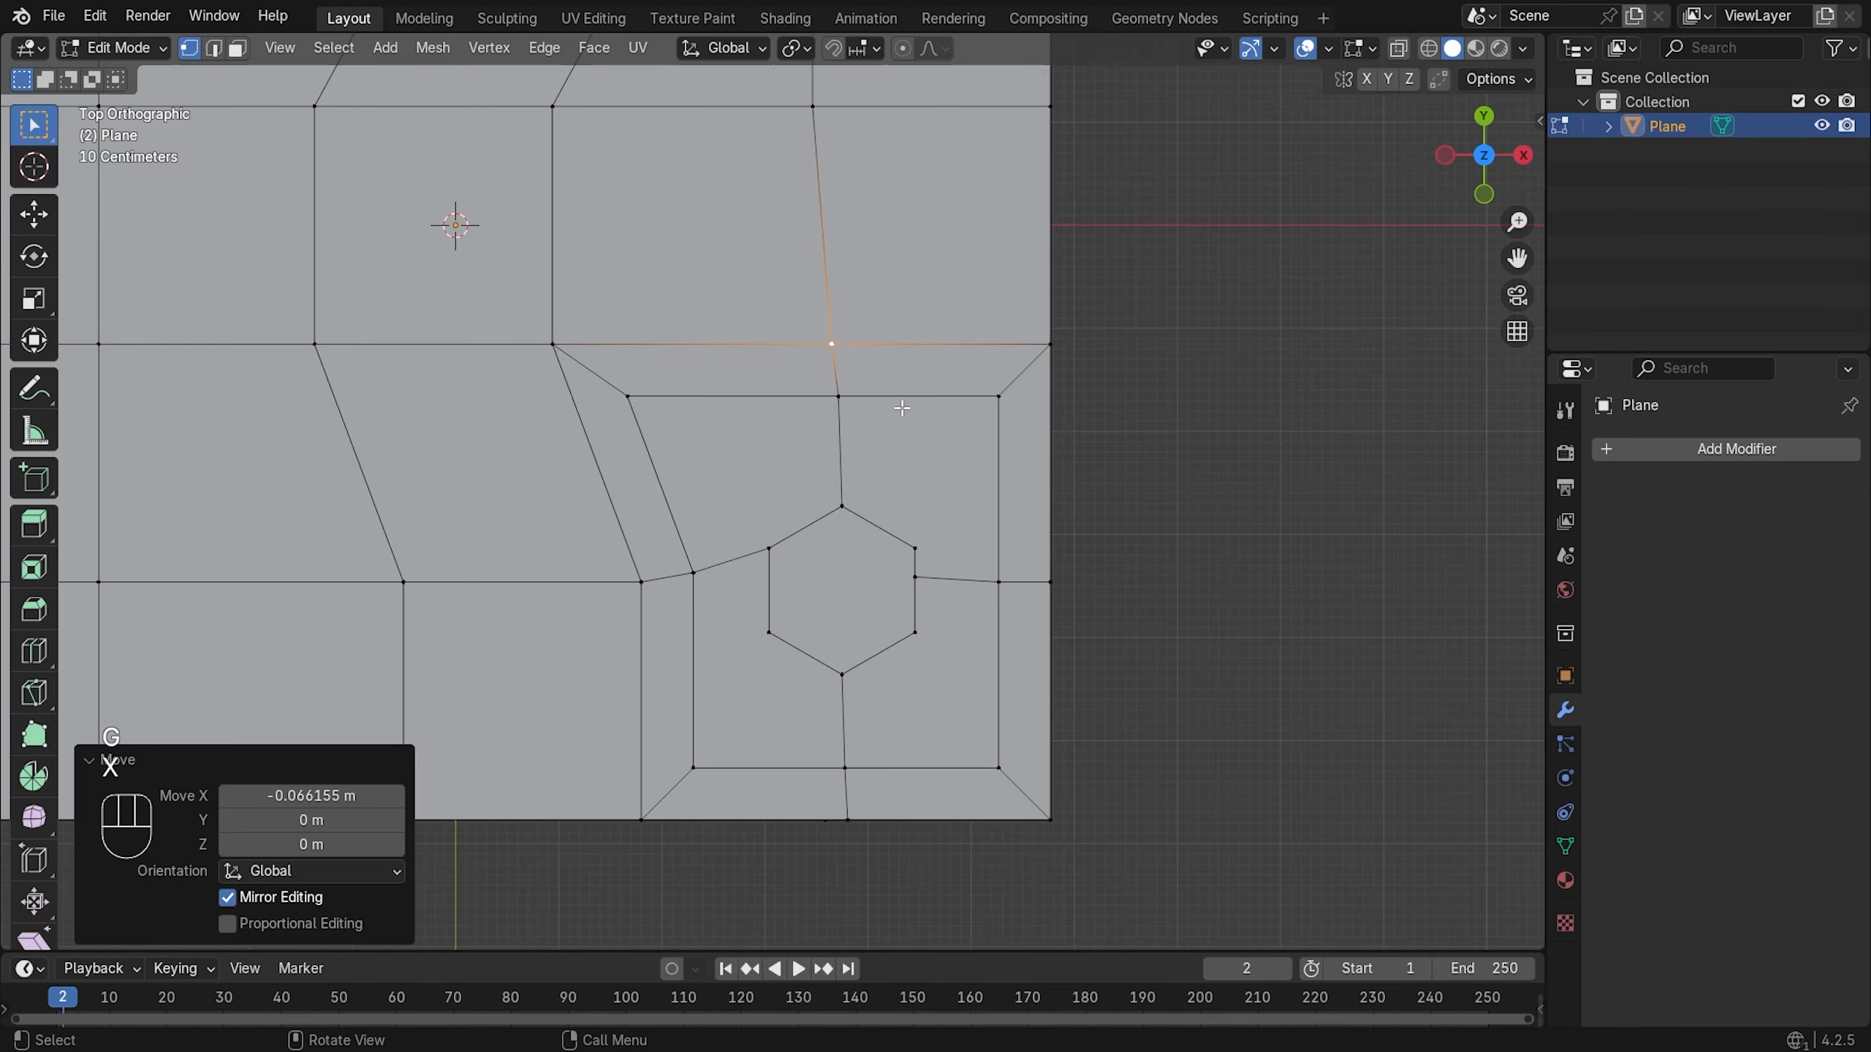
pyautogui.scroll(-3, 902, 408)
pyautogui.moveTo(957, 413); pyautogui.dragTo(907, 413, button='middle')
pyautogui.scroll(4, 853, 608)
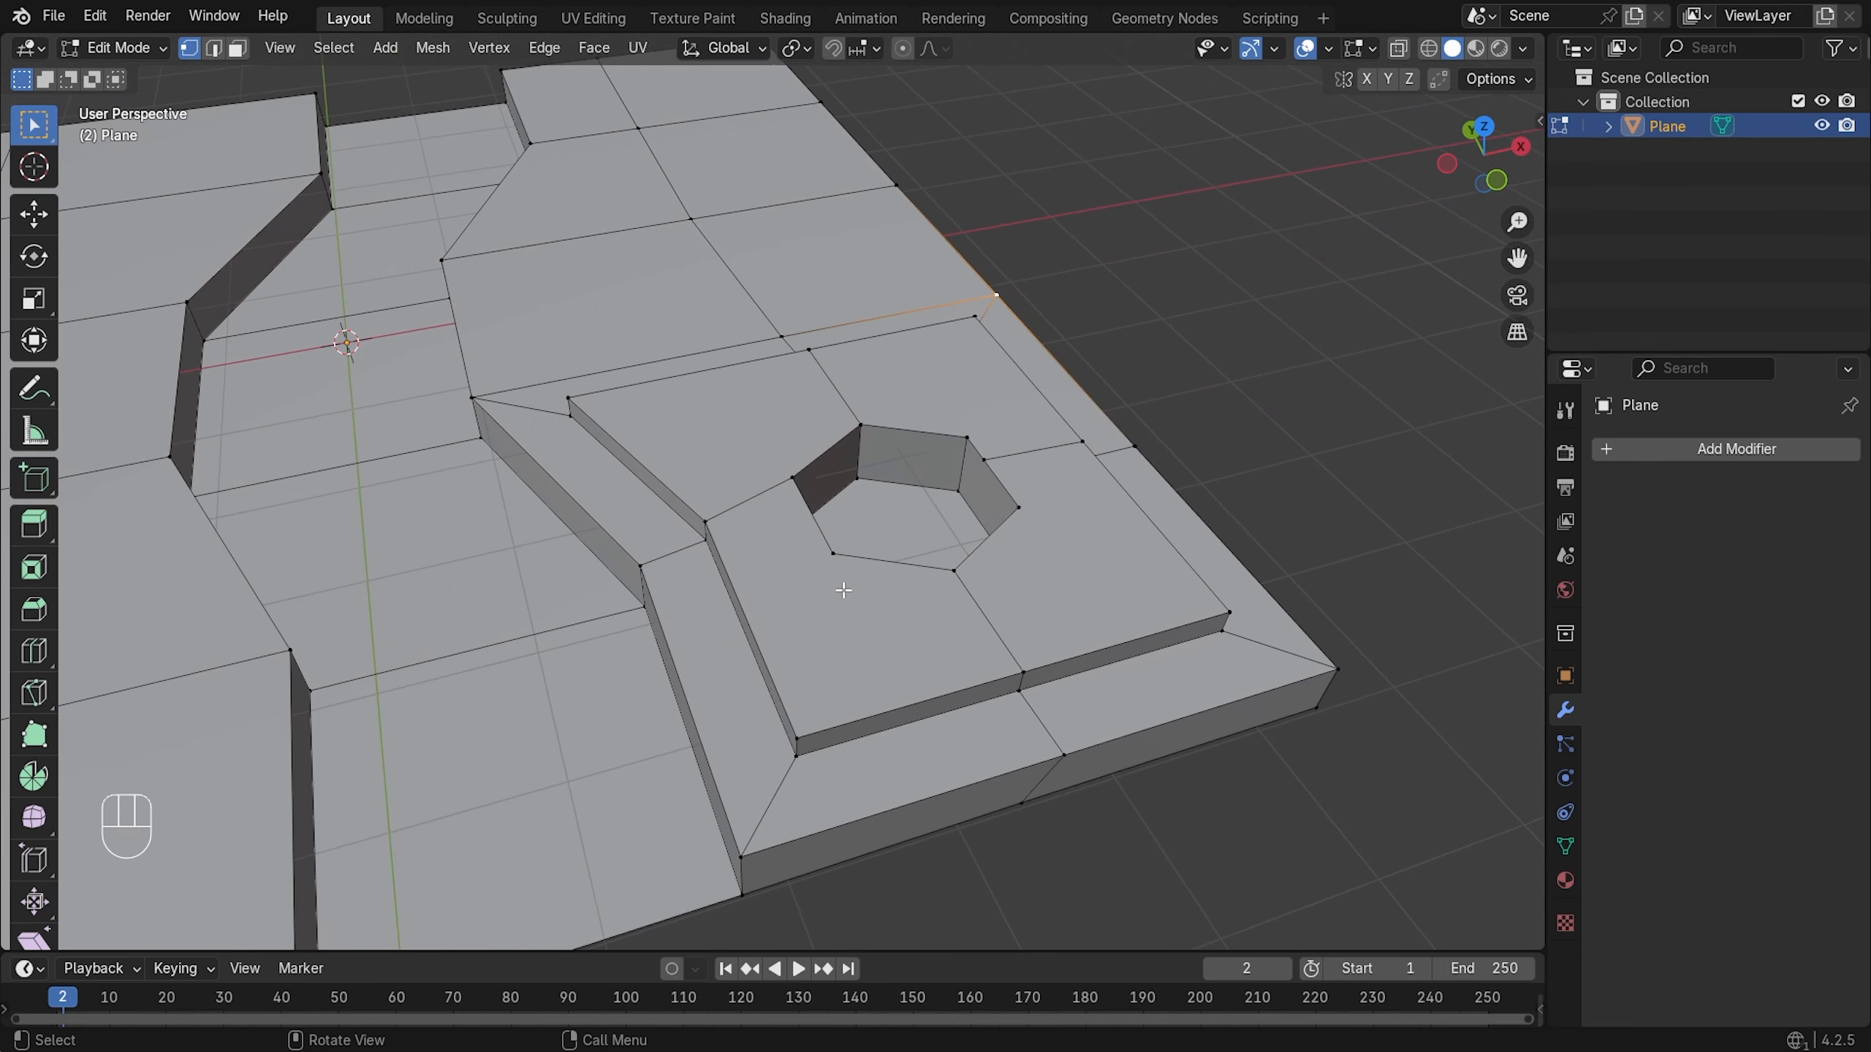
# - Move the hexagonal hole's right corner vertex along Y to a new position
pyautogui.click(838, 561)
pyautogui.click(1006, 532)
pyautogui.click(1211, 614)
pyautogui.scroll(-2, 1092, 546)
pyautogui.scroll(3, 1083, 509)
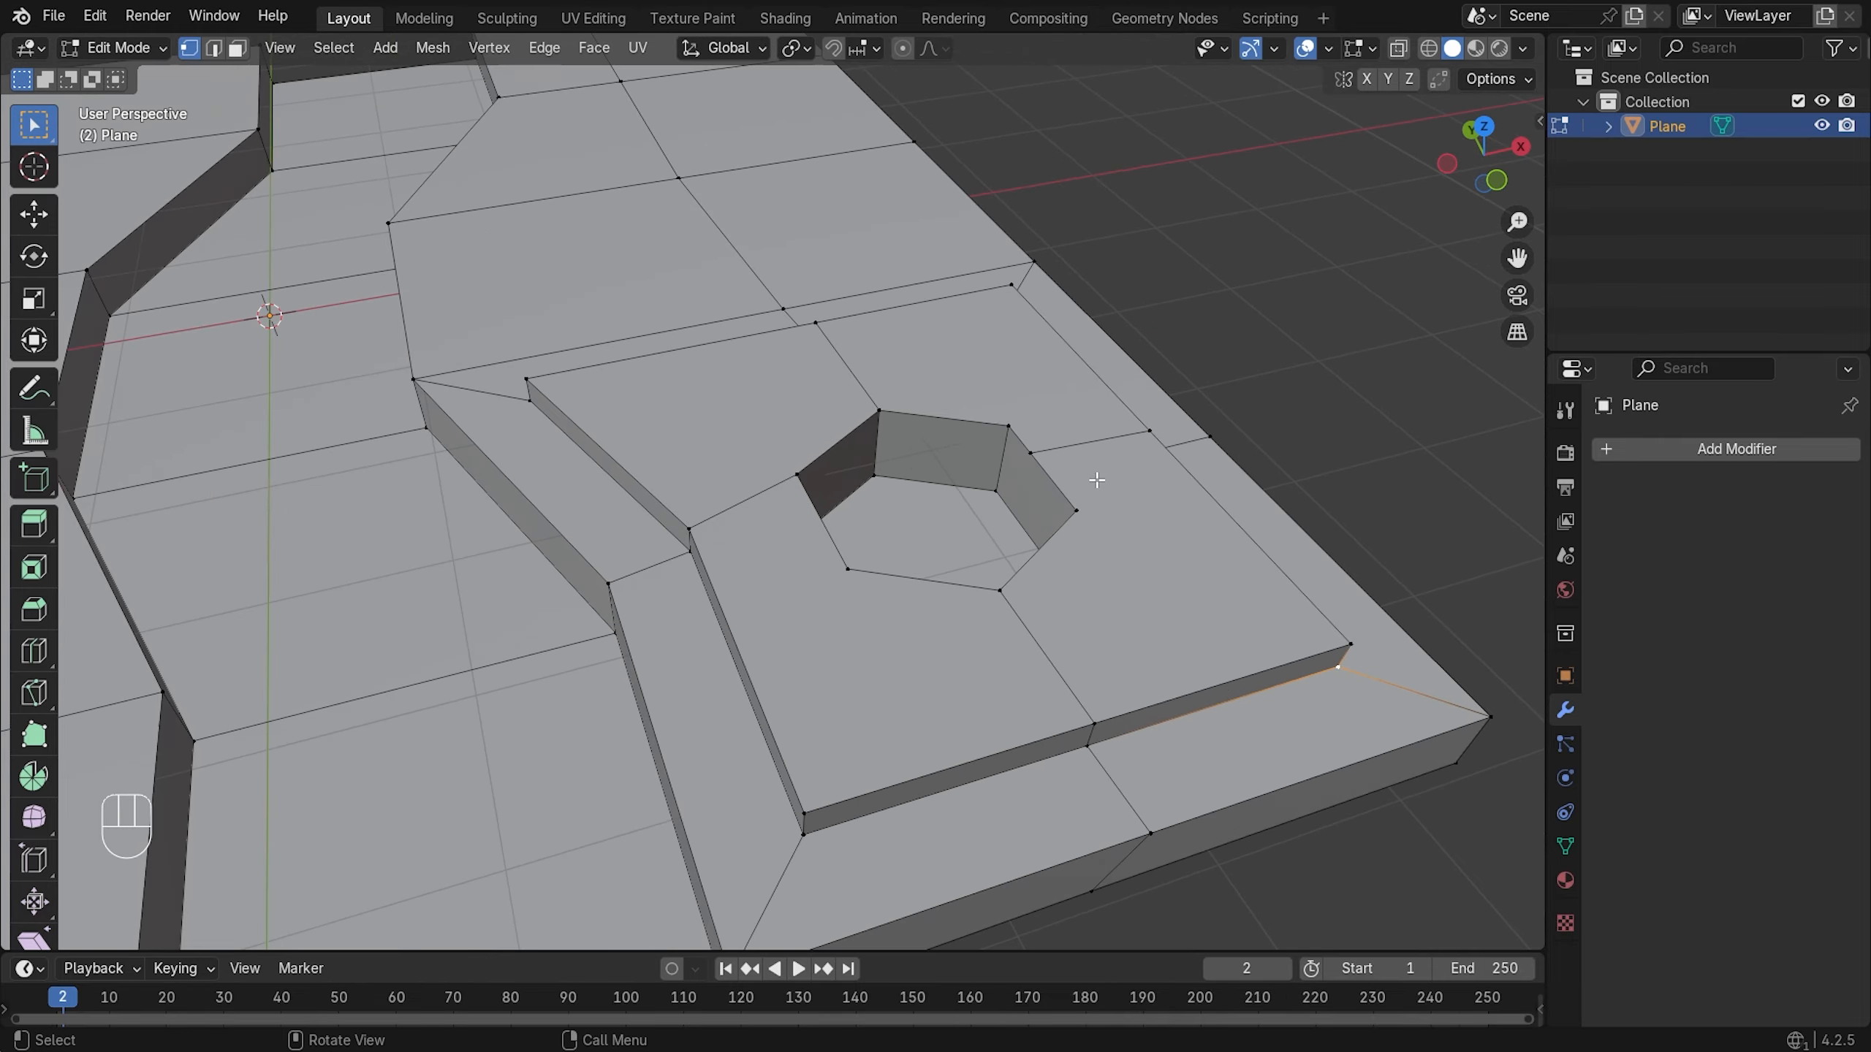
pyautogui.moveTo(1102, 485); pyautogui.dragTo(1074, 557, button='middle')
pyautogui.scroll(1, 957, 586)
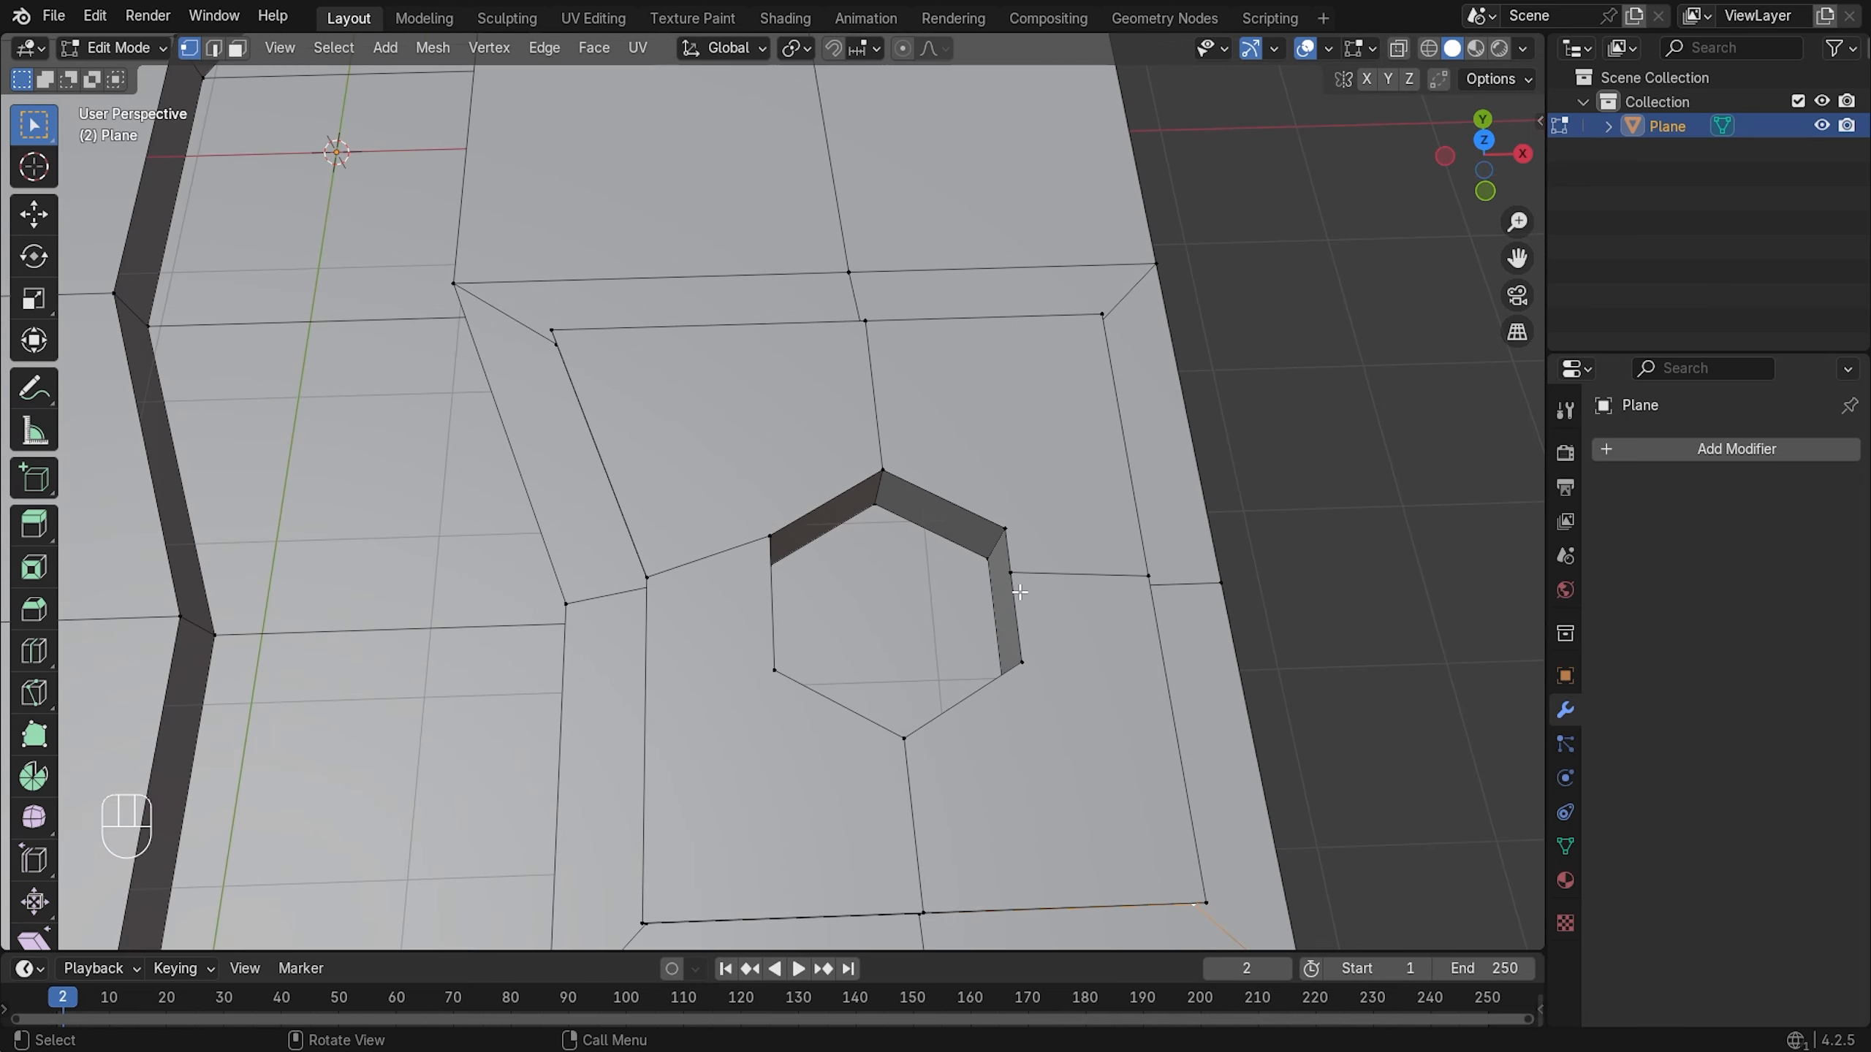
pyautogui.click(1019, 583)
pyautogui.press('g')
pyautogui.press('x')
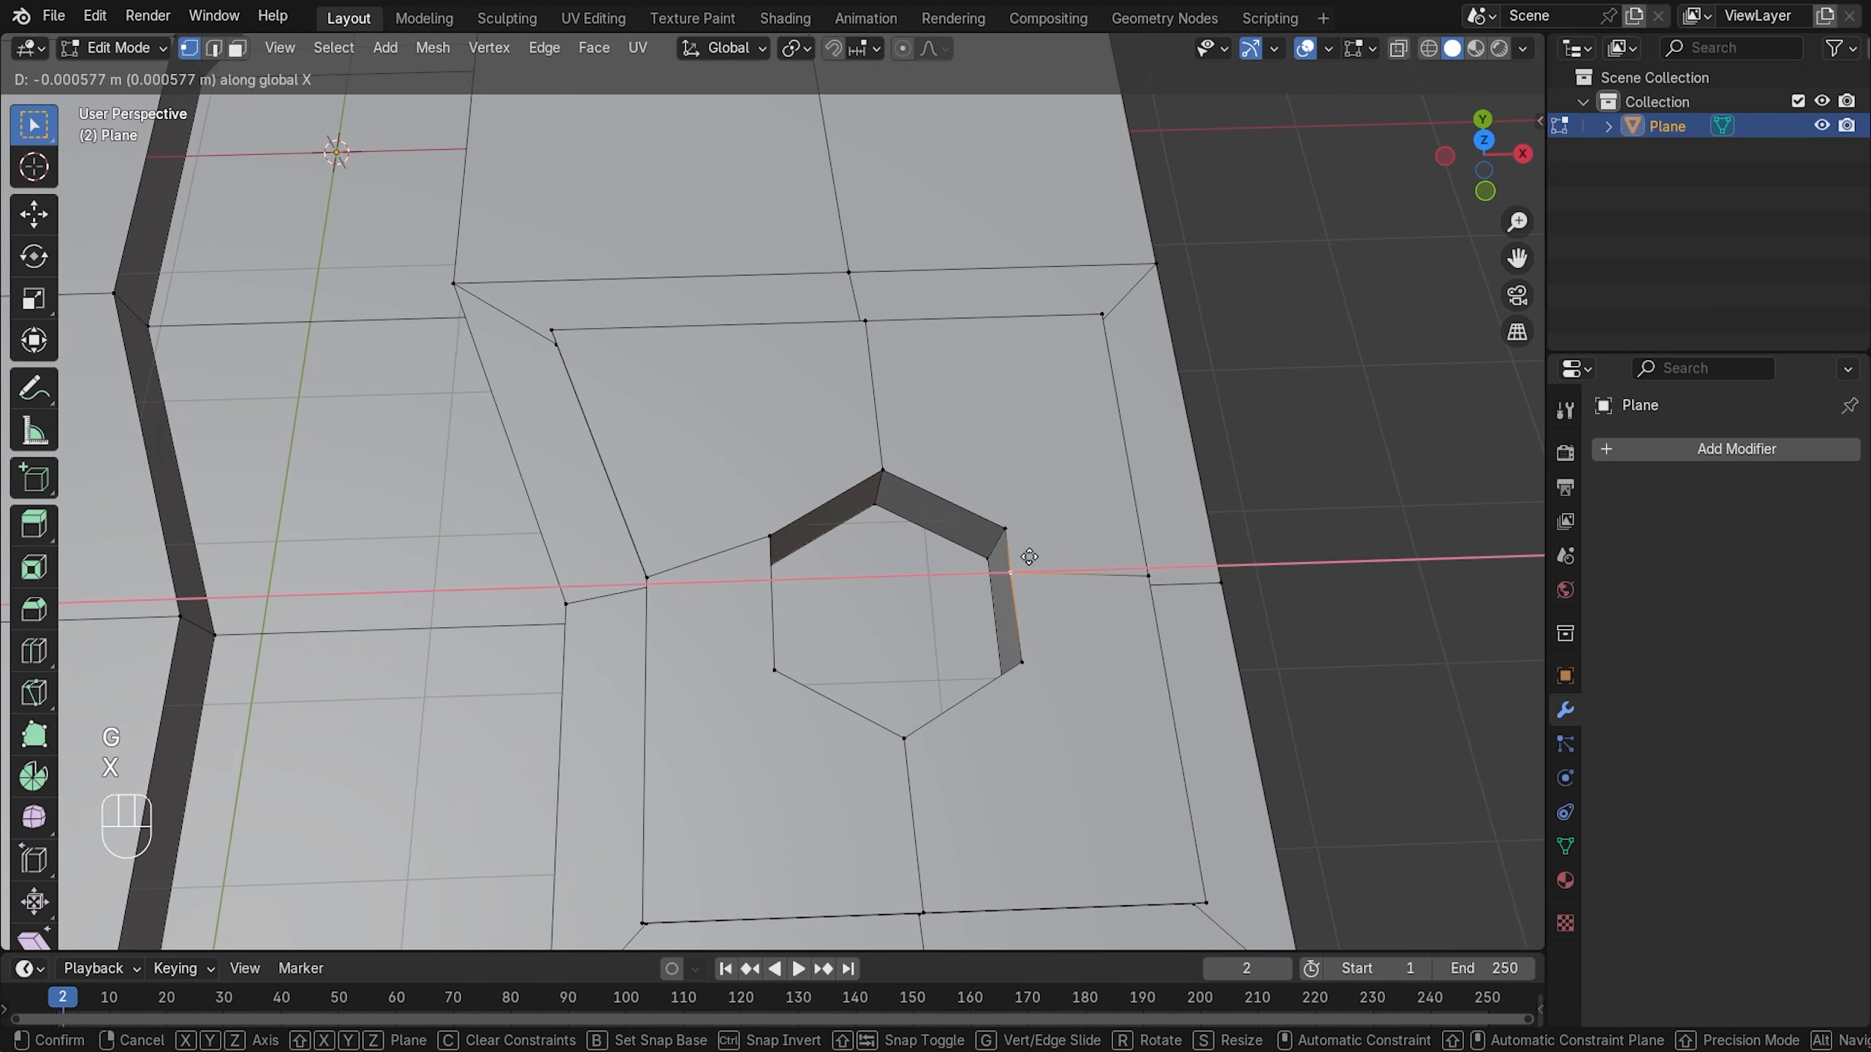
pyautogui.press('y')
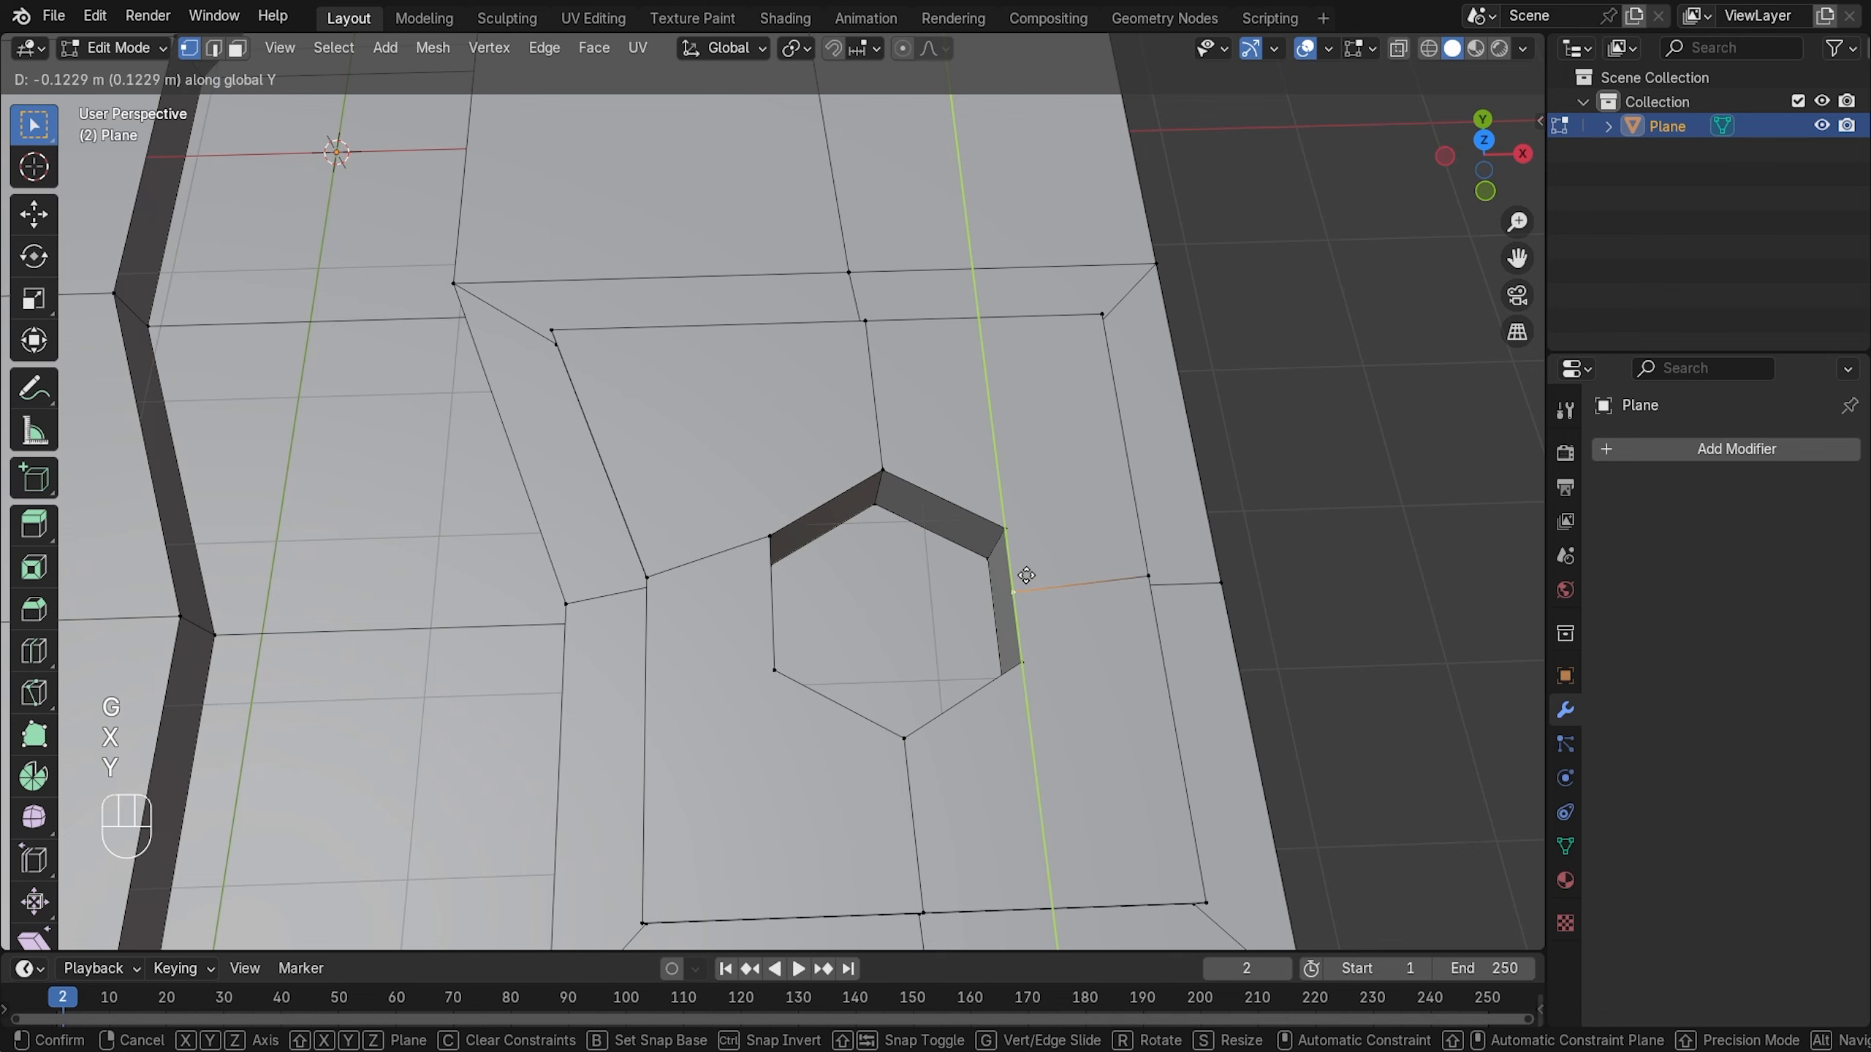
pyautogui.click(1024, 573)
# - Move the platform's right-edge vertex -0.049424 m along Y to level its edge from the hole
pyautogui.click(1118, 646)
pyautogui.press('g')
pyautogui.press('y')
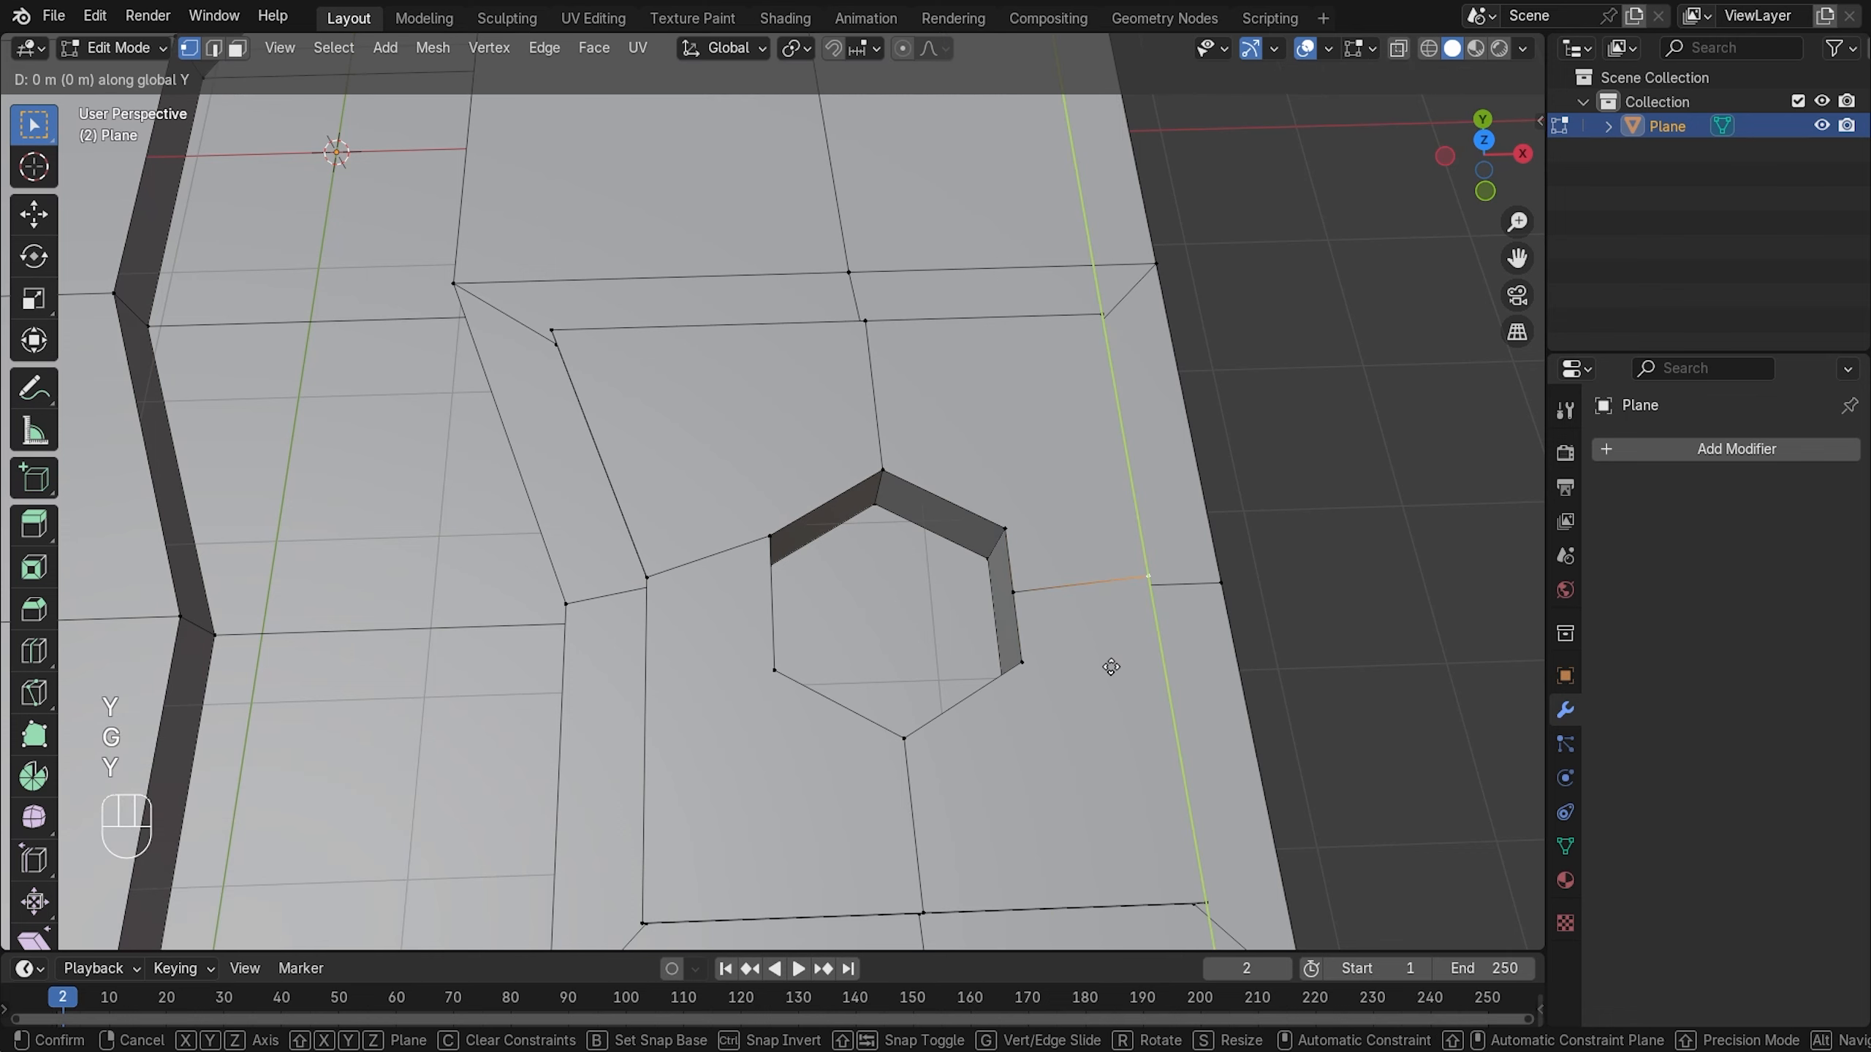
pyautogui.click(1114, 675)
pyautogui.scroll(-5, 1127, 631)
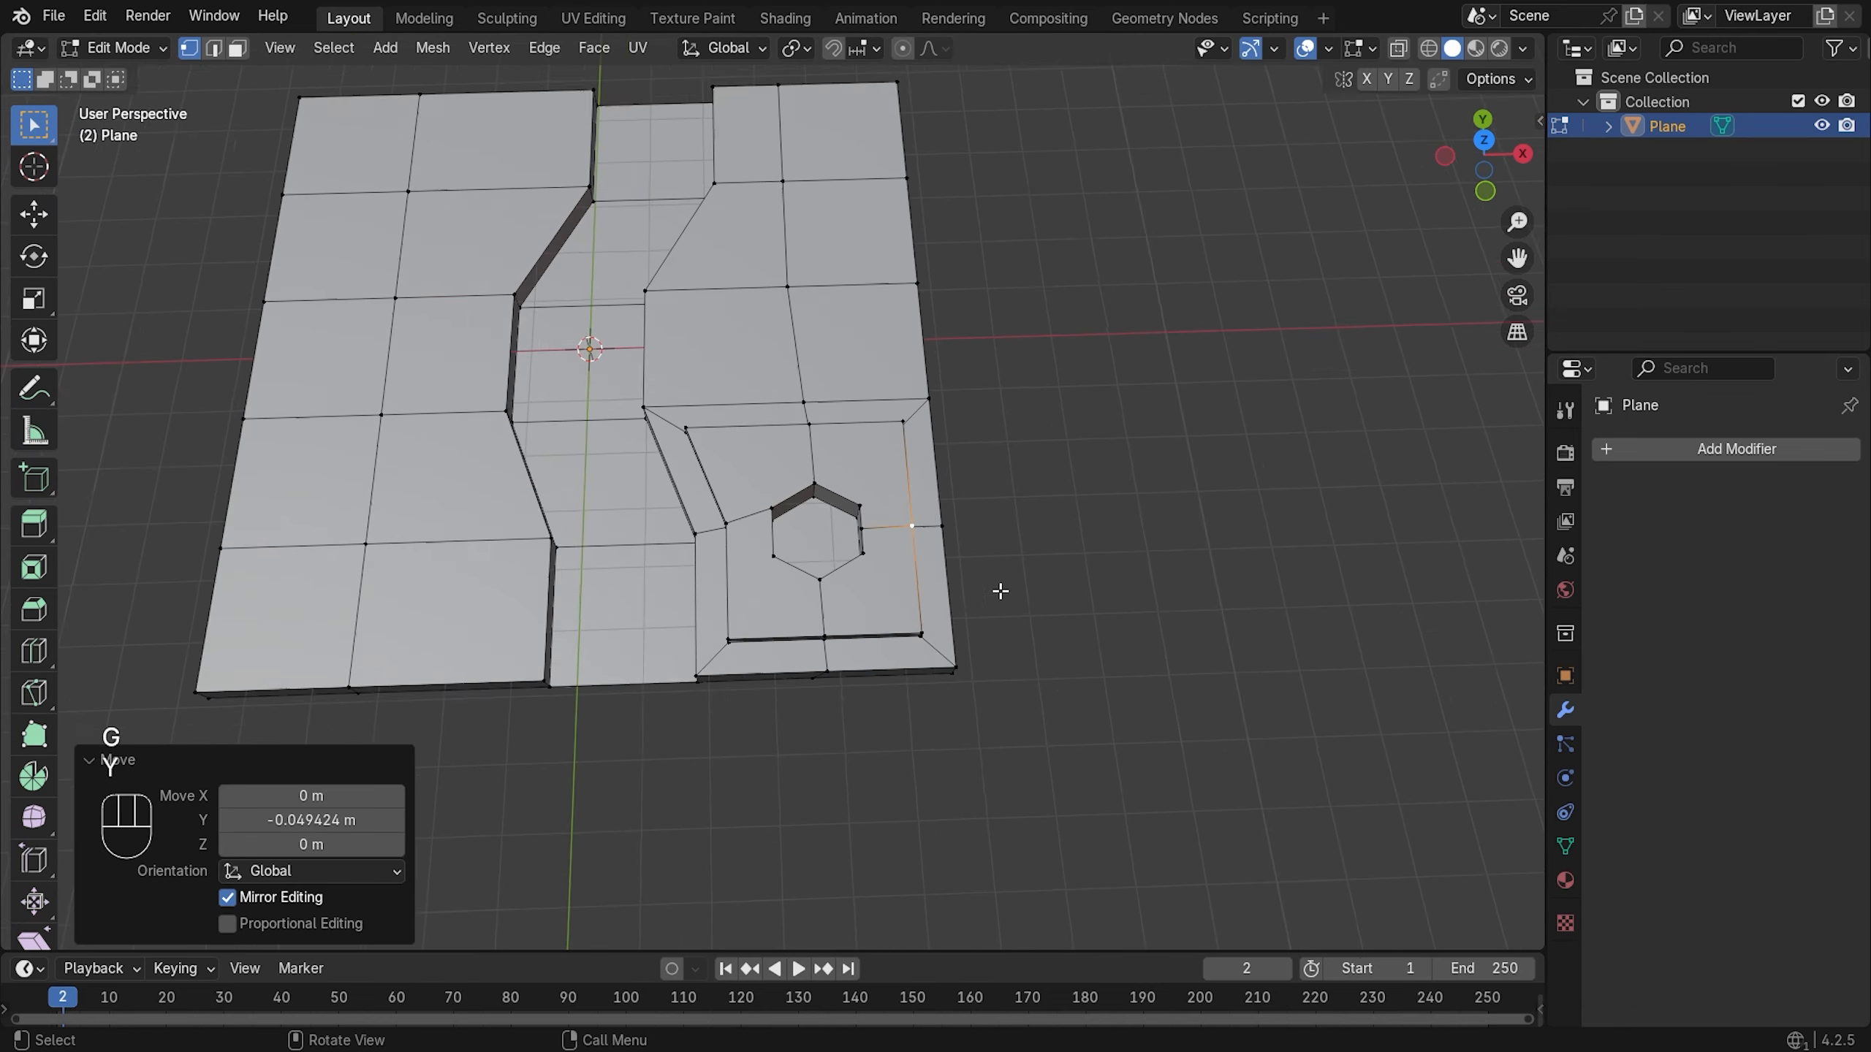
pyautogui.scroll(4, 1002, 590)
pyautogui.keyDown('shift'); pyautogui.moveTo(1000, 591); pyautogui.dragTo(947, 523, button='middle'); pyautogui.keyUp('shift')
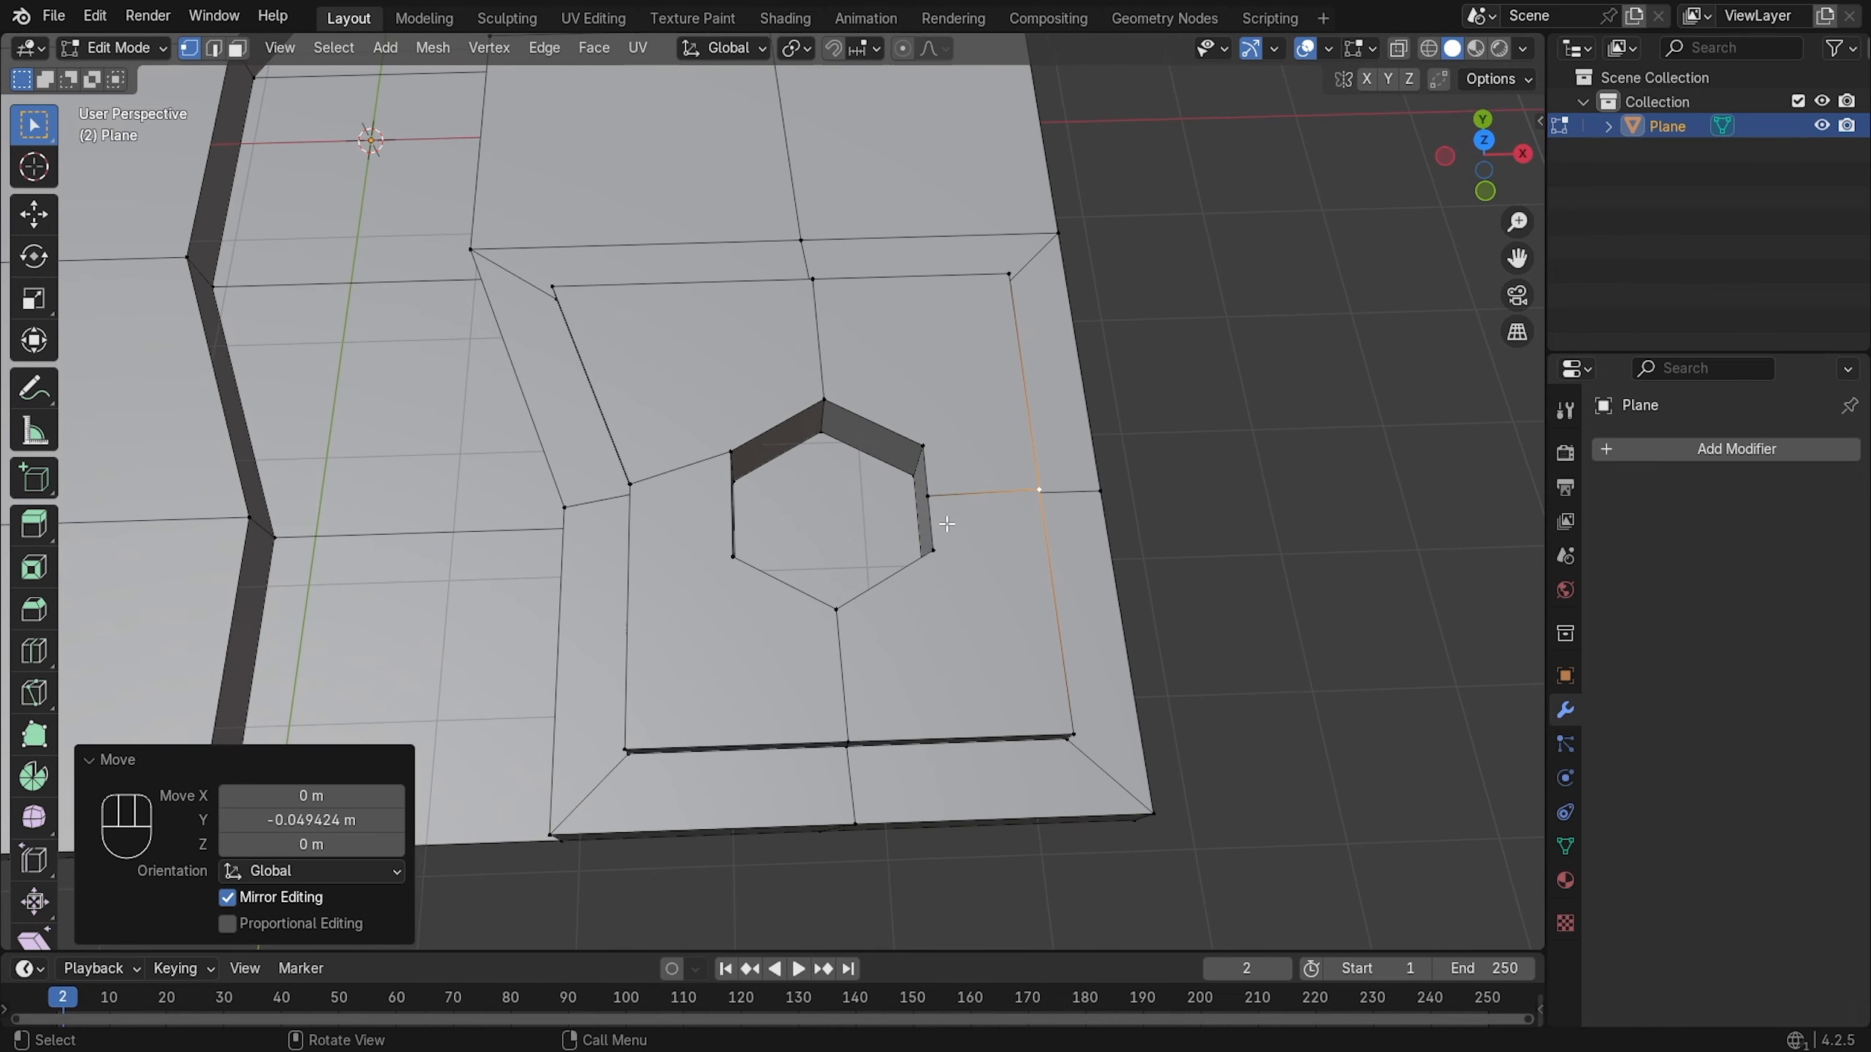
pyautogui.scroll(2, 690, 475)
pyautogui.click(706, 442)
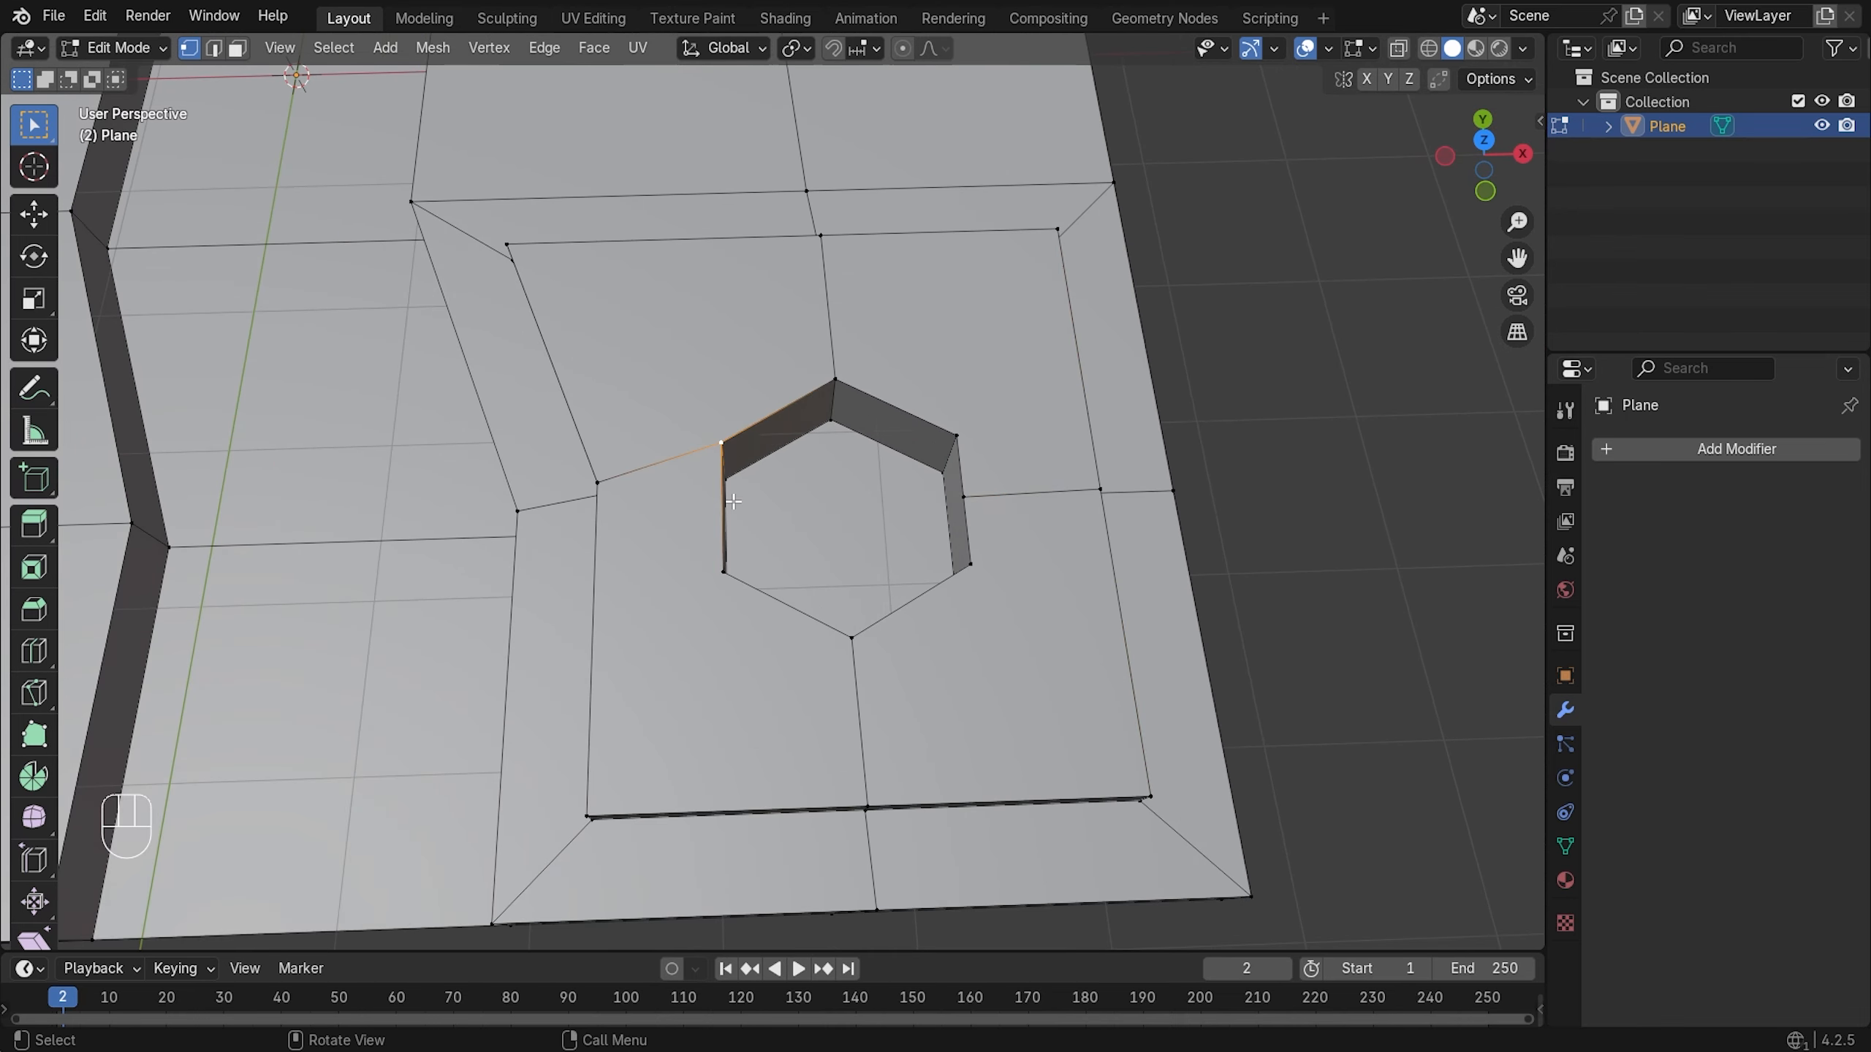
# - In edge mode, delete the edge between the hexagon and platform corner with its adjoining faces
pyautogui.press('2')
pyautogui.click(658, 465)
pyautogui.press('x')
pyautogui.click(559, 592)
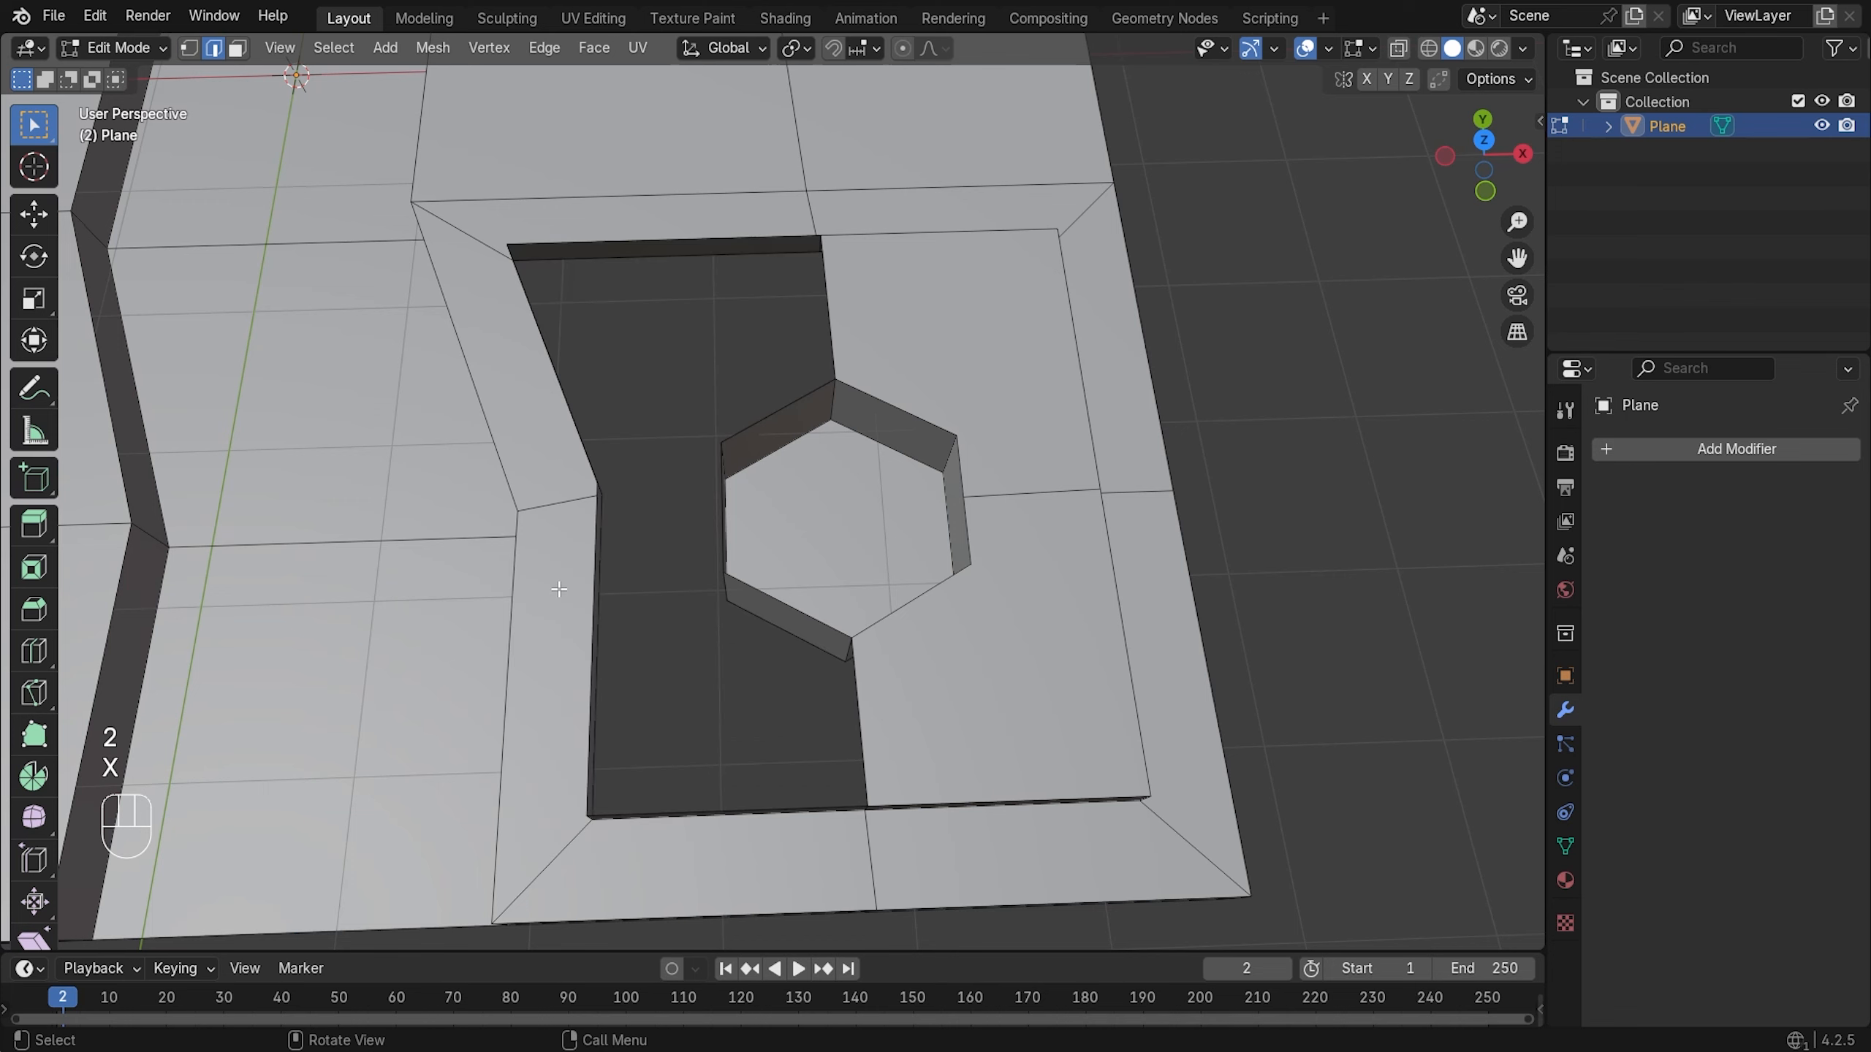
# - Select the gap's bottom, left, upper-left and top border edges
pyautogui.press('1')
pyautogui.press('2')
pyautogui.click(805, 813)
pyautogui.keyDown('shift'); pyautogui.click(603, 558); pyautogui.keyUp('shift')
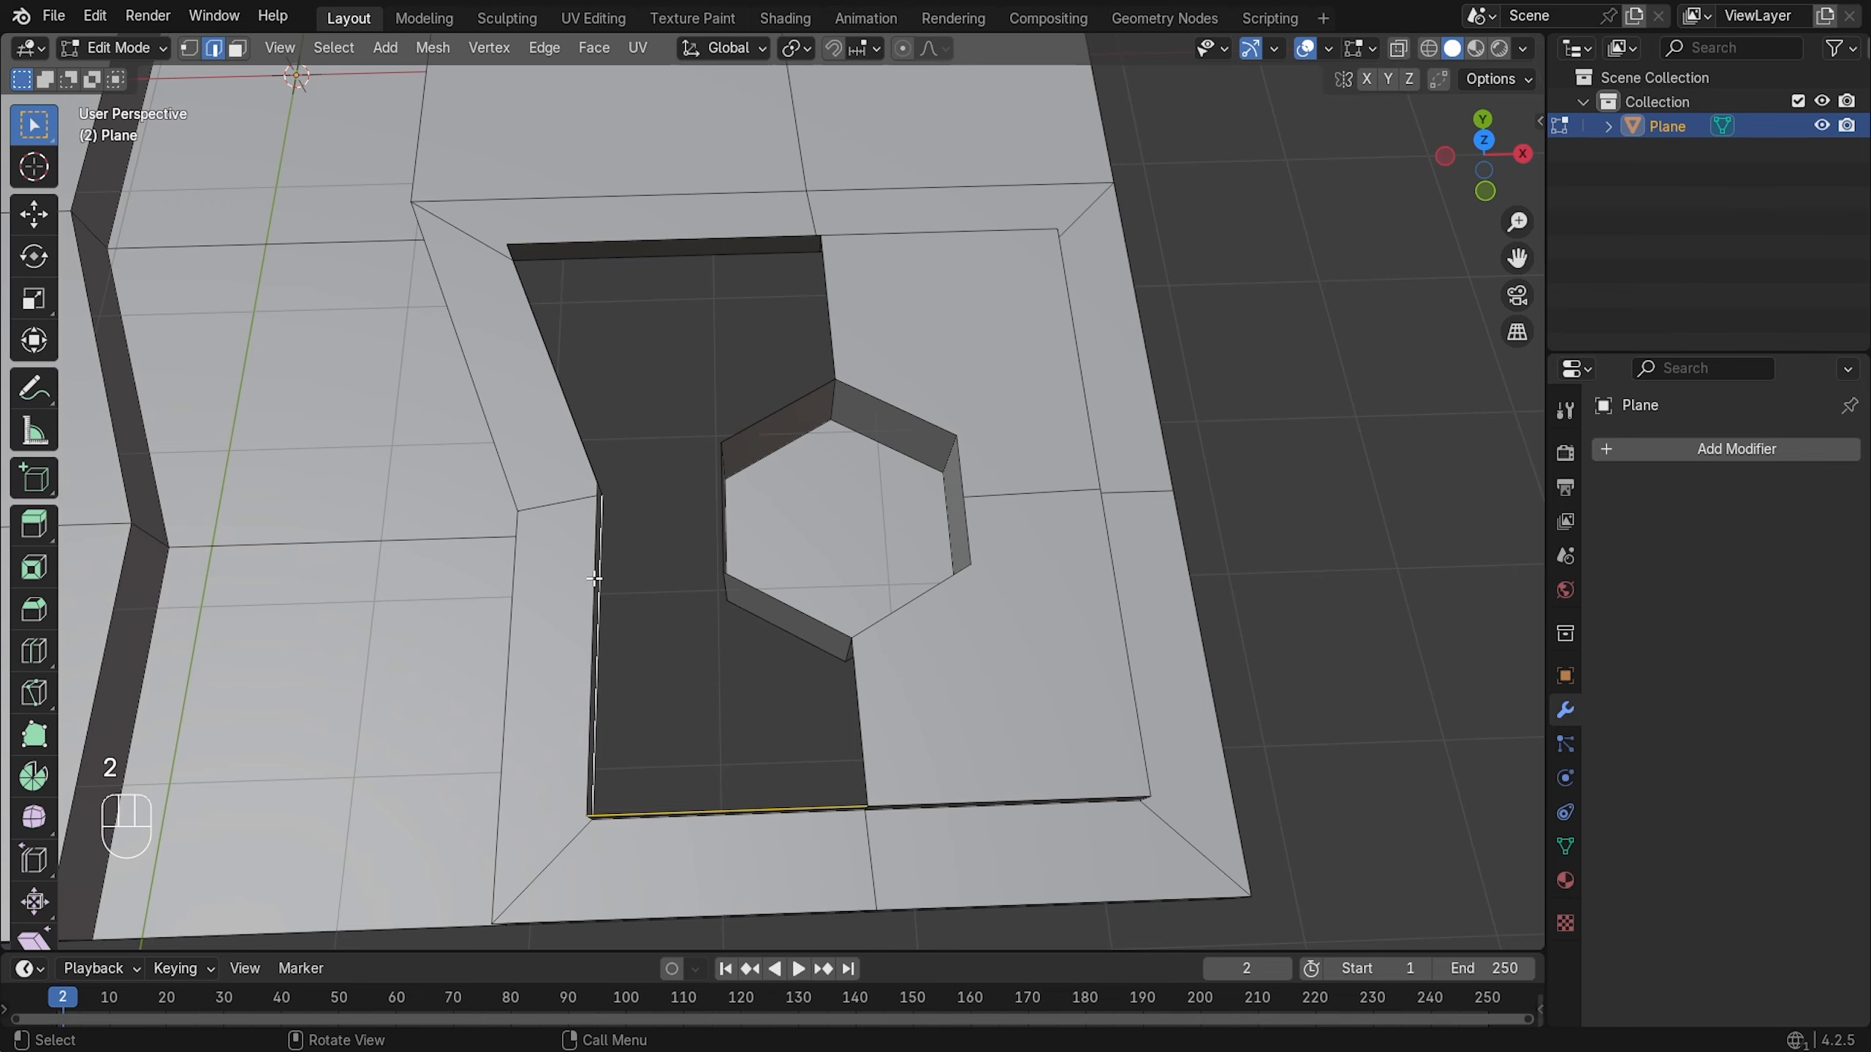
pyautogui.moveTo(666, 649); pyautogui.dragTo(504, 489, button='middle')
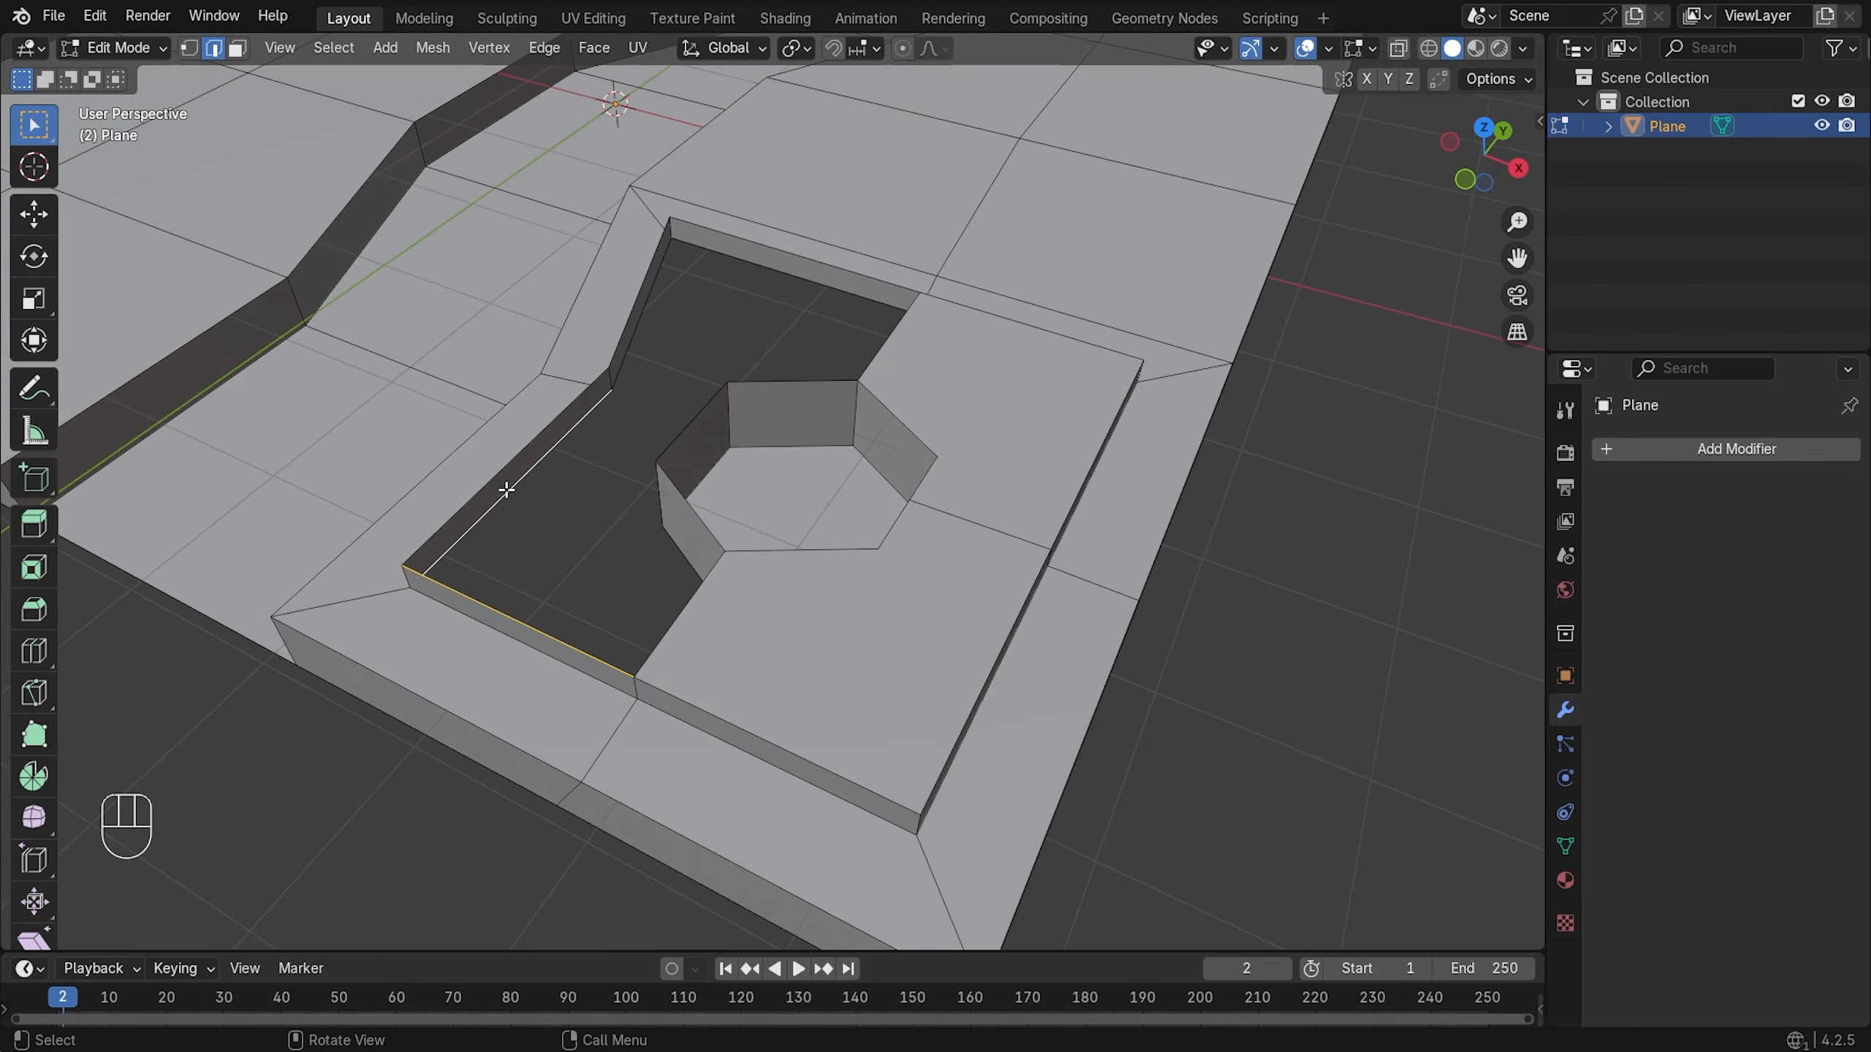
pyautogui.keyDown('shift'); pyautogui.click(483, 606); pyautogui.keyUp('shift')
pyautogui.keyDown('shift'); pyautogui.click(650, 276); pyautogui.keyUp('shift')
pyautogui.keyDown('shift'); pyautogui.click(753, 244); pyautogui.keyUp('shift')
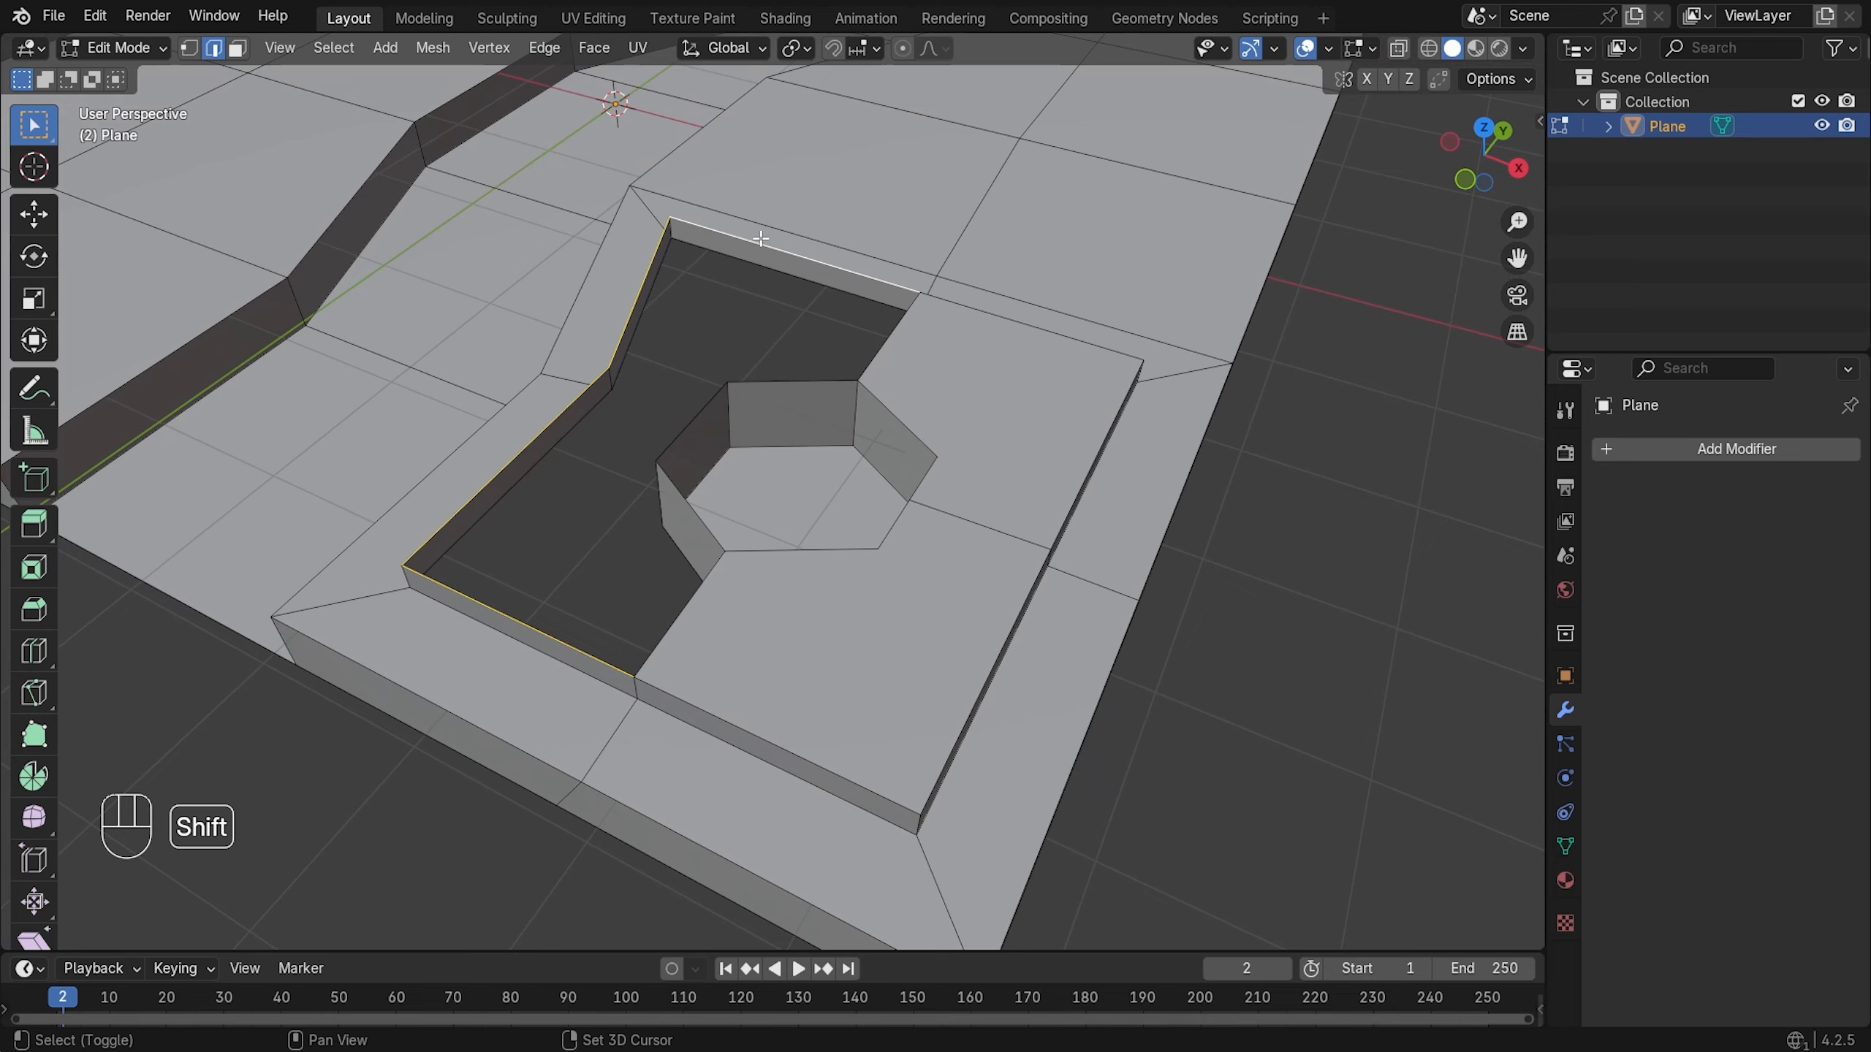
pyautogui.moveTo(752, 244); pyautogui.dragTo(904, 405, button='middle')
# - Add the gap's right edge and three hexagon edges, fill the gap with one face, then deselect
pyautogui.keyDown('shift'); pyautogui.click(827, 371); pyautogui.keyUp('shift')
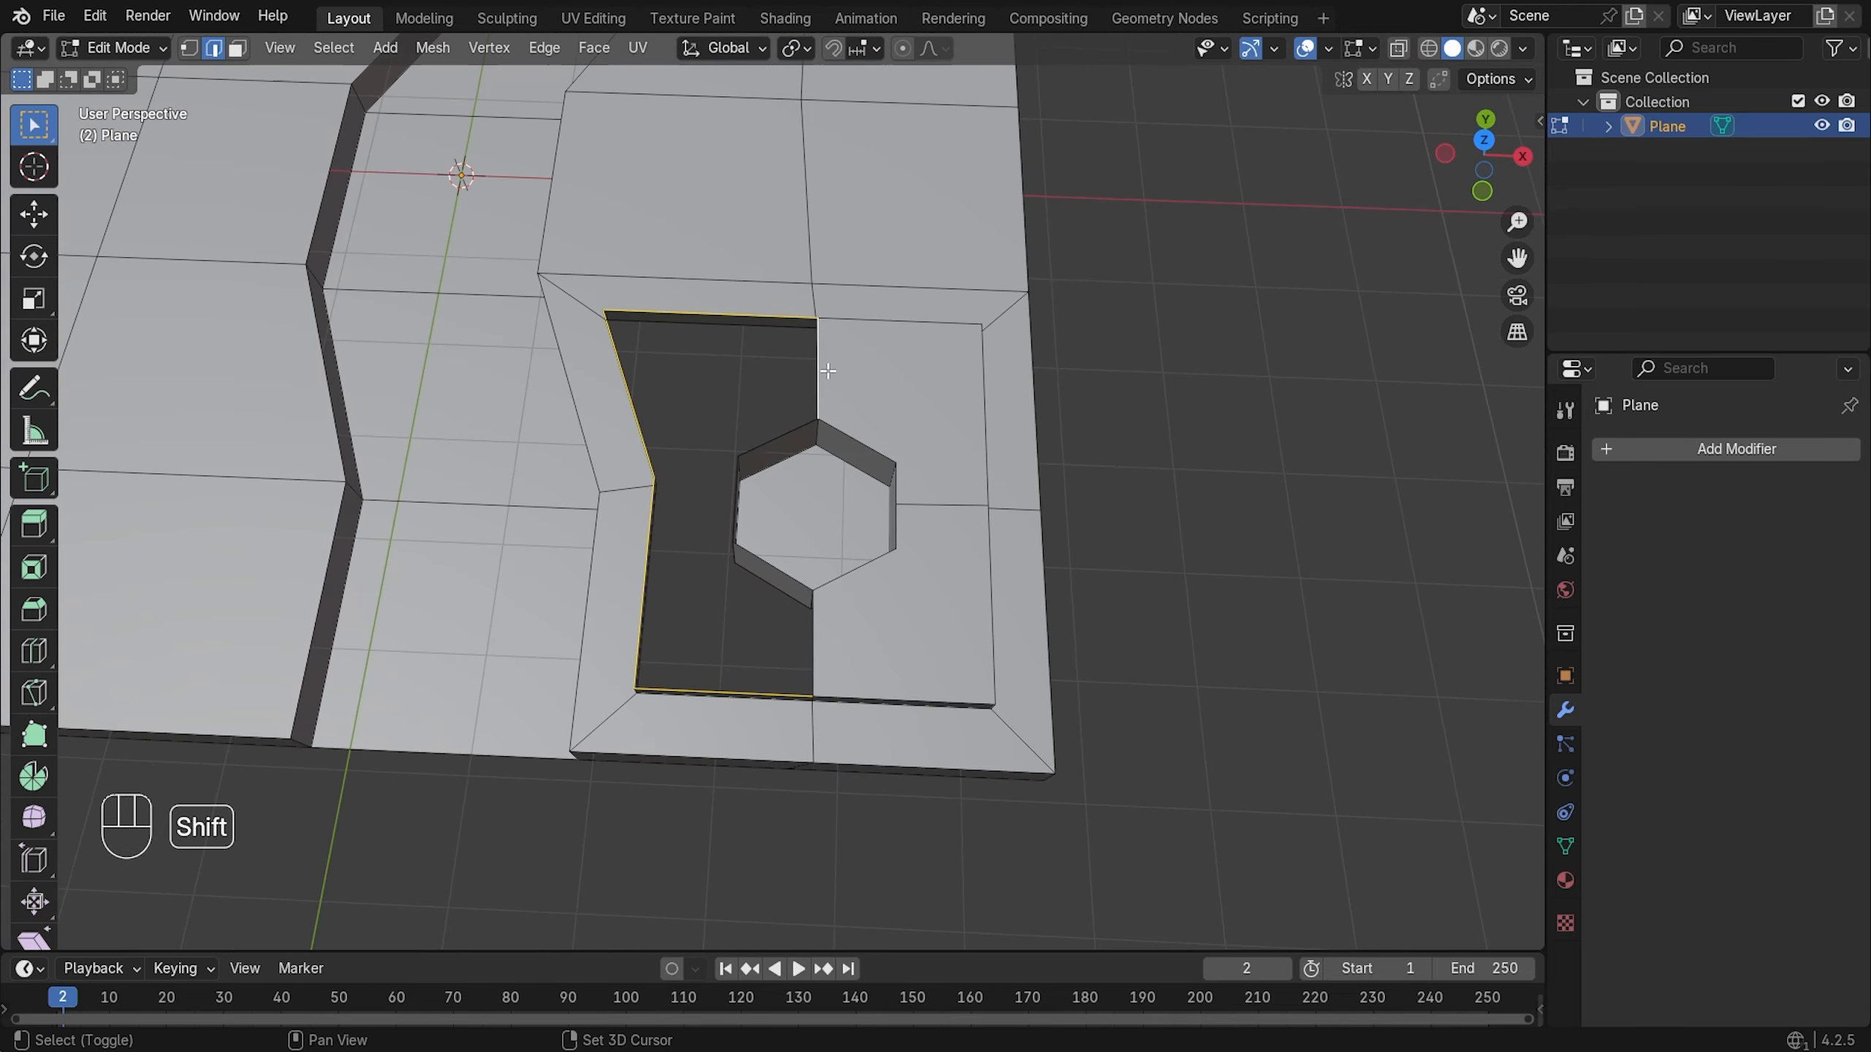
pyautogui.keyDown('shift'); pyautogui.click(789, 439); pyautogui.keyUp('shift')
pyautogui.keyDown('shift'); pyautogui.click(734, 484); pyautogui.keyUp('shift')
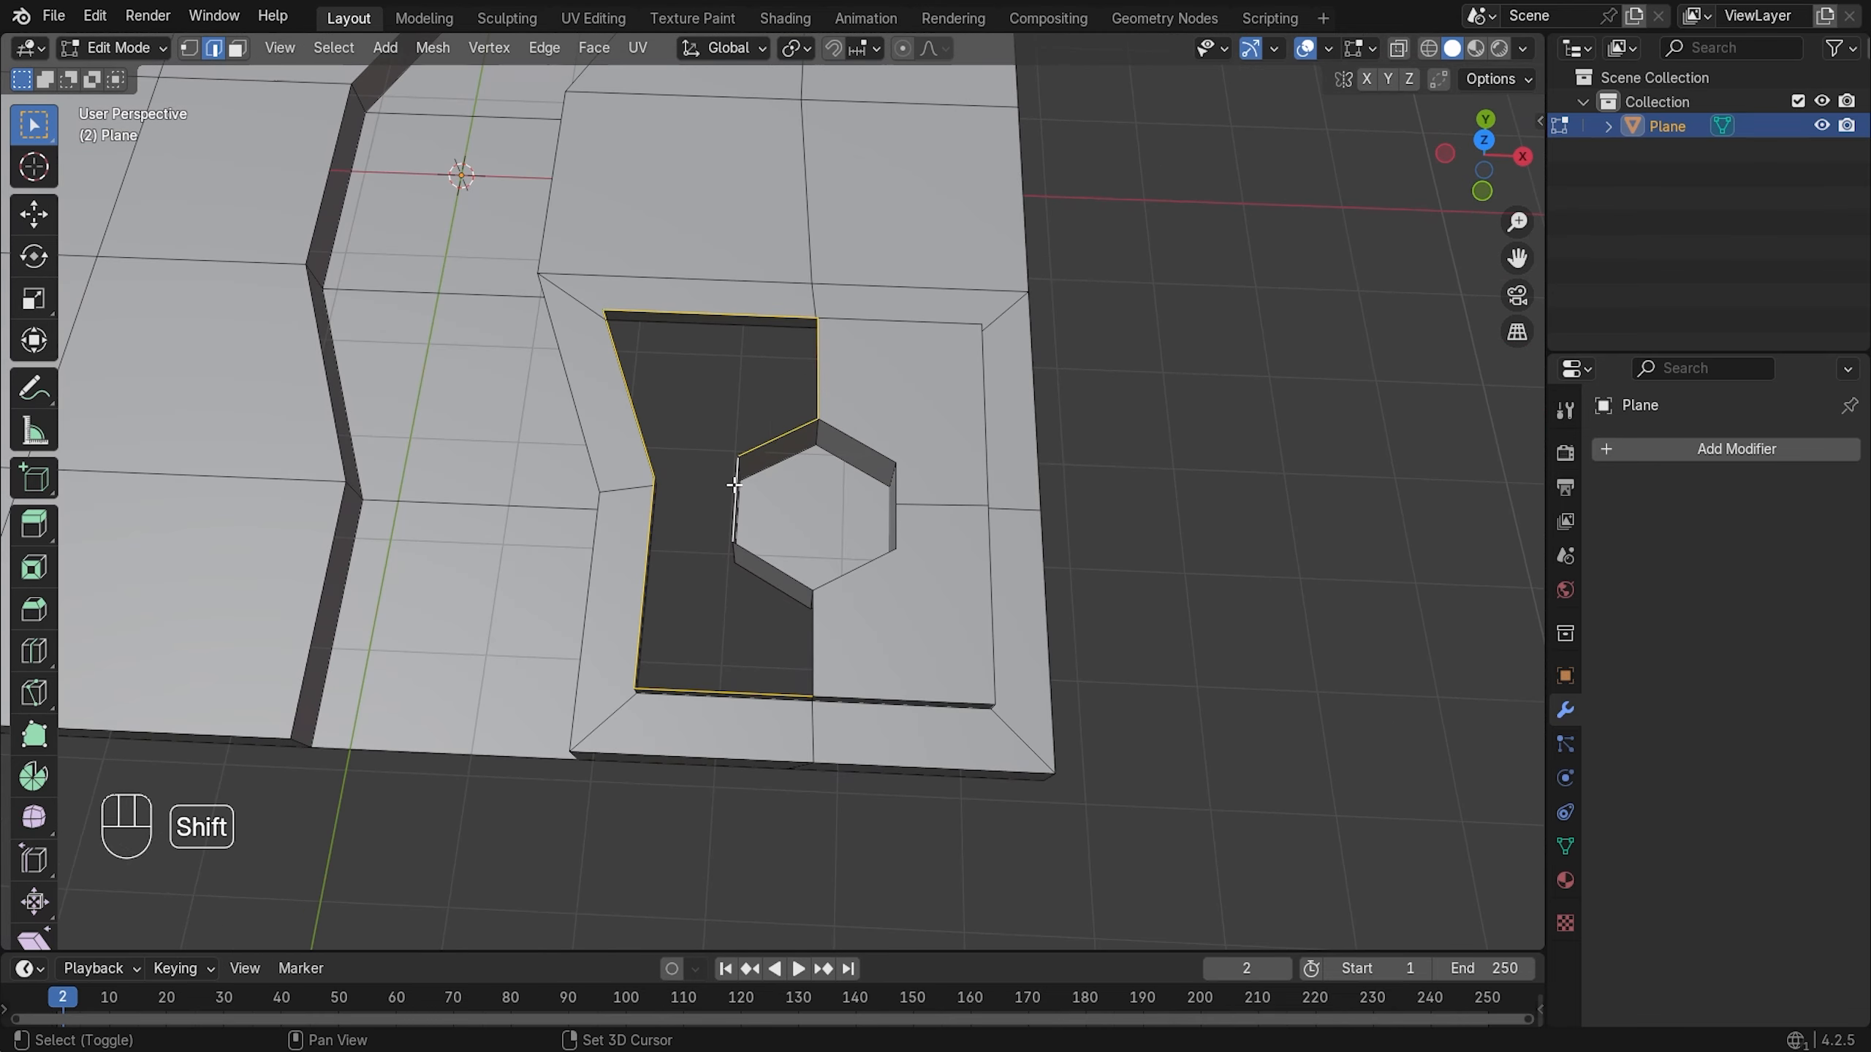
pyautogui.keyDown('shift'); pyautogui.click(768, 562); pyautogui.keyUp('shift')
pyautogui.moveTo(768, 563); pyautogui.dragTo(864, 507, button='middle')
pyautogui.press('f')
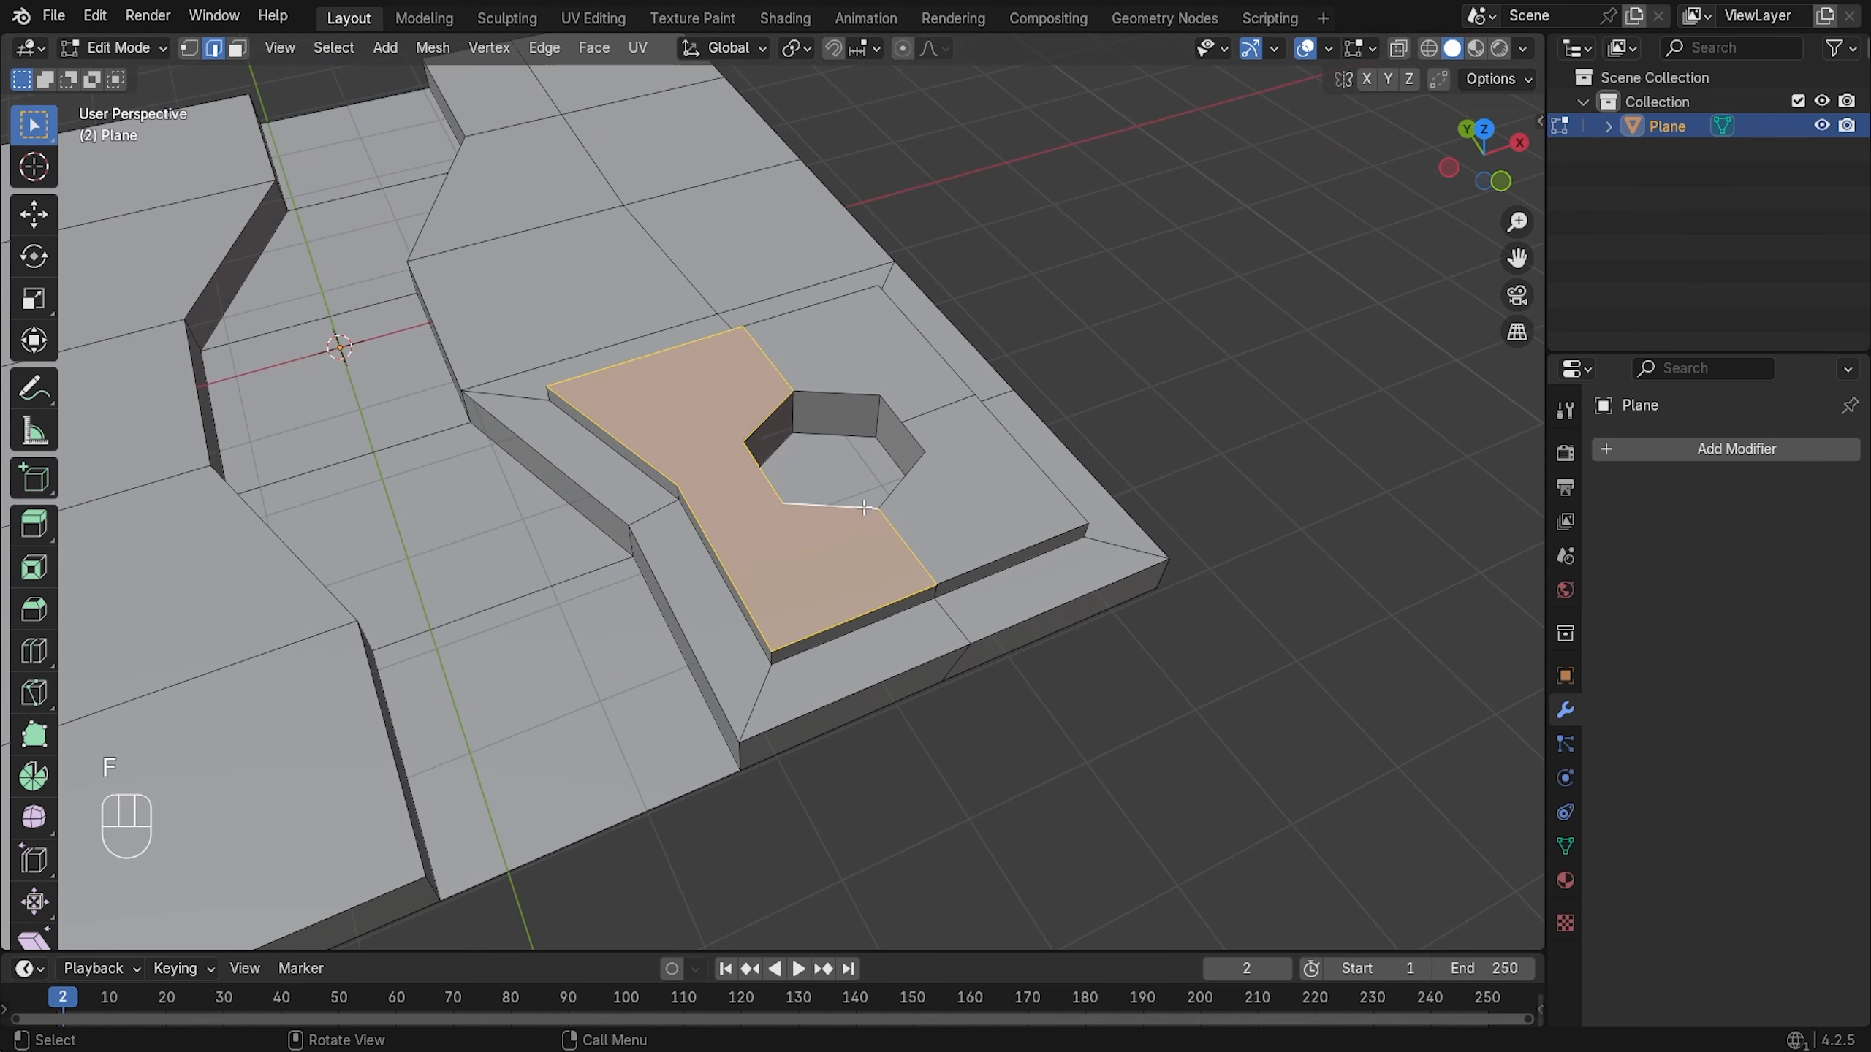
pyautogui.scroll(-2, 863, 507)
pyautogui.scroll(4, 902, 439)
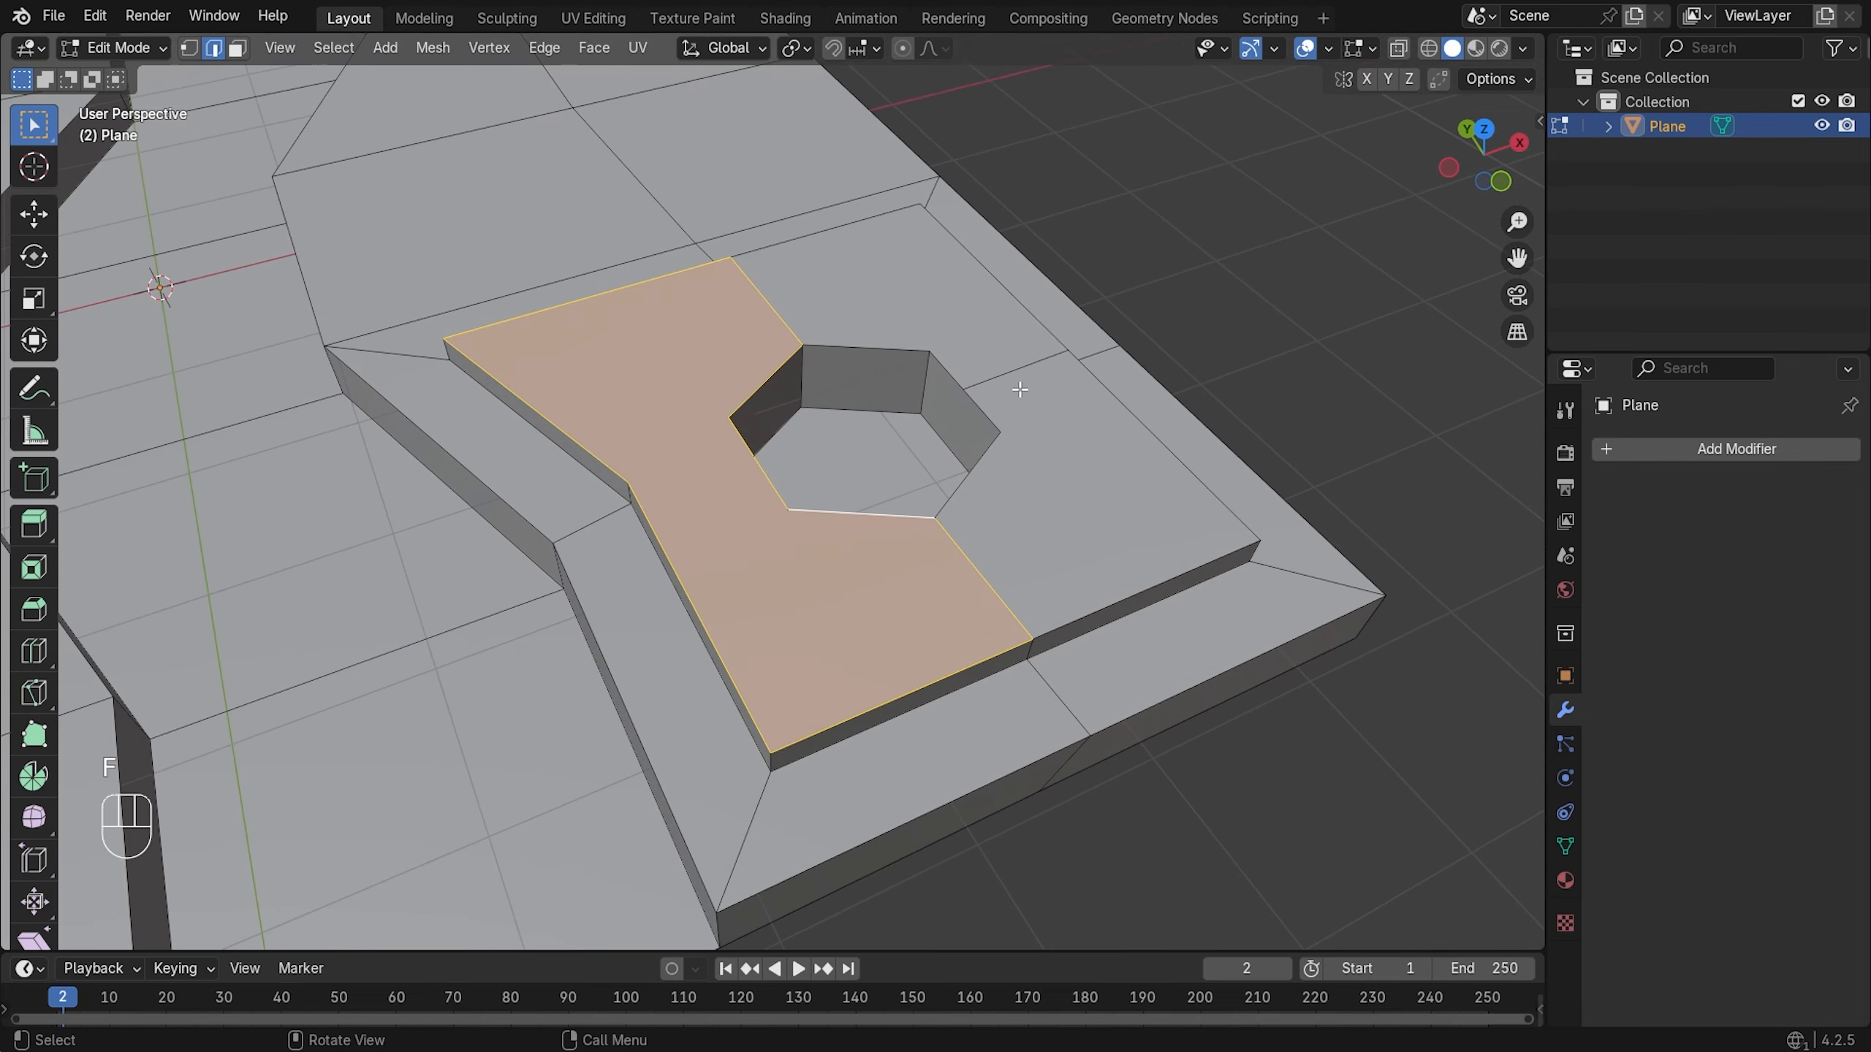
pyautogui.press('1')
pyautogui.click(1188, 292)
pyautogui.moveTo(1137, 339); pyautogui.dragTo(1012, 416, button='middle')
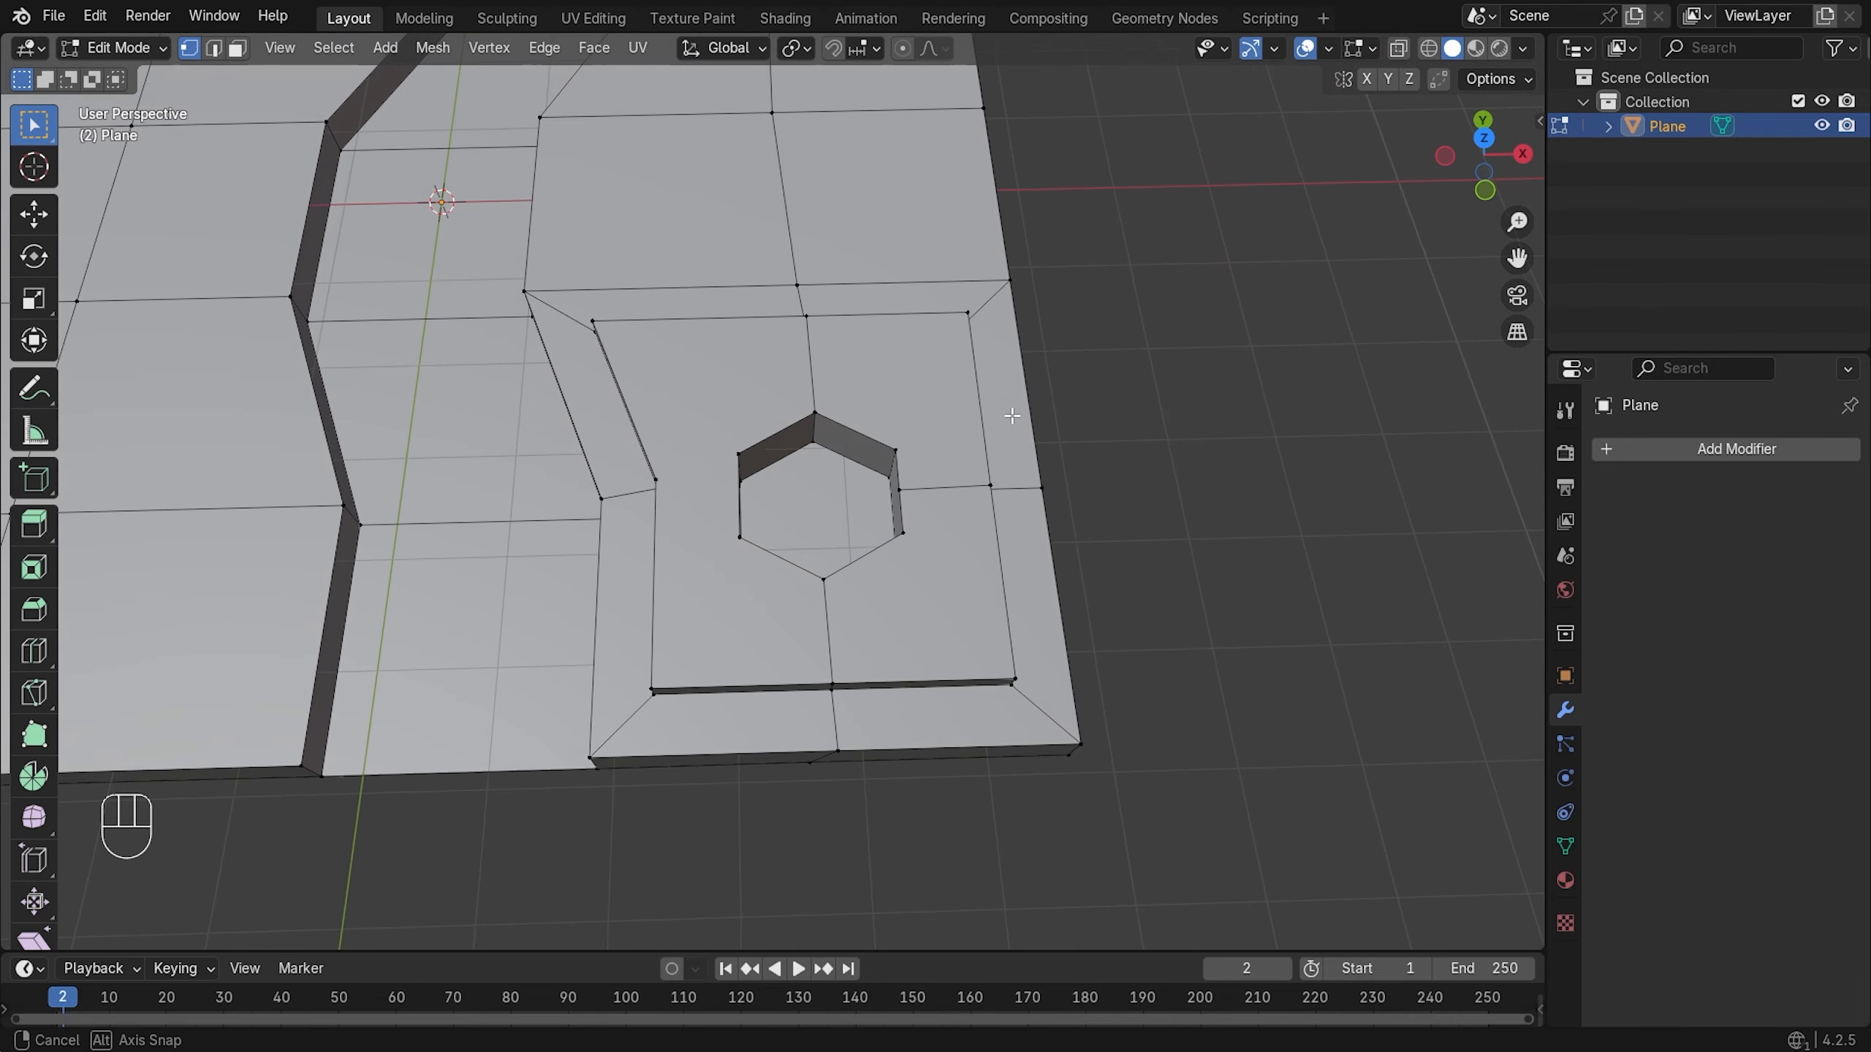
pyautogui.scroll(2, 793, 501)
# - Subdivide the hexagon's left edge between its upper-left and lower-left vertices
pyautogui.click(593, 475)
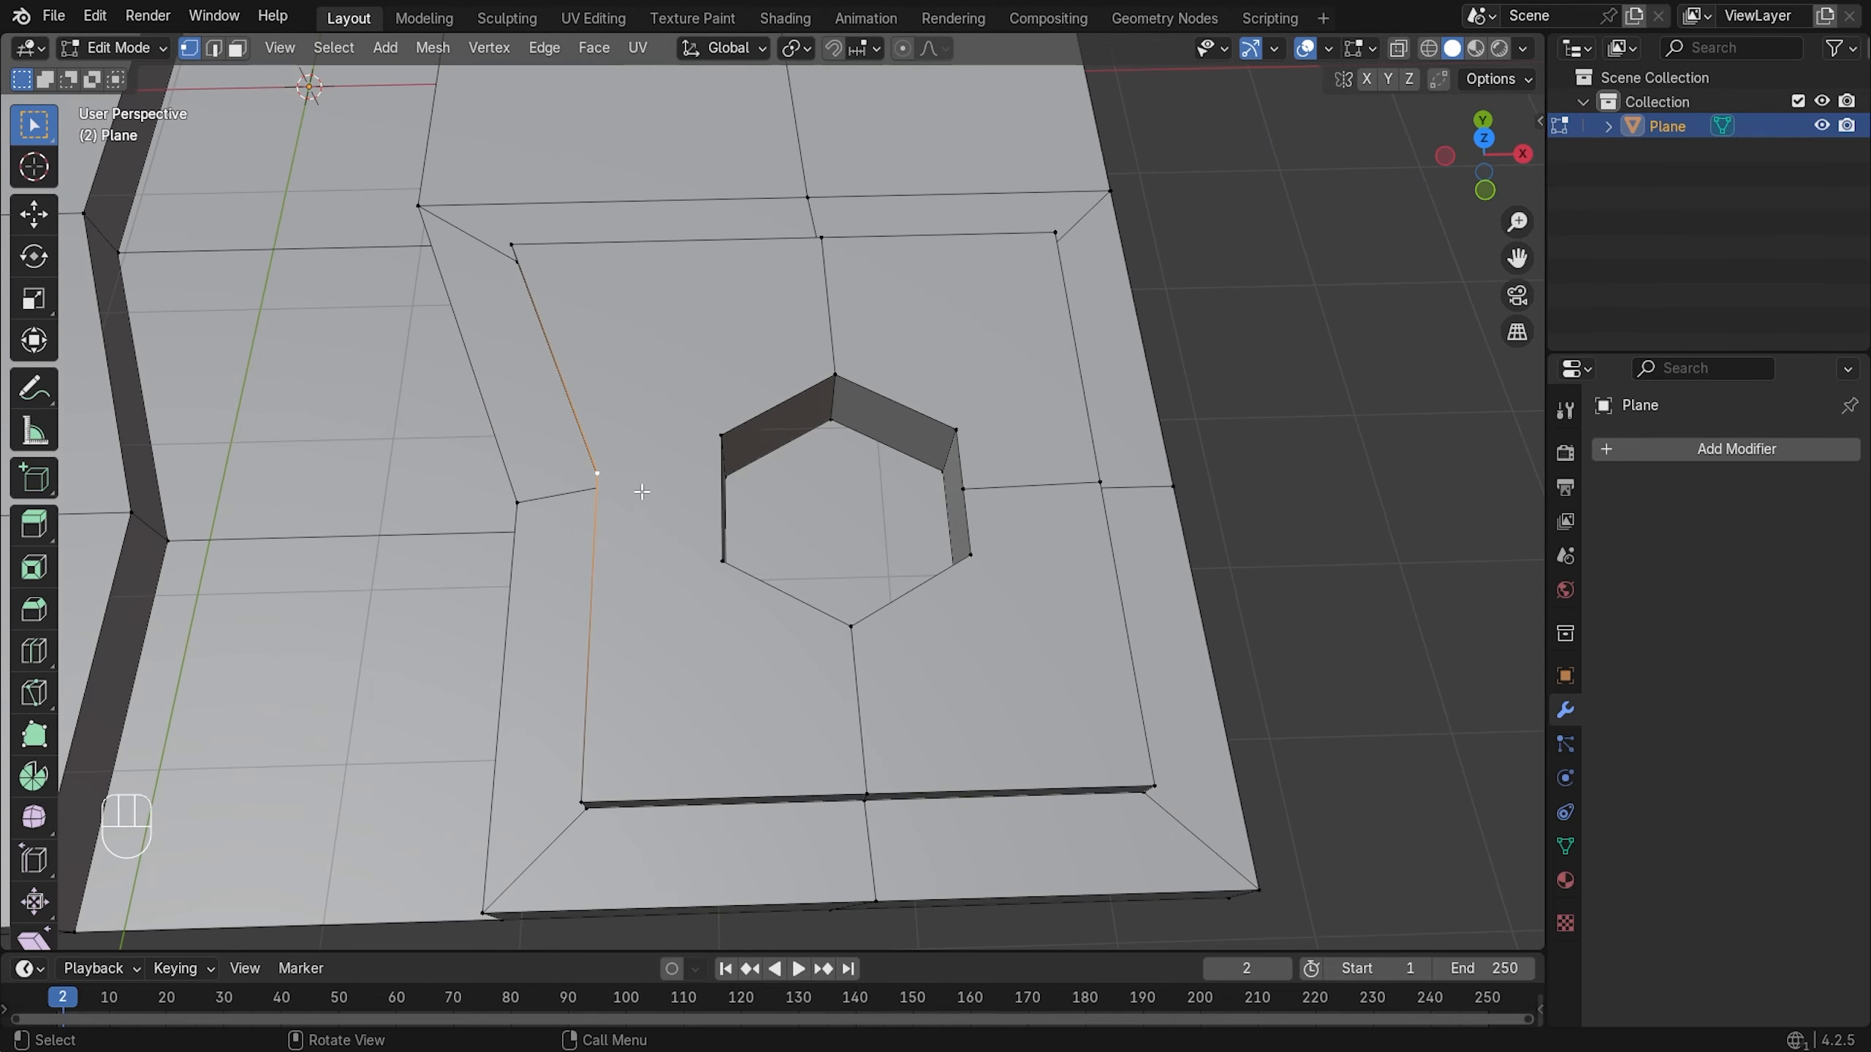
pyautogui.click(721, 561)
pyautogui.keyDown('shift'); pyautogui.click(722, 433); pyautogui.keyUp('shift')
pyautogui.rightClick(730, 442)
pyautogui.click(648, 473)
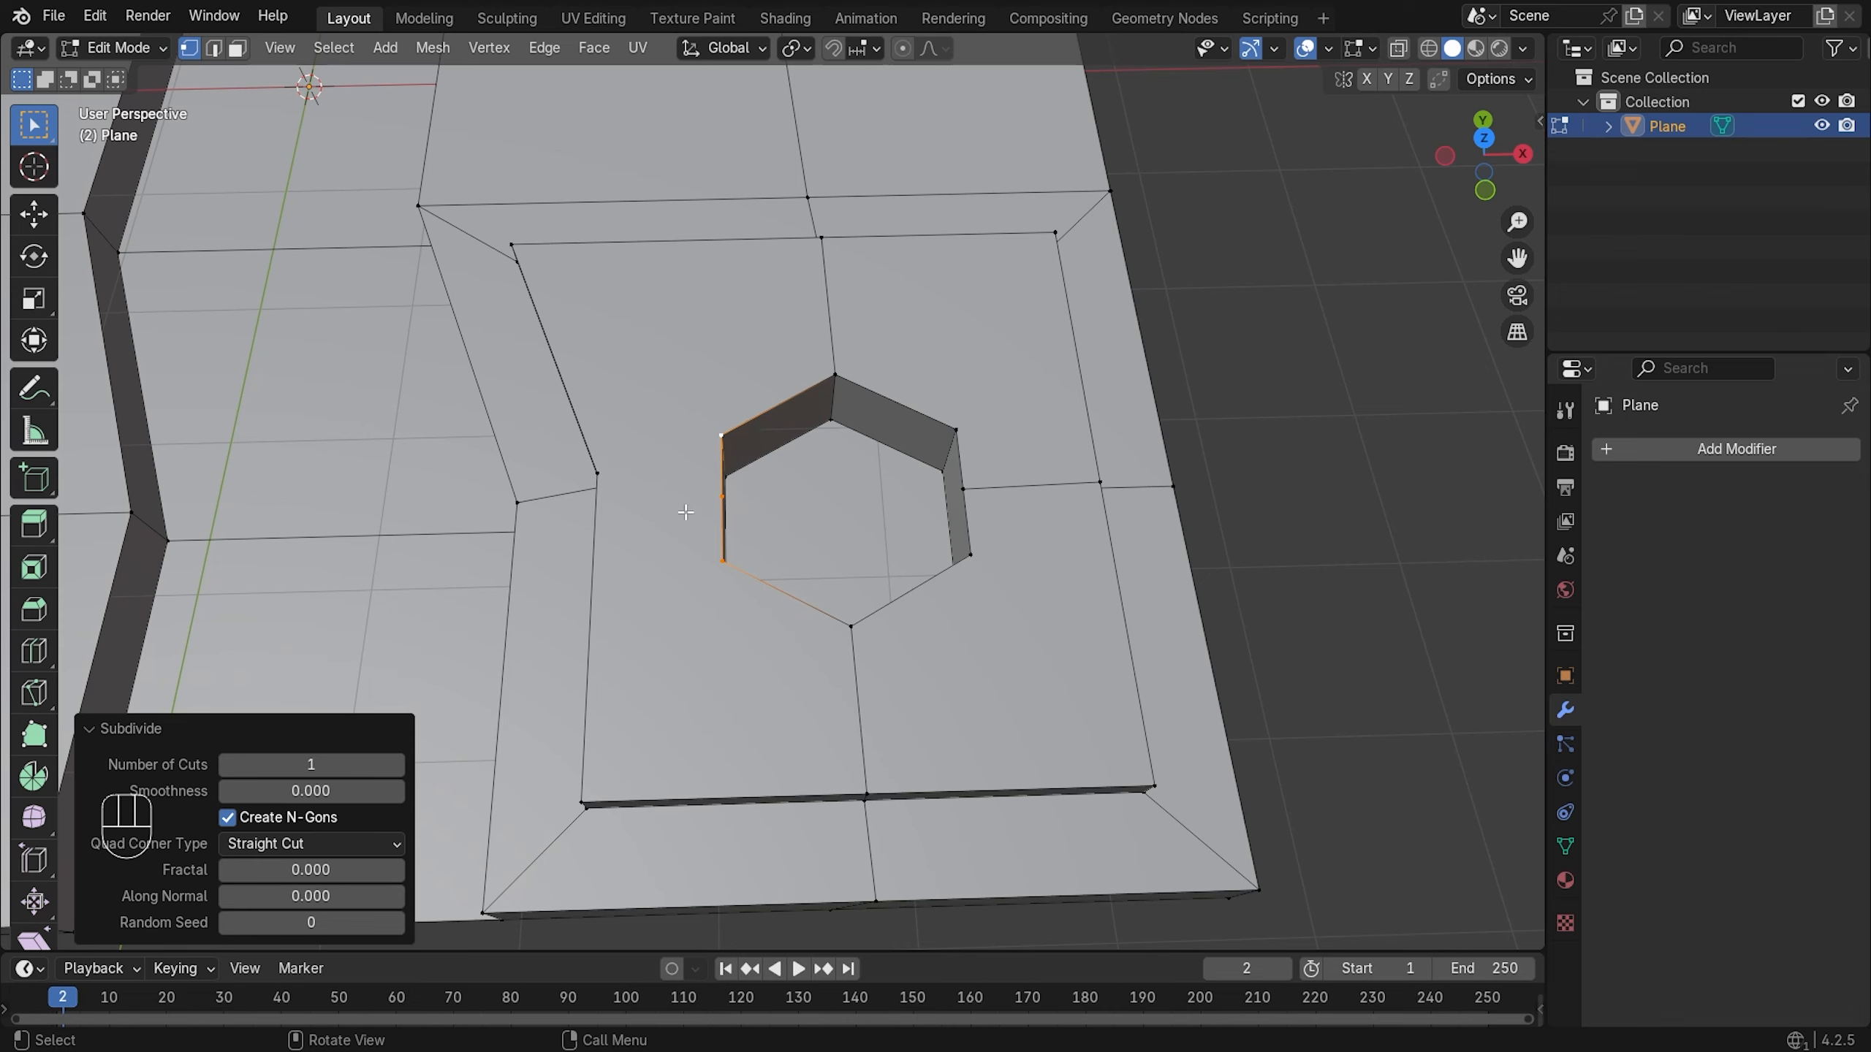
# - Connect the new midpoint vertex to the platform's inner corner with an edge
pyautogui.click(706, 495)
pyautogui.keyDown('shift'); pyautogui.click(600, 472); pyautogui.keyUp('shift')
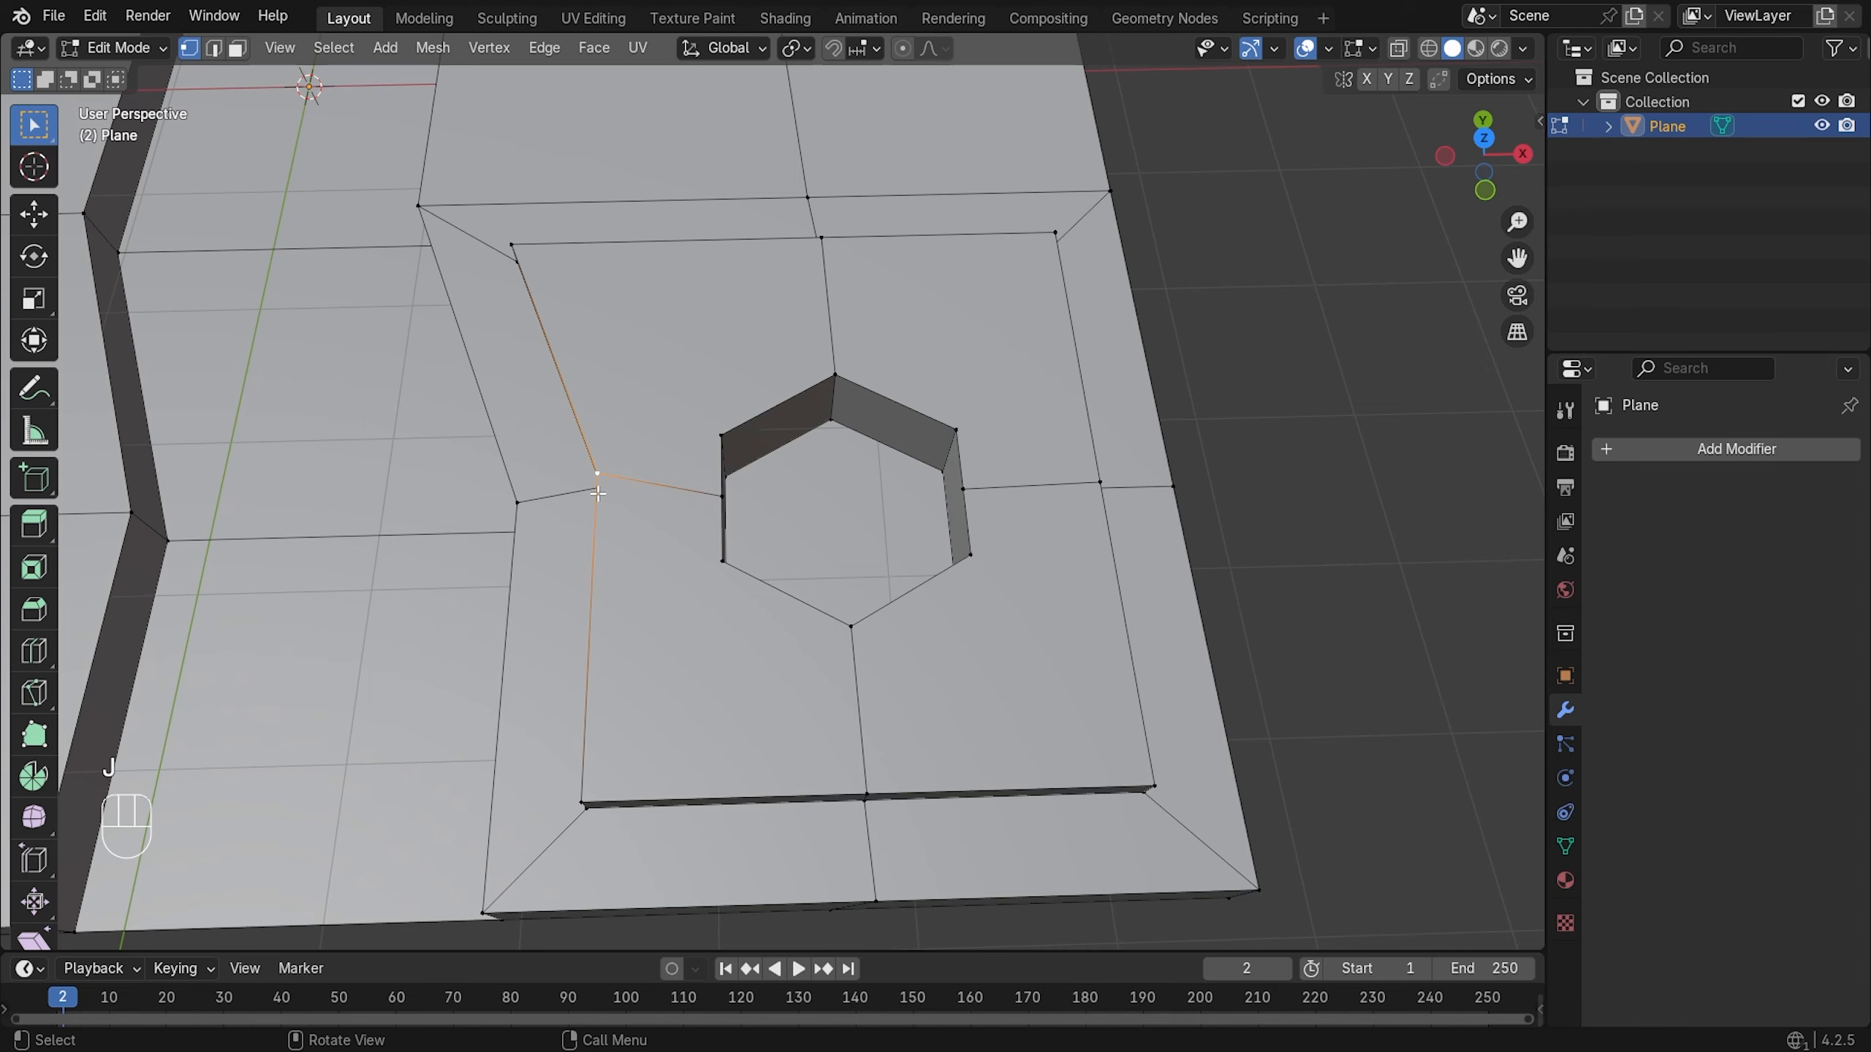
pyautogui.hotkey('alt', 'a')
pyautogui.moveTo(622, 492); pyautogui.dragTo(683, 515, button='middle')
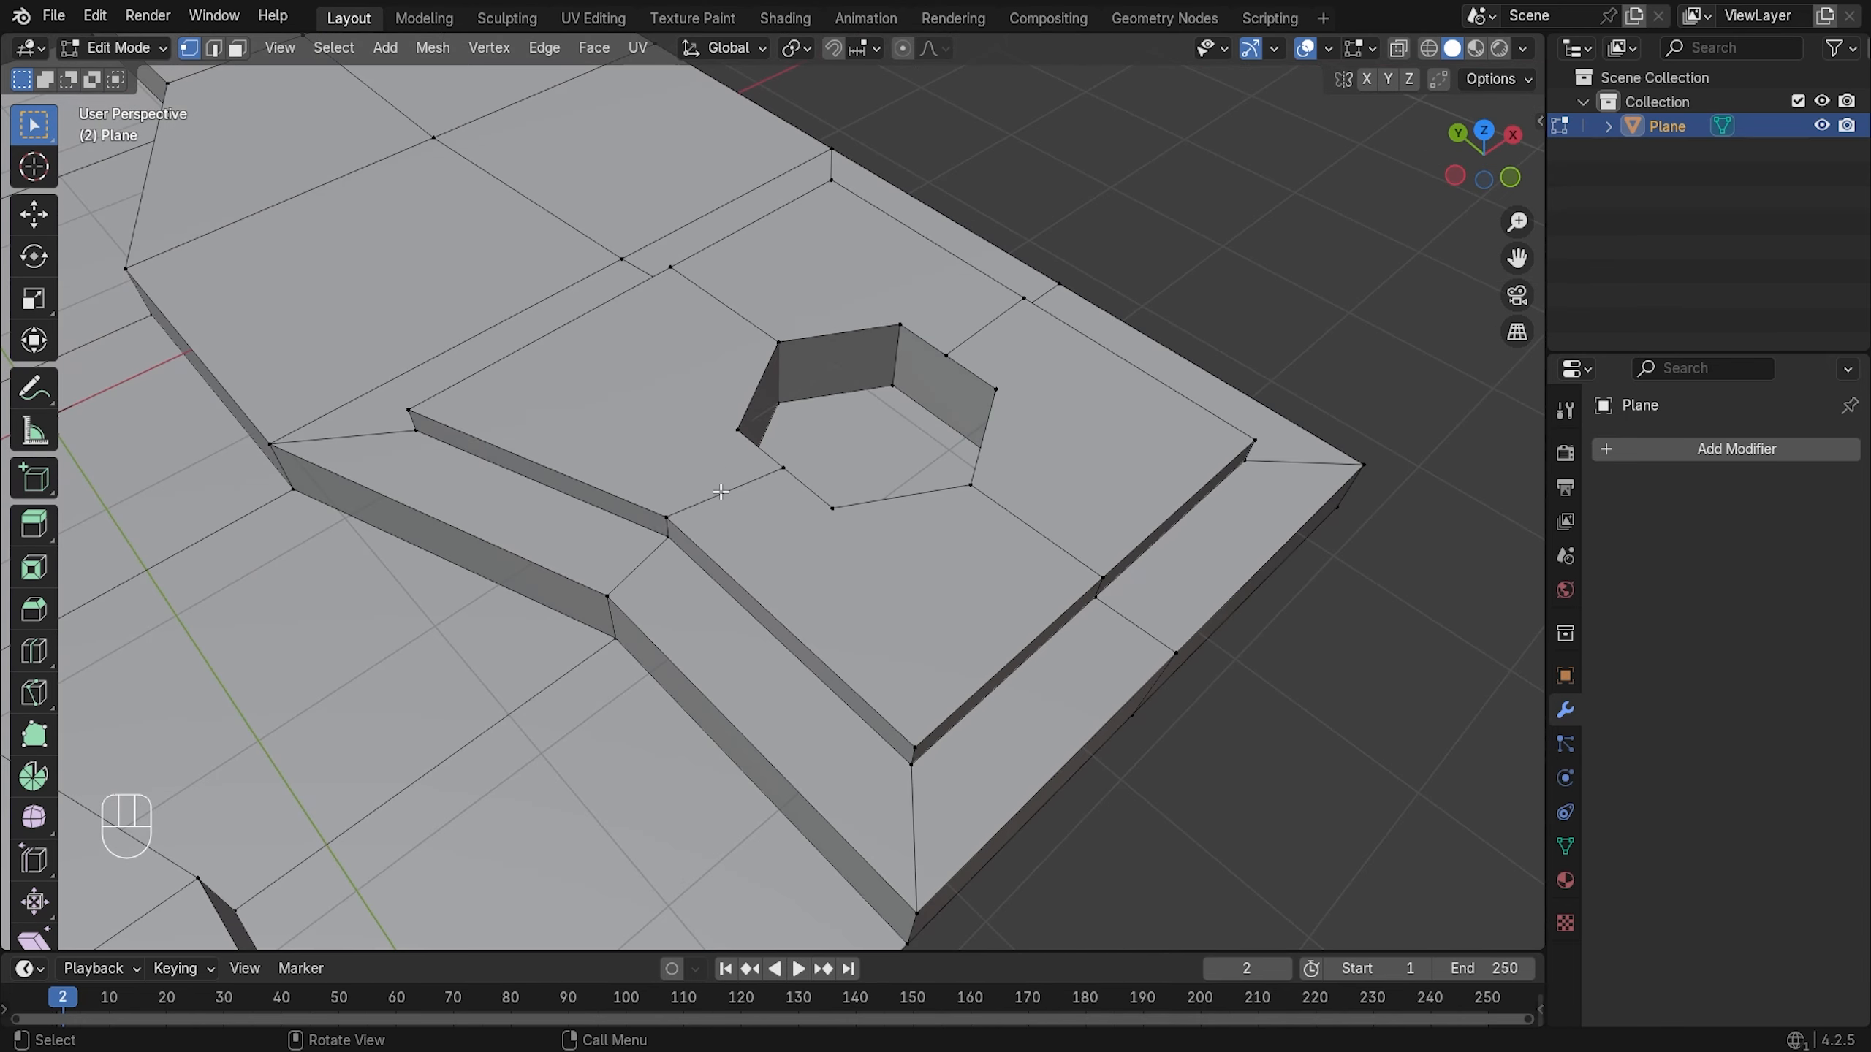
# - Slide the inner corner vertex along its edge with G G so the new edge is level
pyautogui.keyDown('shift'); pyautogui.click(664, 538); pyautogui.keyUp('shift')
pyautogui.press('KP_7')
pyautogui.scroll(2, 769, 591)
pyautogui.press('g')
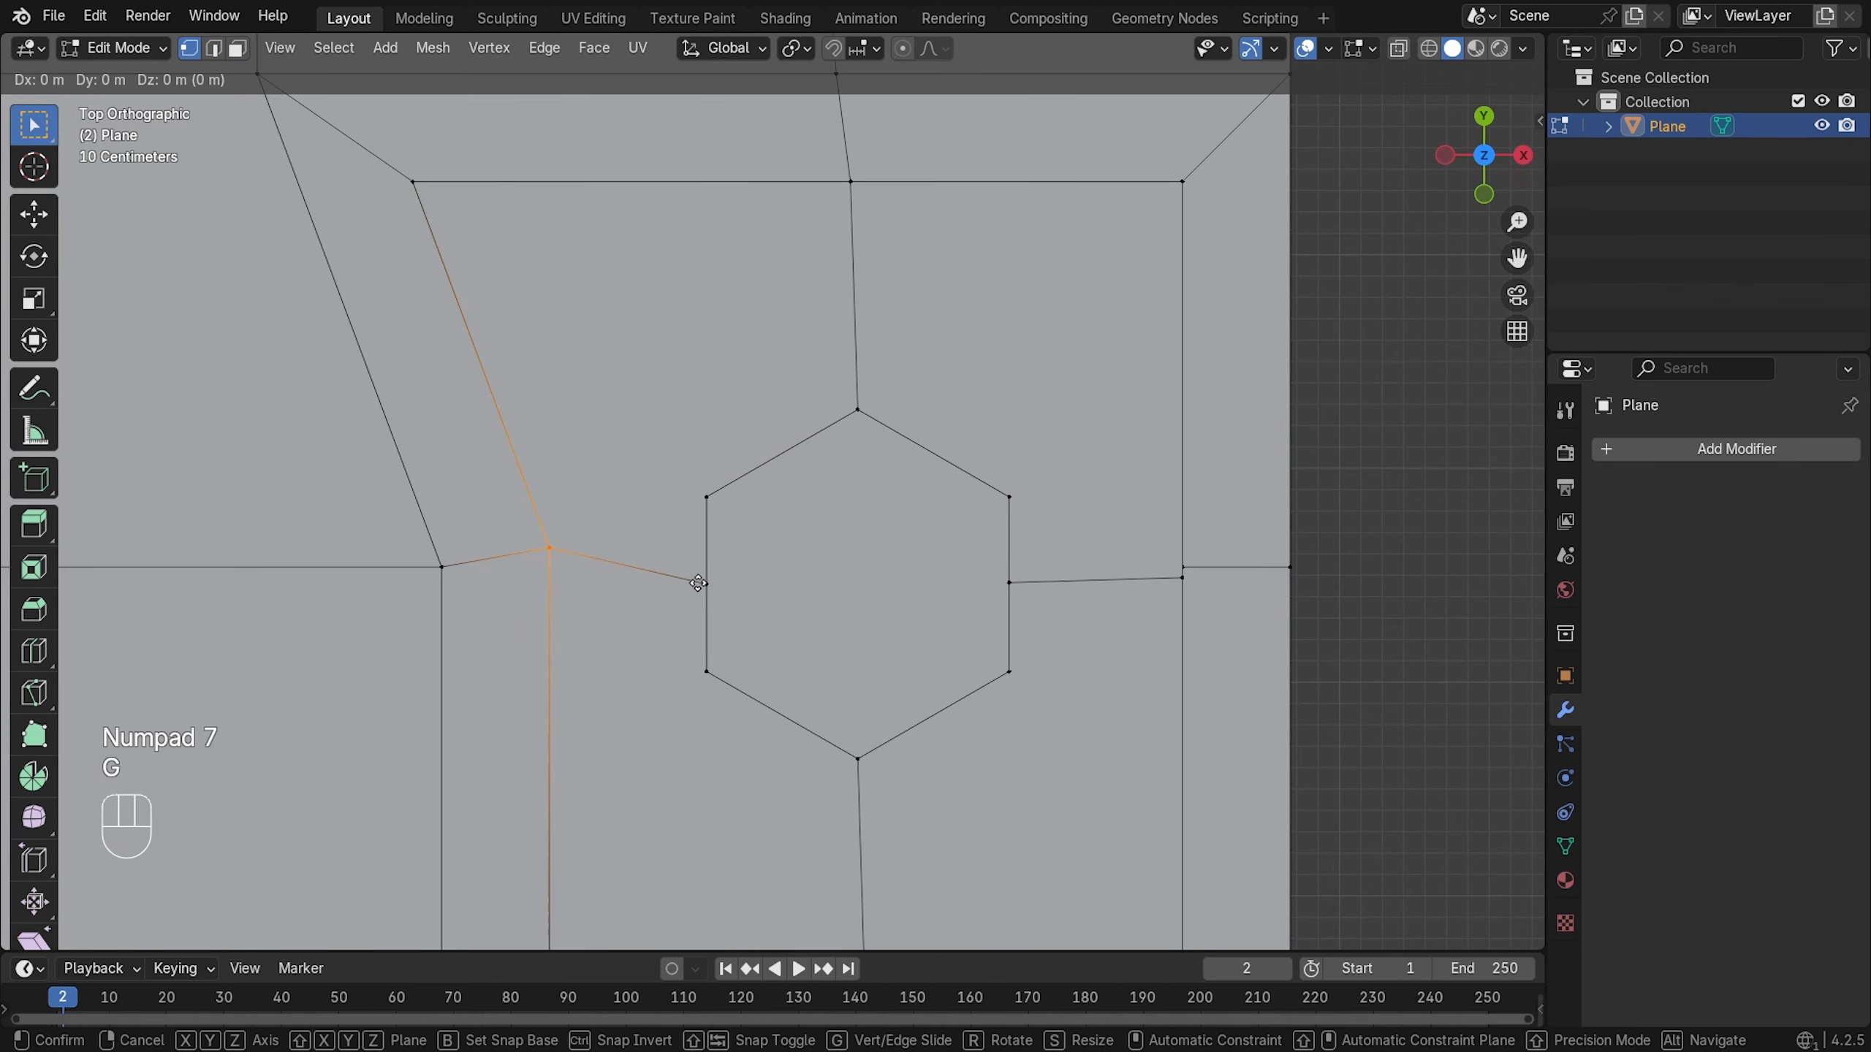
pyautogui.press('x')
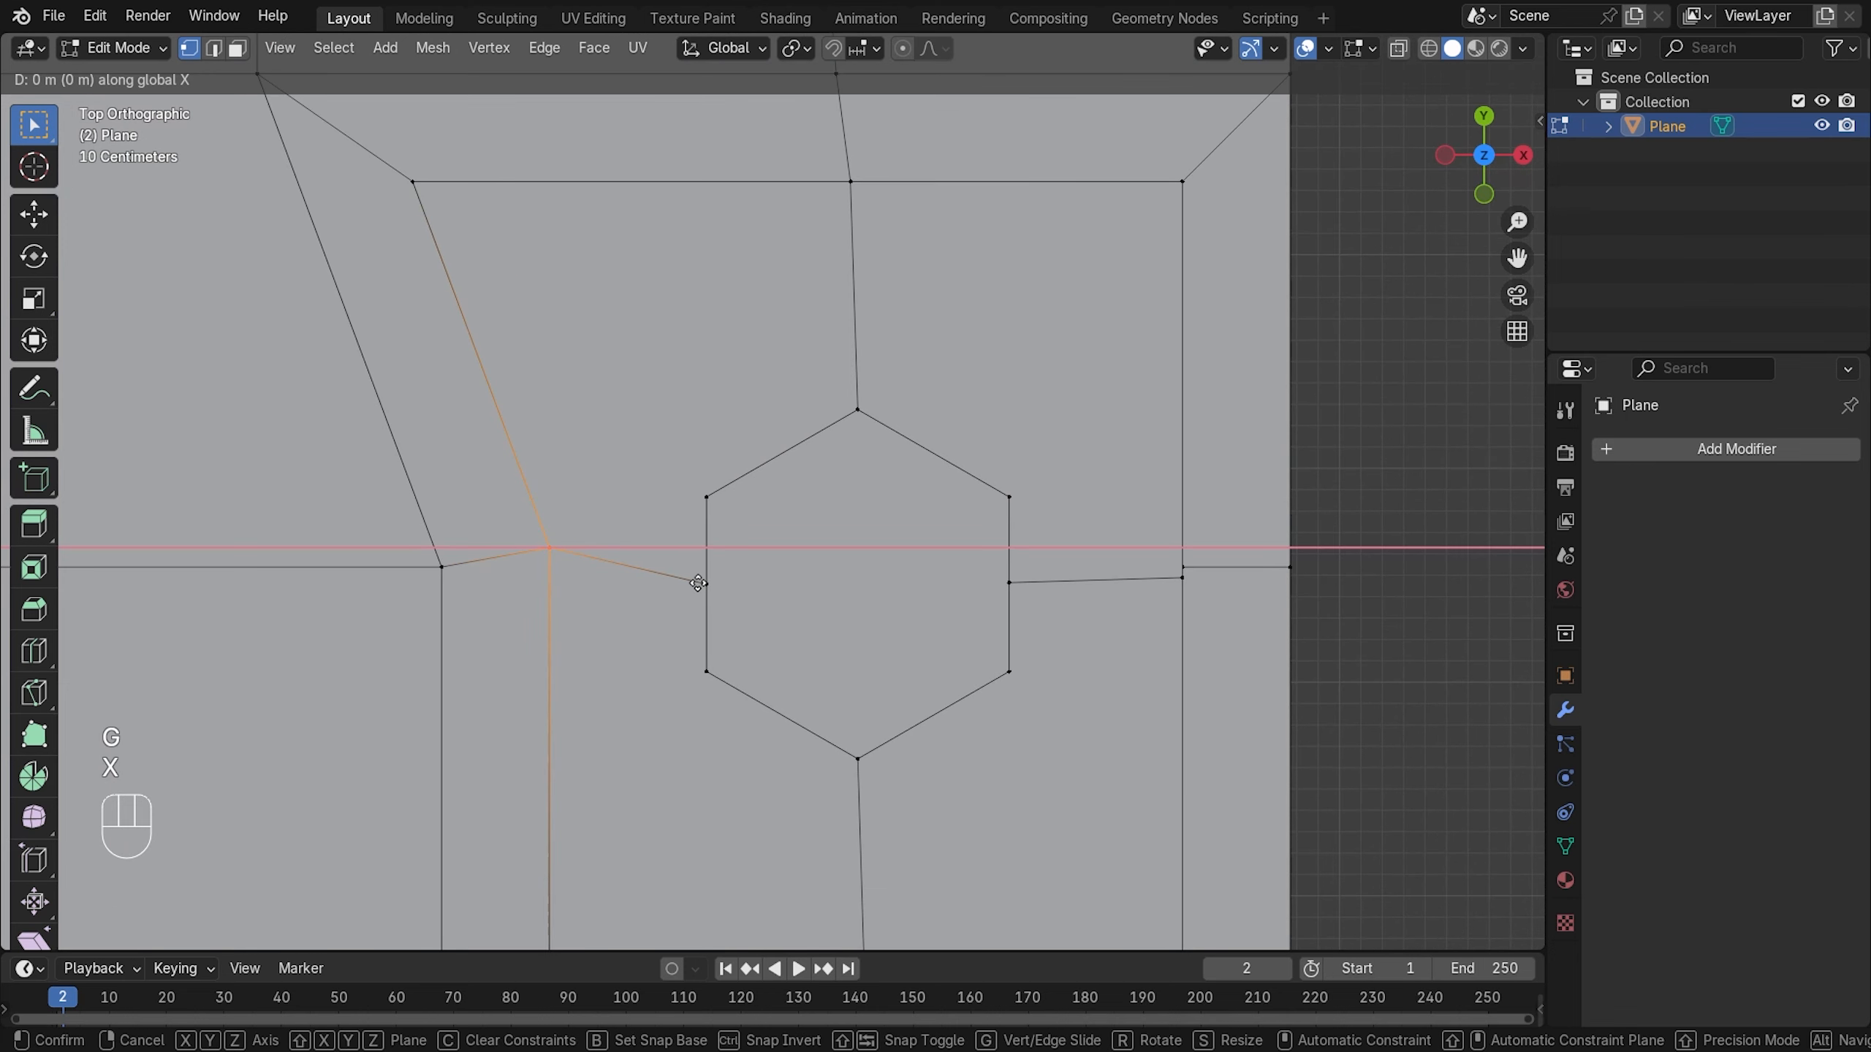
pyautogui.press('g')
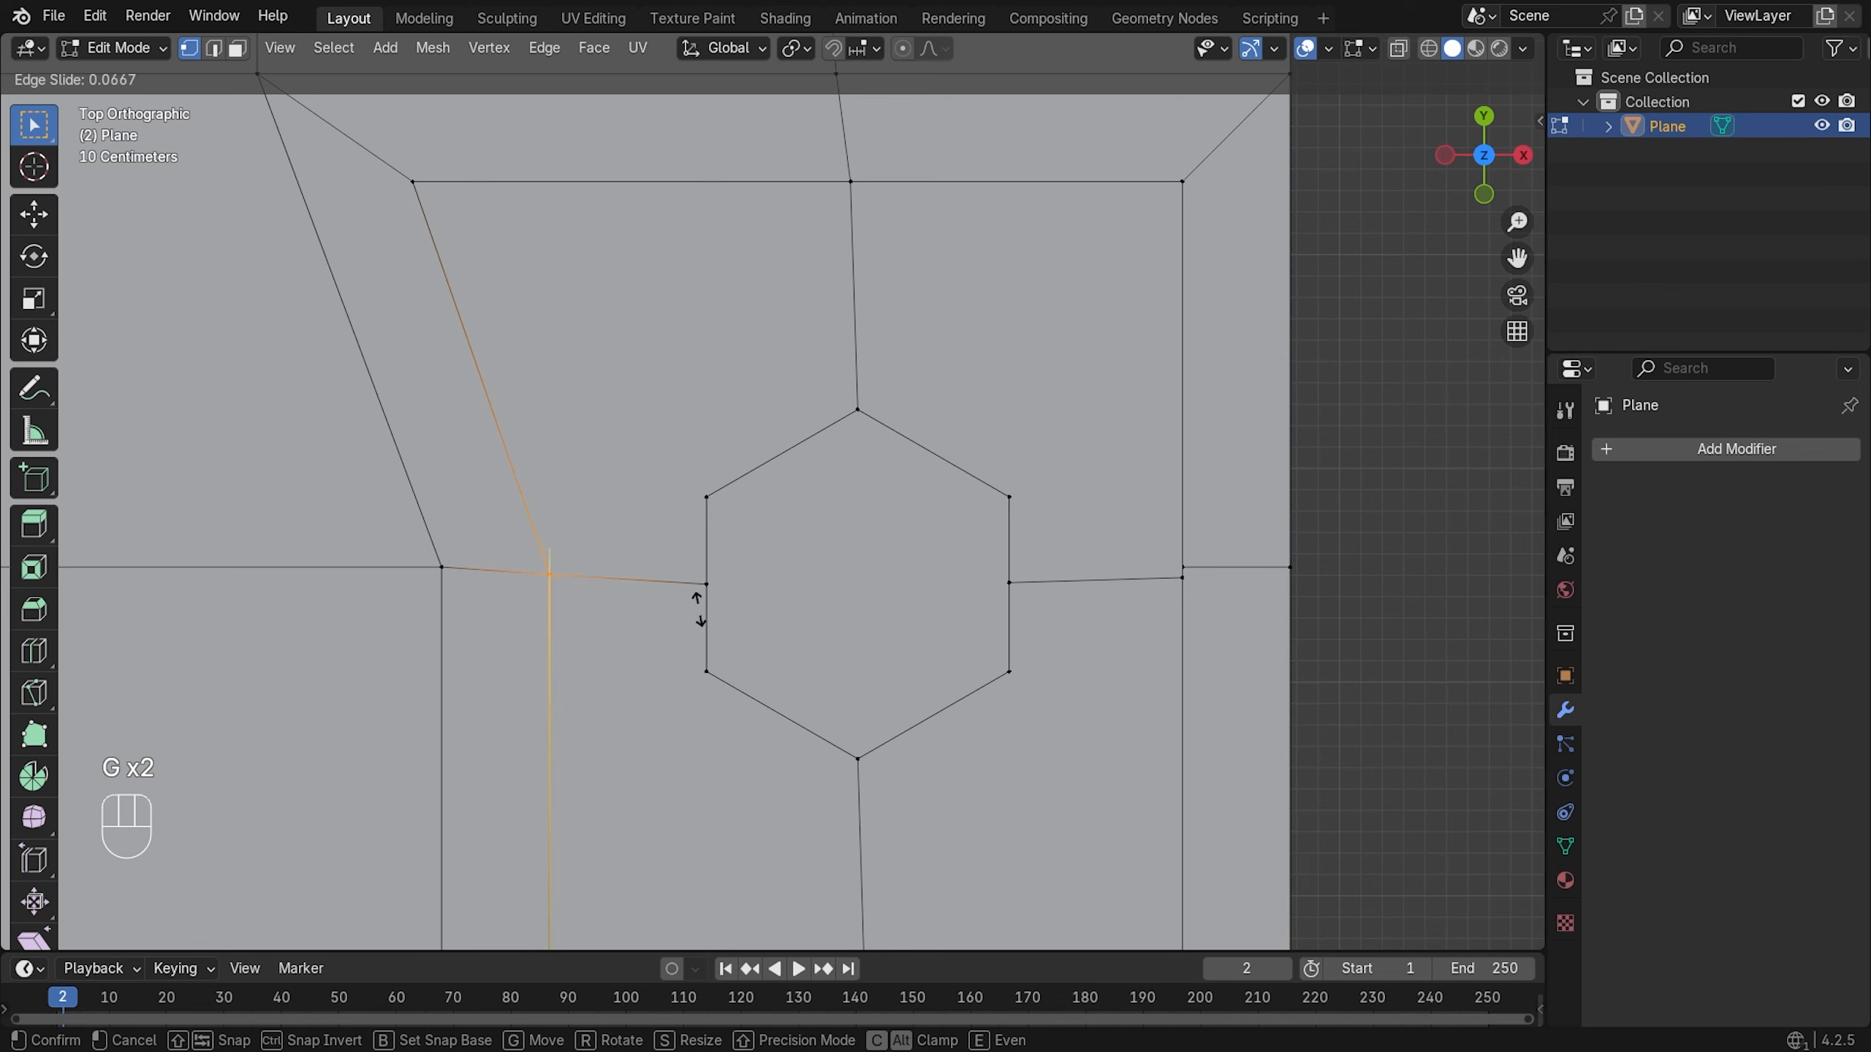
pyautogui.click(696, 610)
pyautogui.click(709, 498)
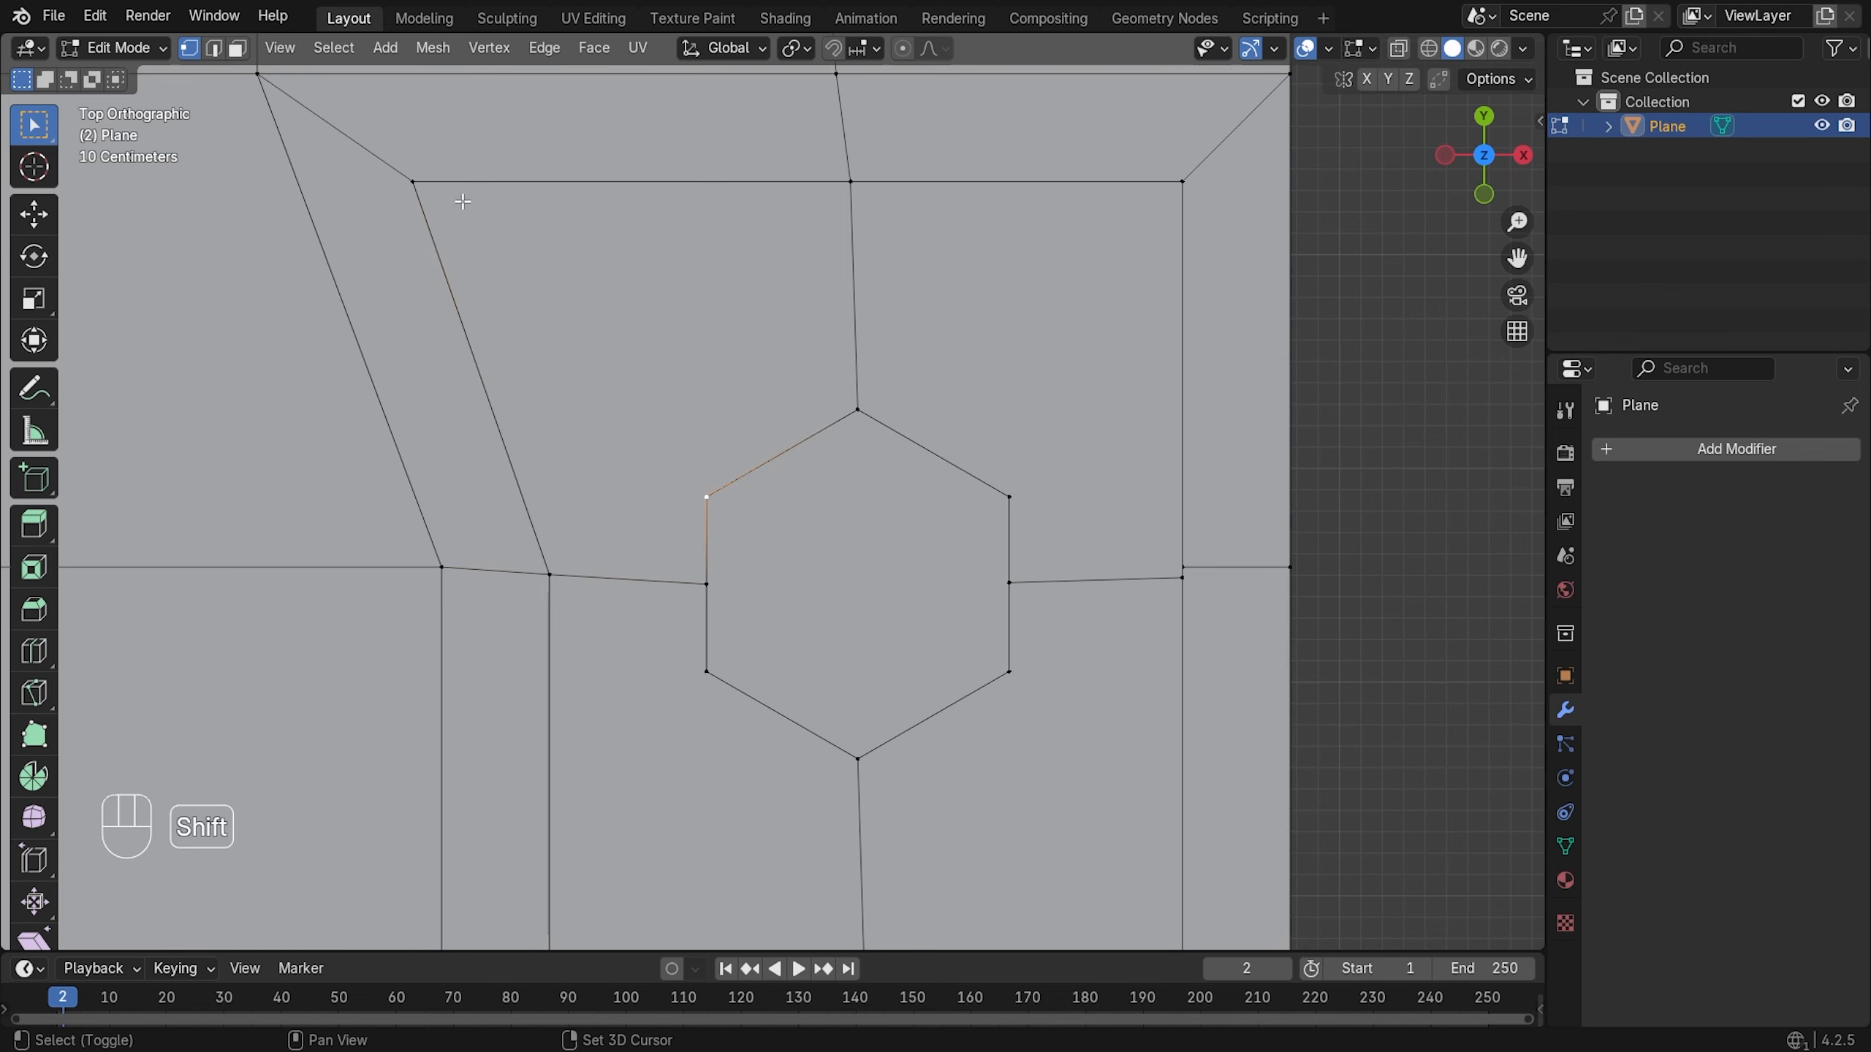
# - Join hexagon vertices to the platform's top-left and top-right inner corners with J
pyautogui.keyDown('shift'); pyautogui.click(413, 182); pyautogui.keyUp('shift')
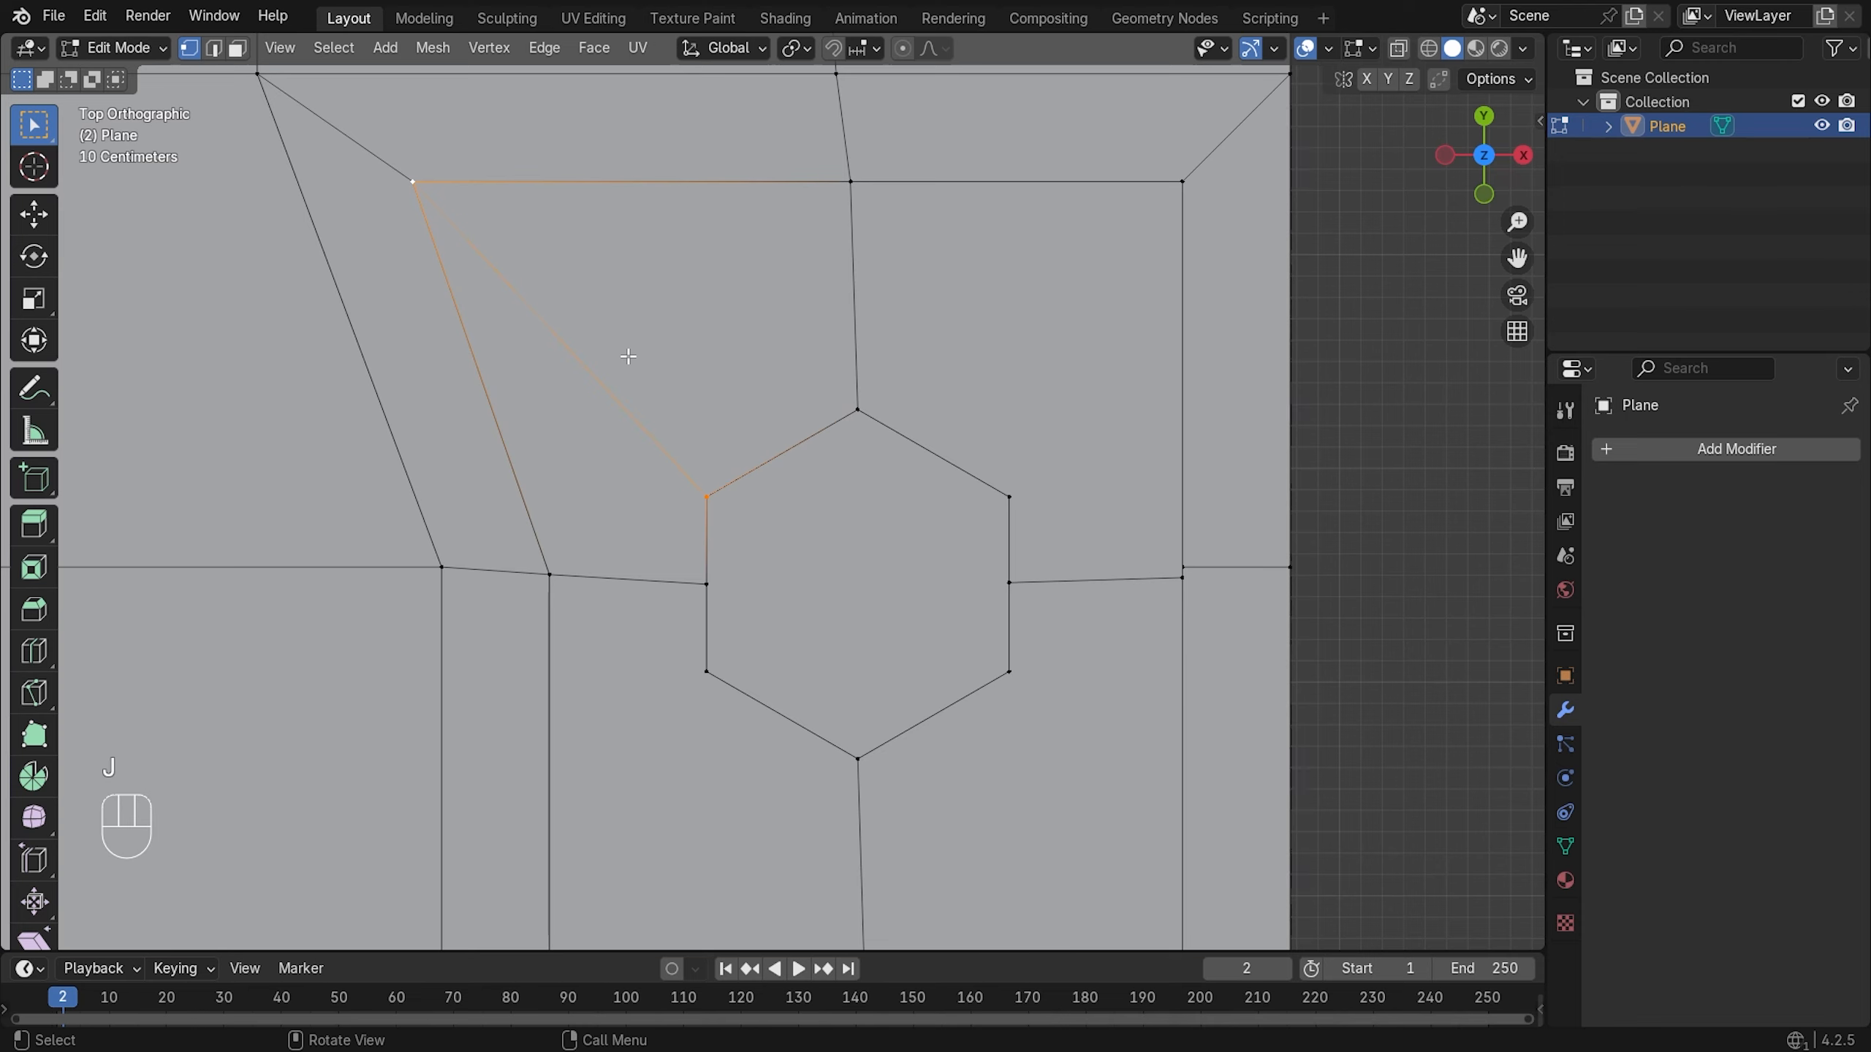
pyautogui.press('j')
pyautogui.click(1007, 498)
pyautogui.keyDown('shift'); pyautogui.click(1181, 182); pyautogui.keyUp('shift')
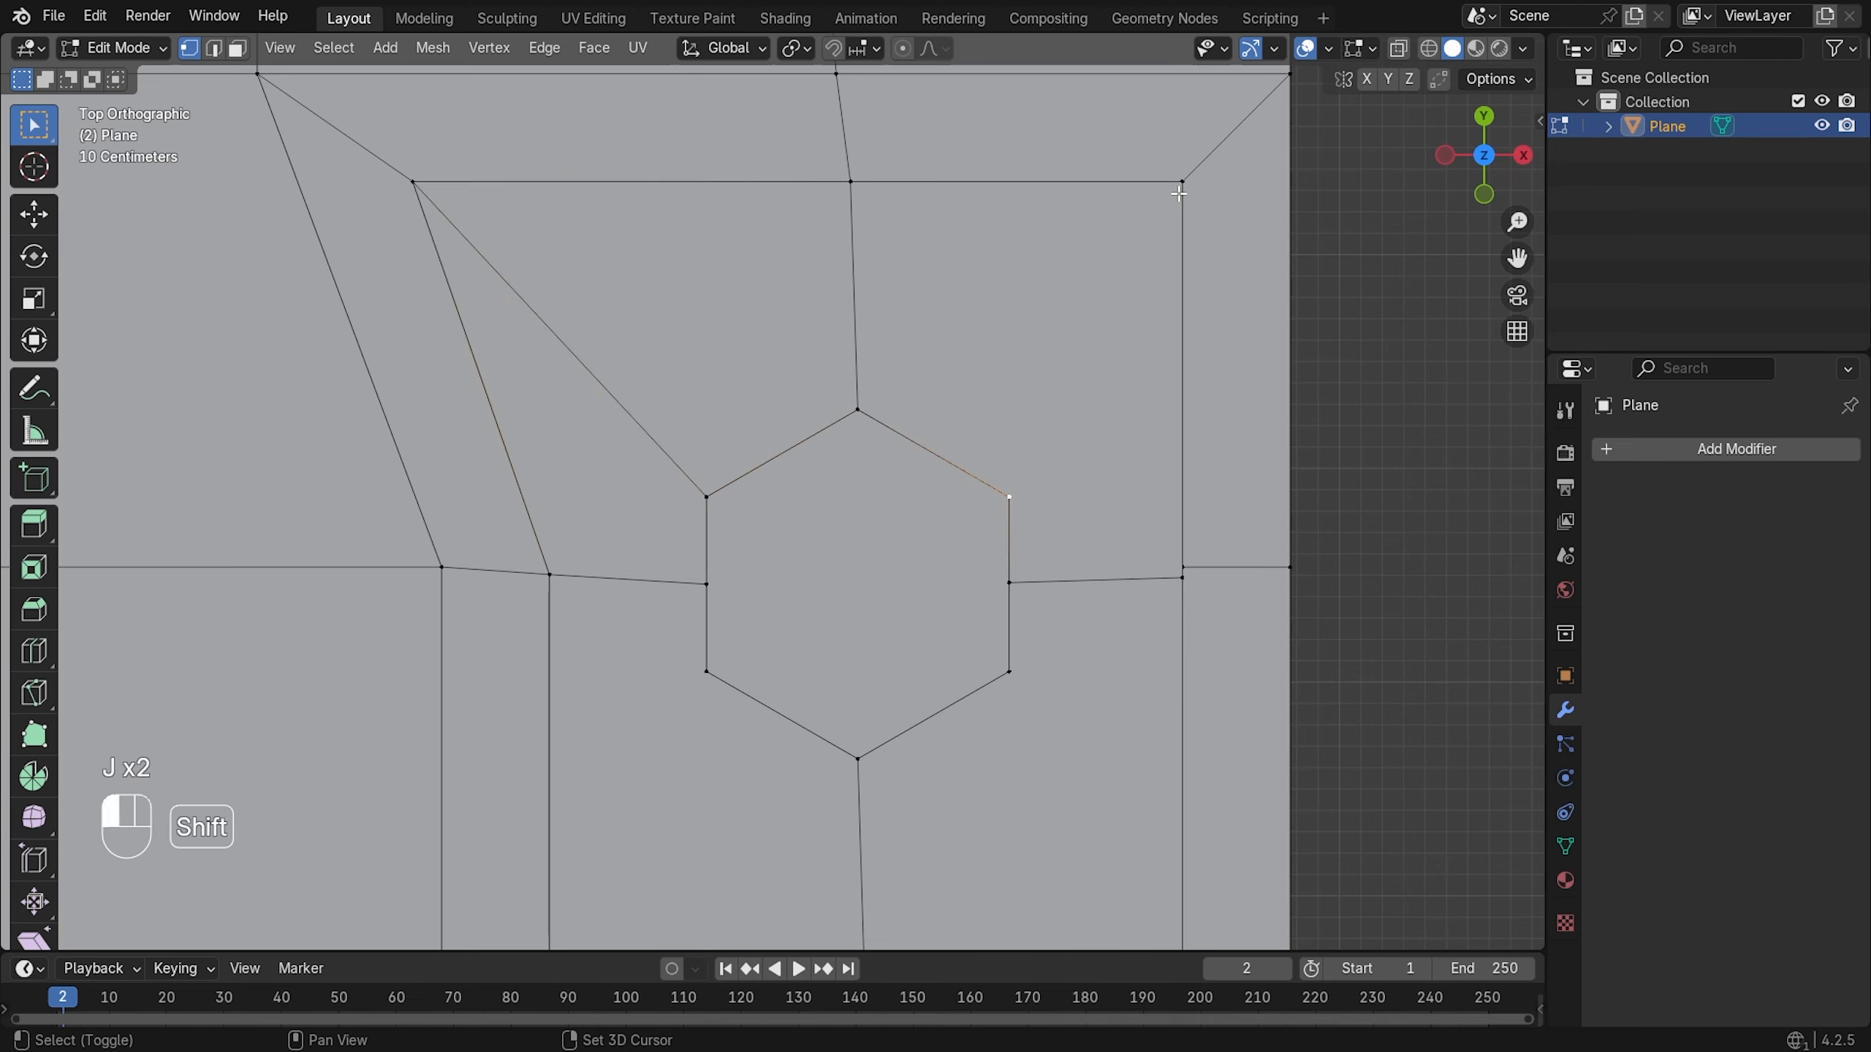
pyautogui.press('j')
pyautogui.keyDown('shift'); pyautogui.moveTo(972, 497); pyautogui.dragTo(1006, 309, button='middle'); pyautogui.keyUp('shift')
# - Join the lower hexagon vertices to the bottom-right and bottom-left inner corners, then clear the selection
pyautogui.click(1035, 504)
pyautogui.keyDown('shift'); pyautogui.click(1196, 772); pyautogui.keyUp('shift')
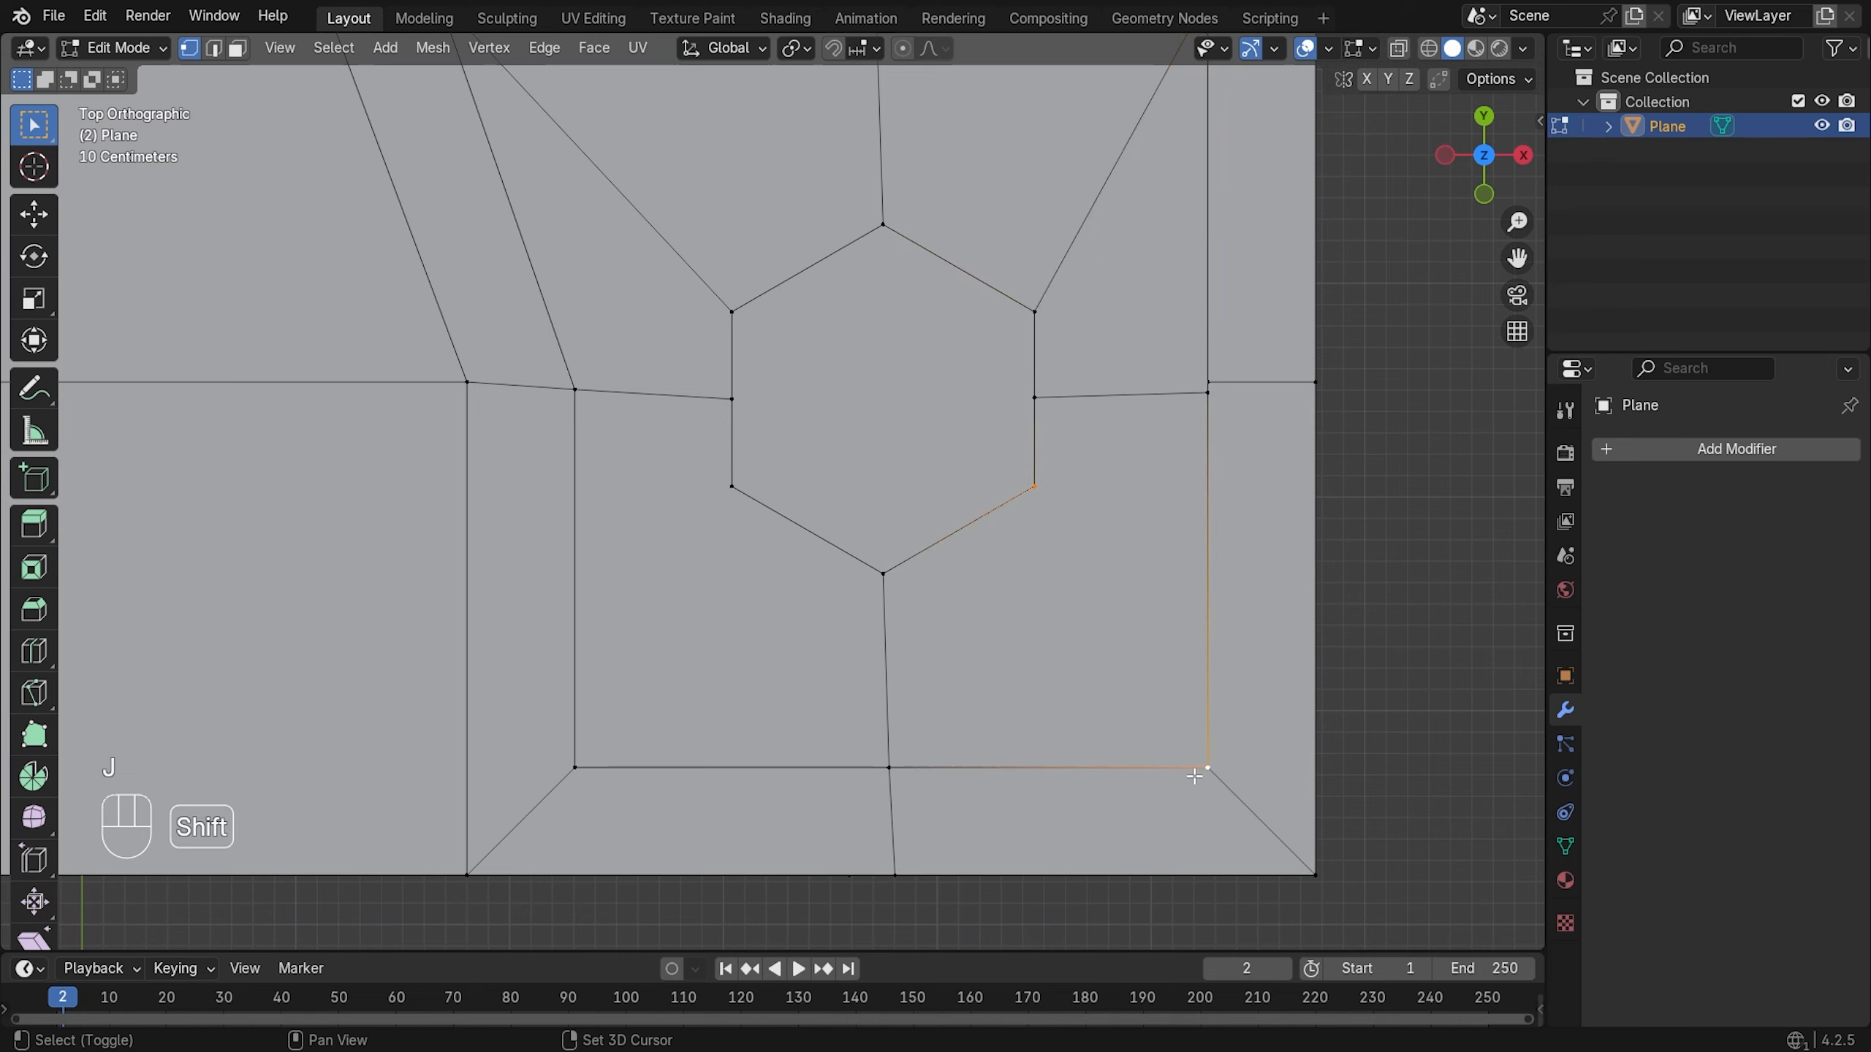
pyautogui.click(731, 487)
pyautogui.keyDown('shift'); pyautogui.click(575, 766); pyautogui.keyUp('shift')
pyautogui.press('j')
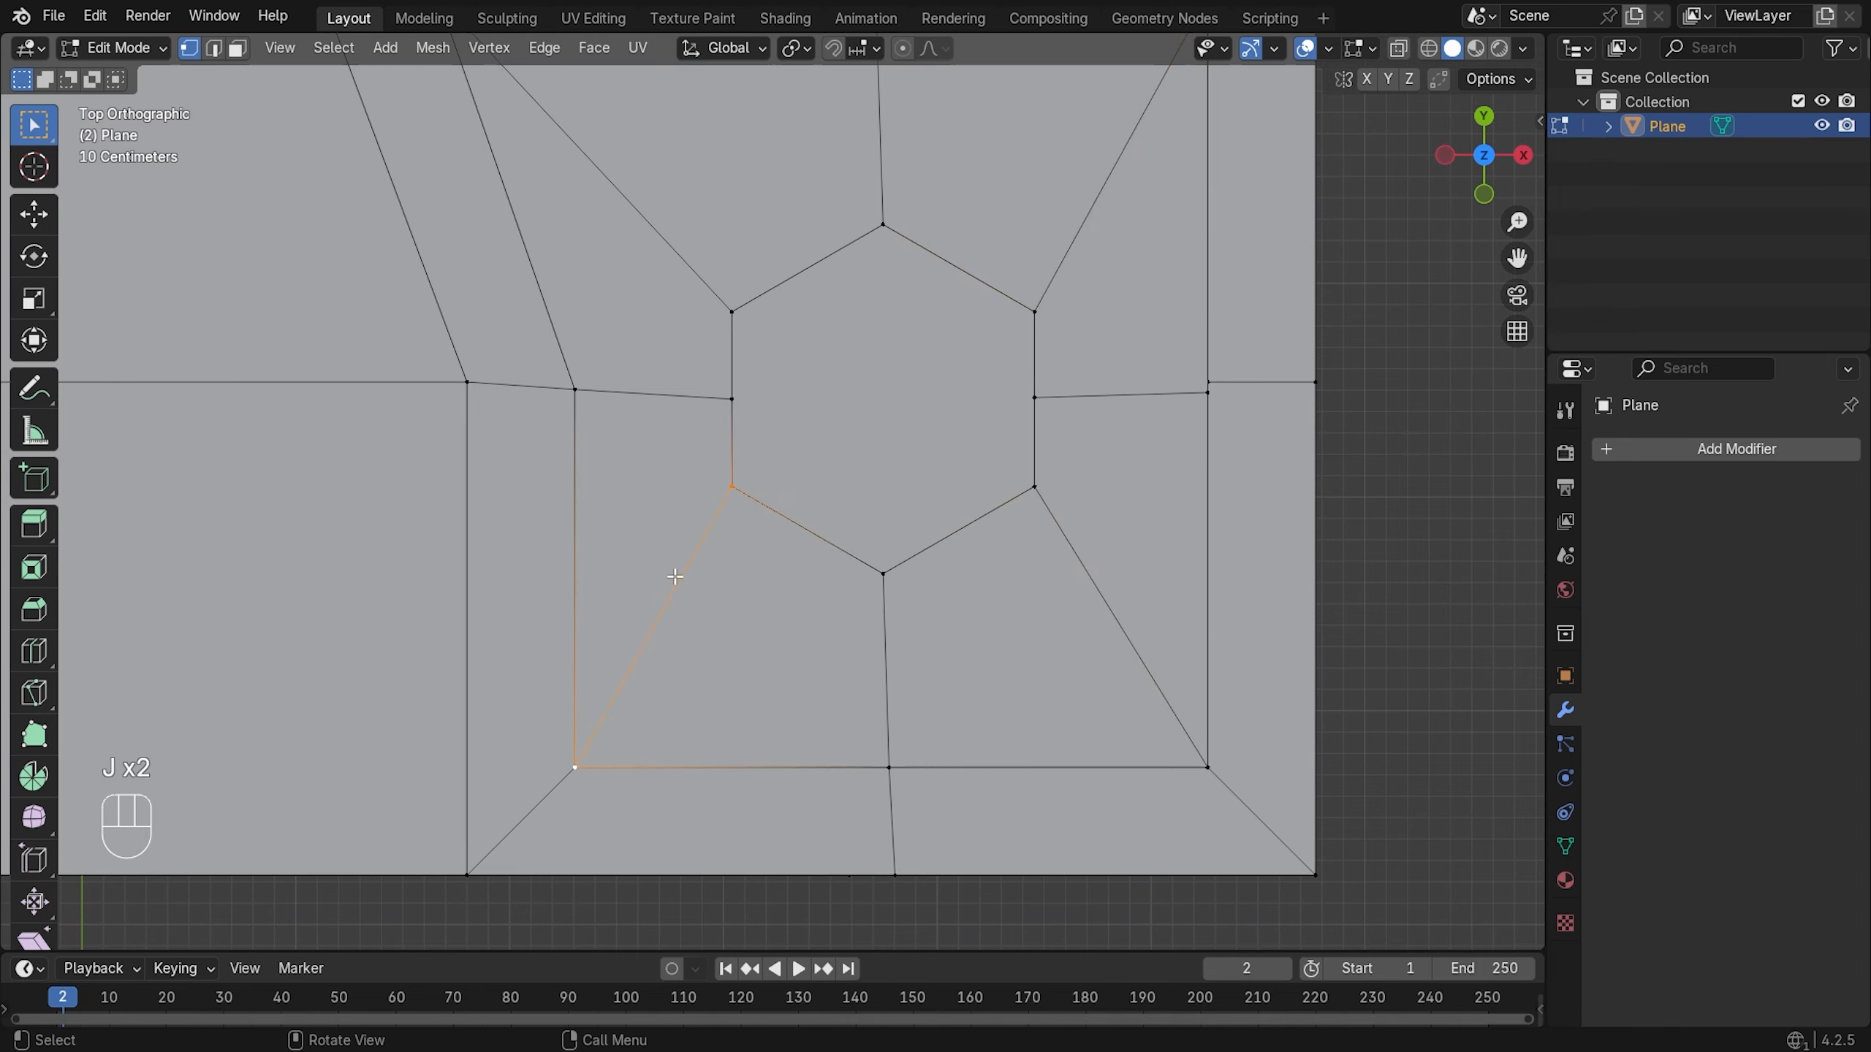
pyautogui.scroll(-3, 675, 577)
pyautogui.scroll(3, 781, 431)
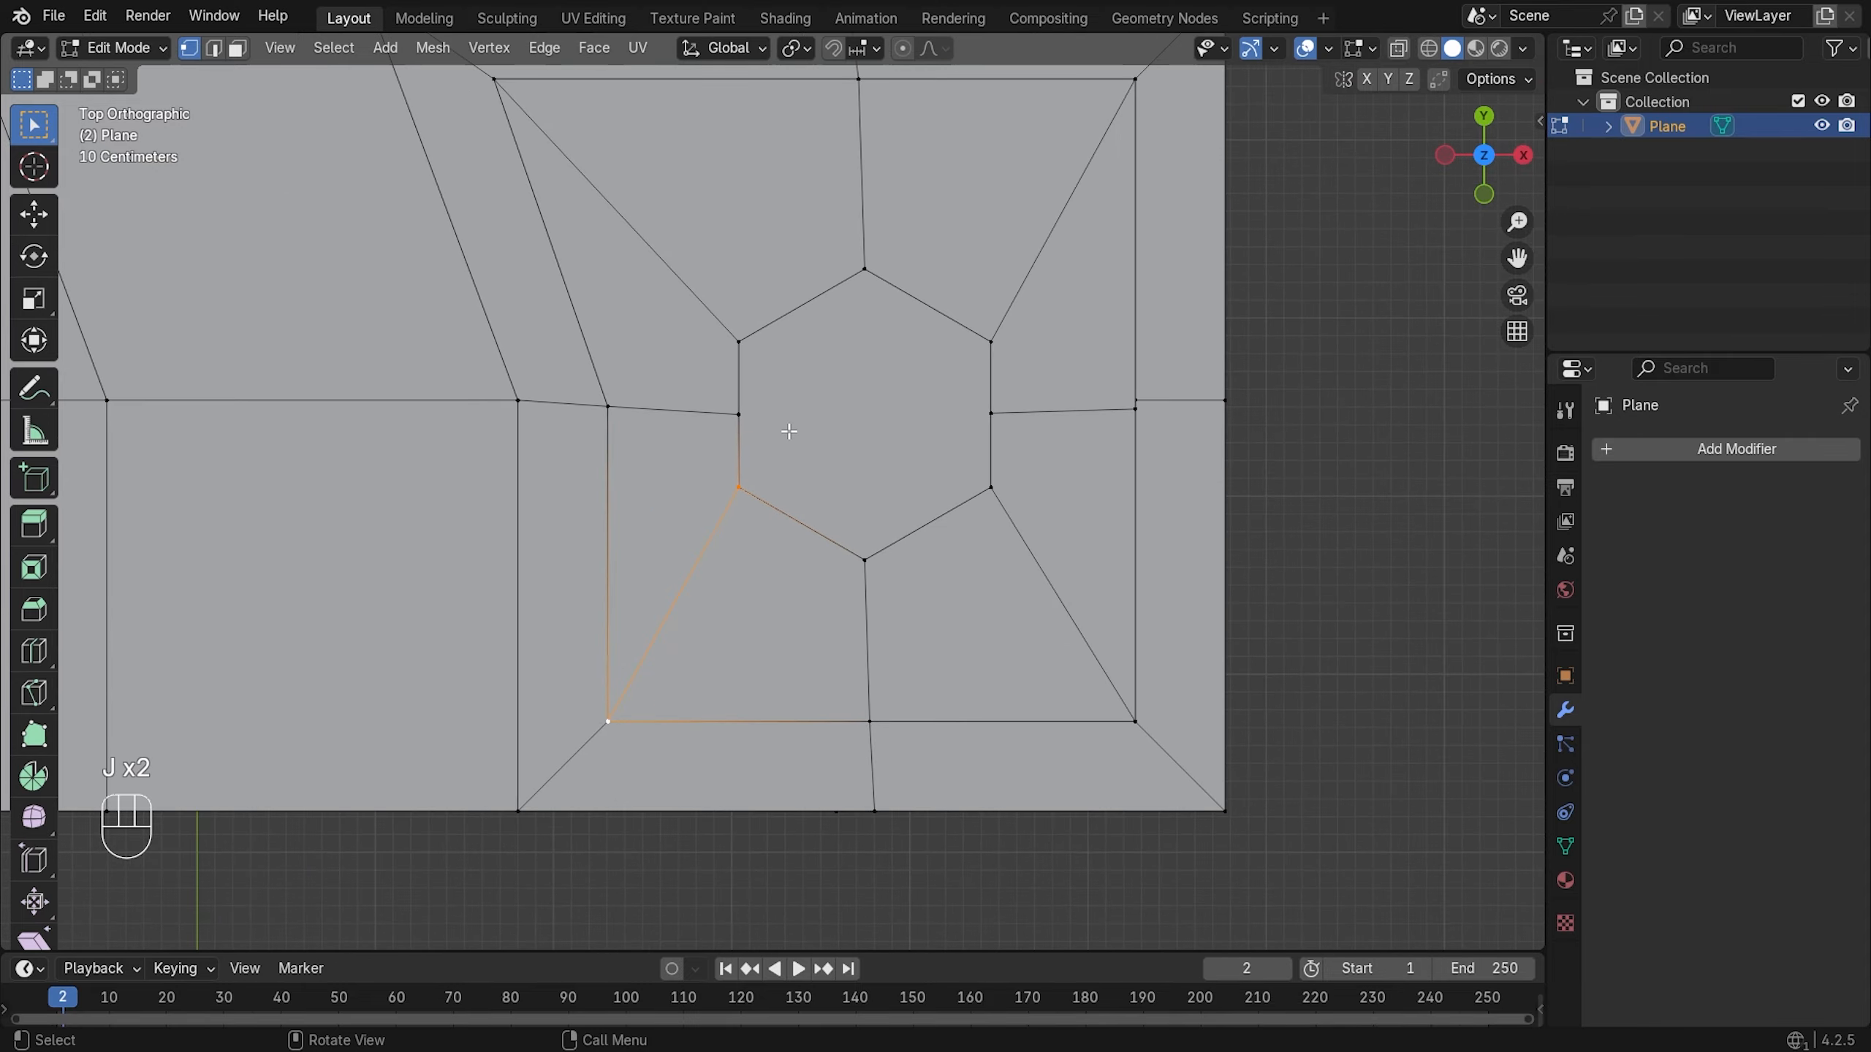
pyautogui.scroll(-2, 784, 420)
pyautogui.click(1199, 401)
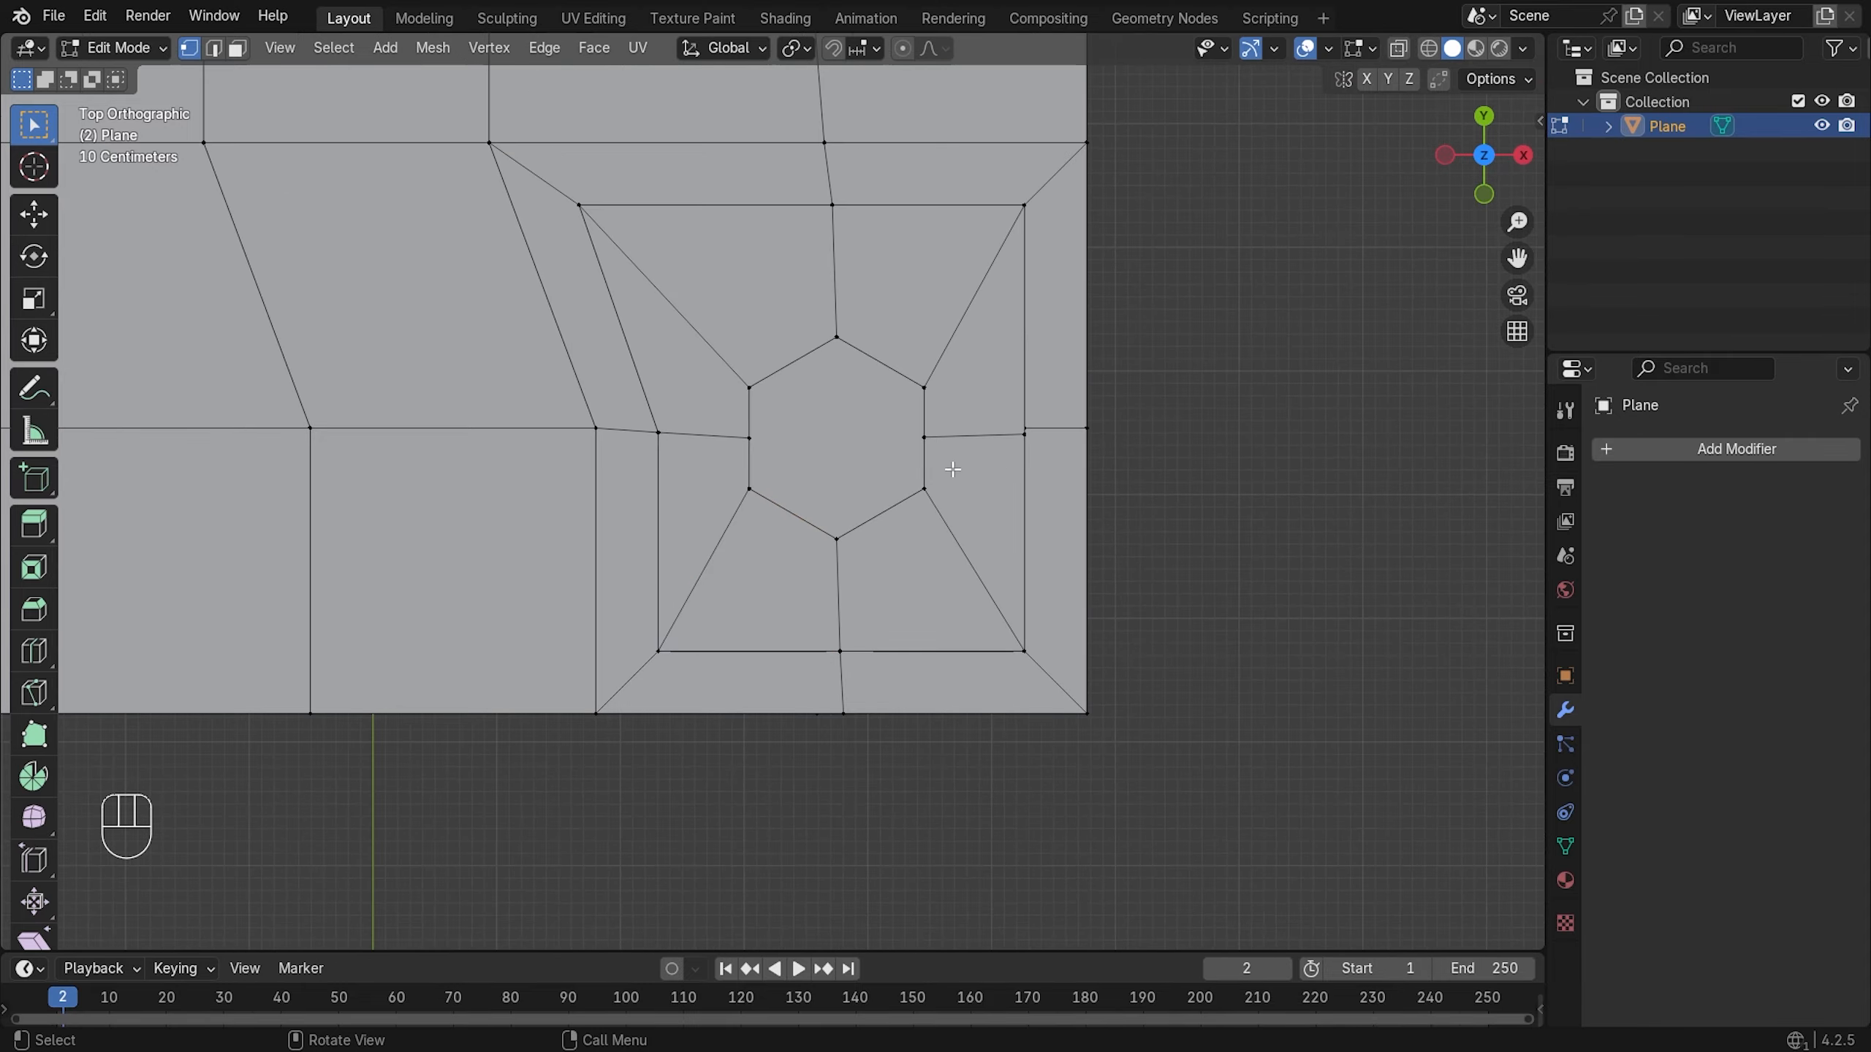
# - Orbit to see the raised platform in perspective, then return to Object Mode
pyautogui.scroll(-2, 891, 467)
pyautogui.moveTo(891, 468); pyautogui.dragTo(906, 406, button='middle')
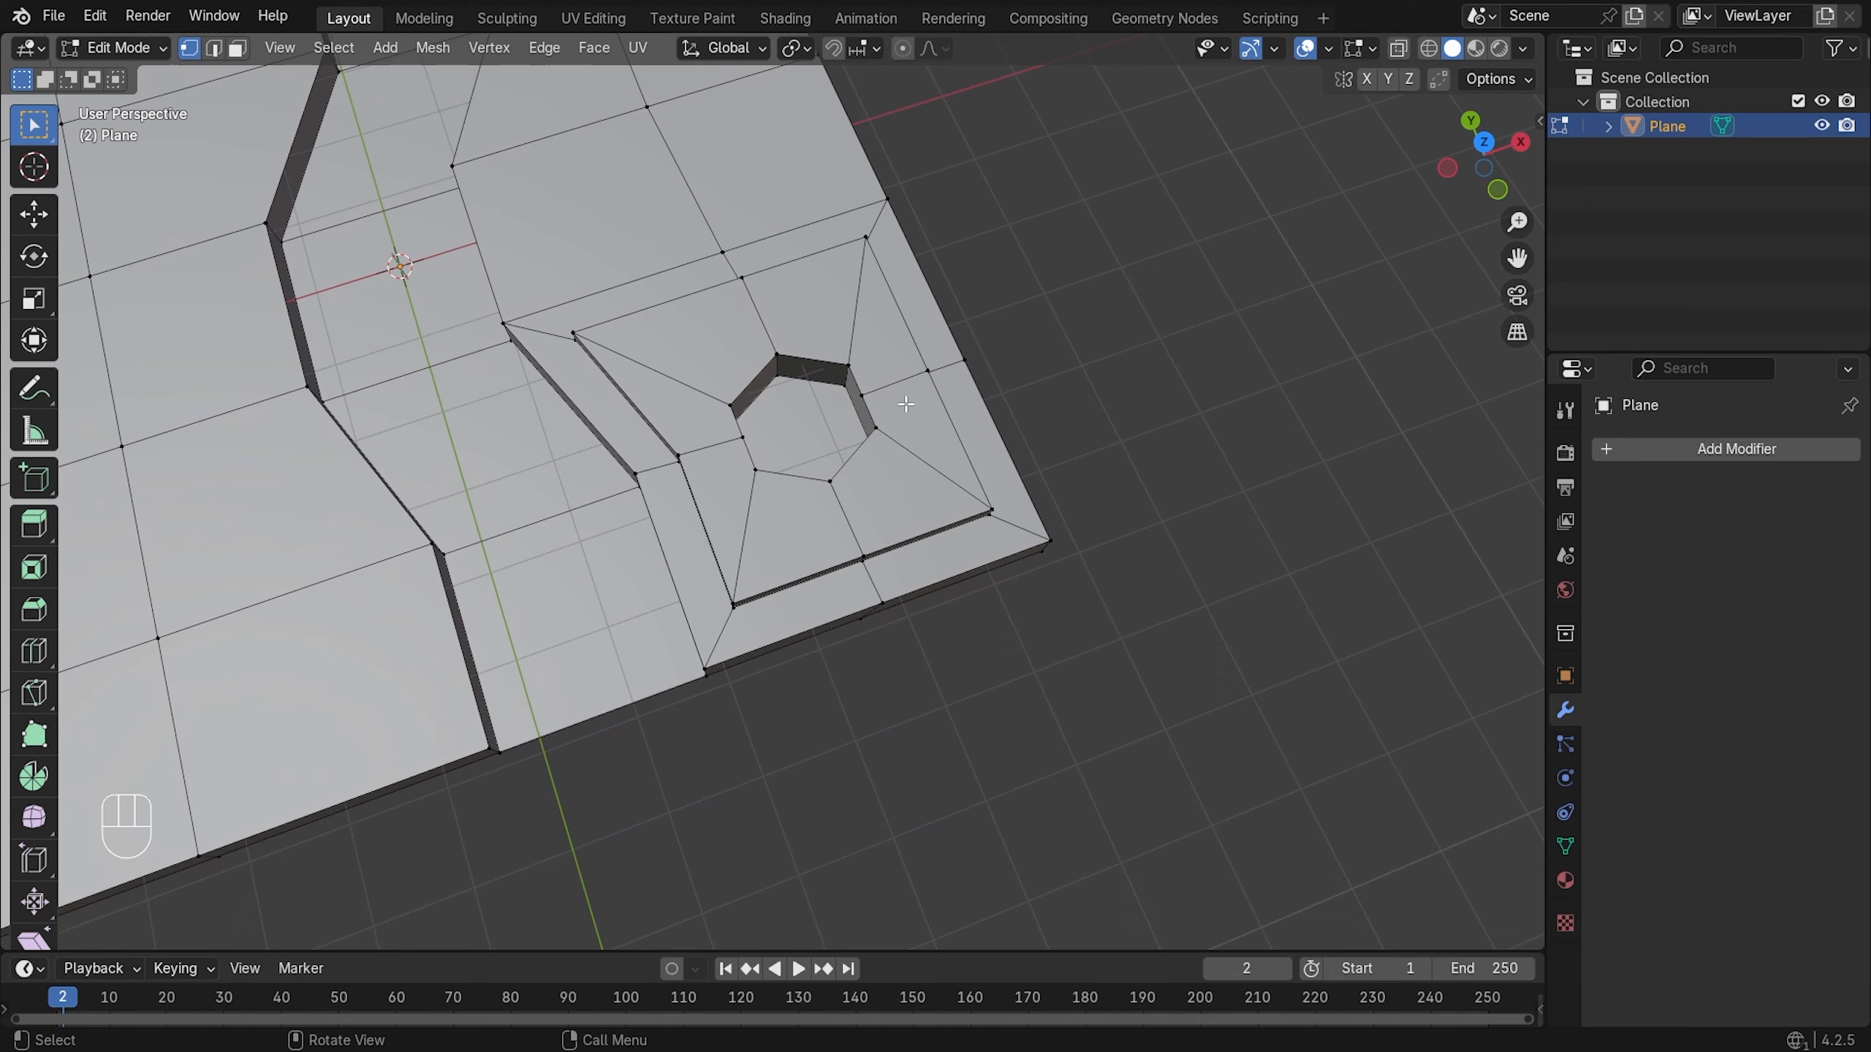
pyautogui.scroll(2, 755, 333)
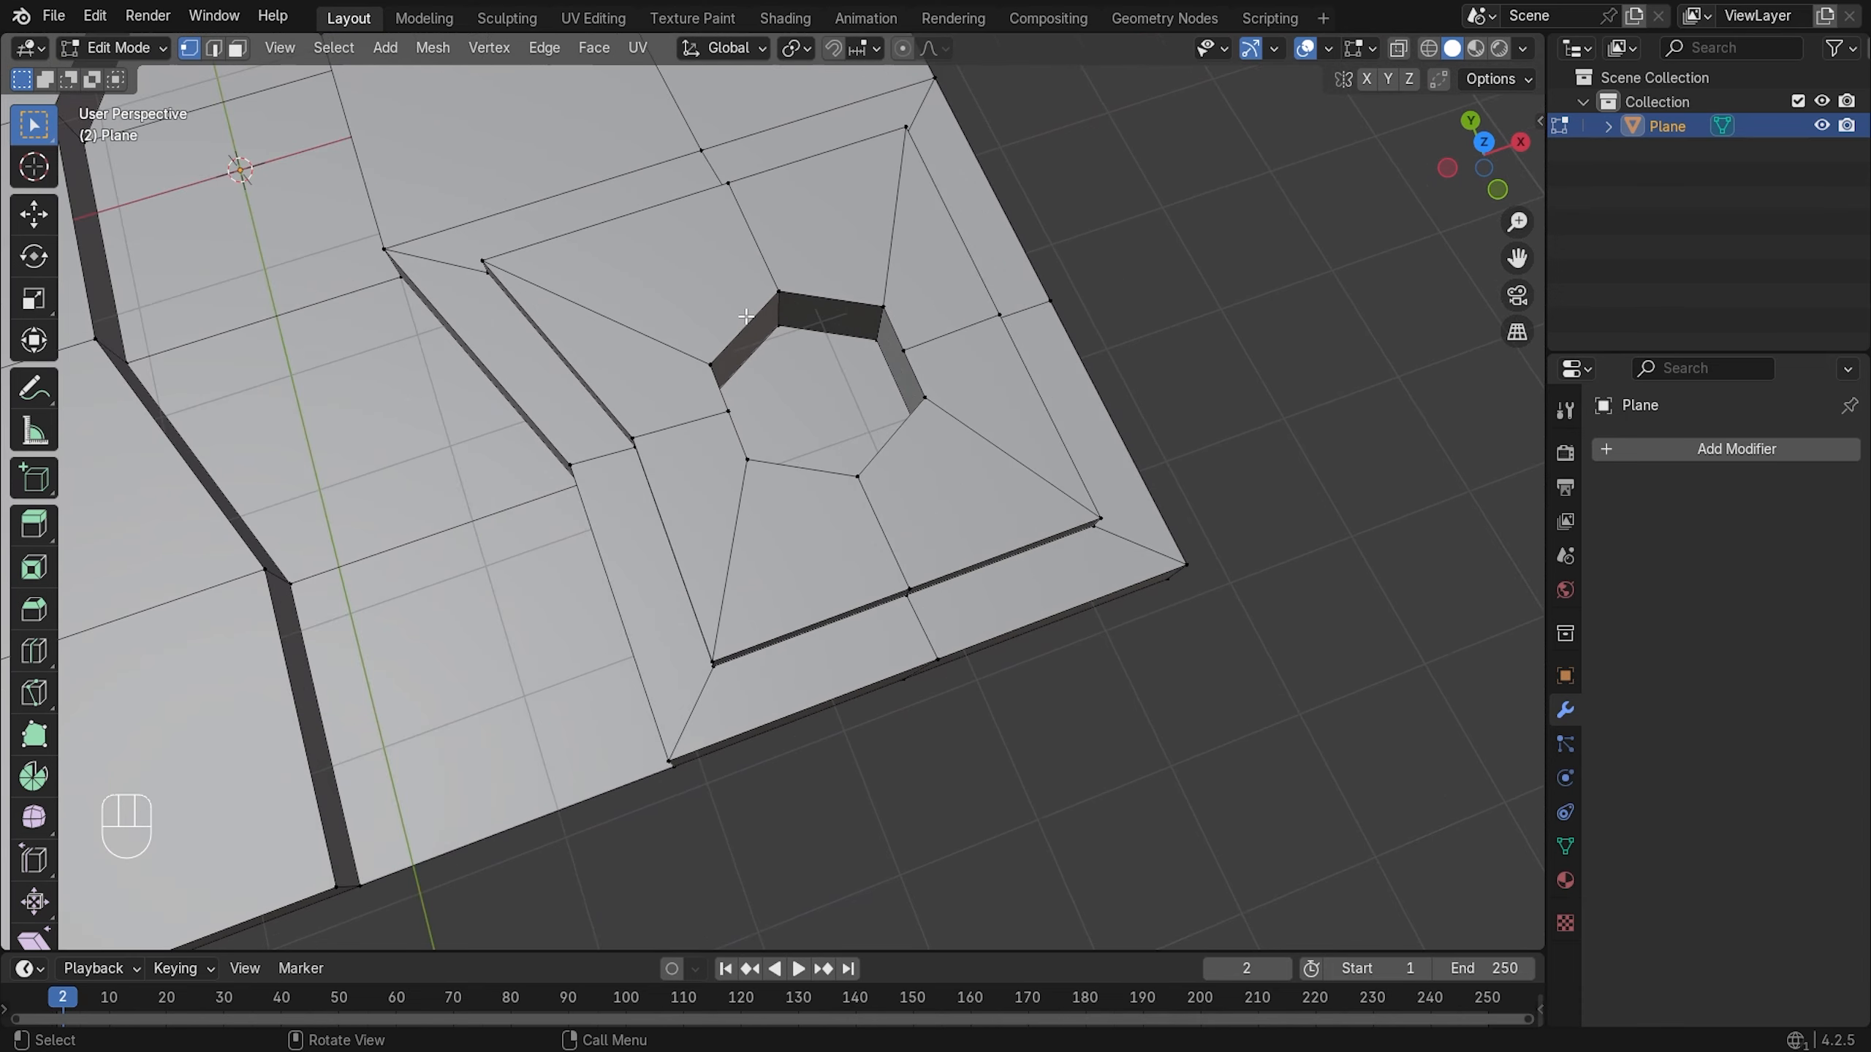
pyautogui.scroll(-2, 746, 316)
pyautogui.click(1142, 311)
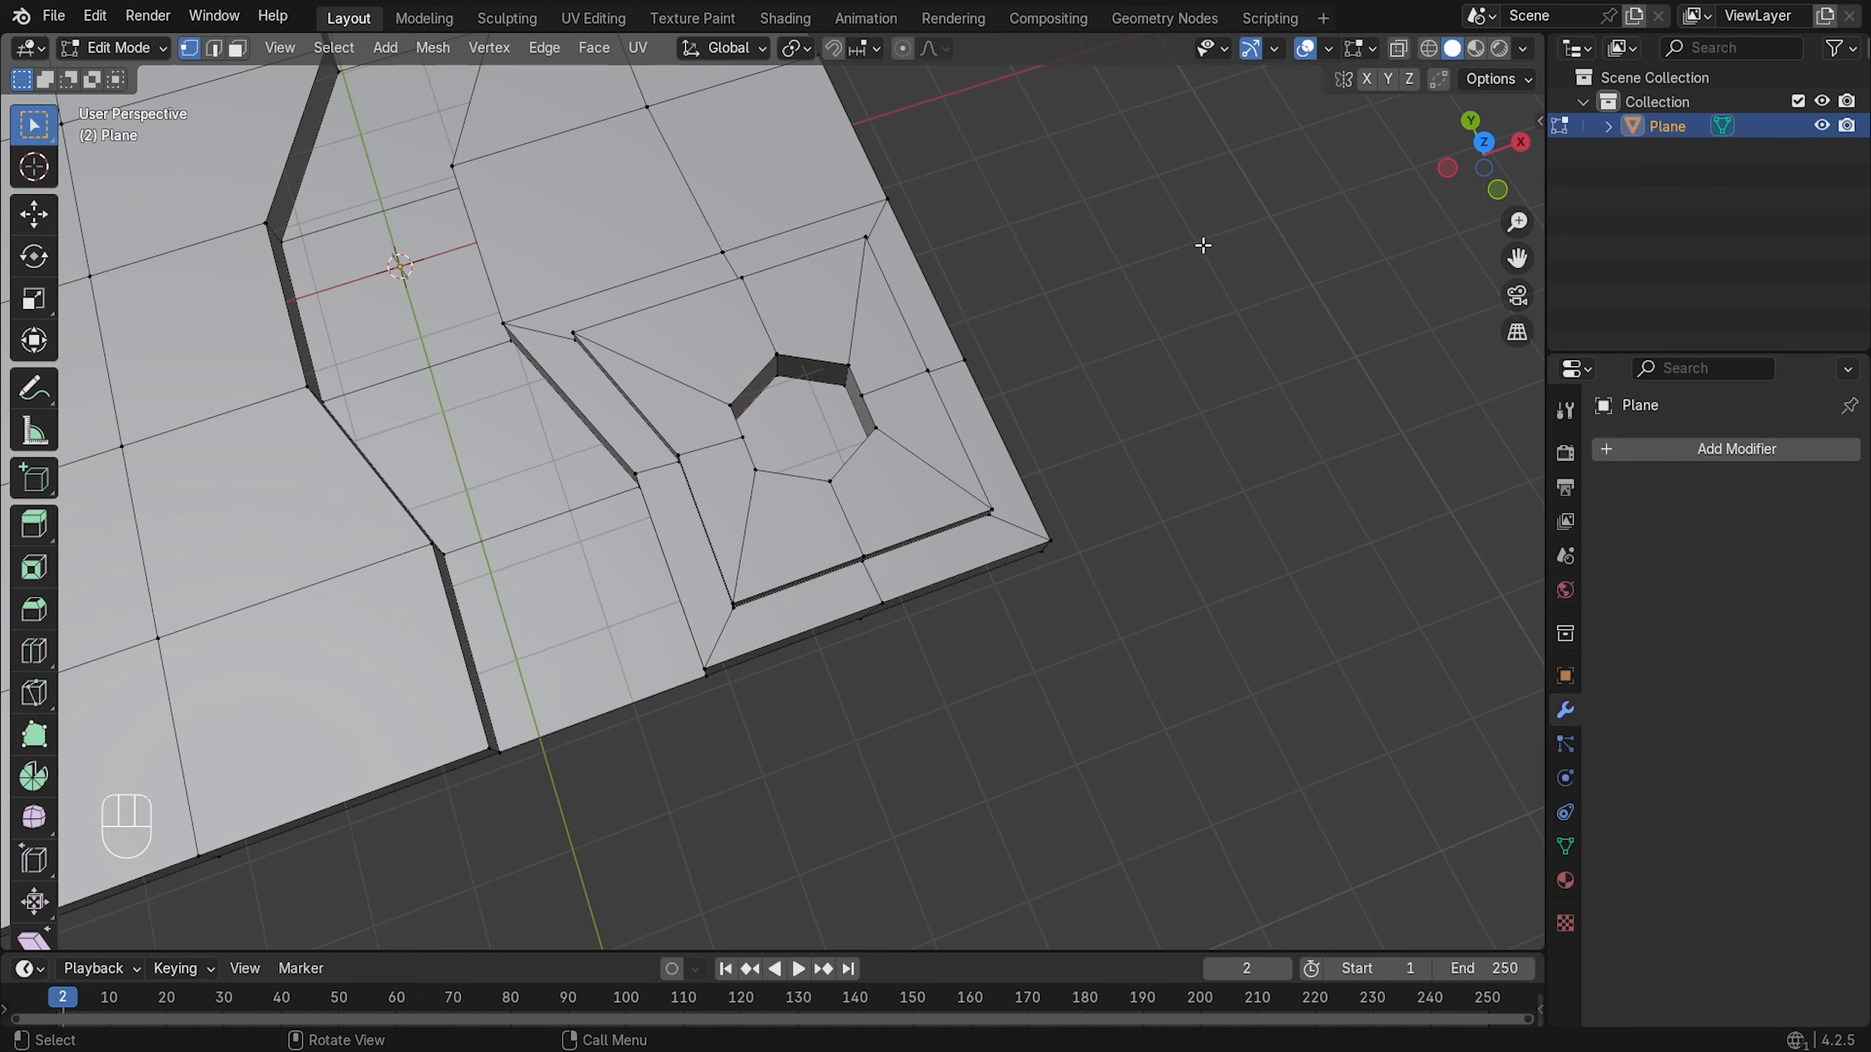
pyautogui.press('Tab')
# - Frame the whole slab and switch to front orthographic view (Numpad 1)
pyautogui.scroll(-4, 1080, 280)
pyautogui.moveTo(872, 264); pyautogui.dragTo(1061, 327, button='middle')
pyautogui.keyDown('shift'); pyautogui.moveTo(1213, 362); pyautogui.dragTo(903, 427, button='middle'); pyautogui.keyUp('shift')
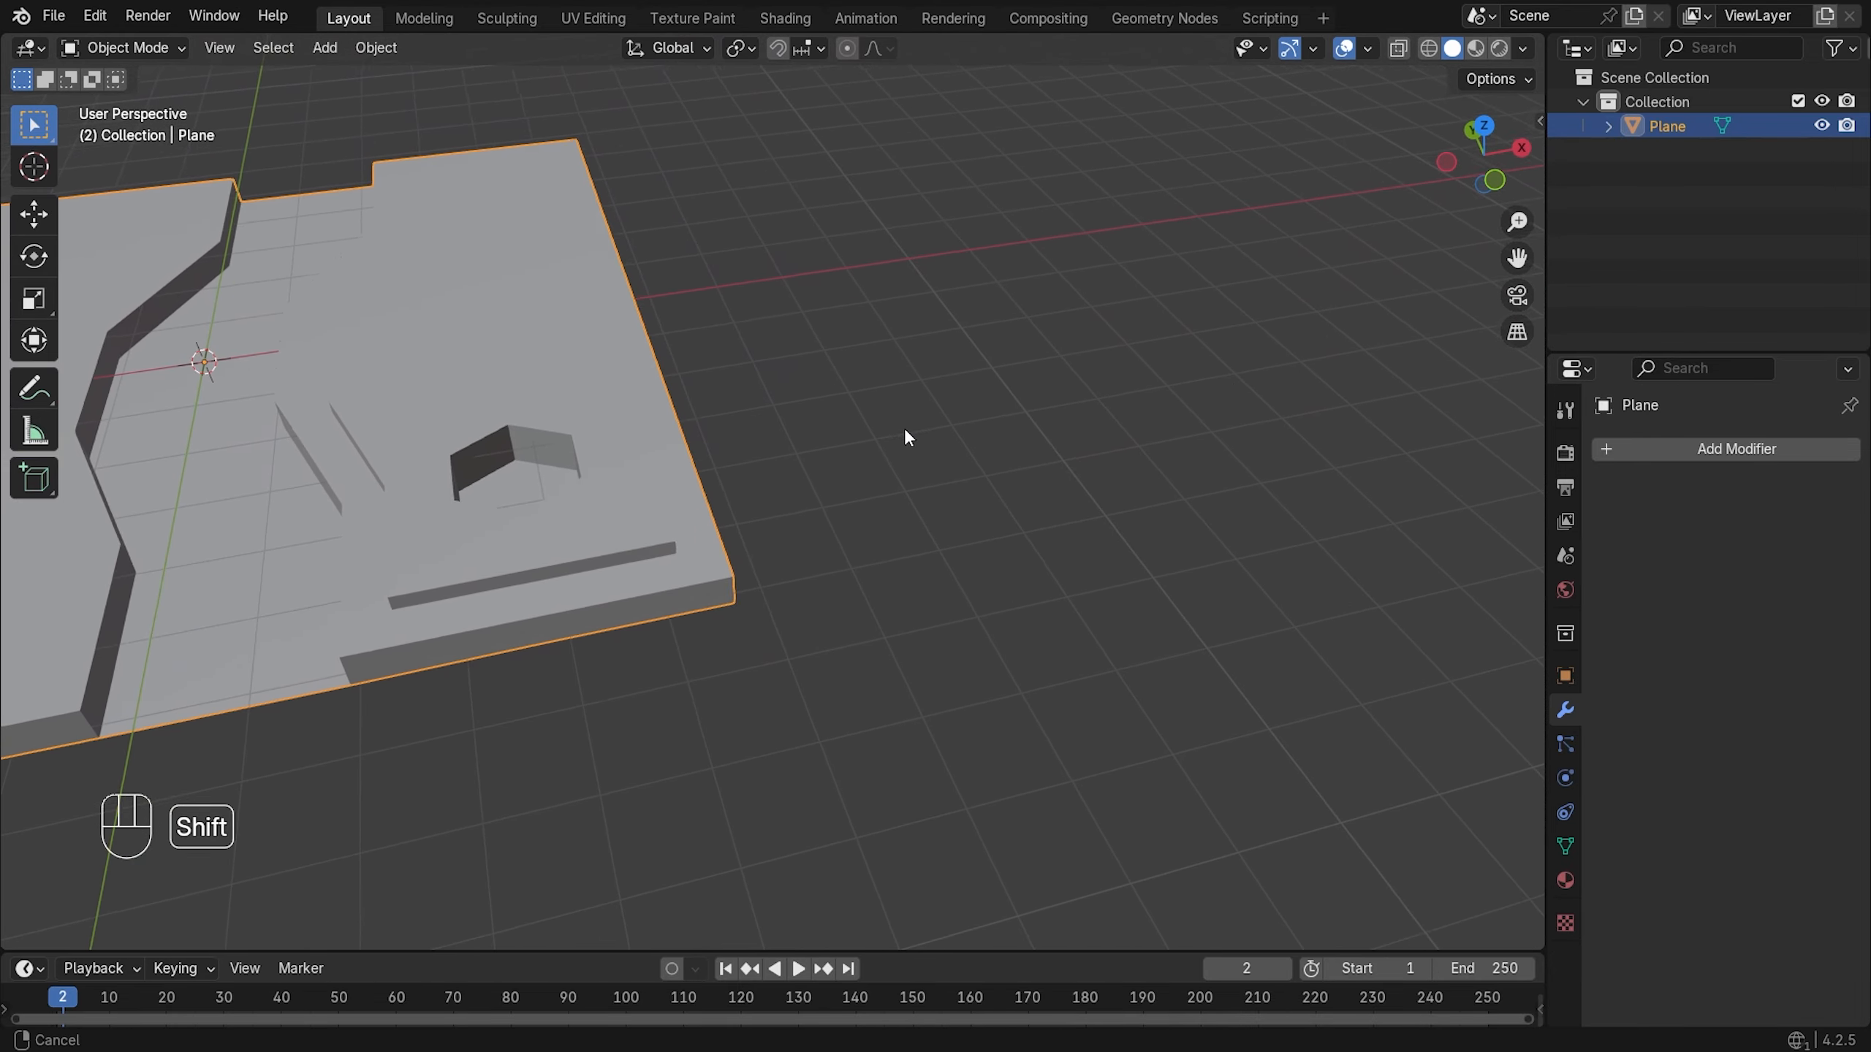
pyautogui.scroll(-2, 903, 427)
pyautogui.keyDown('shift'); pyautogui.moveTo(353, 358); pyautogui.dragTo(793, 447, button='middle'); pyautogui.keyUp('shift')
pyautogui.scroll(1, 553, 318)
pyautogui.press('KP_1')
pyautogui.scroll(1, 538, 311)
# - Add a 2 m cube at the origin, isolate it in Local View, and enter Edit Mode
pyautogui.hotkey('shift', 'a')
pyautogui.moveTo(670, 359)
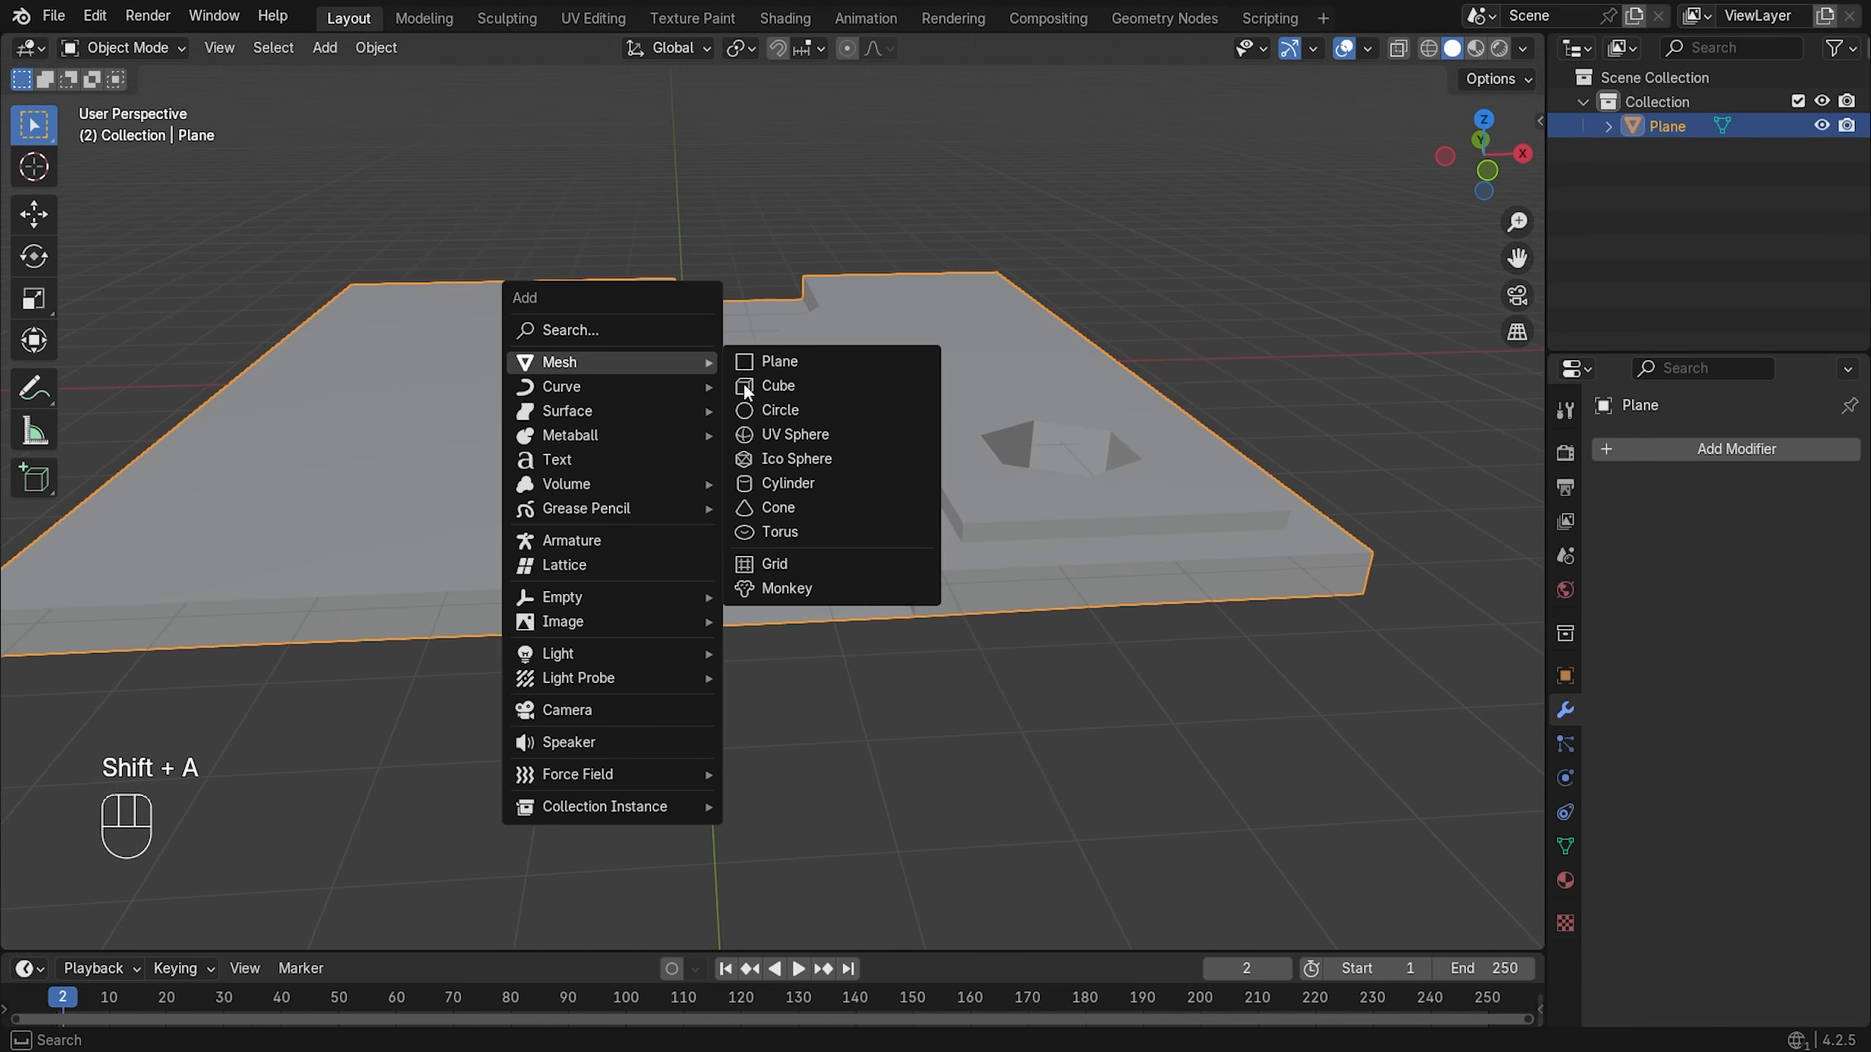
pyautogui.click(803, 386)
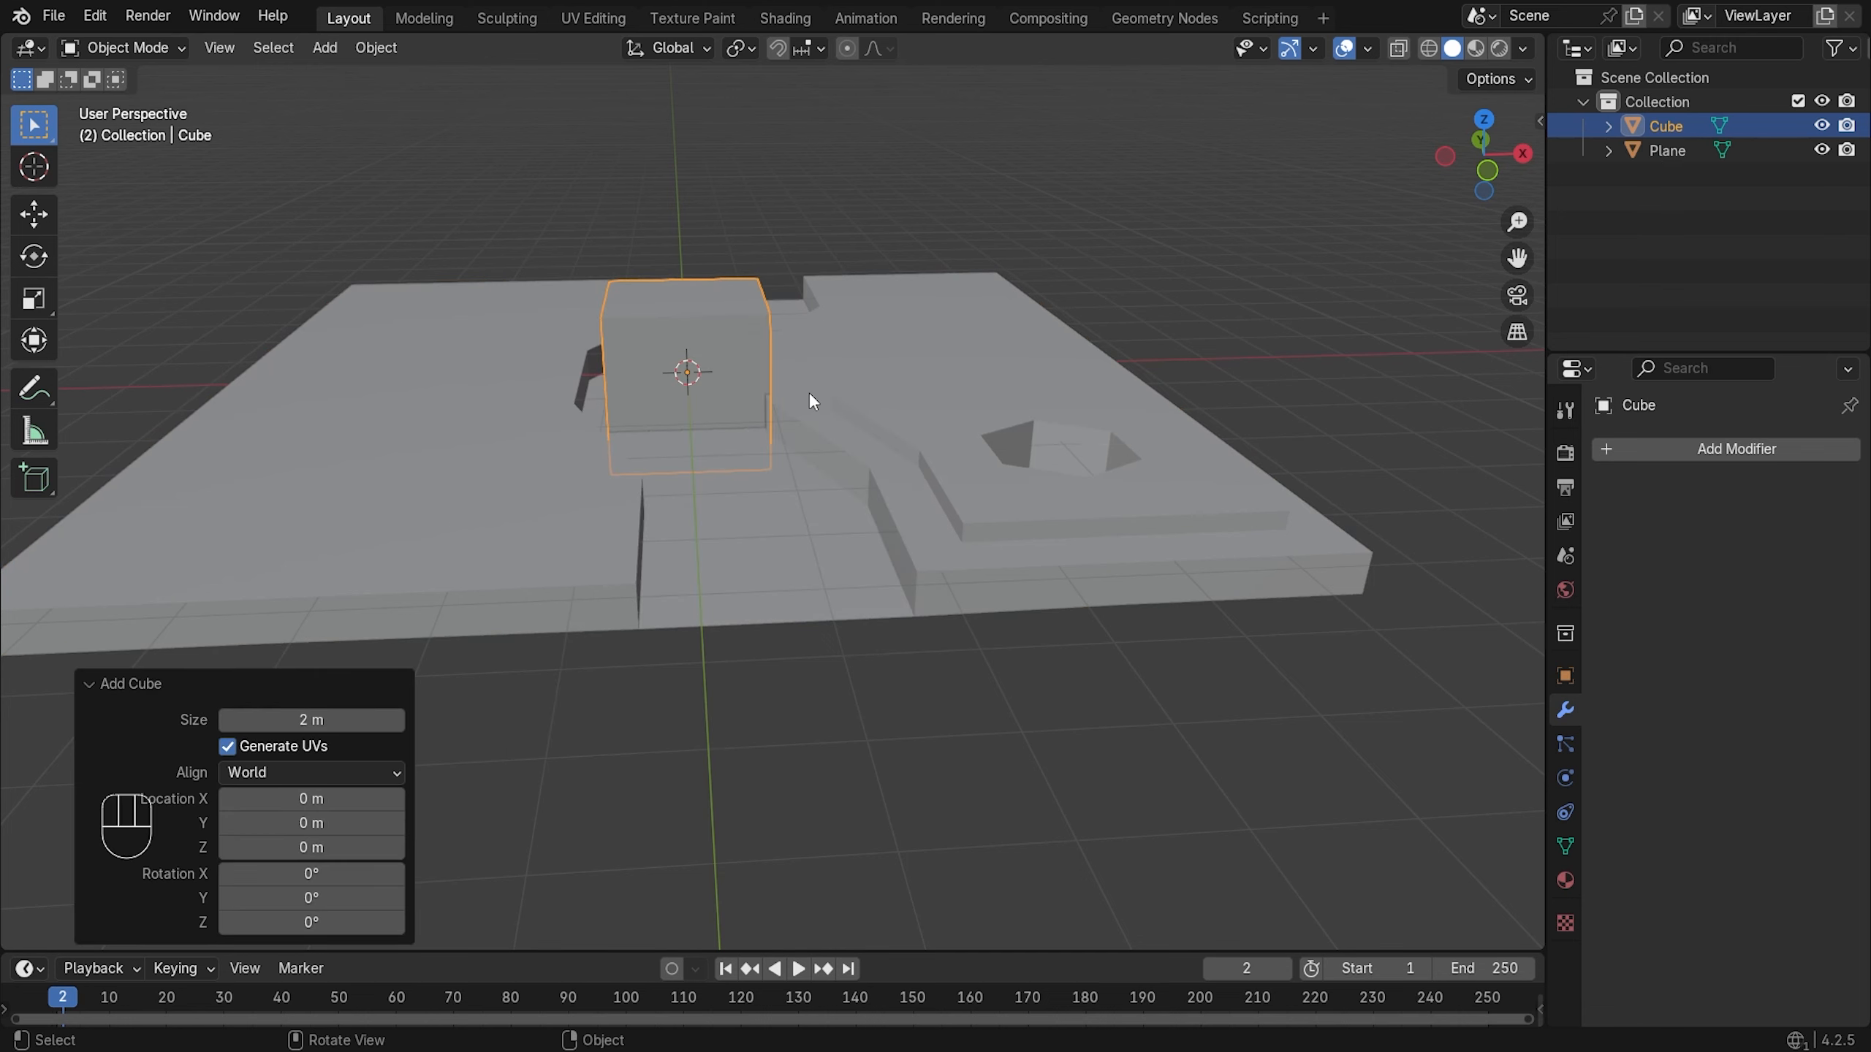
pyautogui.press('/')
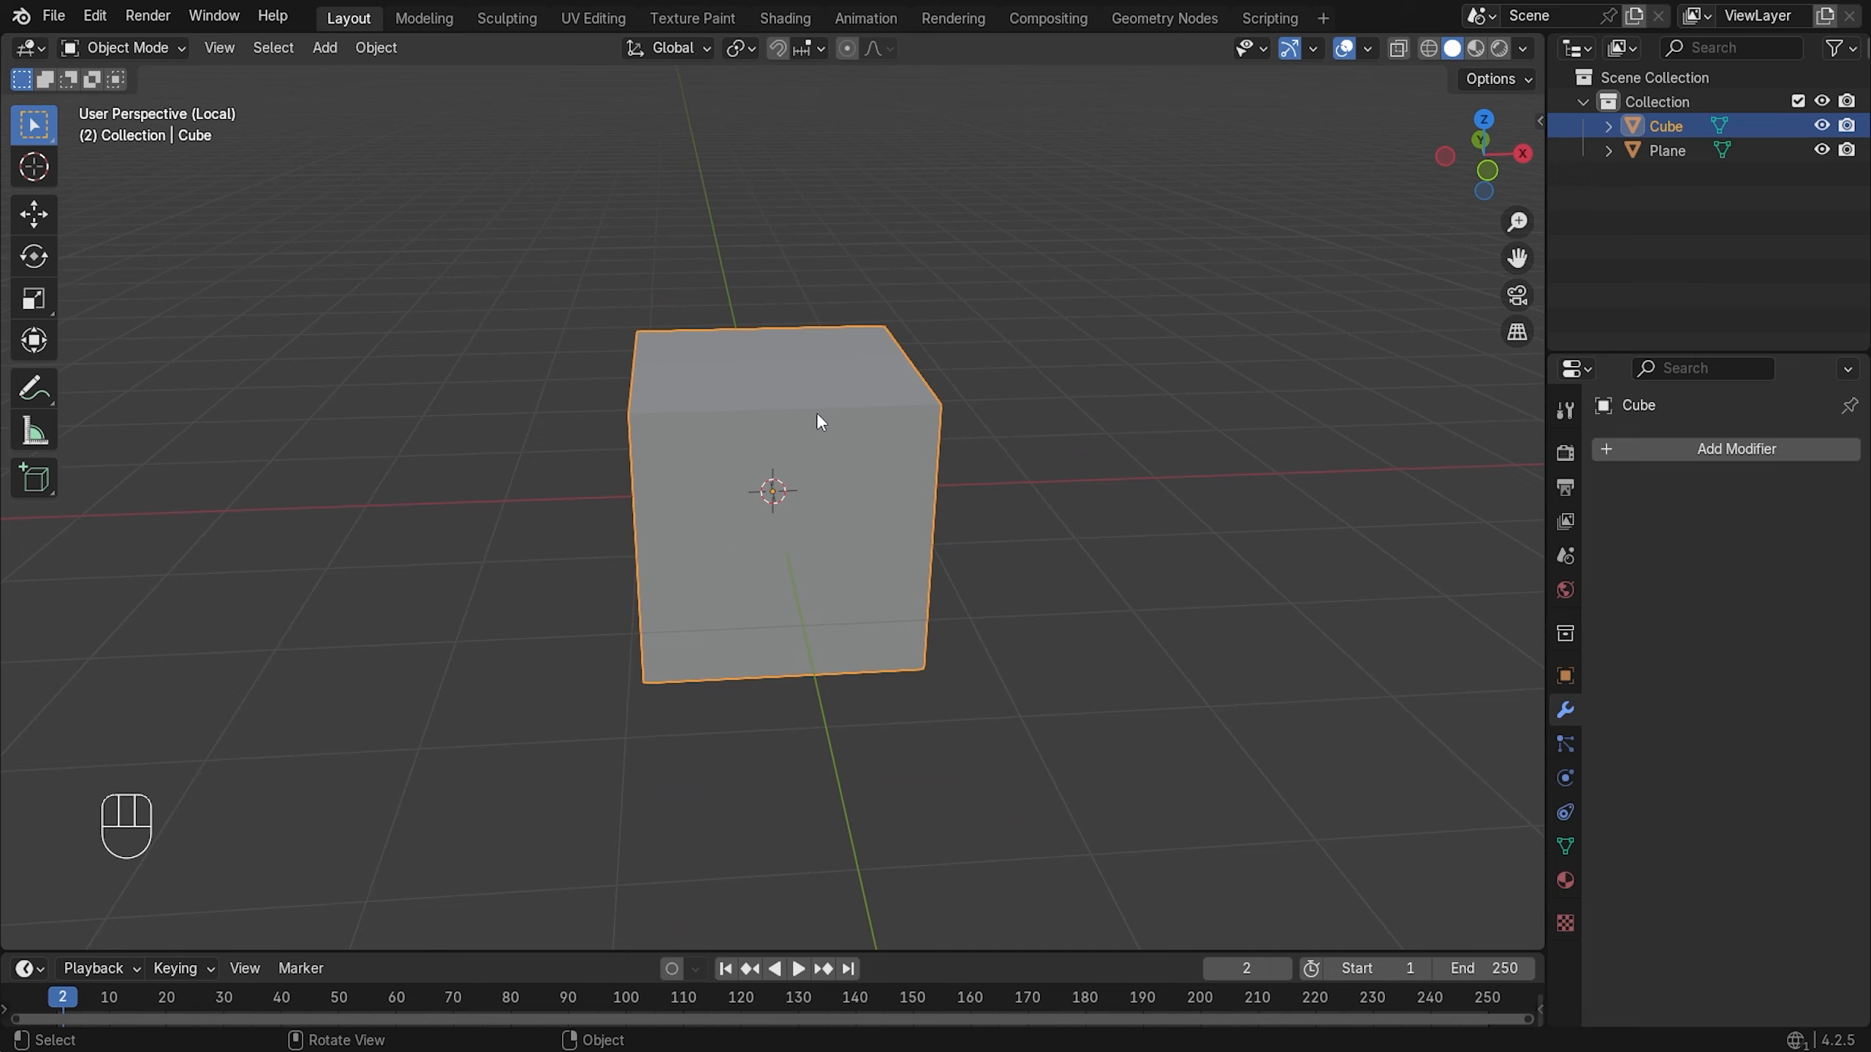
pyautogui.press('Tab')
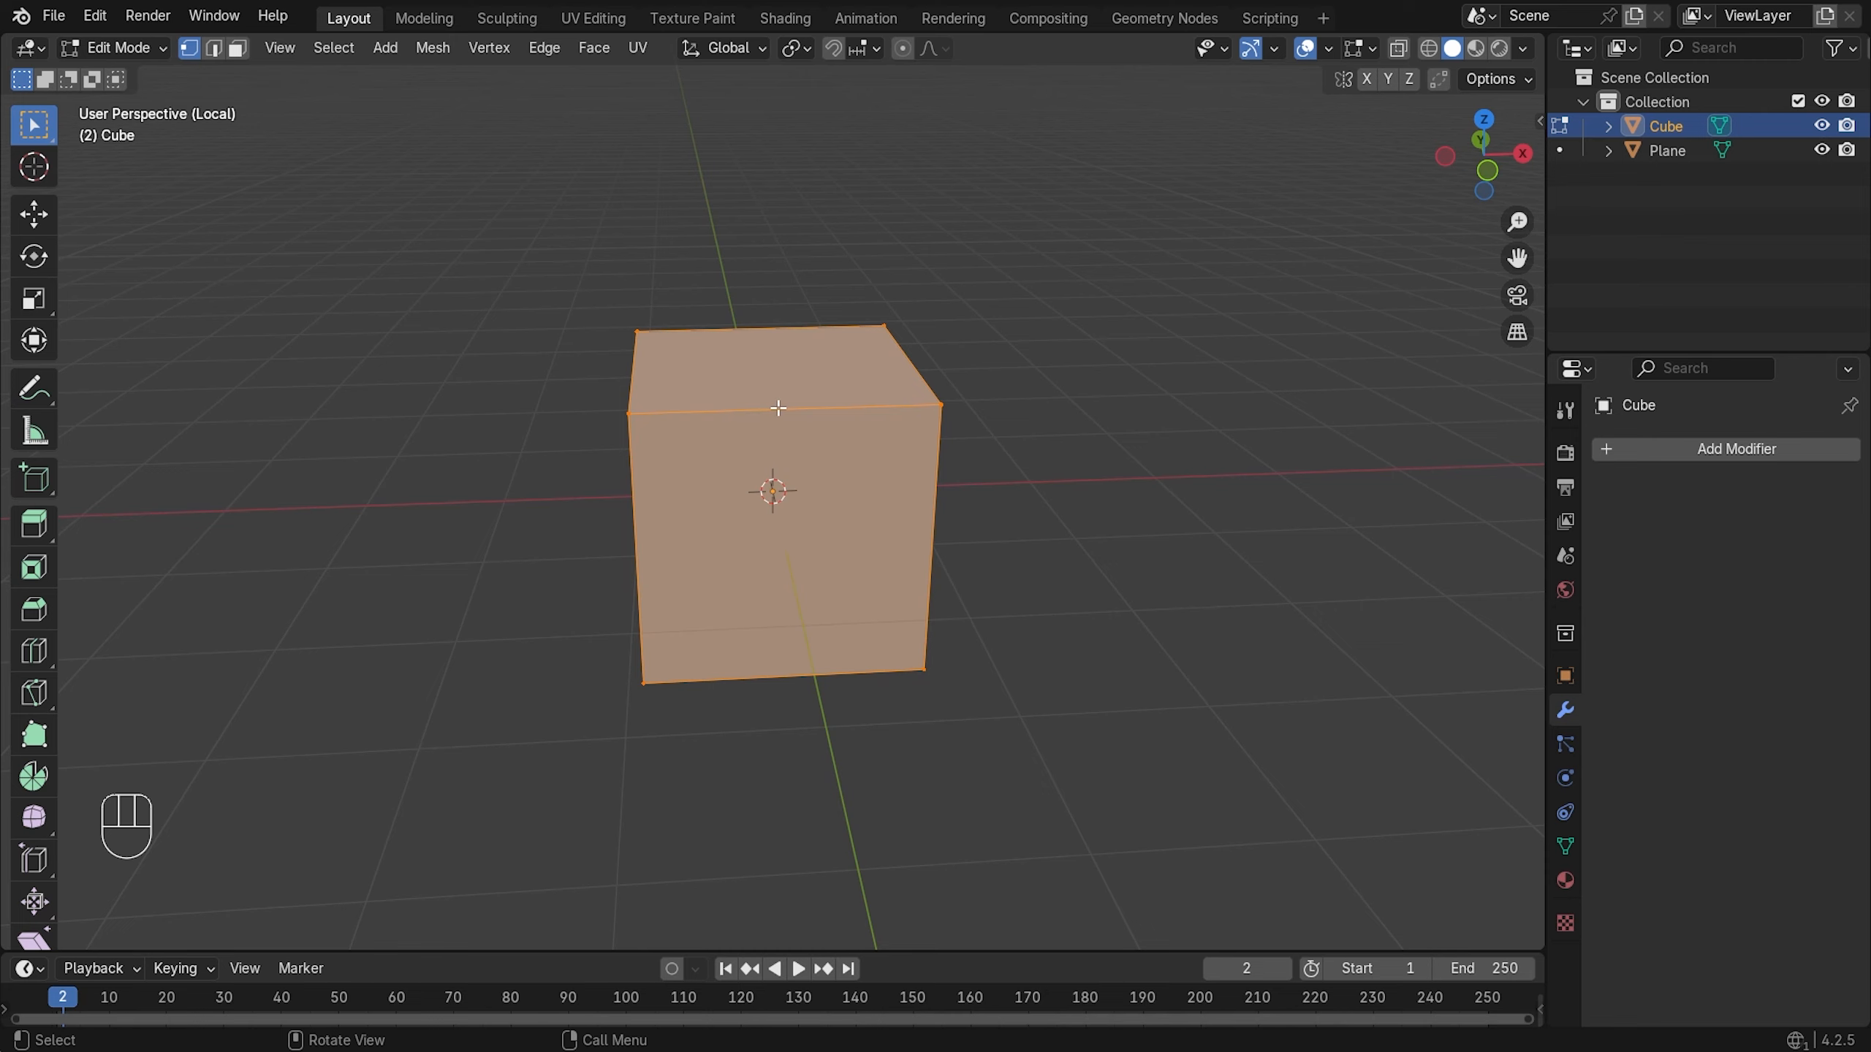
# - Merge all cube vertices At Center and extrude the first vertical trunk edge along Z
pyautogui.press('m')
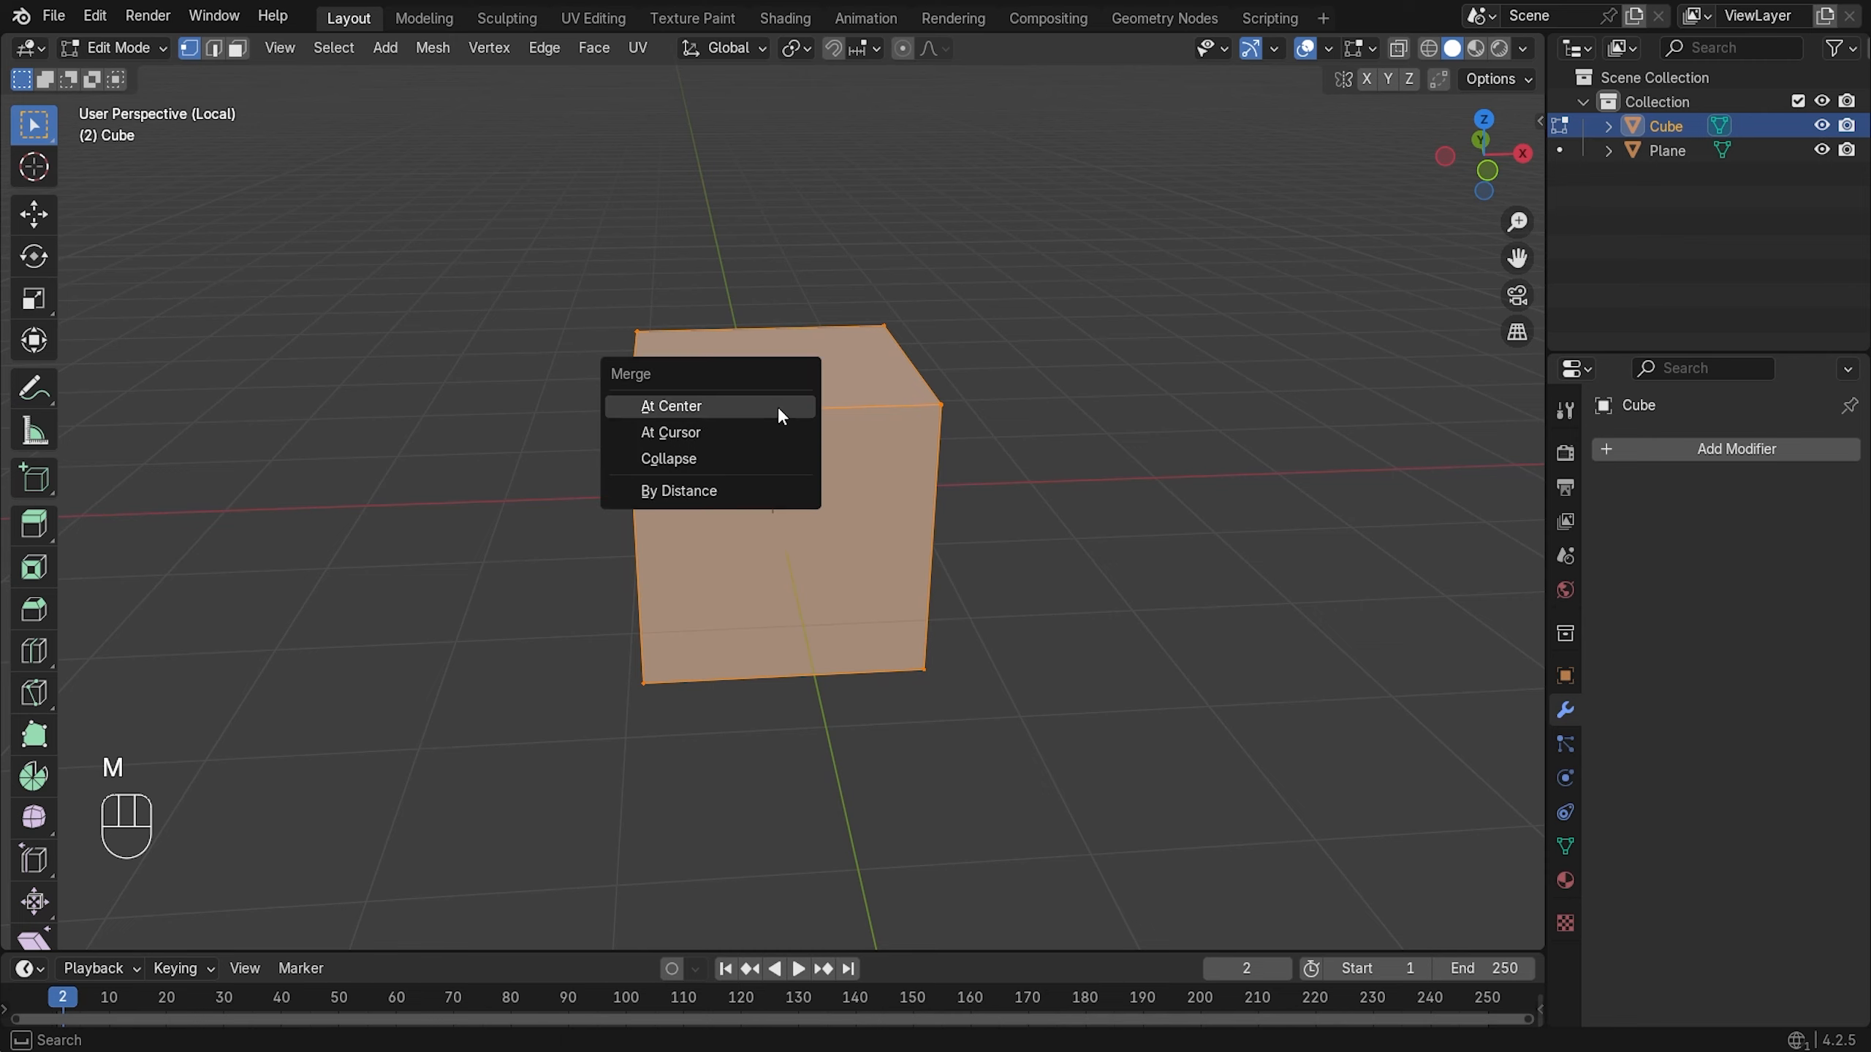
pyautogui.click(777, 407)
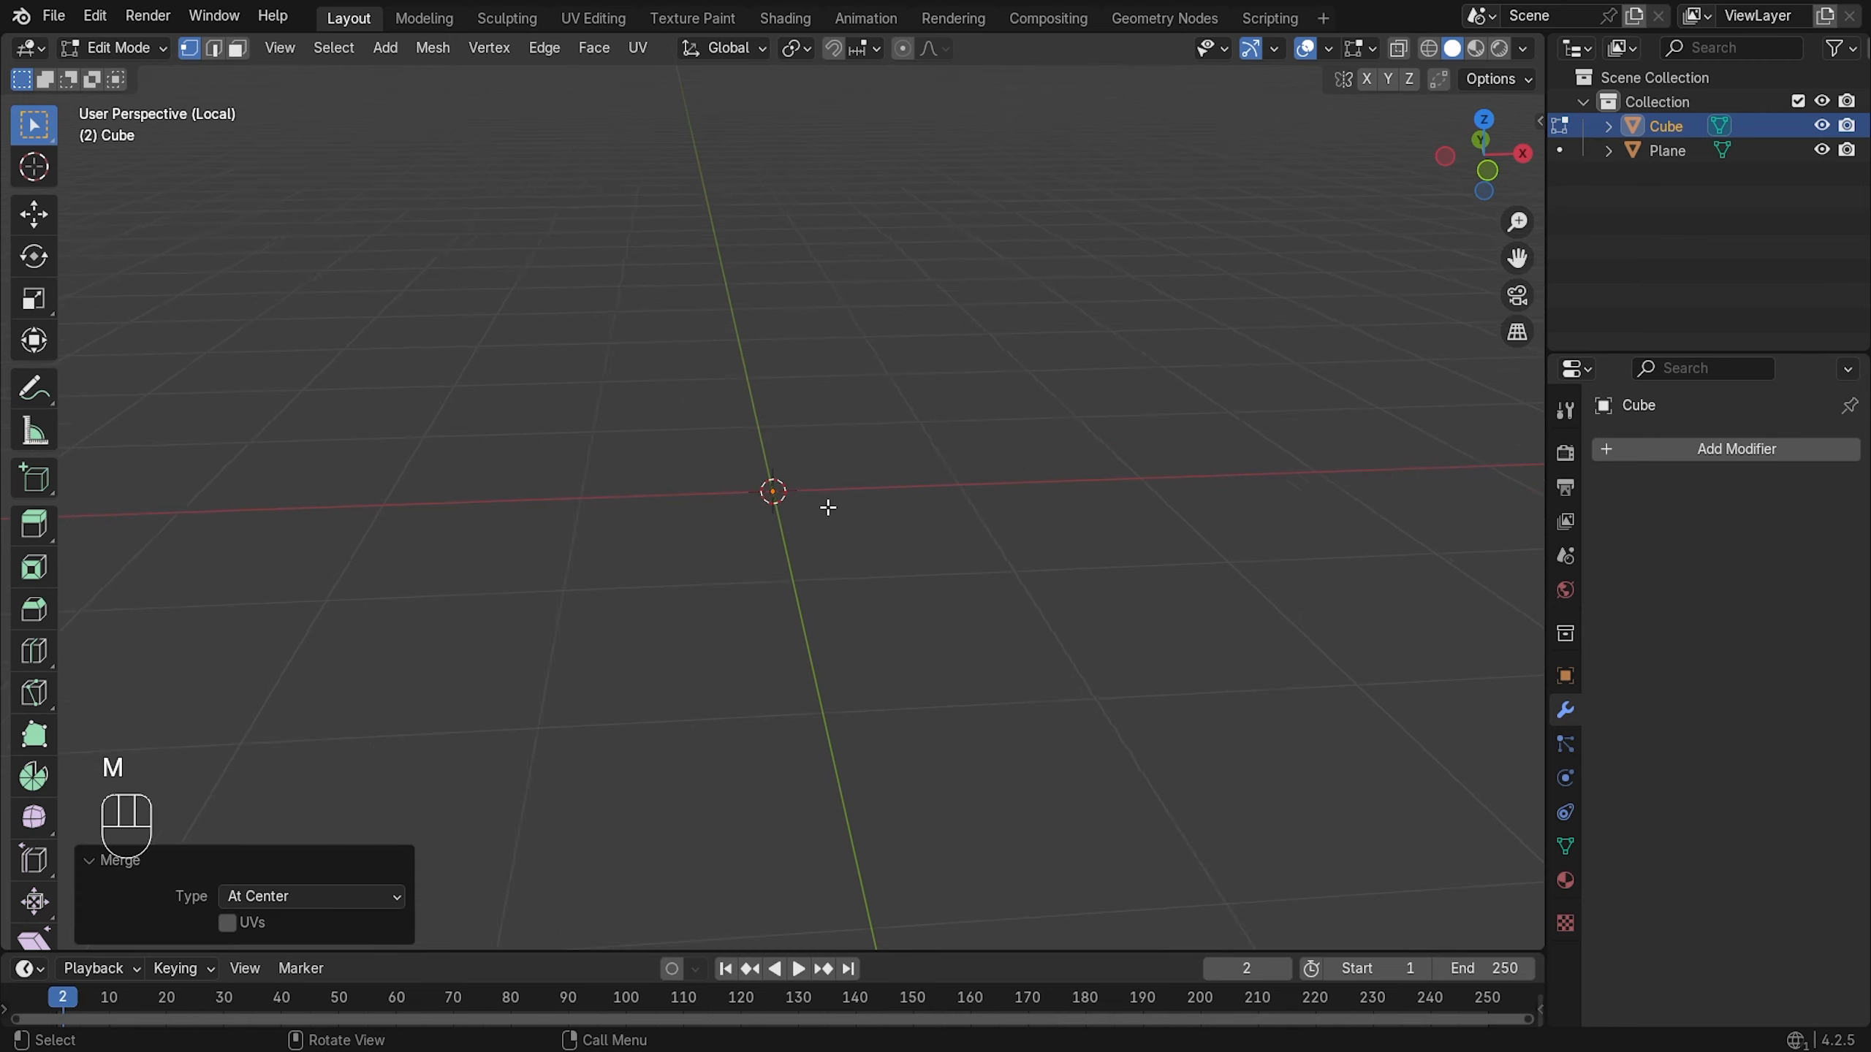
pyautogui.press('e')
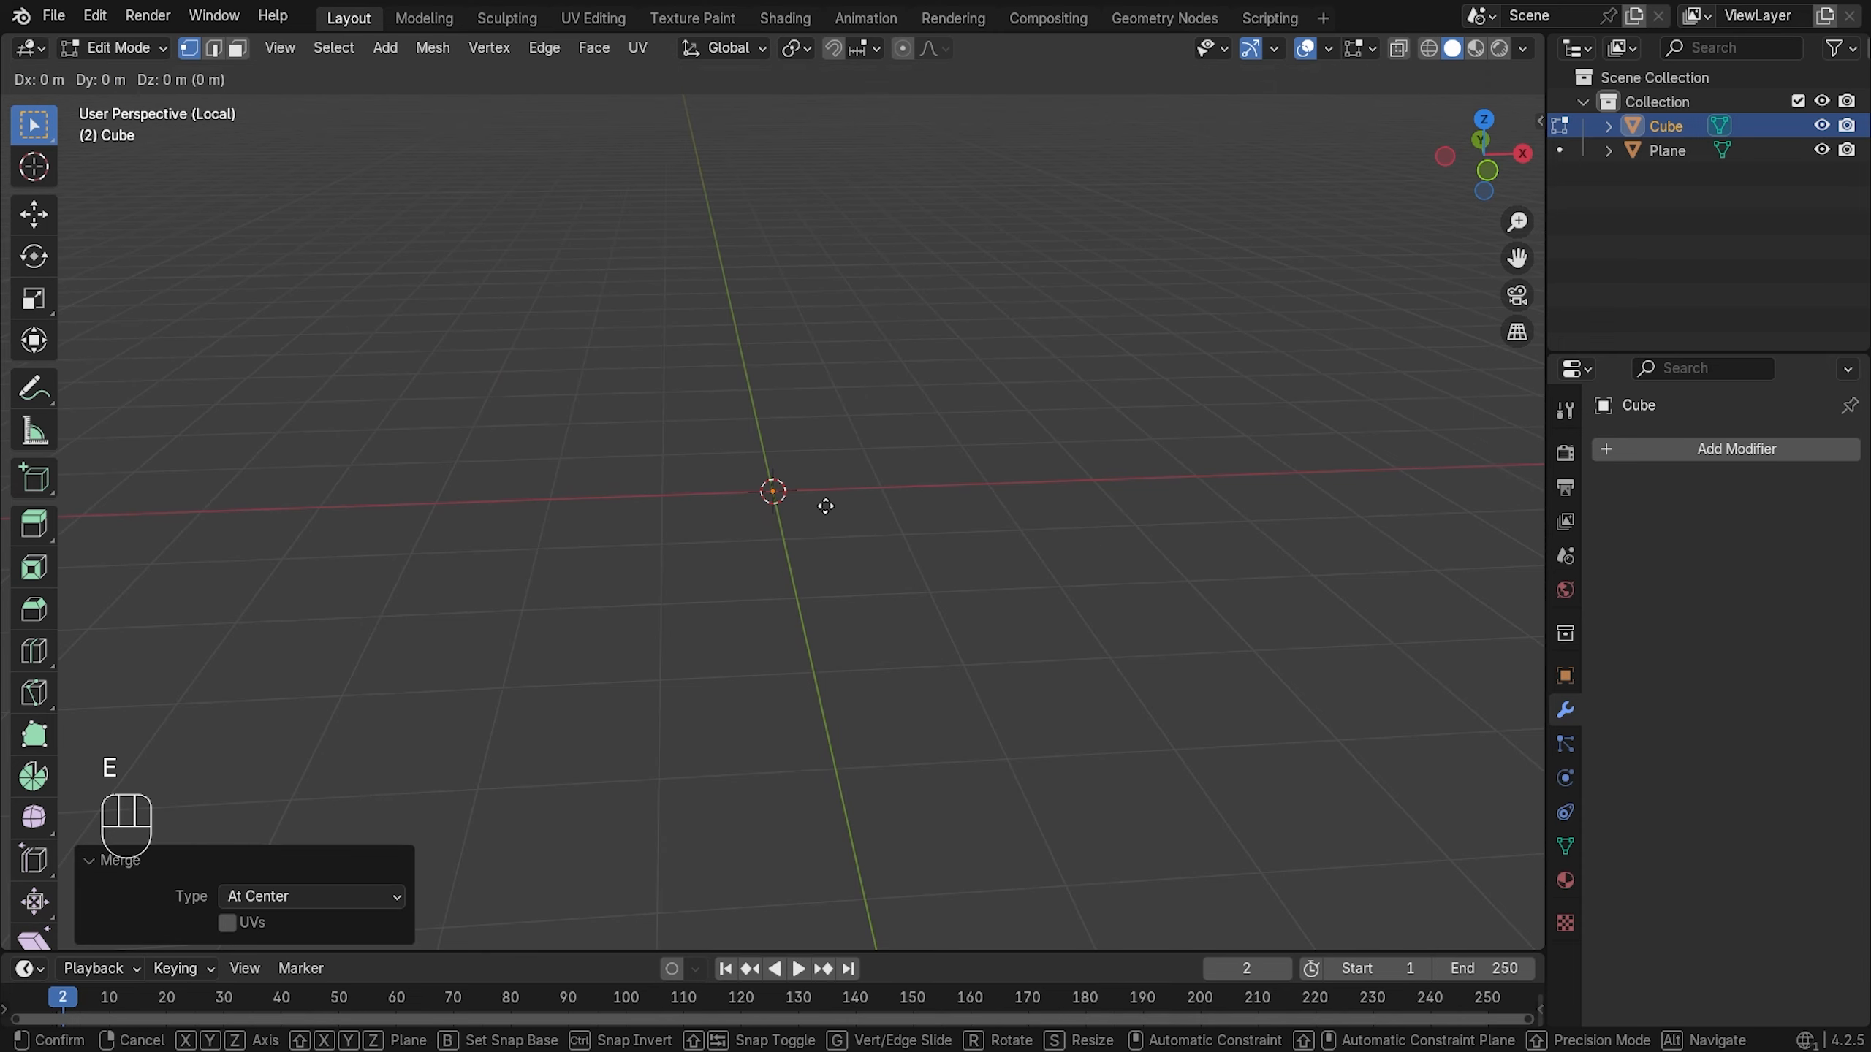
pyautogui.press('z')
pyautogui.click(839, 418)
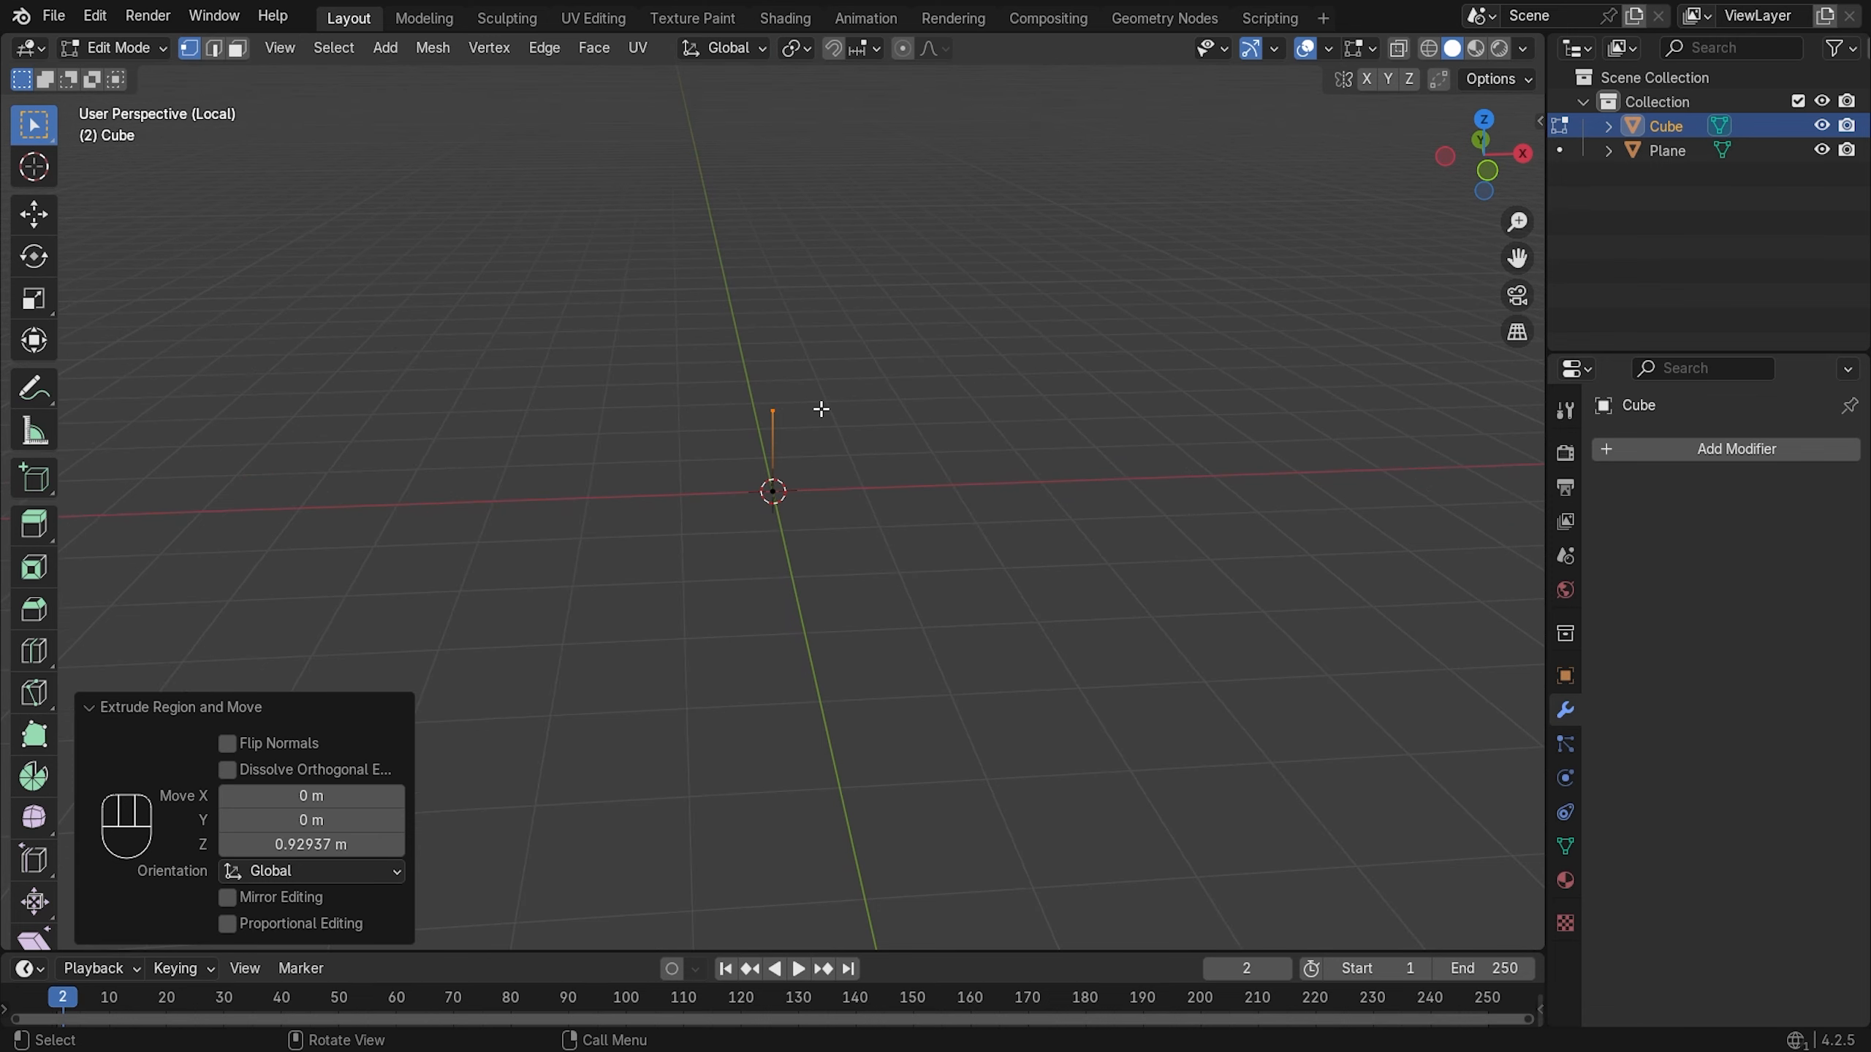
pyautogui.press('KP_1')
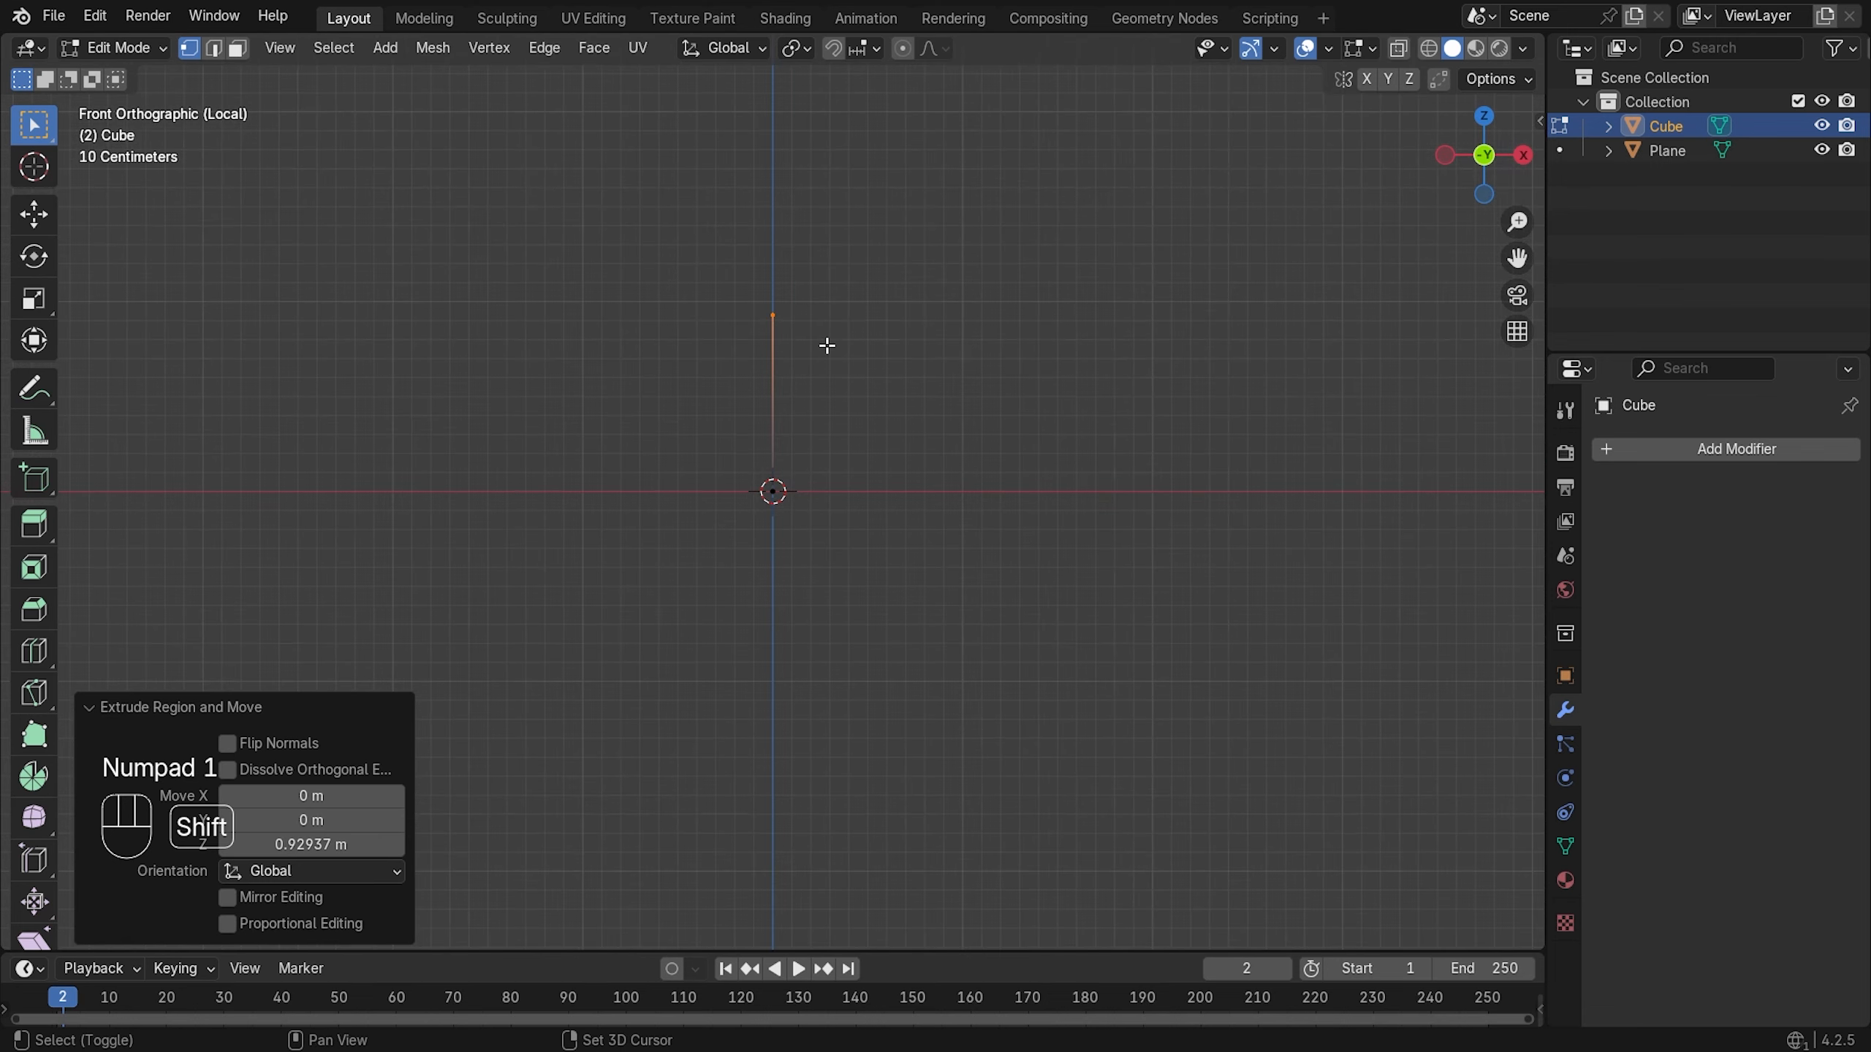
pyautogui.keyDown('shift'); pyautogui.moveTo(823, 346); pyautogui.dragTo(822, 451, button='middle'); pyautogui.keyUp('shift')
# - Extrude three more vertical trunk segments along Z, the last 0.76963 m
pyautogui.press('e')
pyautogui.press('z')
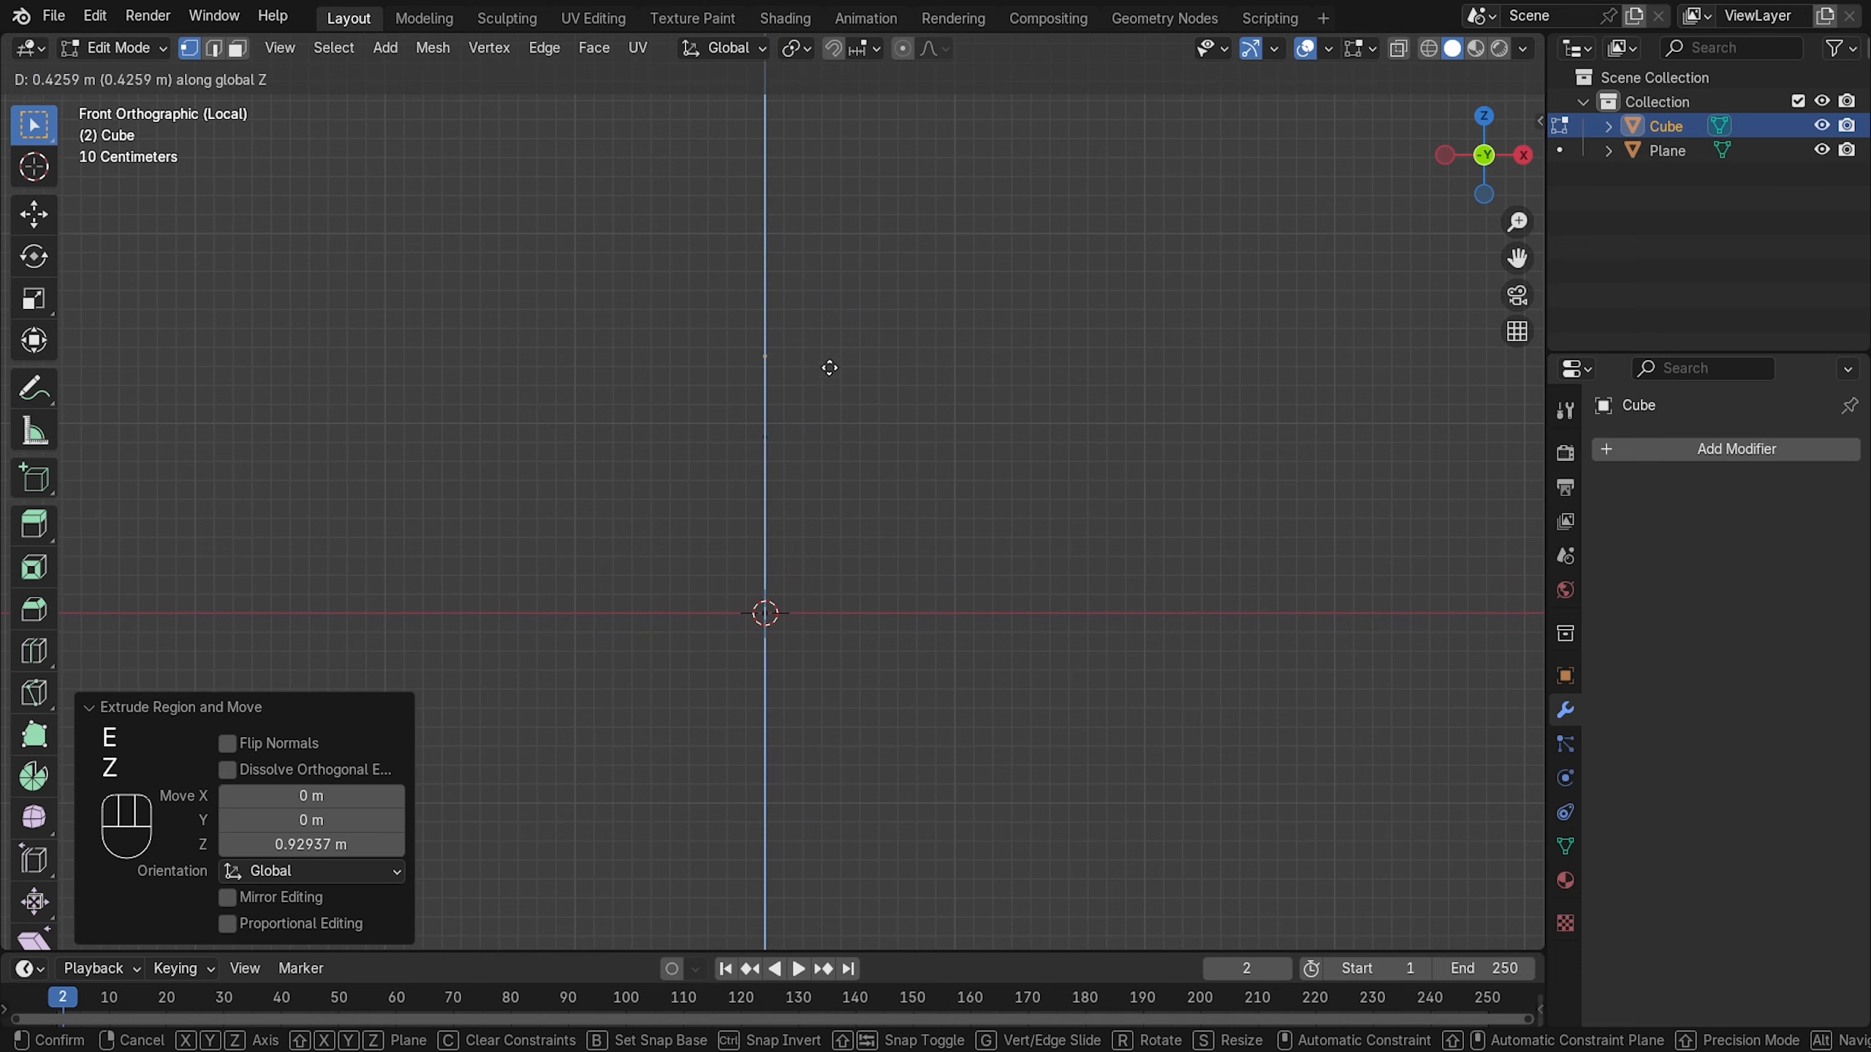
pyautogui.click(835, 311)
pyautogui.keyDown('shift'); pyautogui.moveTo(835, 305); pyautogui.dragTo(844, 511, button='middle'); pyautogui.keyUp('shift')
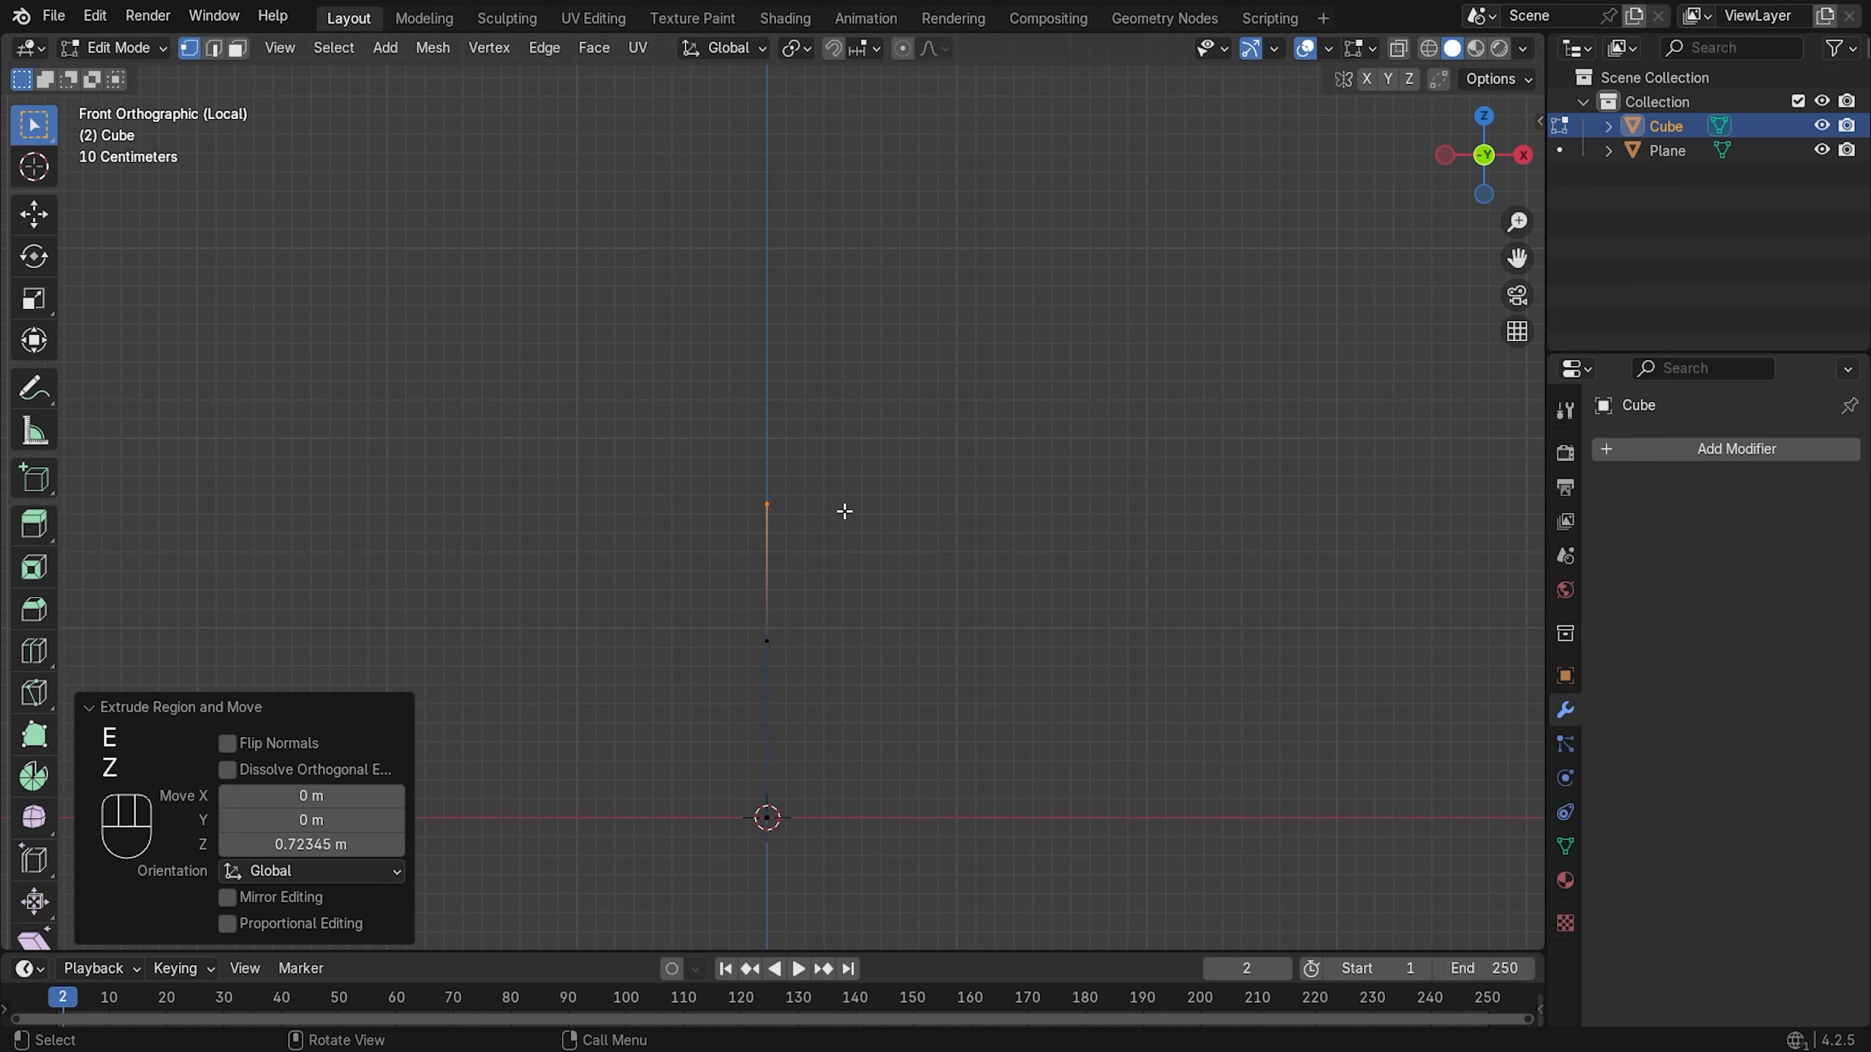
pyautogui.press('e')
pyautogui.press('z')
pyautogui.click(854, 374)
pyautogui.press('e')
pyautogui.press('z')
pyautogui.click(855, 337)
pyautogui.scroll(-4, 842, 421)
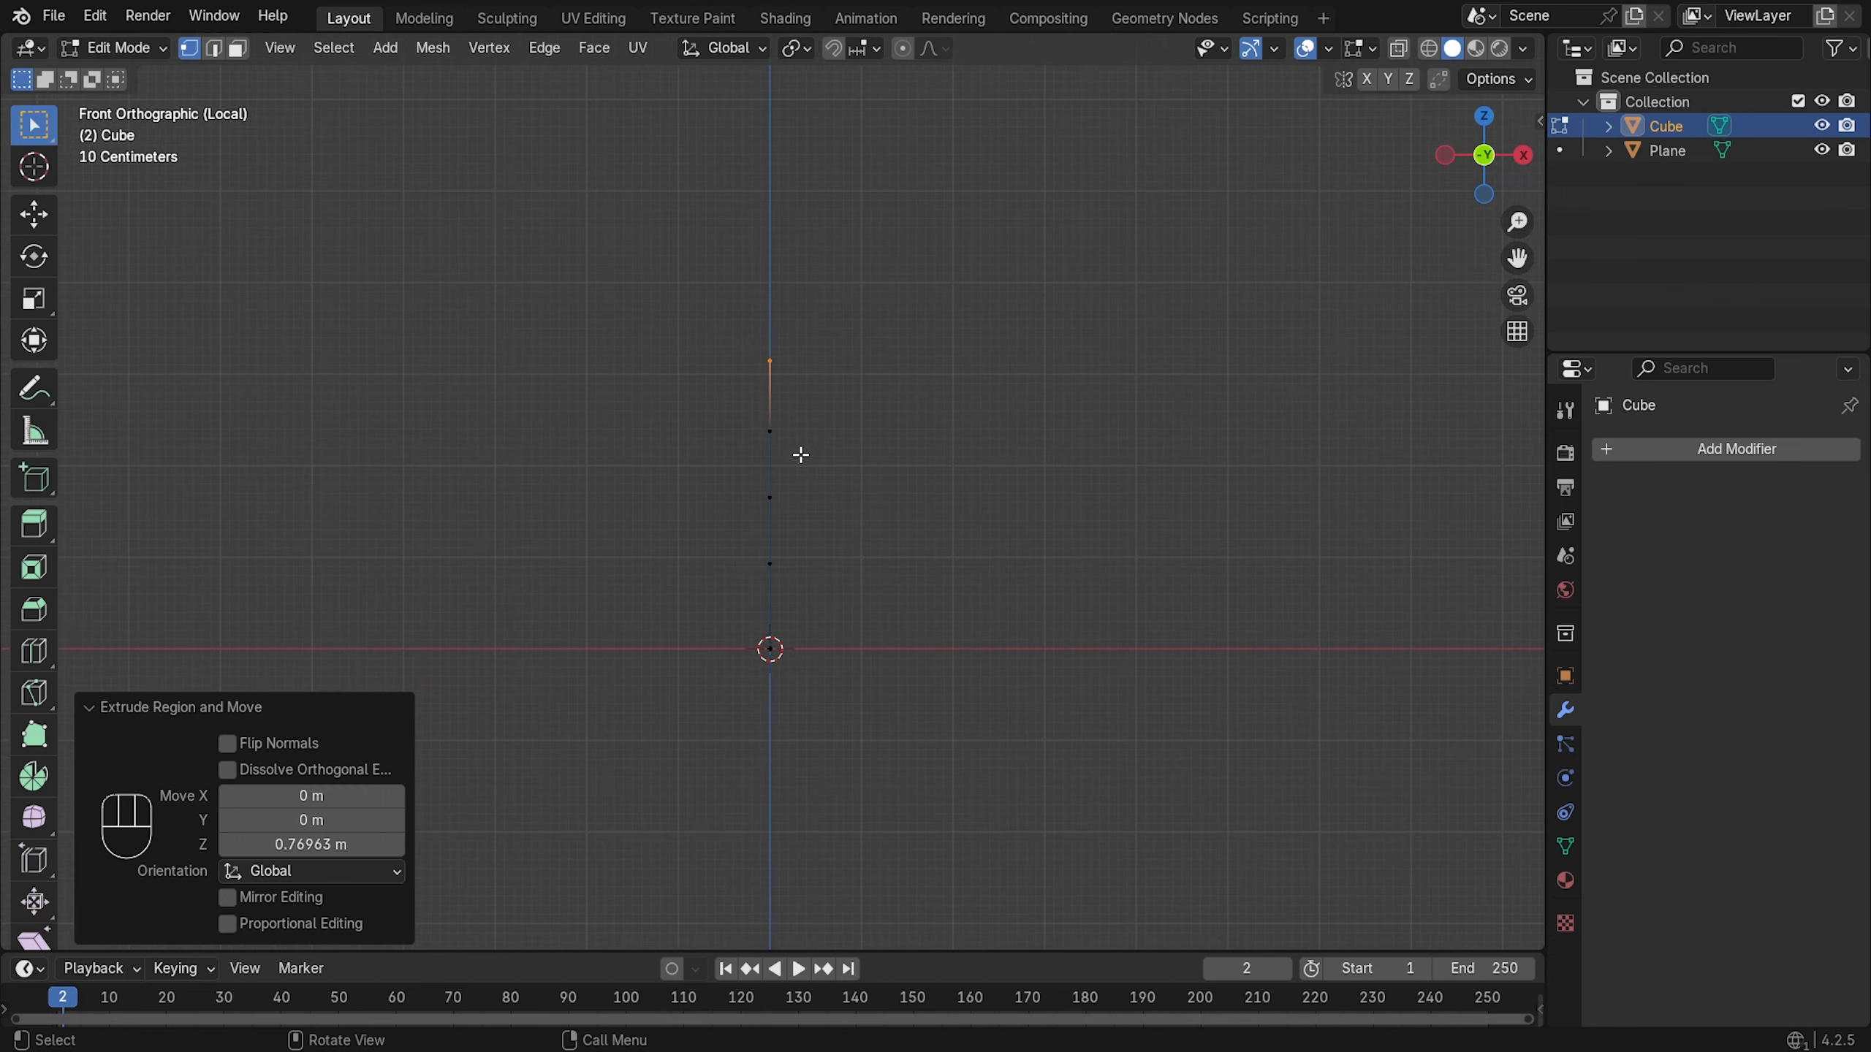
pyautogui.moveTo(787, 418); pyautogui.dragTo(876, 541, button='middle')
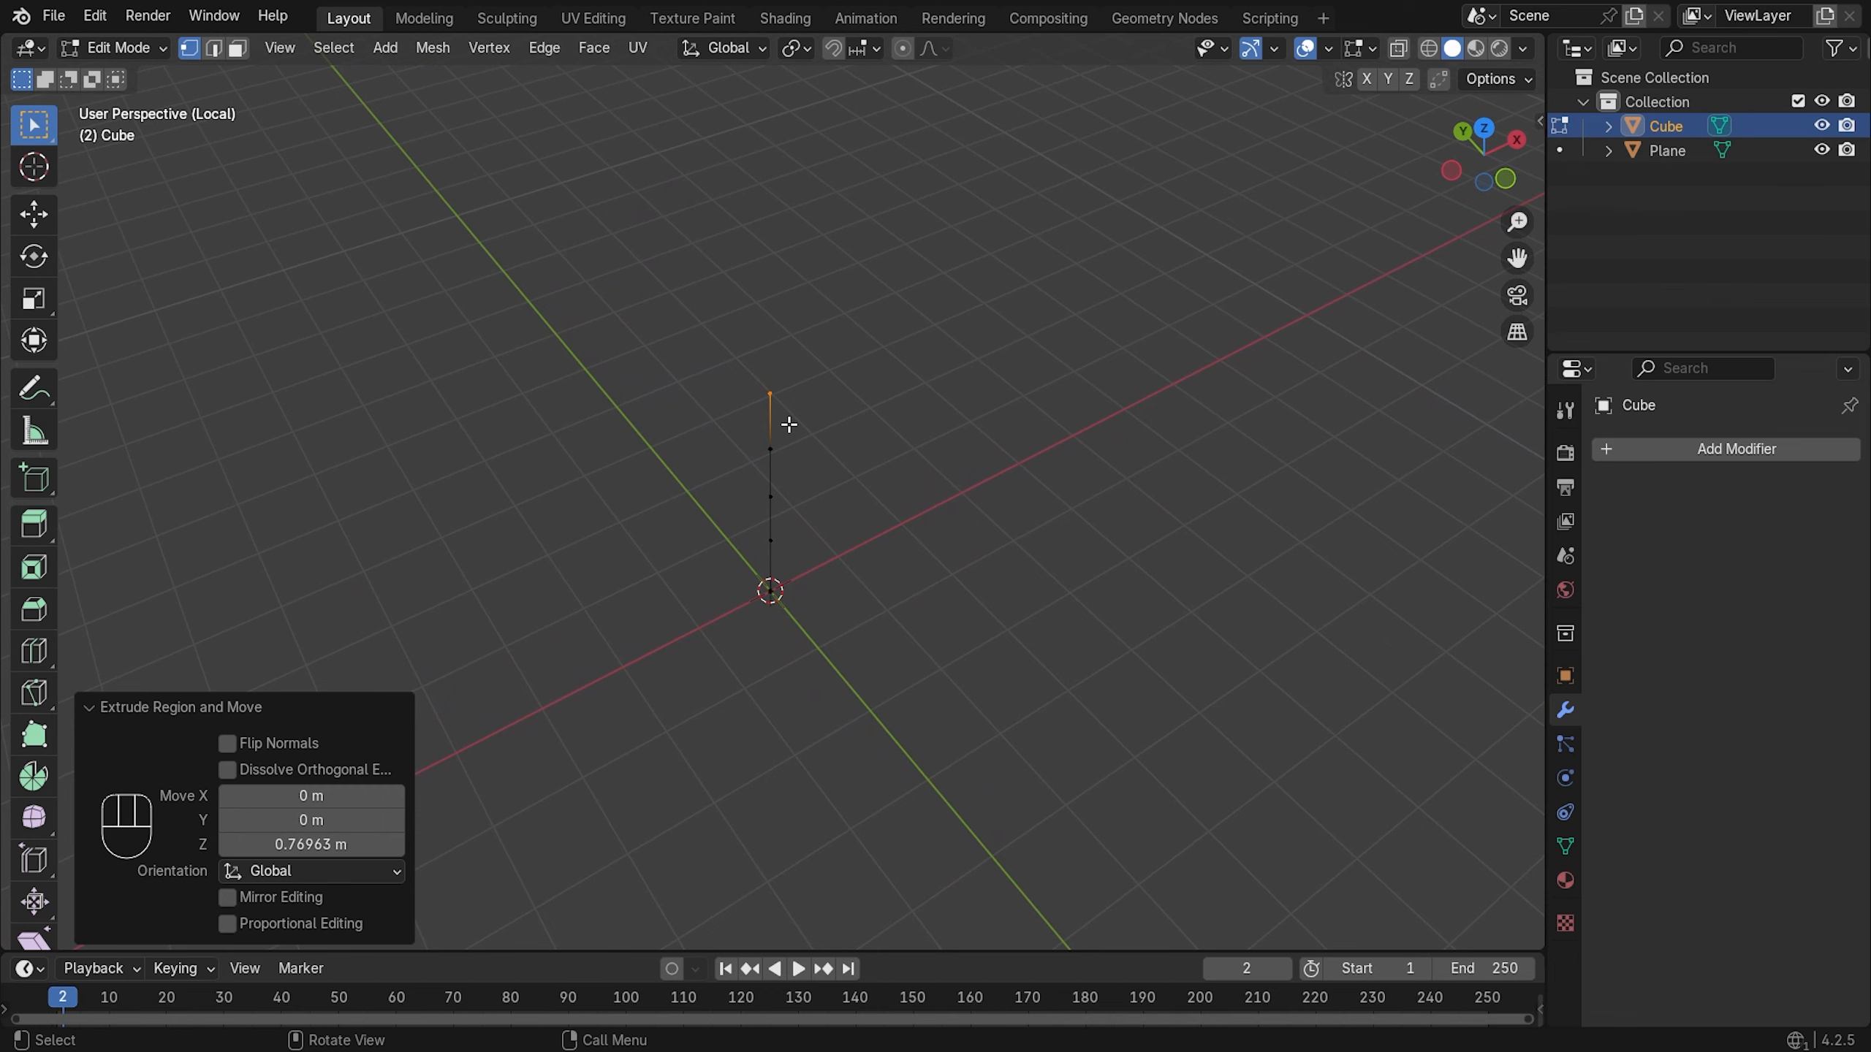
# - Extrude a branch from the trunk top along X and raise its tip along Z
pyautogui.press('e')
pyautogui.press('x')
pyautogui.click(903, 395)
pyautogui.moveTo(814, 442); pyautogui.dragTo(849, 488, button='middle')
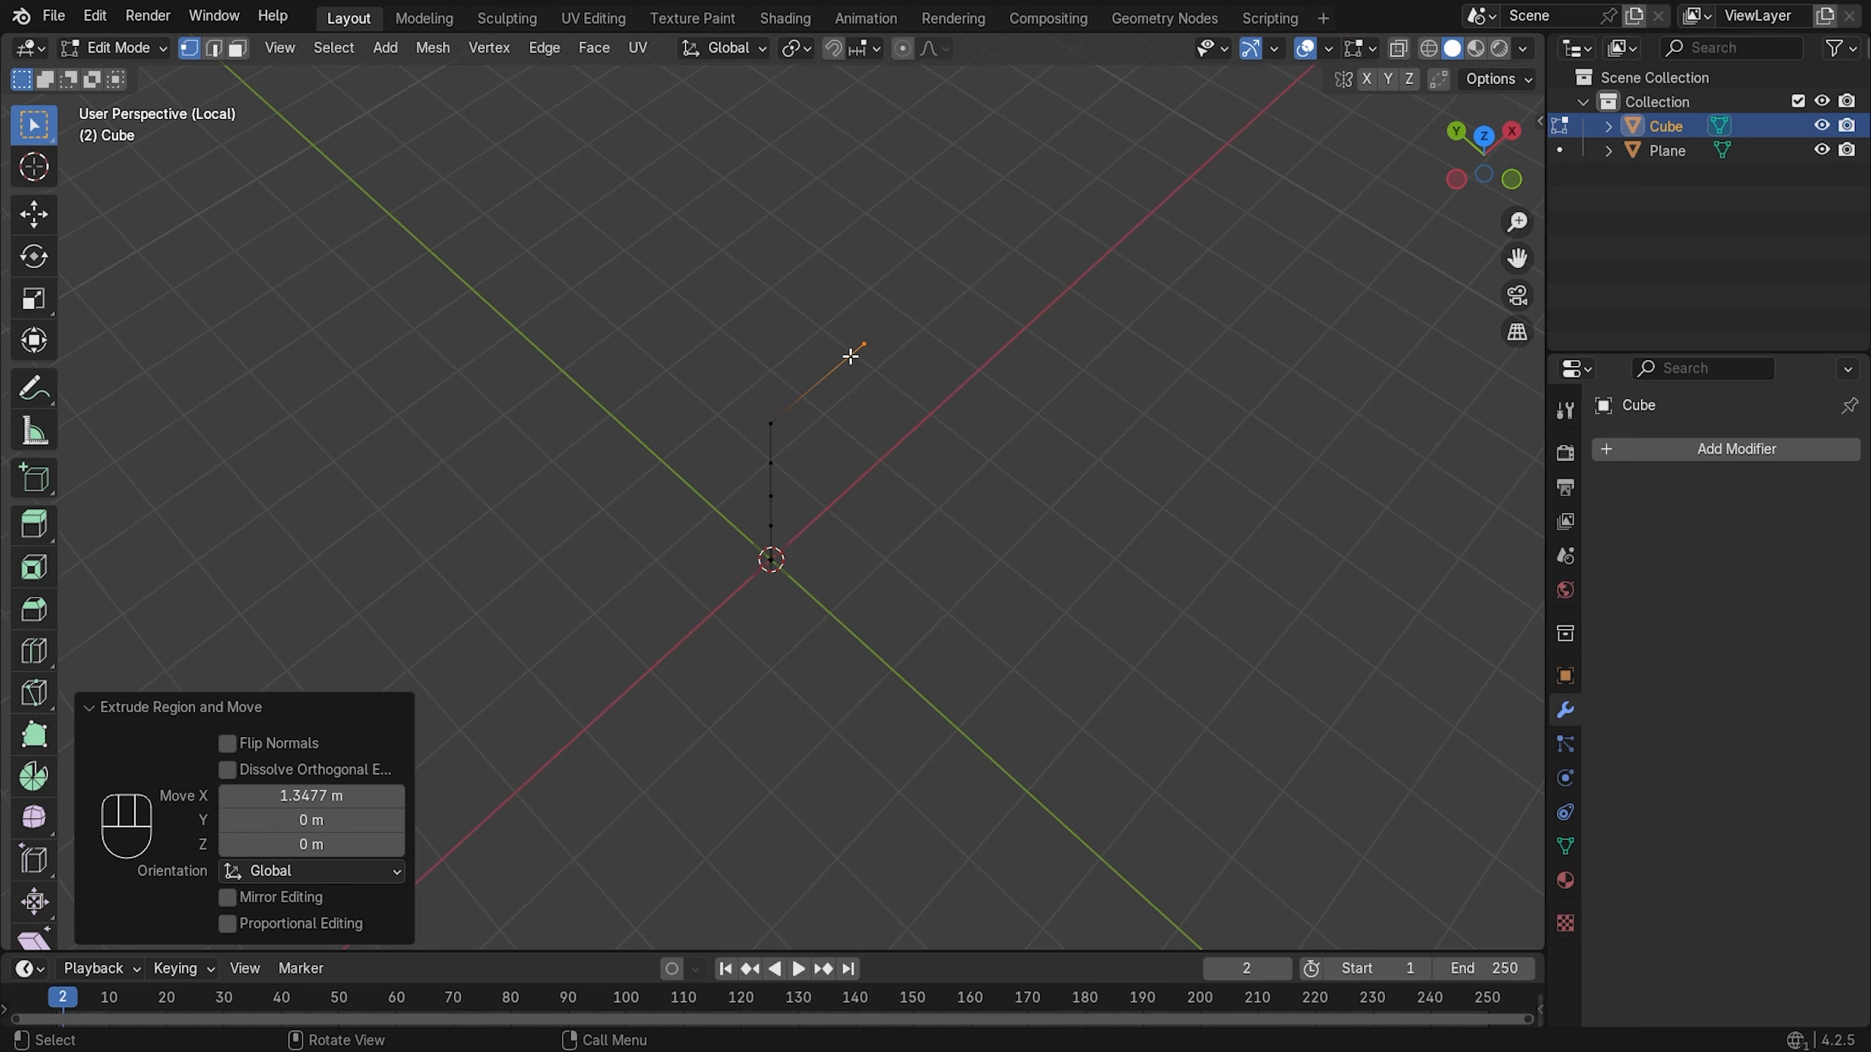
pyautogui.click(870, 369)
pyautogui.press('KP_1')
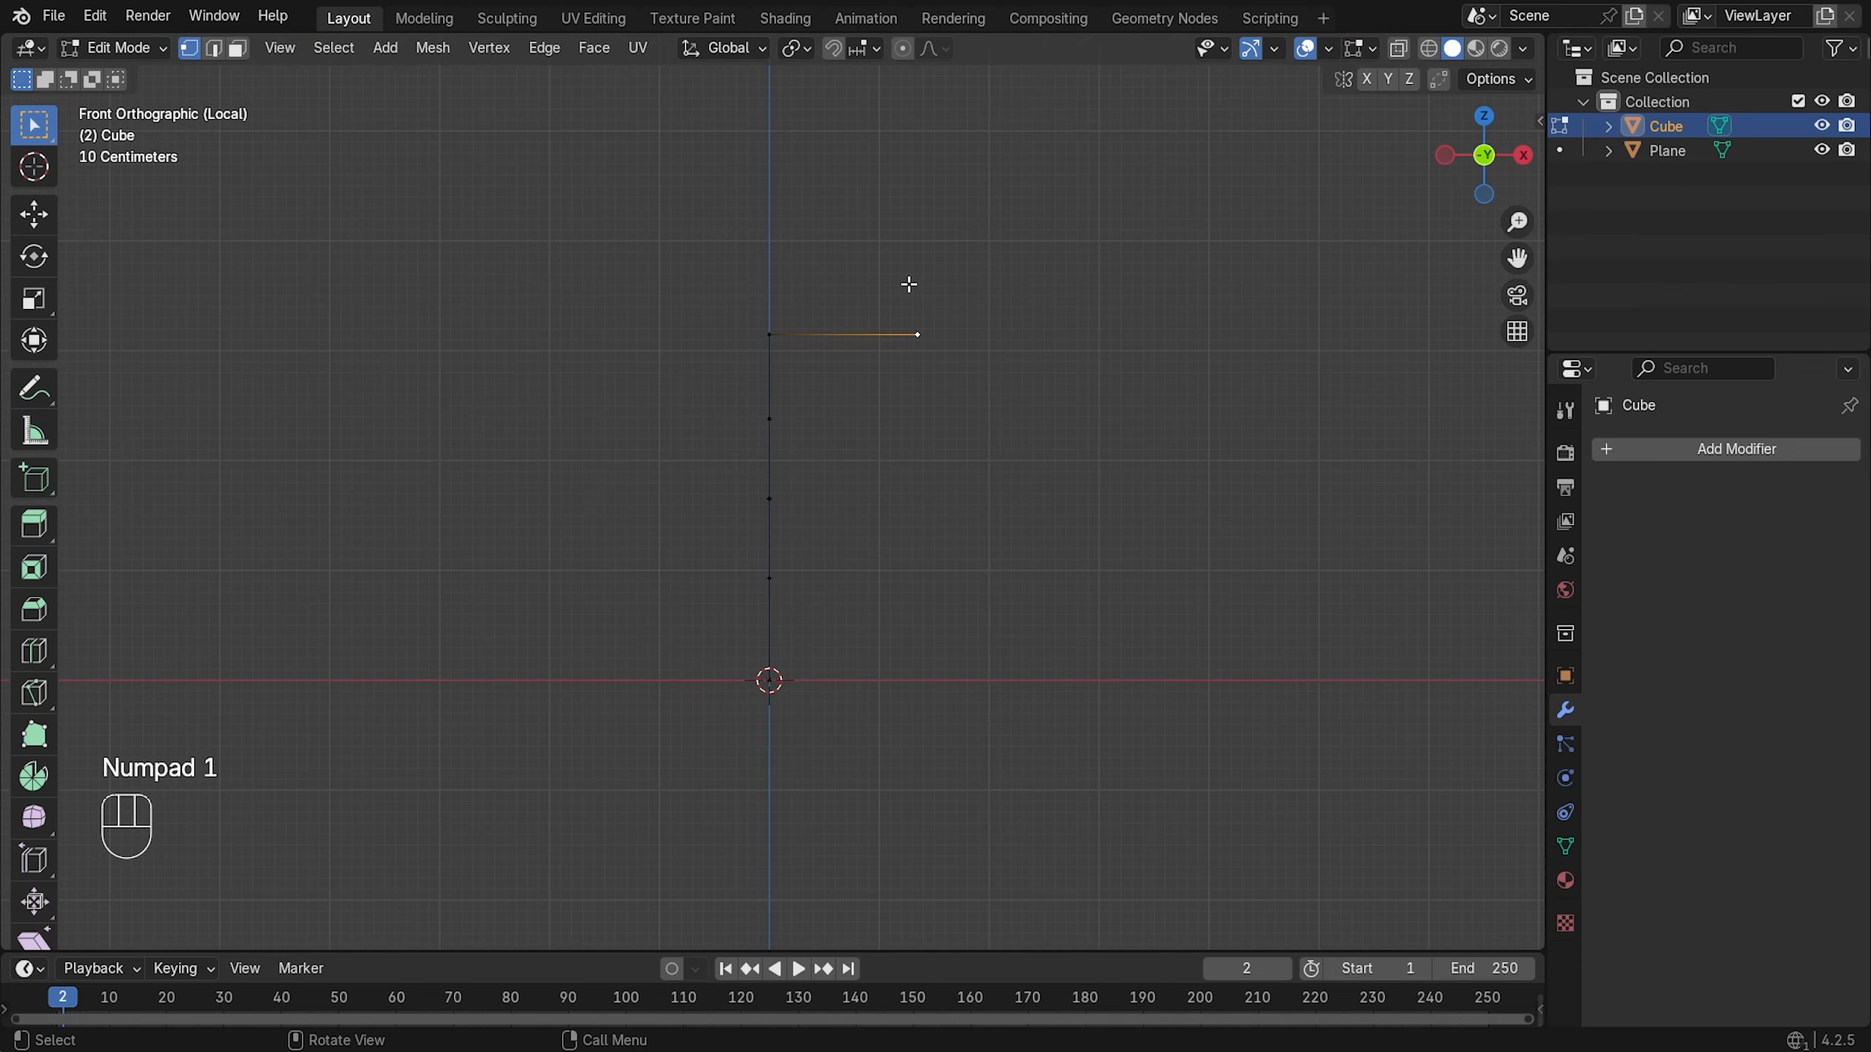
pyautogui.press('g')
pyautogui.press('z')
pyautogui.click(914, 244)
pyautogui.scroll(-2, 913, 243)
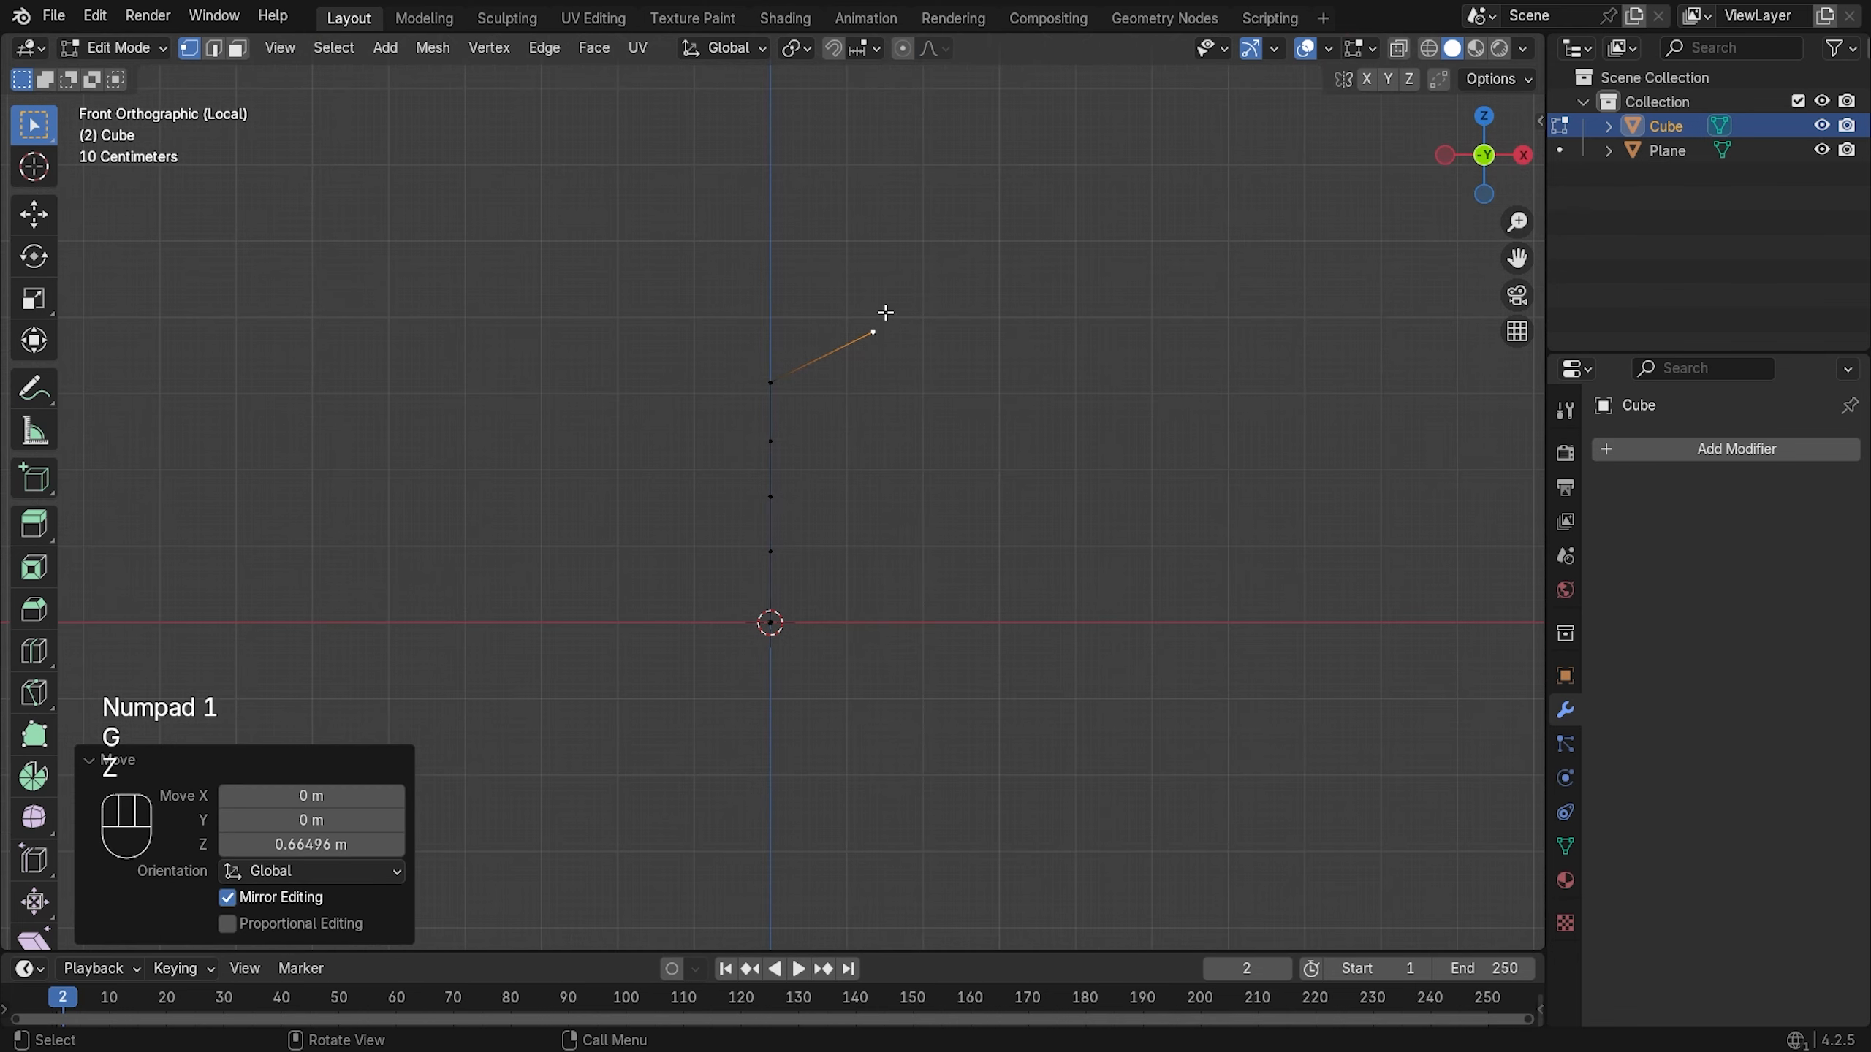
pyautogui.moveTo(914, 243); pyautogui.dragTo(852, 411, button='middle')
# - Extrude another segment from the branch tip, then lower it along Z and shift it along X
pyautogui.click(849, 331)
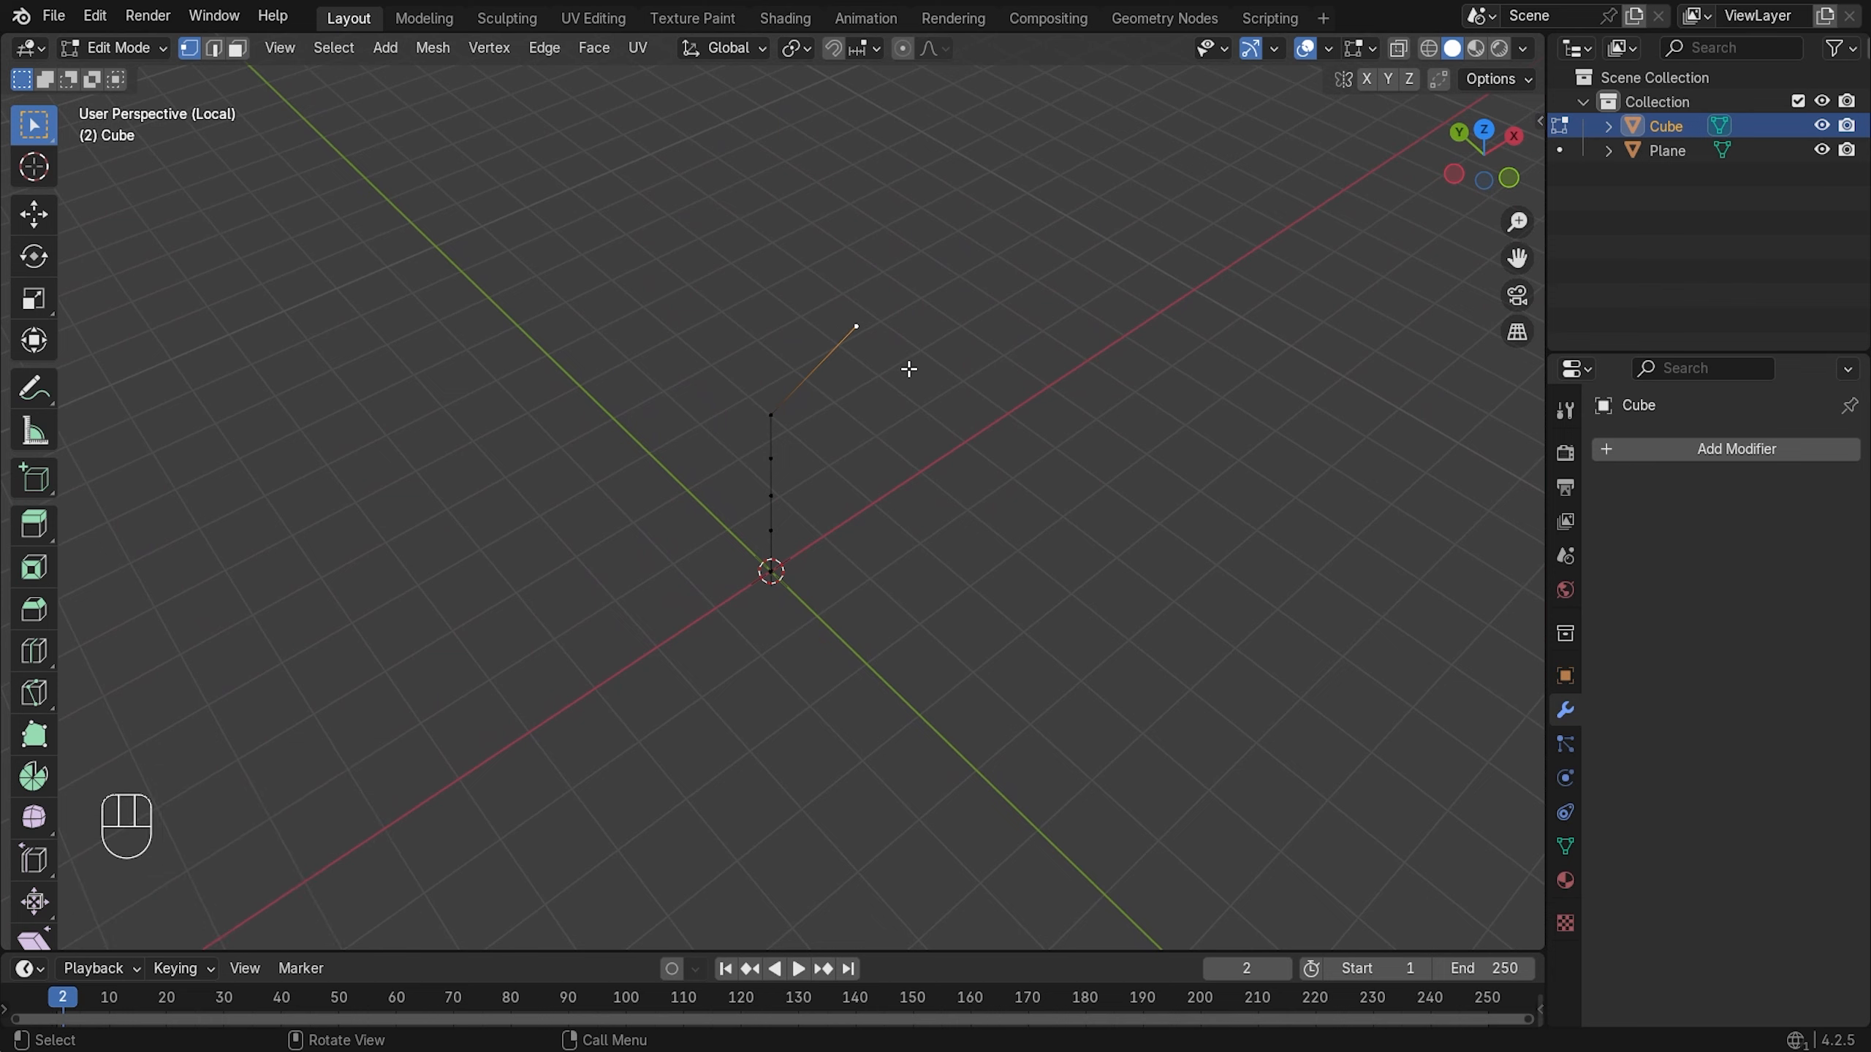
pyautogui.keyDown('shift'); pyautogui.moveTo(988, 321); pyautogui.dragTo(860, 535, button='middle'); pyautogui.keyUp('shift')
pyautogui.press('e')
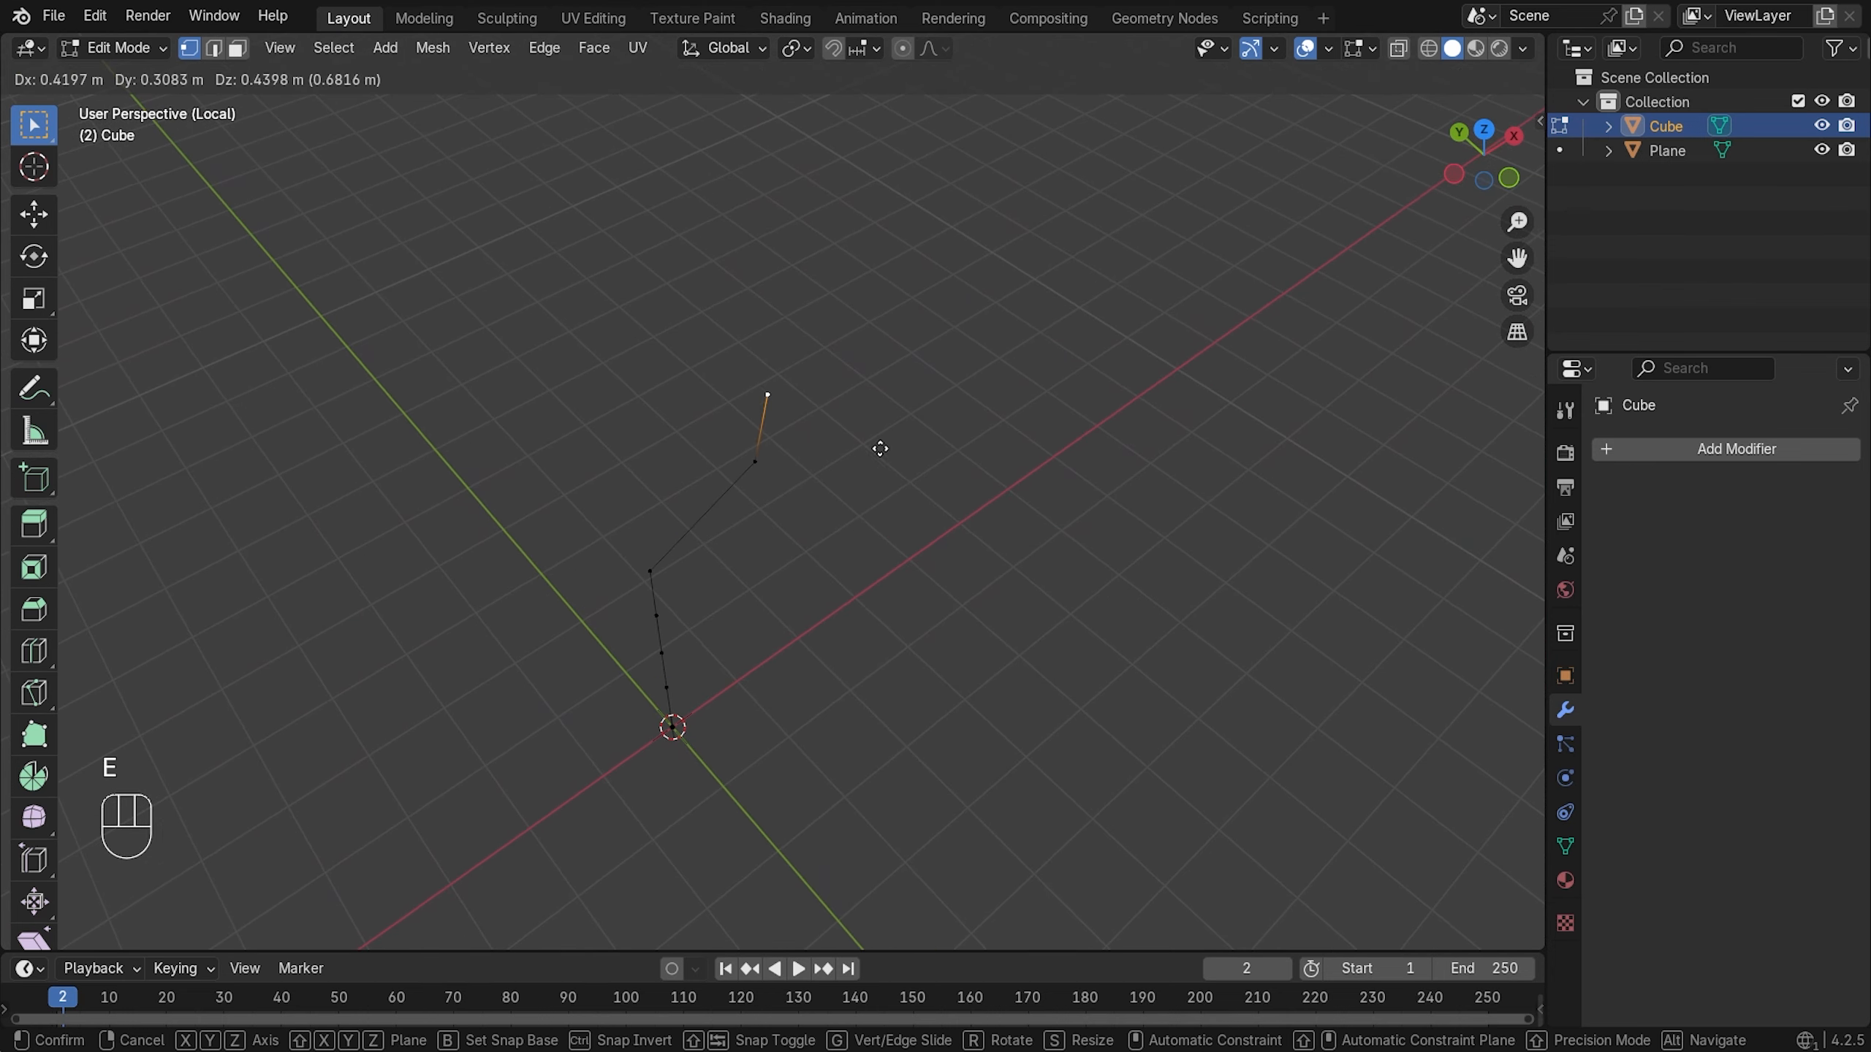
pyautogui.click(883, 426)
pyautogui.press('KP_1')
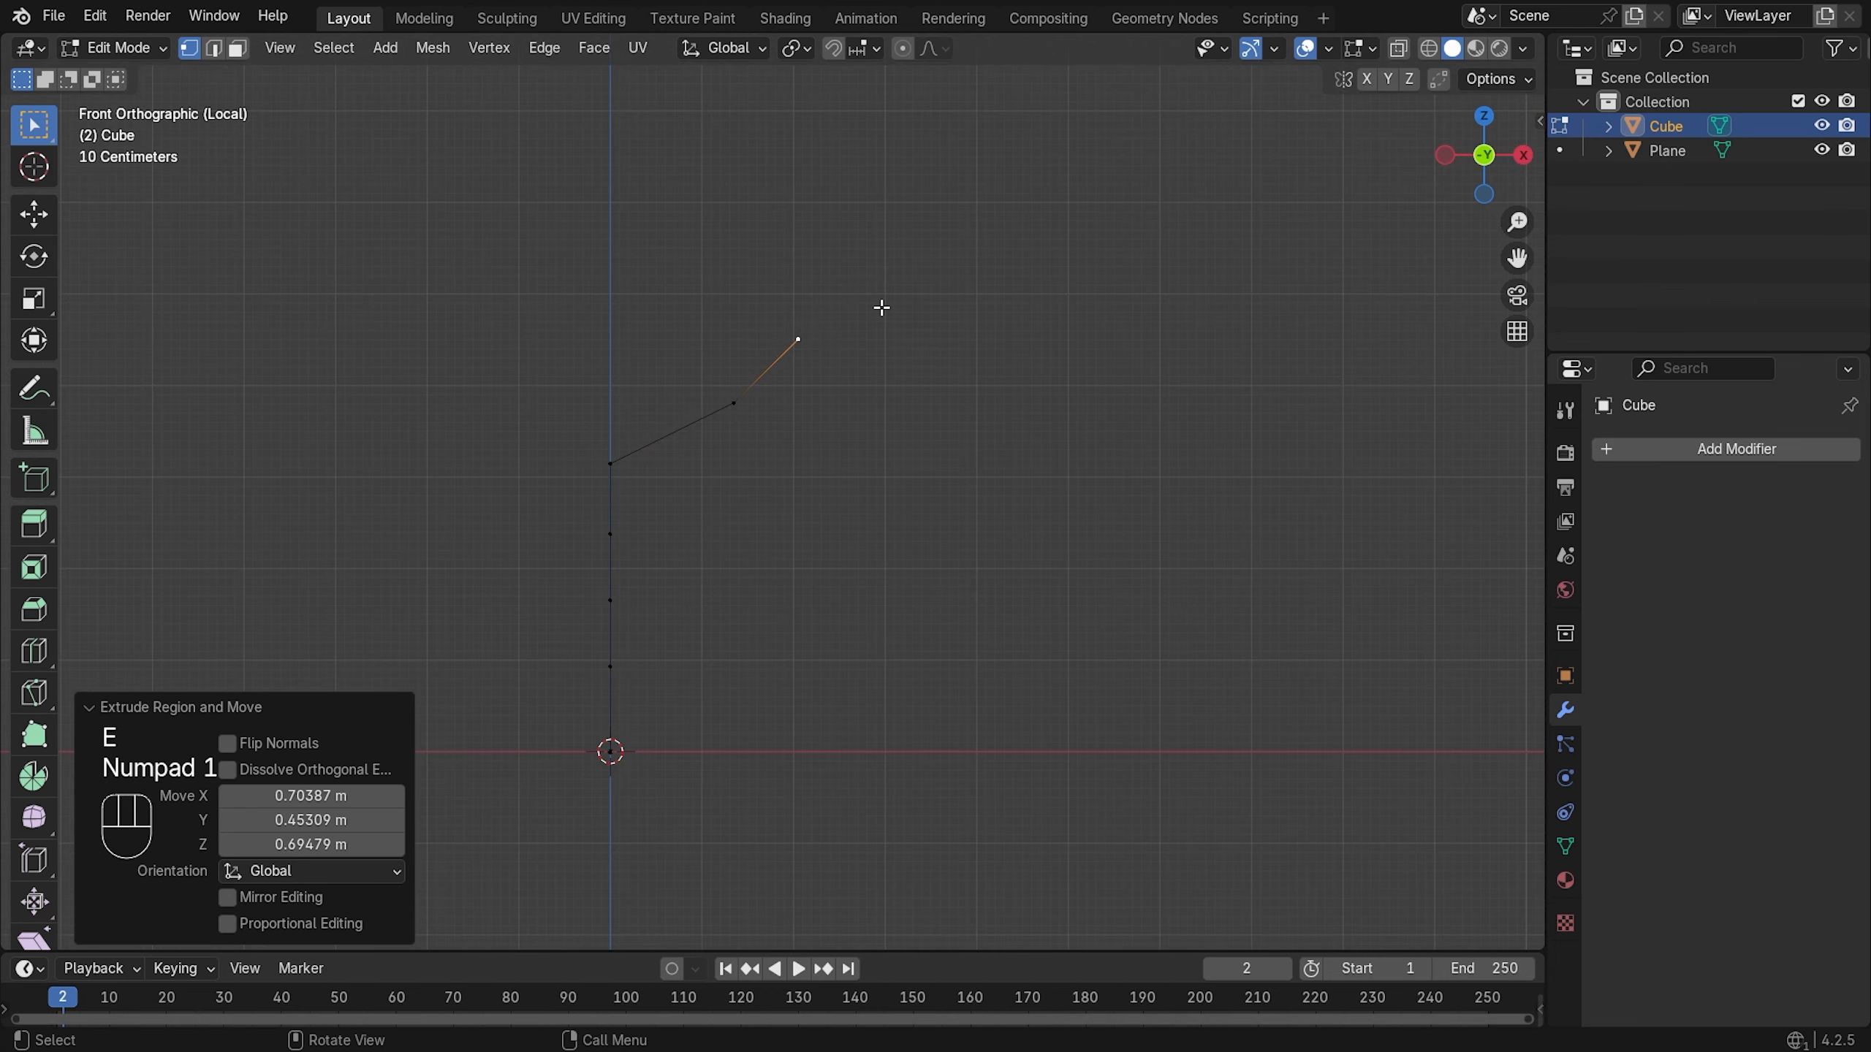
pyautogui.scroll(1, 881, 308)
pyautogui.press('g')
pyautogui.press('x')
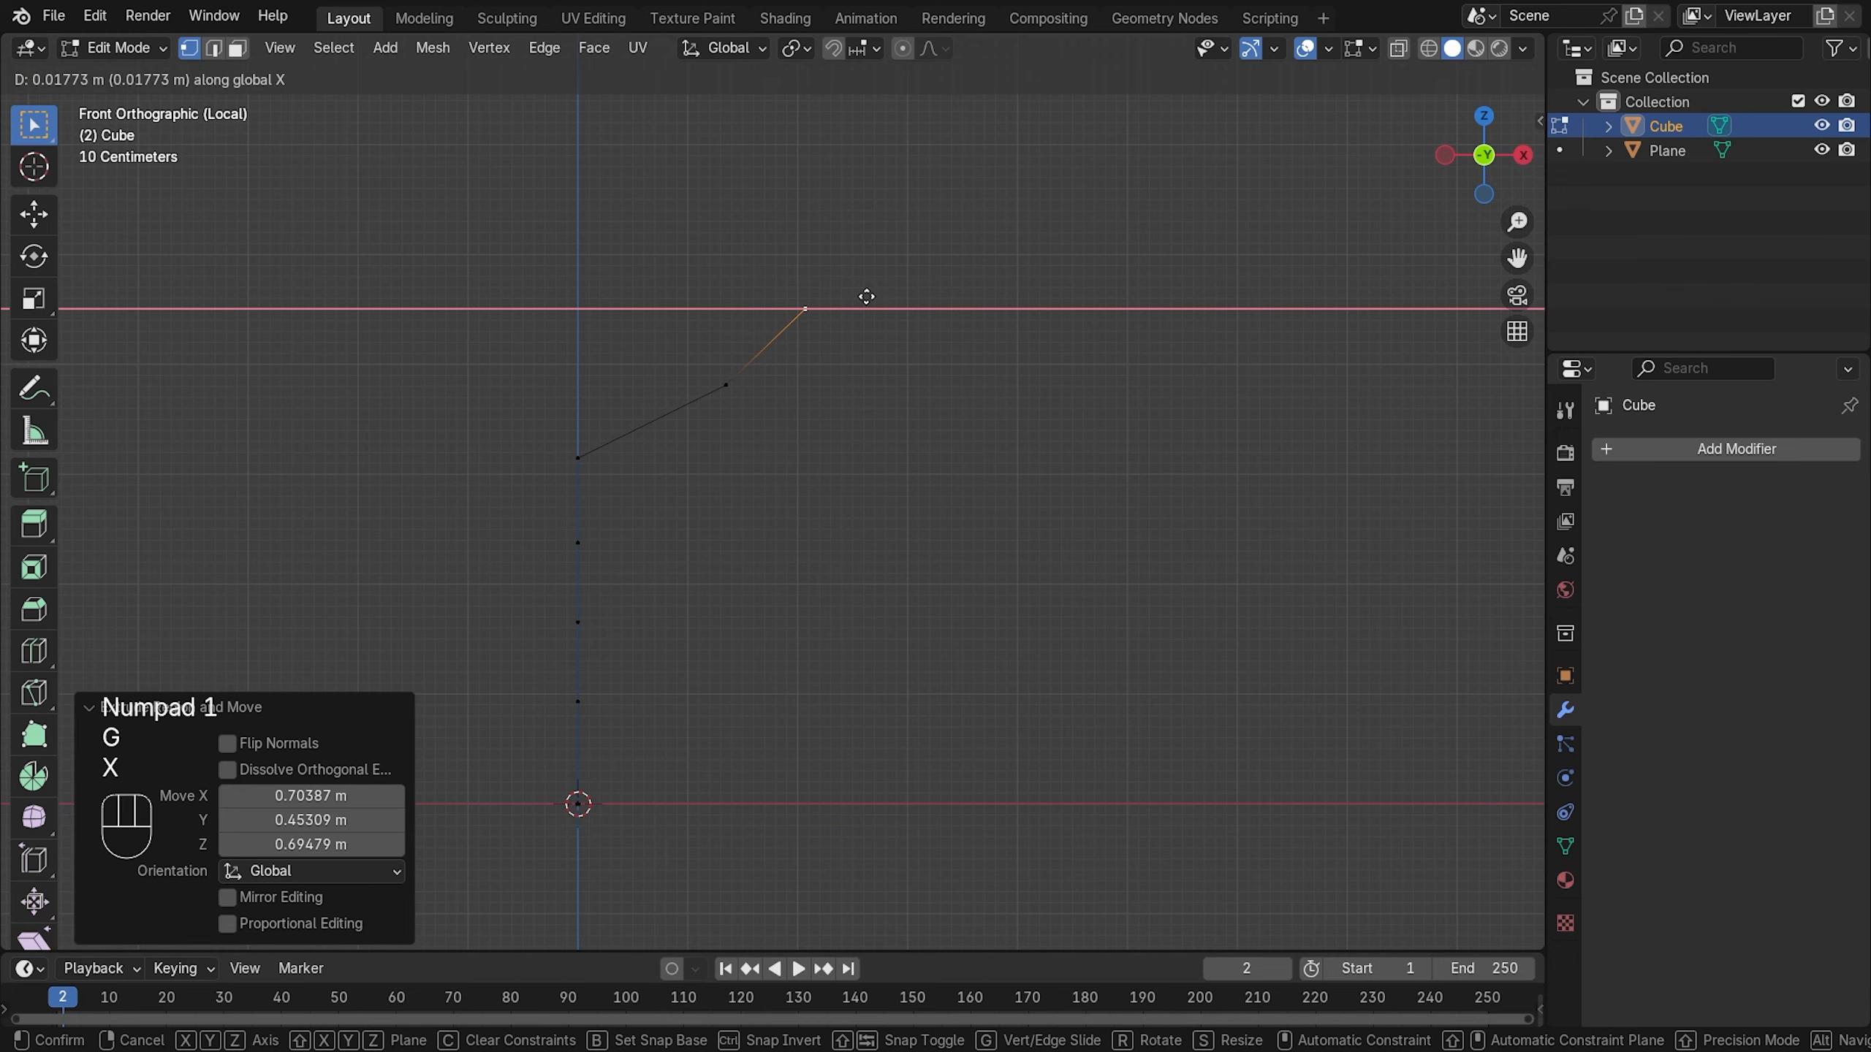
pyautogui.press('y')
pyautogui.press('z')
pyautogui.click(869, 326)
pyautogui.press('g')
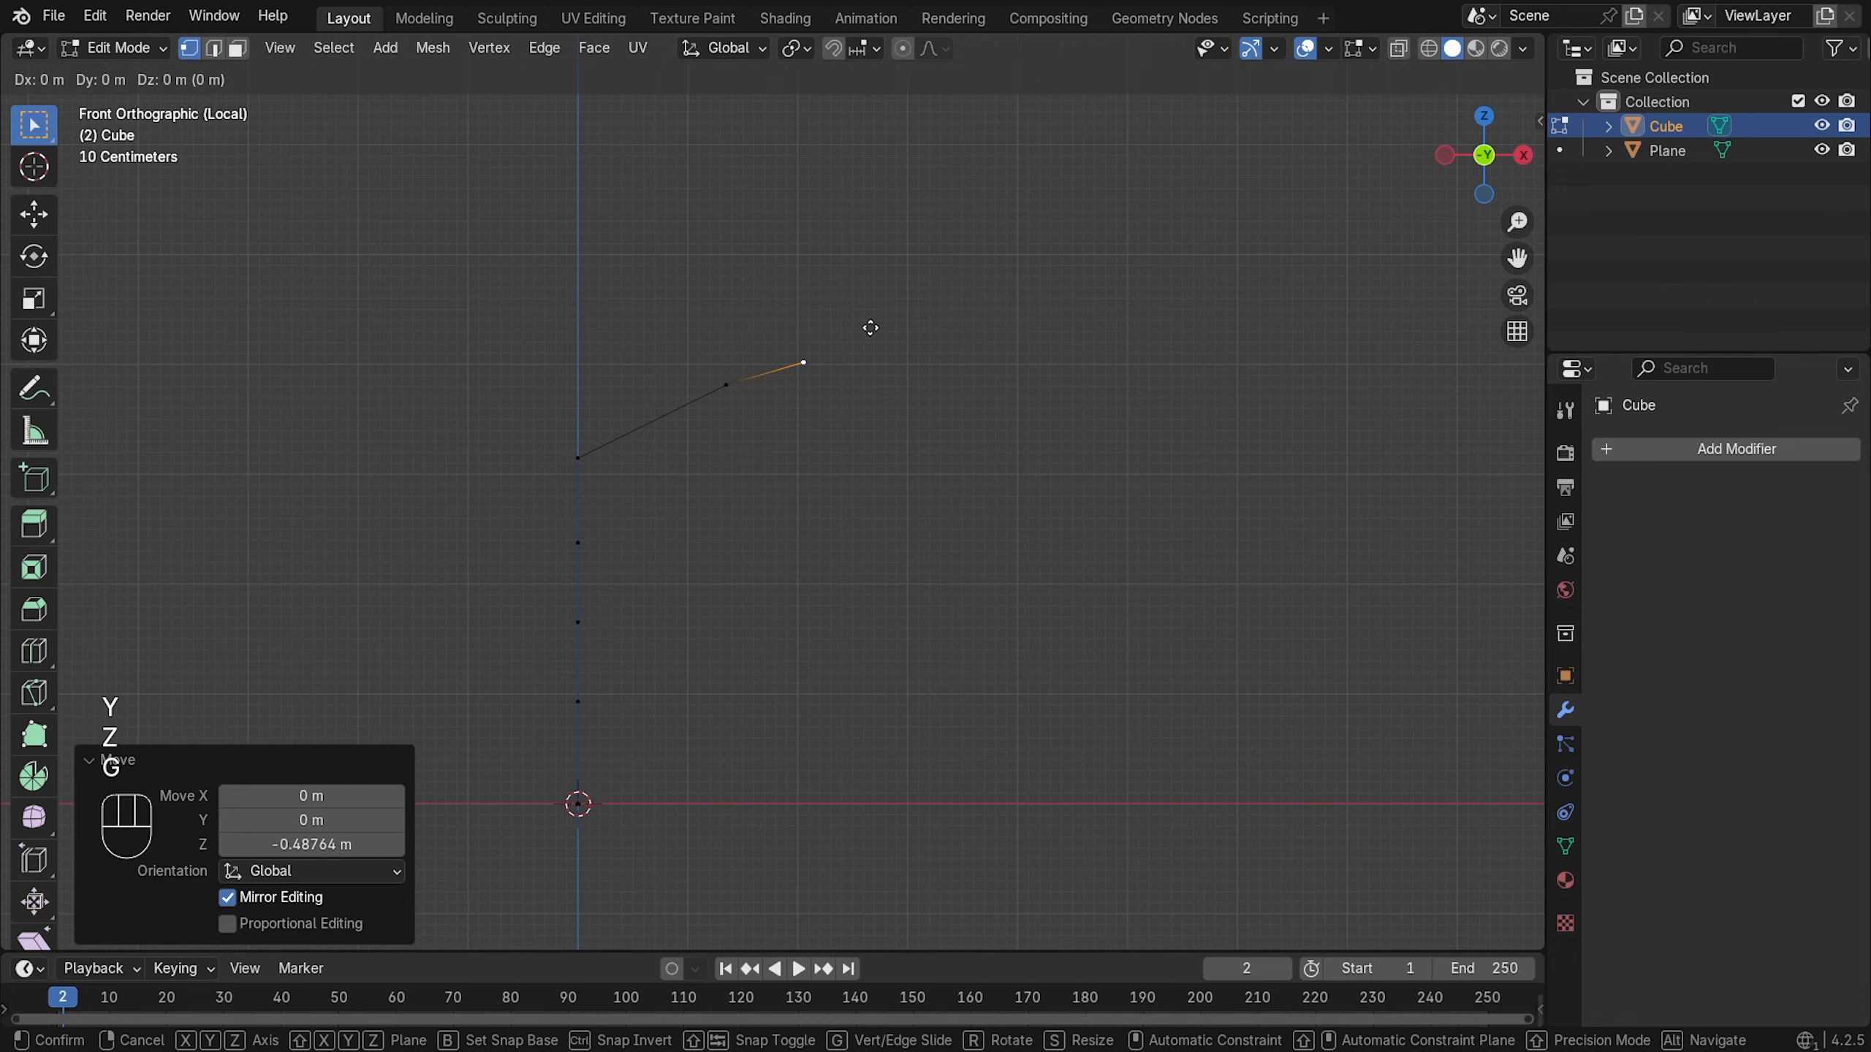
pyautogui.press('x')
pyautogui.click(860, 351)
pyautogui.moveTo(860, 352); pyautogui.dragTo(979, 644, button='middle')
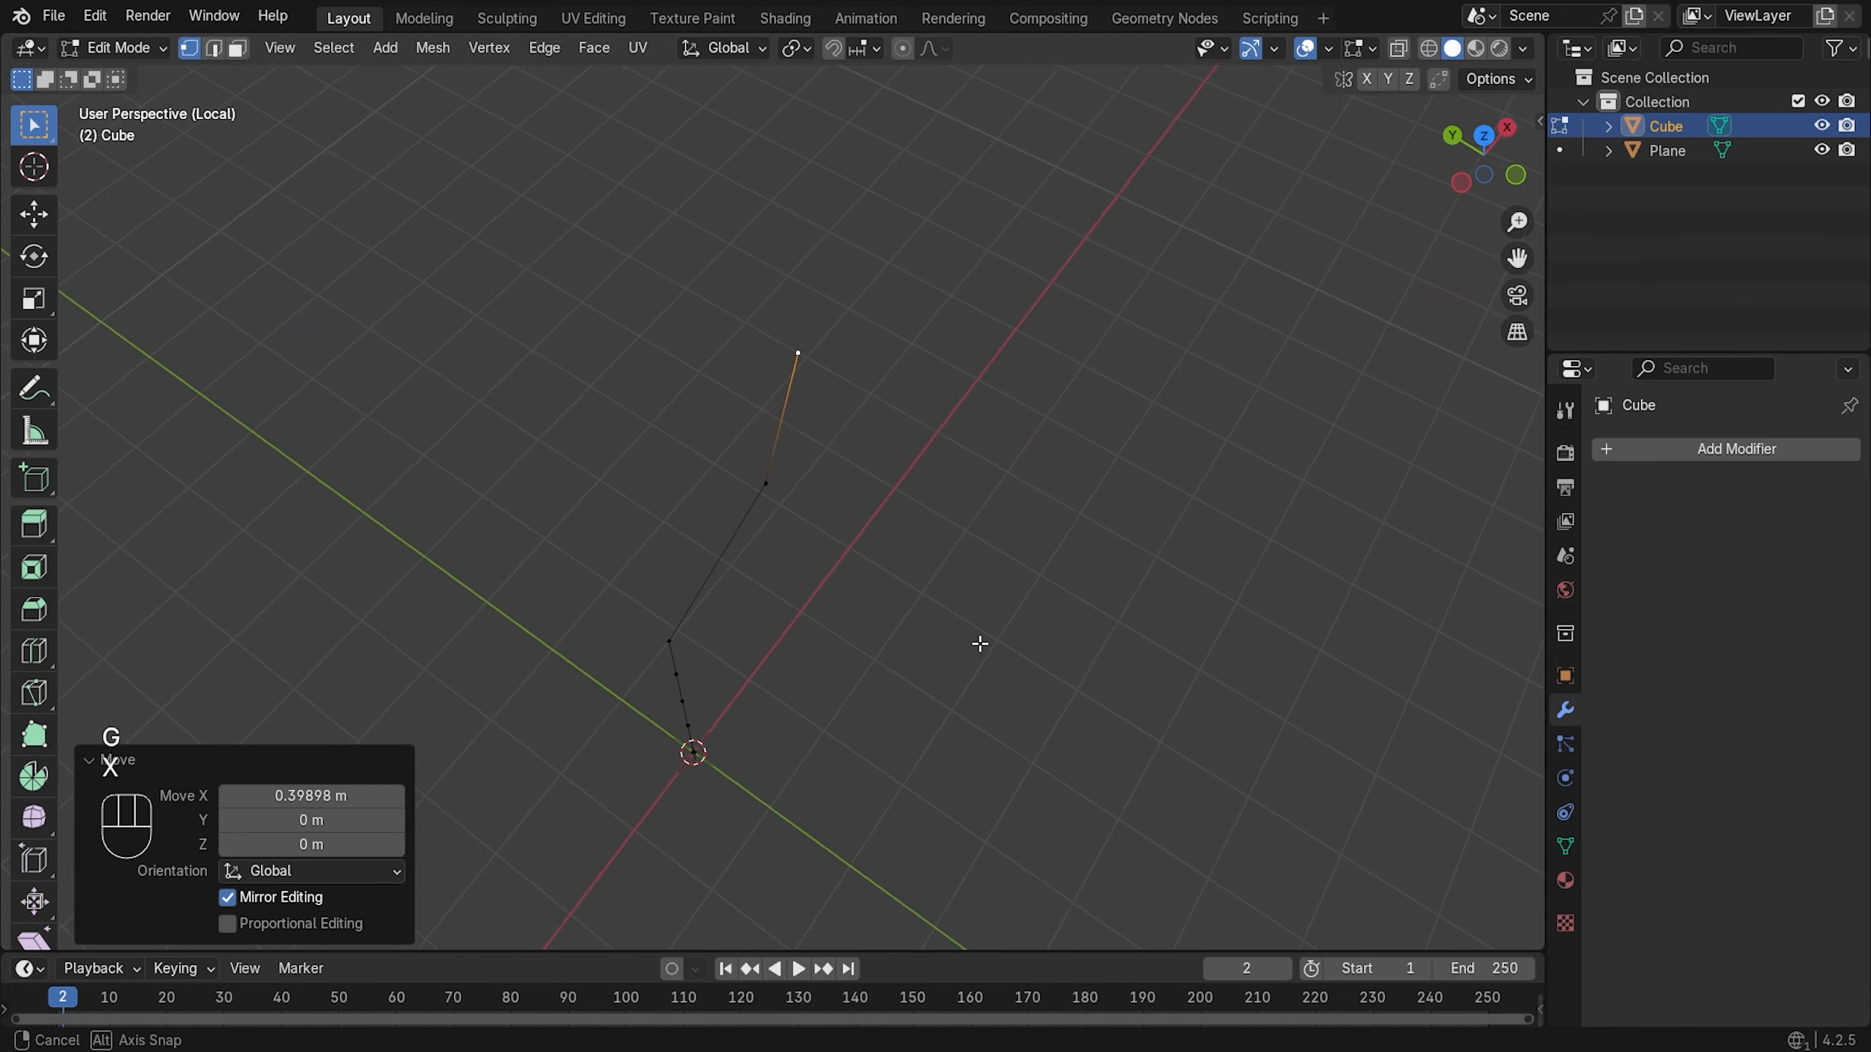
# - Extrude a side branch along X from a middle trunk vertex, pushed -0.3872 m along Y
pyautogui.click(802, 500)
pyautogui.press('g')
pyautogui.press('x')
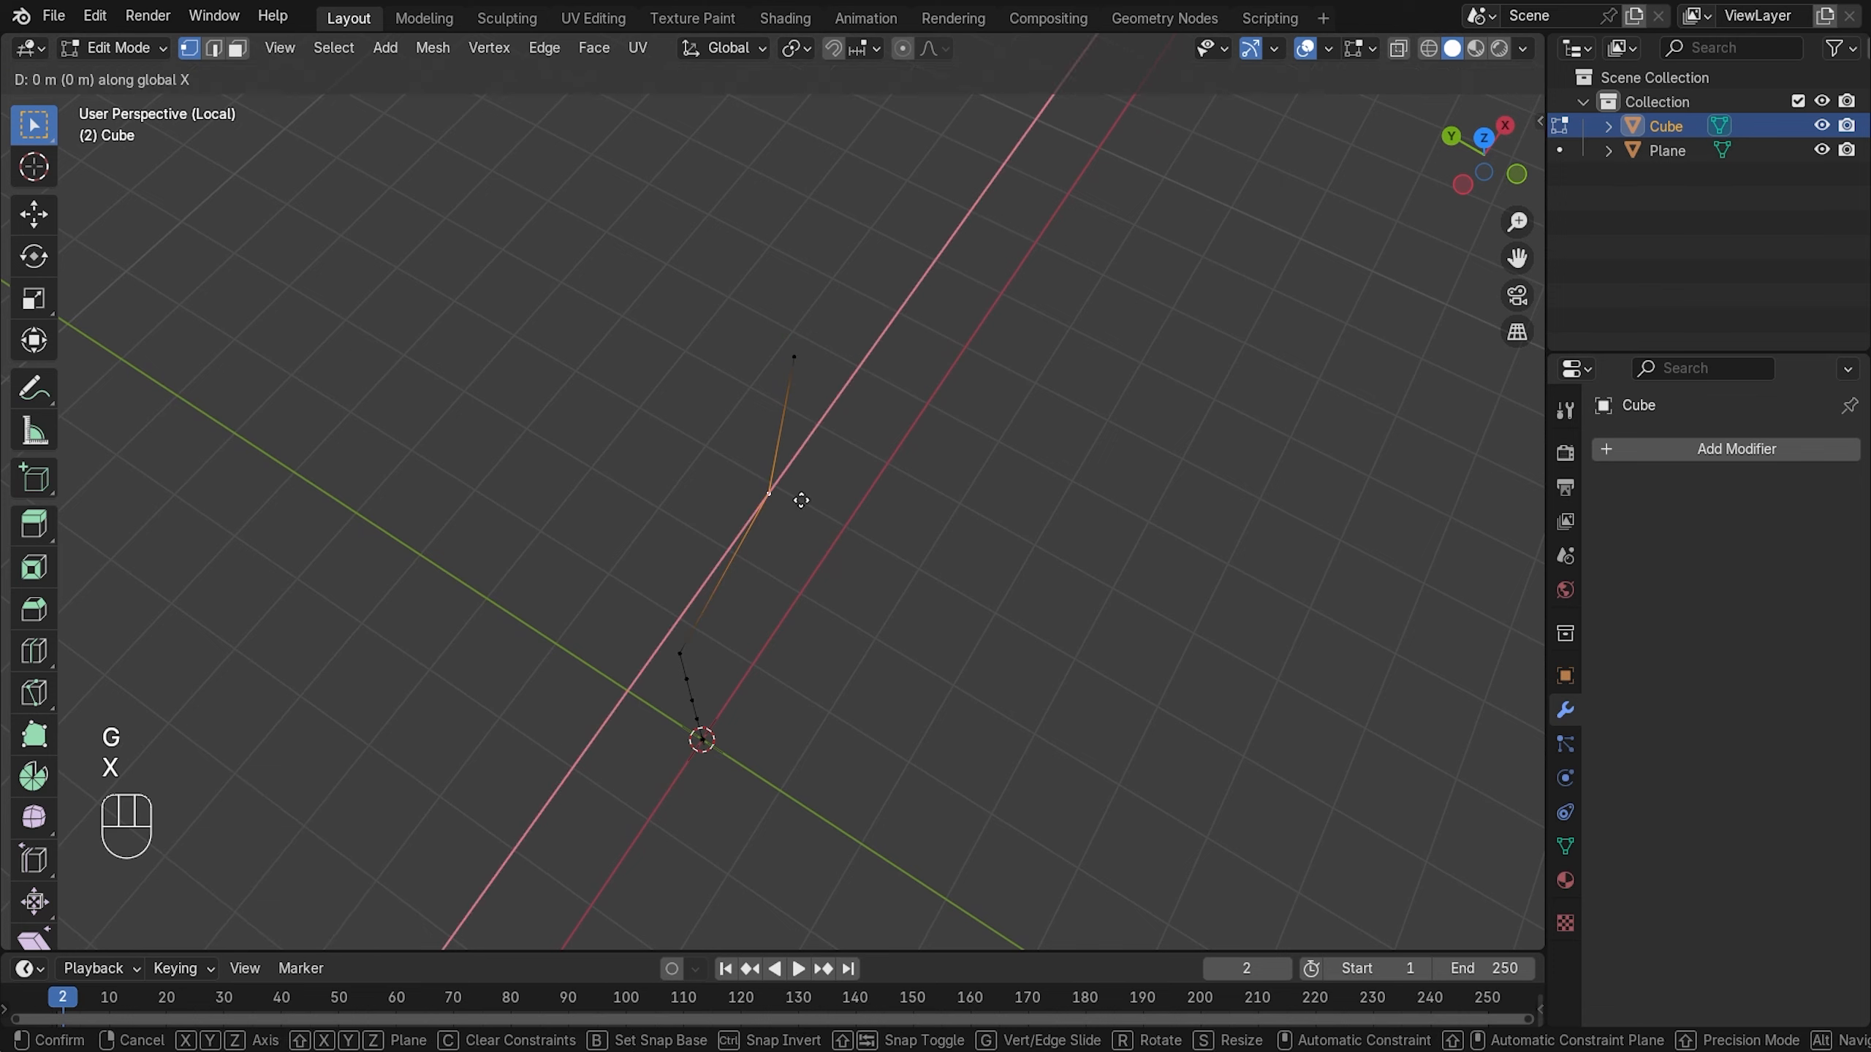
pyautogui.rightClick(840, 499)
pyautogui.press('e')
pyautogui.press('x')
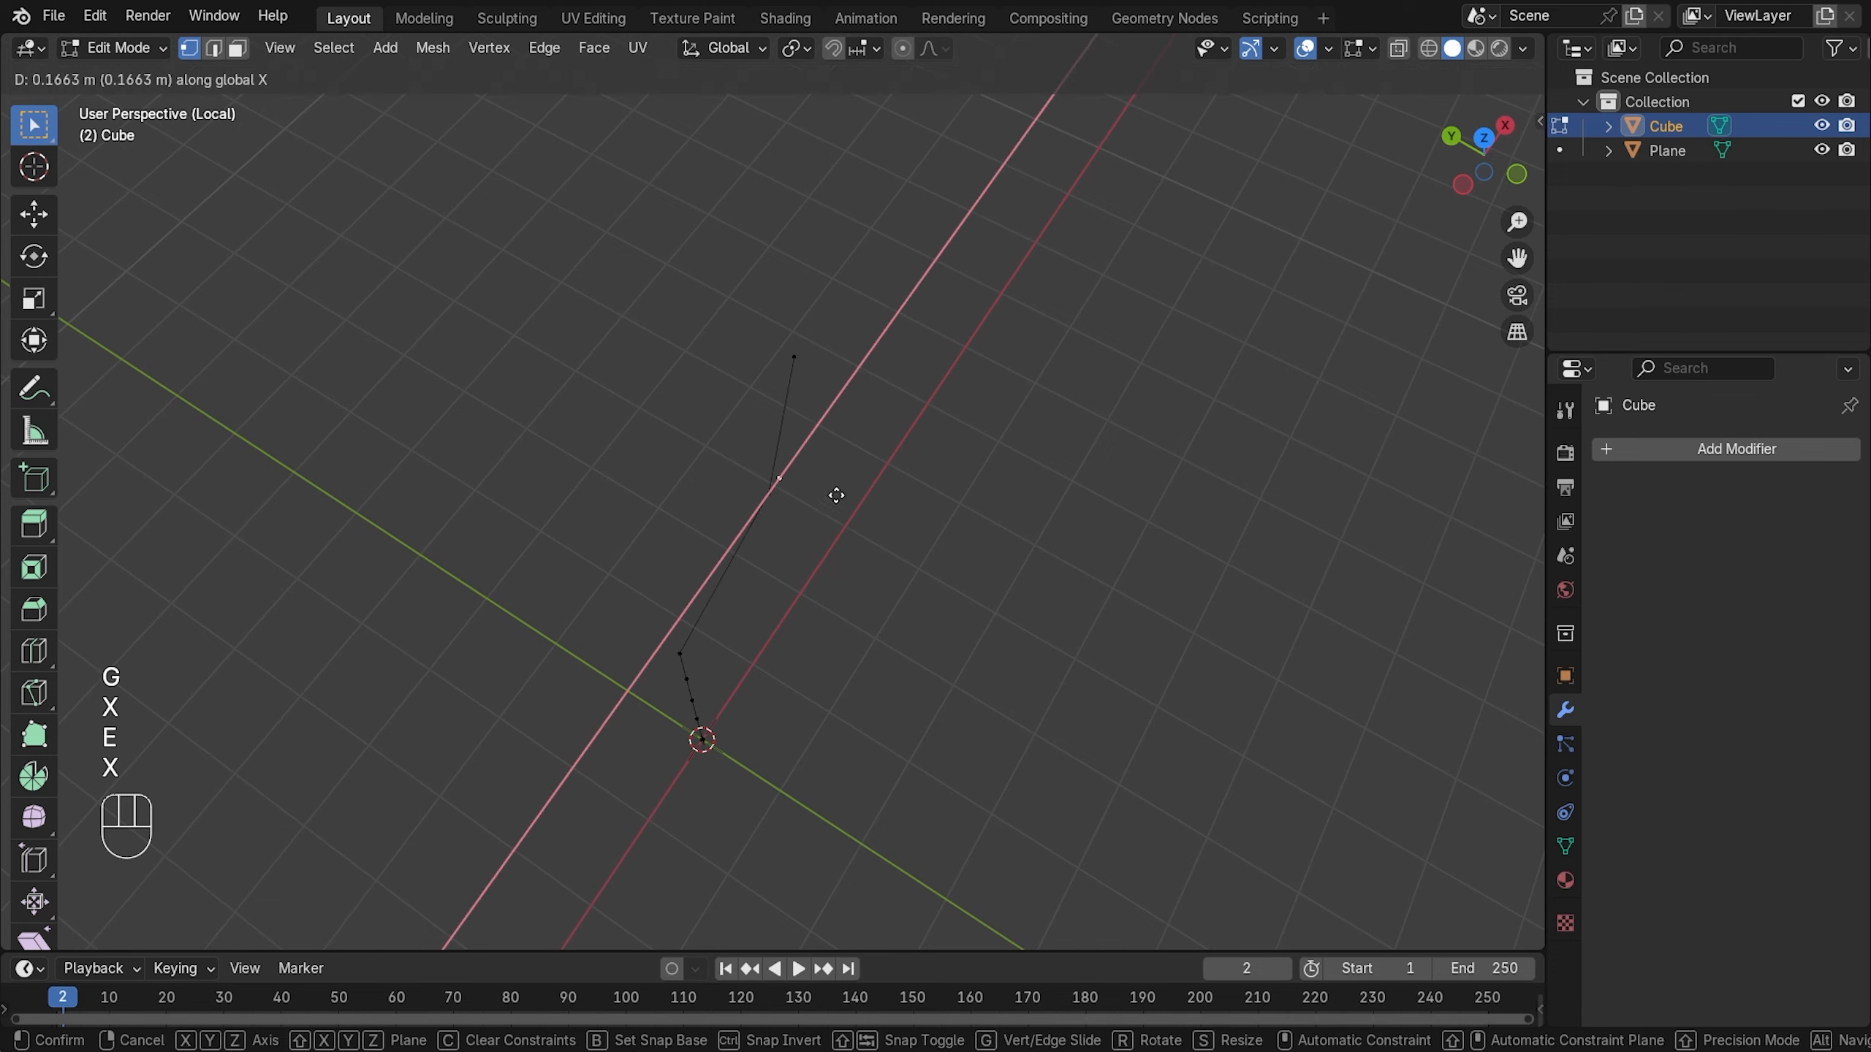
pyautogui.click(915, 406)
pyautogui.press('g')
pyautogui.press('x')
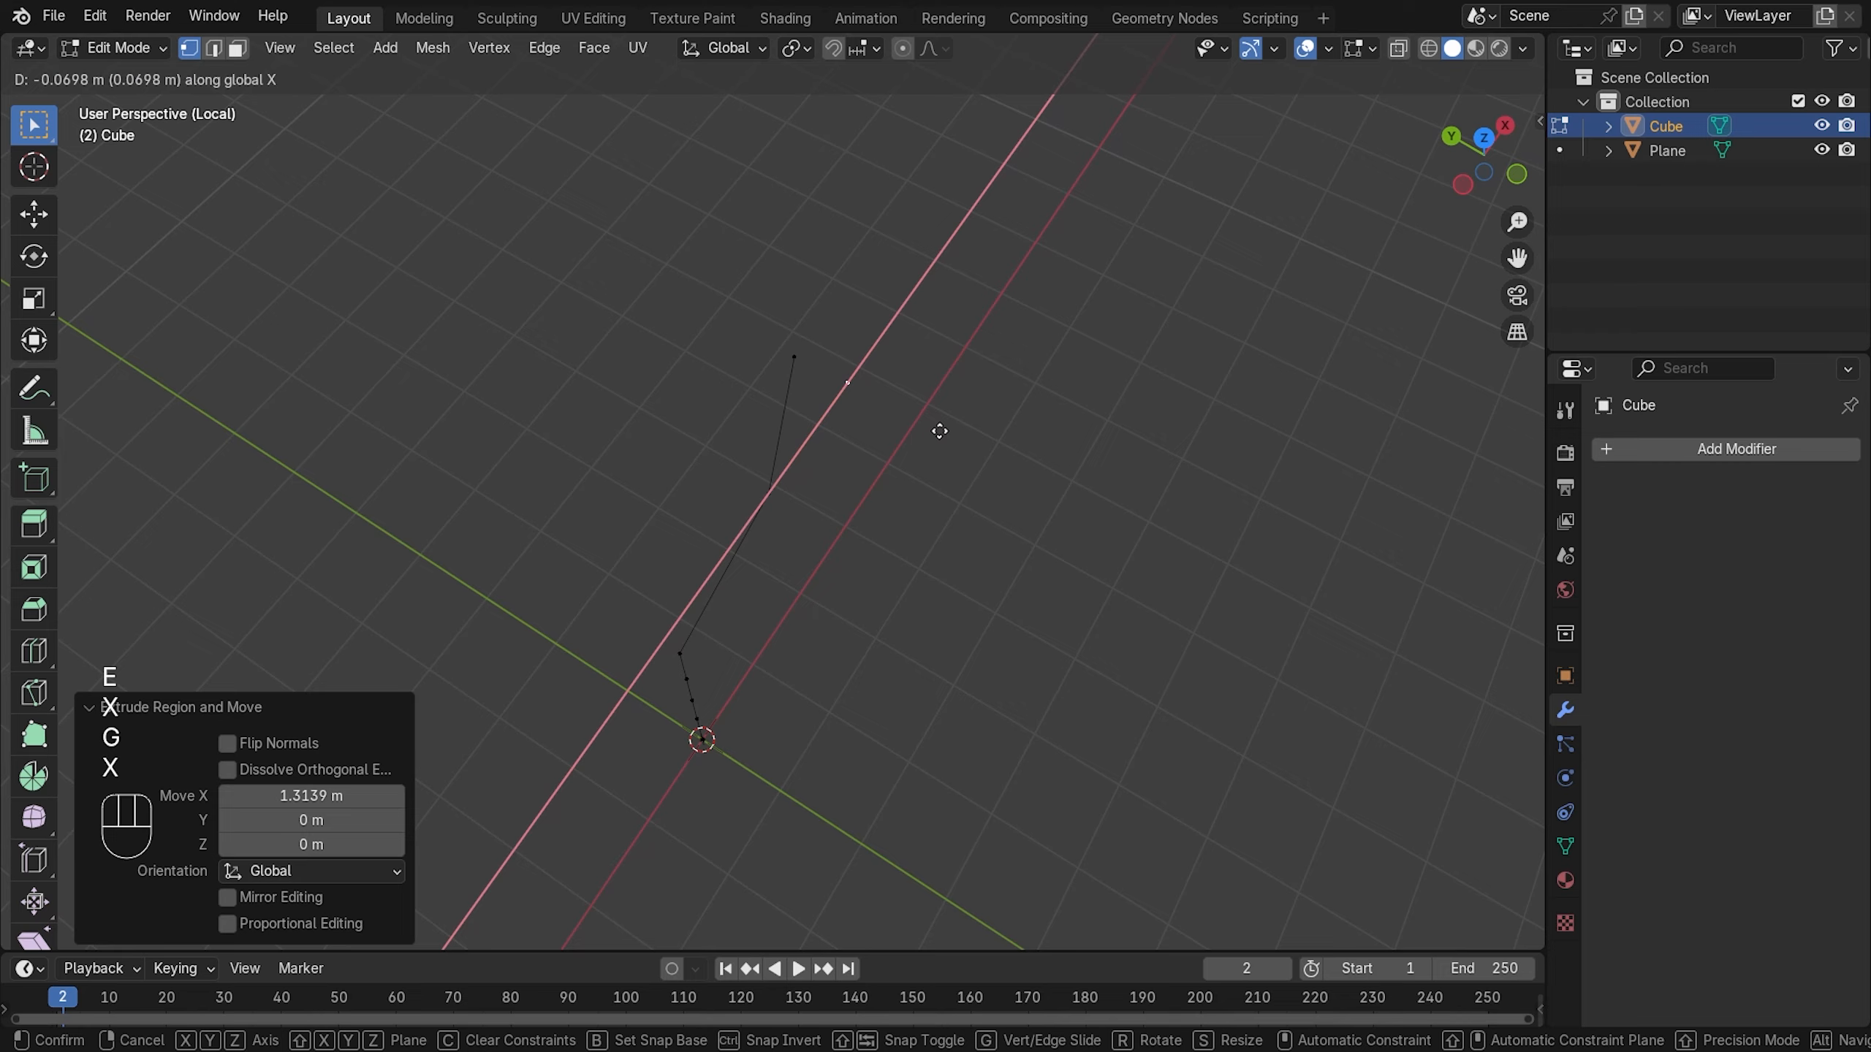
pyautogui.press('y')
pyautogui.click(946, 440)
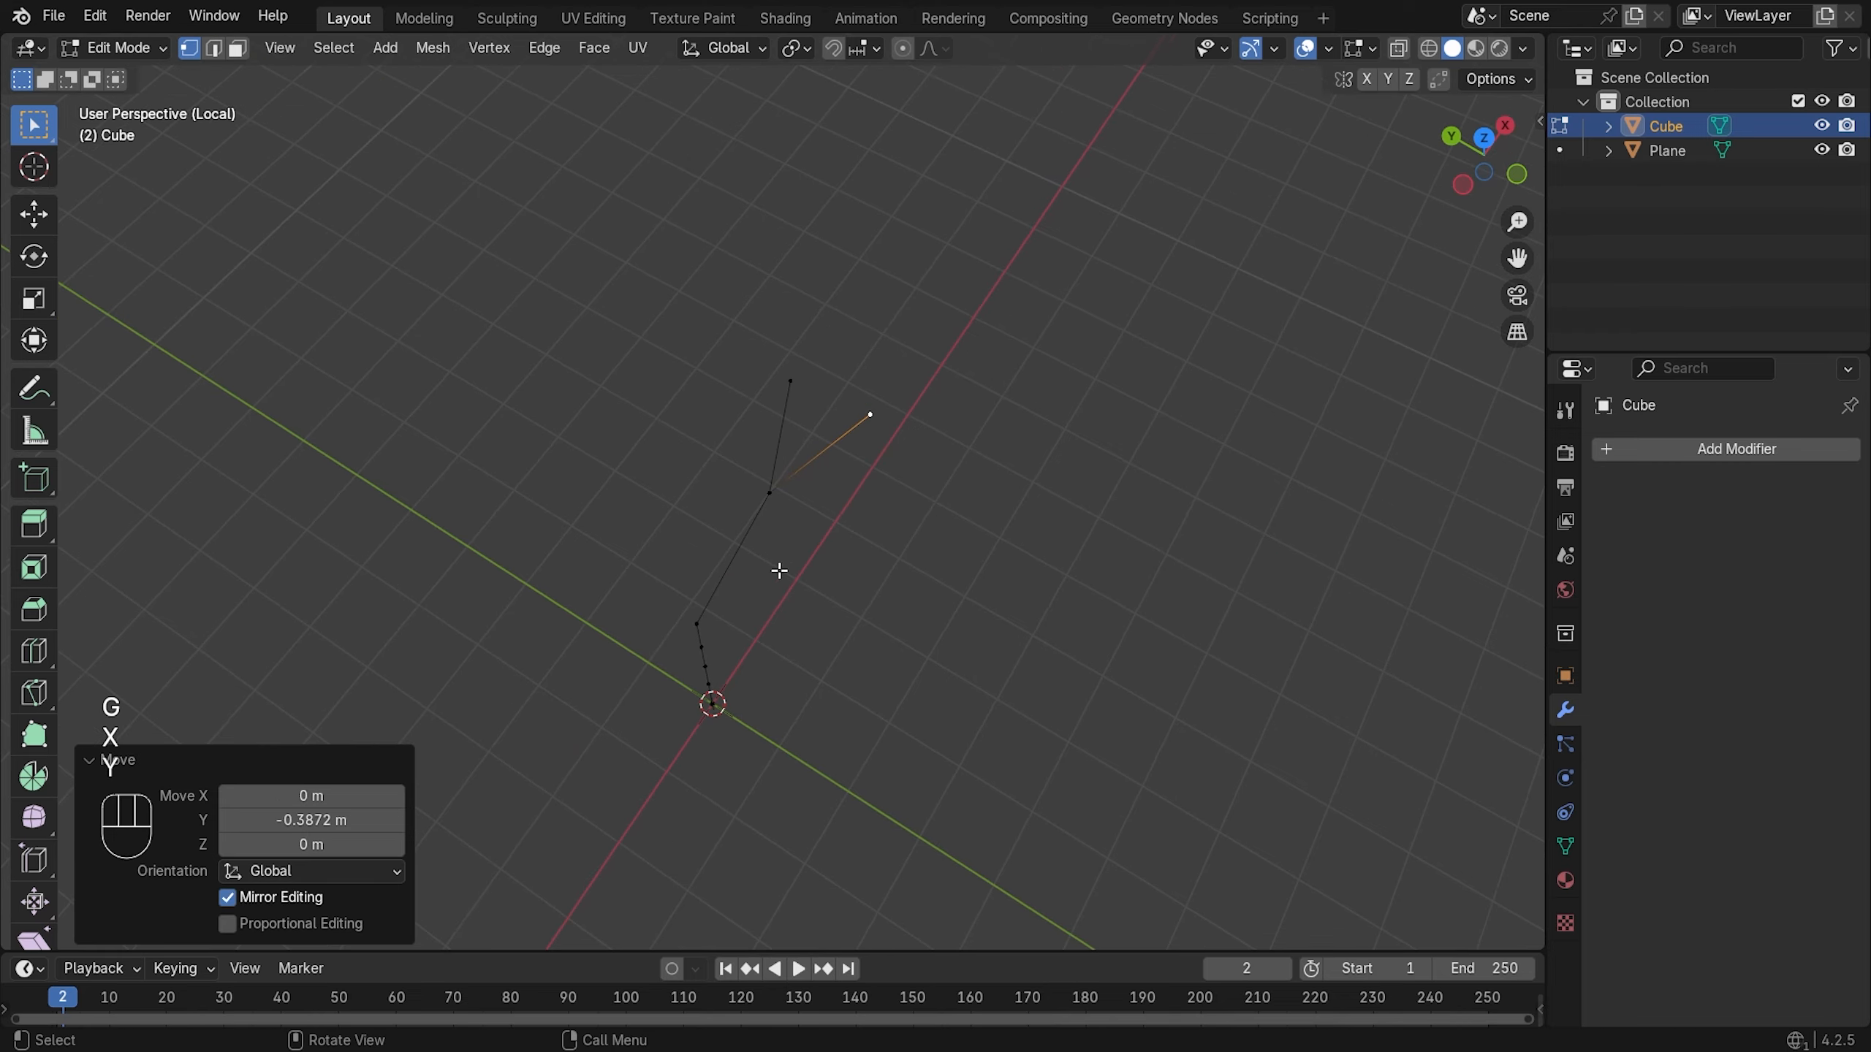
# - Extrude the first new branches out from vertices on the tree skeleton
pyautogui.click(691, 626)
pyautogui.press('e')
pyautogui.click(858, 516)
pyautogui.moveTo(858, 516); pyautogui.dragTo(950, 526, button='middle')
pyautogui.press('e')
pyautogui.click(1066, 553)
pyautogui.click(851, 389)
pyautogui.press('e')
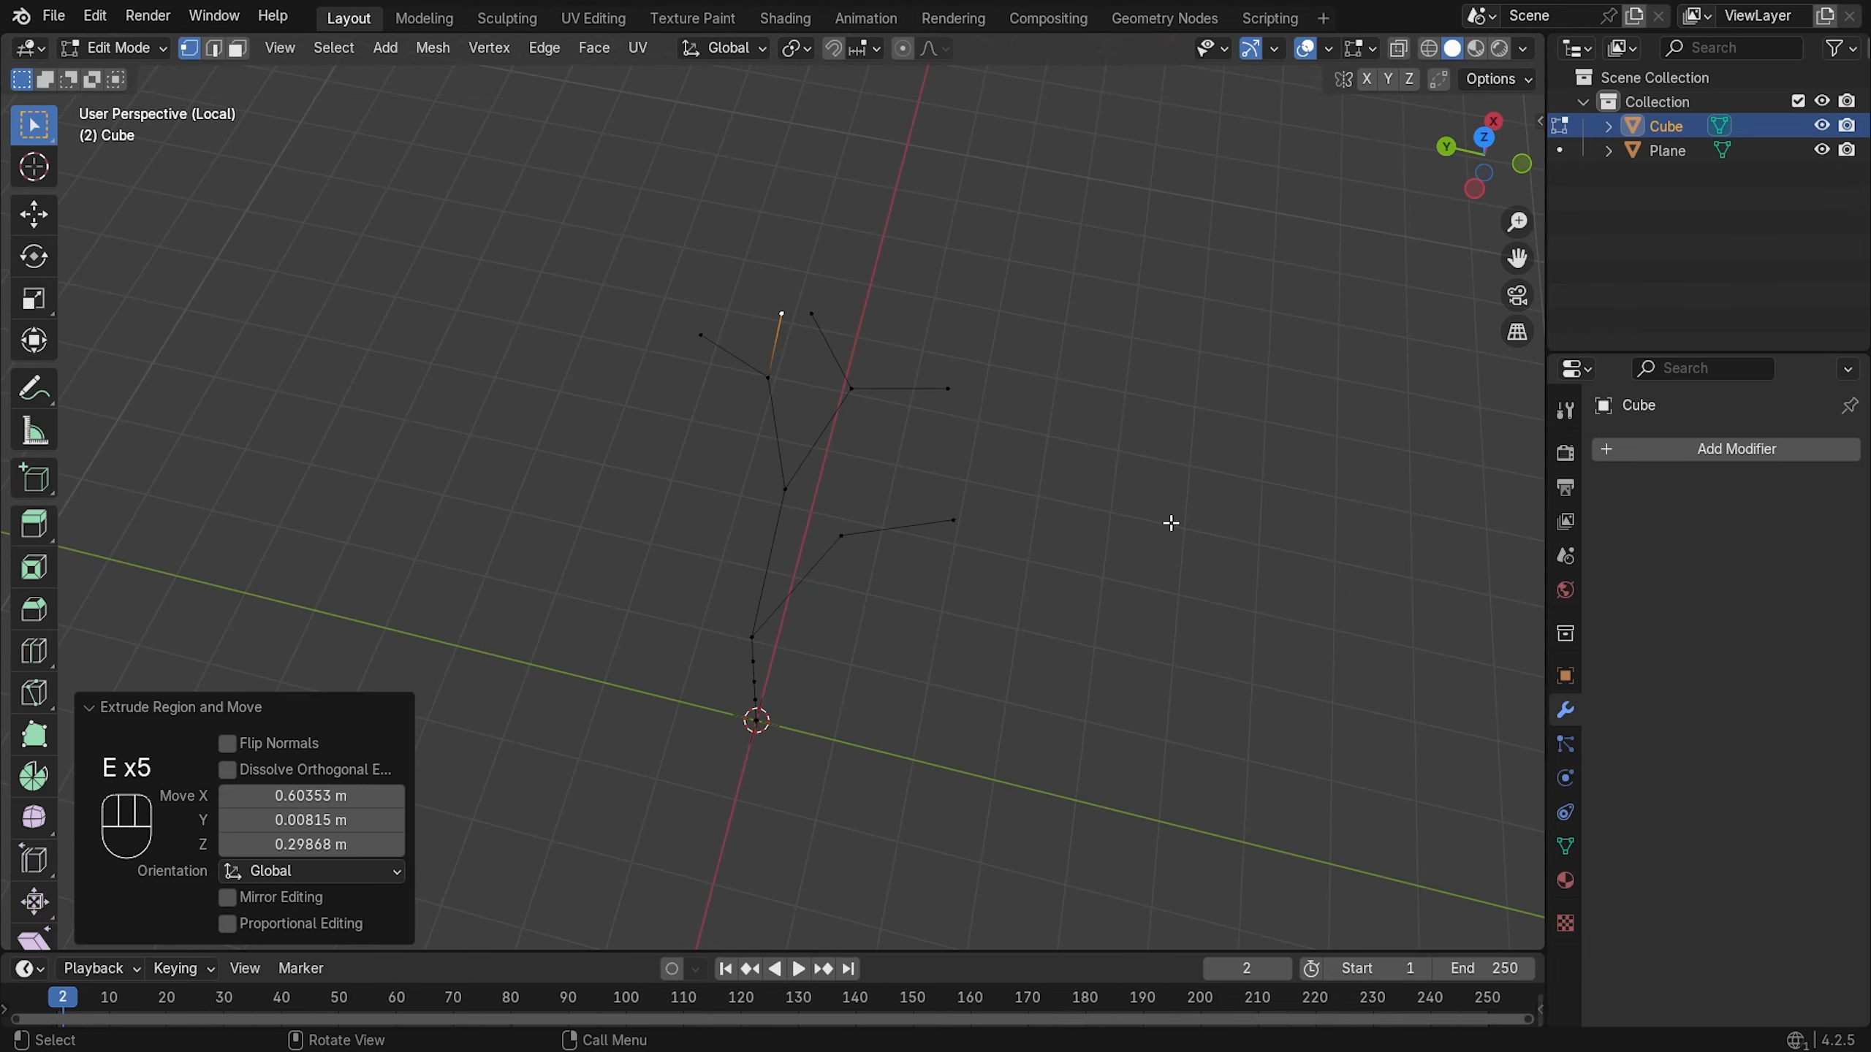
pyautogui.moveTo(1171, 523); pyautogui.dragTo(921, 516, button='middle')
pyautogui.click(646, 566)
pyautogui.press('KP_1')
# - Extrude a branch, shift its tip along Y, and add a sideways branch along X
pyautogui.press('e')
pyautogui.press('x')
pyautogui.click(560, 380)
pyautogui.moveTo(560, 380); pyautogui.dragTo(619, 471, button='middle')
pyautogui.press('g')
pyautogui.press('y')
pyautogui.click(634, 553)
# - Extend a branch tip with further segments locked to the X and Y axes
pyautogui.press('e')
pyautogui.press('x')
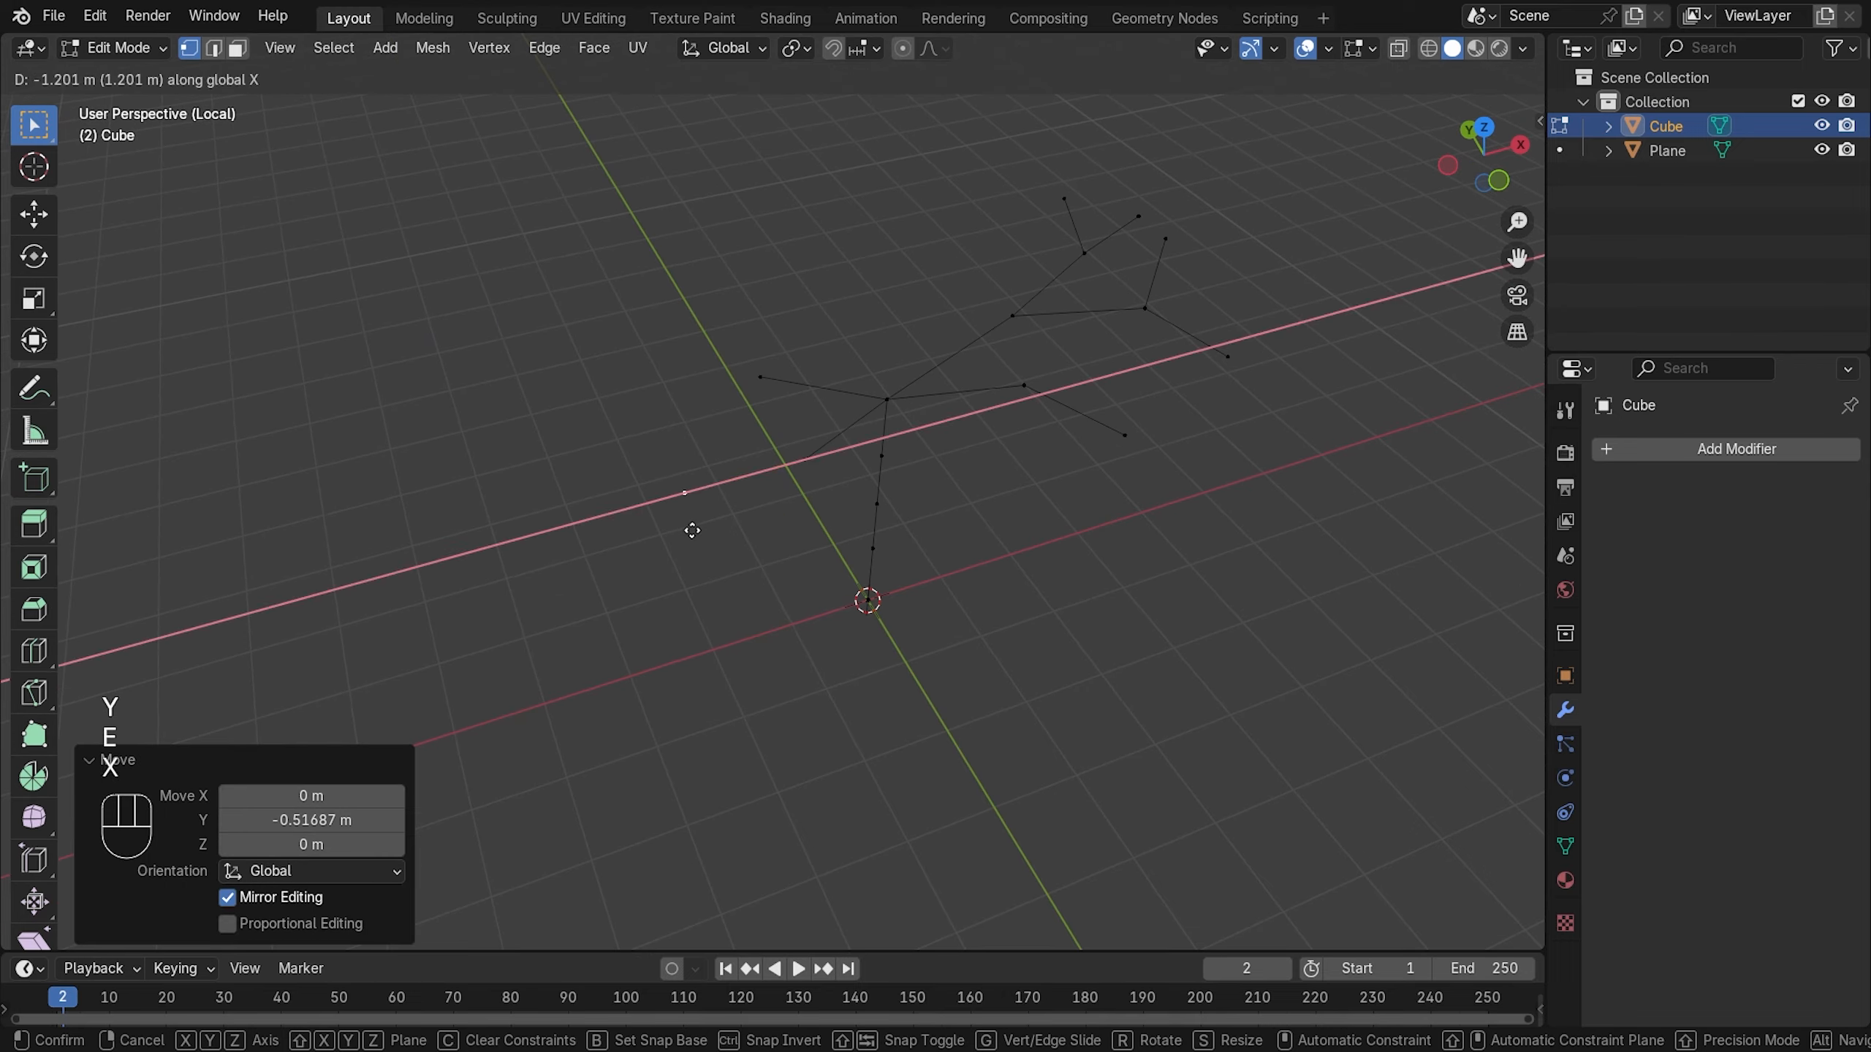
pyautogui.click(737, 520)
pyautogui.moveTo(707, 567); pyautogui.dragTo(768, 585, button='middle')
pyautogui.click(893, 447)
pyautogui.press('e')
pyautogui.press('x')
pyautogui.press('y')
pyautogui.press('g')
pyautogui.press('x')
# - Extrude more free segments, nudging one vertex along Y and another along Z
pyautogui.press('e')
pyautogui.press('x')
pyautogui.click(1067, 711)
pyautogui.press('e')
pyautogui.press('e')
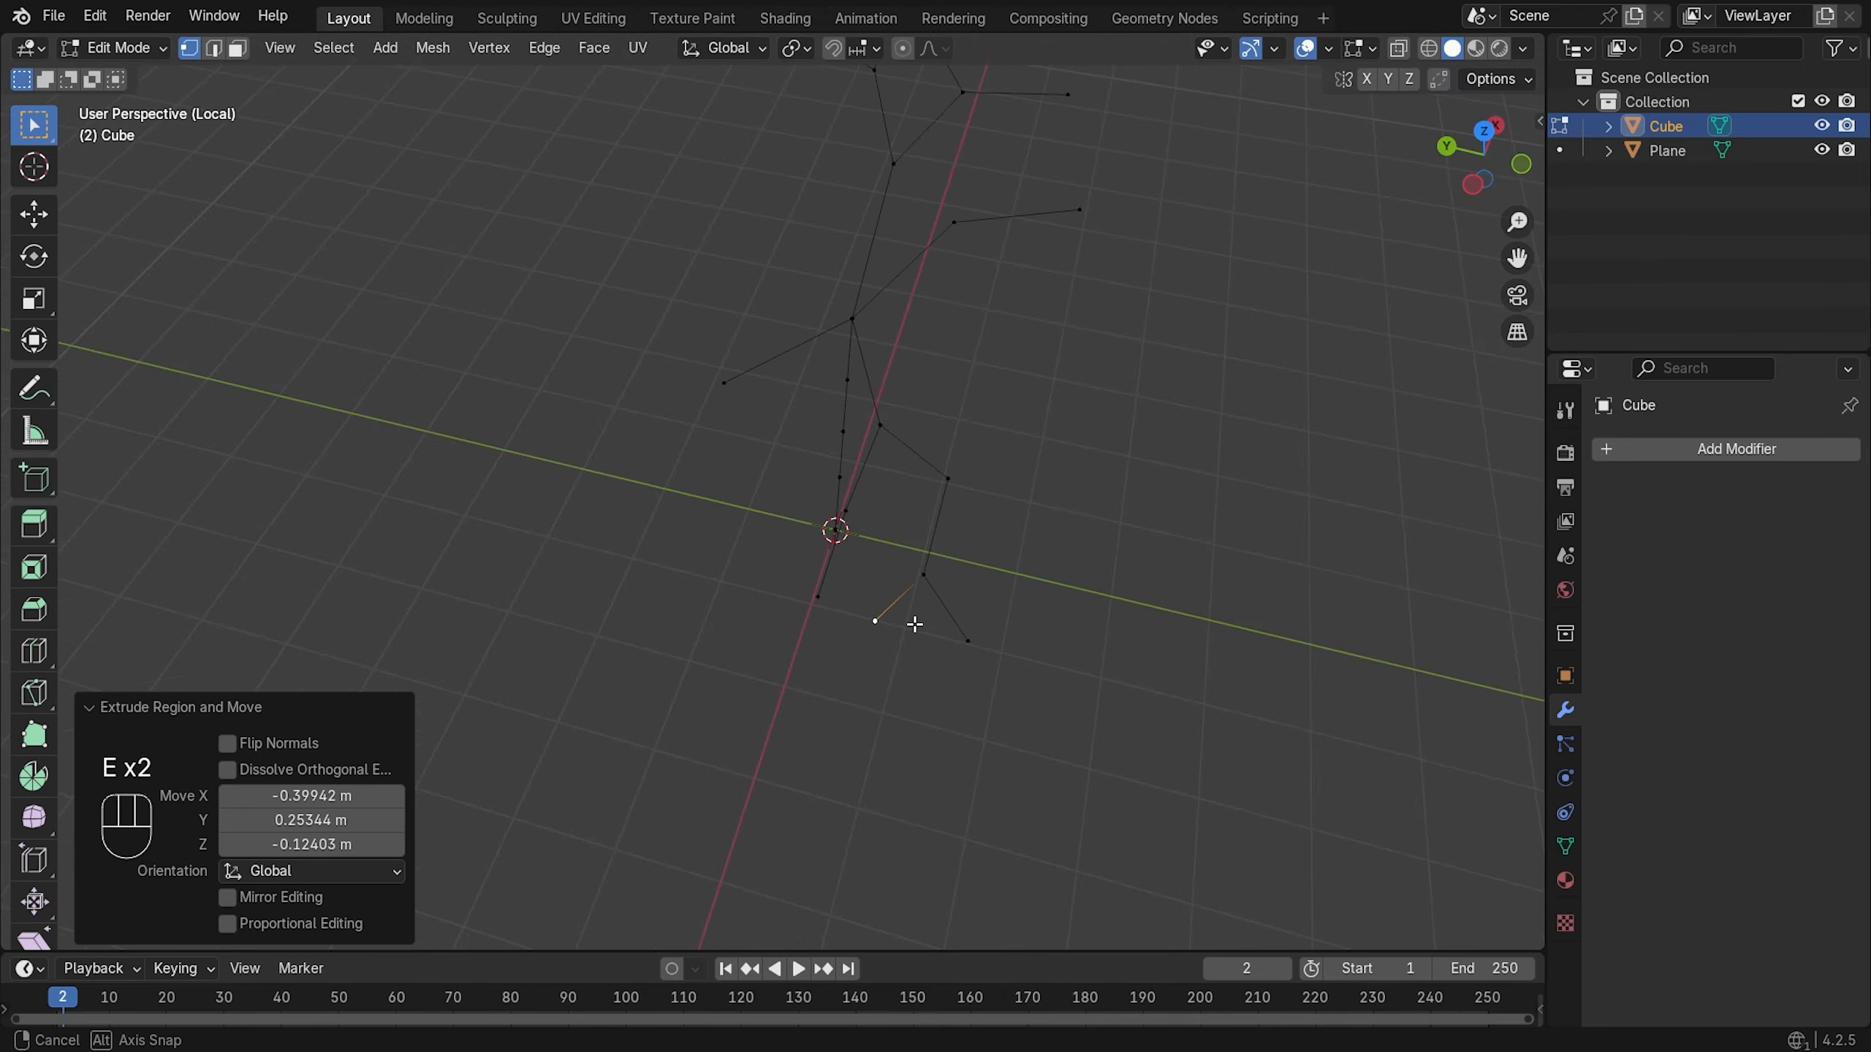
pyautogui.moveTo(915, 624); pyautogui.dragTo(736, 582, button='middle')
pyautogui.press('g')
pyautogui.press('x')
pyautogui.press('y')
pyautogui.click(518, 534)
pyautogui.moveTo(634, 471); pyautogui.dragTo(950, 383, button='middle')
# - Add a new segment to the right branch, aligned along the X and Y axes
pyautogui.press('e')
pyautogui.press('e')
pyautogui.press('g')
pyautogui.press('z')
pyautogui.click(956, 451)
pyautogui.click(898, 423)
pyautogui.moveTo(923, 480); pyautogui.dragTo(1121, 650, button='middle')
pyautogui.press('g')
pyautogui.press('e')
pyautogui.click(1105, 590)
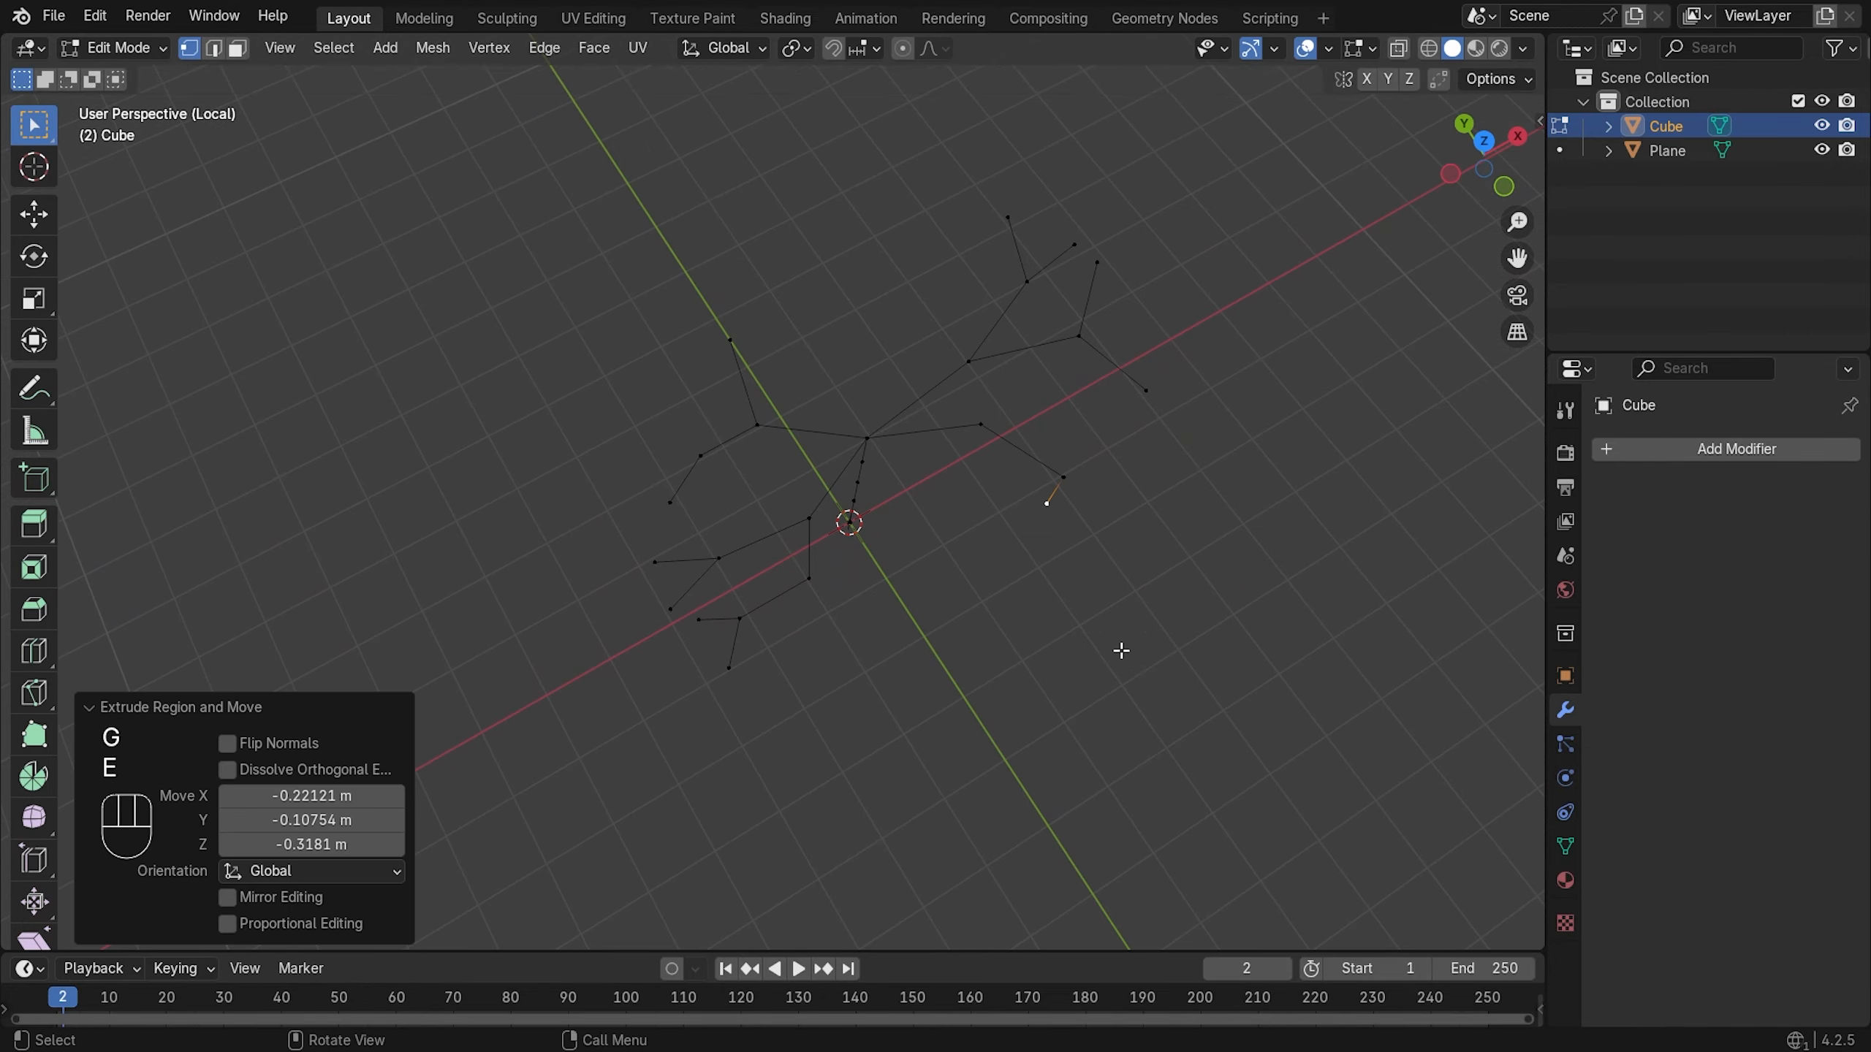
pyautogui.click(1062, 478)
# - Extrude new branches from the centre vertex along the X and Y axes
pyautogui.press('e')
pyautogui.press('x')
pyautogui.press('y')
pyautogui.click(1093, 552)
# - Reposition the central vertex along the X axis
pyautogui.press('g')
pyautogui.press('x')
pyautogui.moveTo(1090, 547); pyautogui.dragTo(991, 567, button='middle')
pyautogui.press('g')
pyautogui.press('x')
pyautogui.click(925, 469)
pyautogui.scroll(-3, 950, 475)
pyautogui.press('e')
pyautogui.press('x')
pyautogui.press('y')
pyautogui.click(868, 483)
pyautogui.press('e')
pyautogui.click(794, 371)
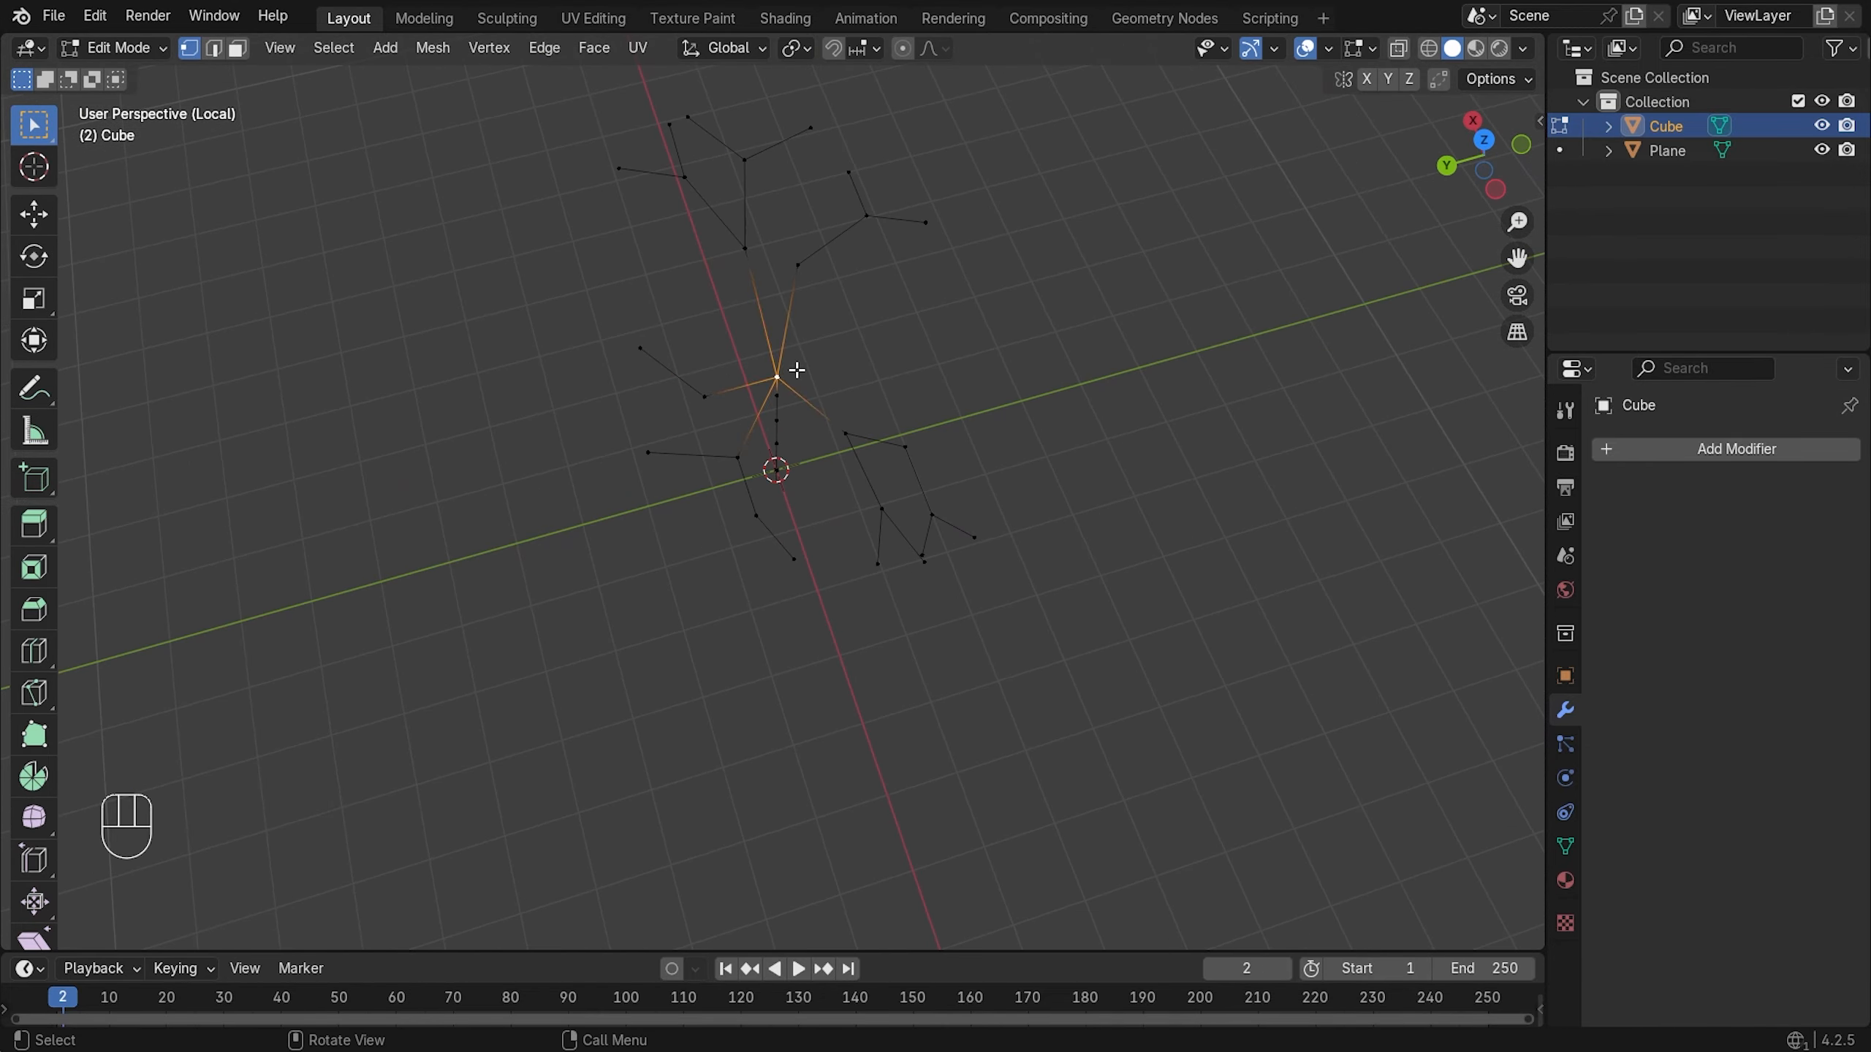
pyautogui.press('e')
pyautogui.press('y')
pyautogui.click(891, 361)
pyautogui.press('e')
pyautogui.press('x')
pyautogui.moveTo(876, 413); pyautogui.dragTo(751, 339, button='middle')
# - Extend the centre branch one step further and raise its vertices along Z
pyautogui.press('g')
pyautogui.press('z')
pyautogui.press('g')
pyautogui.press('y')
pyautogui.moveTo(998, 581); pyautogui.dragTo(957, 501, button='middle')
pyautogui.press('g')
pyautogui.press('z')
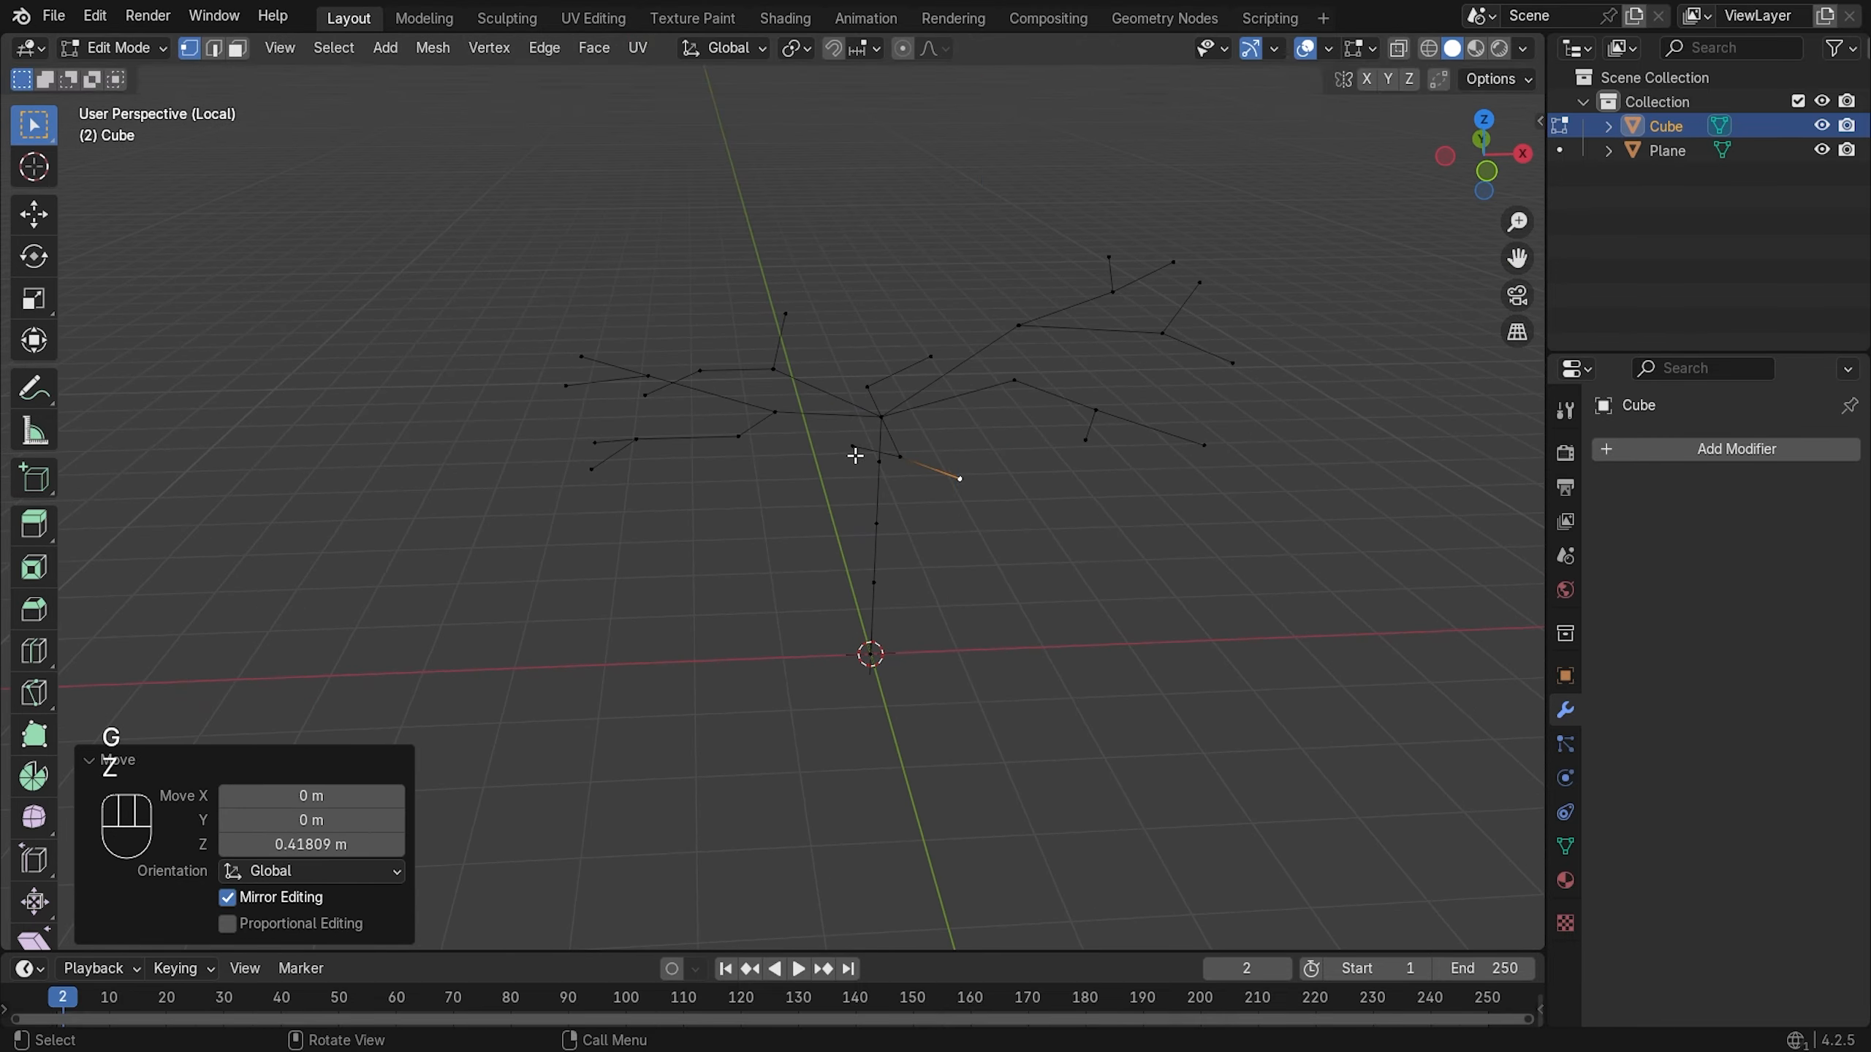
pyautogui.click(855, 451)
pyautogui.press('g')
pyautogui.press('z')
pyautogui.moveTo(876, 442); pyautogui.dragTo(1115, 510, button='middle')
# - Extrude a branch behind the trunk and adjust its vertices along Z, X and Y
pyautogui.press('e')
pyautogui.press('g')
pyautogui.press('z')
pyautogui.press('g')
pyautogui.press('z')
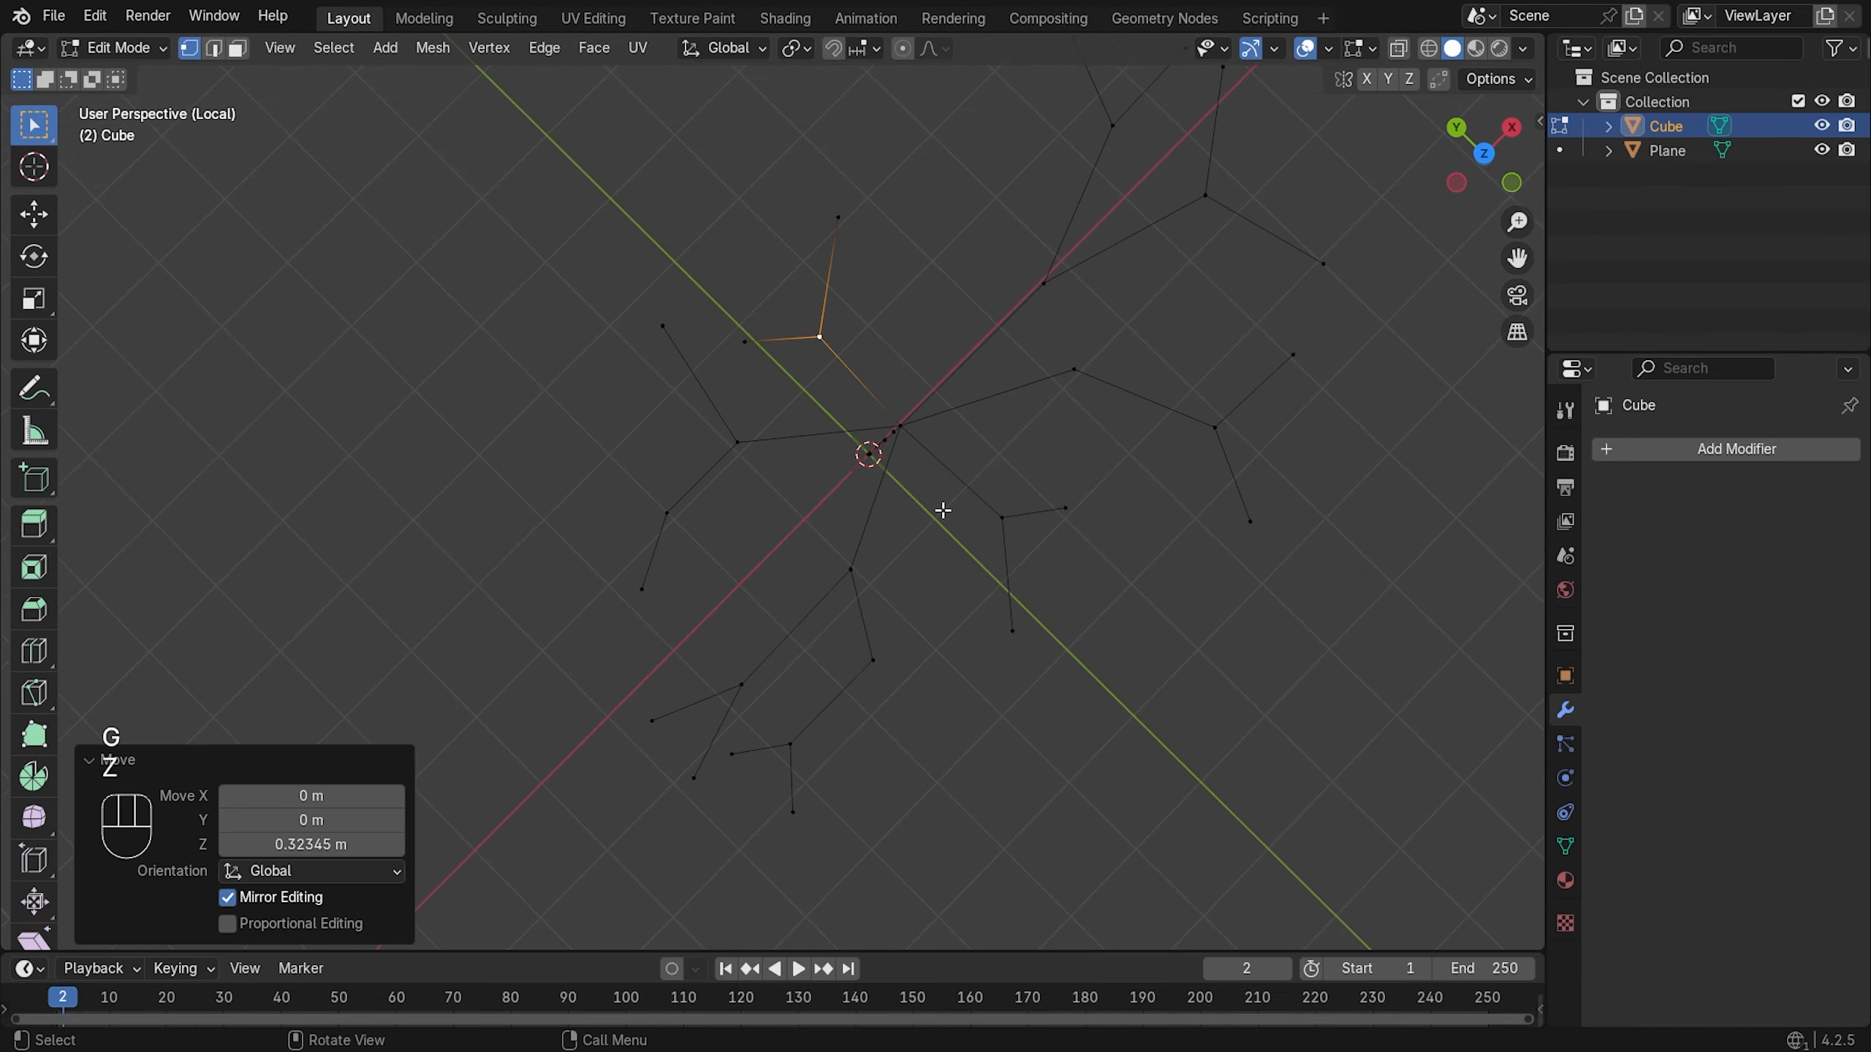
pyautogui.click(745, 342)
pyautogui.press('g')
pyautogui.press('x')
pyautogui.press('e')
pyautogui.press('y')
pyautogui.moveTo(707, 434); pyautogui.dragTo(756, 267, button='middle')
# - Shift the new vertex along X and Y, then extrude further branch segments
pyautogui.press('g')
pyautogui.press('x')
pyautogui.moveTo(766, 412); pyautogui.dragTo(572, 523, button='middle')
pyautogui.press('g')
pyautogui.press('y')
pyautogui.press('e')
pyautogui.press('x')
pyautogui.press('y')
pyautogui.press('g')
pyautogui.press('x')
pyautogui.press('y')
# - Extrude a final branch tip and move it -0.38244 m along Y
pyautogui.press('g')
pyautogui.press('z')
pyautogui.click(1026, 435)
pyautogui.press('e')
pyautogui.press('z')
pyautogui.press('g')
pyautogui.press('x')
pyautogui.moveTo(921, 471); pyautogui.dragTo(1167, 575, button='middle')
pyautogui.press('g')
pyautogui.press('y')
pyautogui.click(1231, 523)
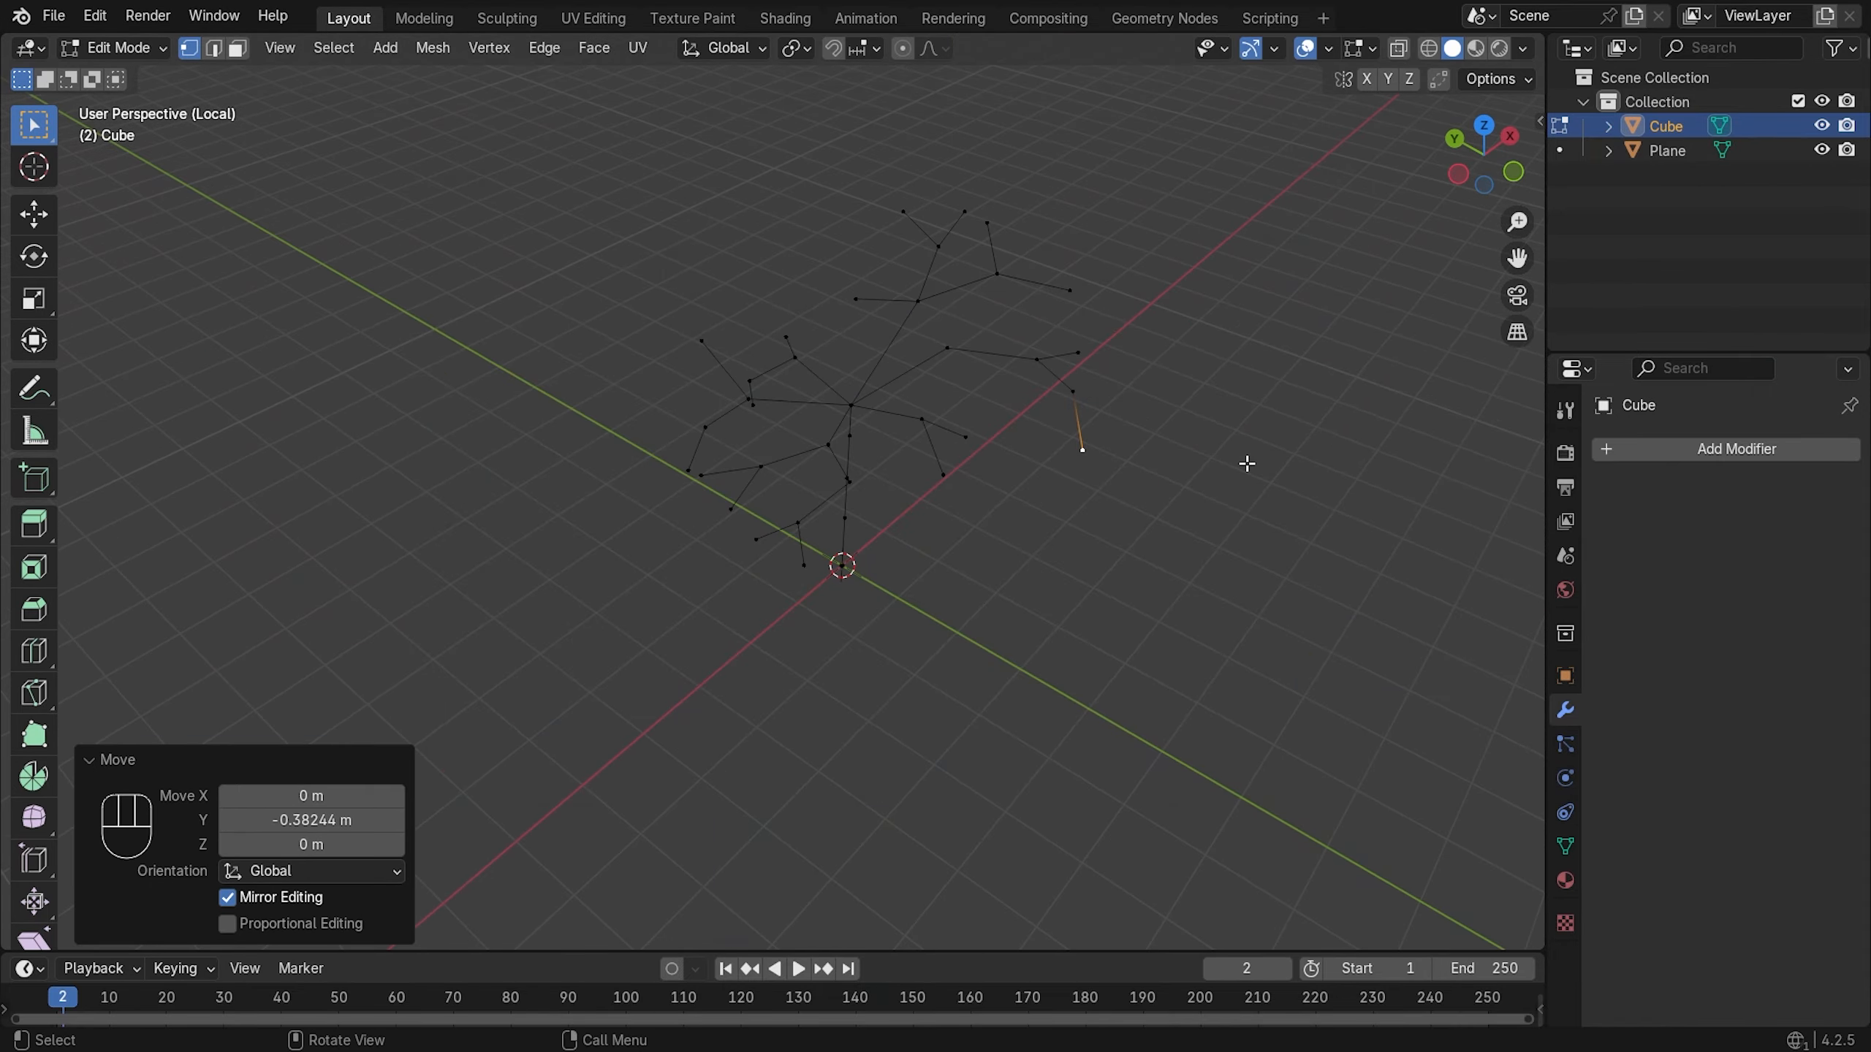
pyautogui.moveTo(1246, 464); pyautogui.dragTo(1024, 376, button='middle')
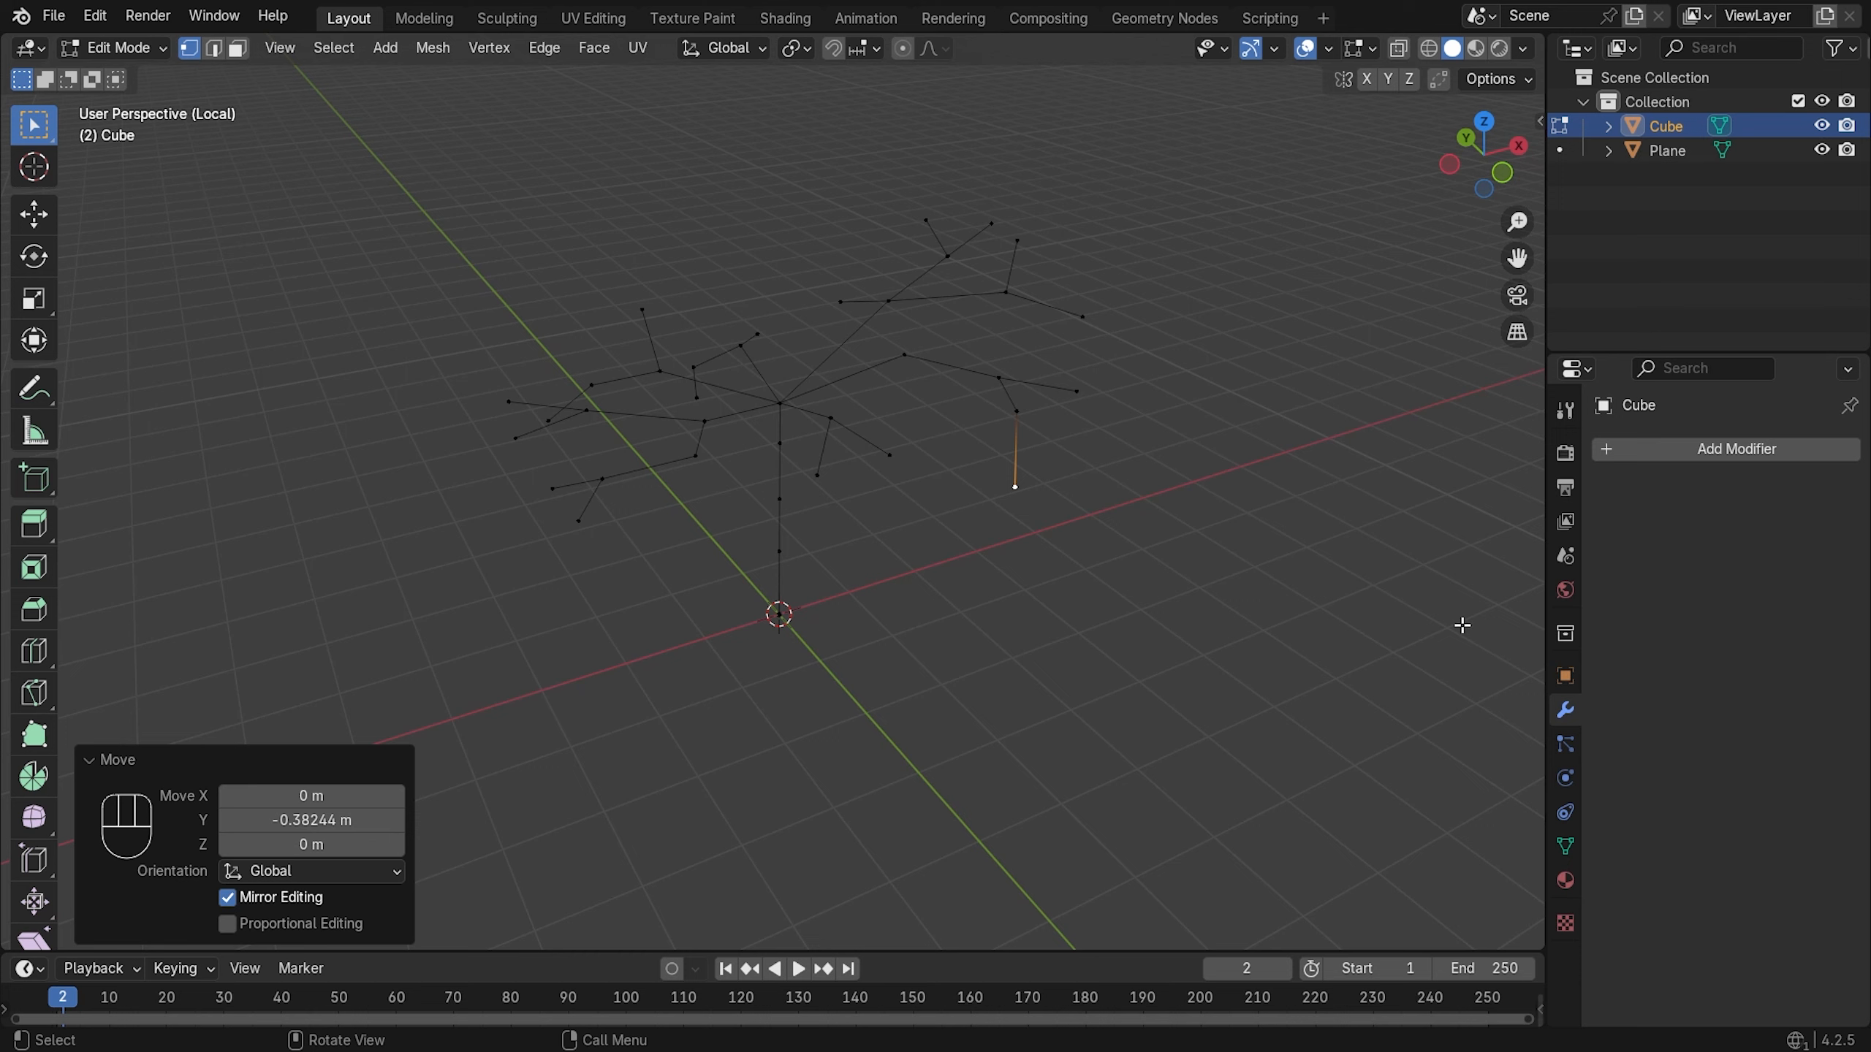
# - Add a Skin modifier from Generate to the Cube's vertex tree skeleton
pyautogui.click(1657, 442)
pyautogui.moveTo(1658, 442)
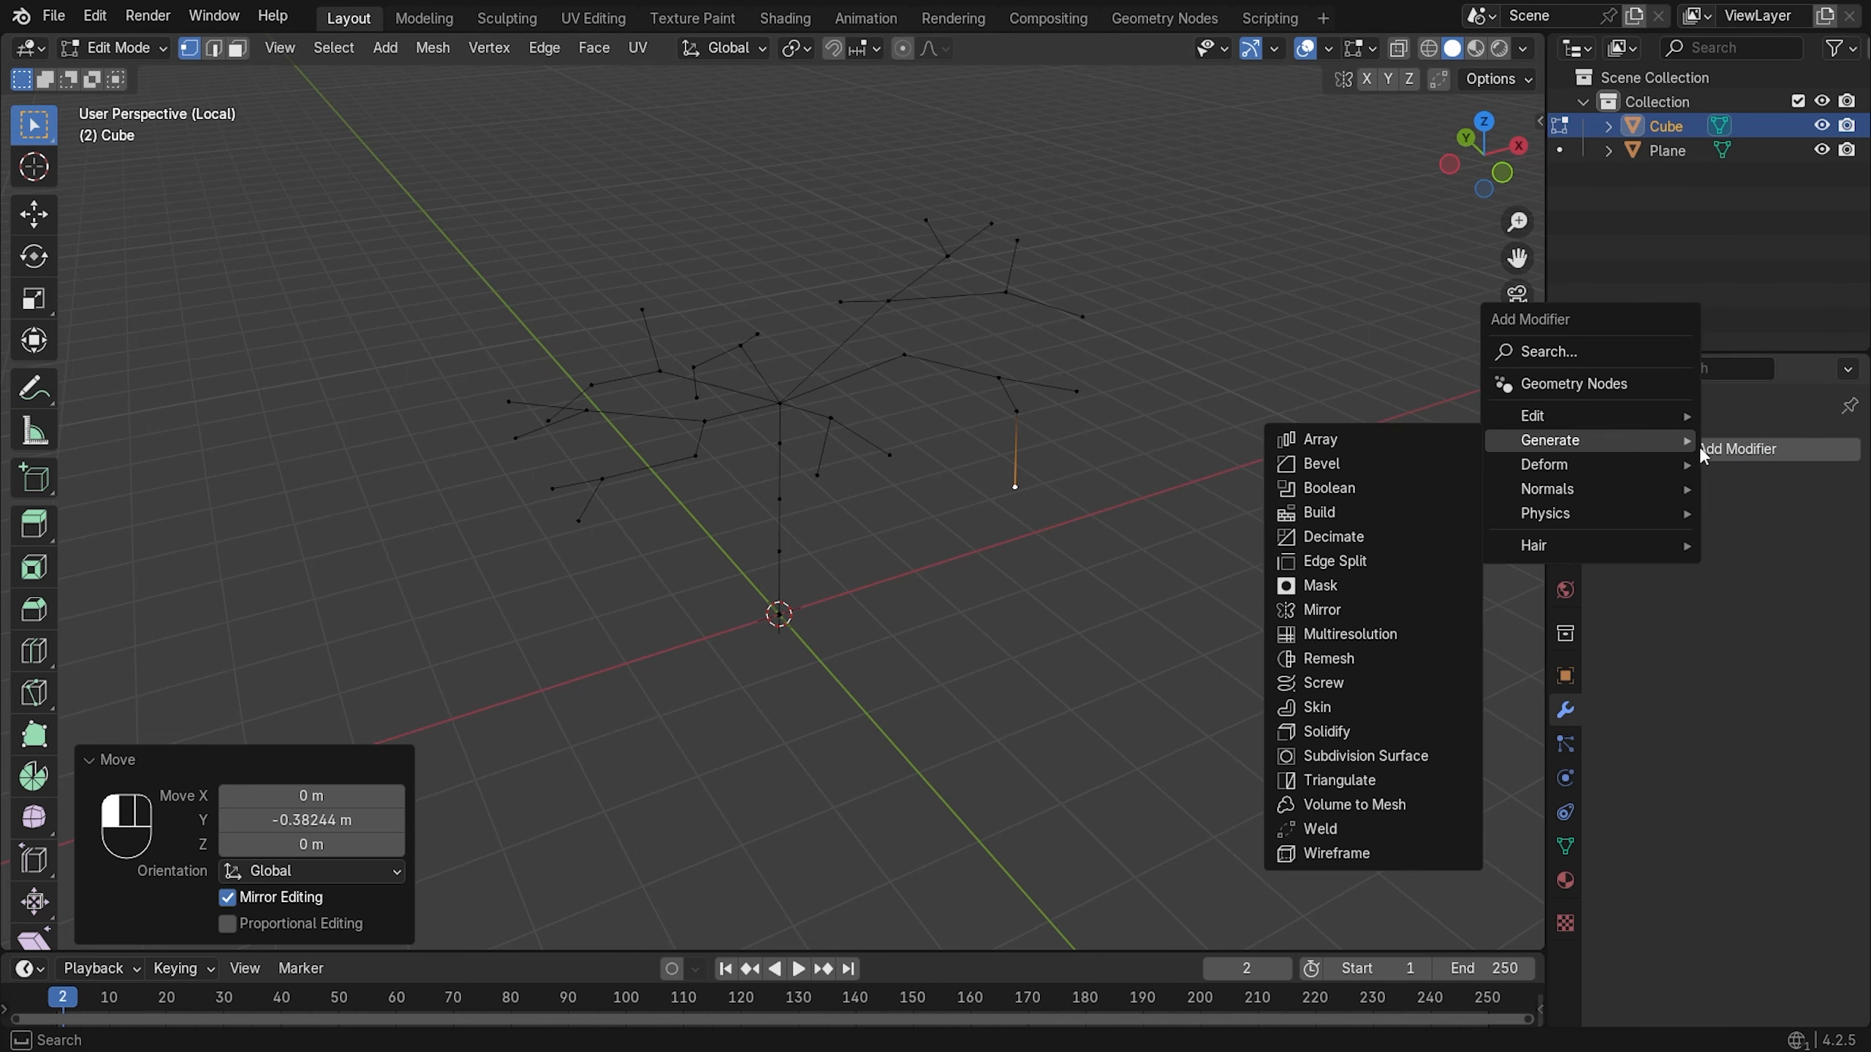
pyautogui.click(1379, 707)
pyautogui.scroll(-2, 1027, 449)
pyautogui.scroll(2, 1008, 435)
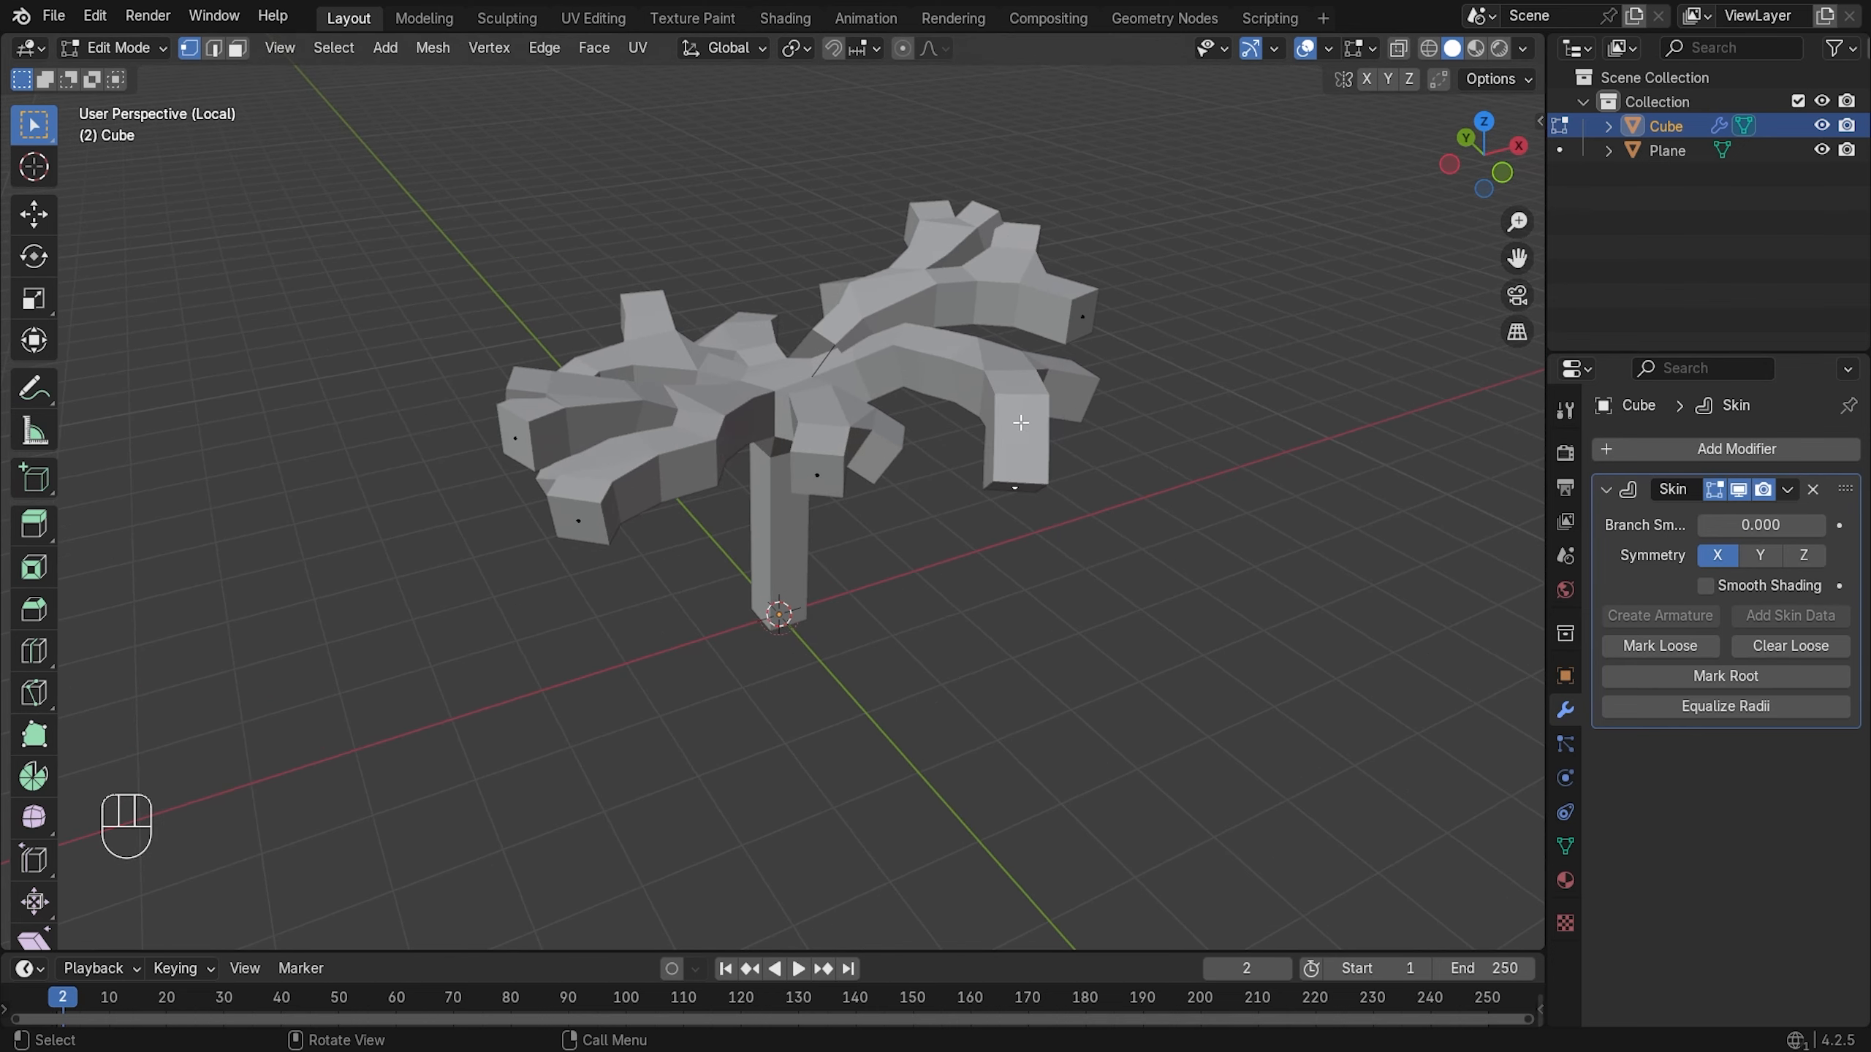
pyautogui.scroll(-1, 1021, 426)
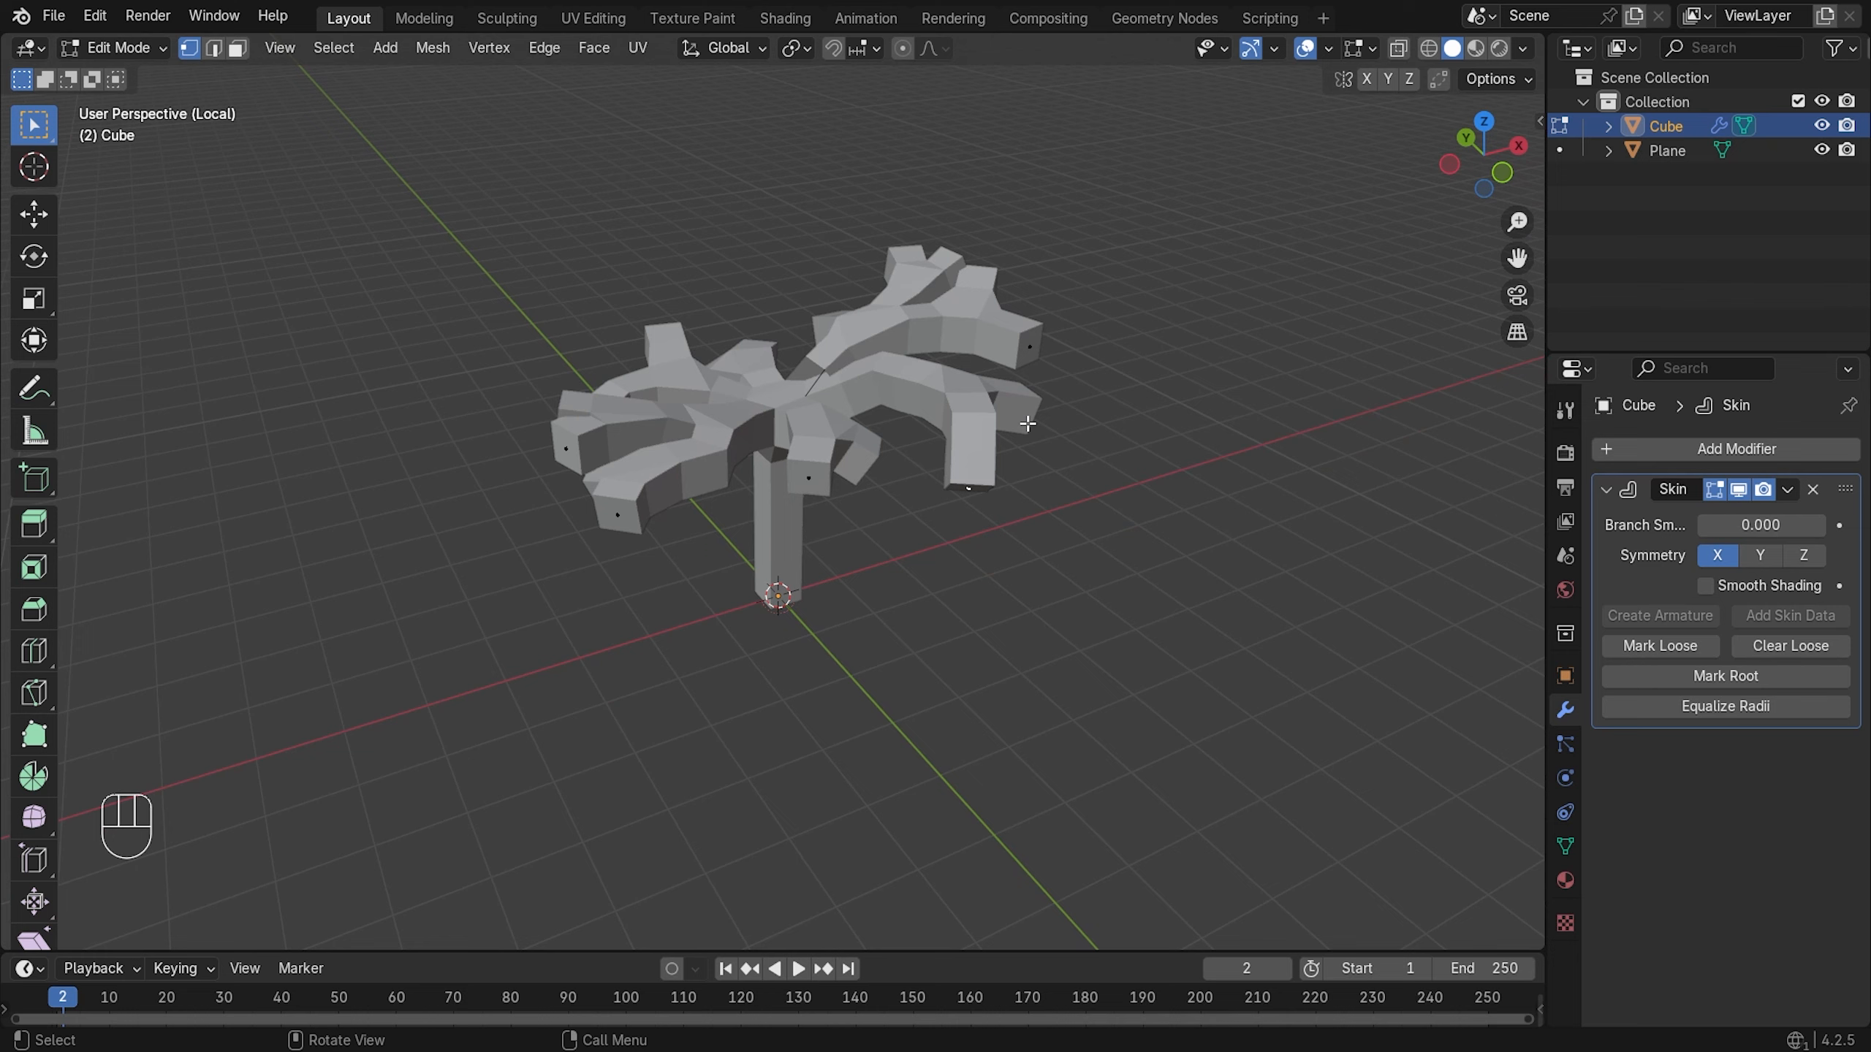
pyautogui.scroll(1, 1070, 456)
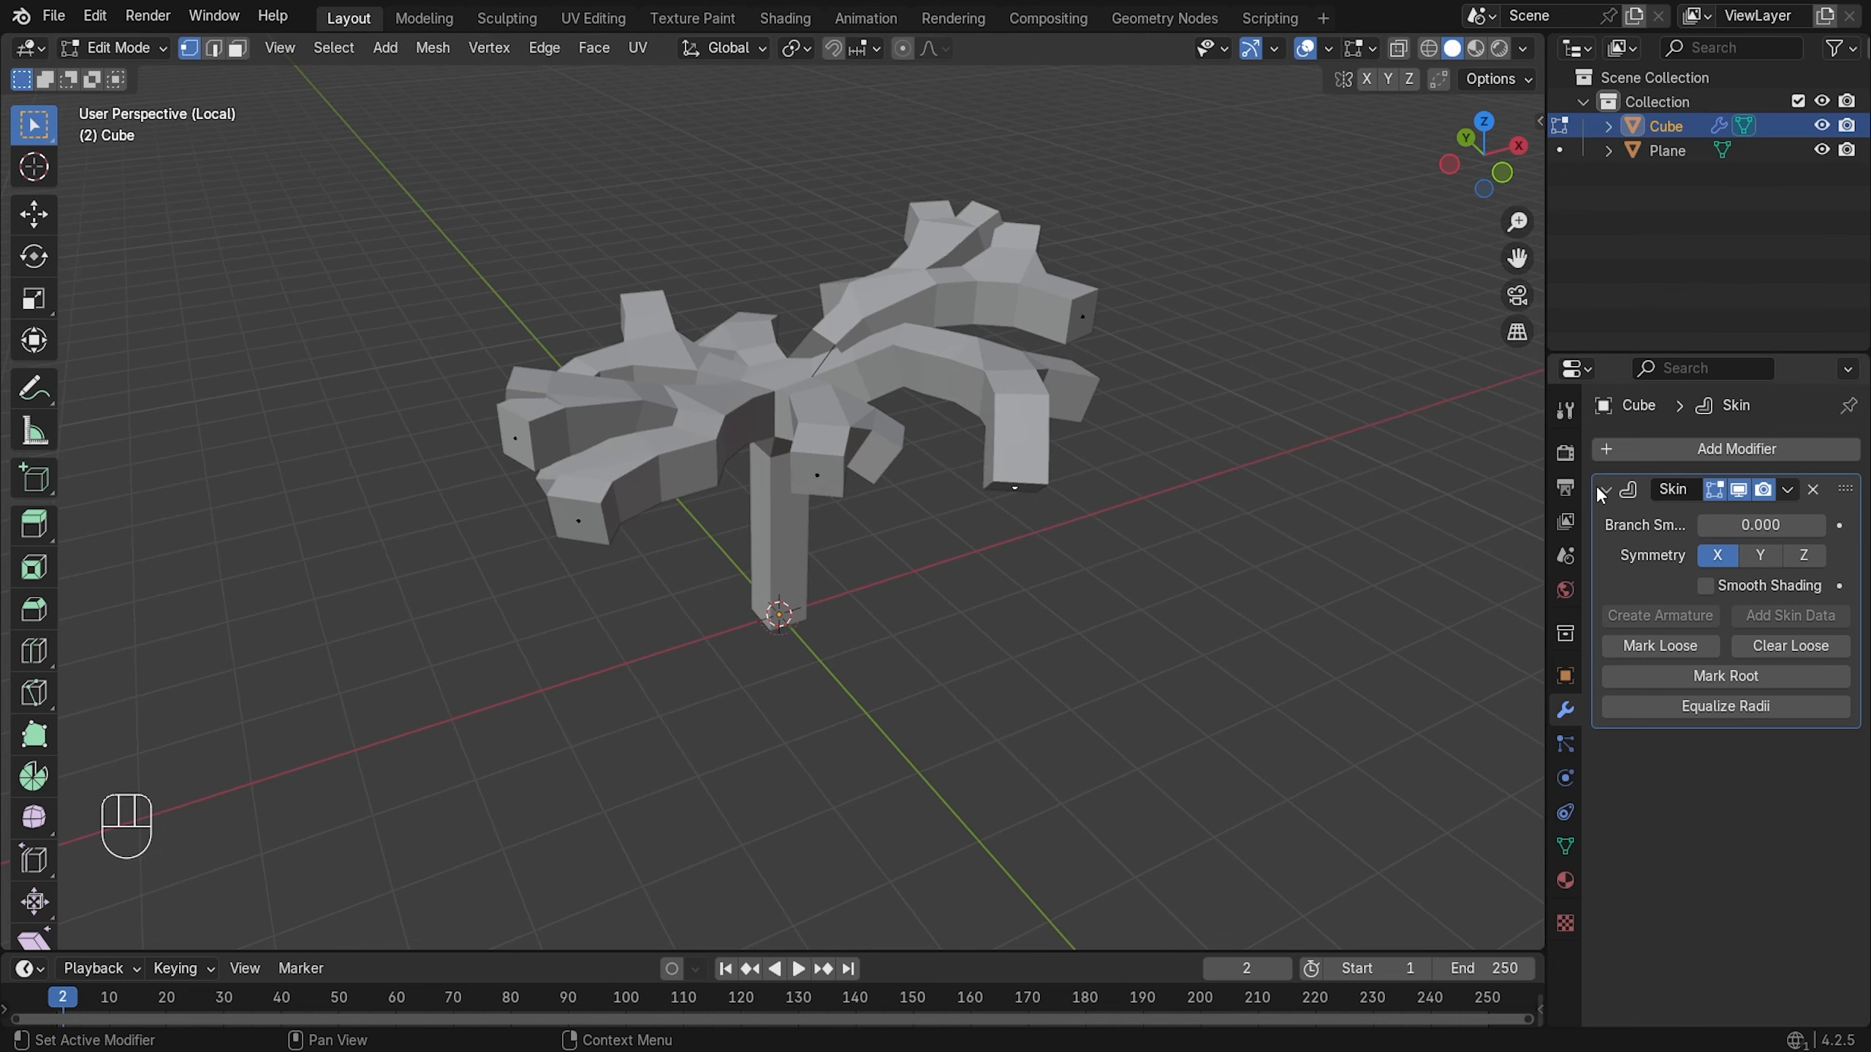
# - Set Skin Branch Smoothing to 1.000 and, after testing Y and Z, keep symmetry on X only
pyautogui.moveTo(1698, 525); pyautogui.dragTo(1827, 525)
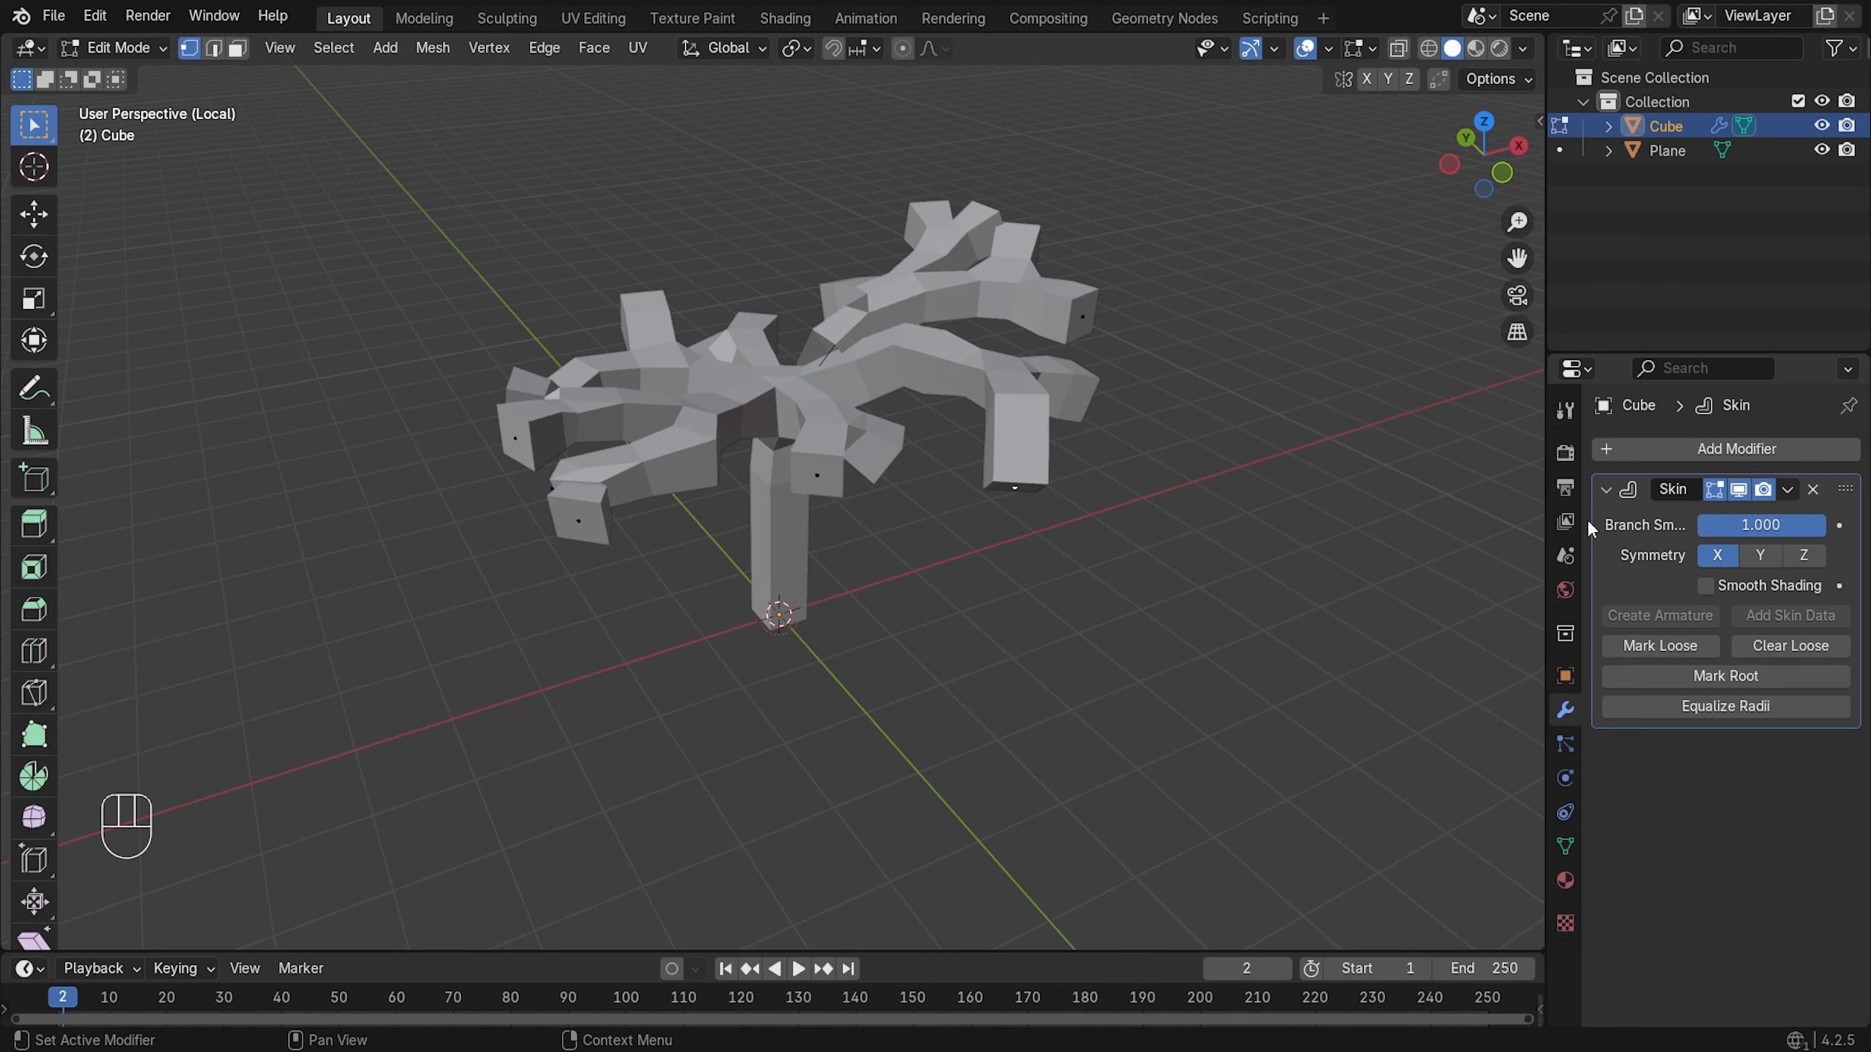
pyautogui.moveTo(1586, 521)
pyautogui.mouseDown()
pyautogui.moveTo(1569, 521)
pyautogui.moveTo(1590, 532)
pyautogui.mouseUp()
pyautogui.click(1733, 558)
pyautogui.click(1793, 557)
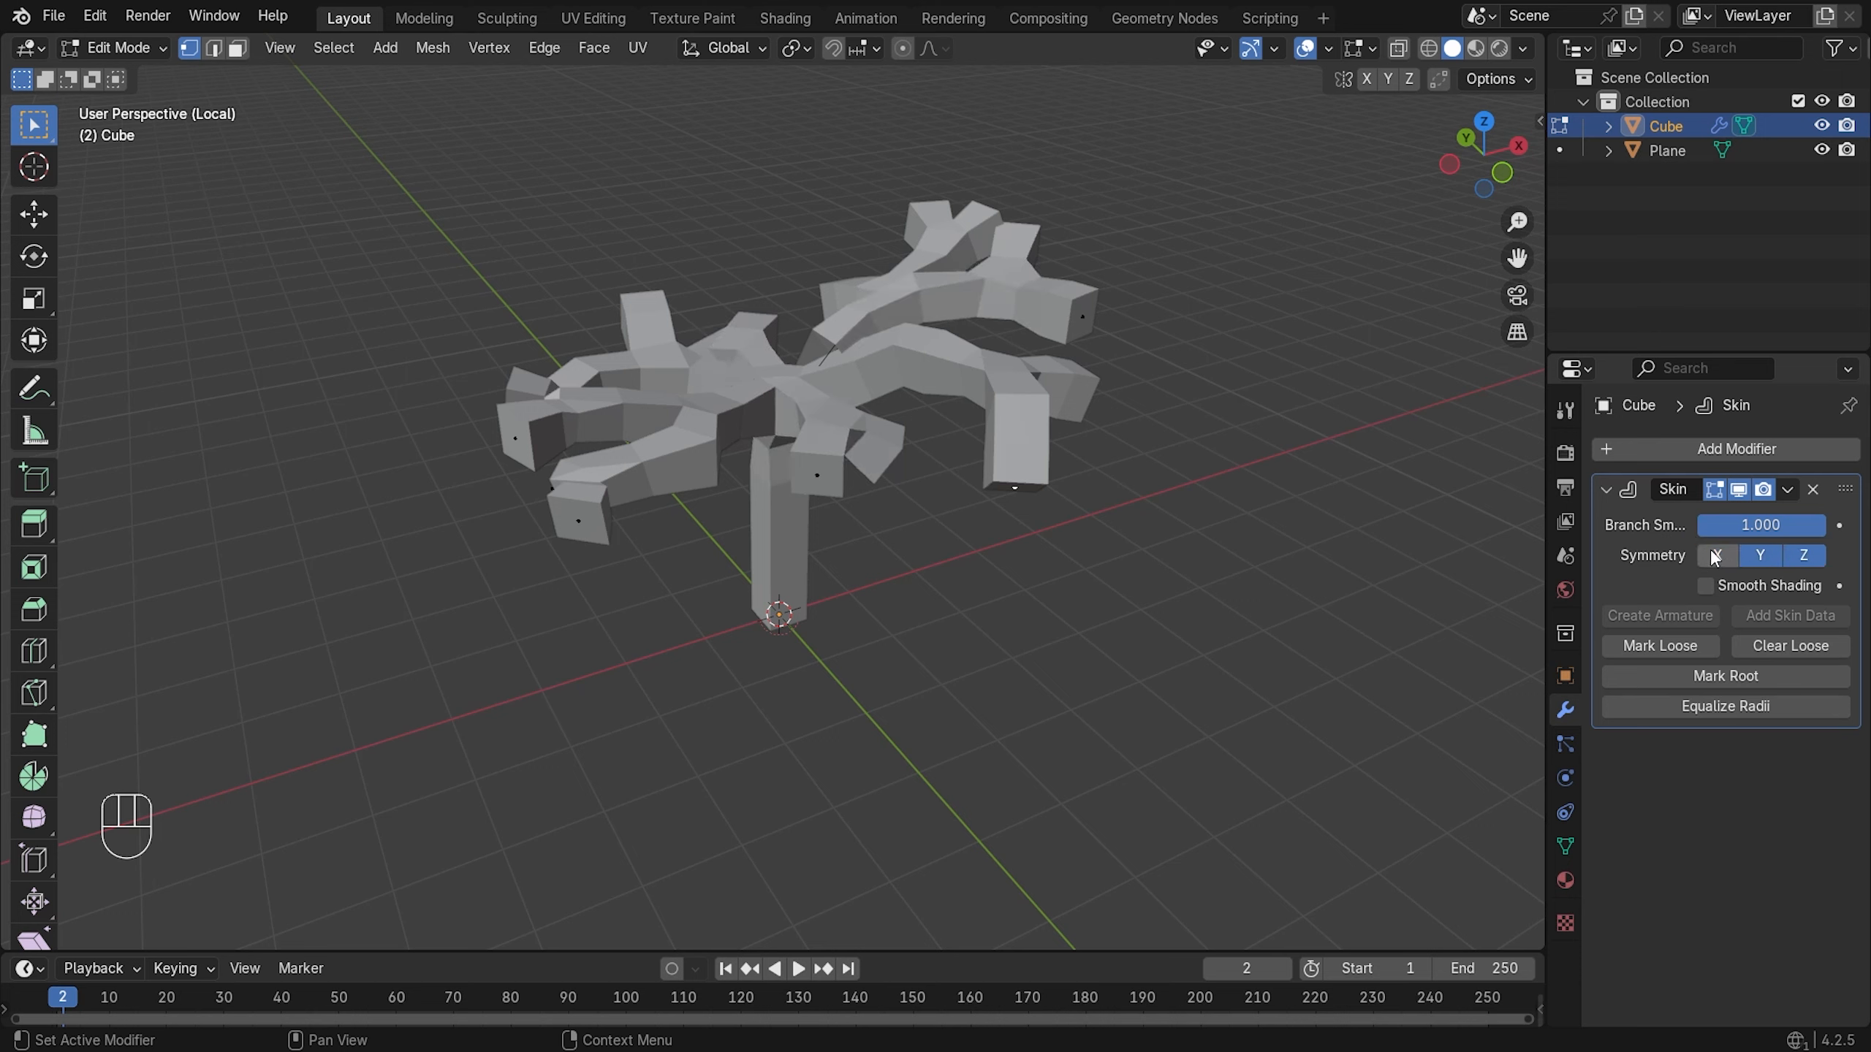
pyautogui.click(1715, 552)
pyautogui.click(1789, 554)
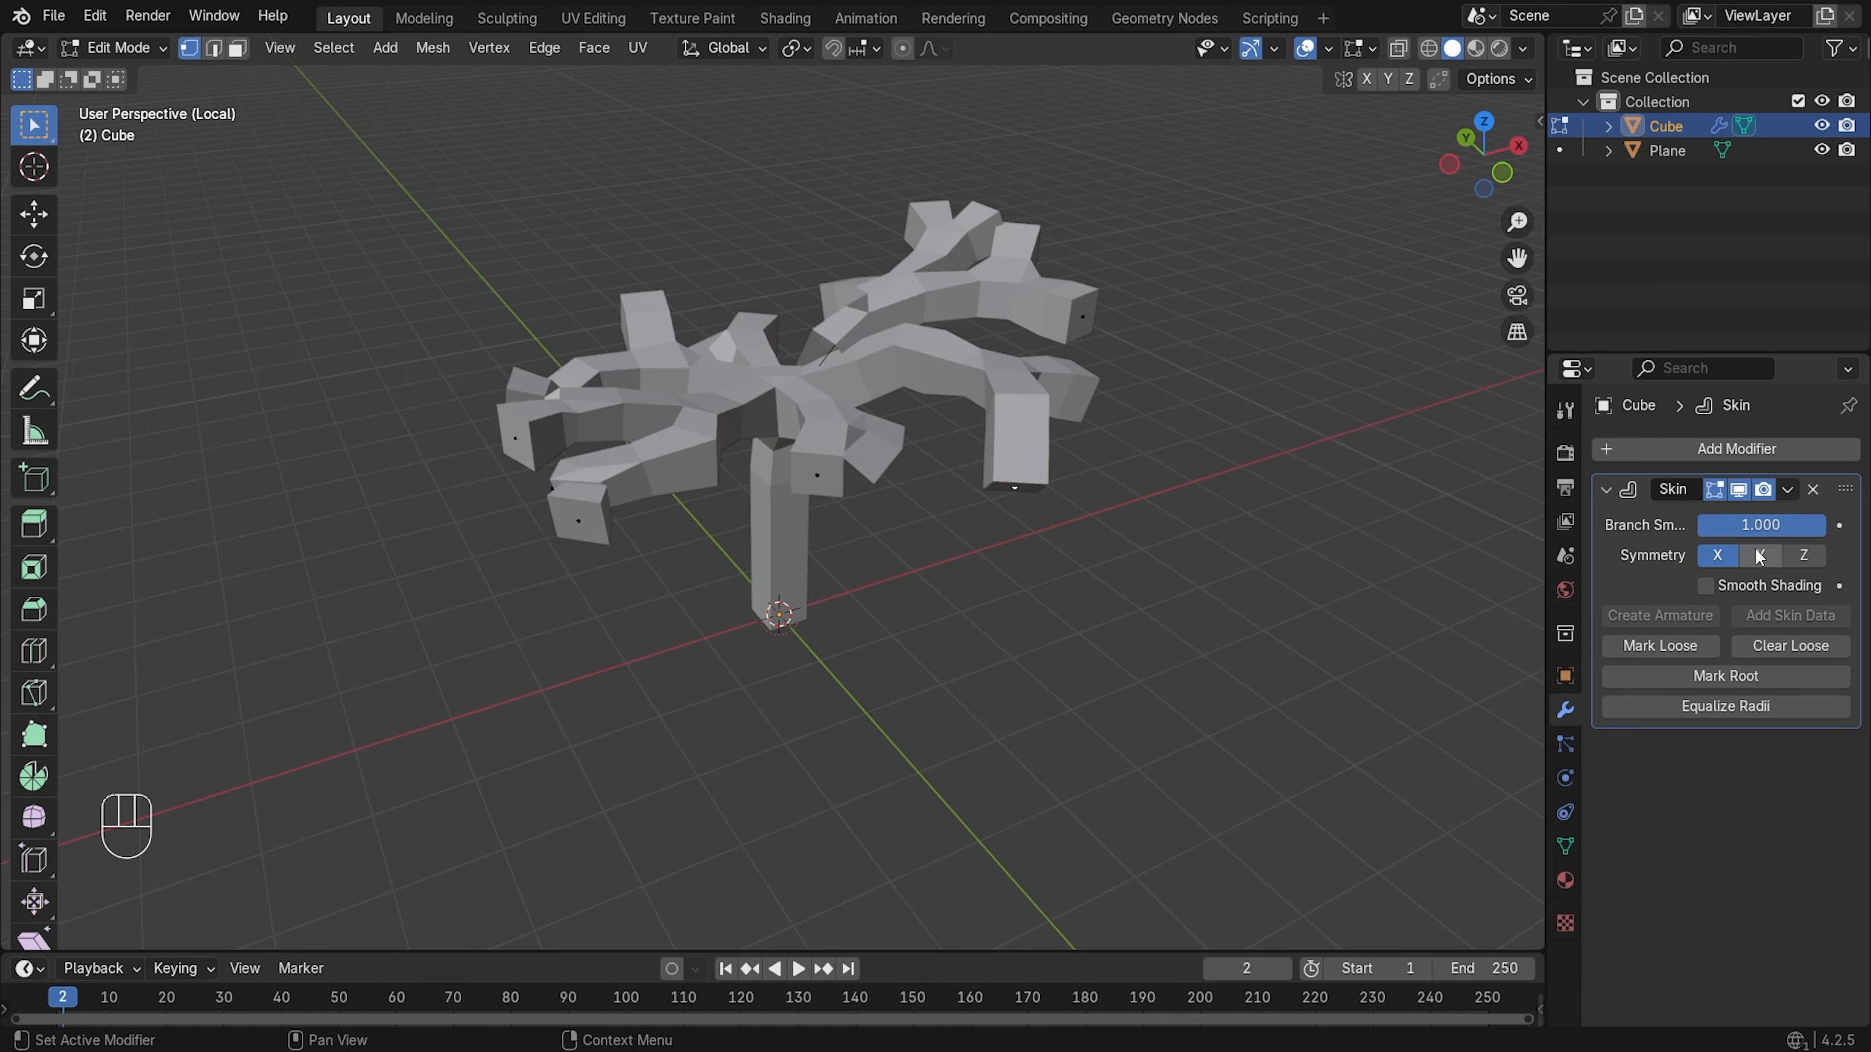
pyautogui.click(1760, 555)
# - Try Smooth Shading, return to flat shading, and view the tree from the front
pyautogui.click(1721, 587)
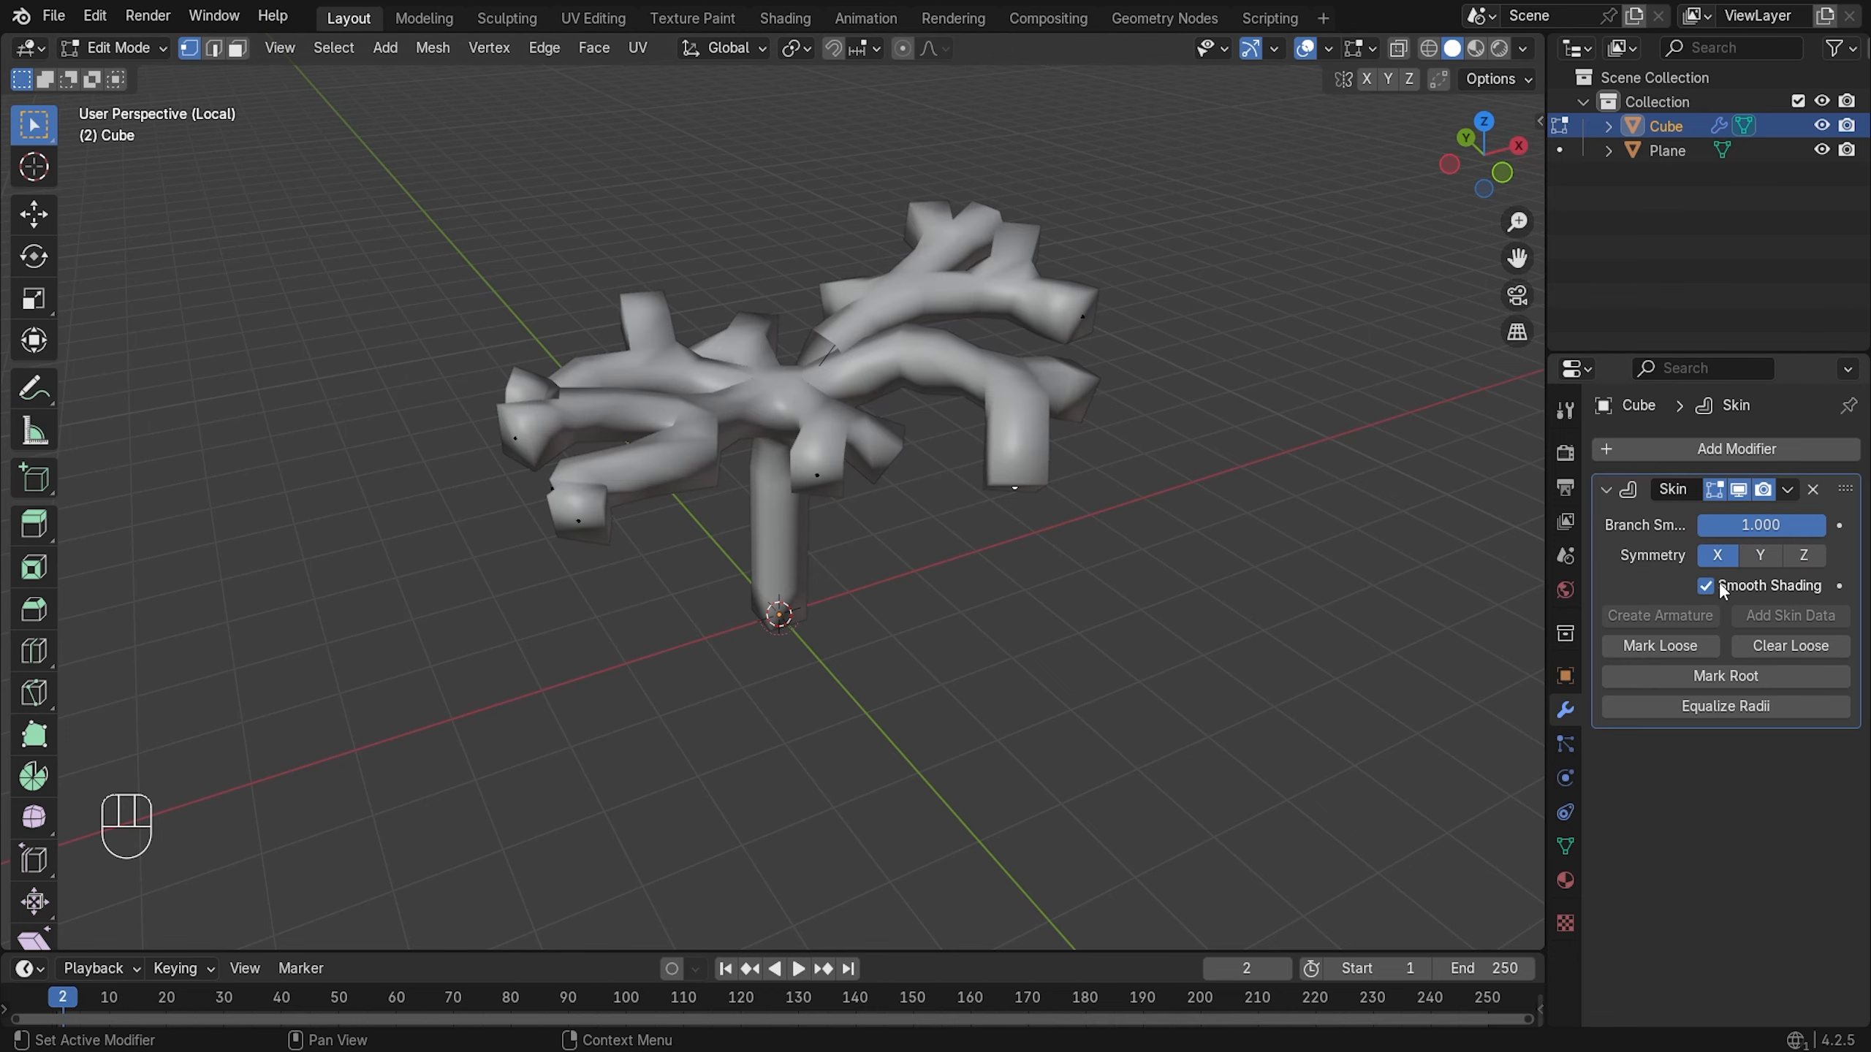
pyautogui.click(1722, 588)
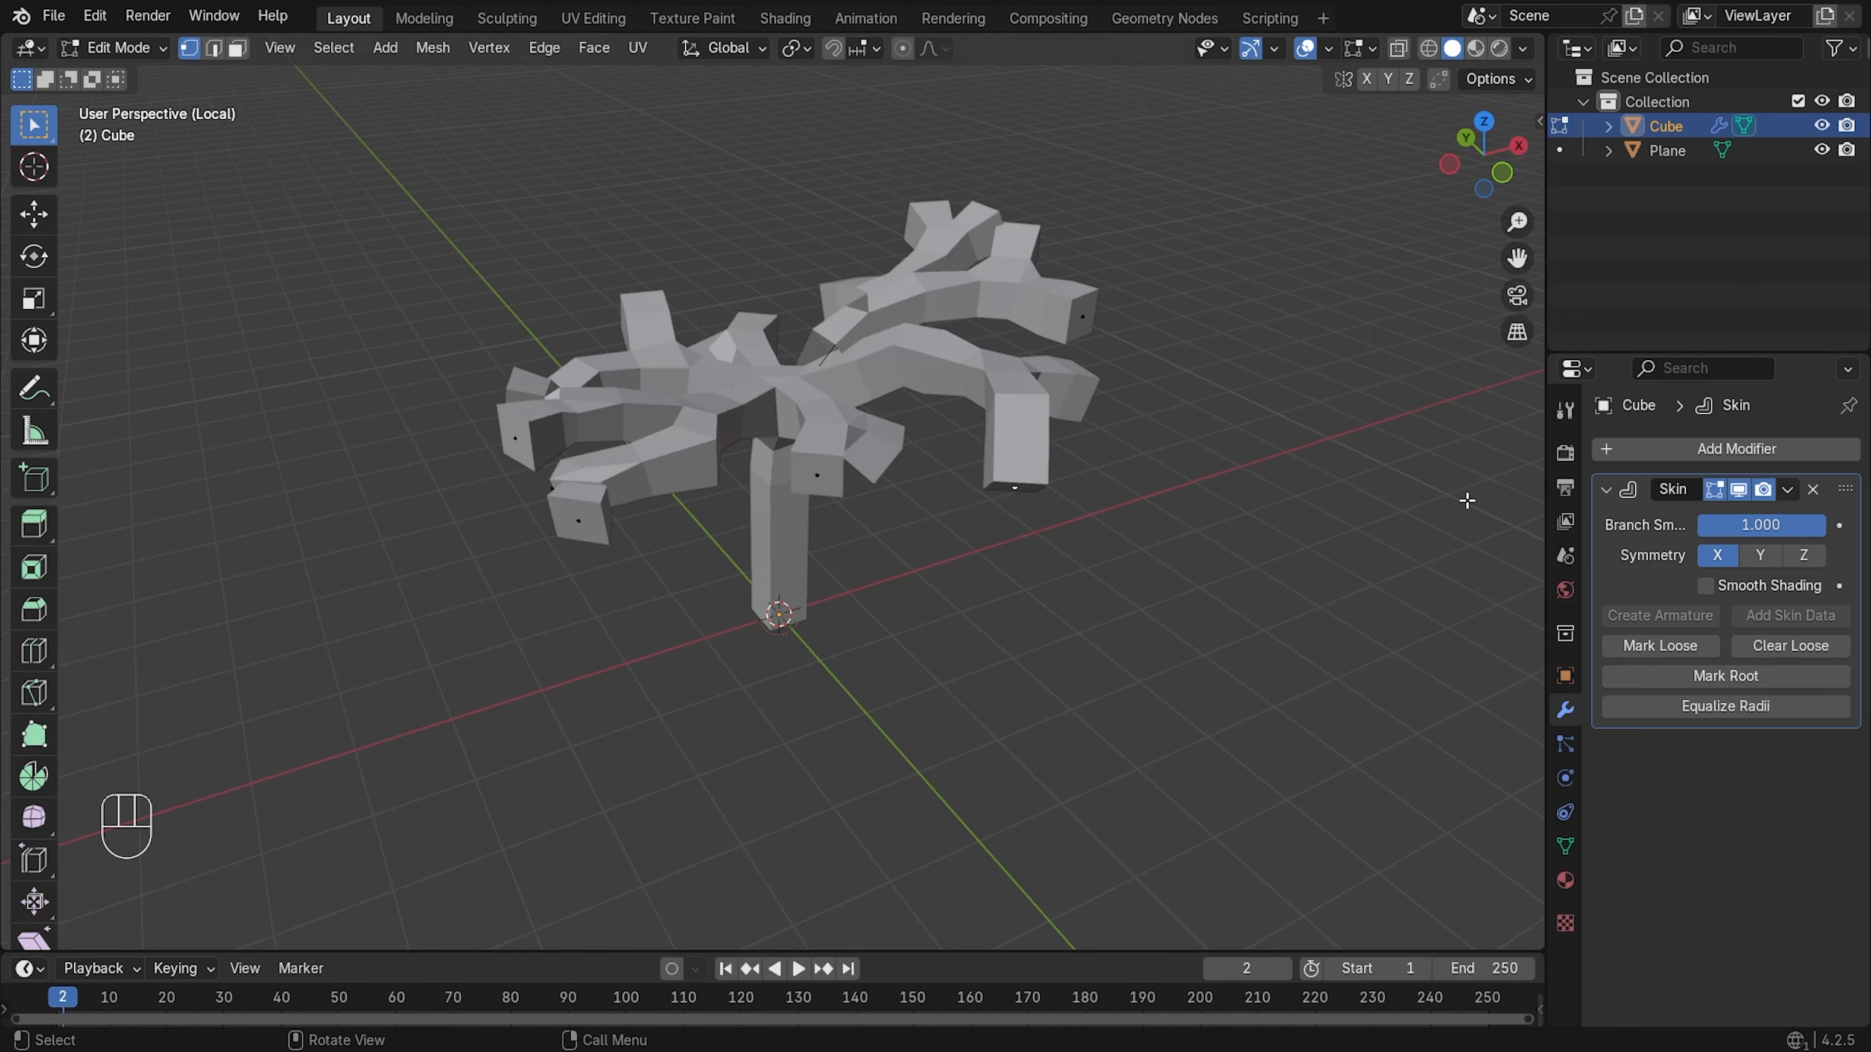
pyautogui.scroll(1, 1007, 357)
pyautogui.press('KP_1')
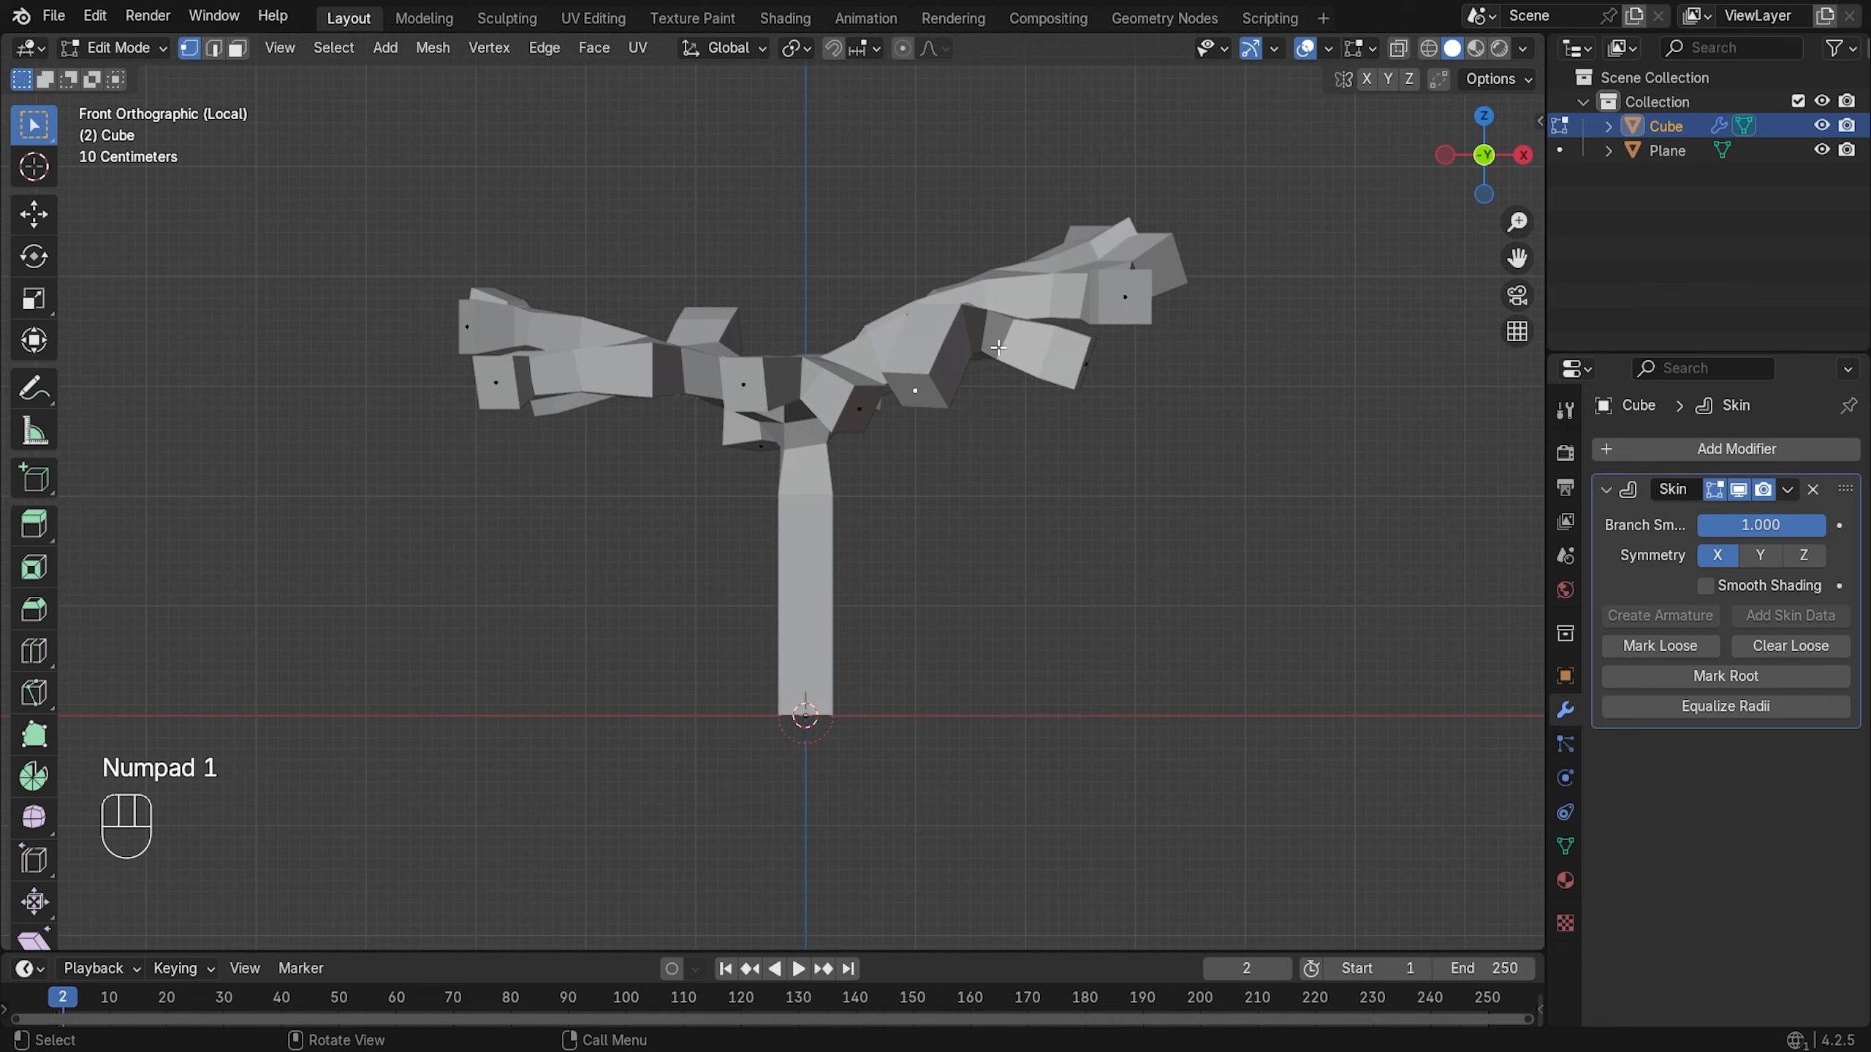
# - Switch the viewport to Wireframe and box-select the branch crown vertices above the trunk
pyautogui.press('z')
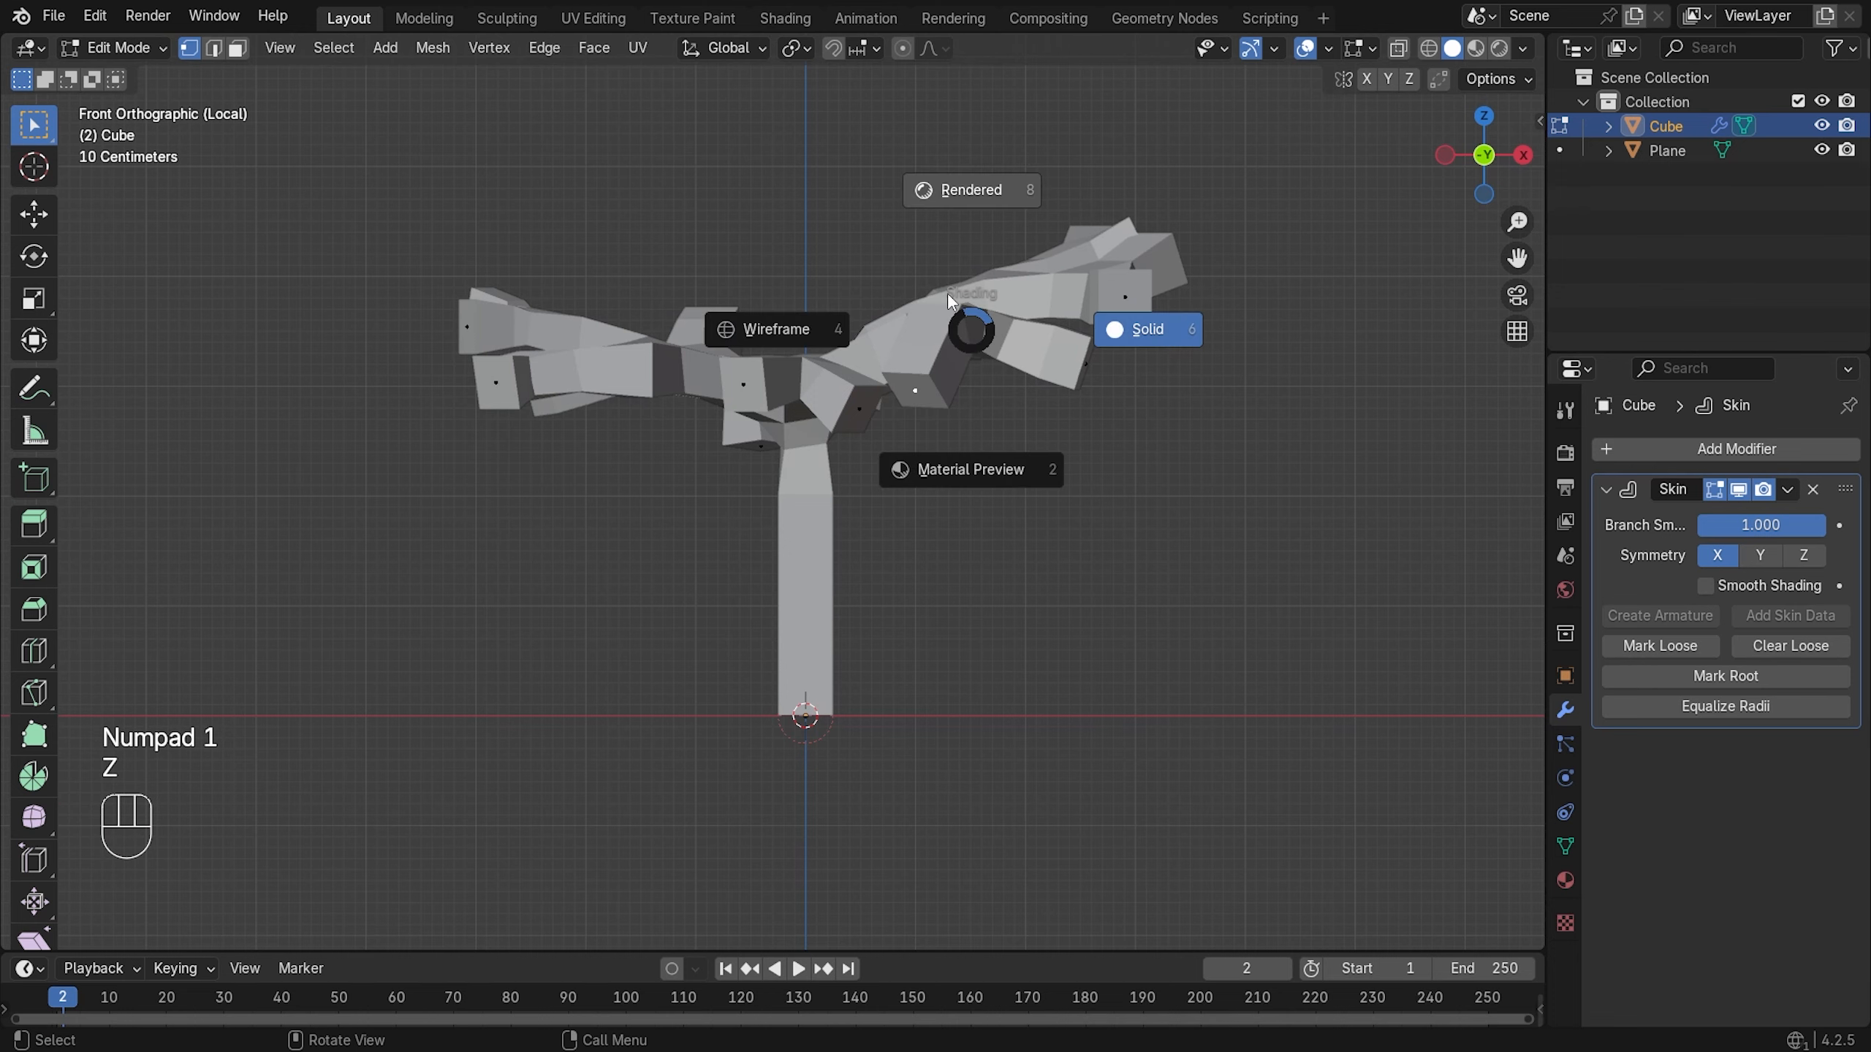
pyautogui.click(879, 300)
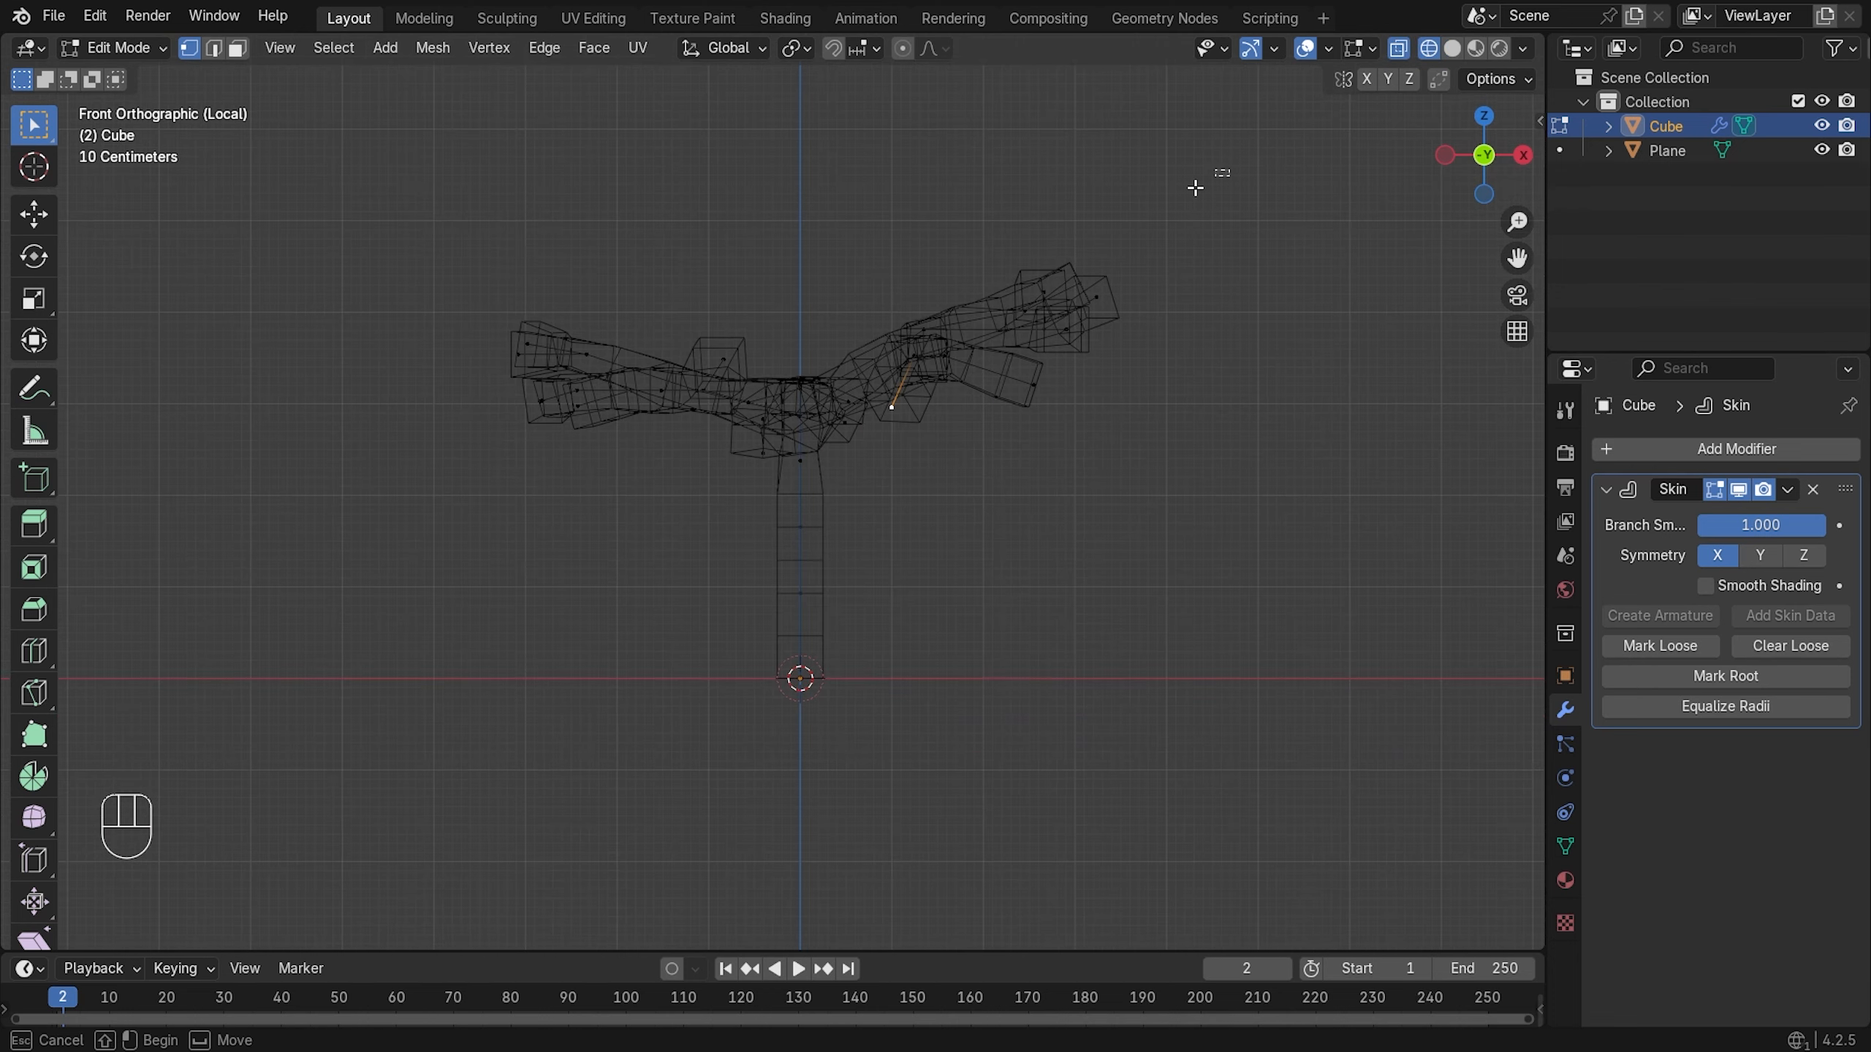
pyautogui.moveTo(1229, 169); pyautogui.dragTo(425, 461)
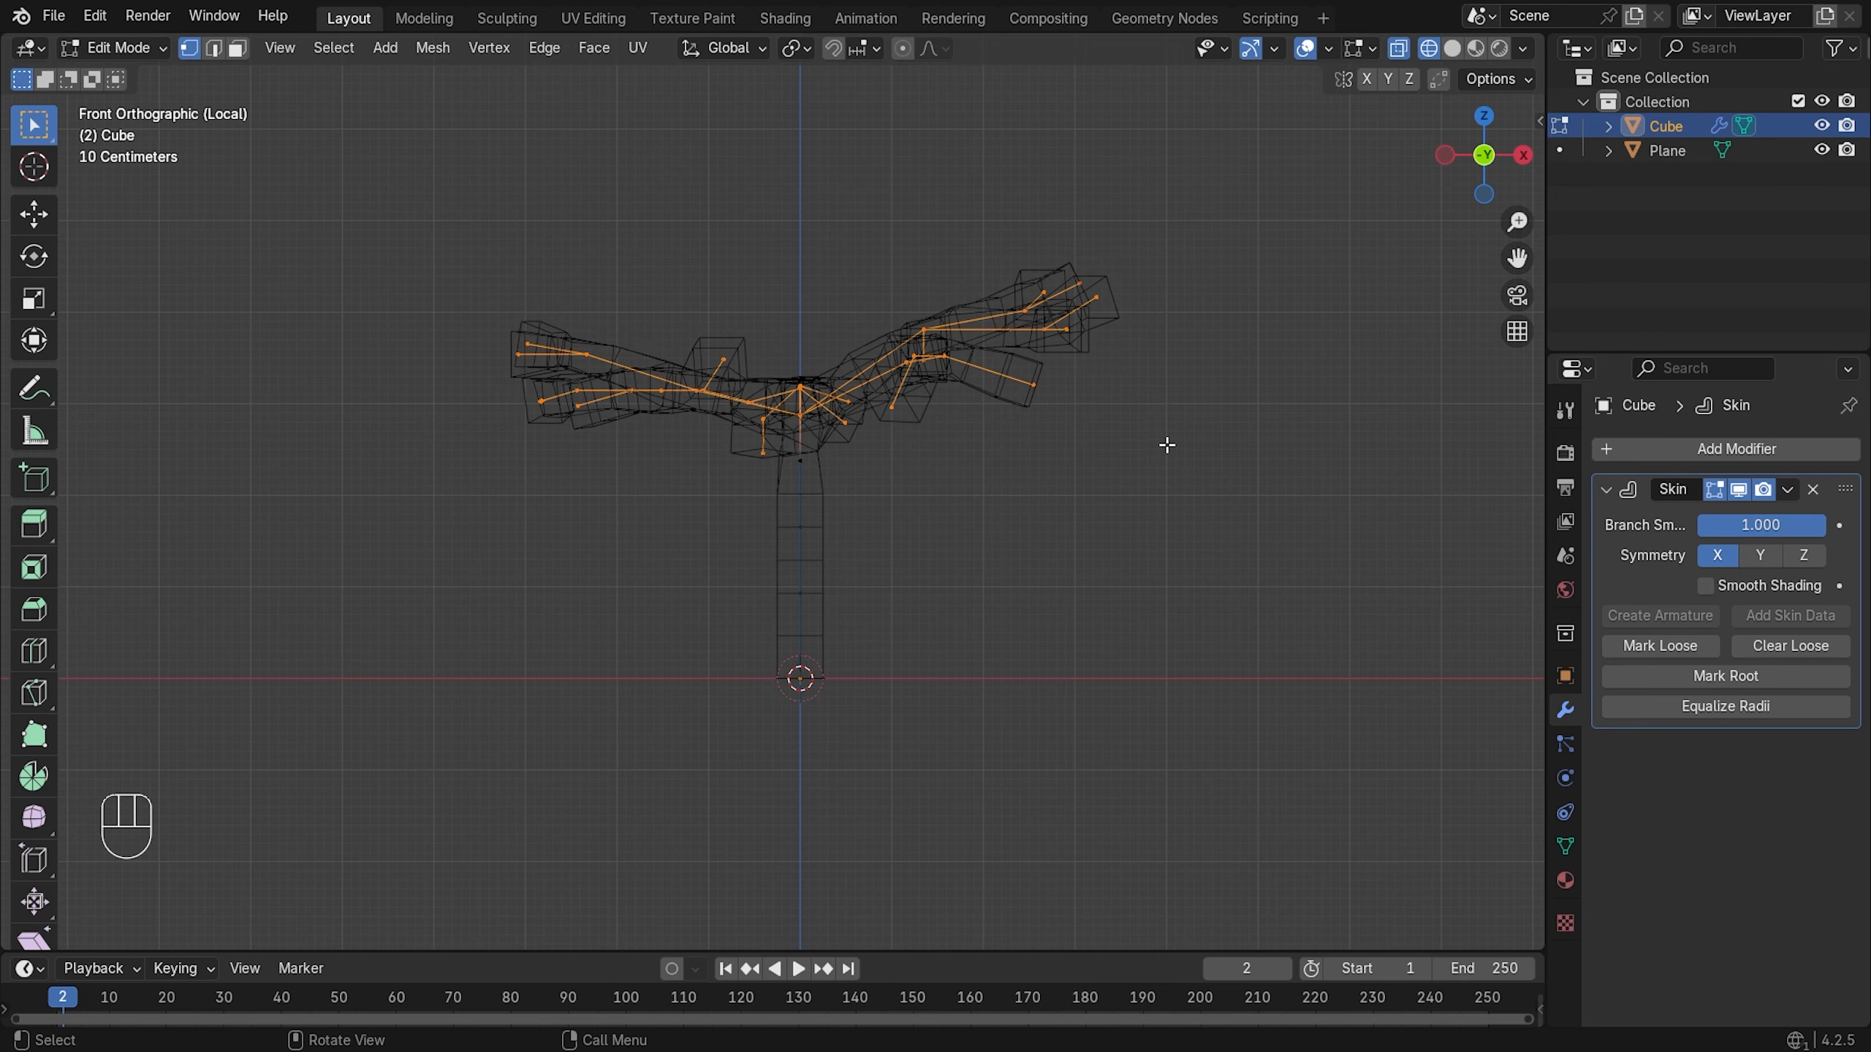
# - Scale the selected branches' skin radius down to 0.710 with Ctrl+A
pyautogui.hotkey('alt', 's')
pyautogui.rightClick(1194, 419)
pyautogui.hotkey('ctrl', 'a')
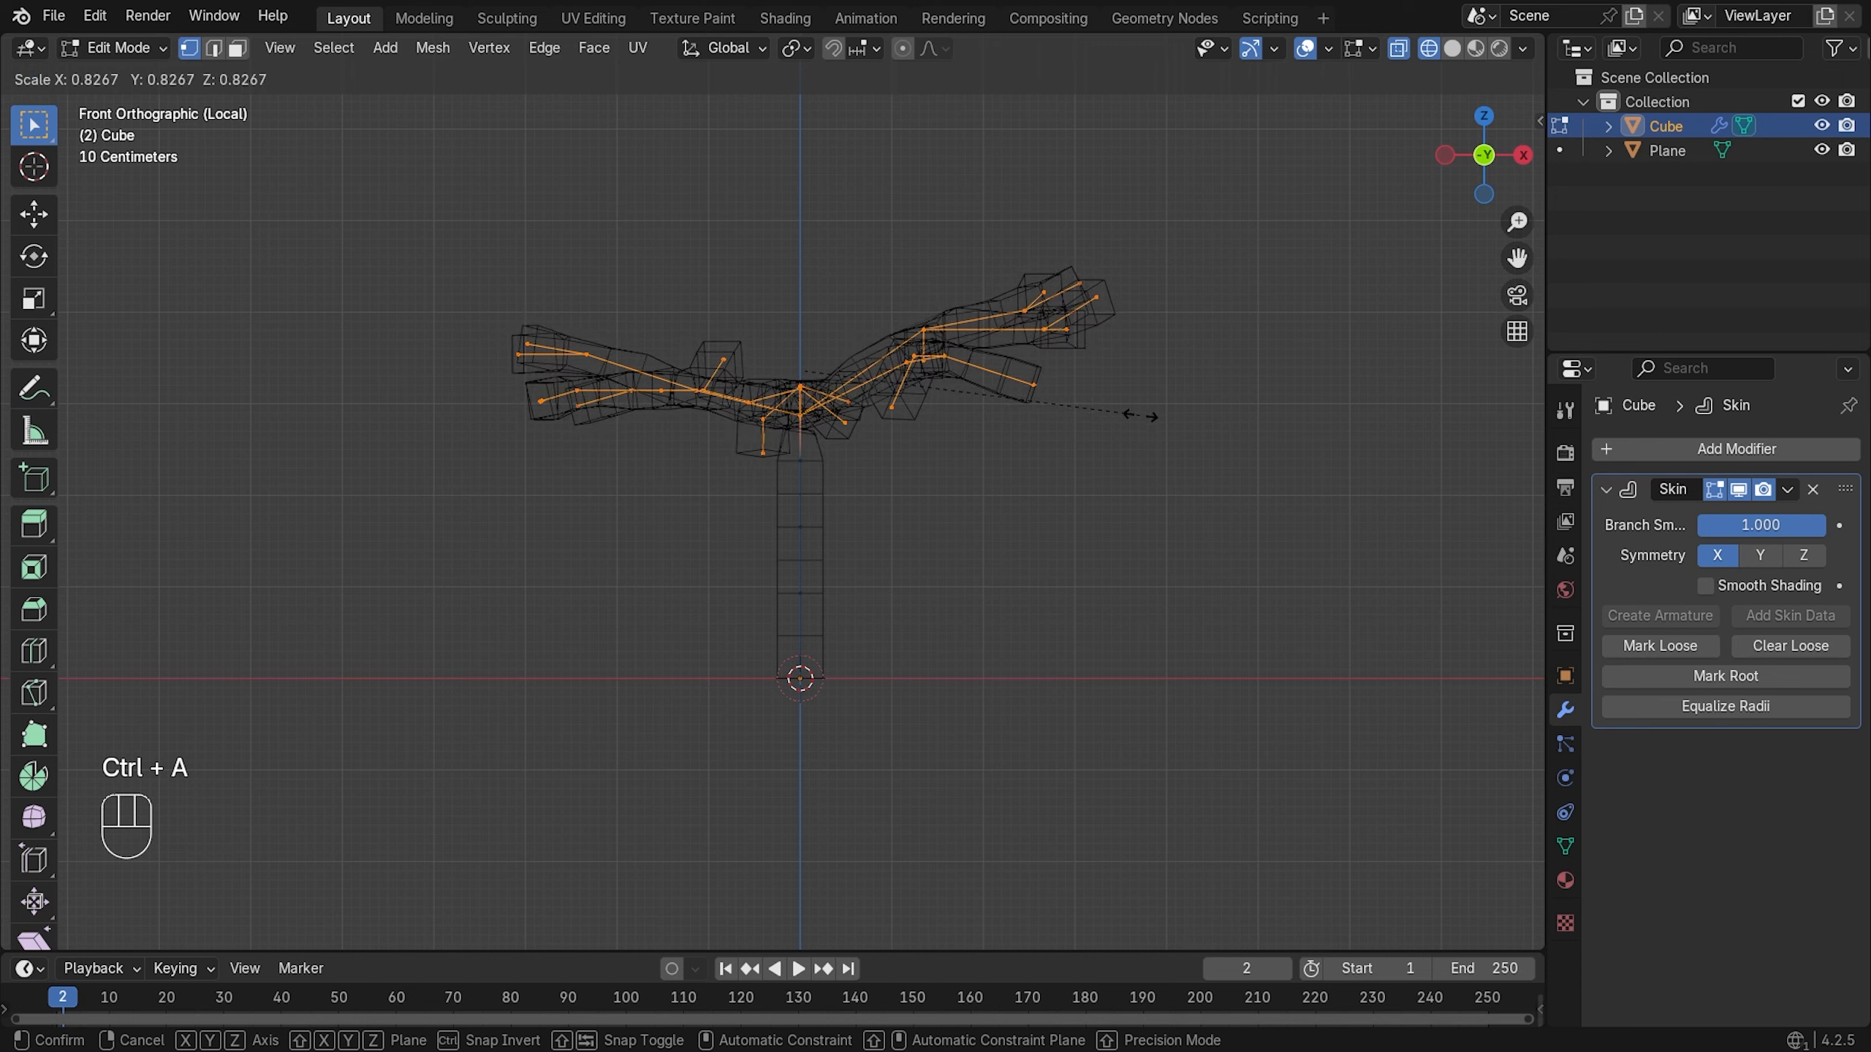
pyautogui.click(1090, 385)
pyautogui.moveTo(1085, 376); pyautogui.dragTo(1129, 520, button='middle')
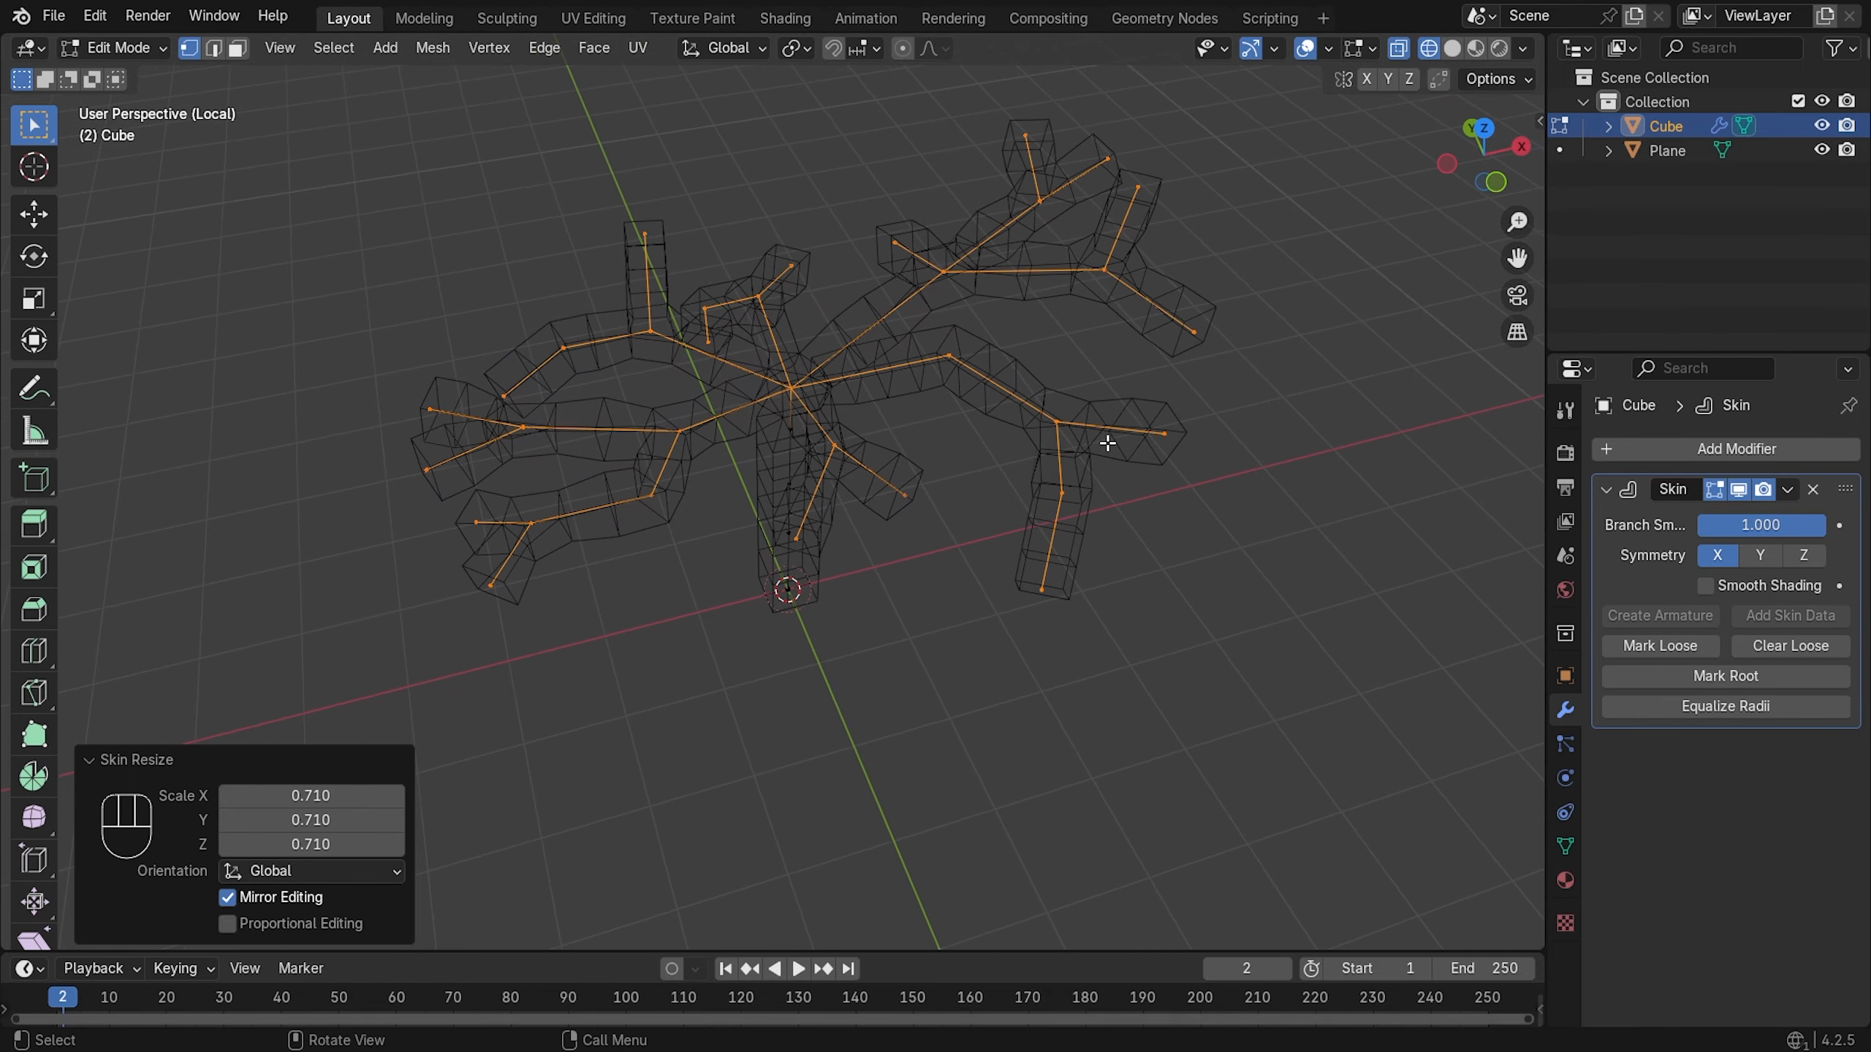
# - Select the five outer branch-tip vertices and scale their skin radius to -0.057 for sharp points
pyautogui.click(1043, 603)
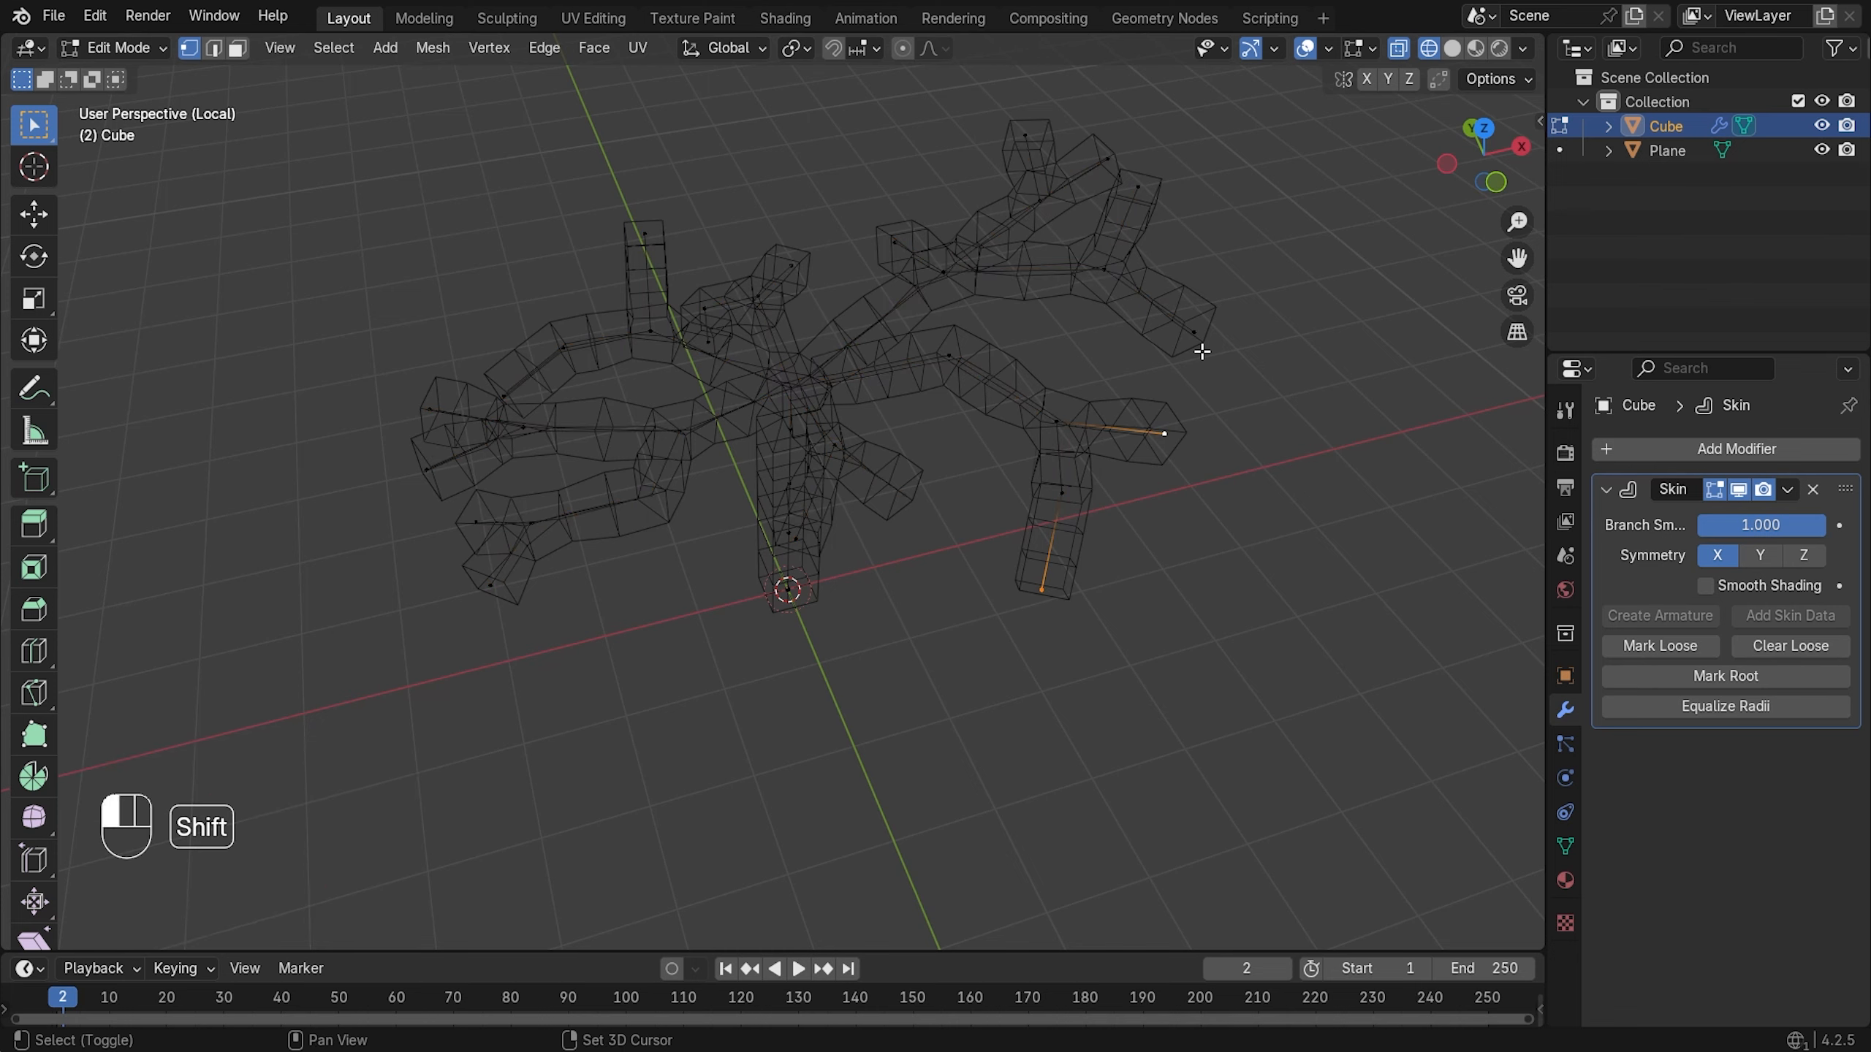
pyautogui.moveTo(1202, 352); pyautogui.dragTo(1111, 310, button='middle')
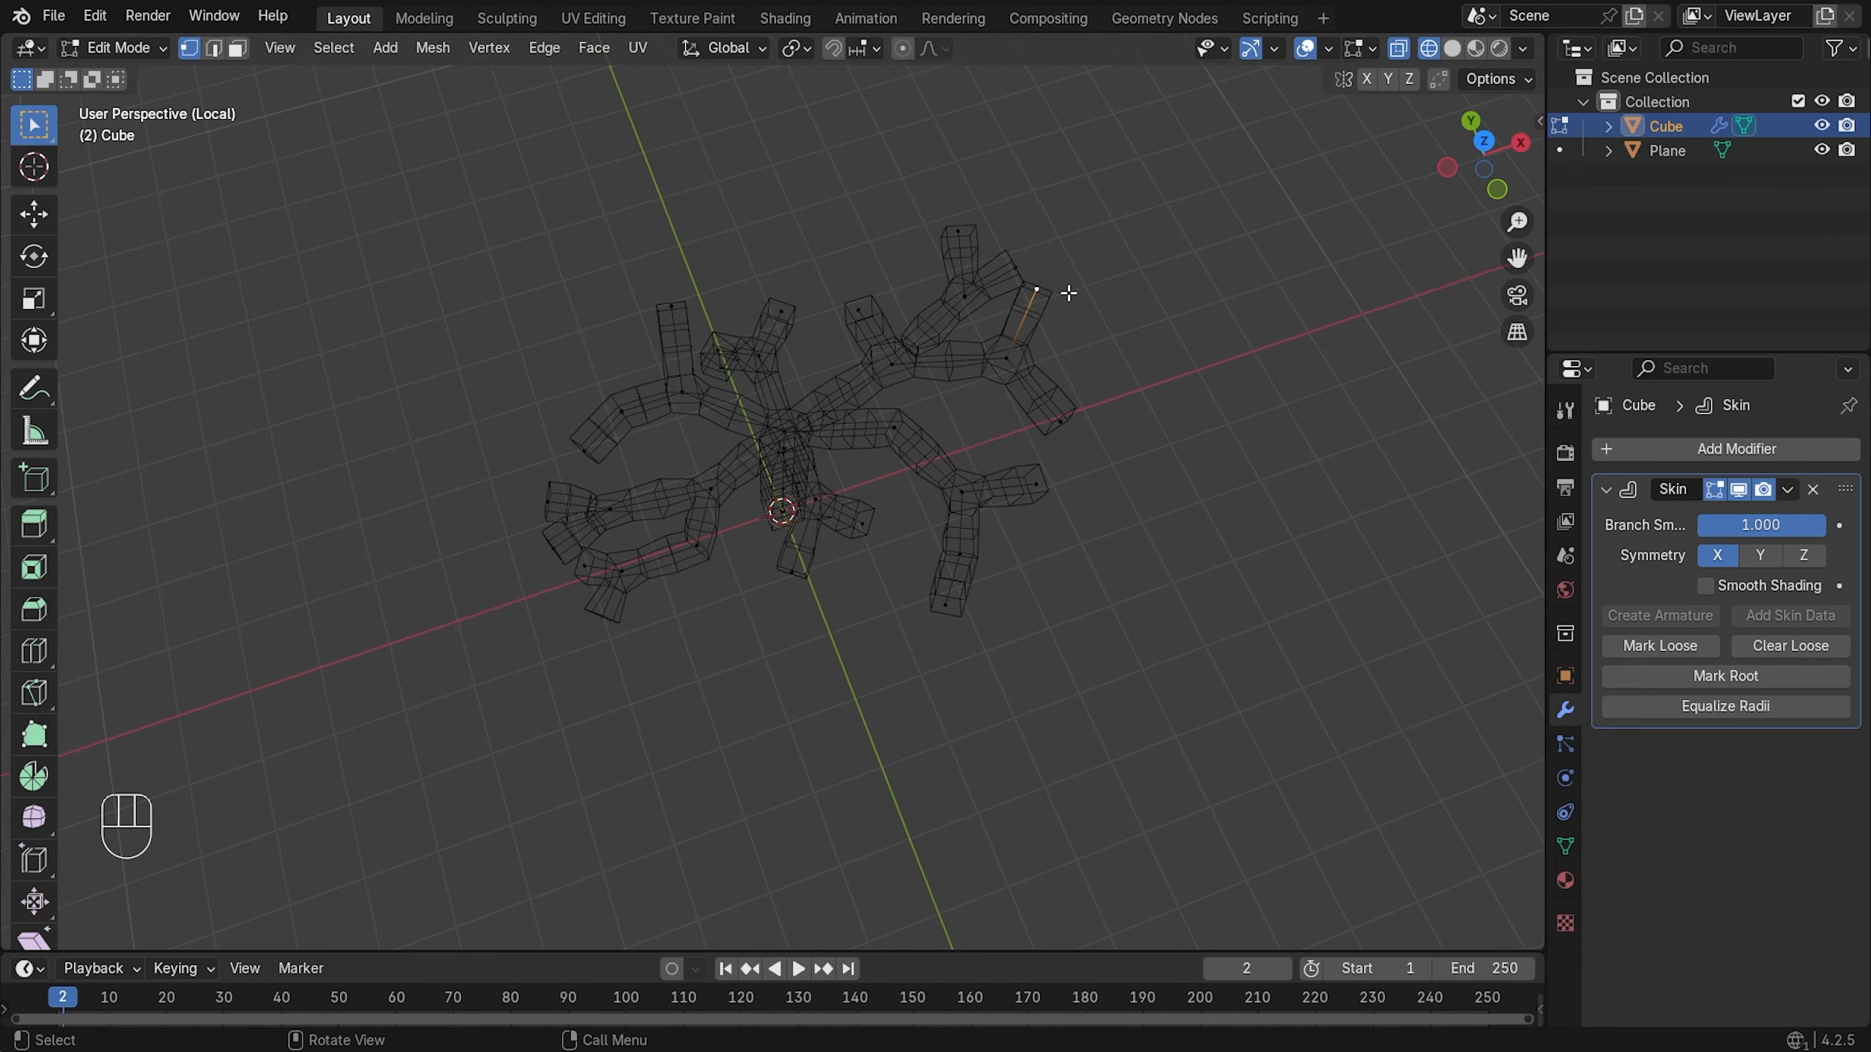
pyautogui.keyDown('shift'); pyautogui.click(1060, 421); pyautogui.keyUp('shift')
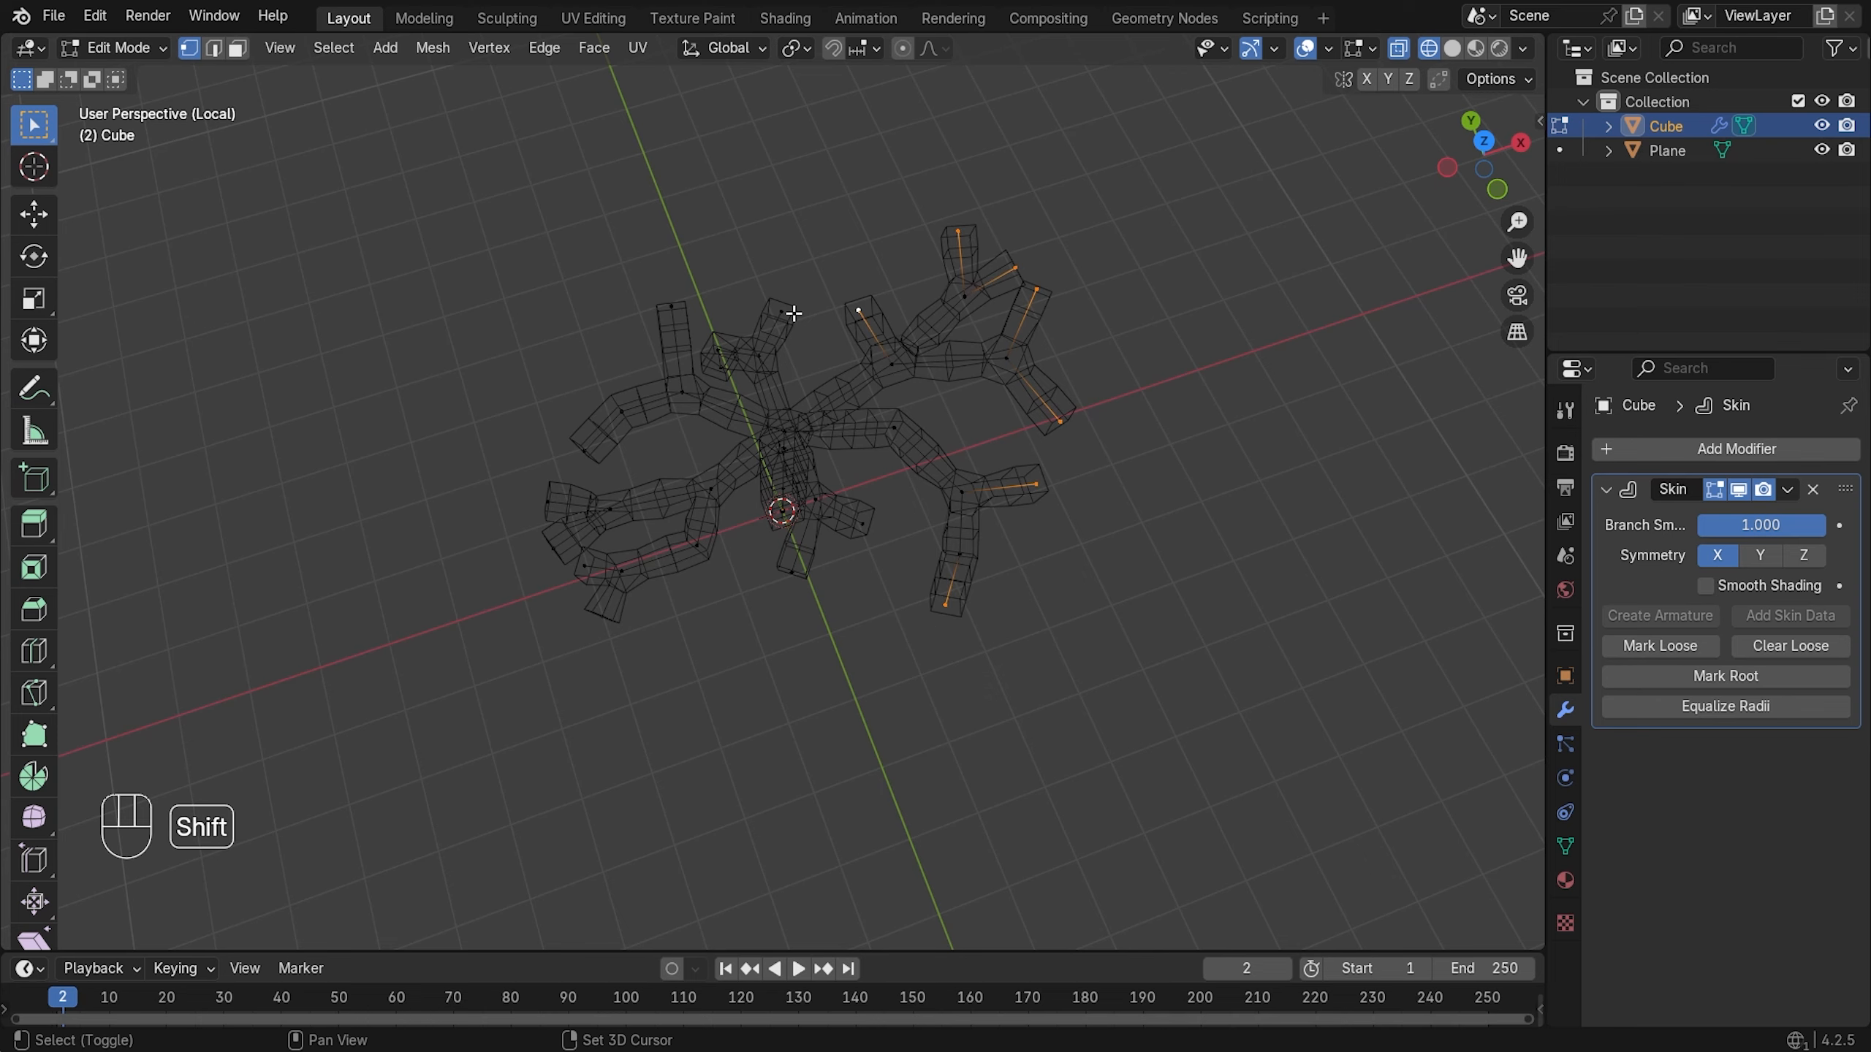
pyautogui.moveTo(686, 364); pyautogui.dragTo(770, 440, button='middle')
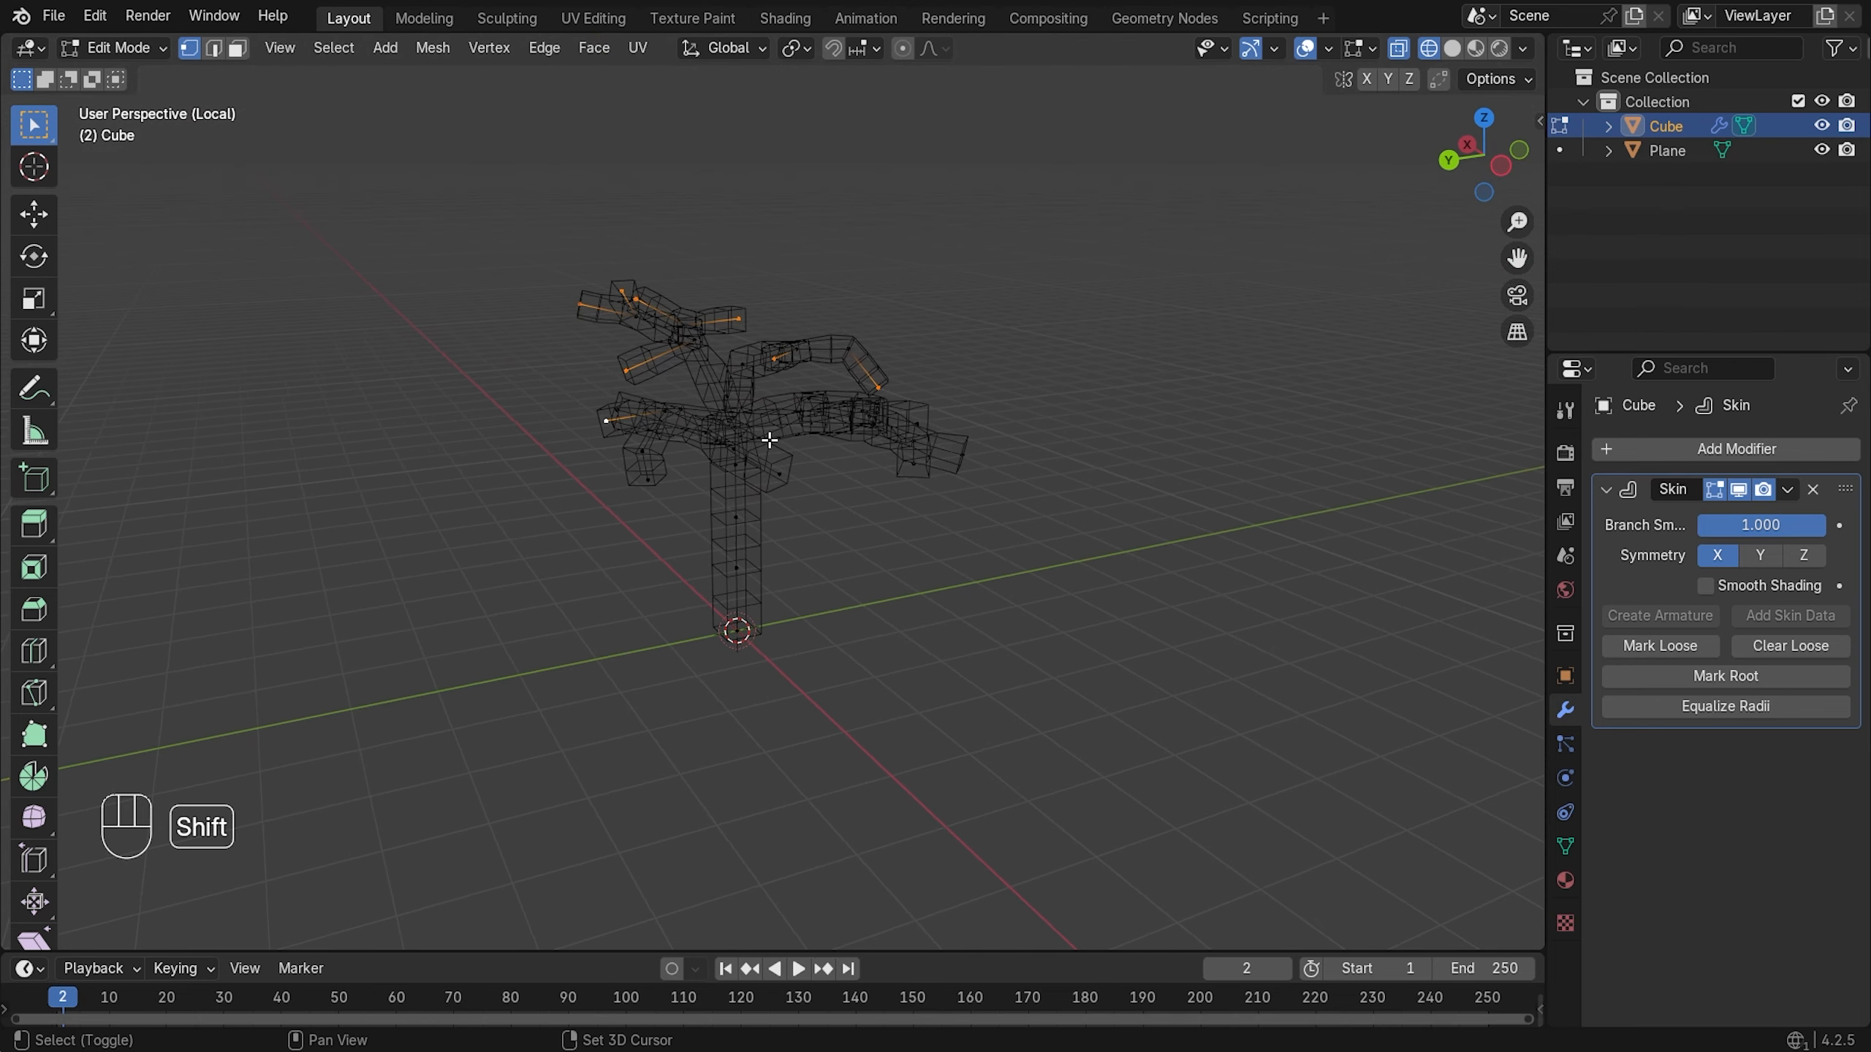
pyautogui.keyDown('shift'); pyautogui.click(646, 487); pyautogui.keyUp('shift')
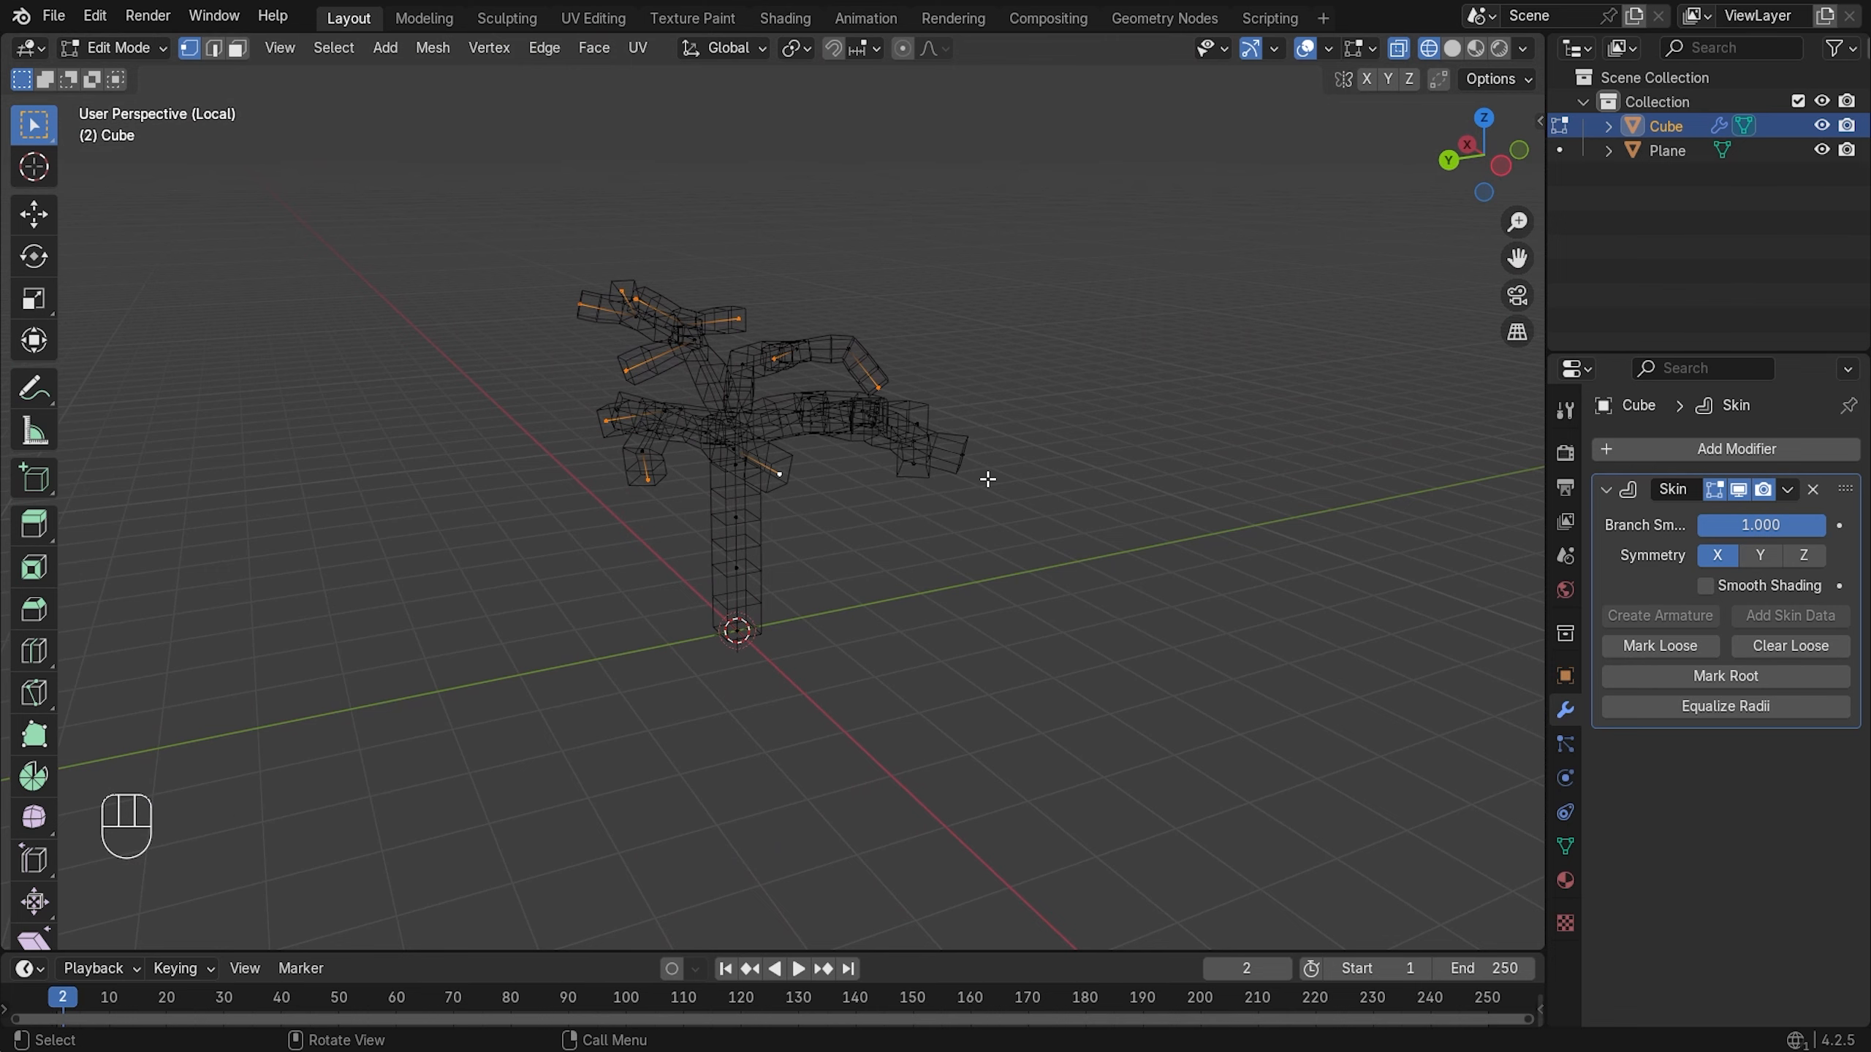
pyautogui.moveTo(990, 480); pyautogui.dragTo(710, 597, button='middle')
pyautogui.keyDown('shift'); pyautogui.click(816, 571); pyautogui.keyUp('shift')
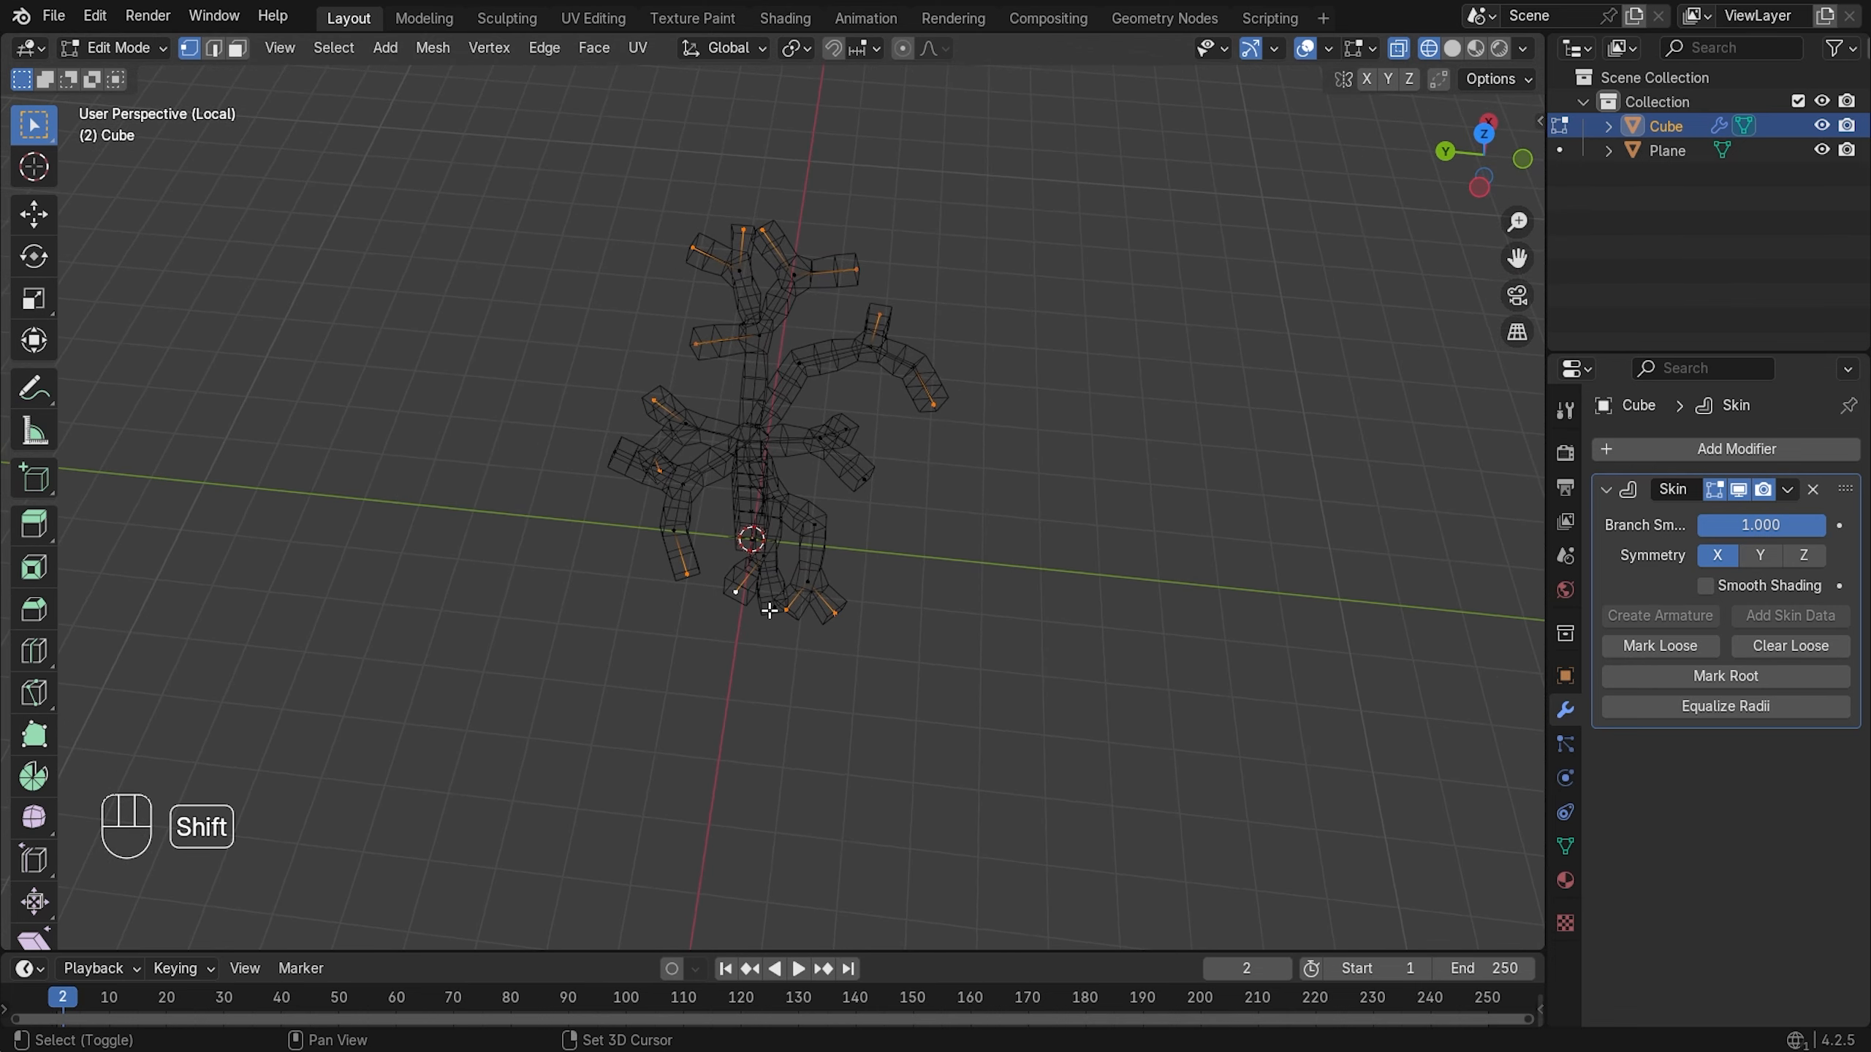
pyautogui.moveTo(989, 418); pyautogui.dragTo(1182, 364, button='middle')
pyautogui.keyDown('shift'); pyautogui.click(575, 411); pyautogui.keyUp('shift')
pyautogui.hotkey('ctrl', 'a')
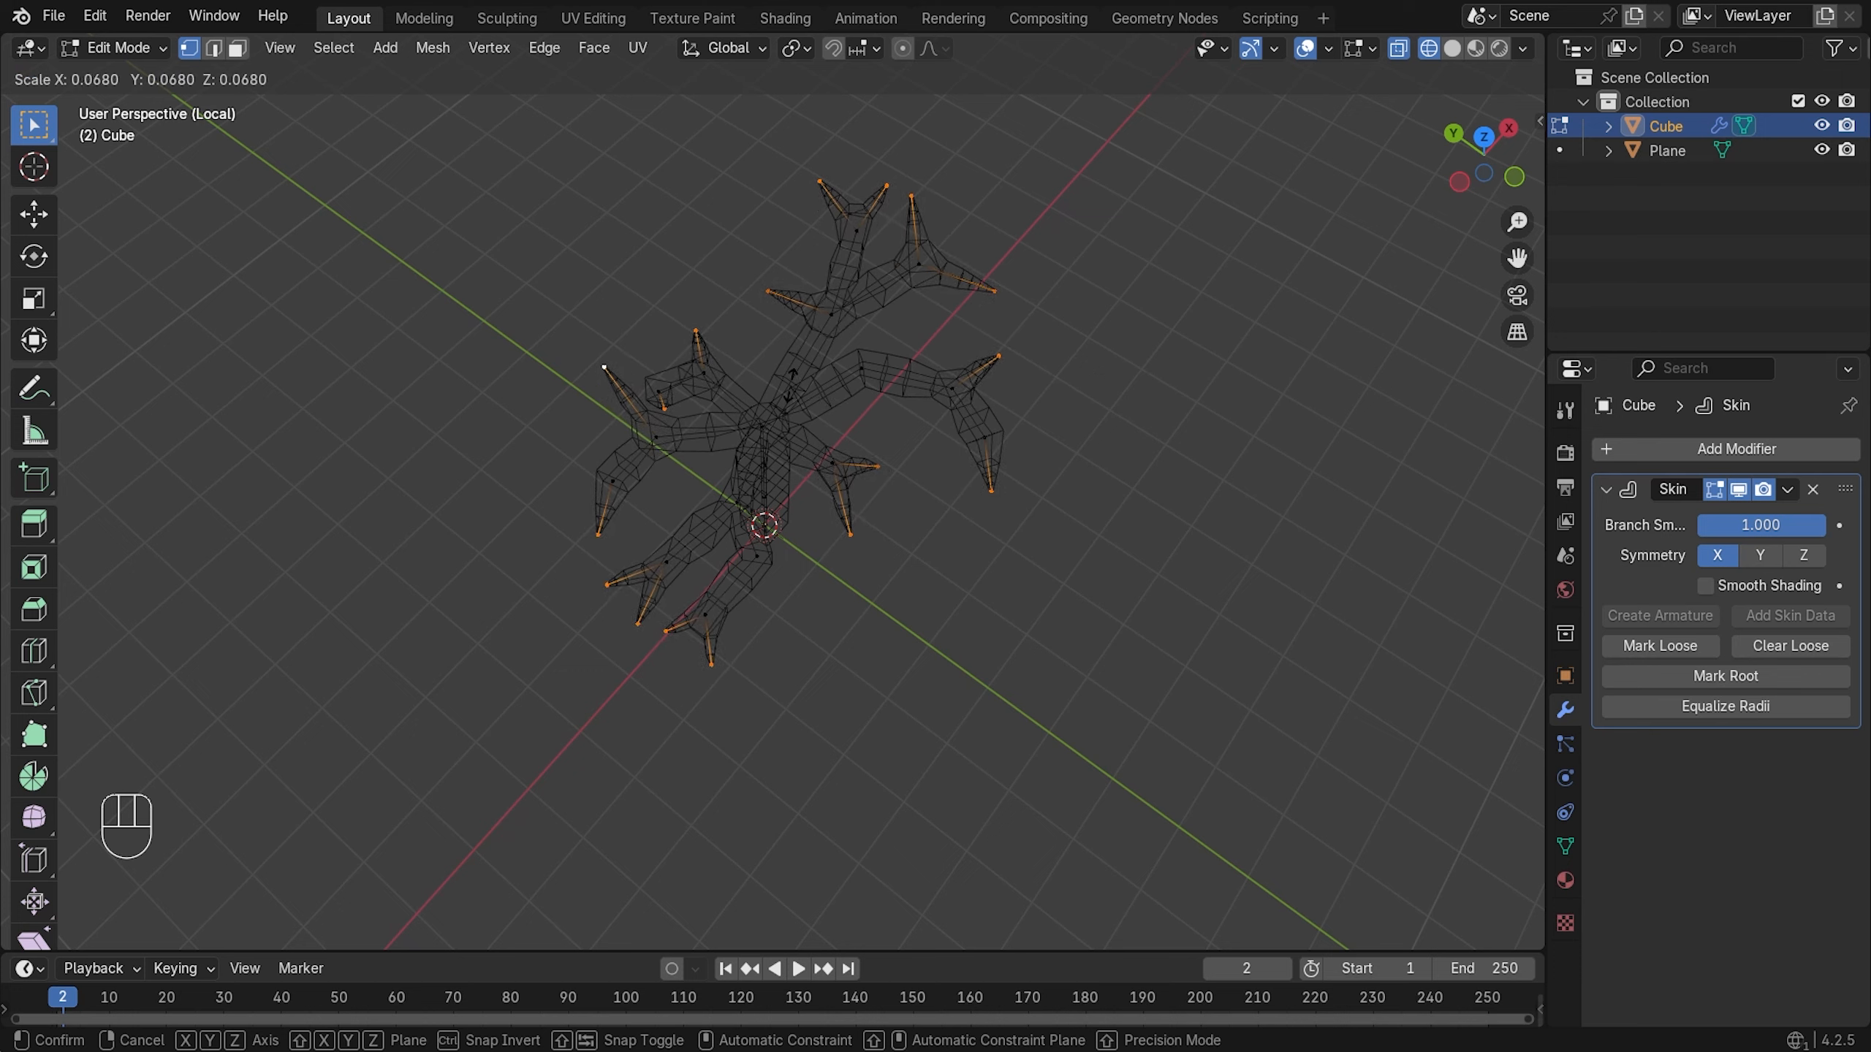
pyautogui.click(766, 399)
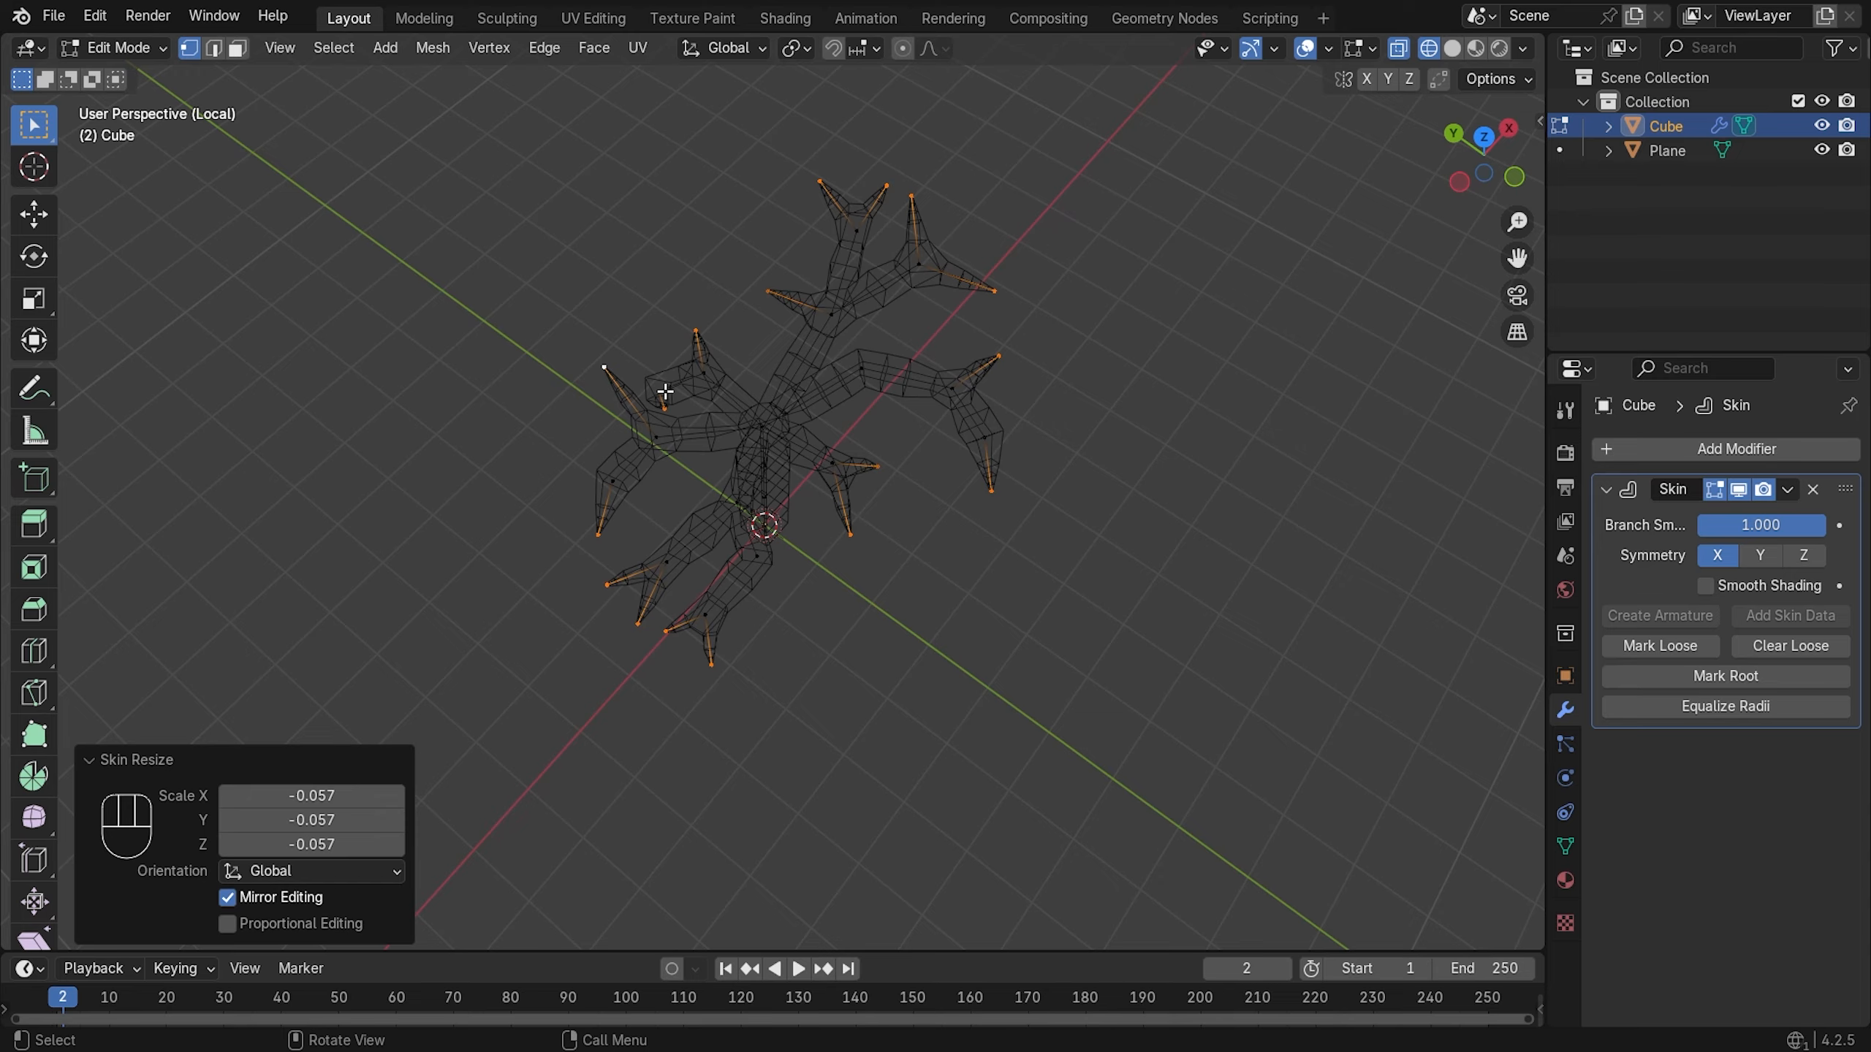
pyautogui.moveTo(710, 388); pyautogui.dragTo(1081, 245, button='middle')
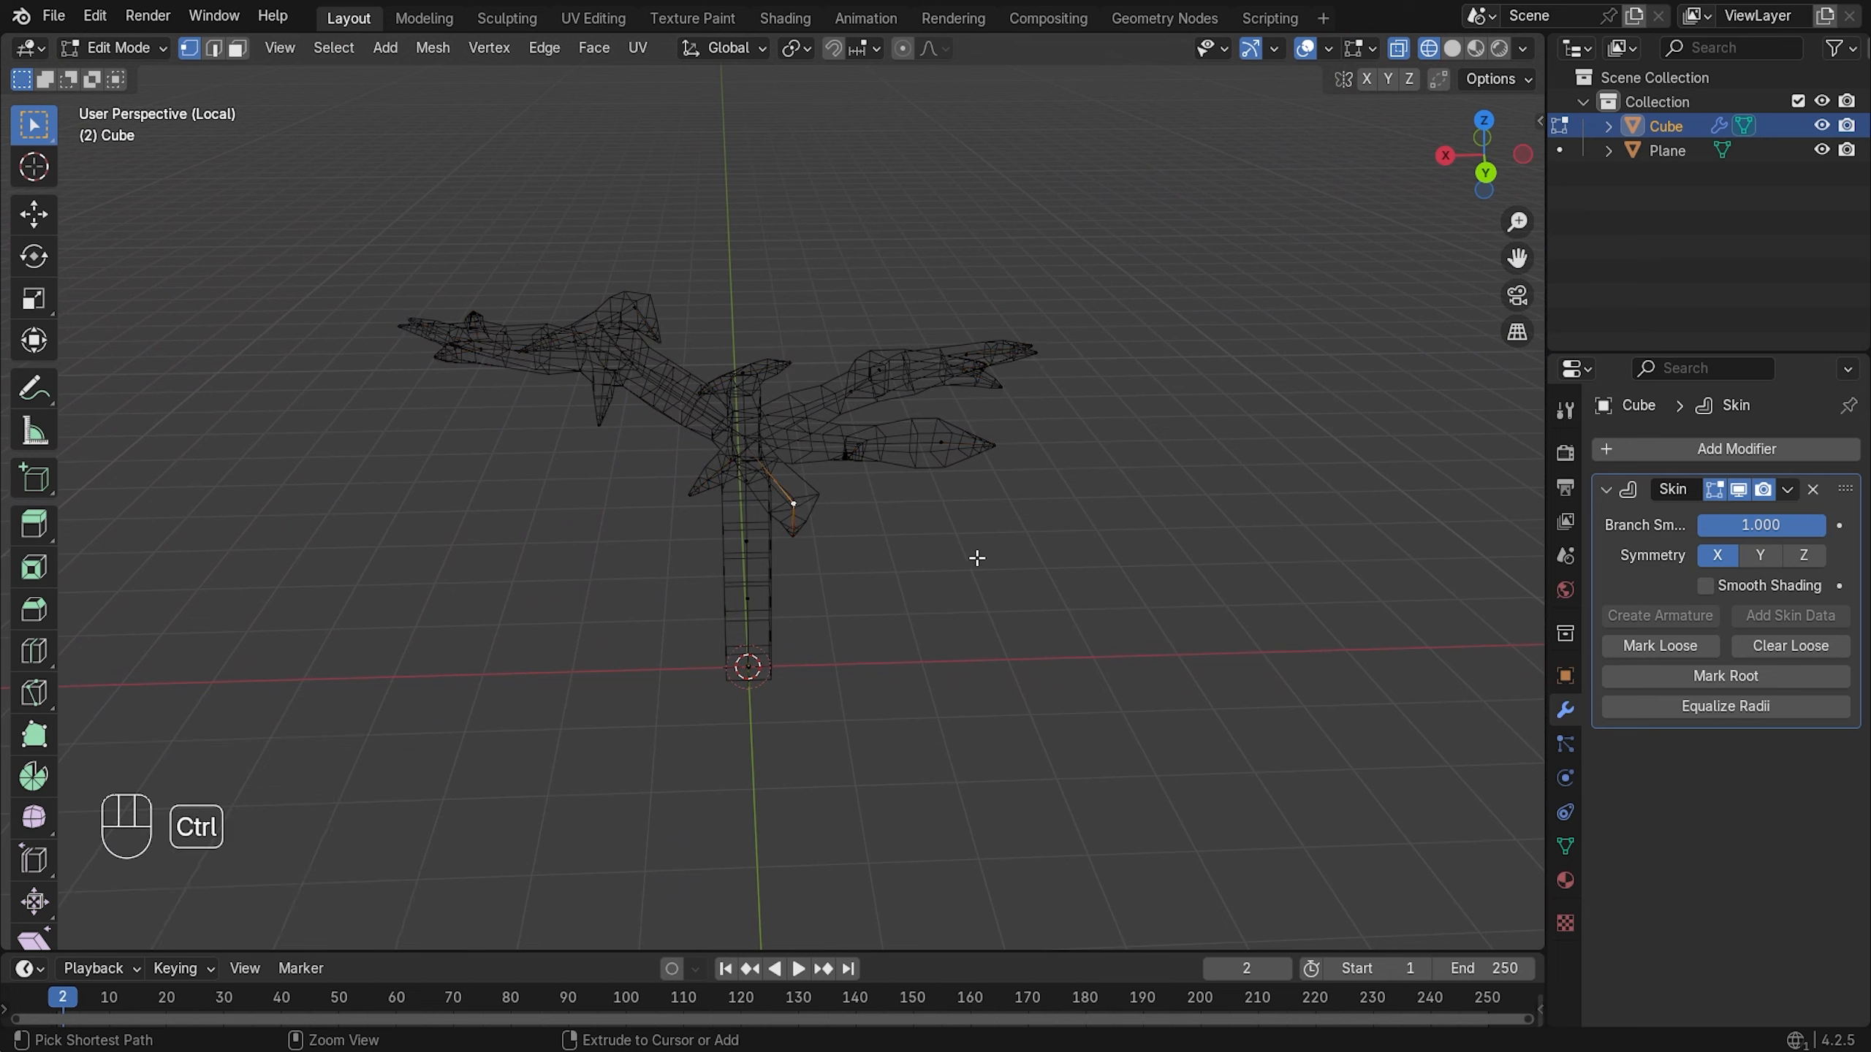
# - Shrink the skin radii of a branch to 0.226, the right wing tip to 0.343, and a junction
pyautogui.hotkey('ctrl', 'a')
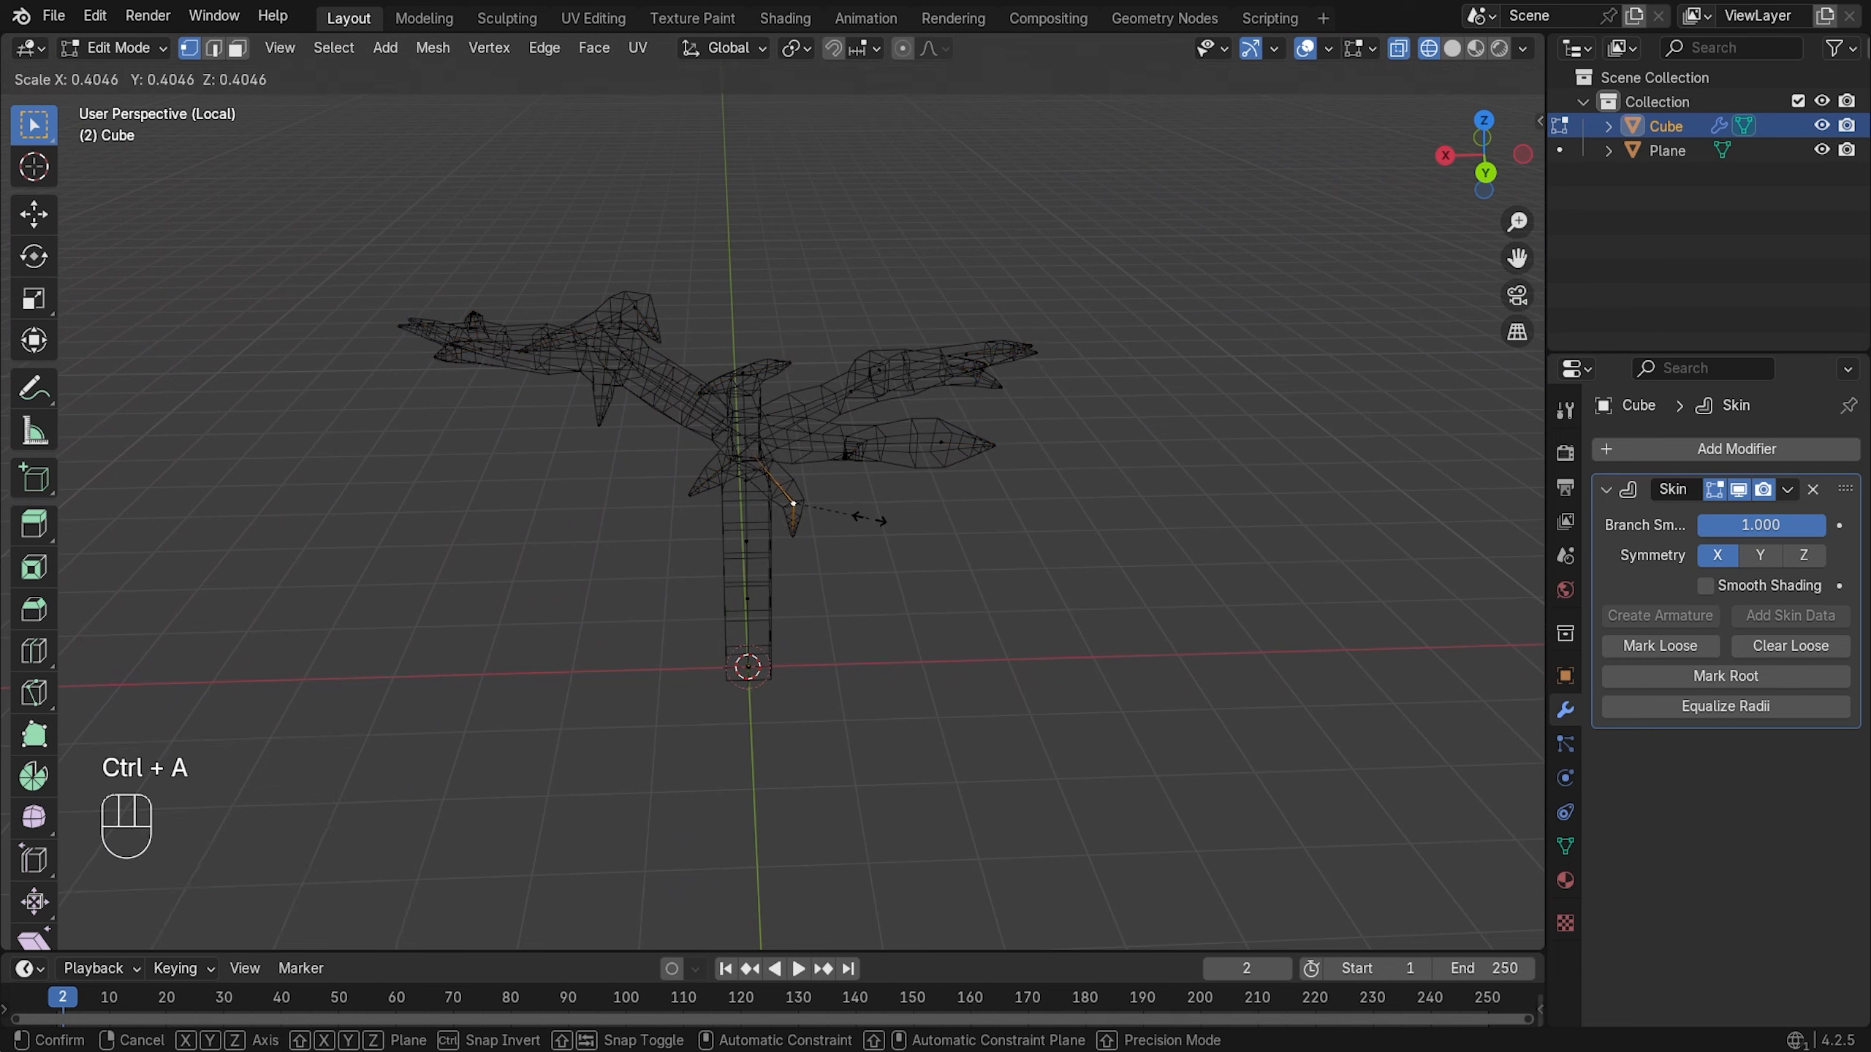
pyautogui.click(835, 511)
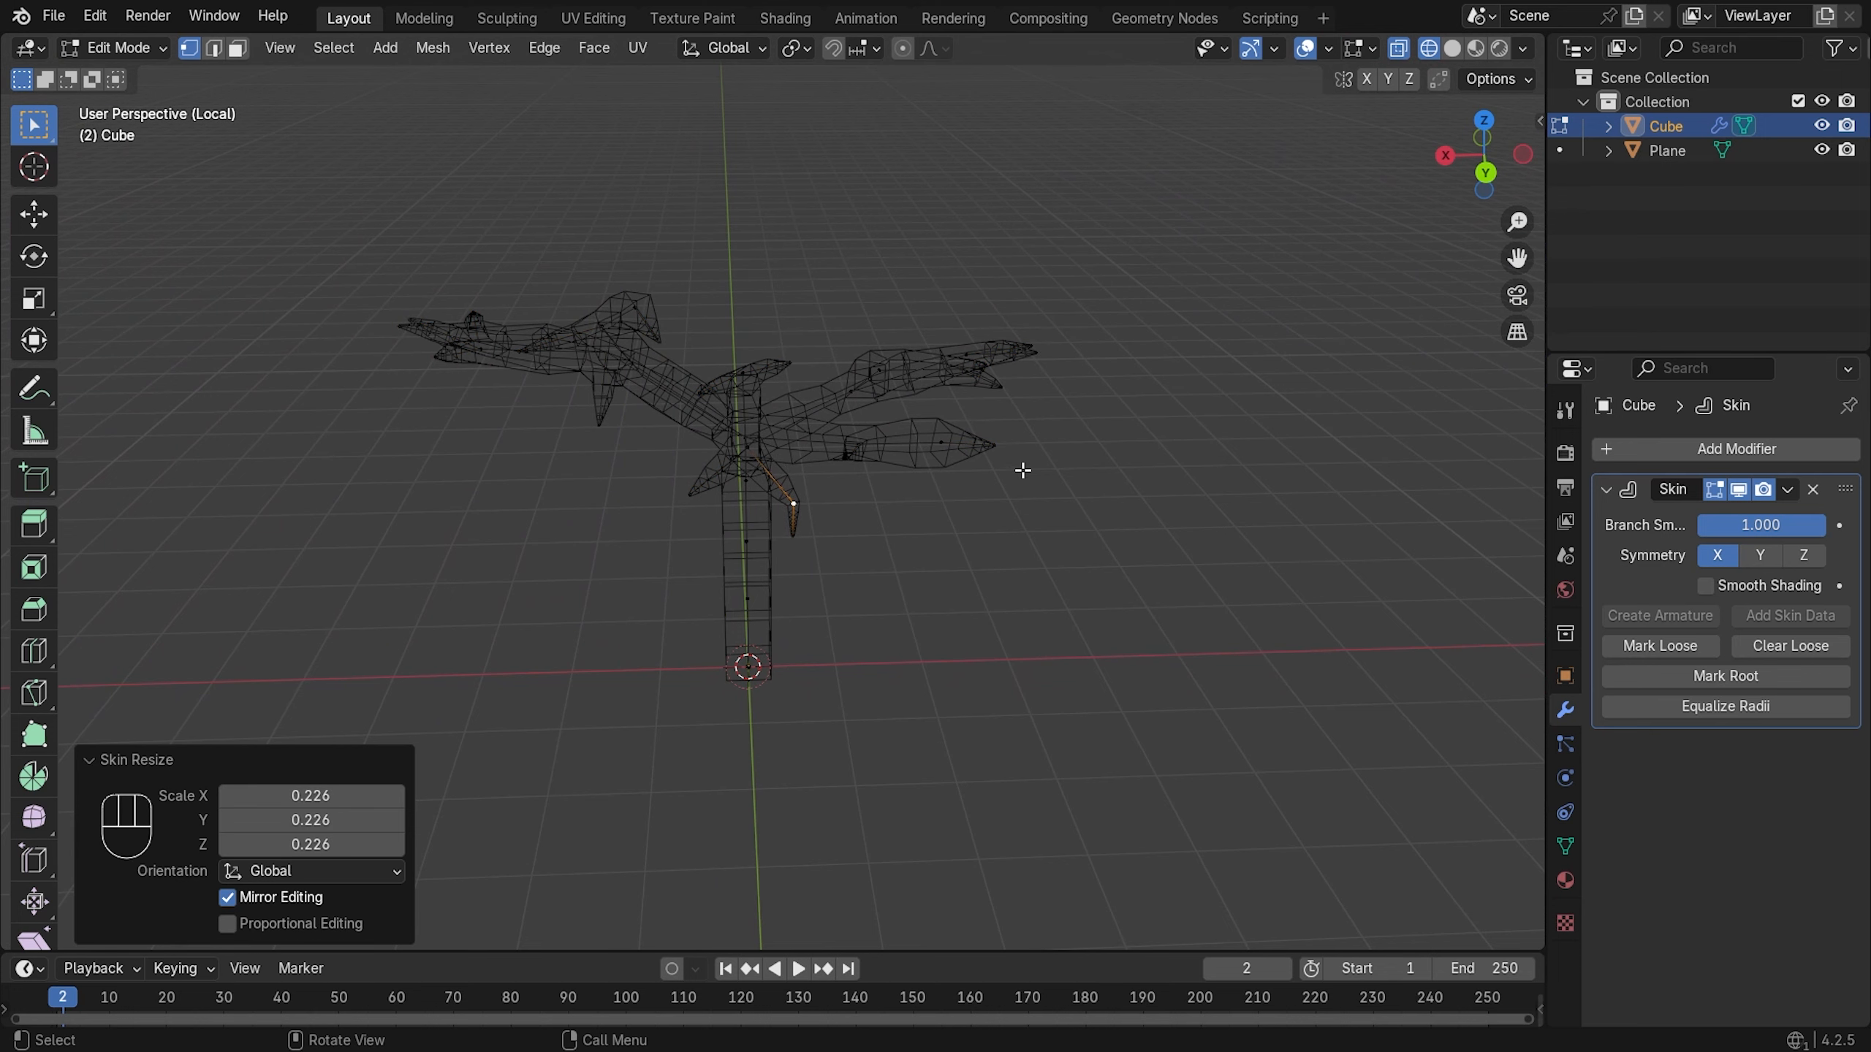
pyautogui.click(945, 444)
pyautogui.hotkey('ctrl', 'a')
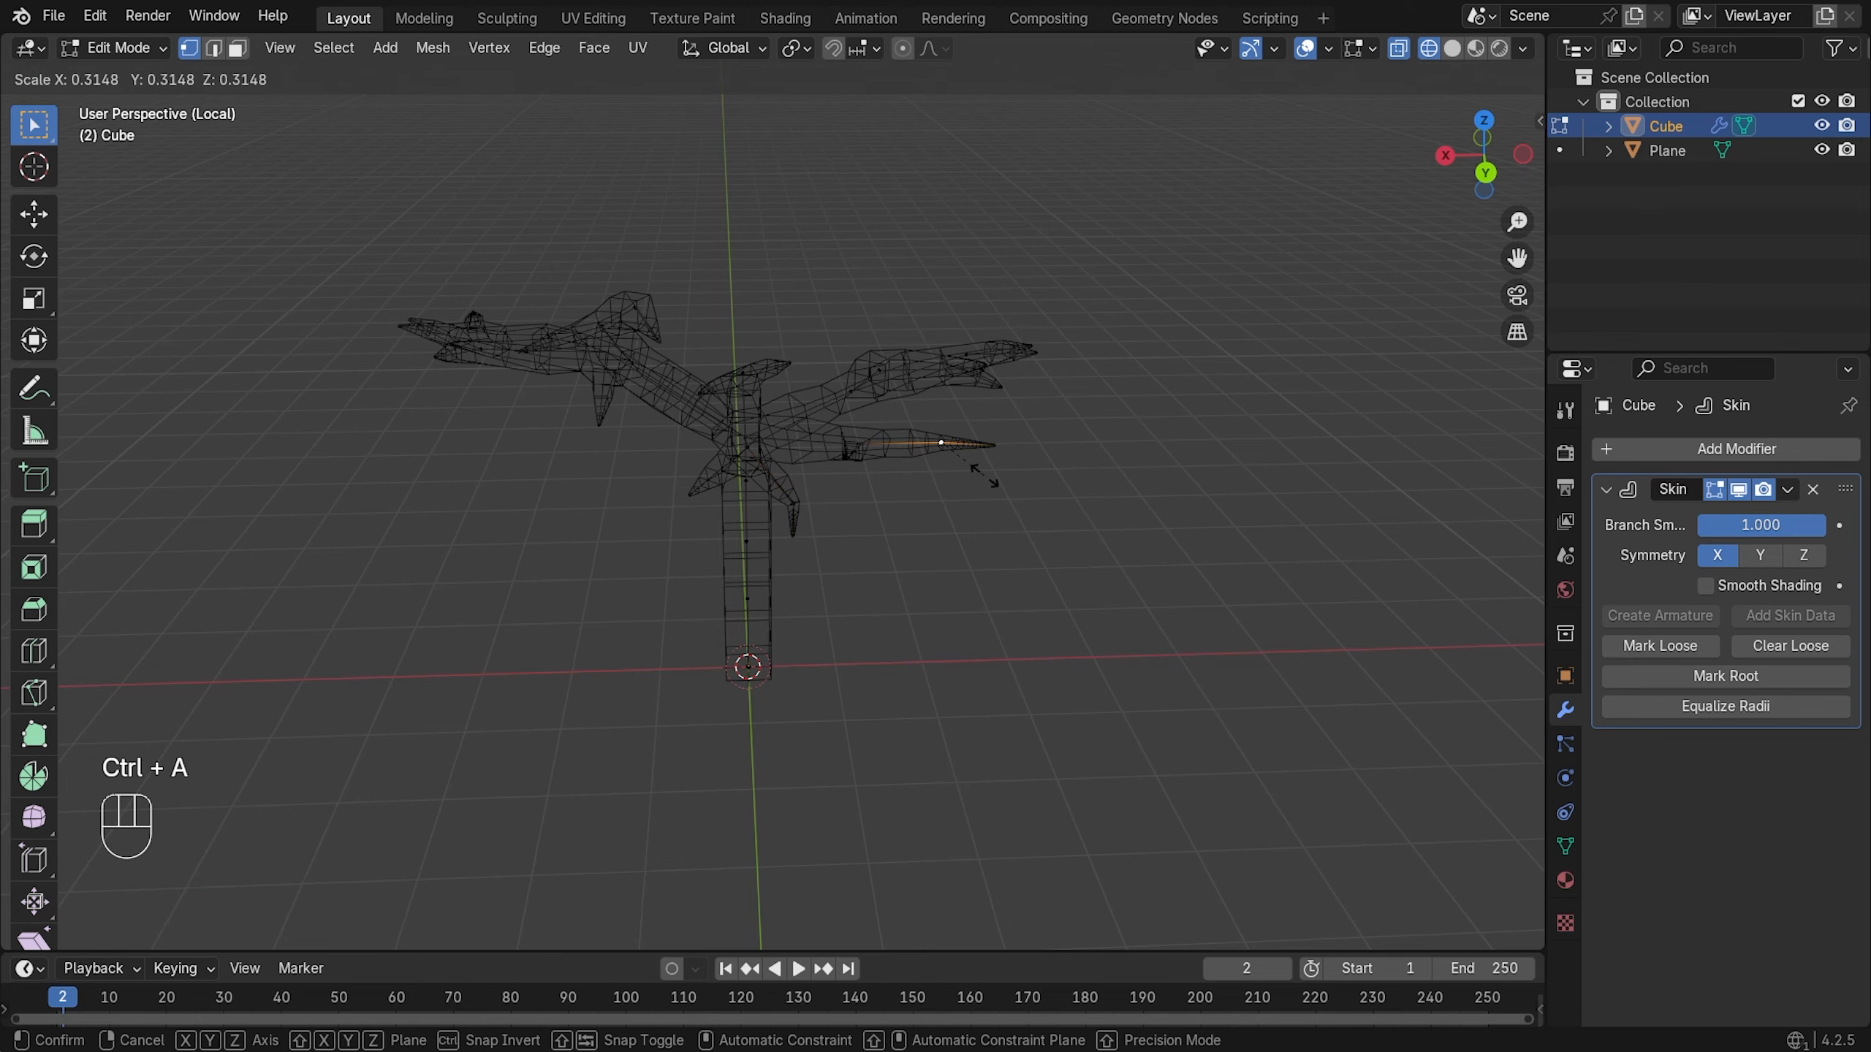
pyautogui.click(991, 475)
pyautogui.moveTo(986, 472); pyautogui.dragTo(900, 533, button='middle')
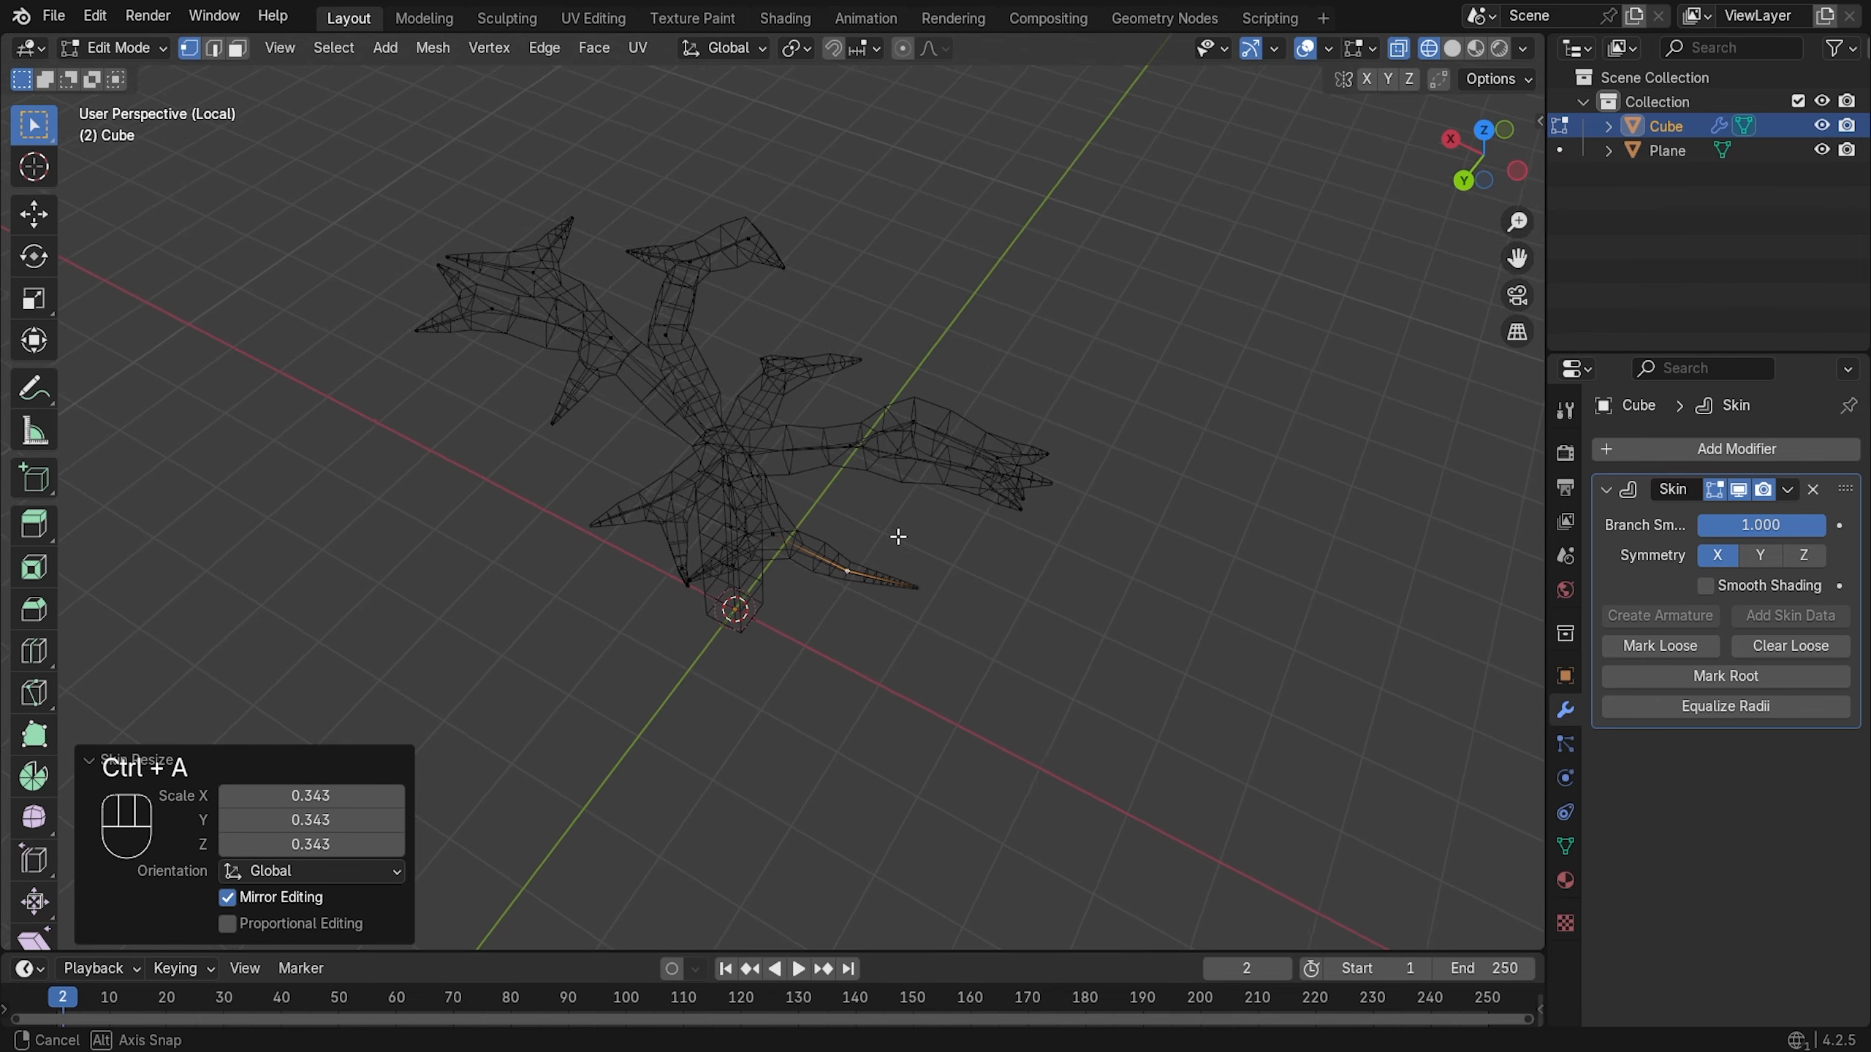
pyautogui.click(779, 538)
pyautogui.hotkey('ctrl', 'a')
pyautogui.click(896, 501)
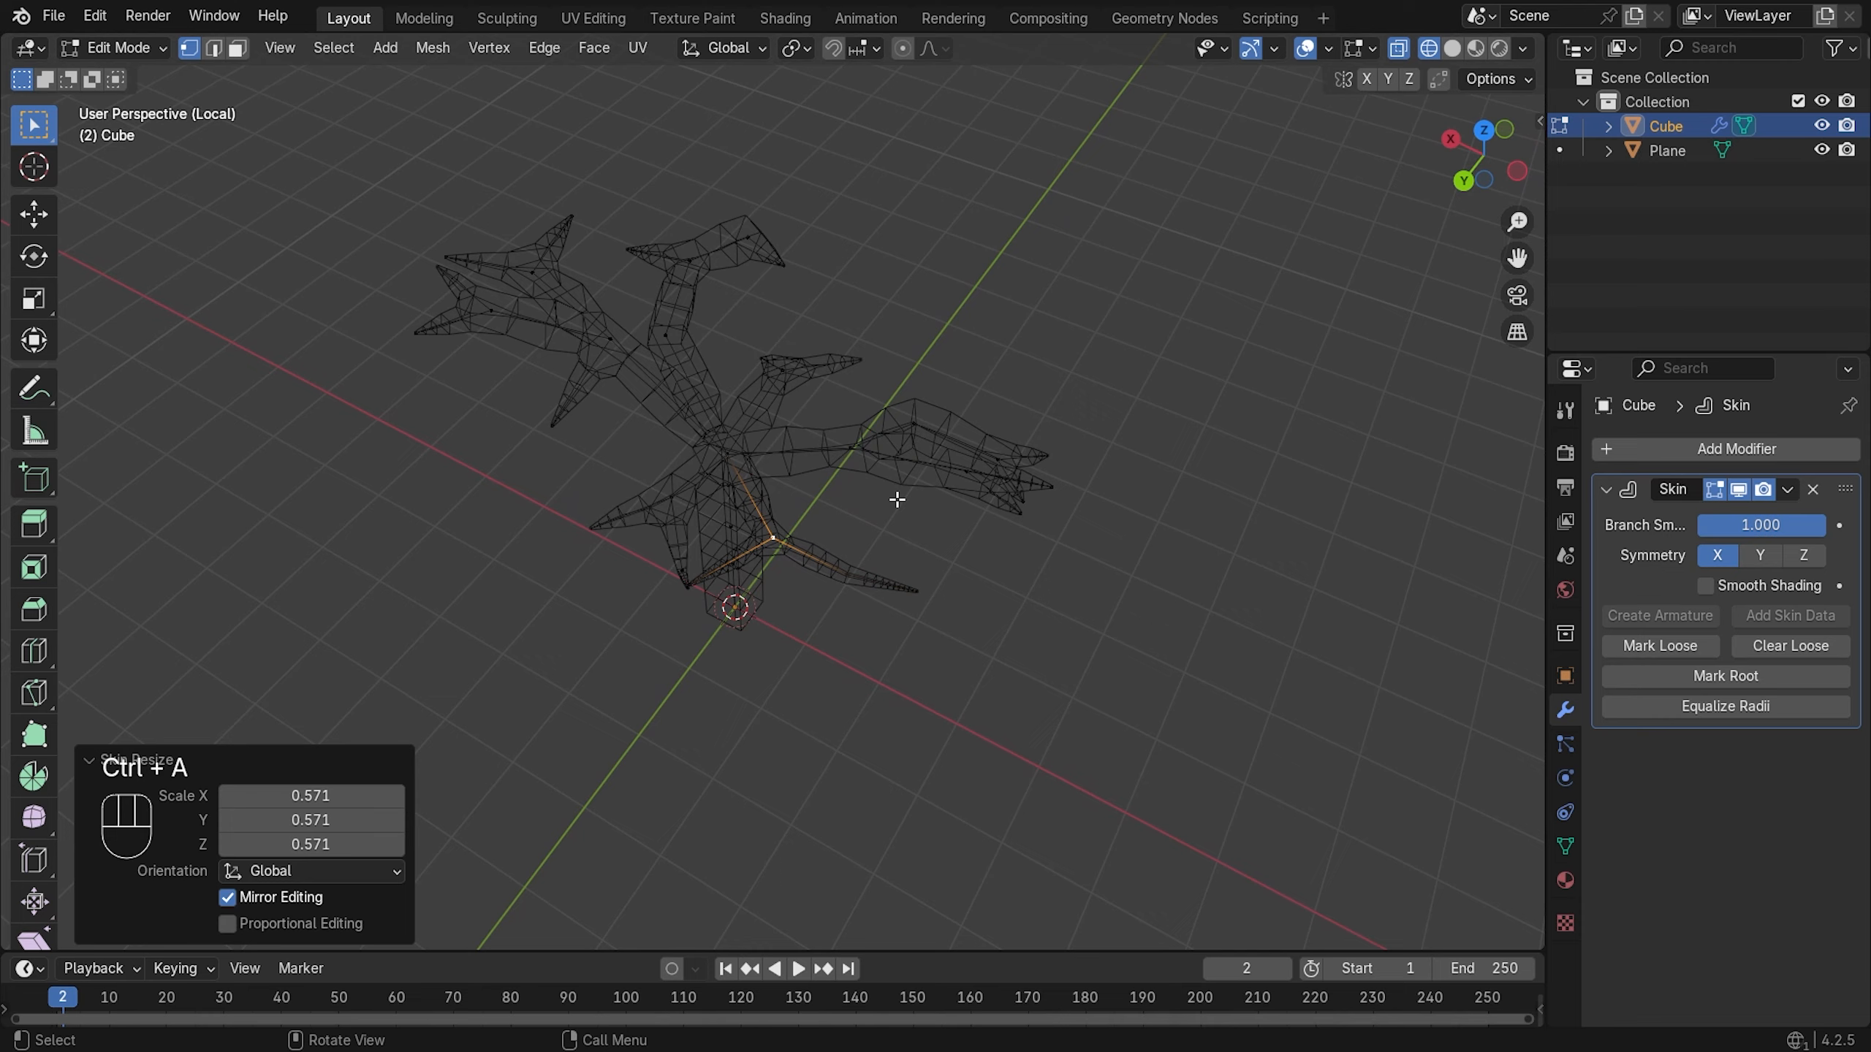
pyautogui.moveTo(891, 502)
pyautogui.mouseDown(button='middle')
pyautogui.moveTo(1119, 467)
pyautogui.moveTo(877, 524)
pyautogui.mouseUp(button='middle')
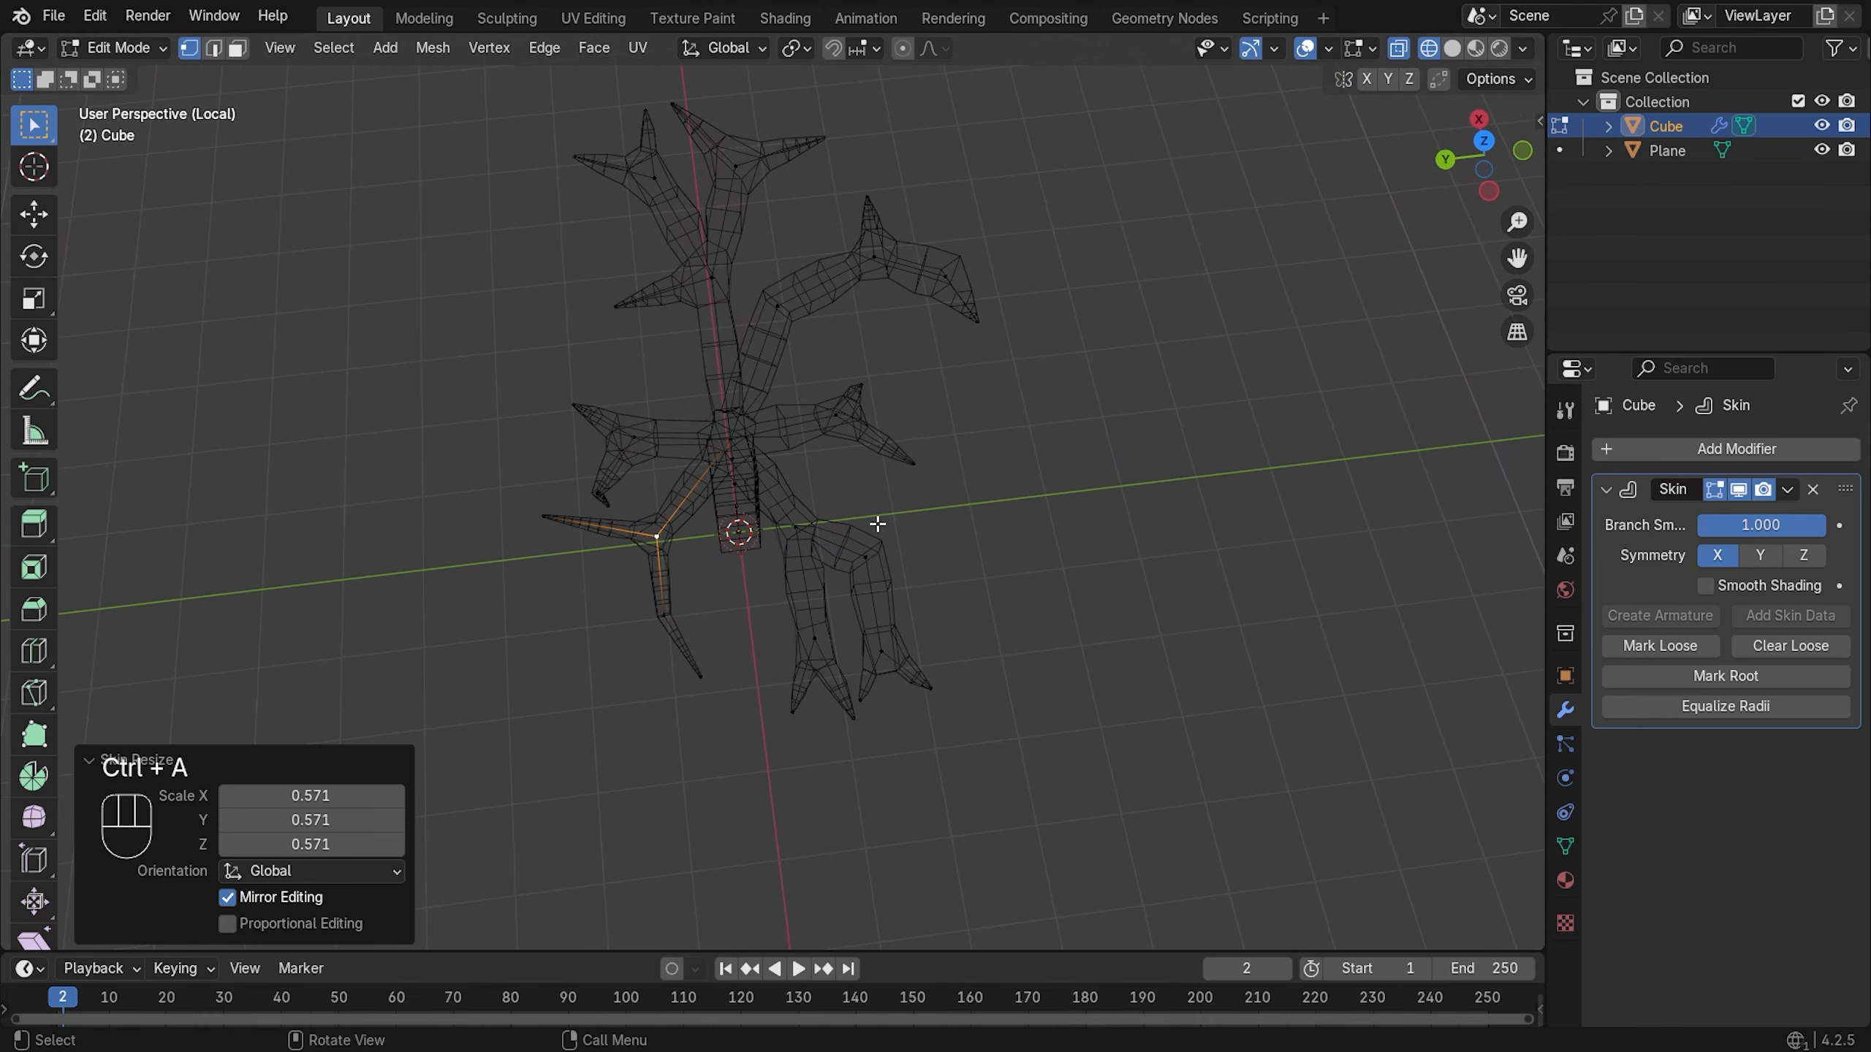
# - Thin the skin of two lower-leg vertices to 0.571 and 0.620
pyautogui.click(816, 635)
pyautogui.hotkey('ctrl', 'a')
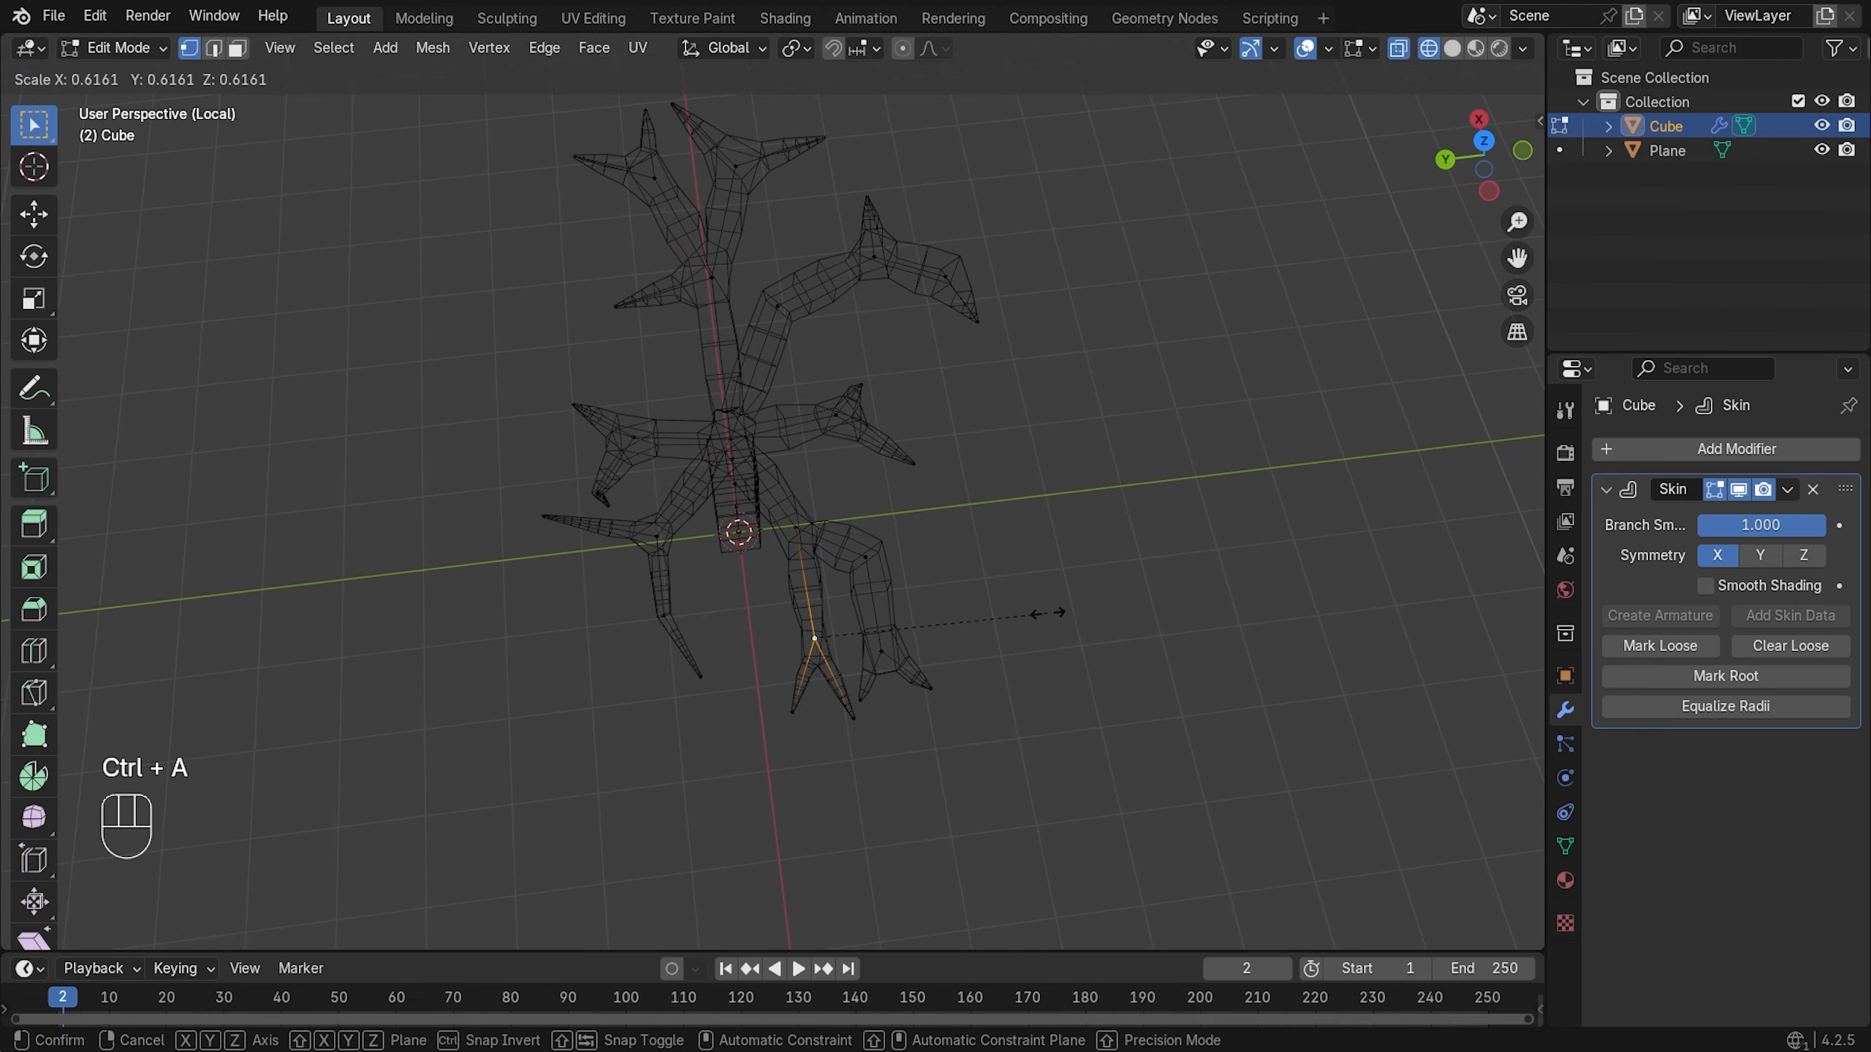
pyautogui.click(1047, 613)
pyautogui.click(881, 651)
pyautogui.hotkey('ctrl', 'a')
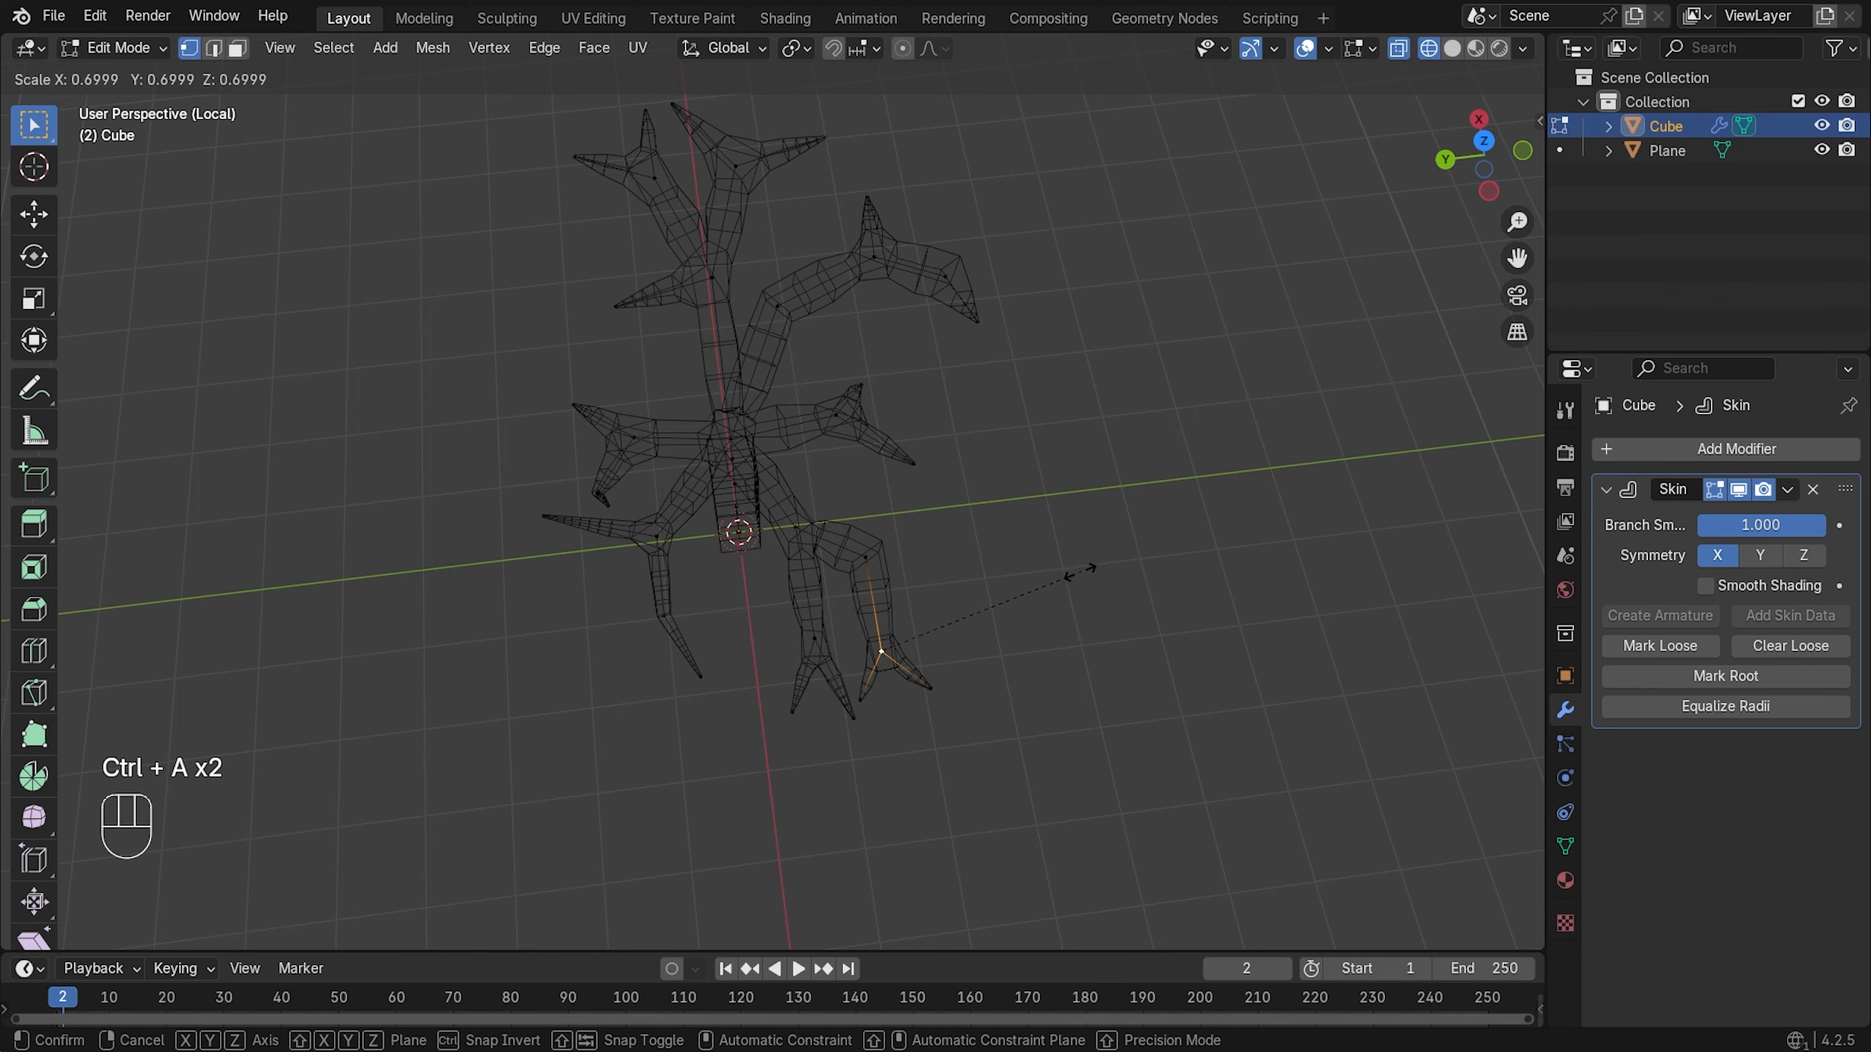
pyautogui.click(1058, 580)
pyautogui.moveTo(1155, 466); pyautogui.dragTo(1066, 469, button='middle')
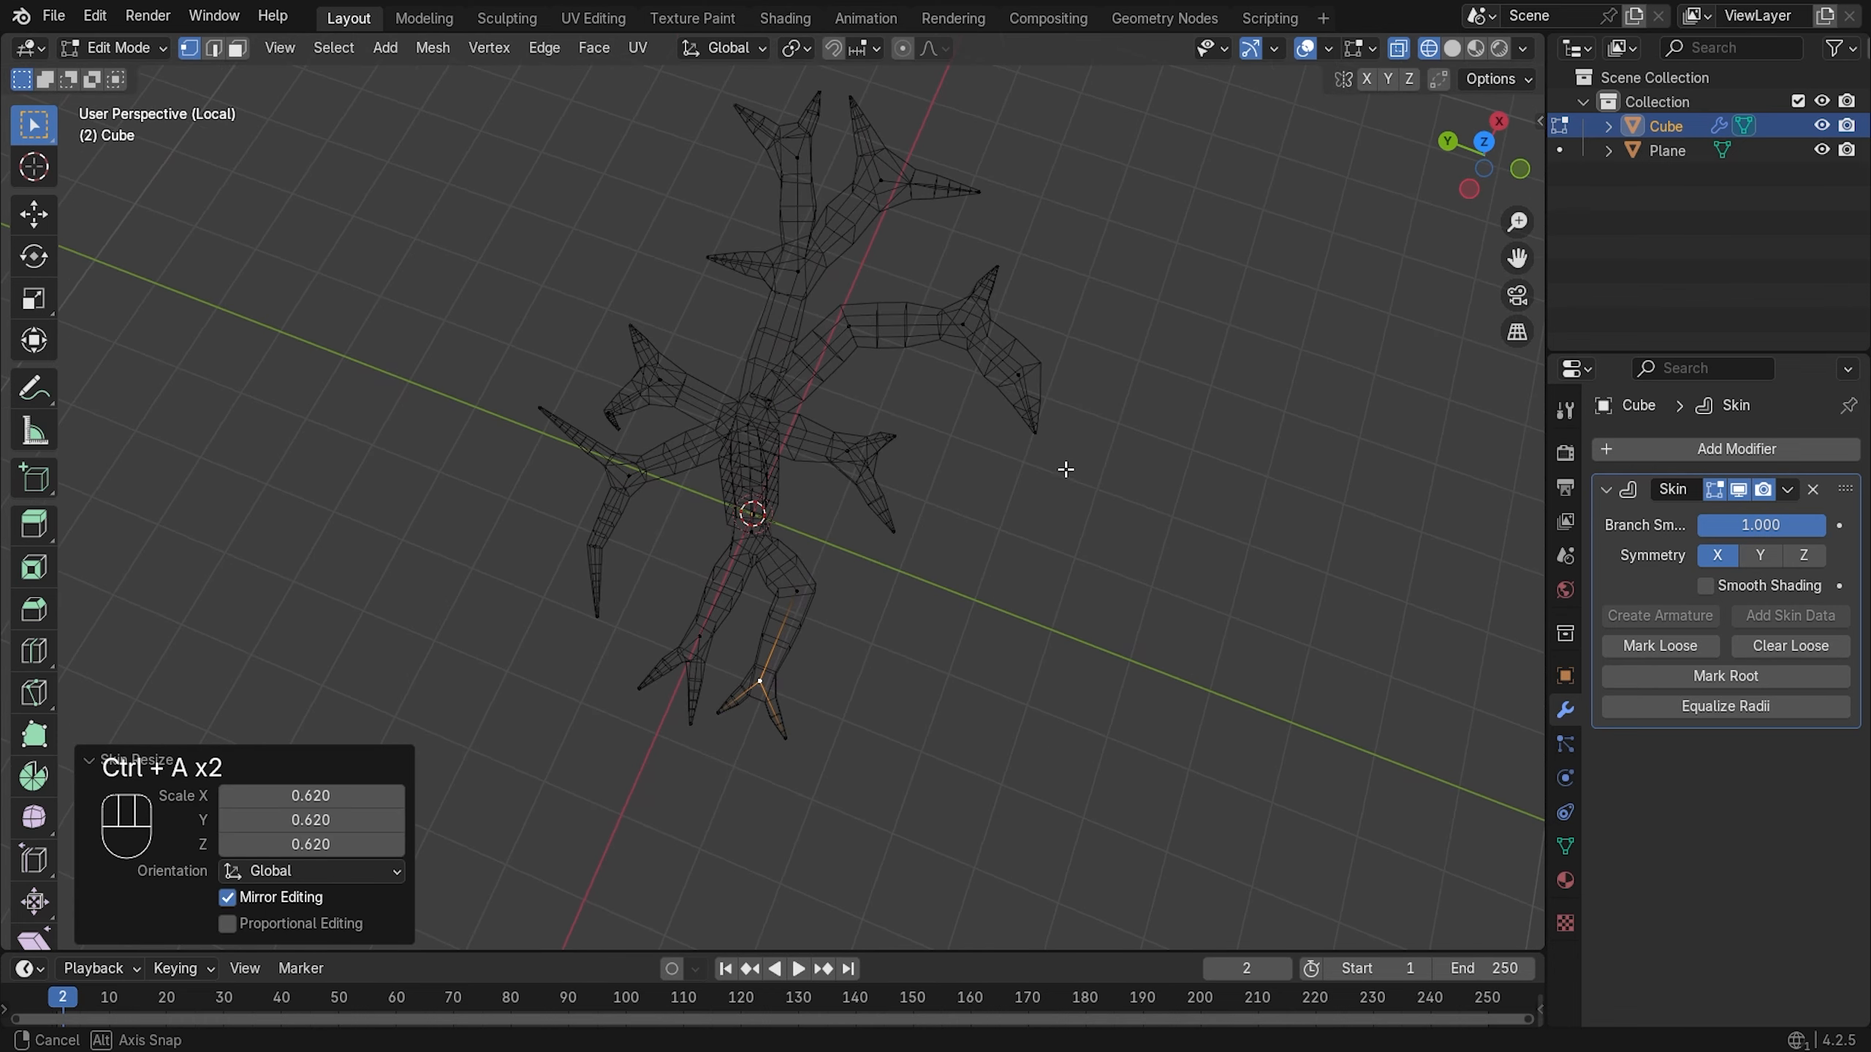
# - Move a right-leg vertex along X, then 0.1673 m along Y, and view it in solid shading
pyautogui.click(823, 587)
pyautogui.press('g')
pyautogui.press('x')
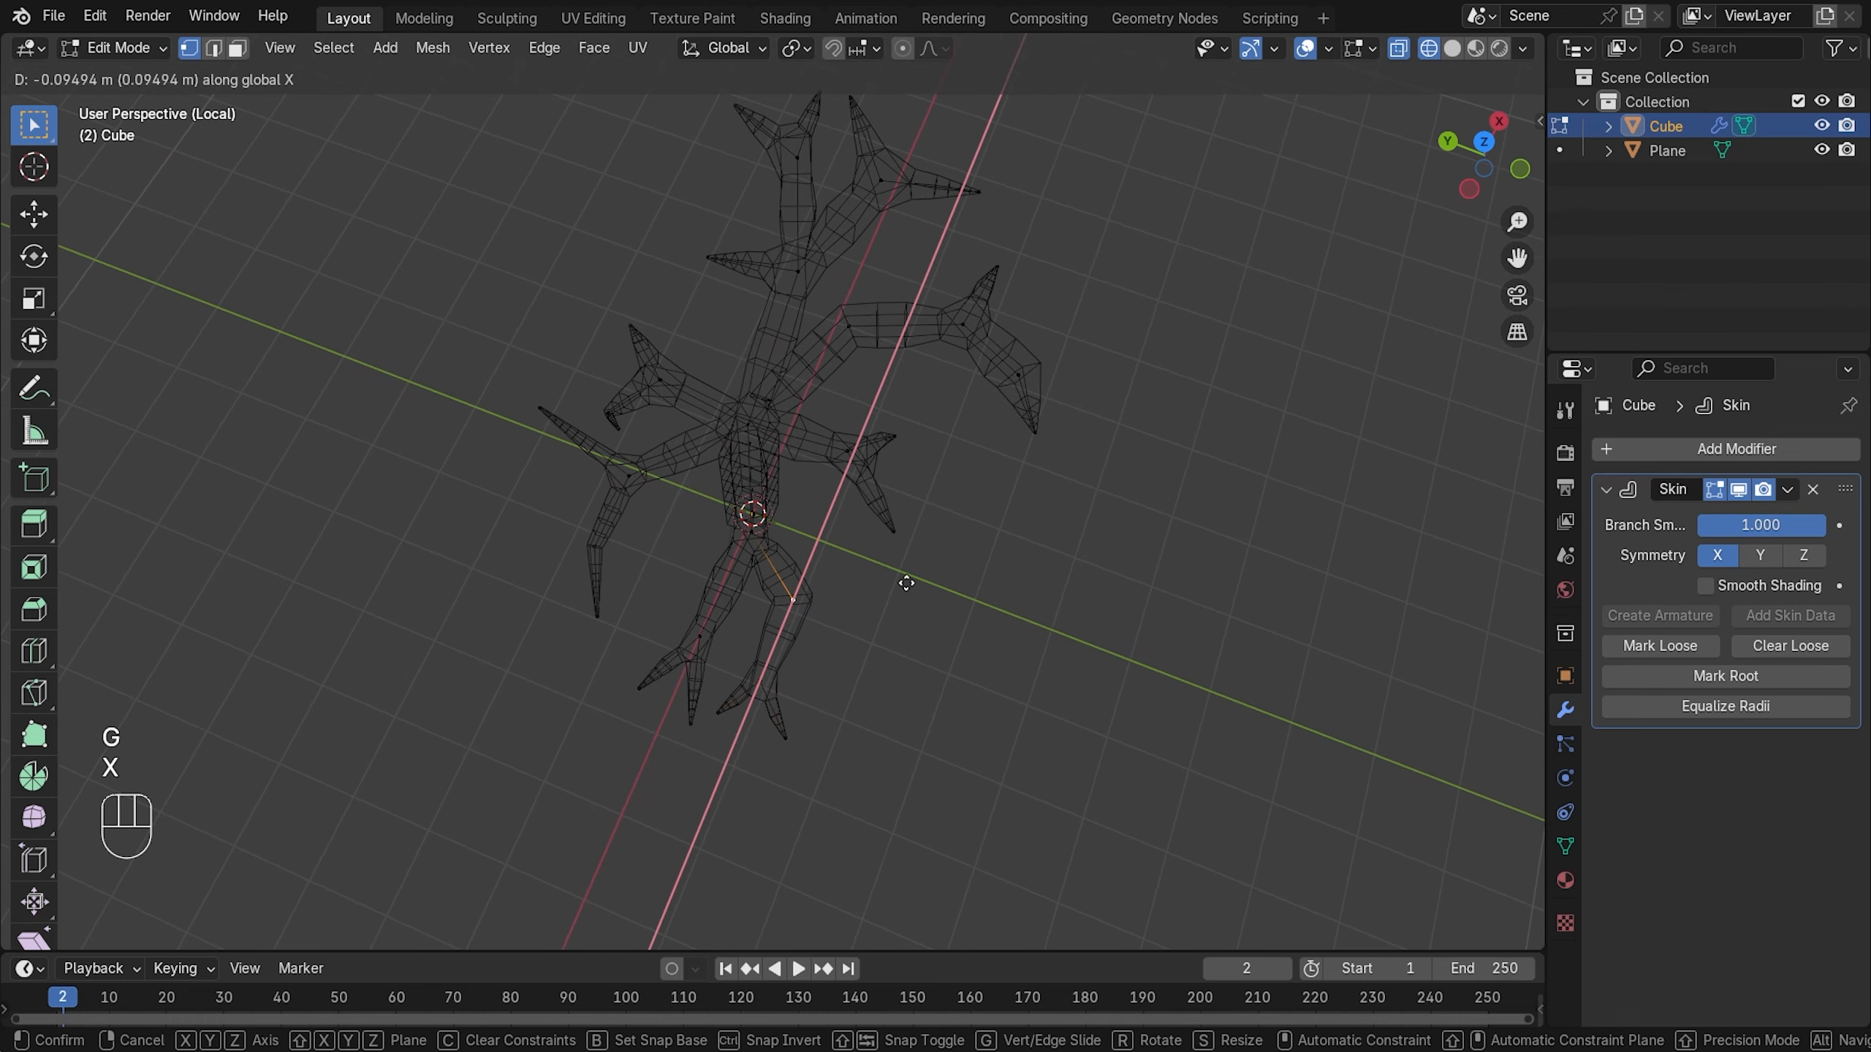
pyautogui.click(906, 583)
pyautogui.press('g')
pyautogui.press('y')
pyautogui.click(888, 582)
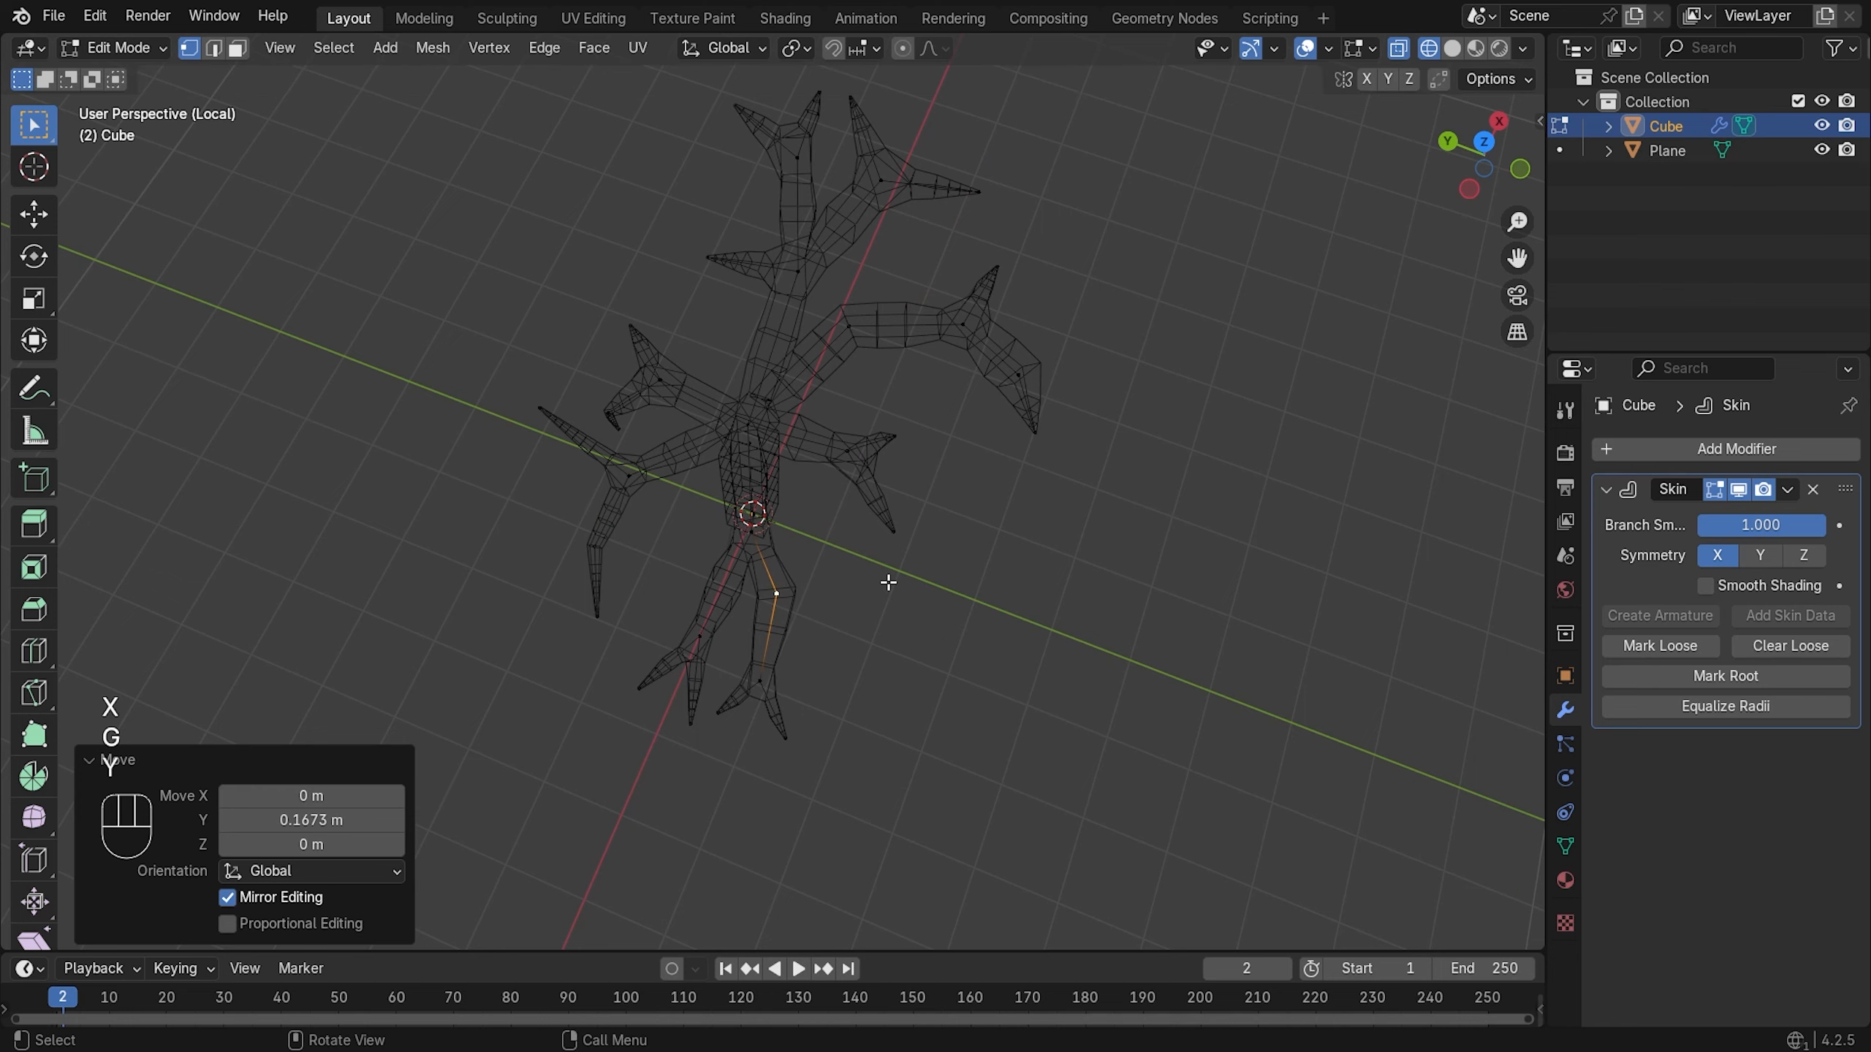
pyautogui.press('z')
pyautogui.click(1032, 524)
pyautogui.moveTo(1086, 535)
pyautogui.mouseDown(button='middle')
pyautogui.moveTo(894, 422)
pyautogui.moveTo(948, 514)
pyautogui.moveTo(927, 472)
pyautogui.moveTo(902, 485)
pyautogui.mouseUp(button='middle')
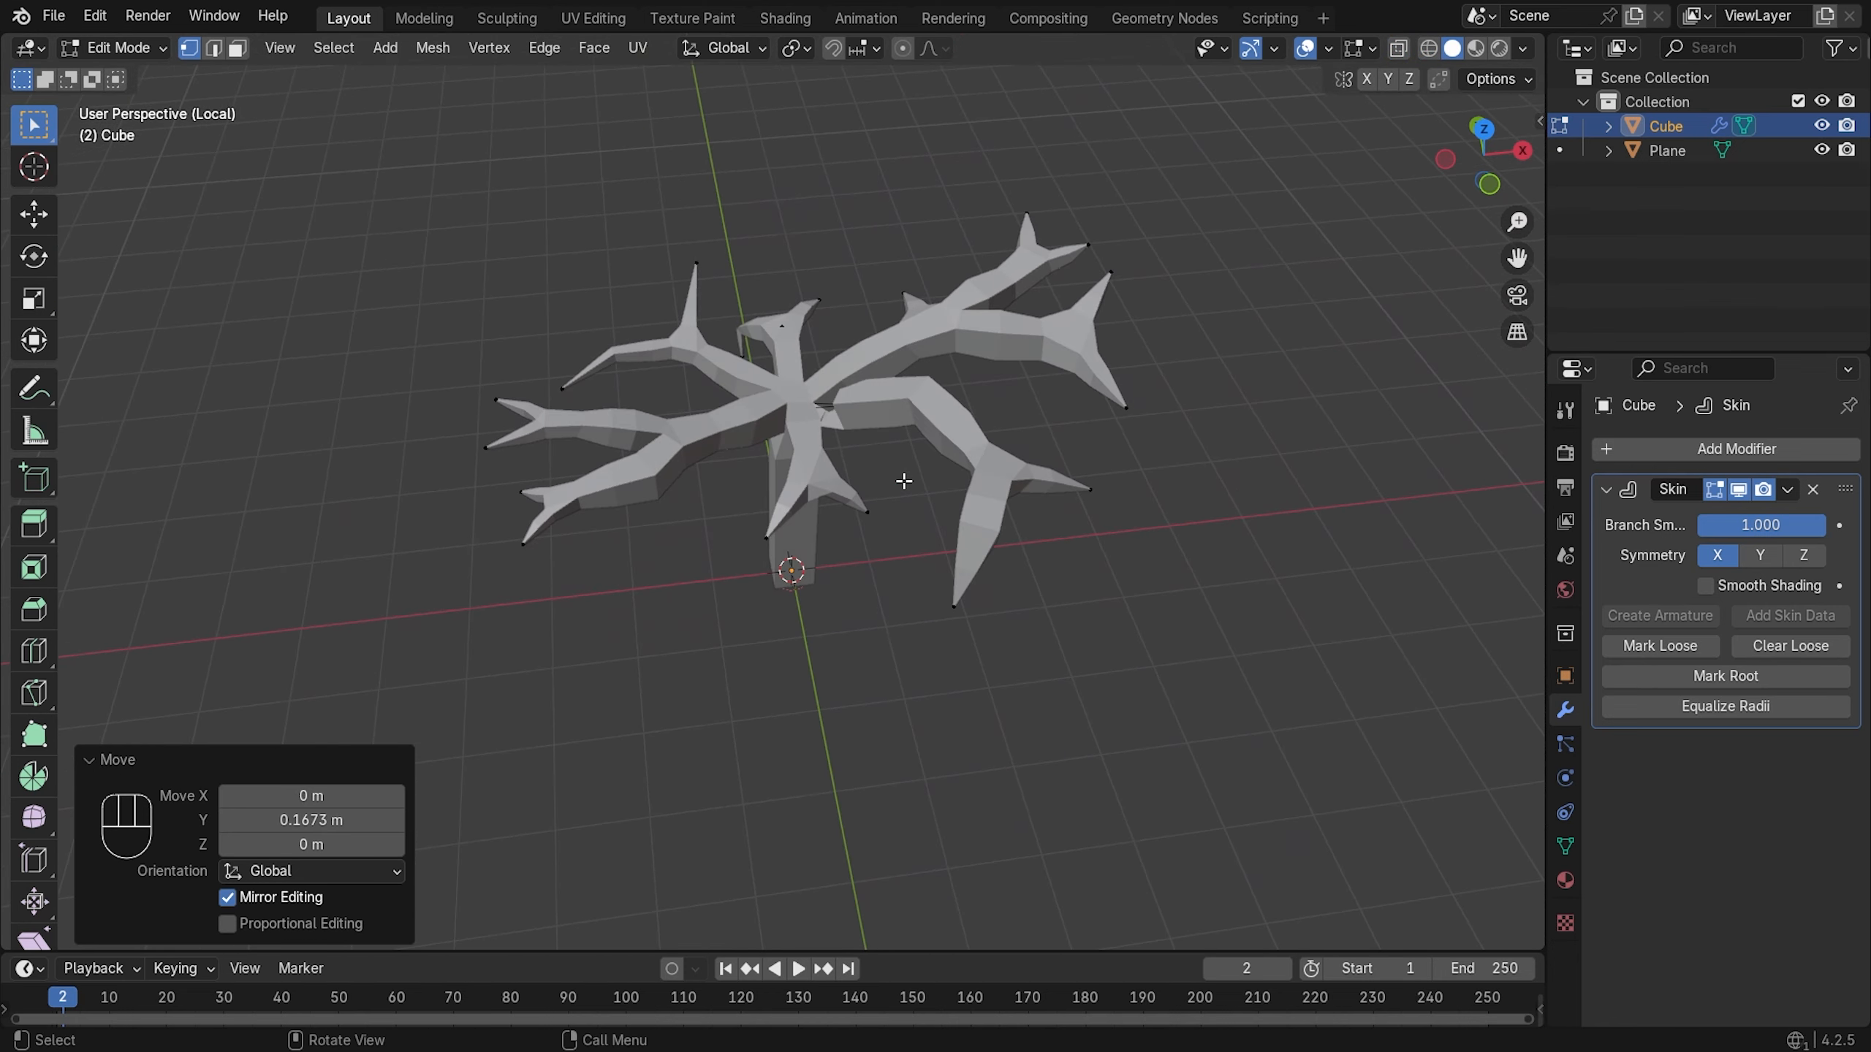
# - In wireframe, resize the right-leg vertex skin to 0.823, thin its joint, and set a branch to 0.755
pyautogui.press('z')
pyautogui.click(783, 504)
pyautogui.click(991, 526)
pyautogui.hotkey('ctrl', 'a')
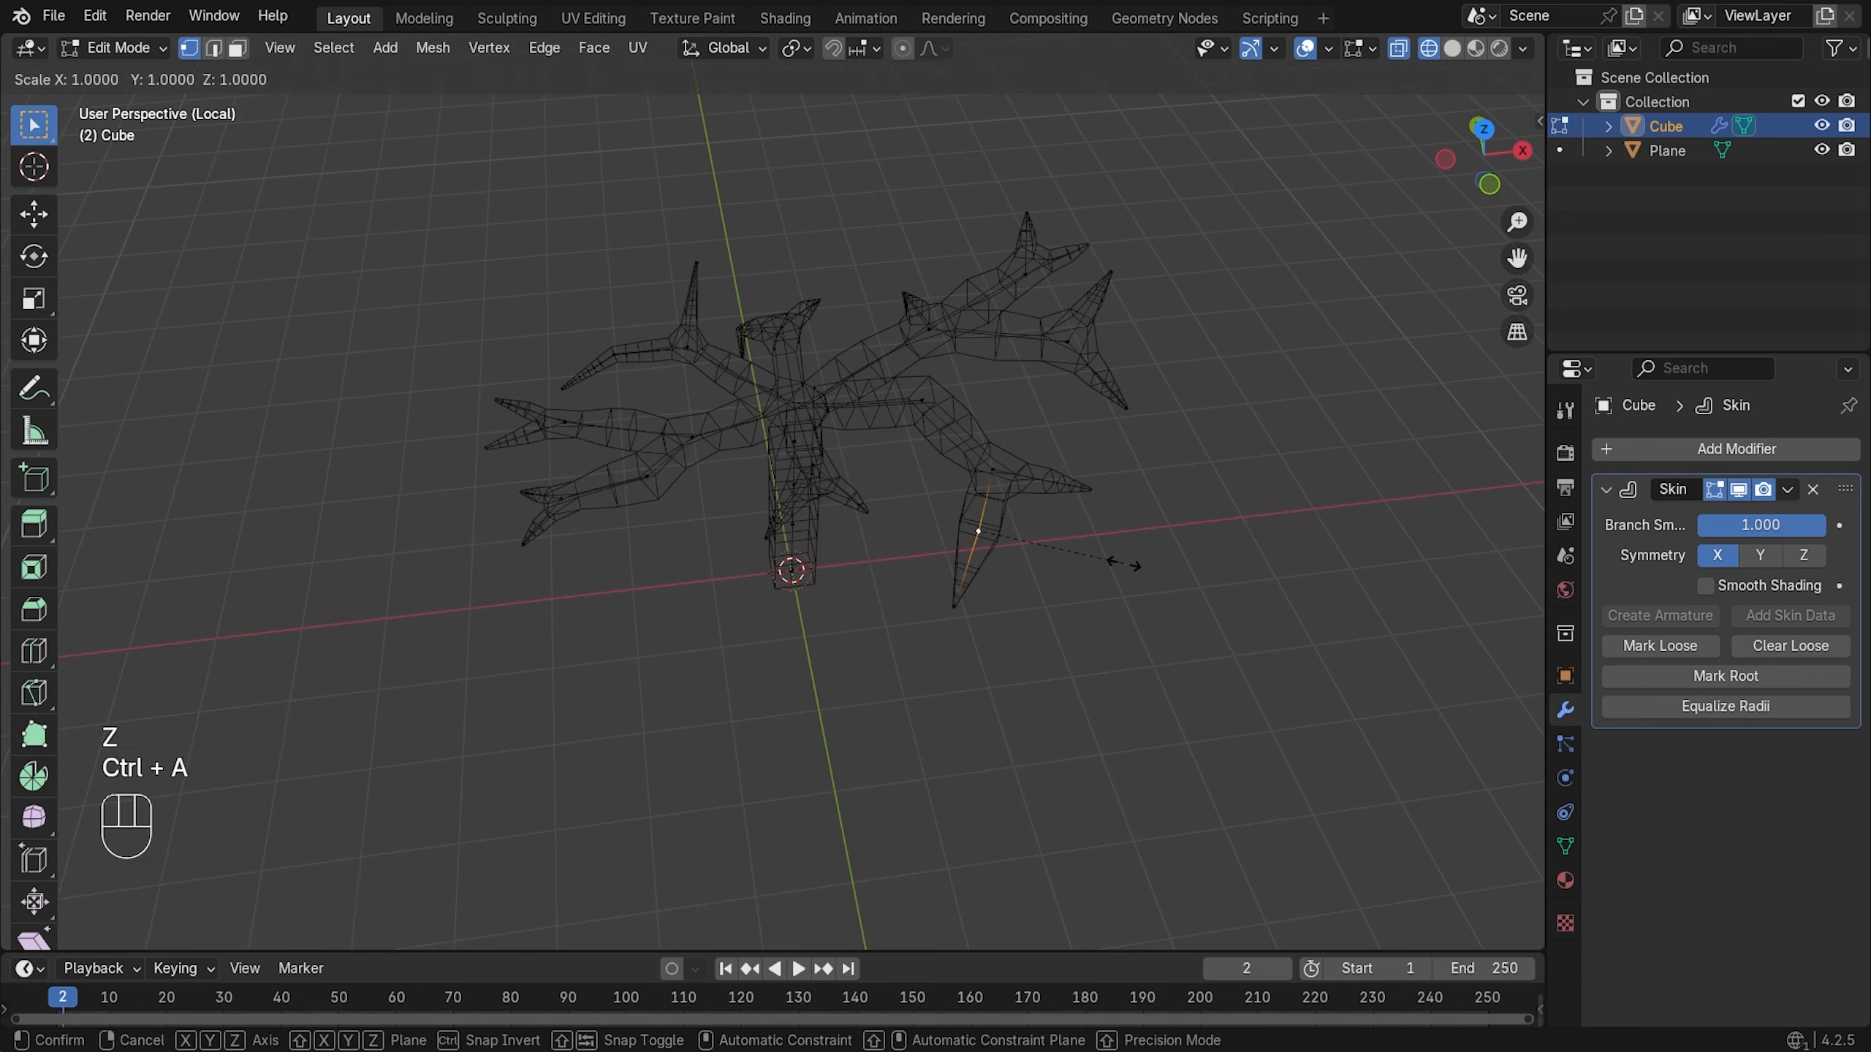
pyautogui.click(1097, 562)
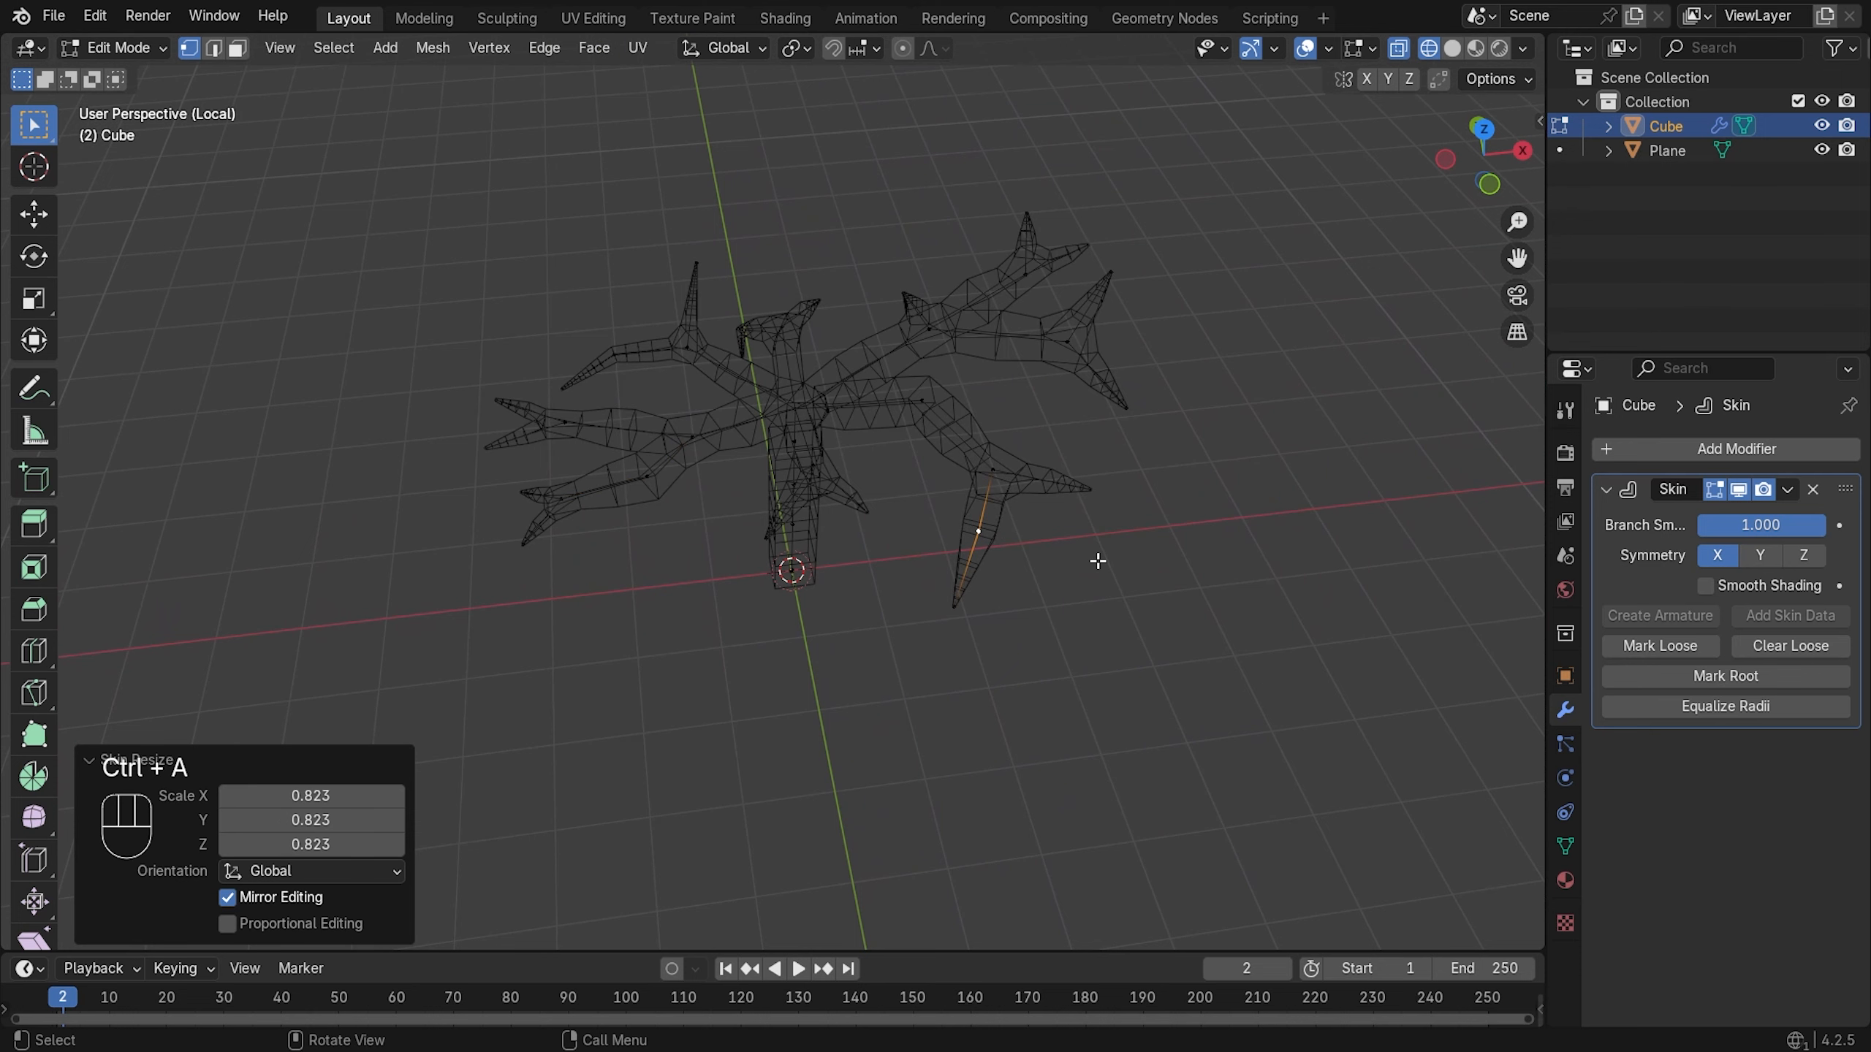
pyautogui.click(989, 466)
pyautogui.hotkey('ctrl', 'a')
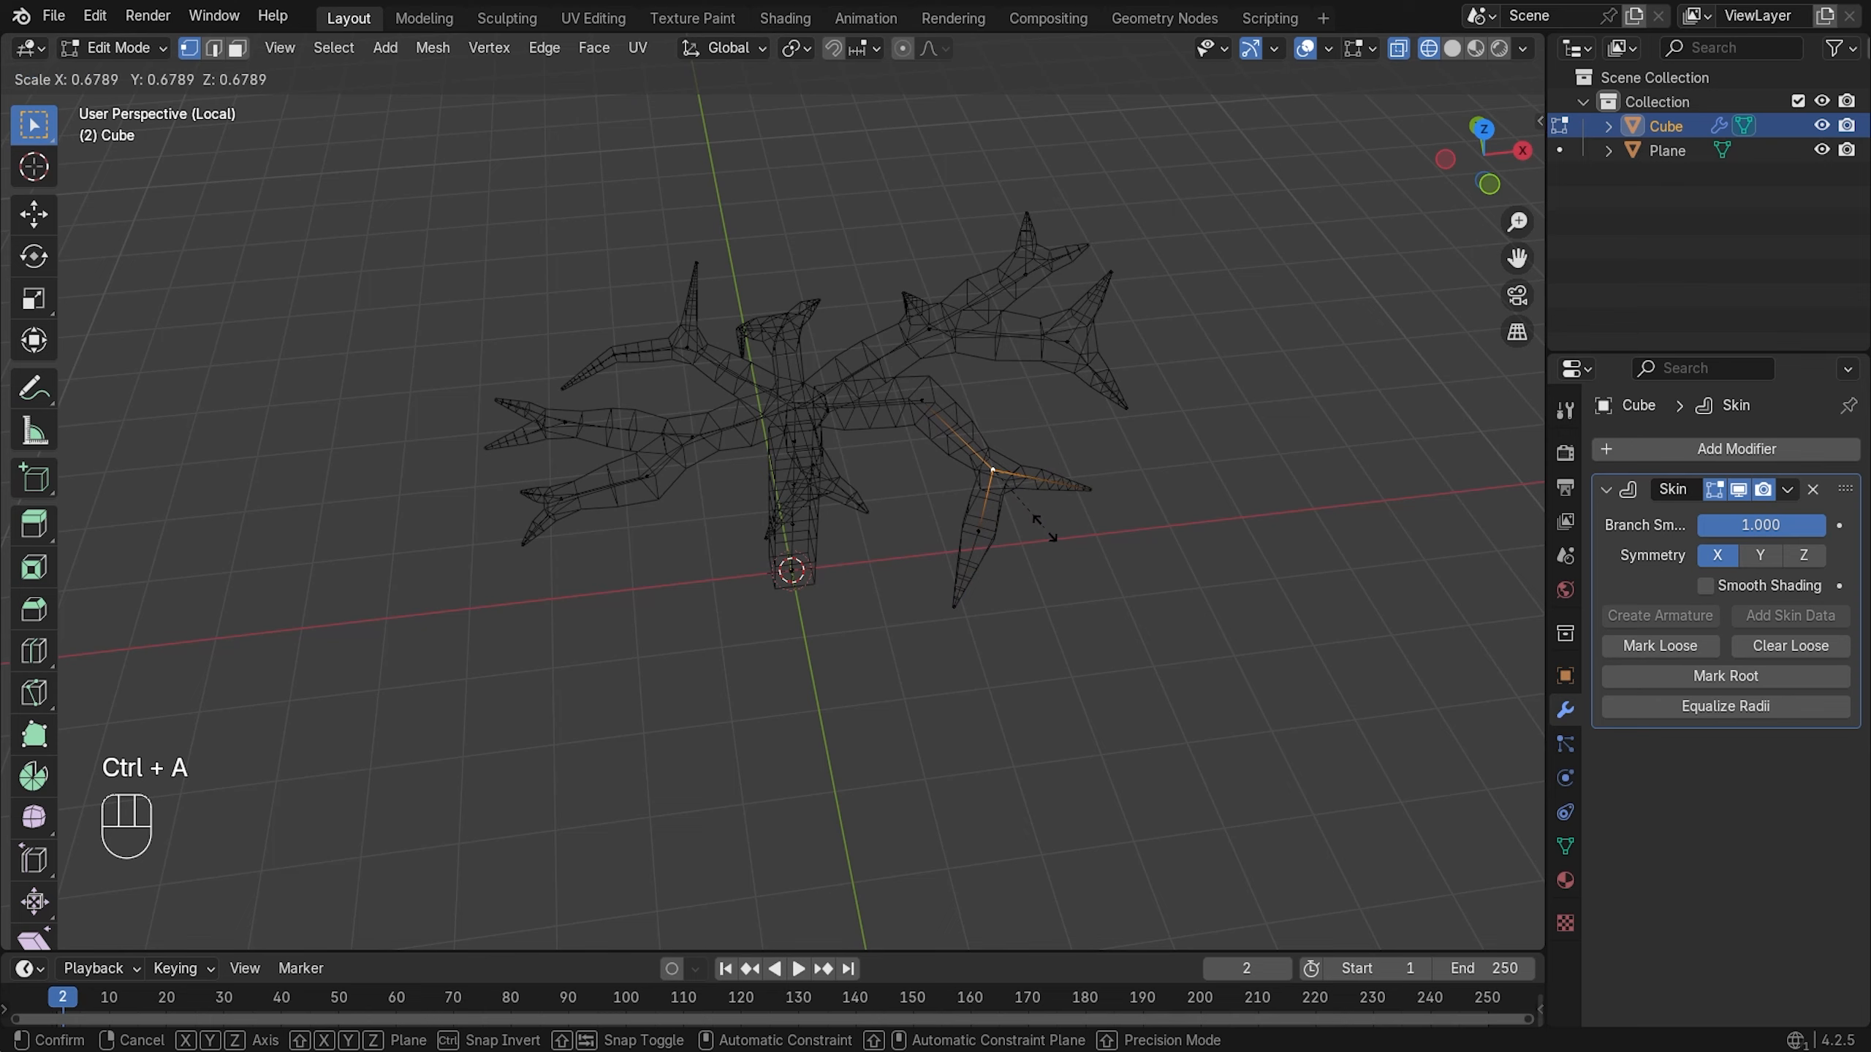
pyautogui.click(1046, 530)
pyautogui.click(929, 413)
pyautogui.hotkey('ctrl', 'a')
pyautogui.click(1103, 456)
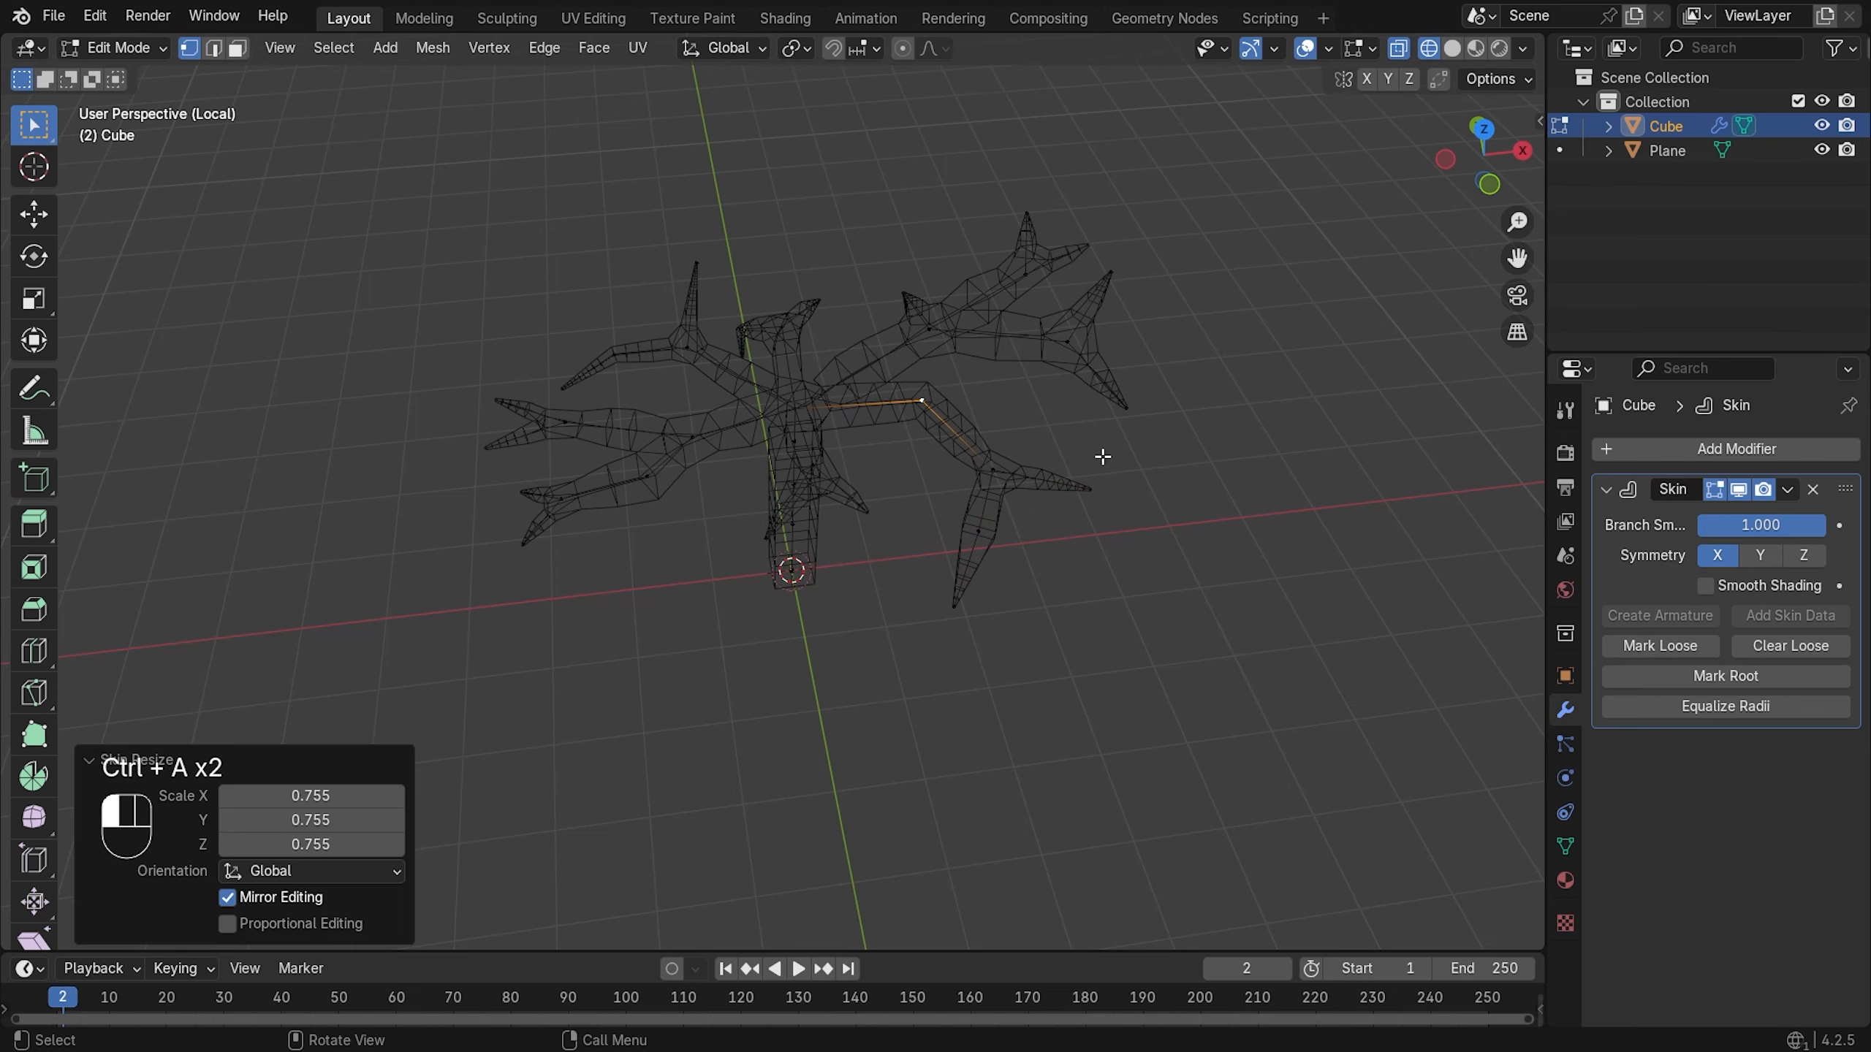
pyautogui.press('z')
# - From a top-down view, shrink an upper-right branch vertex's skin radius to 0.587
pyautogui.moveTo(1172, 438); pyautogui.dragTo(1197, 367, button='middle')
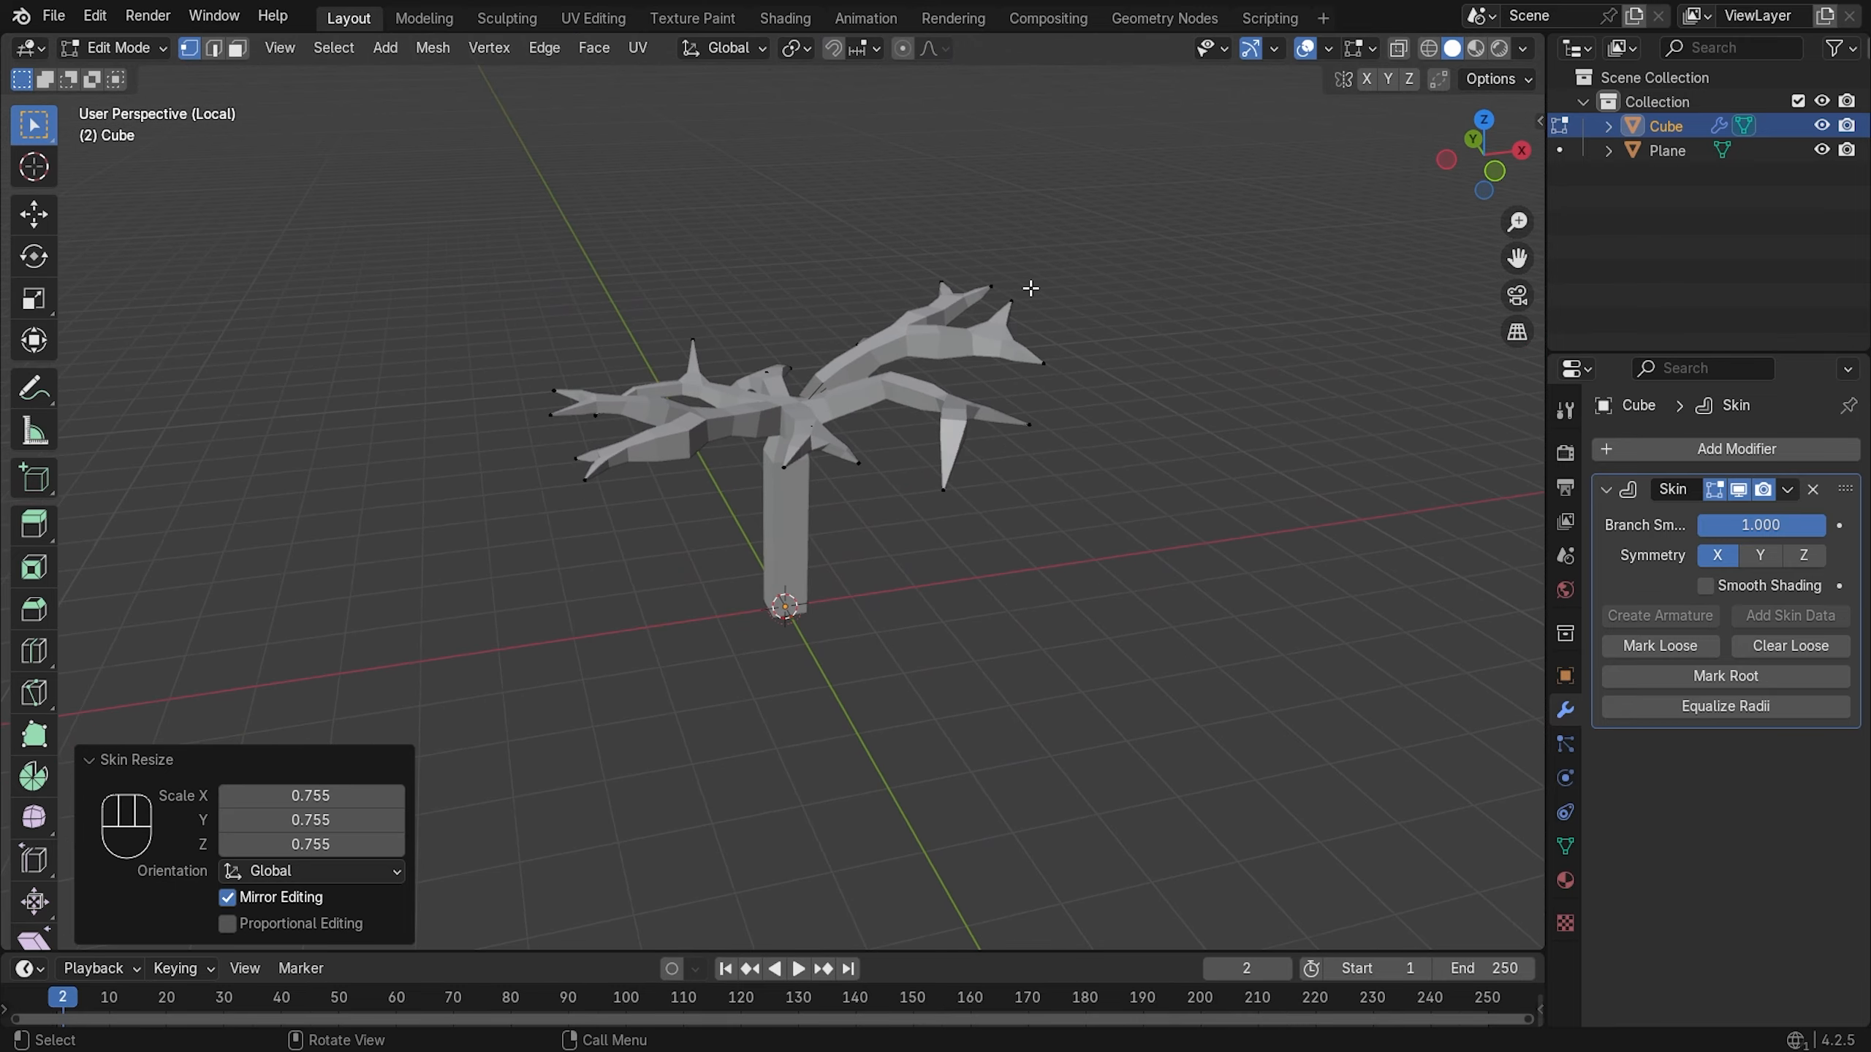
pyautogui.scroll(2, 1030, 288)
pyautogui.moveTo(1033, 230); pyautogui.dragTo(1095, 309, button='middle')
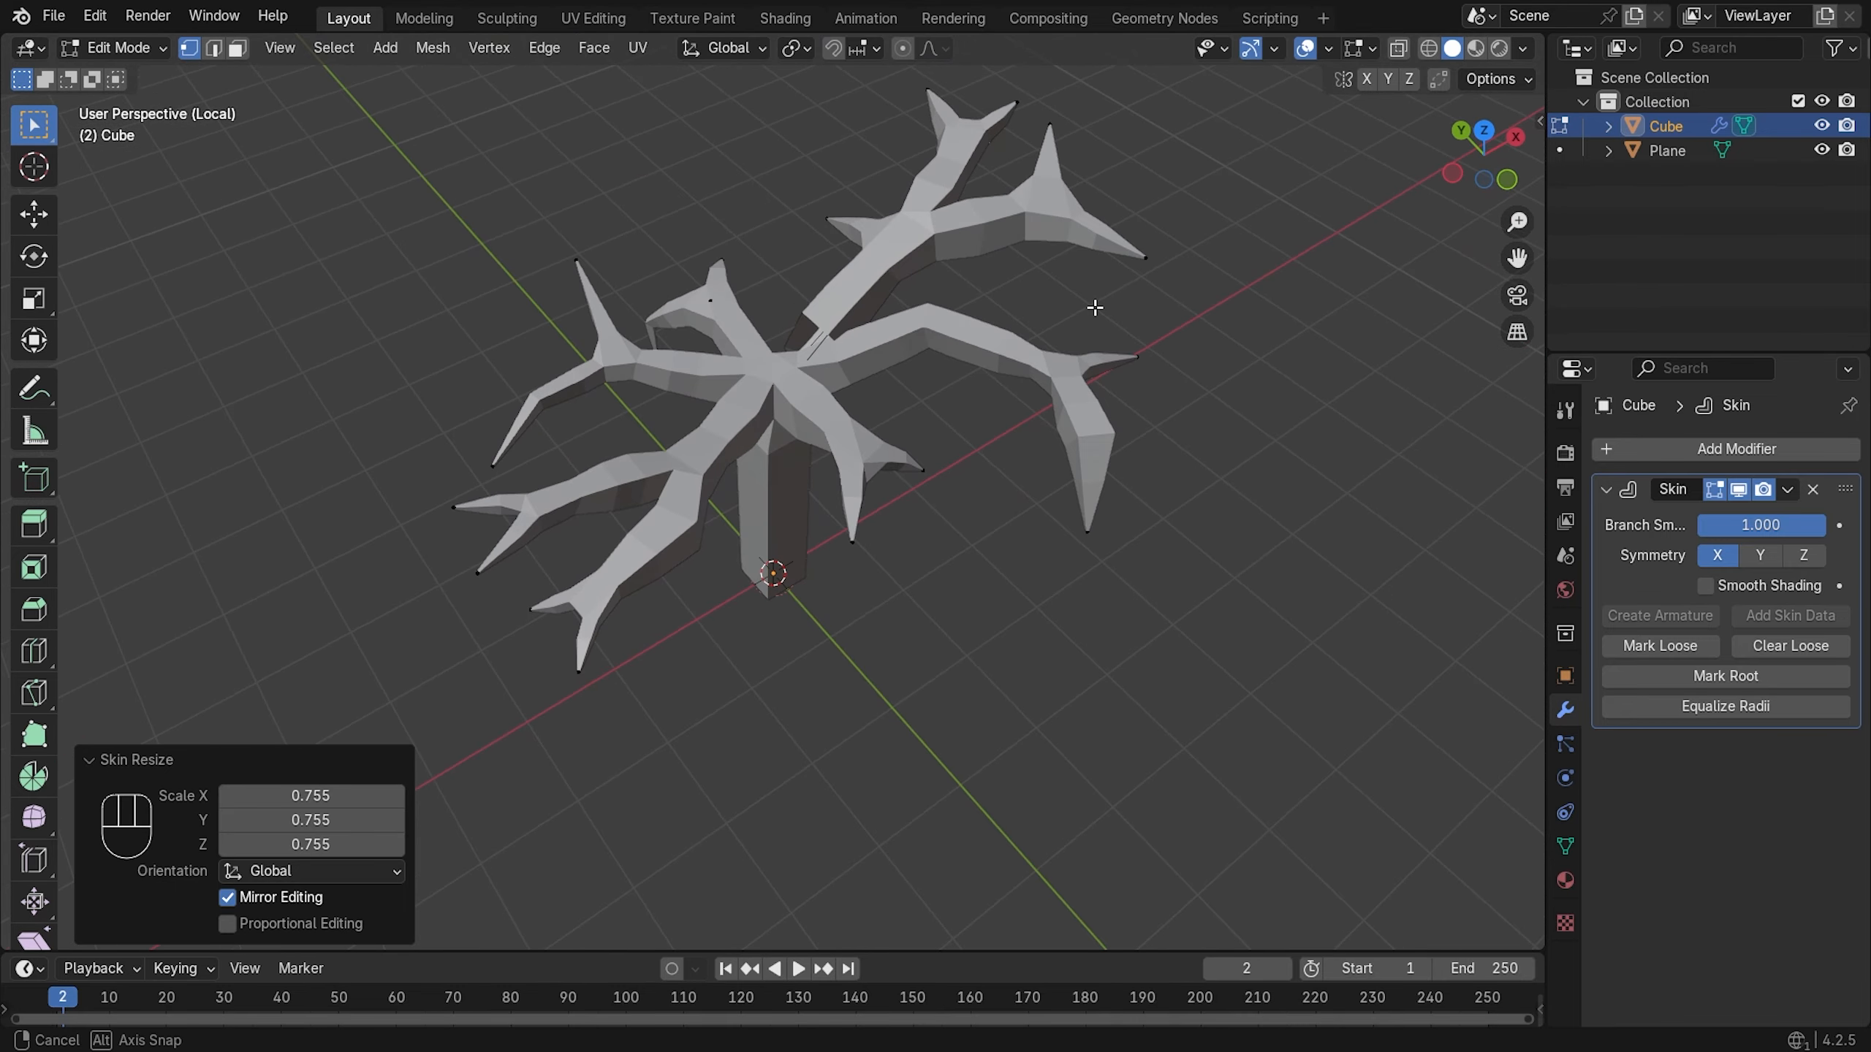
pyautogui.click(740, 345)
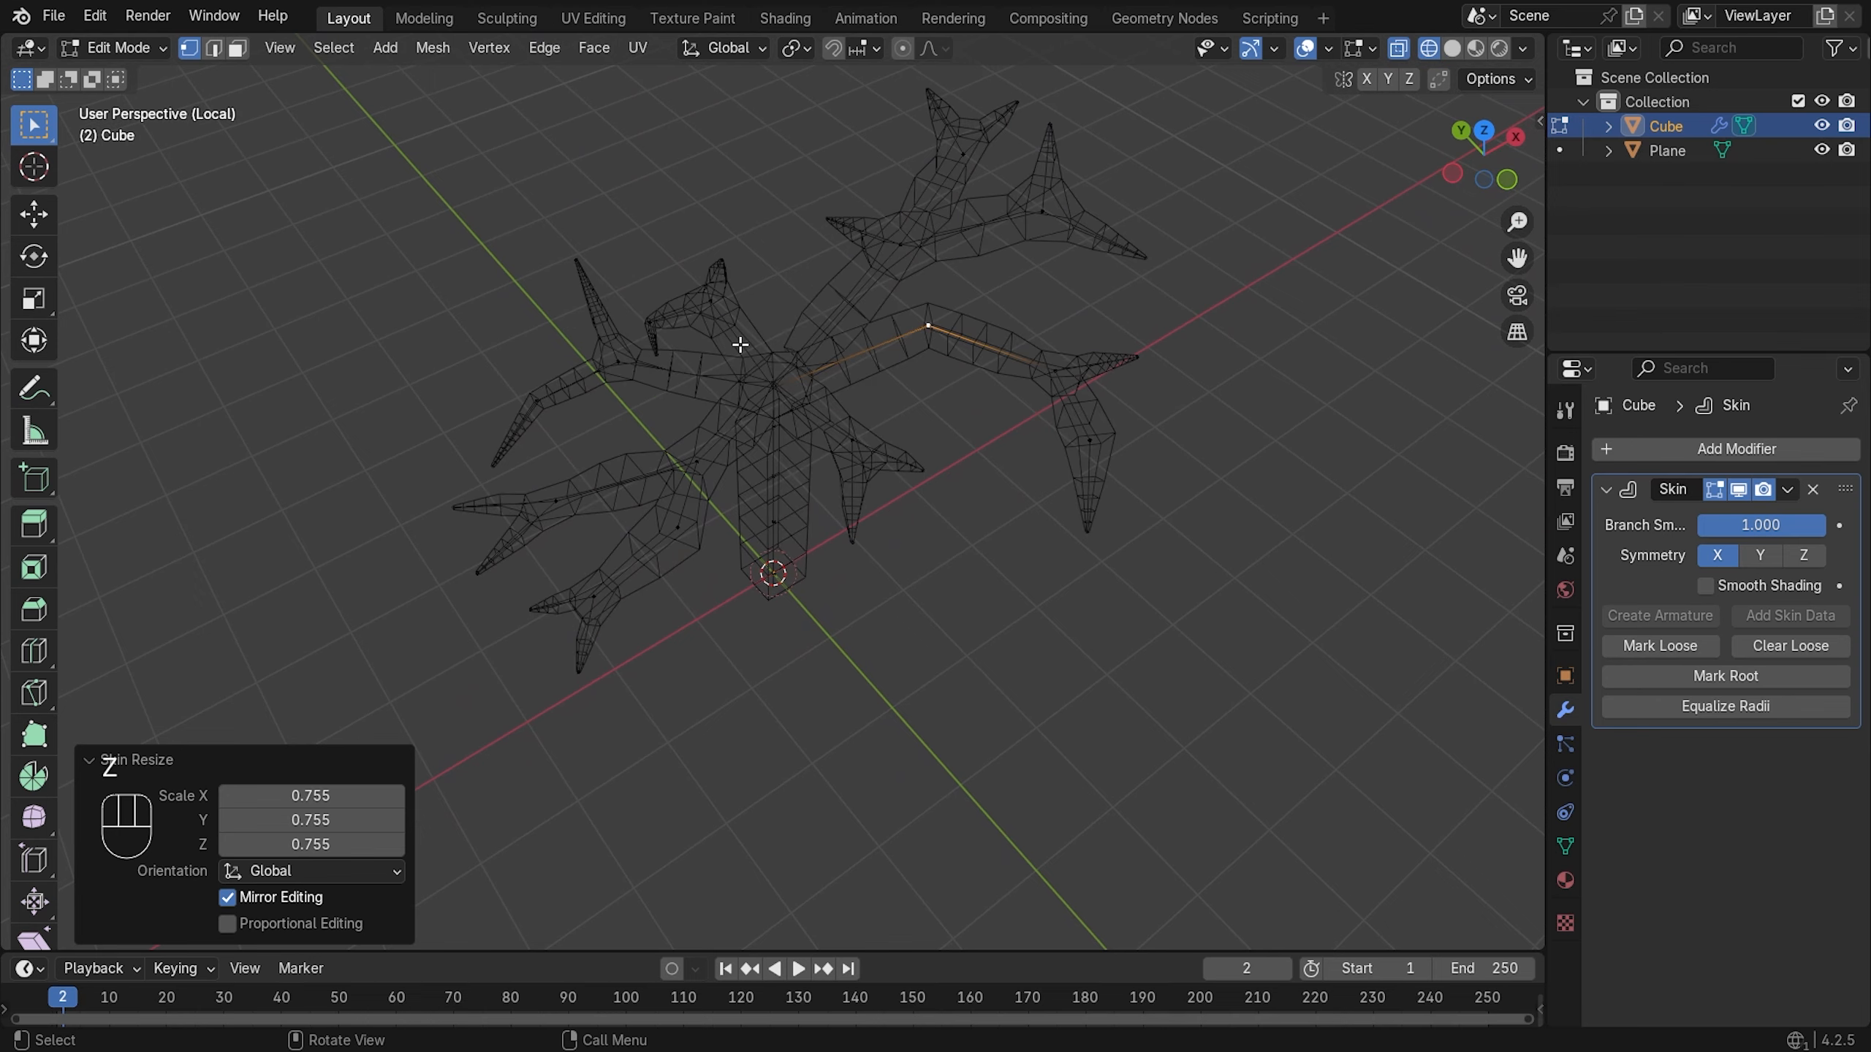
pyautogui.click(789, 370)
pyautogui.moveTo(927, 300)
pyautogui.mouseDown(button='middle')
pyautogui.moveTo(856, 363)
pyautogui.moveTo(934, 271)
pyautogui.mouseUp(button='middle')
pyautogui.click(964, 232)
pyautogui.hotkey('ctrl', 'a')
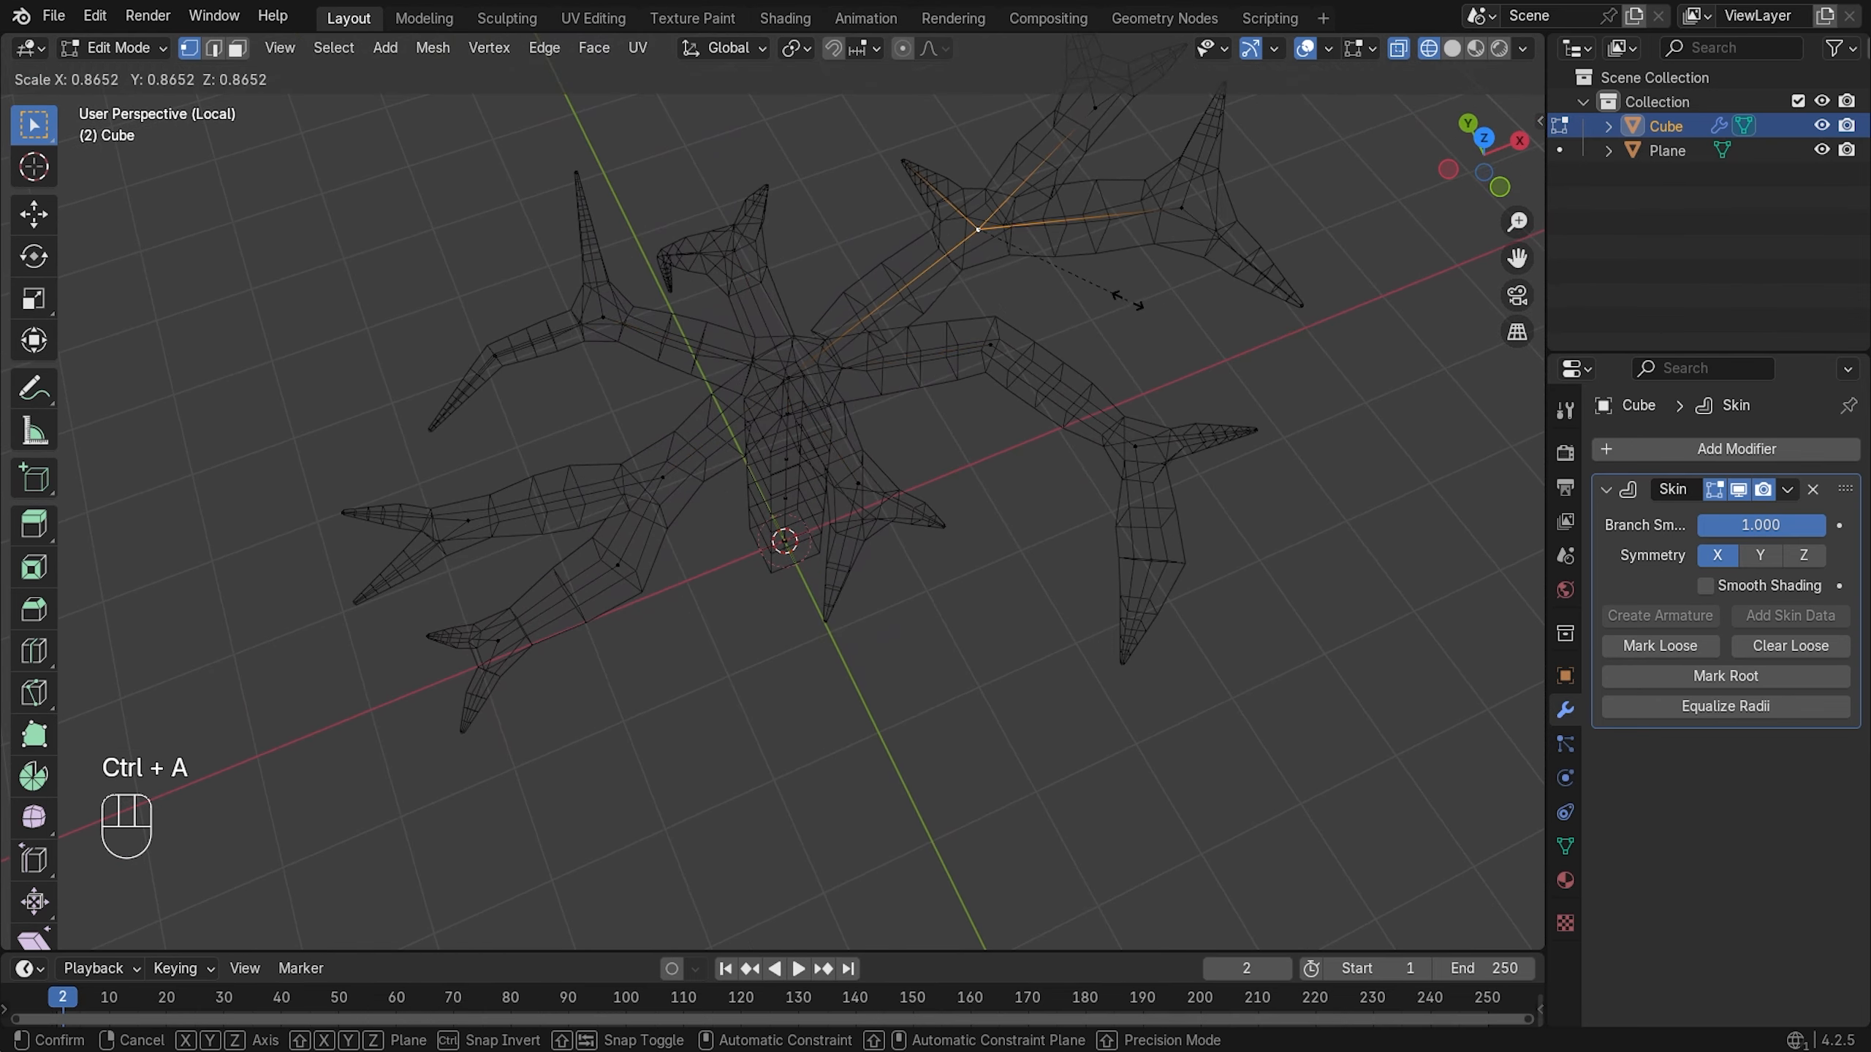
pyautogui.click(1081, 275)
pyautogui.press('z')
pyautogui.click(1138, 276)
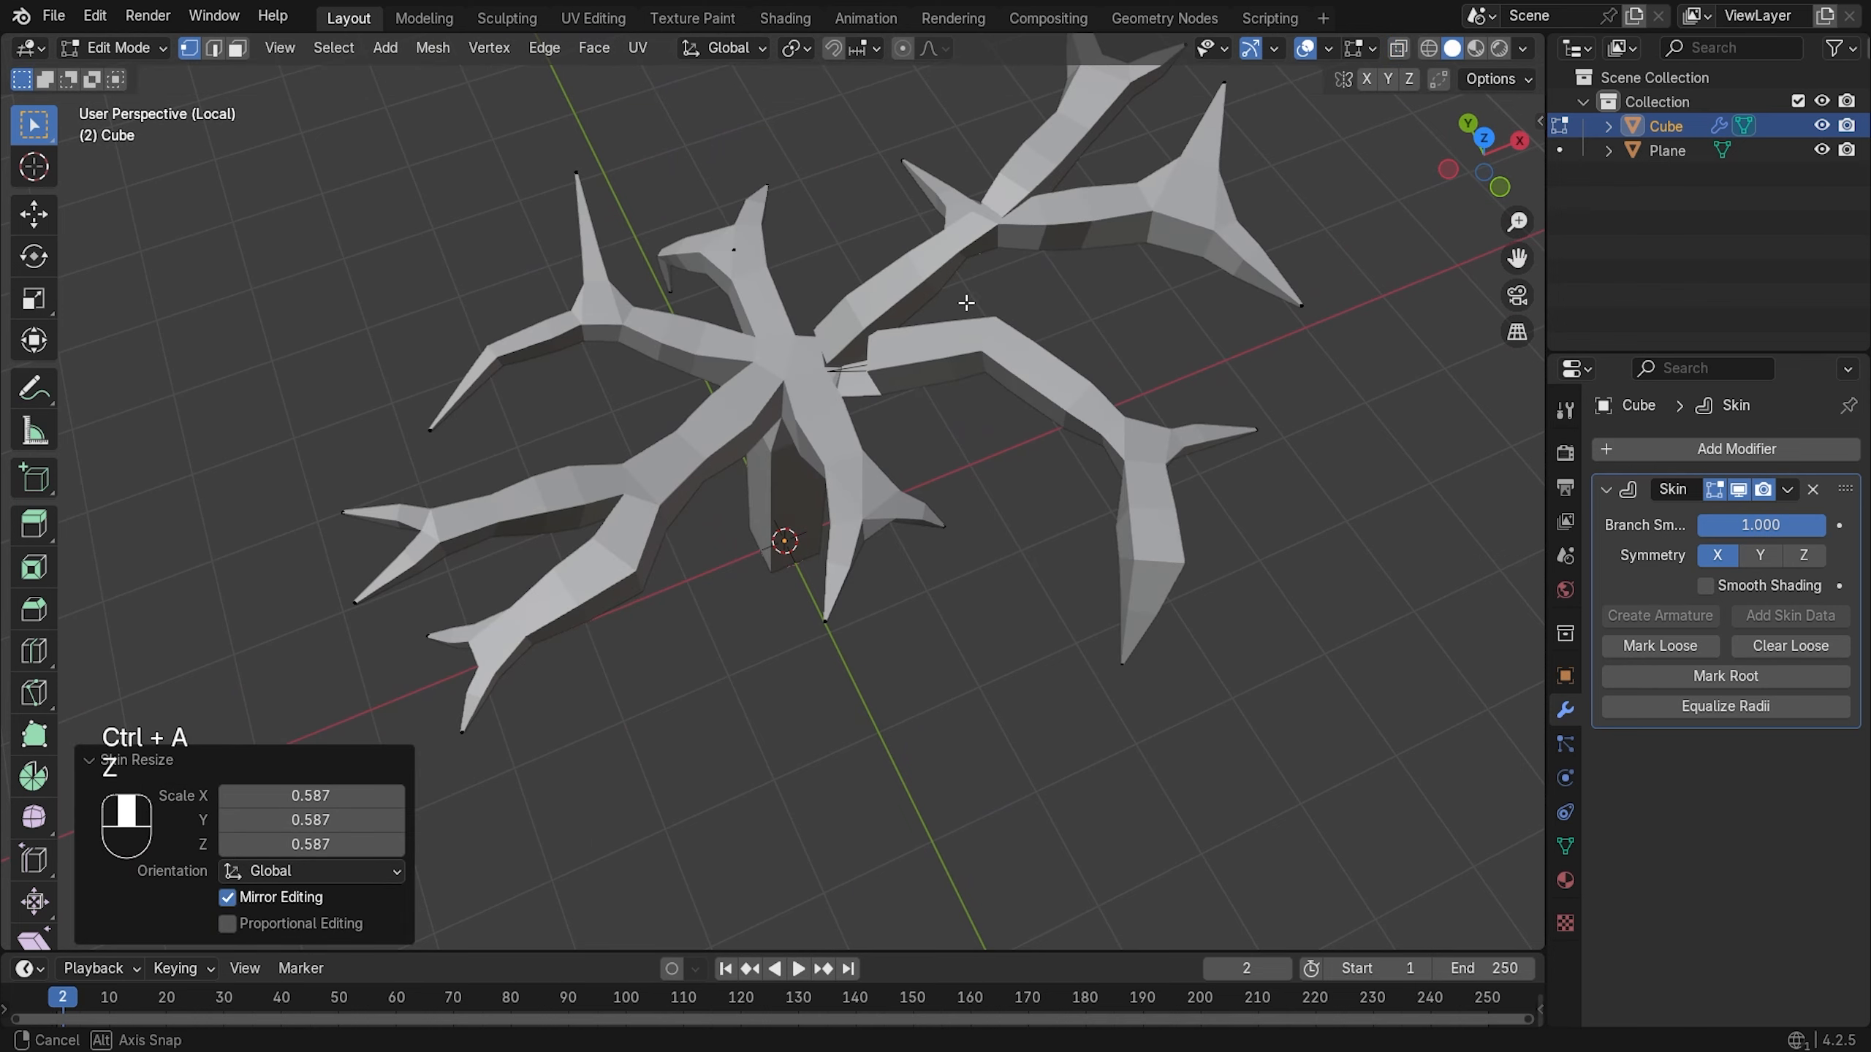
# - Thin the skin radius of the branch vertex just right of the tree's centre
pyautogui.moveTo(966, 302); pyautogui.dragTo(865, 314, button='middle')
pyautogui.moveTo(891, 389); pyautogui.dragTo(926, 373, button='middle')
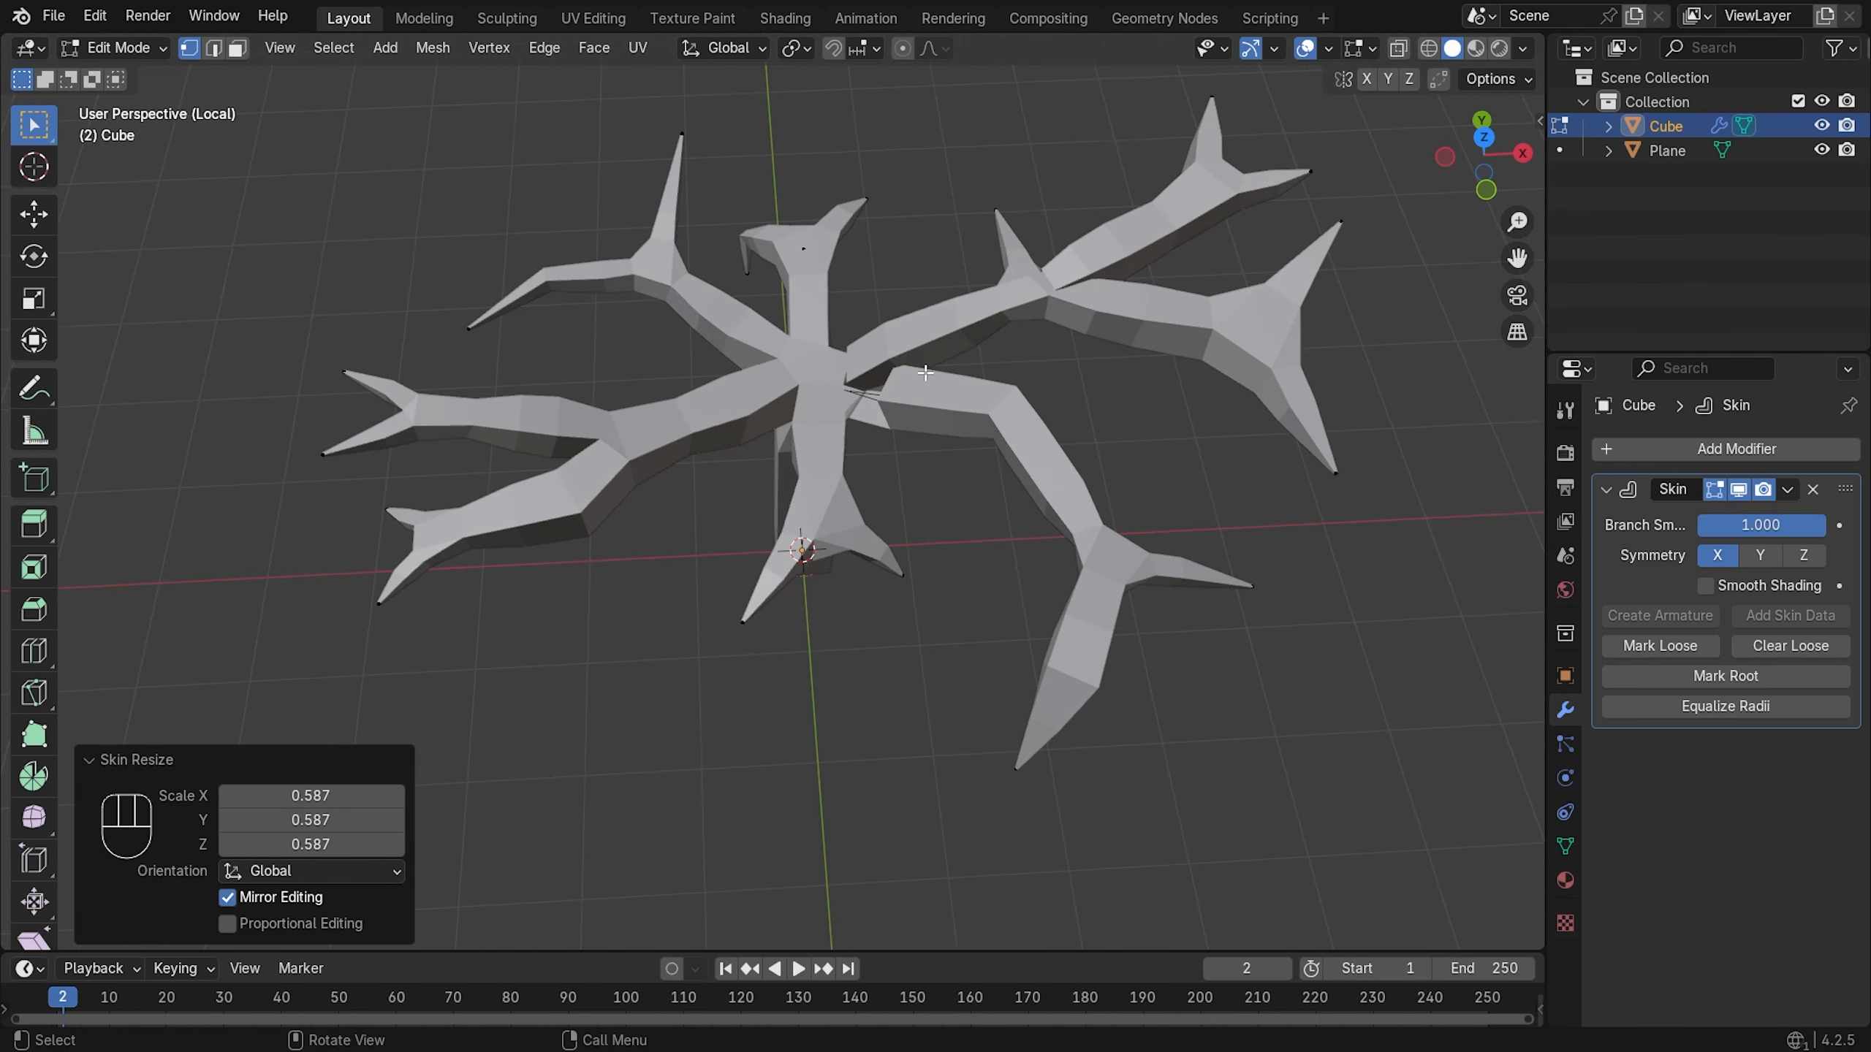
pyautogui.press('z')
pyautogui.click(865, 368)
pyautogui.click(1004, 411)
pyautogui.hotkey('ctrl', 'a')
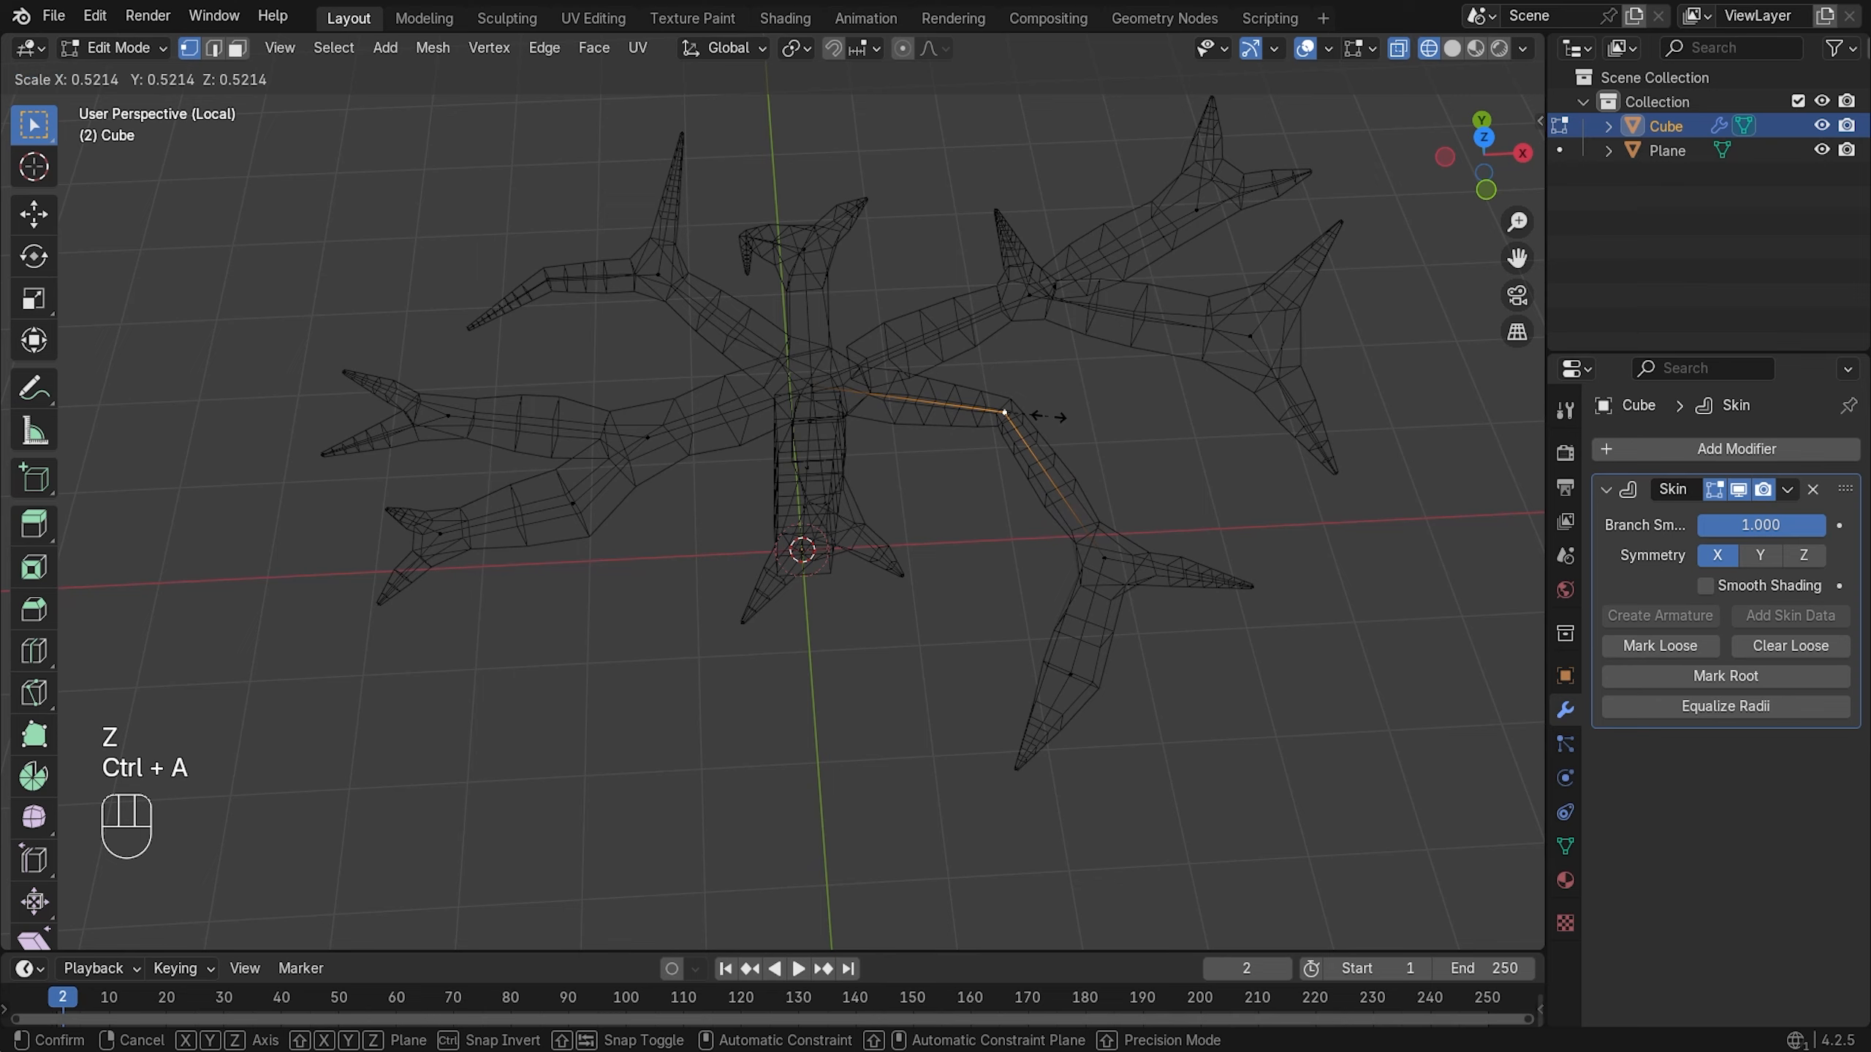
pyautogui.click(1046, 417)
pyautogui.press('z')
pyautogui.click(1112, 410)
# - Select the whole tree mesh and scale its skin radii to 0.703
pyautogui.moveTo(805, 383); pyautogui.dragTo(659, 379, button='middle')
pyautogui.press('z')
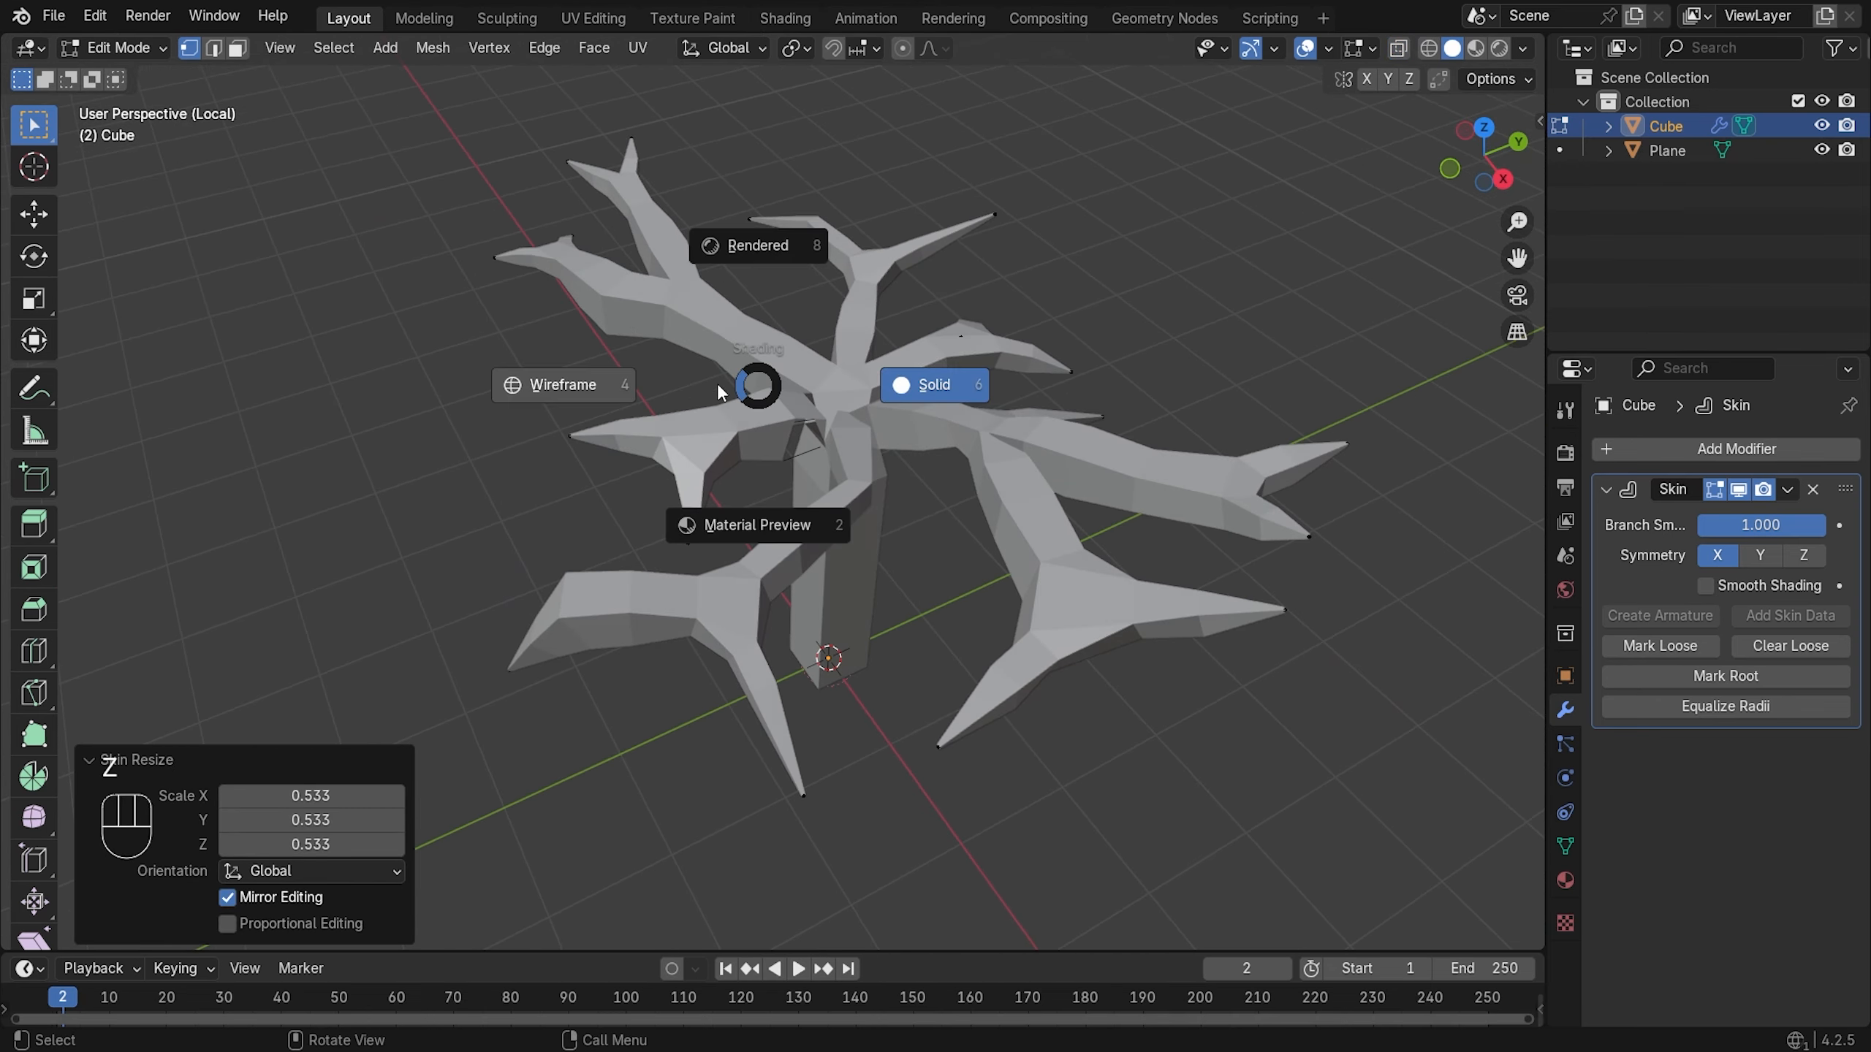
pyautogui.click(716, 382)
pyautogui.press('a')
pyautogui.moveTo(802, 420)
pyautogui.mouseDown(button='middle')
pyautogui.moveTo(830, 464)
pyautogui.moveTo(991, 475)
pyautogui.moveTo(1110, 438)
pyautogui.mouseUp(button='middle')
pyautogui.hotkey('ctrl', 'a')
pyautogui.click(968, 456)
pyautogui.press('z')
pyautogui.click(1094, 458)
# - Enlarge the central skin radii to 1.944 to thicken the limbs around the base
pyautogui.hotkey('ctrl', 'a')
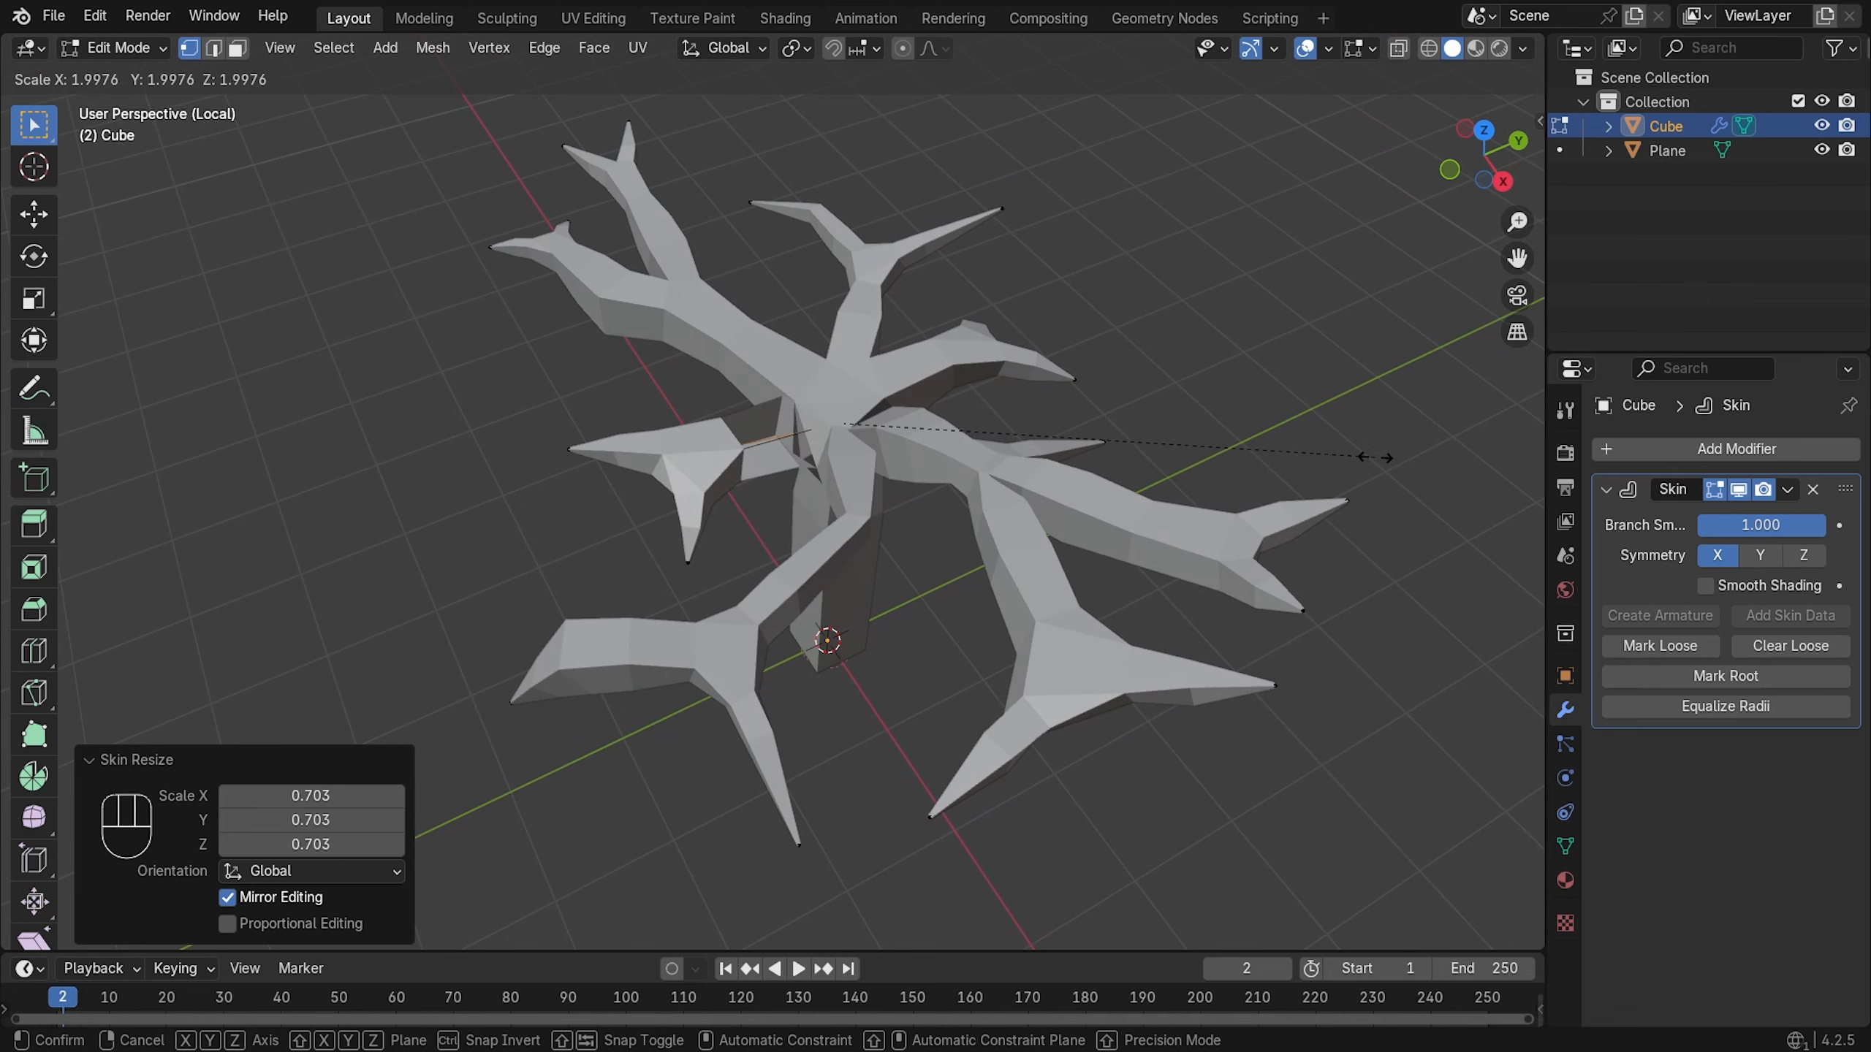
pyautogui.click(1290, 463)
pyautogui.moveTo(1291, 463)
pyautogui.mouseDown(button='middle')
pyautogui.moveTo(1161, 406)
pyautogui.moveTo(670, 403)
pyautogui.moveTo(581, 451)
pyautogui.moveTo(594, 473)
pyautogui.mouseUp(button='middle')
pyautogui.press('z')
pyautogui.click(558, 403)
pyautogui.click(503, 442)
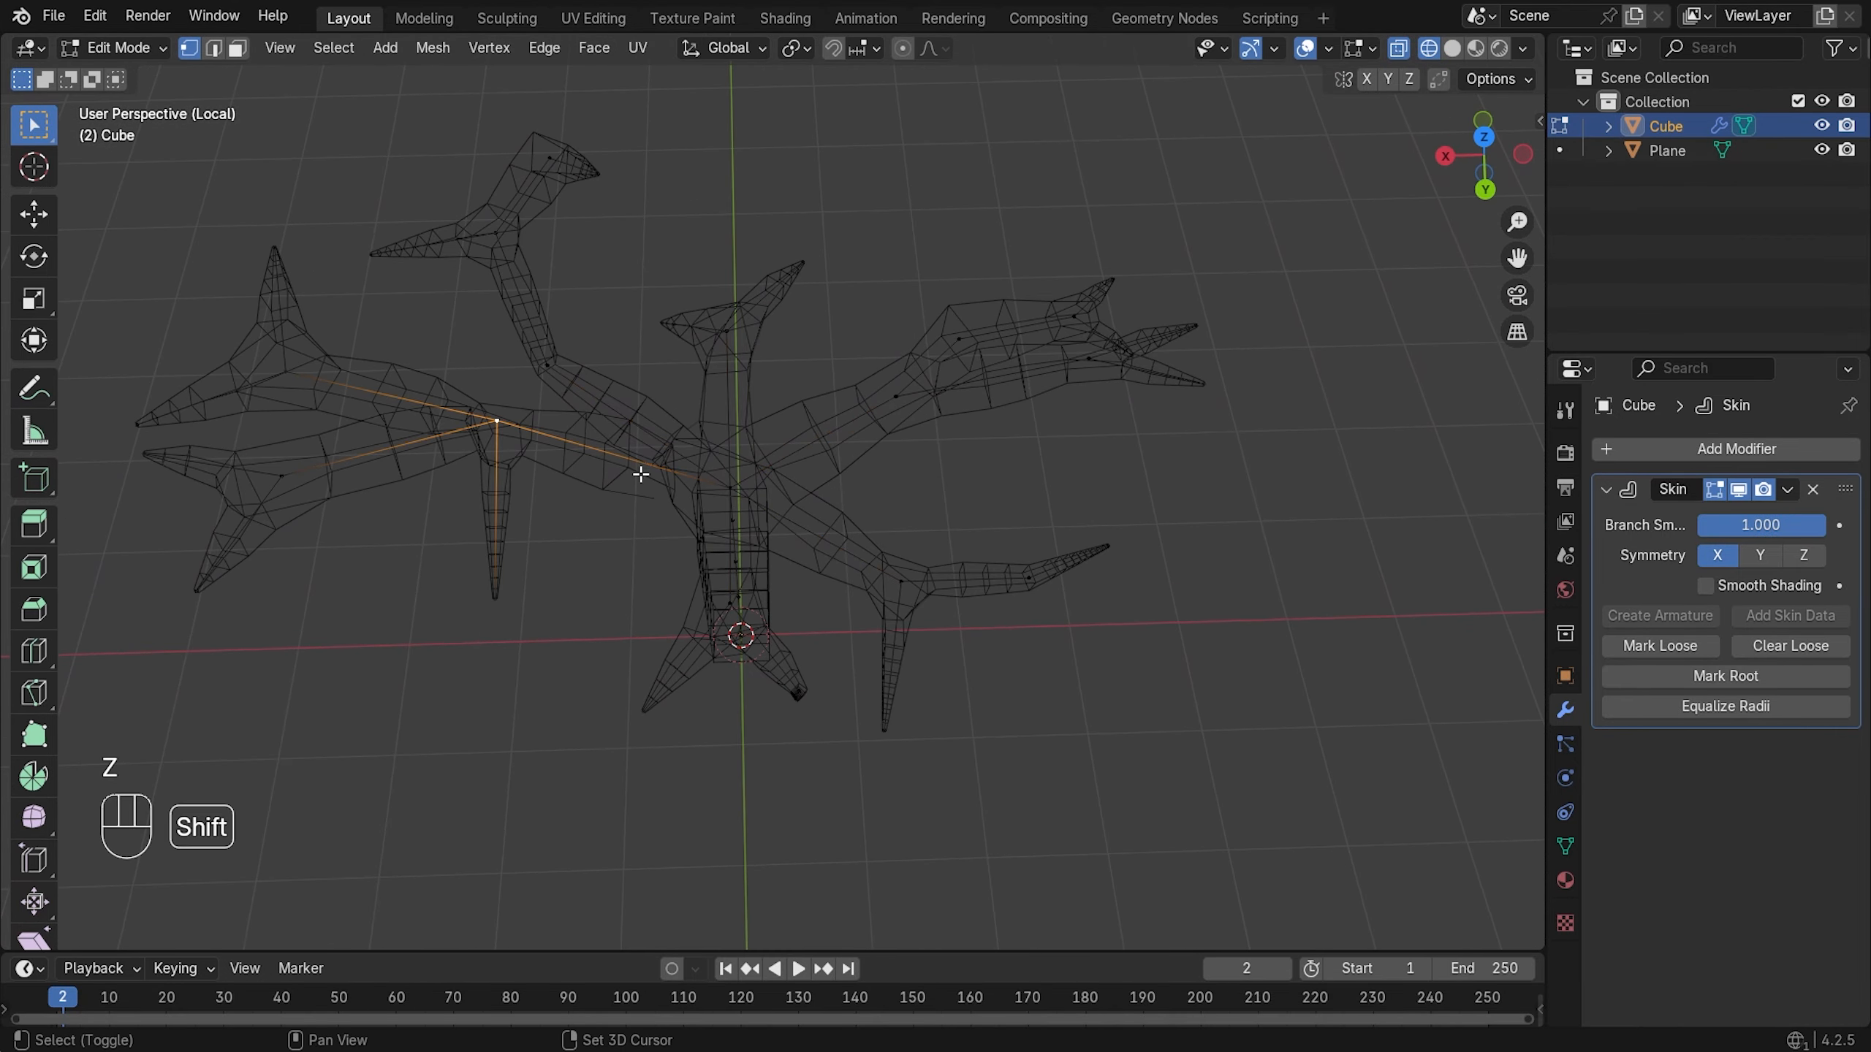
# - Subdivide the selected left branch edge with one cut
pyautogui.rightClick(658, 472)
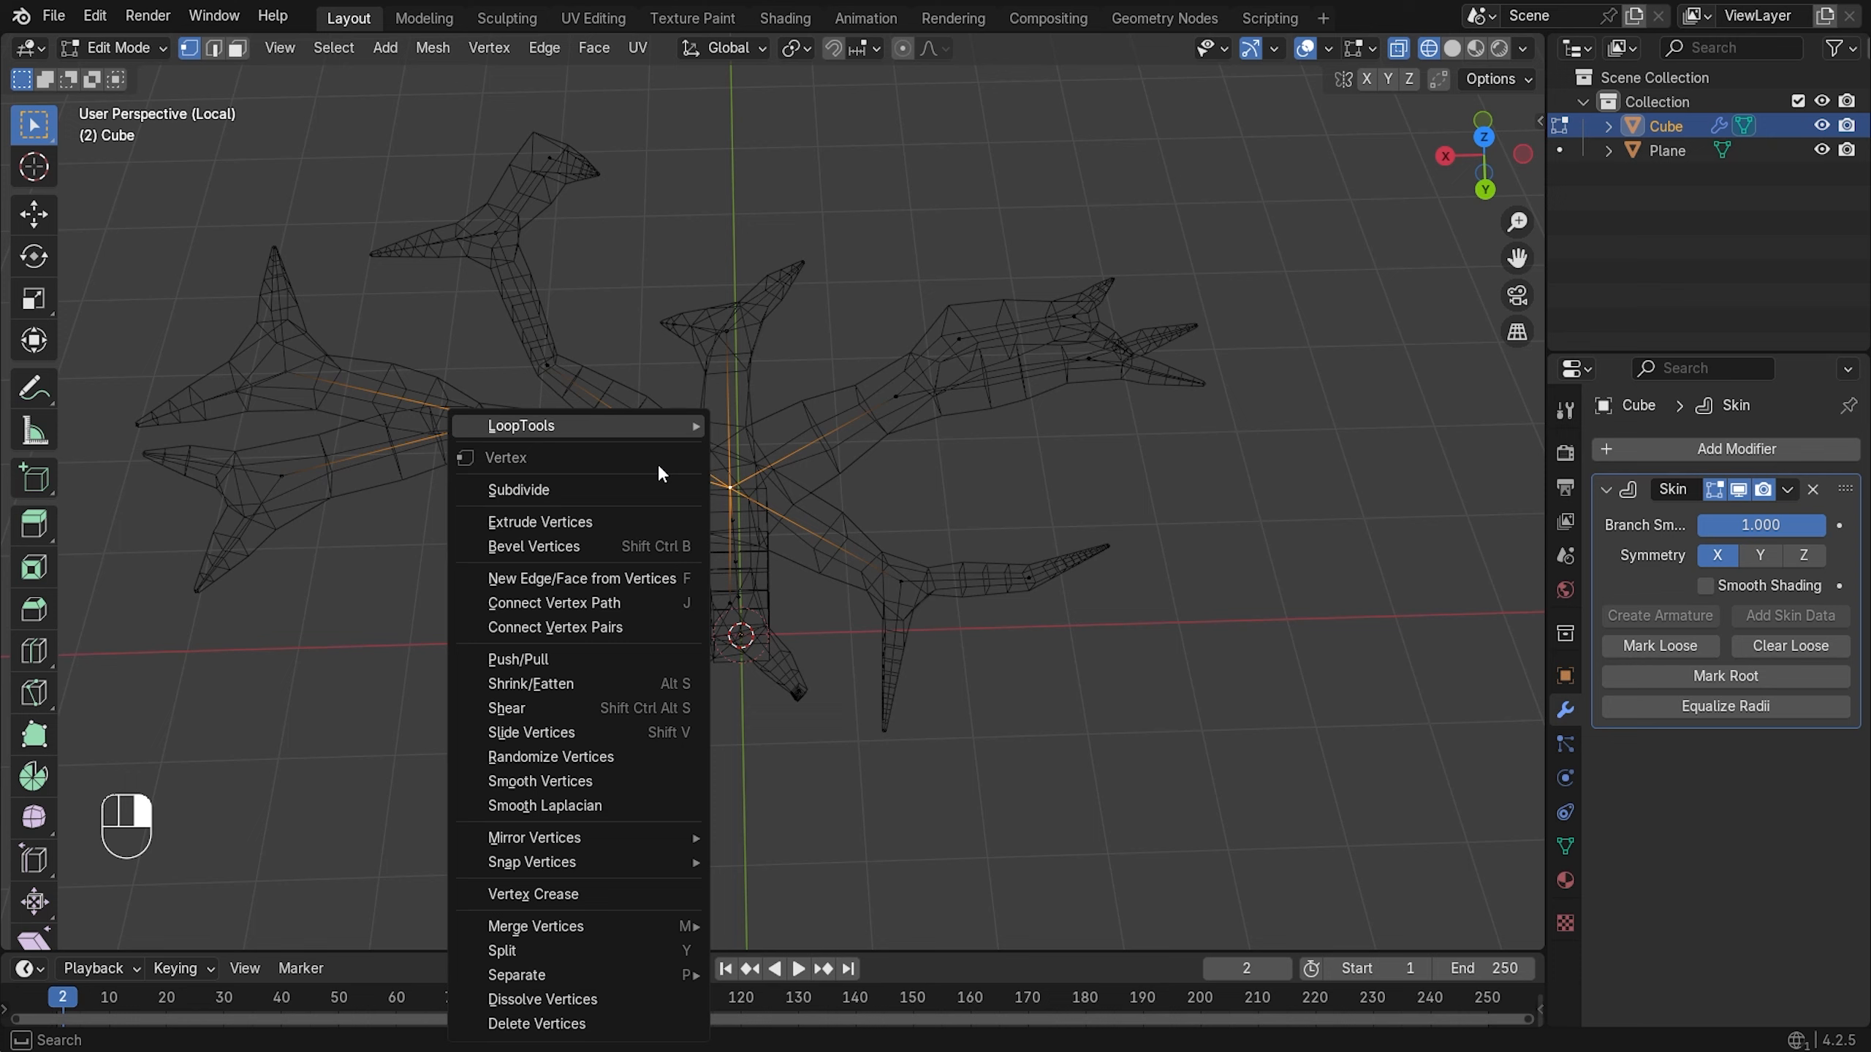
pyautogui.click(554, 492)
pyautogui.press('z')
pyautogui.click(815, 548)
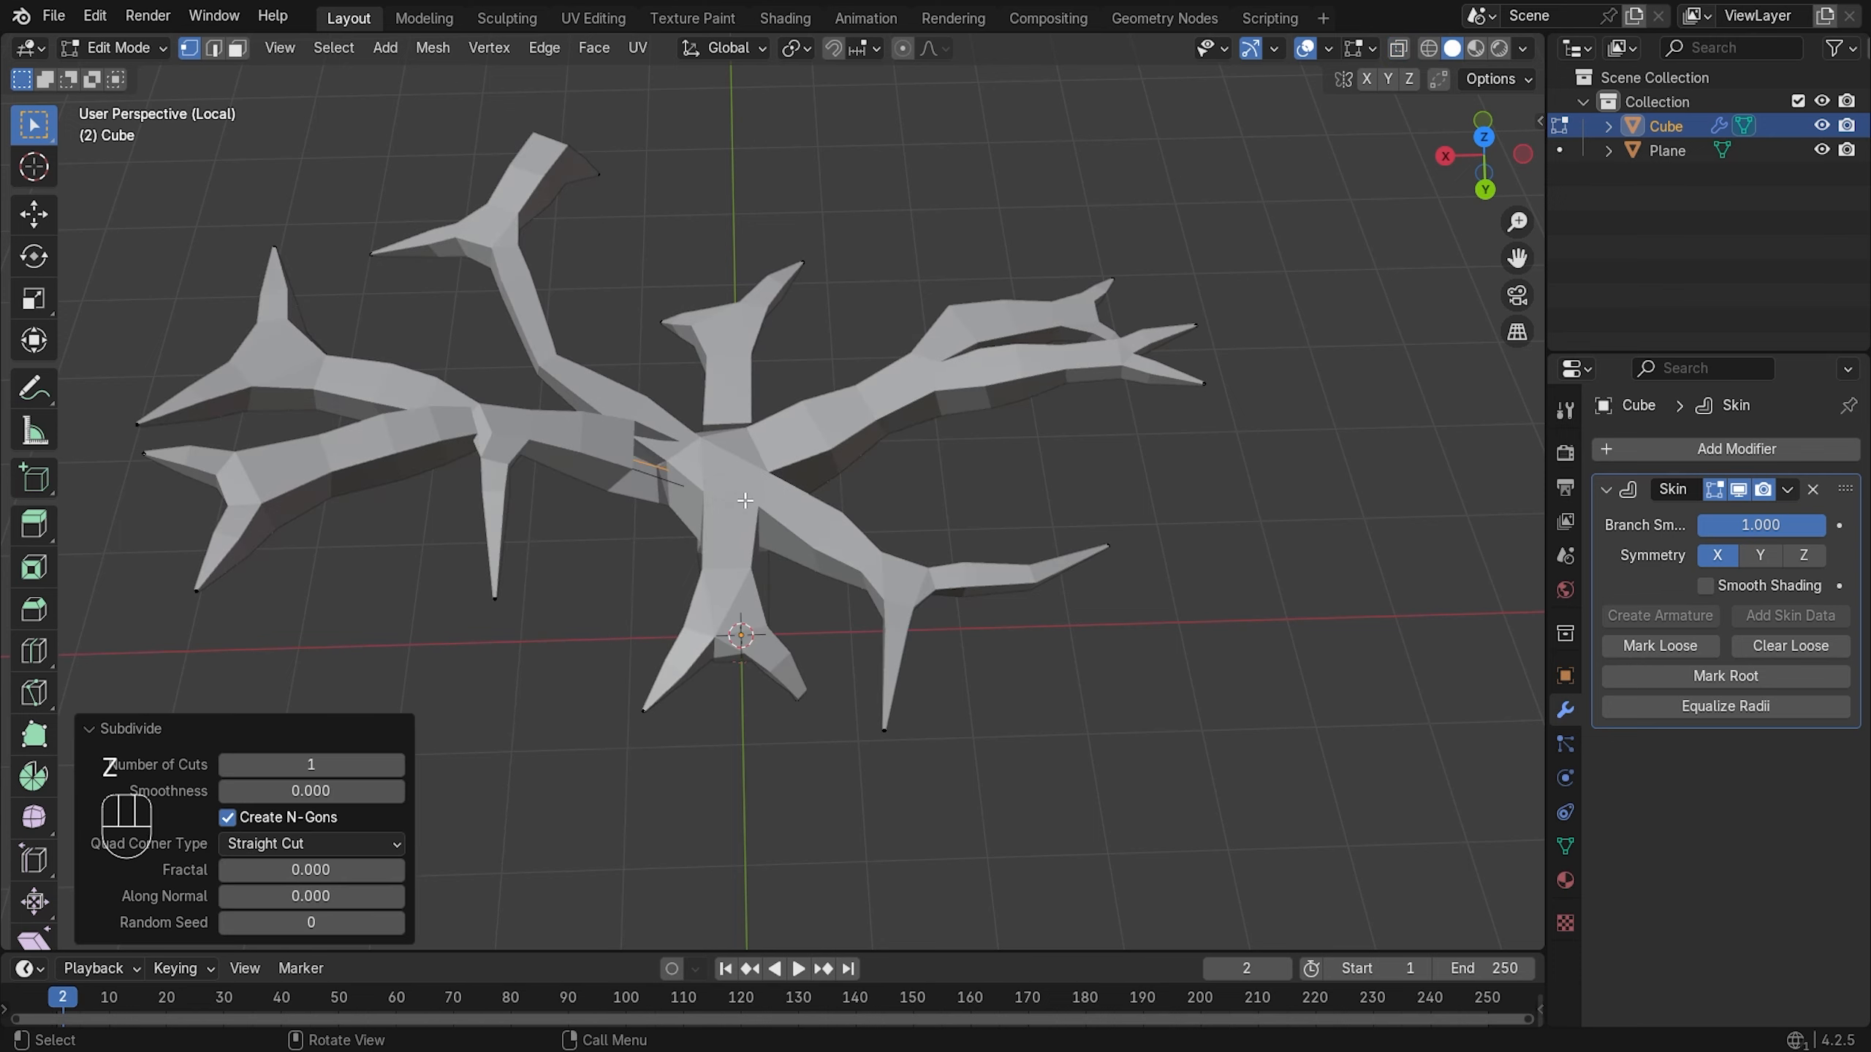
pyautogui.moveTo(815, 547); pyautogui.dragTo(758, 474, button='middle')
pyautogui.press('z')
pyautogui.click(564, 456)
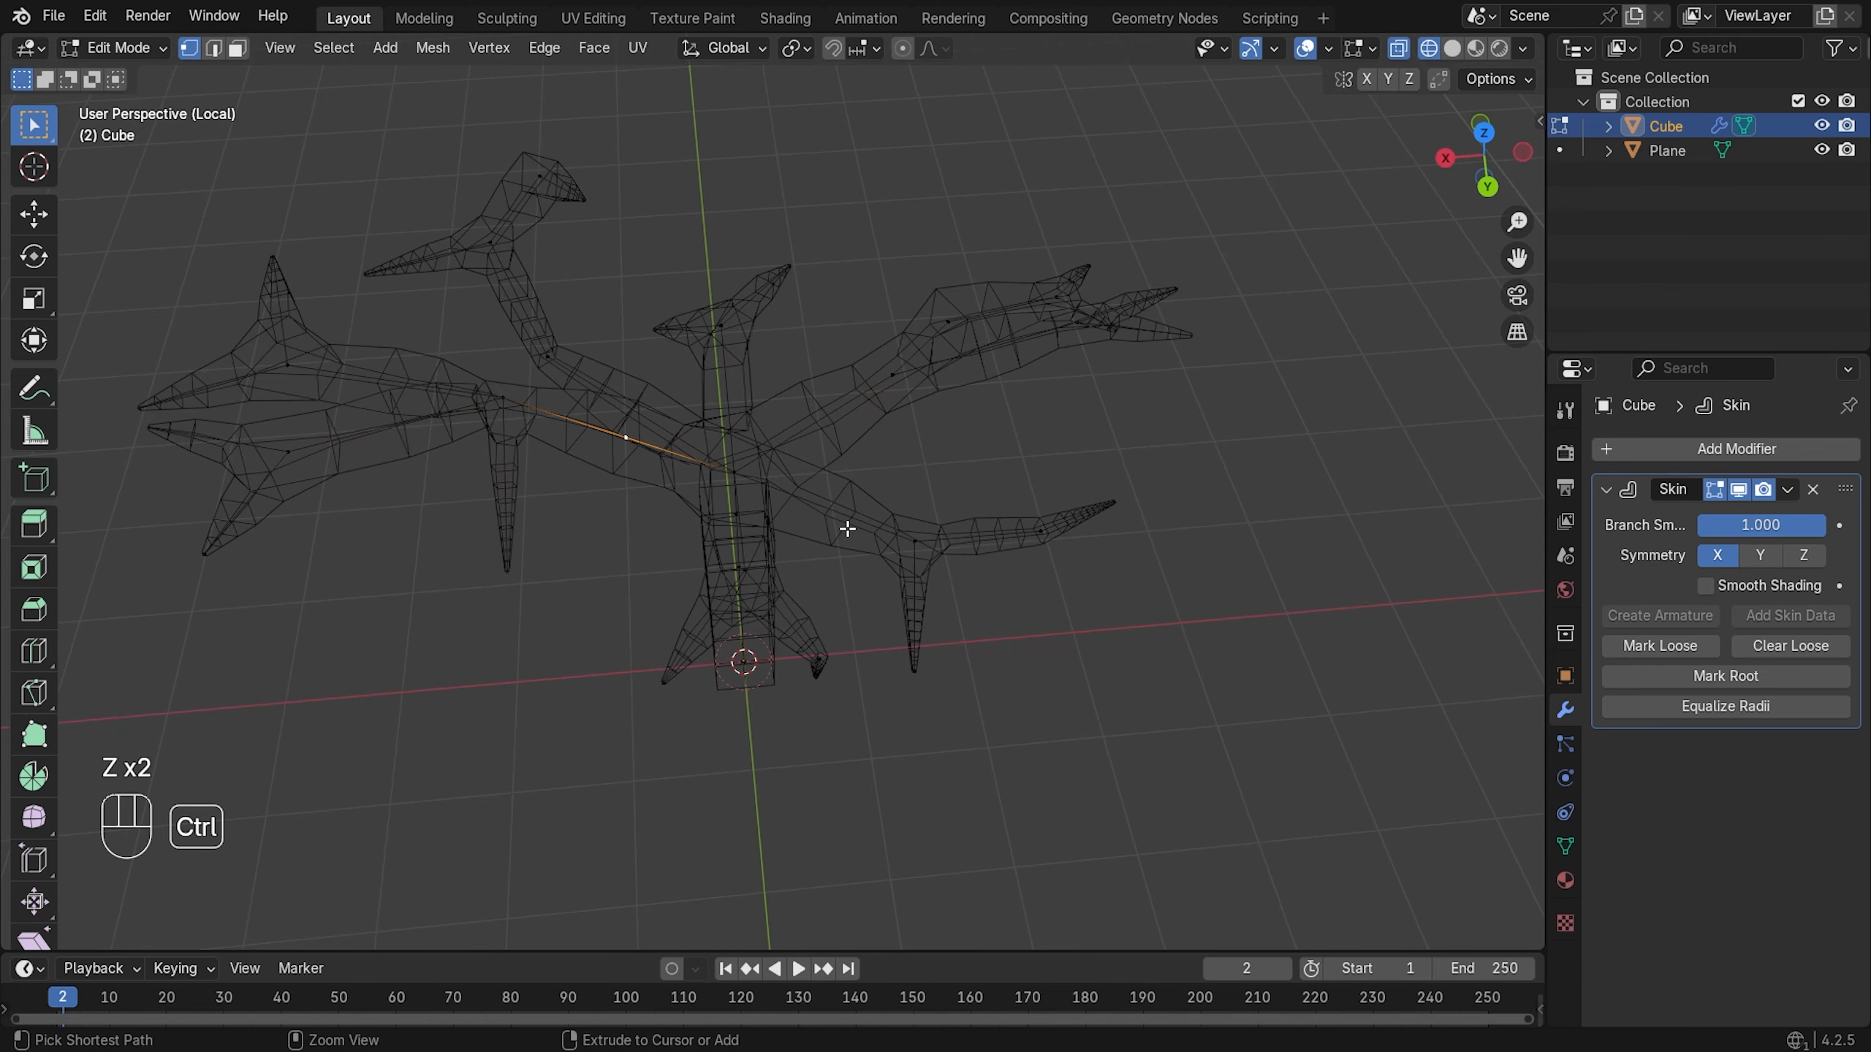
# - Scale the new middle vertex's skin radius down to 0.756
pyautogui.hotkey('ctrl', 'a')
pyautogui.click(791, 512)
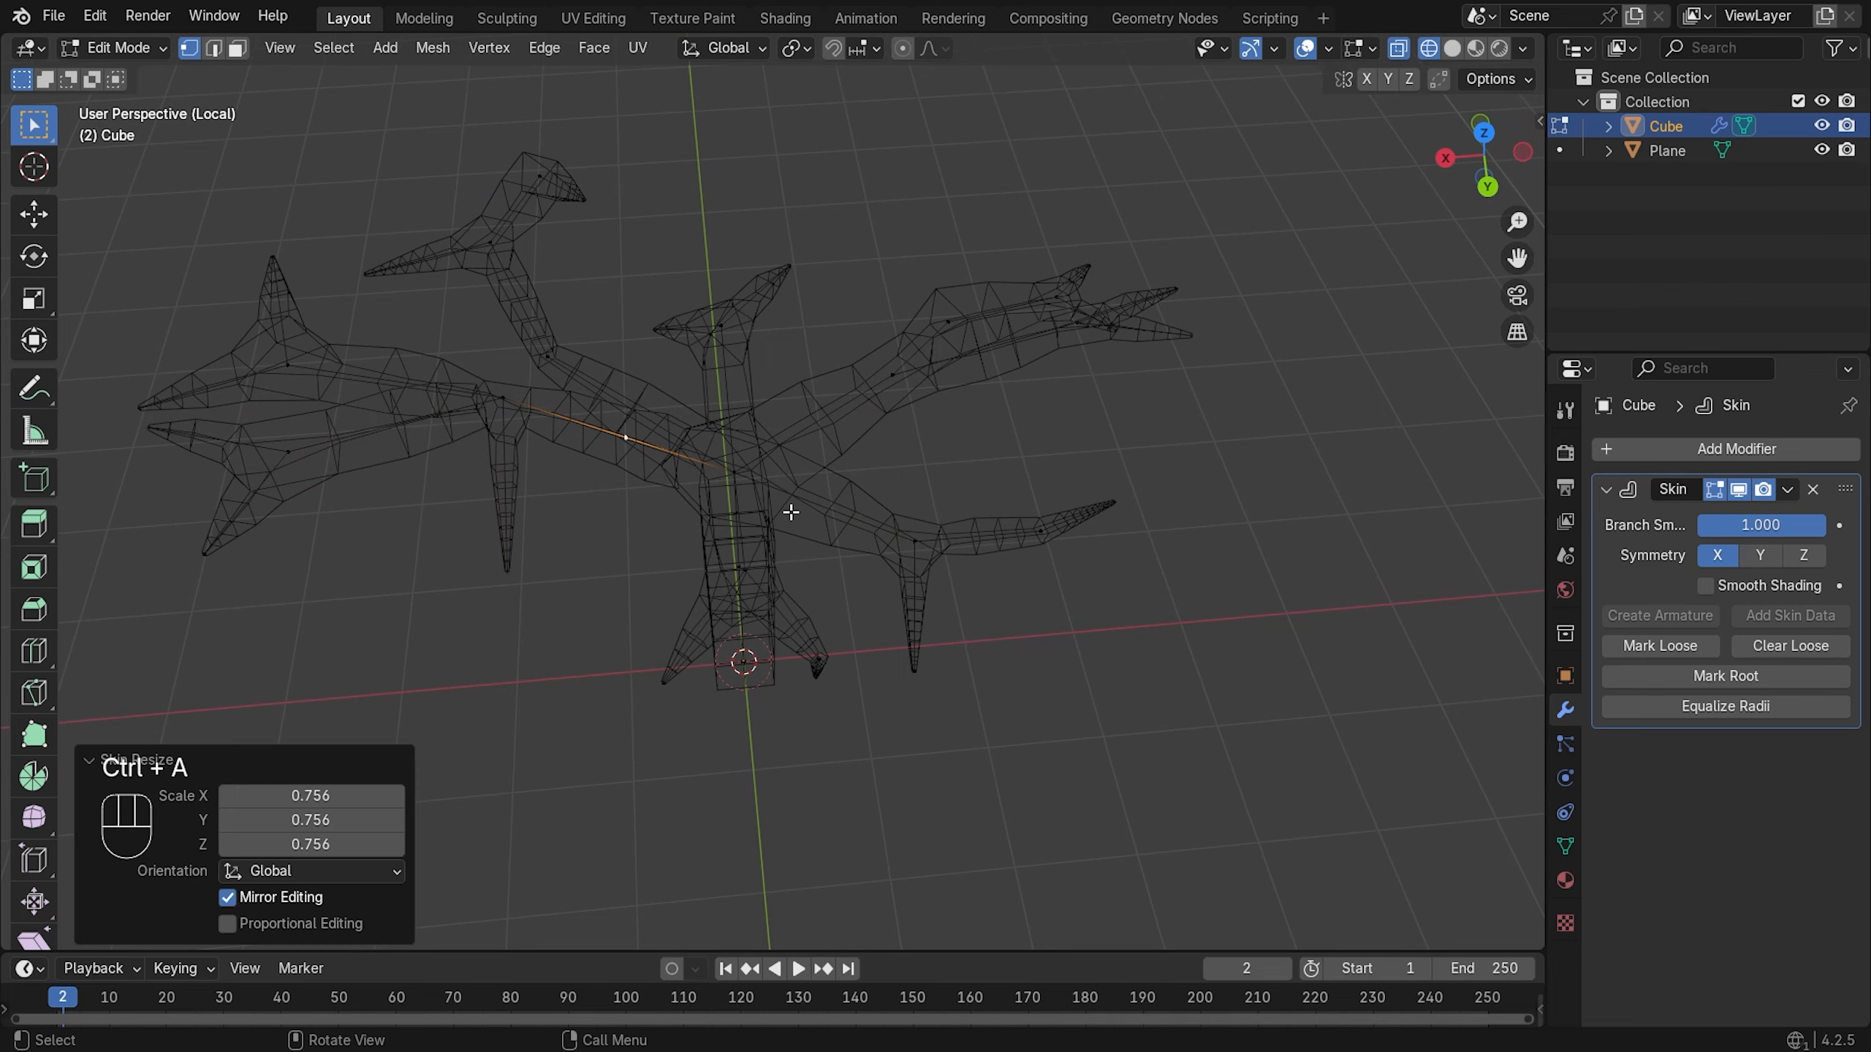
pyautogui.press('z')
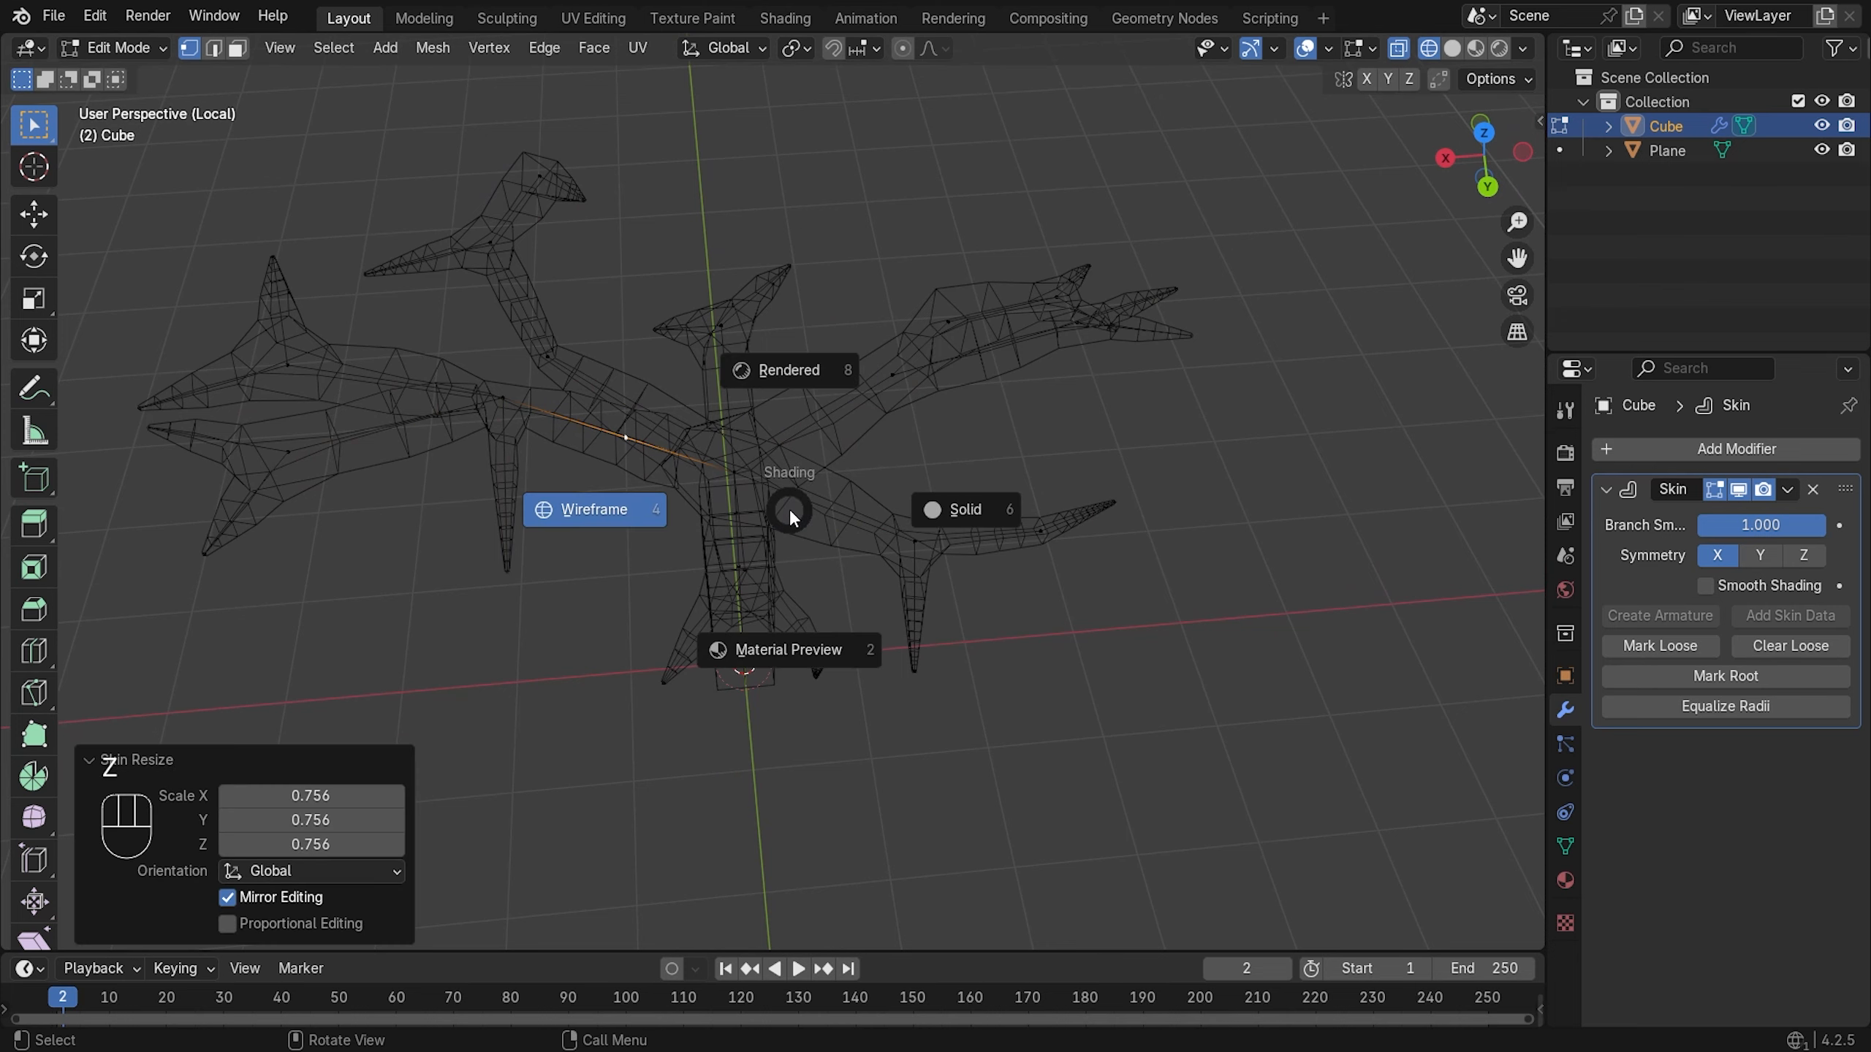
pyautogui.press('z')
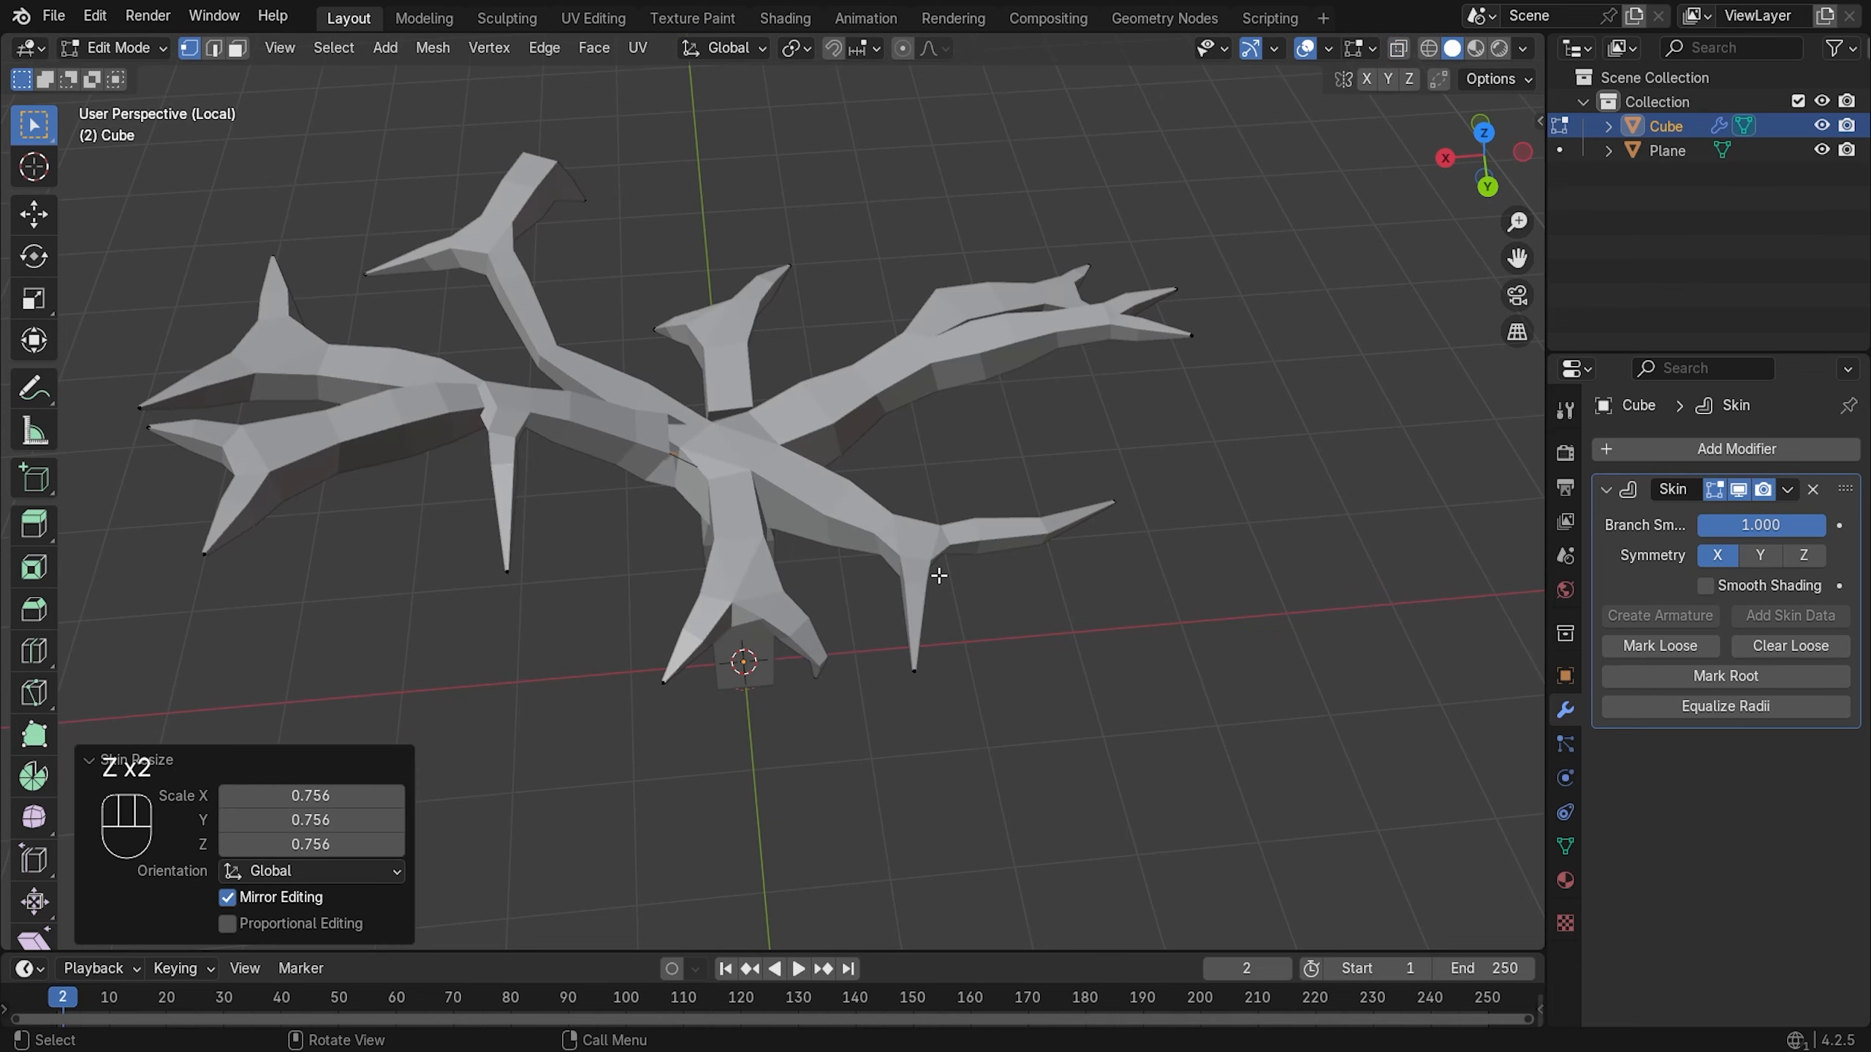
pyautogui.moveTo(893, 502); pyautogui.dragTo(1001, 450, button='middle')
pyautogui.press('z')
pyautogui.click(827, 447)
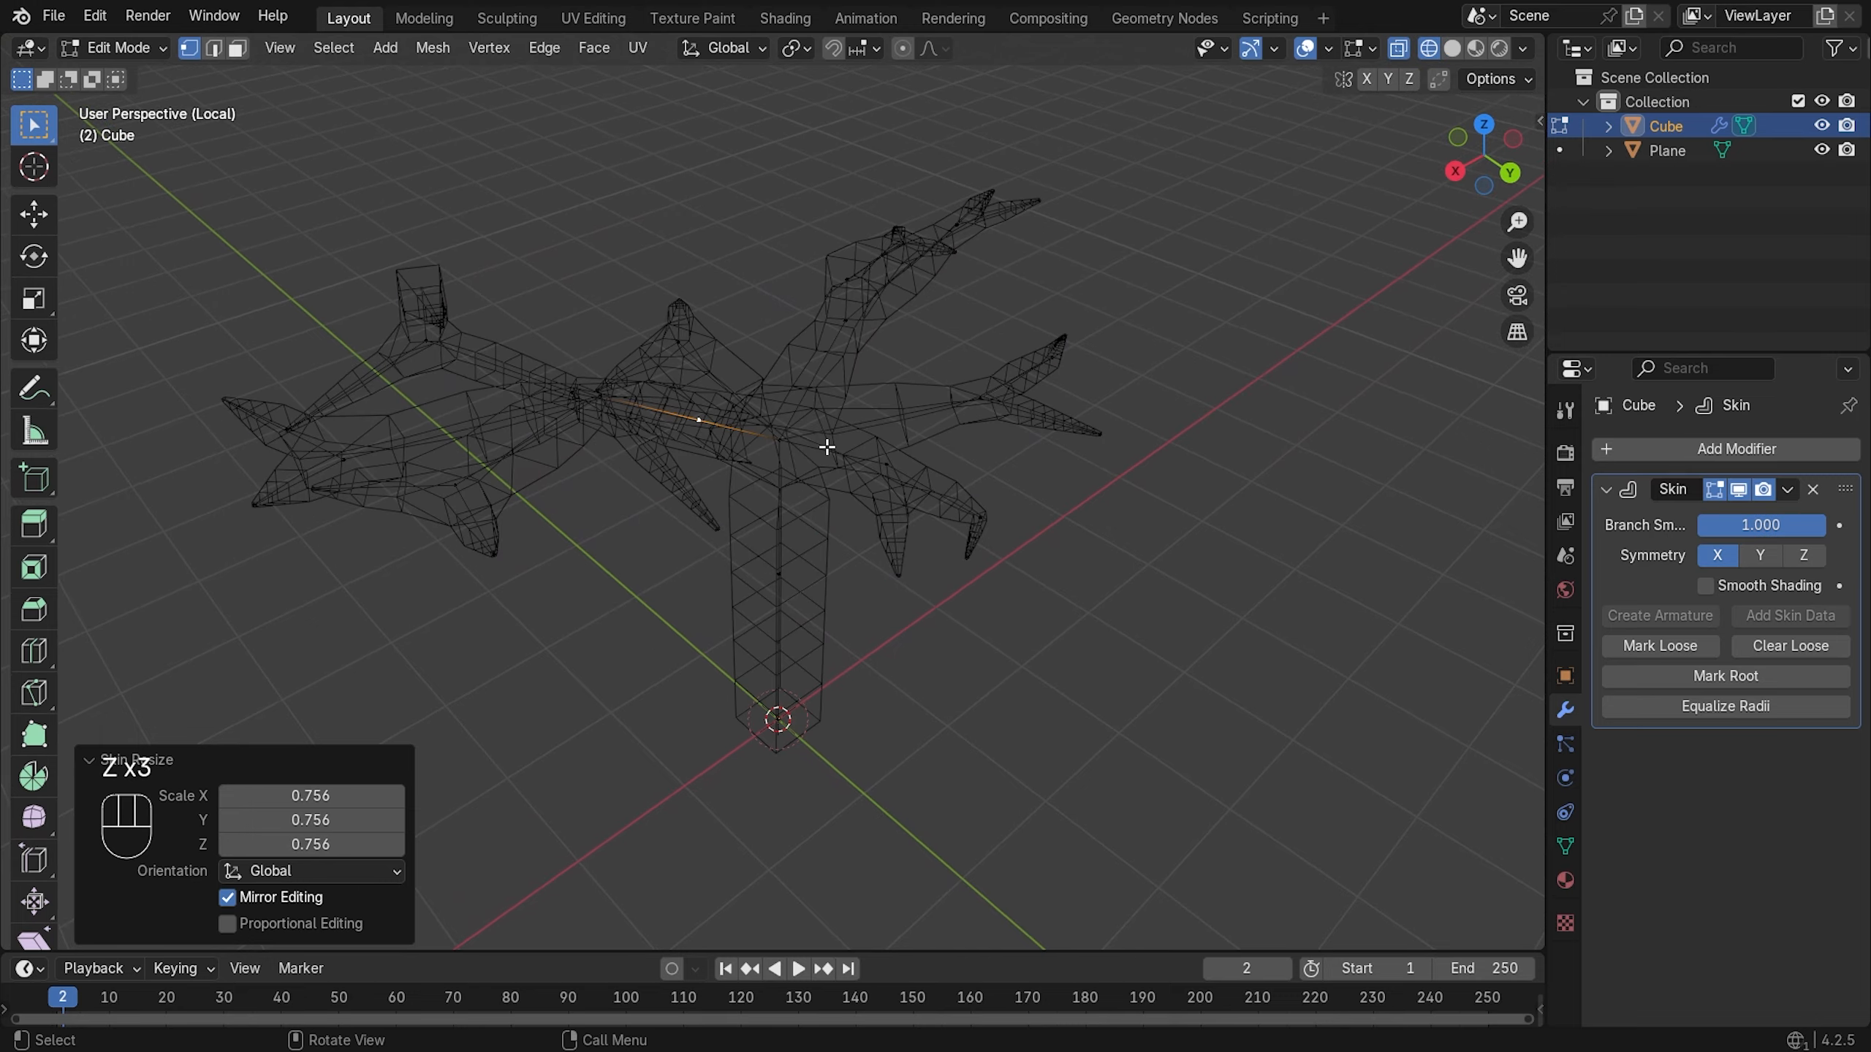
pyautogui.moveTo(827, 447)
pyautogui.mouseDown(button='middle')
pyautogui.moveTo(780, 530)
pyautogui.moveTo(873, 556)
pyautogui.moveTo(994, 442)
pyautogui.moveTo(1156, 414)
pyautogui.moveTo(1299, 442)
pyautogui.moveTo(1253, 471)
pyautogui.mouseUp(button='middle')
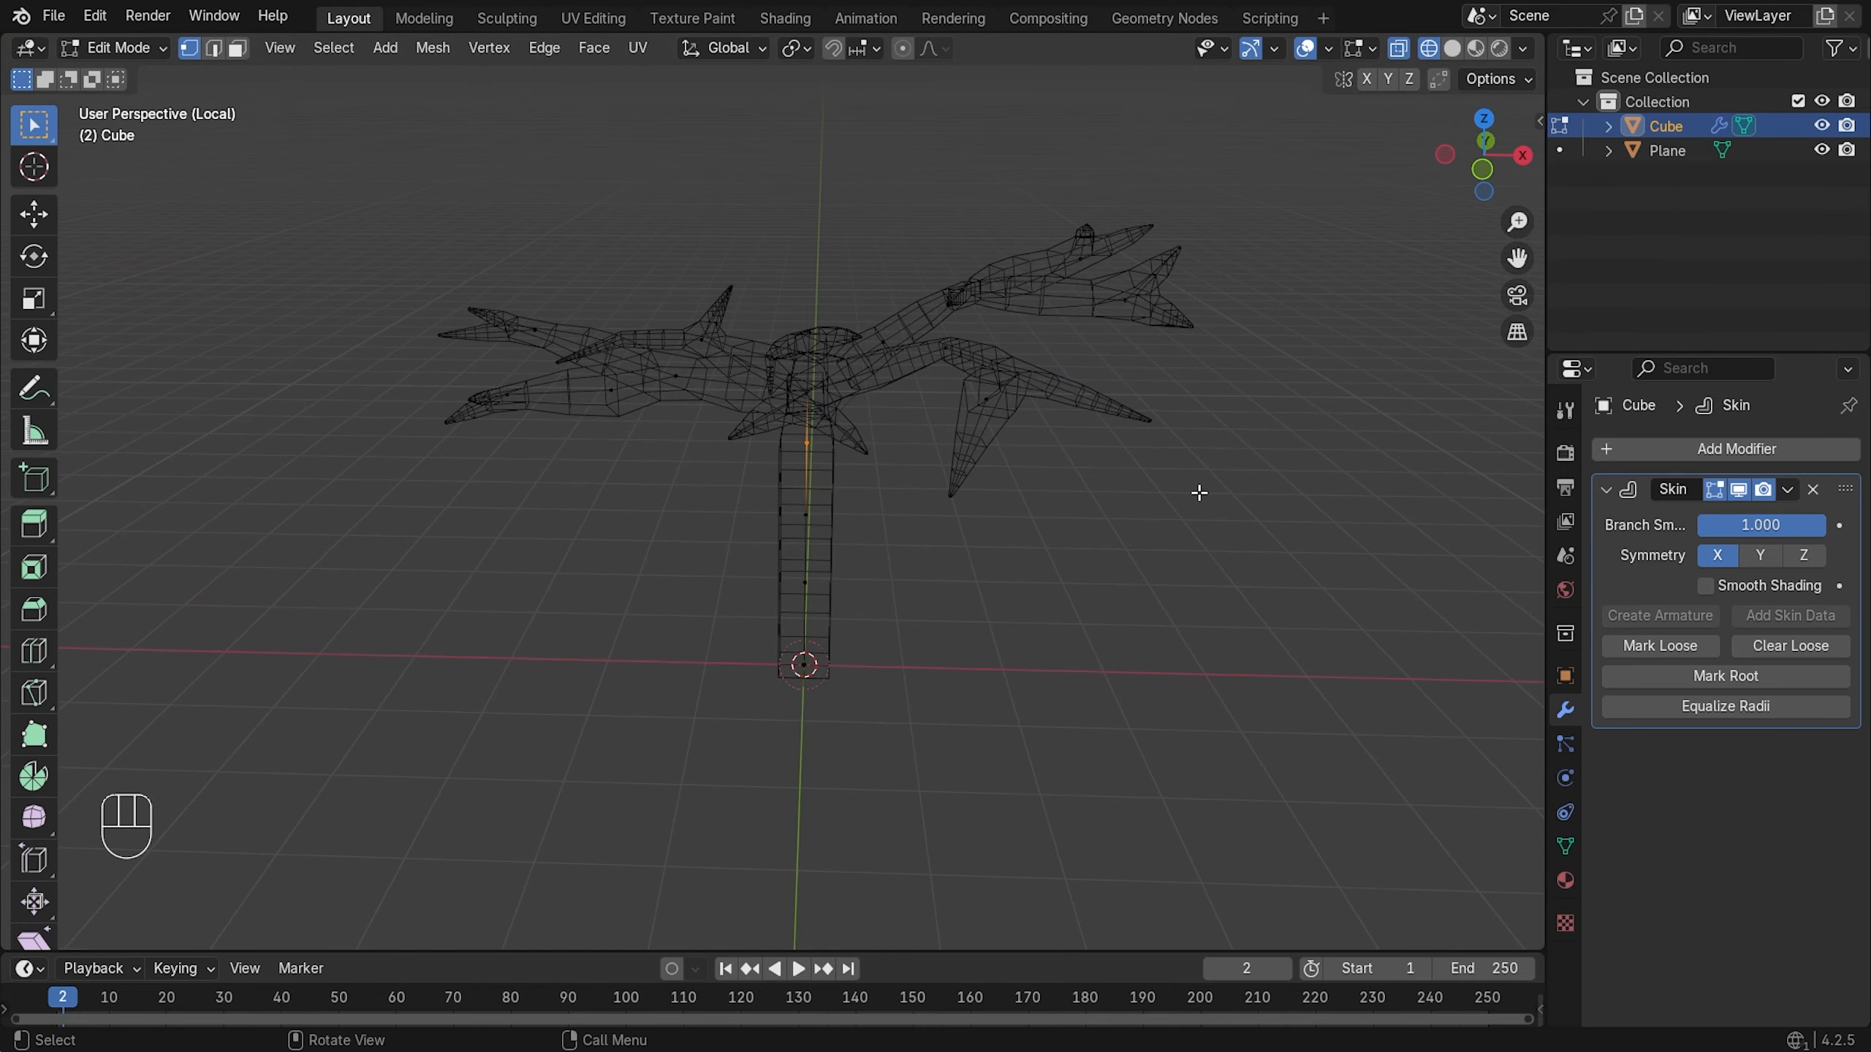
# - In front view, select the mid-trunk vertices and enlarge their skin radius to 1.36
pyautogui.press('KP_1')
pyautogui.scroll(1, 885, 492)
pyautogui.moveTo(996, 548); pyautogui.dragTo(704, 794)
pyautogui.keyDown('shift'); pyautogui.moveTo(987, 498); pyautogui.dragTo(726, 654); pyautogui.keyUp('shift')
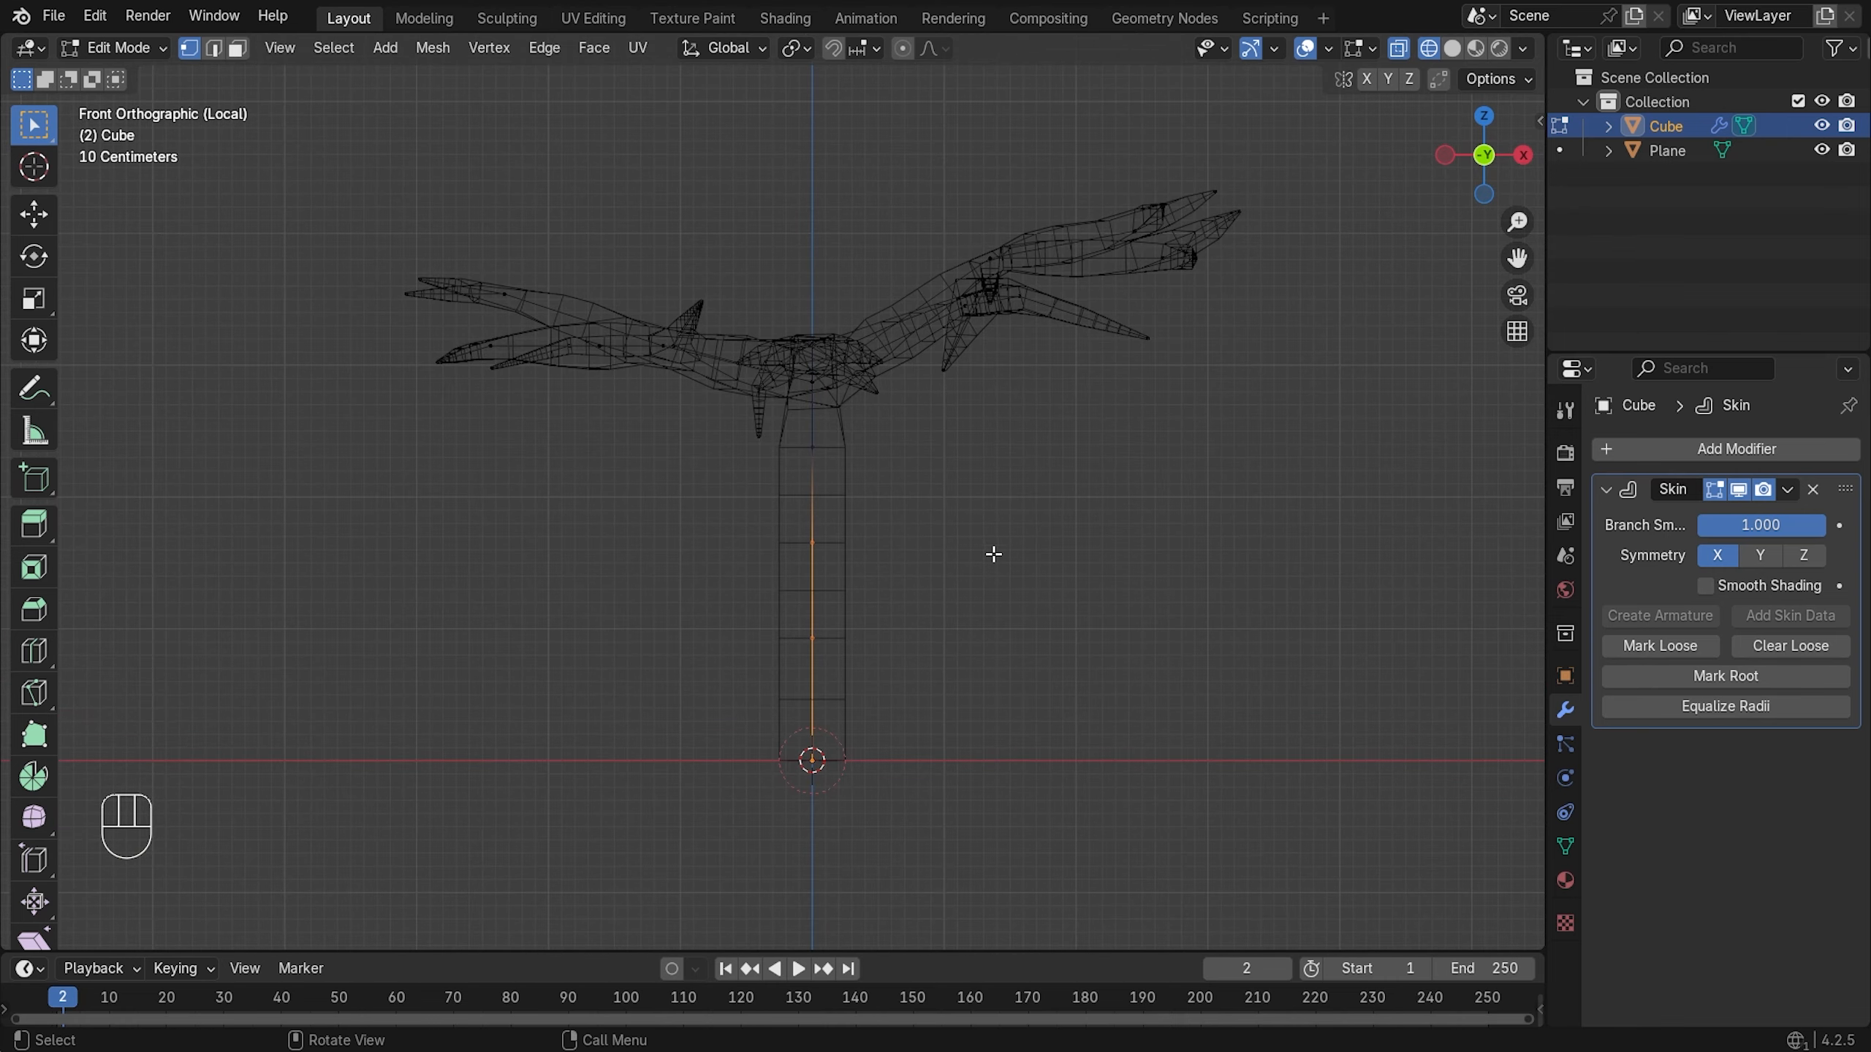
pyautogui.hotkey('ctrl', 'a')
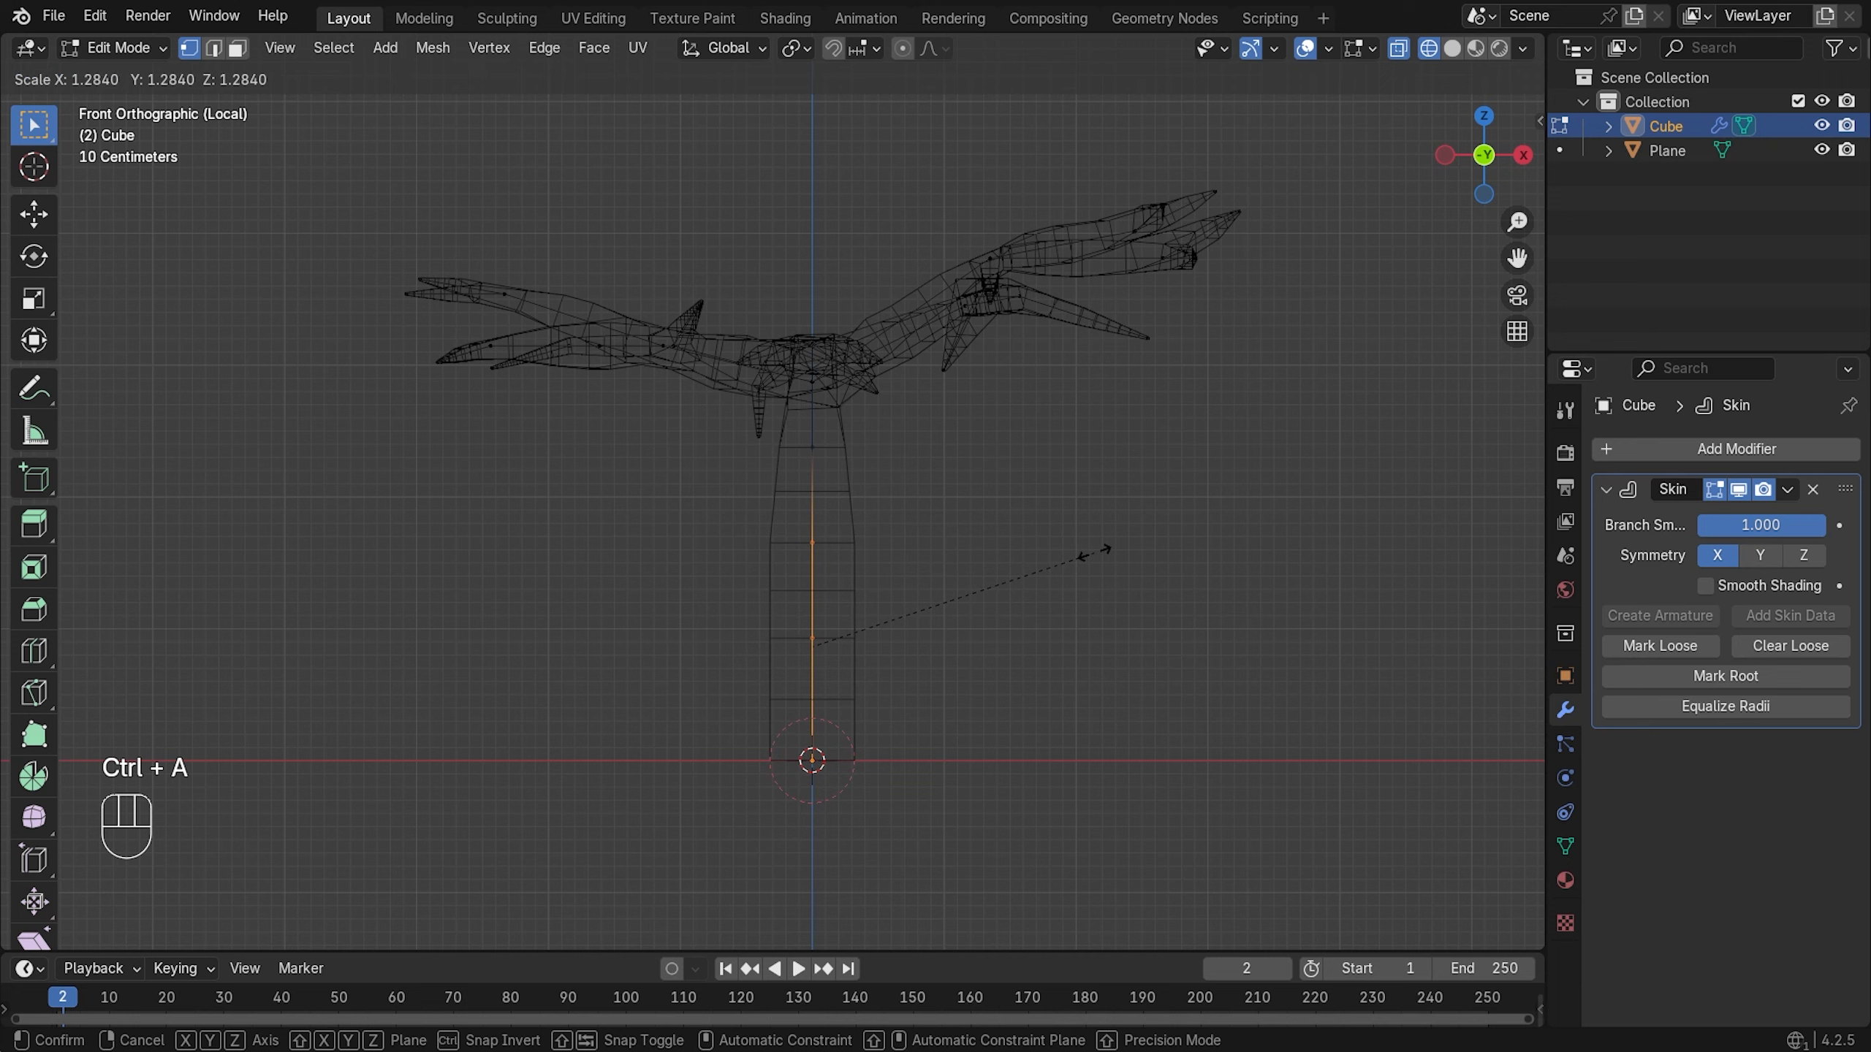
pyautogui.click(1112, 553)
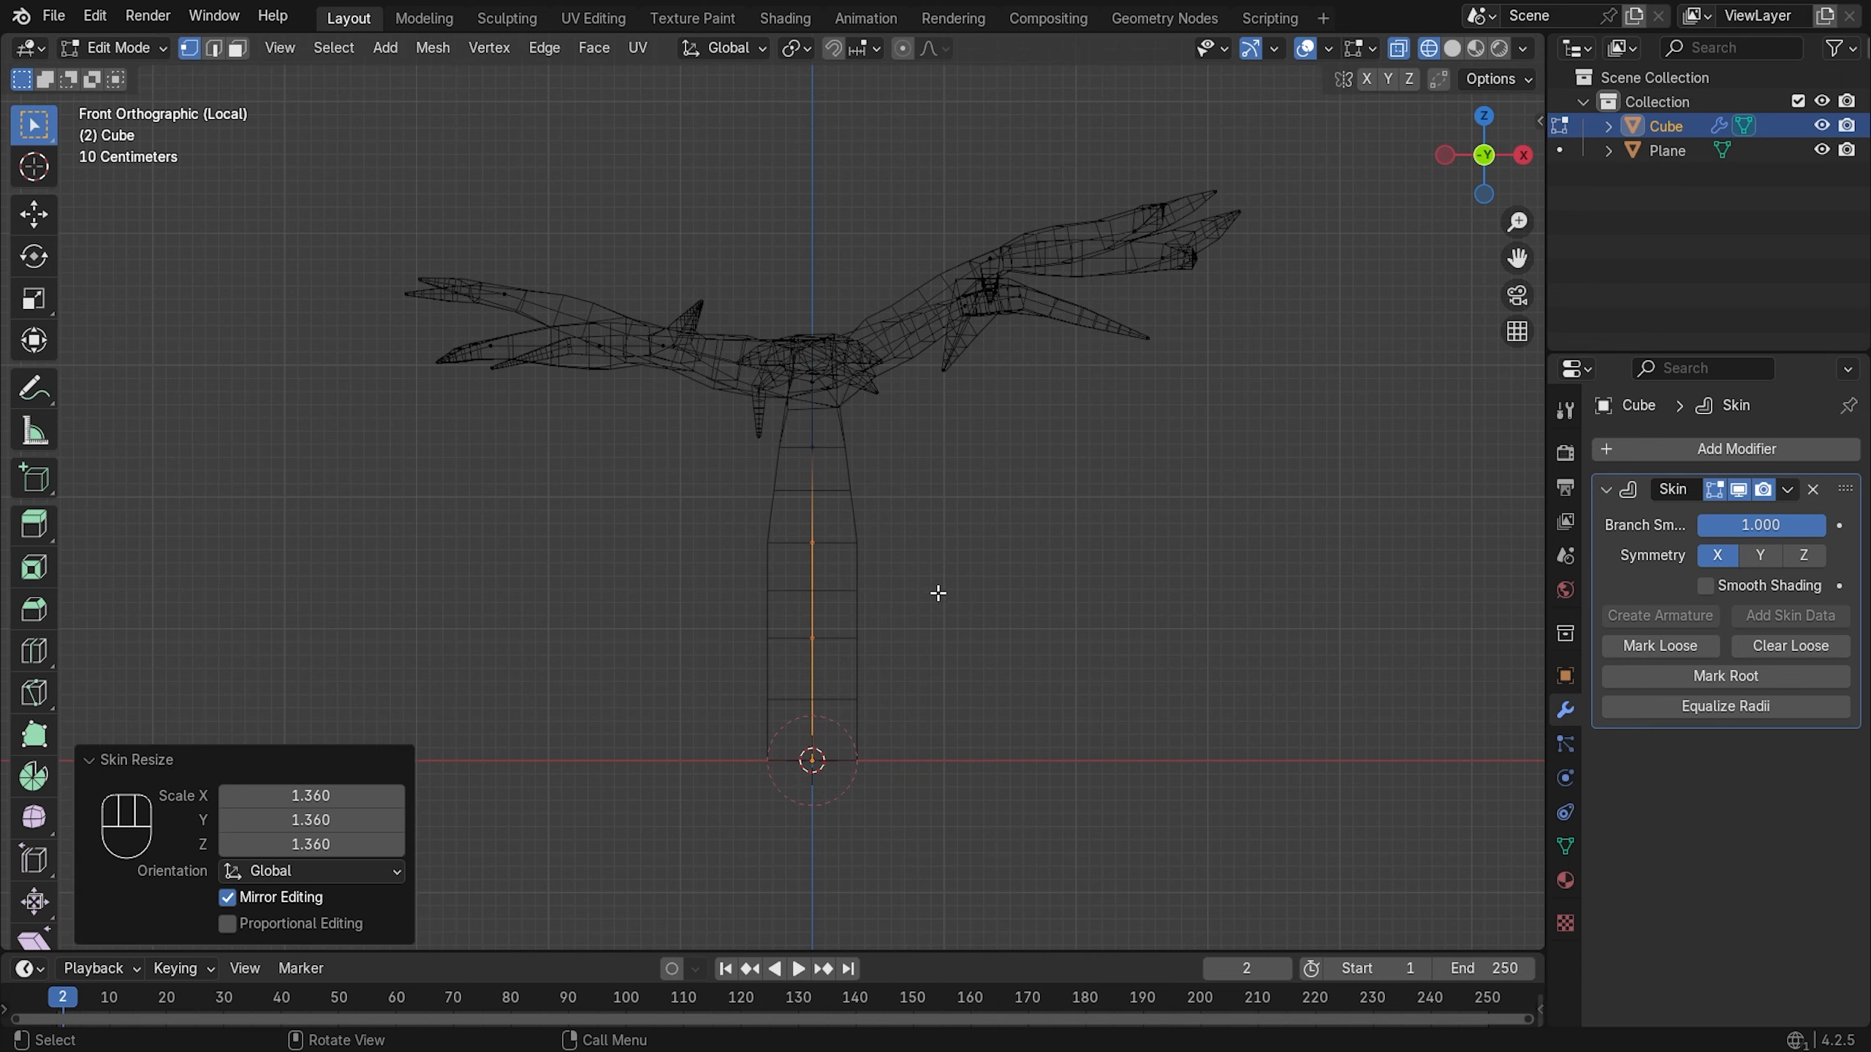
# - Narrow the trunk's bottom vertex skin to 0.771 and review the tree in solid shading
pyautogui.click(895, 781)
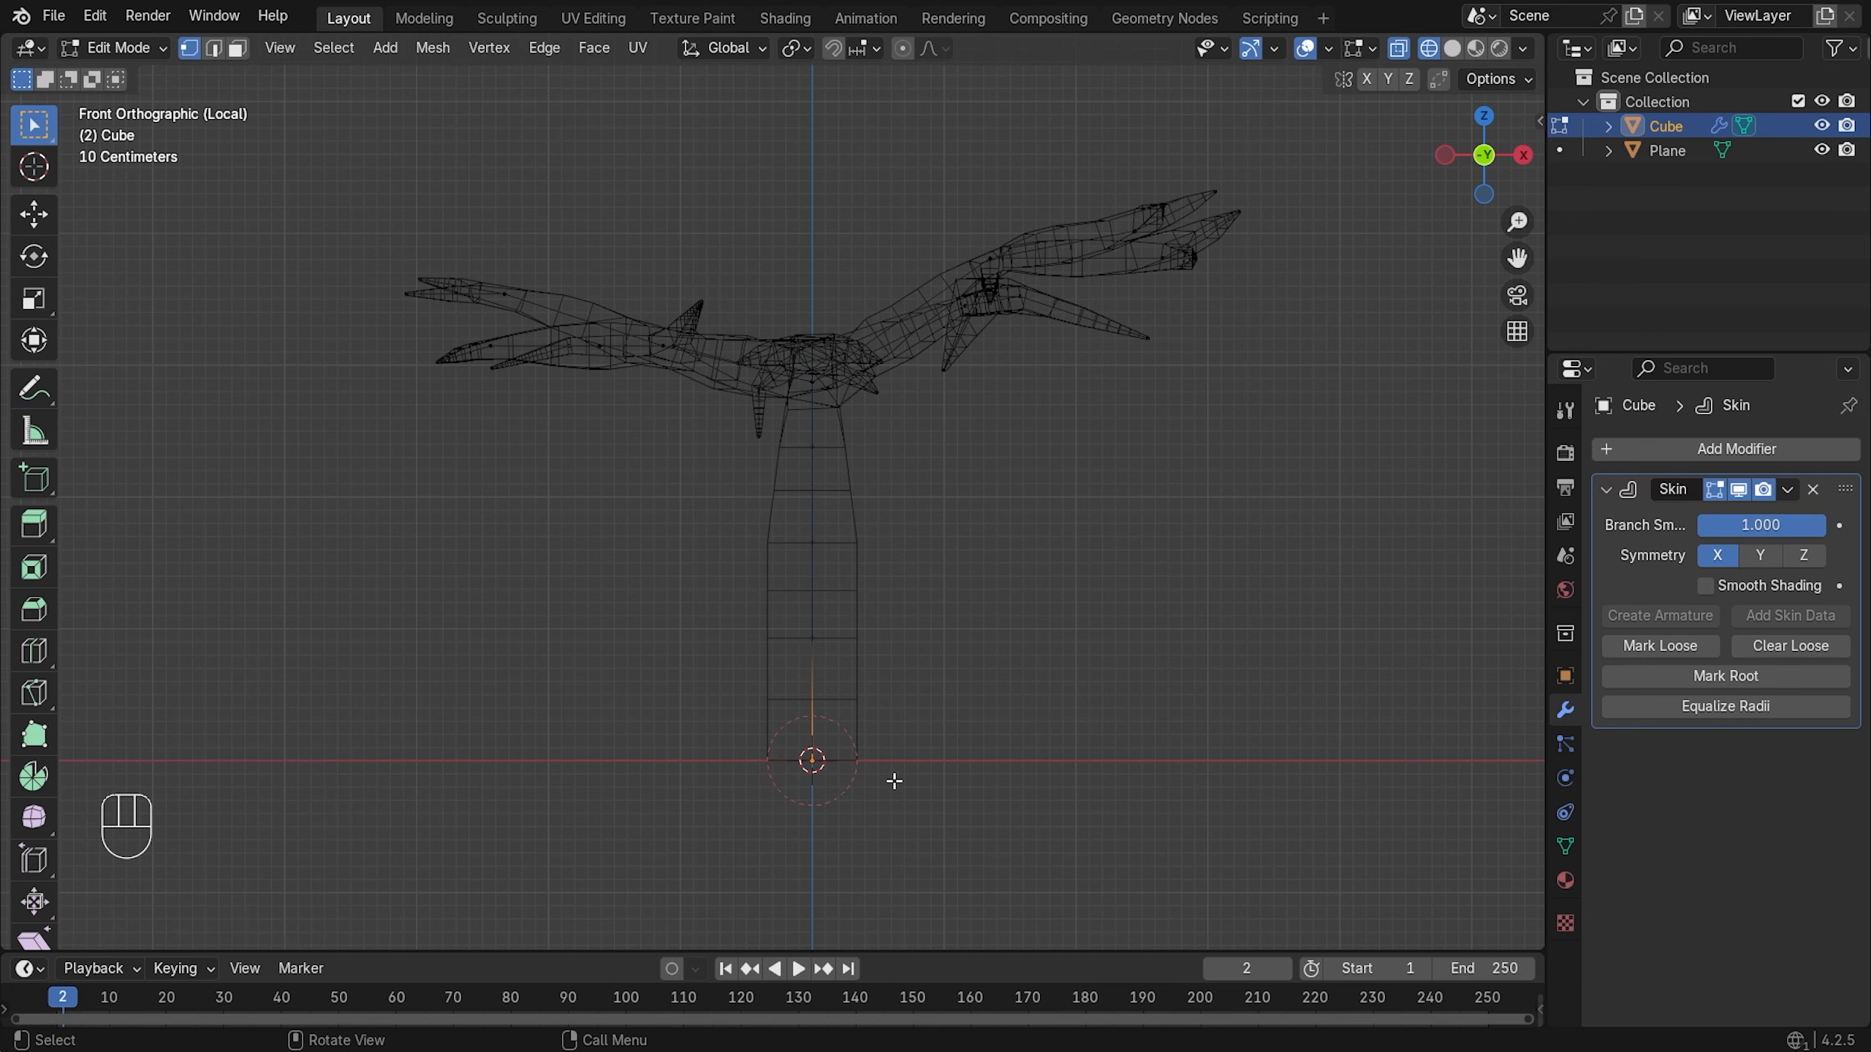
pyautogui.hotkey('ctrl', 'a')
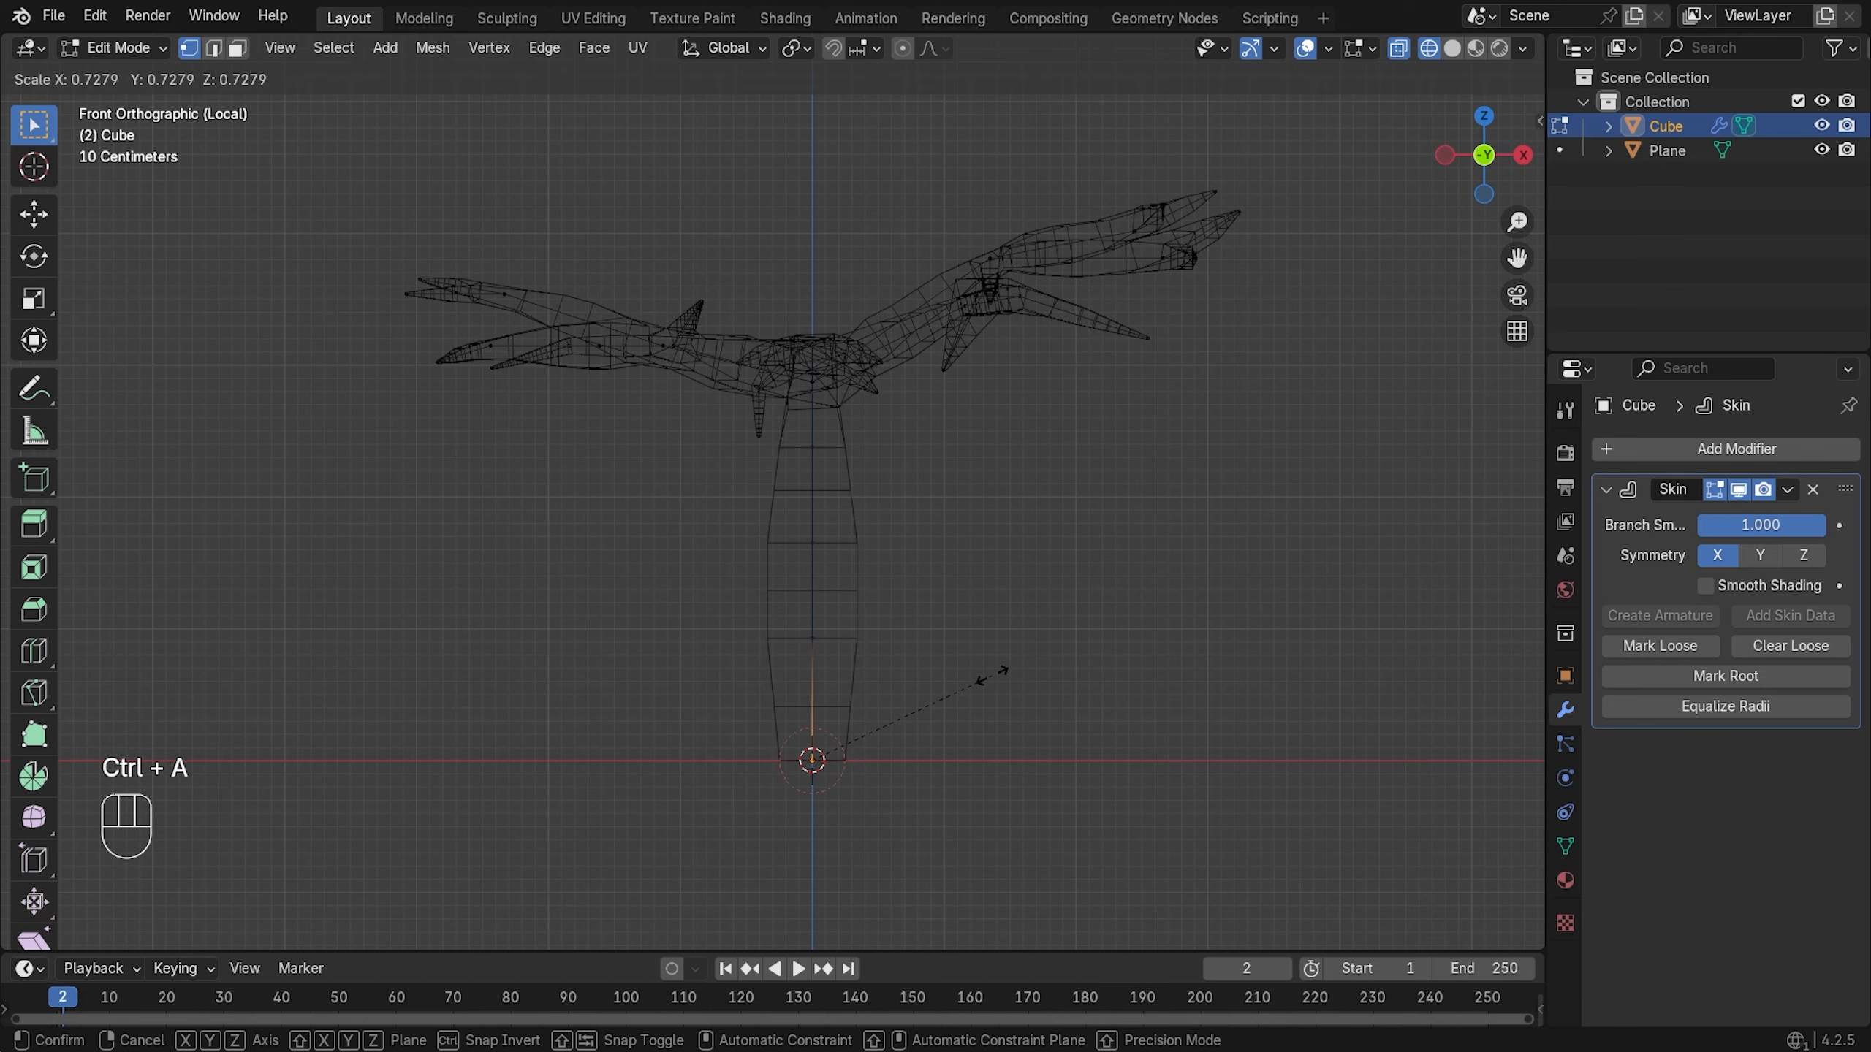
pyautogui.click(1003, 672)
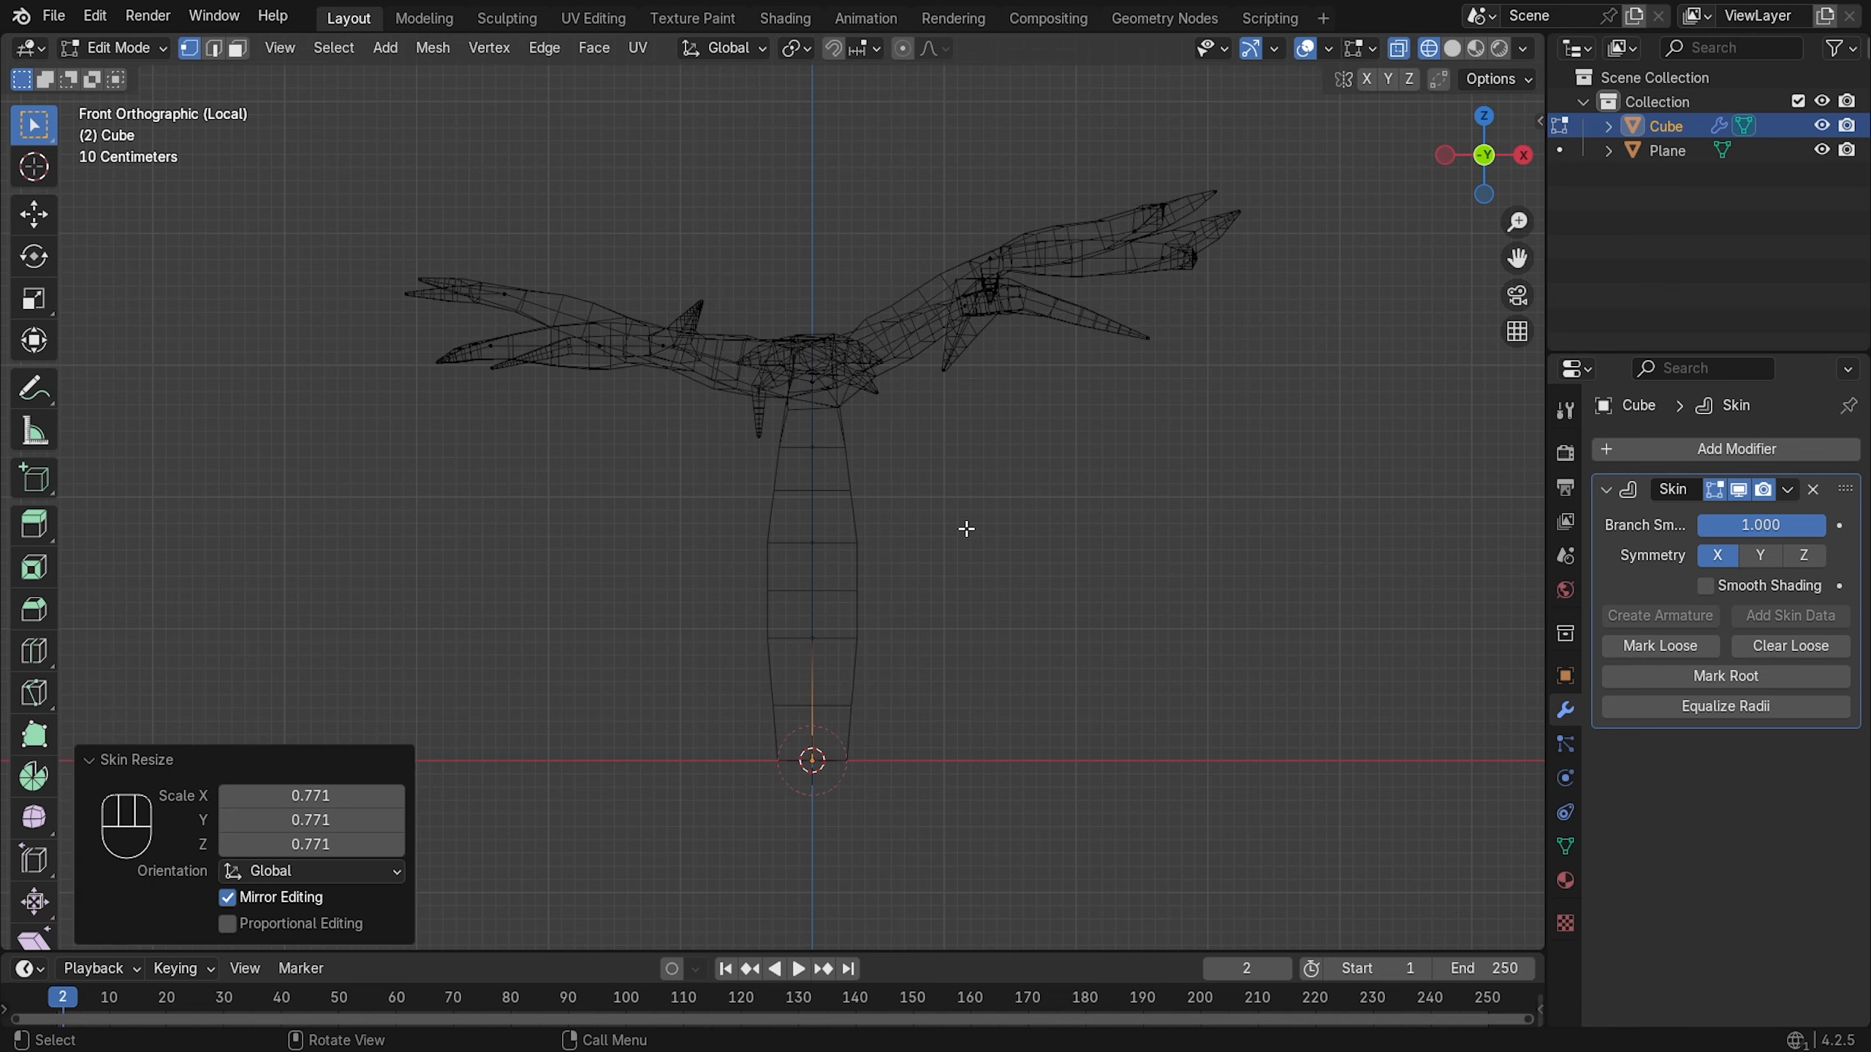
pyautogui.press('z')
pyautogui.click(1126, 587)
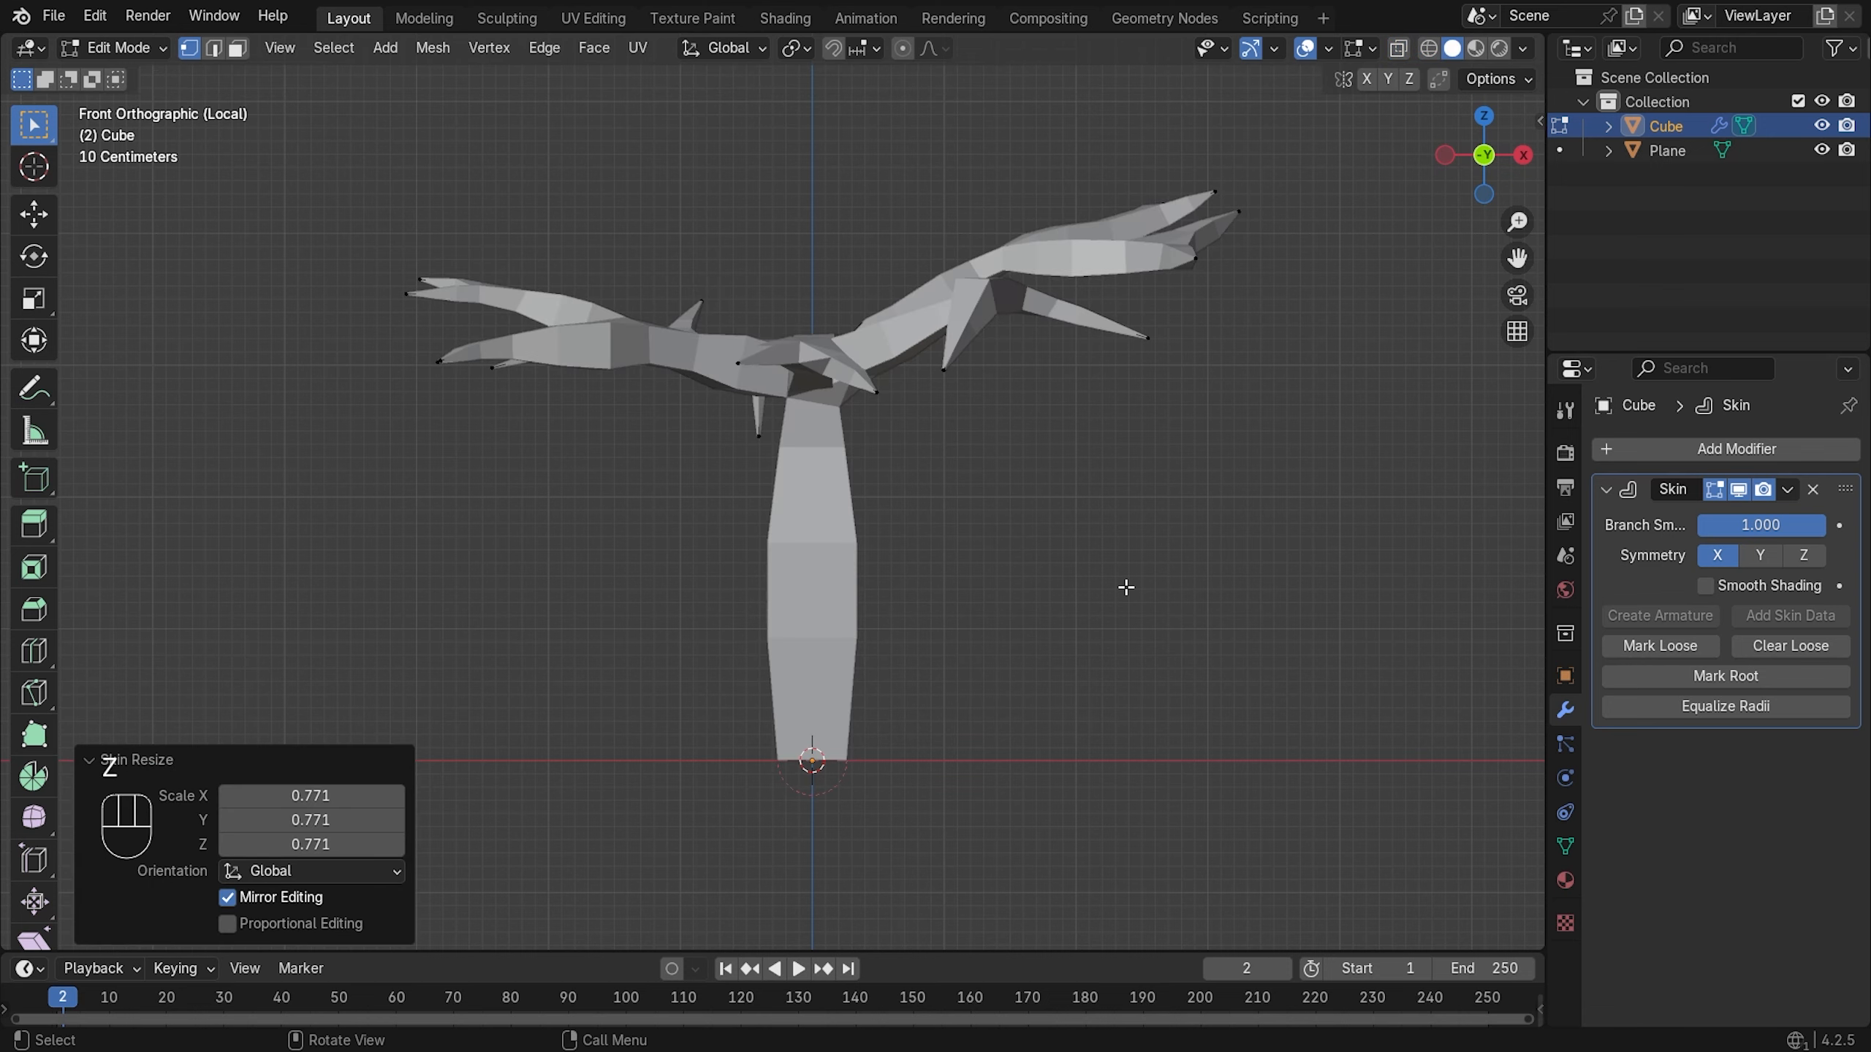
pyautogui.moveTo(1020, 404); pyautogui.dragTo(840, 600, button='middle')
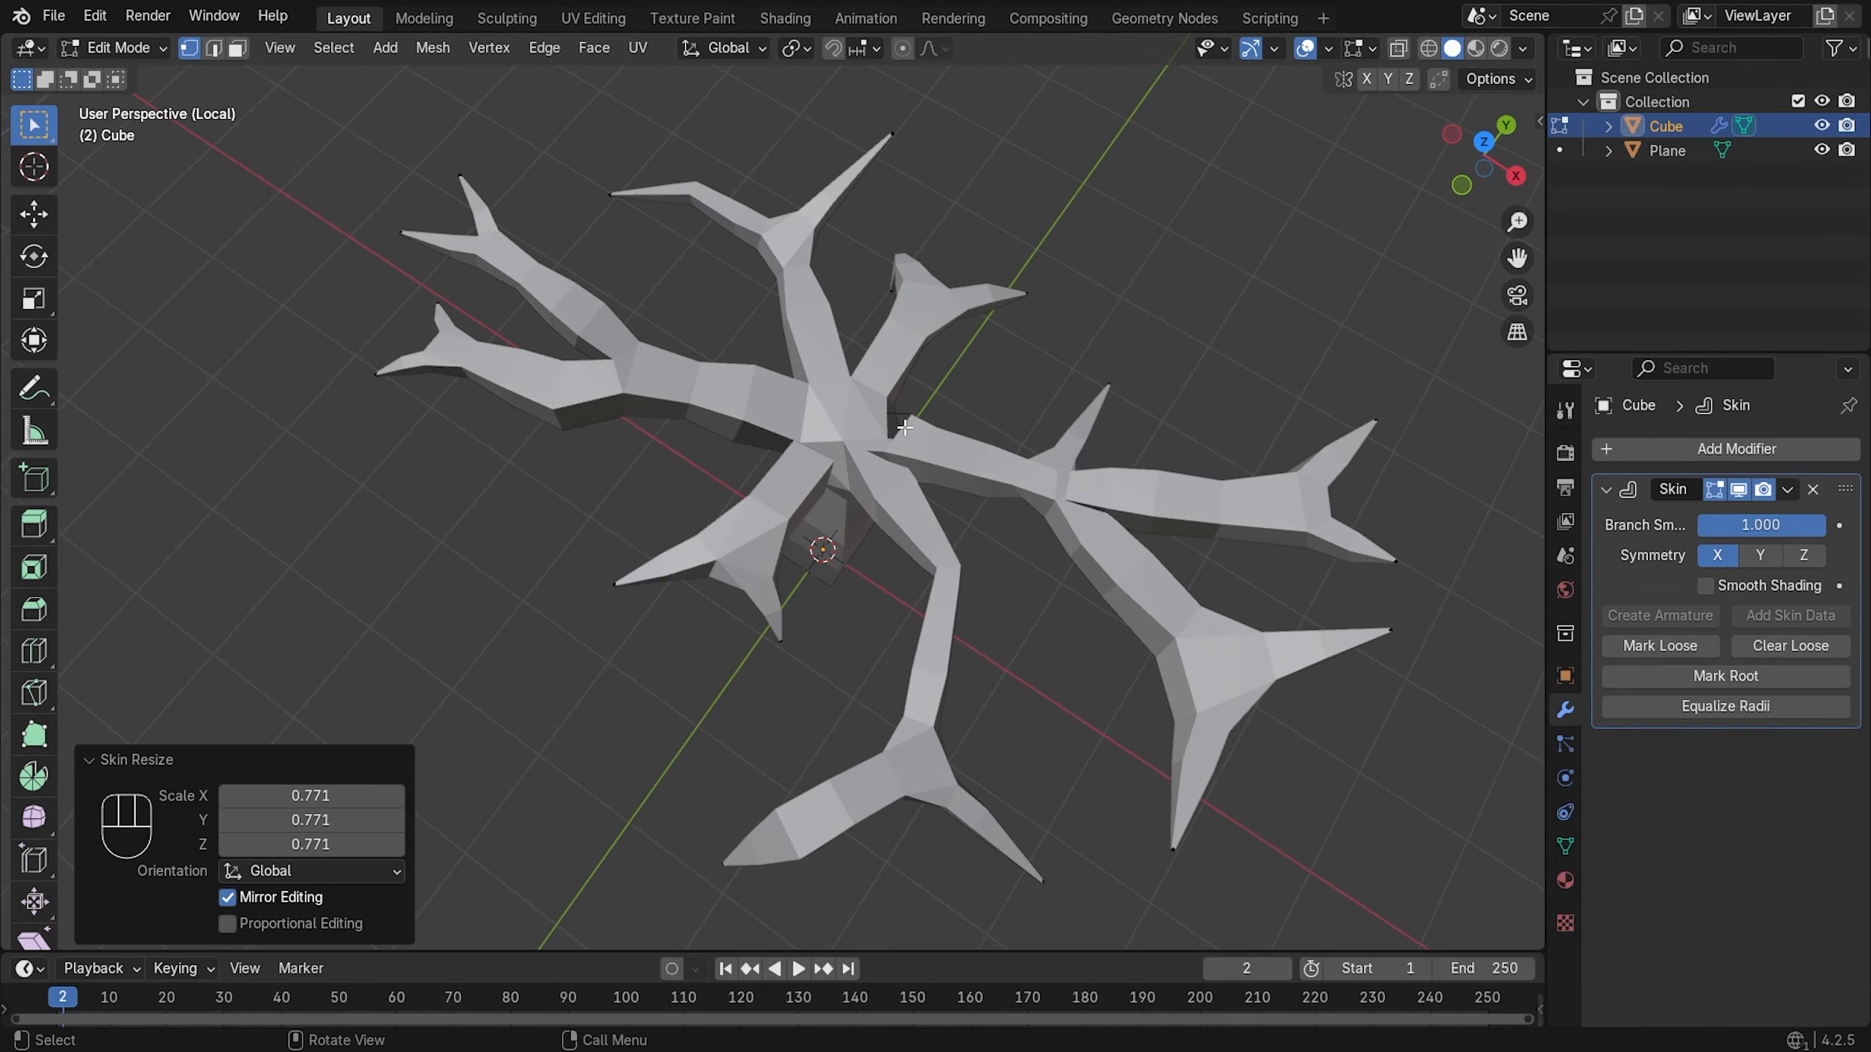
# - Resize the trunk junction's skin, enlarging it and then shrinking it slightly
pyautogui.scroll(1, 1061, 398)
pyautogui.moveTo(1085, 370); pyautogui.dragTo(691, 485, button='middle')
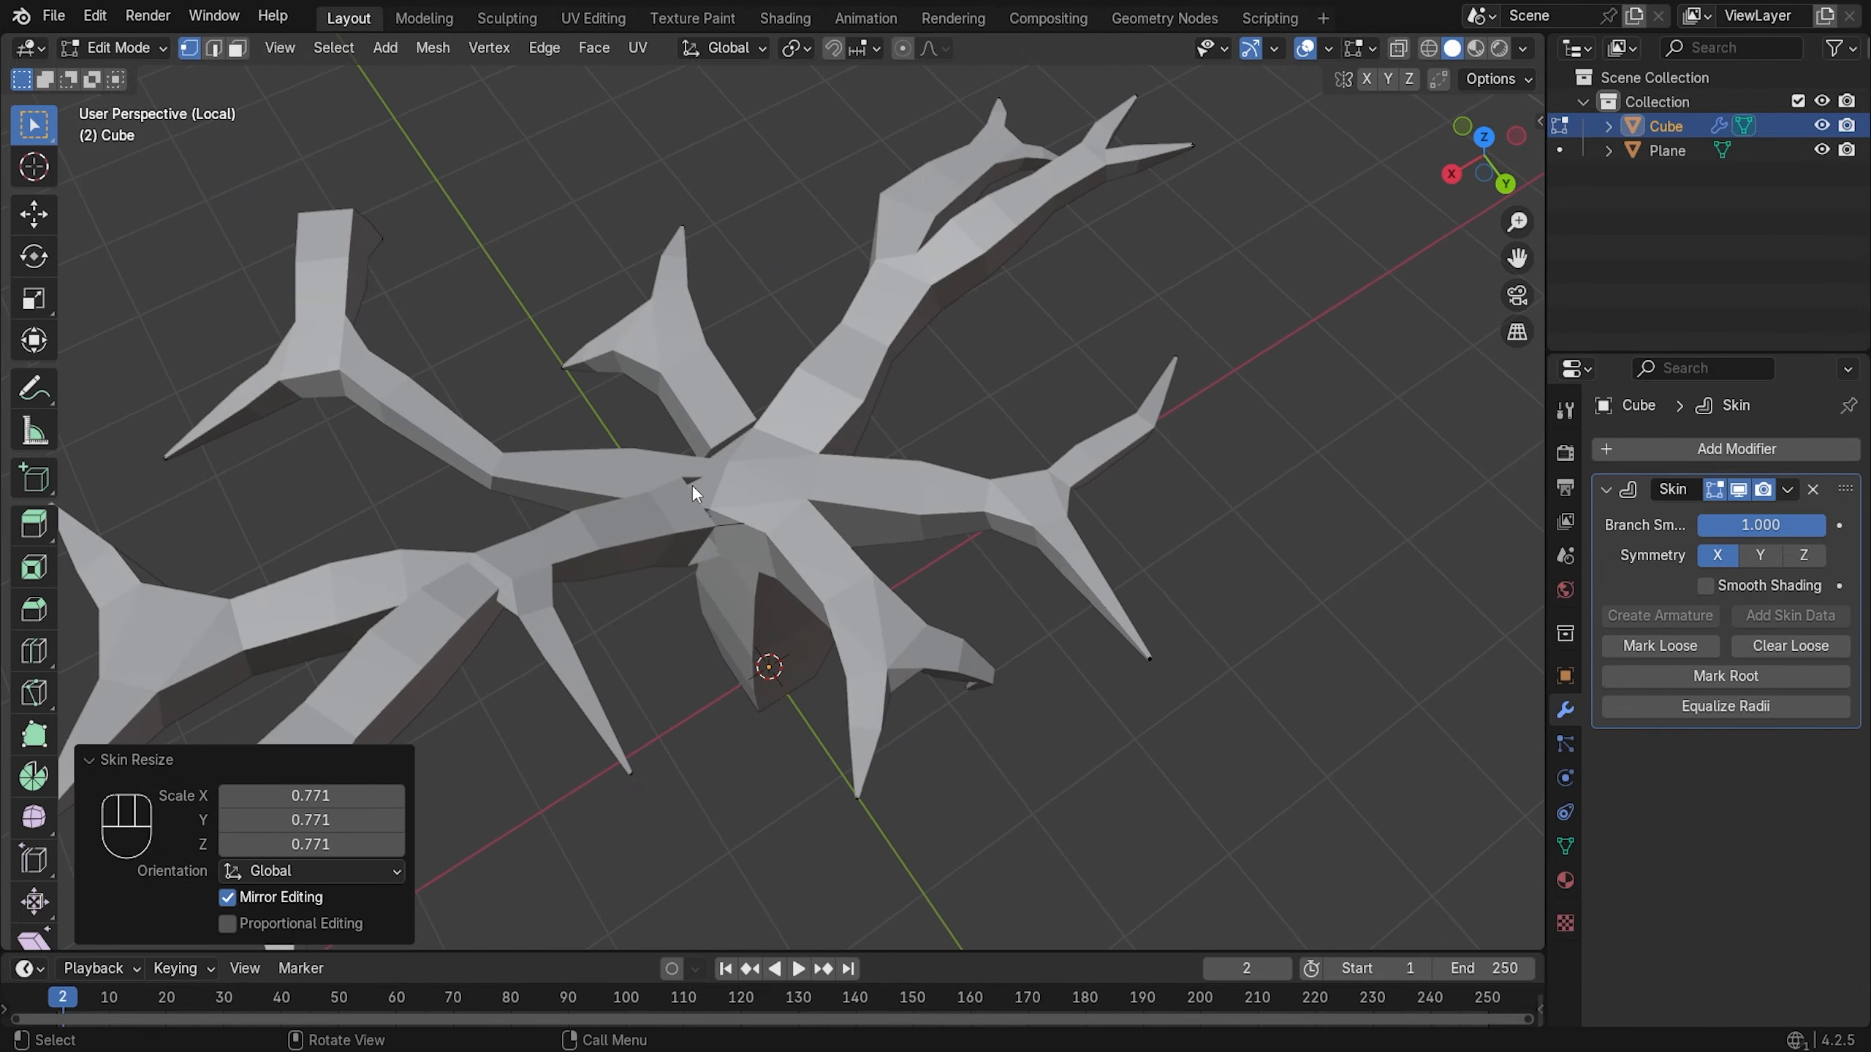
pyautogui.press('z')
pyautogui.click(611, 483)
pyautogui.moveTo(793, 547); pyautogui.dragTo(805, 427, button='middle')
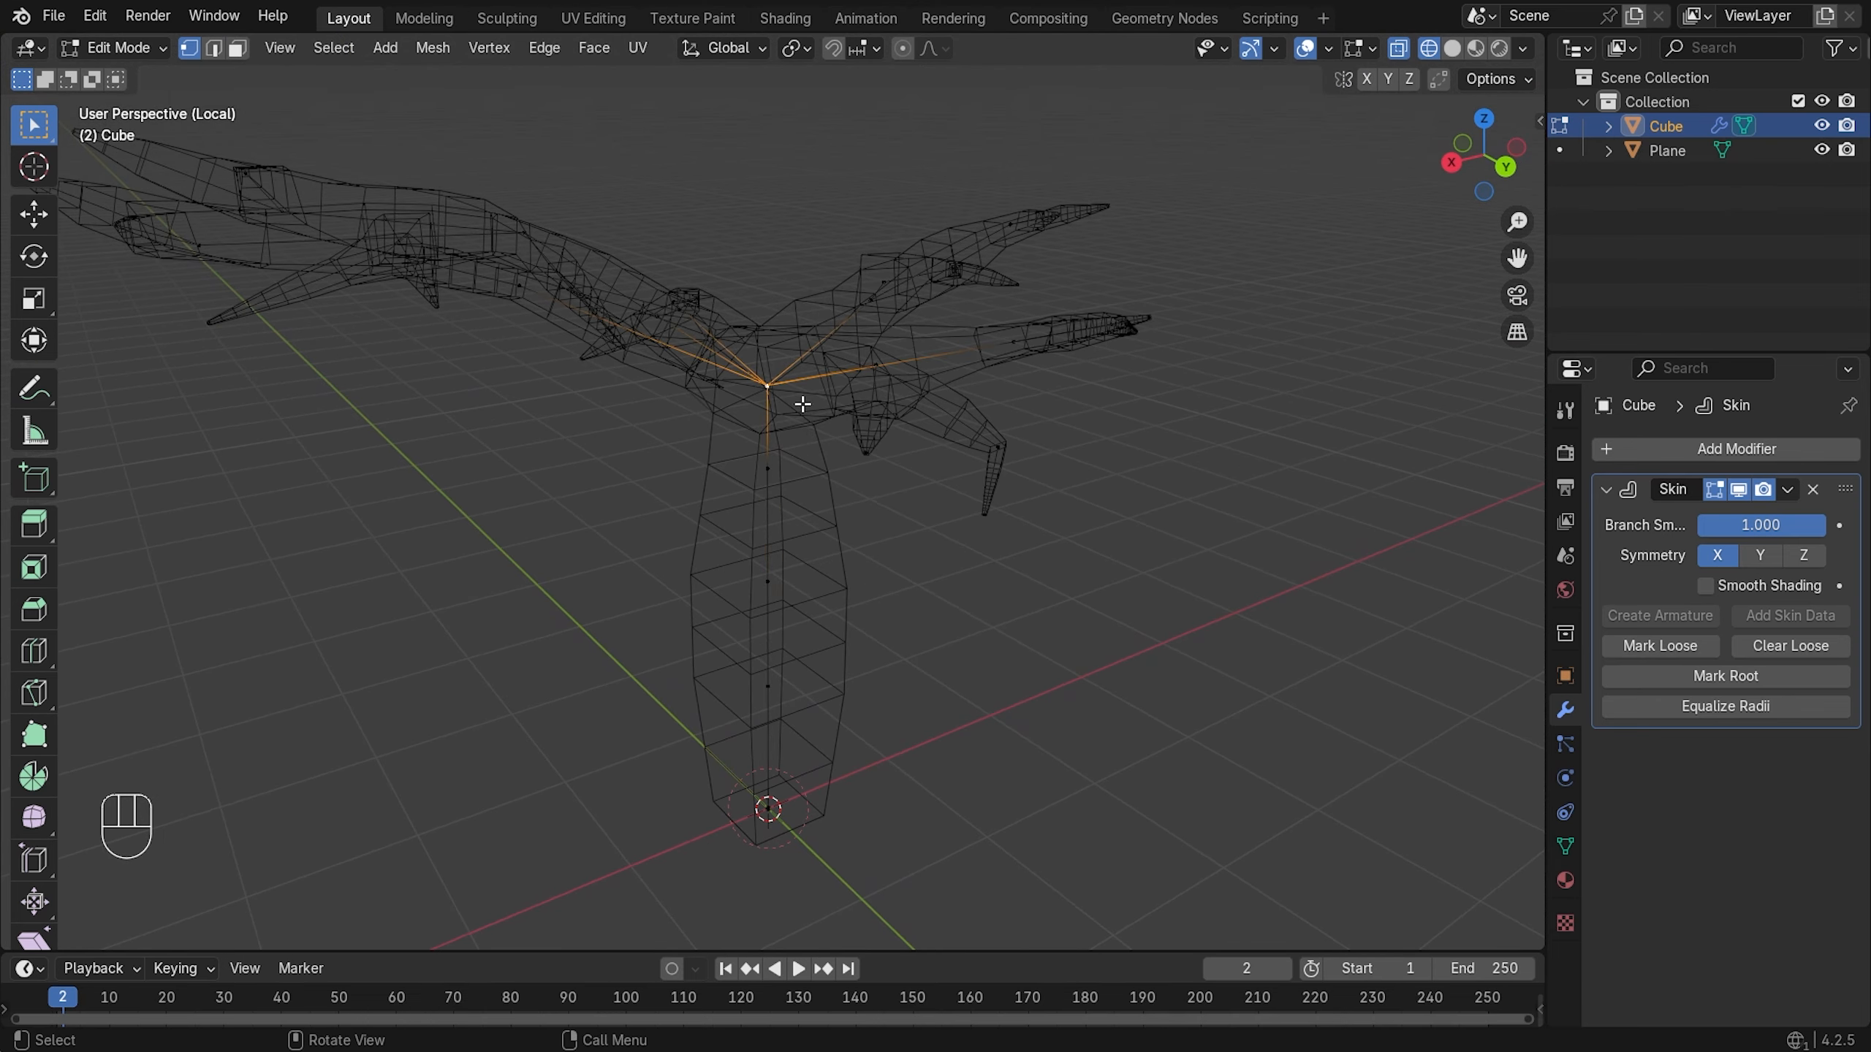
pyautogui.hotkey('ctrl', 'a')
pyautogui.click(869, 407)
pyautogui.press('z')
pyautogui.click(955, 420)
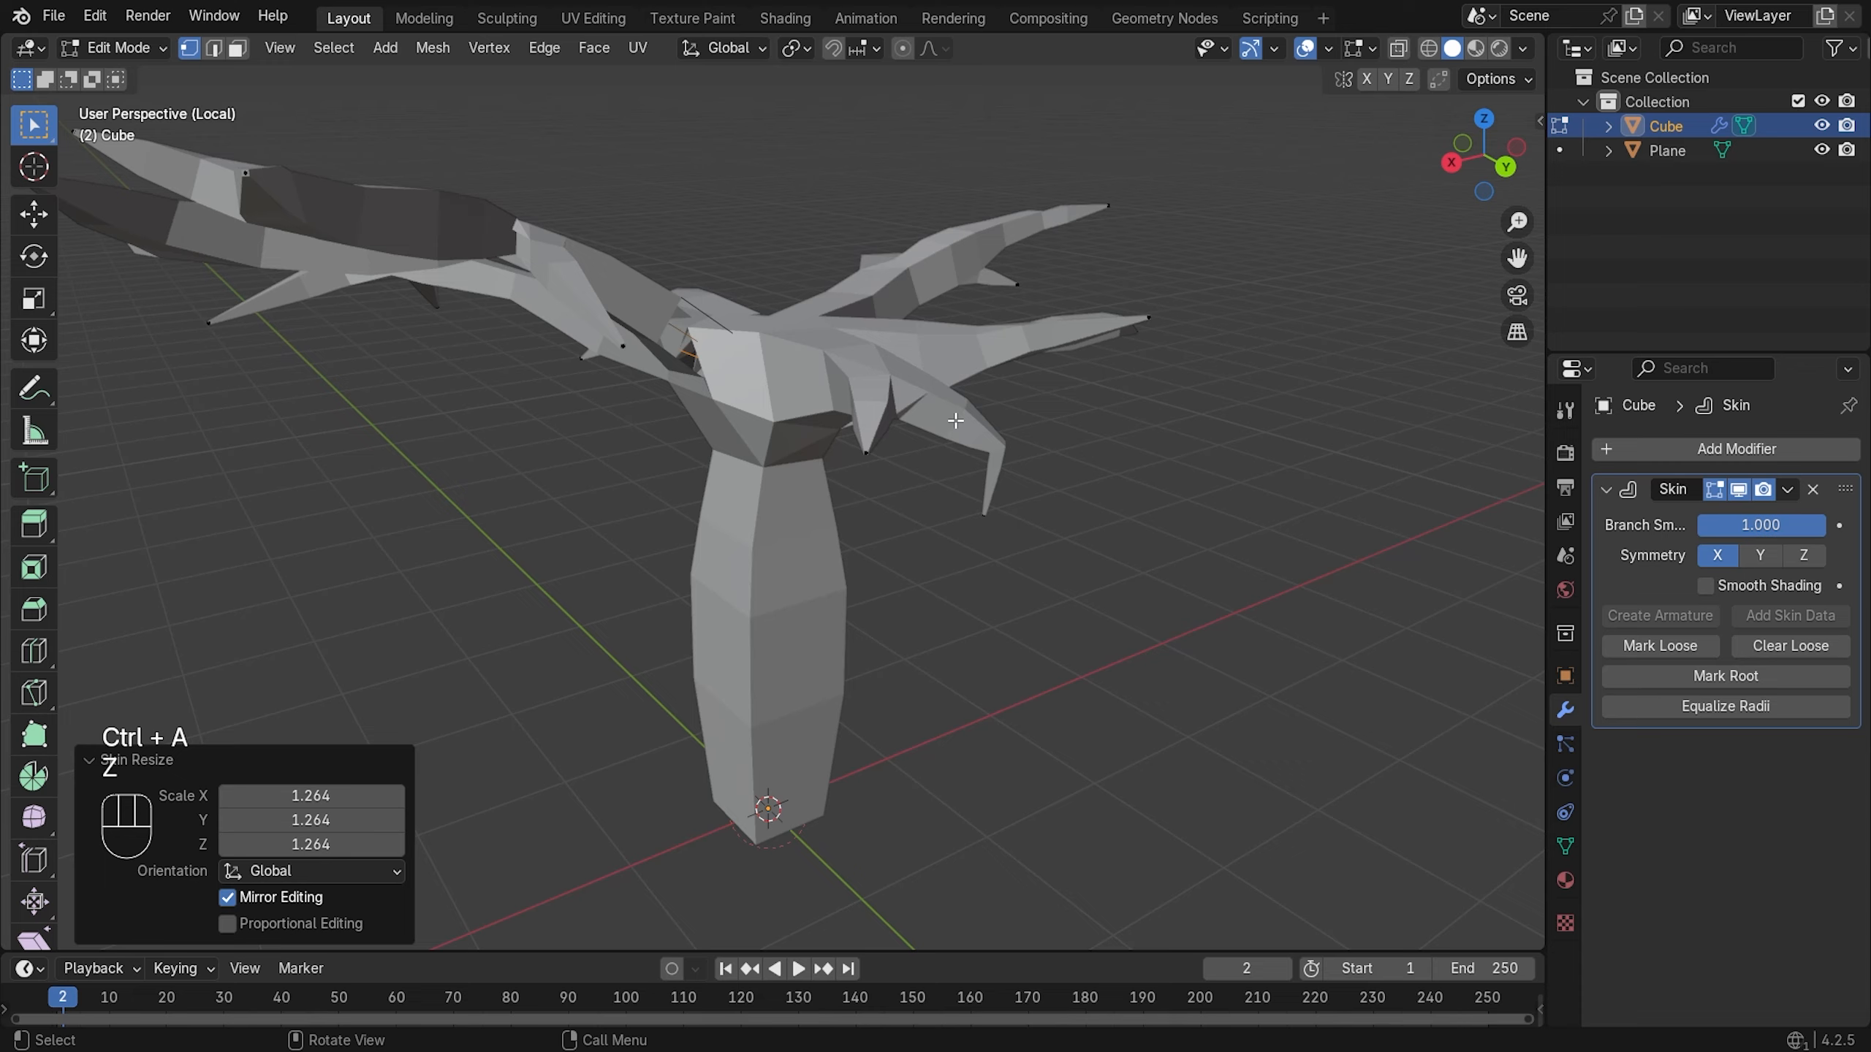
pyautogui.hotkey('ctrl', 'a')
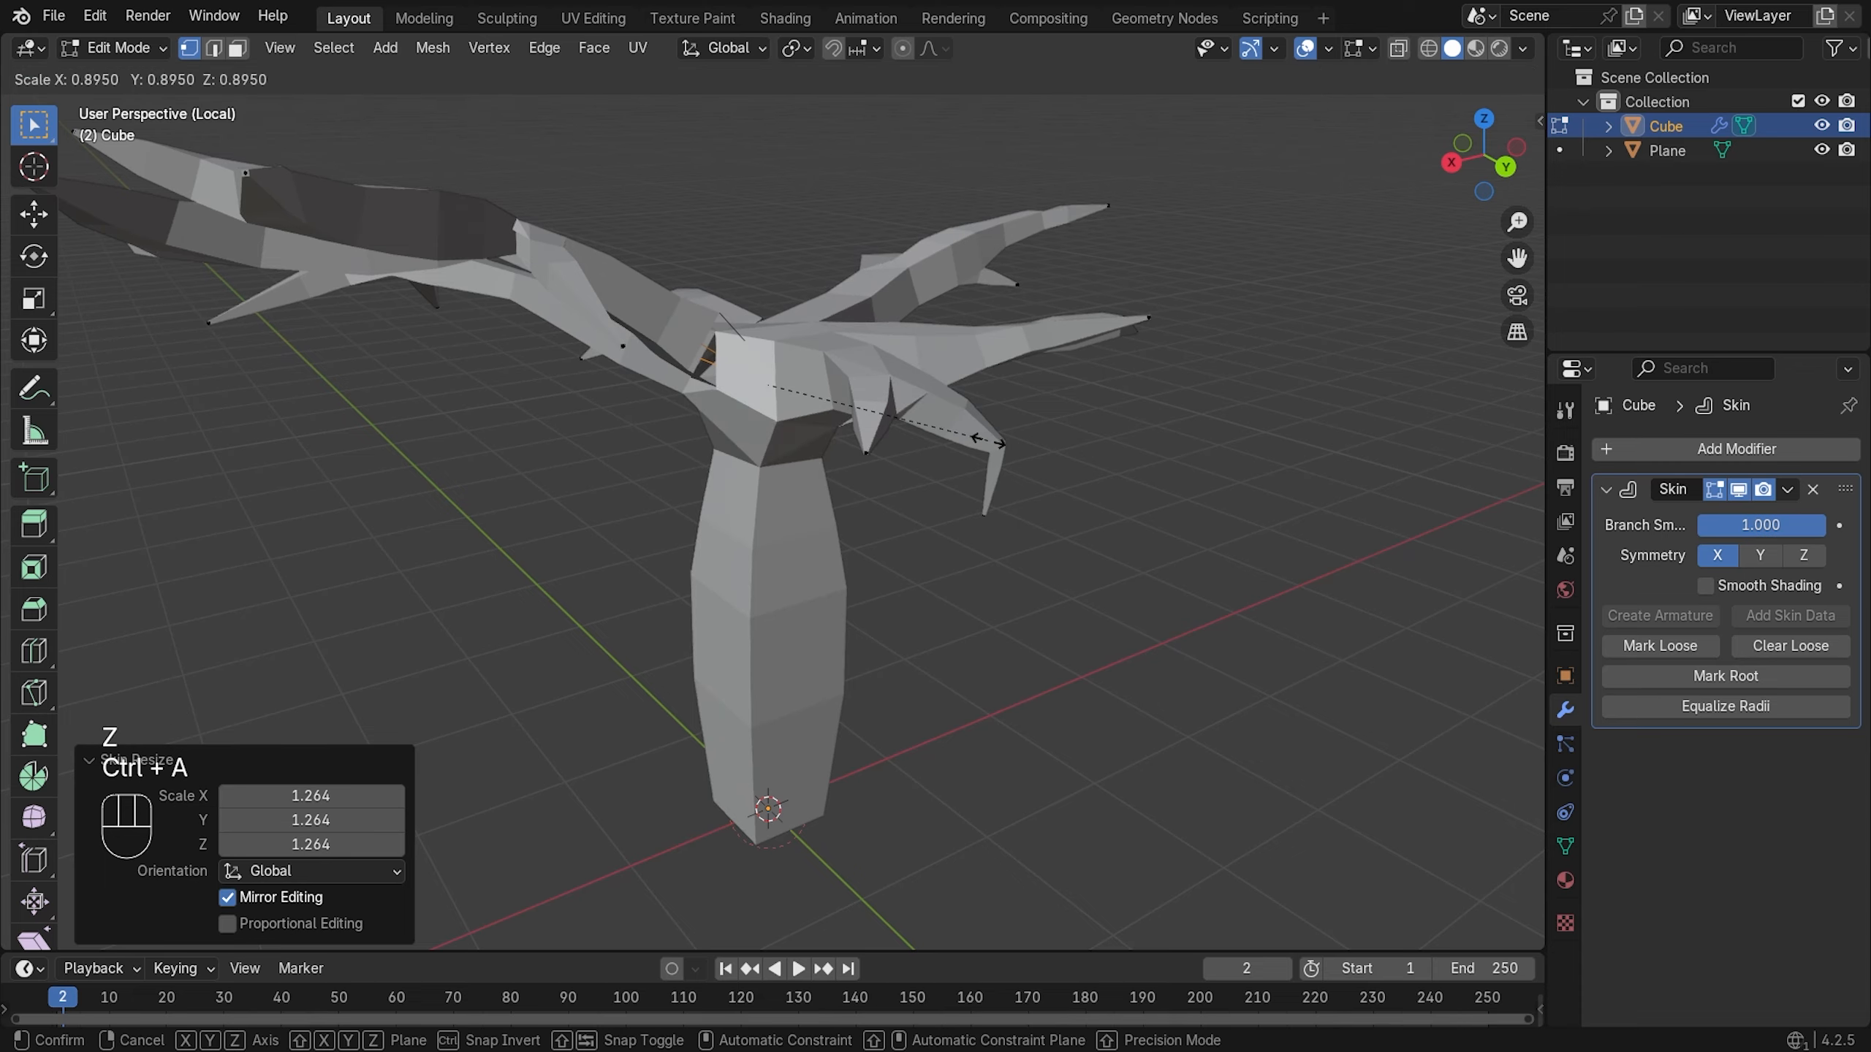
pyautogui.click(869, 449)
# - Thin the skin of two branch joints to radii 0.745 and 0.441
pyautogui.moveTo(869, 448); pyautogui.dragTo(300, 518, button='middle')
pyautogui.press('z')
pyautogui.click(481, 405)
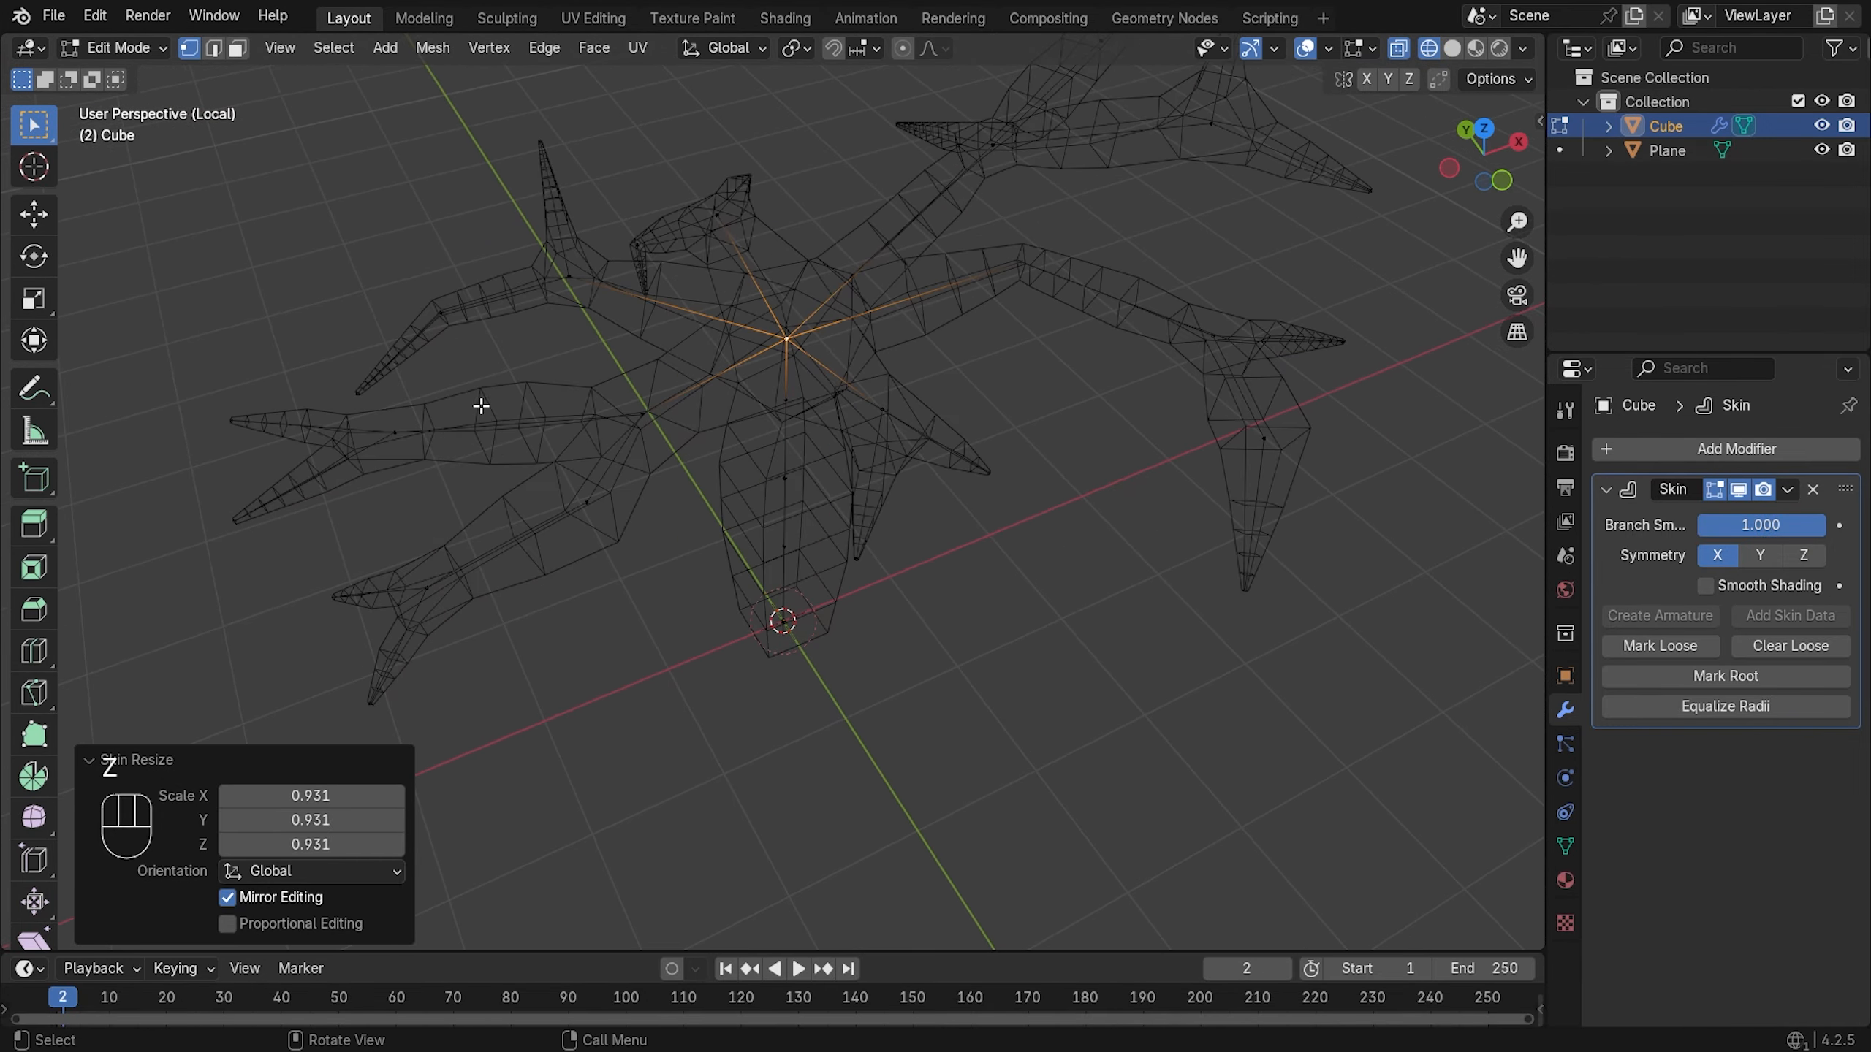
pyautogui.click(913, 422)
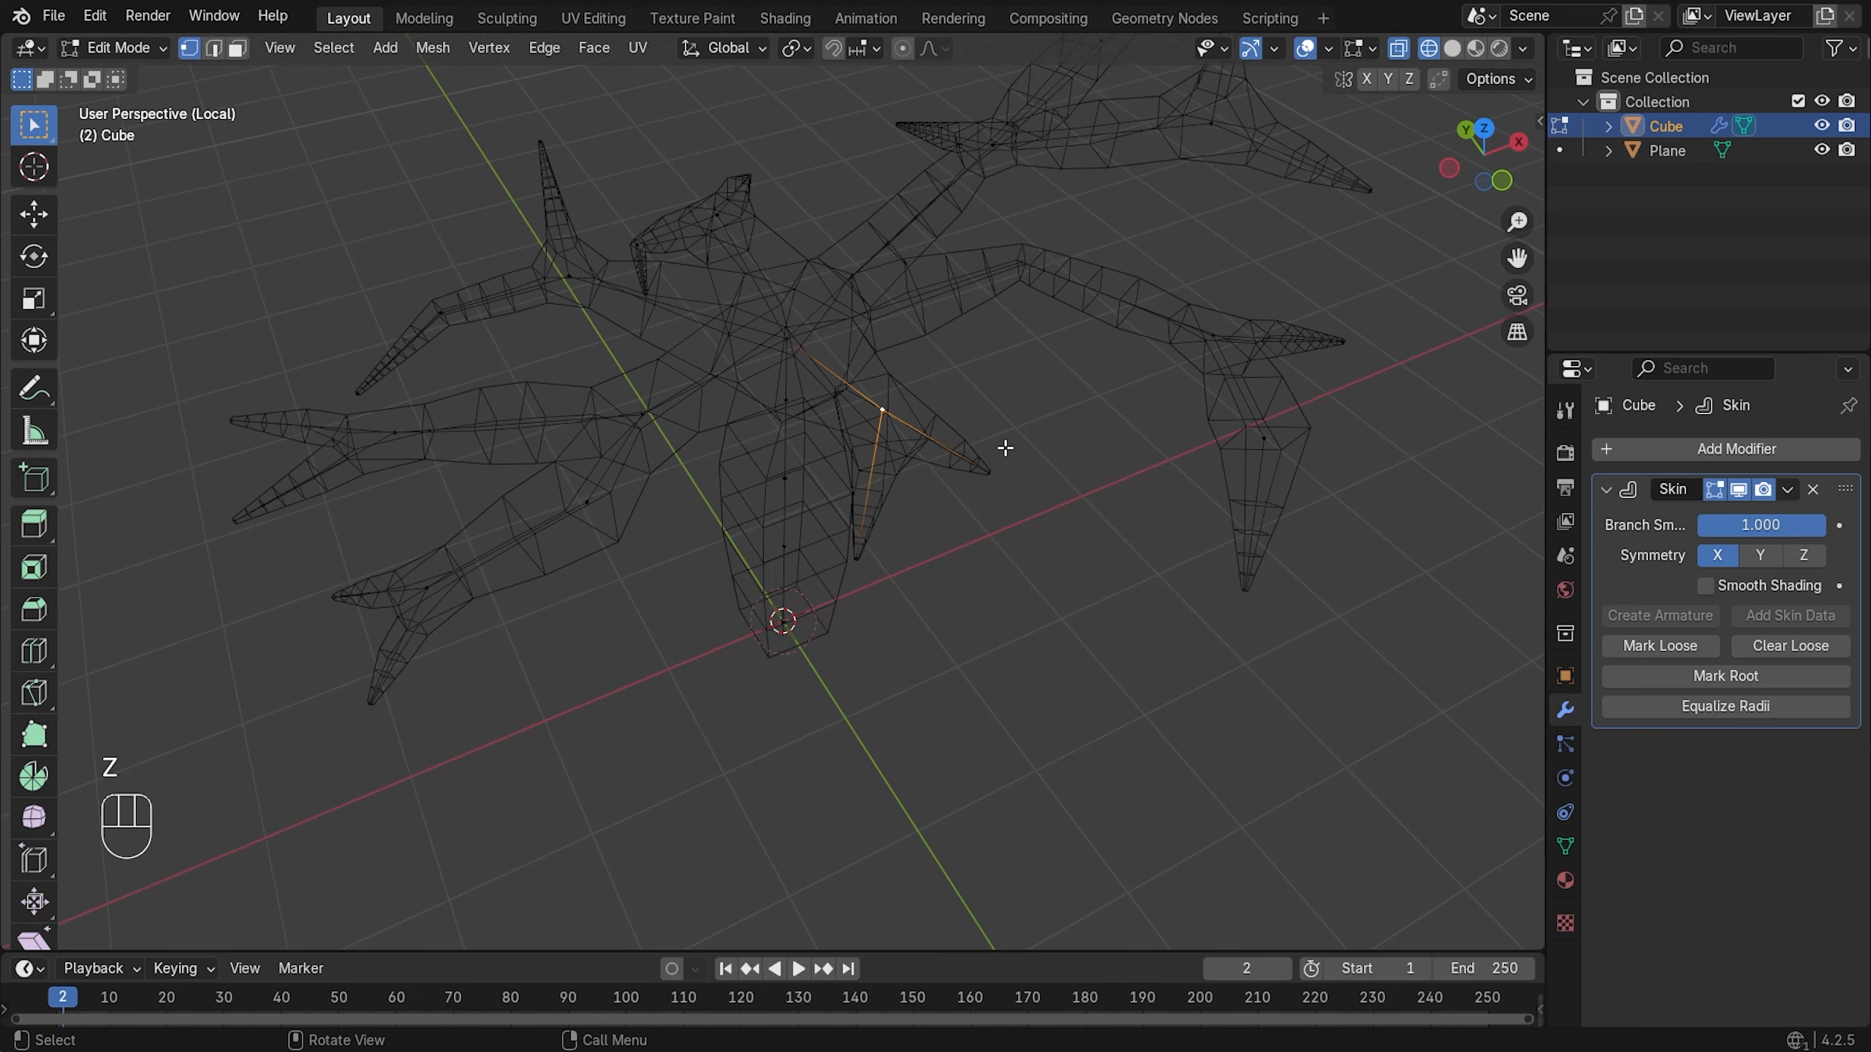
pyautogui.moveTo(1006, 448); pyautogui.dragTo(890, 440, button='middle')
pyautogui.hotkey('ctrl', 'a')
pyautogui.click(937, 457)
pyautogui.press('z')
pyautogui.click(947, 451)
pyautogui.click(579, 495)
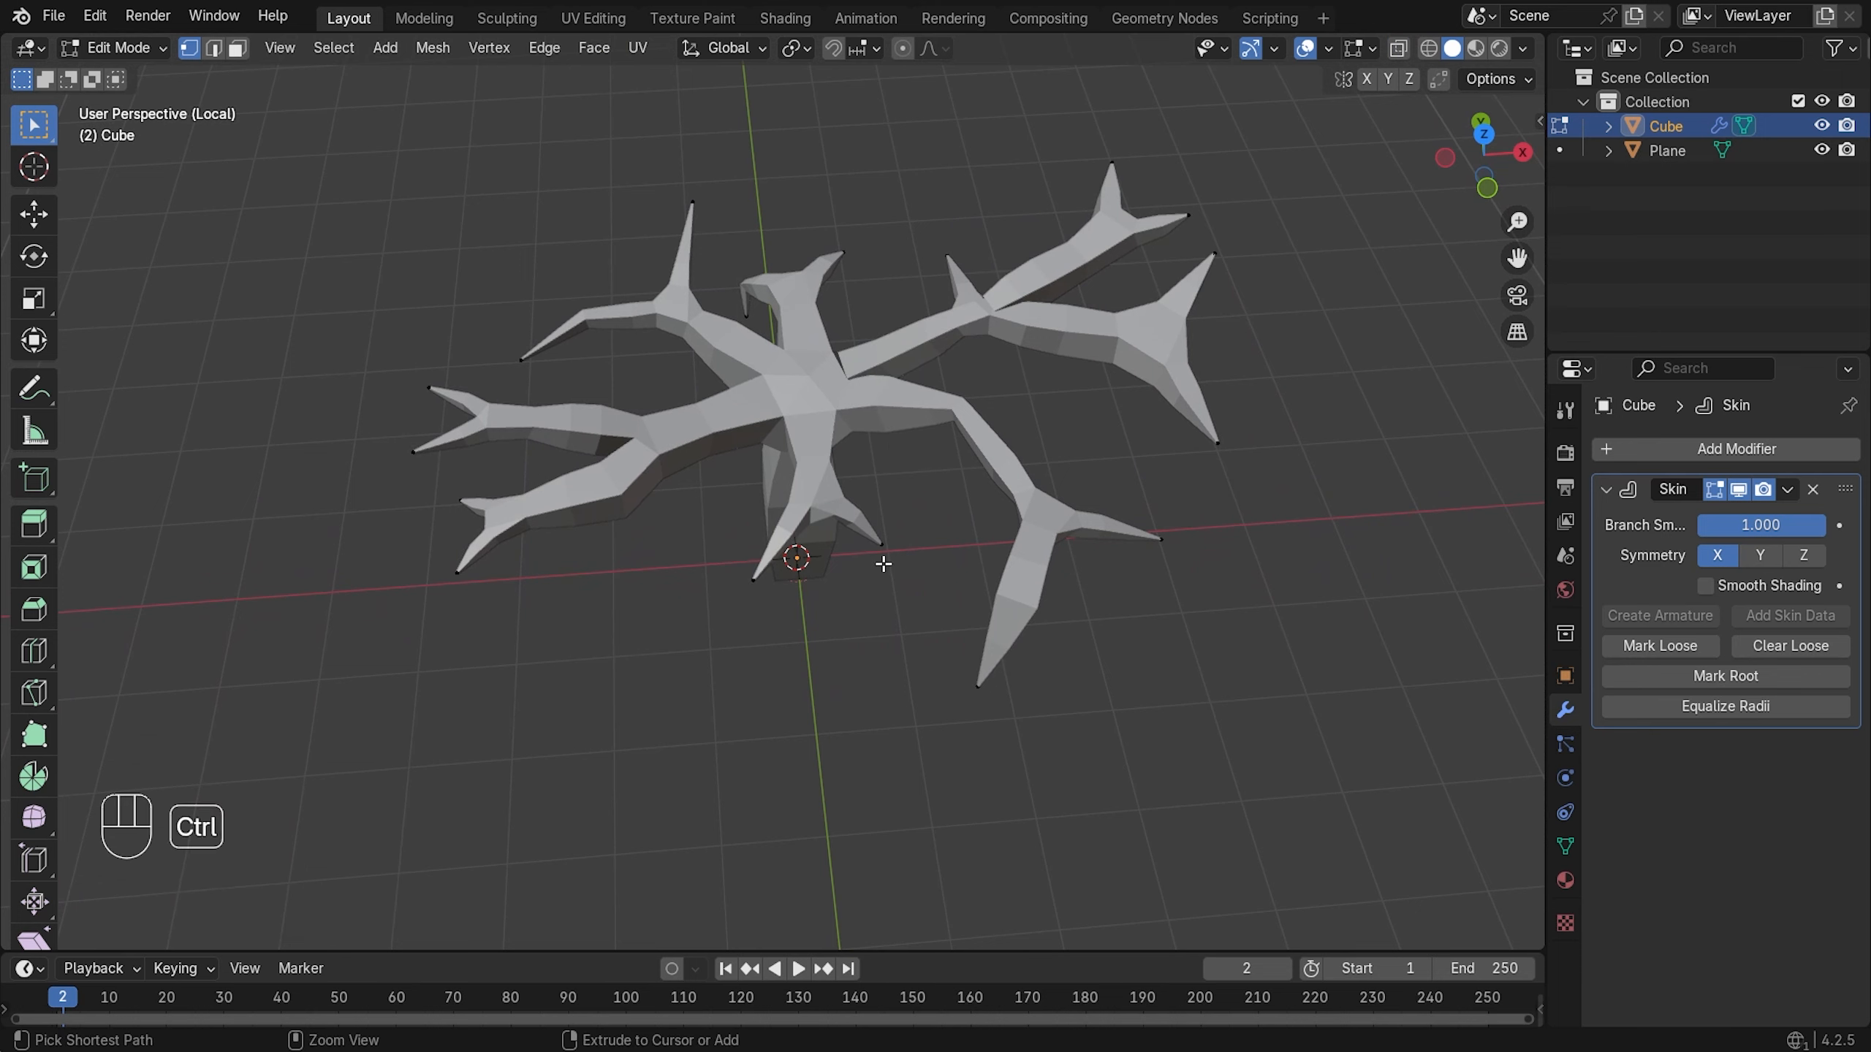
pyautogui.hotkey('ctrl', 'a')
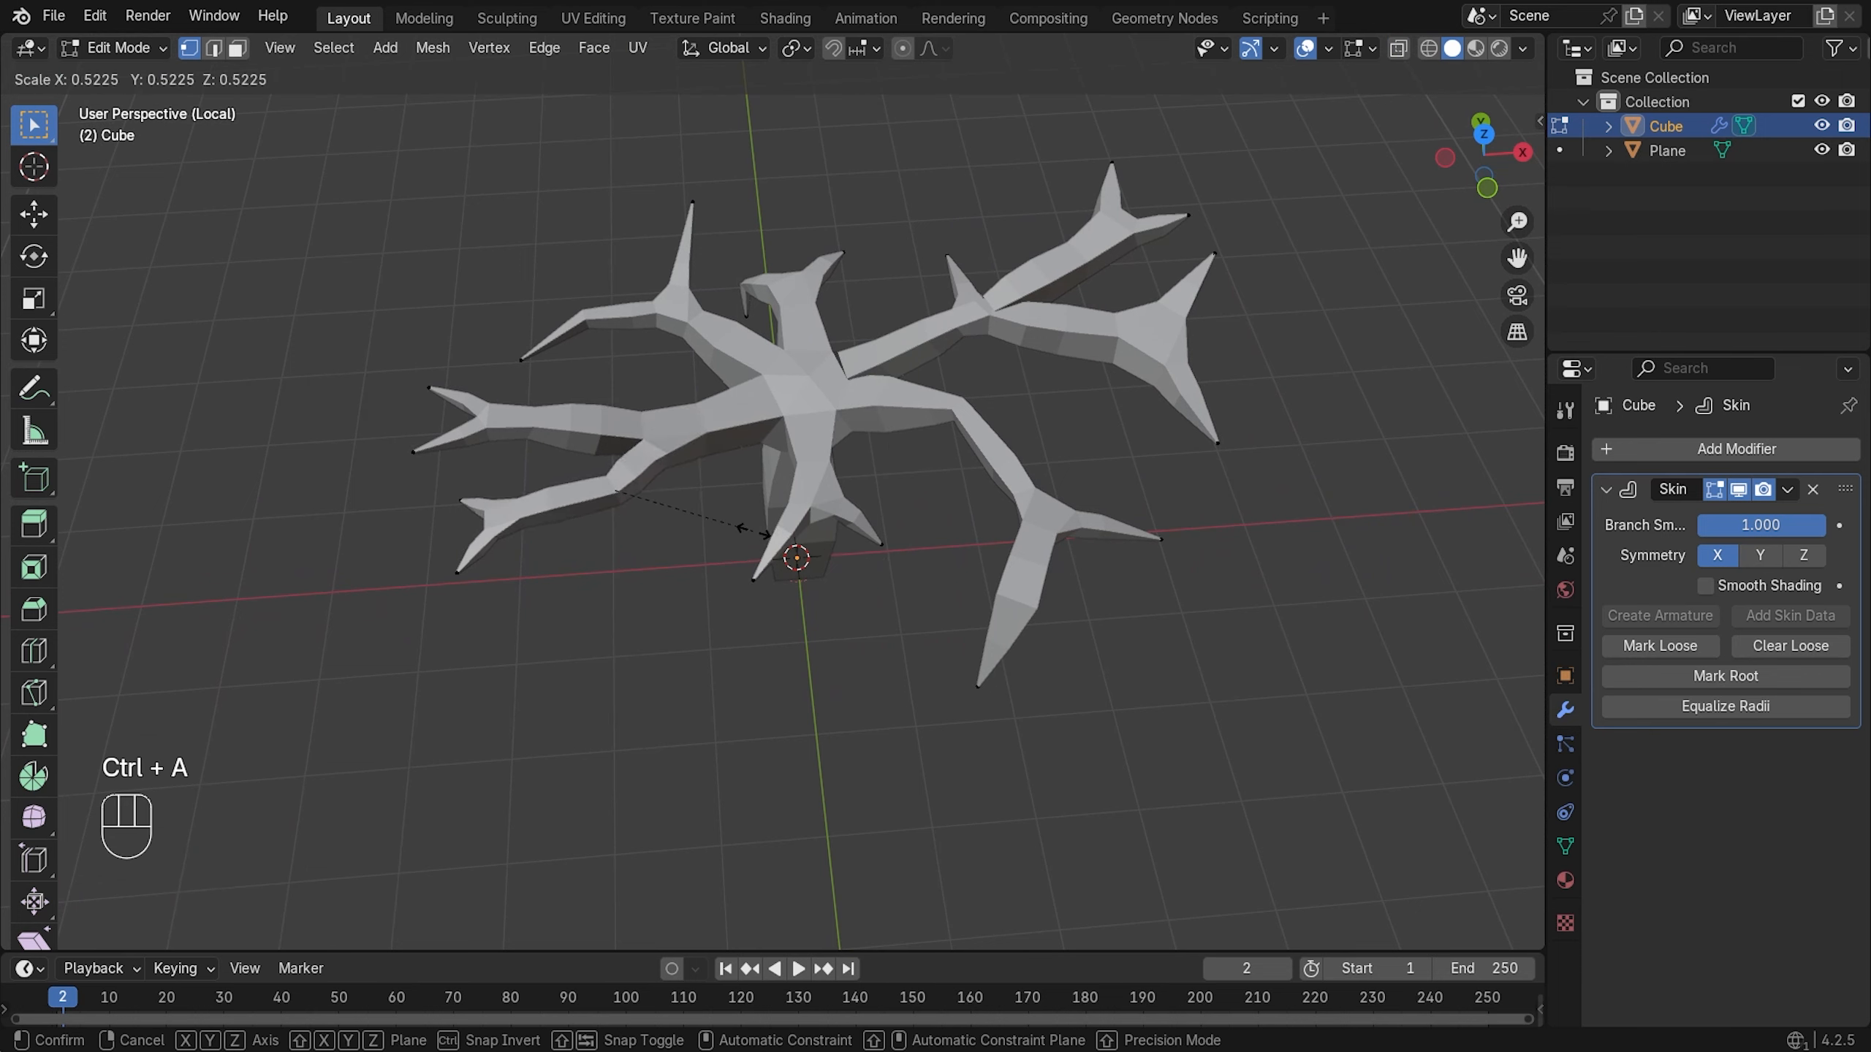
pyautogui.click(733, 527)
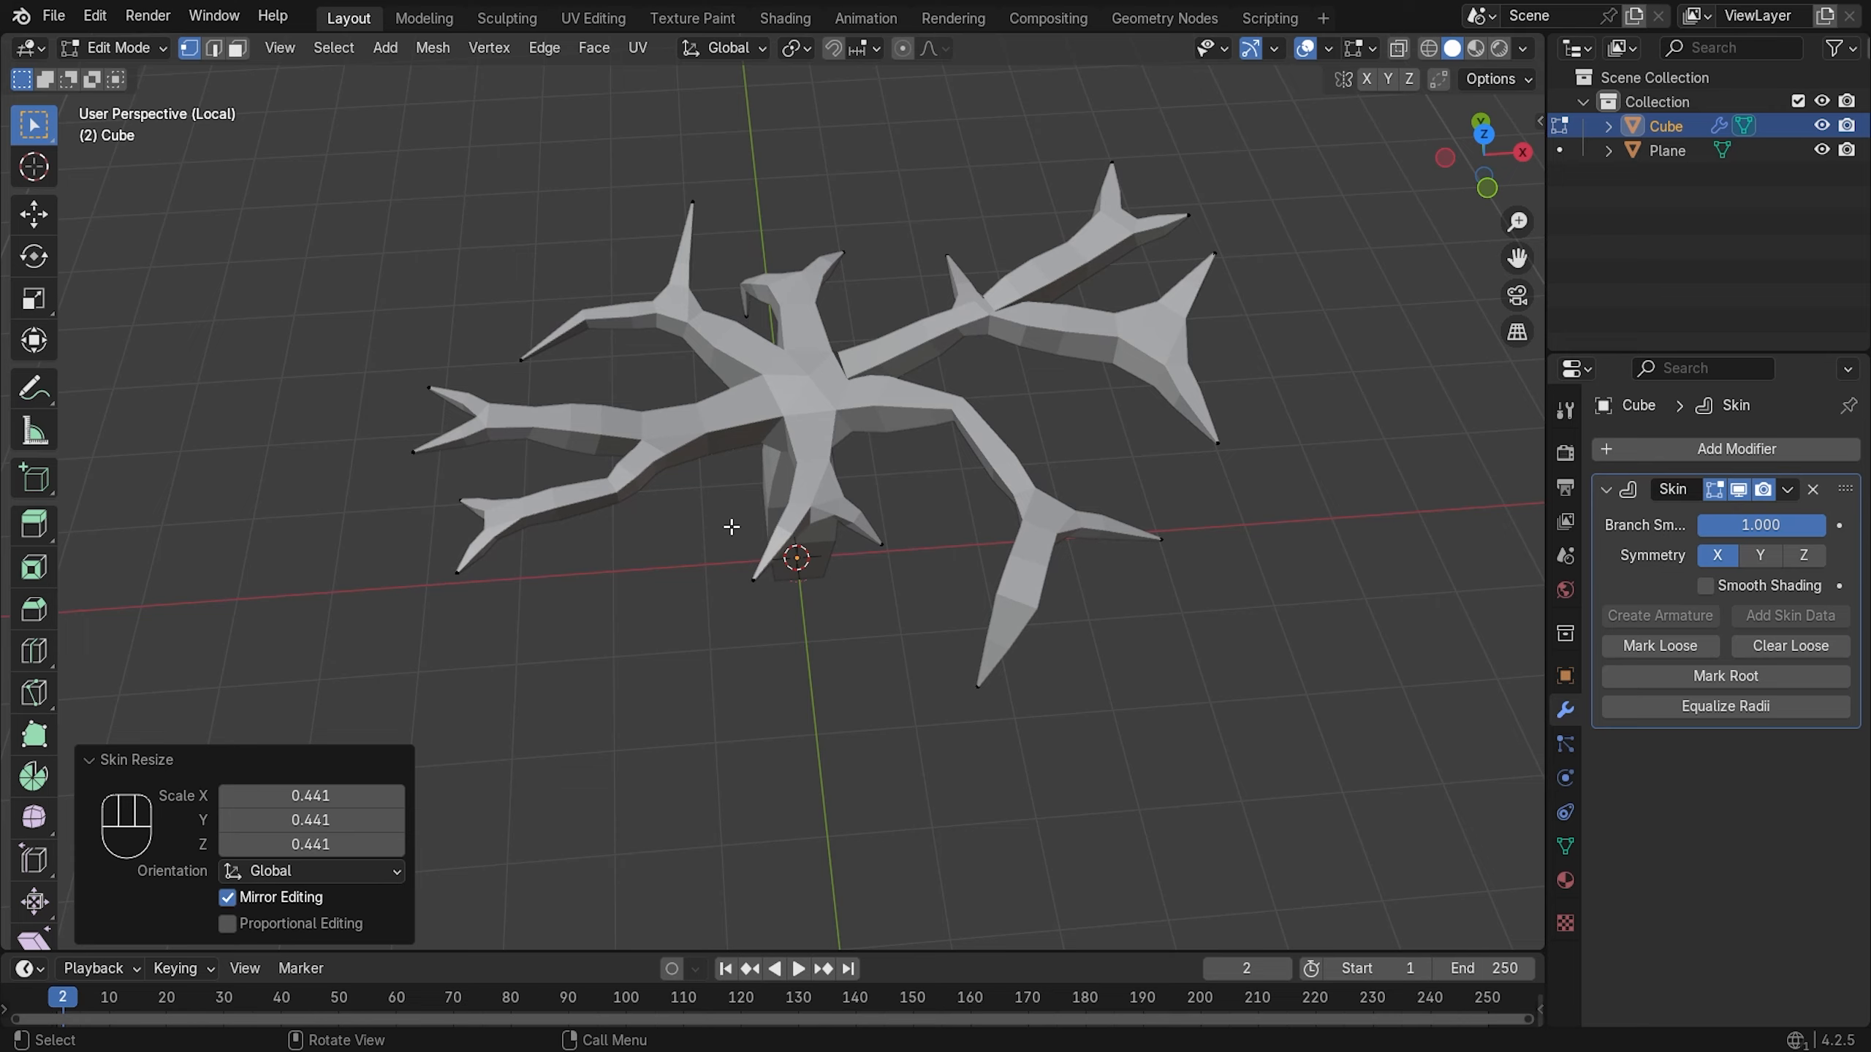
# - Move to a low side view and preview the skinned tree outside Edit Mode
pyautogui.moveTo(731, 526); pyautogui.dragTo(840, 351, button='middle')
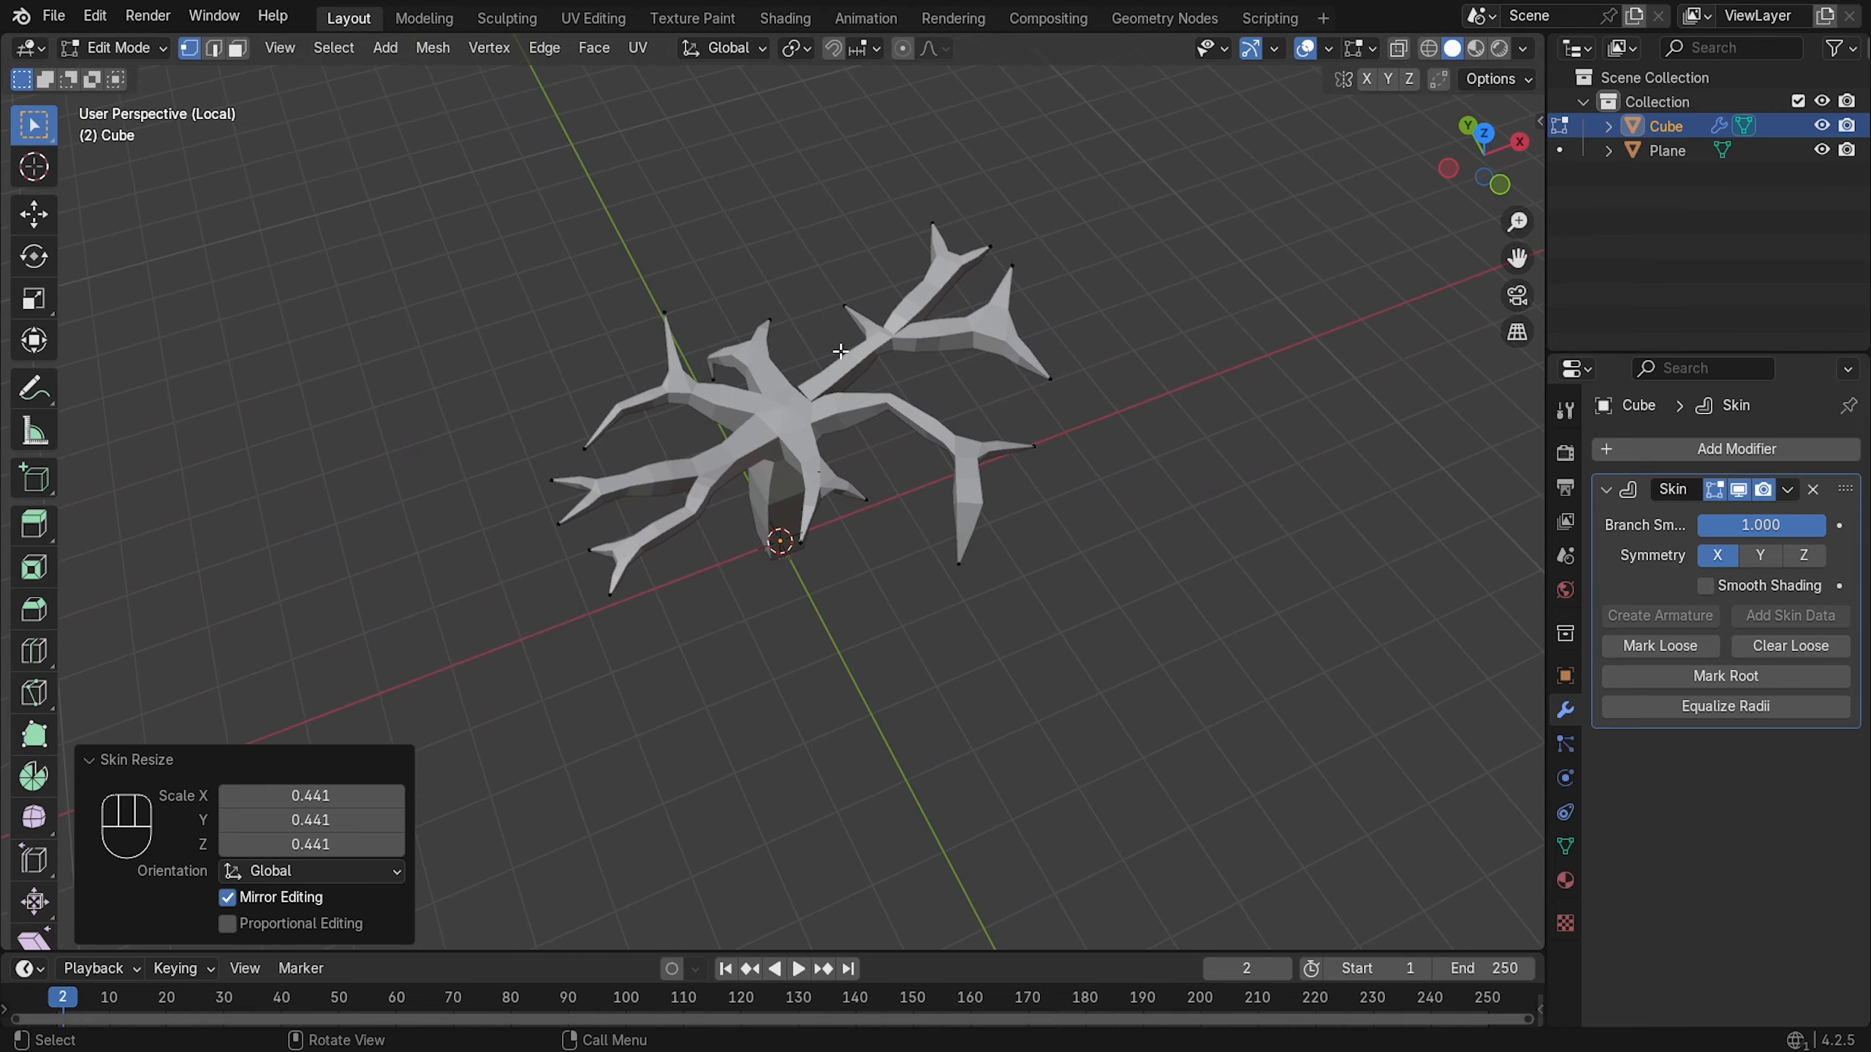
pyautogui.scroll(2, 1058, 276)
pyautogui.keyDown('shift'); pyautogui.moveTo(1120, 249); pyautogui.dragTo(974, 353, button='middle'); pyautogui.keyUp('shift')
pyautogui.scroll(2, 957, 331)
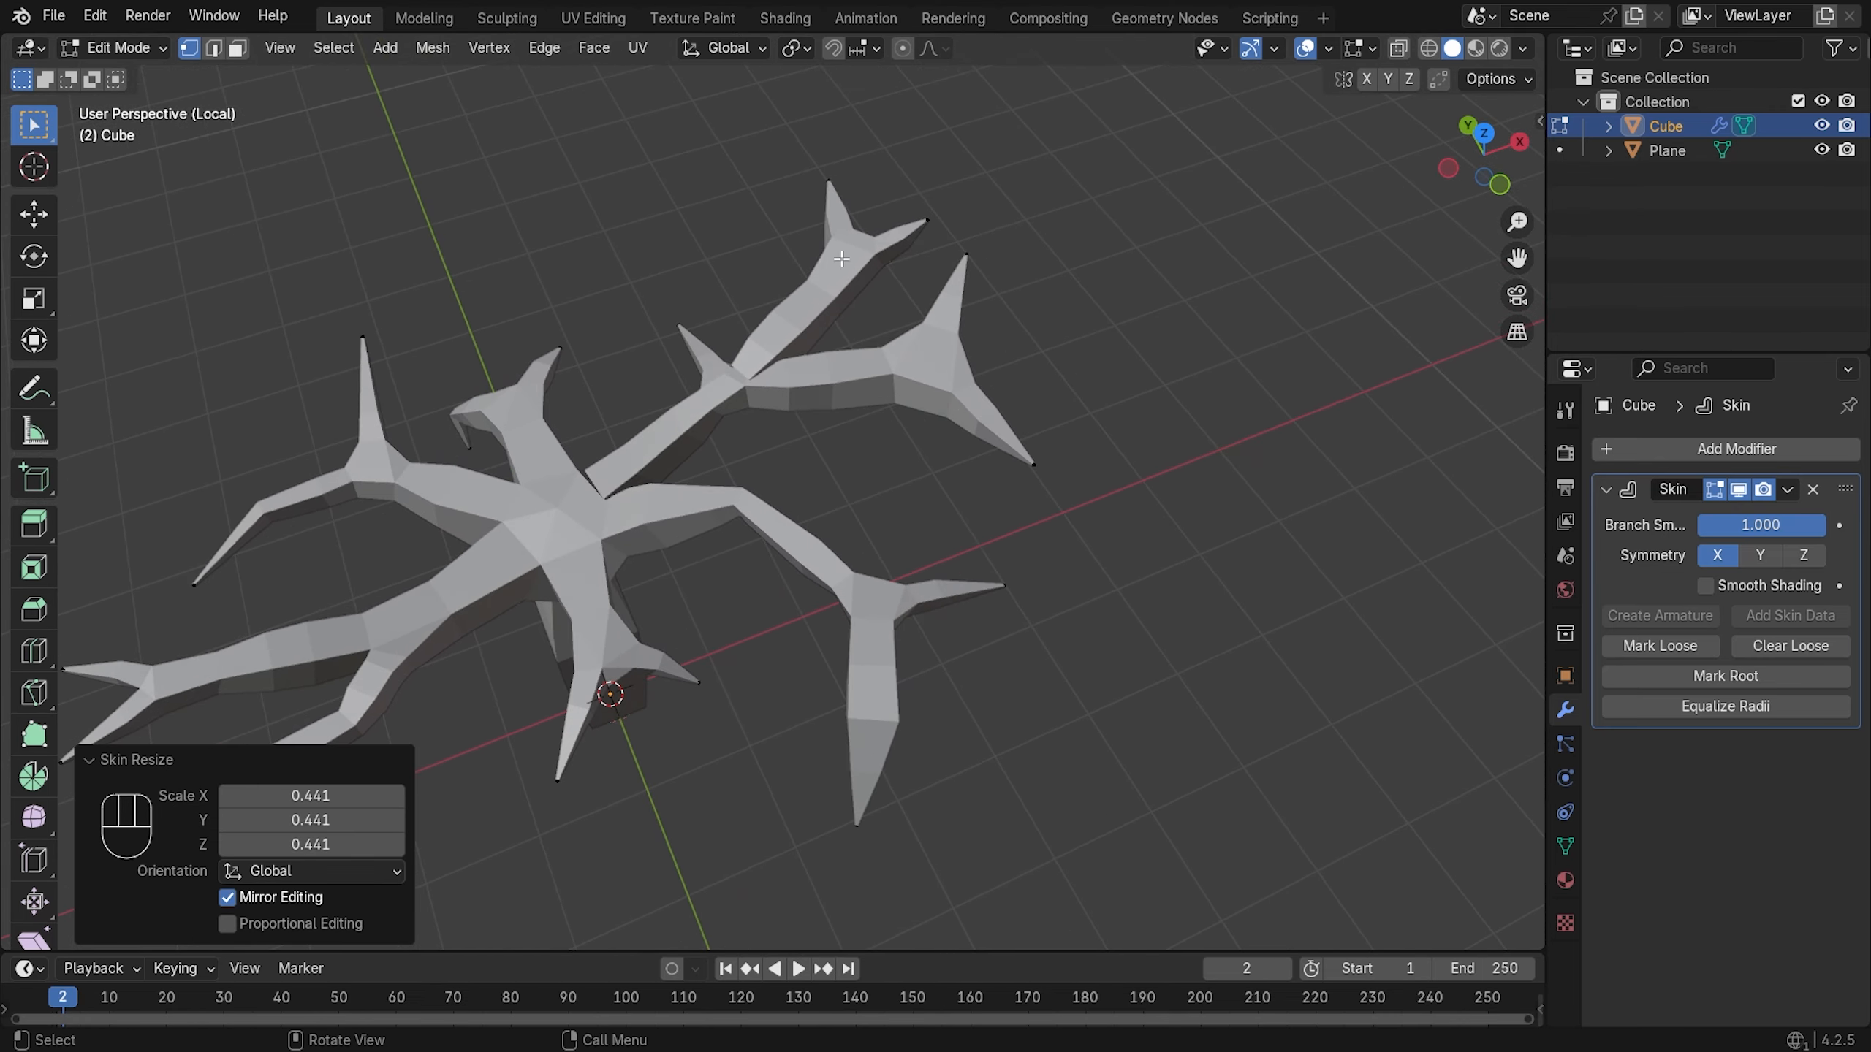
pyautogui.moveTo(915, 221)
pyautogui.mouseDown(button='middle')
pyautogui.moveTo(408, 101)
pyautogui.moveTo(597, 288)
pyautogui.moveTo(858, 315)
pyautogui.moveTo(840, 322)
pyautogui.moveTo(981, 280)
pyautogui.moveTo(756, 263)
pyautogui.mouseUp(button='middle')
pyautogui.scroll(-4, 883, 302)
pyautogui.press('Tab')
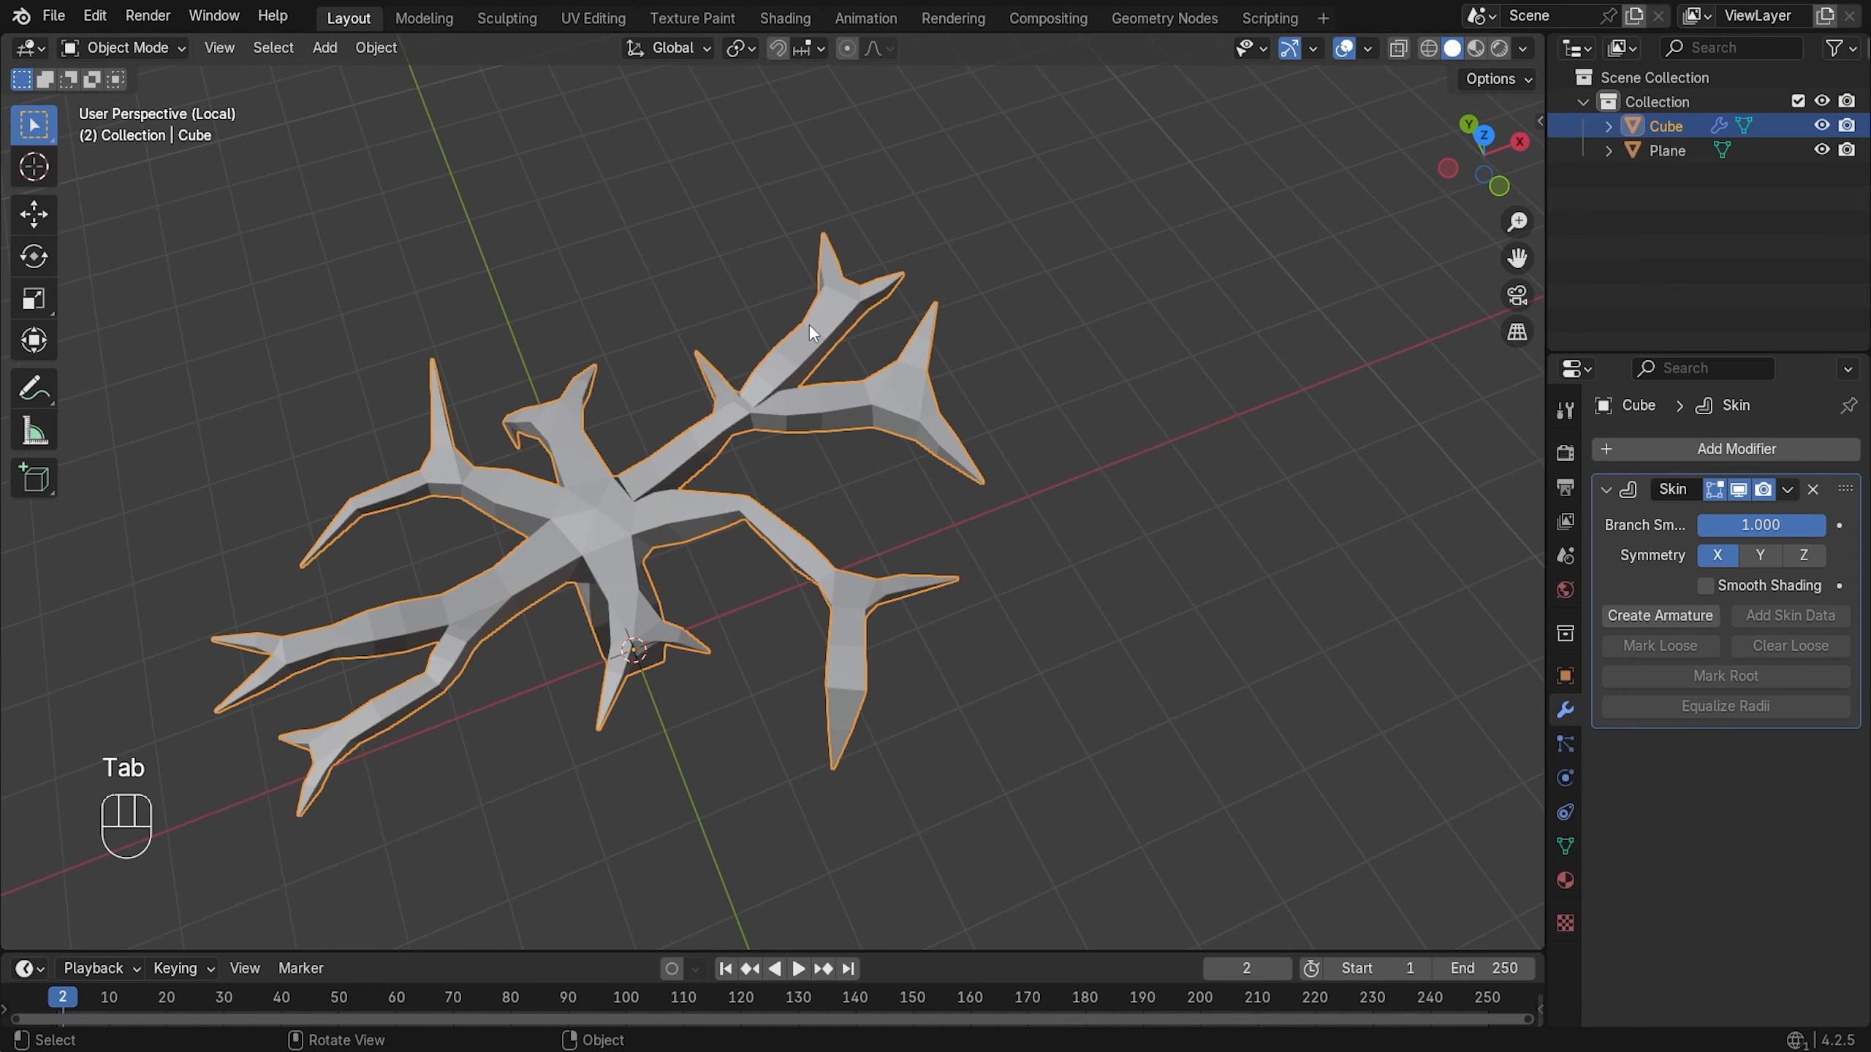
pyautogui.press('Tab')
# - Thin the selected branch vertex's skin to 0.568 and slide it along its branch
pyautogui.press('z')
pyautogui.click(772, 325)
pyautogui.hotkey('ctrl', 'a')
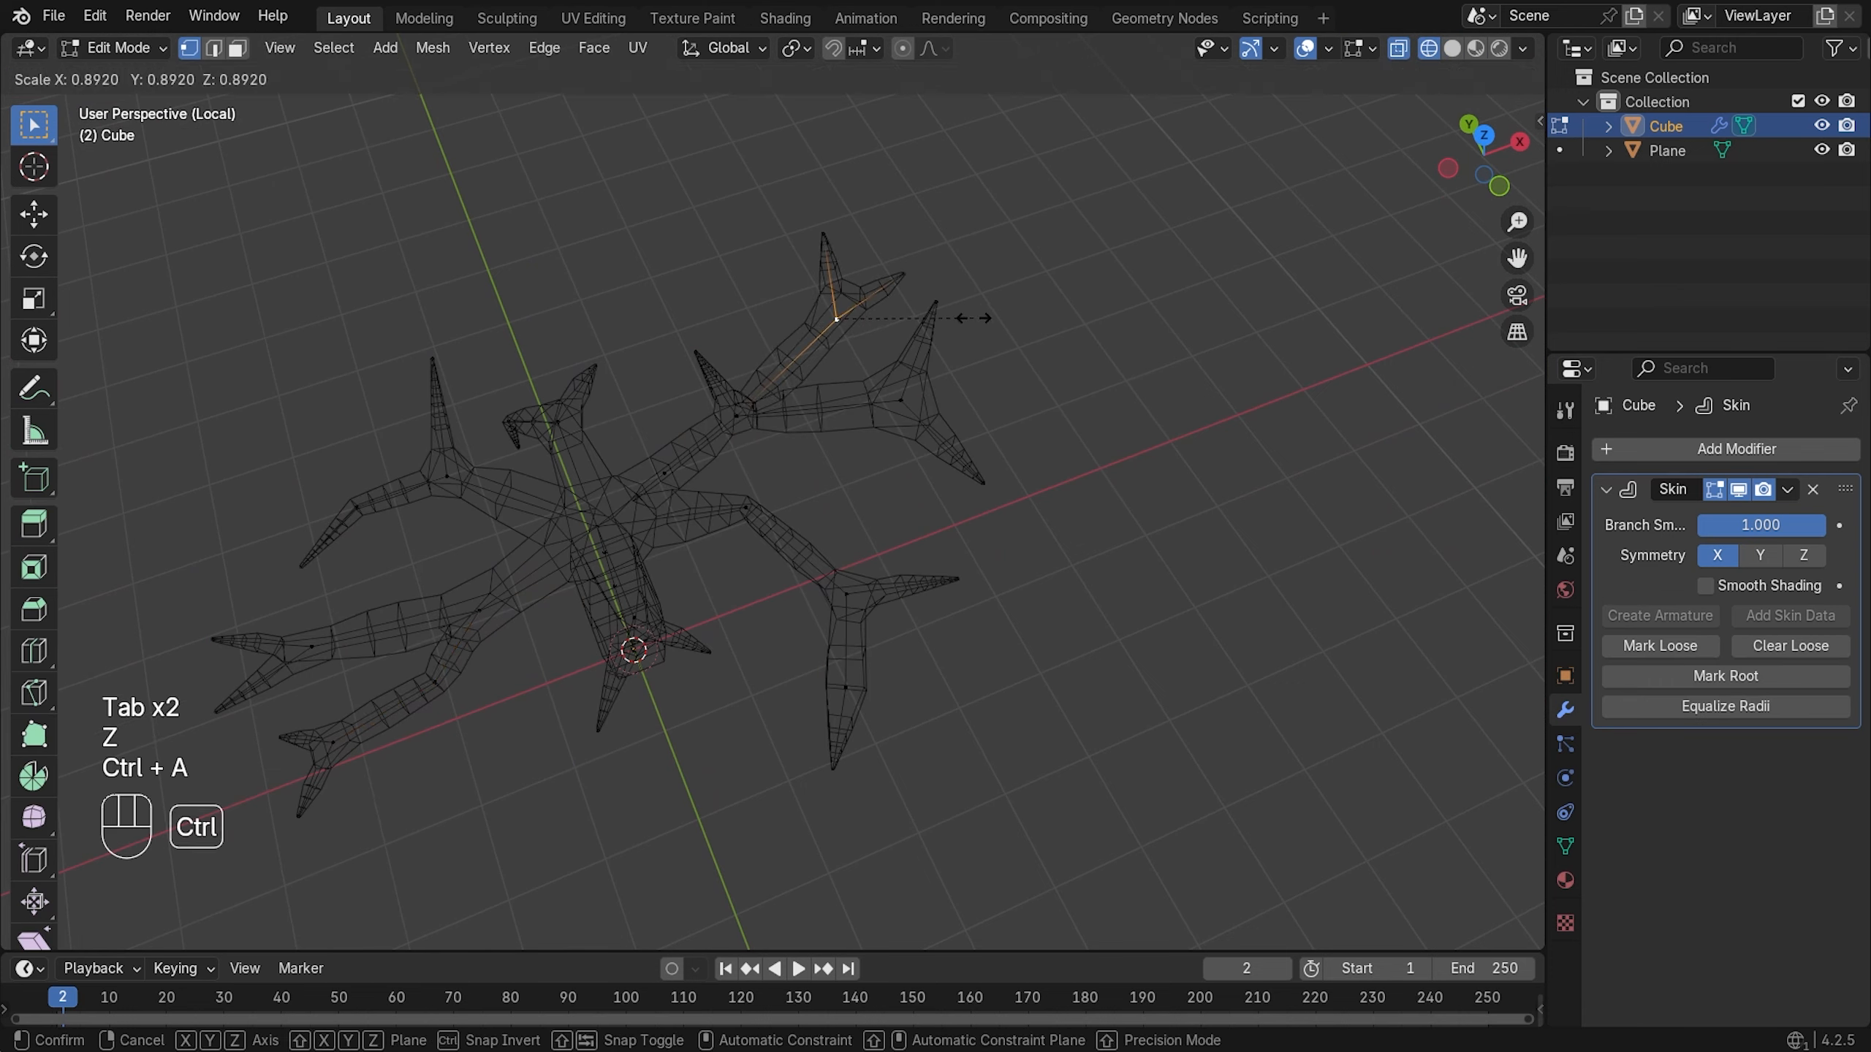
pyautogui.click(923, 316)
pyautogui.press('g')
pyautogui.press('g')
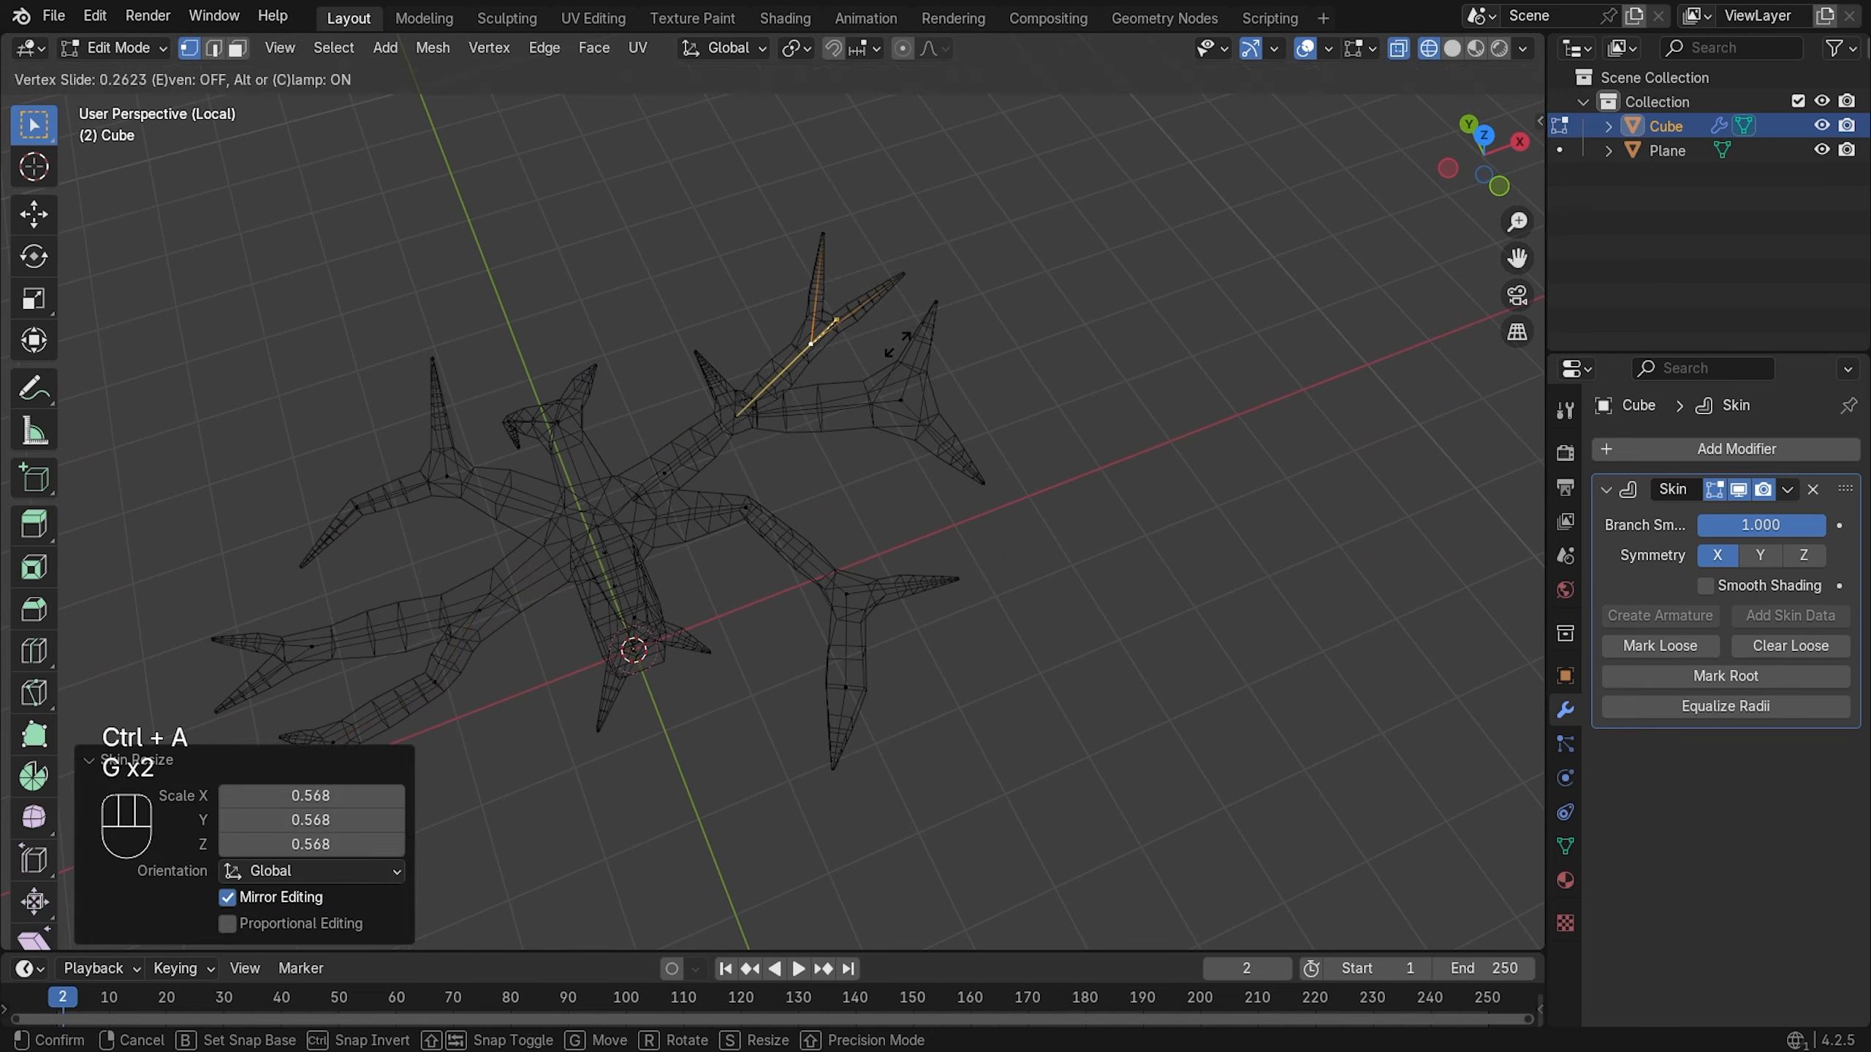
pyautogui.click(890, 349)
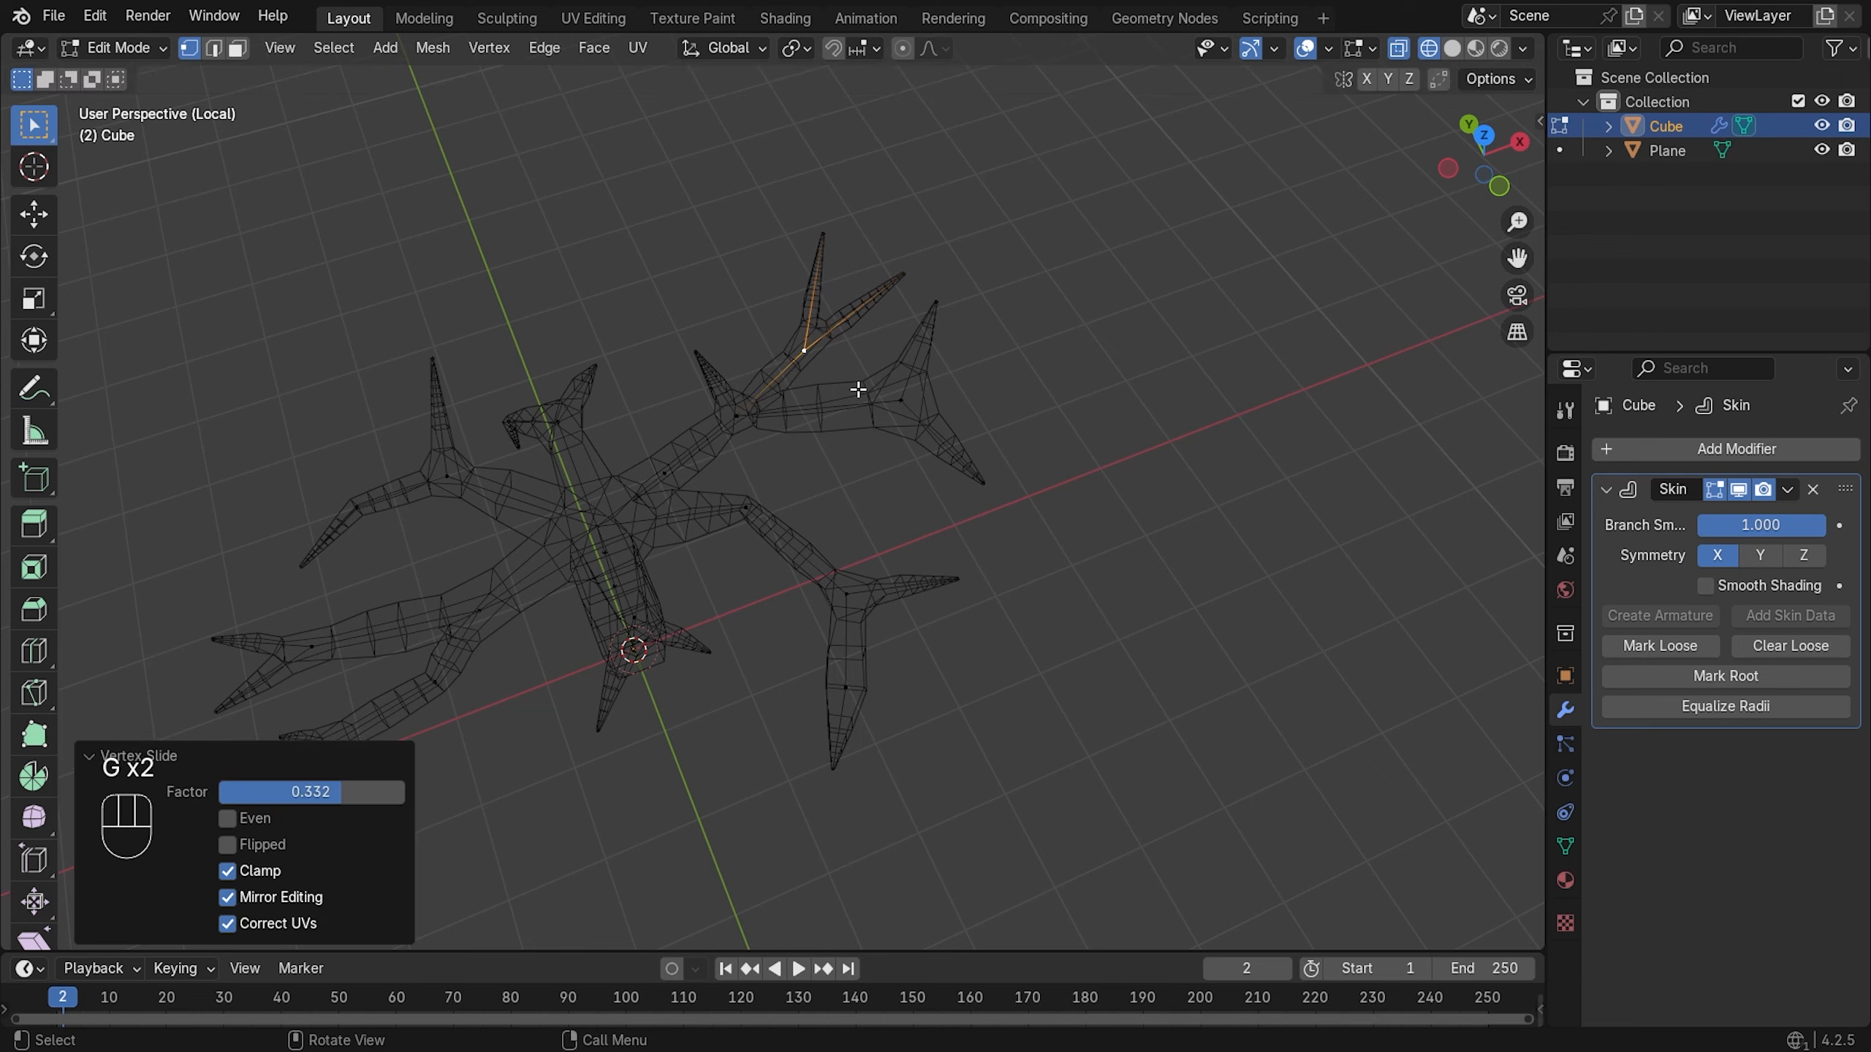
# - Slide another branch joint 0.161 along its limb and shrink its skin to 0.561
pyautogui.click(904, 400)
pyautogui.press('g')
pyautogui.press('g')
pyautogui.click(895, 406)
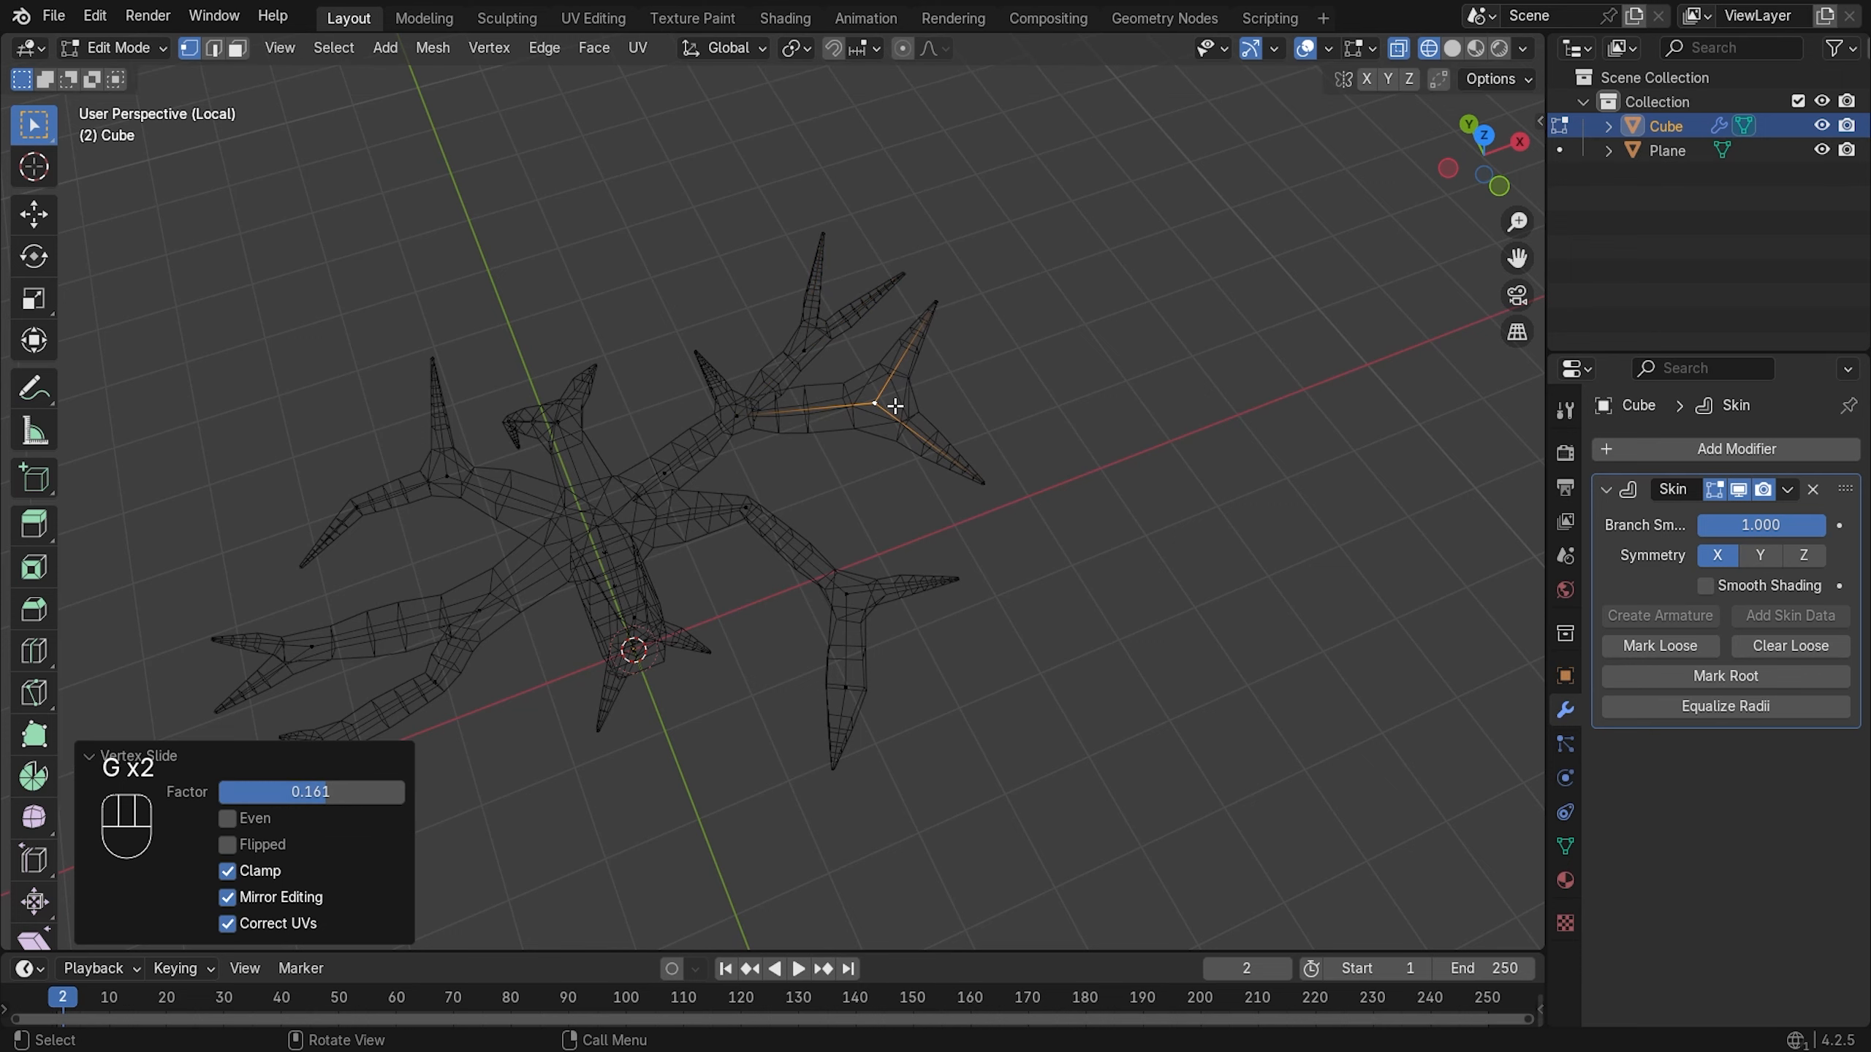
pyautogui.hotkey('ctrl', 'a')
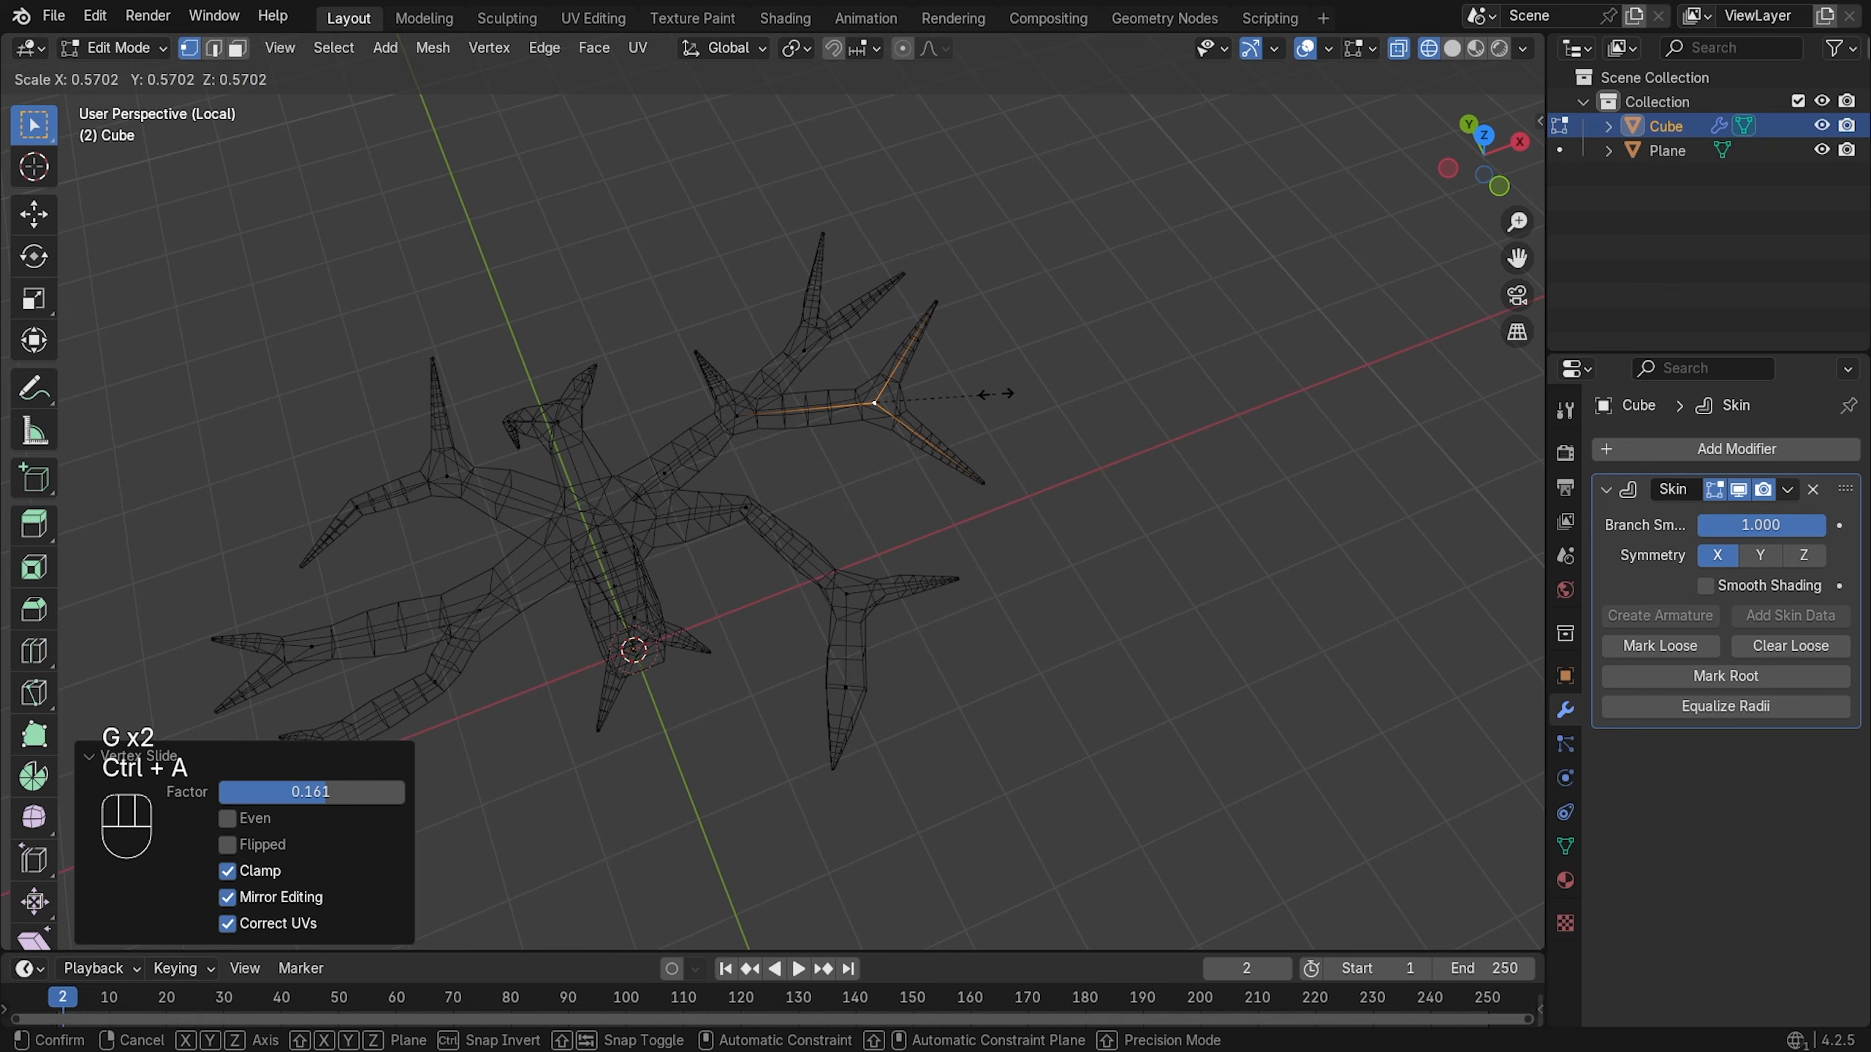
pyautogui.click(996, 397)
pyautogui.press('z')
pyautogui.keyDown('shift'); pyautogui.moveTo(932, 474); pyautogui.dragTo(1057, 388, button='middle'); pyautogui.keyUp('shift')
pyautogui.press('z')
pyautogui.press('z')
pyautogui.click(1042, 497)
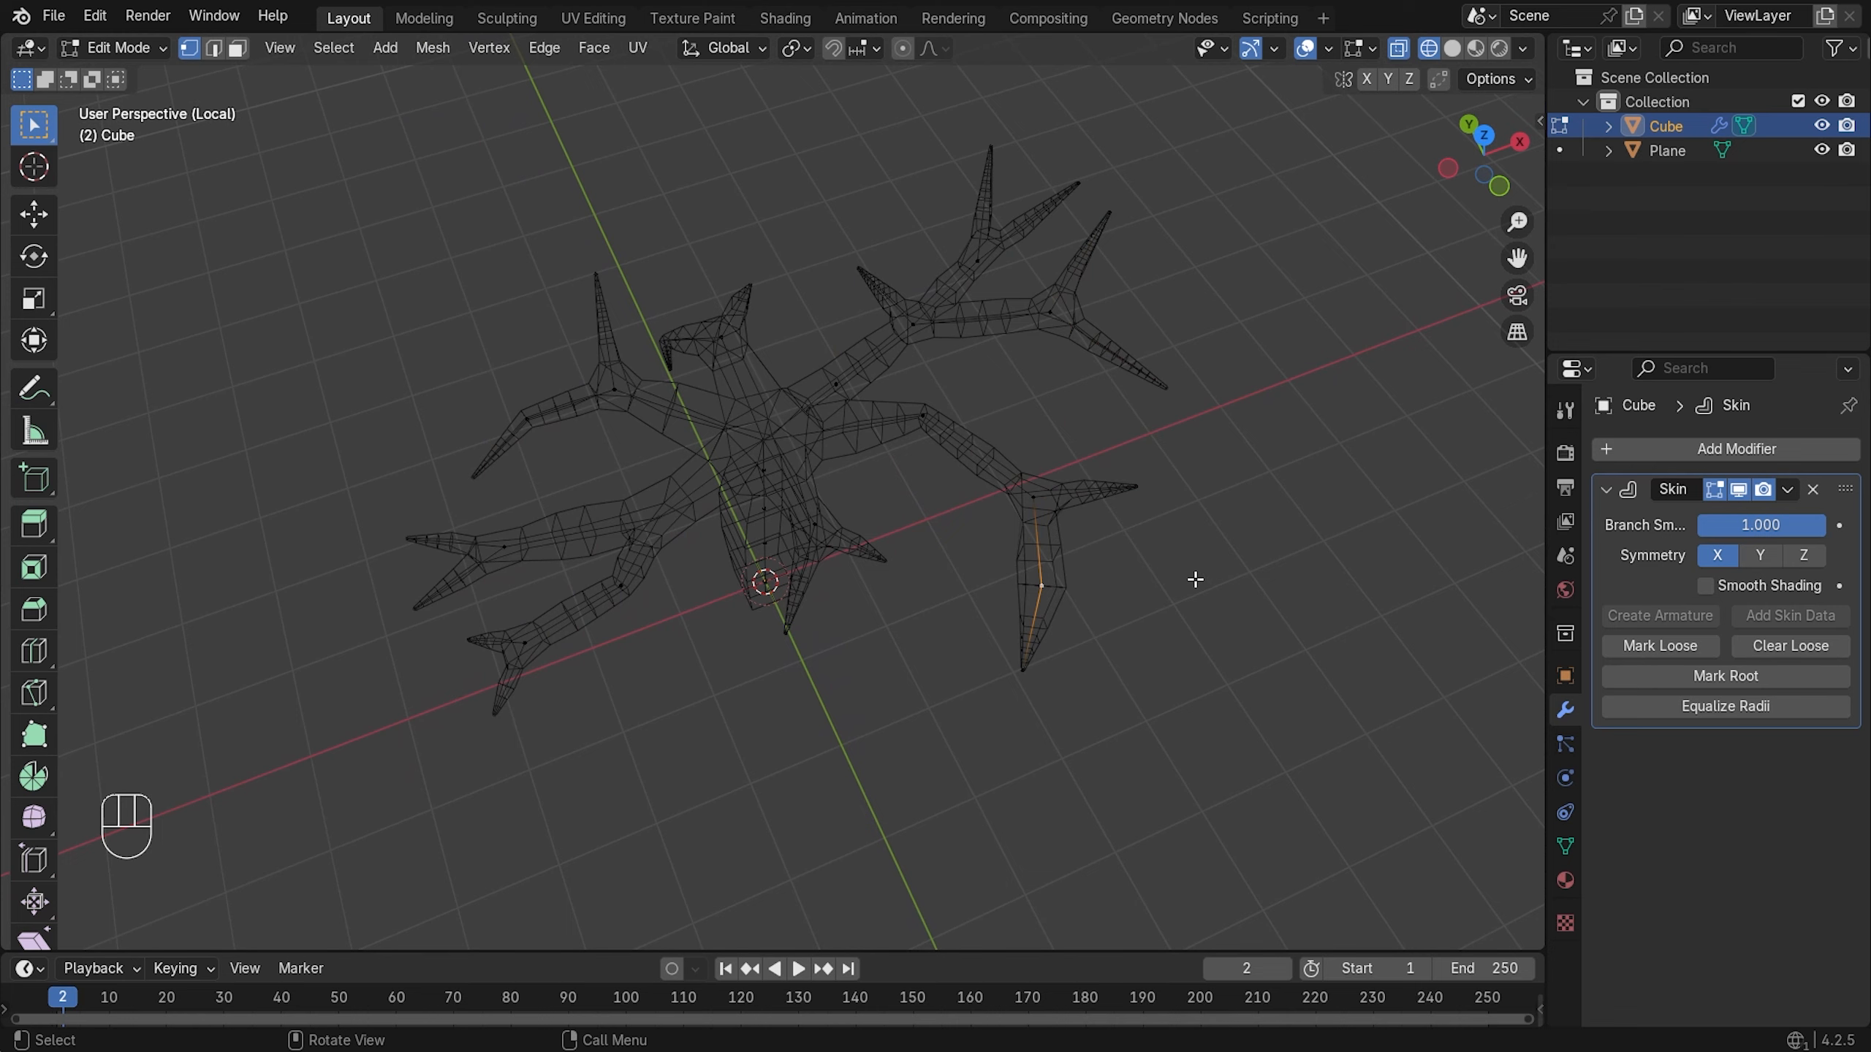
# - Shrink the skin radius at the selected branch vertex and at the branch tip (0.733)
pyautogui.hotkey('ctrl', 'a')
pyautogui.click(1123, 571)
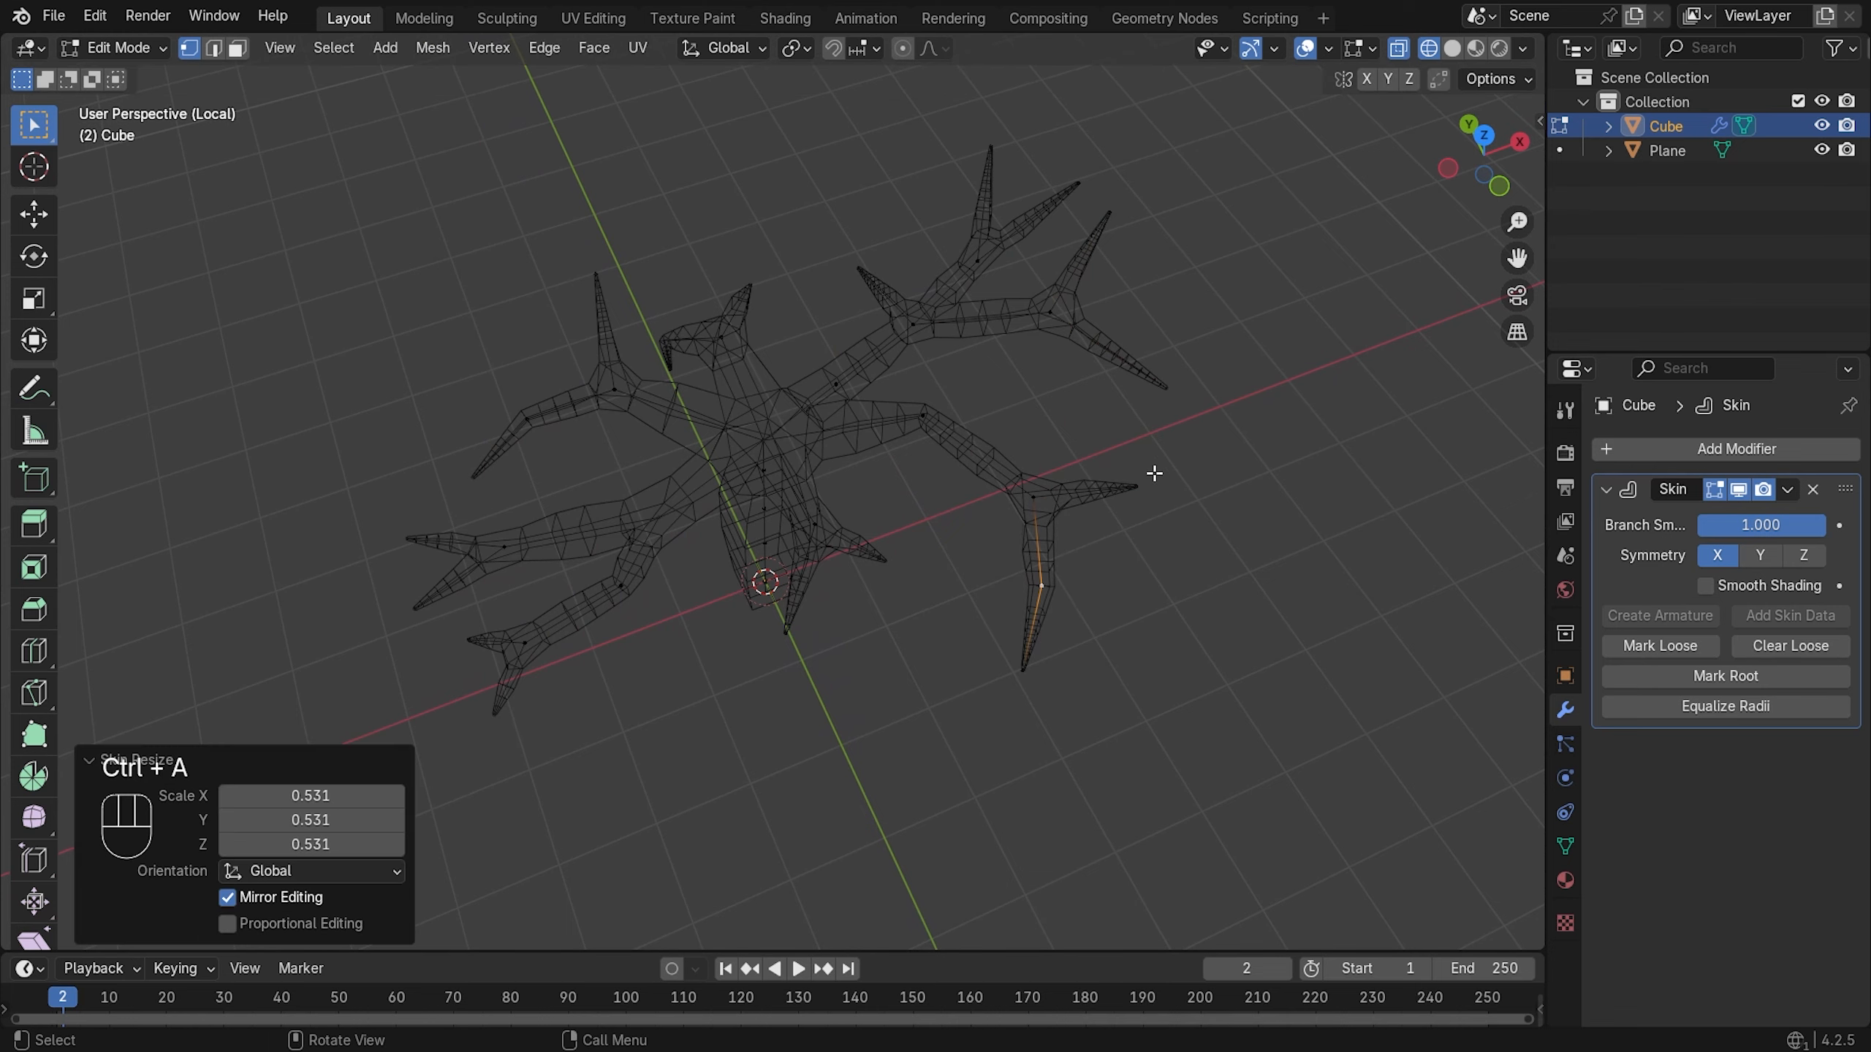
pyautogui.click(1136, 487)
pyautogui.hotkey('ctrl', 'a')
pyautogui.click(1095, 572)
# - Shrink the central joint's skin radius to 0.846
pyautogui.keyDown('shift'); pyautogui.moveTo(718, 526); pyautogui.dragTo(892, 480, button='middle'); pyautogui.keyUp('shift')
pyautogui.scroll(1, 893, 480)
pyautogui.click(888, 479)
pyautogui.hotkey('ctrl', 'a')
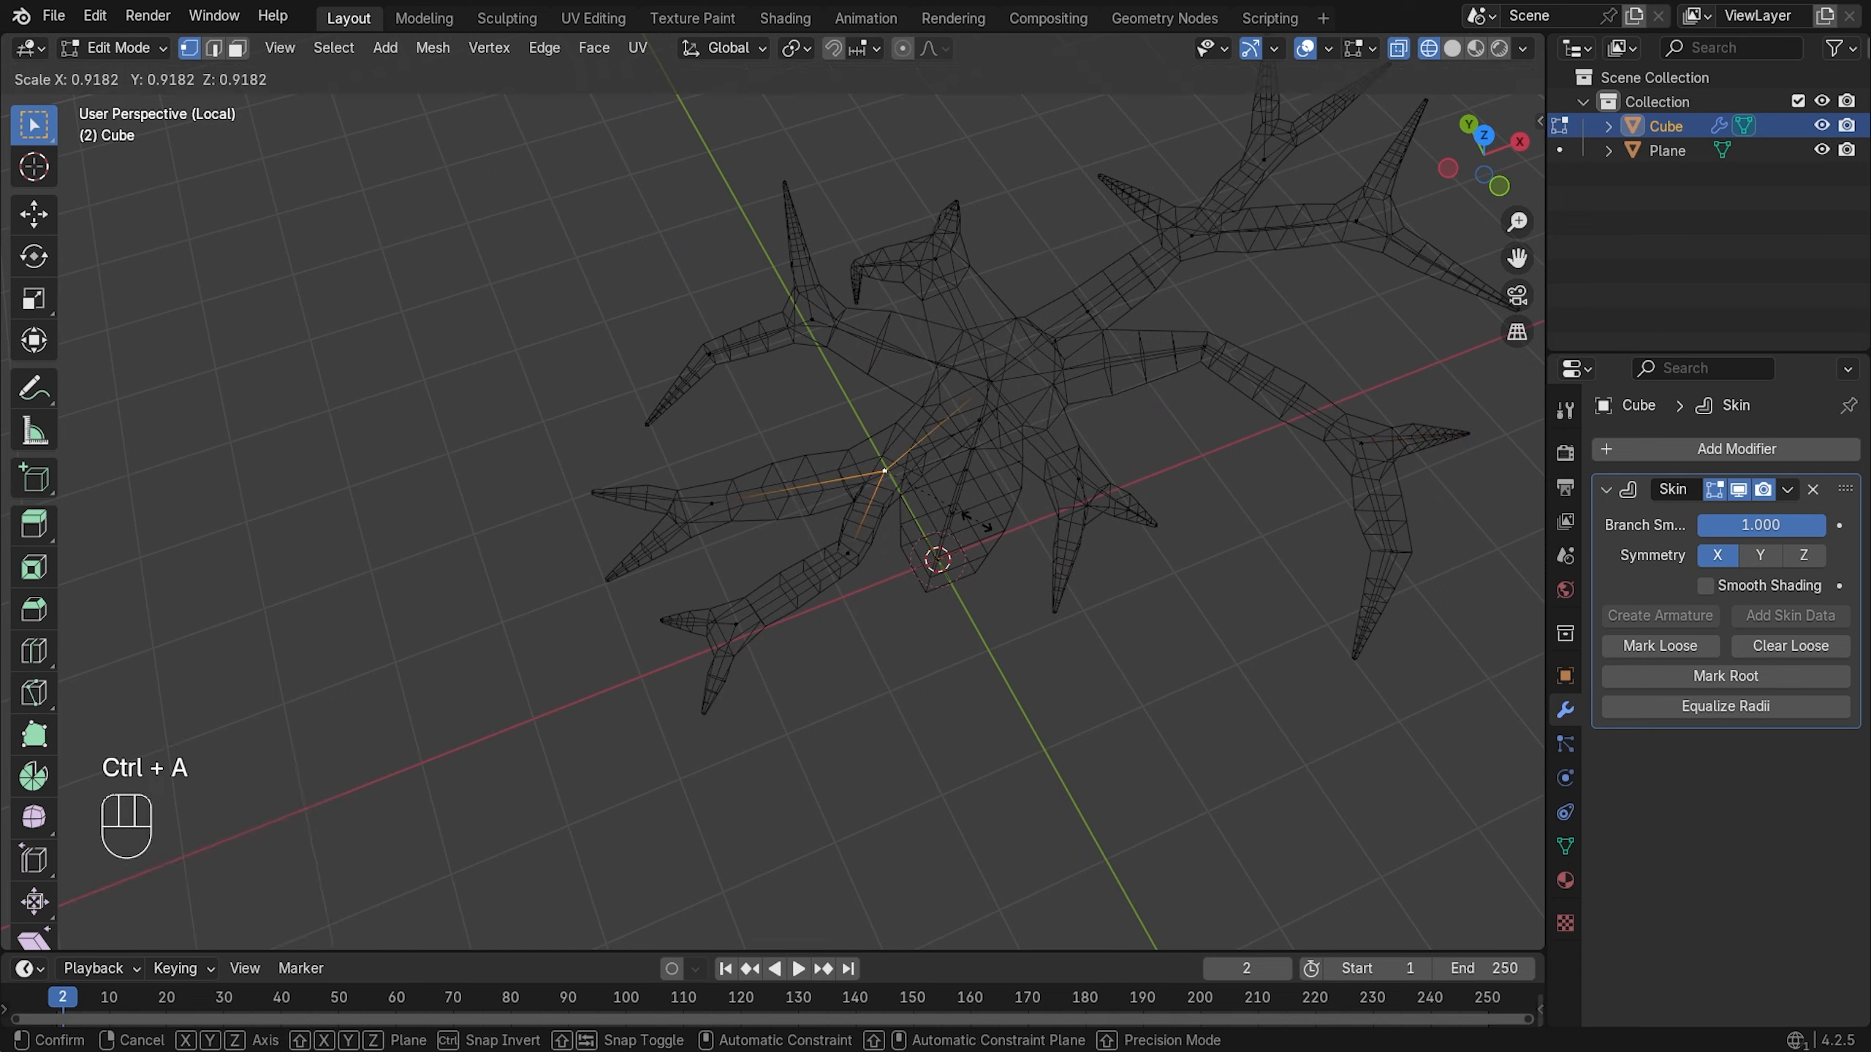
pyautogui.click(972, 515)
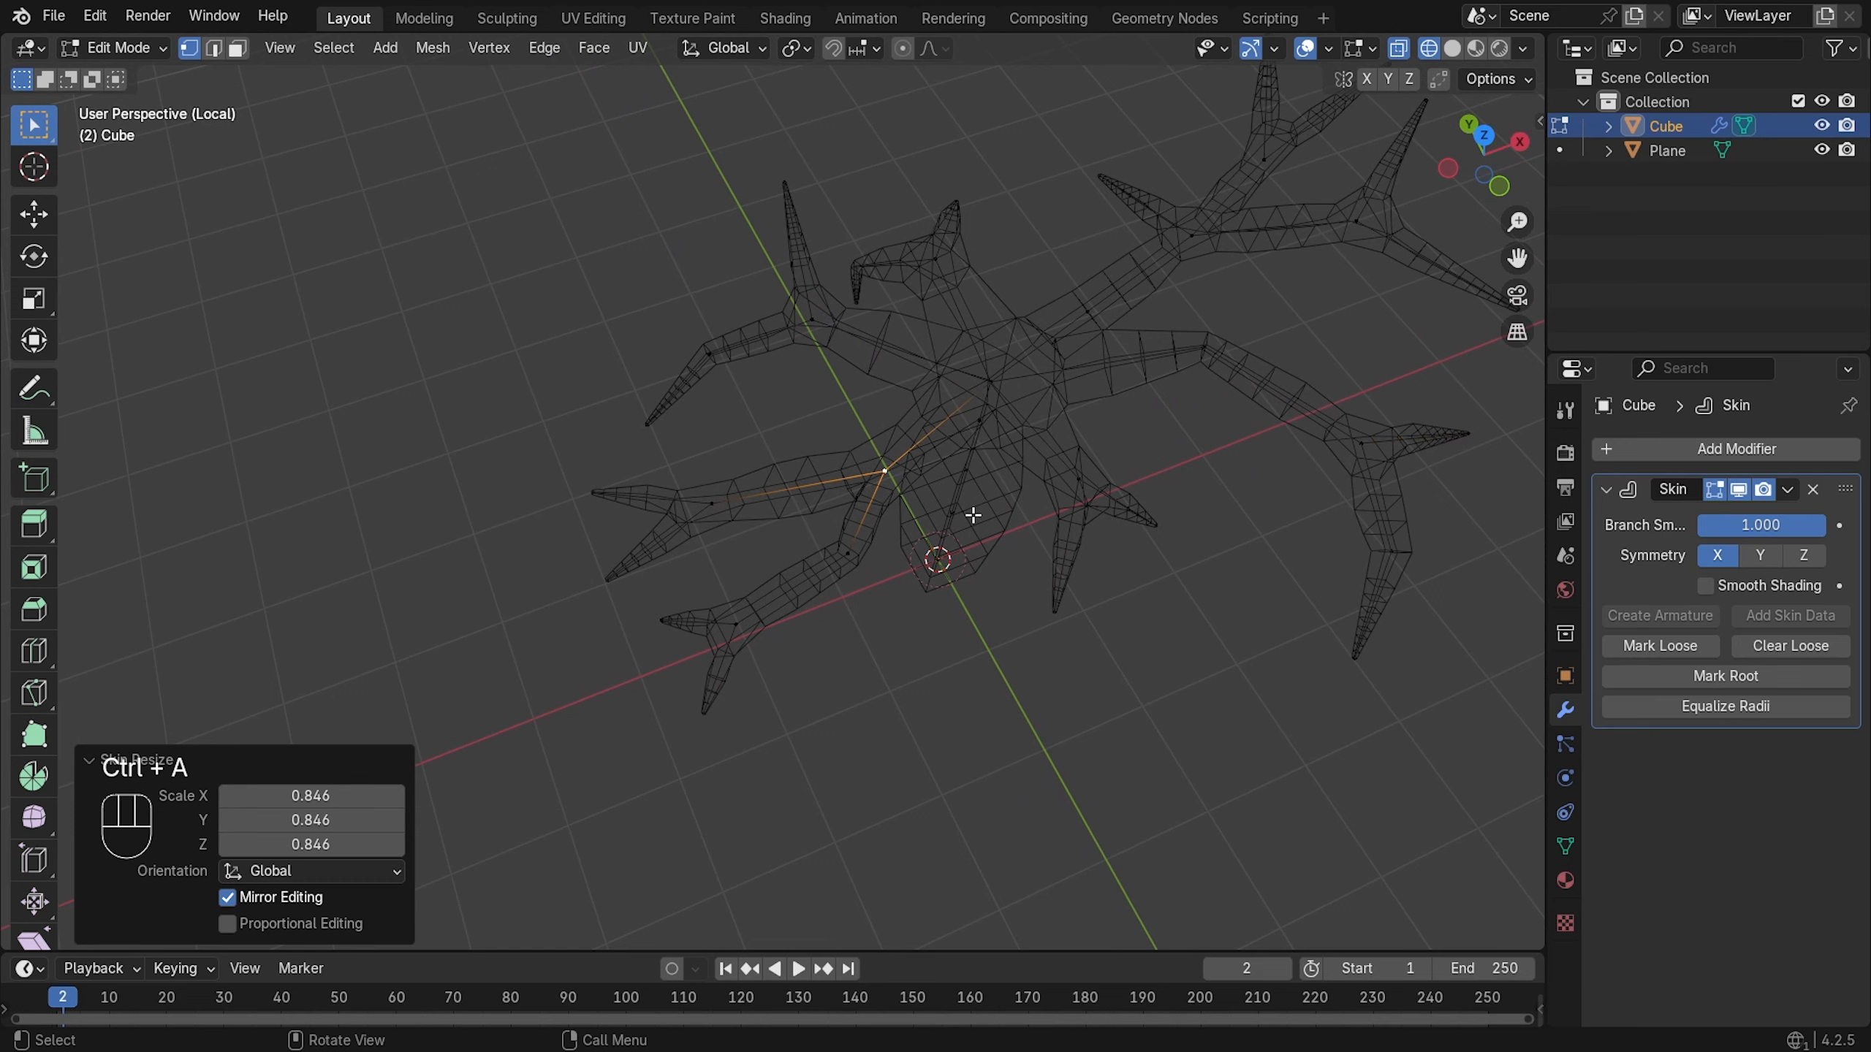
# - Slide a left-branch vertex along its branch, shrink its radius, and thin the centre joint again
pyautogui.click(737, 506)
pyautogui.press('g')
pyautogui.press('g')
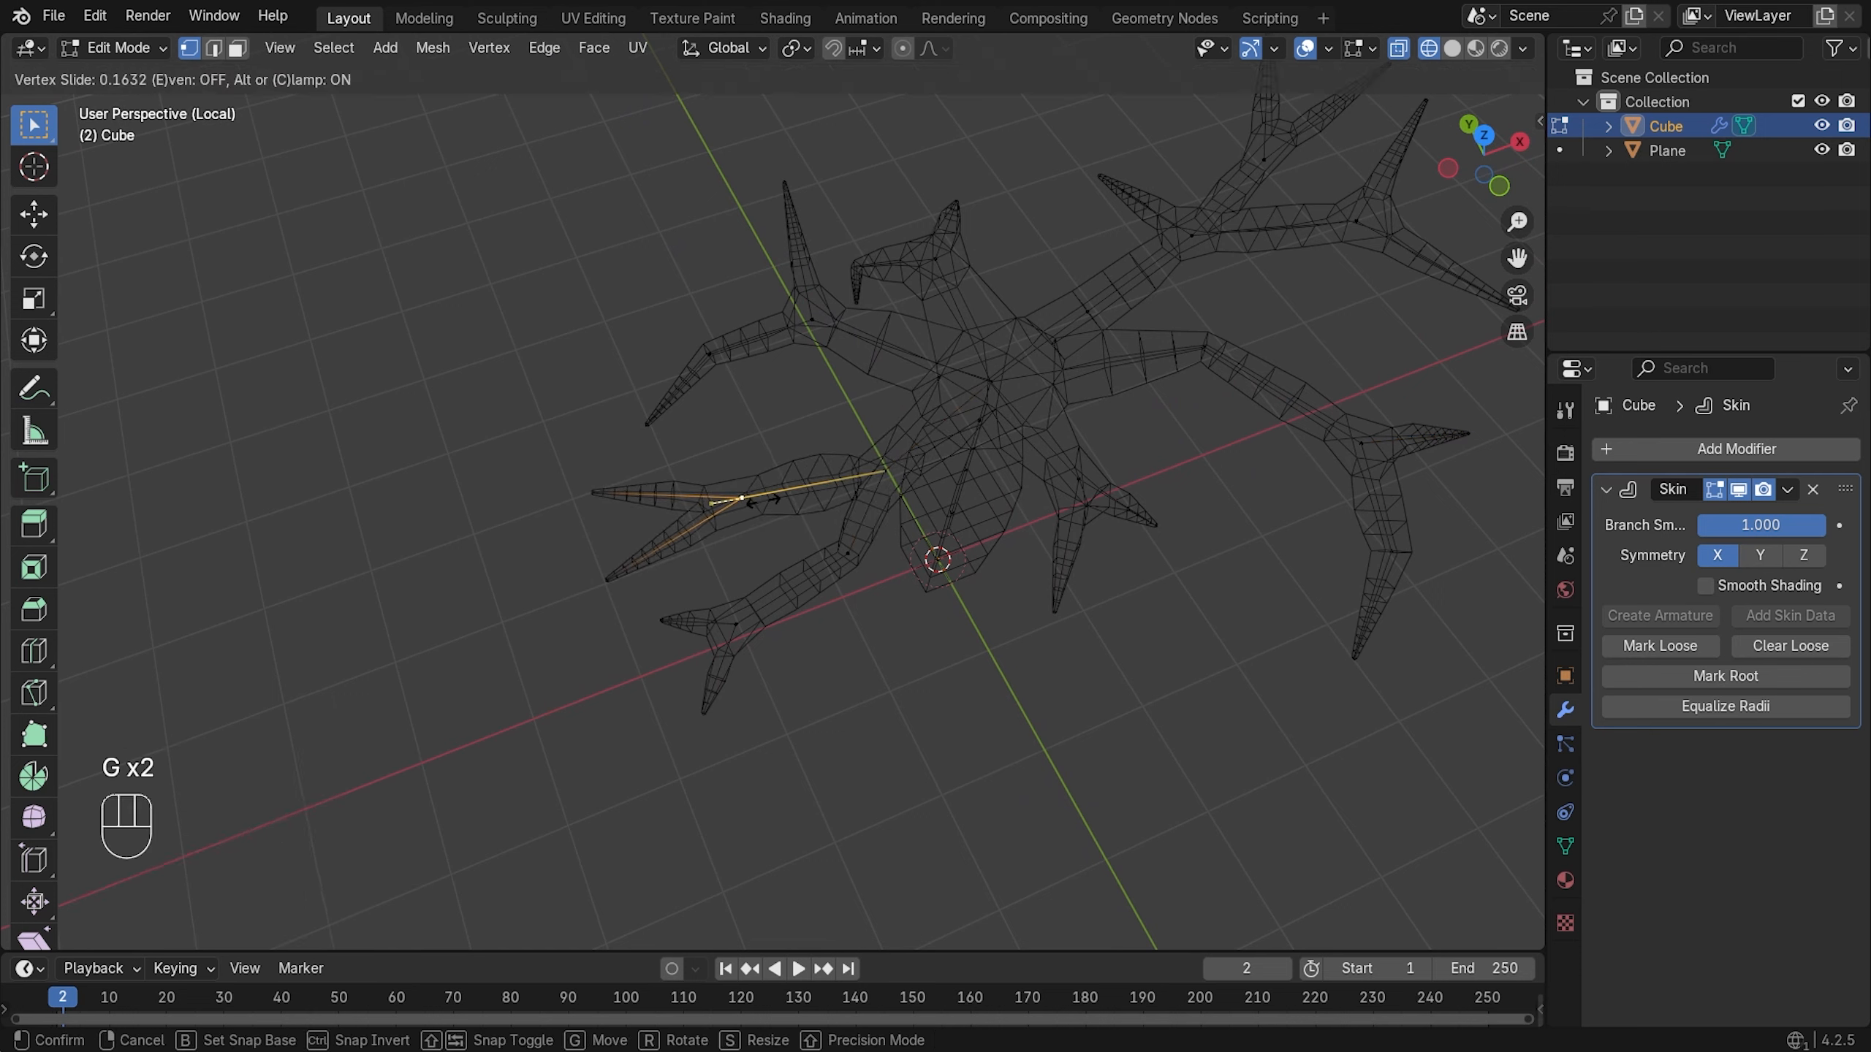
pyautogui.click(761, 502)
pyautogui.hotkey('ctrl', 'a')
pyautogui.click(876, 509)
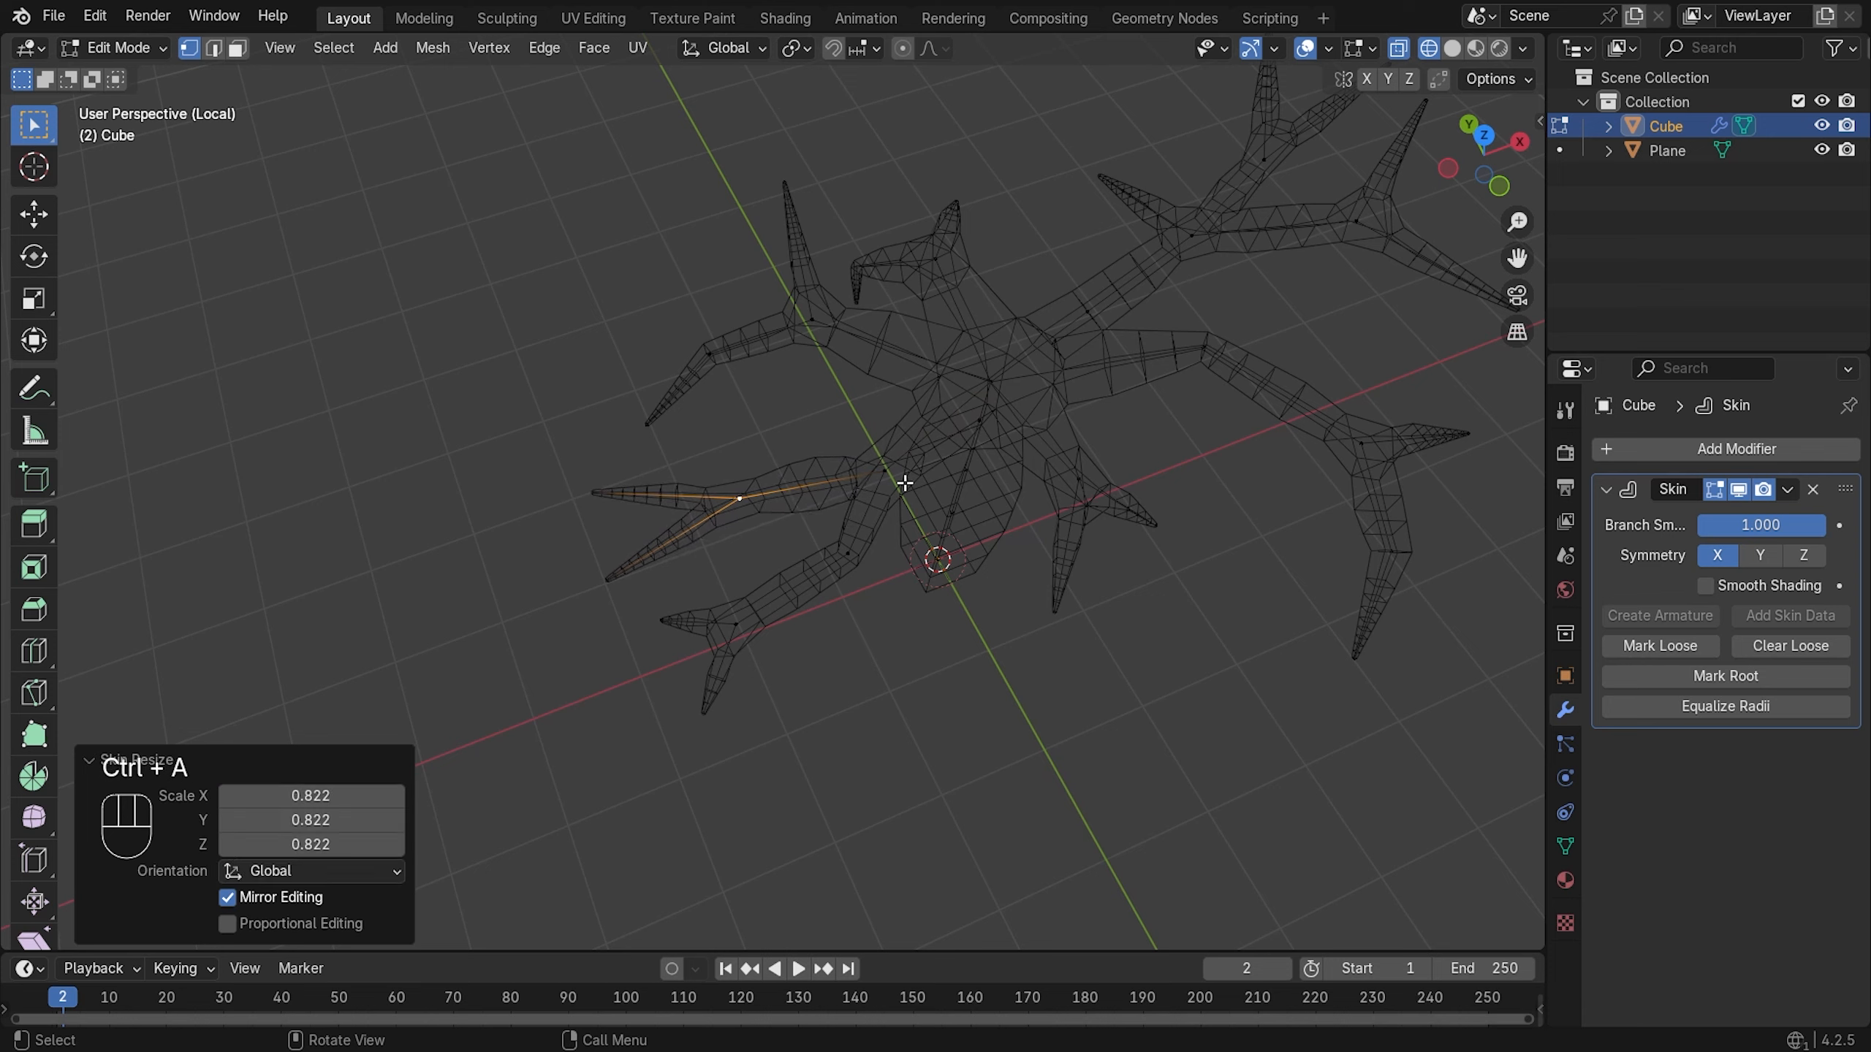
pyautogui.click(884, 469)
pyautogui.hotkey('ctrl', 'a')
pyautogui.click(920, 542)
# - Preview in solid shading, then slide a lower-left branch vertex 0.399 and shrink its skin radius
pyautogui.press('z')
pyautogui.click(1010, 542)
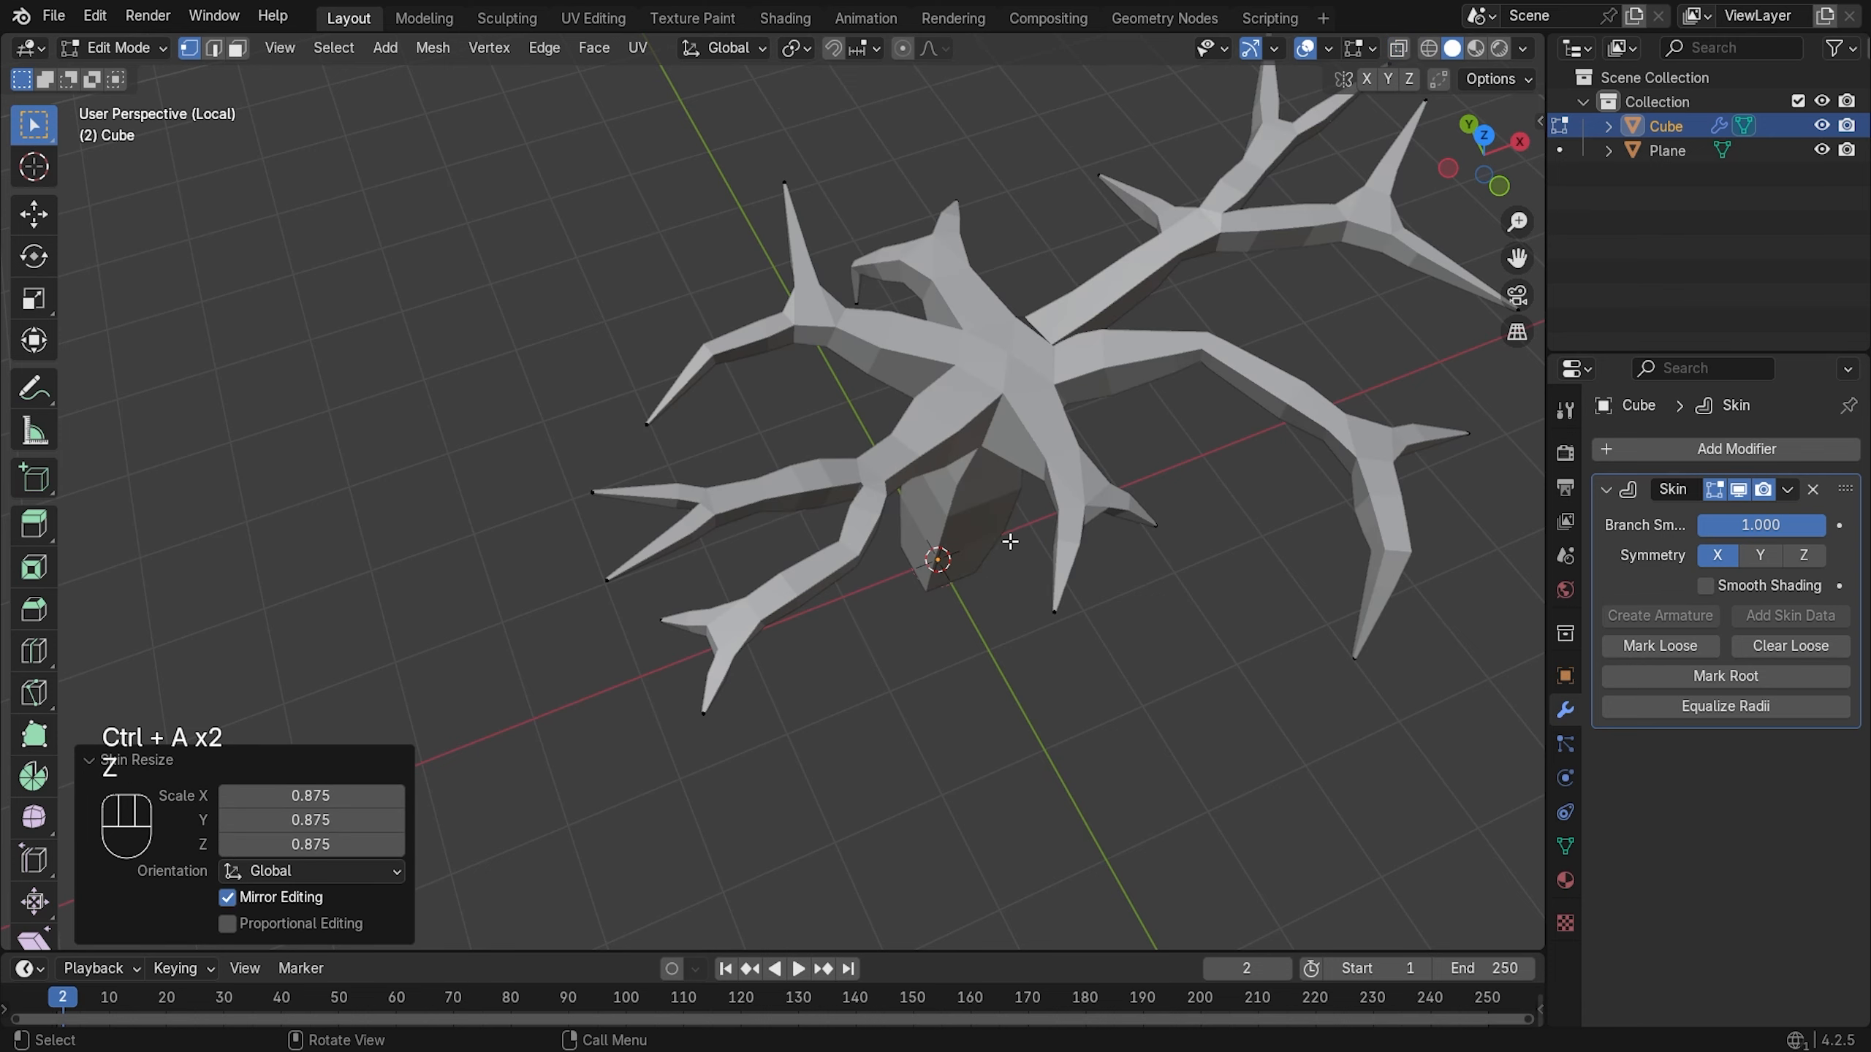
pyautogui.press('z')
pyautogui.click(854, 544)
pyautogui.click(736, 623)
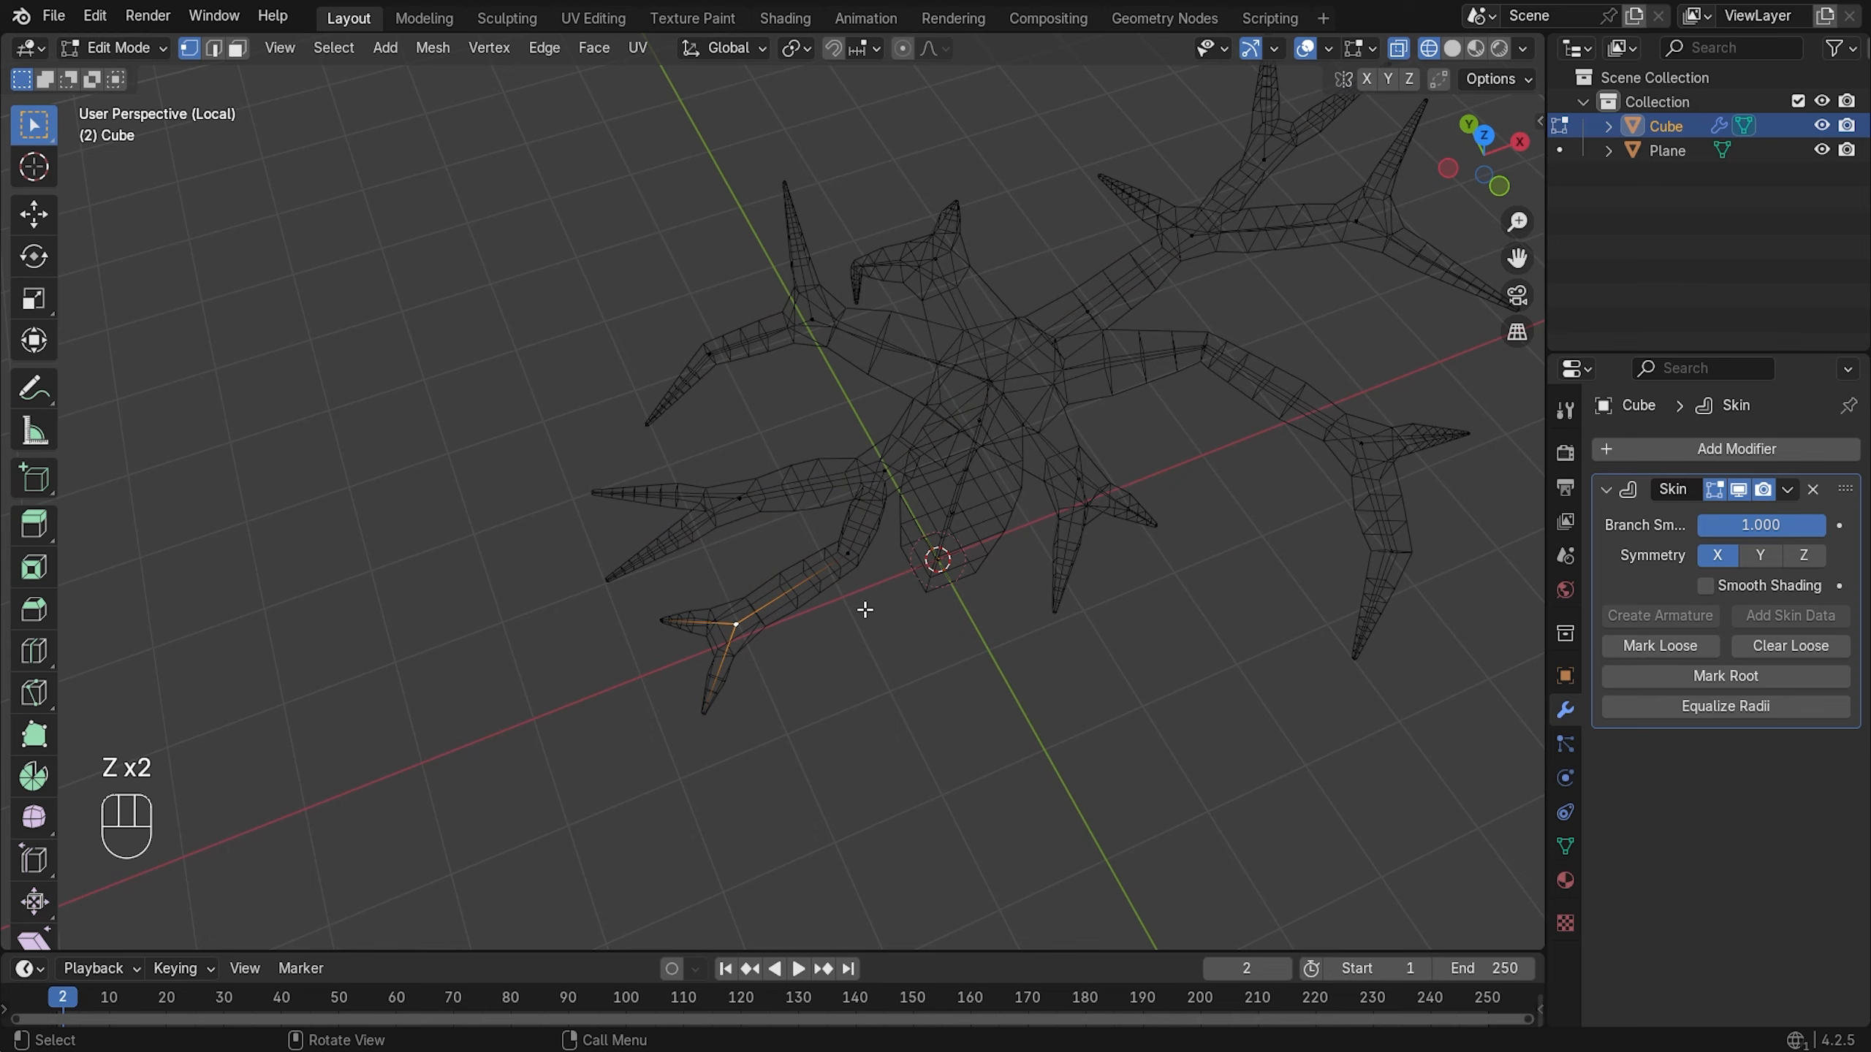
pyautogui.press('g')
pyautogui.press('g')
pyautogui.click(914, 593)
pyautogui.hotkey('ctrl', 'a')
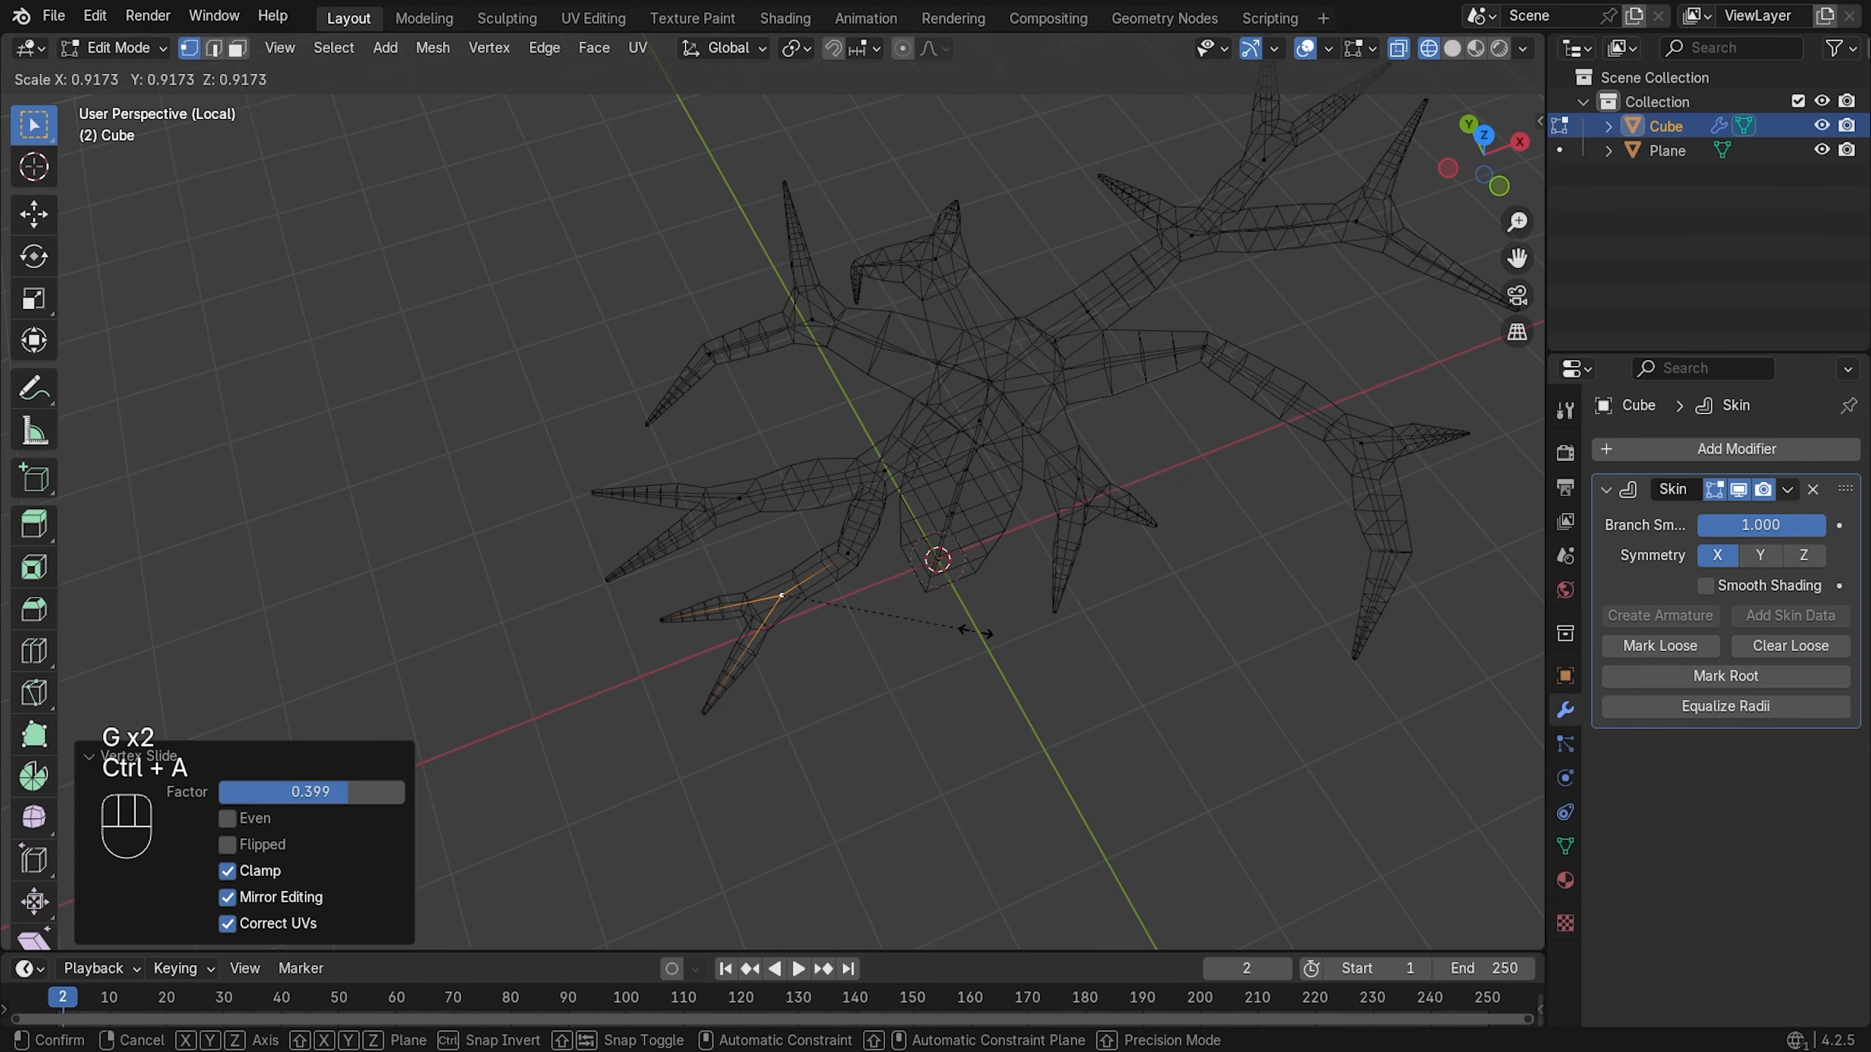
pyautogui.click(956, 629)
# - From a side view in solid shading, shrink the selected branch vertex's skin radius to 0.683
pyautogui.press('z')
pyautogui.click(1044, 589)
pyautogui.moveTo(1044, 590)
pyautogui.mouseDown(button='middle')
pyautogui.moveTo(927, 326)
pyautogui.moveTo(1025, 309)
pyautogui.mouseUp(button='middle')
pyautogui.scroll(2, 638, 259)
pyautogui.keyDown('shift'); pyautogui.moveTo(655, 275); pyautogui.dragTo(743, 504, button='middle'); pyautogui.keyUp('shift')
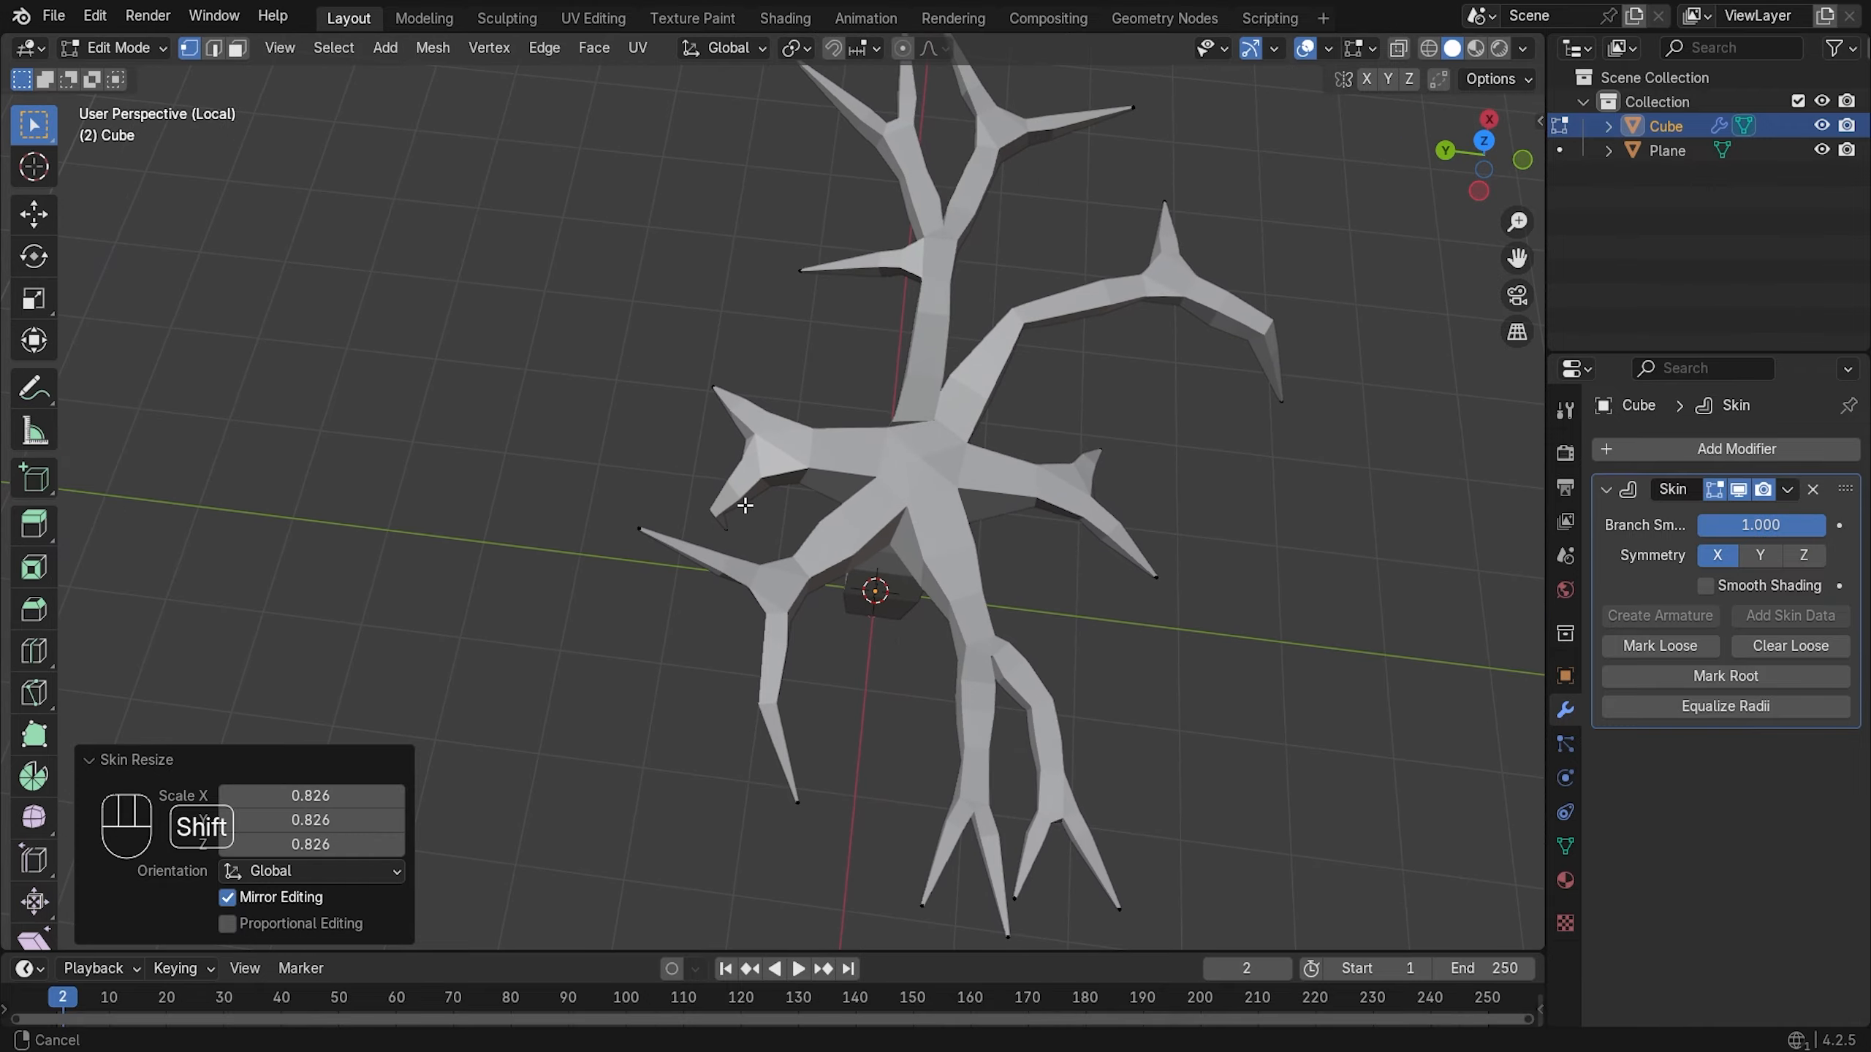
pyautogui.scroll(2, 814, 422)
pyautogui.moveTo(669, 425); pyautogui.dragTo(877, 324, button='middle')
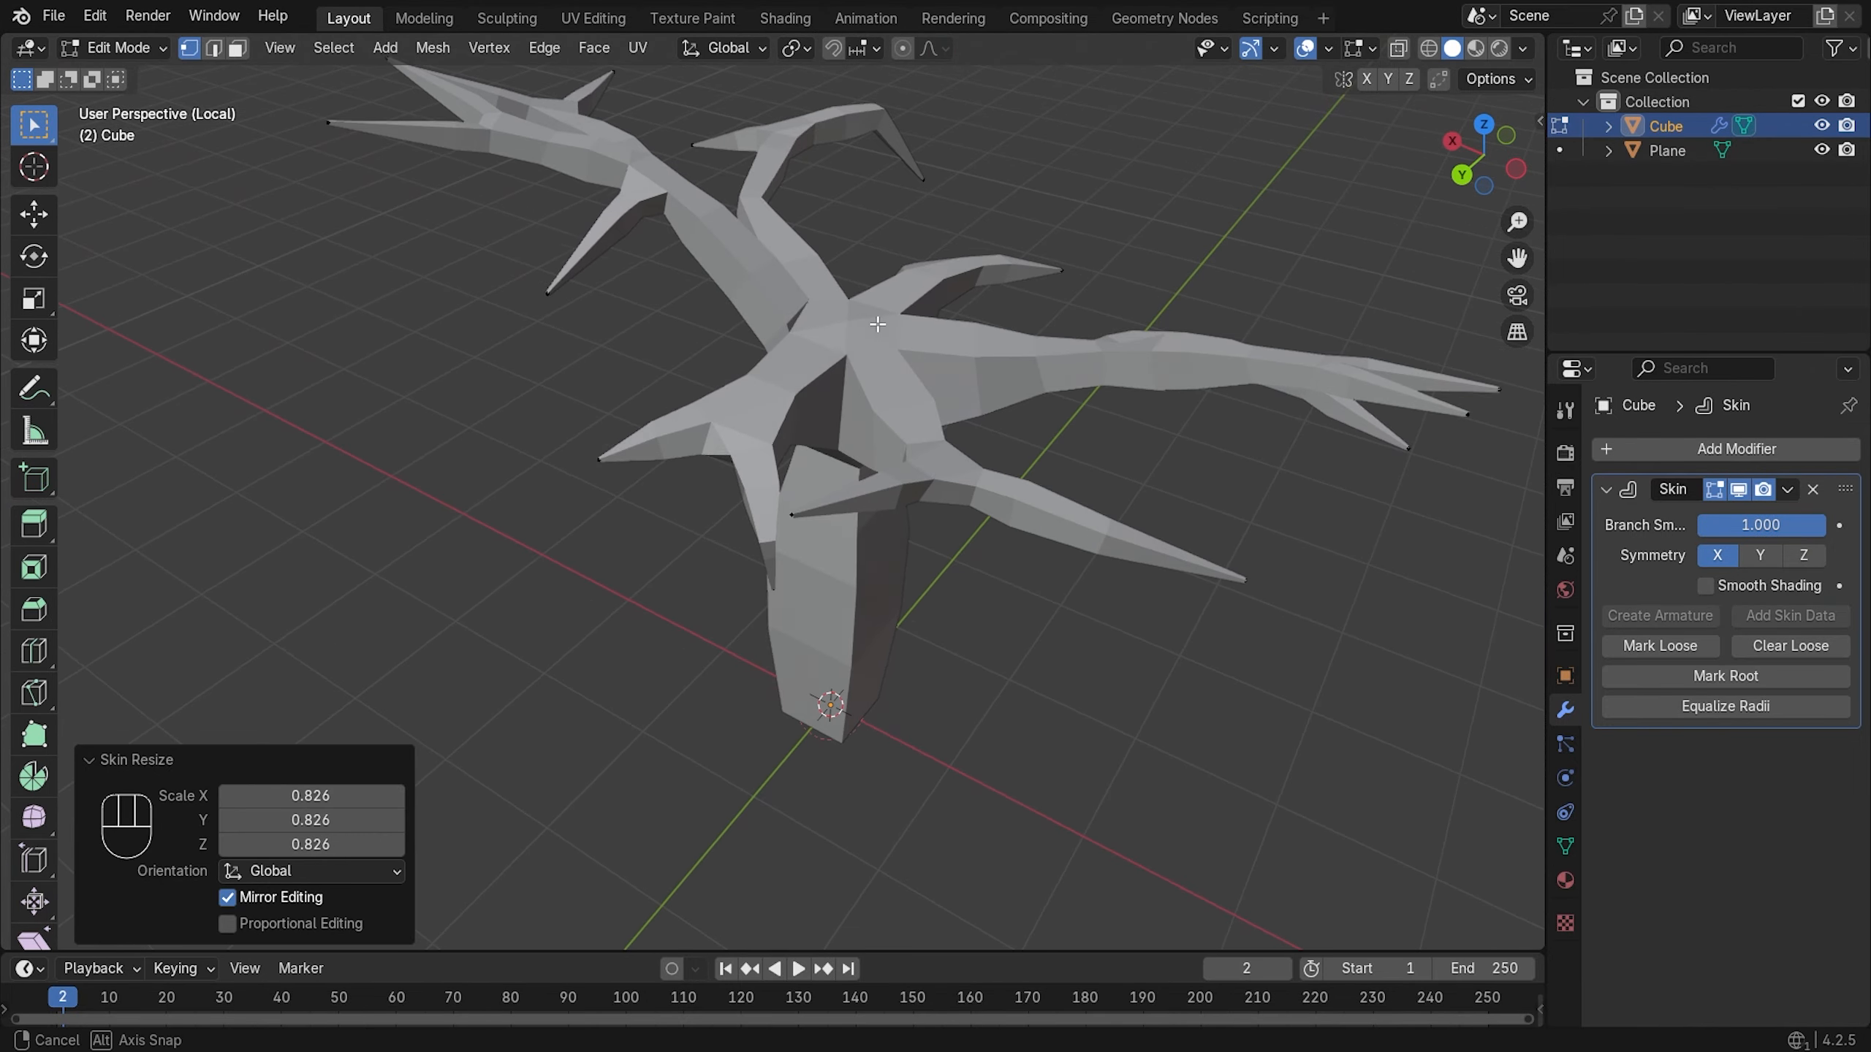
pyautogui.hotkey('ctrl', 'a')
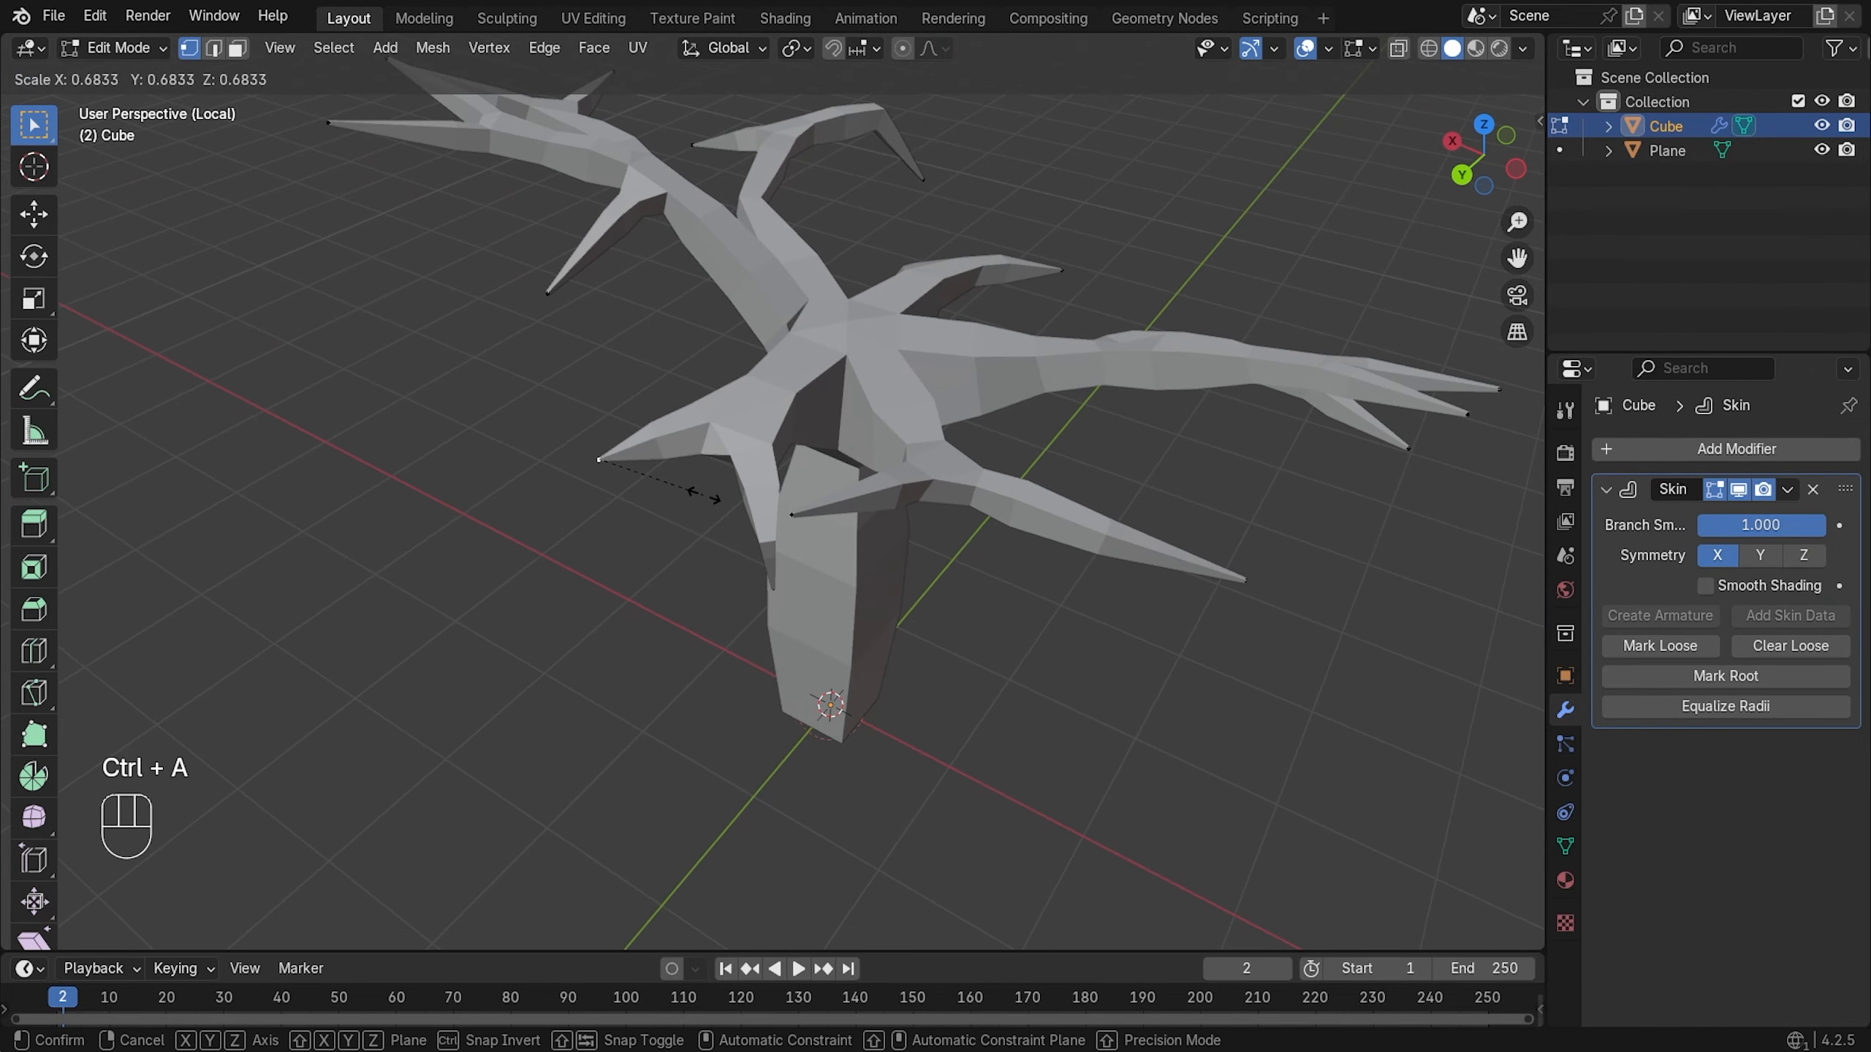
pyautogui.click(705, 496)
# - In wireframe, move that vertex 0.23955 m along Y with a small vertical adjustment
pyautogui.press('z')
pyautogui.click(560, 496)
pyautogui.press('g')
pyautogui.press('g')
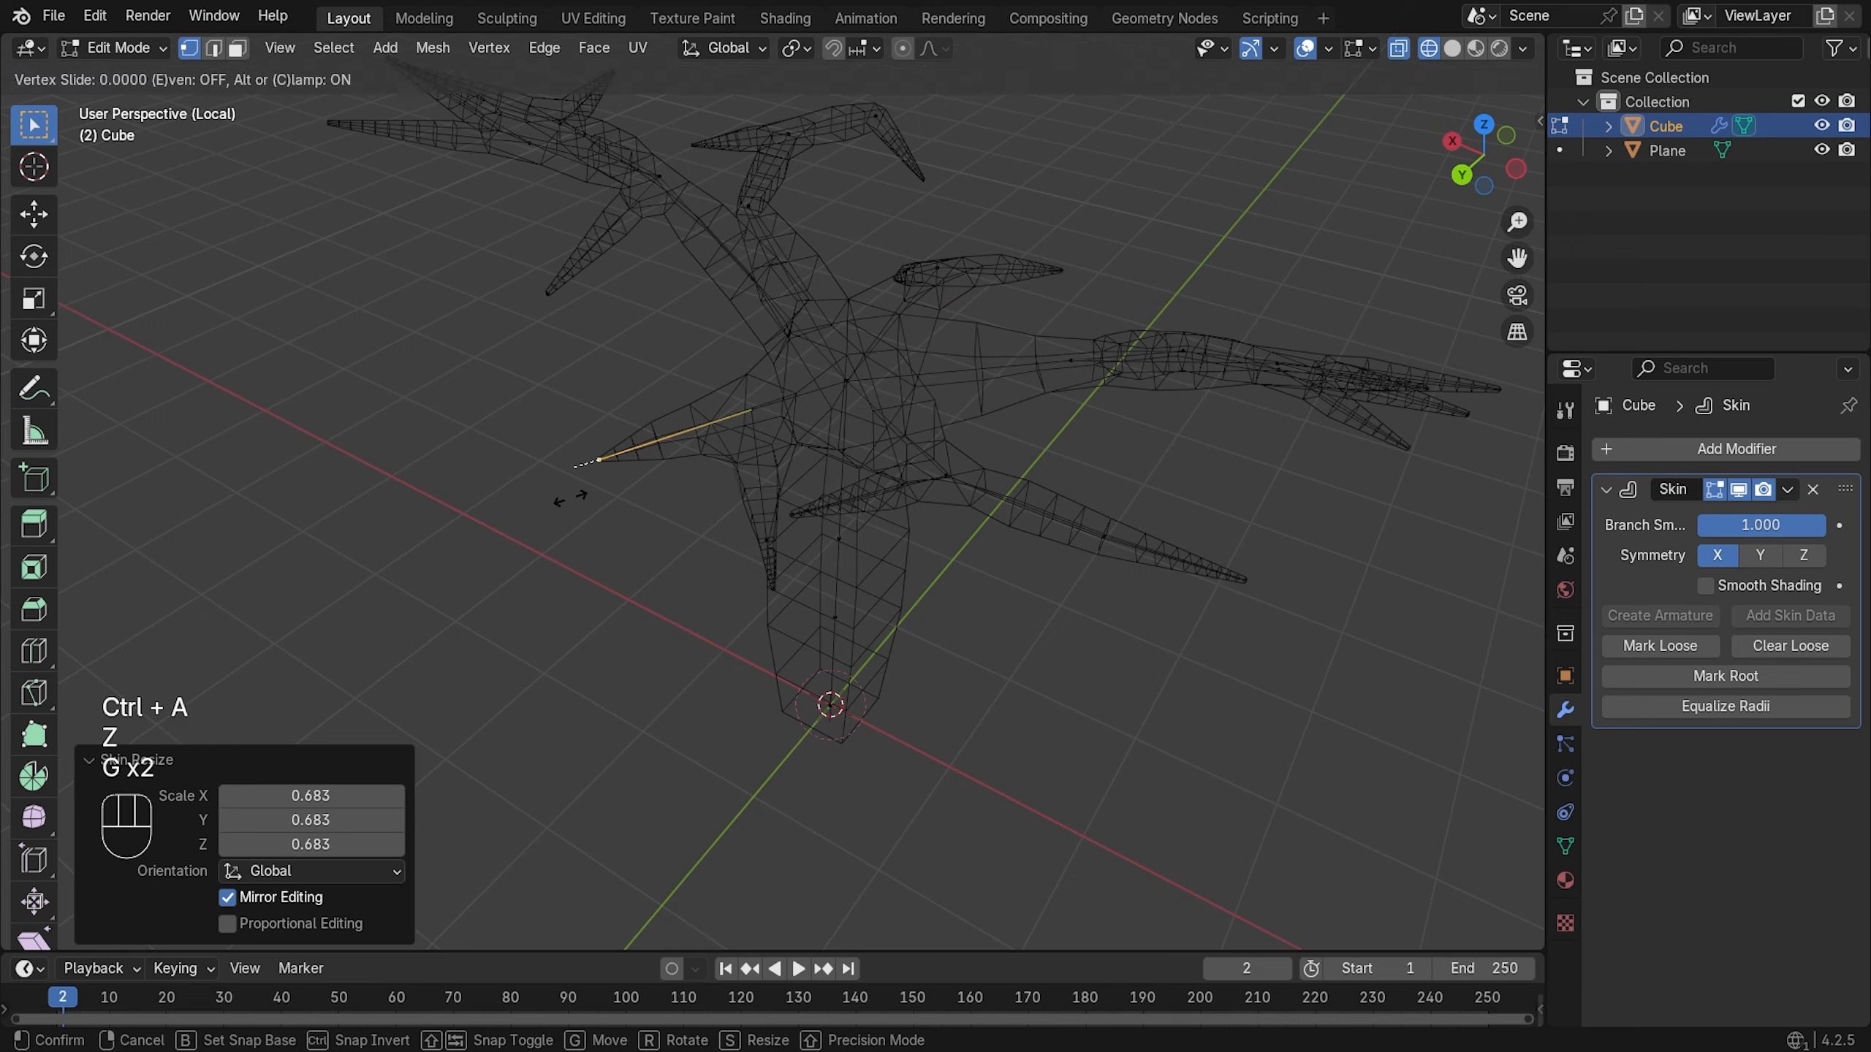
pyautogui.press('g')
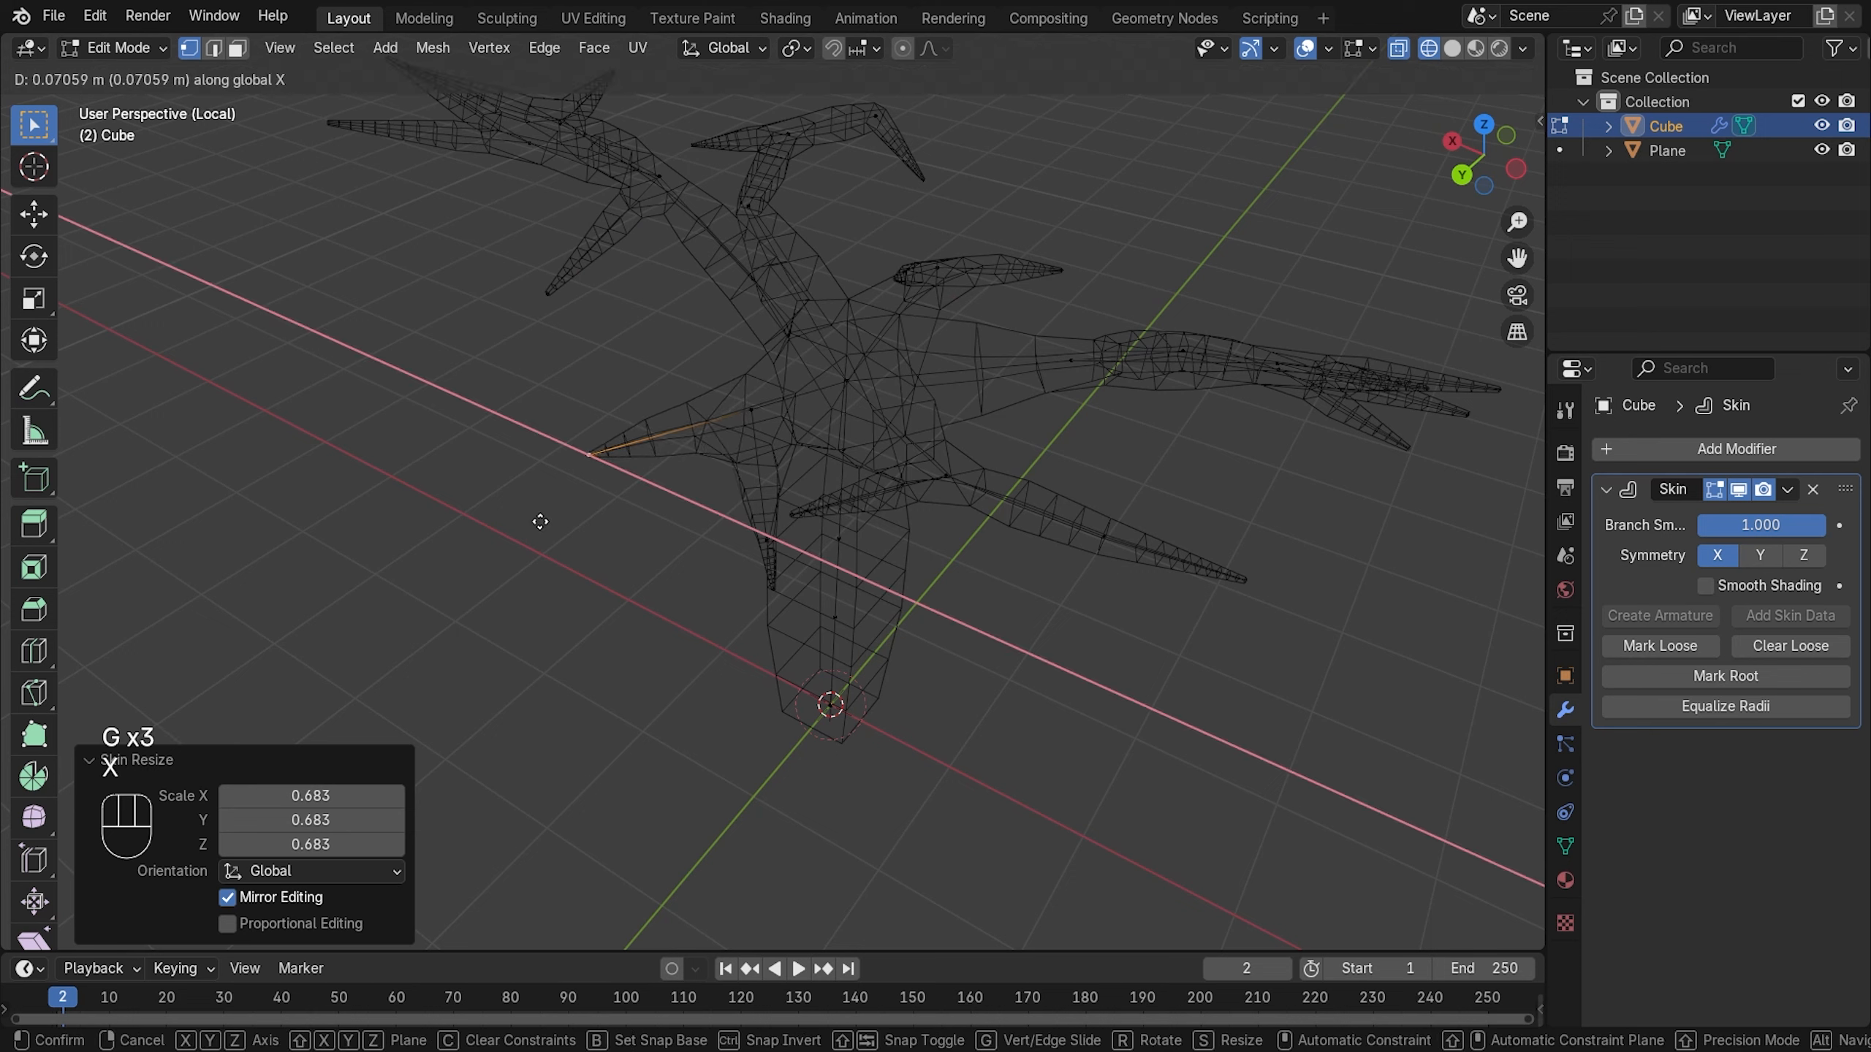
pyautogui.press('y')
pyautogui.click(537, 527)
pyautogui.press('g')
pyautogui.press('z')
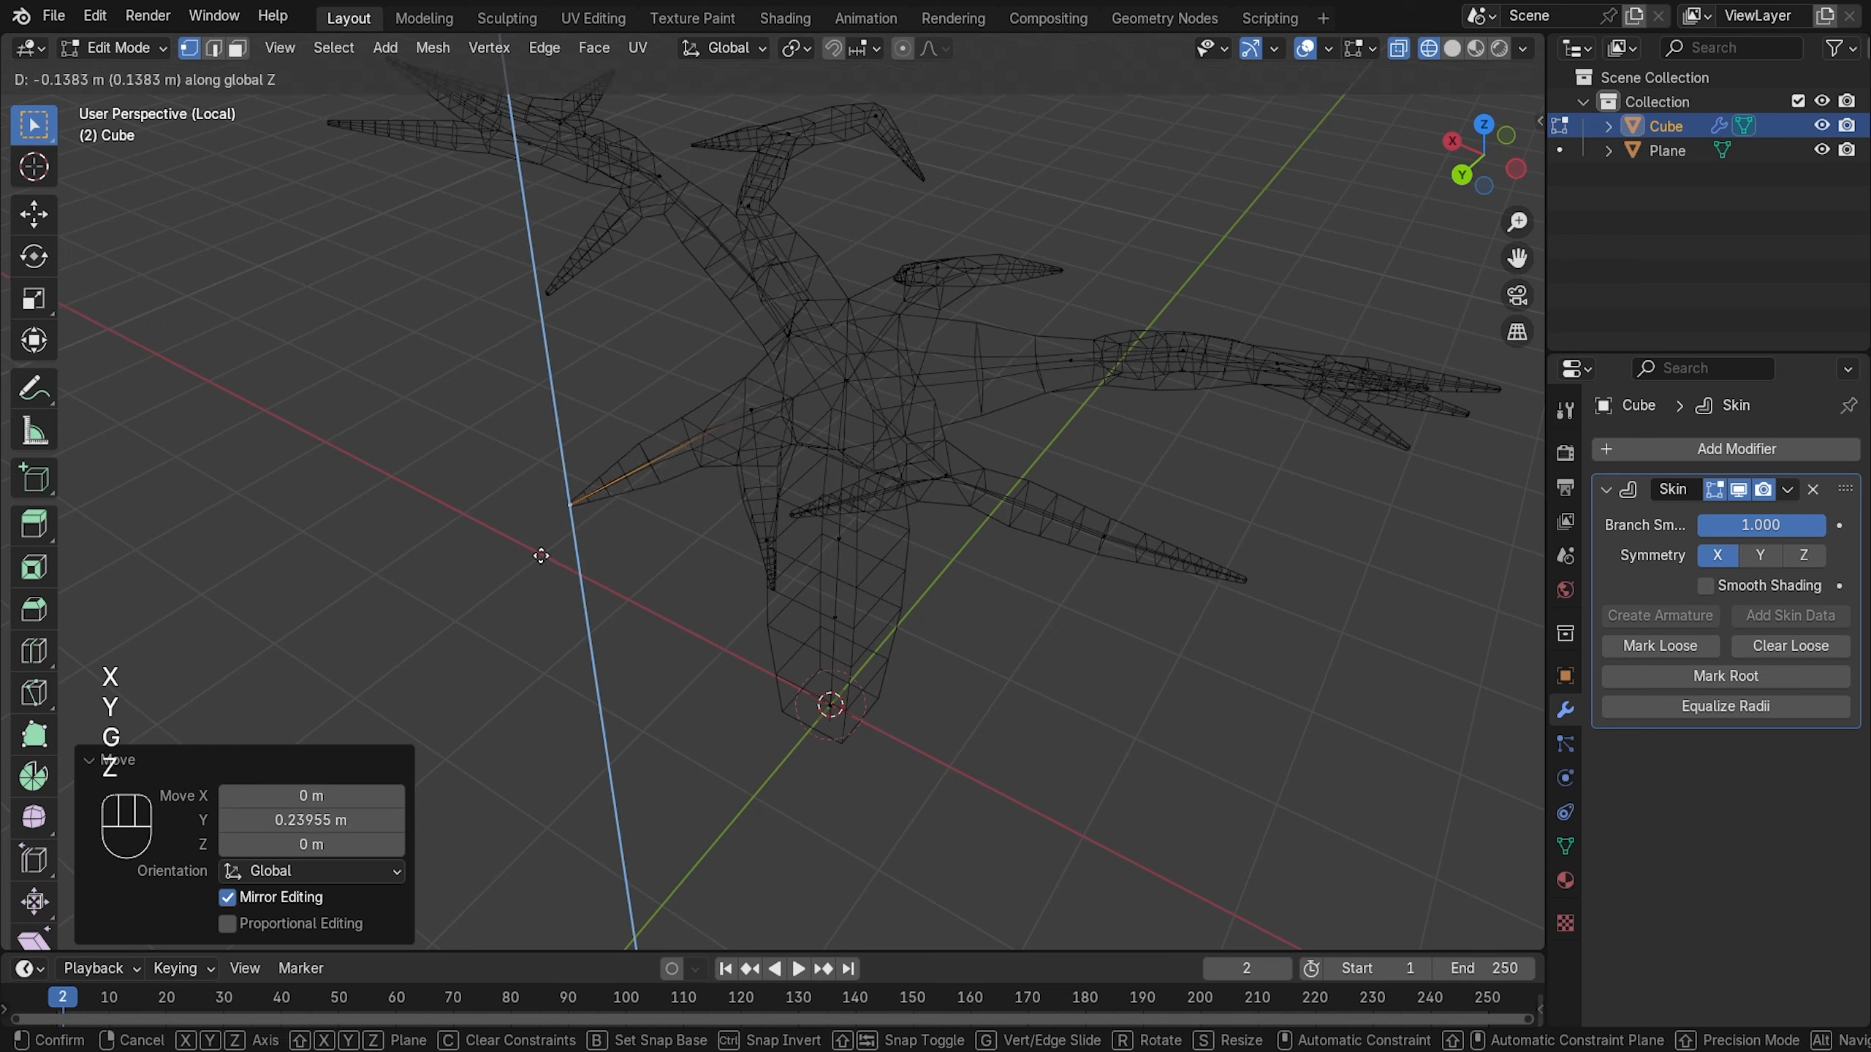
pyautogui.click(545, 543)
# - Shrink another branch joint's skin radius to 0.444
pyautogui.click(764, 423)
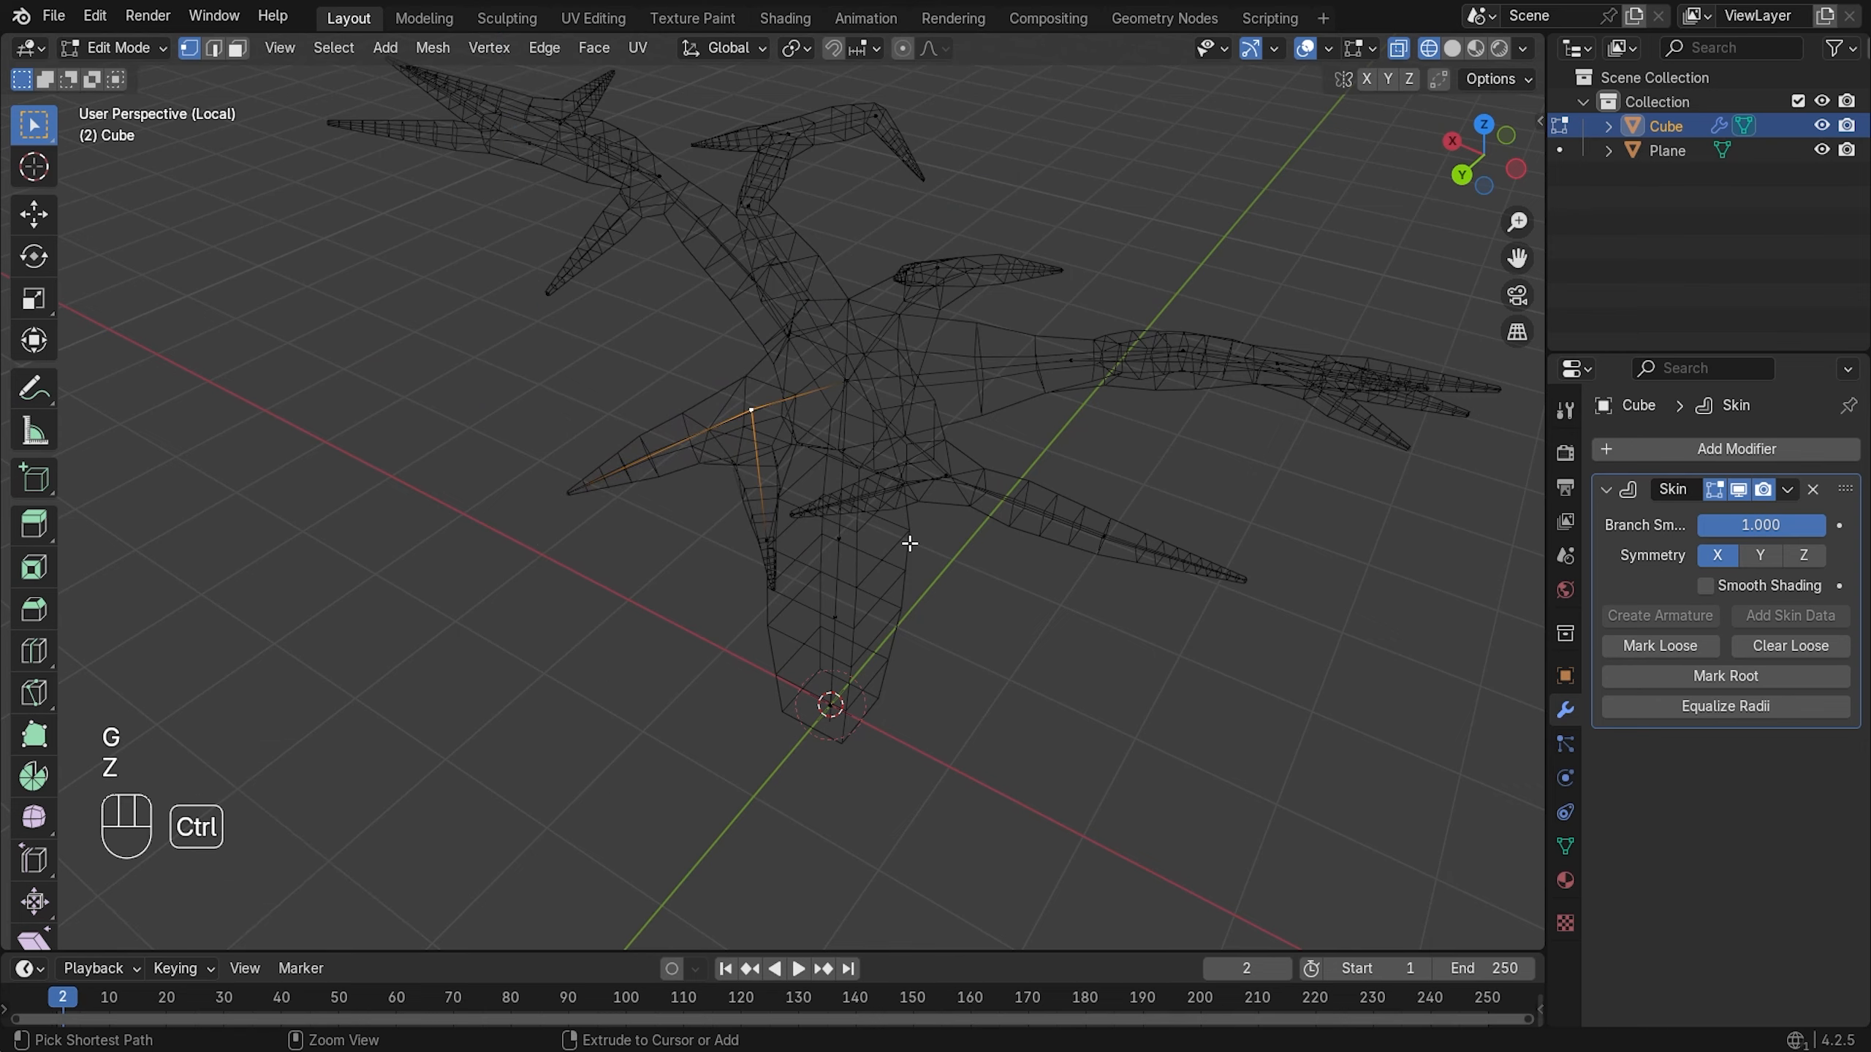
pyautogui.hotkey('ctrl', 'a')
pyautogui.click(836, 490)
pyautogui.moveTo(836, 491)
pyautogui.mouseDown(button='middle')
pyautogui.moveTo(831, 471)
pyautogui.moveTo(981, 523)
pyautogui.moveTo(998, 489)
pyautogui.mouseUp(button='middle')
# - In see-through wireframe, dissolve the extra vertex on a left branch, then return to solid shading
pyautogui.press('z')
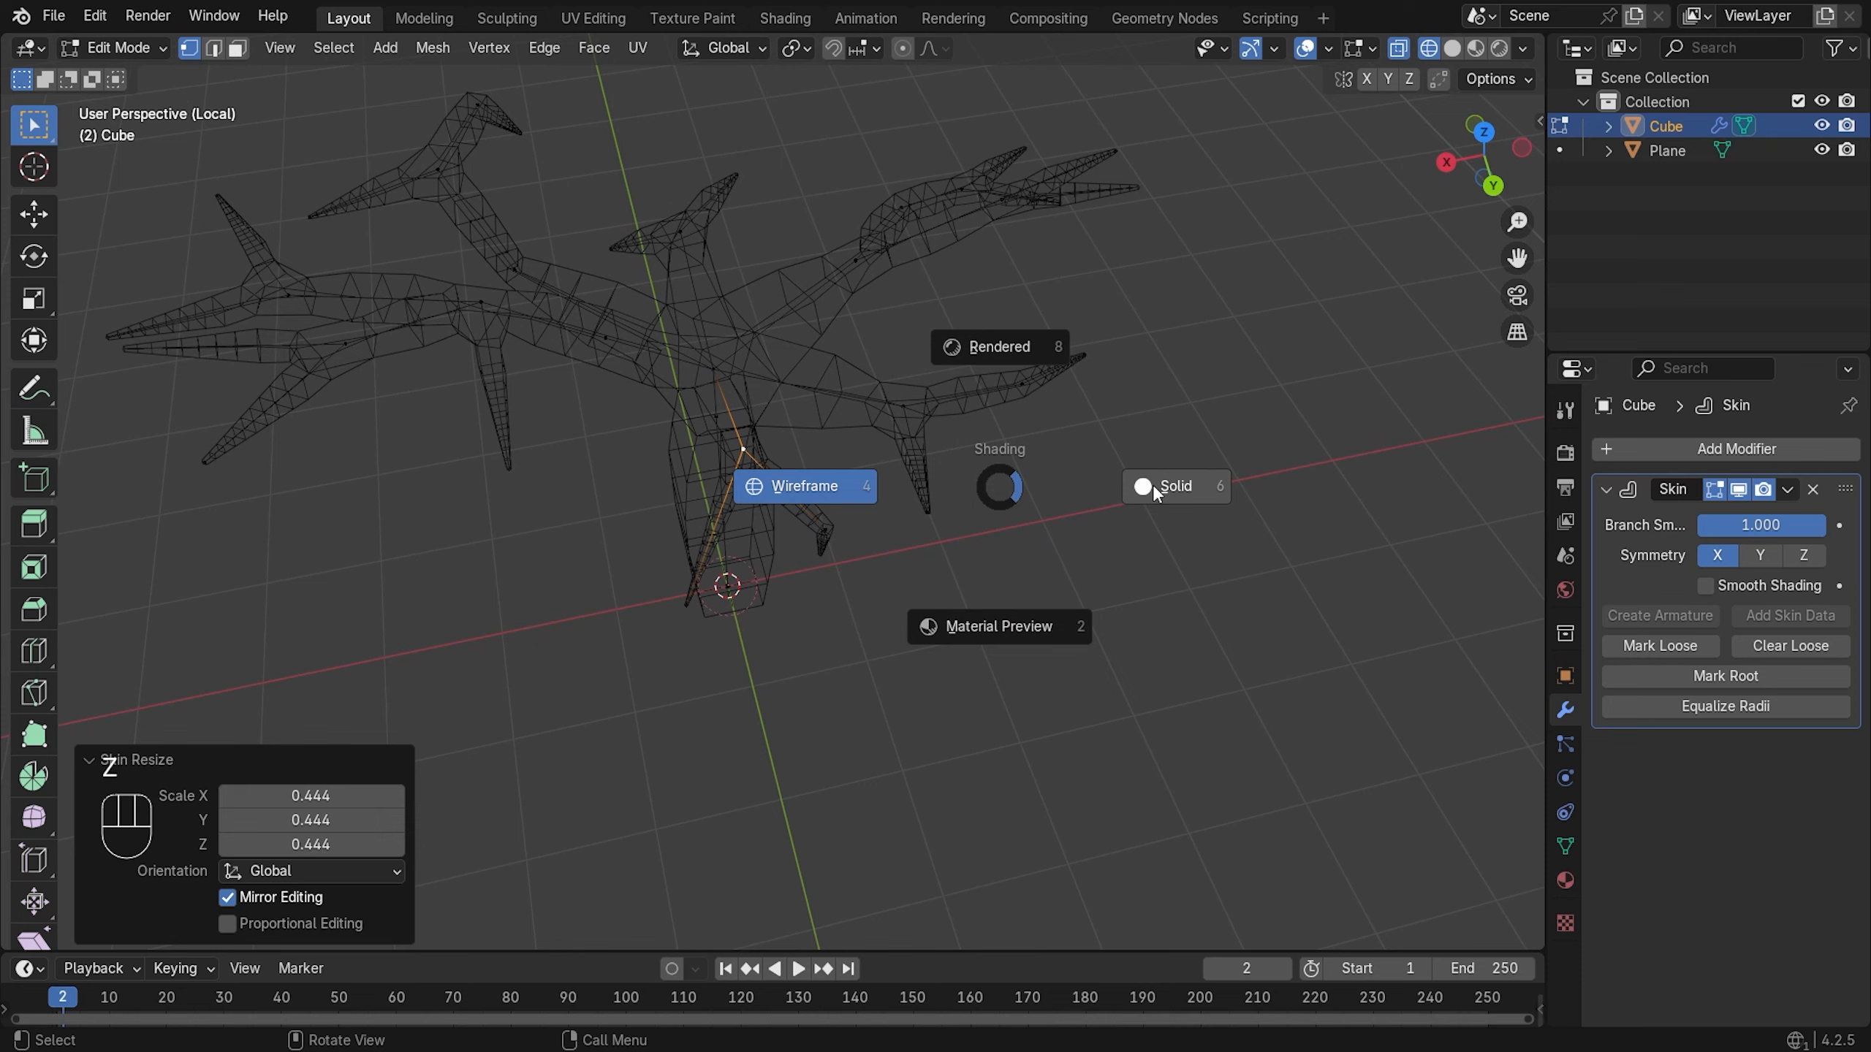
pyautogui.click(1151, 485)
pyautogui.moveTo(653, 285); pyautogui.dragTo(589, 331, button='middle')
pyautogui.scroll(3, 632, 191)
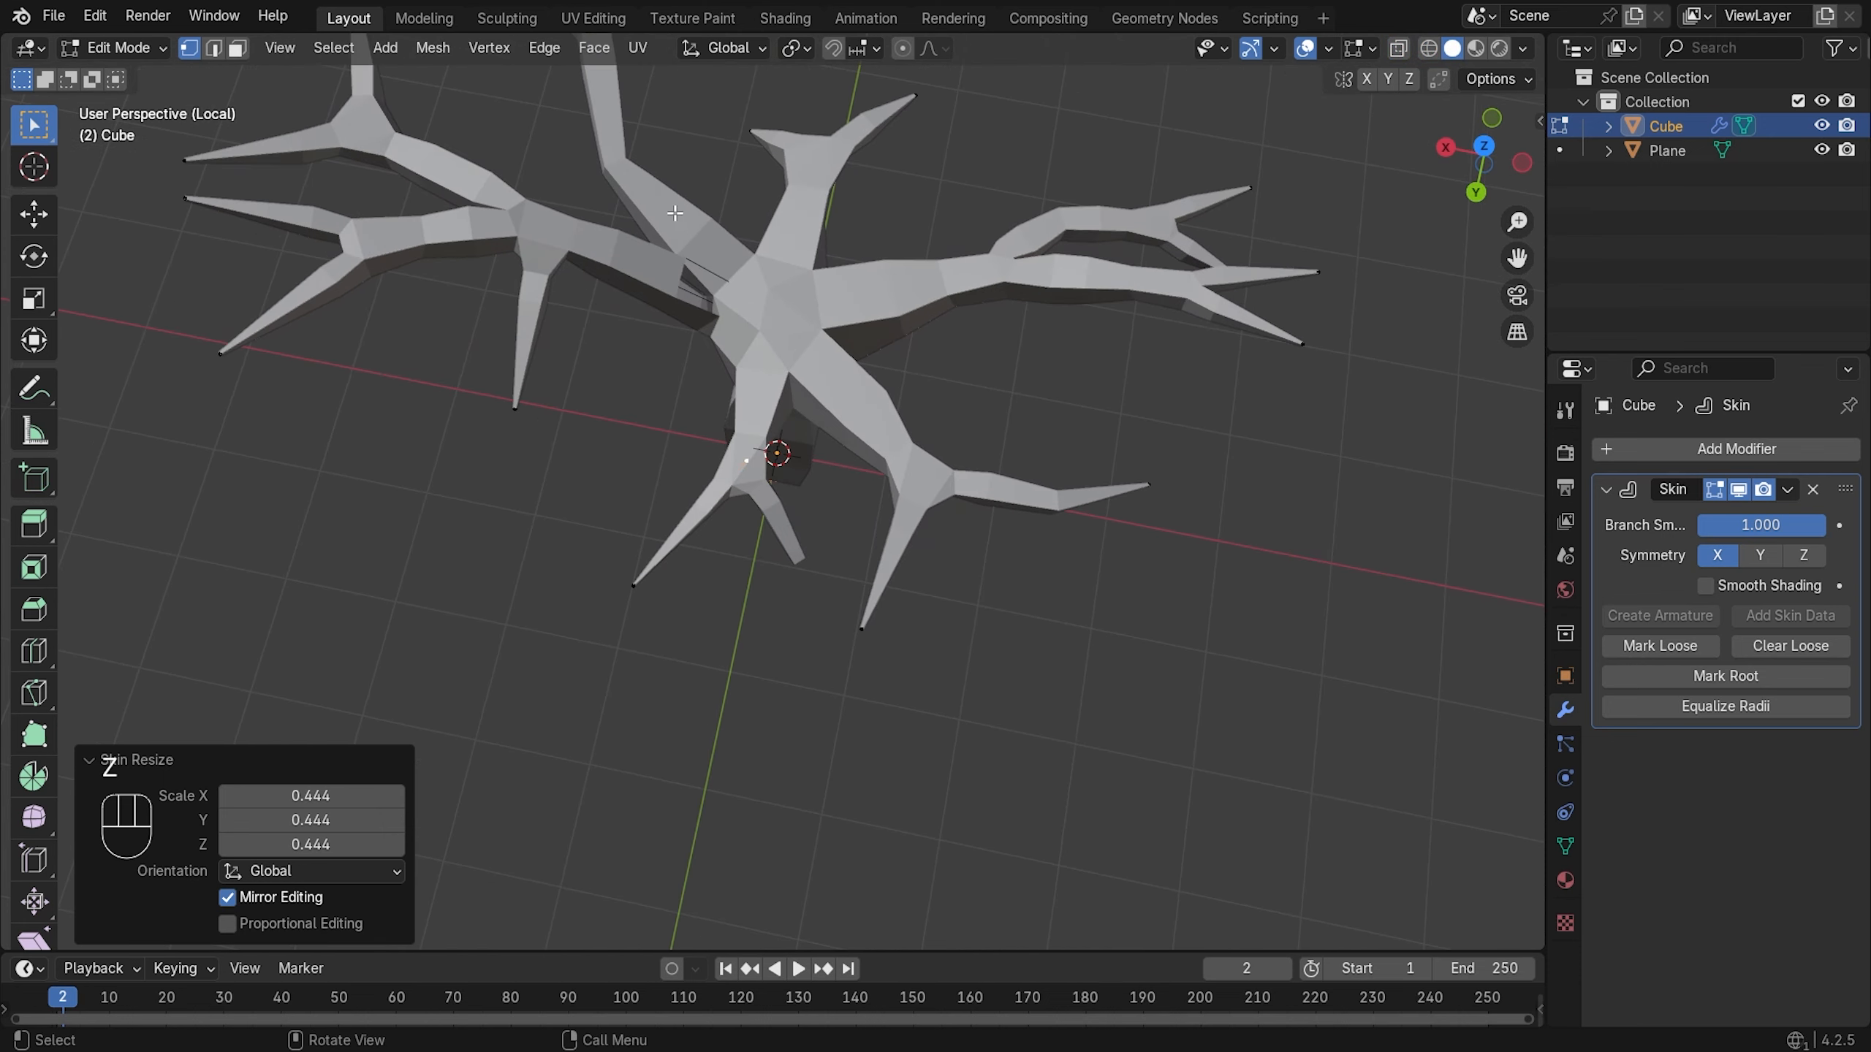
pyautogui.keyDown('shift'); pyautogui.moveTo(683, 272); pyautogui.dragTo(749, 326, button='middle'); pyautogui.keyUp('shift')
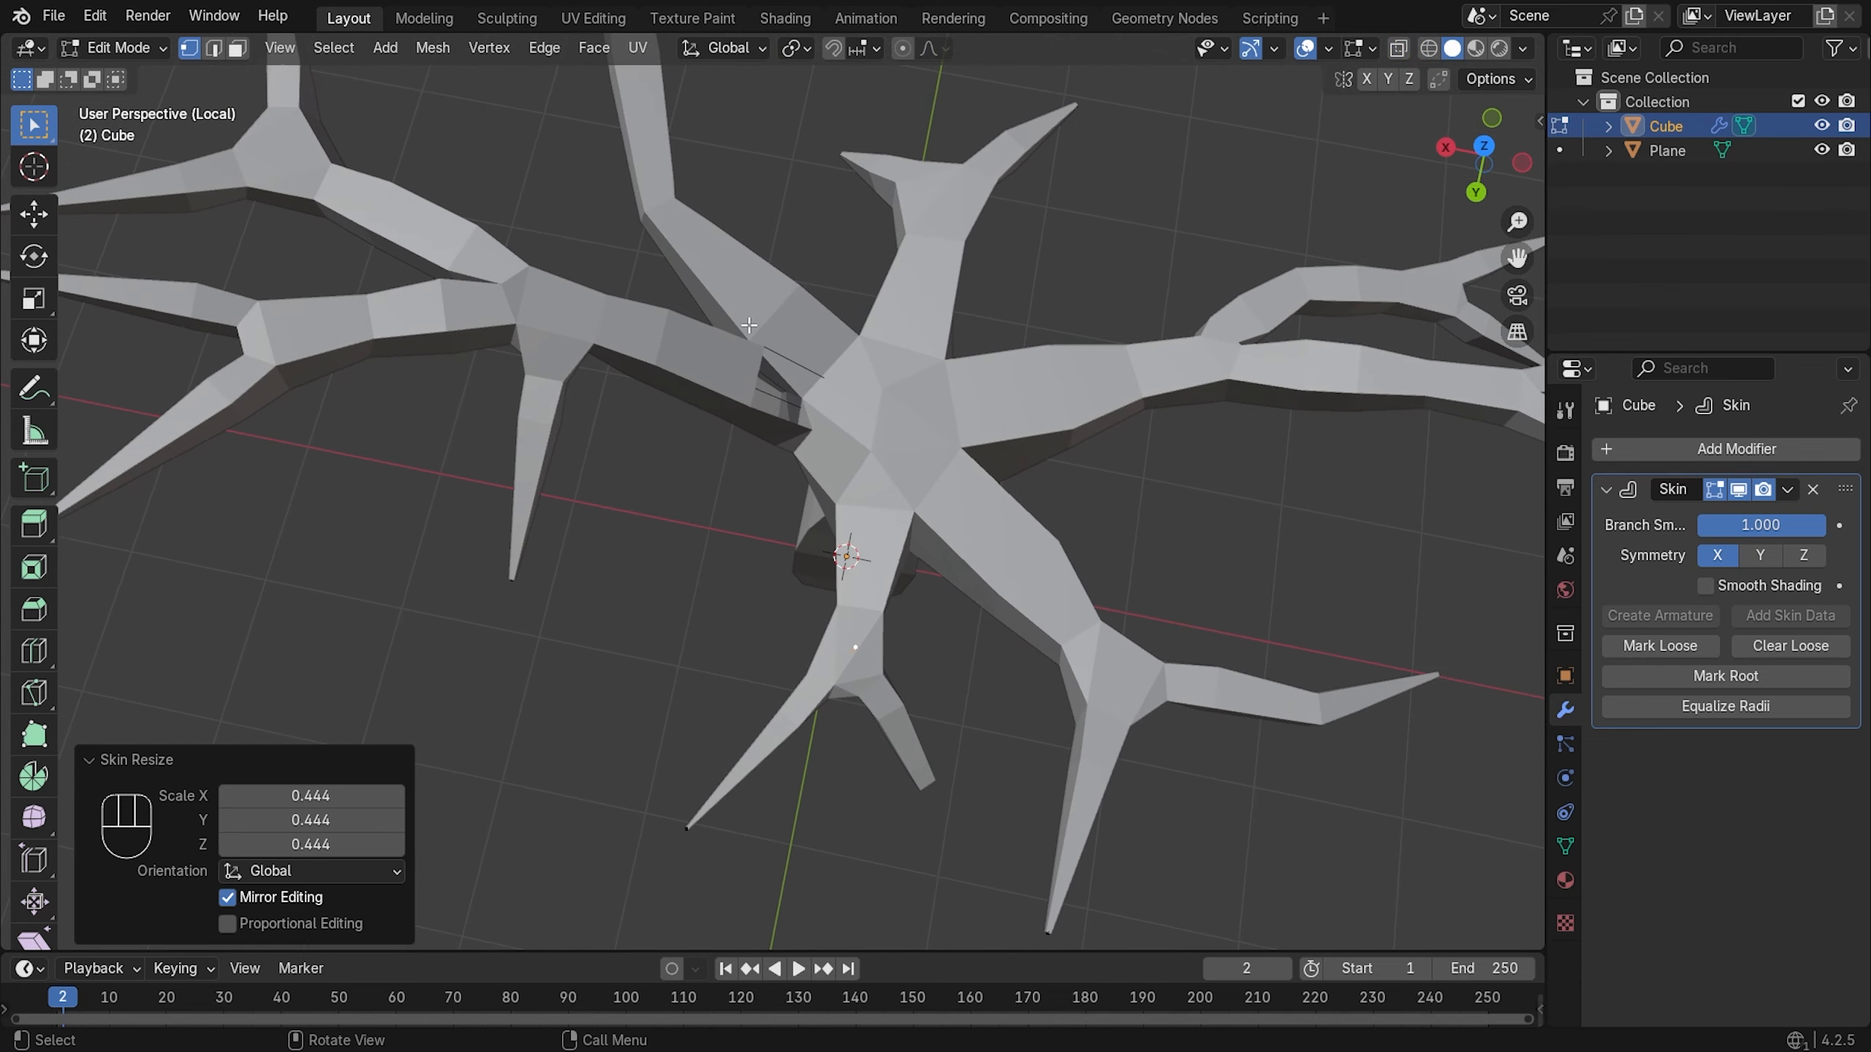
pyautogui.press('z')
pyautogui.click(578, 315)
pyautogui.click(728, 371)
pyautogui.press('x')
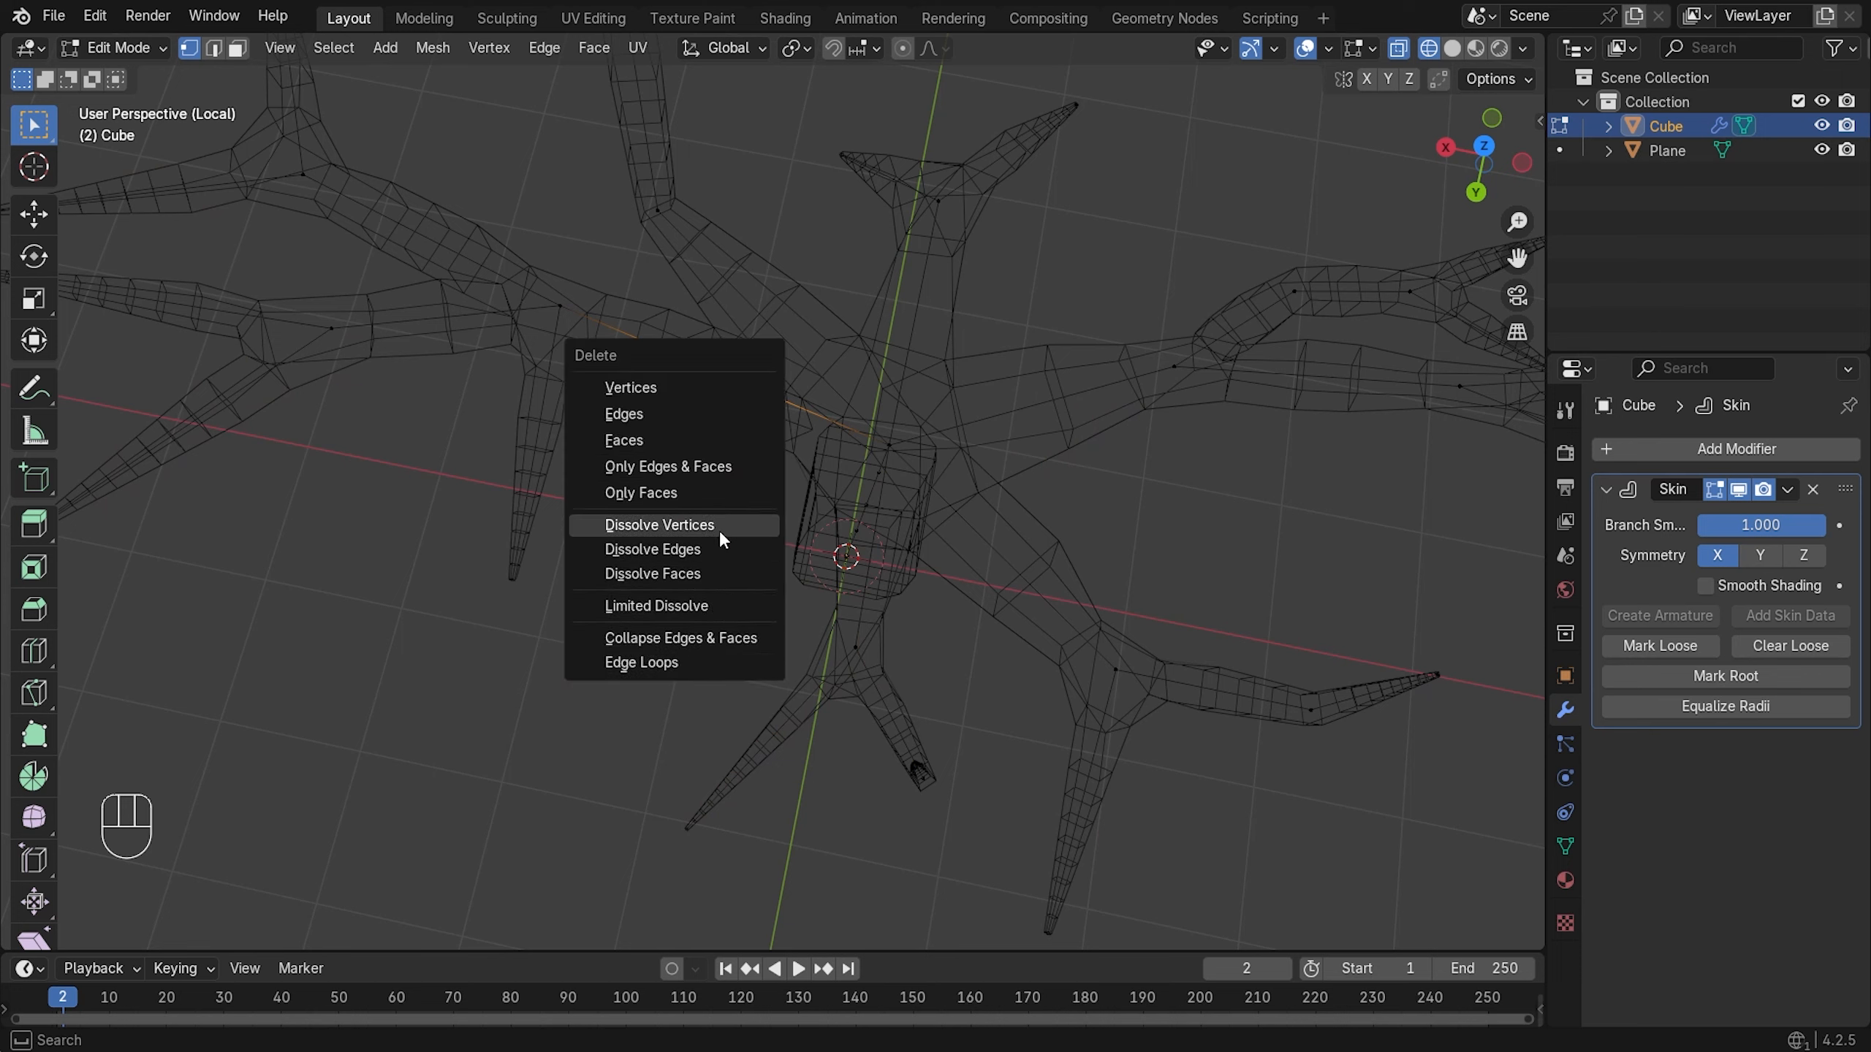
pyautogui.click(719, 529)
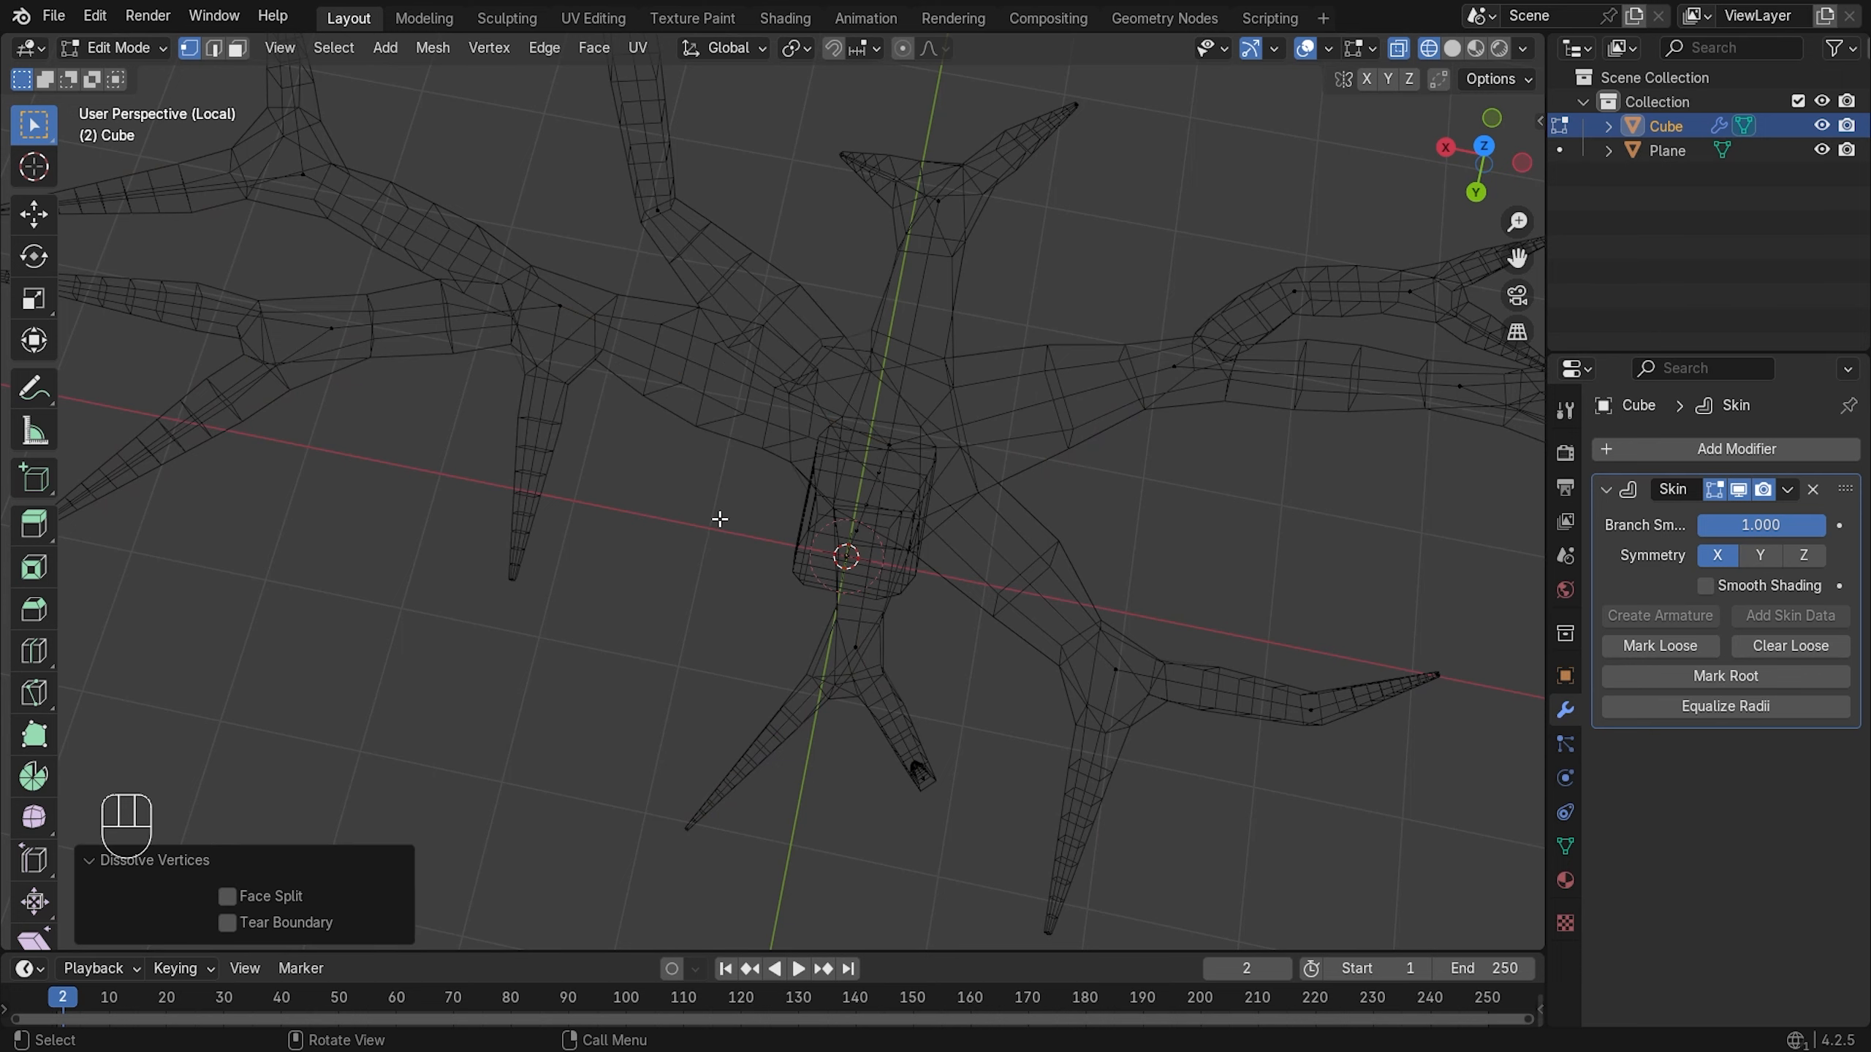
pyautogui.press('z')
pyautogui.click(813, 520)
pyautogui.moveTo(882, 436)
pyautogui.mouseDown(button='middle')
pyautogui.moveTo(967, 244)
pyautogui.moveTo(962, 401)
pyautogui.mouseUp(button='middle')
pyautogui.scroll(-4, 810, 360)
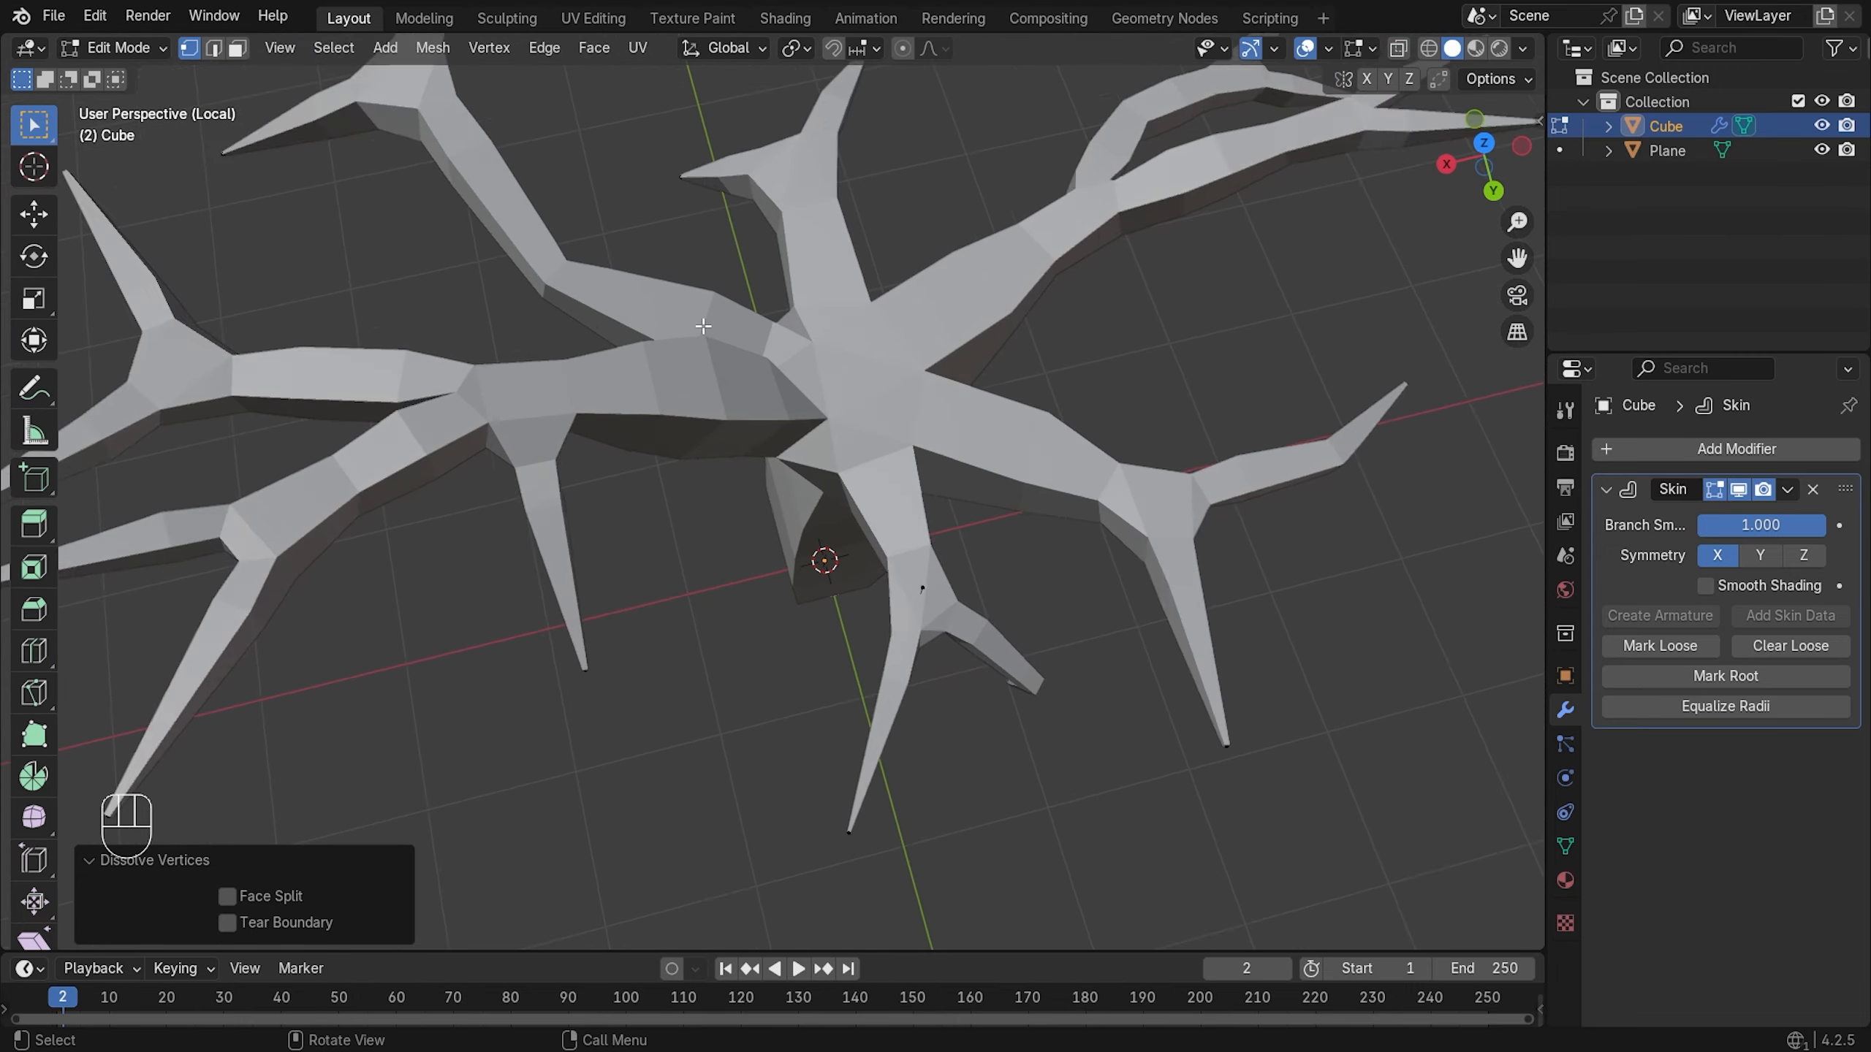
pyautogui.moveTo(810, 360); pyautogui.dragTo(877, 669, button='middle')
# - Reposition a branch tip vertex with moves along the Y and X axes
pyautogui.click(882, 672)
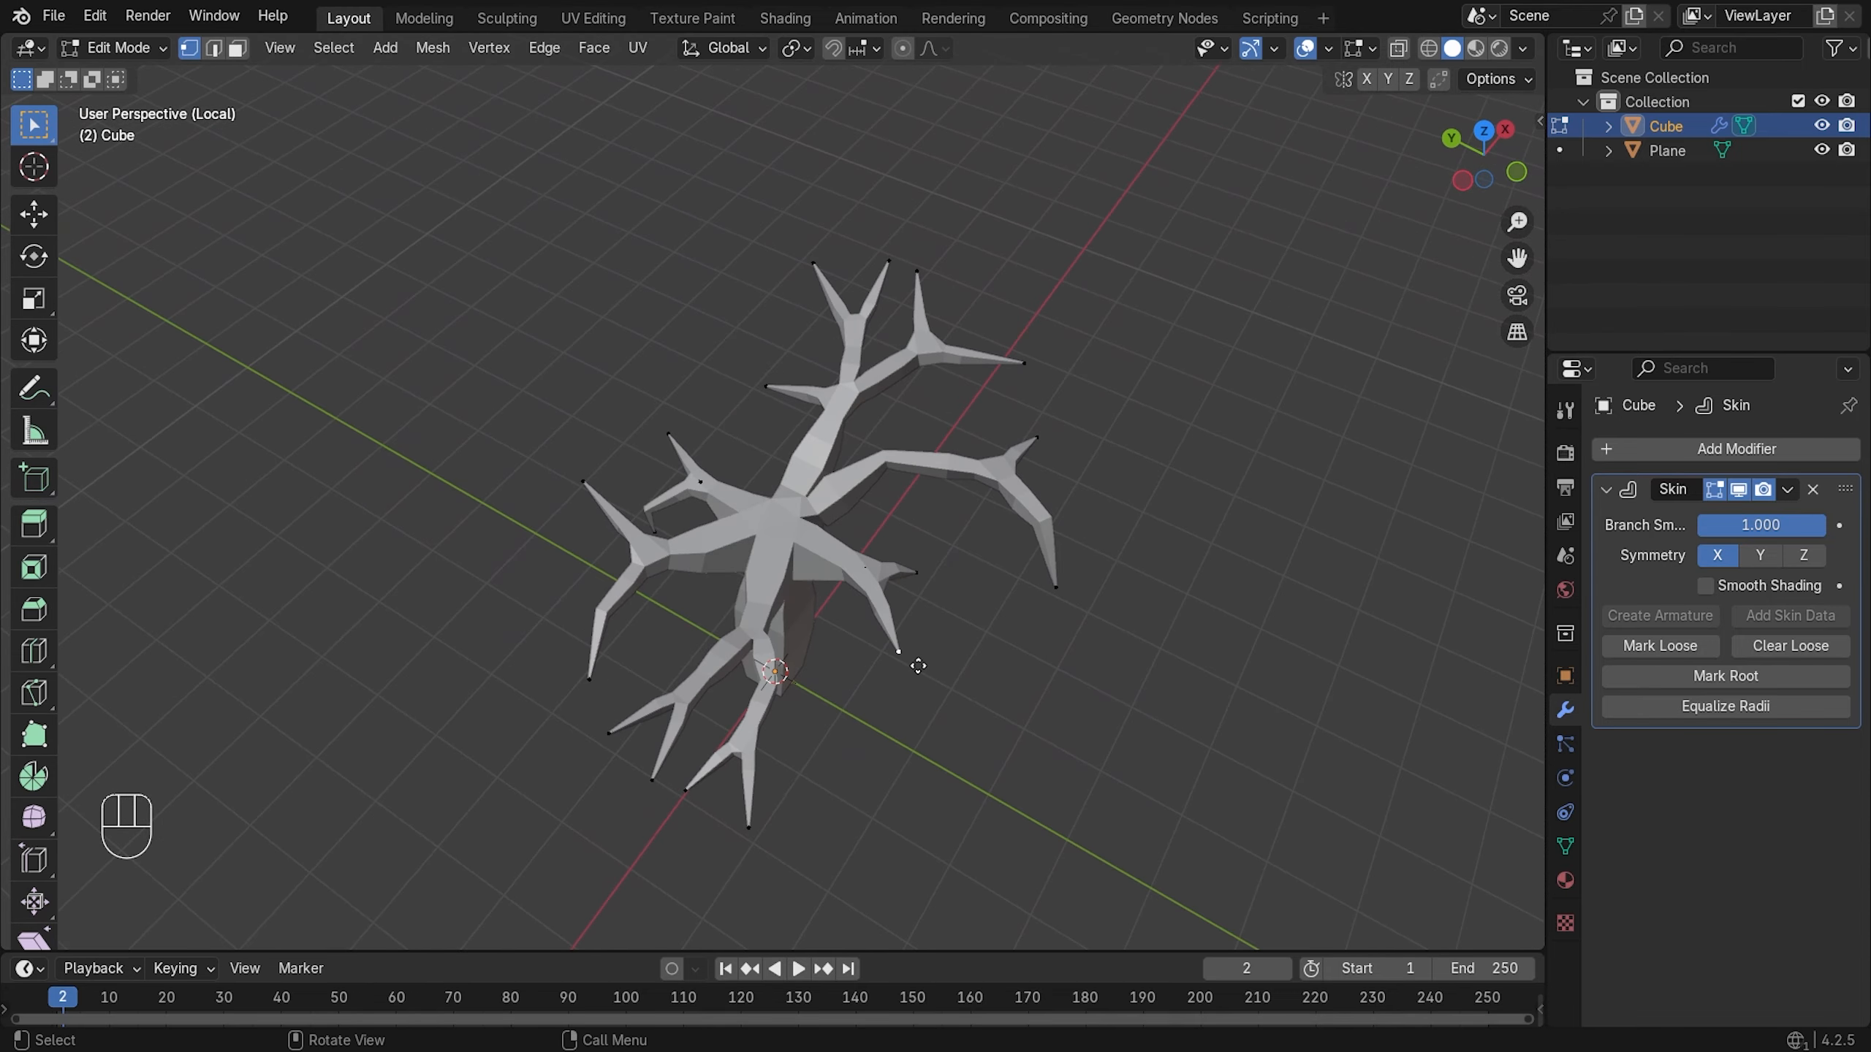
pyautogui.press('g')
pyautogui.press('x')
pyautogui.press('y')
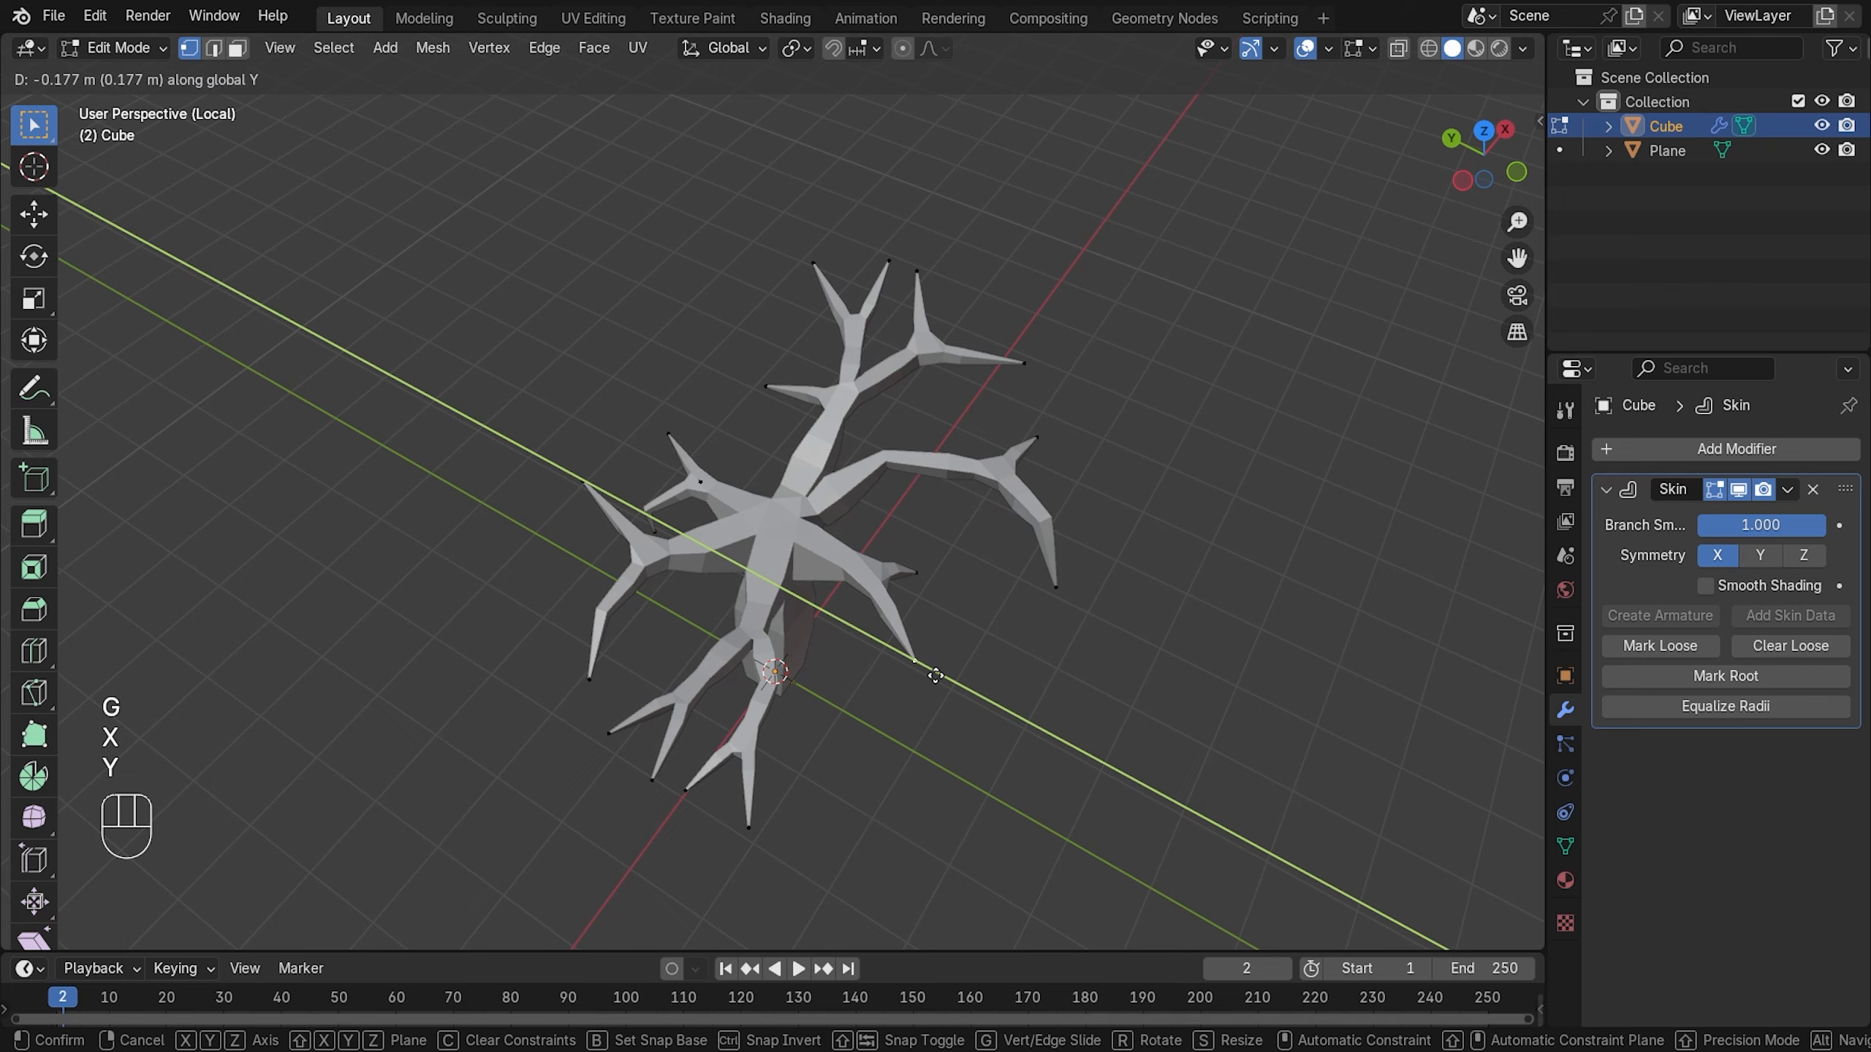
pyautogui.click(940, 675)
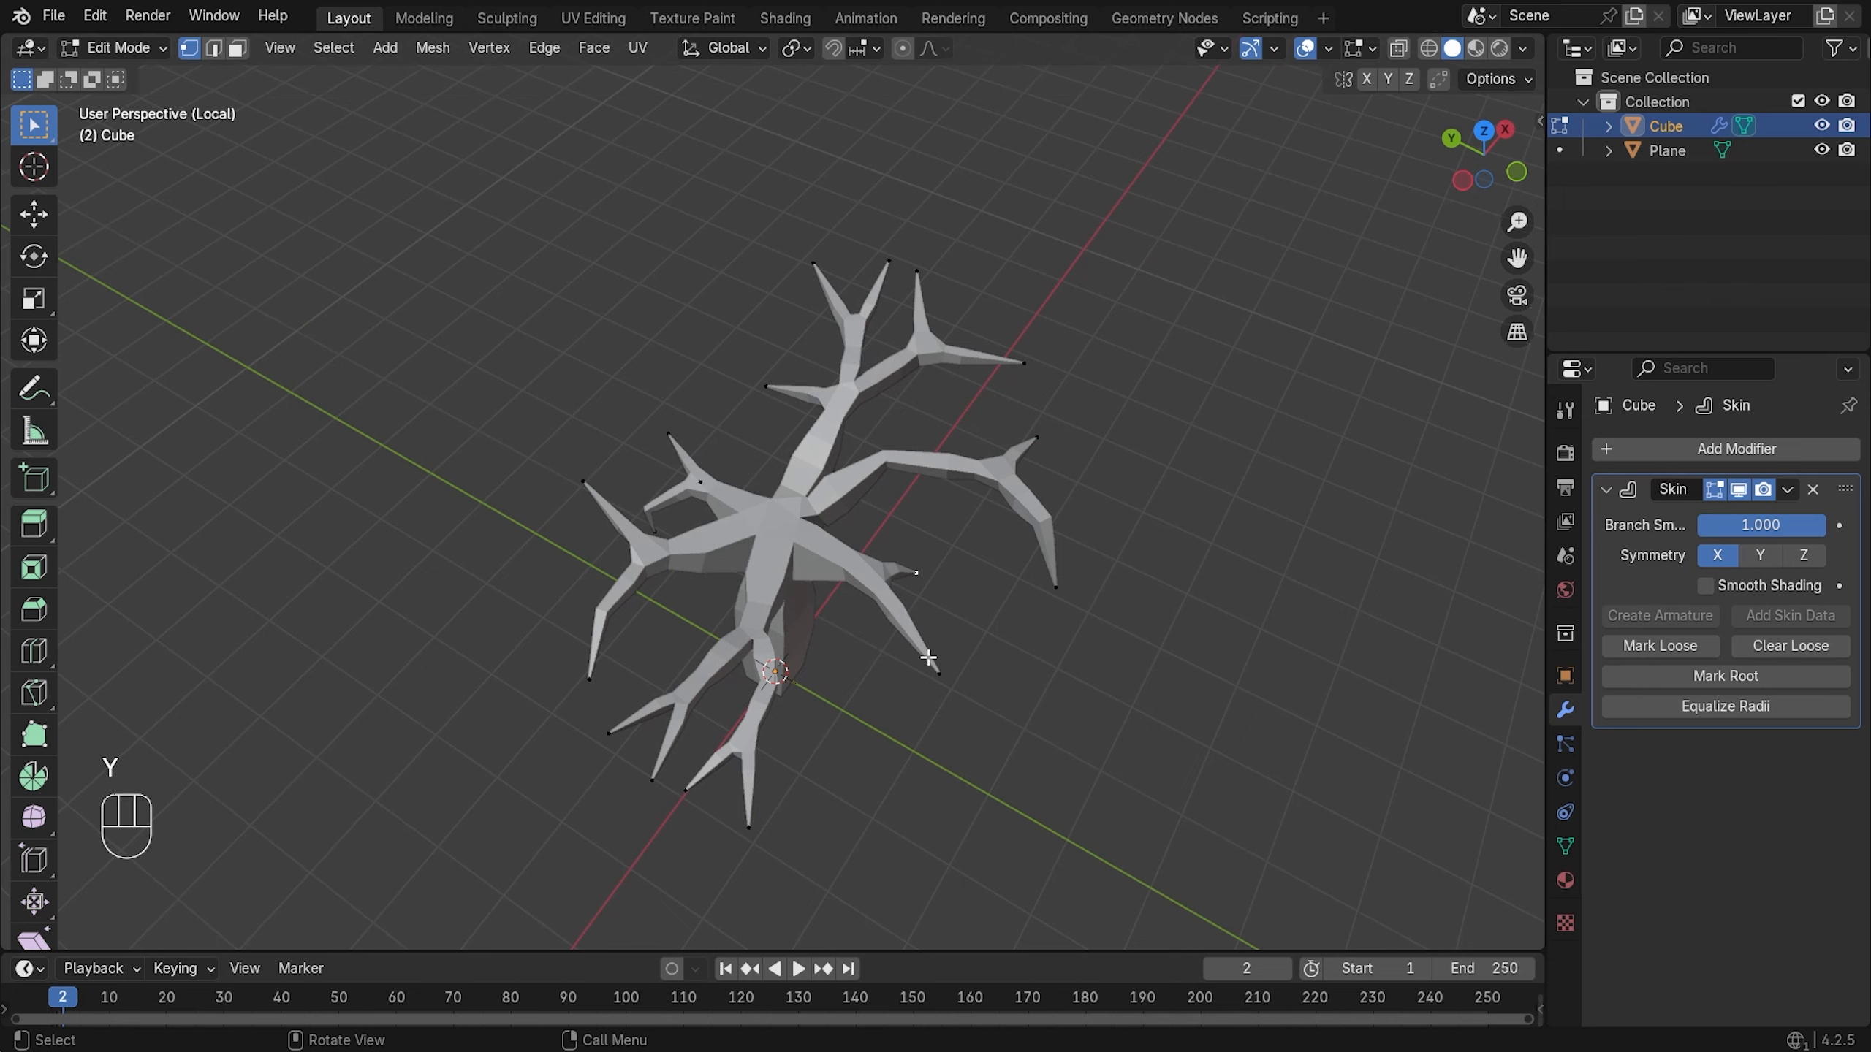
pyautogui.press('g')
pyautogui.press('y')
pyautogui.click(965, 653)
pyautogui.press('g')
pyautogui.press('x')
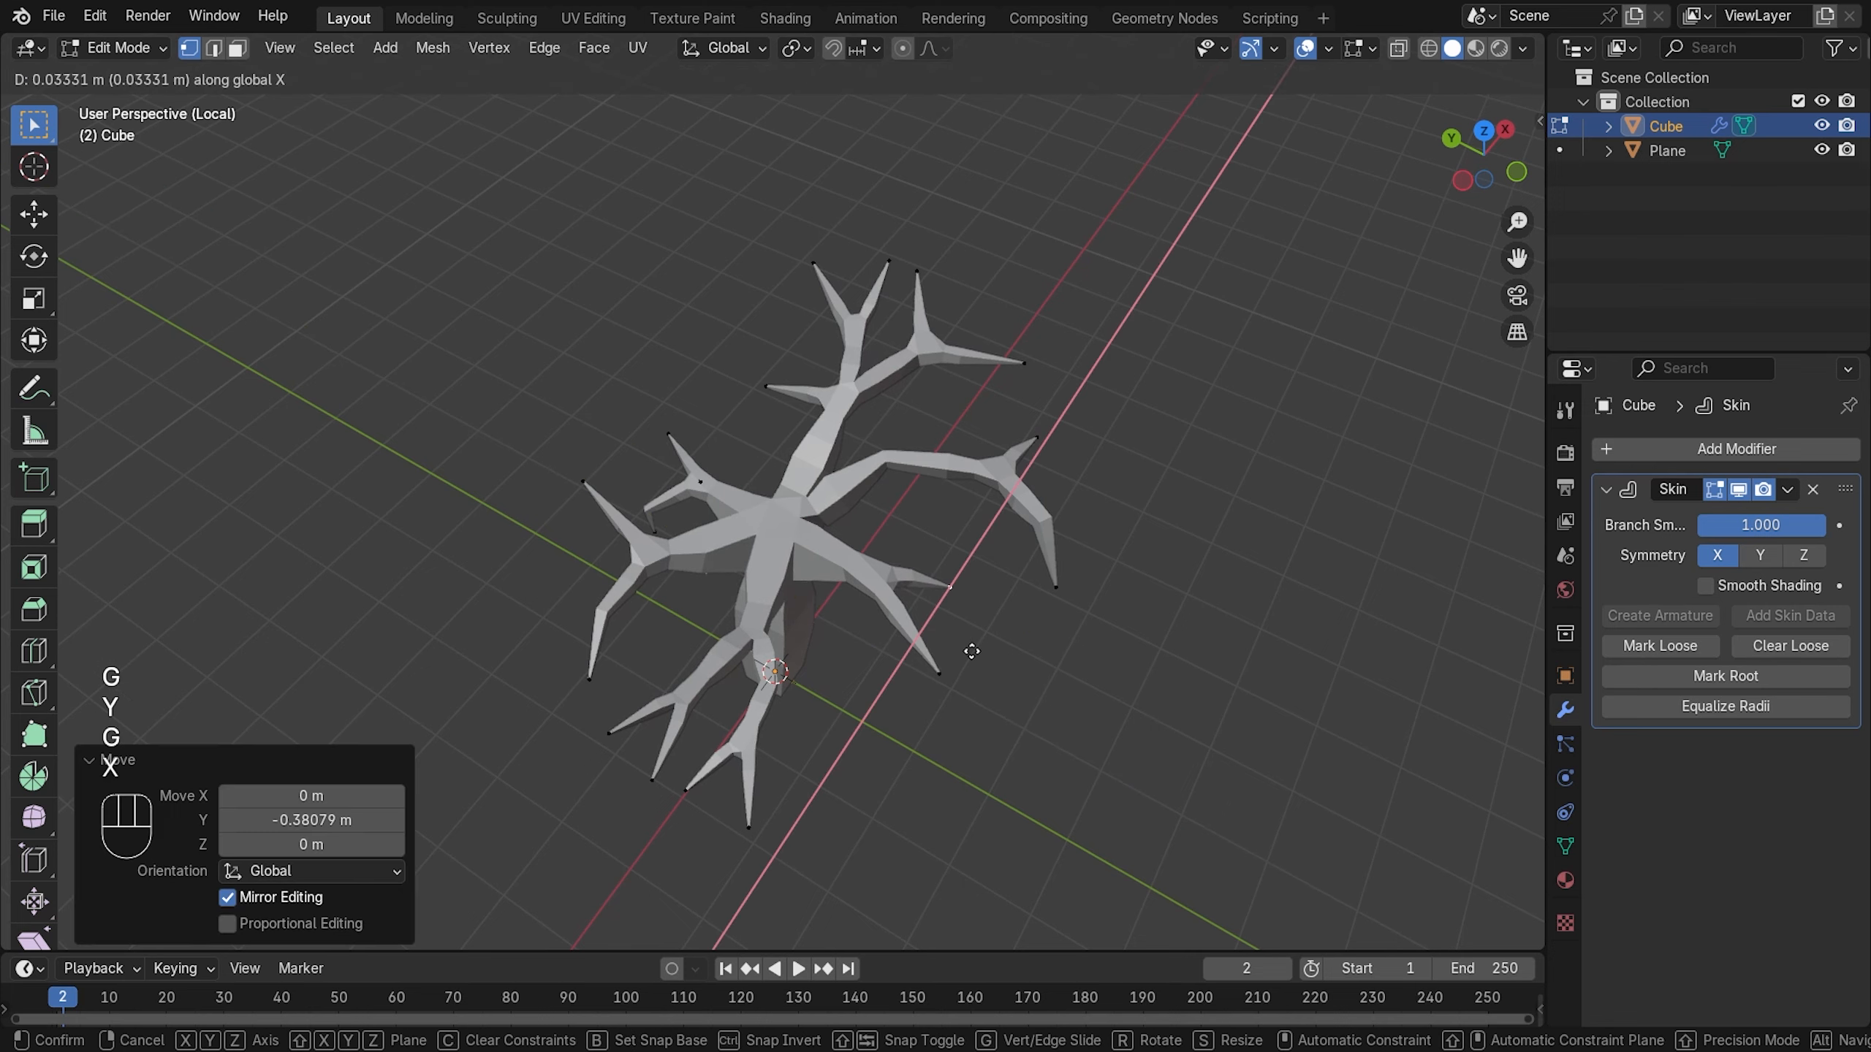
pyautogui.click(978, 643)
# - Adjust the selected vertex's position with successive moves along X and Y
pyautogui.moveTo(978, 642); pyautogui.dragTo(940, 445, button='middle')
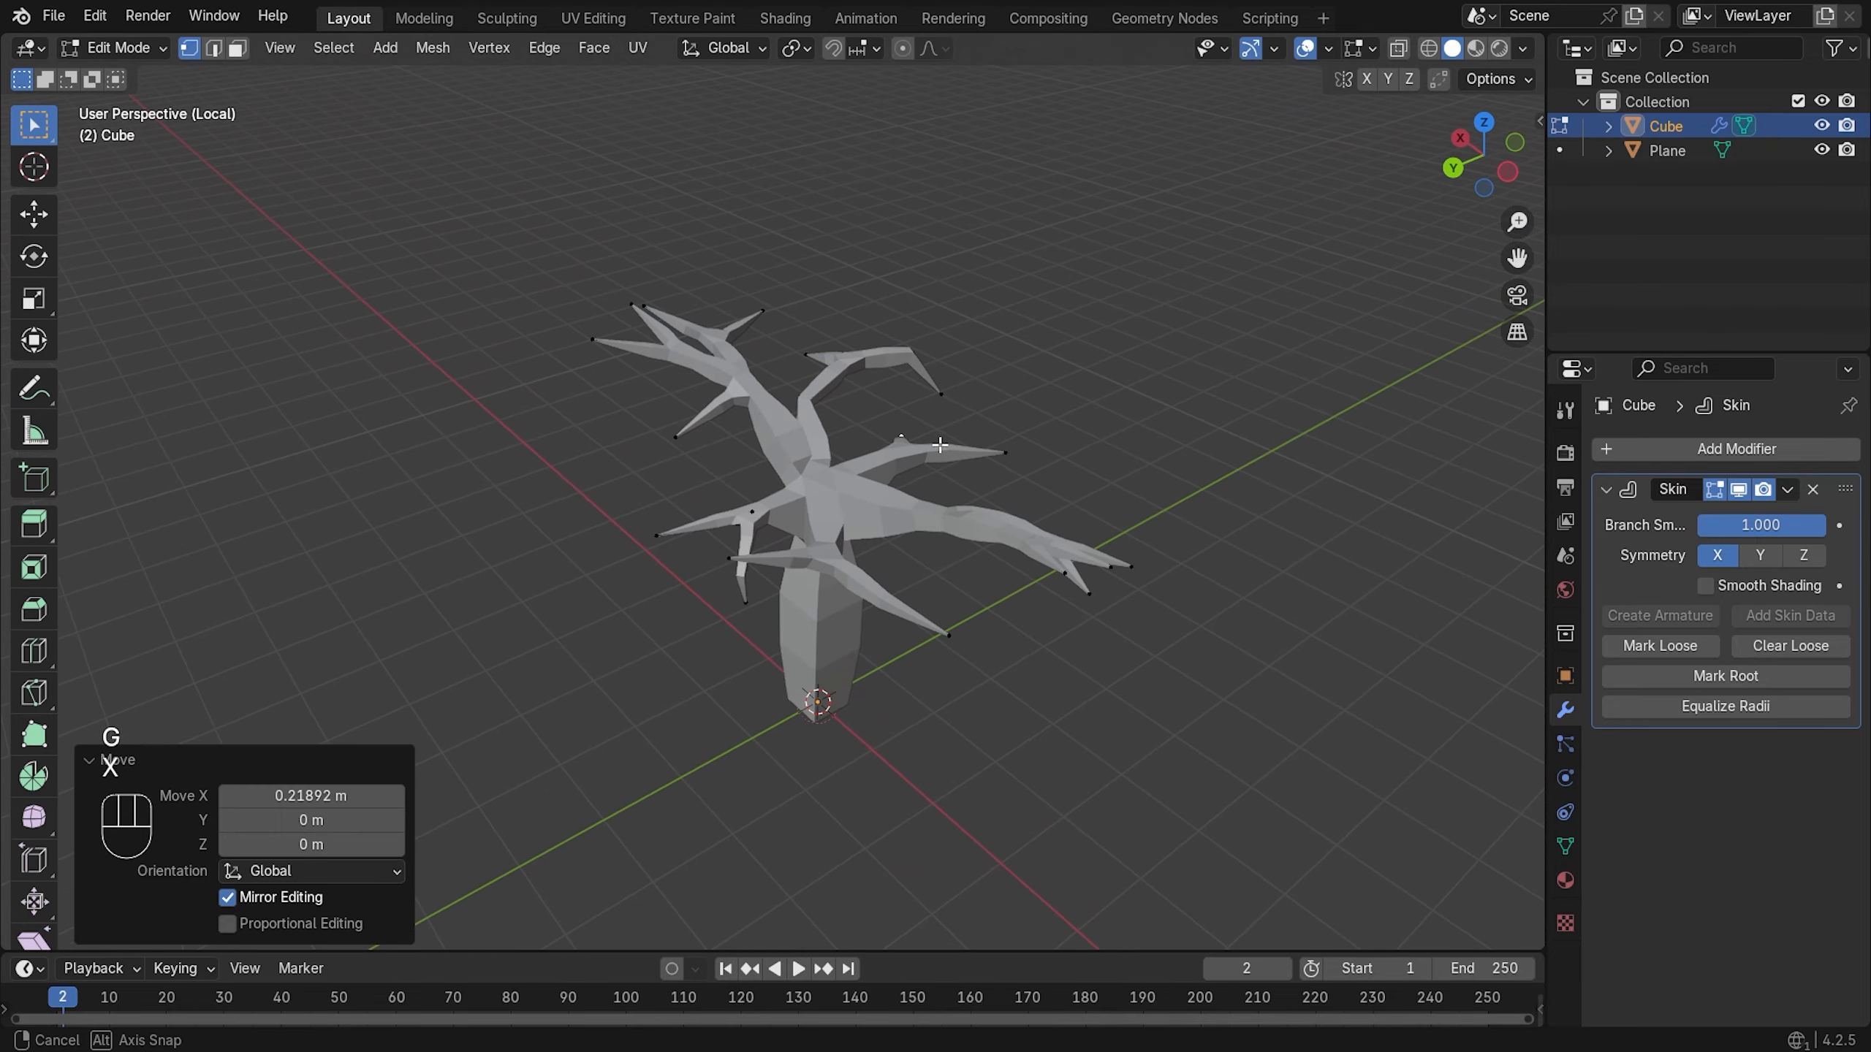
pyautogui.press('g')
pyautogui.press('x')
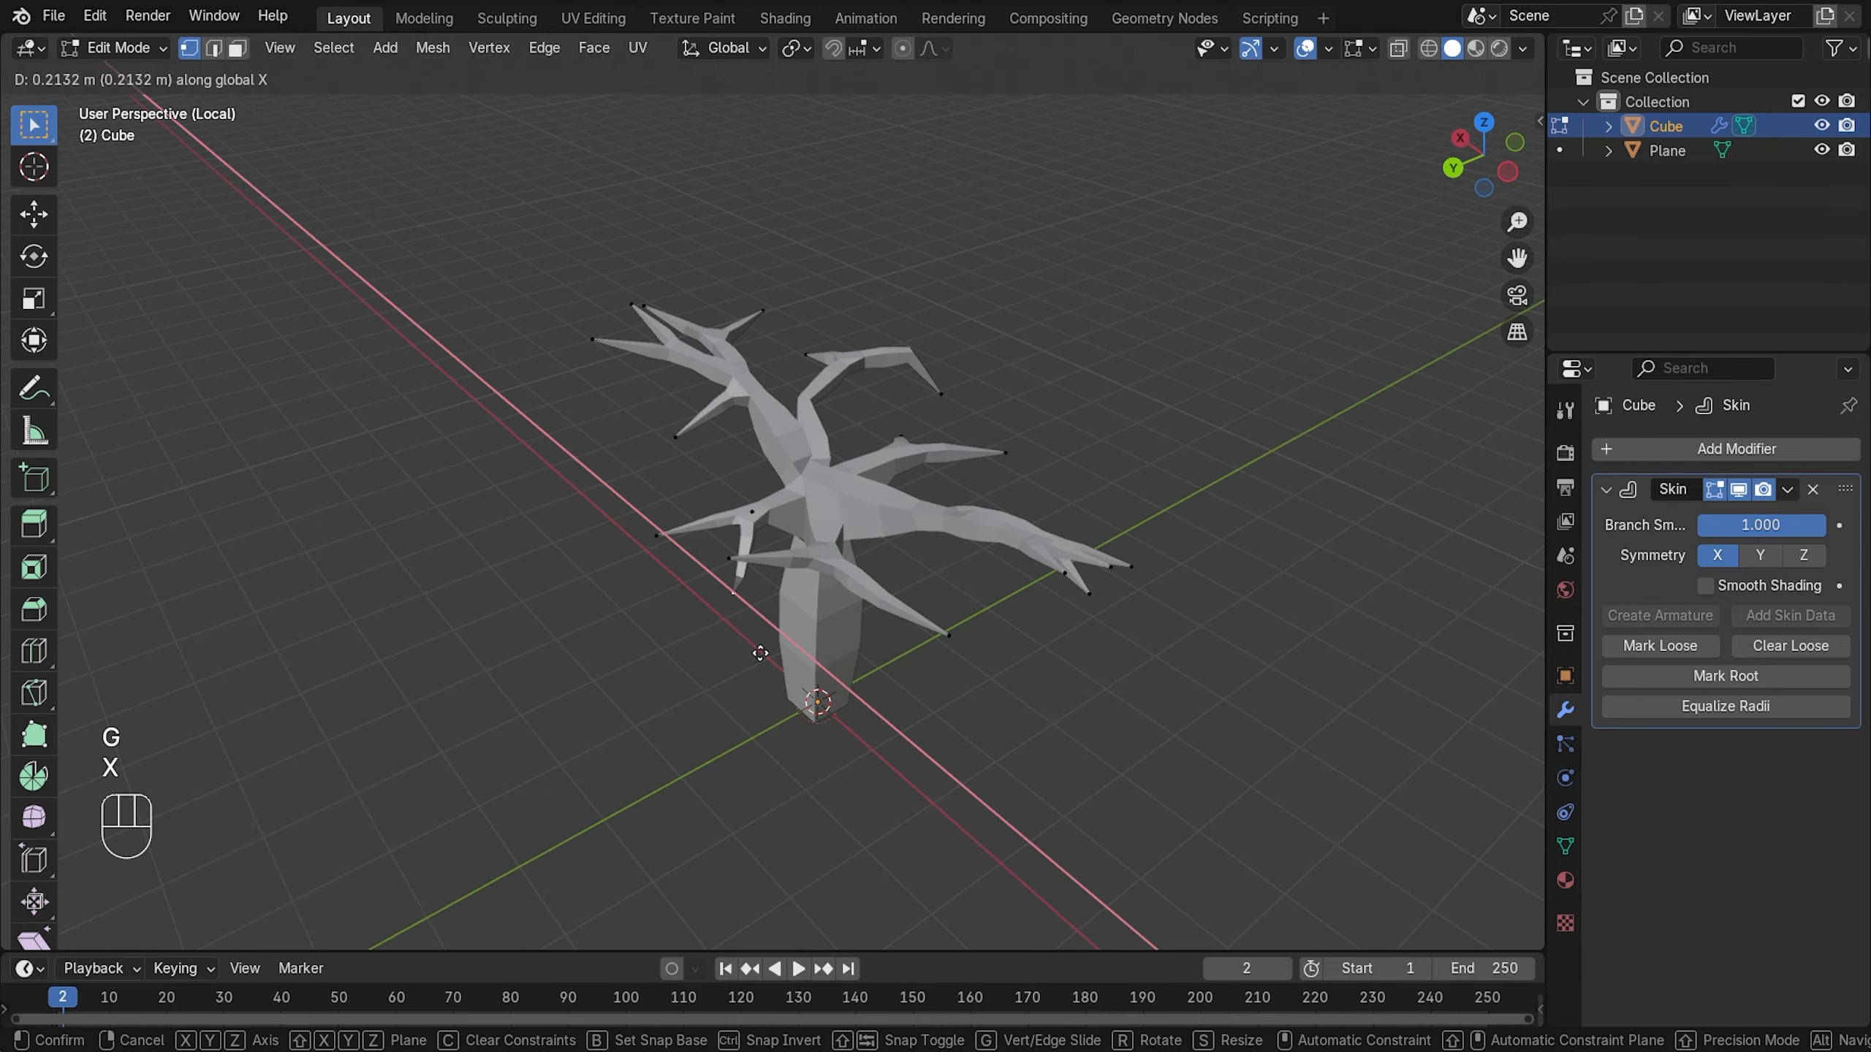
pyautogui.press('y')
pyautogui.click(742, 659)
pyautogui.moveTo(745, 652); pyautogui.dragTo(806, 643, button='middle')
pyautogui.press('g')
pyautogui.press('x')
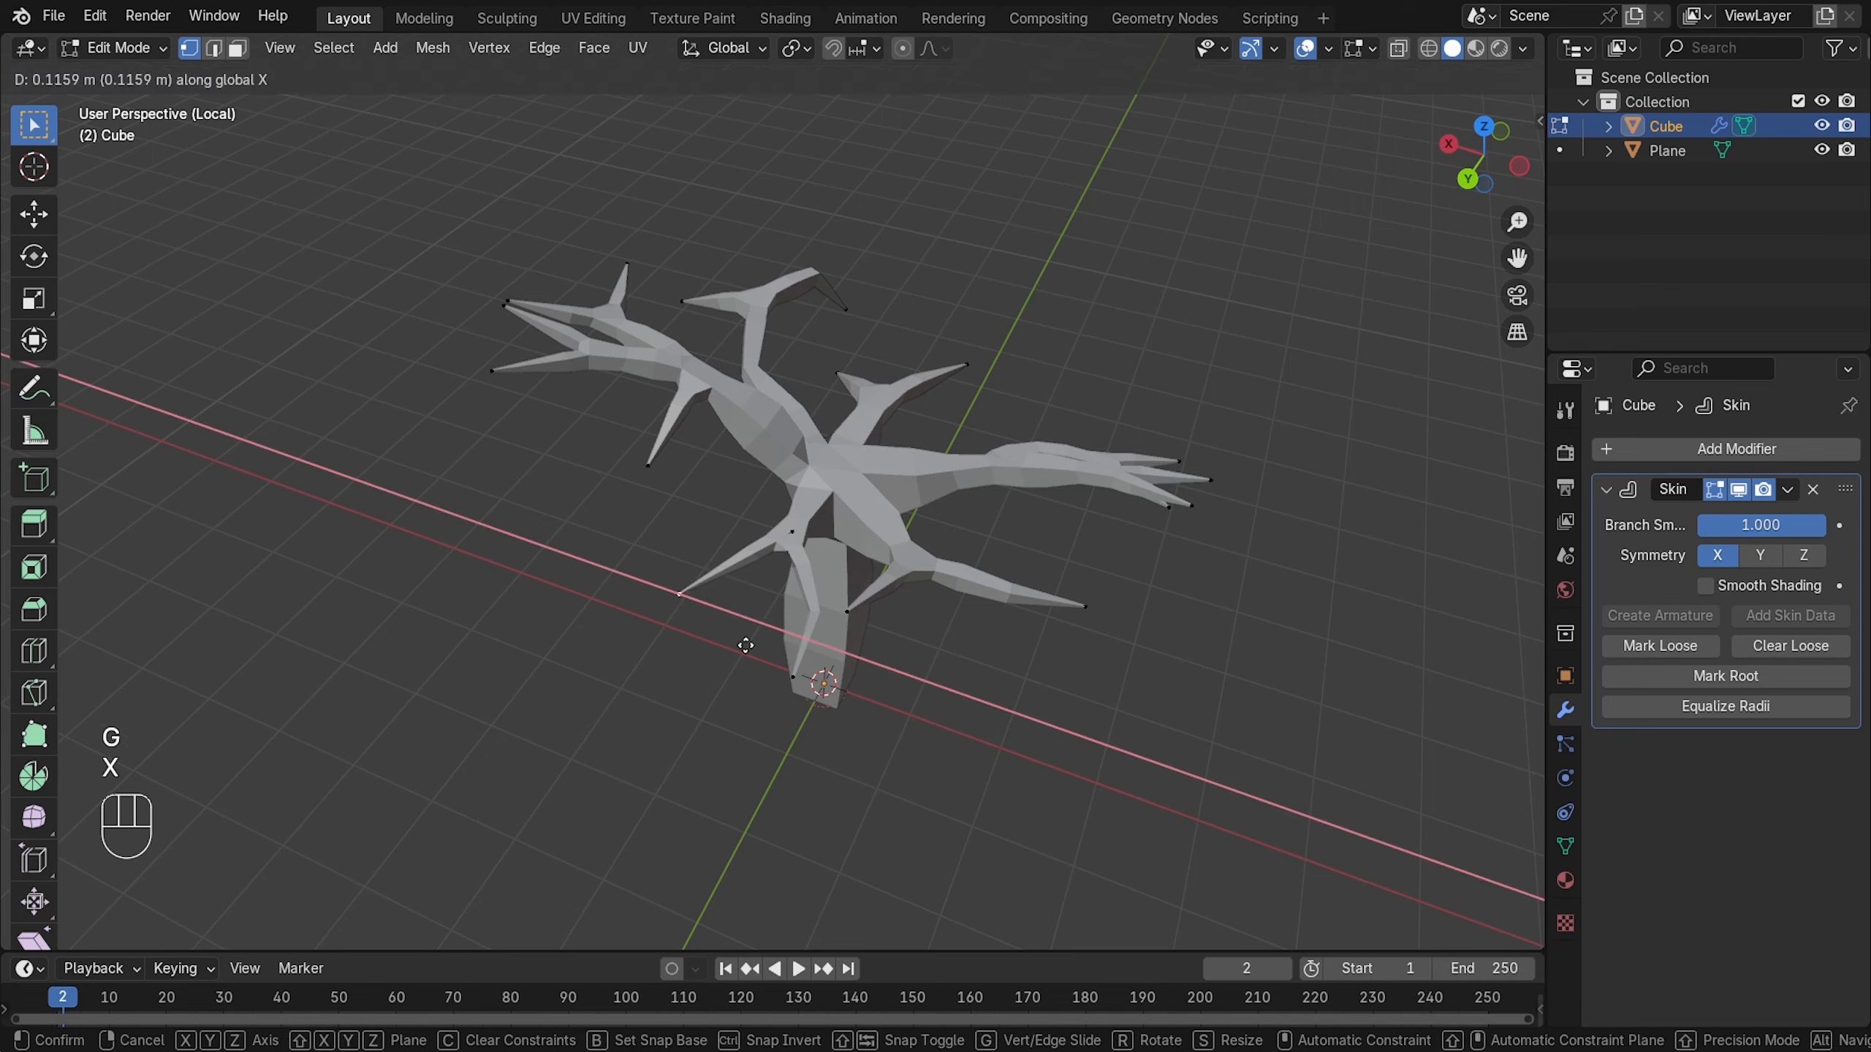
pyautogui.click(742, 645)
pyautogui.press('g')
pyautogui.press('x')
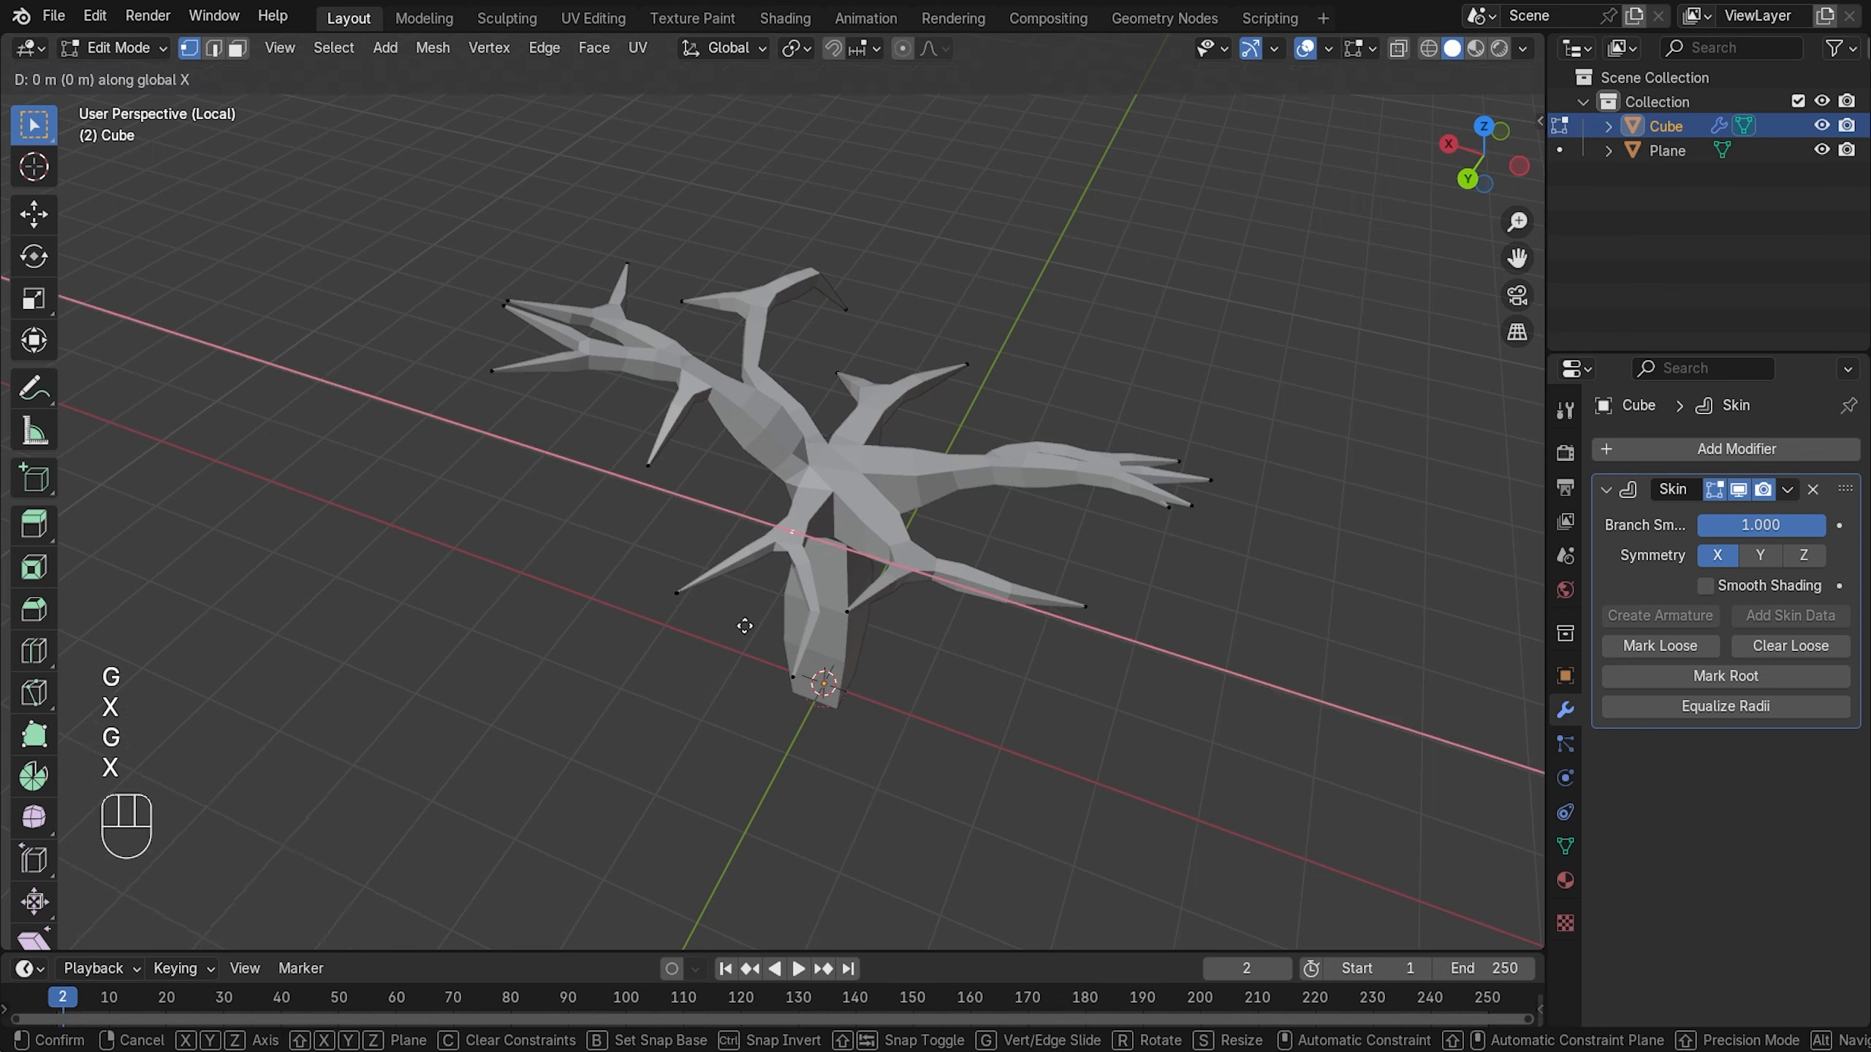
pyautogui.press('y')
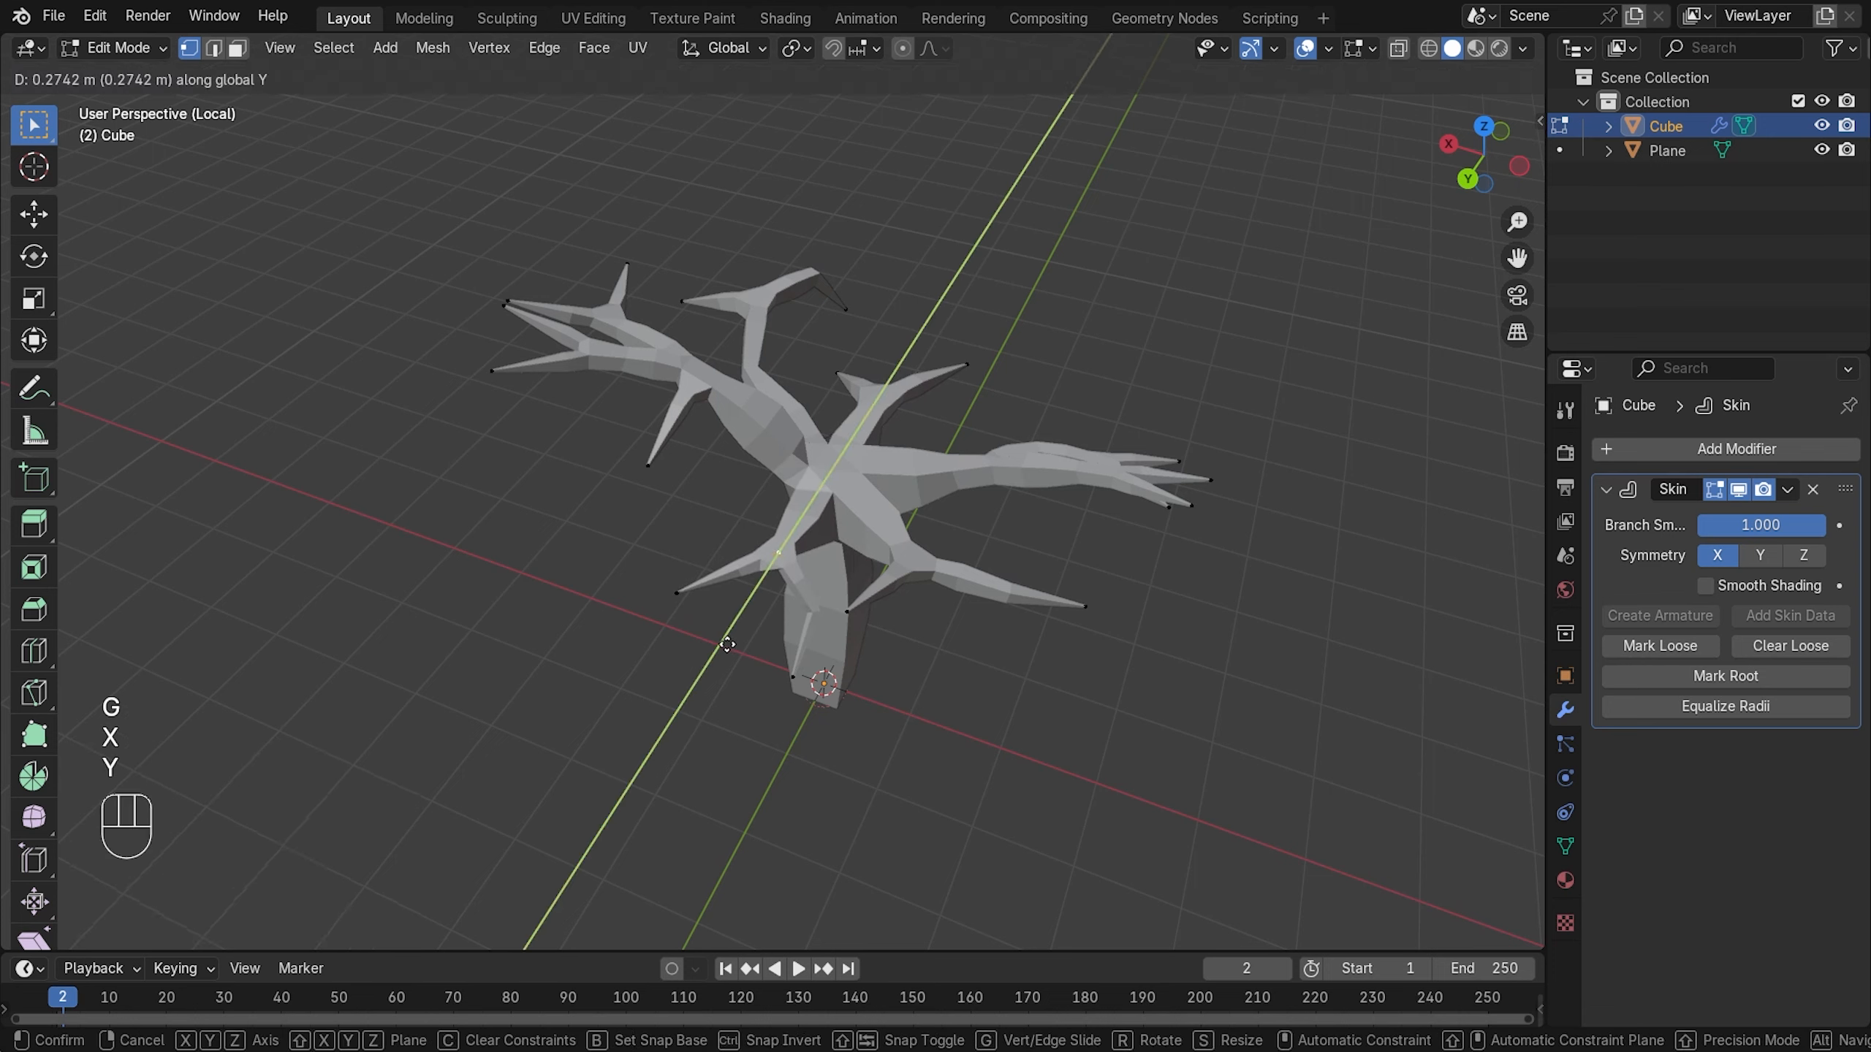
pyautogui.click(728, 645)
# - Shift a branch vertex along X and view the tree from above
pyautogui.moveTo(728, 644); pyautogui.dragTo(757, 567, button='middle')
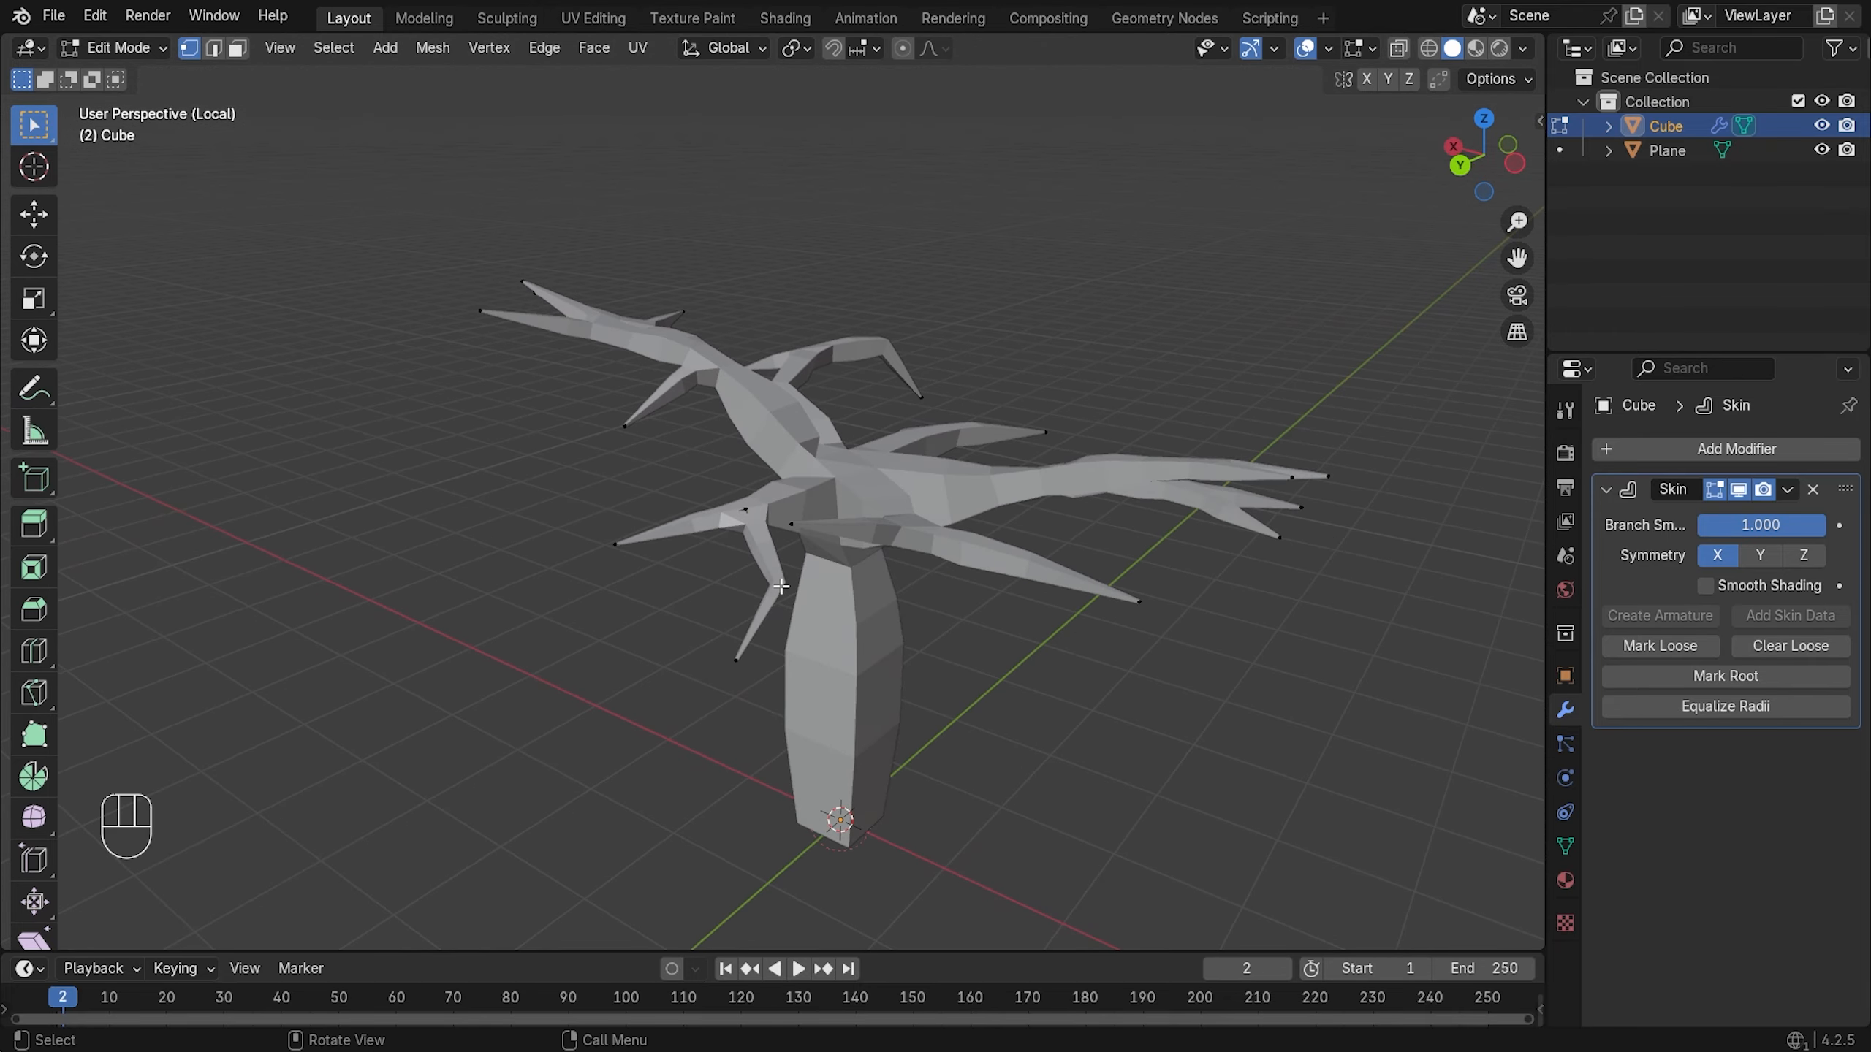
pyautogui.press('g')
pyautogui.press('x')
pyautogui.click(788, 651)
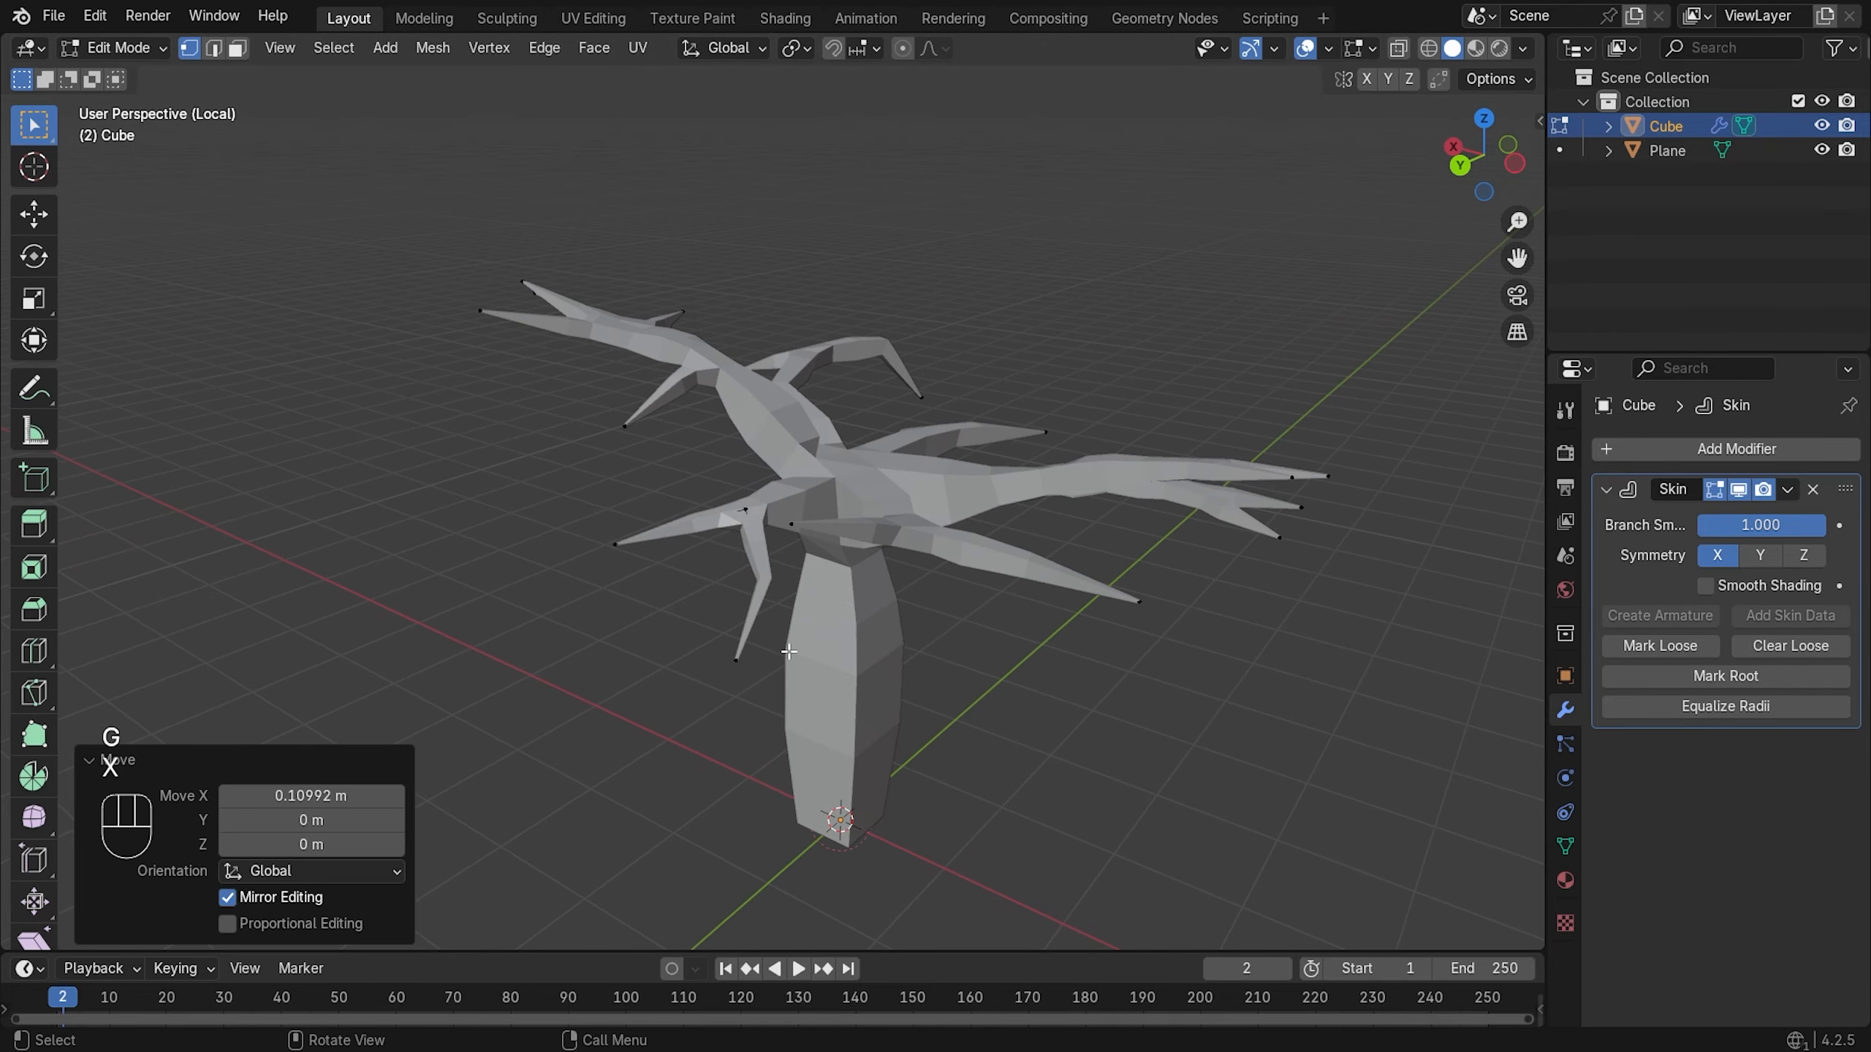
pyautogui.moveTo(770, 551); pyautogui.dragTo(766, 535, button='middle')
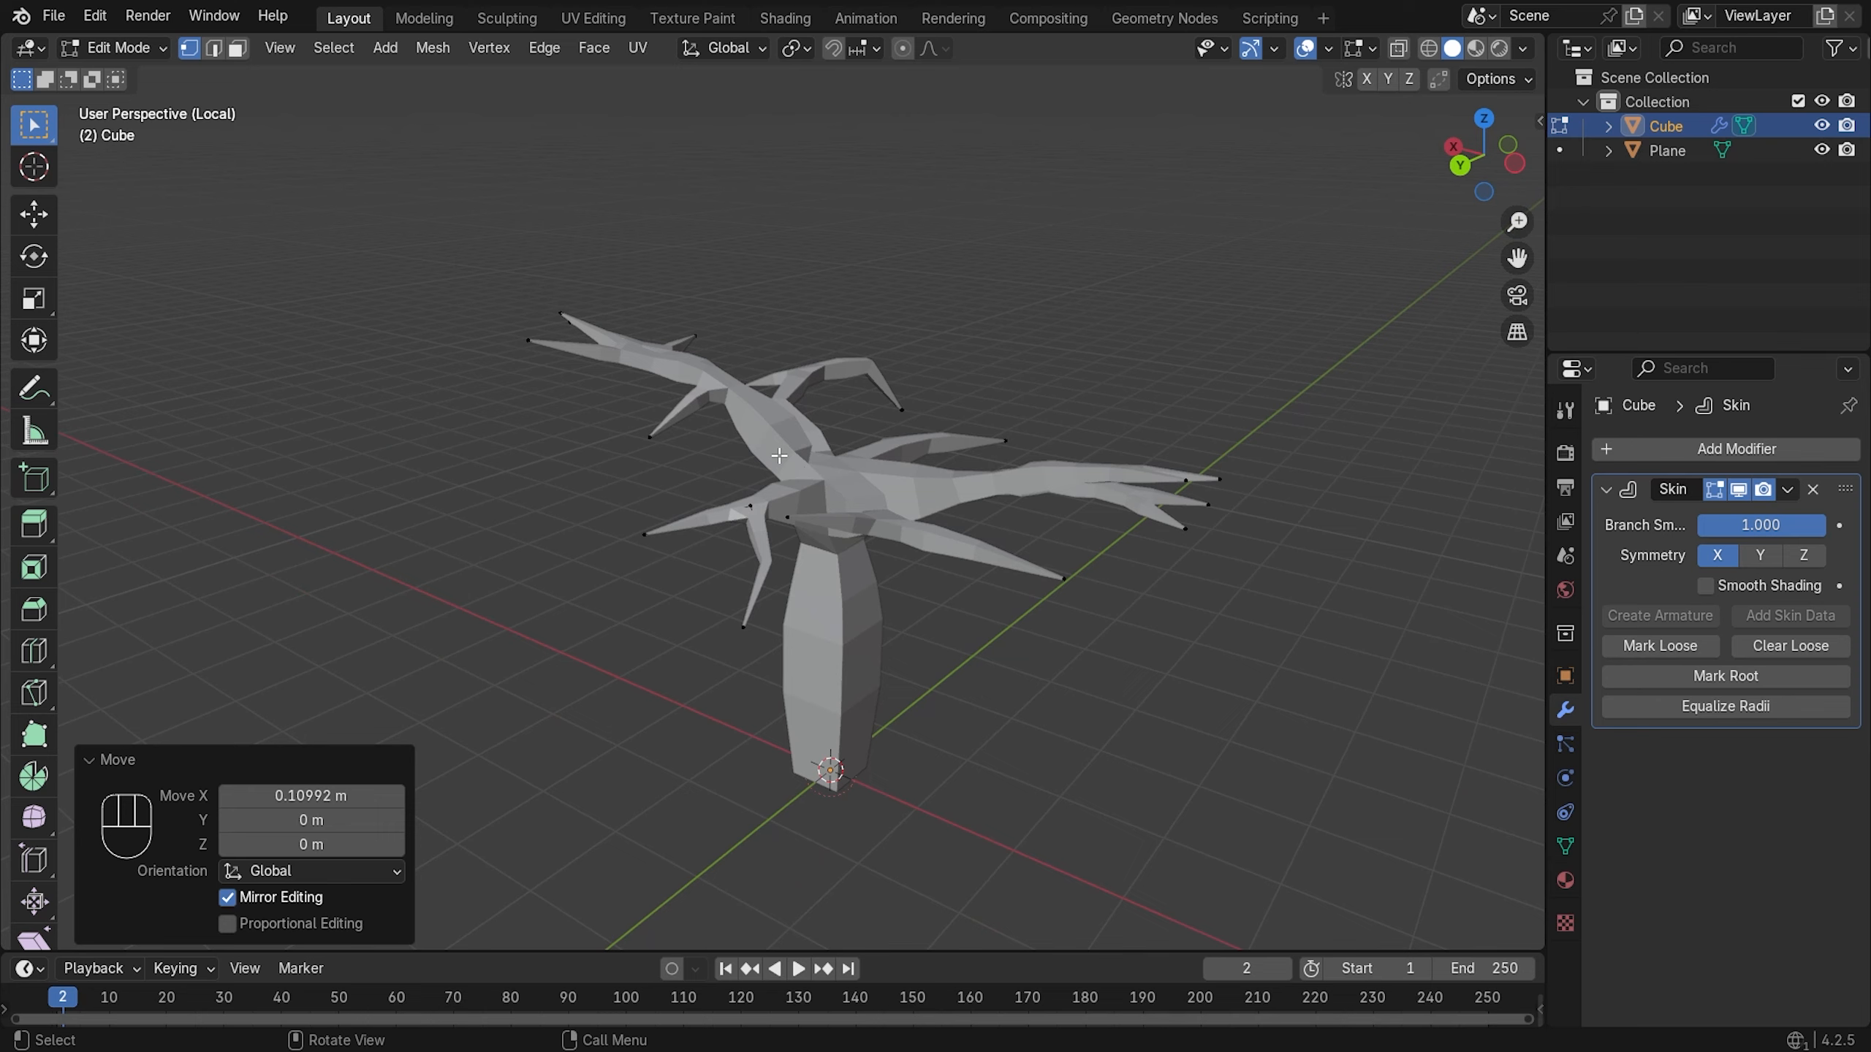
pyautogui.moveTo(840, 439); pyautogui.dragTo(669, 297, button='middle')
pyautogui.scroll(2, 762, 159)
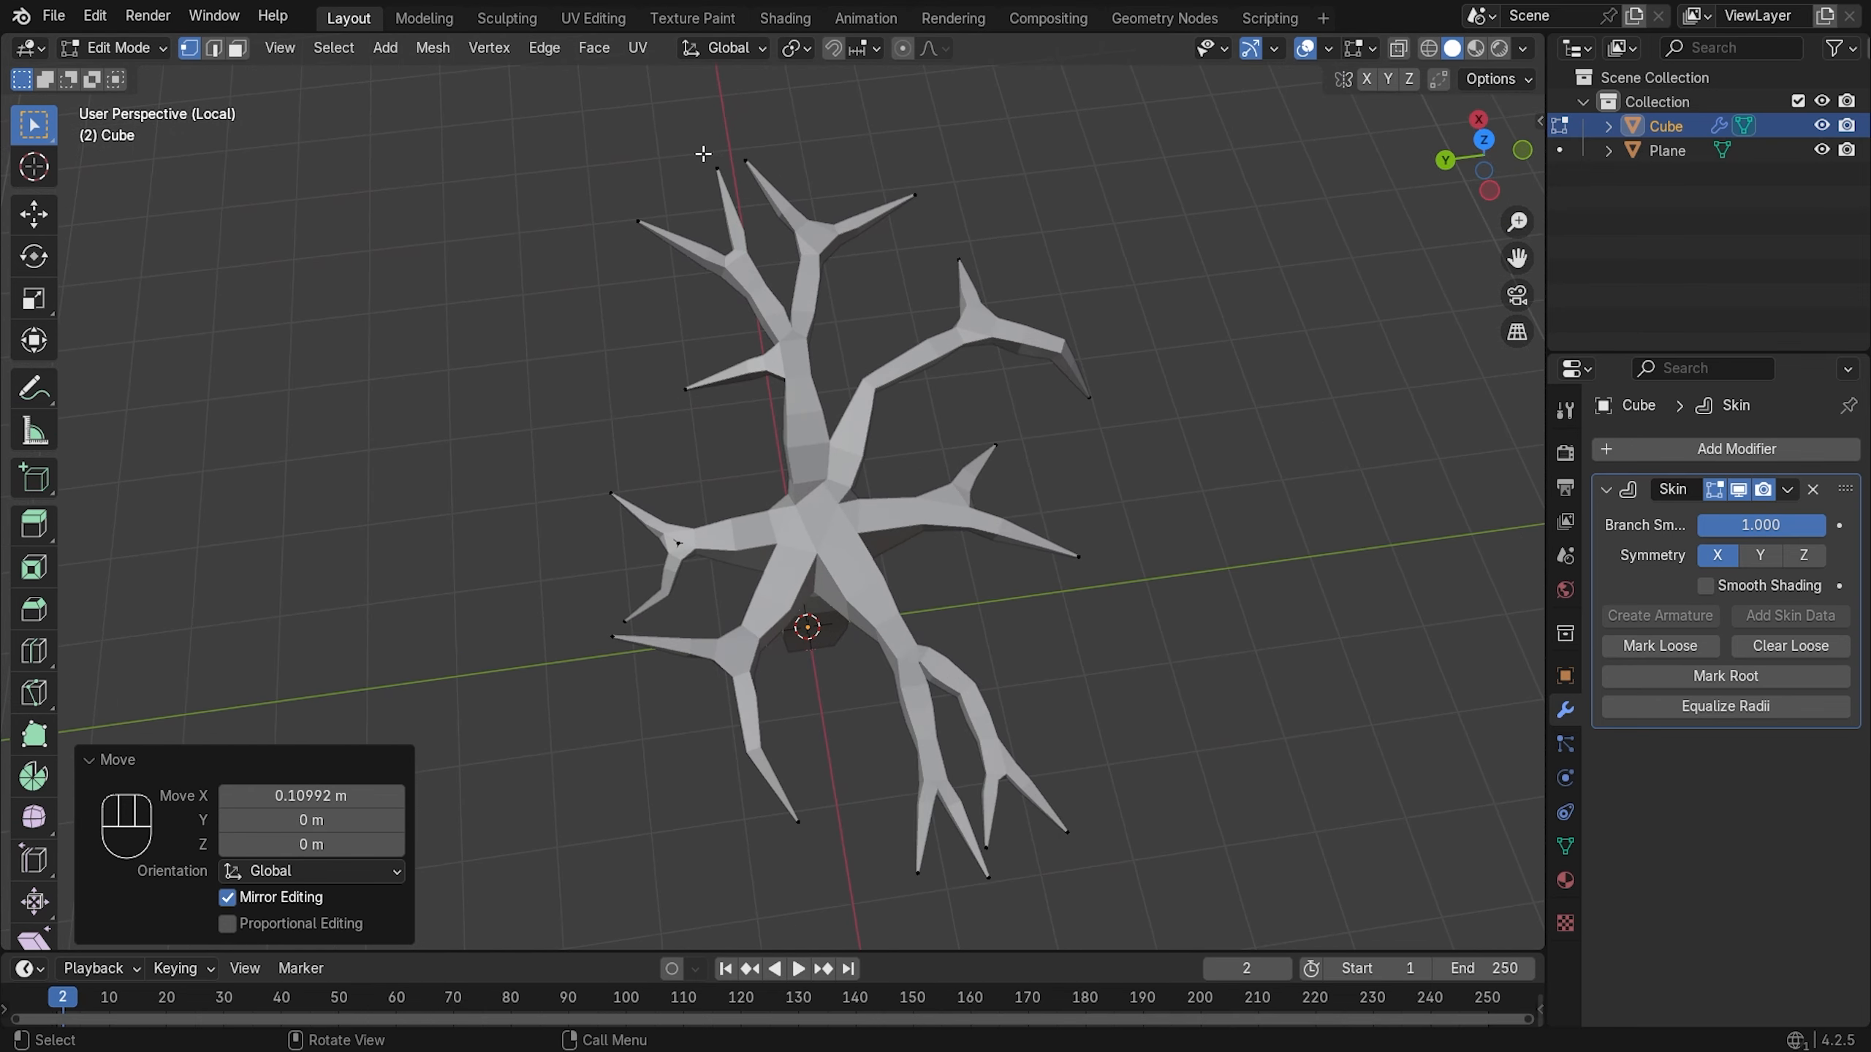
# - Box-select the two upper-left branch tips and move them sideways along Y
pyautogui.moveTo(727, 147); pyautogui.dragTo(540, 336)
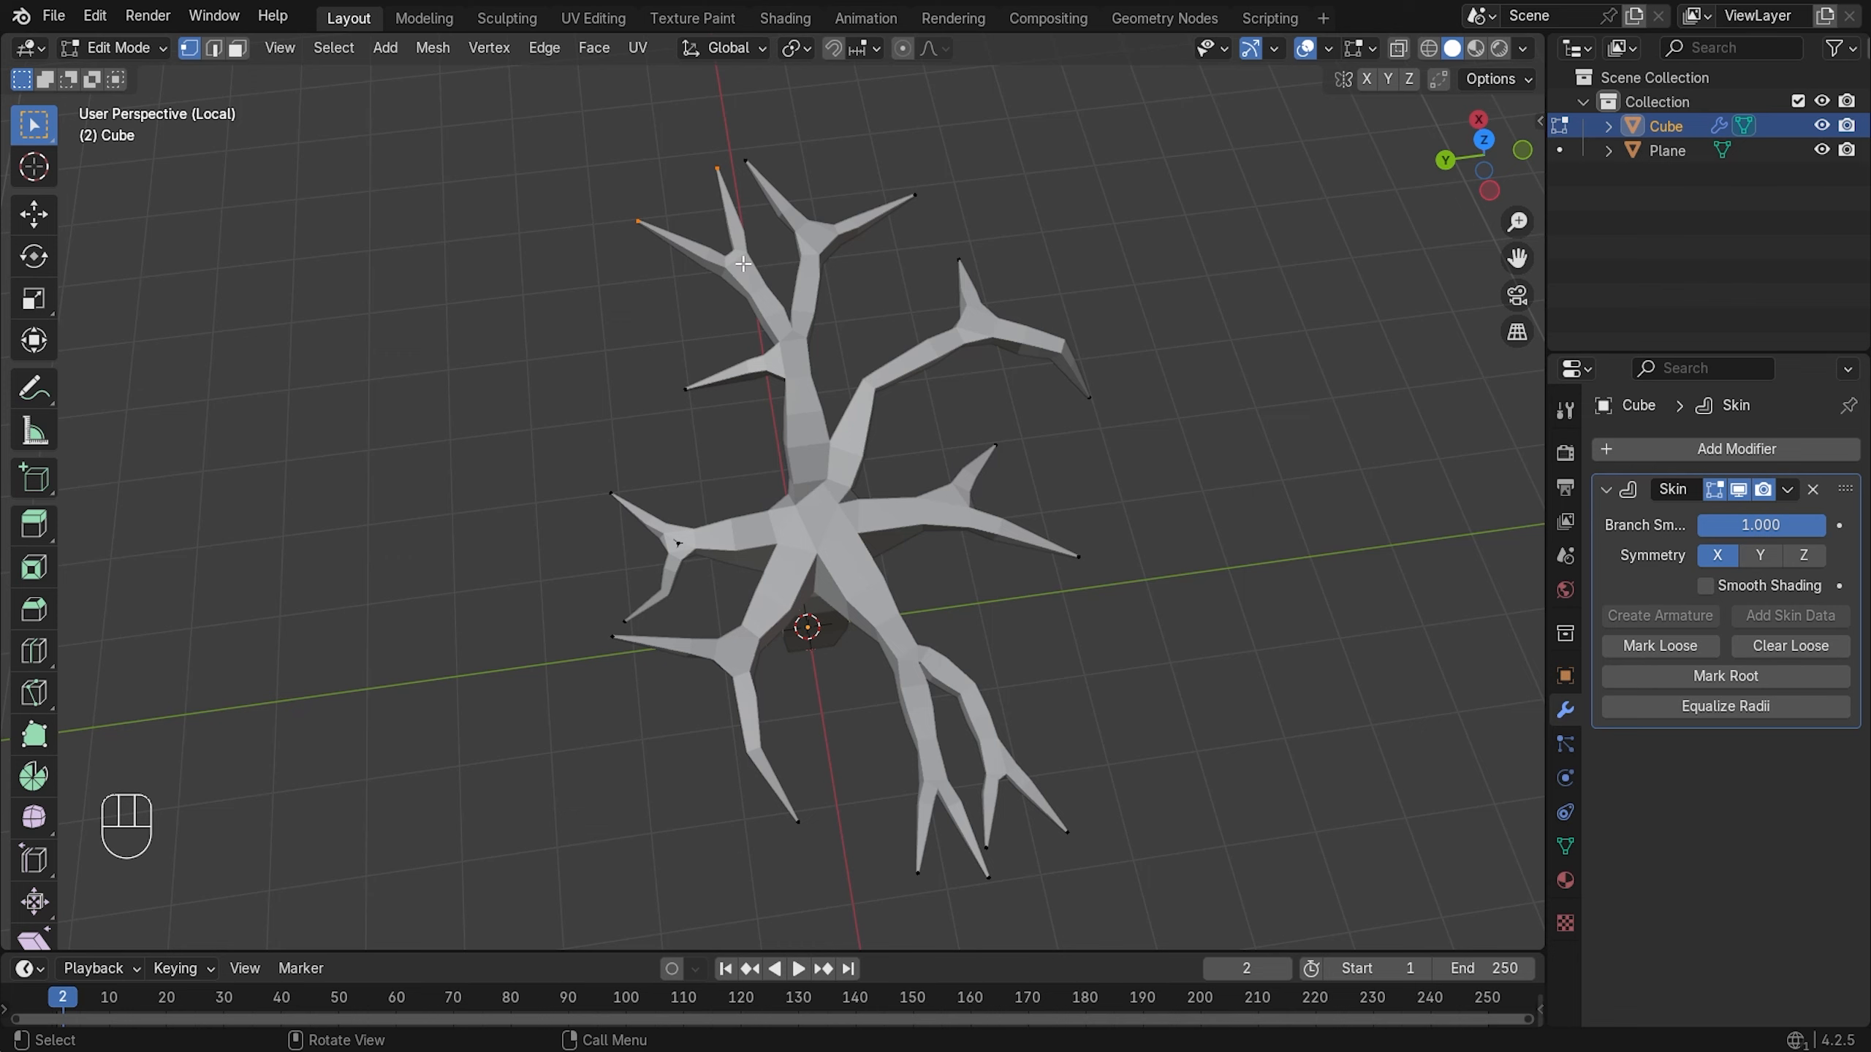
pyautogui.press('g')
pyautogui.press('x')
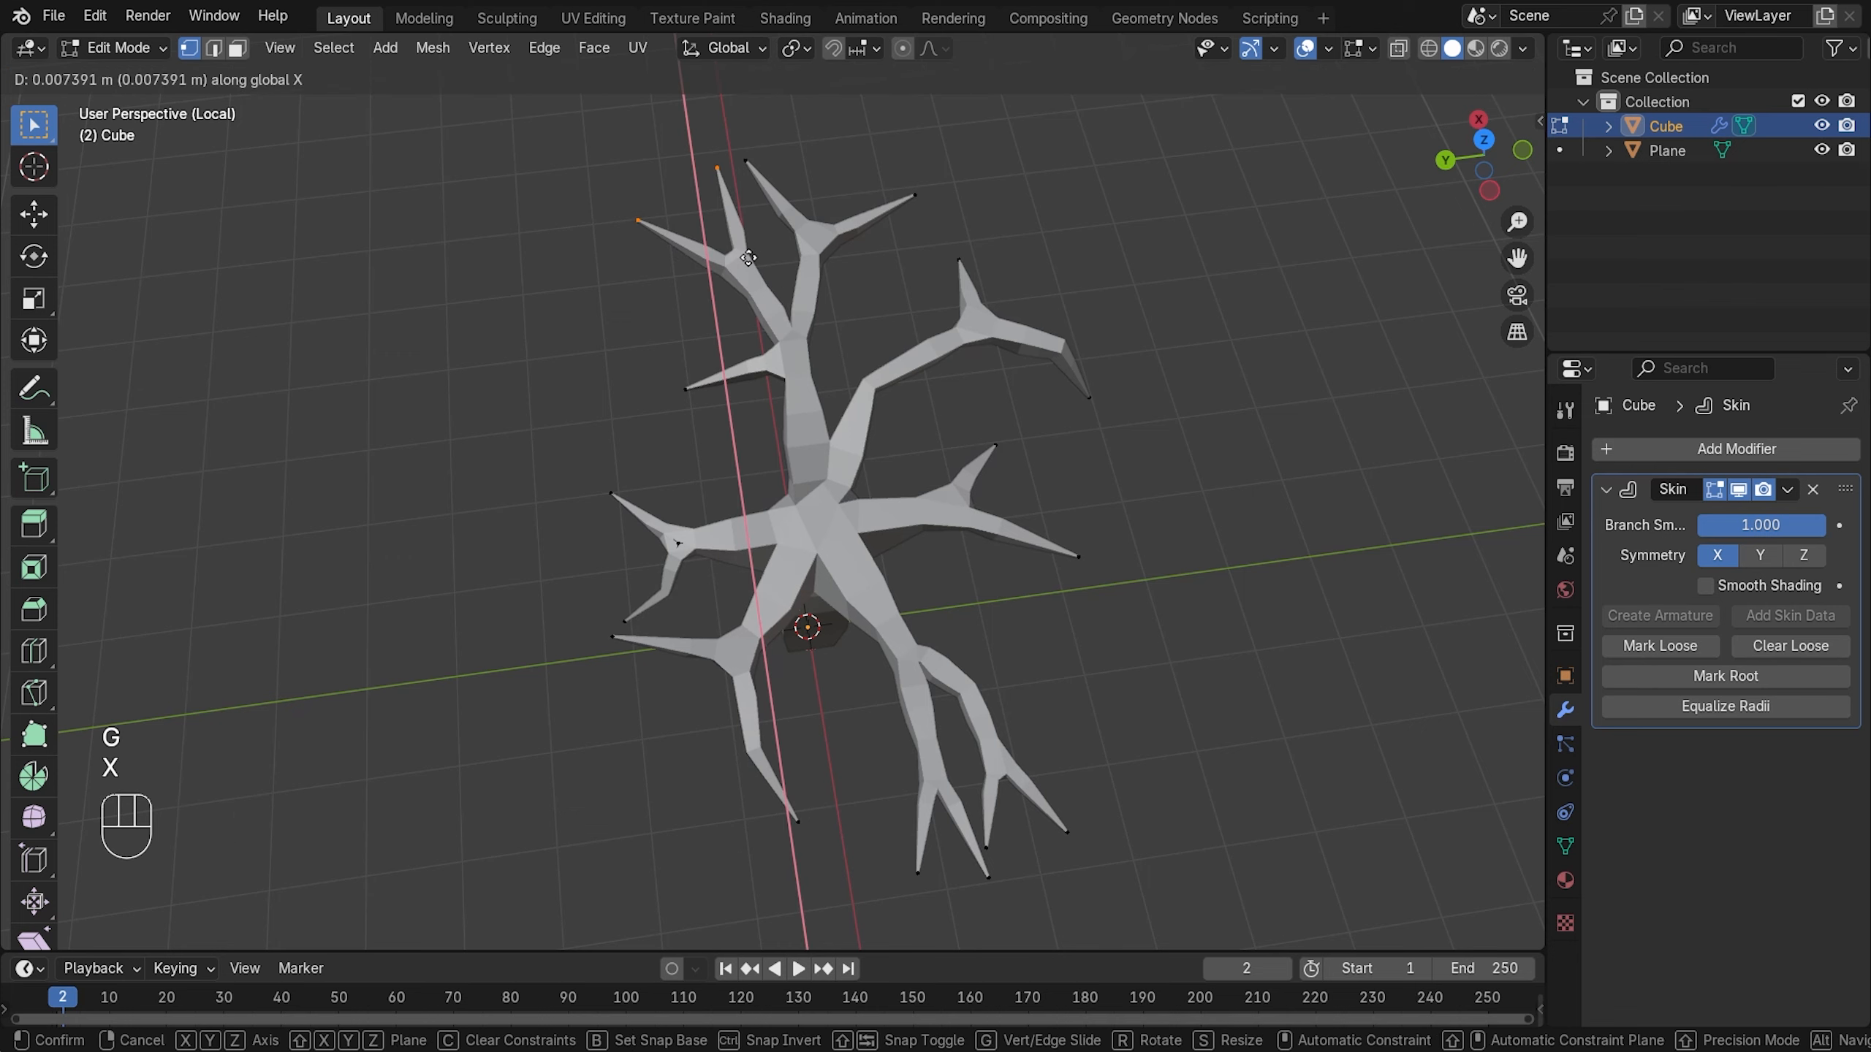
pyautogui.press('y')
pyautogui.click(744, 254)
# - Lower the two branch tips about 0.7 m along Z
pyautogui.moveTo(1009, 347); pyautogui.dragTo(849, 317, button='middle')
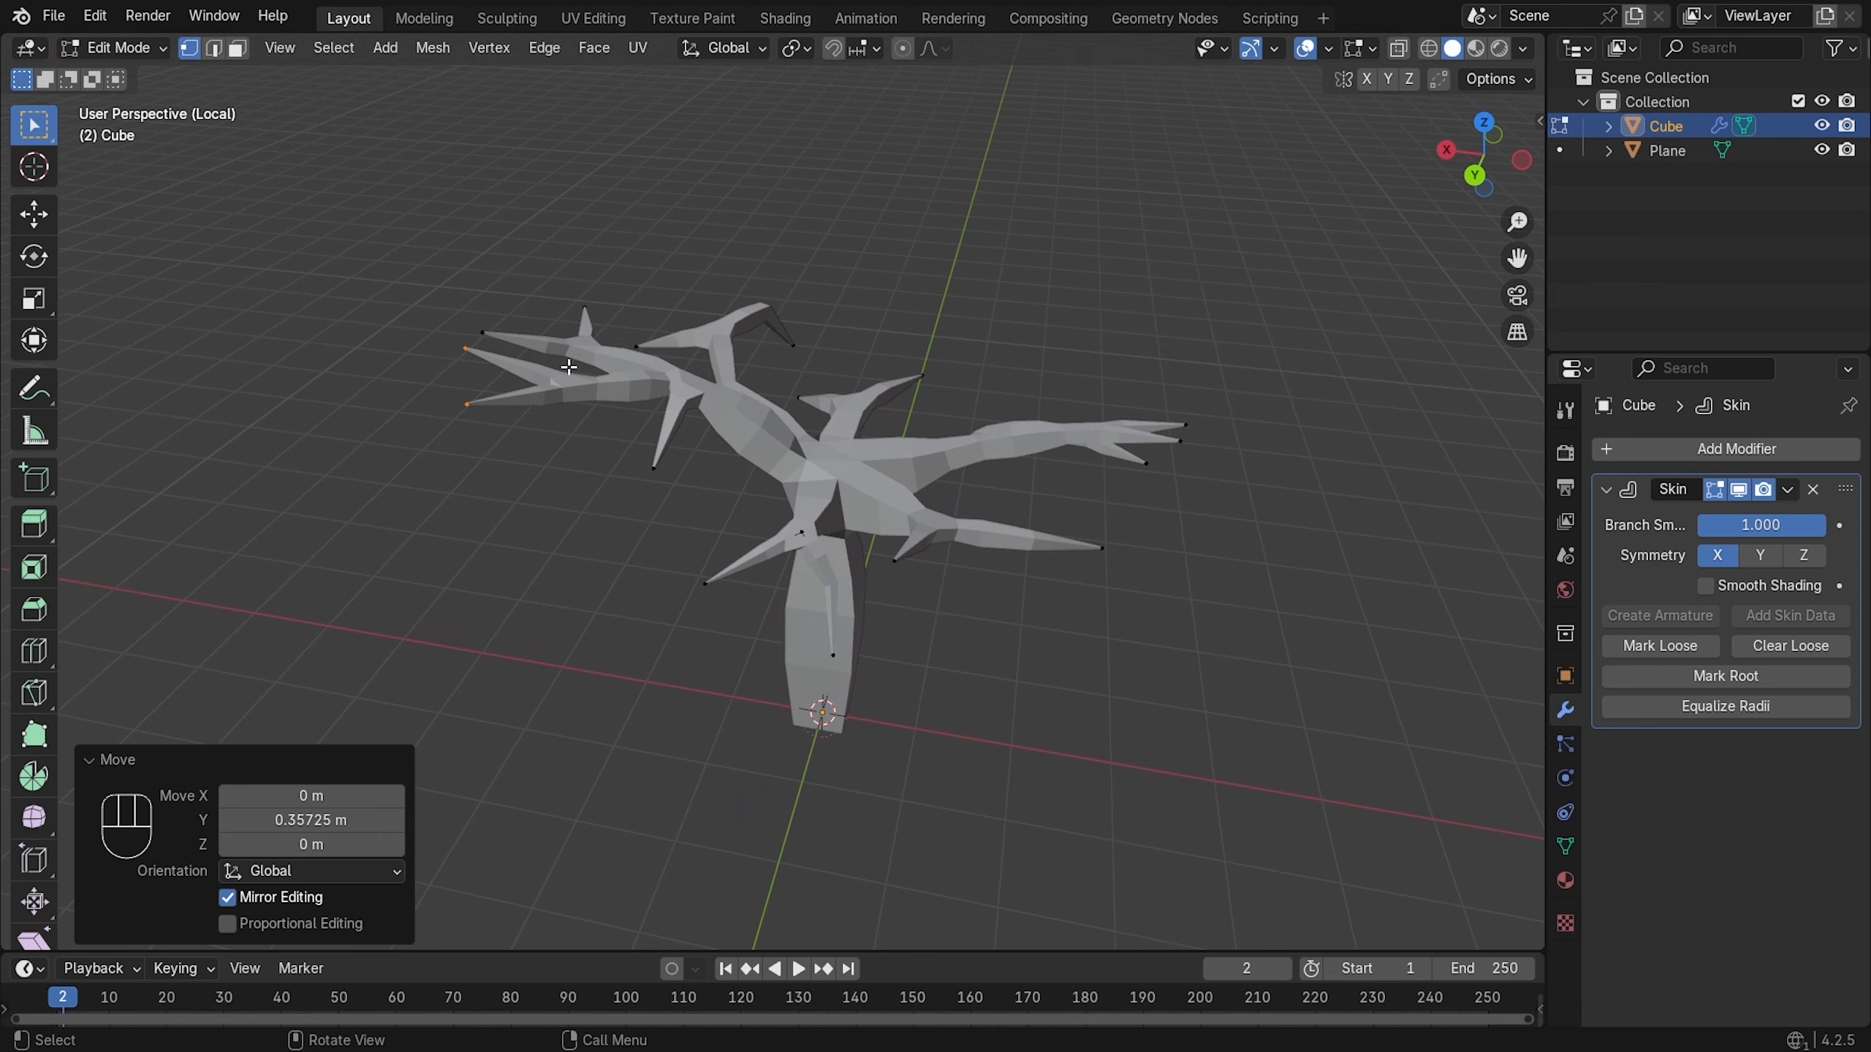
pyautogui.press('g')
pyautogui.press('z')
pyautogui.click(482, 385)
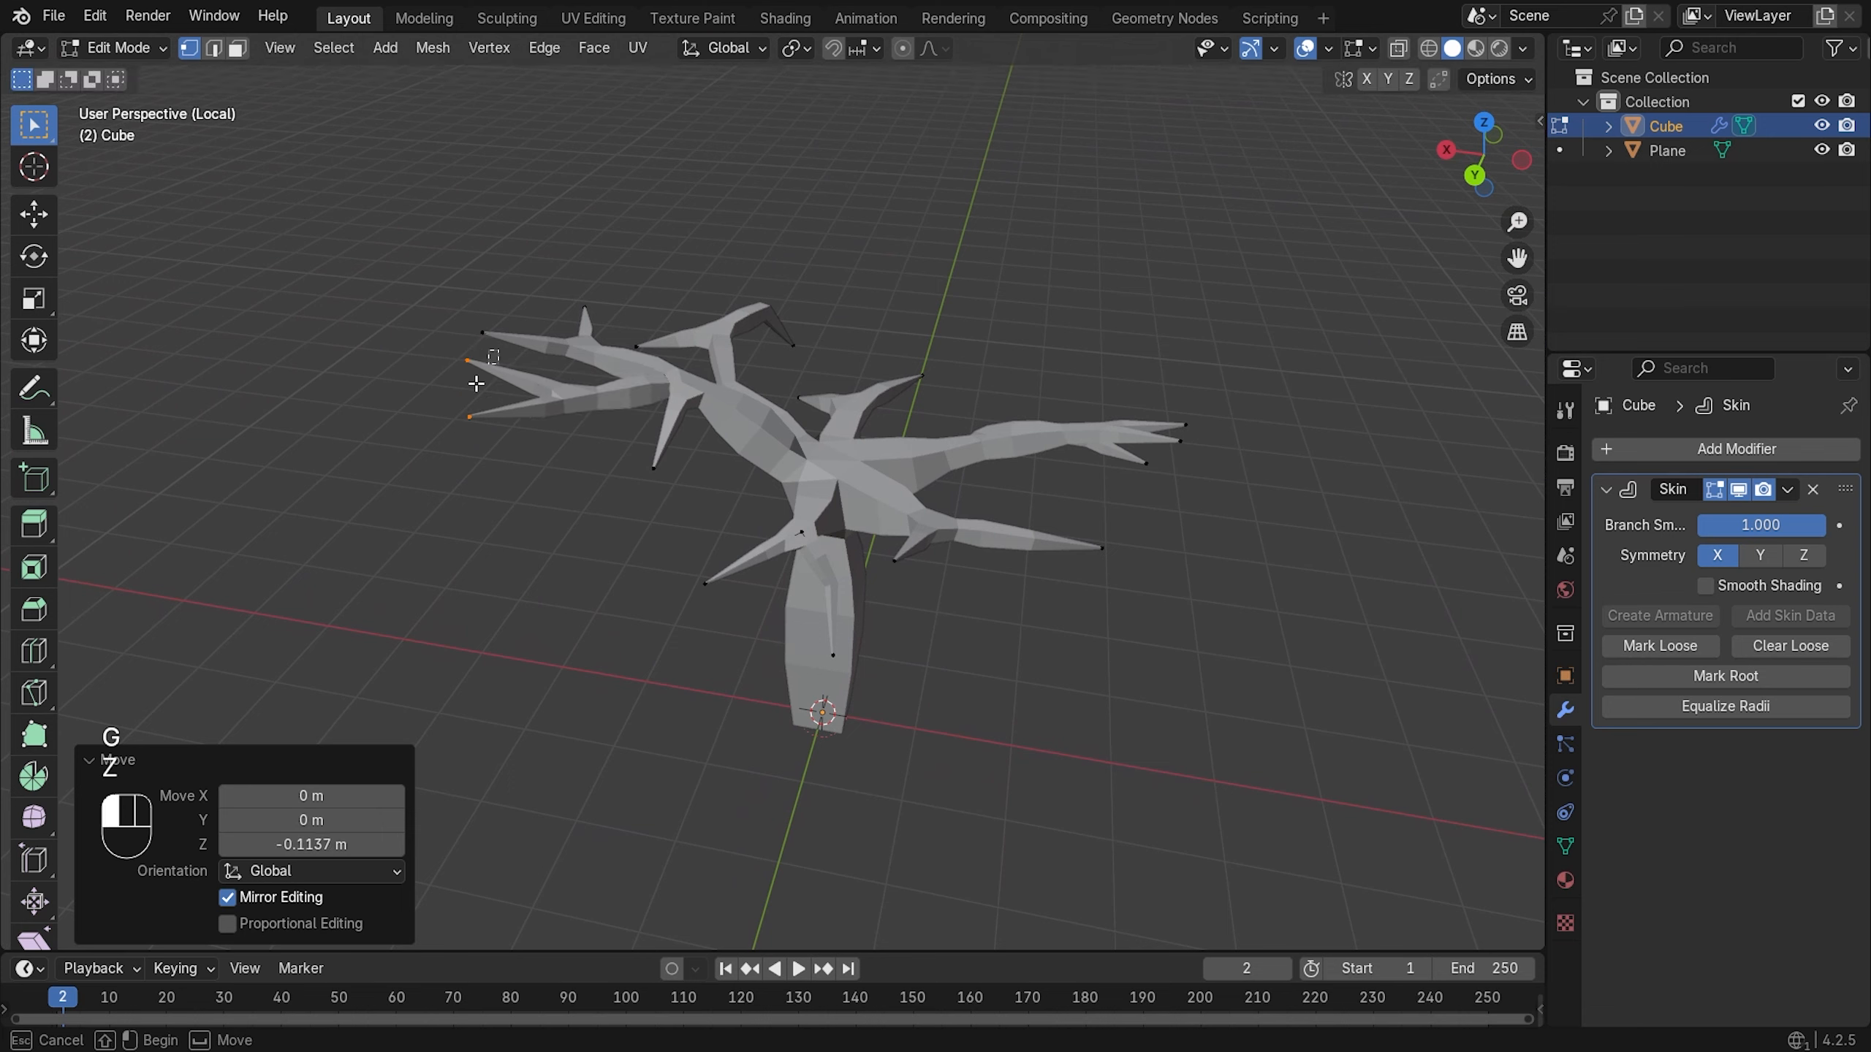
pyautogui.press('g')
pyautogui.press('z')
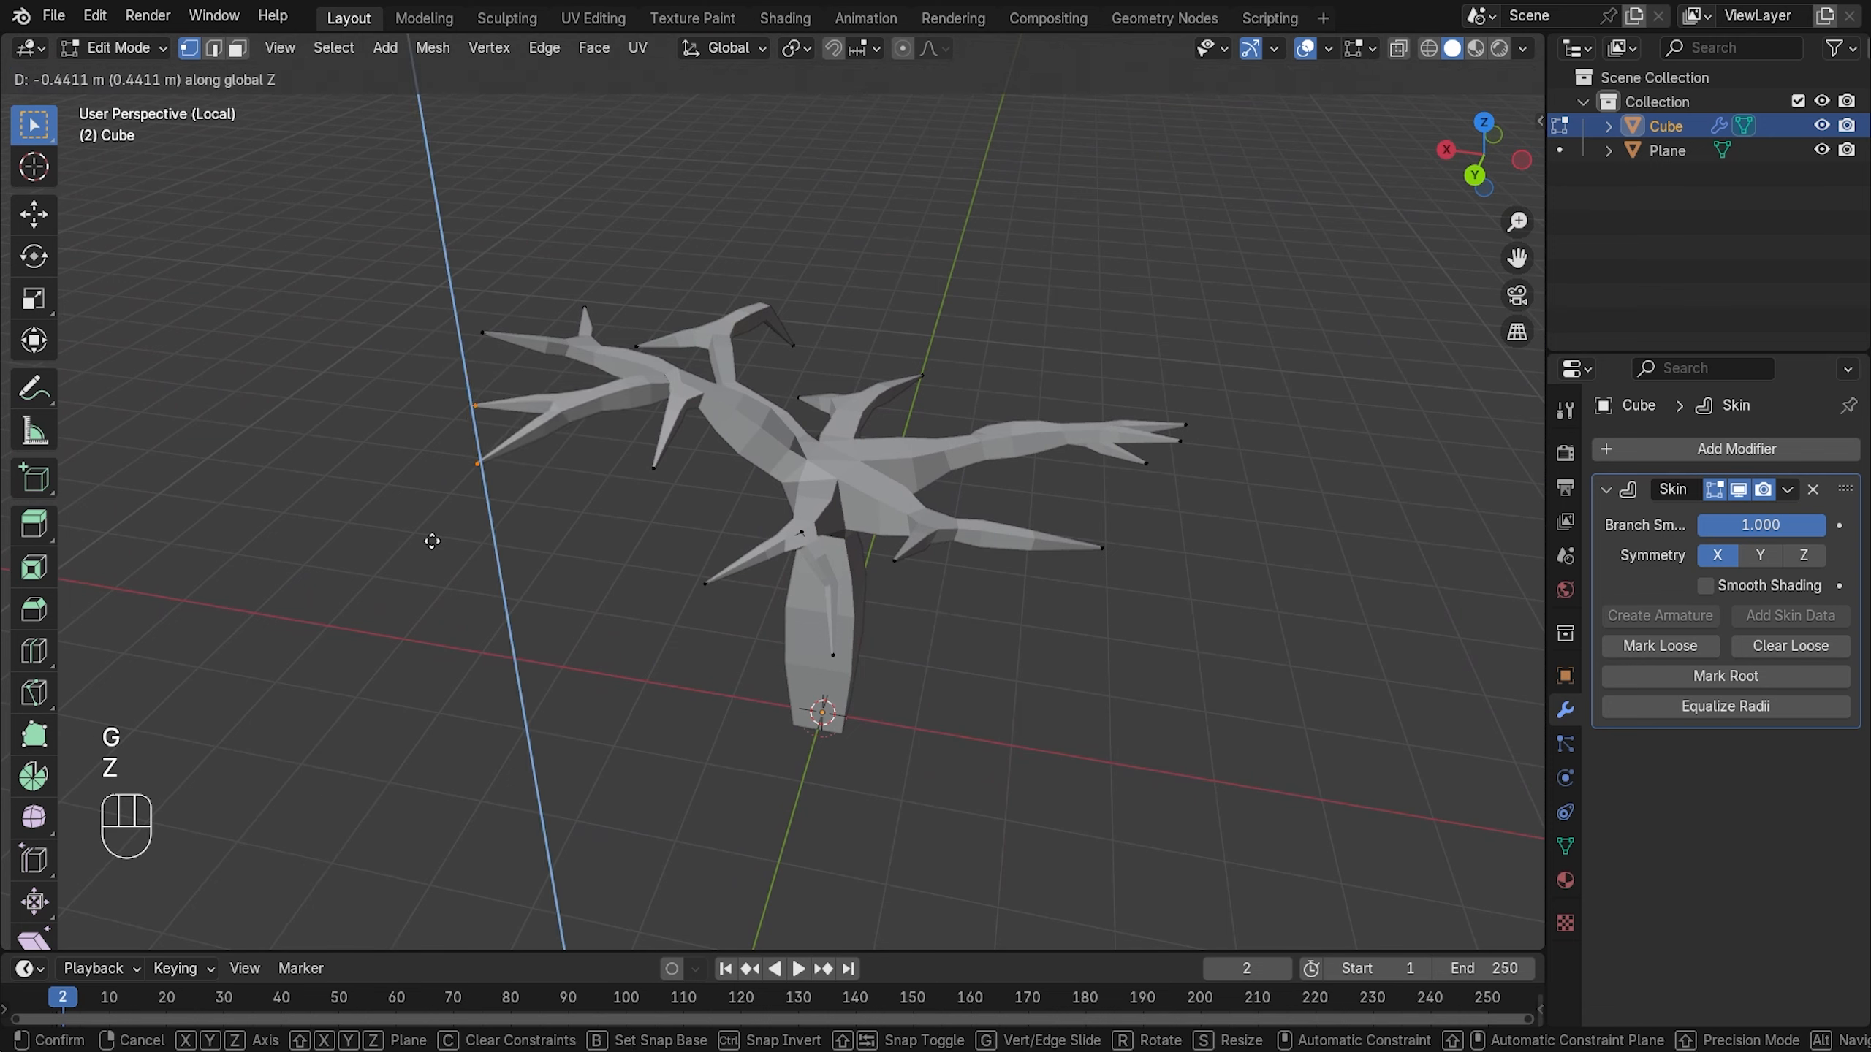
pyautogui.click(451, 559)
pyautogui.moveTo(521, 495); pyautogui.dragTo(789, 467, button='middle')
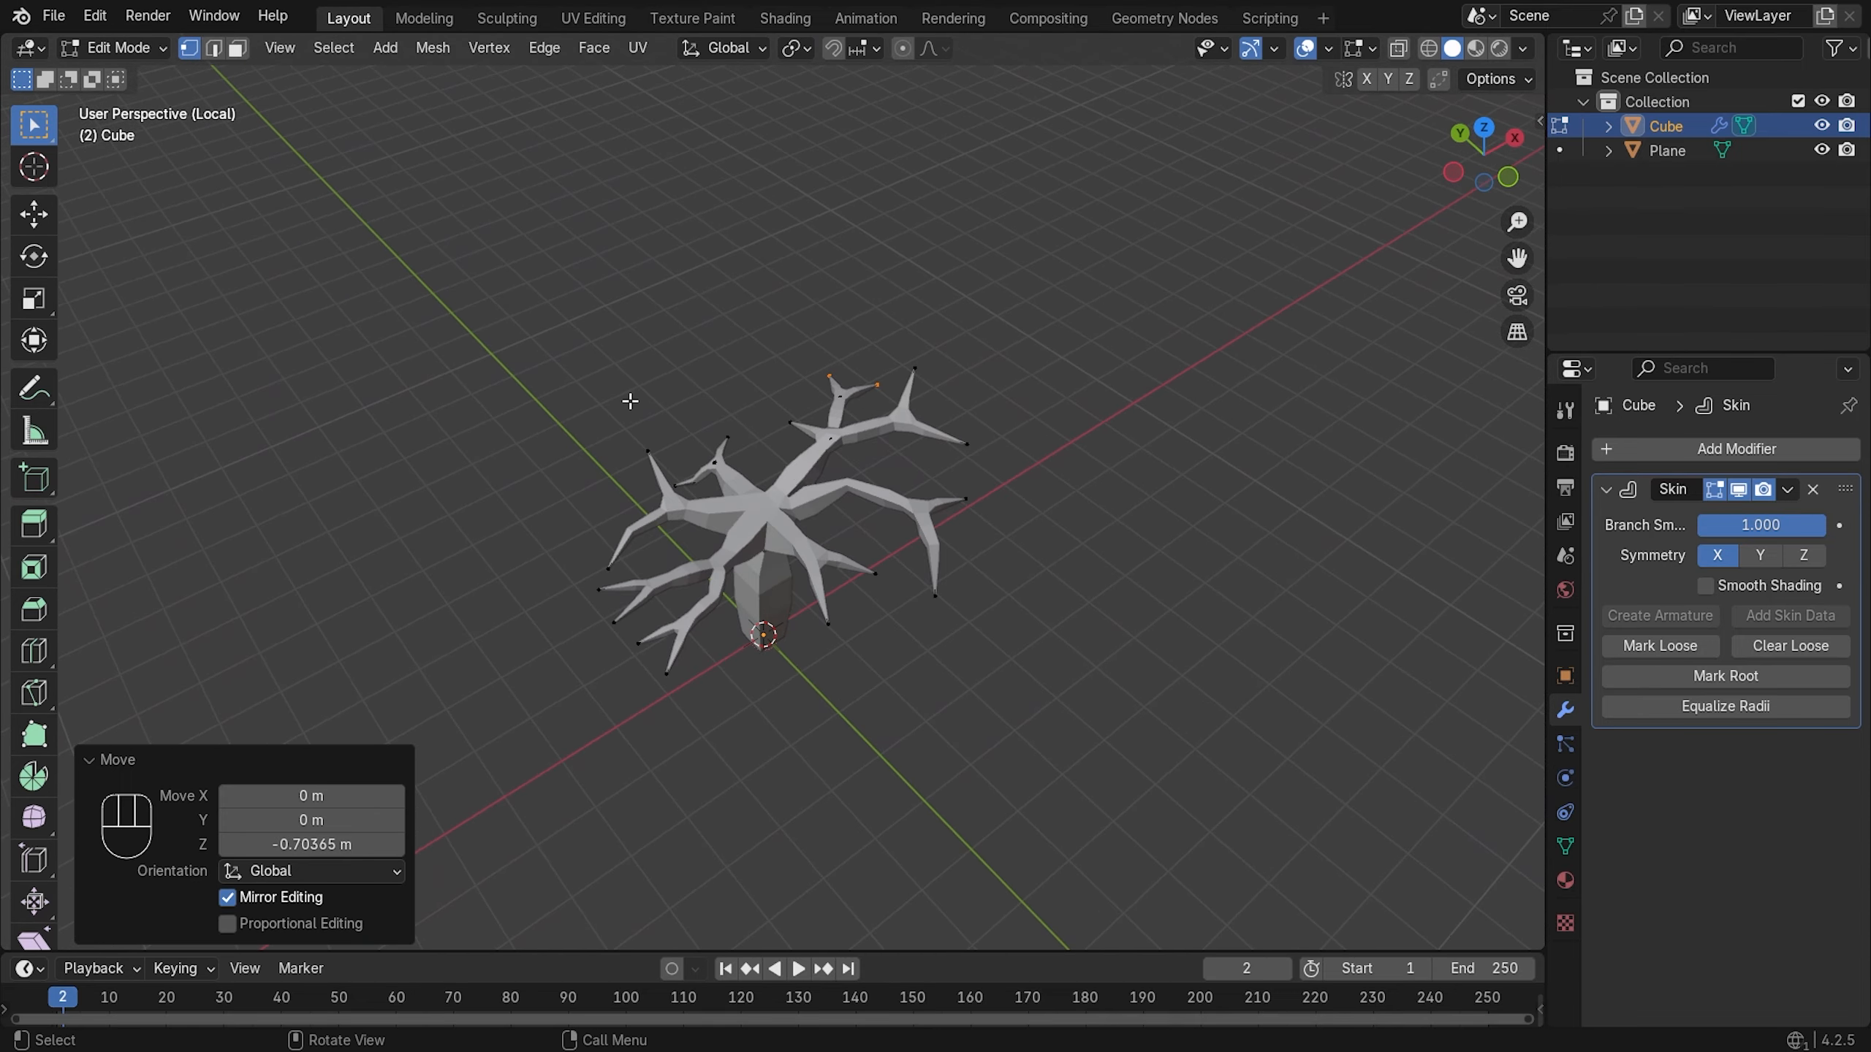
pyautogui.moveTo(629, 401); pyautogui.dragTo(825, 398, button='middle')
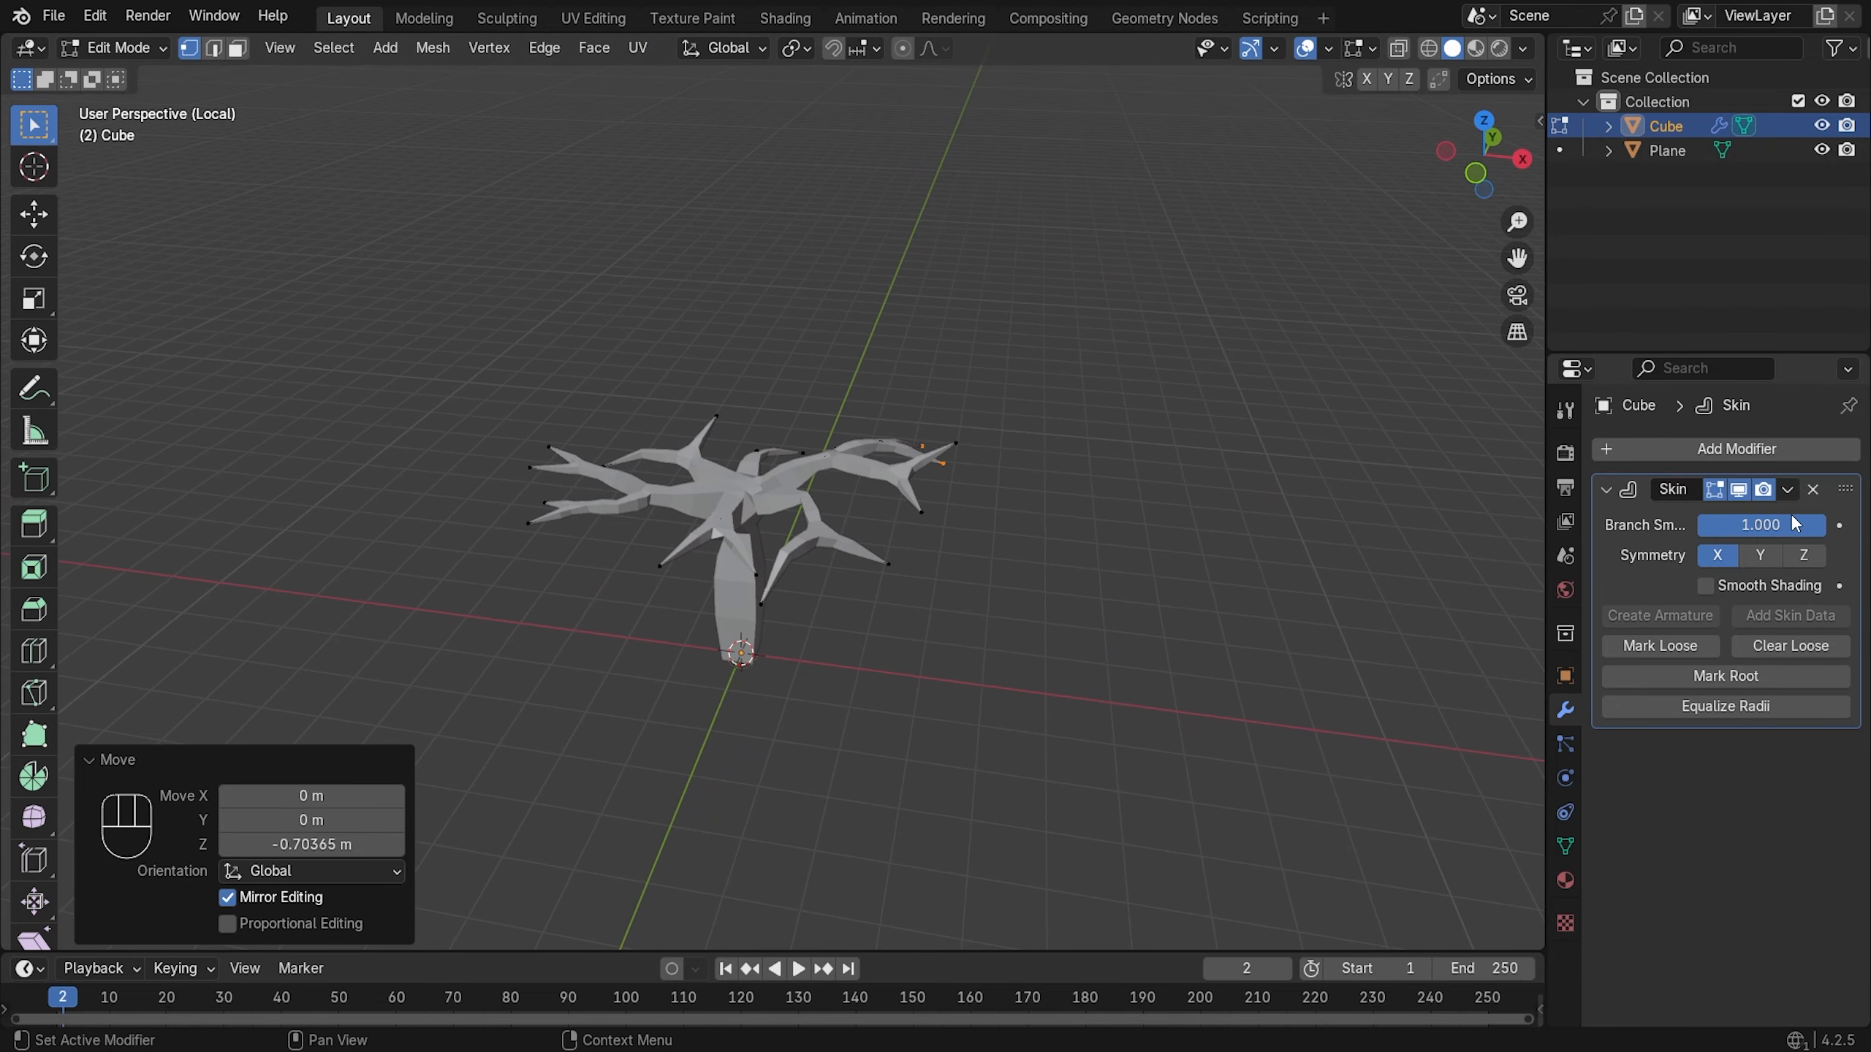
# - Return to Object Mode and apply the tree's Skin modifier
pyautogui.press('Tab')
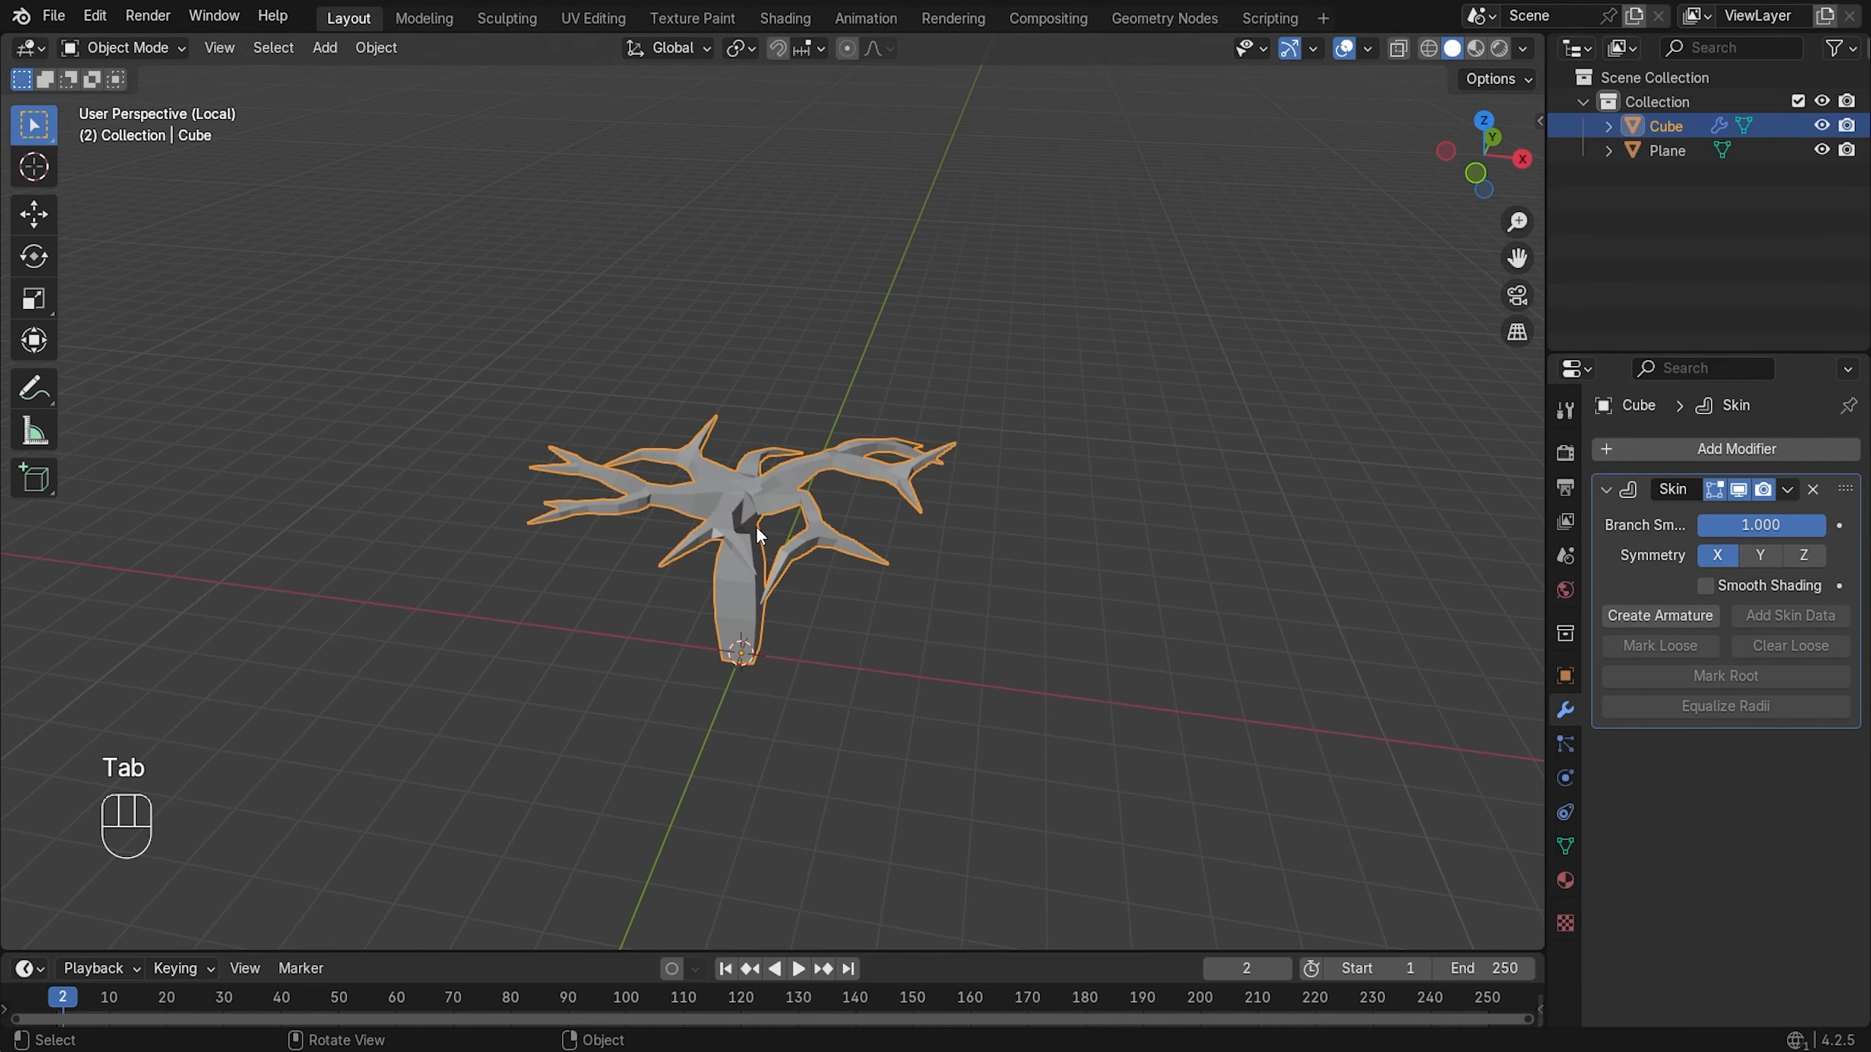
pyautogui.scroll(1, 755, 526)
pyautogui.click(1685, 458)
pyautogui.moveTo(1654, 464)
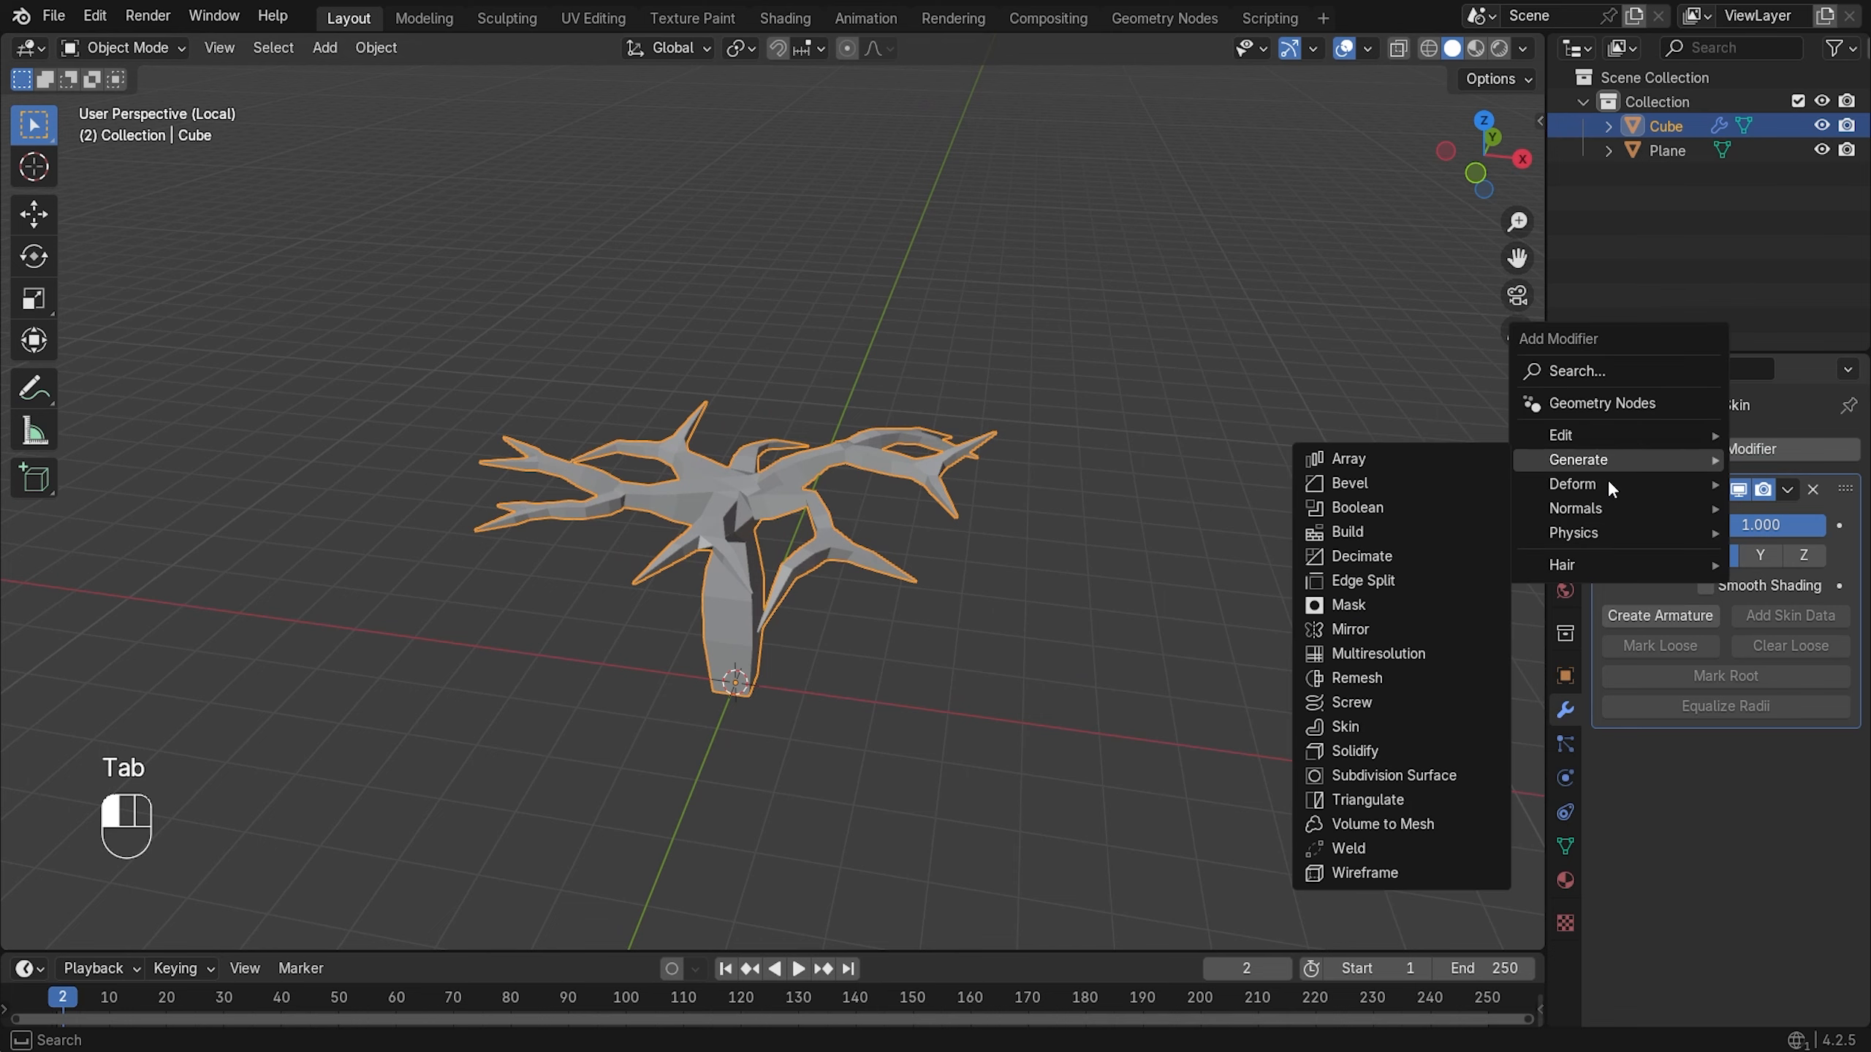
pyautogui.click(1787, 490)
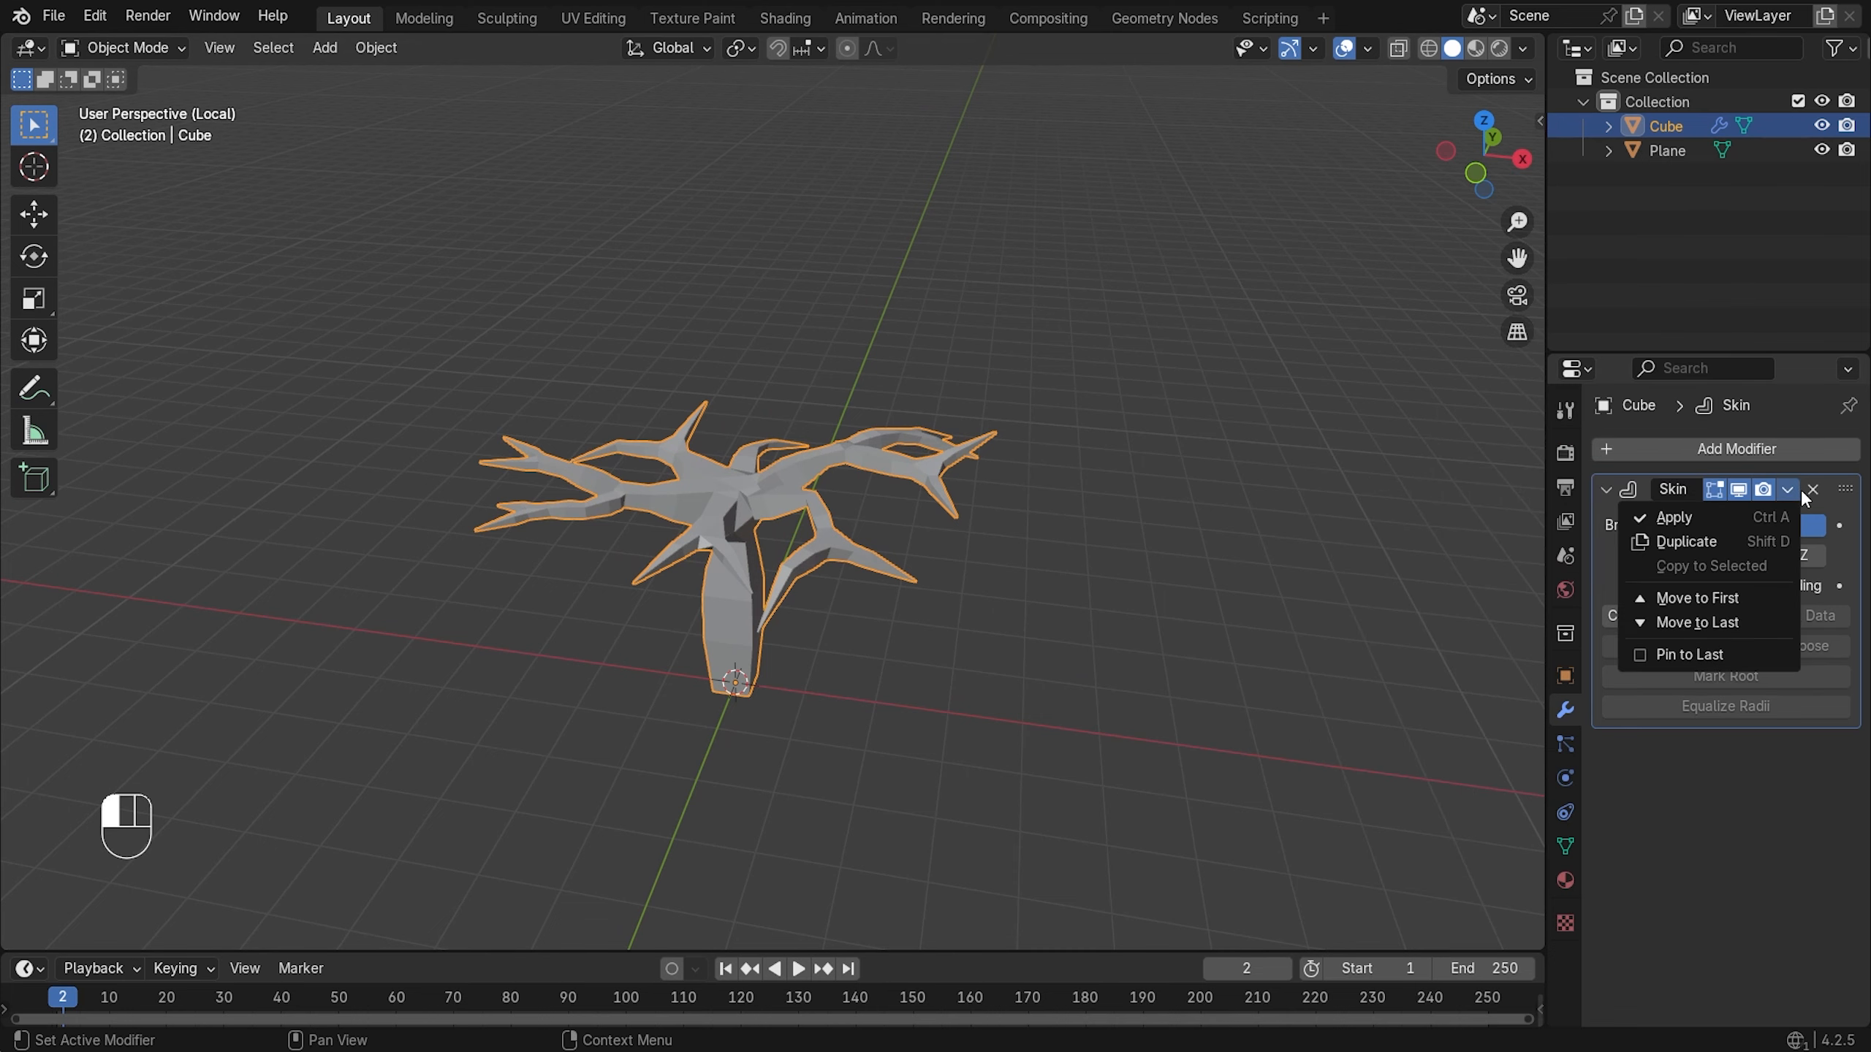
pyautogui.click(1747, 522)
# - Add a Subdivision Surface modifier with viewport level 1
pyautogui.scroll(1, 727, 579)
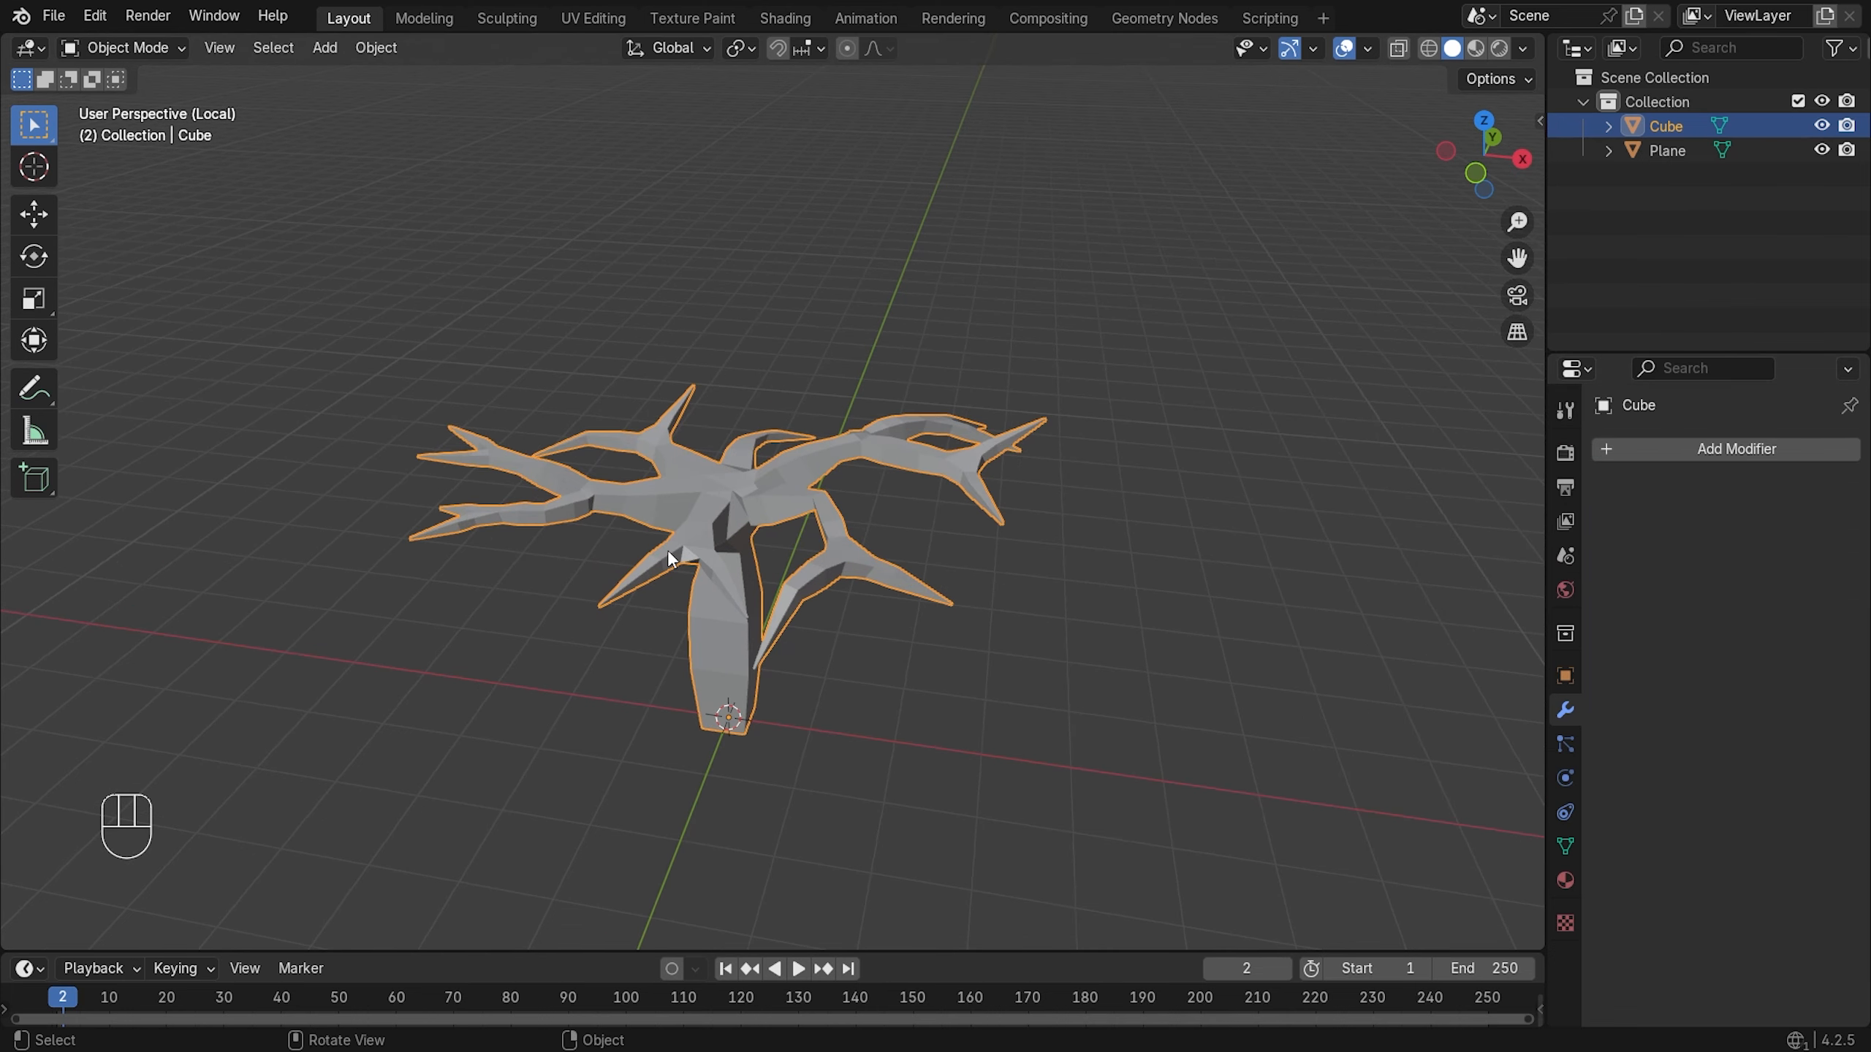
pyautogui.click(1639, 451)
pyautogui.moveTo(1558, 453)
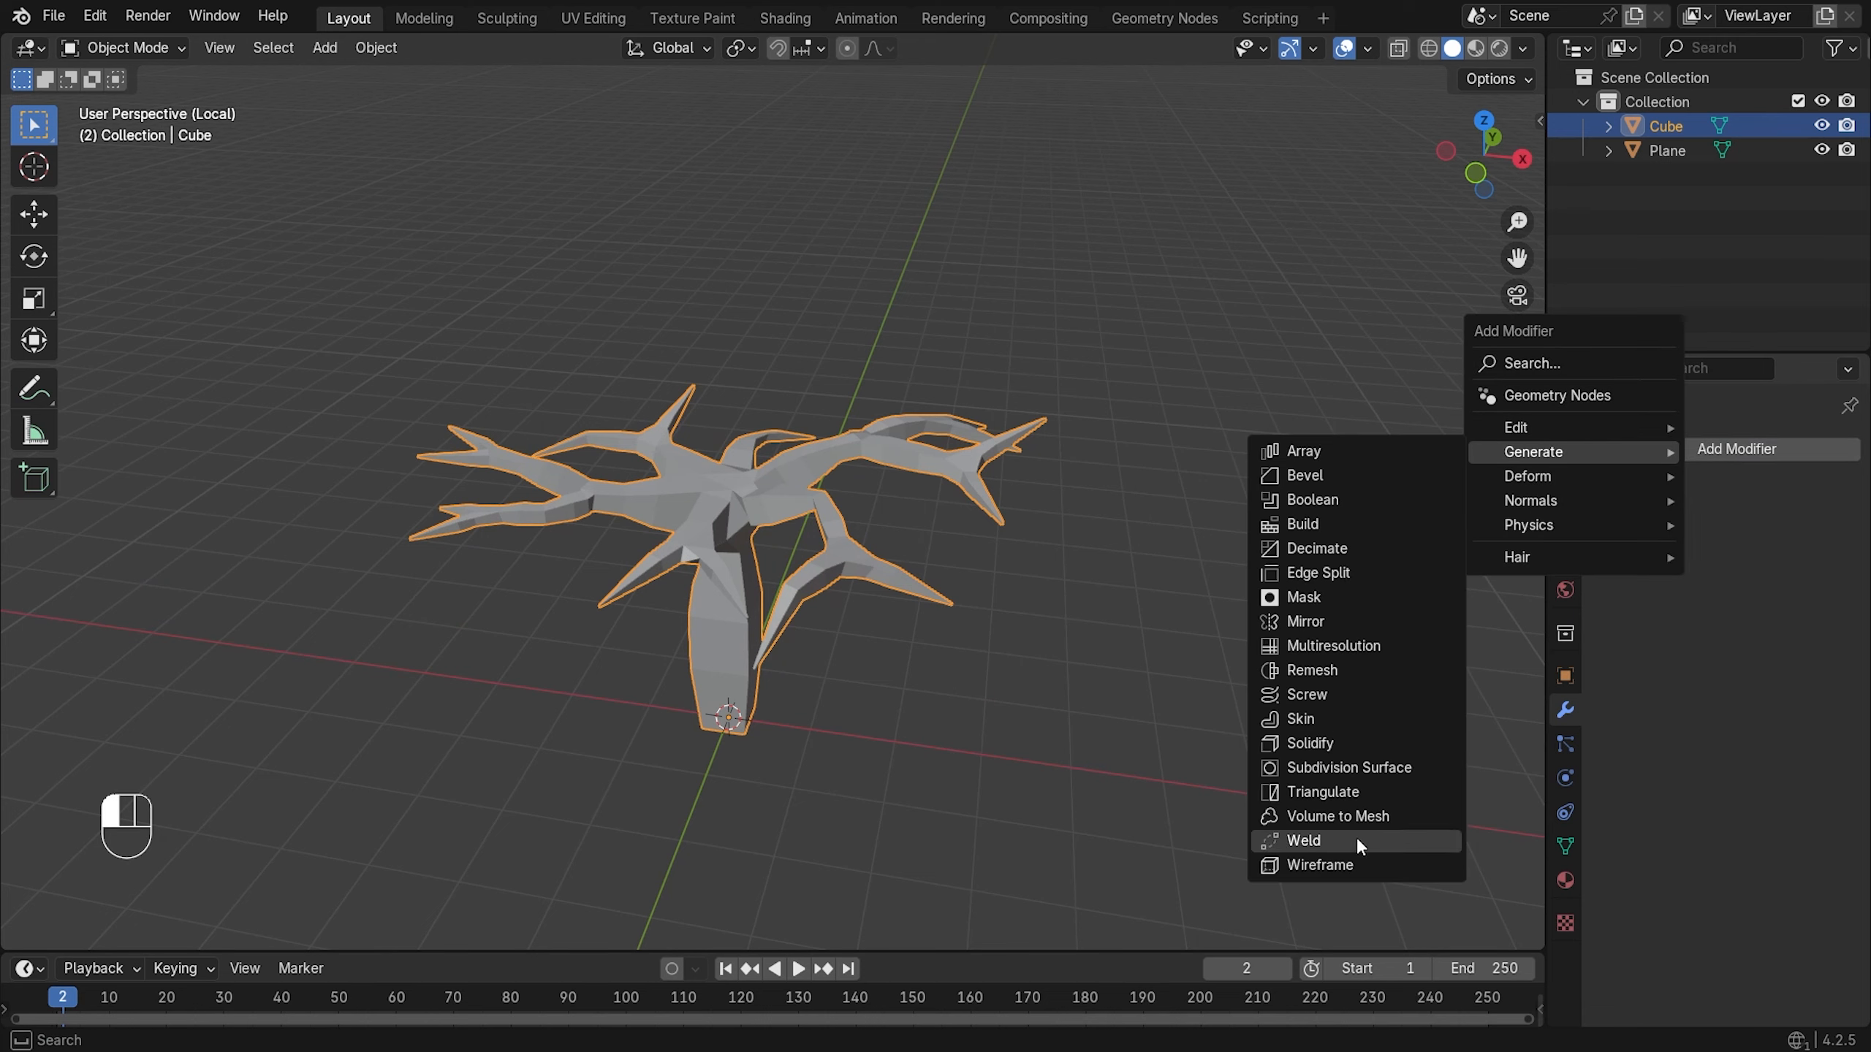
pyautogui.click(1365, 769)
pyautogui.moveTo(486, 472); pyautogui.dragTo(787, 567, button='middle')
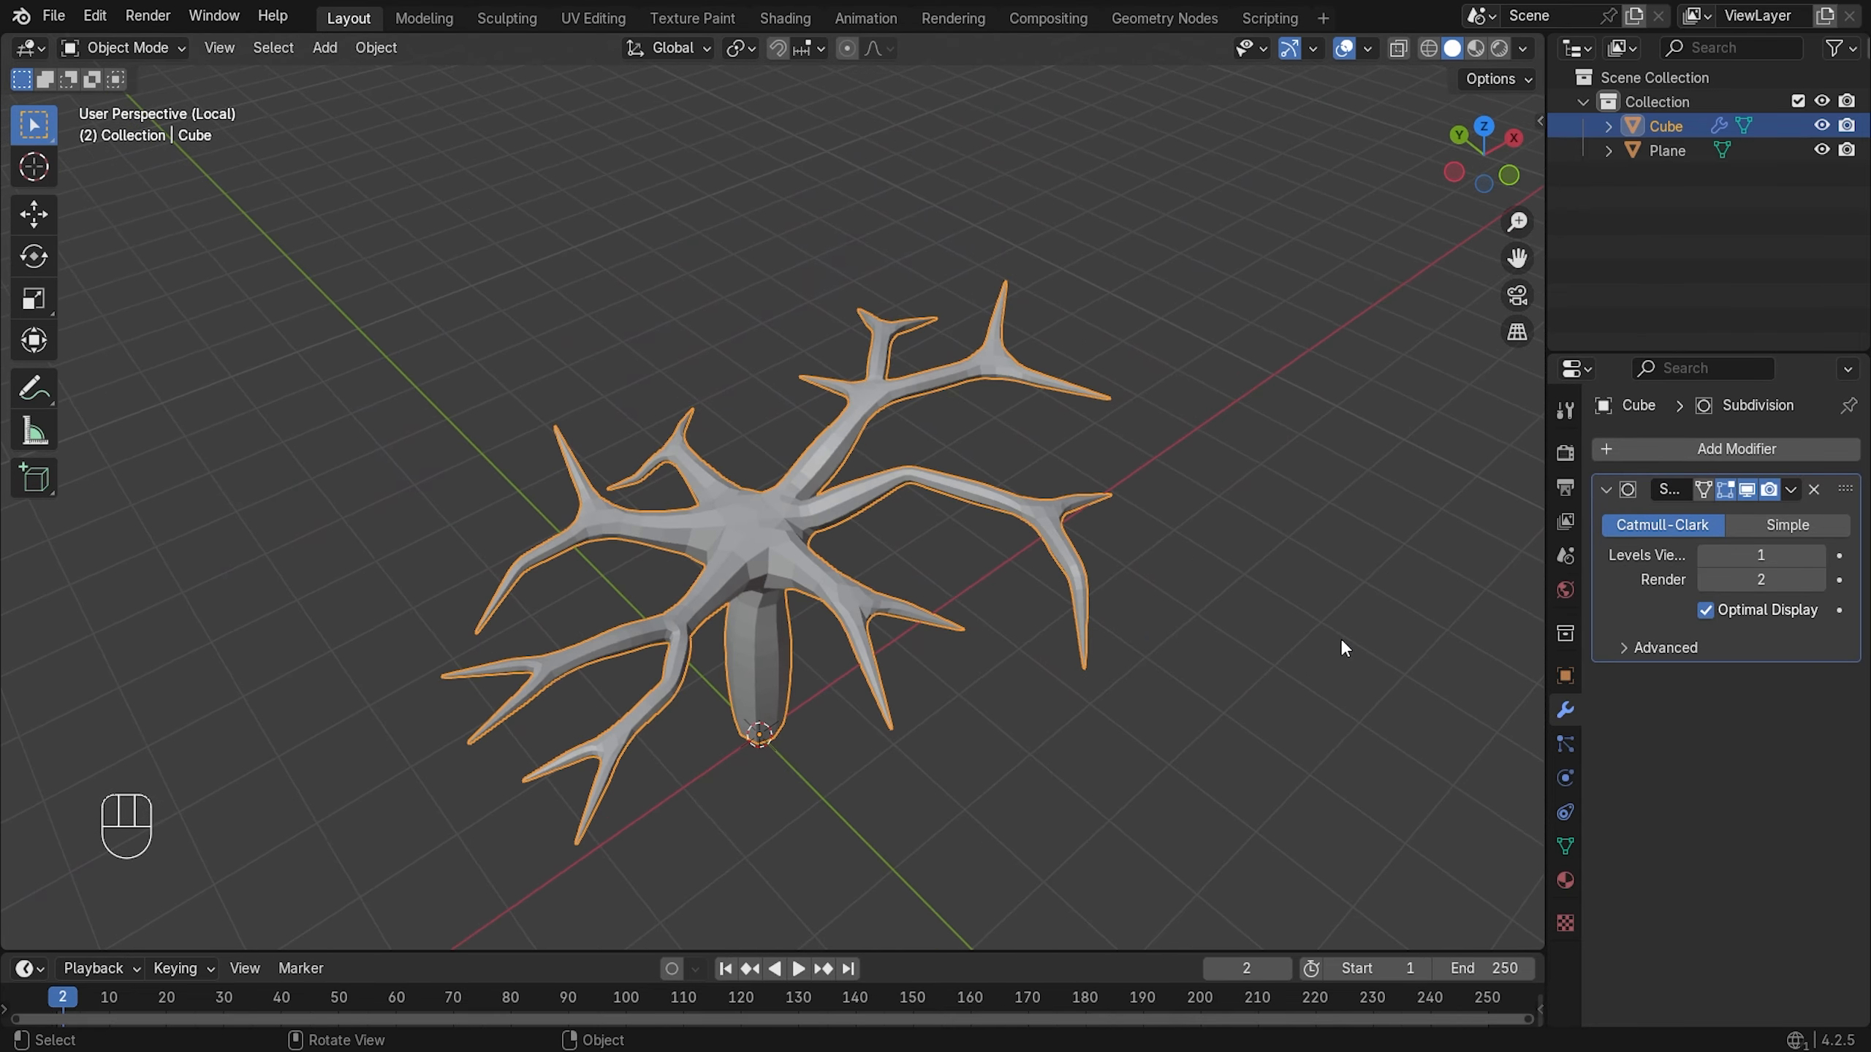
pyautogui.click(1817, 556)
pyautogui.moveTo(985, 637)
pyautogui.mouseDown(button='middle')
pyautogui.moveTo(935, 527)
pyautogui.moveTo(1001, 513)
pyautogui.moveTo(1167, 622)
pyautogui.moveTo(971, 648)
pyautogui.mouseUp(button='middle')
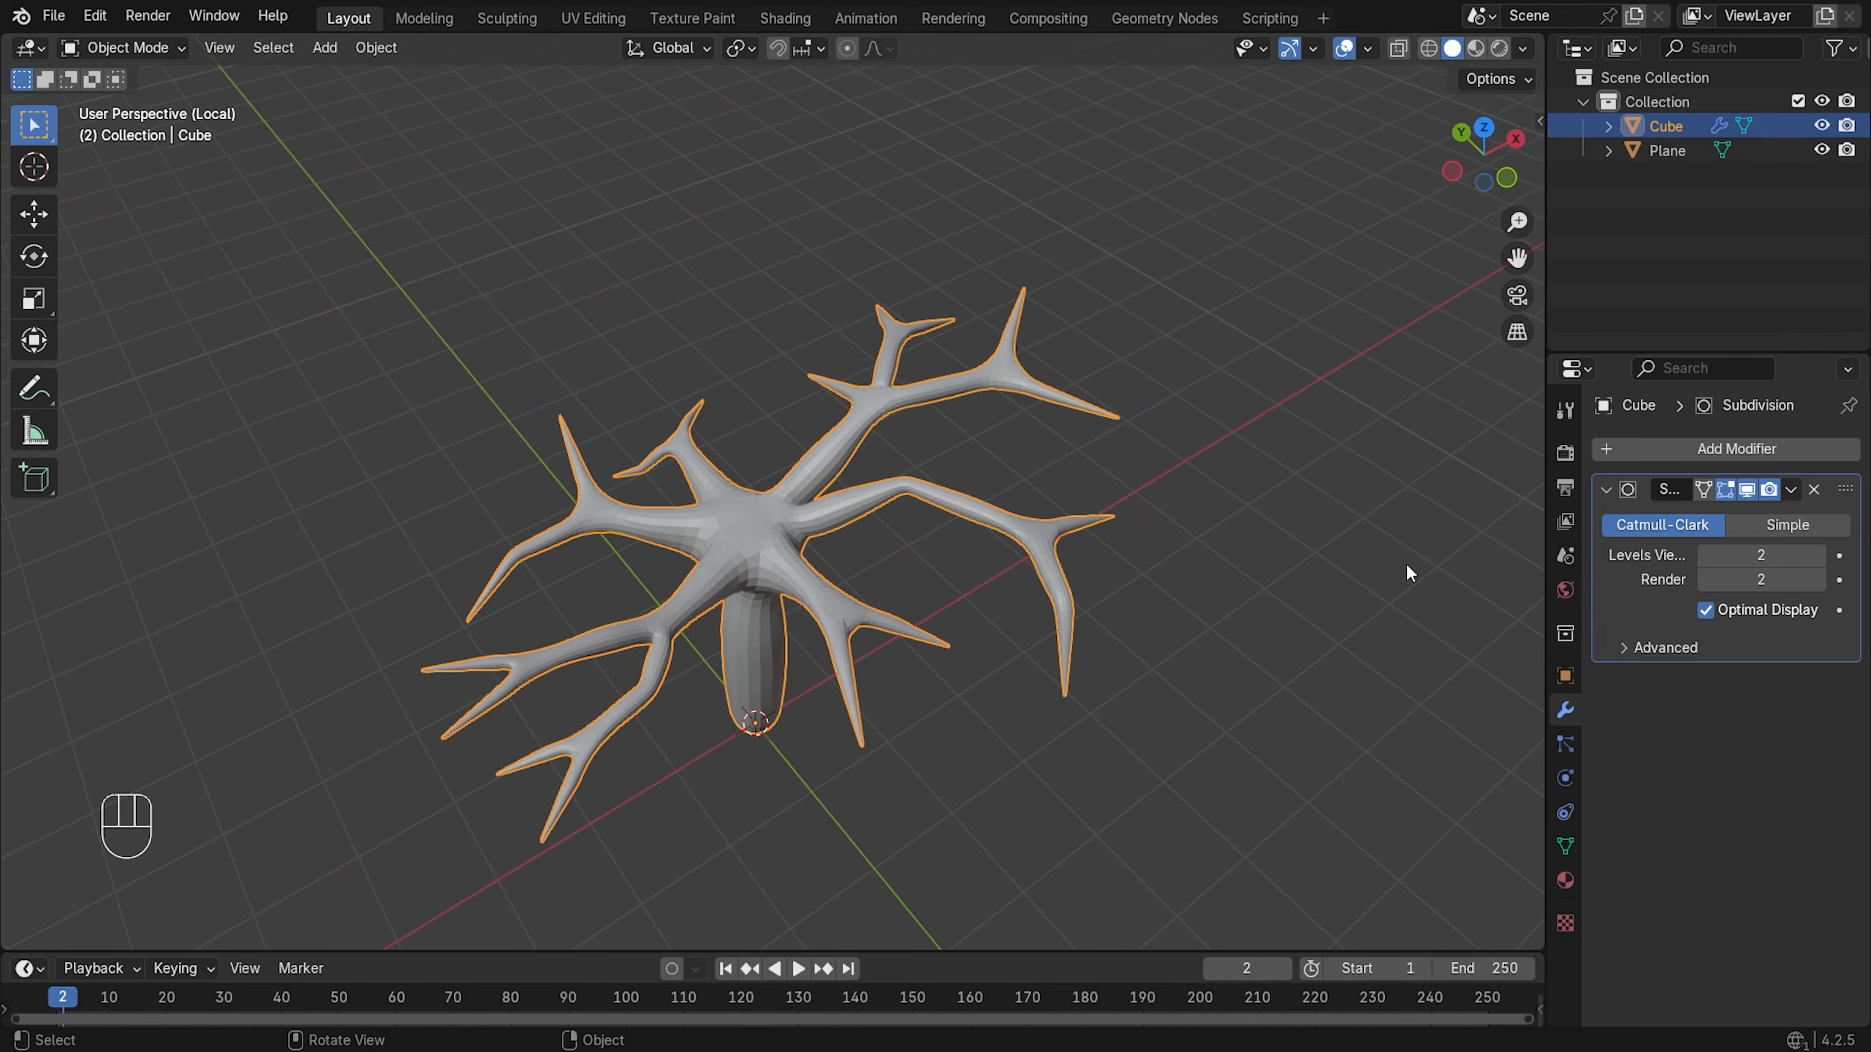
pyautogui.click(1705, 552)
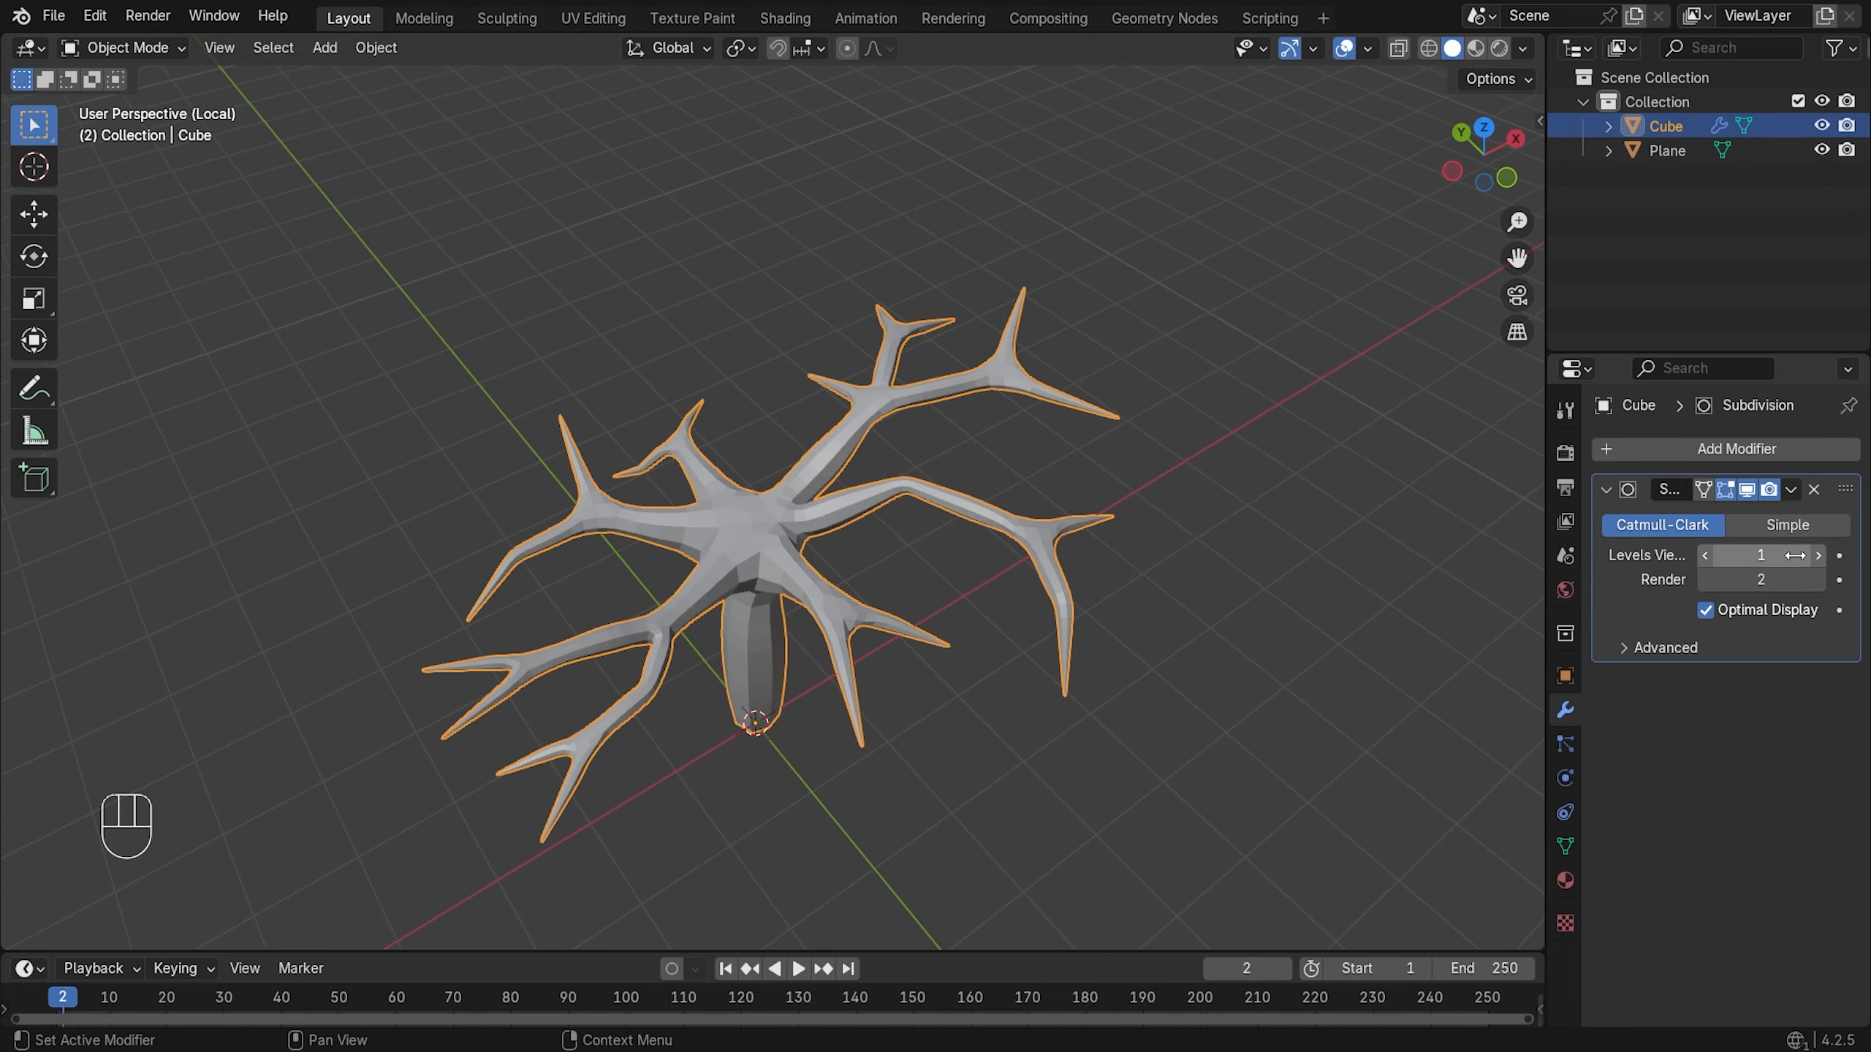
pyautogui.moveTo(1176, 611); pyautogui.dragTo(1160, 476, button='middle')
# - Try smooth shading, undo it, and set the render subdivision level to 1
pyautogui.rightClick(853, 417)
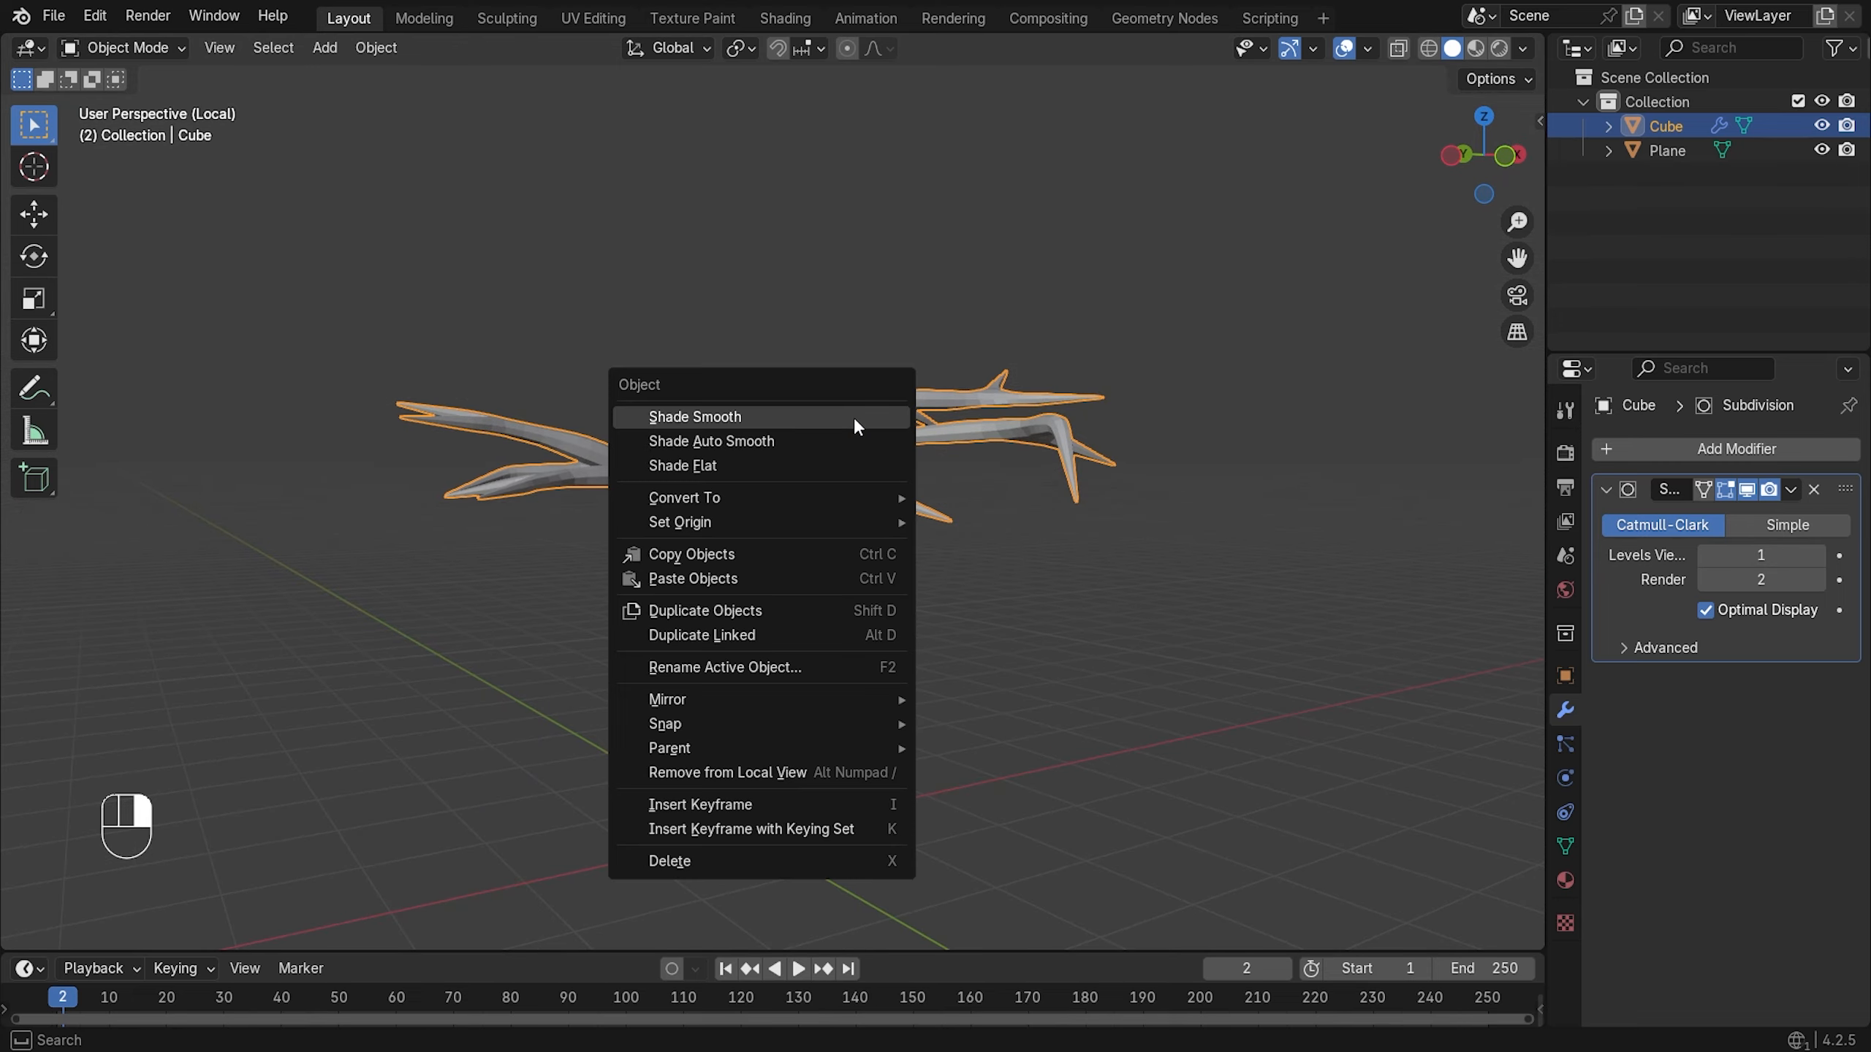
pyautogui.click(854, 421)
pyautogui.moveTo(981, 470)
pyautogui.mouseDown(button='middle')
pyautogui.moveTo(1003, 483)
pyautogui.moveTo(845, 508)
pyautogui.moveTo(936, 594)
pyautogui.moveTo(1119, 489)
pyautogui.moveTo(1033, 540)
pyautogui.moveTo(1026, 396)
pyautogui.moveTo(805, 484)
pyautogui.moveTo(810, 526)
pyautogui.moveTo(714, 471)
pyautogui.moveTo(971, 502)
pyautogui.moveTo(842, 468)
pyautogui.moveTo(854, 491)
pyautogui.moveTo(713, 664)
pyautogui.moveTo(685, 665)
pyautogui.mouseUp(button='middle')
pyautogui.hotkey('ctrl', 'z')
pyautogui.click(1704, 580)
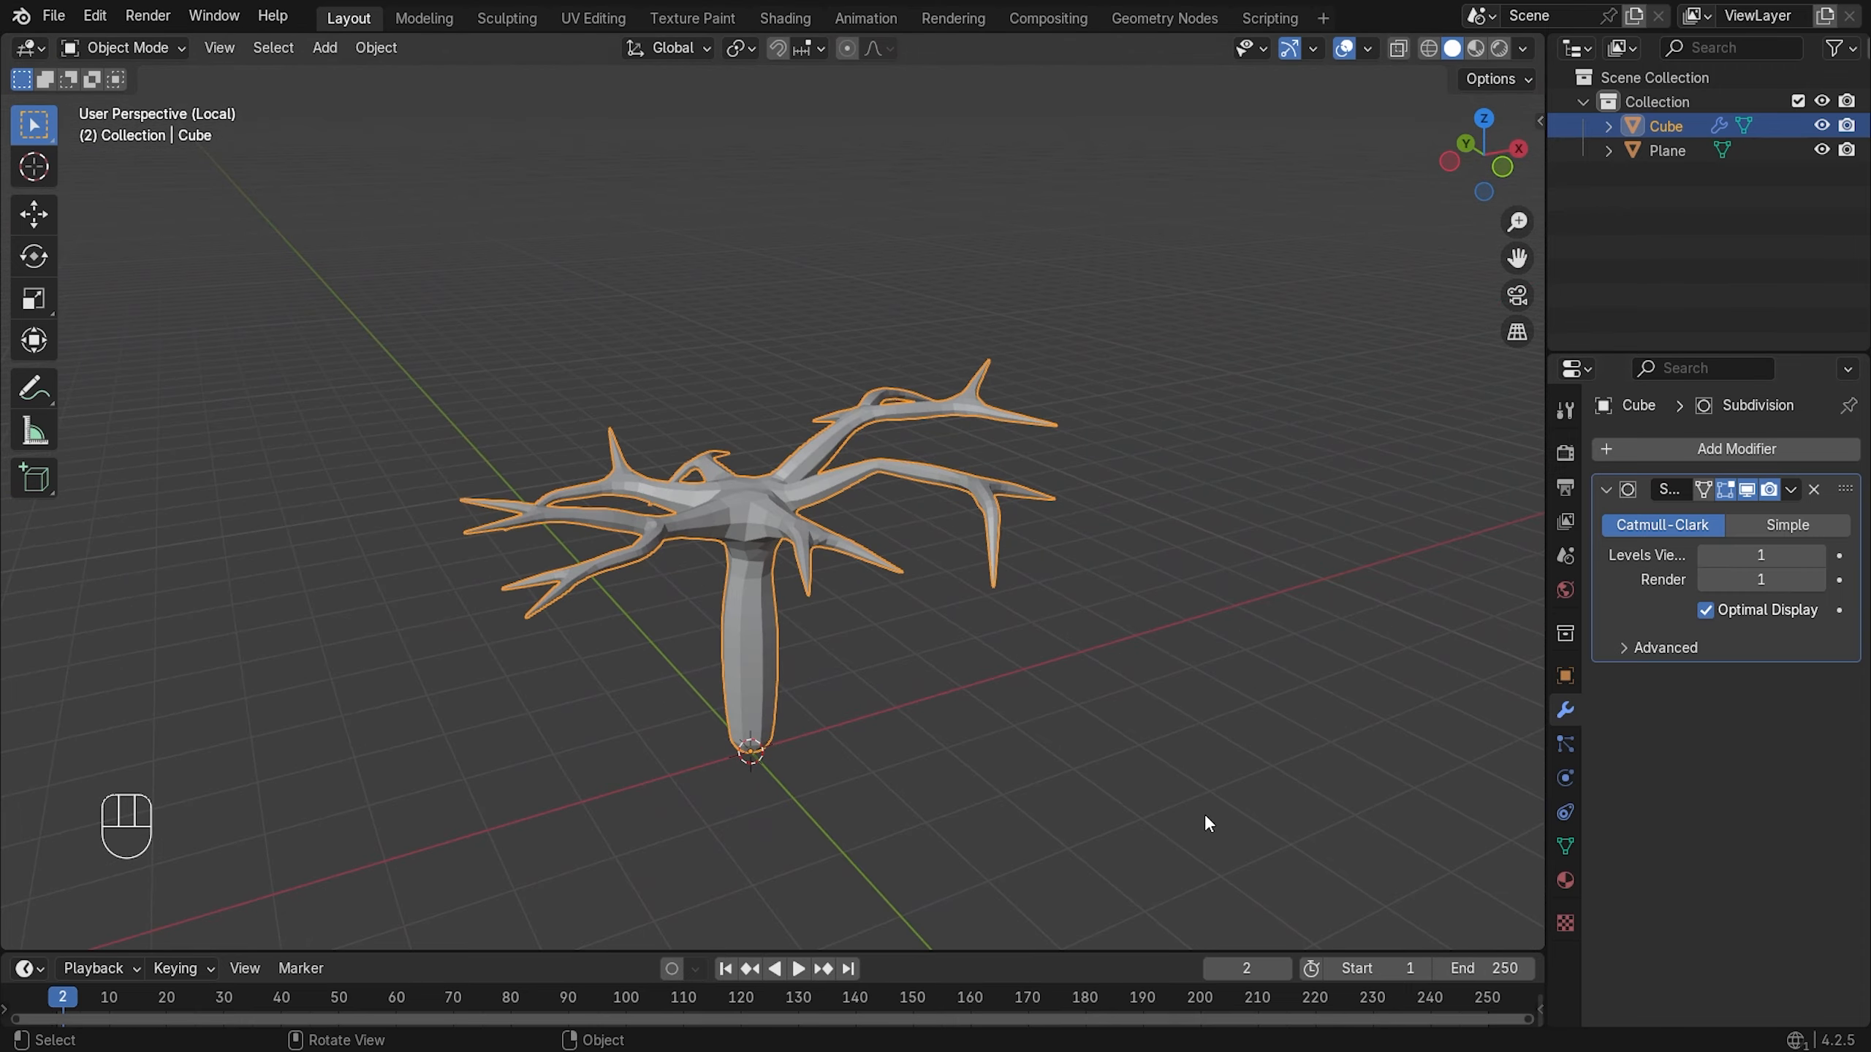
# - In edit mode, select the trunk's bottom edge loop and view it from the front
pyautogui.press('Tab')
pyautogui.moveTo(919, 742); pyautogui.dragTo(847, 508, button='middle')
pyautogui.scroll(5, 846, 509)
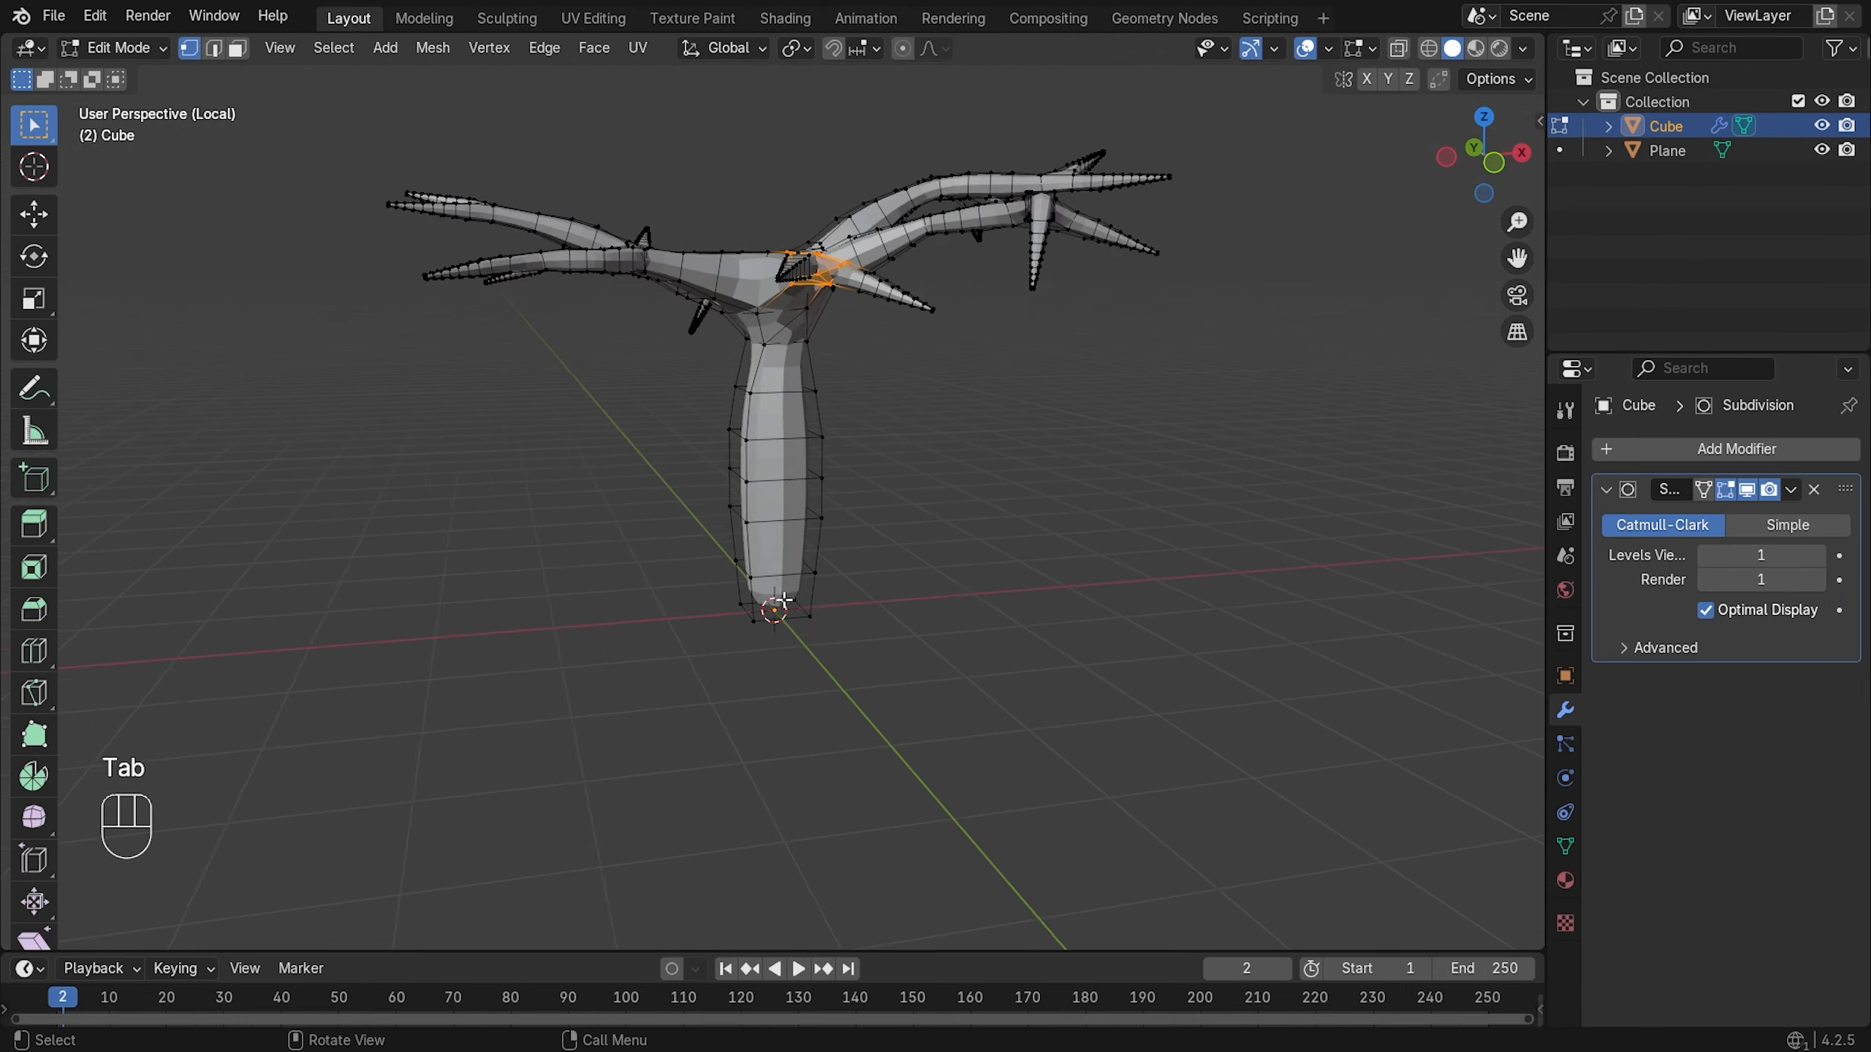
pyautogui.keyDown('alt'); pyautogui.click(813, 716); pyautogui.keyUp('alt')
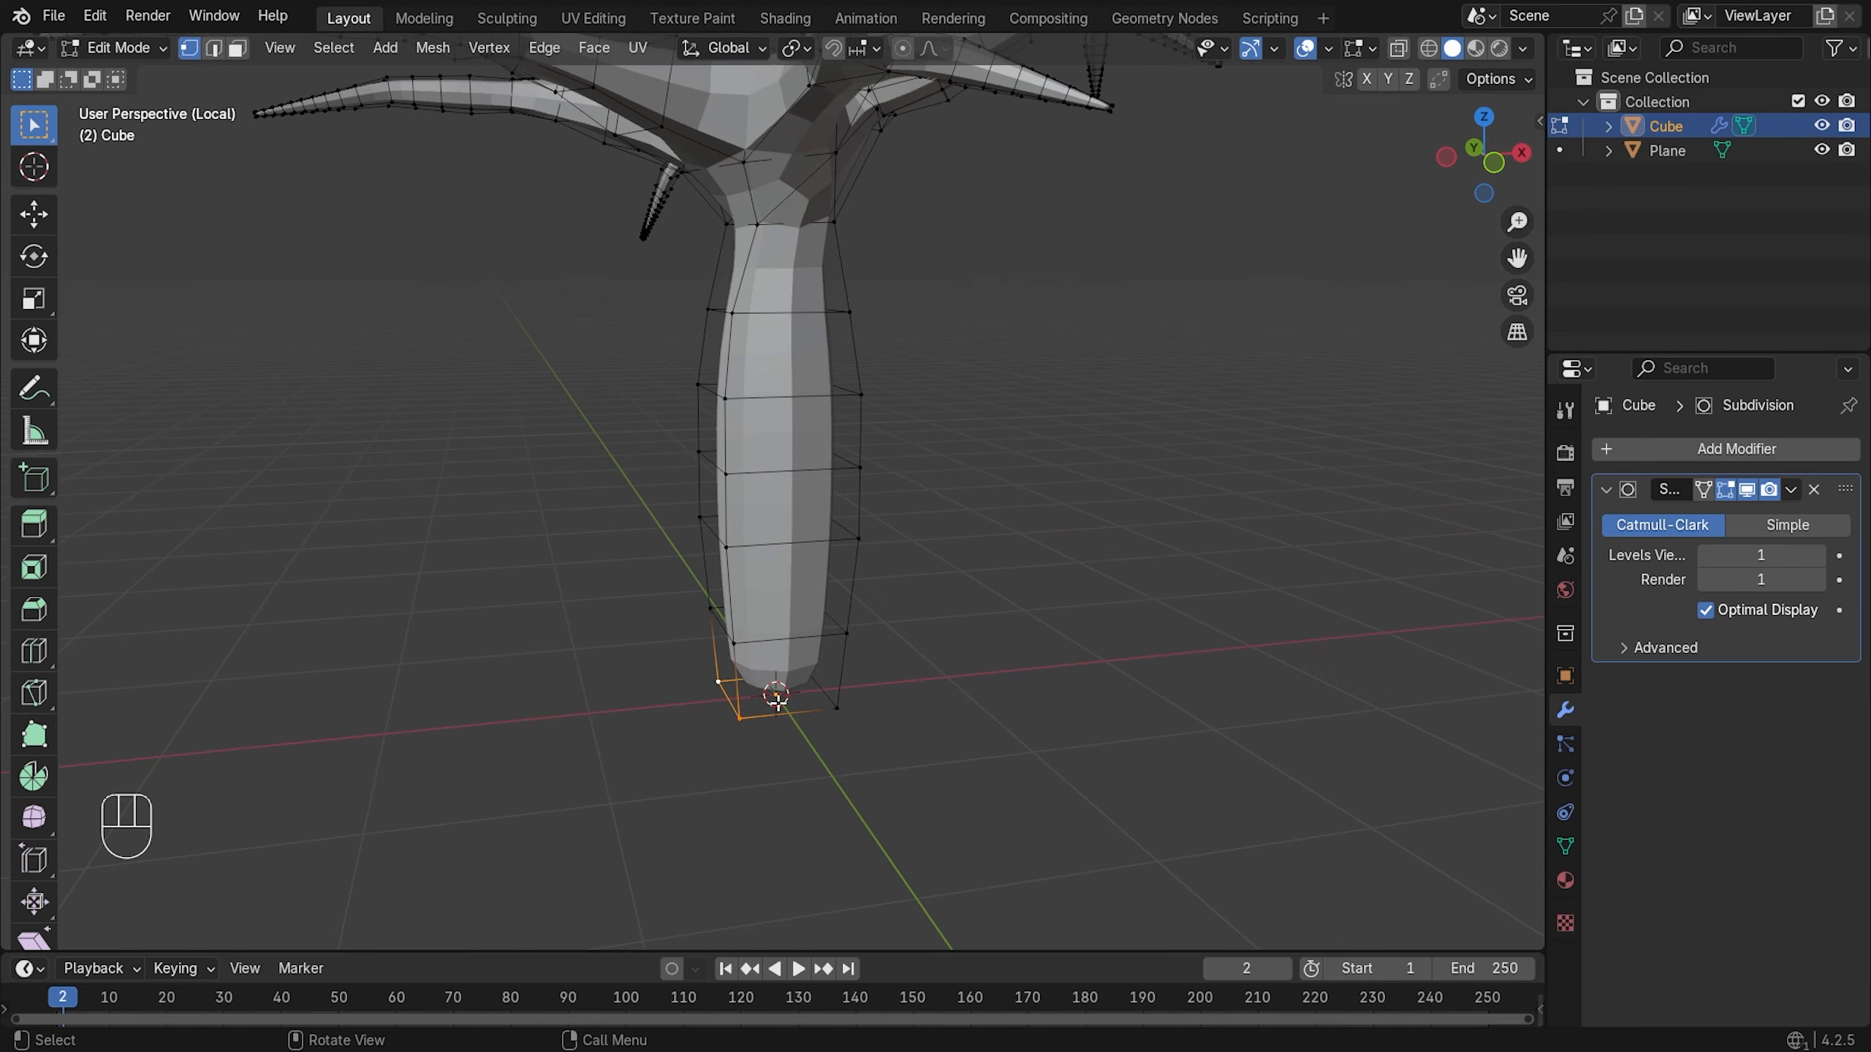
pyautogui.moveTo(777, 698); pyautogui.dragTo(720, 690, button='middle')
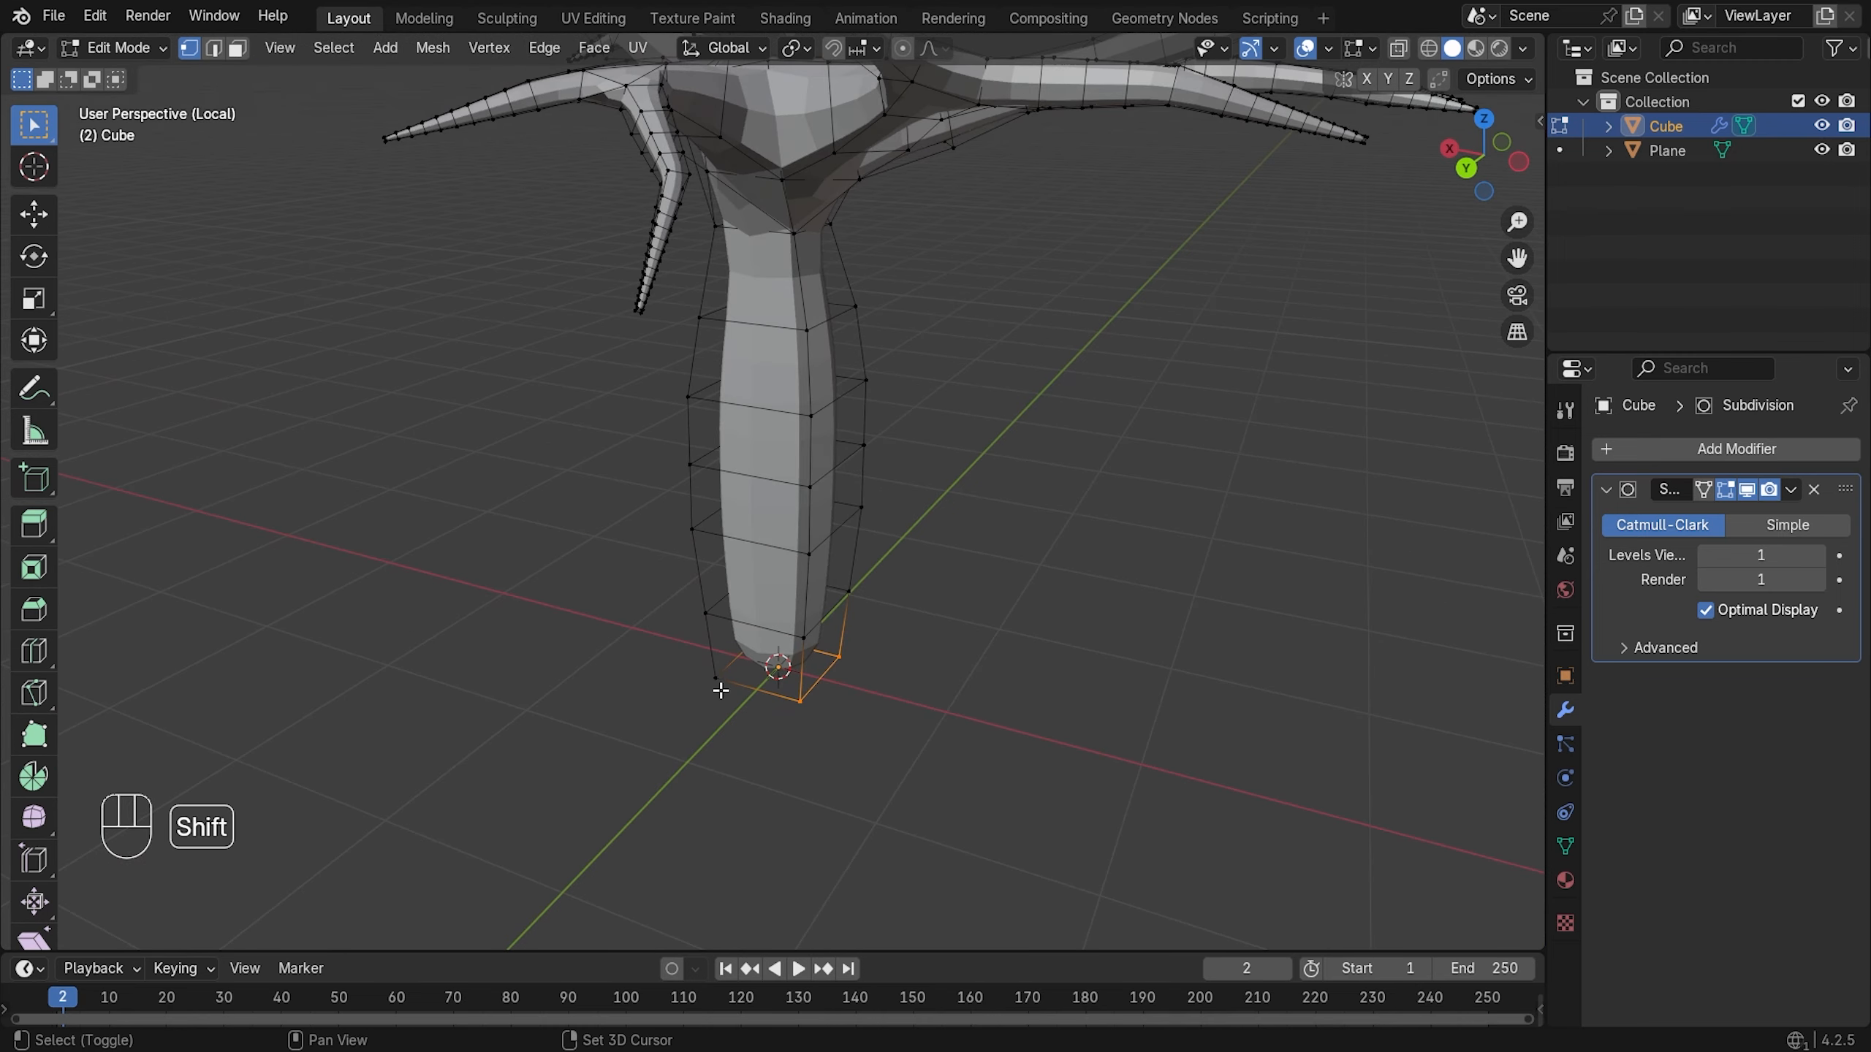
pyautogui.moveTo(1266, 743); pyautogui.dragTo(773, 734, button='middle')
pyautogui.press('KP_1')
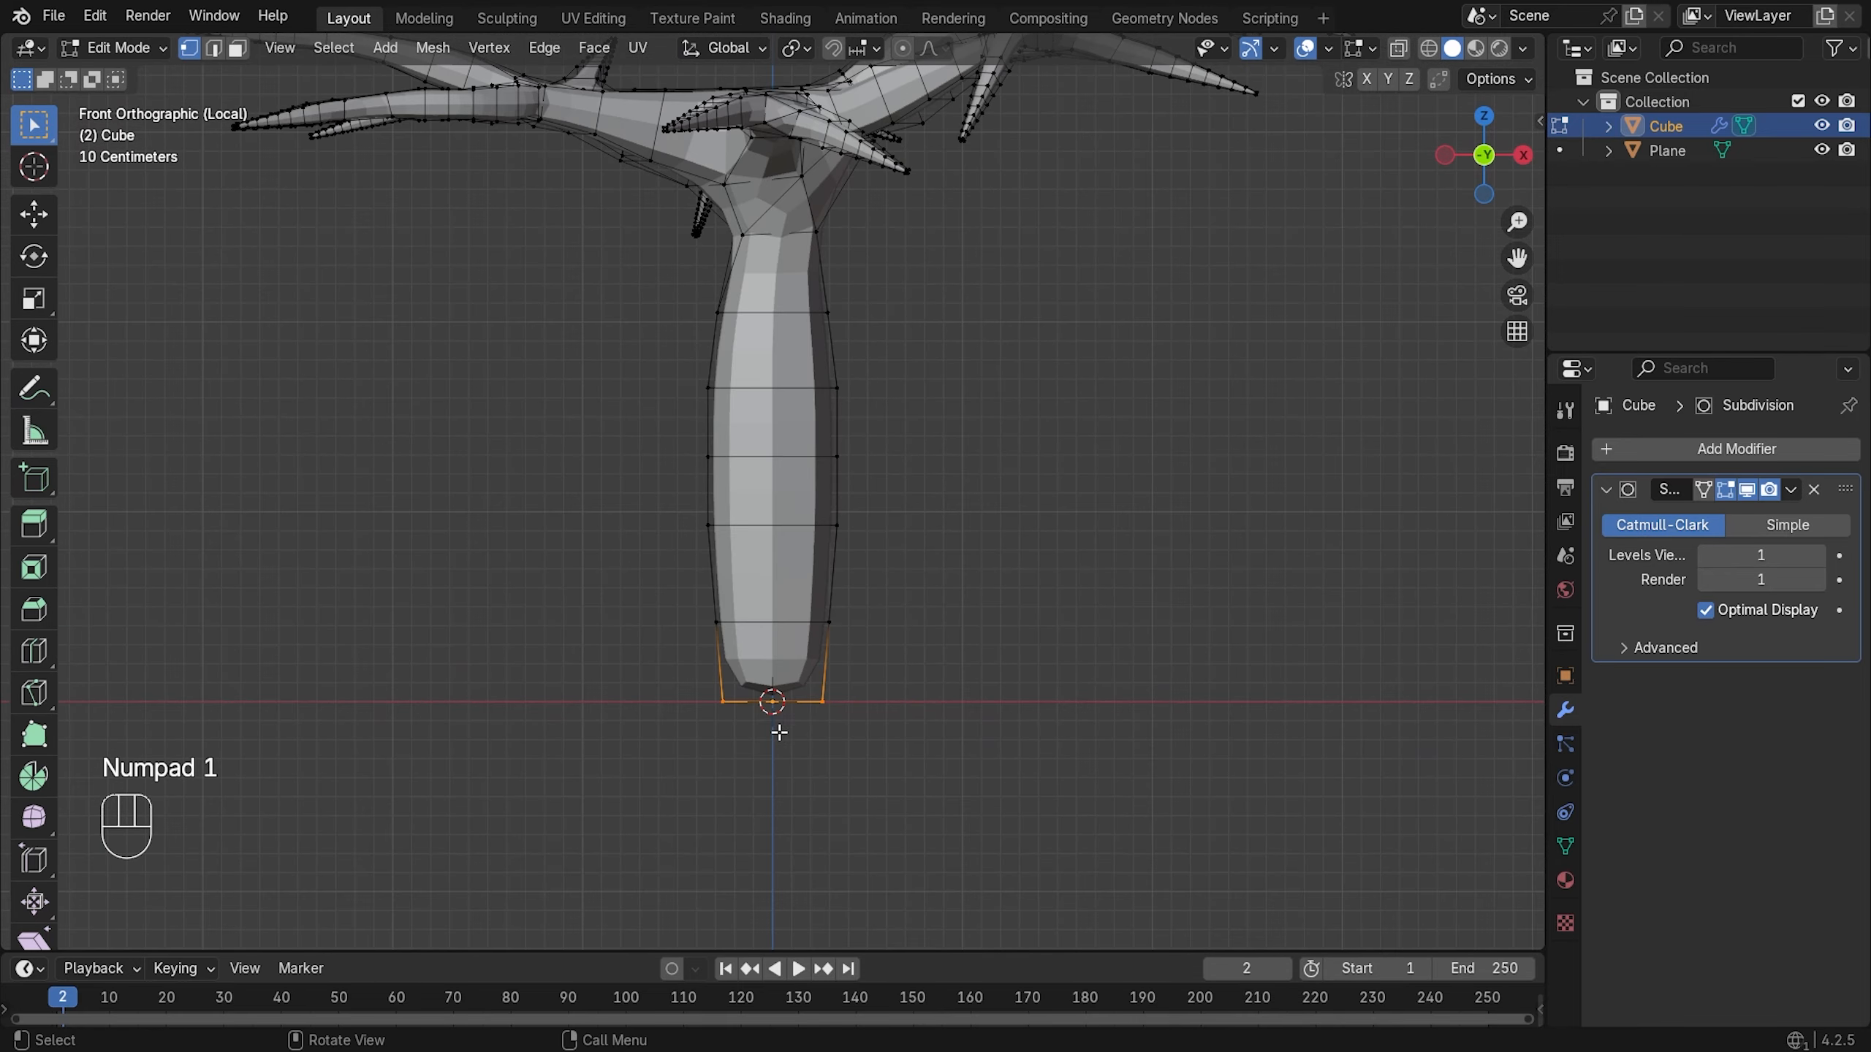
pyautogui.scroll(1, 792, 686)
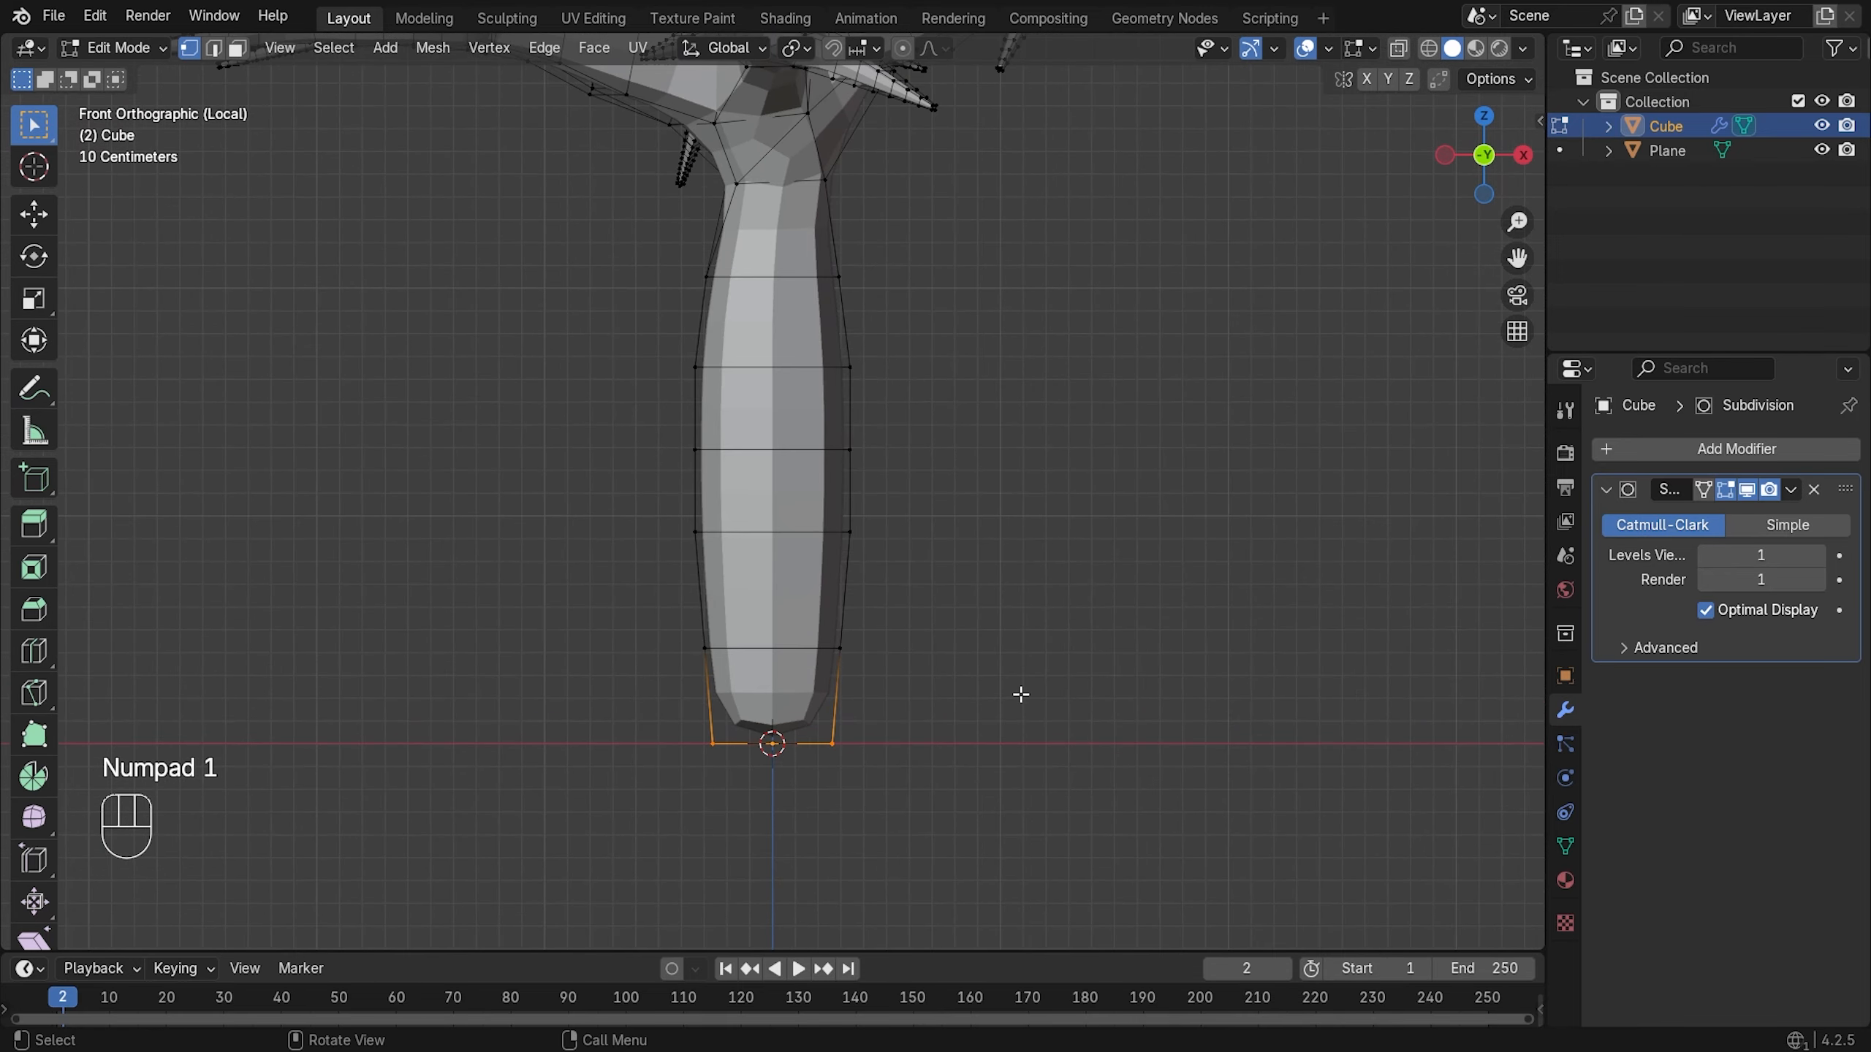
# - Shrink/fatten the trunk base vertices with Alt+S, first inward and then wider
pyautogui.hotkey('alt', 's')
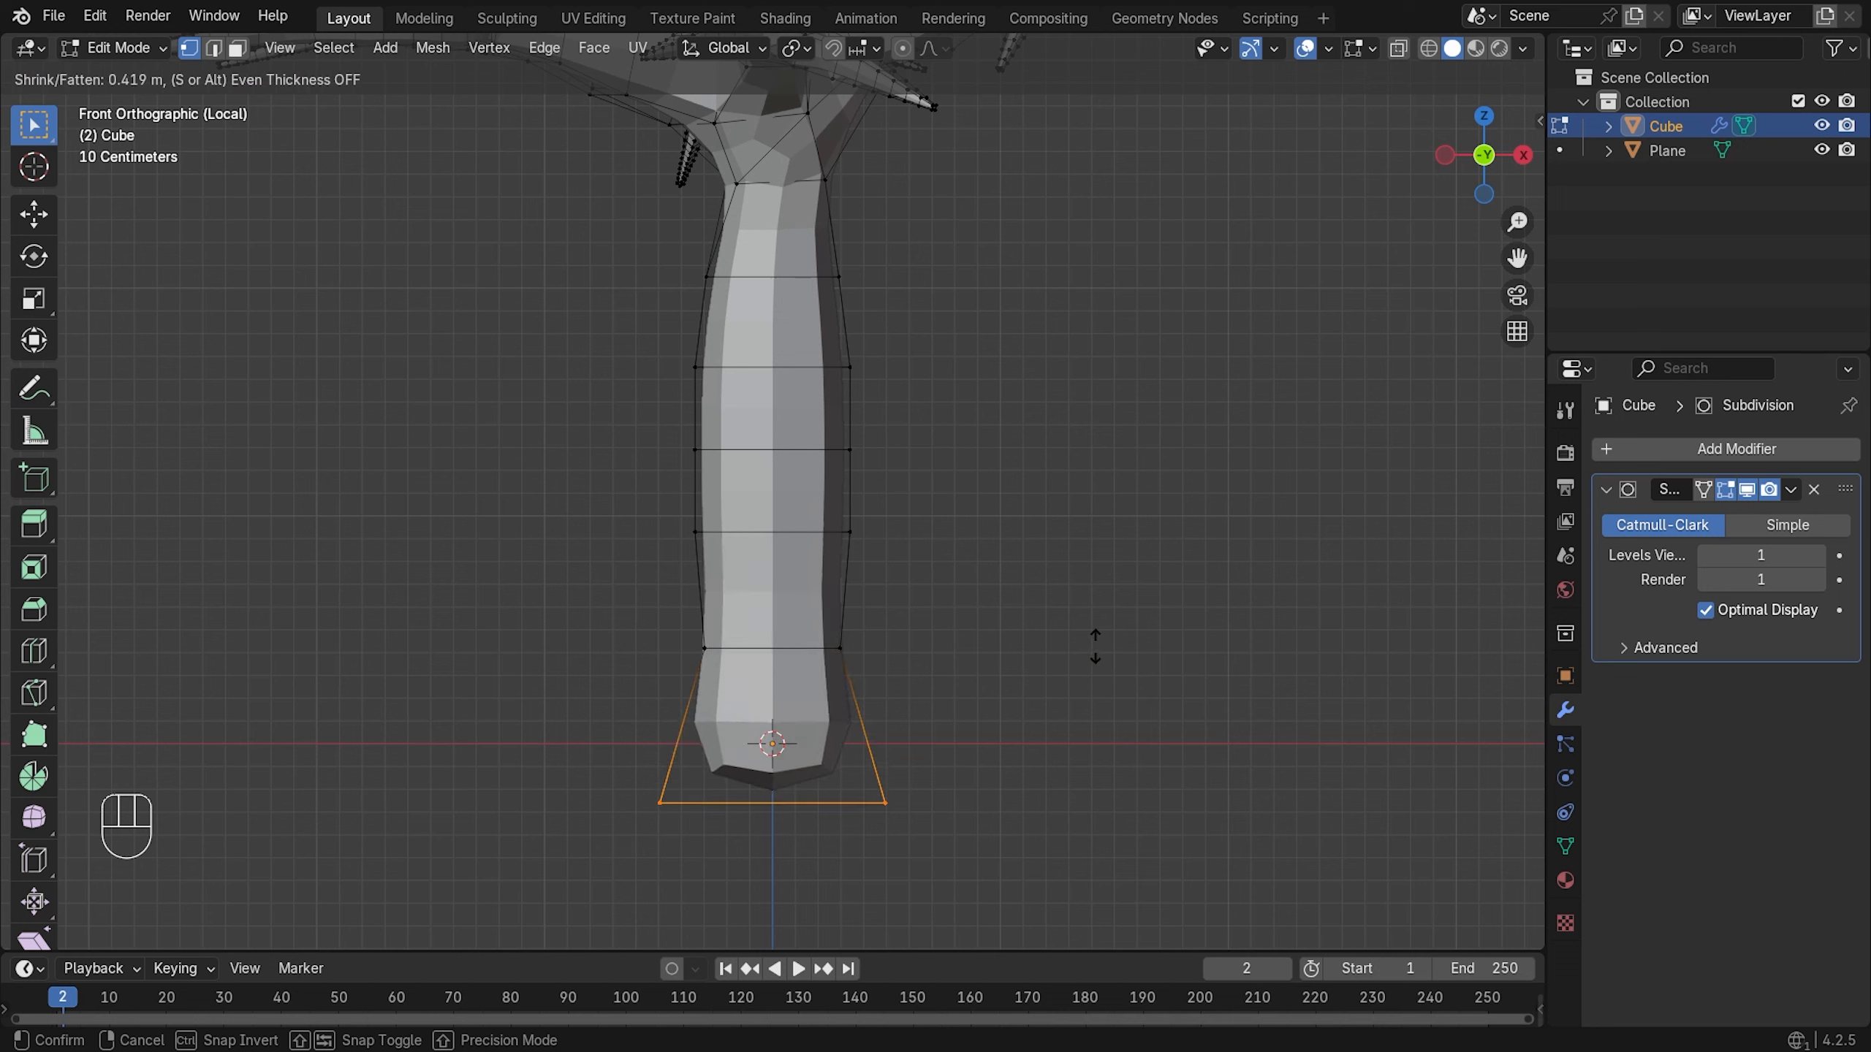
pyautogui.click(1040, 714)
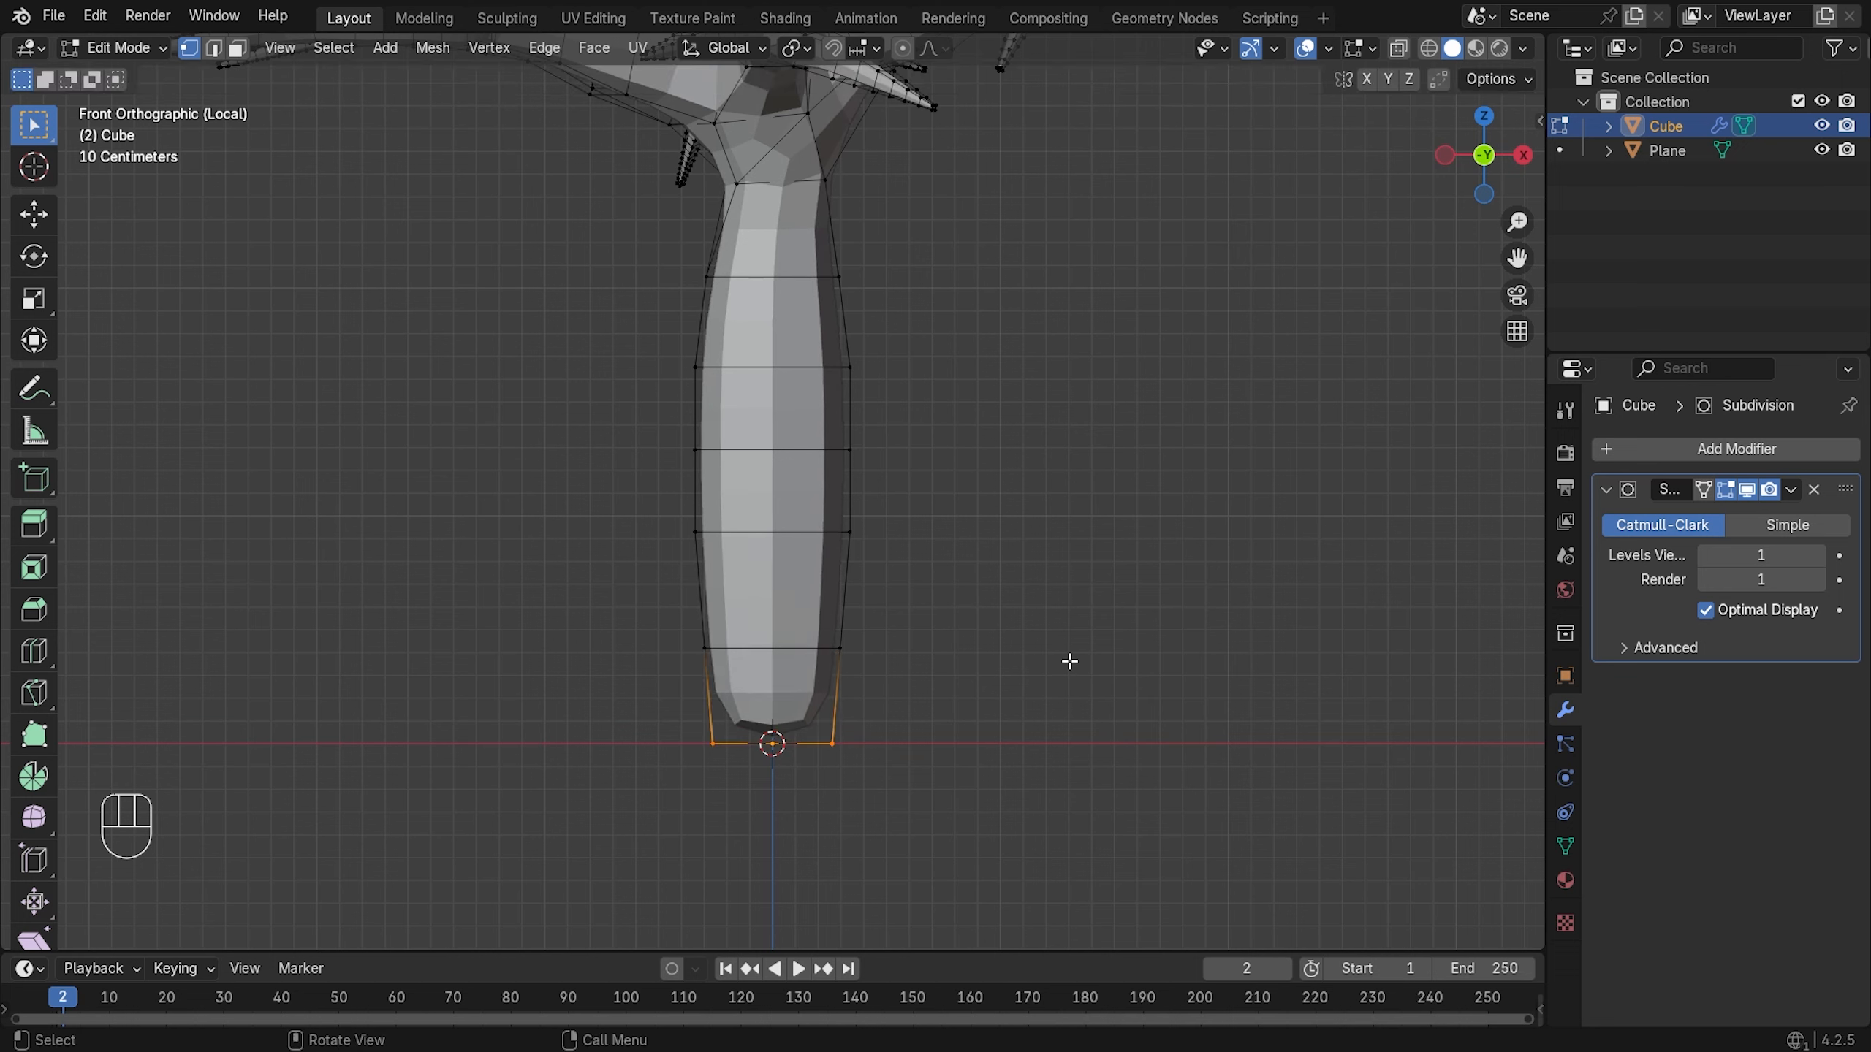
pyautogui.hotkey('ctrl', 'a')
pyautogui.hotkey('alt', 's')
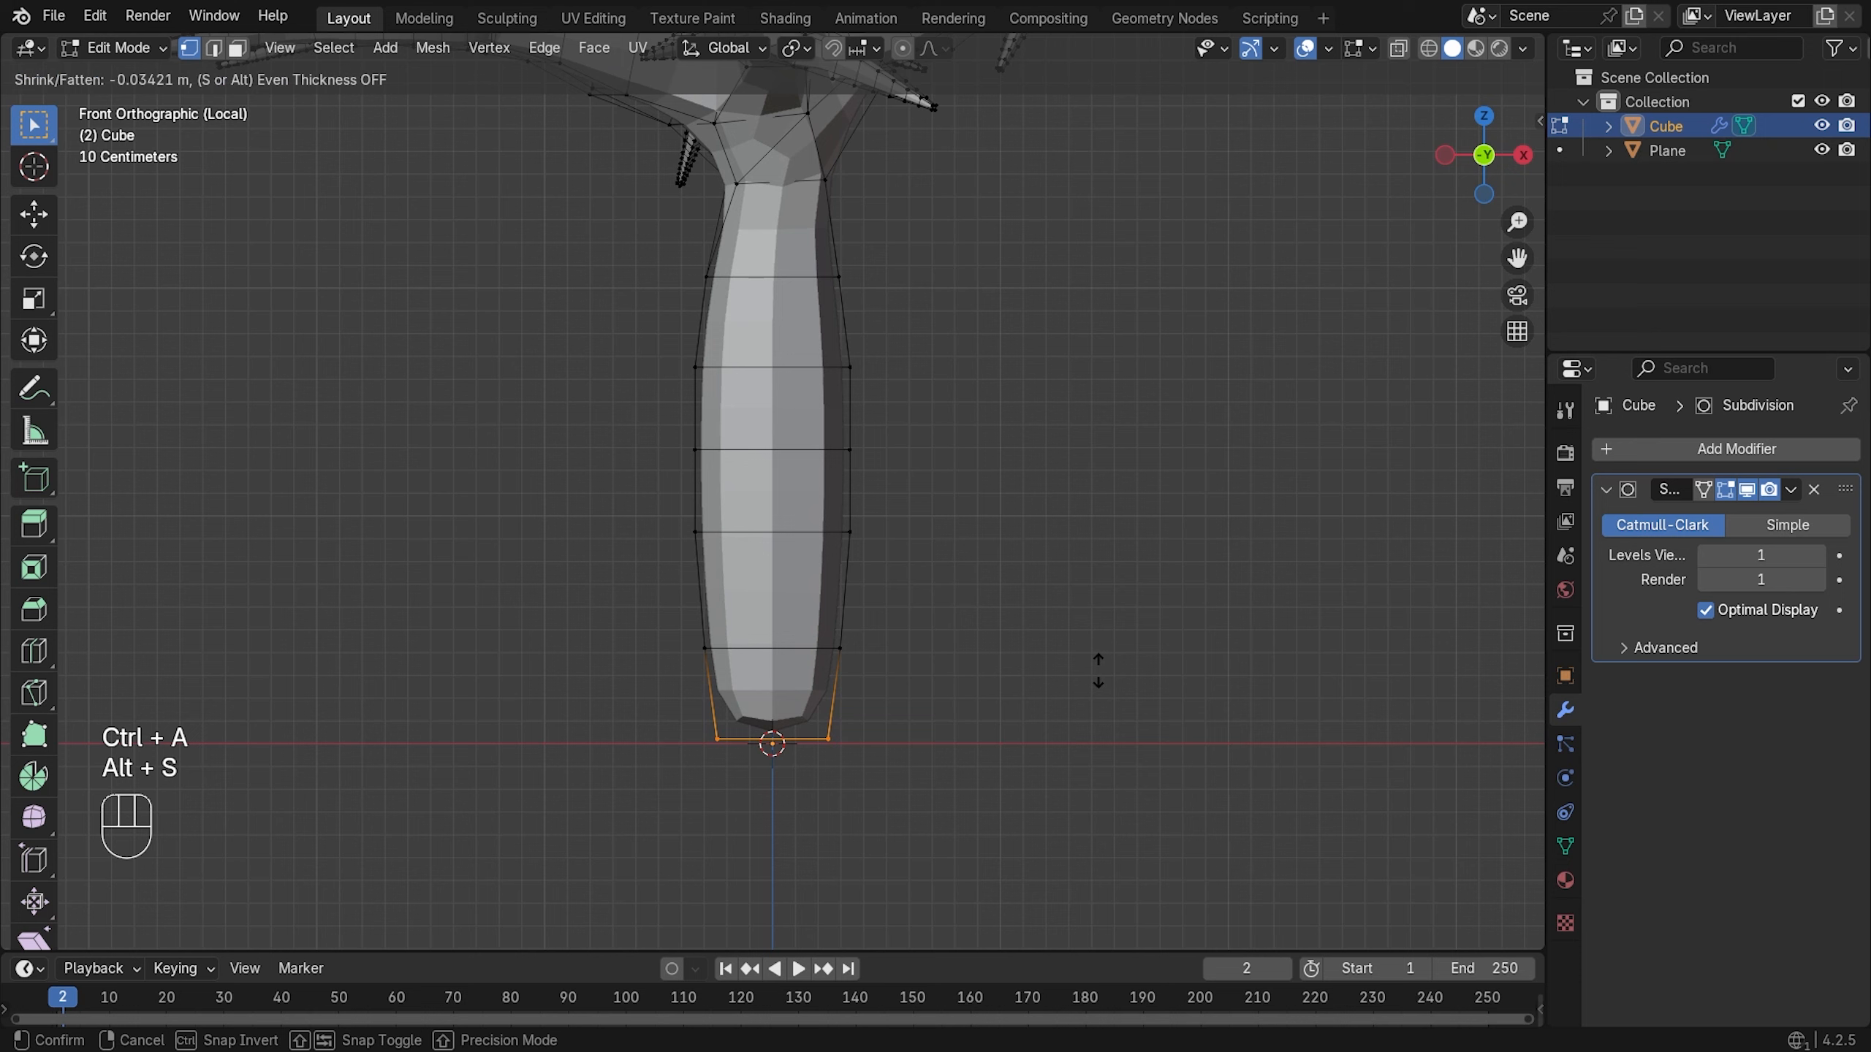
pyautogui.click(1074, 657)
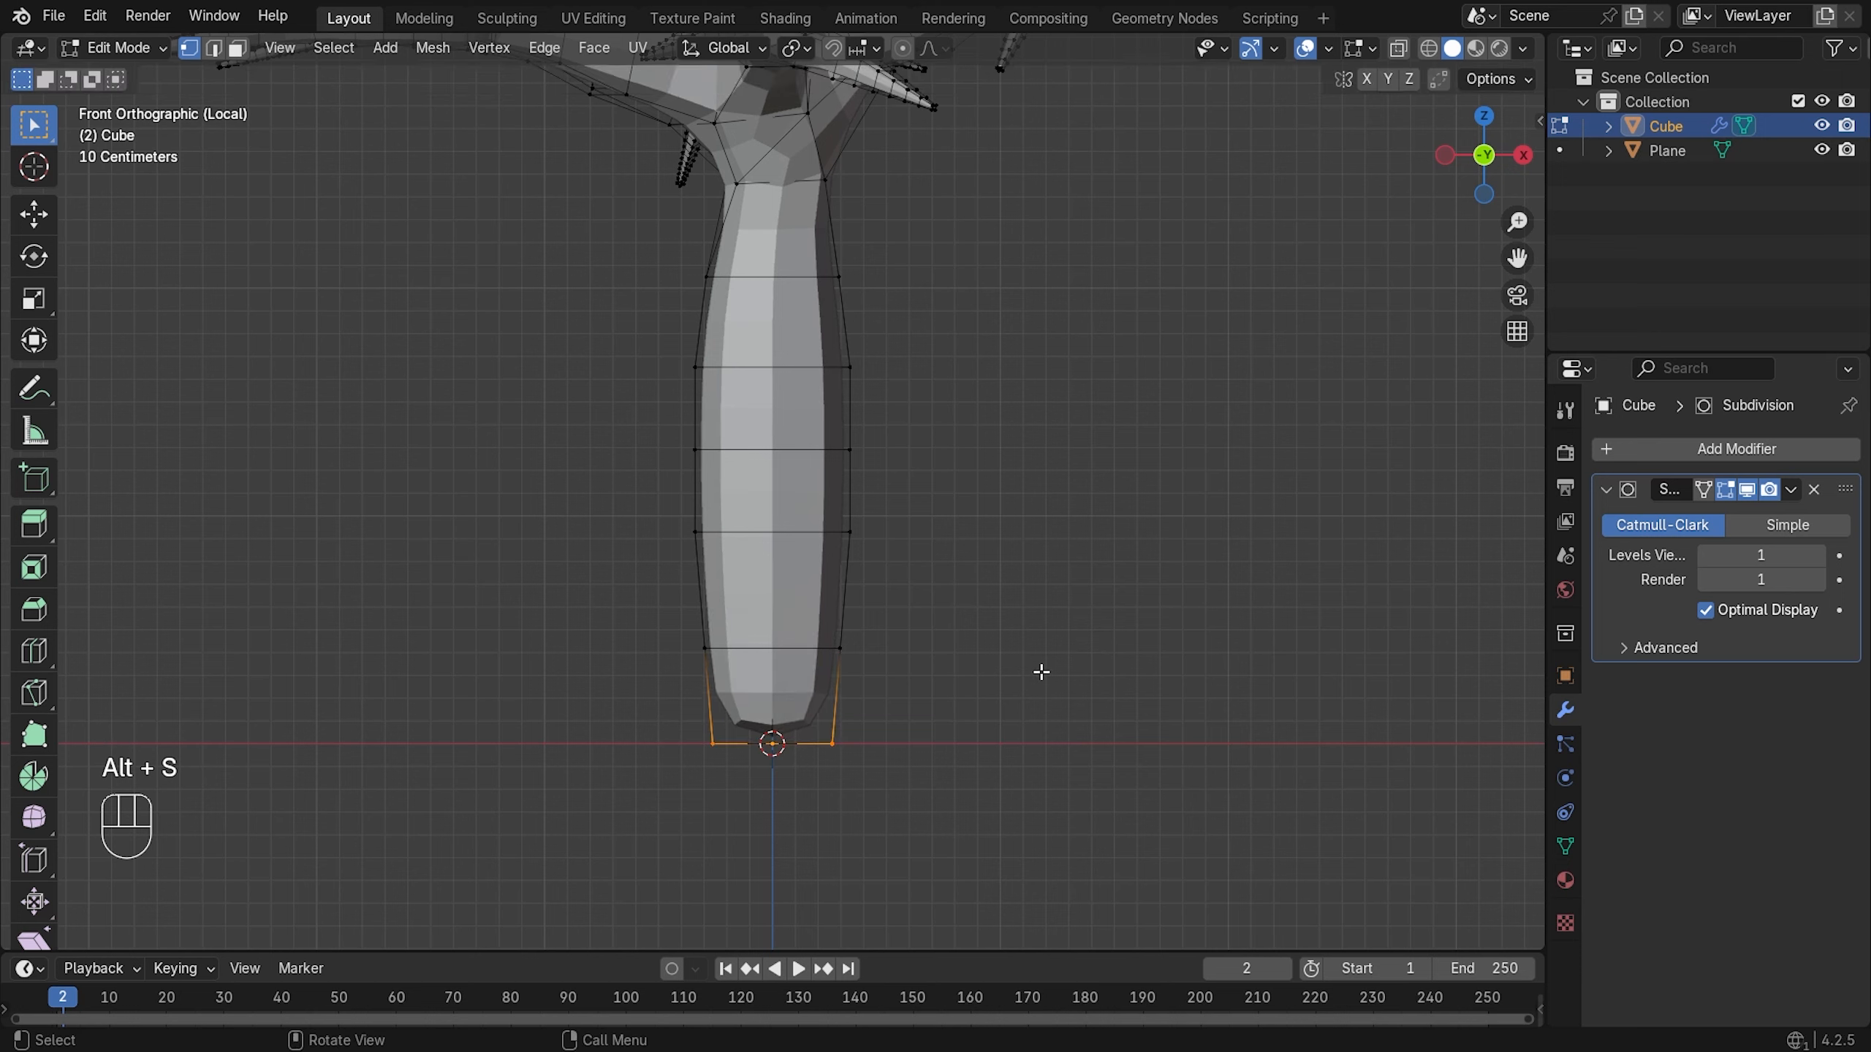
# - Crease the trunk's base edges to 0.667 and scale them to 0.894
pyautogui.hotkey('shift', 'e')
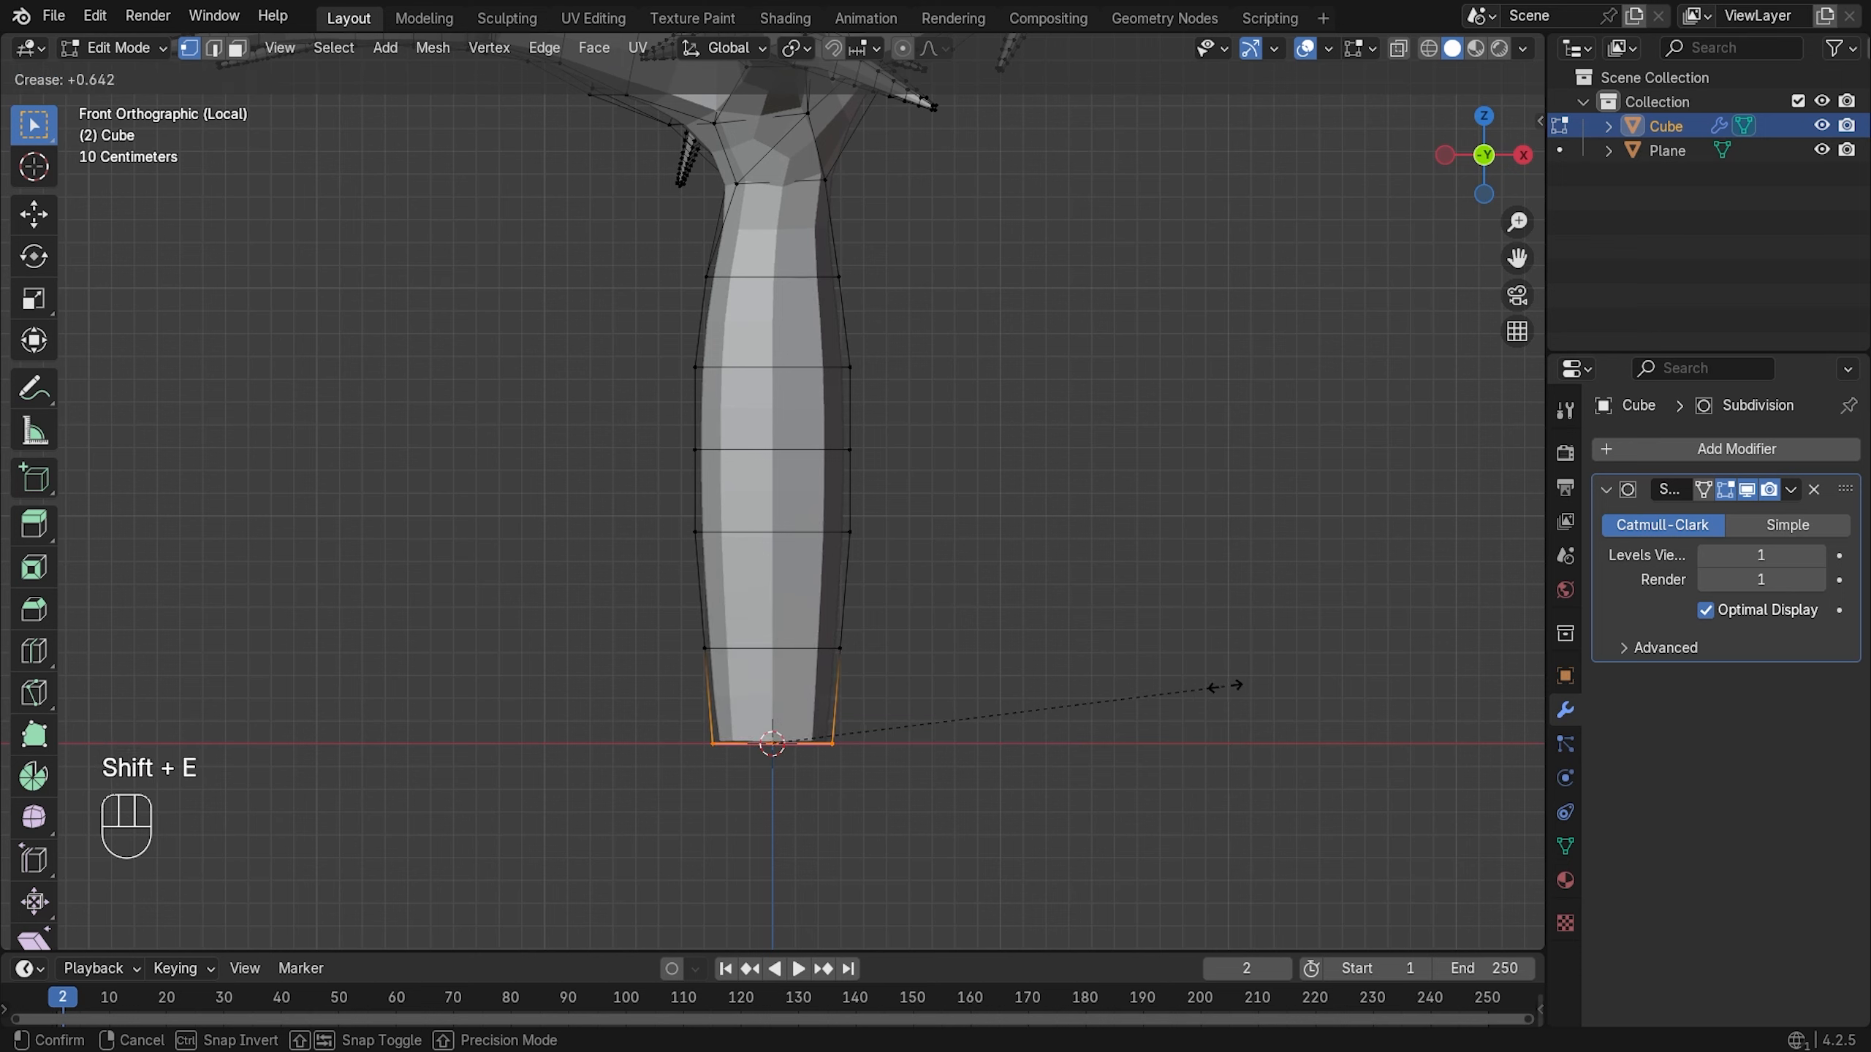
pyautogui.click(1232, 686)
pyautogui.press('s')
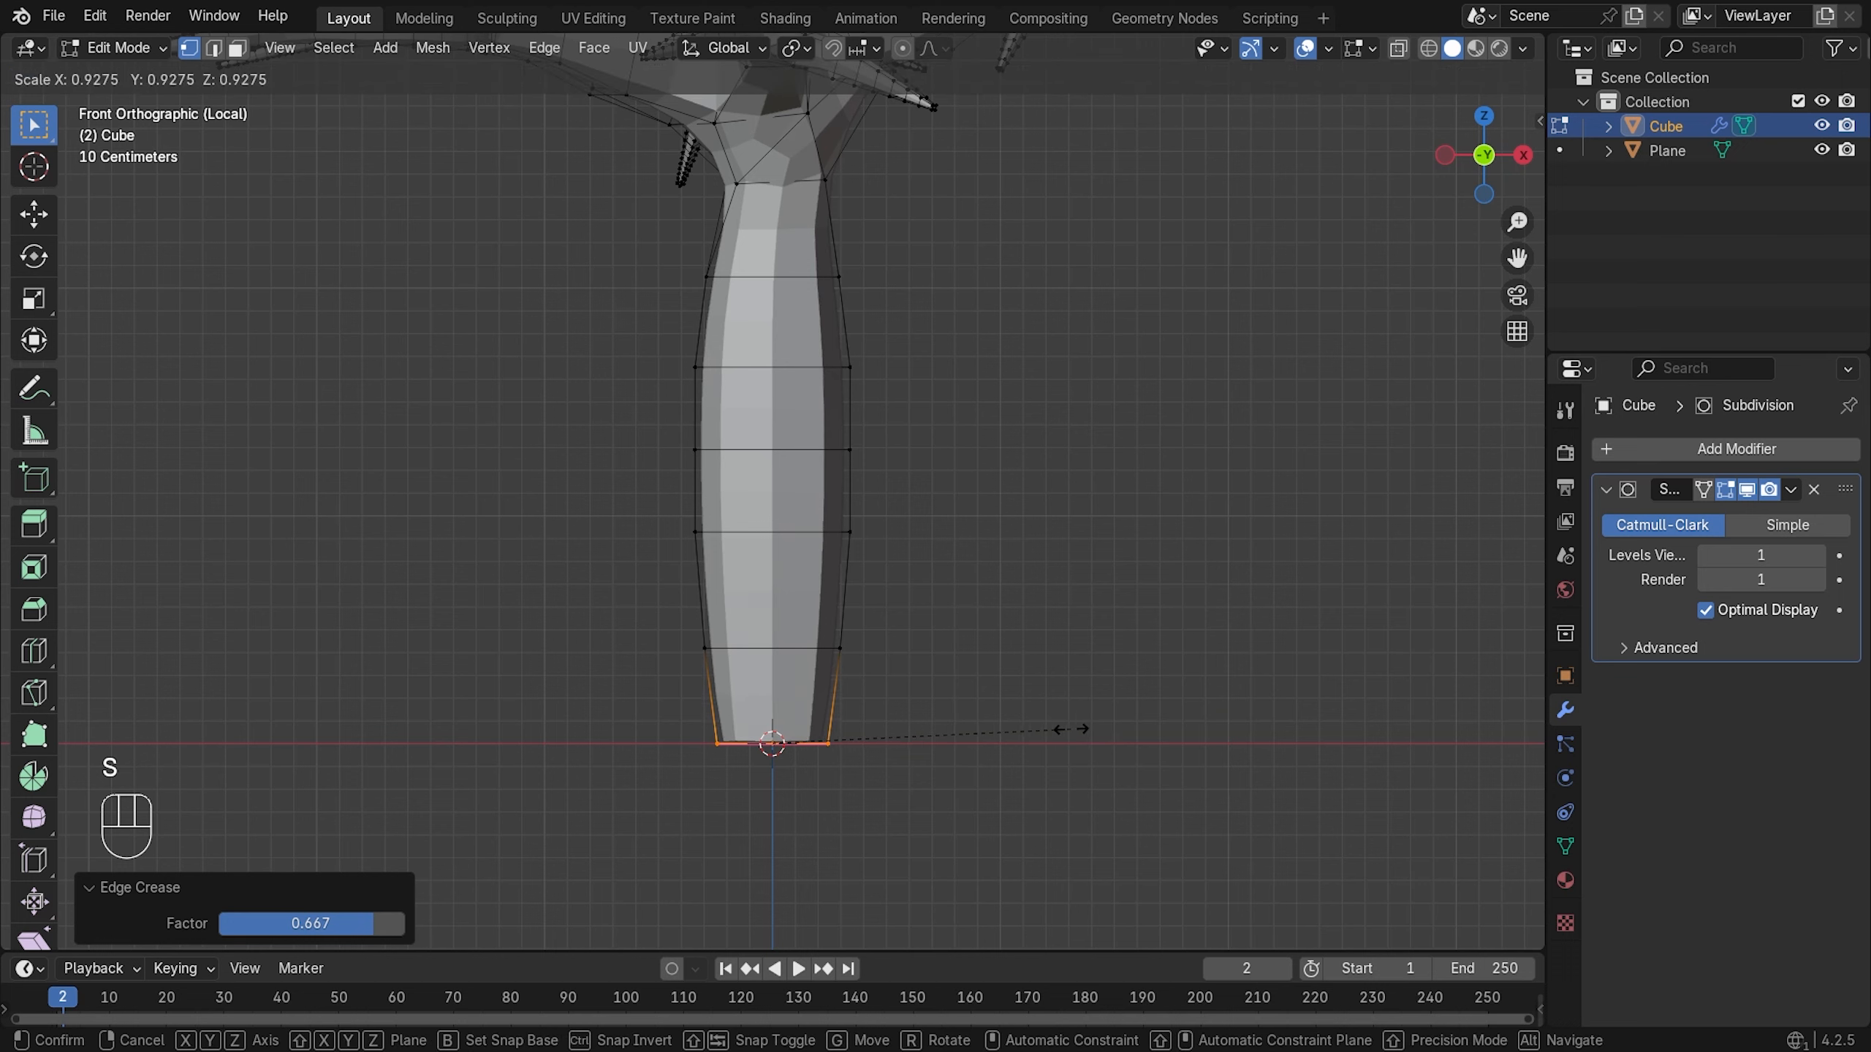
pyautogui.click(1060, 729)
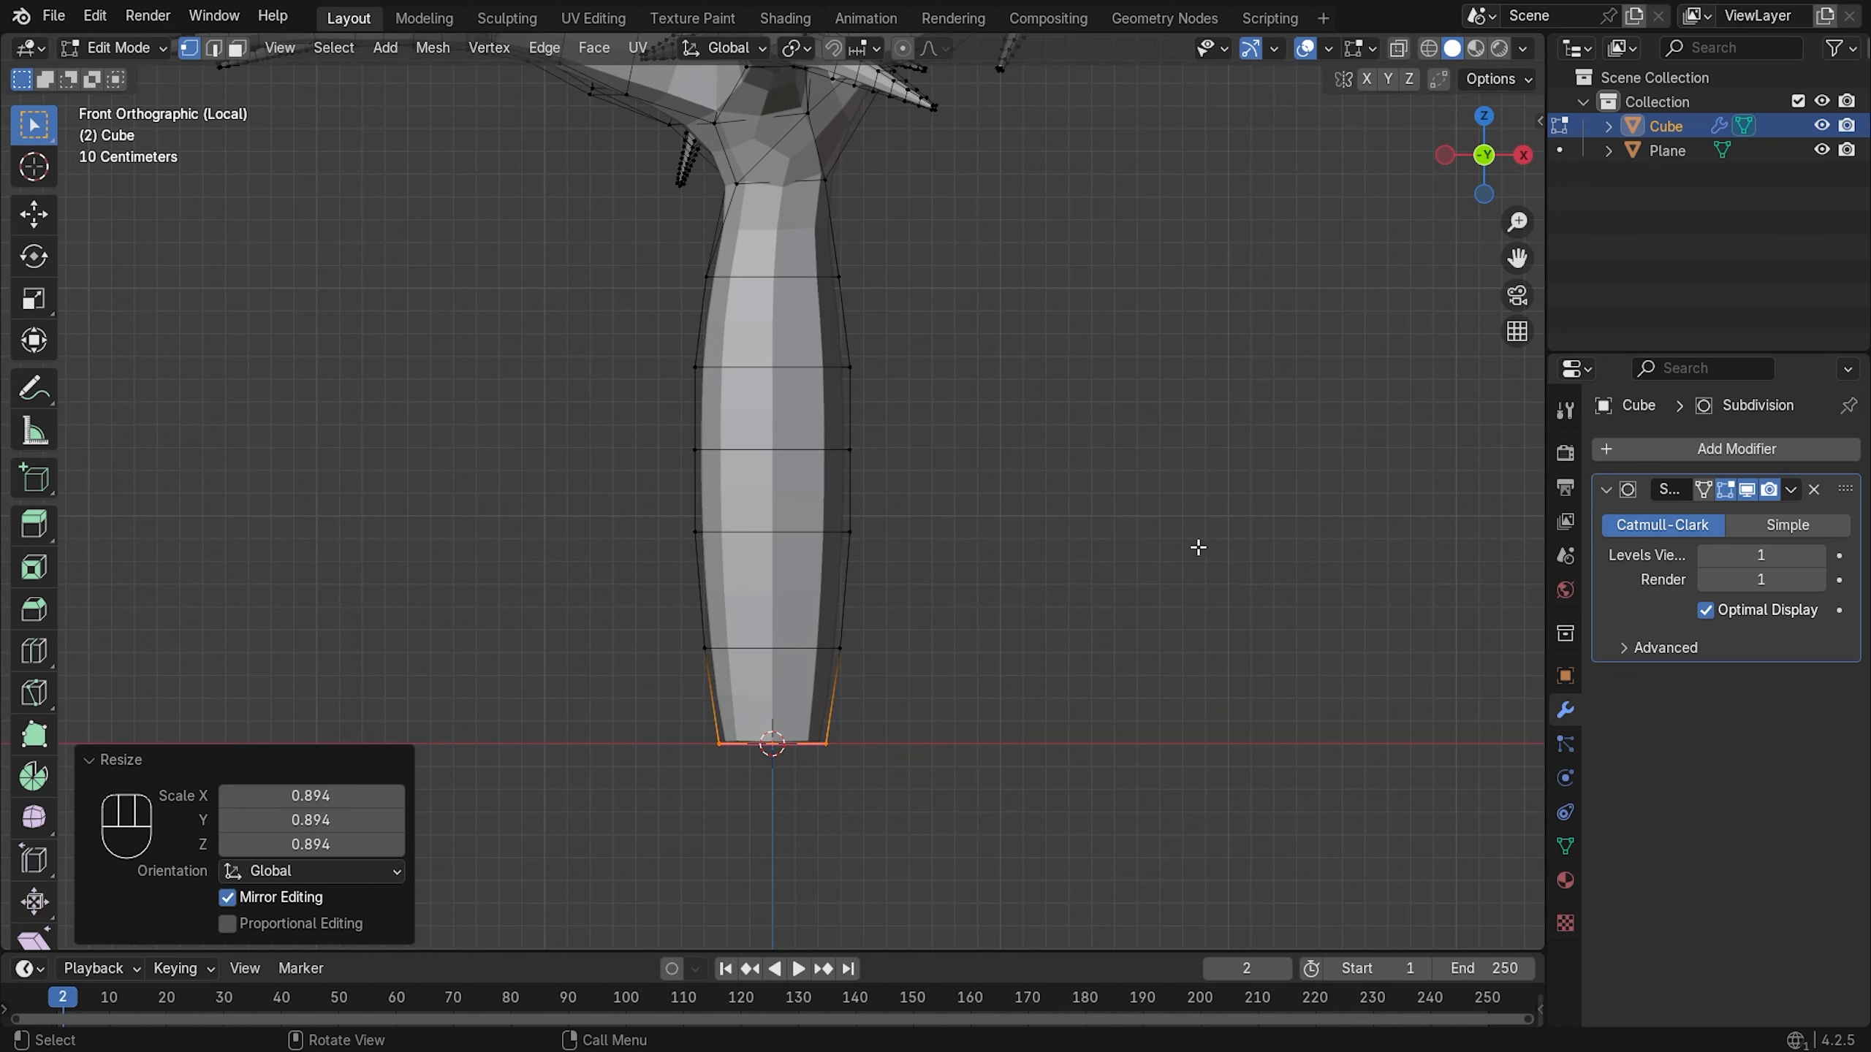
# - Return the tree to Object Mode and check the narrowed base from a low side angle
pyautogui.scroll(-2, 1052, 472)
pyautogui.moveTo(1052, 472); pyautogui.dragTo(879, 435, button='middle')
pyautogui.scroll(-5, 879, 432)
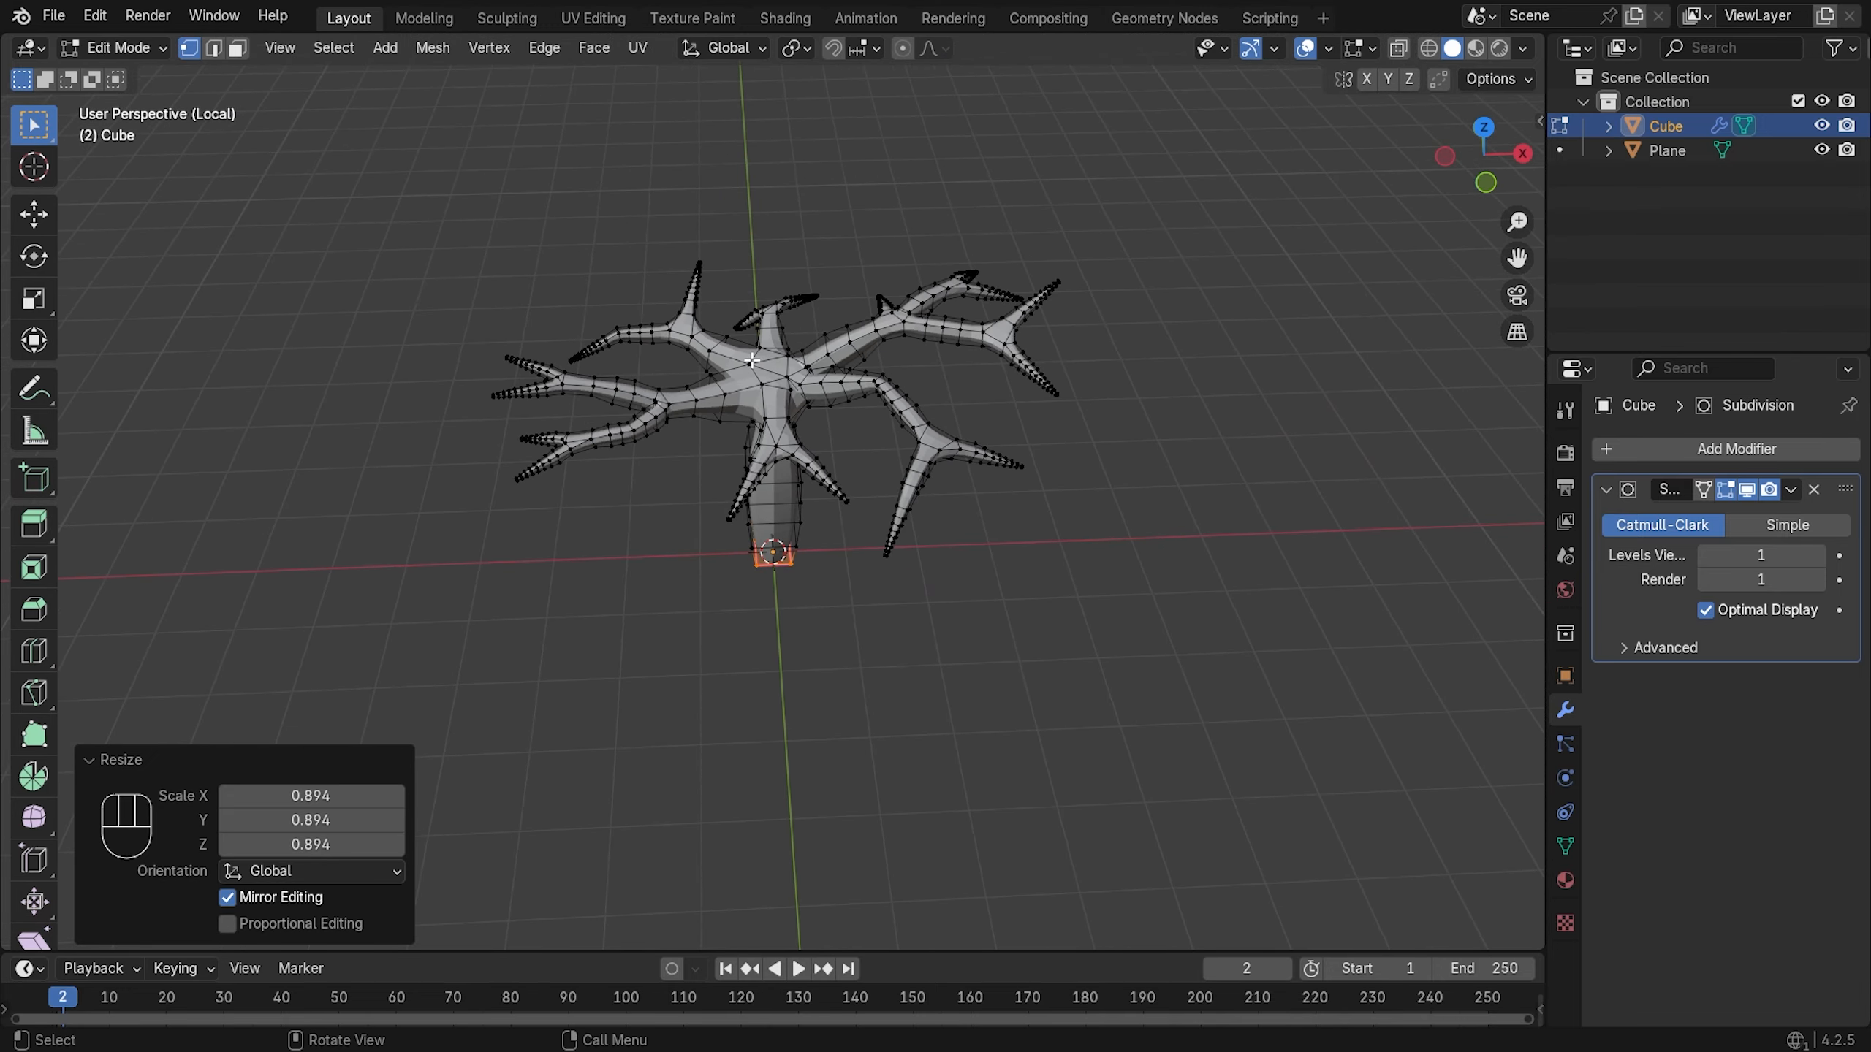
pyautogui.moveTo(751, 359); pyautogui.dragTo(1011, 380, button='middle')
pyautogui.press('Tab')
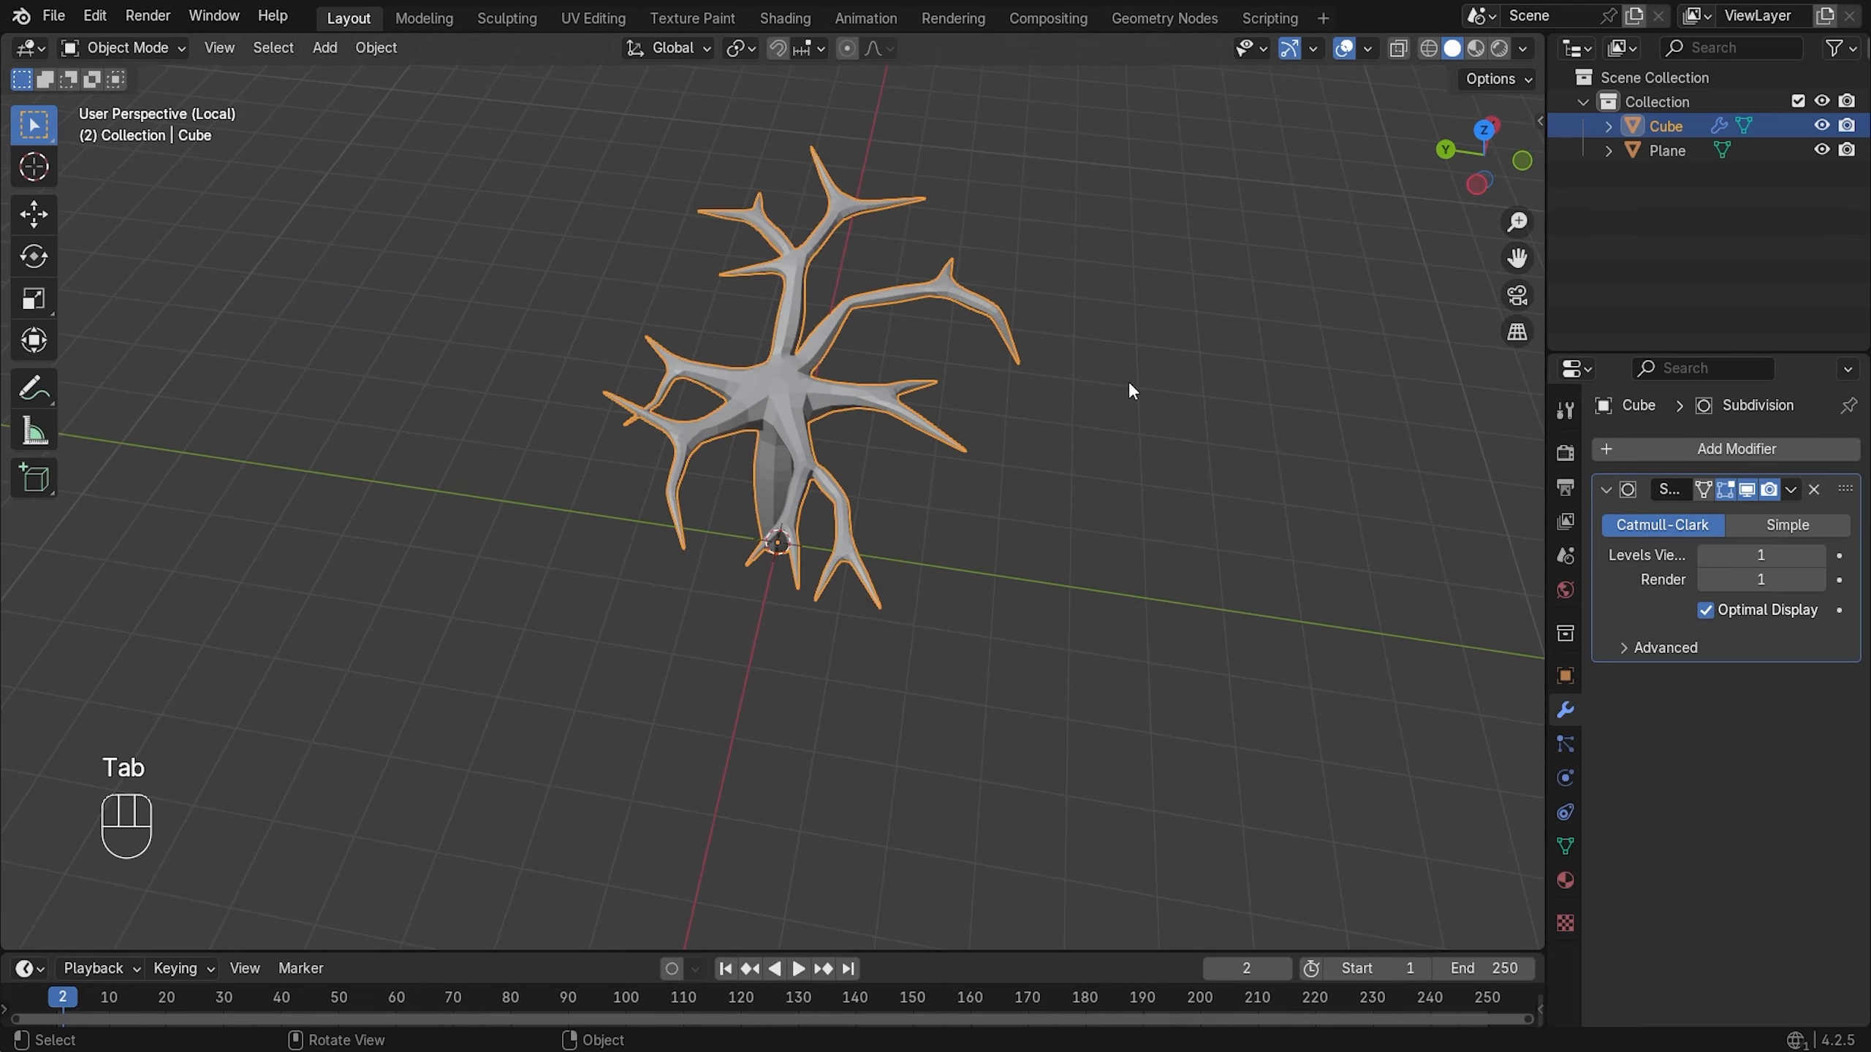
pyautogui.moveTo(1131, 390); pyautogui.dragTo(940, 447, button='middle')
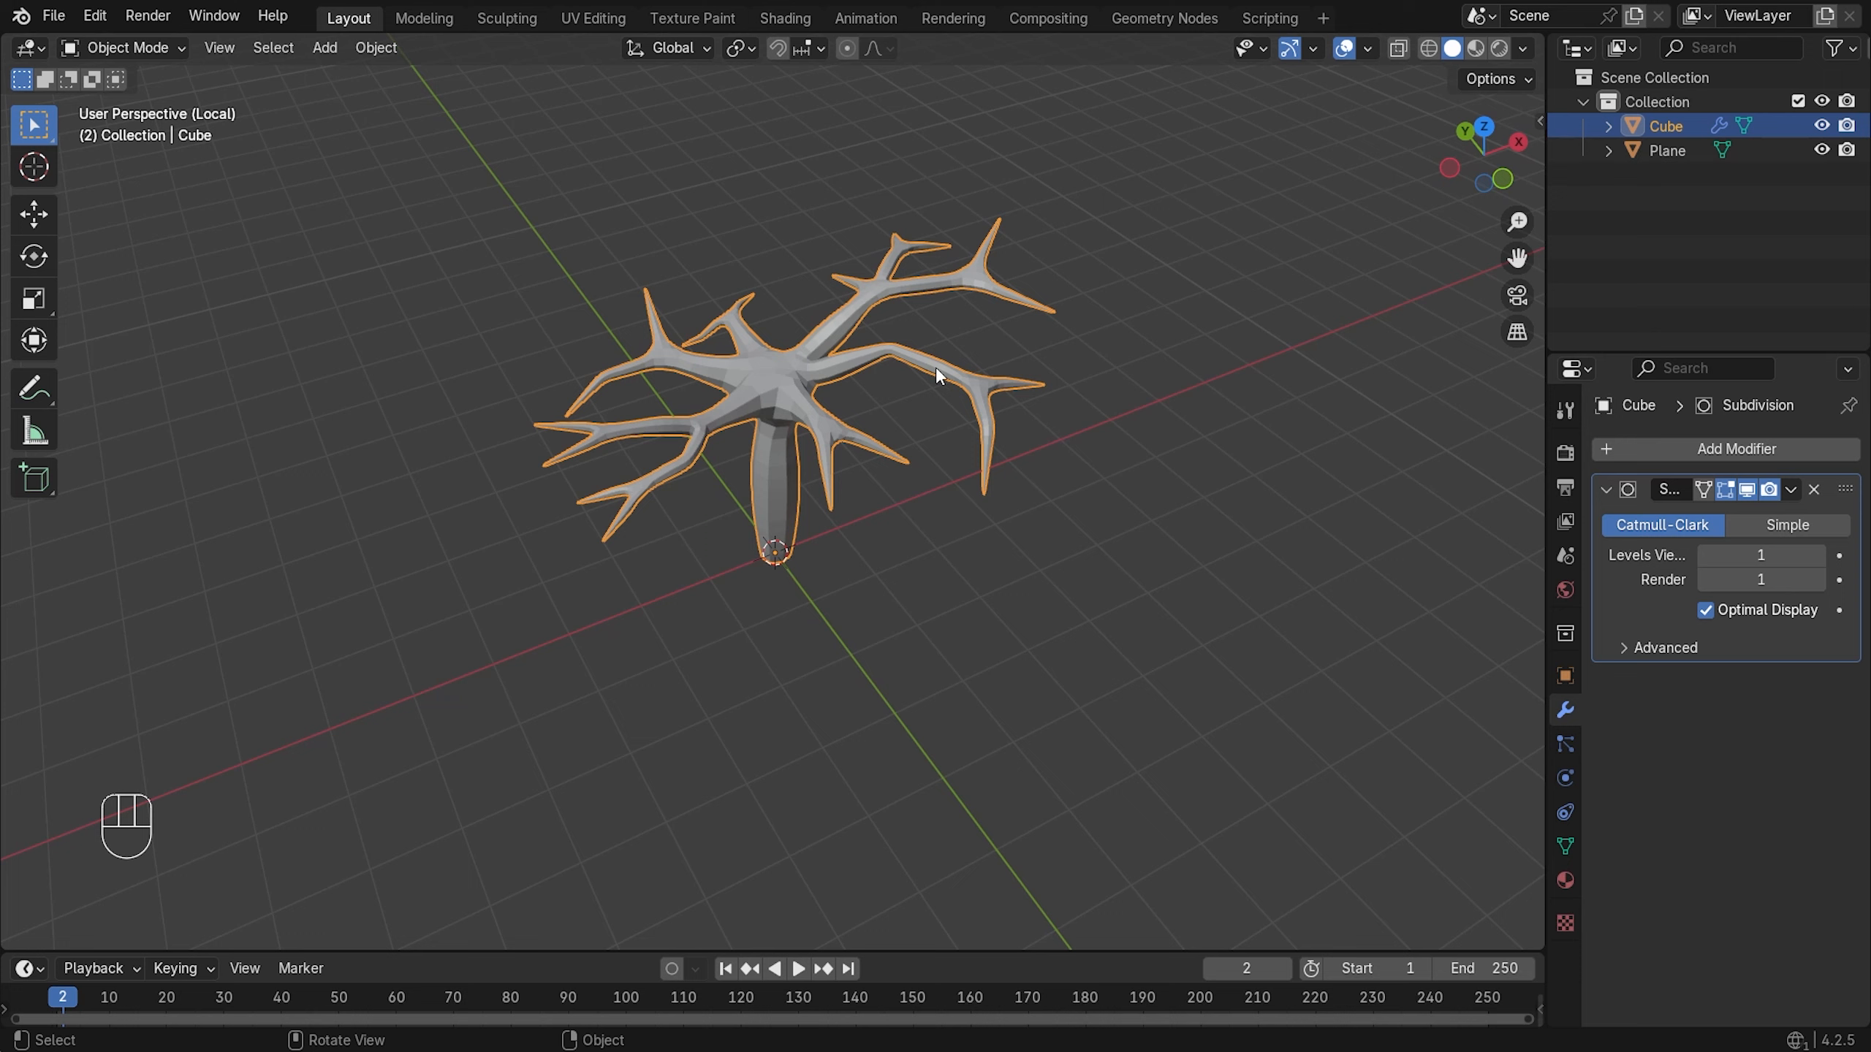
# - Add a UV sphere at the origin, trying 16 segments with 12, then 8 rings
pyautogui.hotkey('shift', 'a')
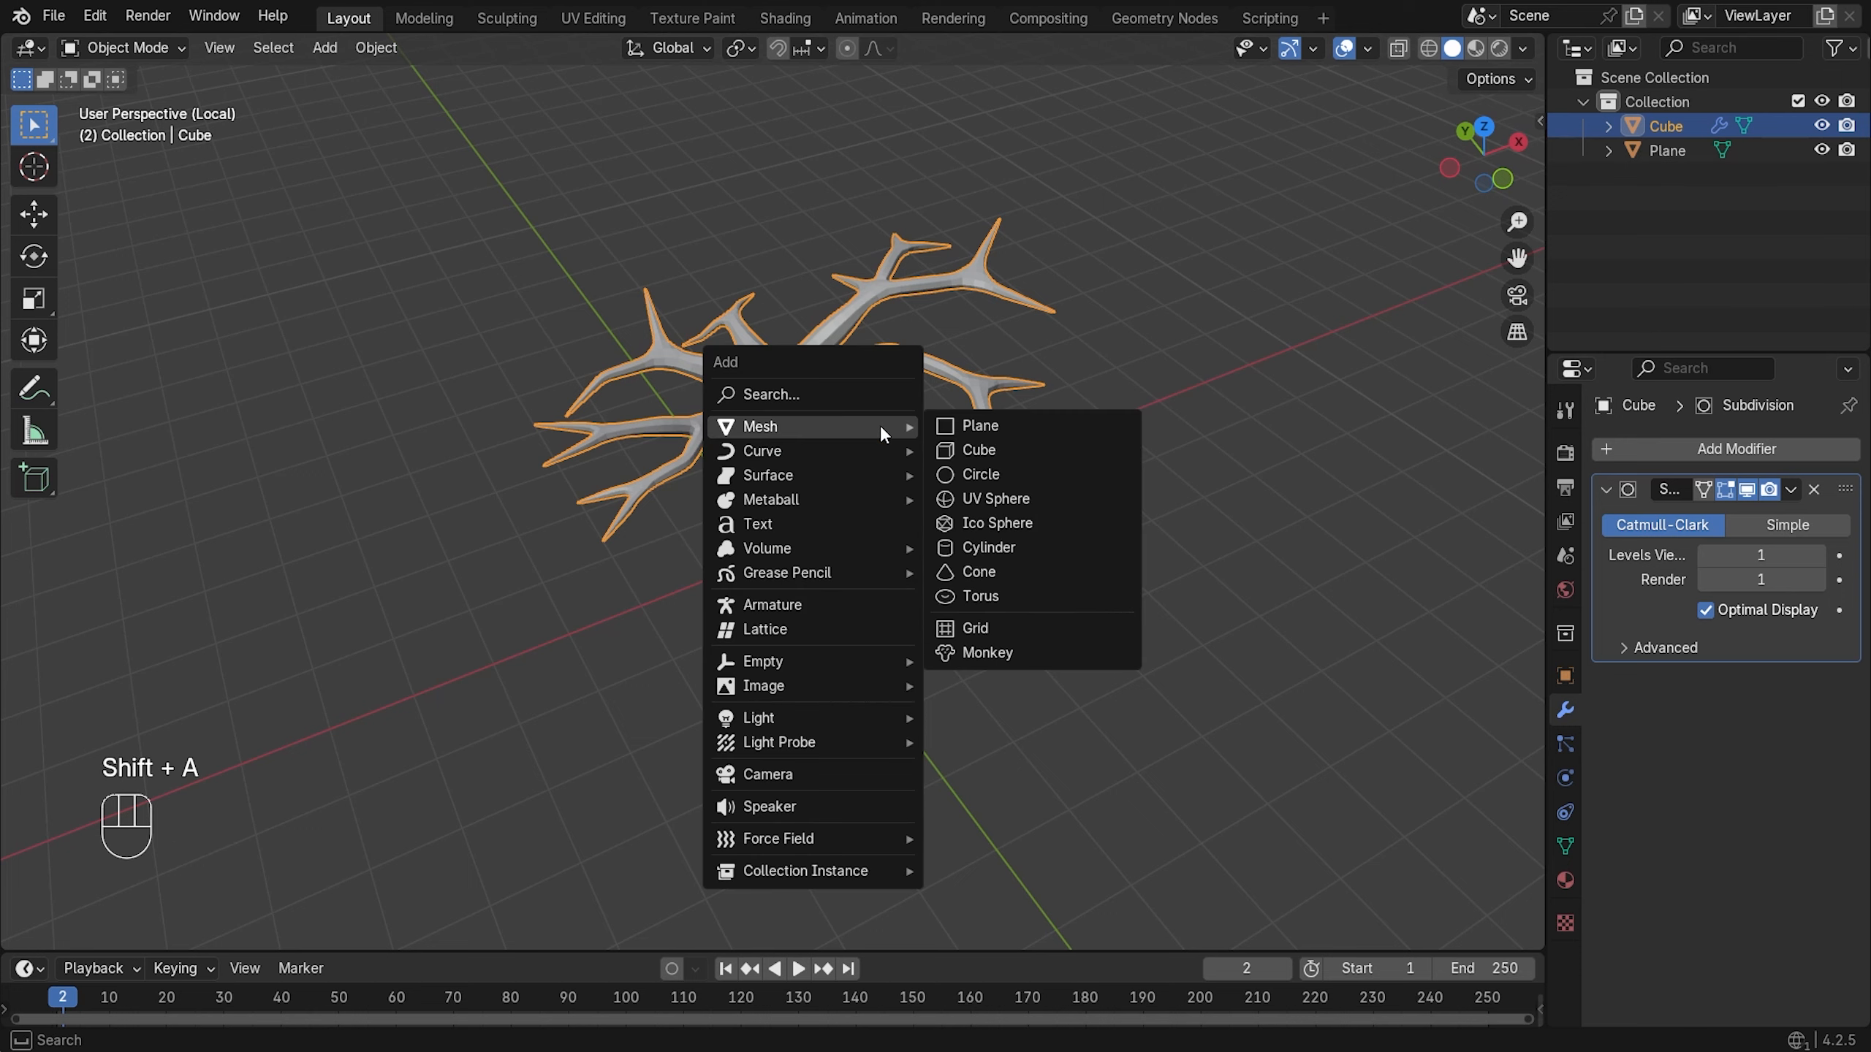
pyautogui.click(1013, 505)
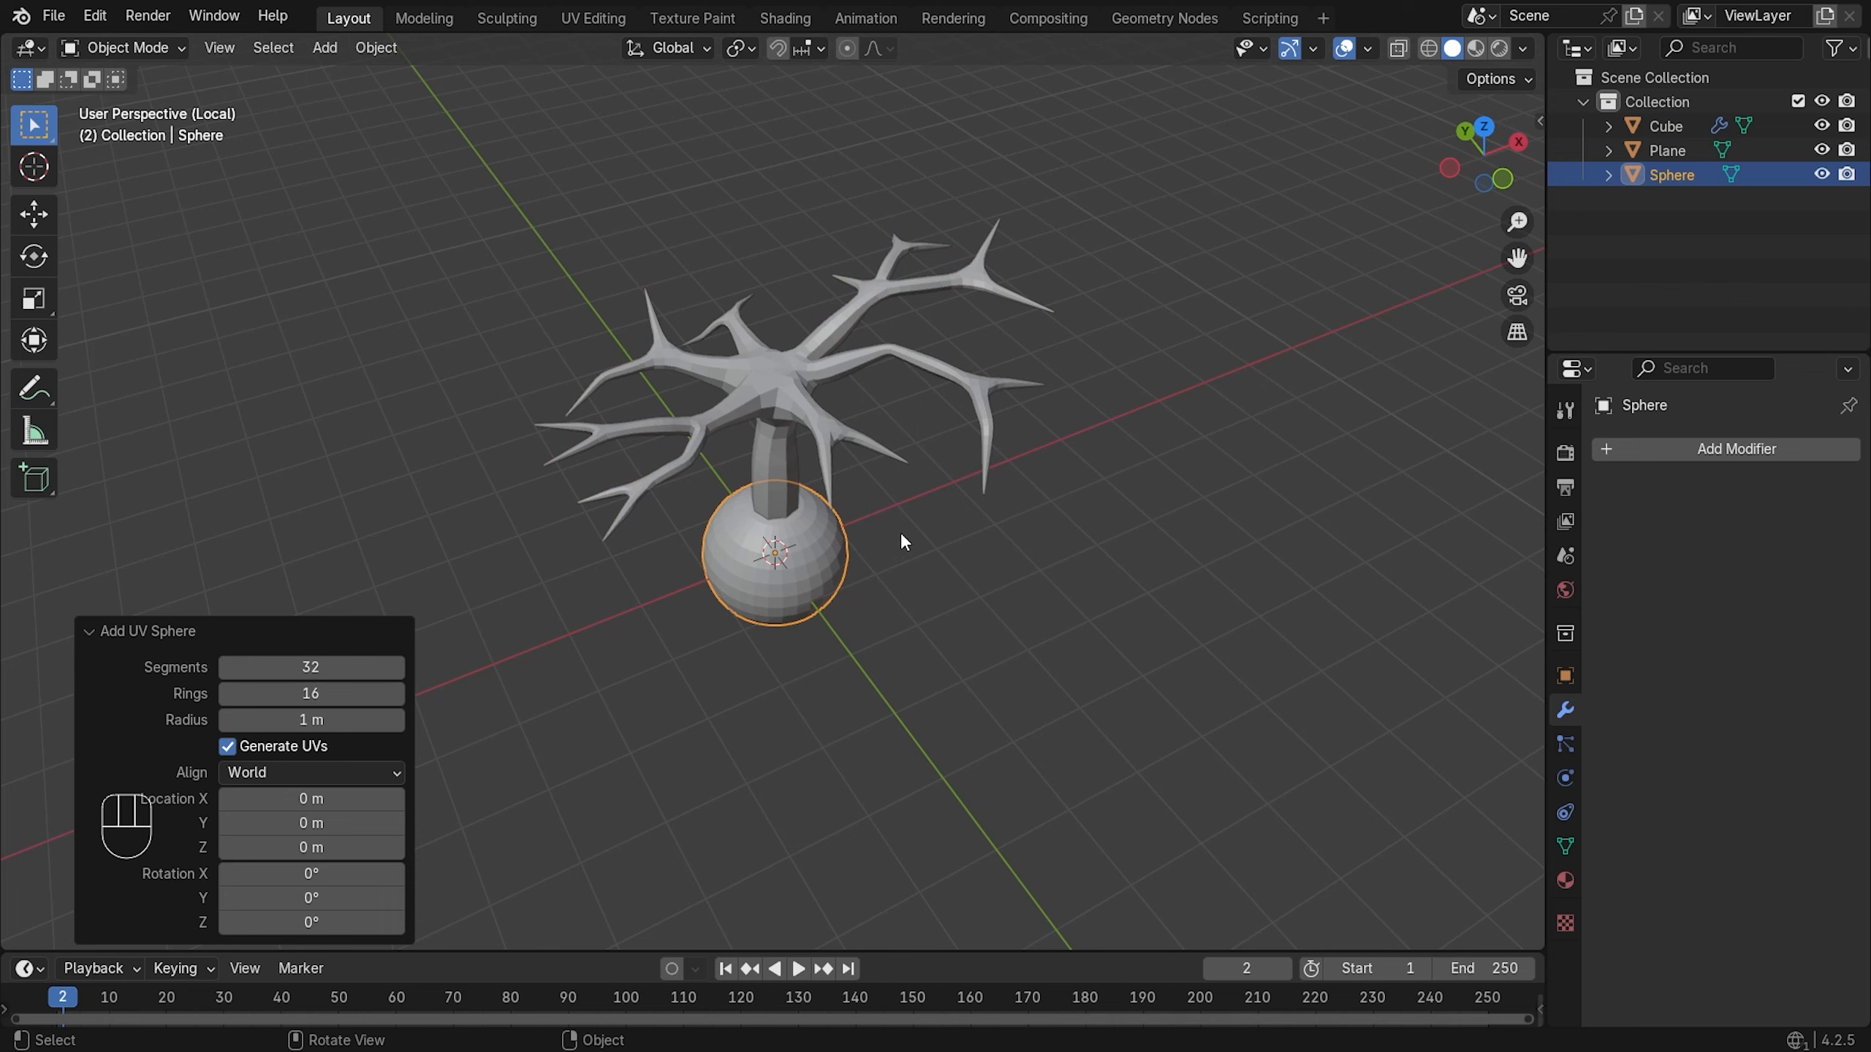
pyautogui.click(309, 661)
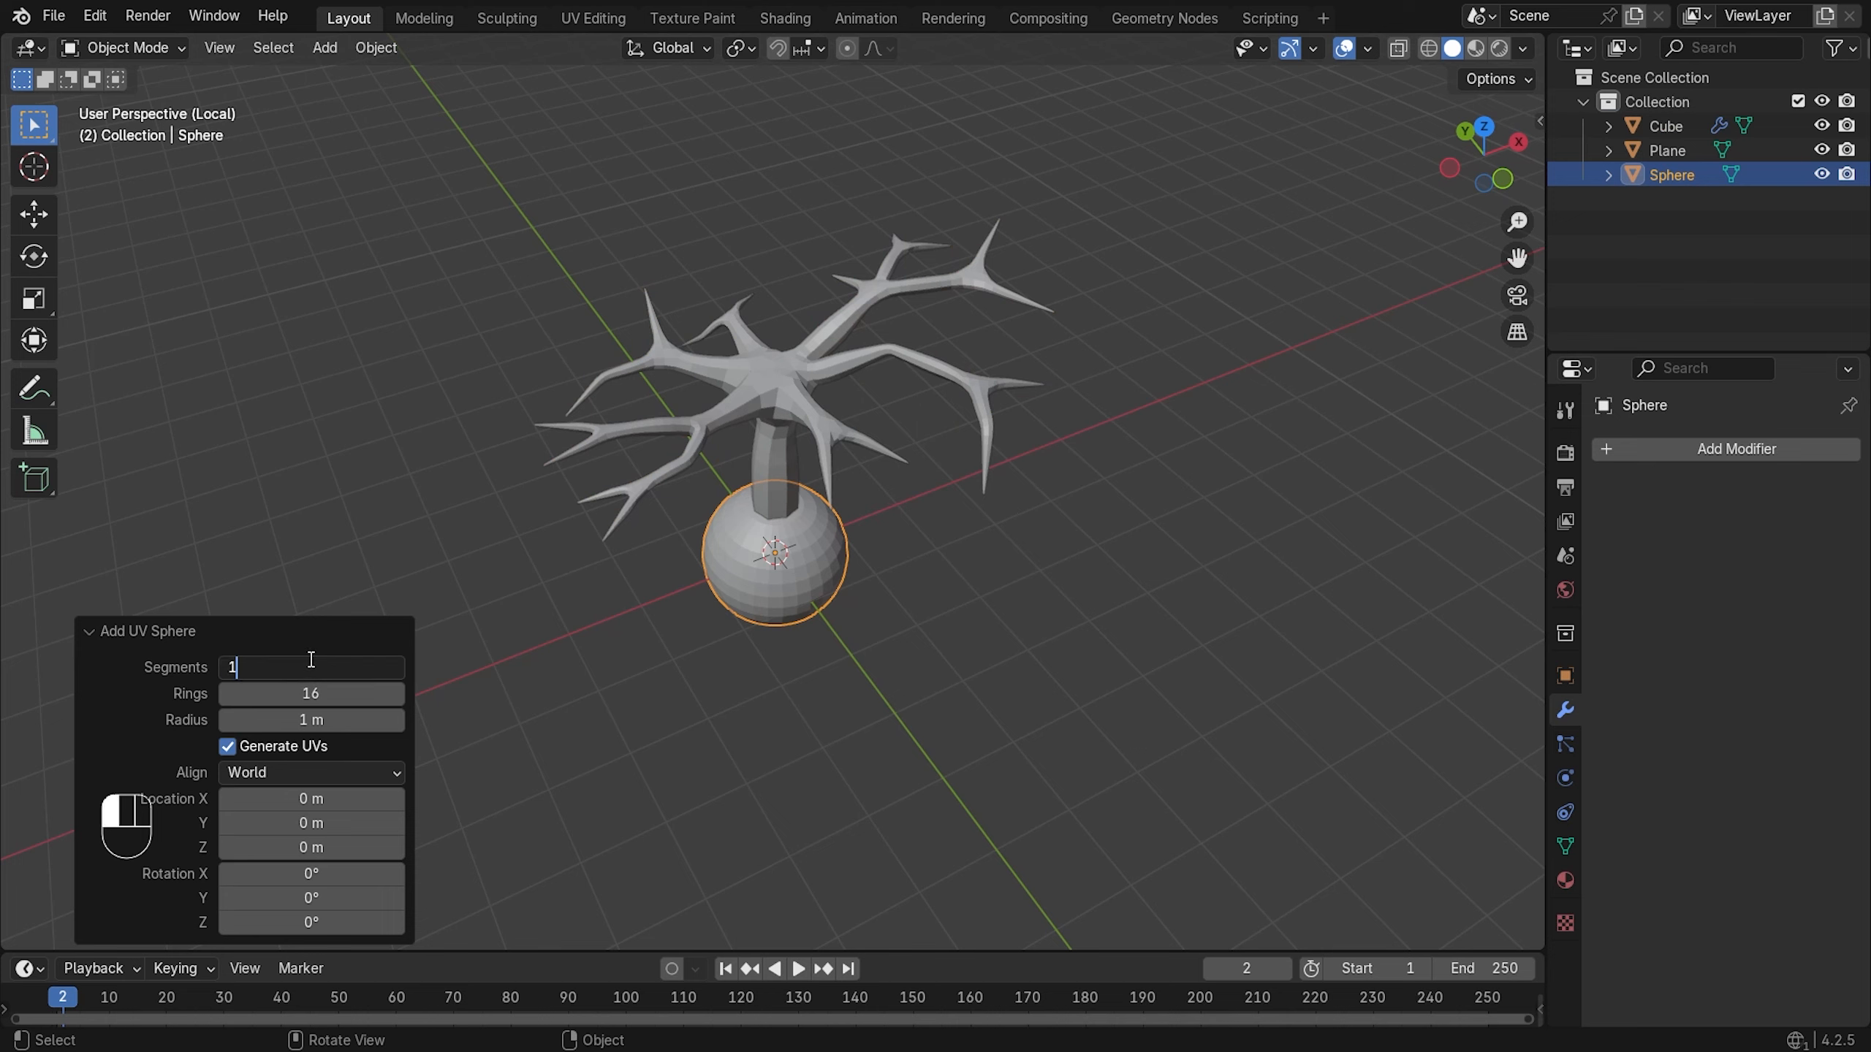
pyautogui.press('Return')
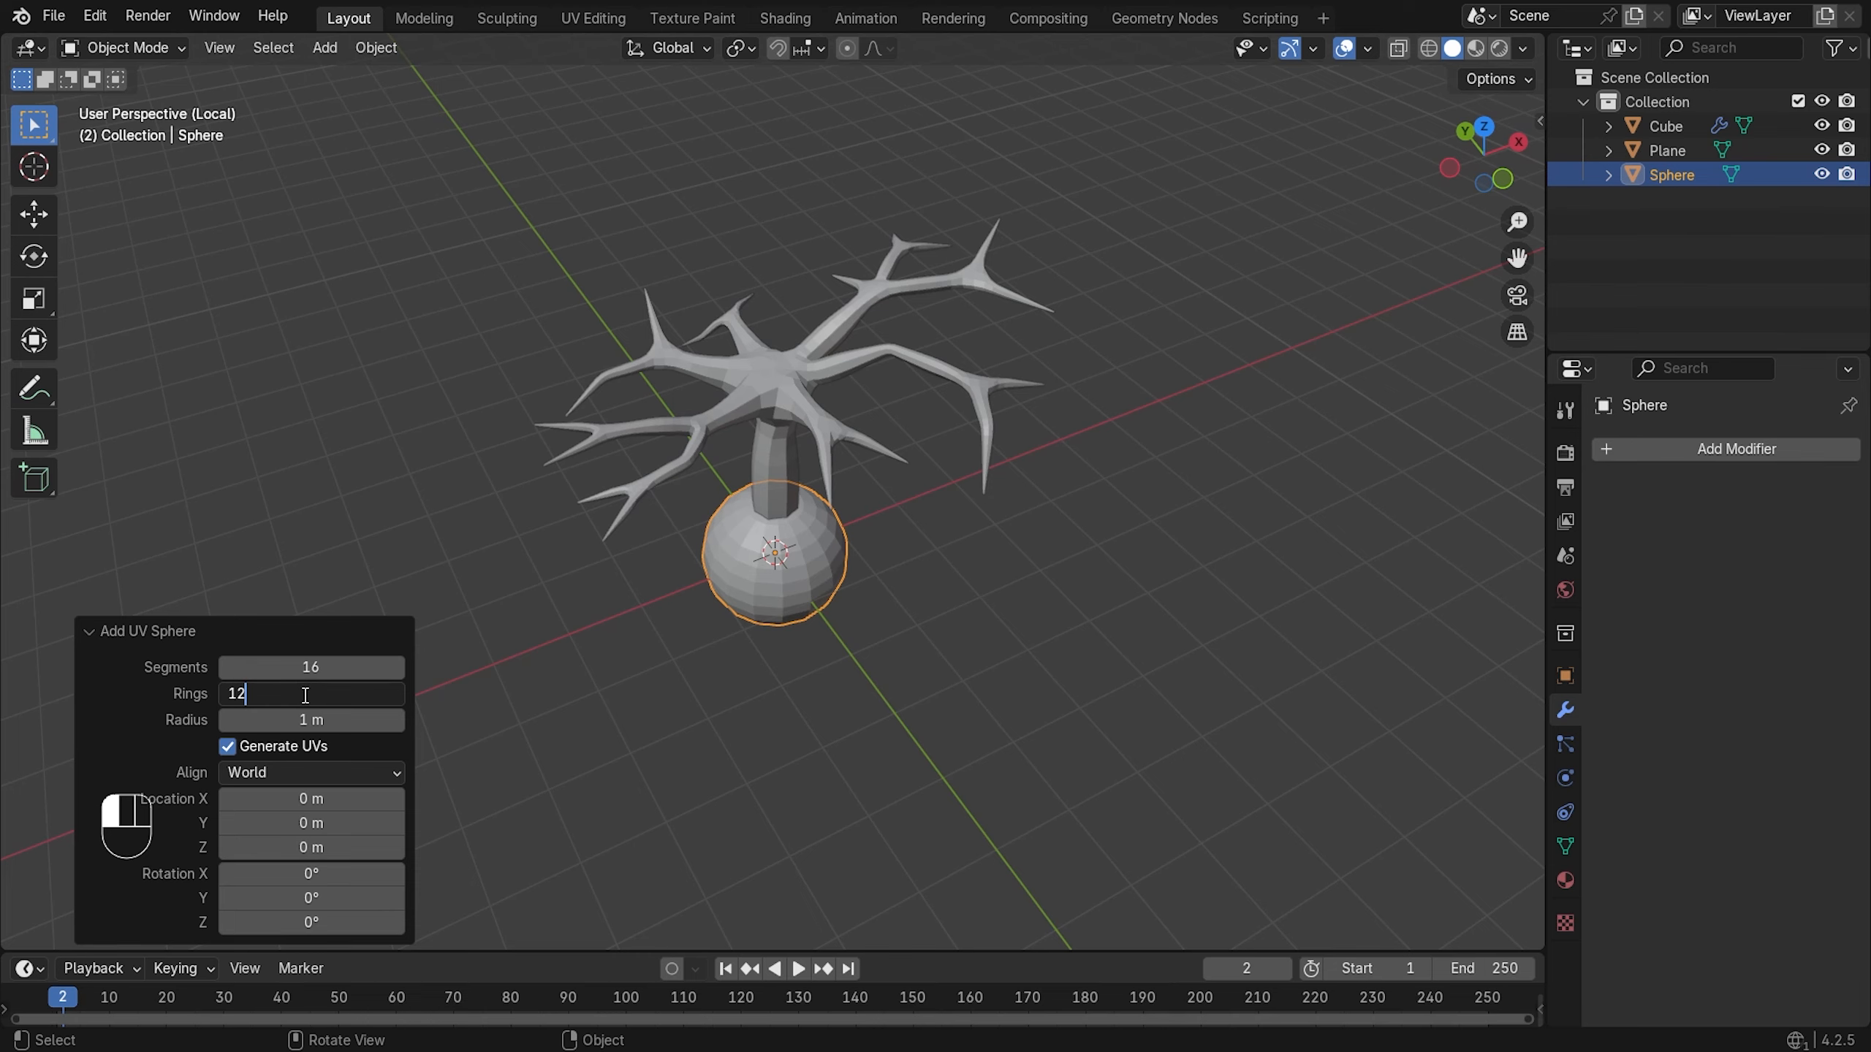
pyautogui.click(305, 695)
pyautogui.write('12')
pyautogui.press('Return')
pyautogui.click(353, 689)
pyautogui.write('8')
pyautogui.press('Return')
# - Settle the UV sphere on 14 segments and 6 rings
pyautogui.moveTo(811, 479); pyautogui.dragTo(802, 640, button='middle')
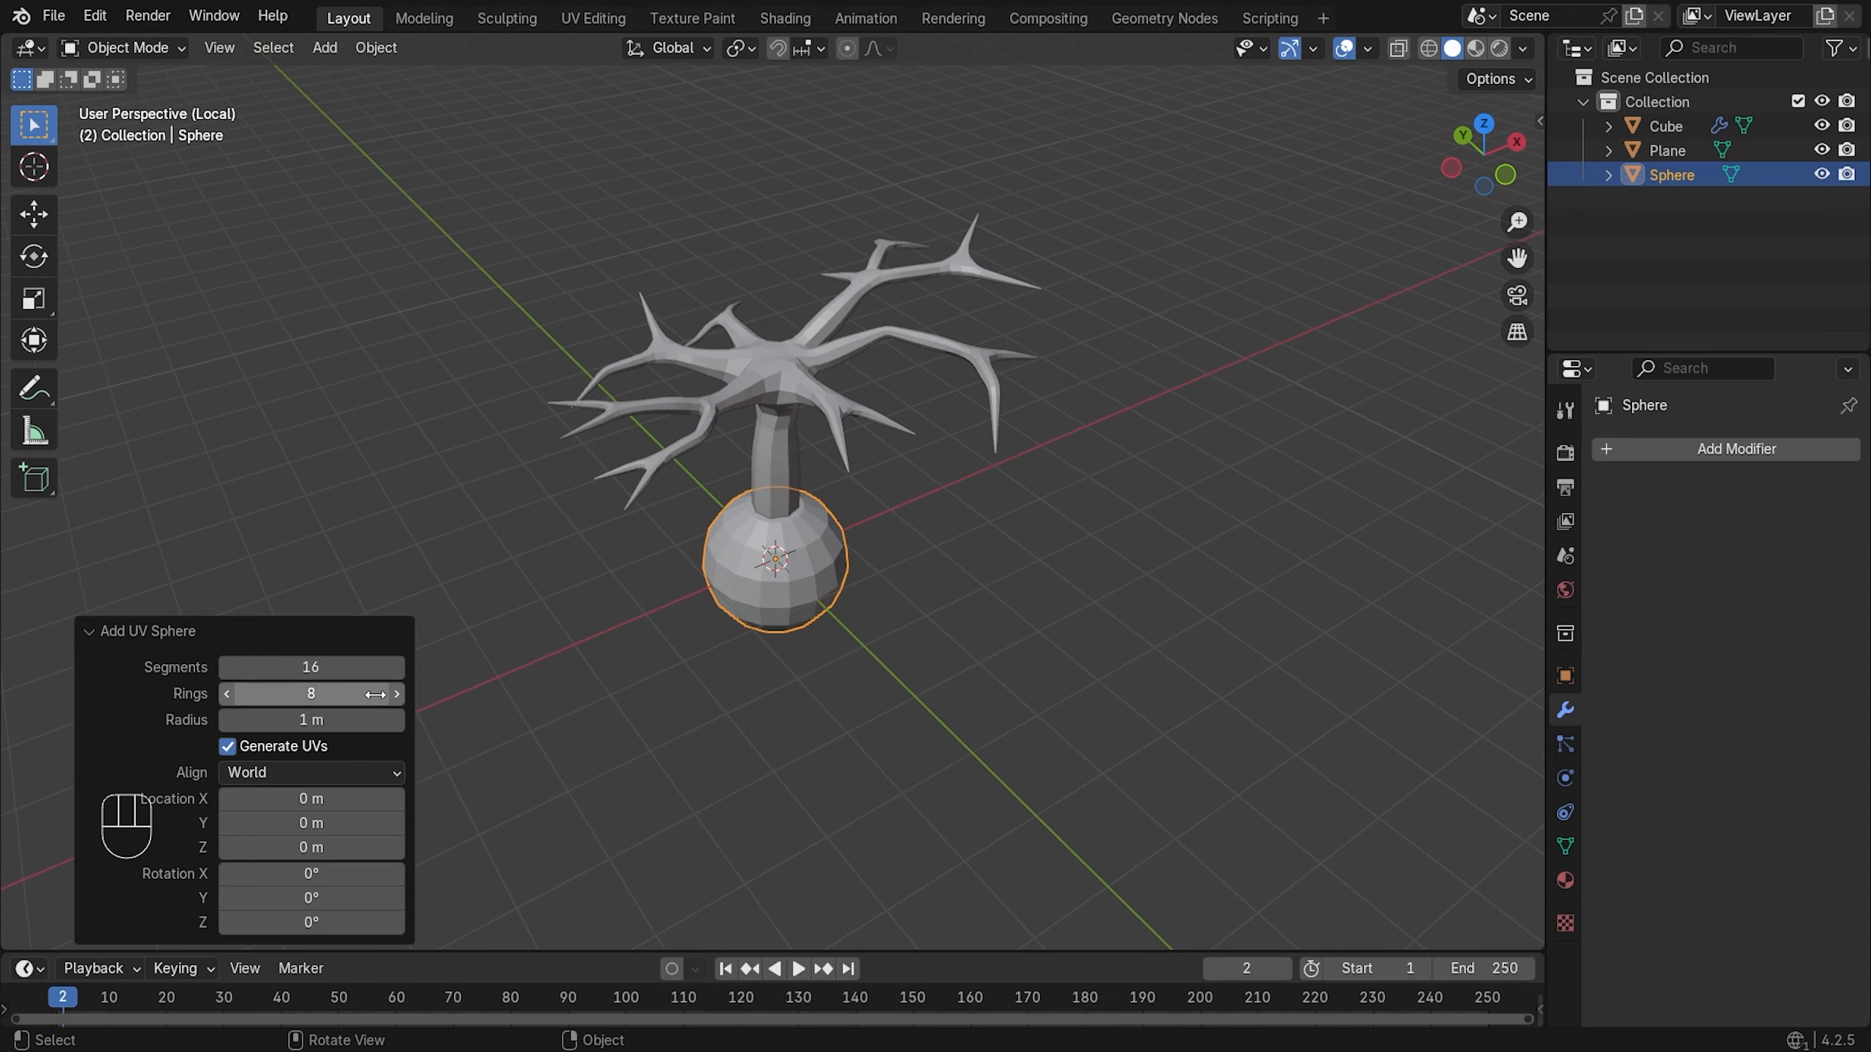
pyautogui.click(348, 695)
pyautogui.click(339, 667)
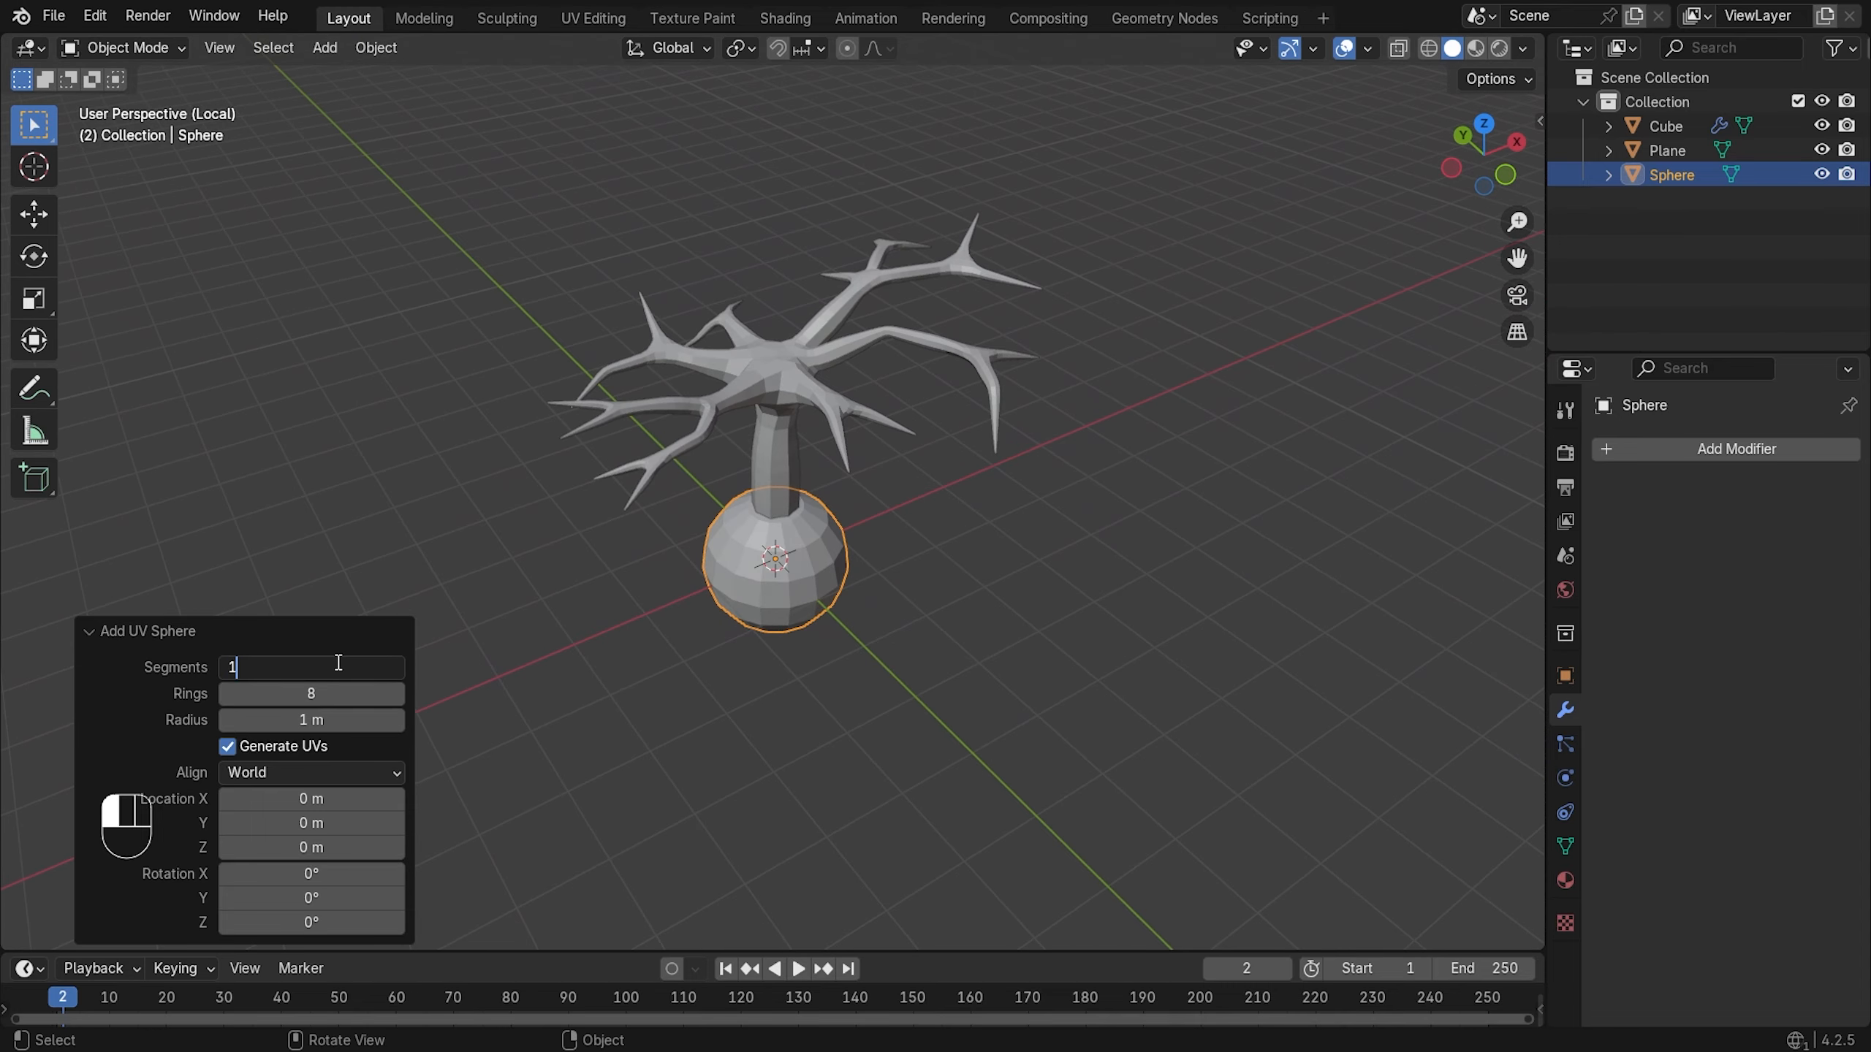
pyautogui.click(301, 692)
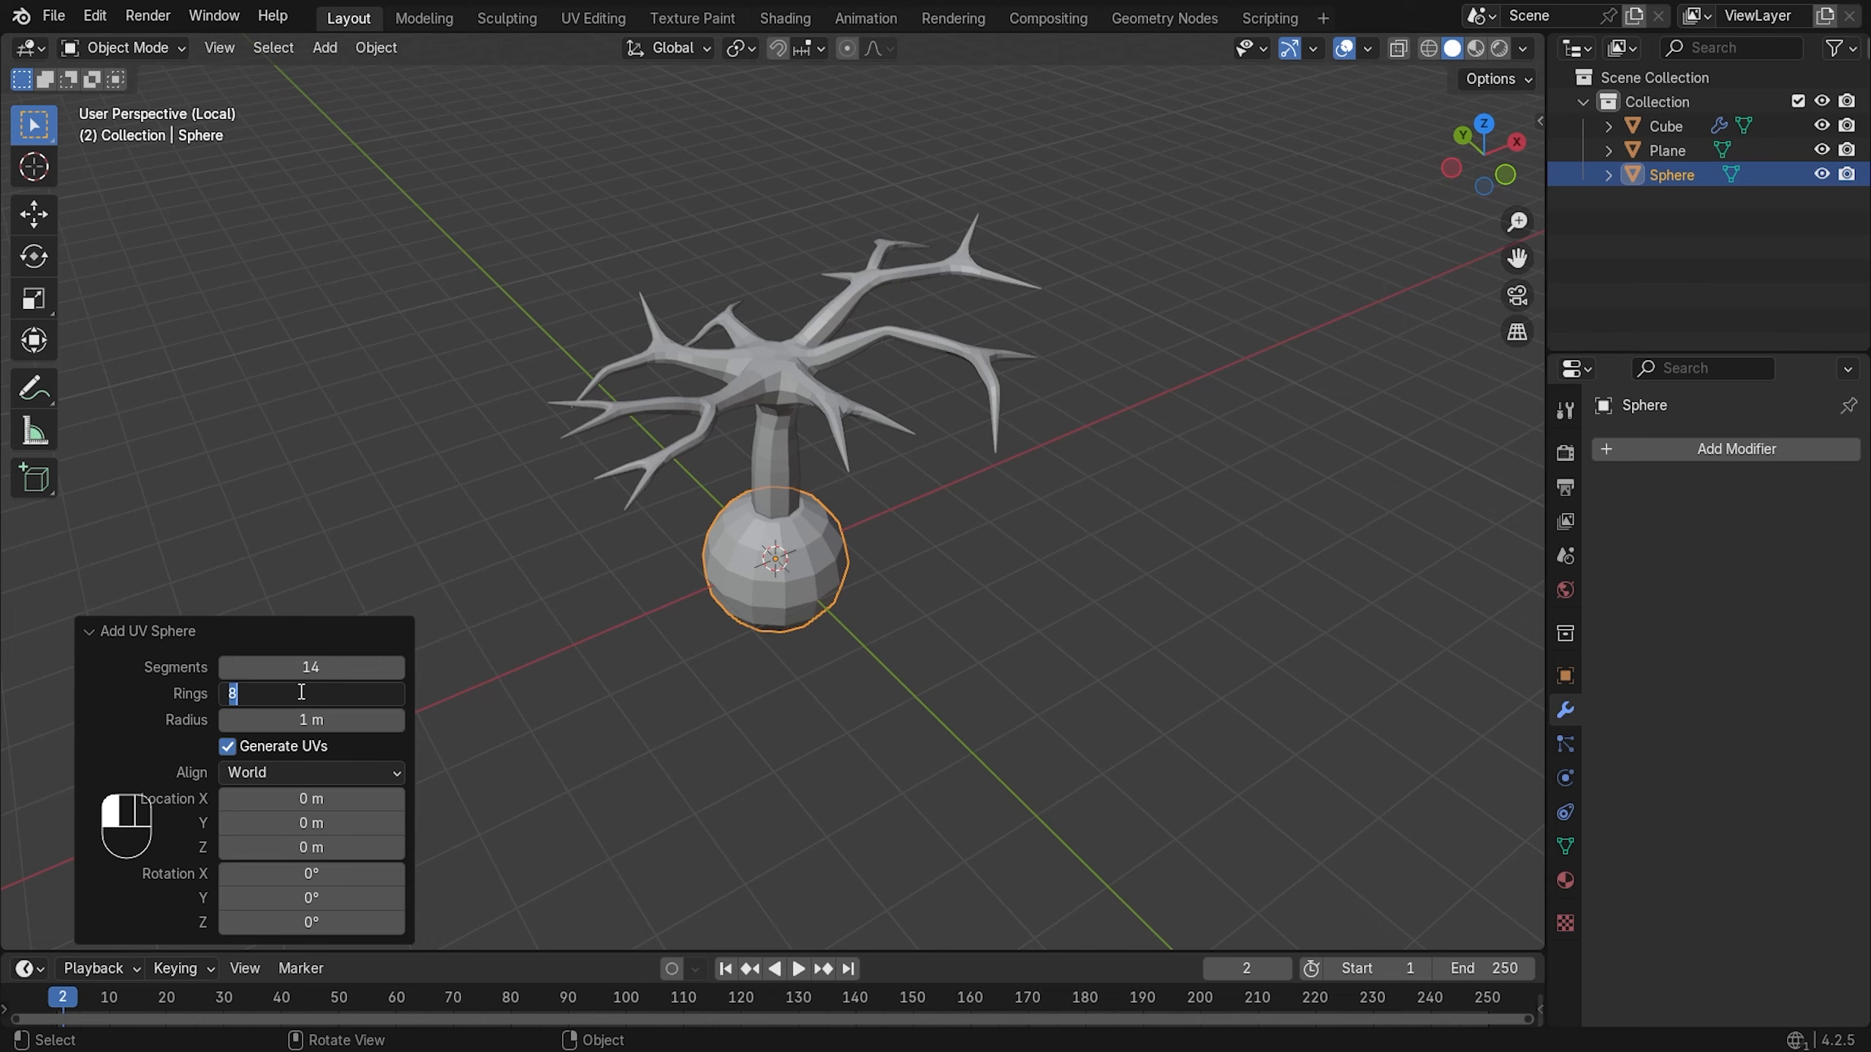
pyautogui.write('6')
pyautogui.press('Return')
pyautogui.moveTo(808, 661); pyautogui.dragTo(999, 631, button='middle')
# - Scale the sphere to 0.610, move it -1.93 m along Y and raise it into the branches
pyautogui.press('s')
pyautogui.click(940, 558)
pyautogui.press('g')
pyautogui.press('x')
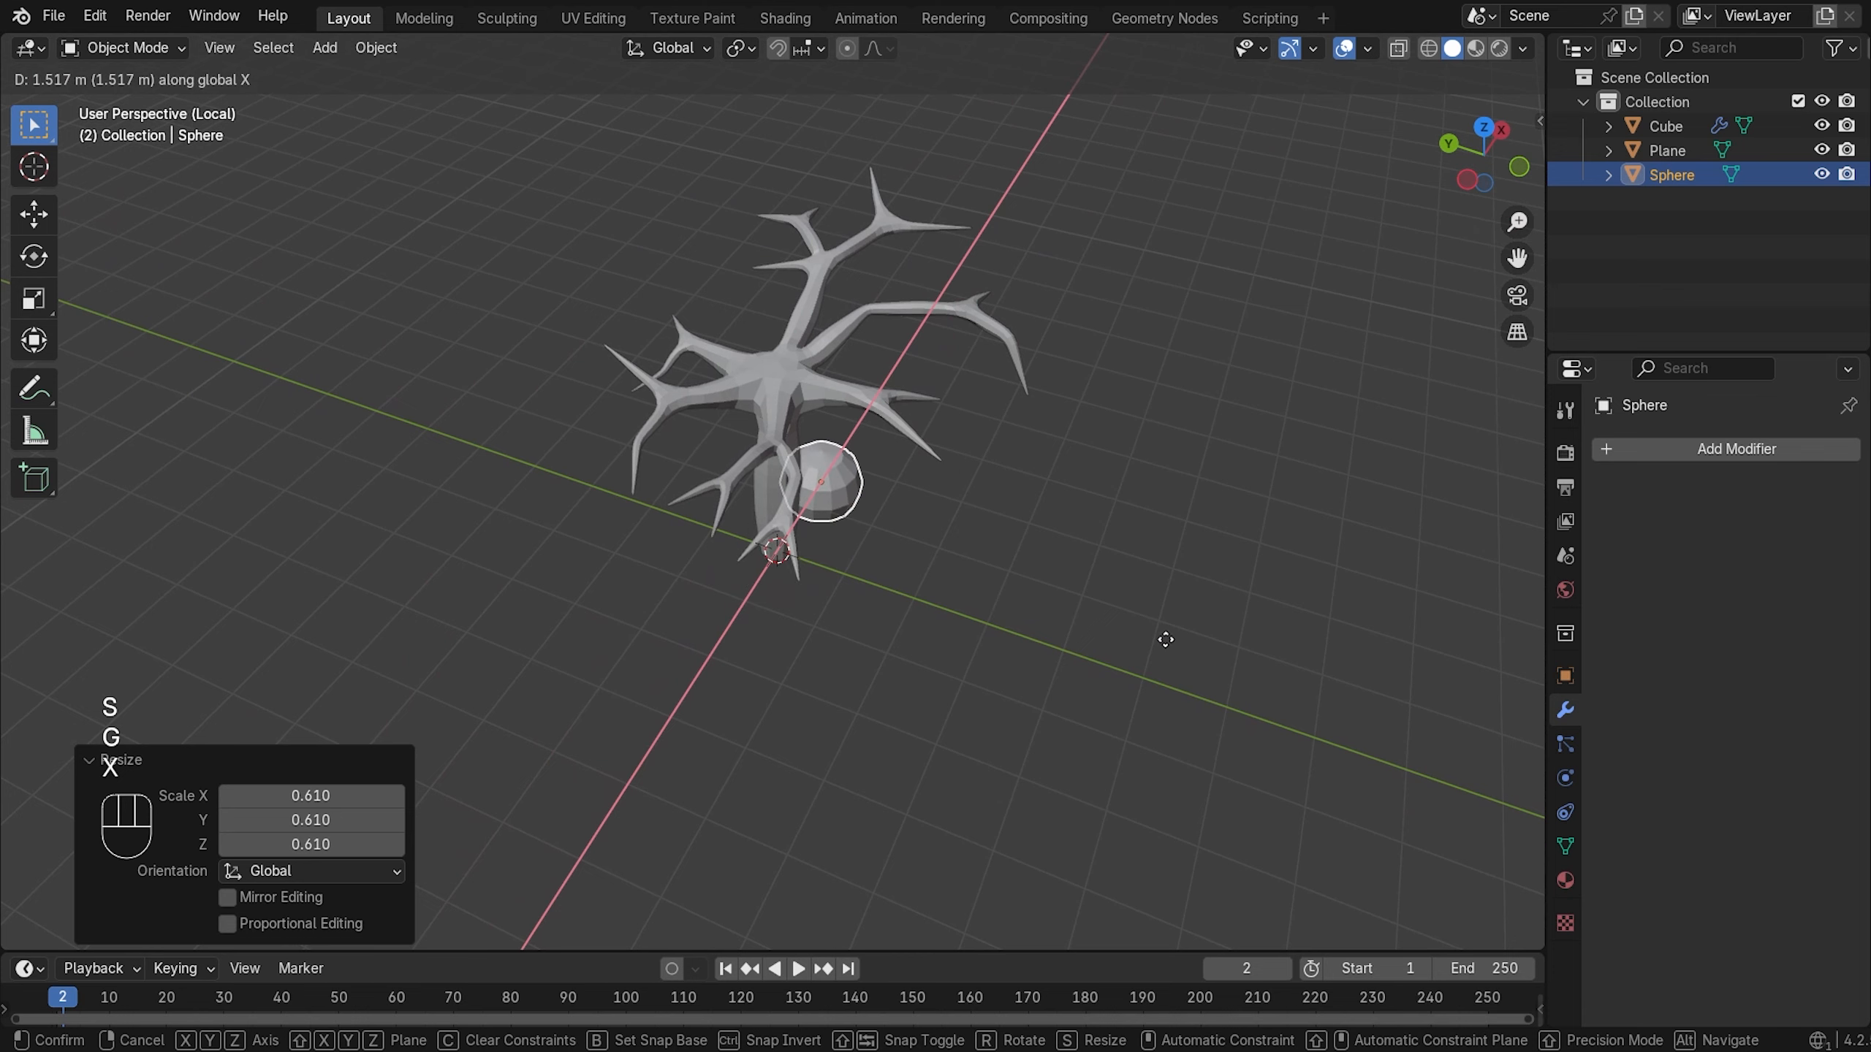
pyautogui.press('y')
pyautogui.click(1146, 628)
pyautogui.press('g')
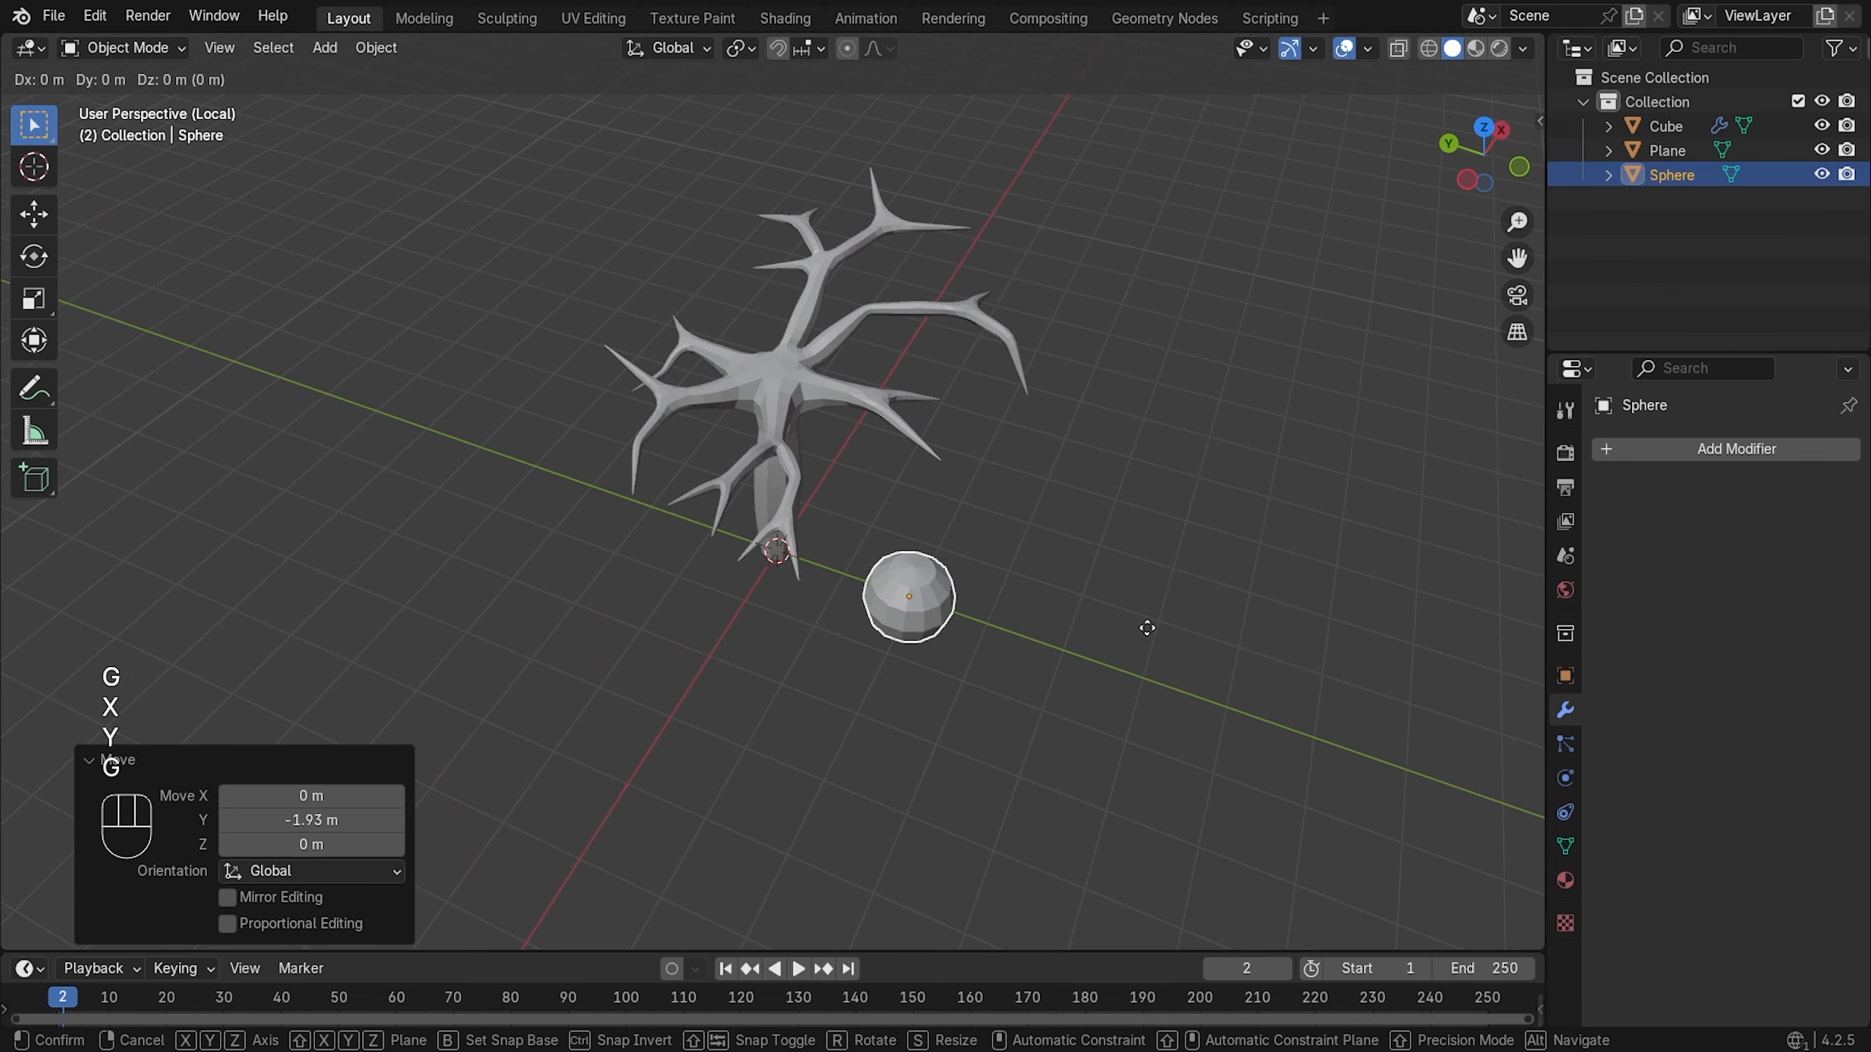
pyautogui.press('z')
pyautogui.click(1162, 504)
pyautogui.moveTo(1159, 502); pyautogui.dragTo(994, 586, button='middle')
# - Shift the sphere -0.42 m along X and -0.39 m along Y, then nudge it slightly left
pyautogui.press('g')
pyautogui.press('x')
pyautogui.click(957, 600)
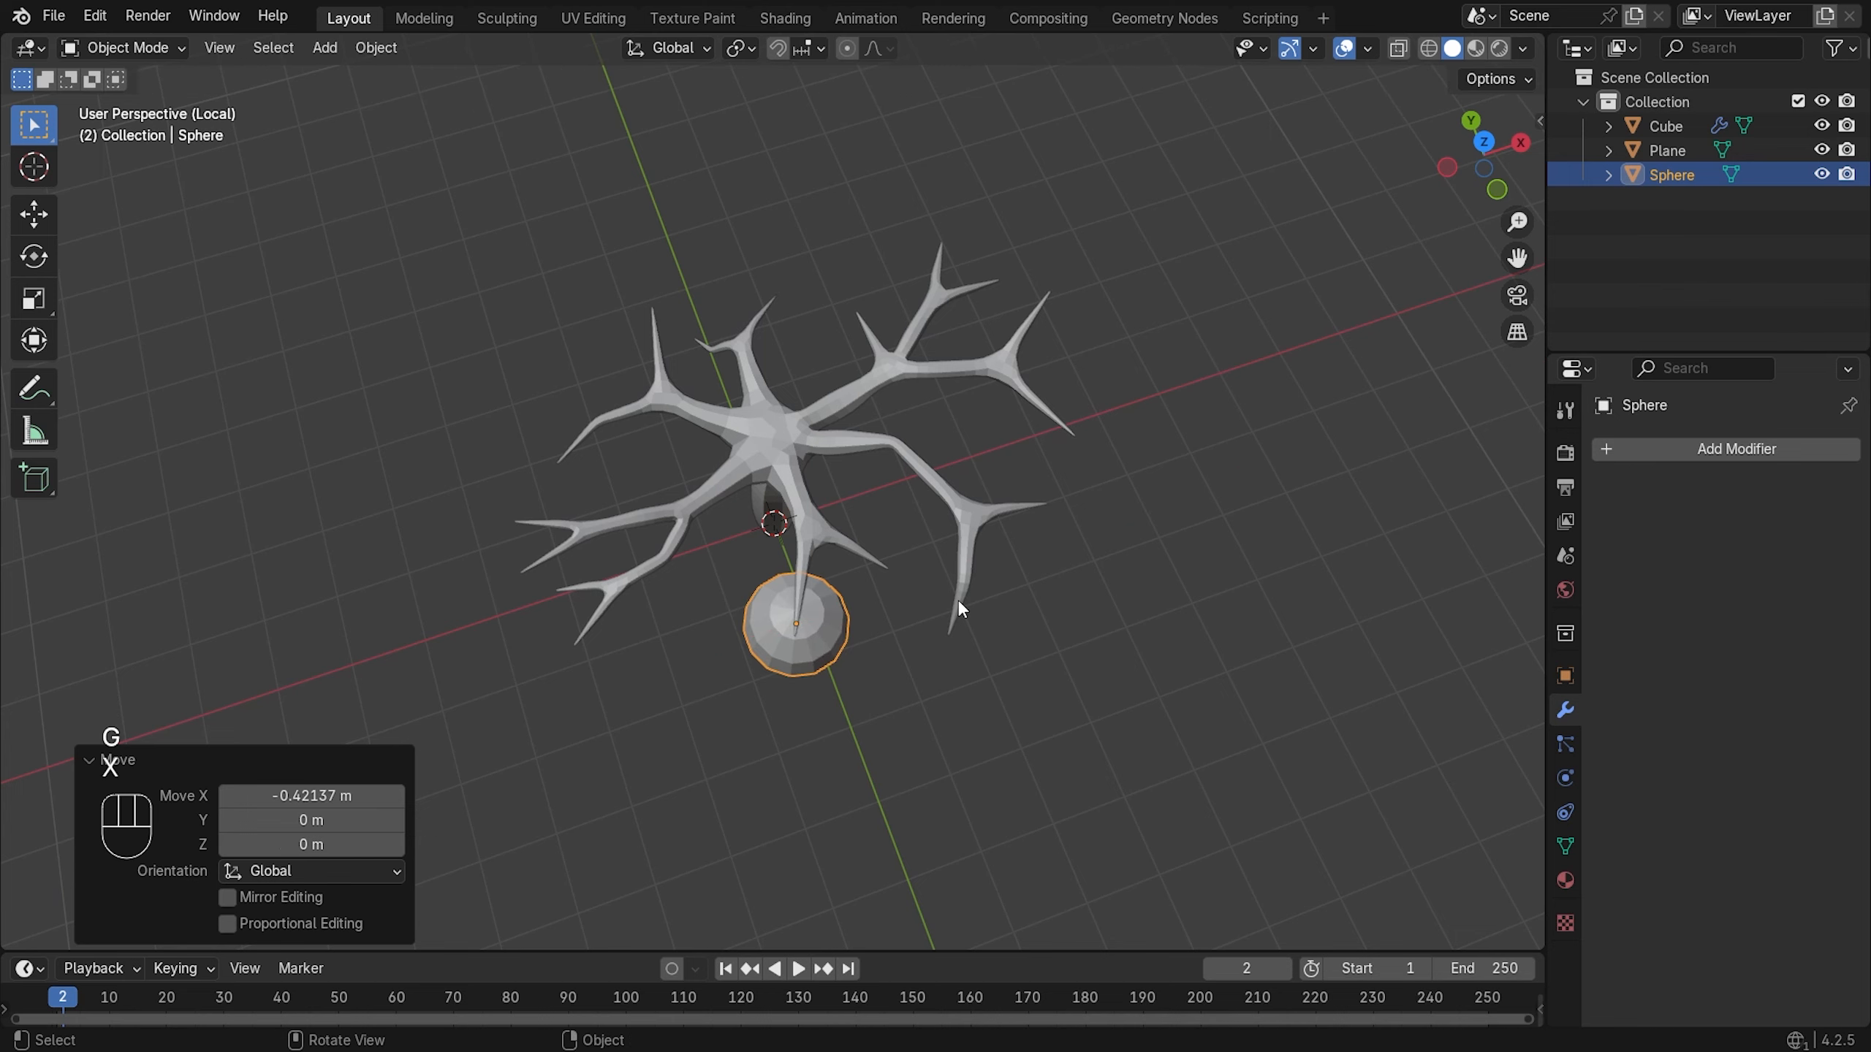
pyautogui.press('g')
pyautogui.press('y')
pyautogui.click(960, 634)
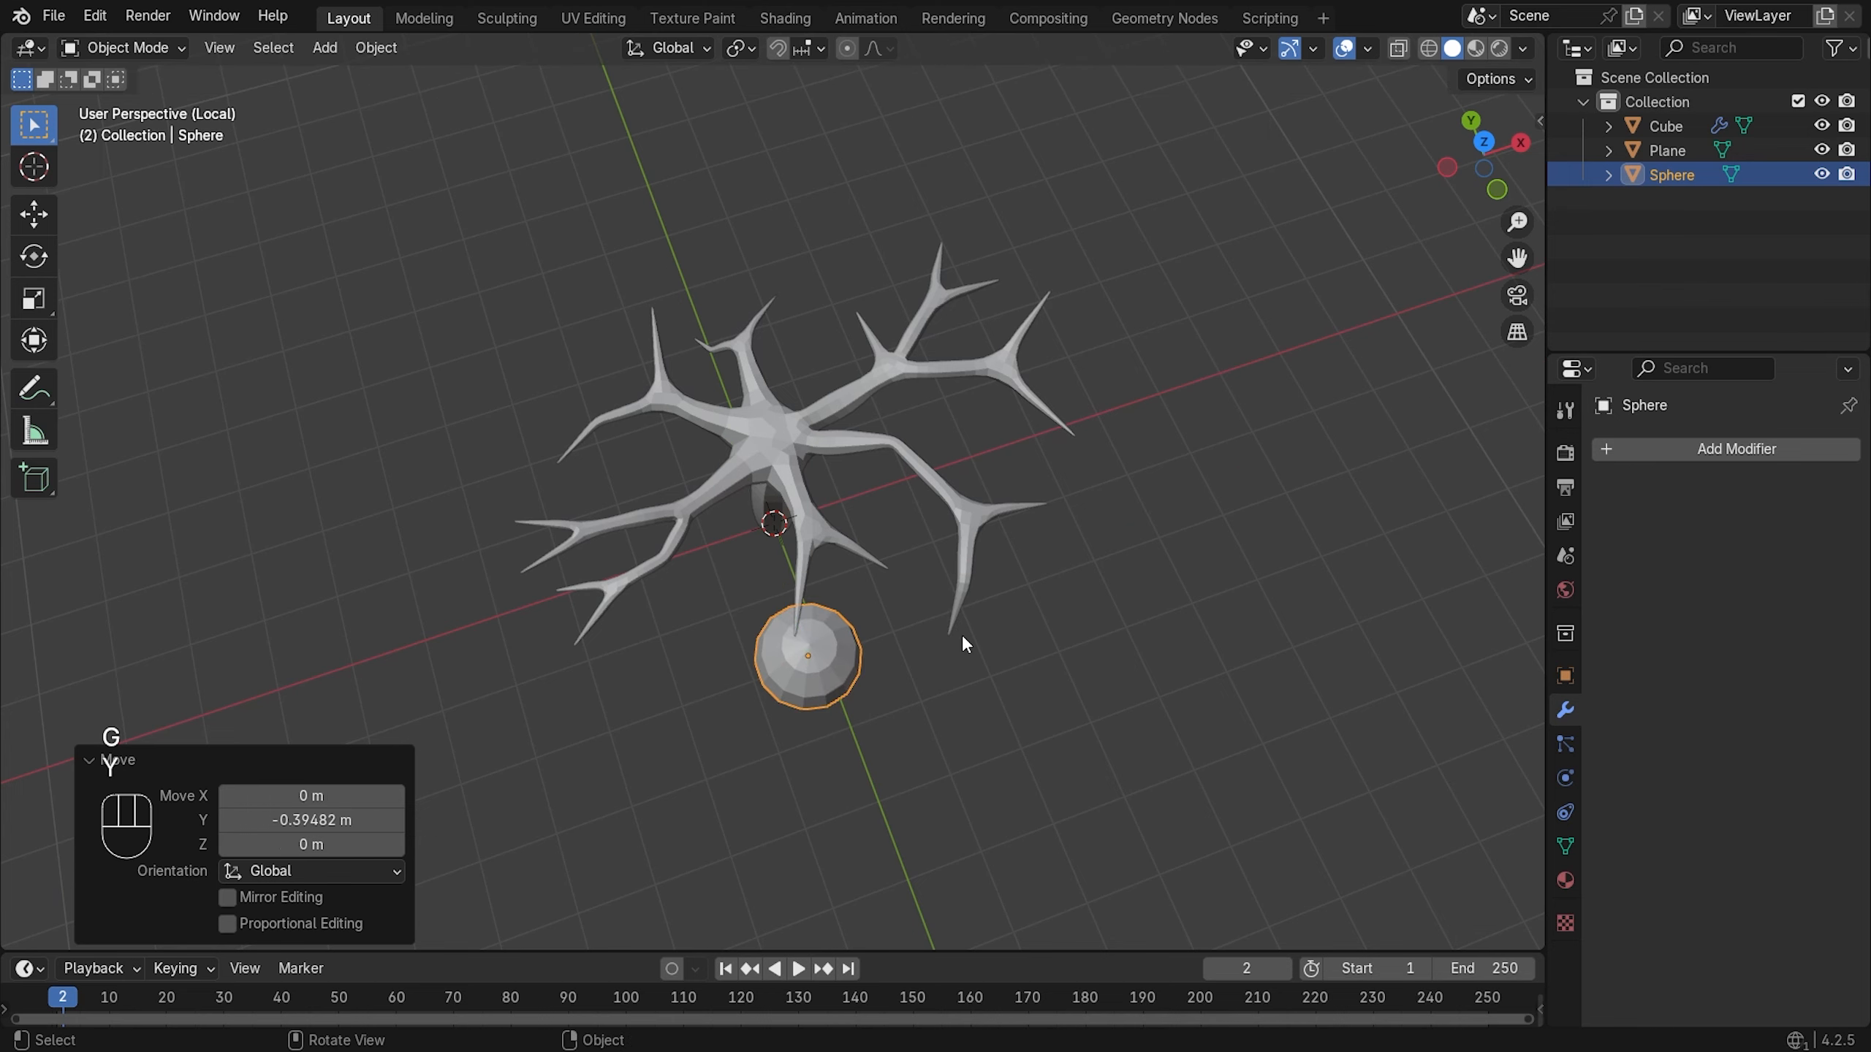
pyautogui.press('g')
pyautogui.press('x')
pyautogui.click(949, 639)
pyautogui.moveTo(974, 530); pyautogui.dragTo(991, 417, button='middle')
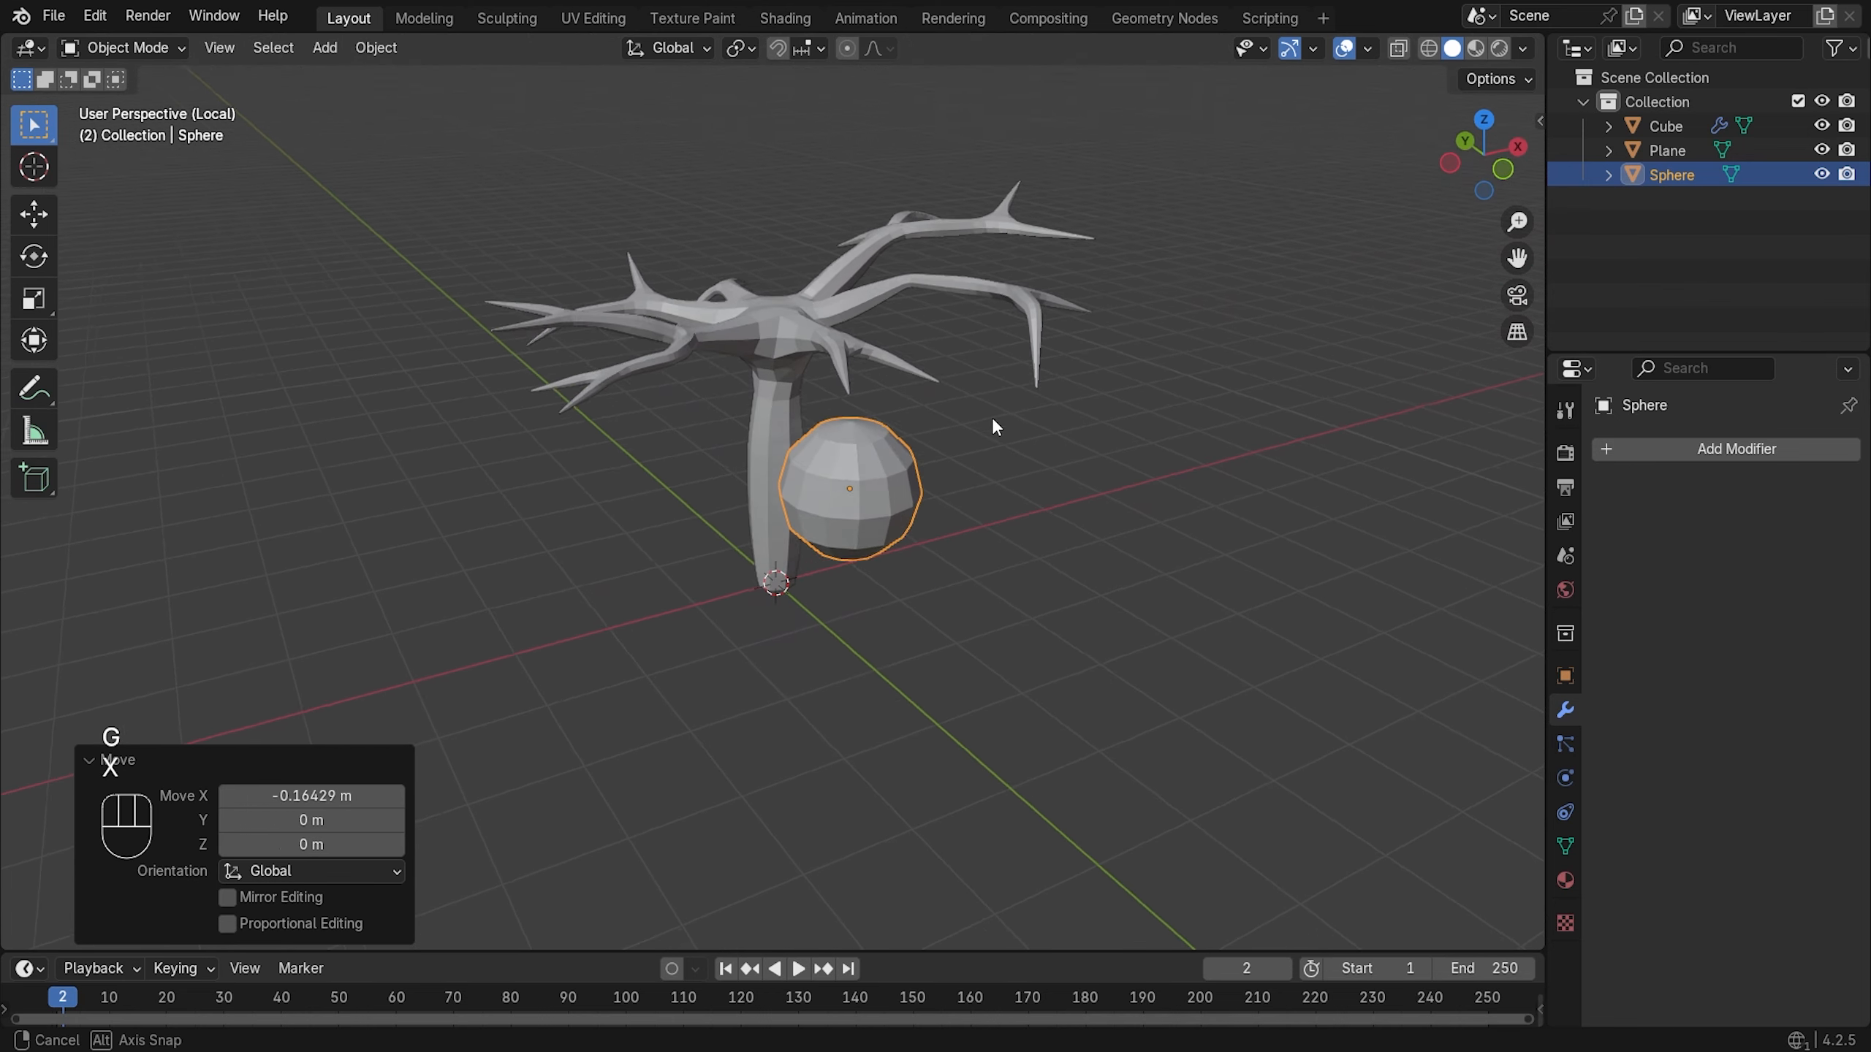
# - Raise the sphere 0.727 m and rescale it to 0.709
pyautogui.press('g')
pyautogui.press('z')
pyautogui.click(982, 333)
pyautogui.moveTo(981, 327); pyautogui.dragTo(957, 516, button='middle')
pyautogui.press('s')
pyautogui.click(988, 623)
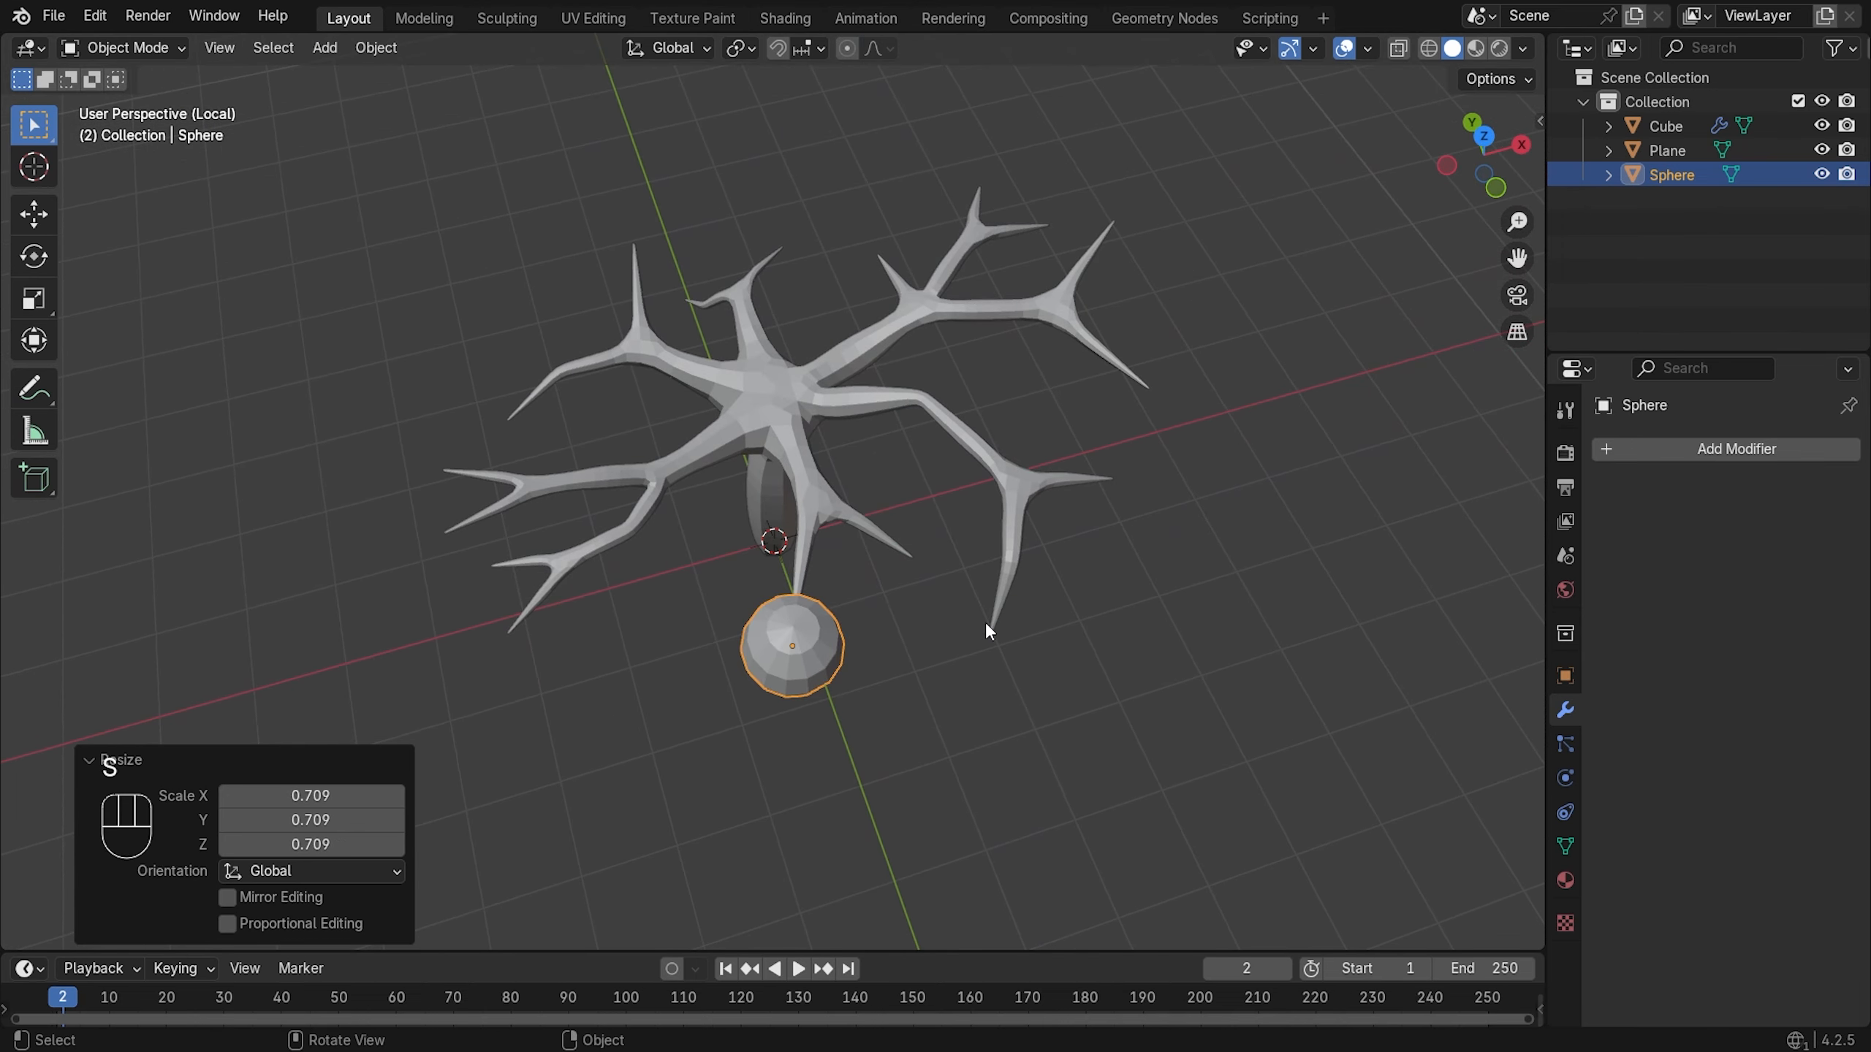
# - Nudge the sphere slightly along X and Y toward the branch tip
pyautogui.press('g')
pyautogui.press('x')
pyautogui.click(985, 602)
pyautogui.press('g')
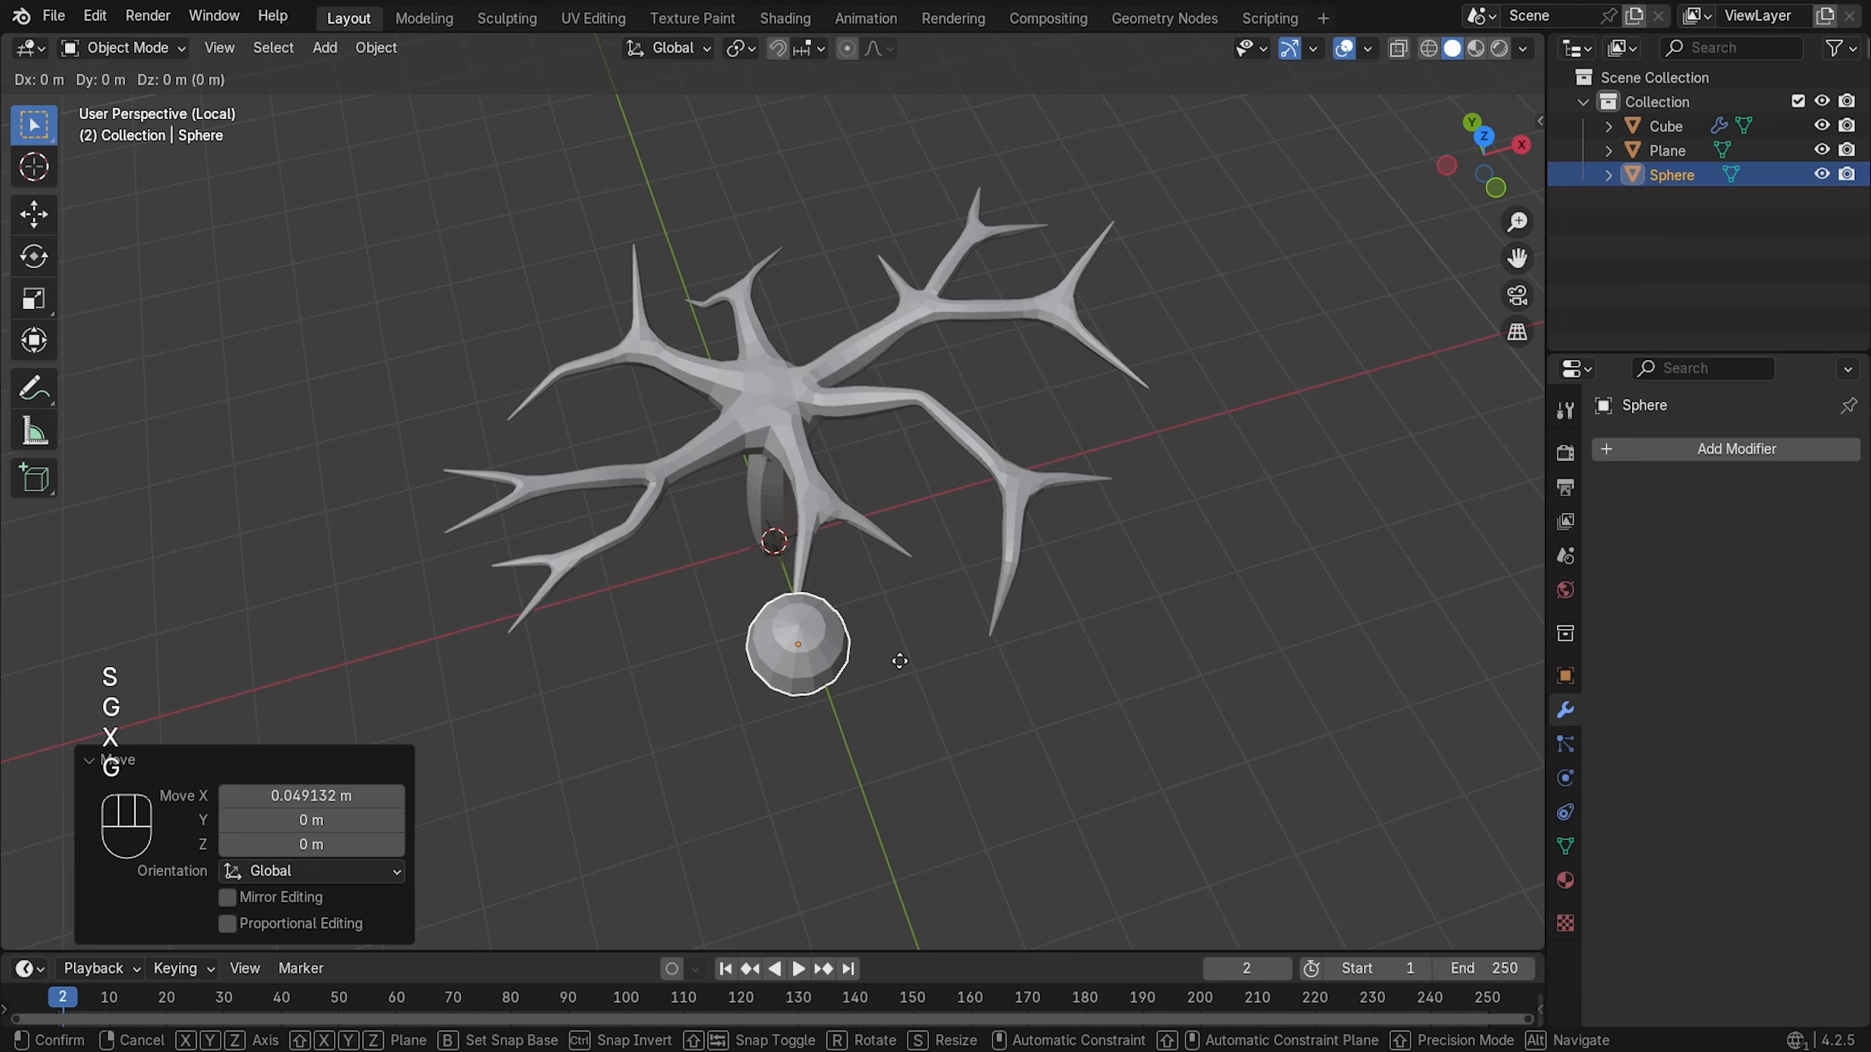
pyautogui.press('y')
pyautogui.click(896, 640)
pyautogui.moveTo(896, 640); pyautogui.dragTo(701, 400, button='middle')
# - Raise the sphere to its final height near the branch tip and deselect it
pyautogui.press('g')
pyautogui.press('z')
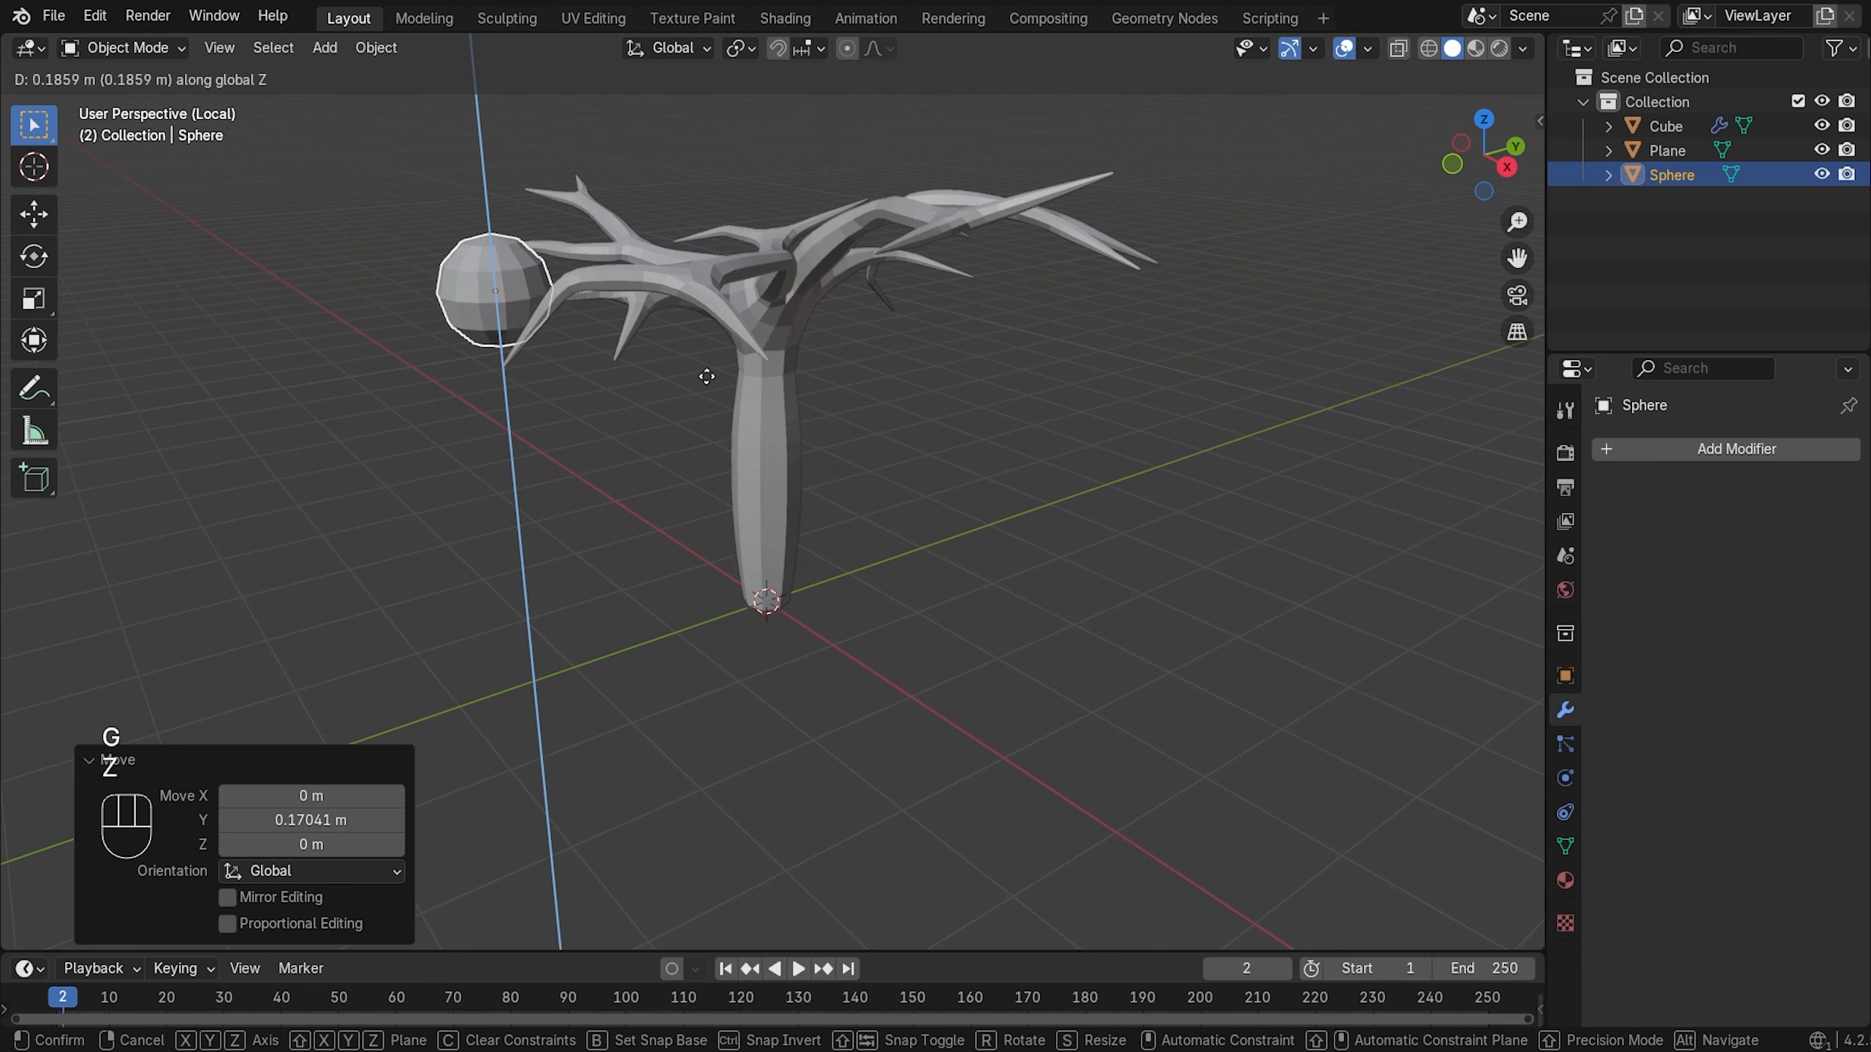
pyautogui.click(709, 387)
pyautogui.moveTo(710, 383); pyautogui.dragTo(789, 564, button='middle')
pyautogui.click(869, 497)
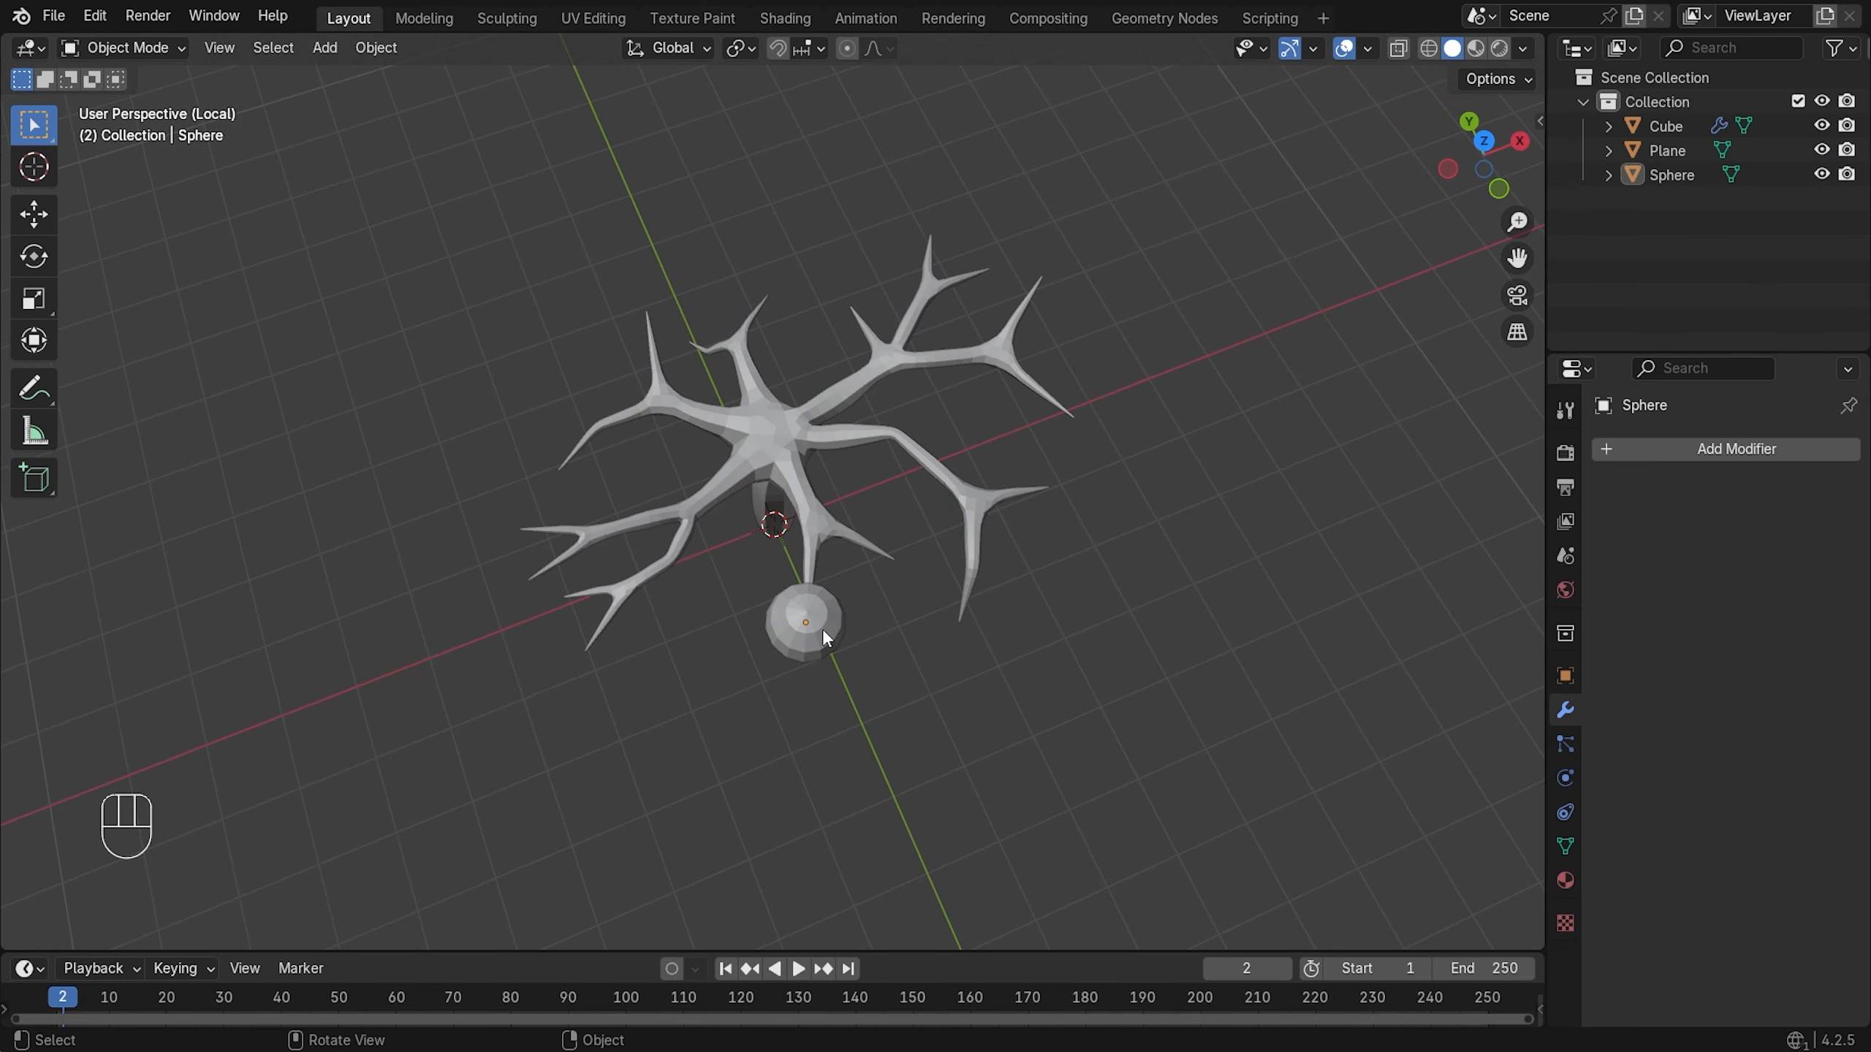
pyautogui.scroll(2, 825, 630)
pyautogui.moveTo(865, 640); pyautogui.dragTo(808, 628, button='middle')
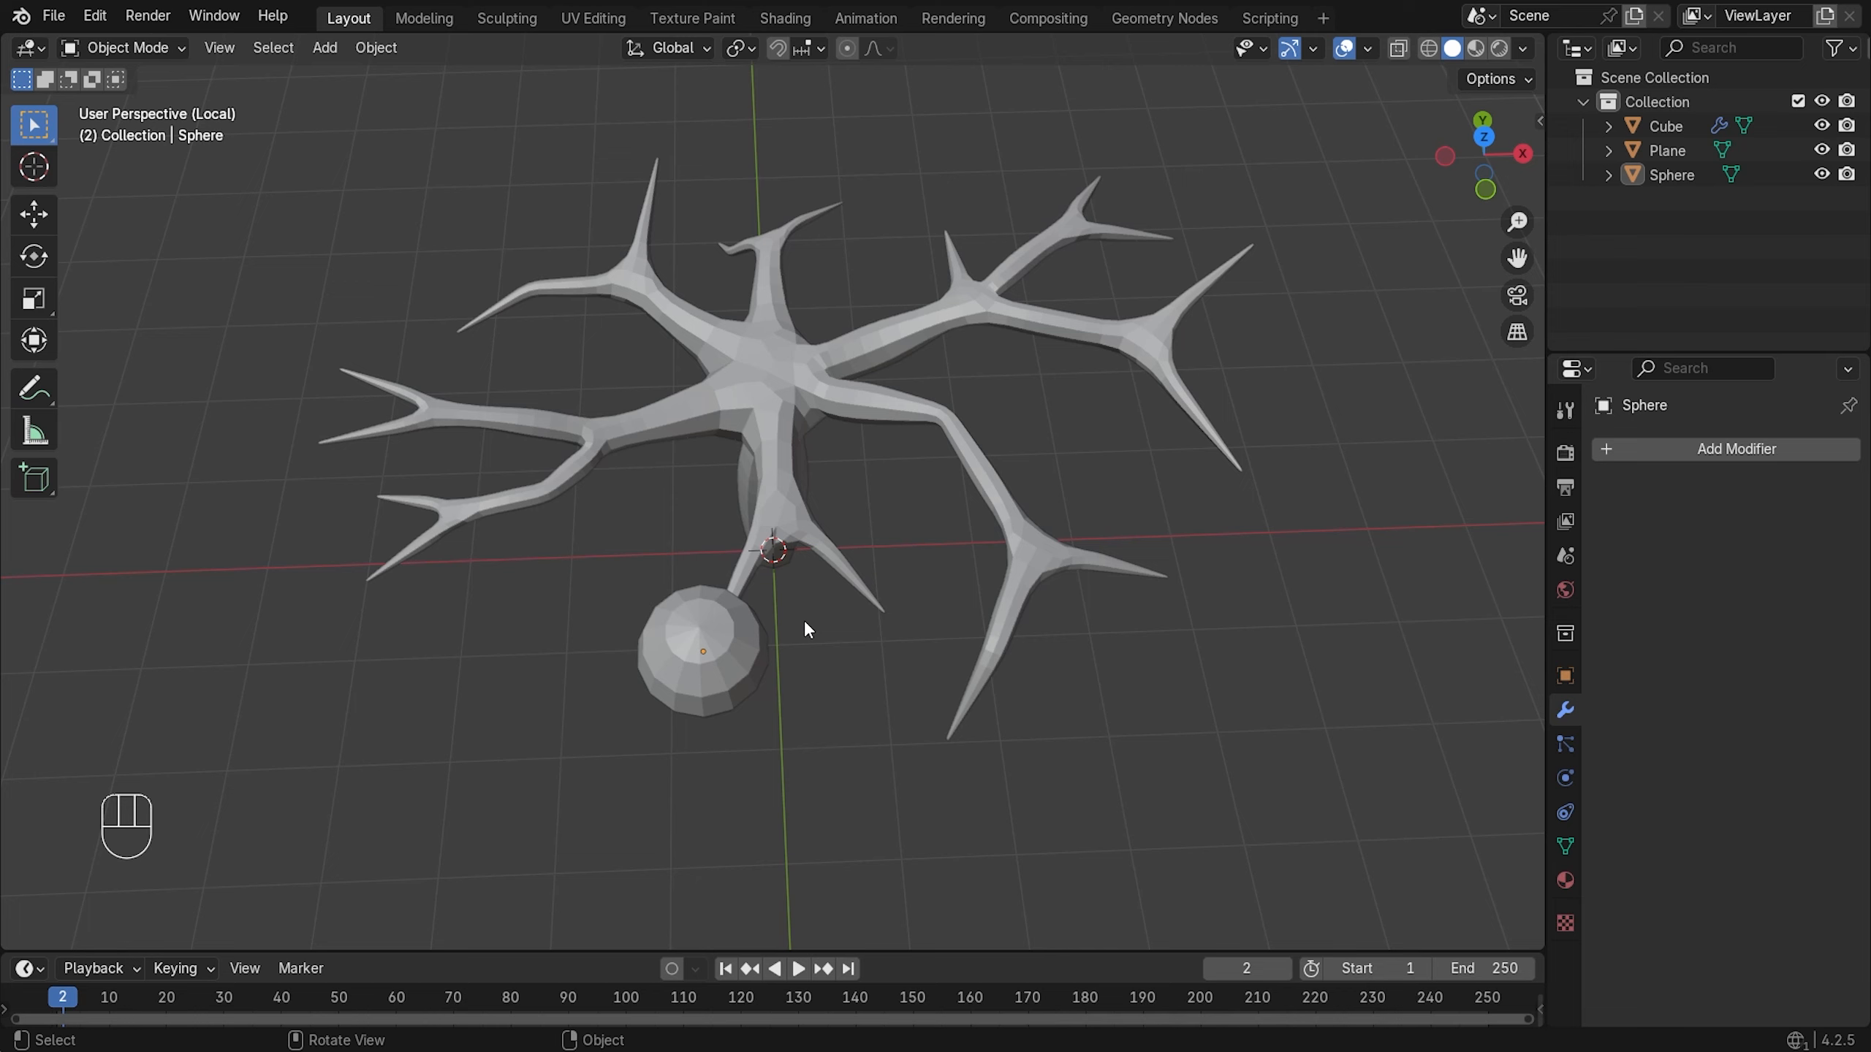
# - Duplicate the sphere leaf along X, slide the copy along Y and shrink it
pyautogui.click(751, 641)
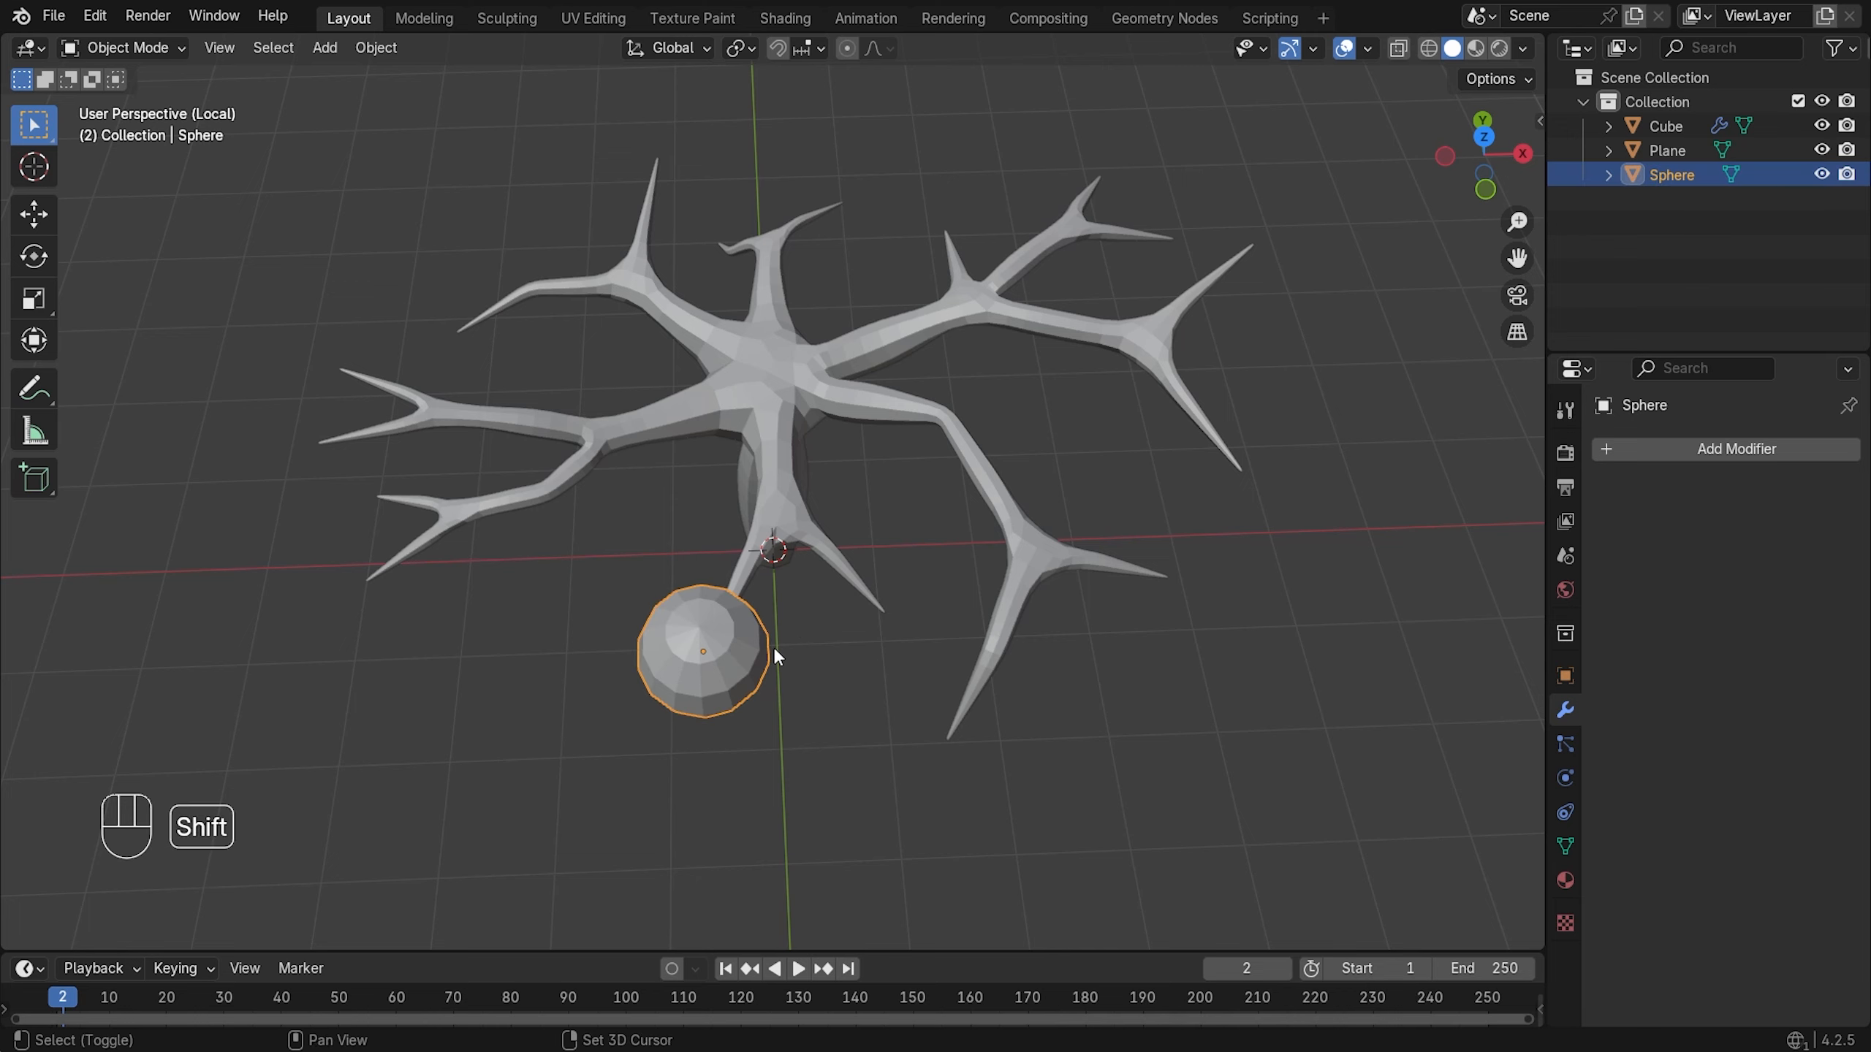
pyautogui.hotkey('shift', 'd')
pyautogui.press('x')
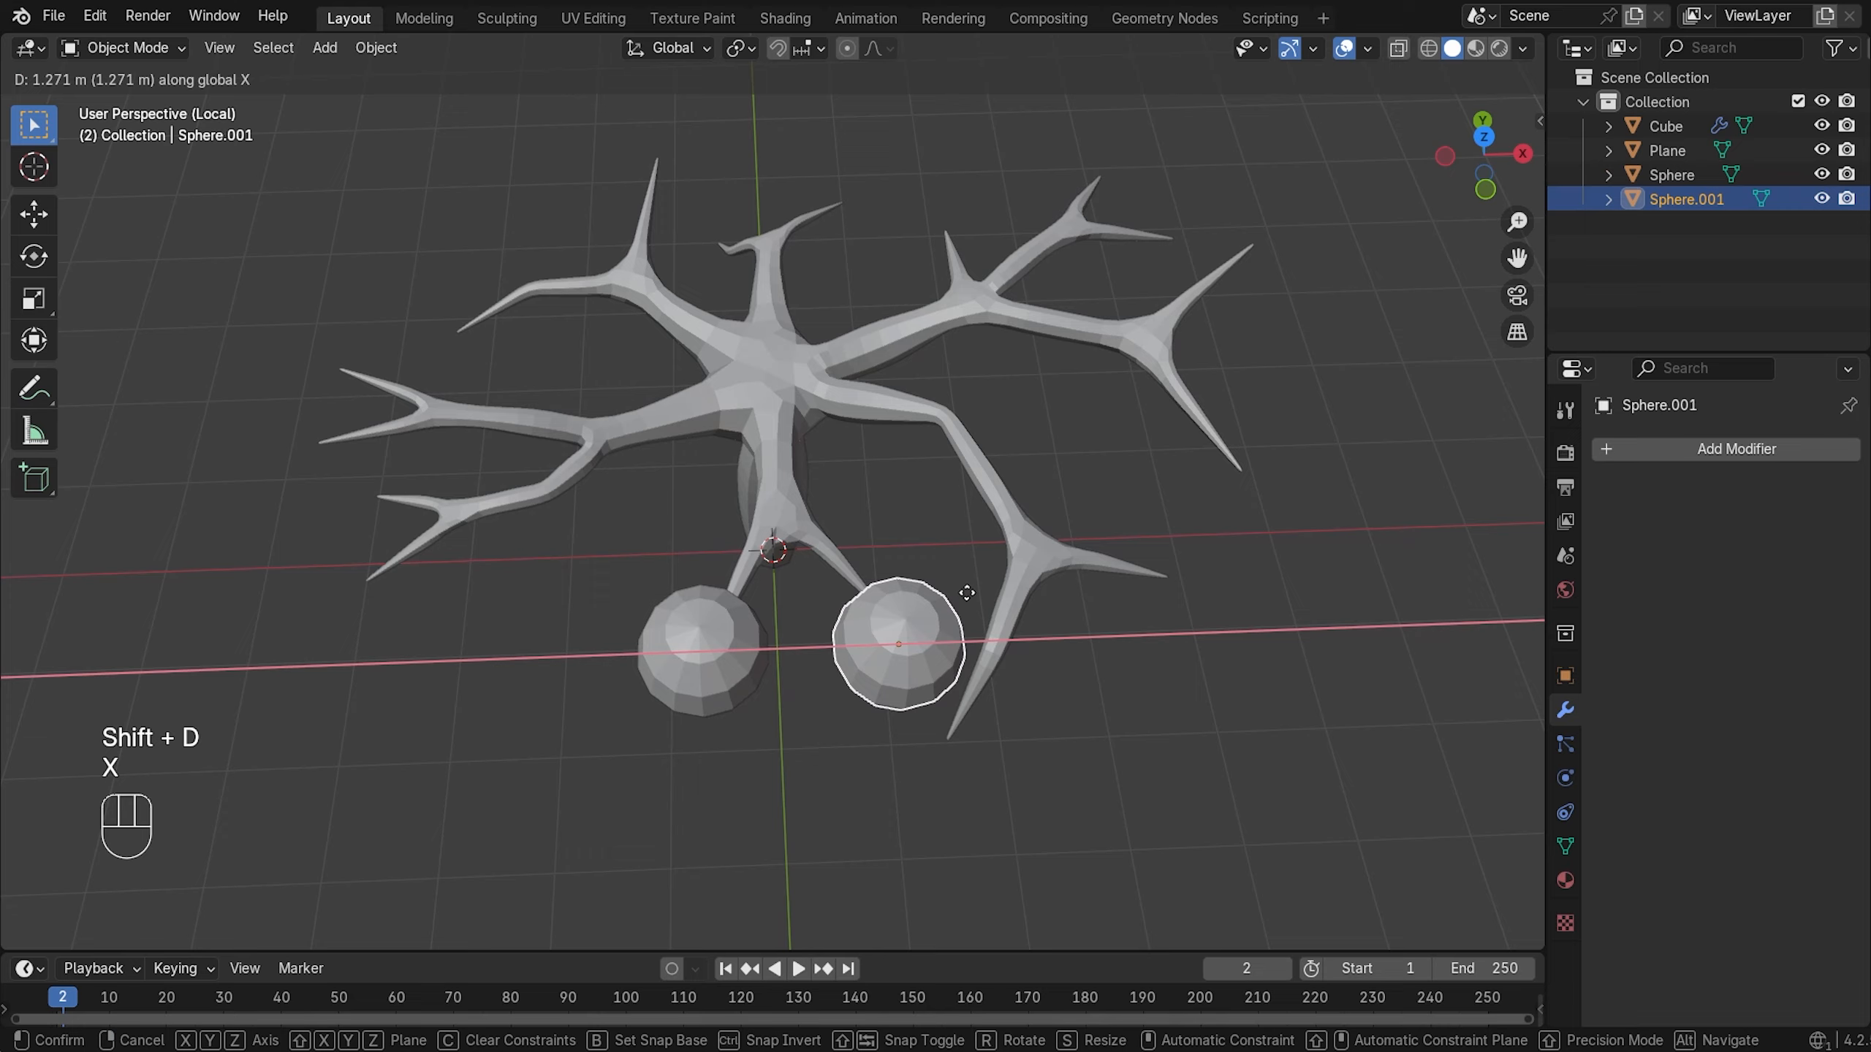
pyautogui.click(950, 641)
pyautogui.moveTo(950, 640); pyautogui.dragTo(1112, 683, button='middle')
pyautogui.press('g')
pyautogui.press('y')
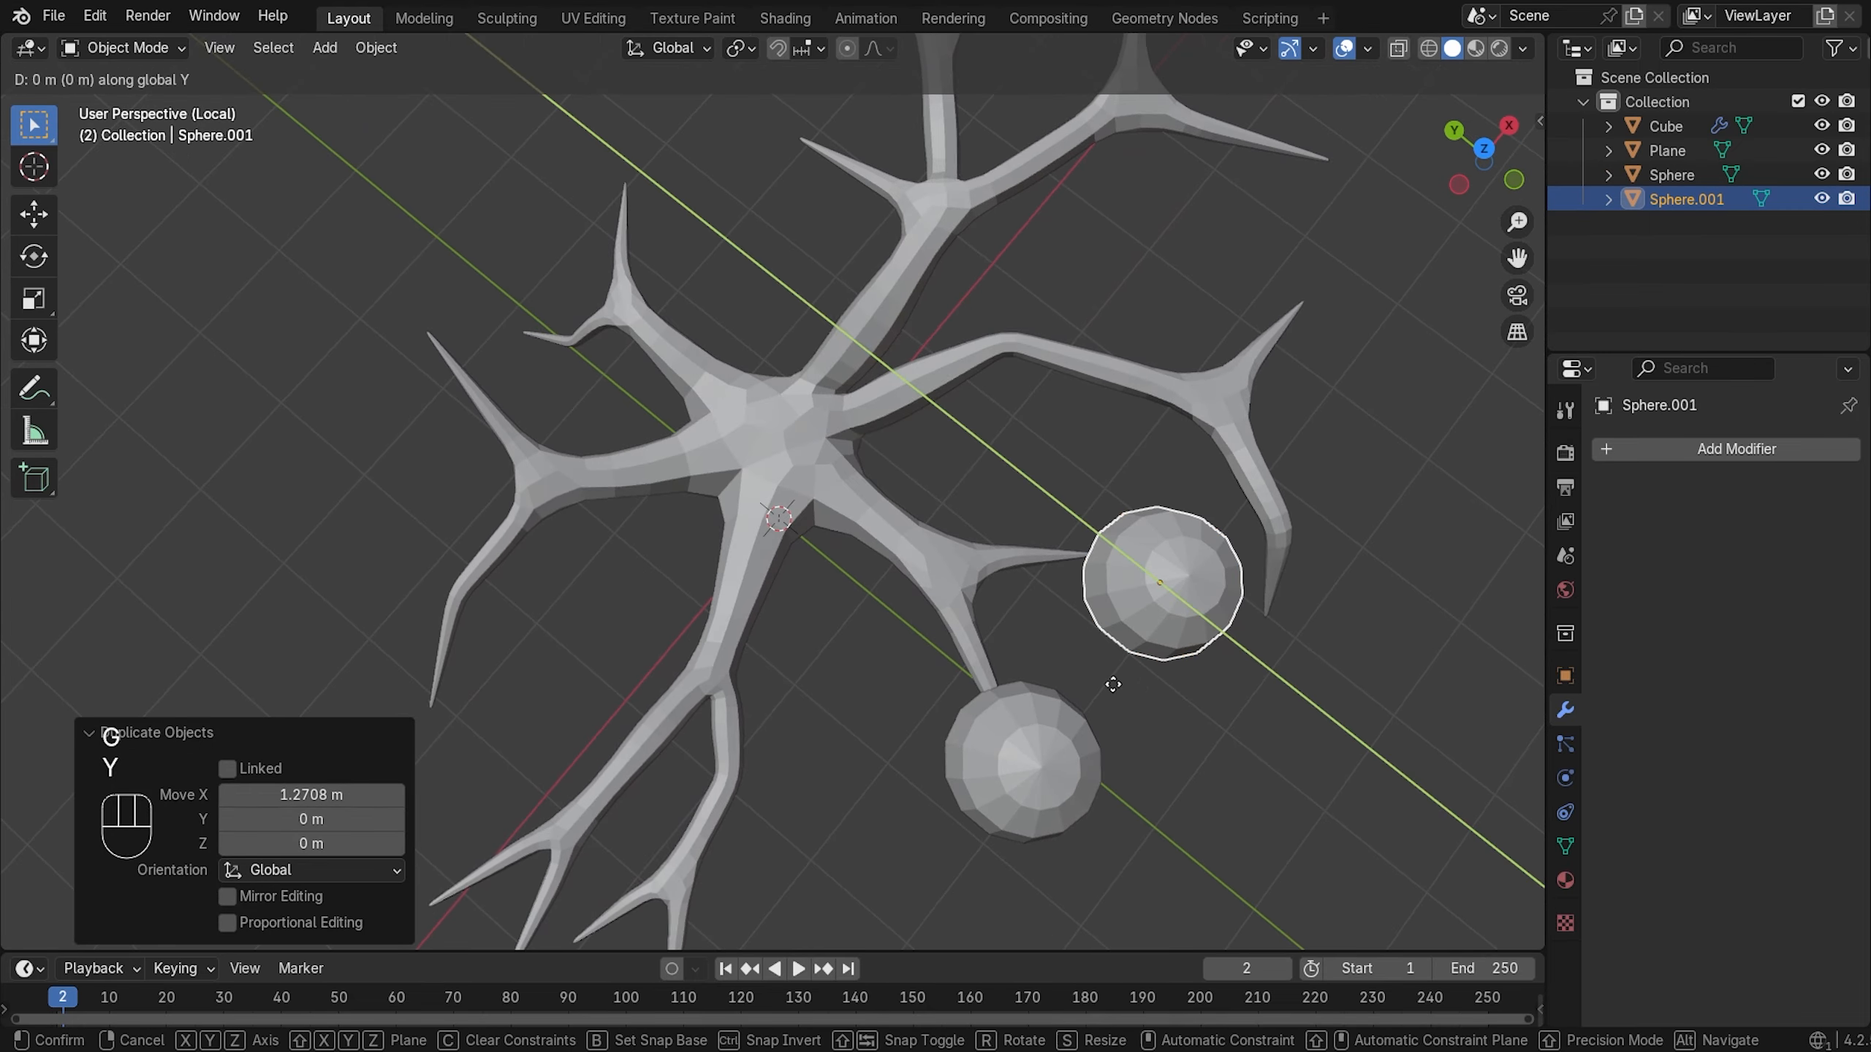
pyautogui.click(1073, 660)
pyautogui.press('s')
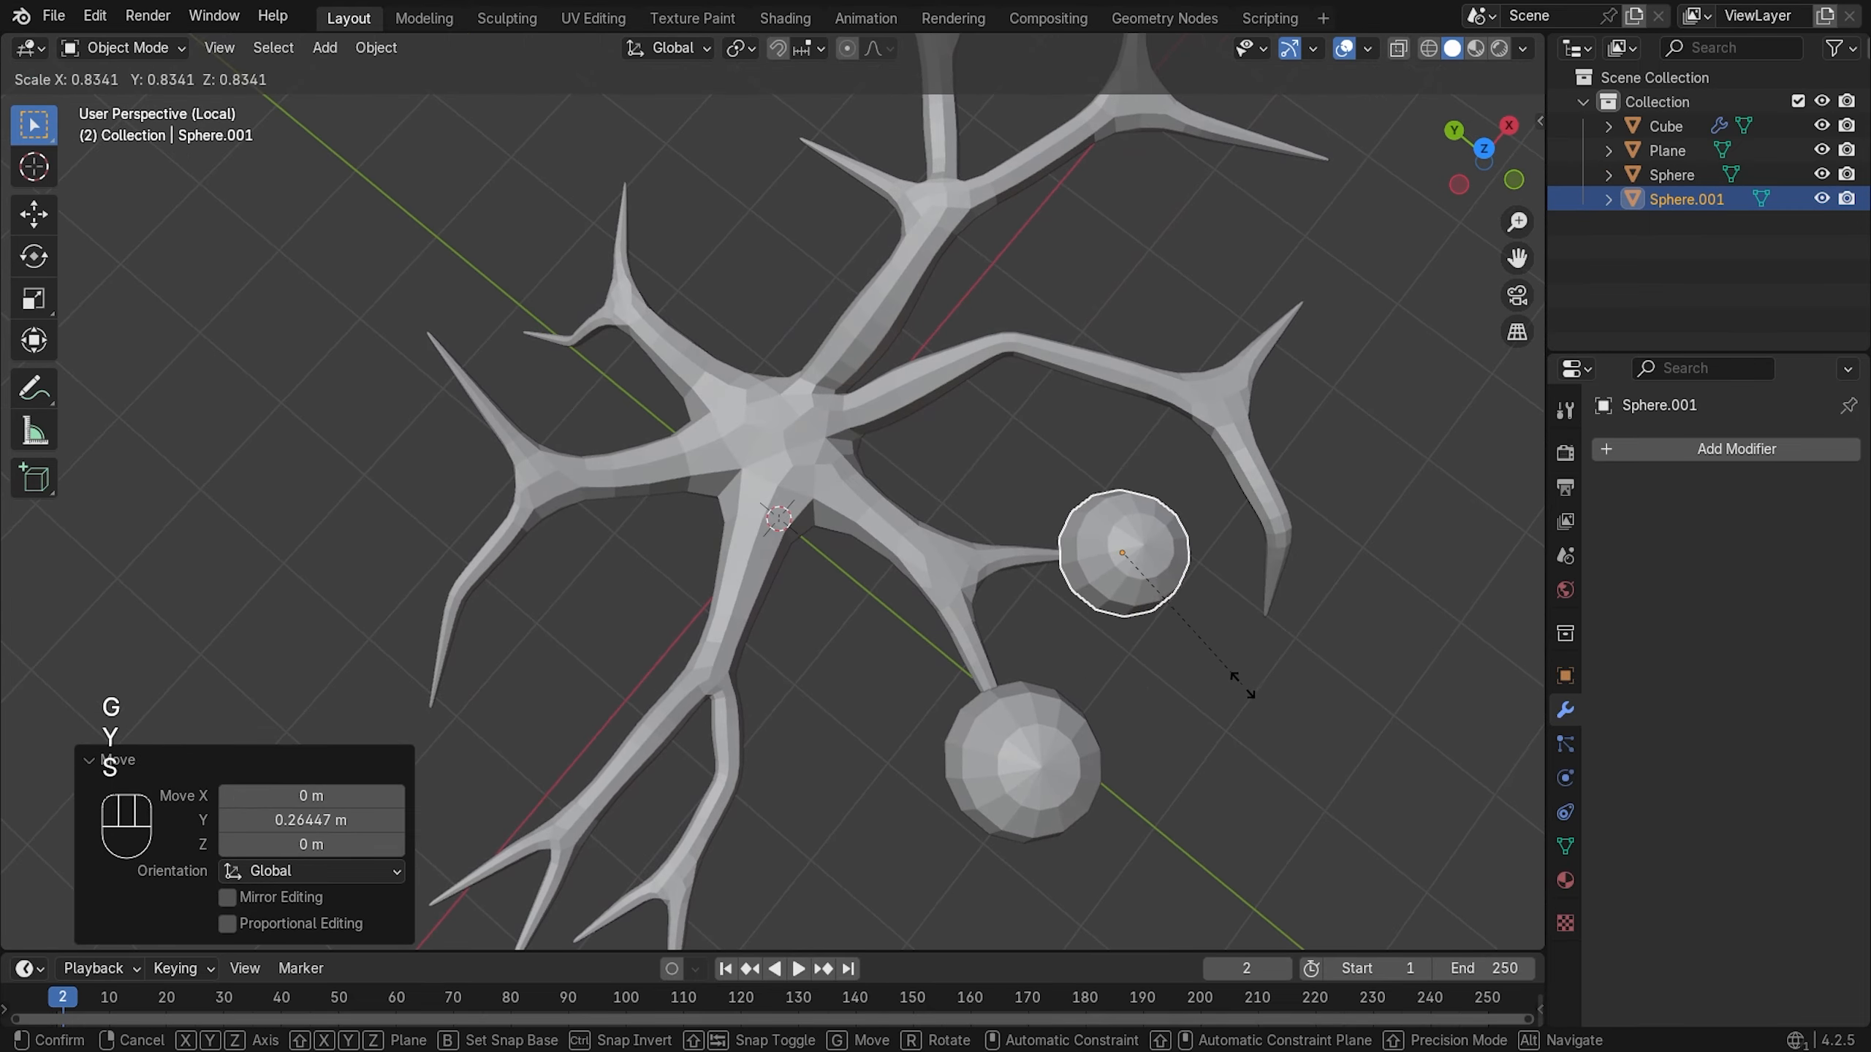
# - Duplicate another leaf along Y to a neighbouring branch tip
pyautogui.hotkey('shift', 'd')
pyautogui.press('y')
pyautogui.click(1128, 585)
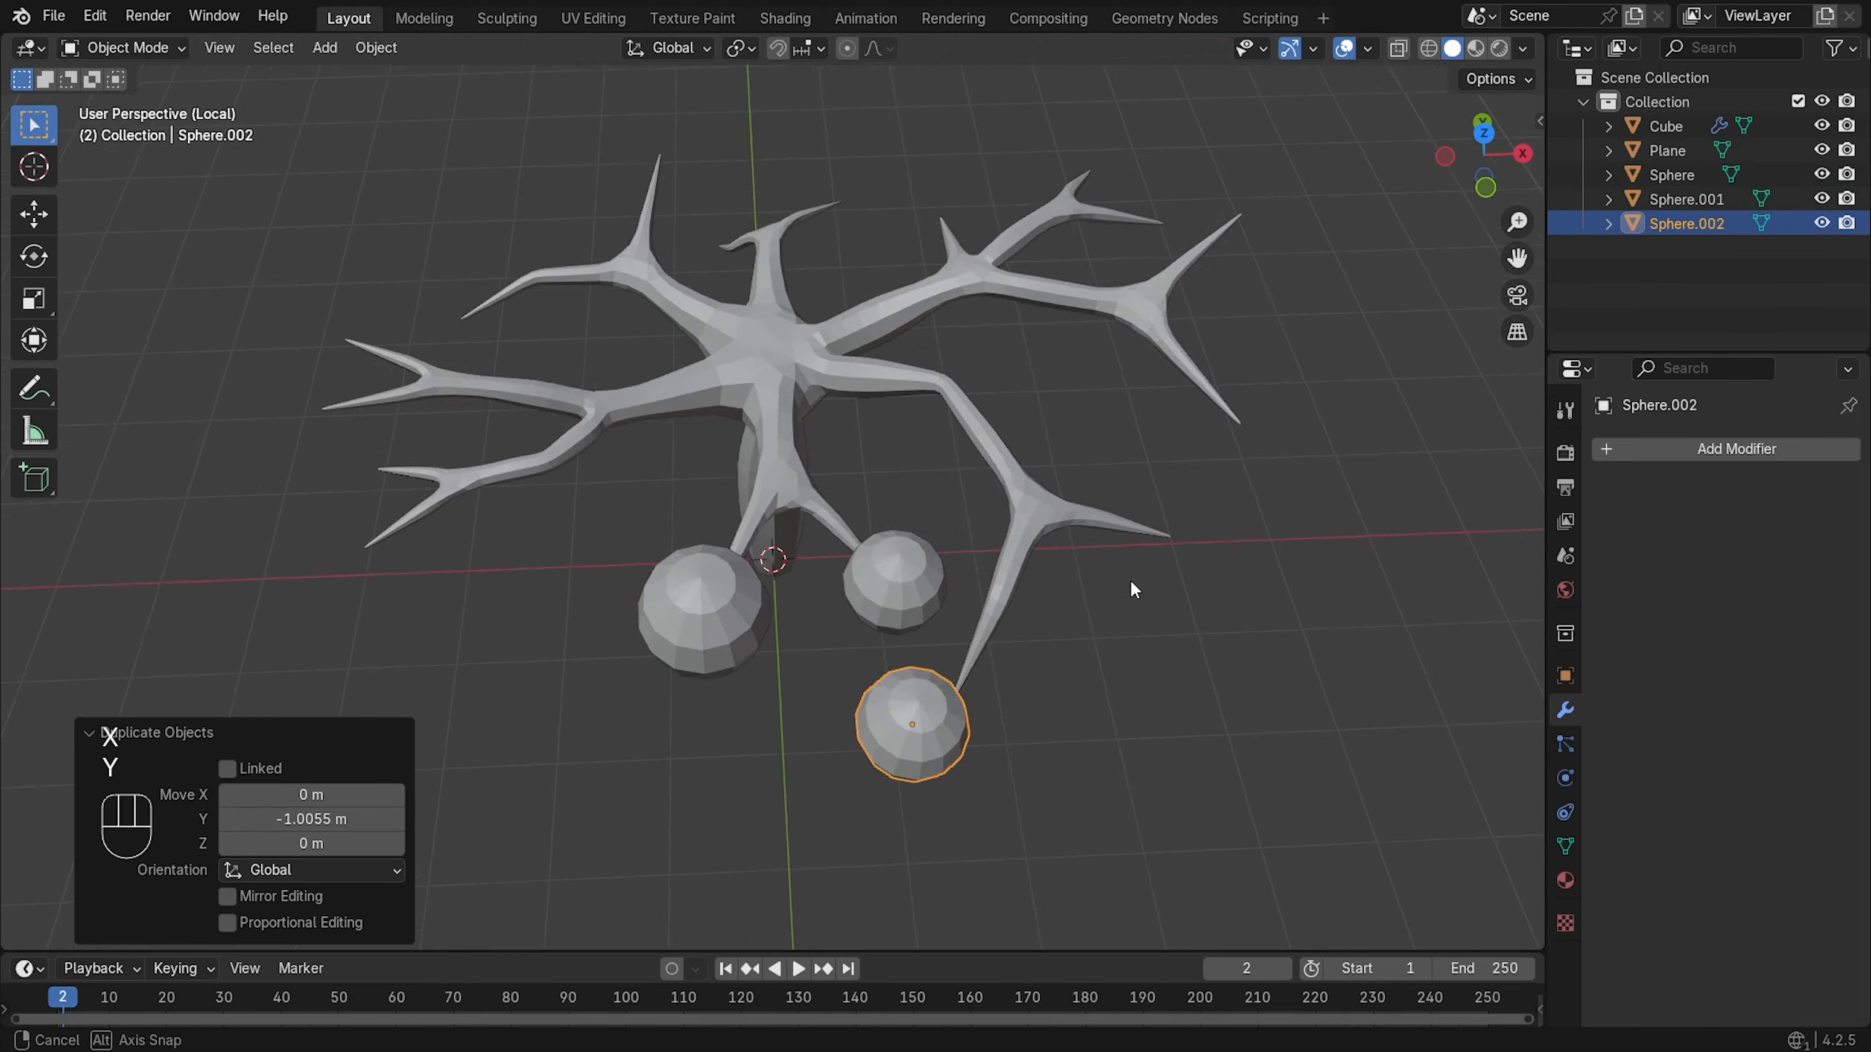
pyautogui.moveTo(1127, 585); pyautogui.dragTo(643, 515, button='middle')
# - Add two more shrunken leaf copies, about 0.77 and 0.7, at branch tips
pyautogui.hotkey('shift', 'd')
pyautogui.press('x')
pyautogui.press('g')
pyautogui.press('y')
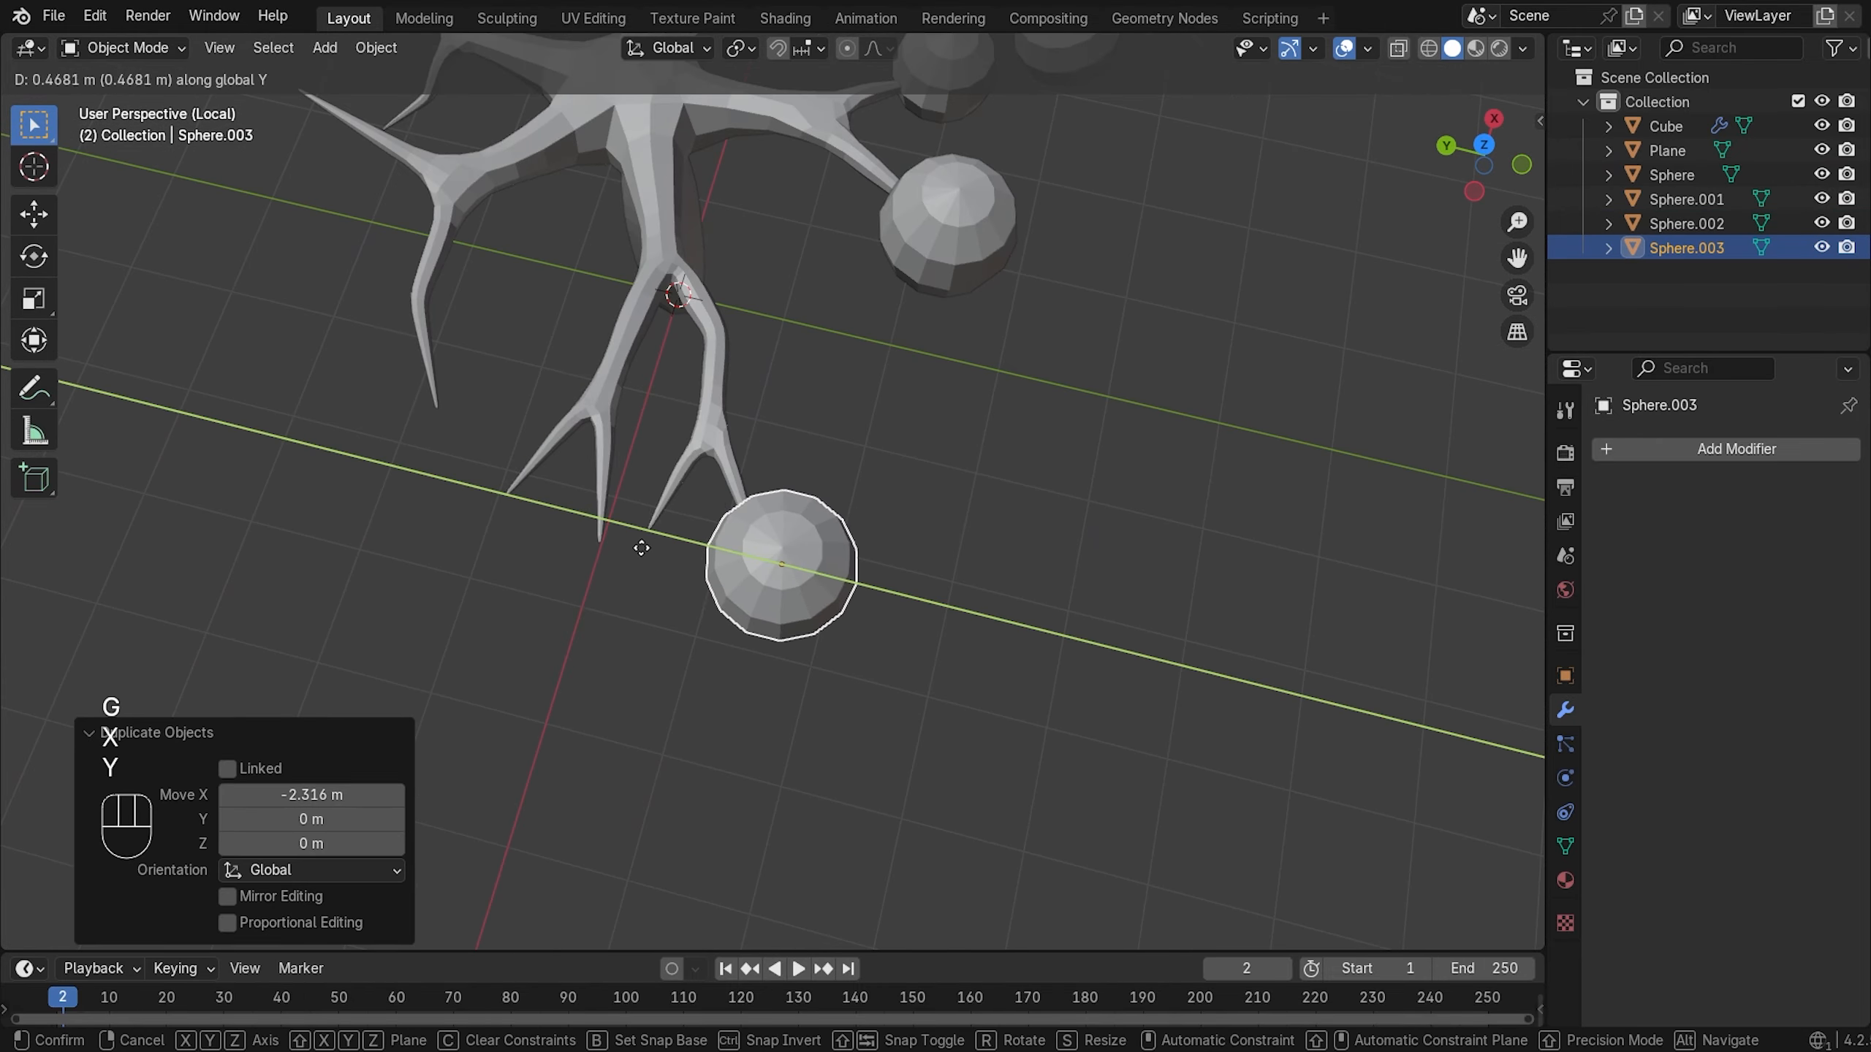
pyautogui.press('s')
pyautogui.hotkey('shift', 'd')
pyautogui.press('x')
pyautogui.press('s')
pyautogui.click(760, 533)
pyautogui.moveTo(760, 534); pyautogui.dragTo(1120, 357, button='middle')
# - Place two more leaf copies at branch ends on the tree's other side
pyautogui.hotkey('shift', 'd')
pyautogui.press('x')
pyautogui.press('y')
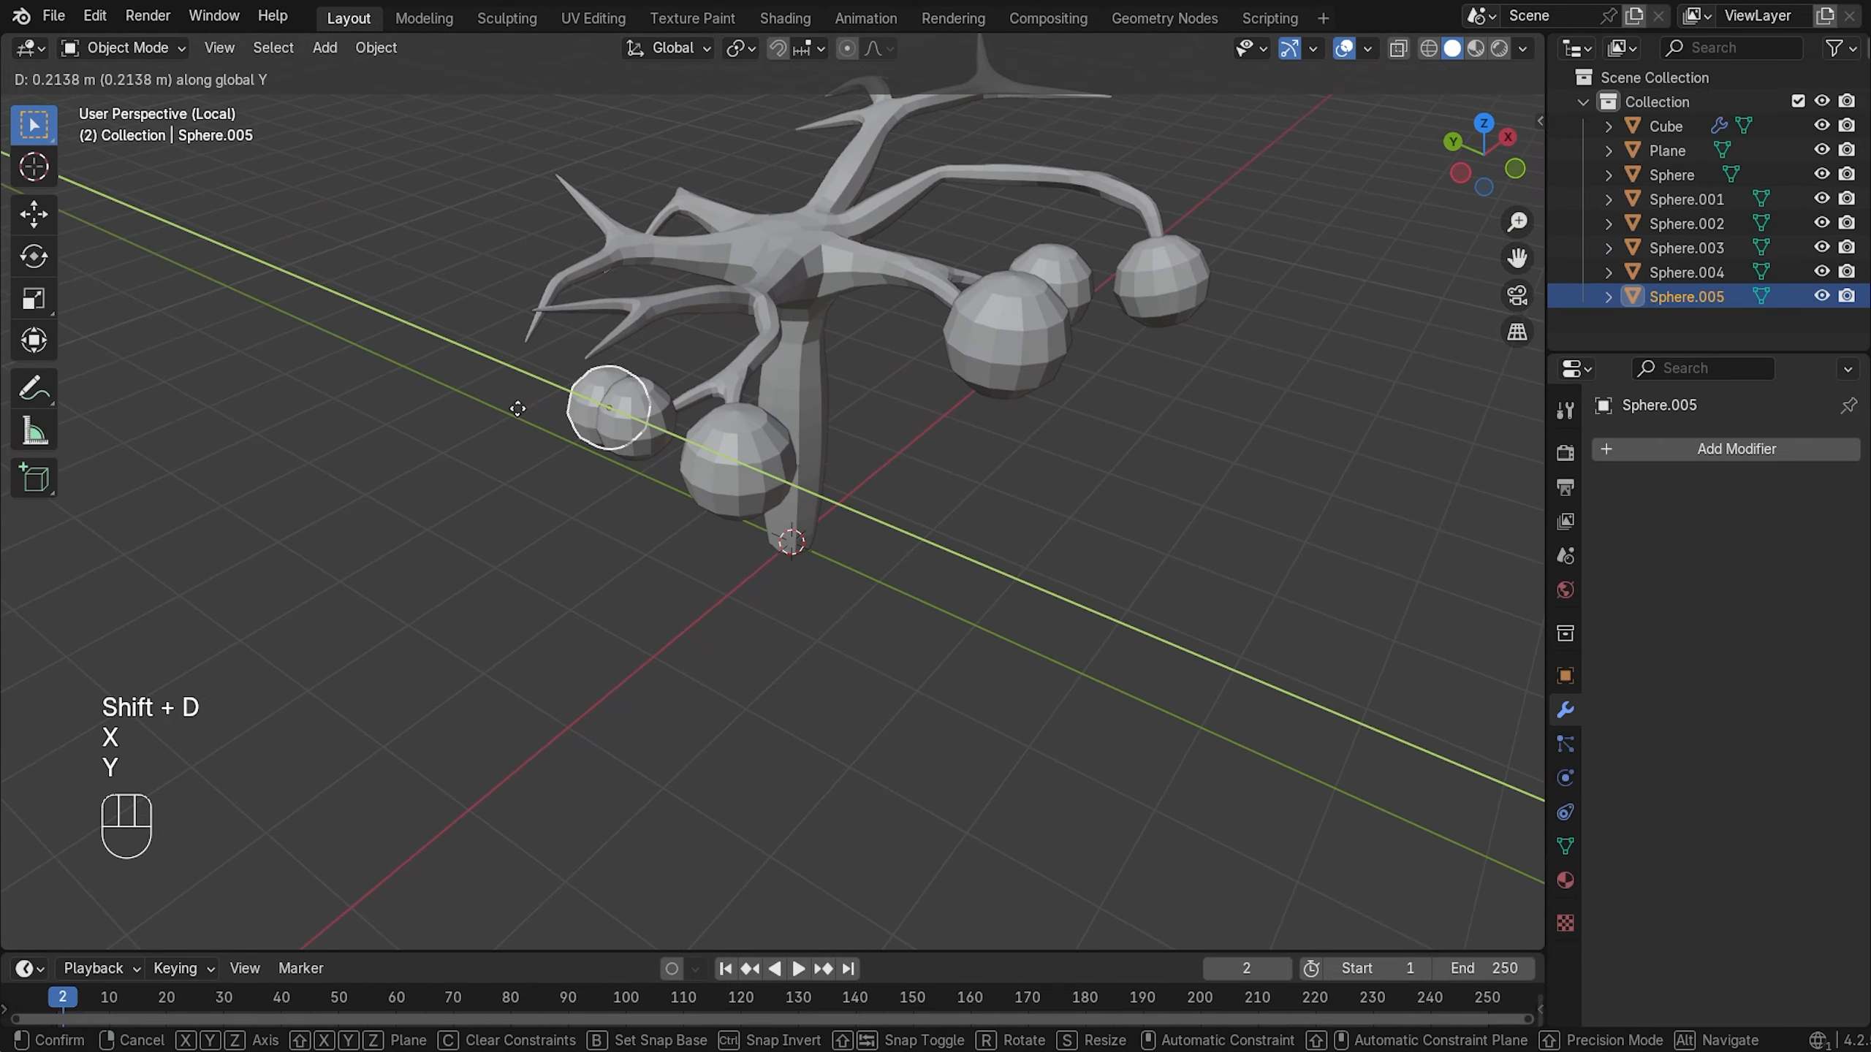
pyautogui.click(519, 410)
pyautogui.press('g')
pyautogui.moveTo(861, 361); pyautogui.dragTo(751, 582, button='middle')
pyautogui.hotkey('shift', 'd')
pyautogui.press('x')
pyautogui.press('y')
pyautogui.click(811, 471)
# - Duplicate leaves and raise them along Z, enlarging one for the upper branches
pyautogui.hotkey('shift', 'd')
pyautogui.press('y')
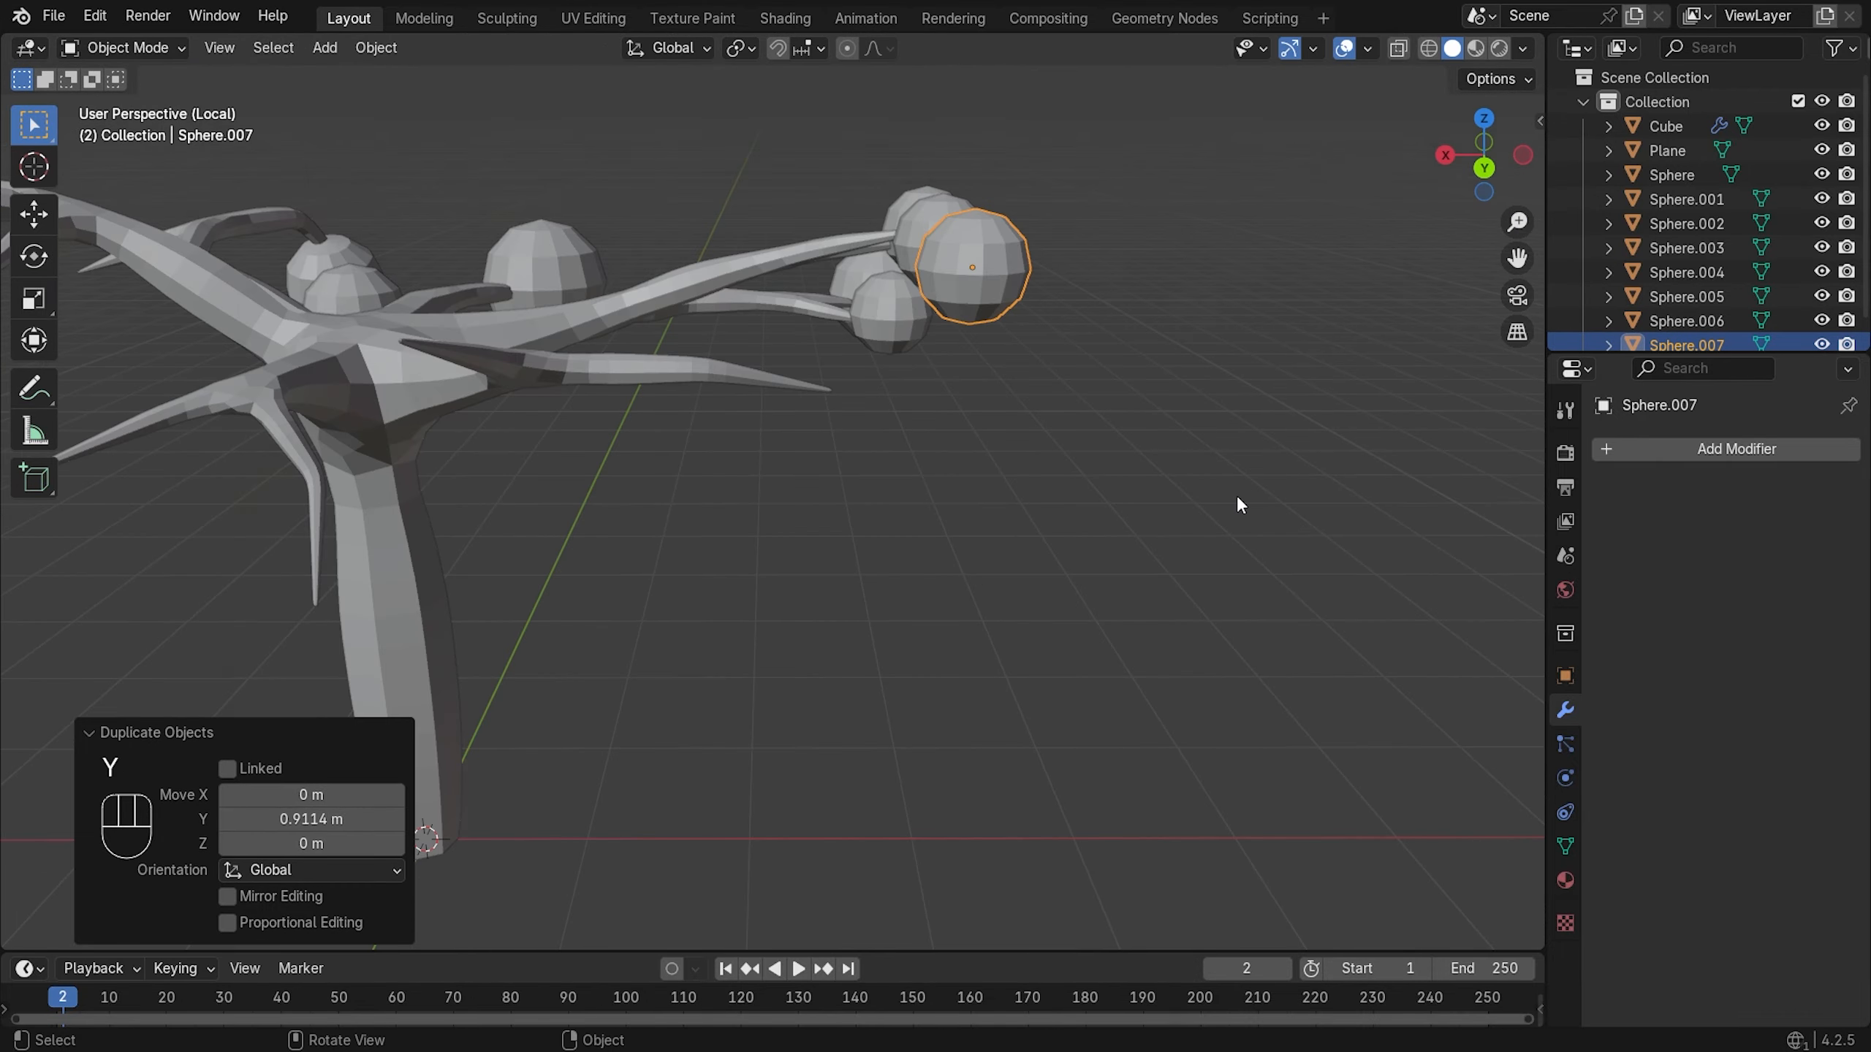
pyautogui.press('g')
pyautogui.press('z')
pyautogui.moveTo(1057, 480); pyautogui.dragTo(509, 327, button='middle')
pyautogui.press('s')
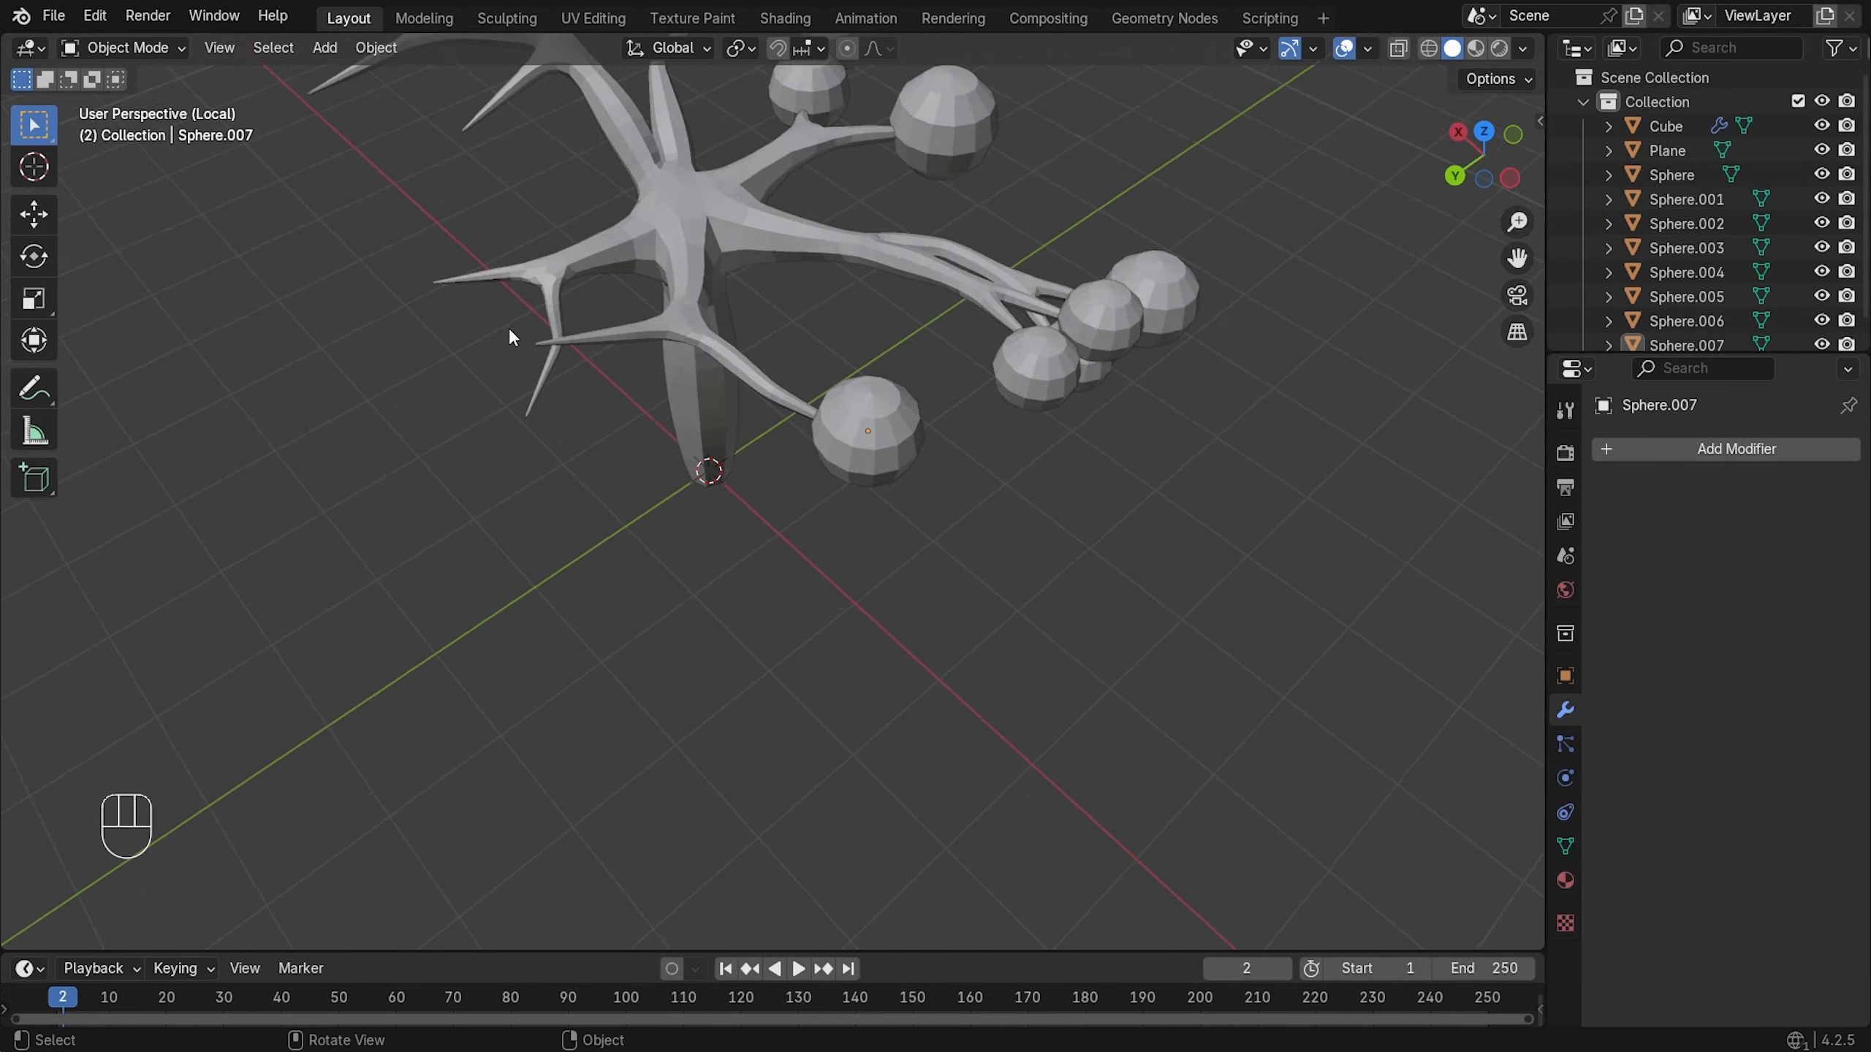
pyautogui.hotkey('shift', 'd')
pyautogui.press('x')
pyautogui.press('g')
pyautogui.press('y')
pyautogui.press('g')
pyautogui.press('z')
# - Position further leaf copies under and at branch ends, moving along X and Z
pyautogui.moveTo(701, 504); pyautogui.dragTo(913, 546, button='middle')
pyautogui.hotkey('shift', 'd')
pyautogui.press('x')
pyautogui.press('g')
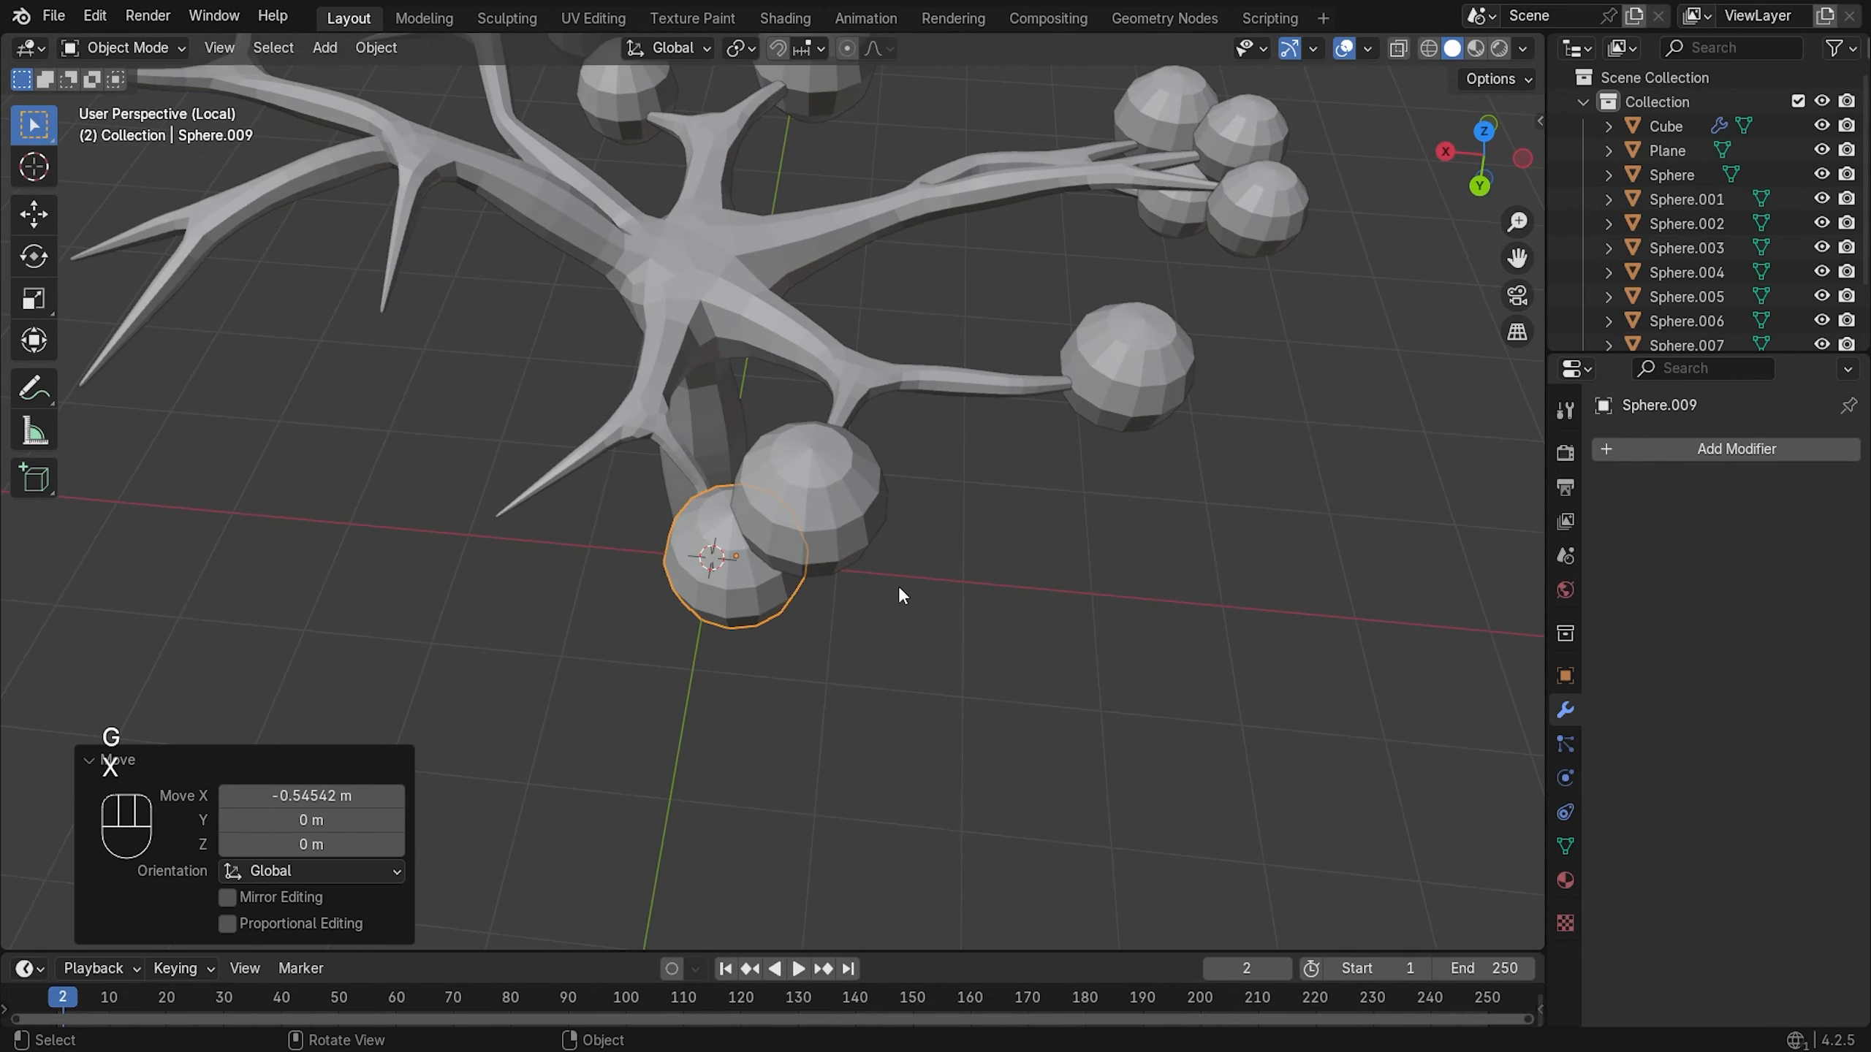
pyautogui.press('g')
pyautogui.press('x')
pyautogui.click(944, 674)
pyautogui.moveTo(939, 671); pyautogui.dragTo(841, 529, button='middle')
pyautogui.hotkey('shift', 'd')
pyautogui.press('x')
pyautogui.press('g')
pyautogui.press('z')
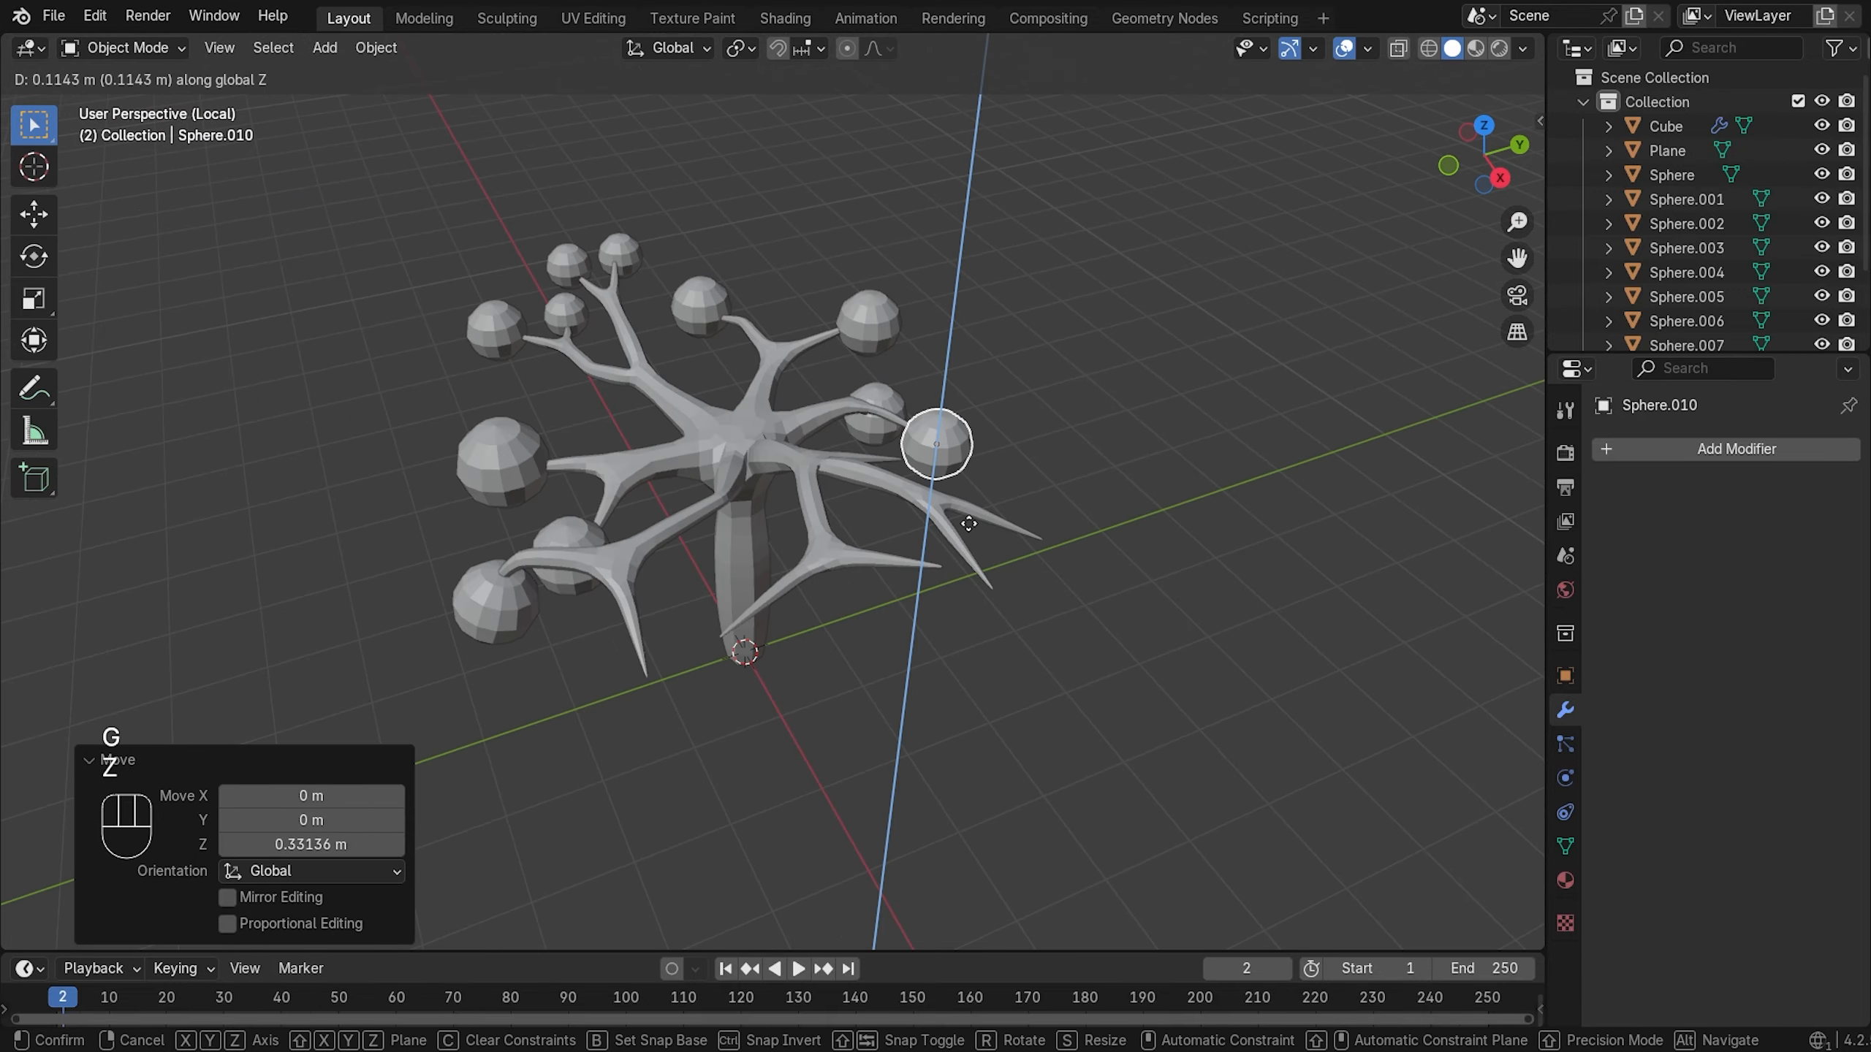
# - Duplicate a leaf and fine-position it along Y, Z and X at a branch tip
pyautogui.hotkey('shift', 'd')
pyautogui.press('x')
pyautogui.press('g')
pyautogui.press('y')
pyautogui.press('g')
pyautogui.press('z')
pyautogui.press('g')
pyautogui.press('x')
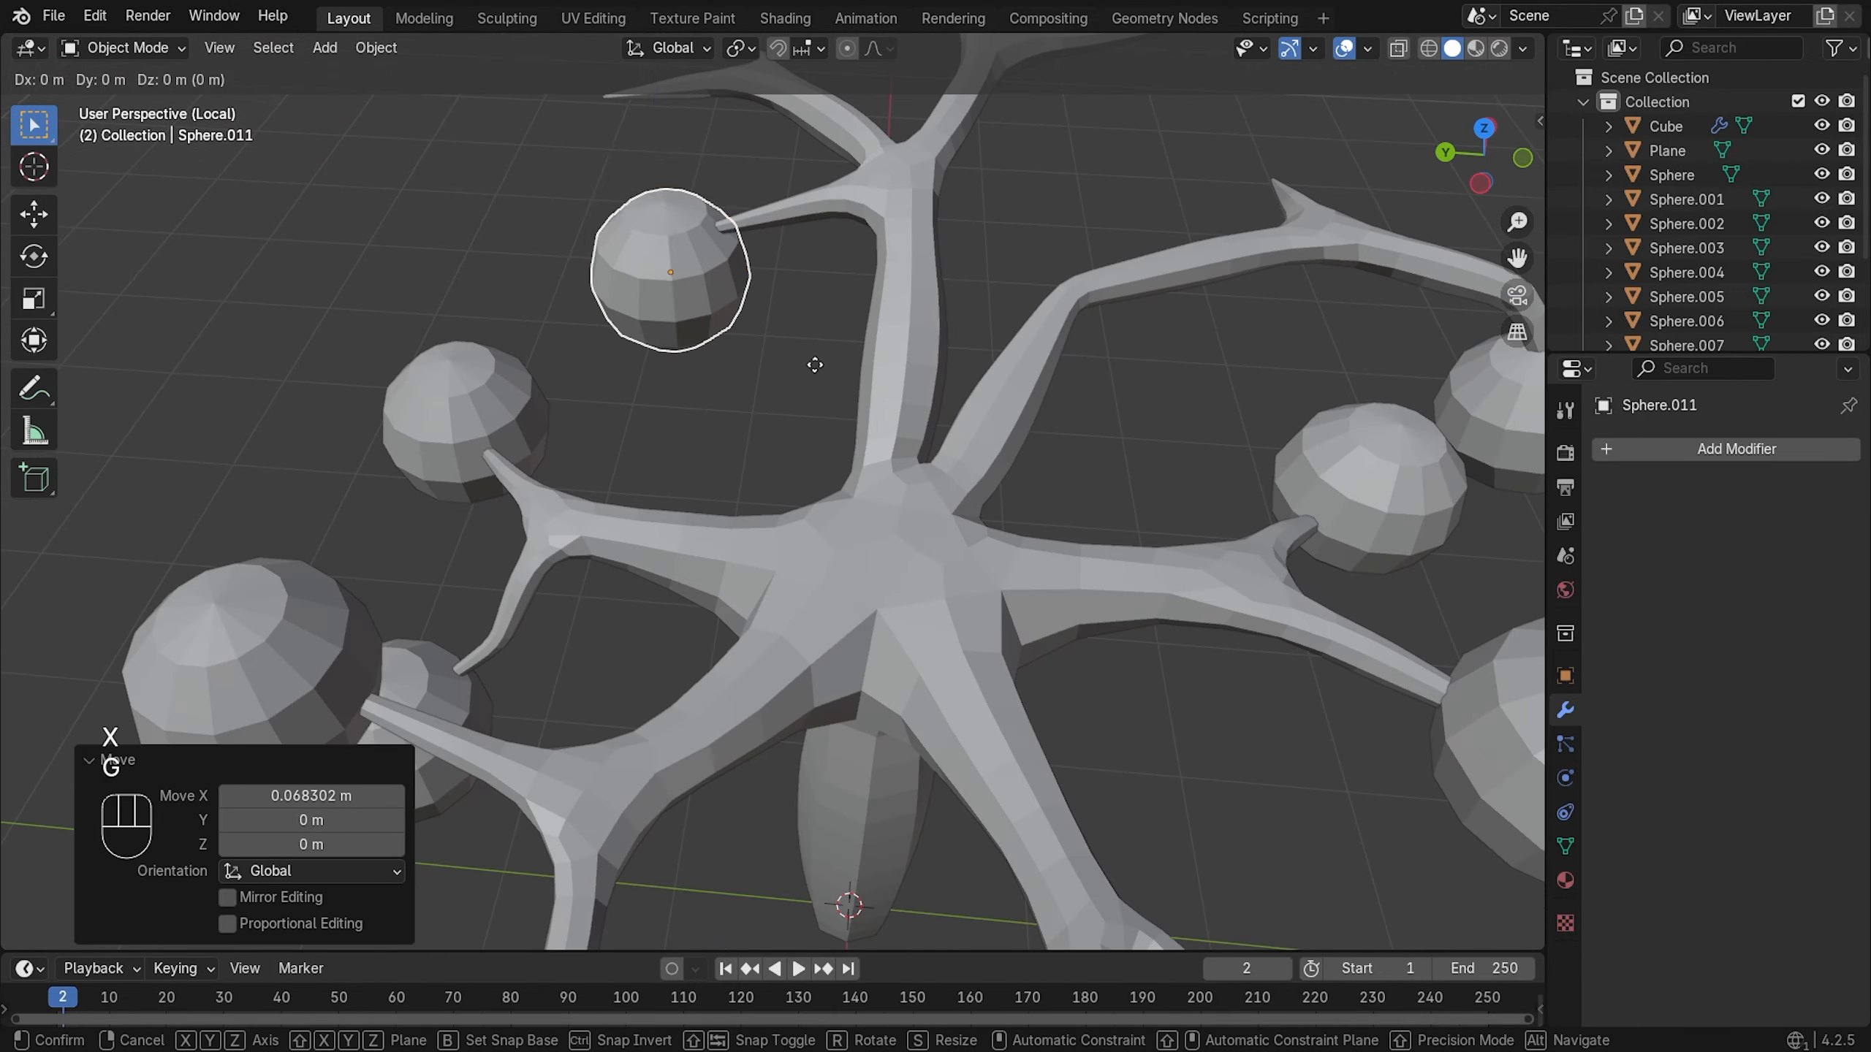
# - Add two more leaf copies along X at remaining branch tips
pyautogui.hotkey('shift', 'd')
pyautogui.press('x')
pyautogui.press('g')
pyautogui.press('x')
pyautogui.hotkey('shift', 'd')
pyautogui.press('x')
pyautogui.press('g')
pyautogui.press('y')
# - Duplicate and enlarge another leaf at a branch tip
pyautogui.hotkey('shift', 'd')
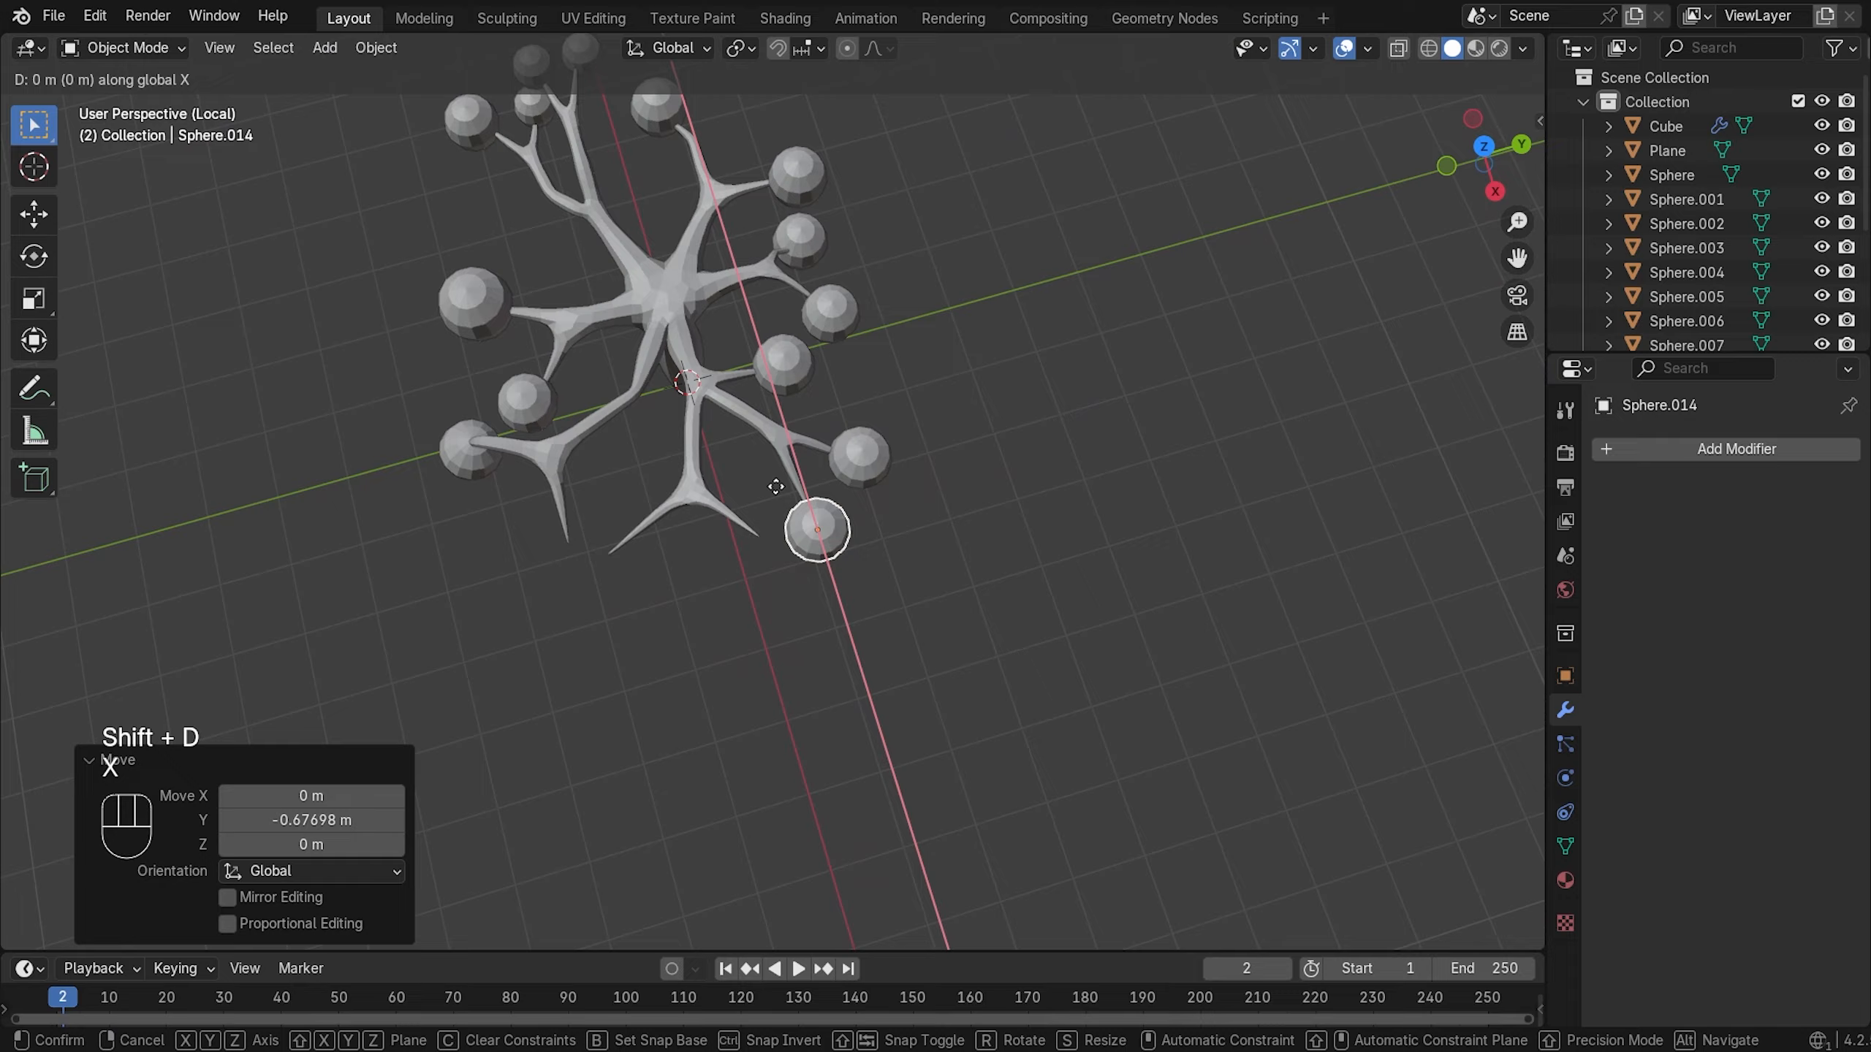
pyautogui.press('g')
pyautogui.press('z')
pyautogui.press('g')
pyautogui.hotkey('shift', 'd')
pyautogui.press('x')
pyautogui.press('g')
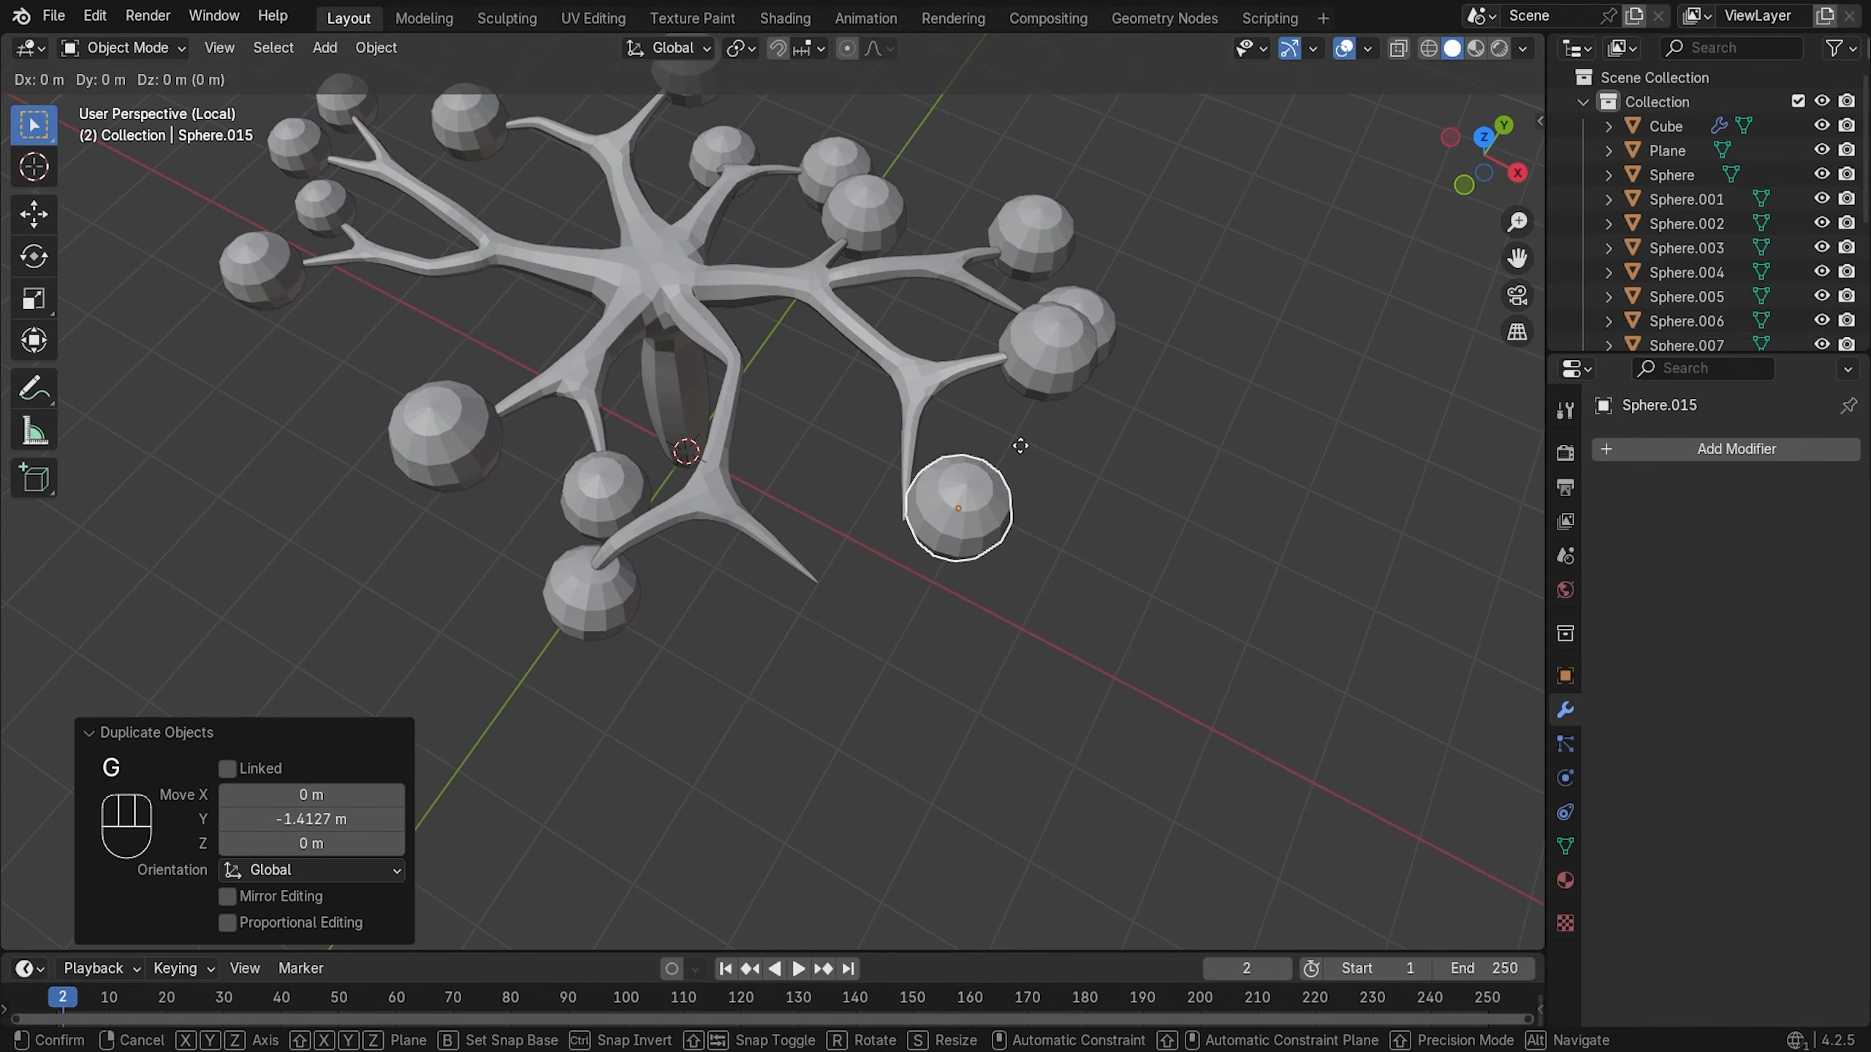
pyautogui.press('y')
pyautogui.press('s')
pyautogui.click(983, 516)
pyautogui.press('s')
# - Place the final leaf copy up to Sphere.016, then deselect and view the whole tree
pyautogui.press('g')
pyautogui.press('y')
pyautogui.hotkey('shift', 'd')
pyautogui.press('x')
pyautogui.press('g')
pyautogui.press('y')
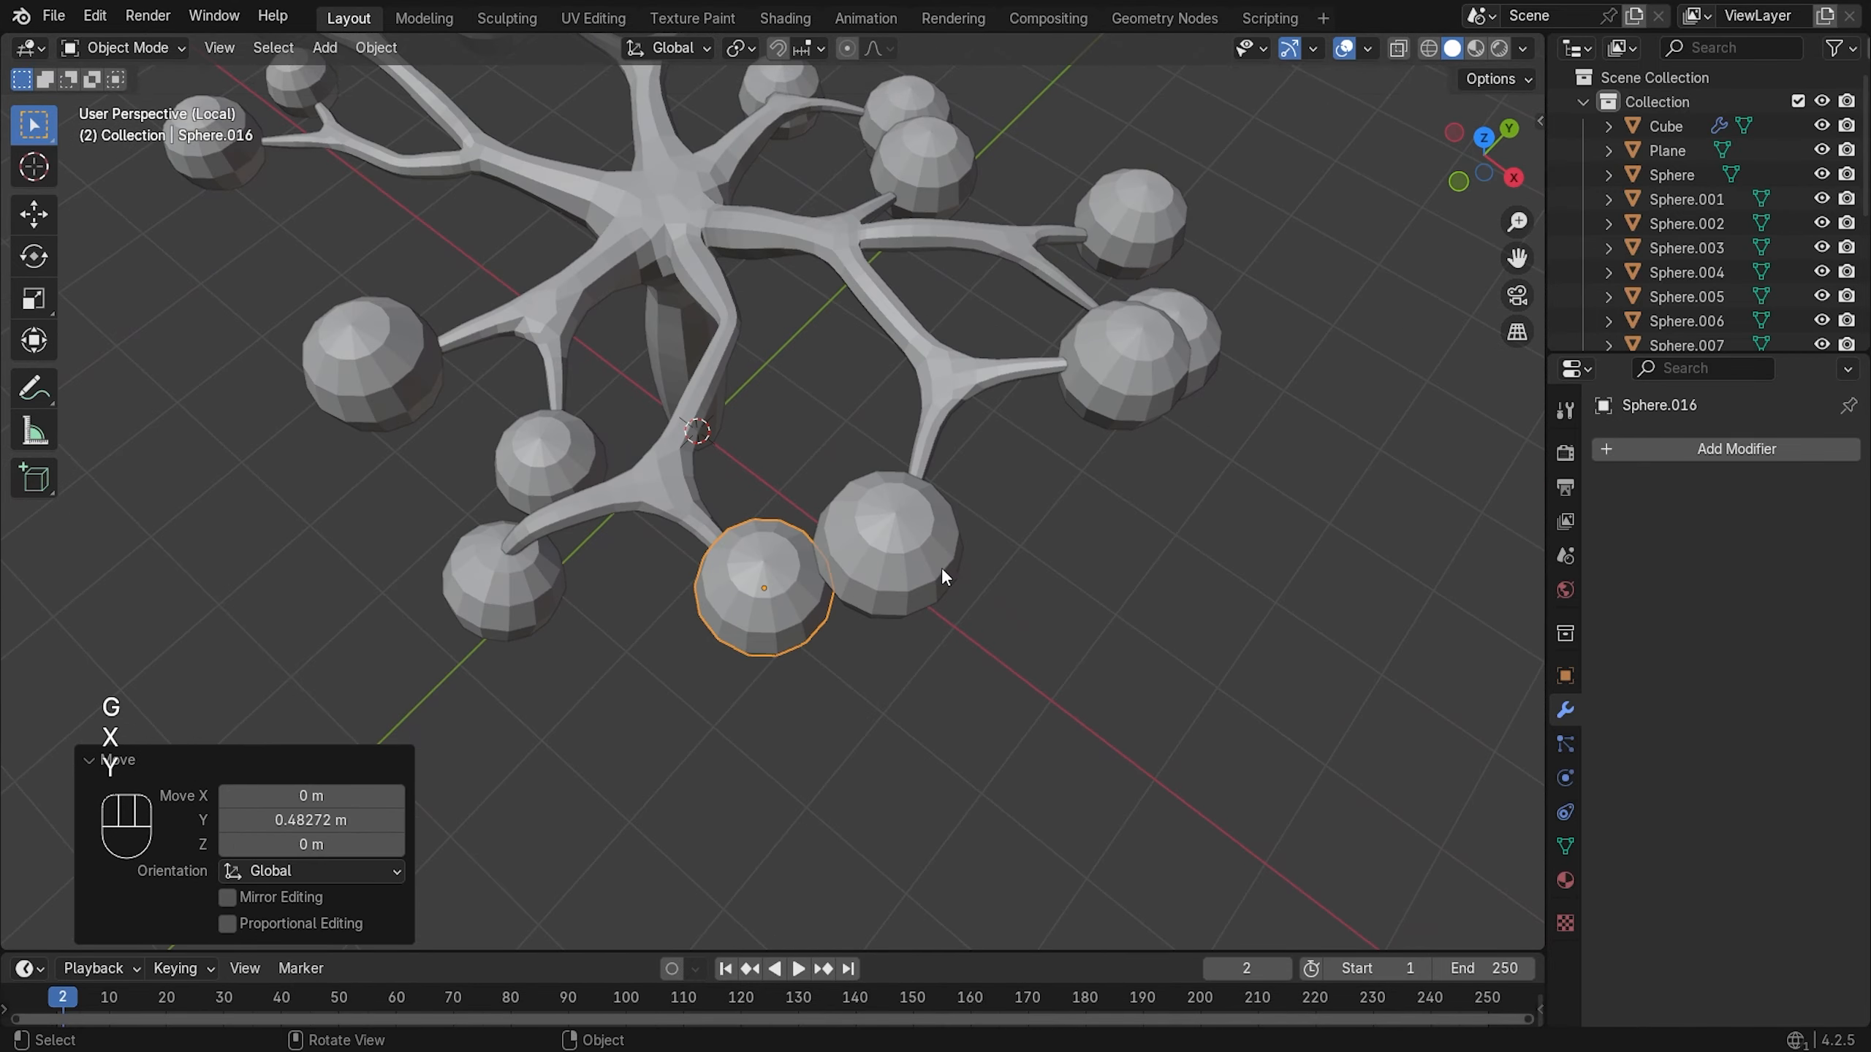
pyautogui.press('g')
pyautogui.press('z')
pyautogui.click(825, 456)
pyautogui.scroll(-4, 843, 353)
pyautogui.moveTo(726, 368); pyautogui.dragTo(1035, 383, button='middle')
# - Shrink a leaf near the top of the tree to 0.934 scale
pyautogui.scroll(1, 1192, 355)
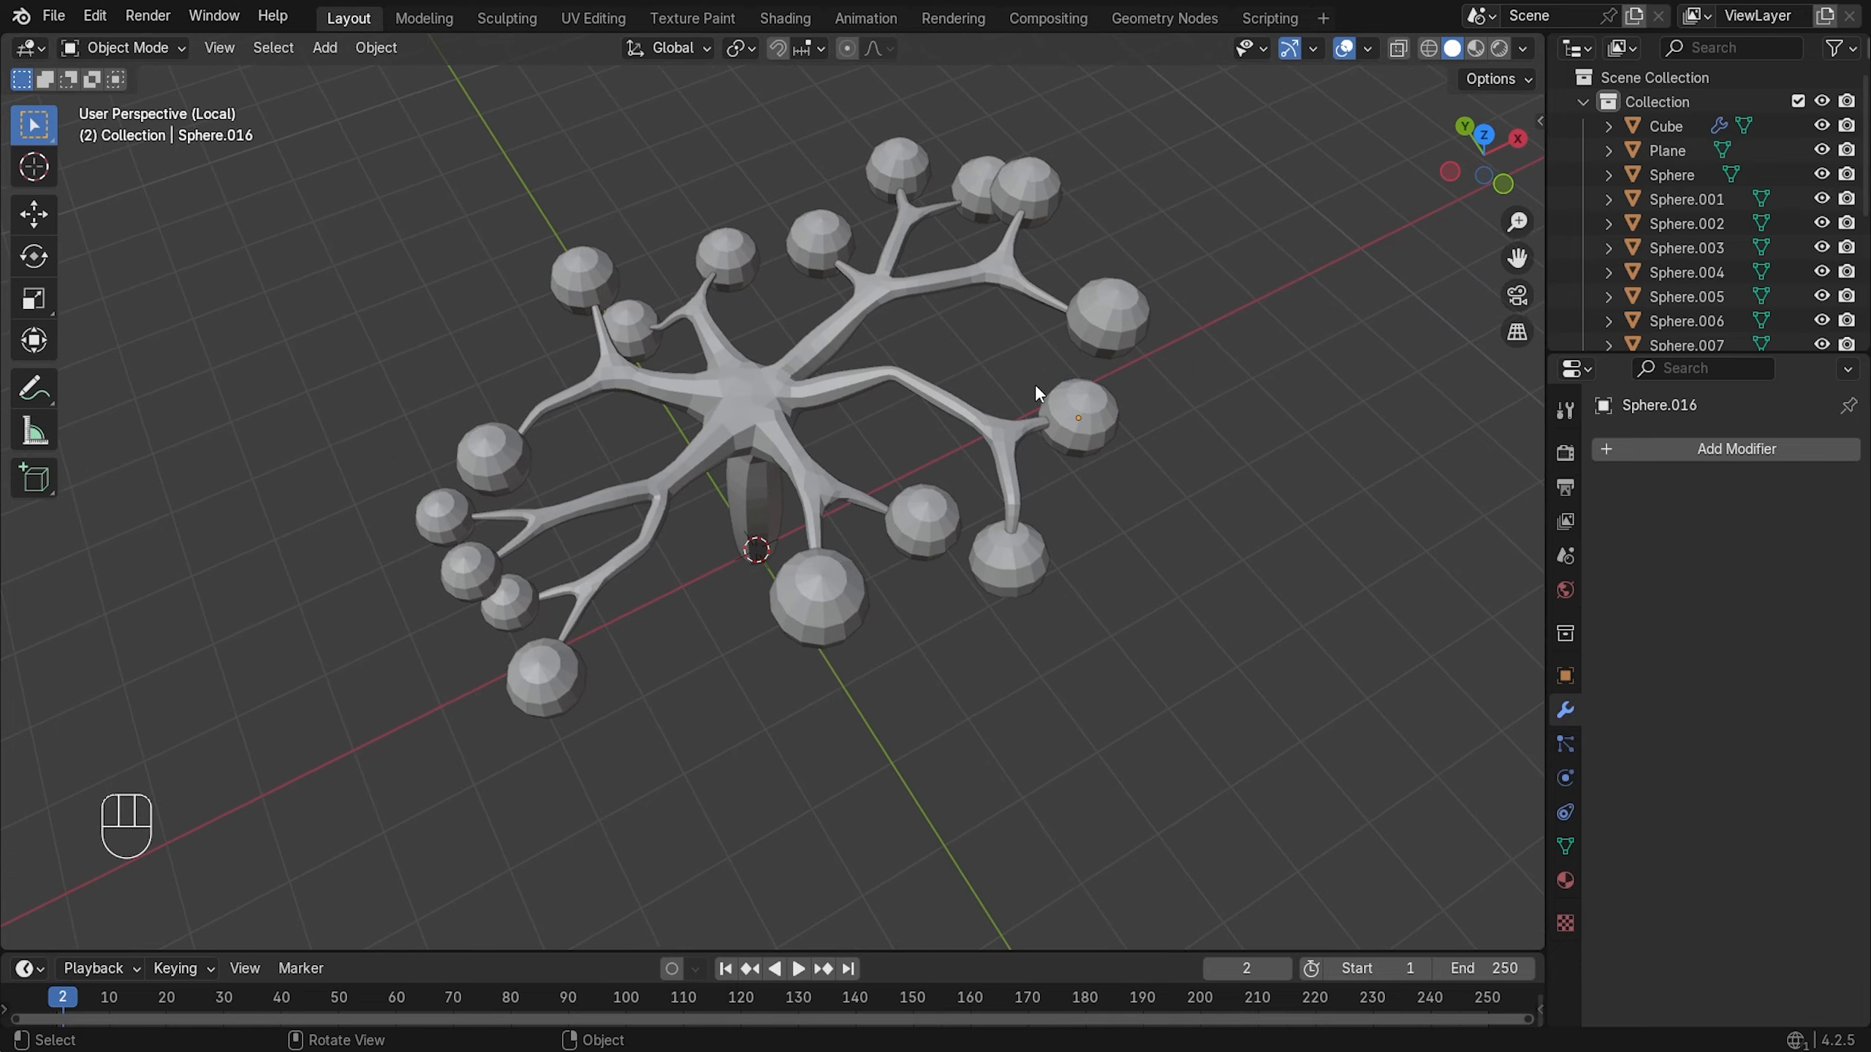
pyautogui.scroll(-1, 1030, 383)
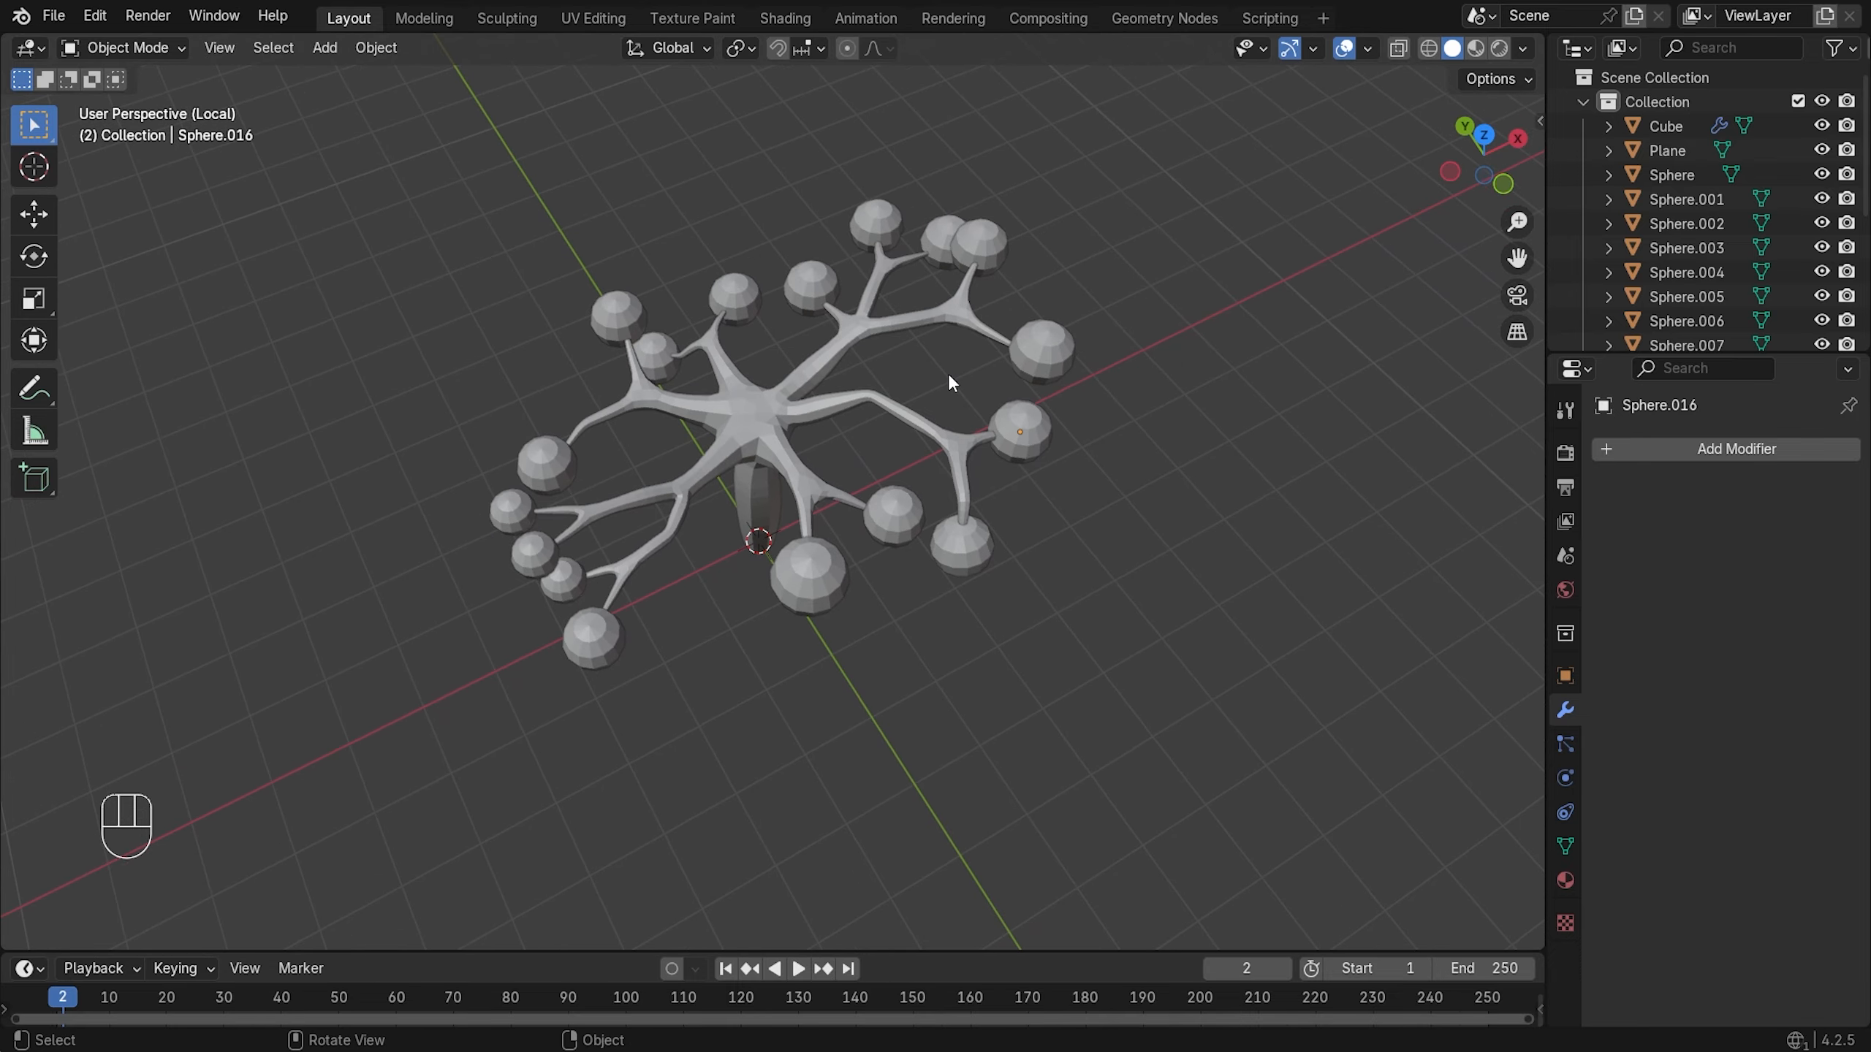
pyautogui.moveTo(950, 372); pyautogui.dragTo(886, 401, button='middle')
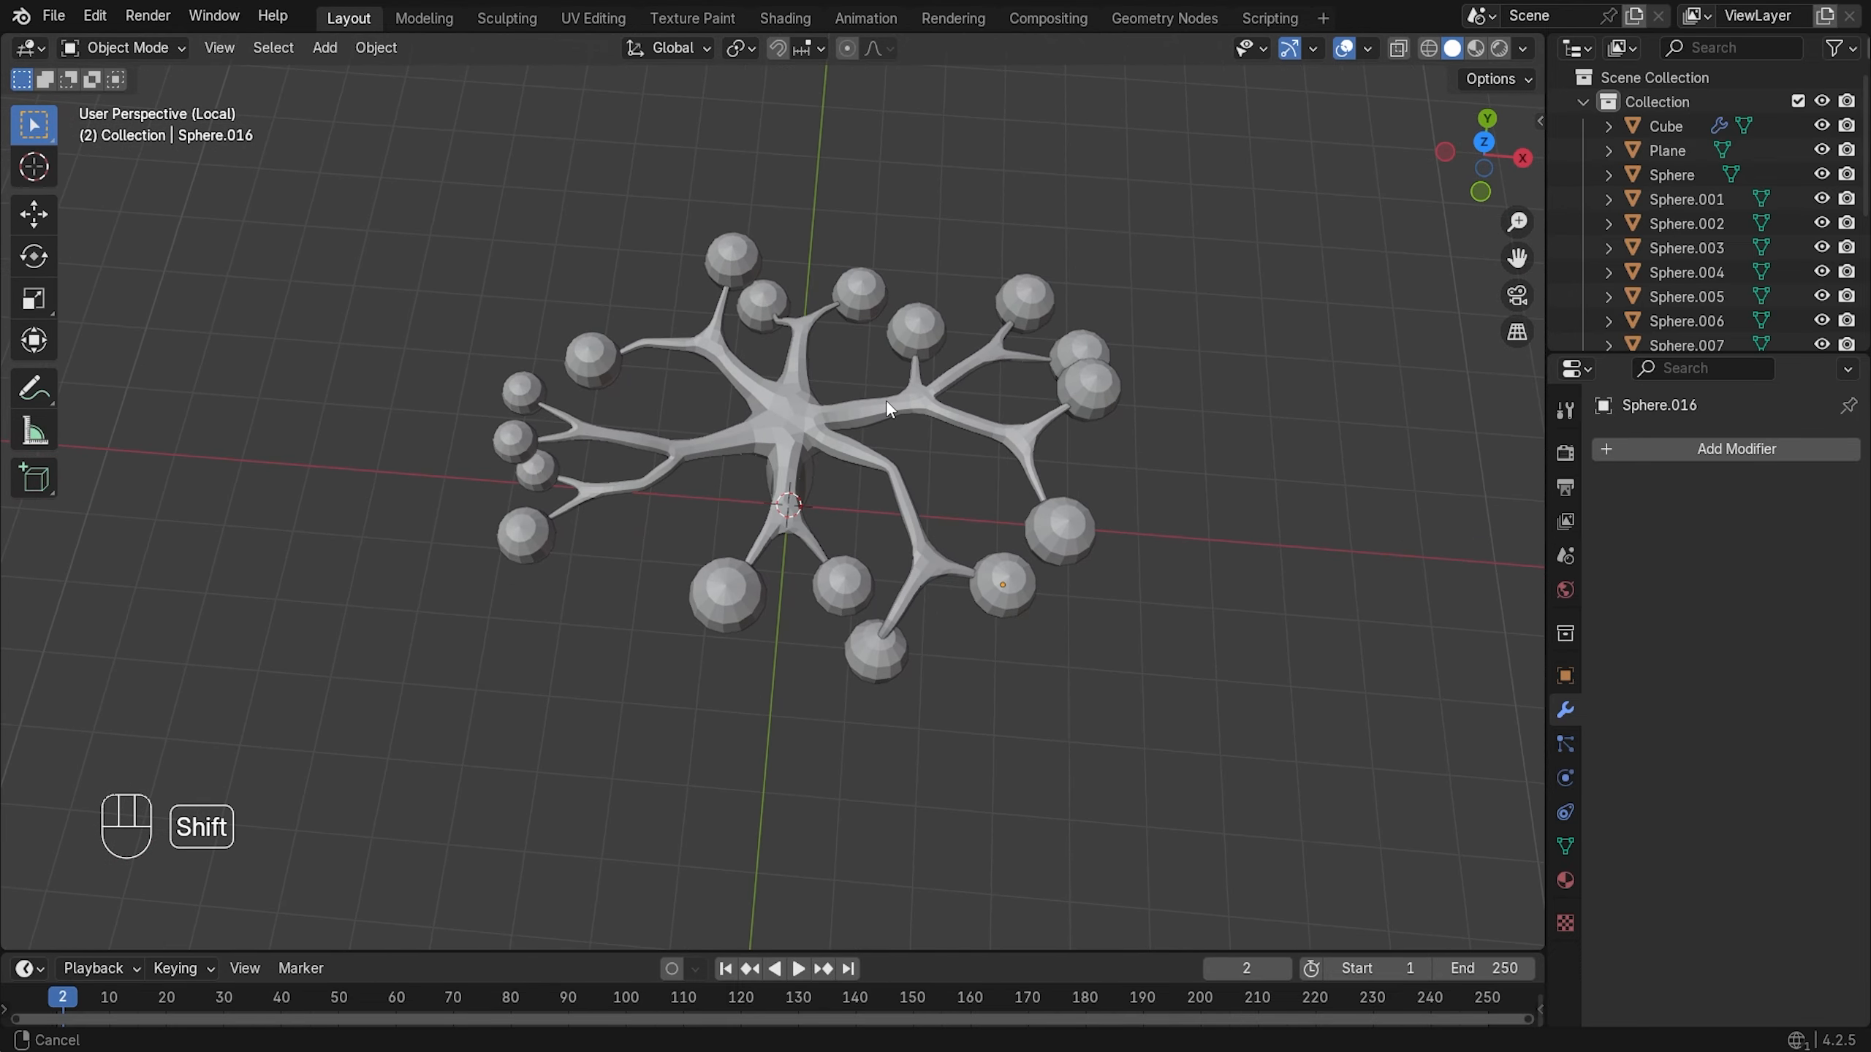
pyautogui.moveTo(743, 215); pyautogui.dragTo(837, 181, button='middle')
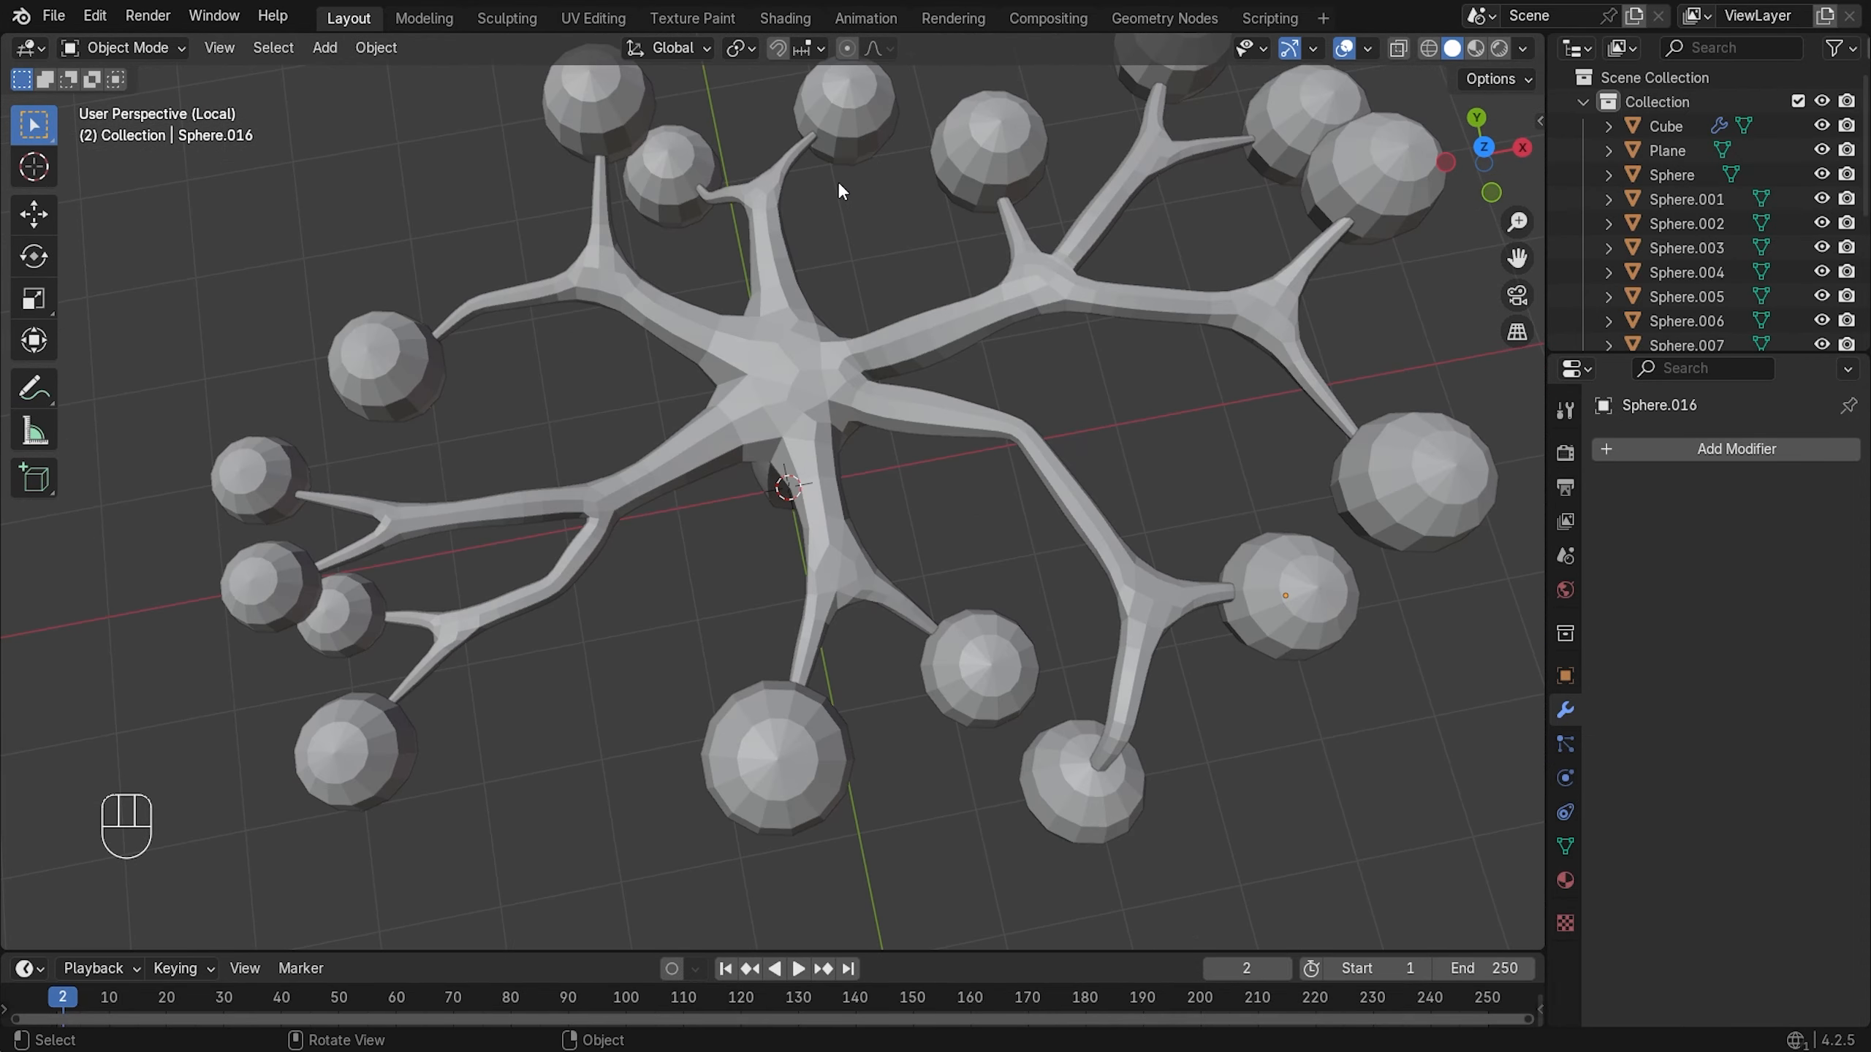
pyautogui.scroll(-3, 913, 256)
pyautogui.click(900, 254)
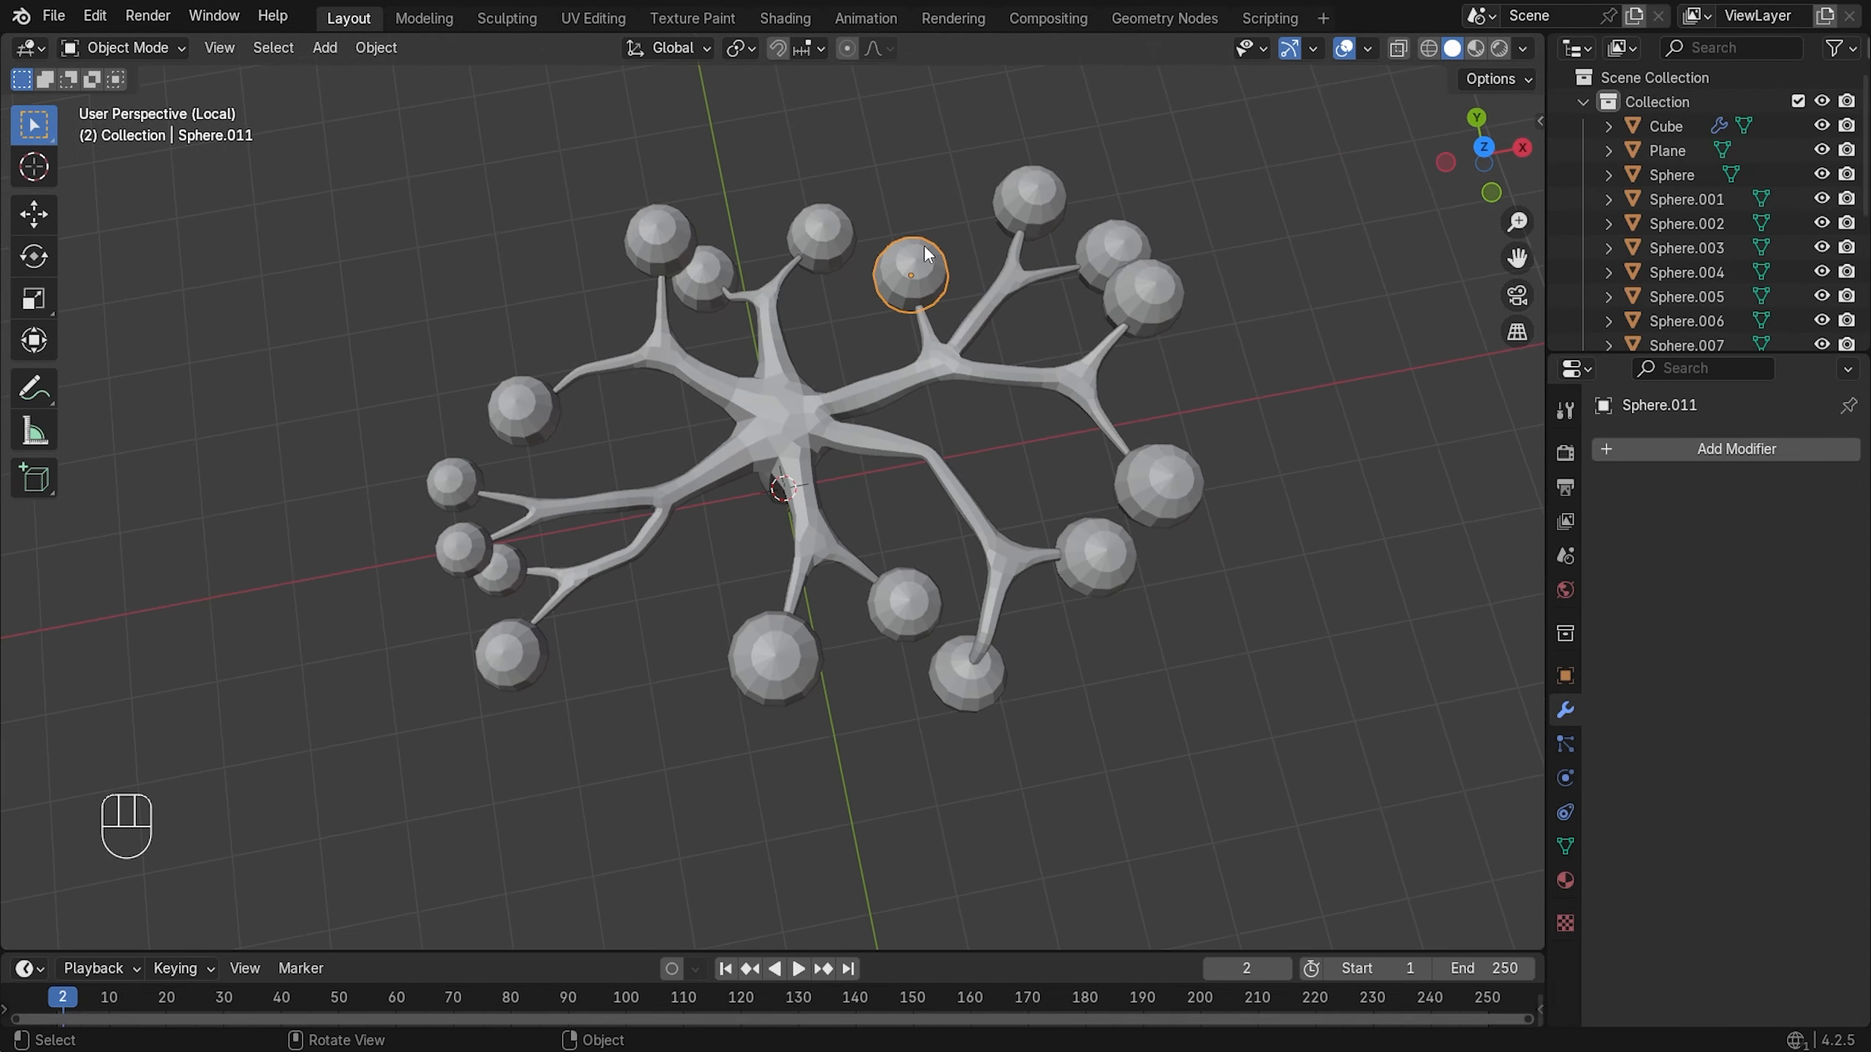
pyautogui.press('s')
pyautogui.click(1322, 269)
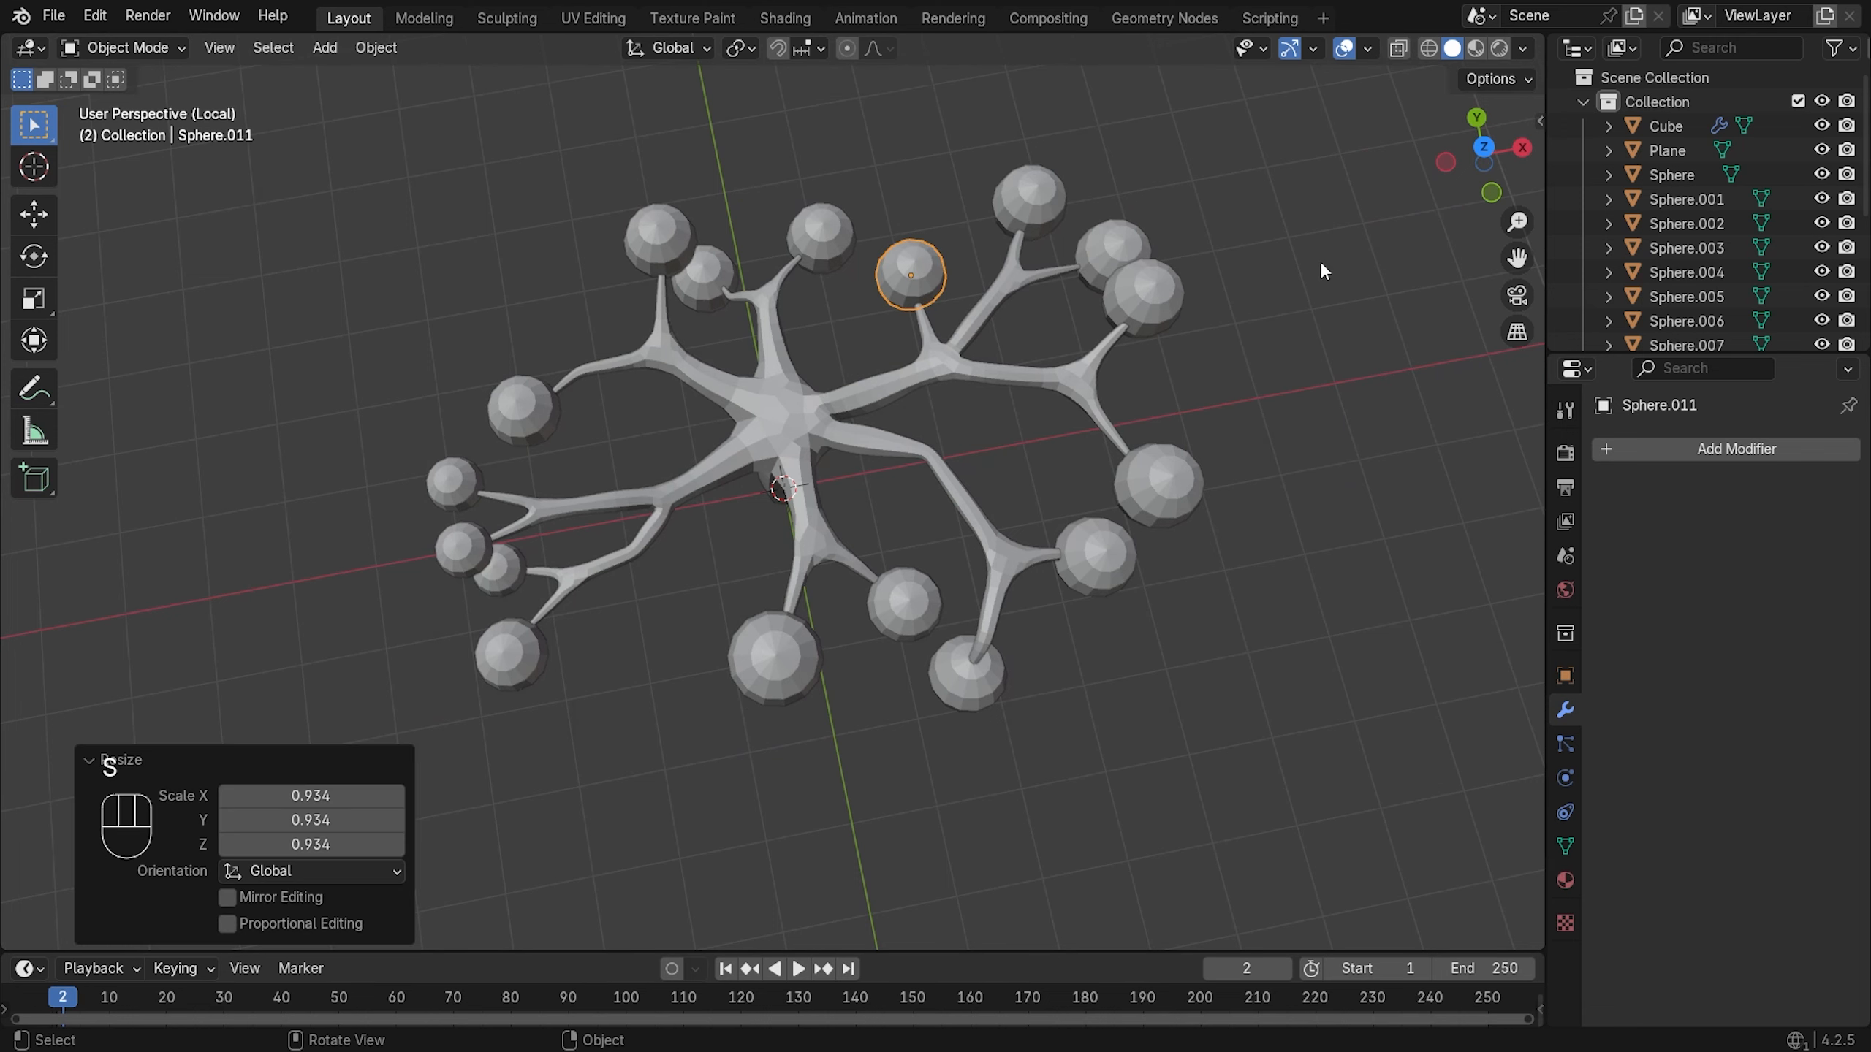
# - Enlarge one leaf slightly, shrink the right leaf to 0.905 and the bottom one to about 0.91
pyautogui.click(1134, 257)
pyautogui.press('s')
pyautogui.click(1270, 253)
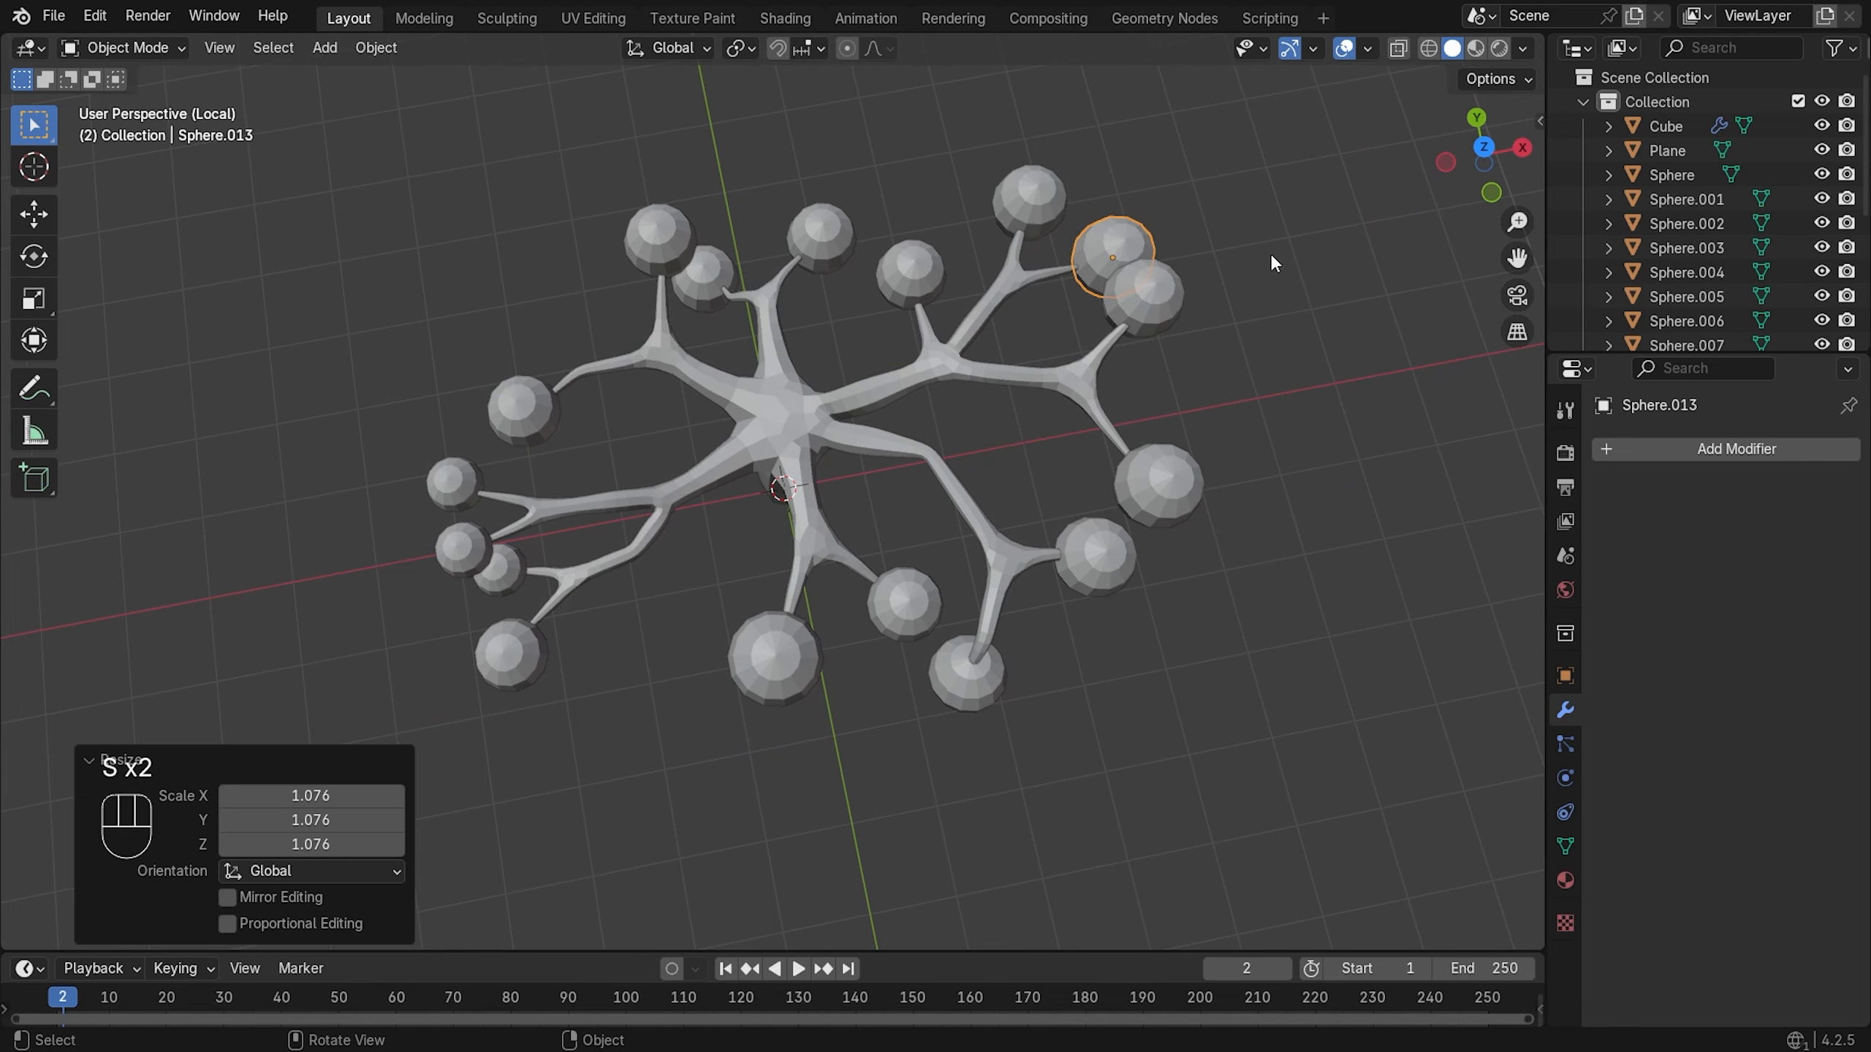
pyautogui.click(1191, 478)
pyautogui.press('s')
pyautogui.click(1307, 488)
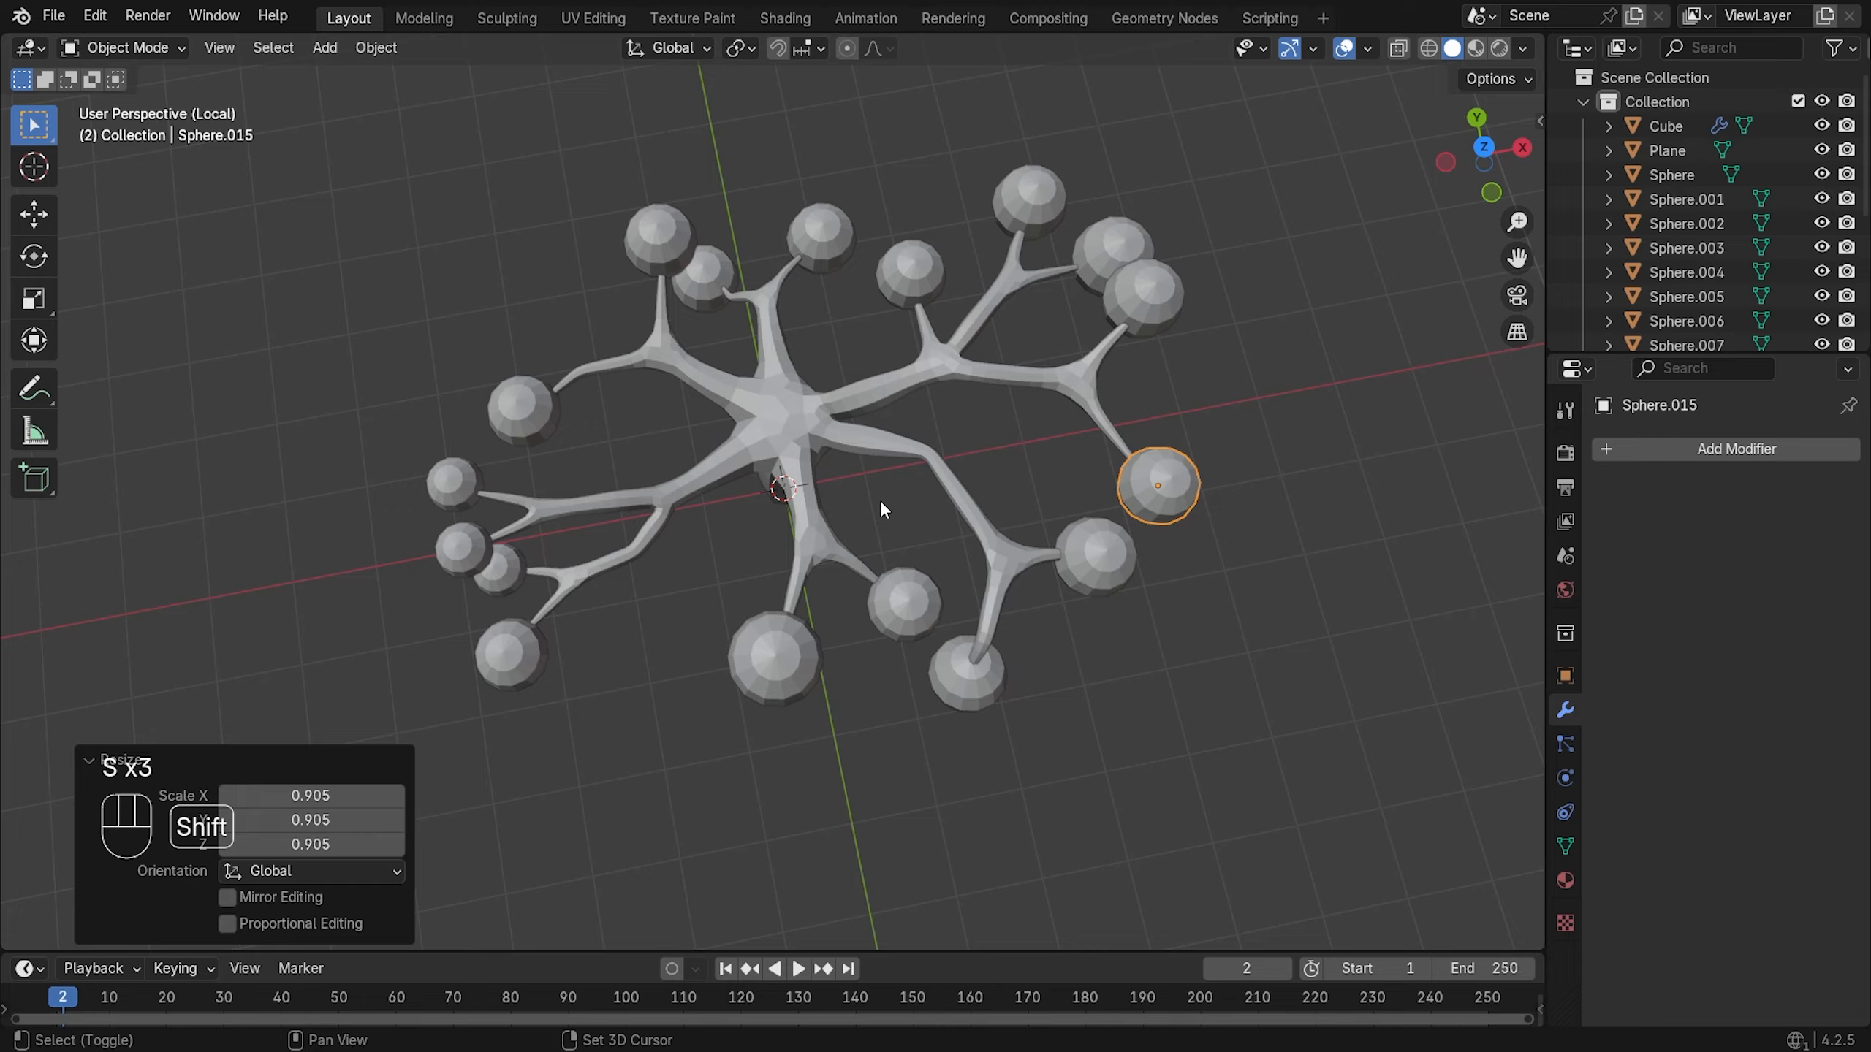
pyautogui.keyDown('shift'); pyautogui.moveTo(880, 500); pyautogui.dragTo(871, 341, button='middle'); pyautogui.keyUp('shift')
pyautogui.click(985, 546)
pyautogui.press('s')
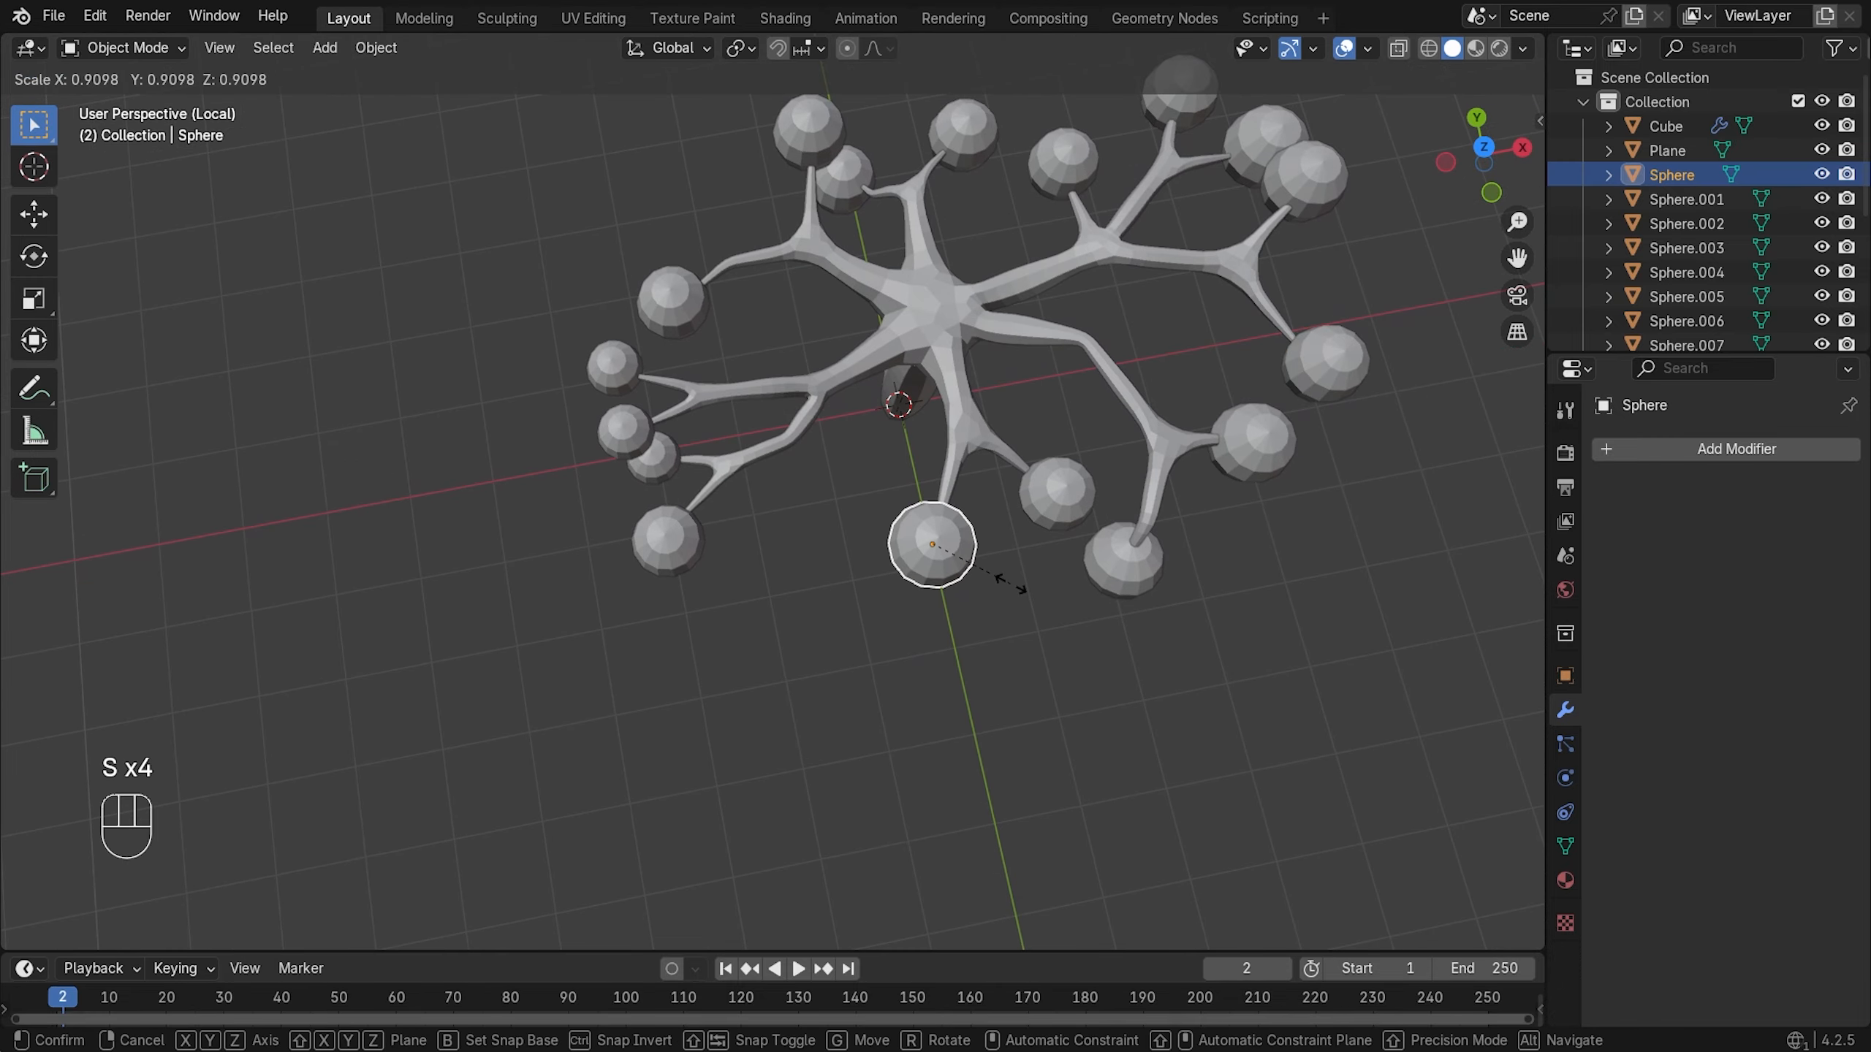
pyautogui.click(1055, 510)
# - Move a leaf along X and scale it to 0.941; scale another near the trunk to 0.969
pyautogui.click(1055, 514)
pyautogui.press('g')
pyautogui.press('x')
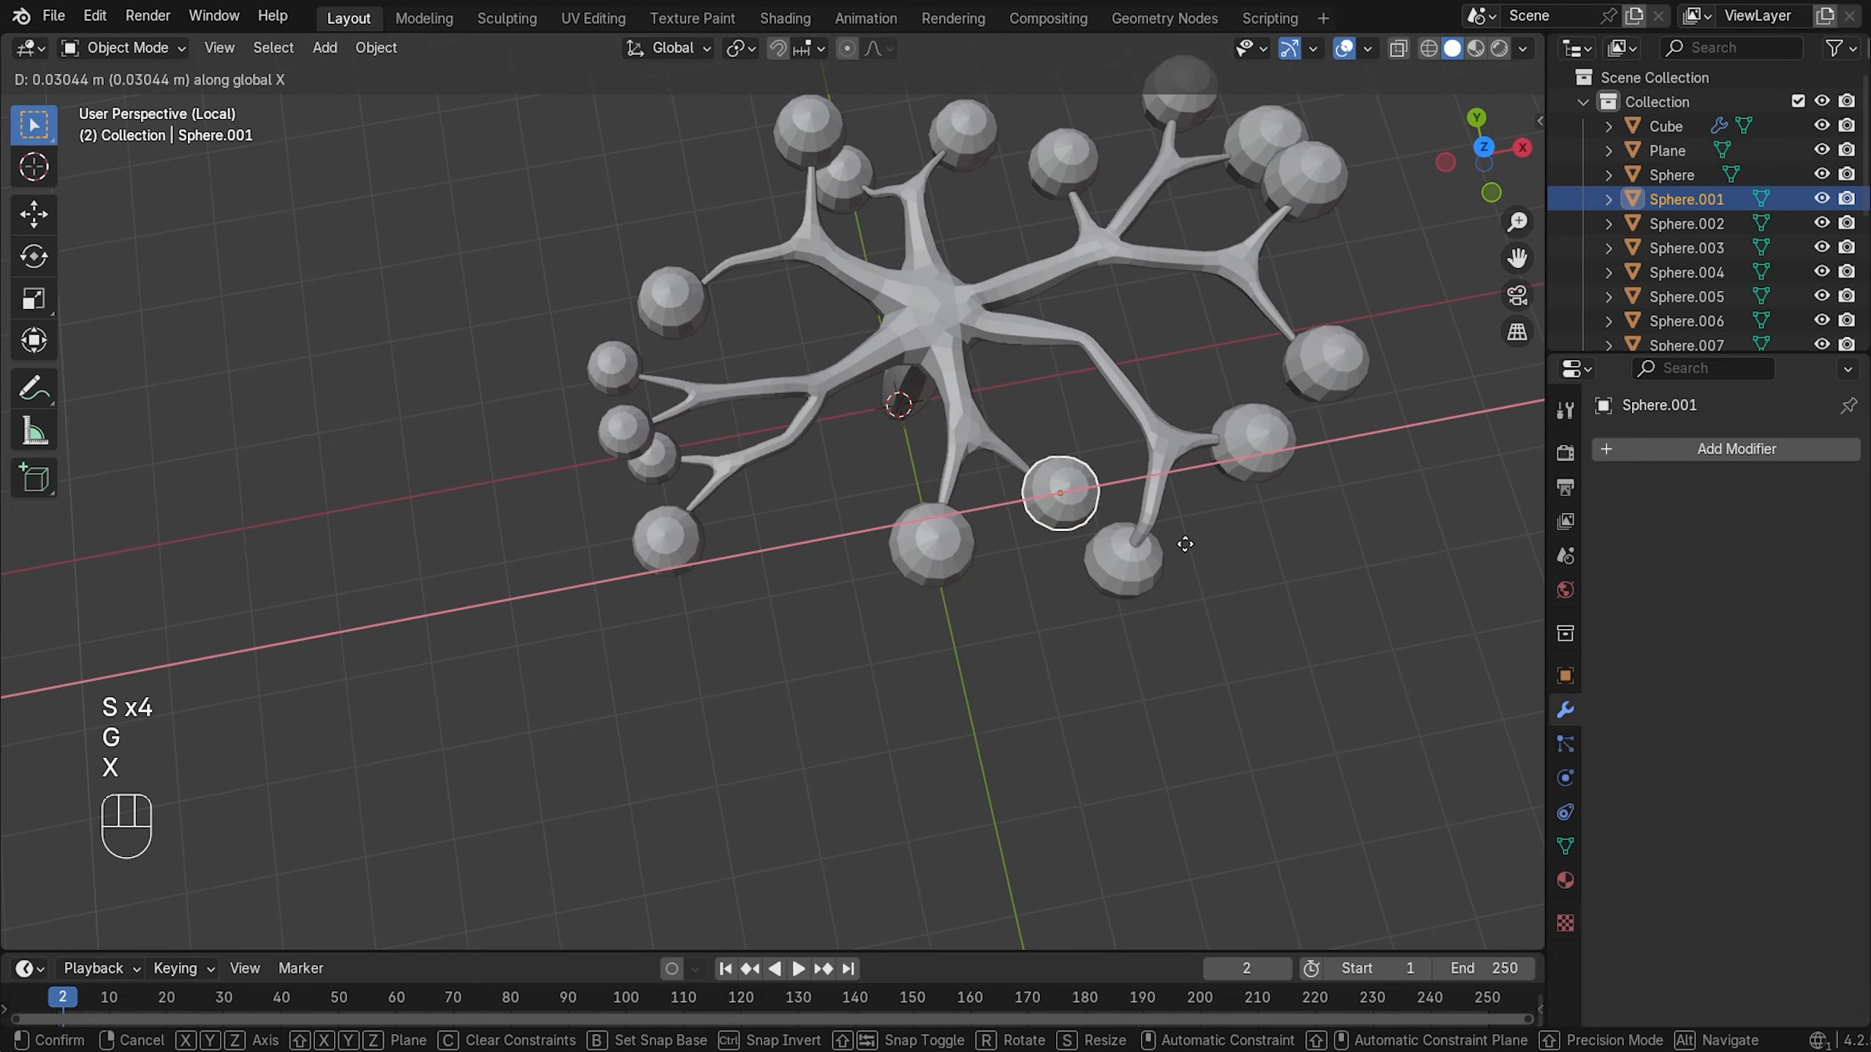
pyautogui.click(1187, 538)
pyautogui.press('s')
pyautogui.click(1219, 534)
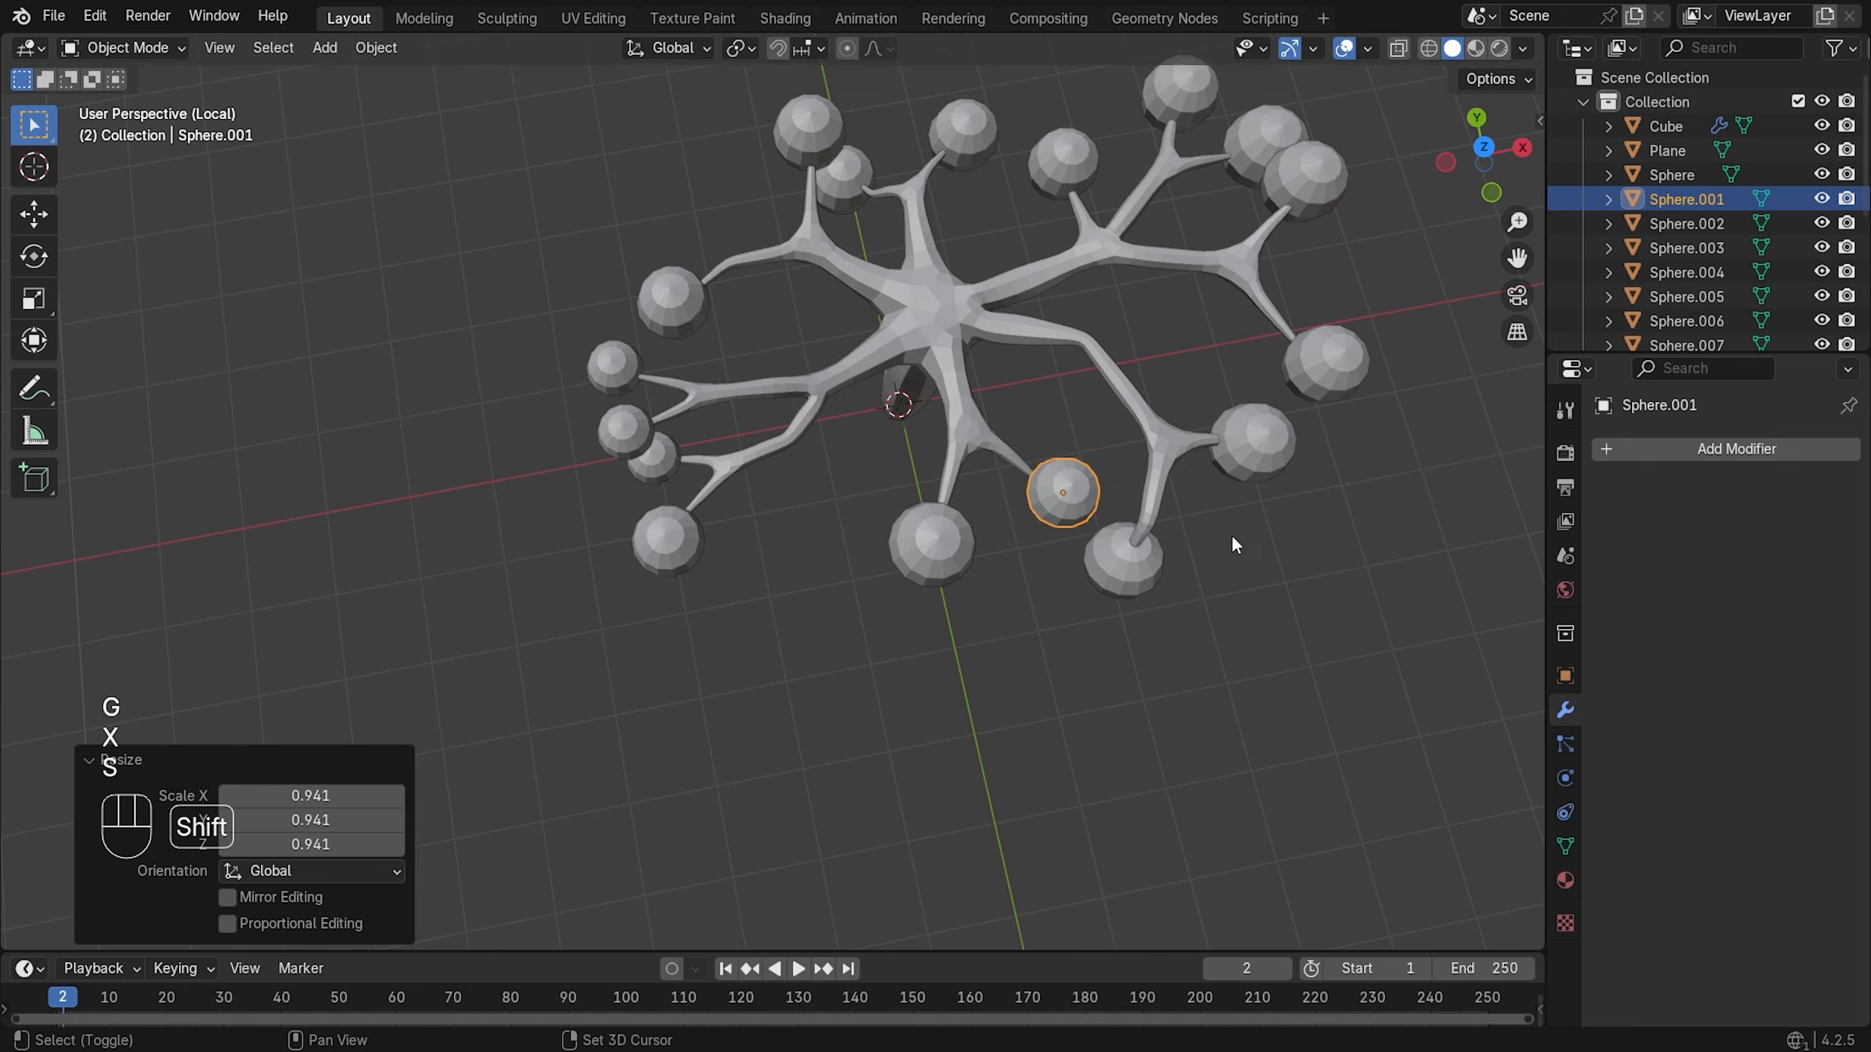
pyautogui.keyDown('shift'); pyautogui.moveTo(1231, 535); pyautogui.dragTo(956, 535, button='middle'); pyautogui.keyUp('shift')
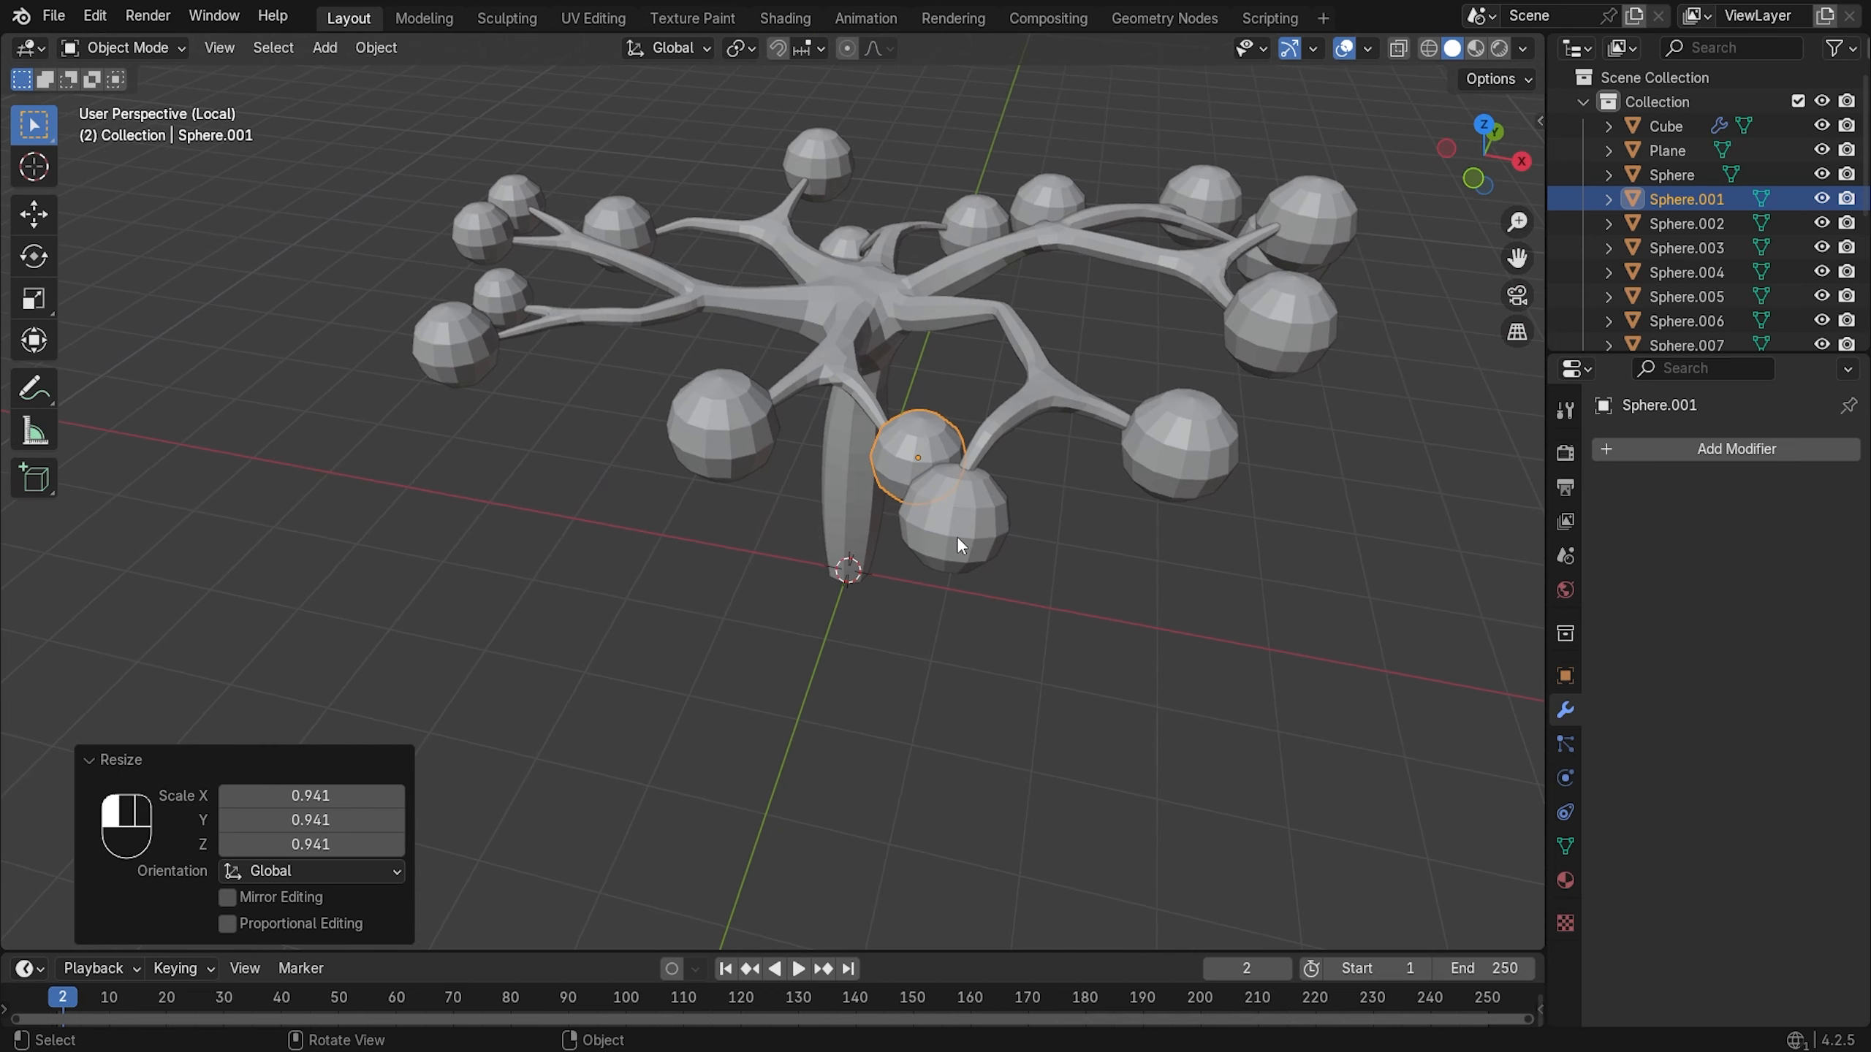
pyautogui.click(956, 535)
pyautogui.press('s')
pyautogui.click(1230, 537)
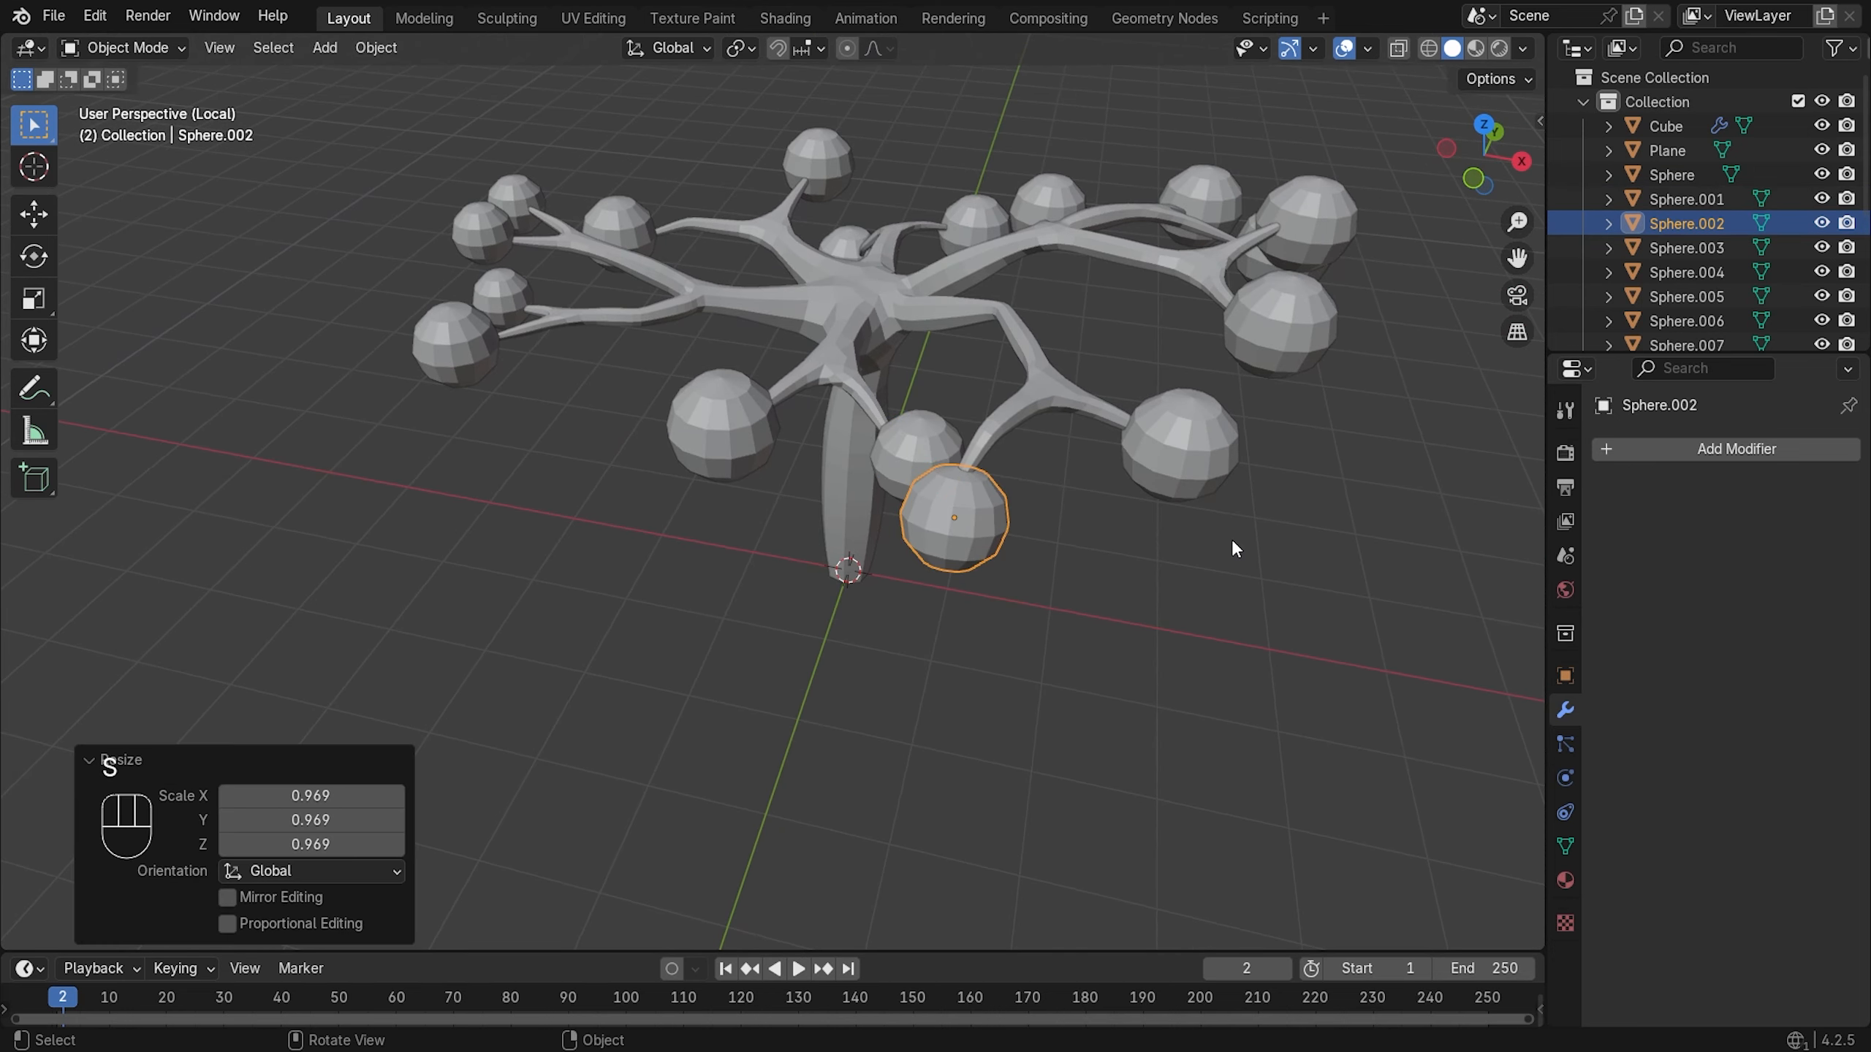
# - Shrink the right-branch sphere to 0.888 and nudge it 0.033555 m along Y
pyautogui.click(1216, 484)
pyautogui.press('s')
pyautogui.click(1268, 513)
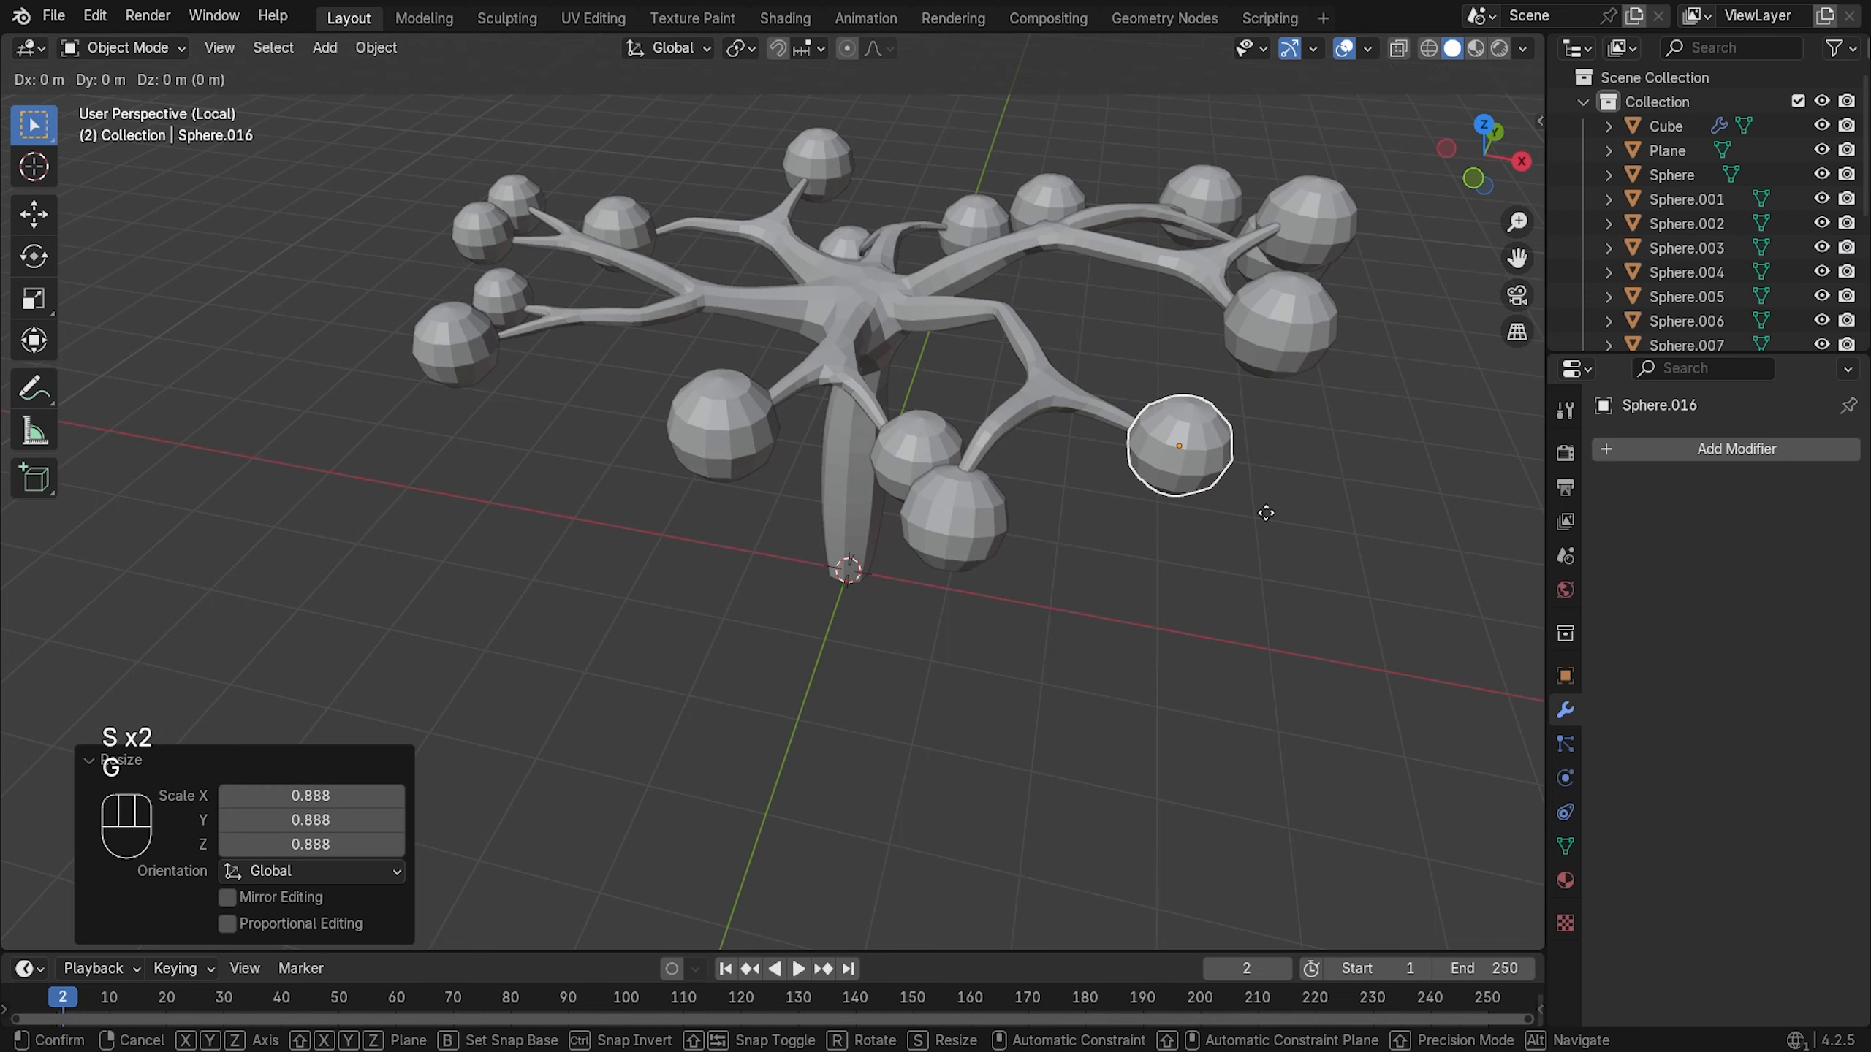
pyautogui.press('g')
pyautogui.press('x')
pyautogui.press('y')
pyautogui.click(1265, 508)
# - Scale the top-left leaf to 0.943, clear the selection and review the tree
pyautogui.scroll(-1, 1211, 471)
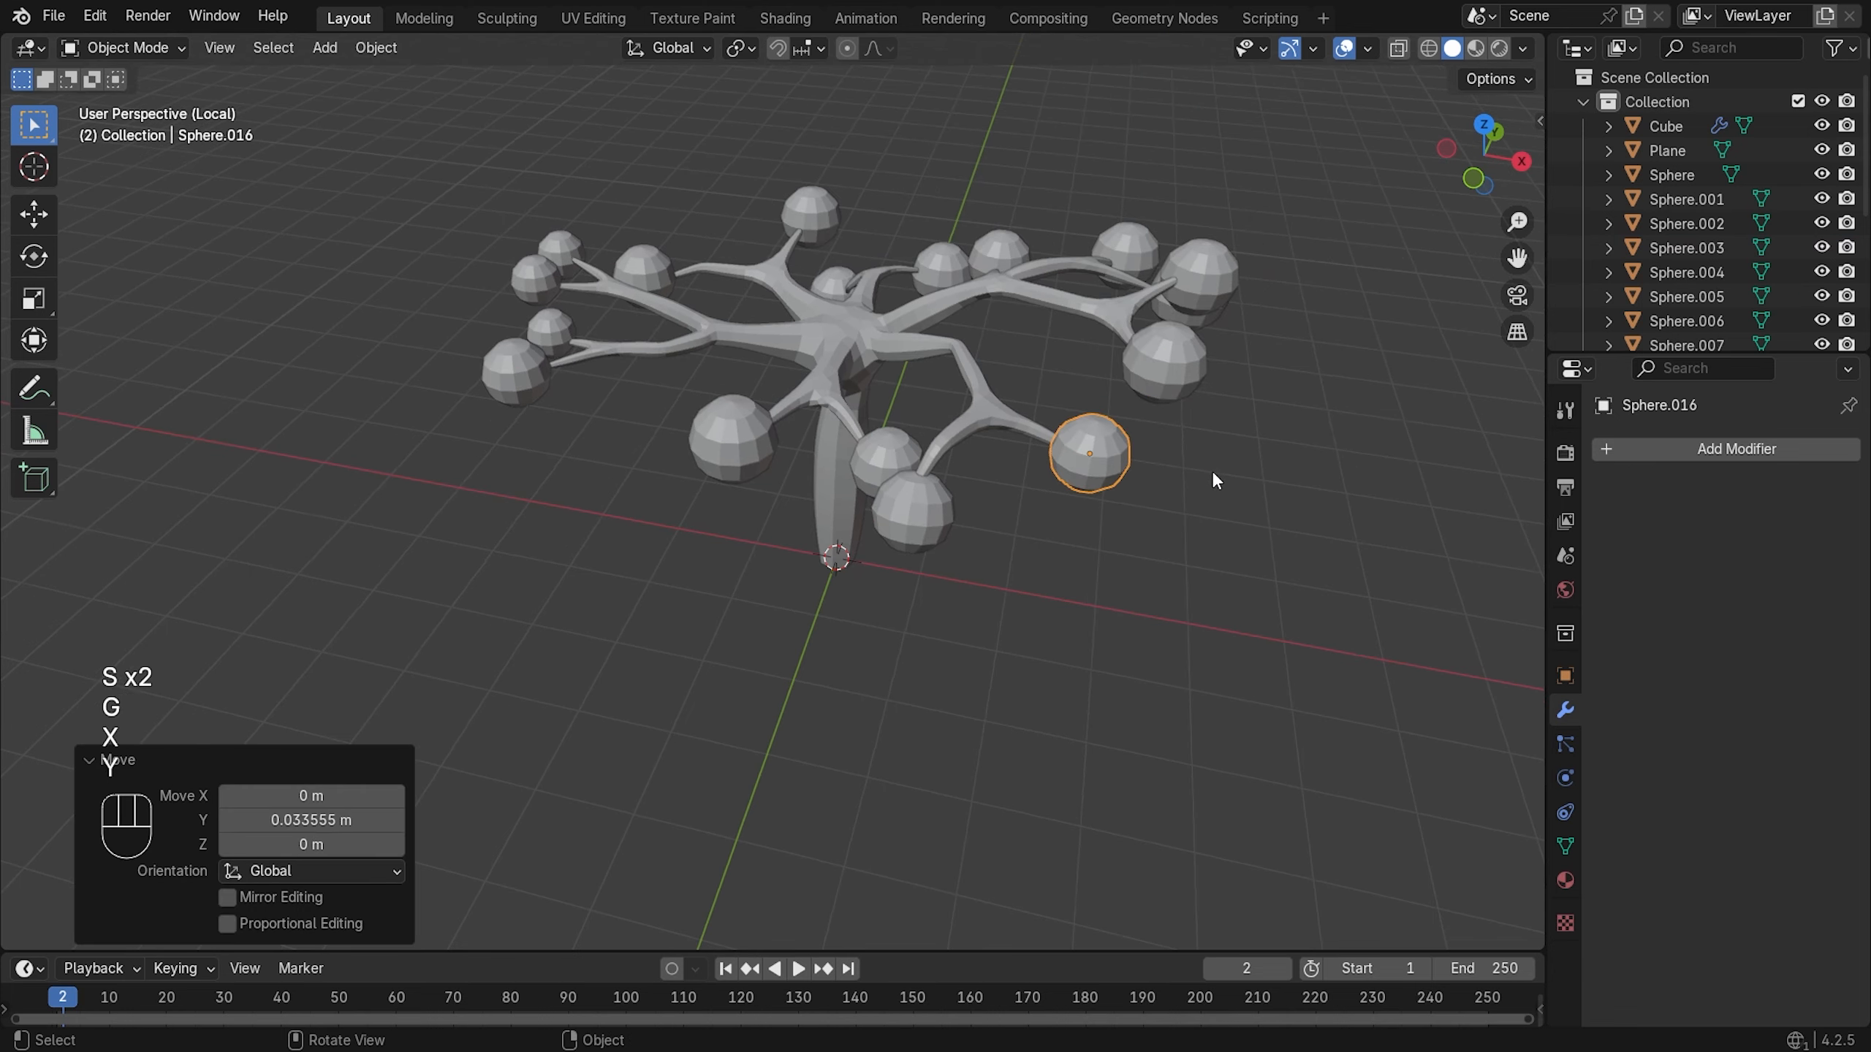
pyautogui.moveTo(985, 297); pyautogui.dragTo(987, 371, button='middle')
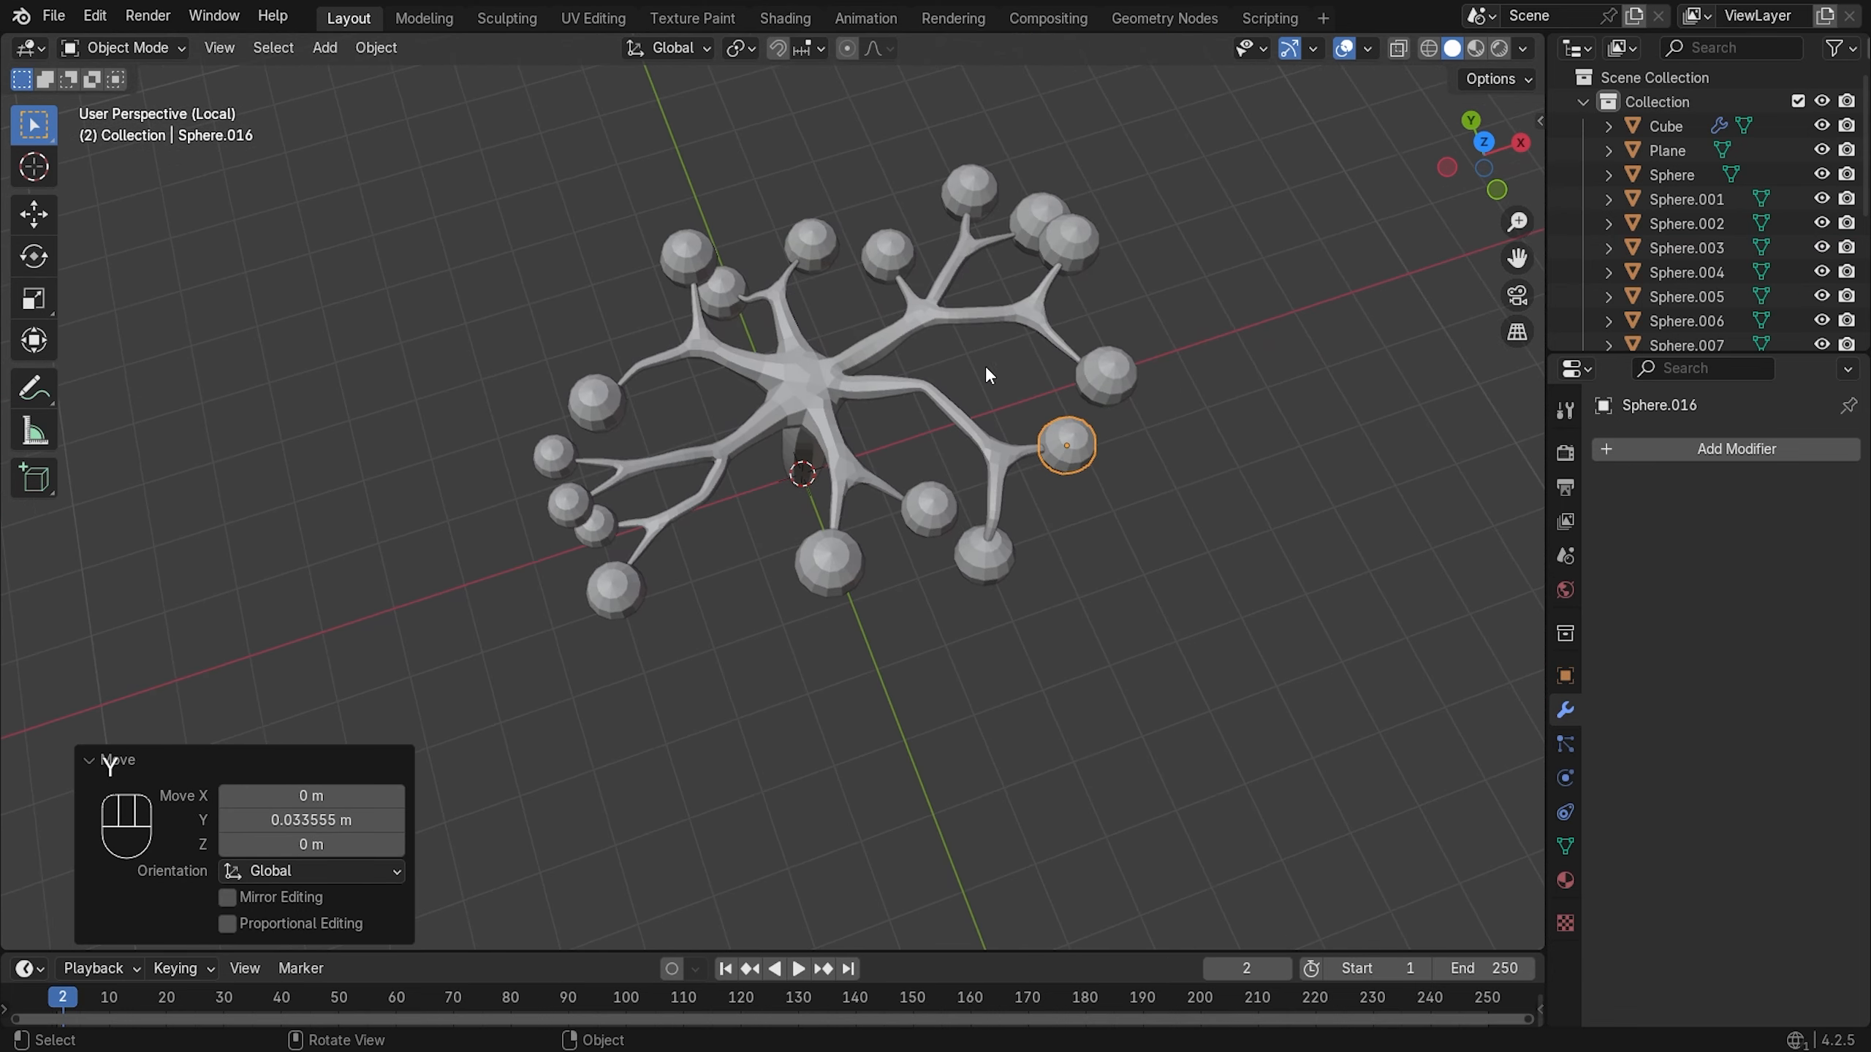
pyautogui.click(710, 263)
pyautogui.press('s')
pyautogui.click(854, 287)
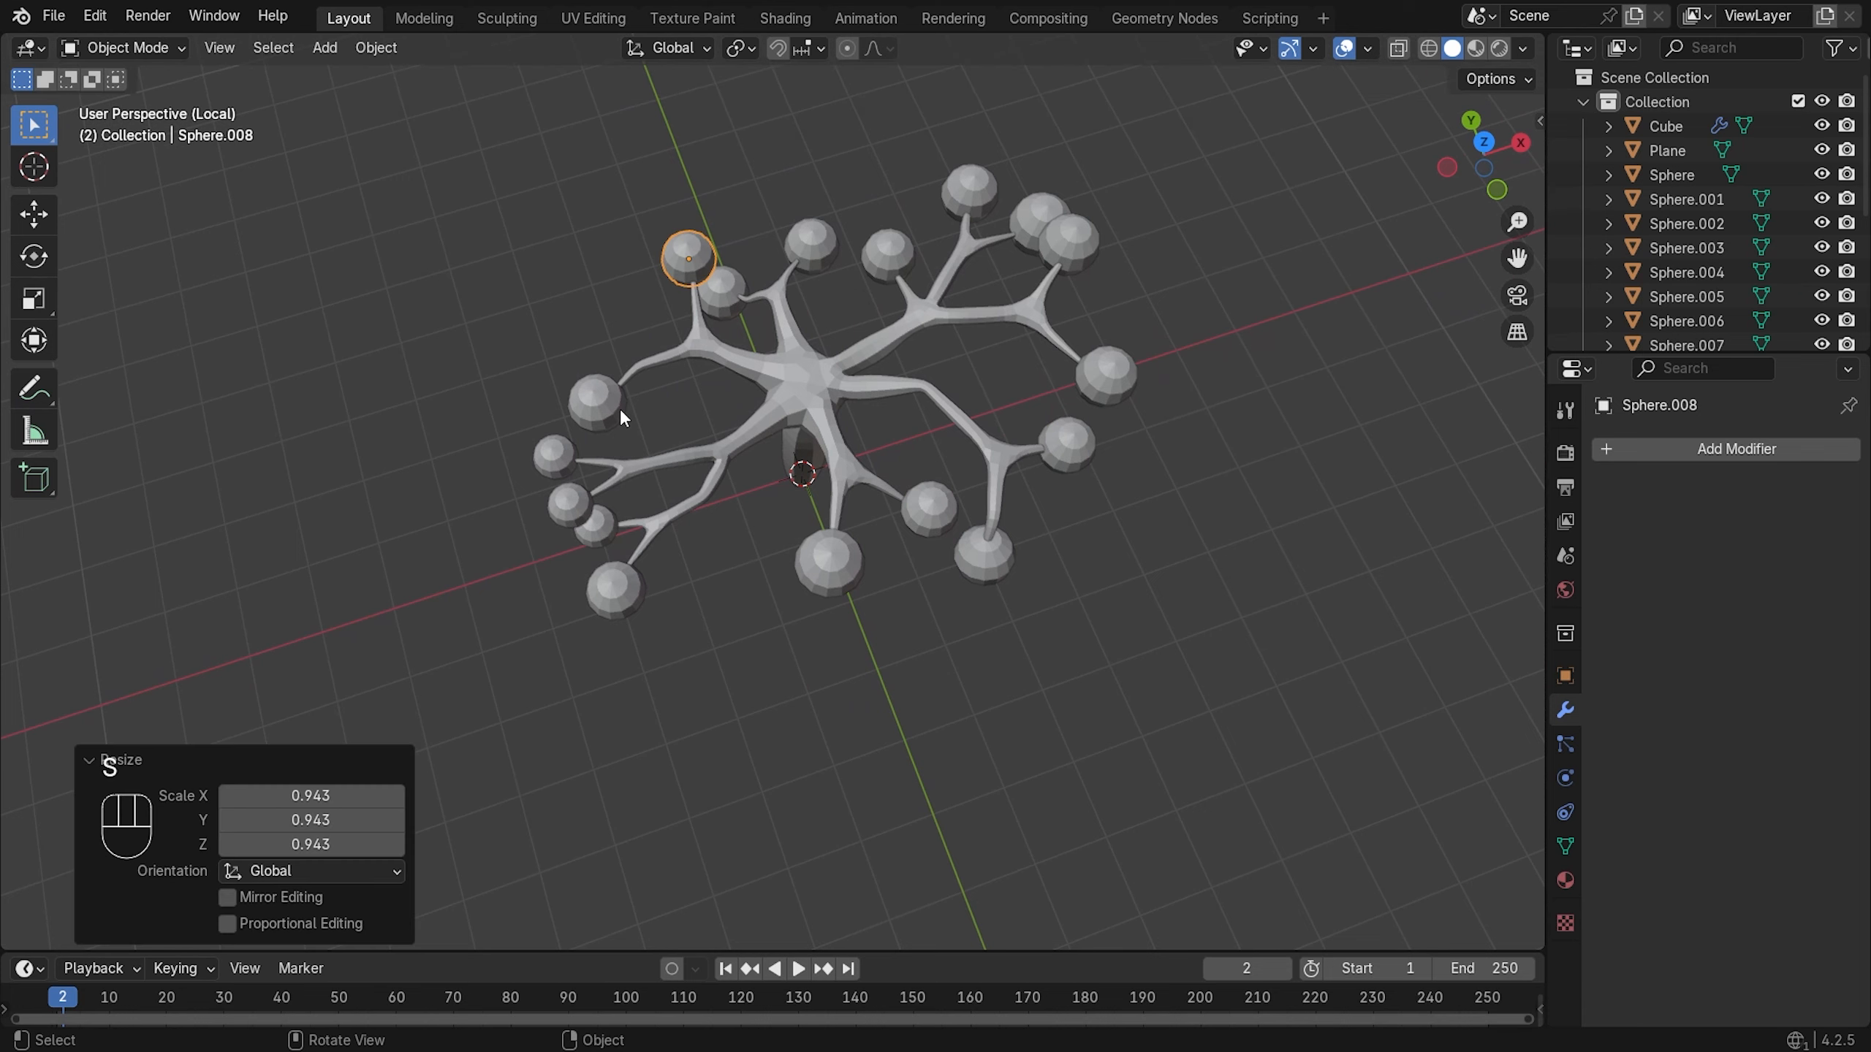
pyautogui.click(1134, 512)
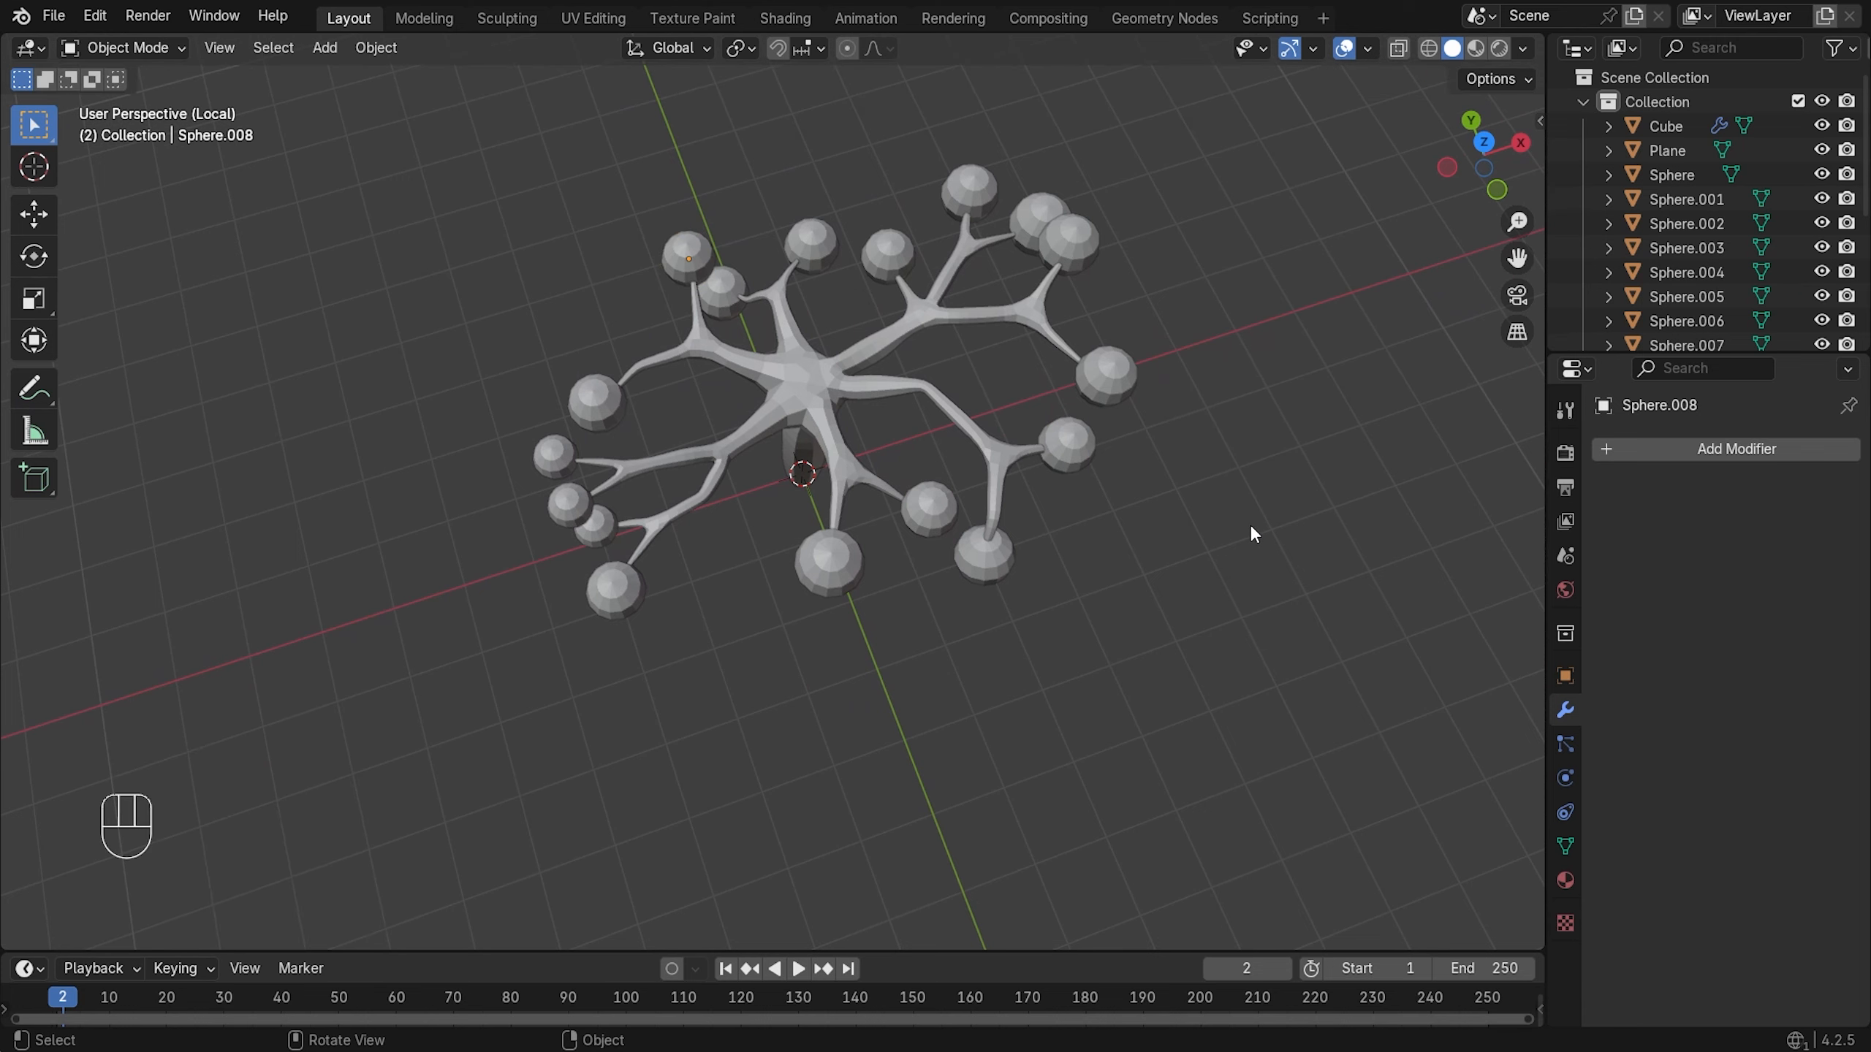
pyautogui.moveTo(1250, 524); pyautogui.dragTo(1099, 321, button='middle')
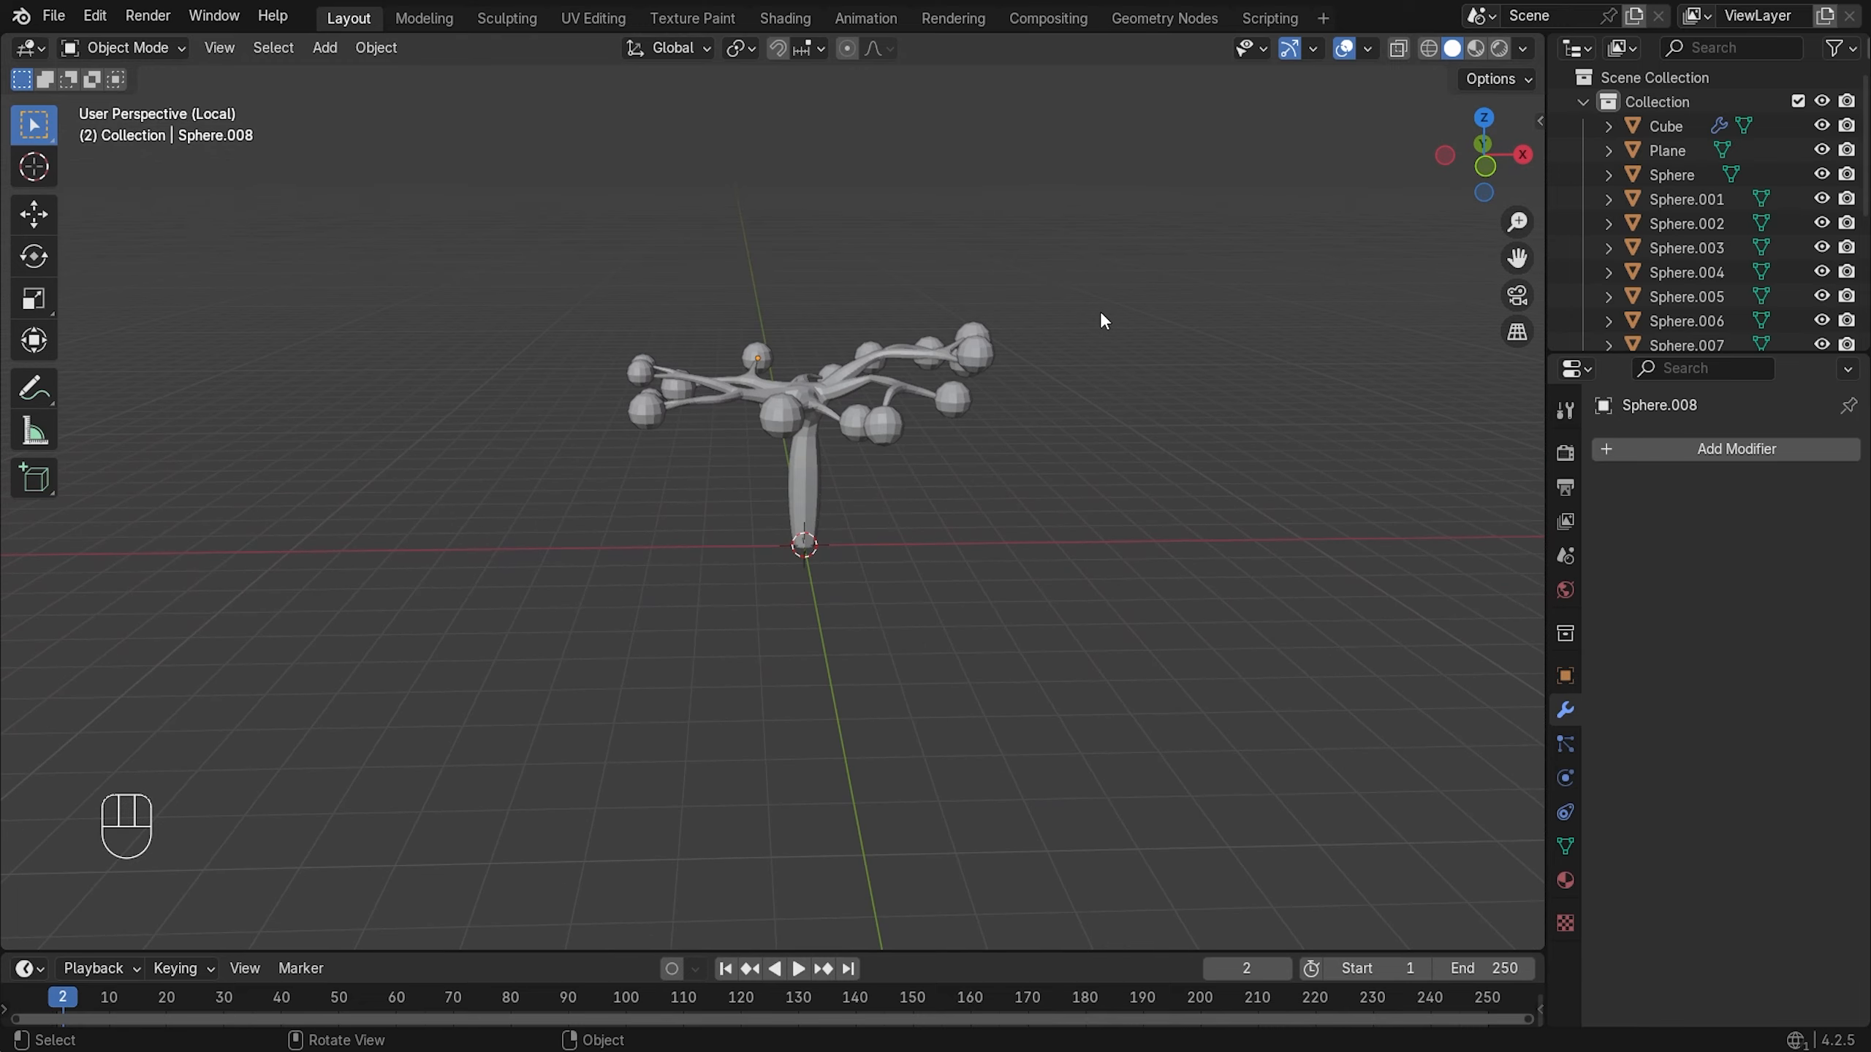
pyautogui.scroll(2, 973, 288)
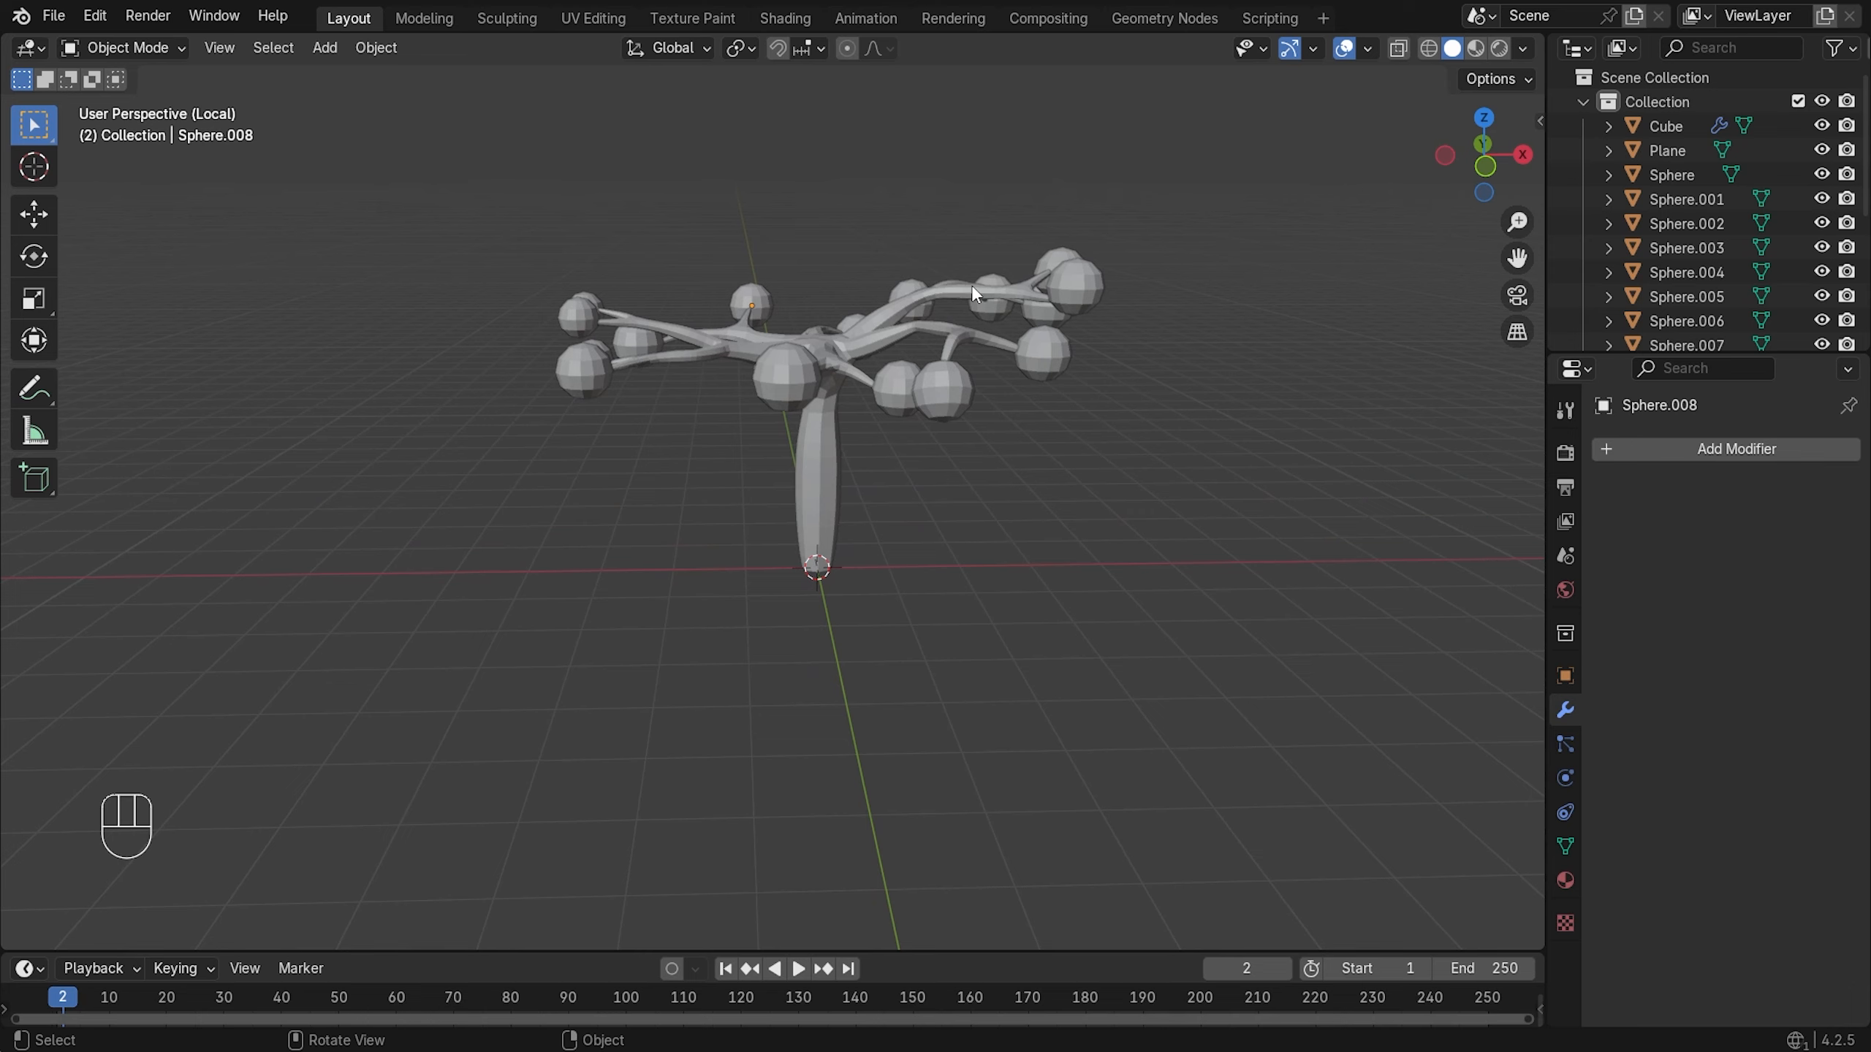
pyautogui.moveTo(970, 284); pyautogui.dragTo(1008, 403, button='middle')
# - Shift-select the right-side, then the left-side leaf spheres, leaving the branch mesh unselected
pyautogui.click(999, 466)
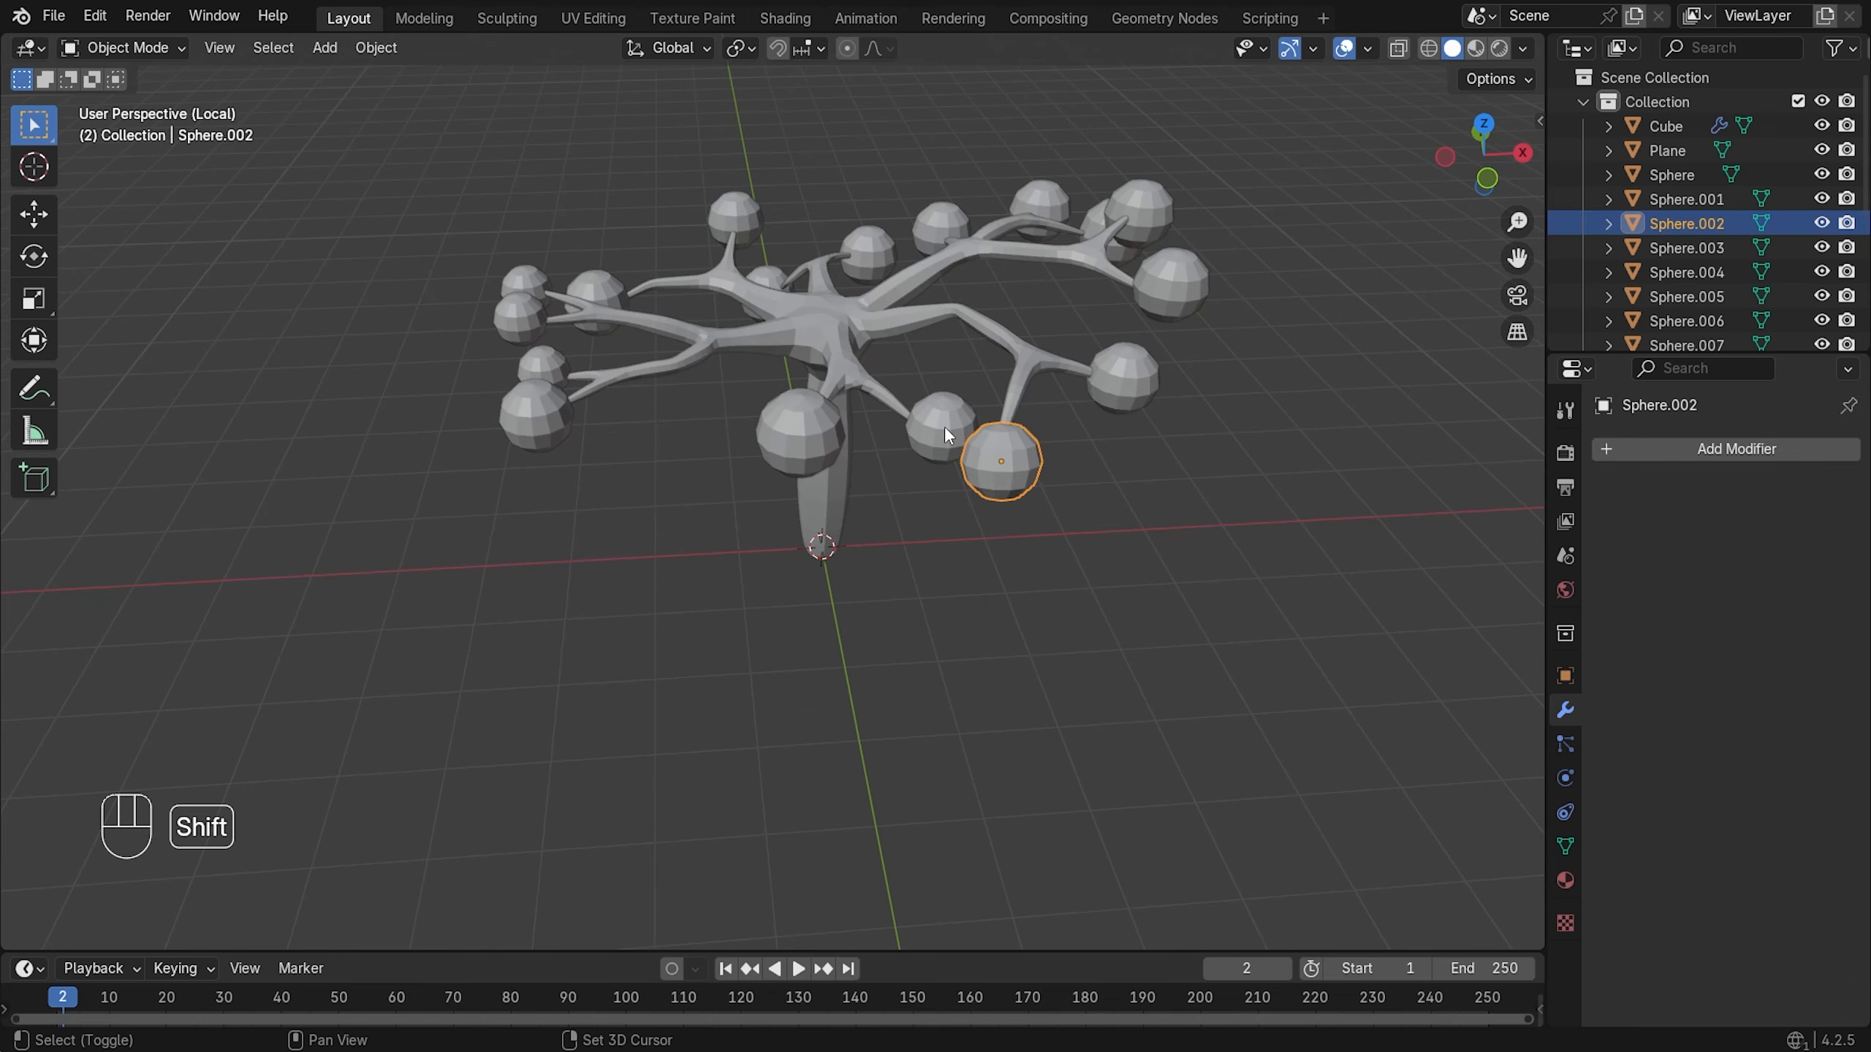
pyautogui.keyDown('shift'); pyautogui.click(944, 427); pyautogui.keyUp('shift')
pyautogui.keyDown('shift'); pyautogui.click(828, 442); pyautogui.keyUp('shift')
pyautogui.keyDown('shift'); pyautogui.click(1120, 364); pyautogui.keyUp('shift')
pyautogui.keyDown('shift'); pyautogui.click(1171, 284); pyautogui.keyUp('shift')
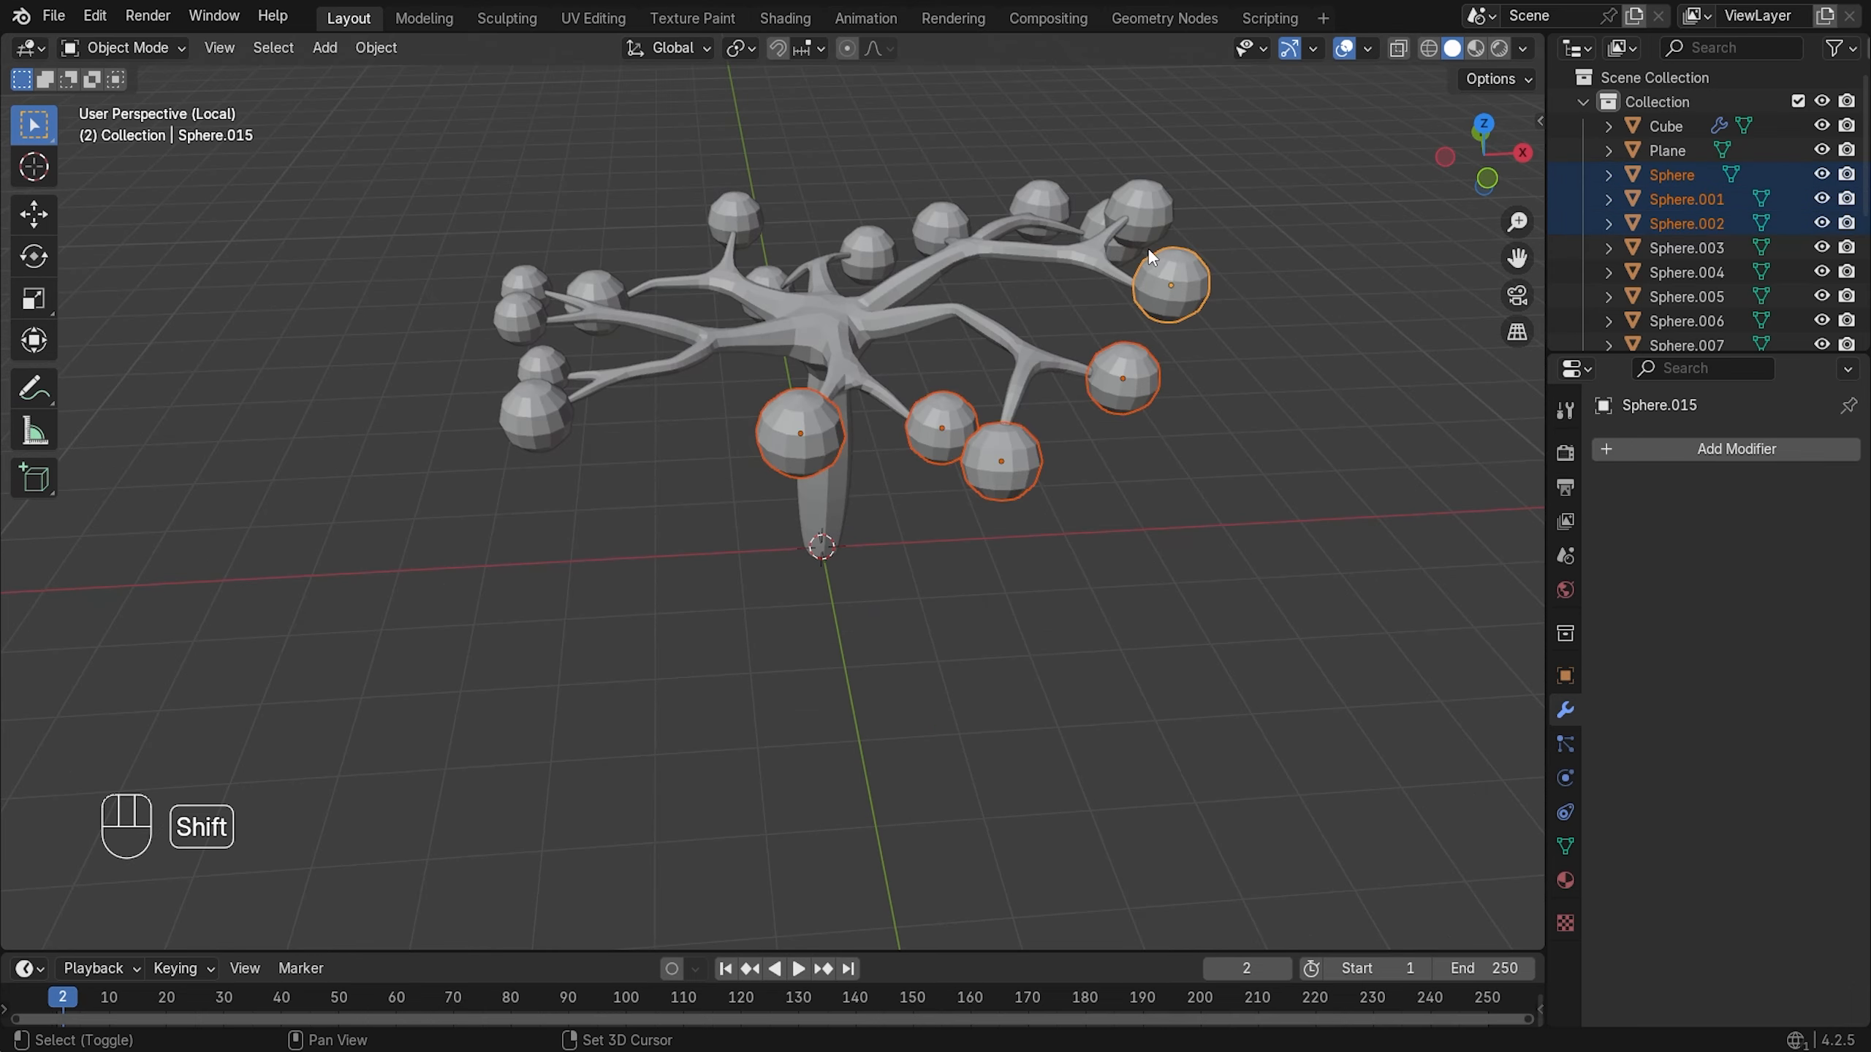
pyautogui.keyDown('shift'); pyautogui.click(1140, 207); pyautogui.keyUp('shift')
pyautogui.moveTo(1140, 208)
pyautogui.mouseDown(button='middle')
pyautogui.moveTo(1178, 295)
pyautogui.moveTo(1127, 236)
pyautogui.mouseUp(button='middle')
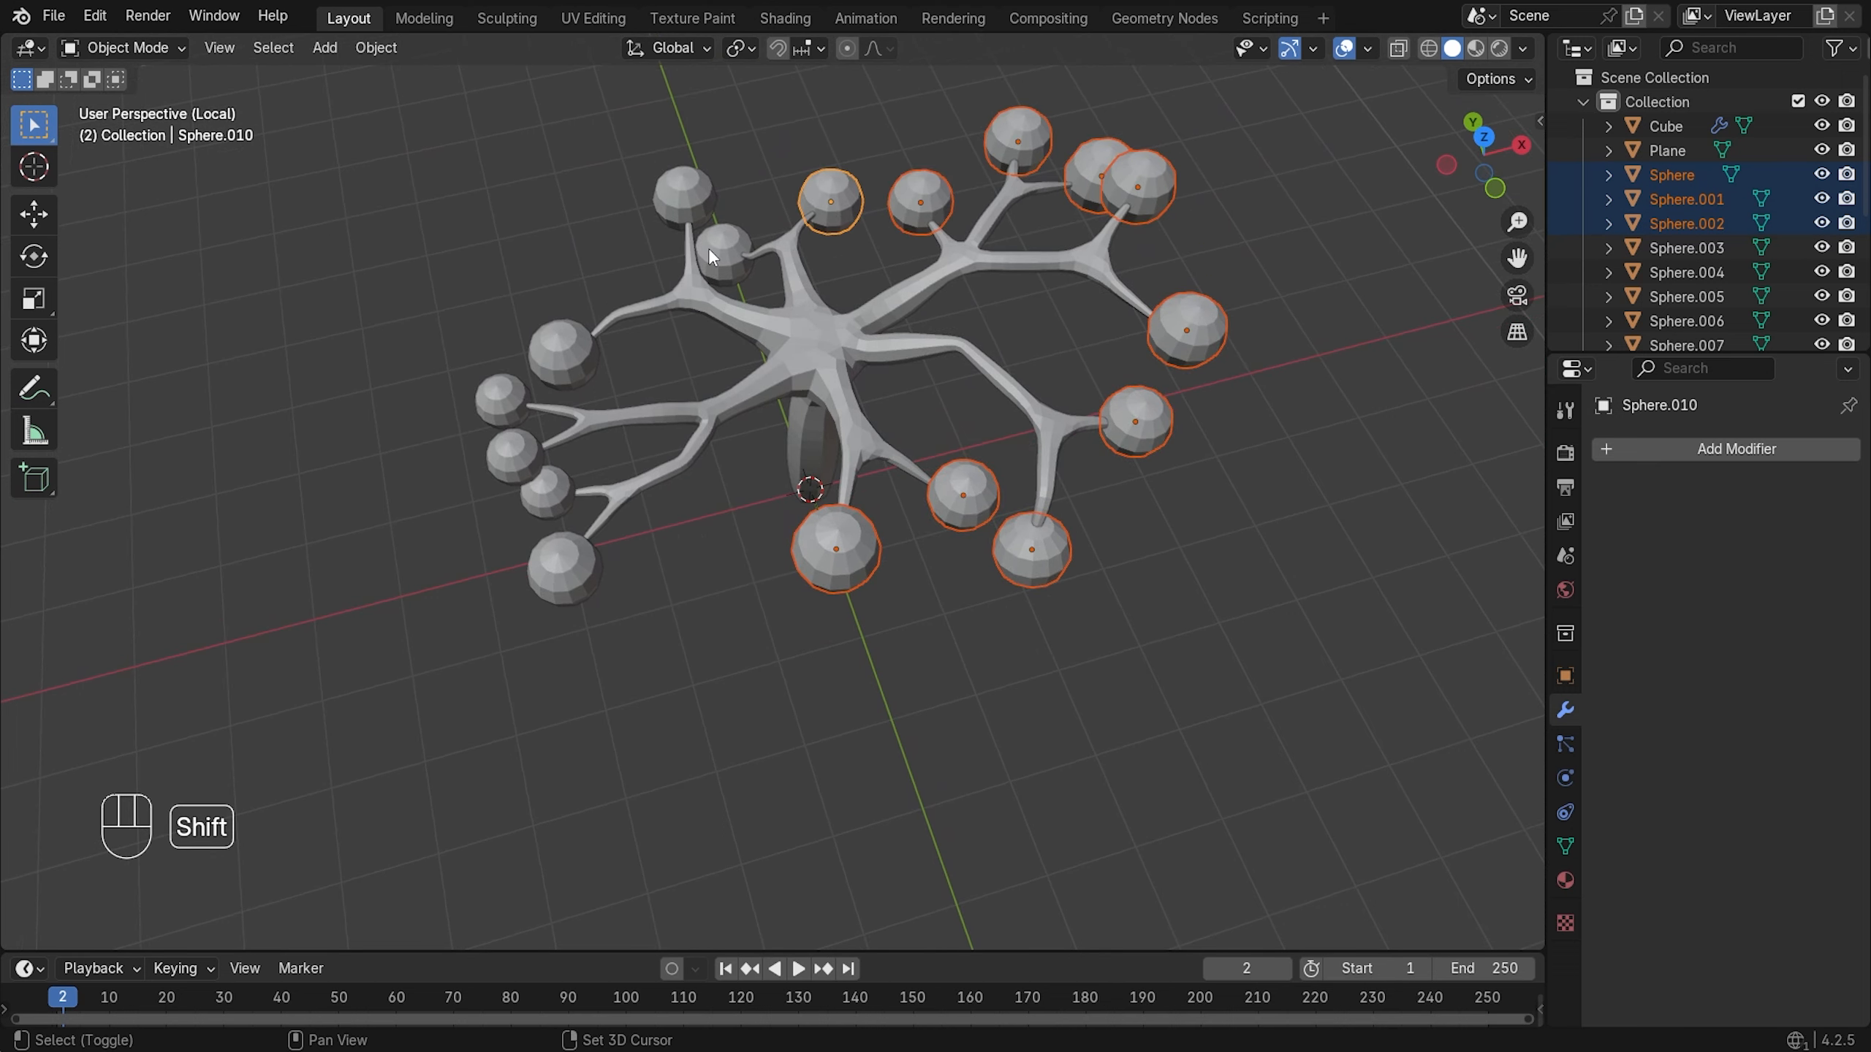
pyautogui.keyDown('shift'); pyautogui.click(557, 368); pyautogui.keyUp('shift')
pyautogui.keyDown('shift'); pyautogui.click(495, 392); pyautogui.keyUp('shift')
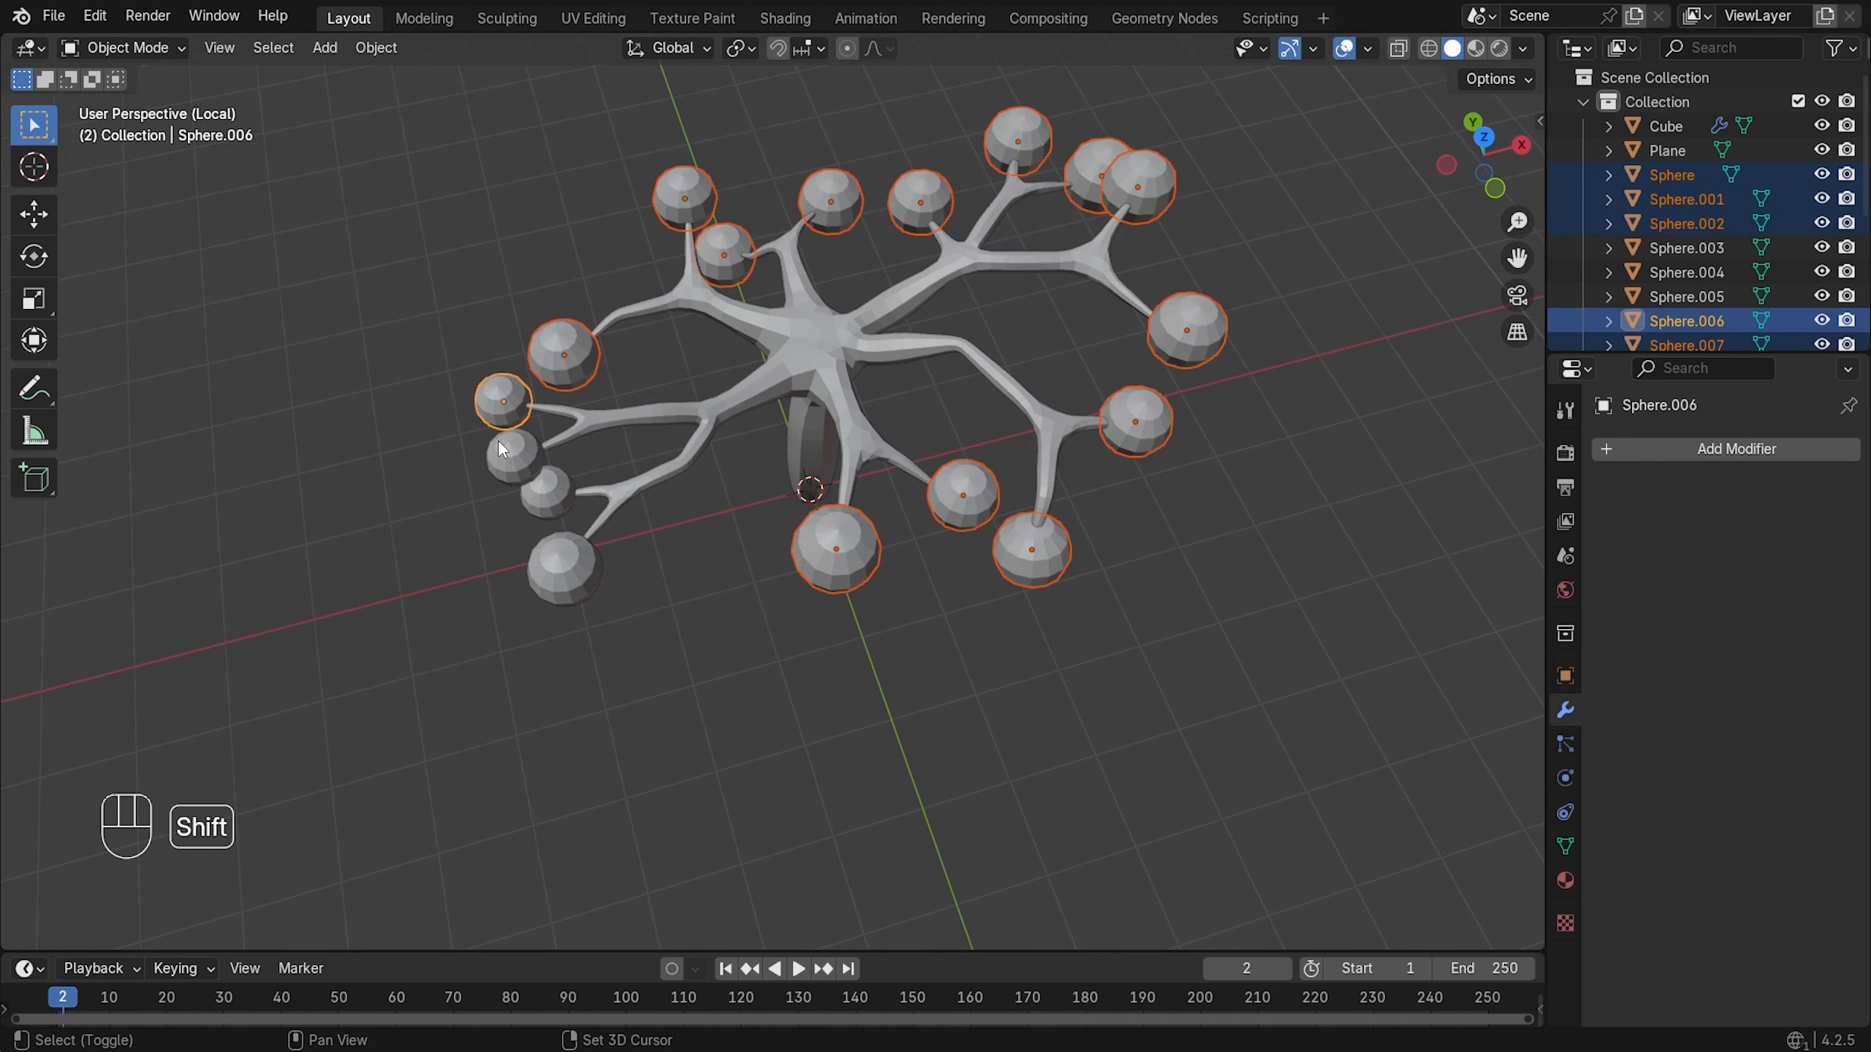
pyautogui.keyDown('shift'); pyautogui.click(500, 446); pyautogui.keyUp('shift')
pyautogui.keyDown('shift'); pyautogui.click(539, 507); pyautogui.keyUp('shift')
pyautogui.keyDown('shift'); pyautogui.click(554, 590); pyautogui.keyUp('shift')
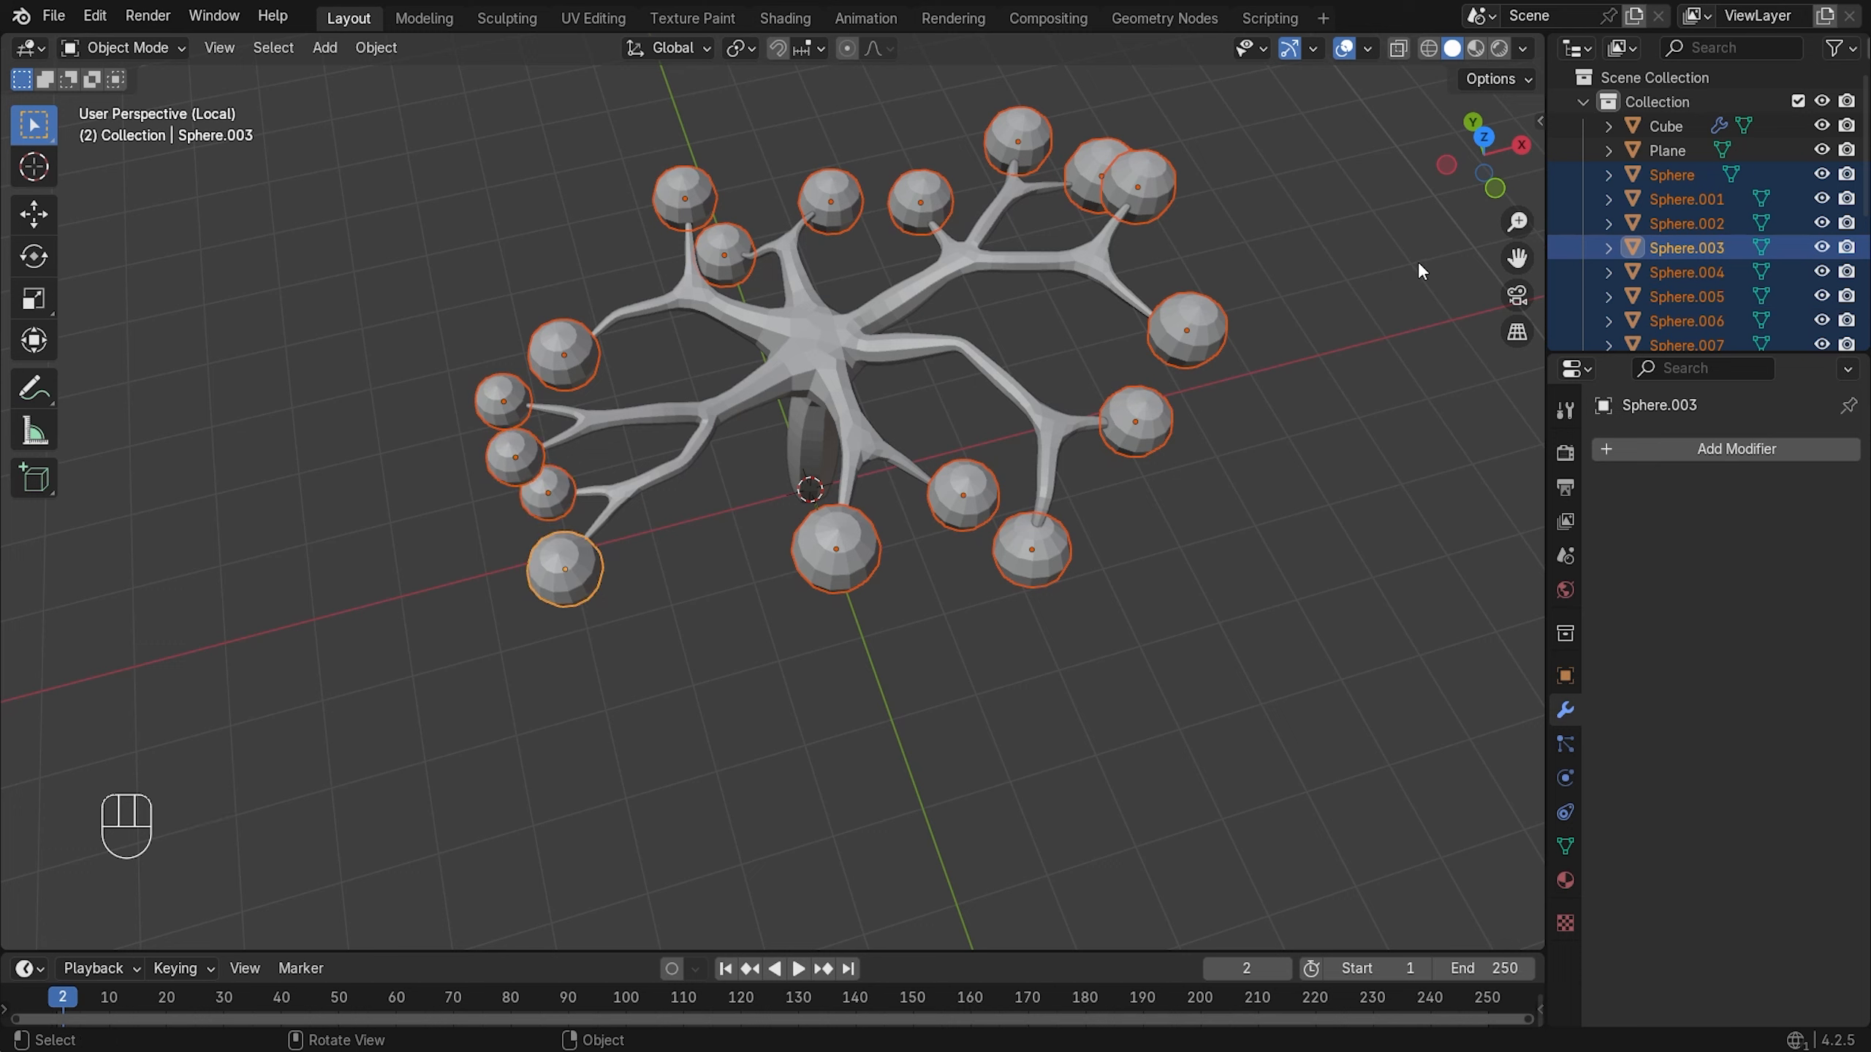
# - Move the selected spheres into a new collection named Leaves and collapse it in the Outliner
pyautogui.press('m')
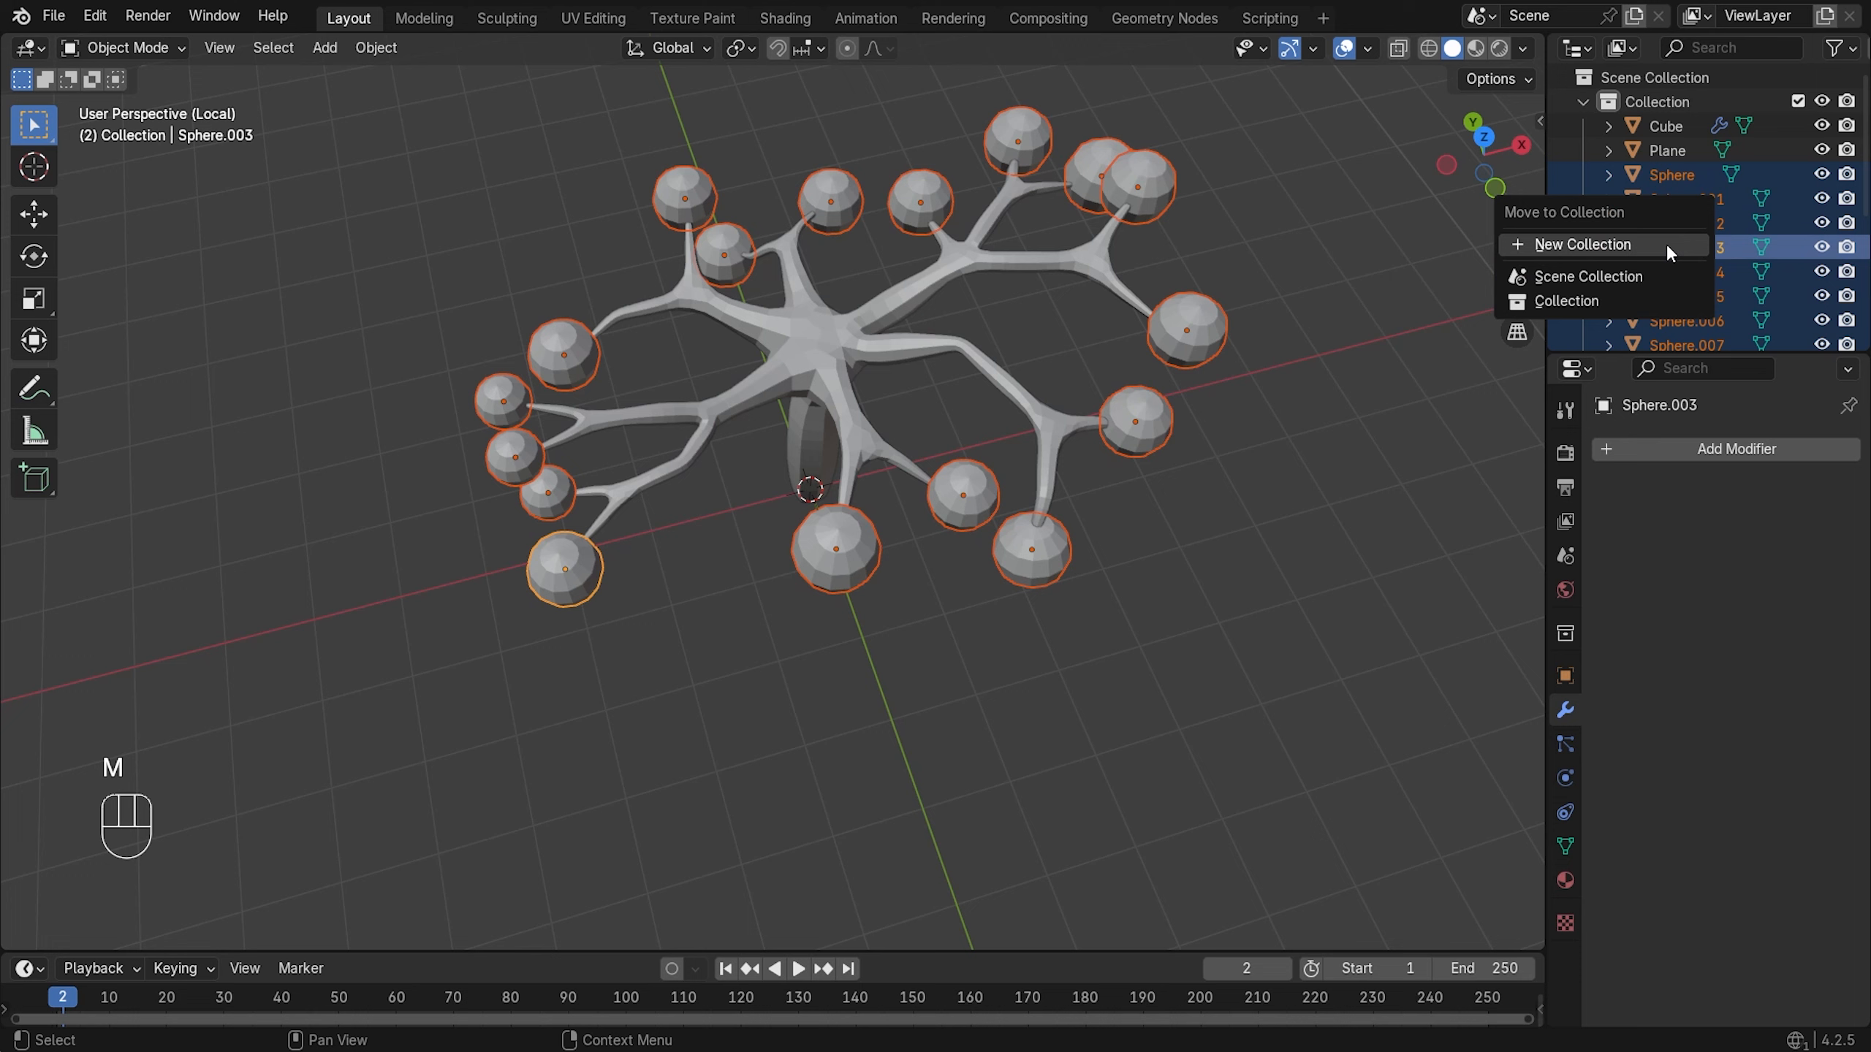
pyautogui.click(1639, 243)
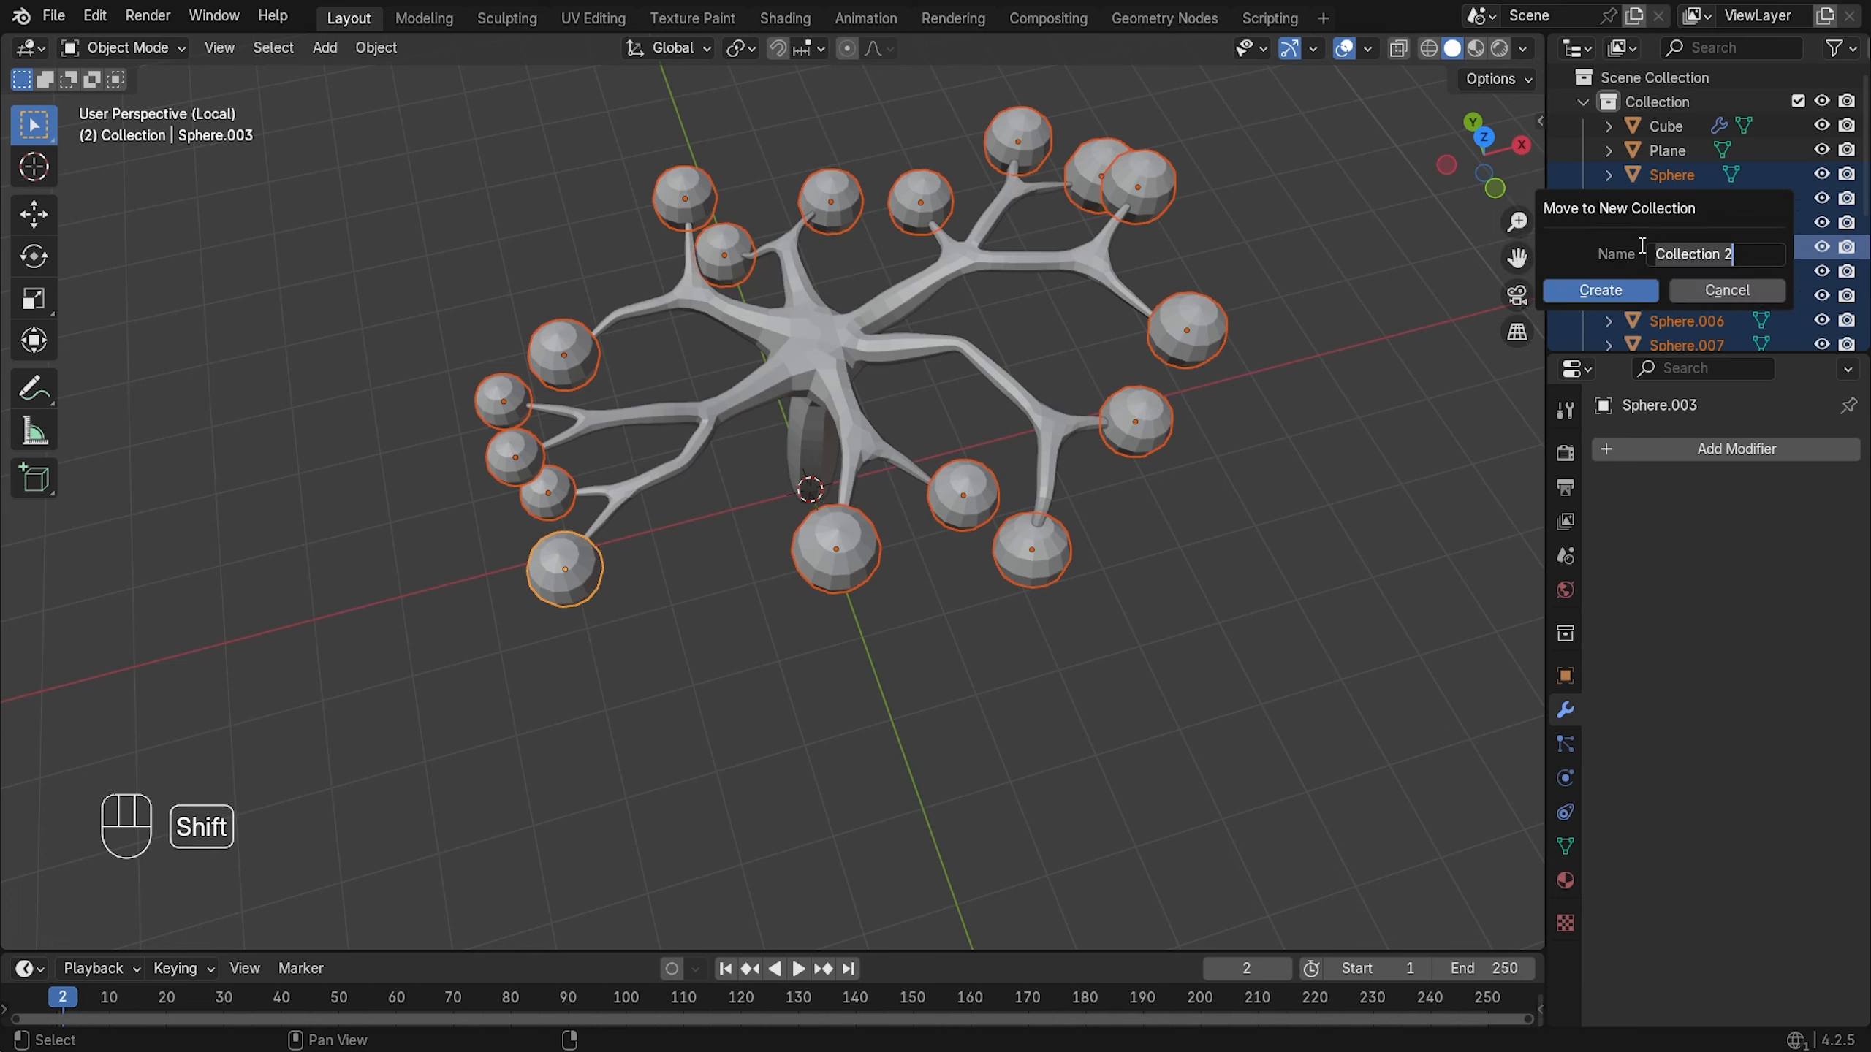
pyautogui.write('Leaves')
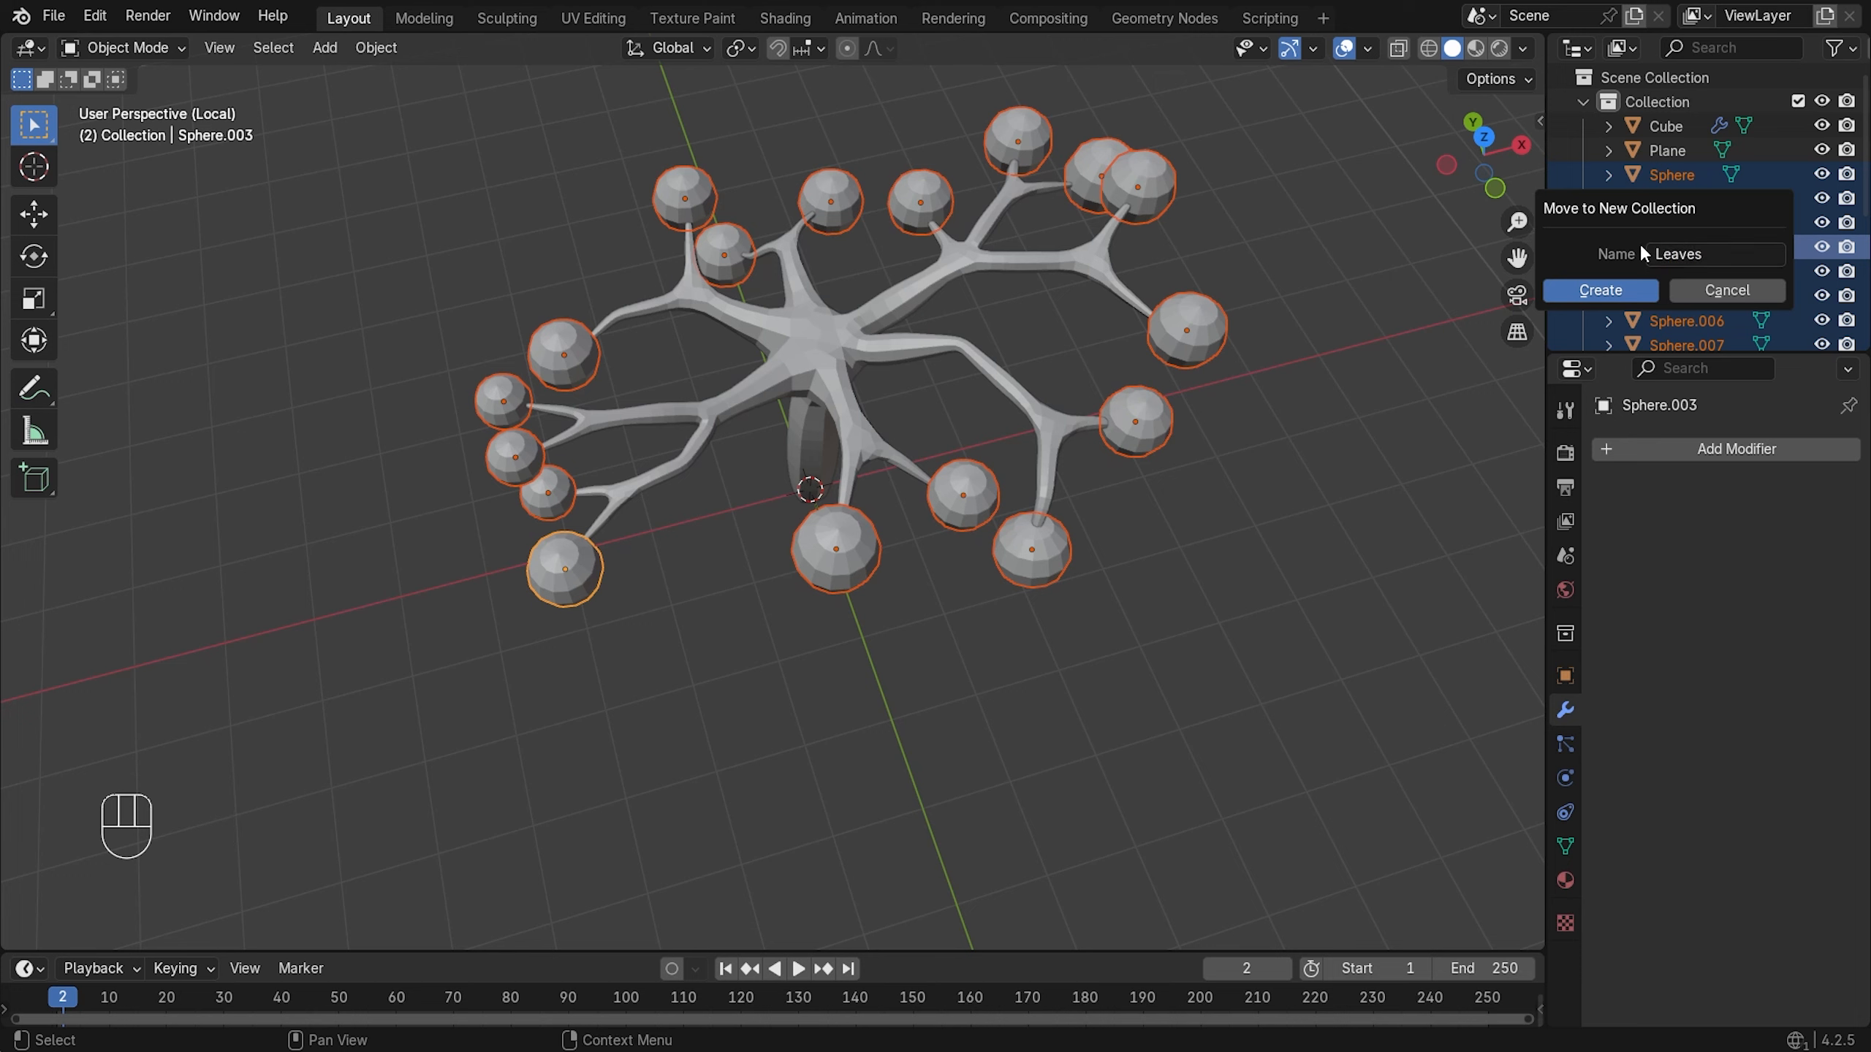
pyautogui.click(1605, 292)
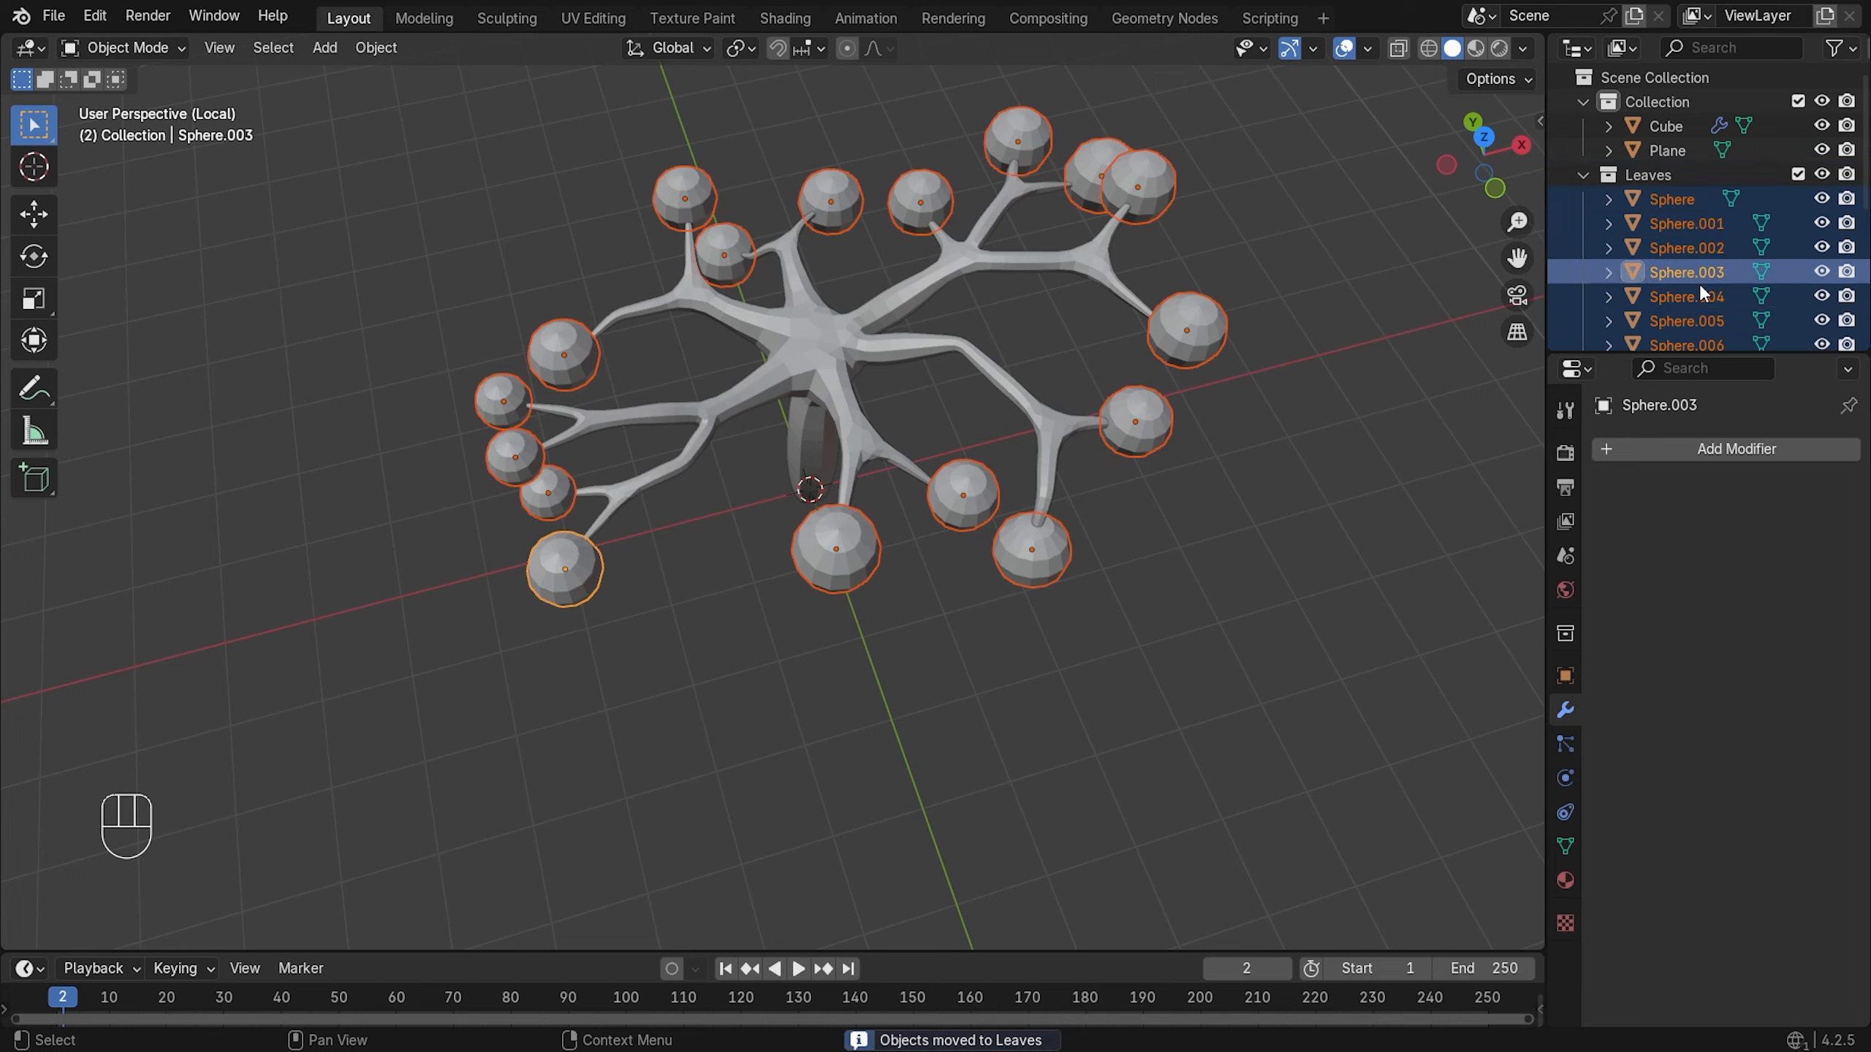
pyautogui.click(1580, 176)
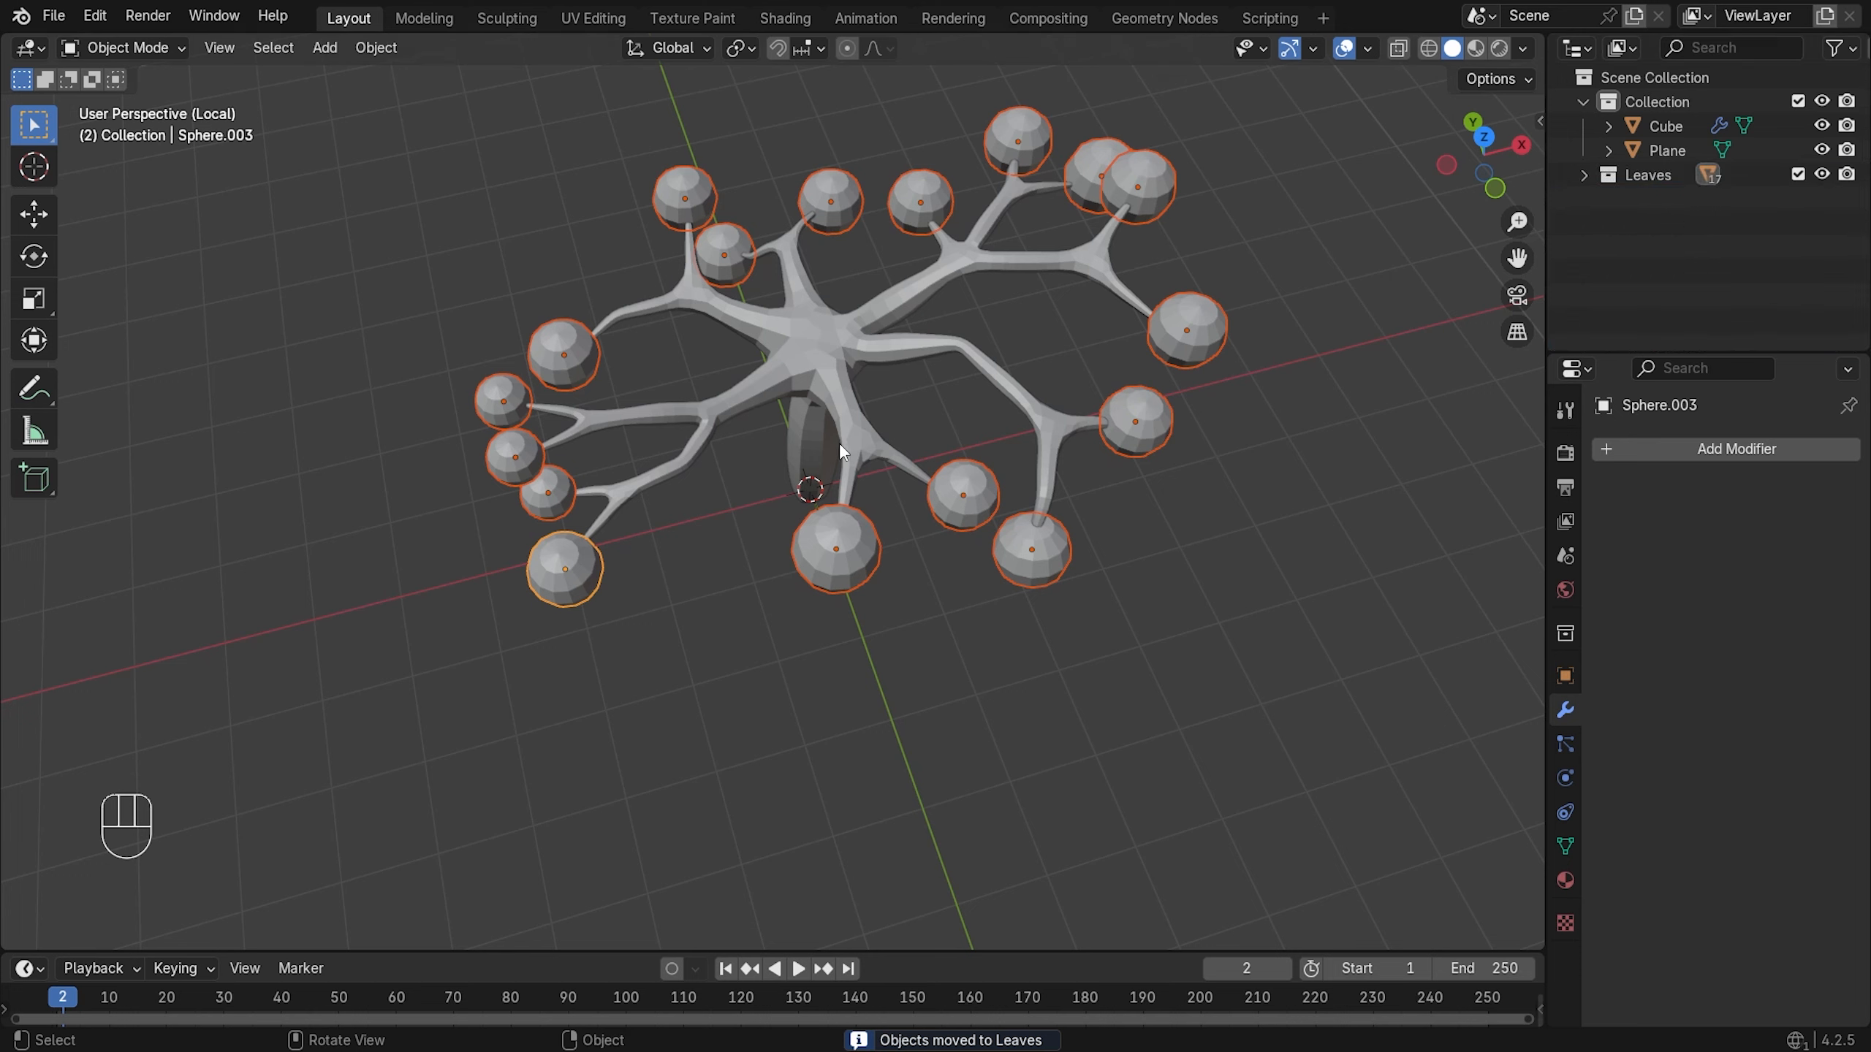
# - Rename the Cube branch mesh to body, move it into Leaves, then box-select the whole tree
pyautogui.click(810, 462)
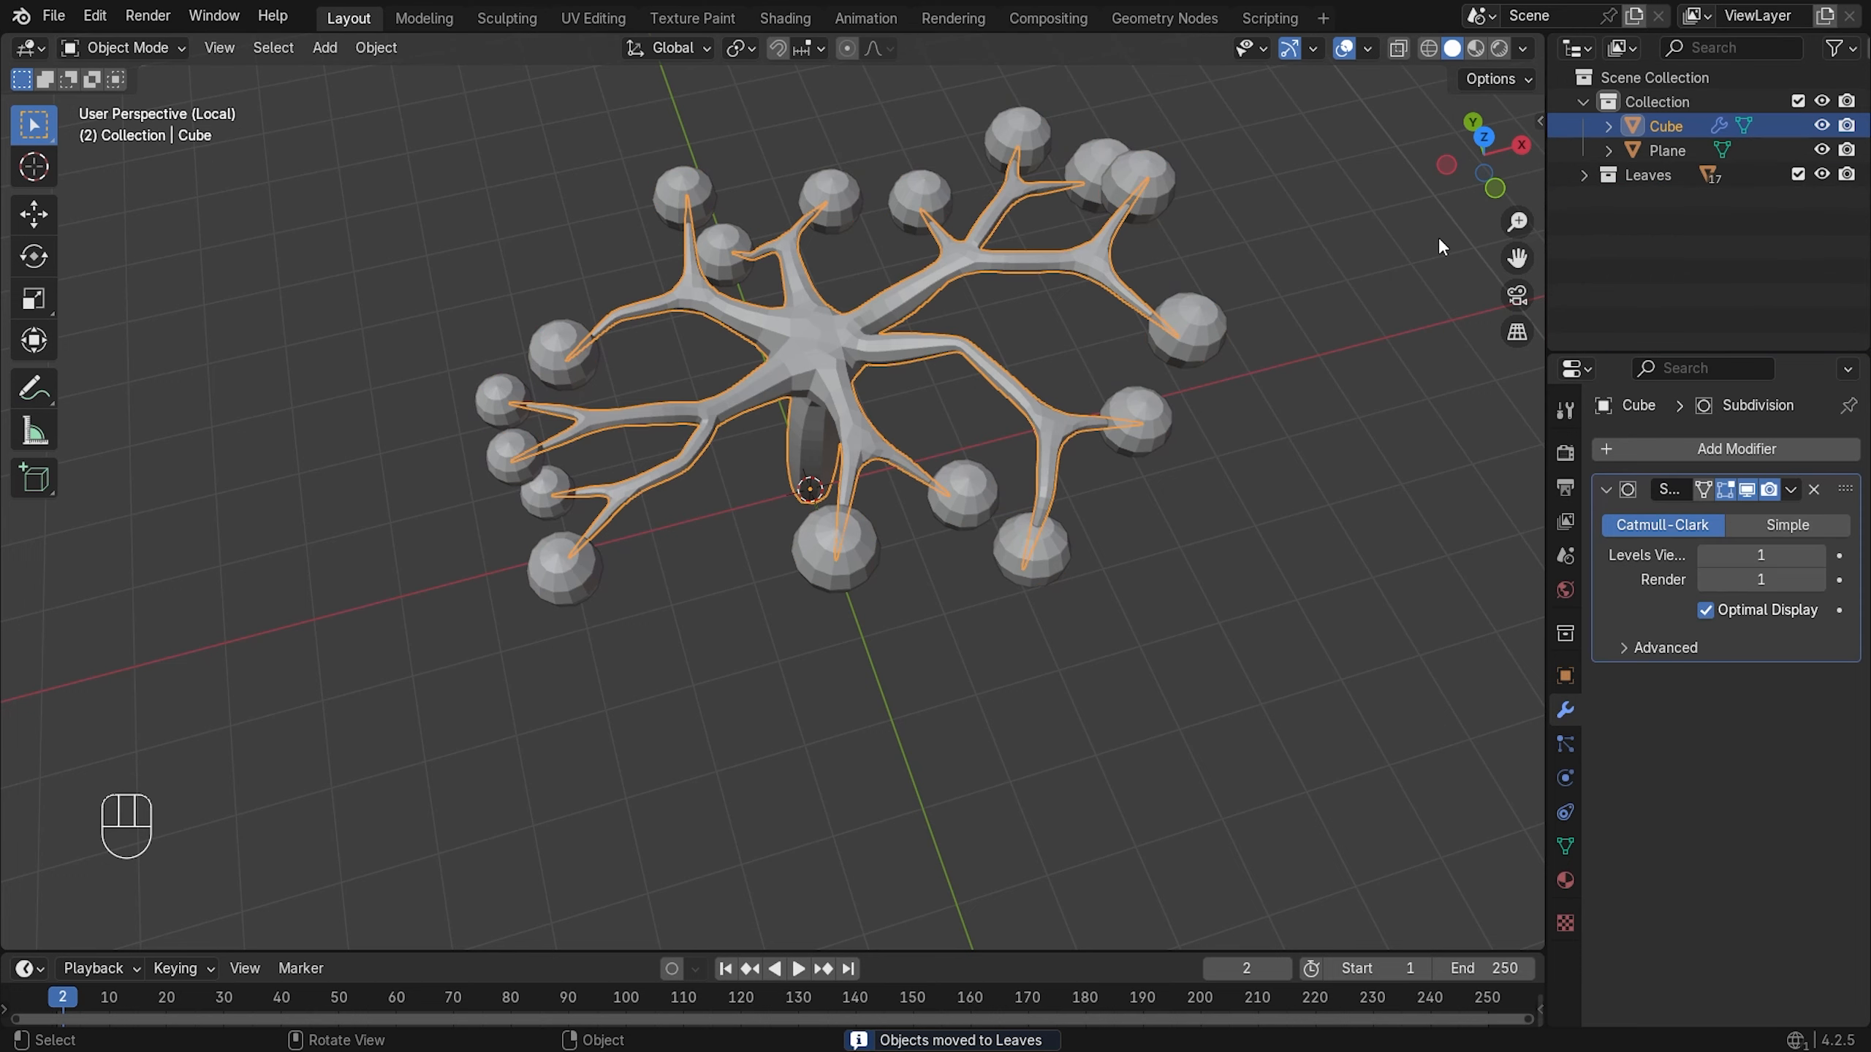
pyautogui.doubleClick(1660, 124)
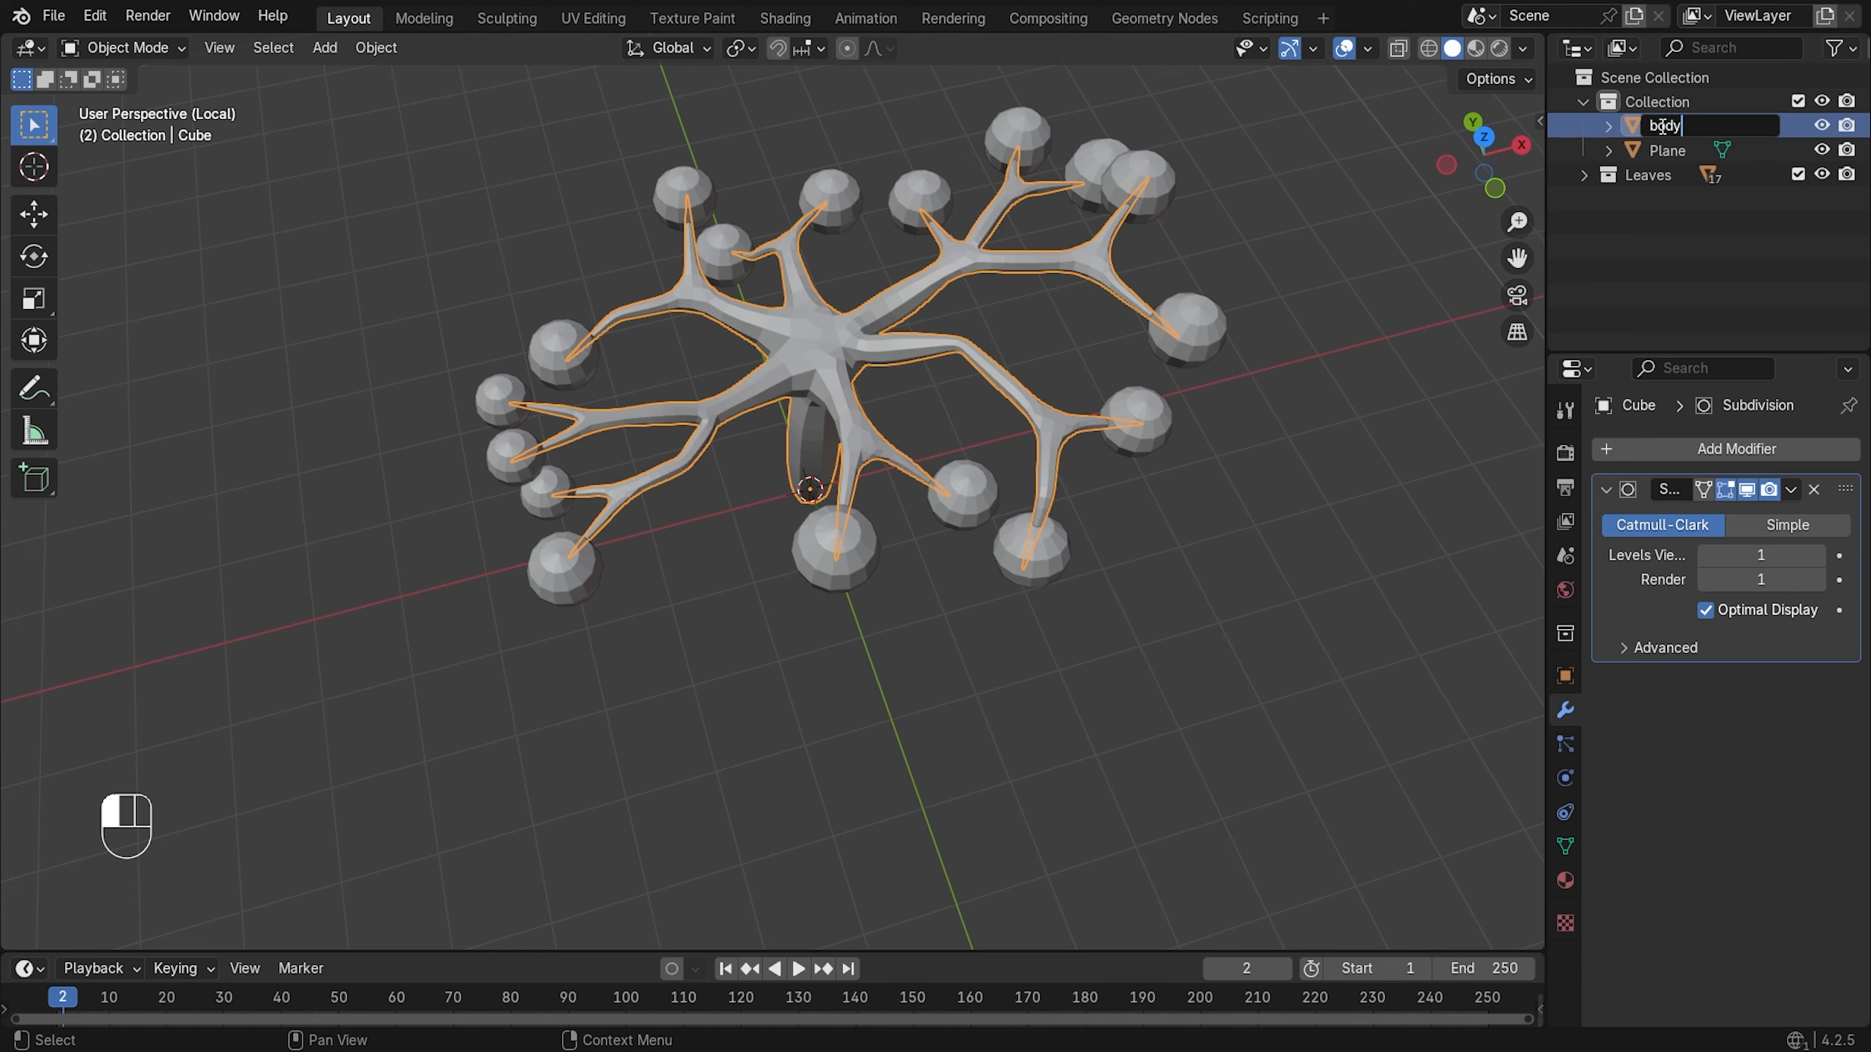
pyautogui.press('Return')
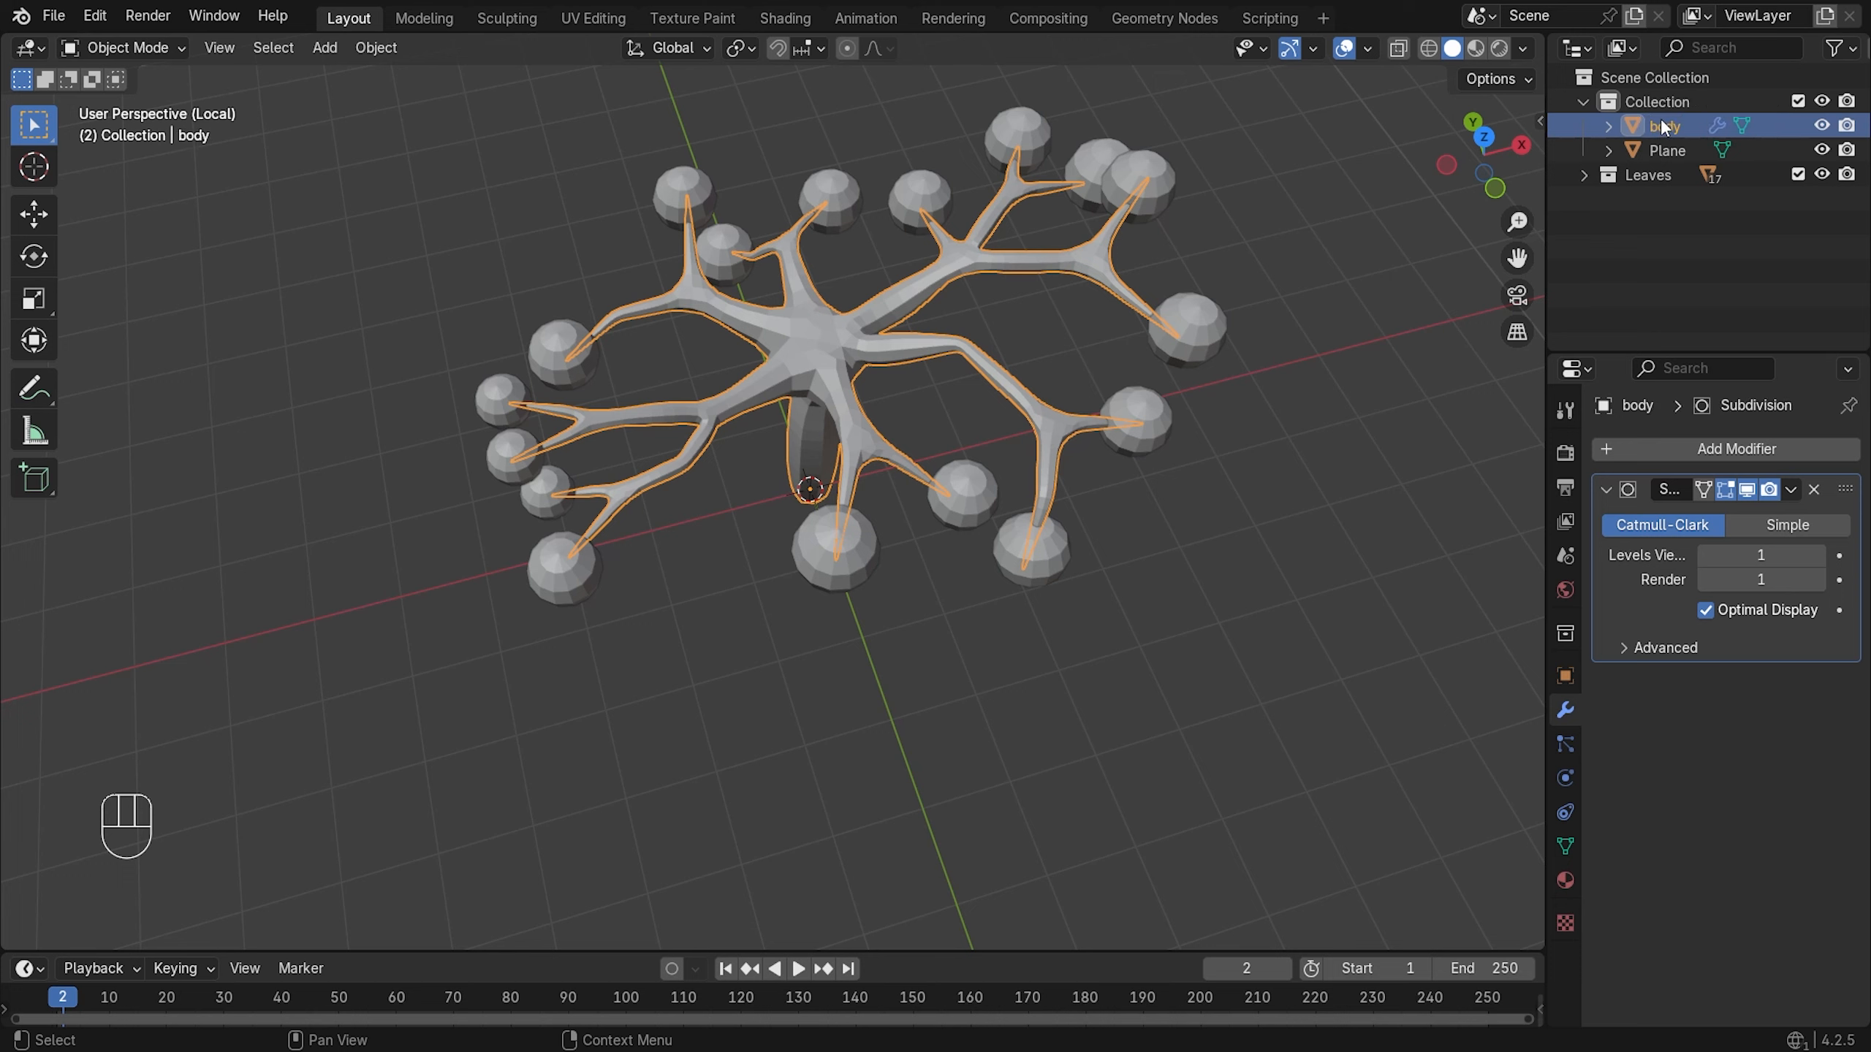
pyautogui.moveTo(1660, 117); pyautogui.dragTo(1655, 177)
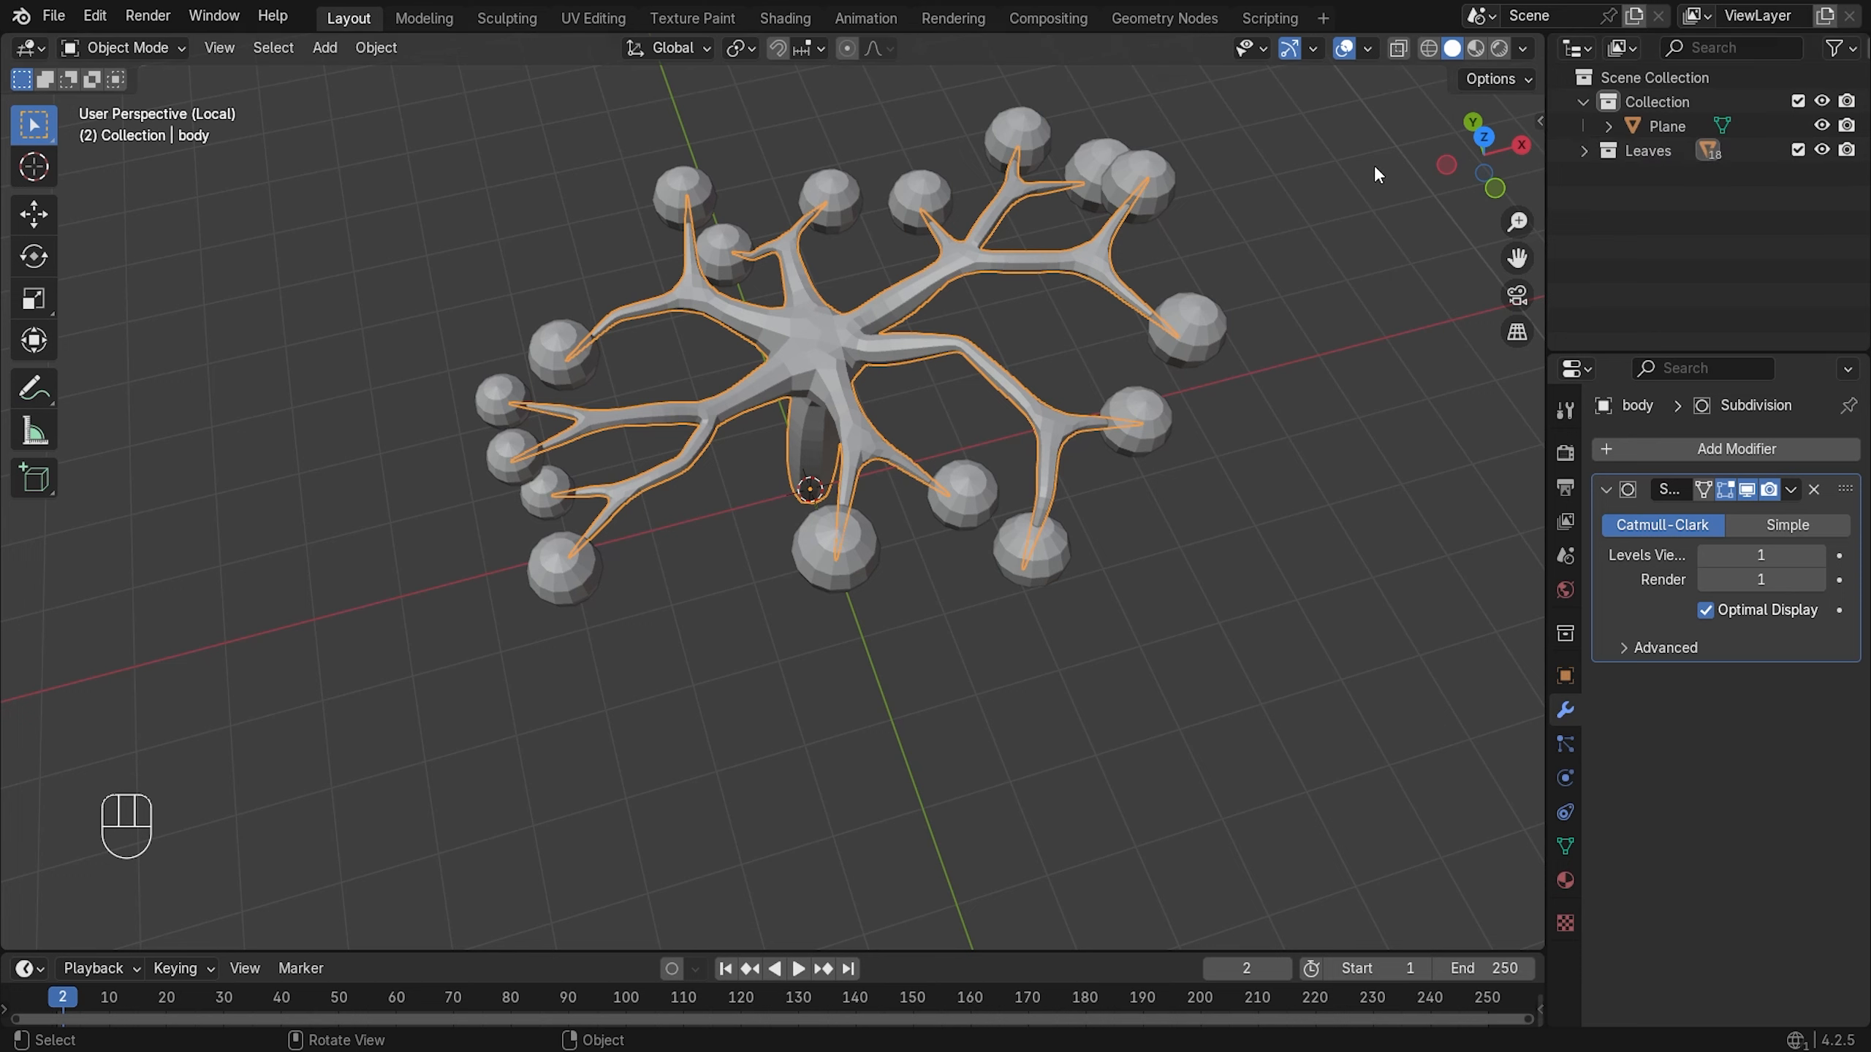
pyautogui.moveTo(1359, 157); pyautogui.dragTo(301, 716)
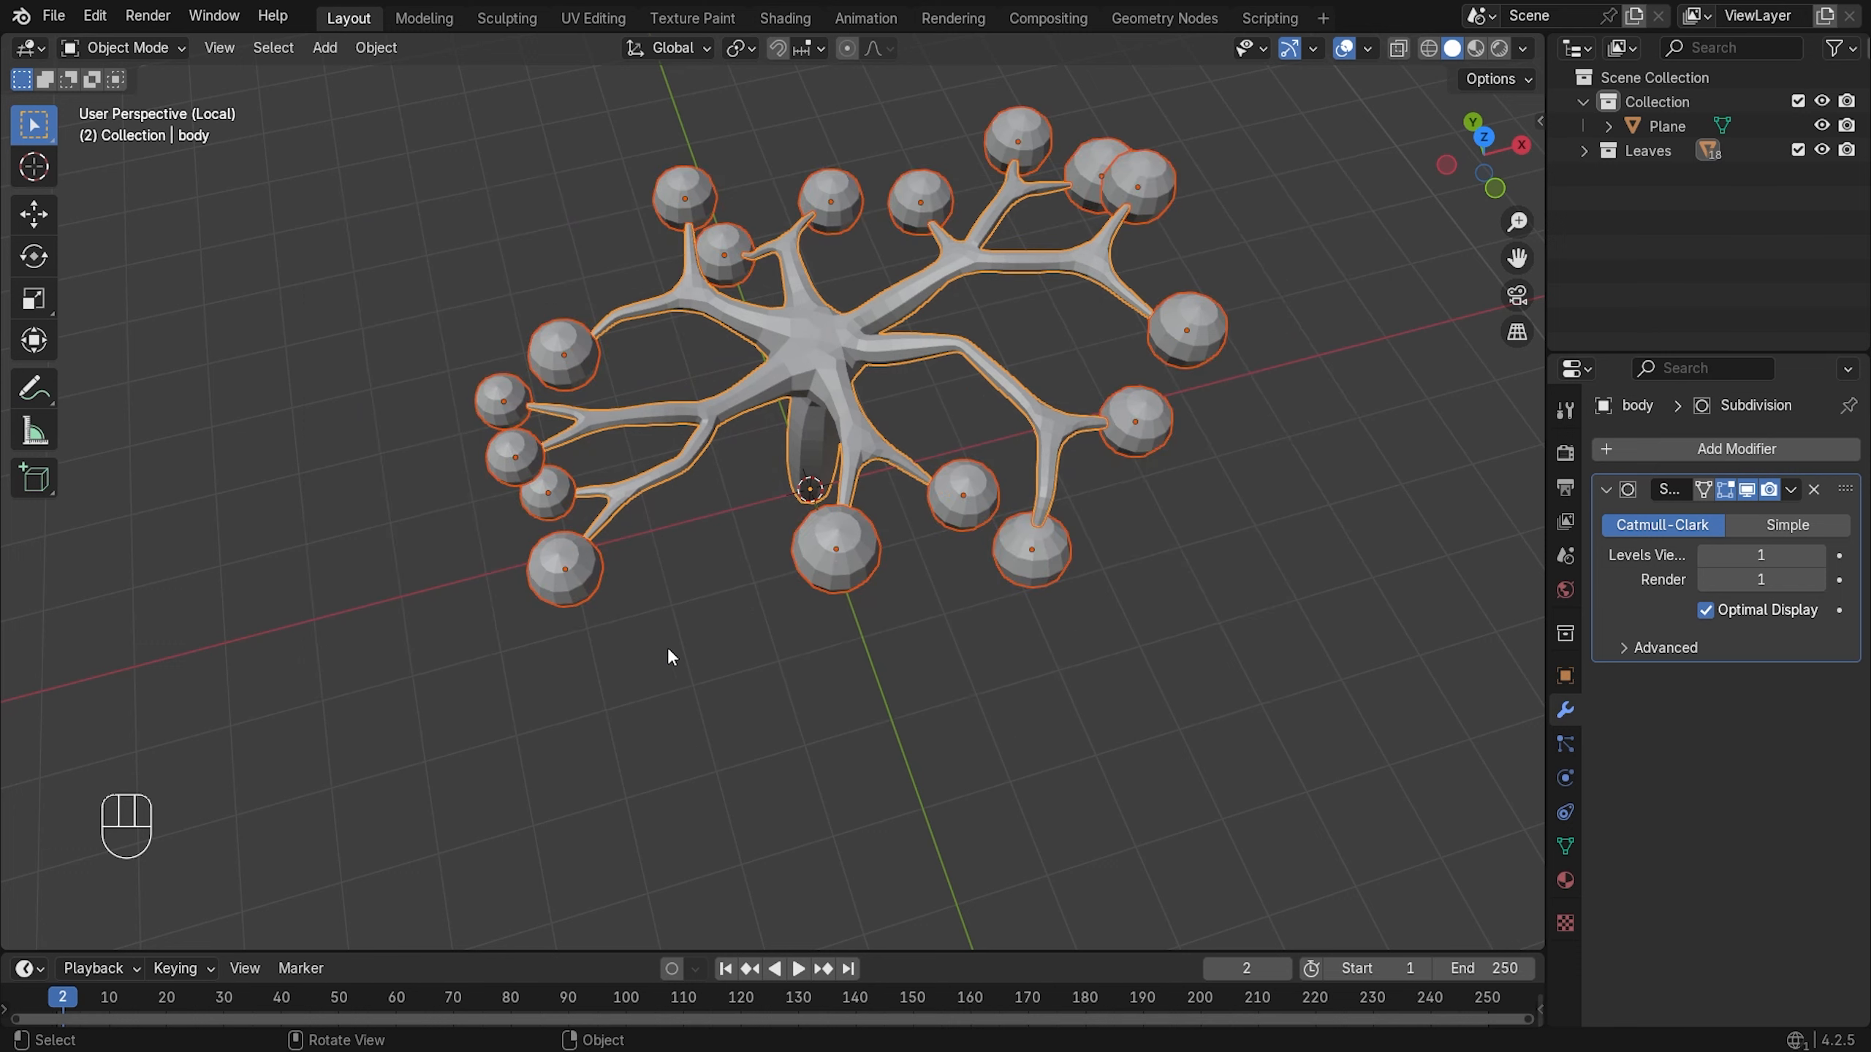
pyautogui.moveTo(667, 646); pyautogui.dragTo(656, 594, button='middle')
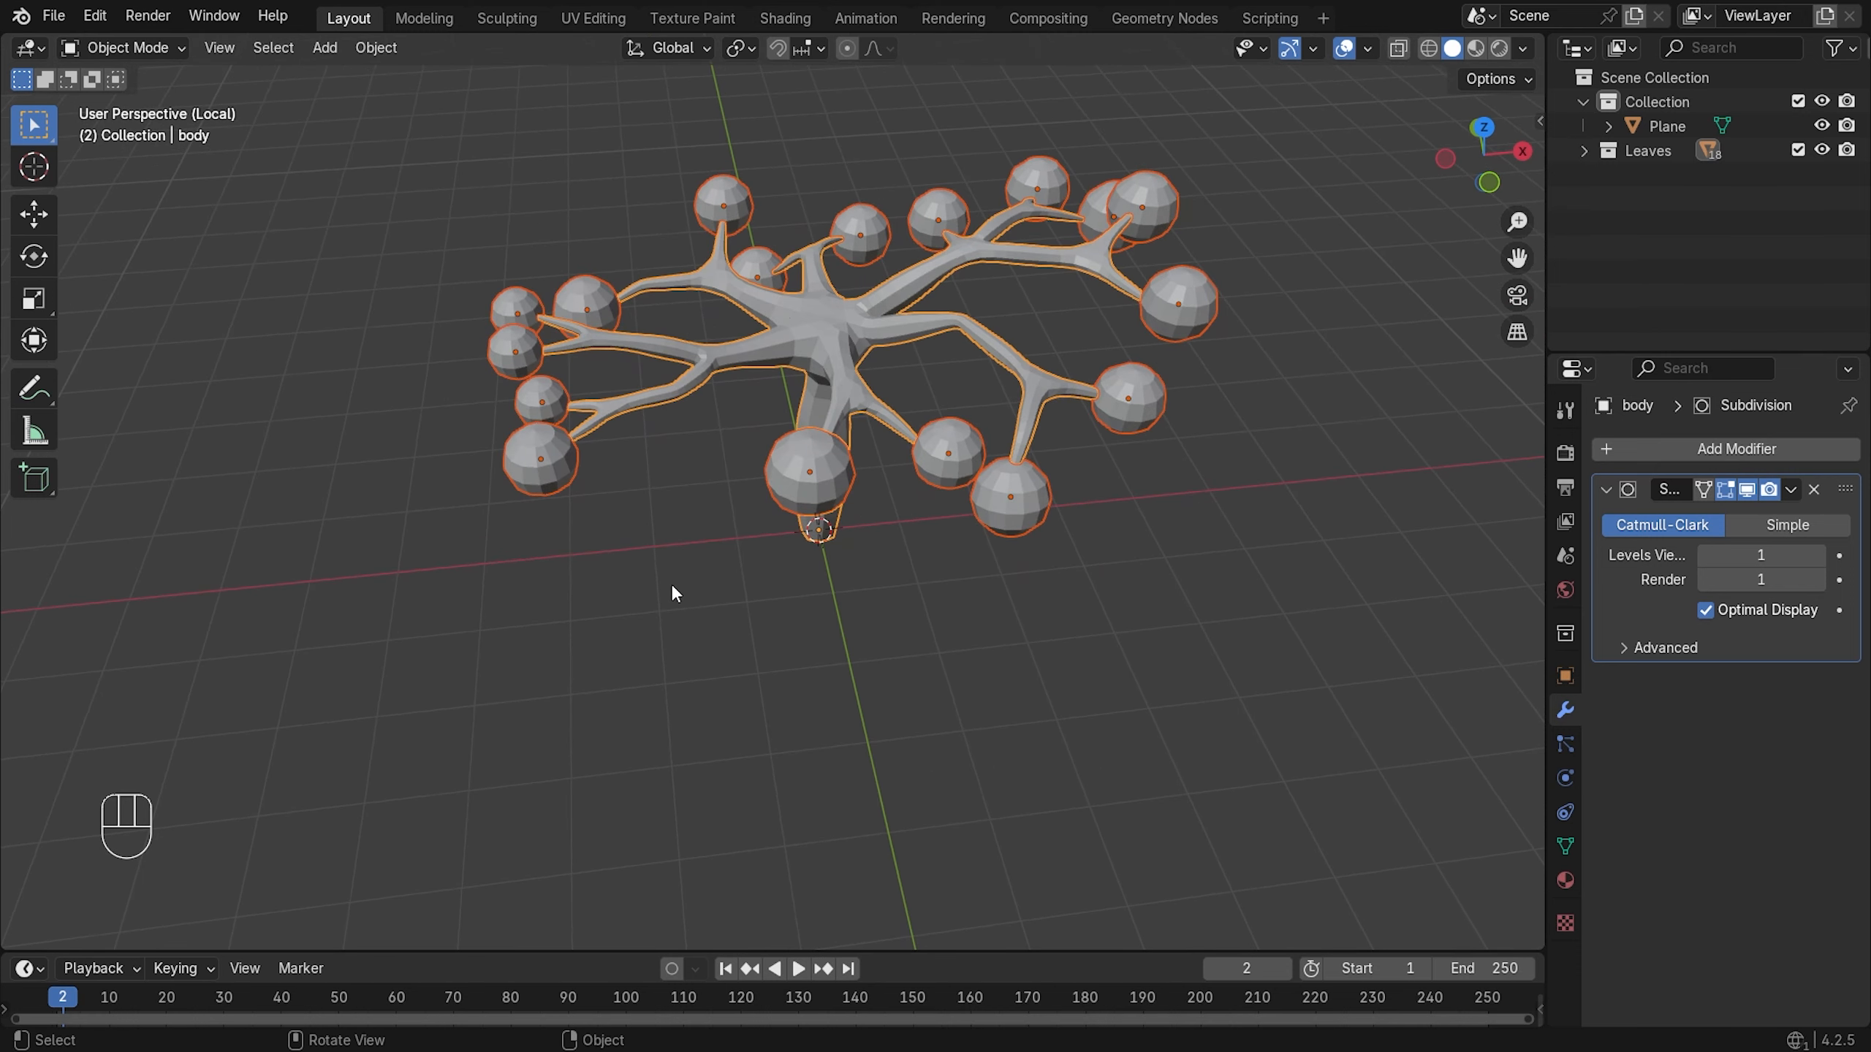
# - Bring the ground slab back into view and shift the tree along X and Y toward the hole
pyautogui.press('/')
pyautogui.moveTo(671, 584); pyautogui.dragTo(848, 371, button='middle')
pyautogui.press('g')
pyautogui.press('x')
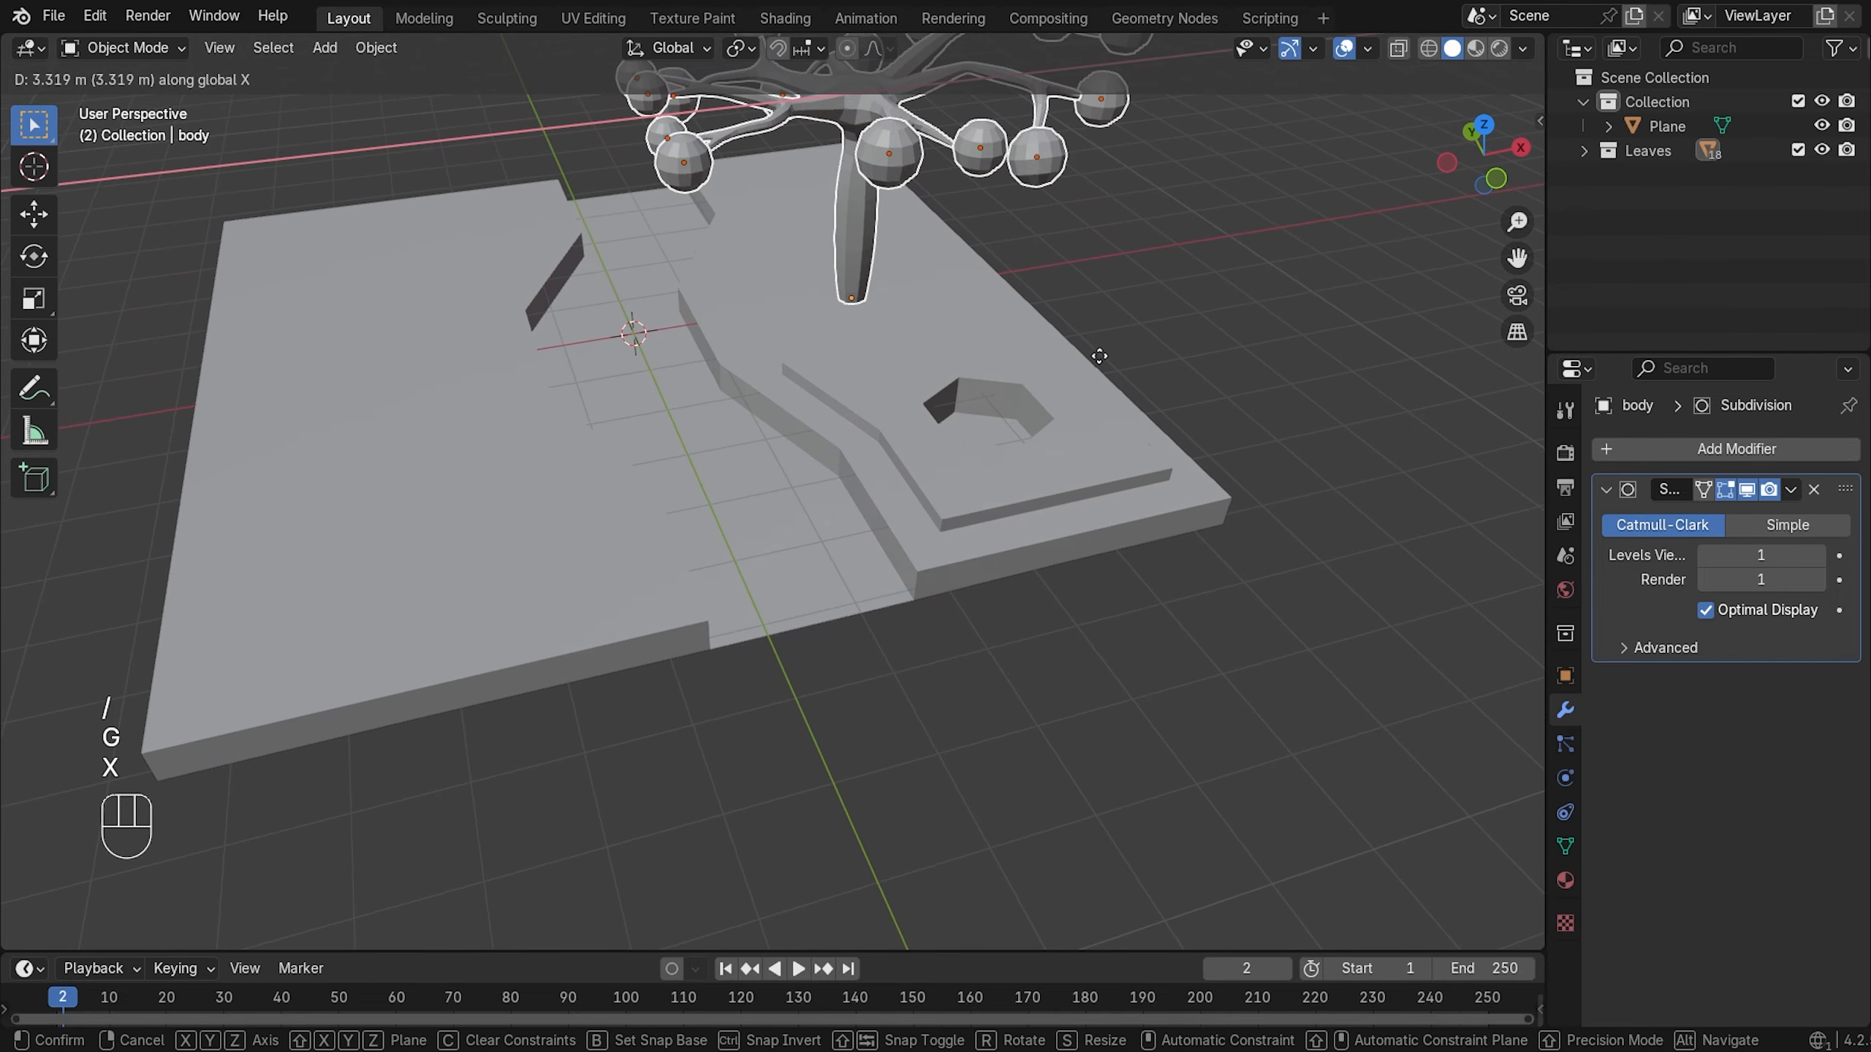
pyautogui.click(1144, 340)
pyautogui.moveTo(1144, 340); pyautogui.dragTo(1066, 450, button='middle')
pyautogui.press('g')
pyautogui.press('y')
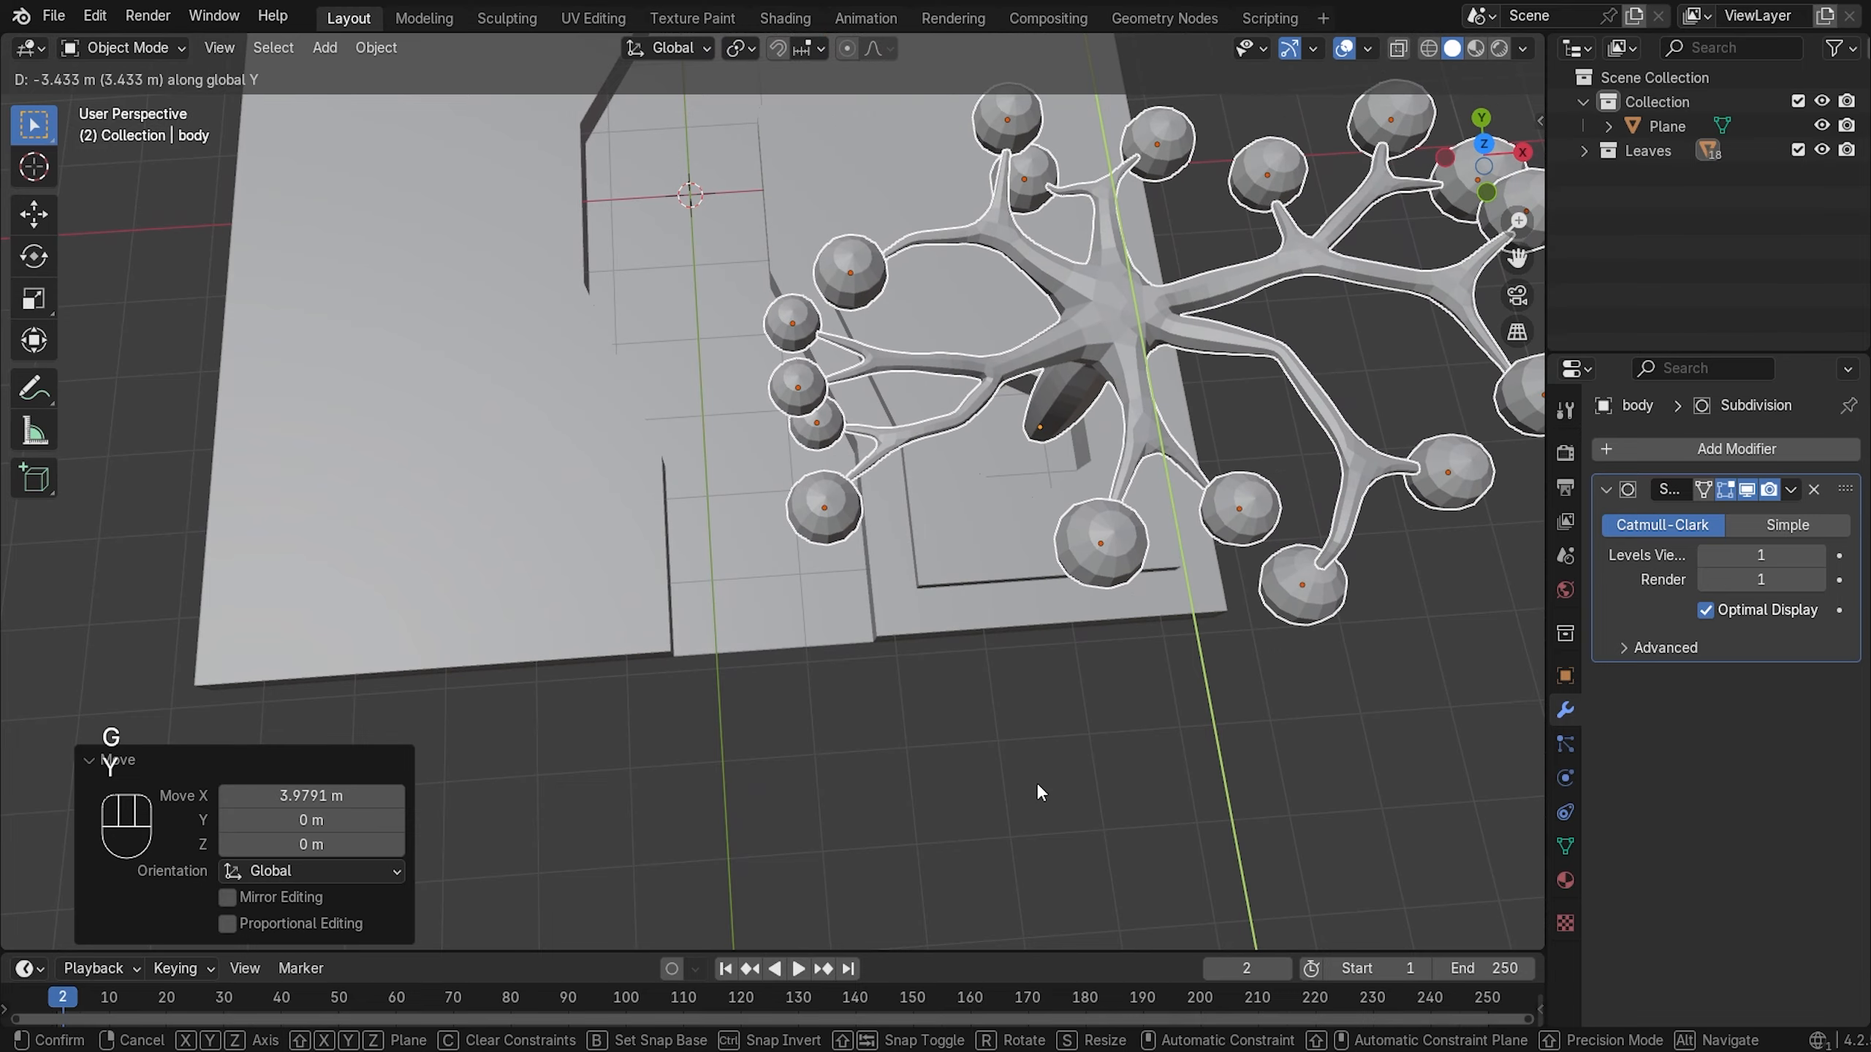
pyautogui.click(1111, 675)
# - Nudge the tree further along X and Y over the slab's raised step
pyautogui.moveTo(1110, 675); pyautogui.dragTo(960, 543, button='middle')
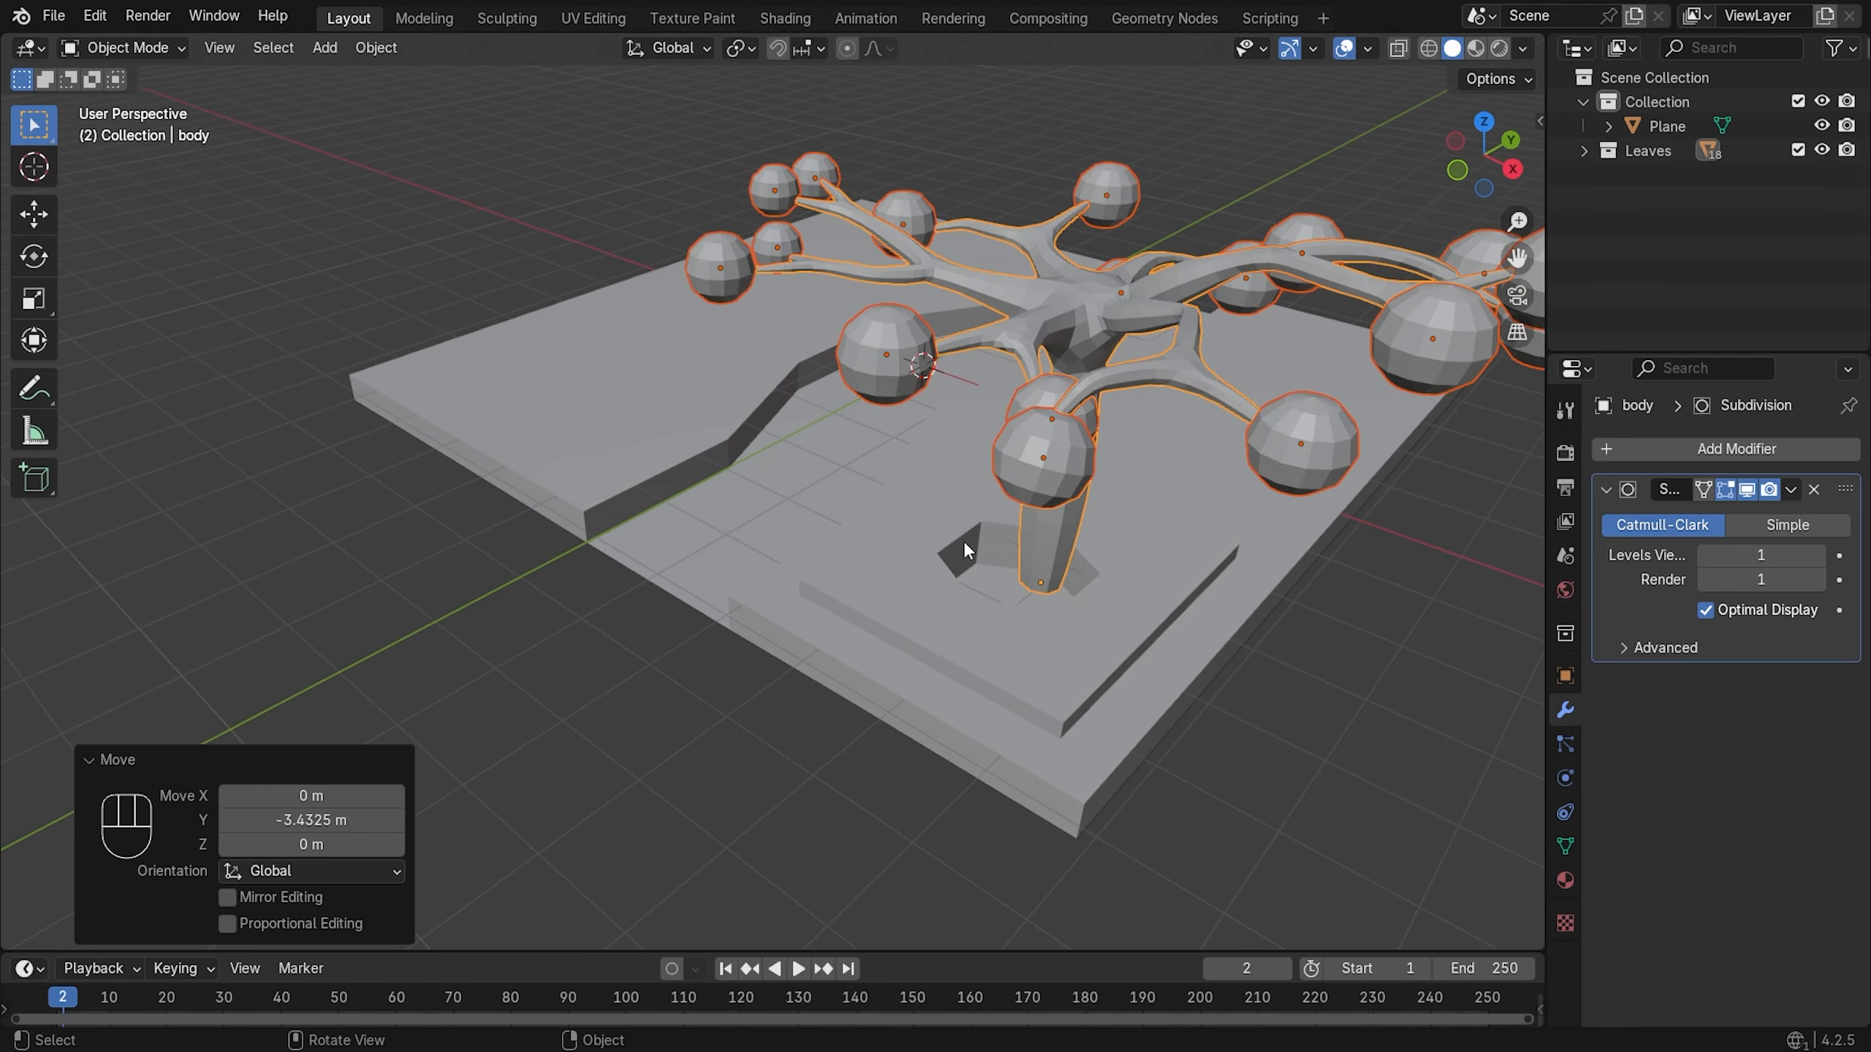
pyautogui.press('g')
pyautogui.press('x')
pyautogui.click(1093, 693)
pyautogui.moveTo(1093, 693); pyautogui.dragTo(815, 643, button='middle')
pyautogui.press('g')
pyautogui.press('y')
pyautogui.click(927, 696)
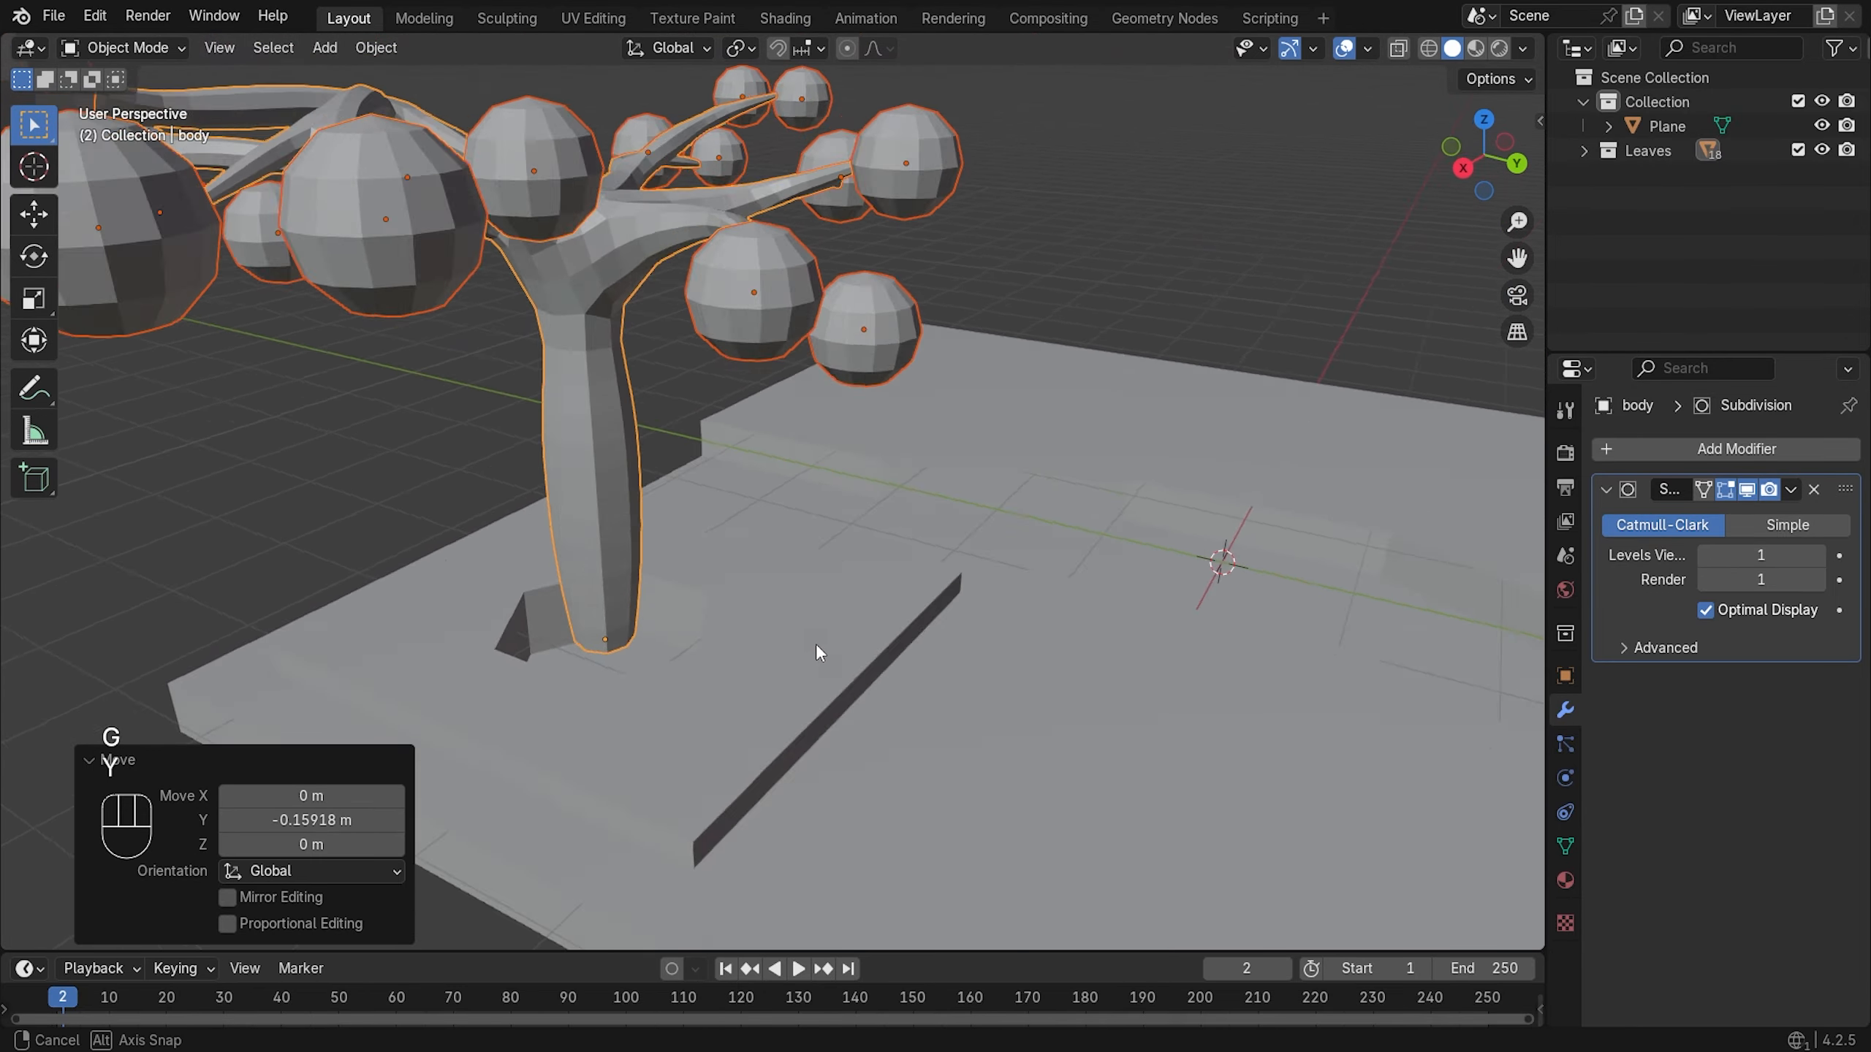
# - From the front view, lower the tree along Z so the trunk sinks into the slab
pyautogui.press('KP_1')
pyautogui.scroll(3, 1252, 420)
pyautogui.keyDown('shift'); pyautogui.moveTo(1307, 407); pyautogui.dragTo(1026, 463, button='middle'); pyautogui.keyUp('shift')
pyautogui.press('g')
pyautogui.press('z')
pyautogui.click(1140, 457)
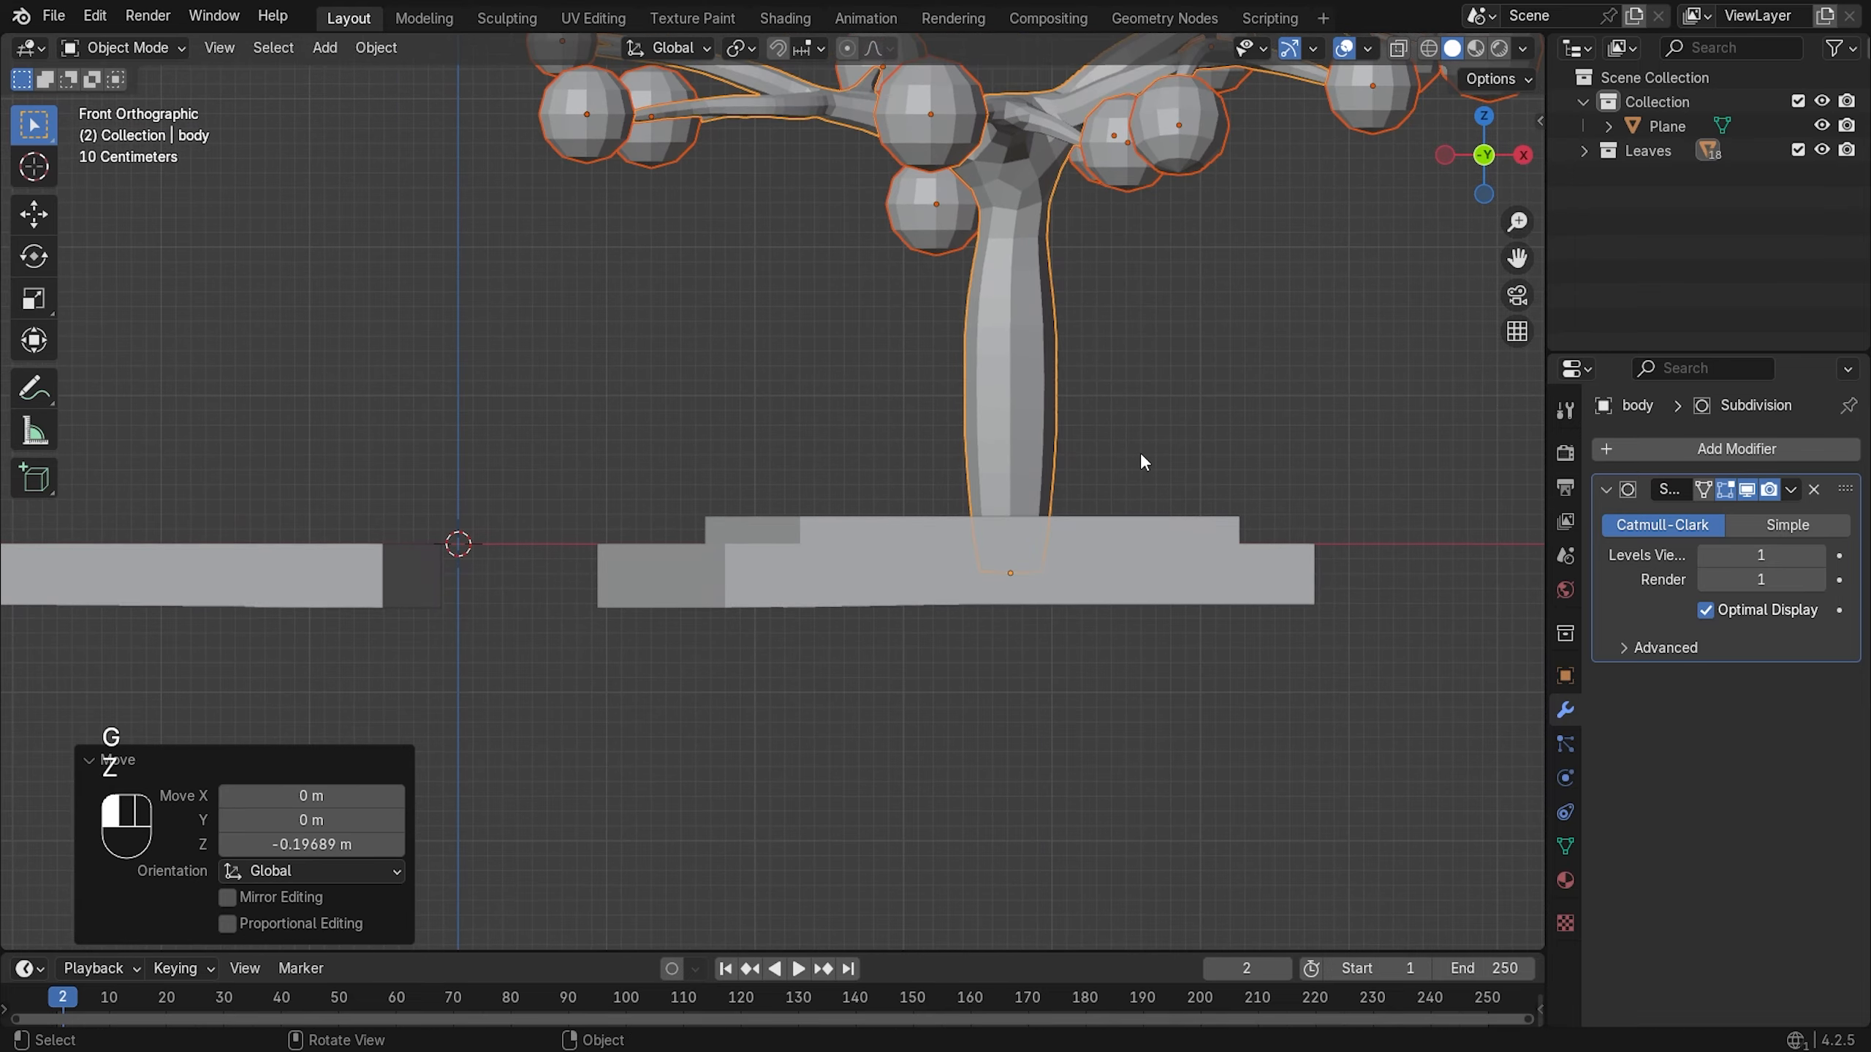
pyautogui.moveTo(1140, 456); pyautogui.dragTo(1181, 576, button='middle')
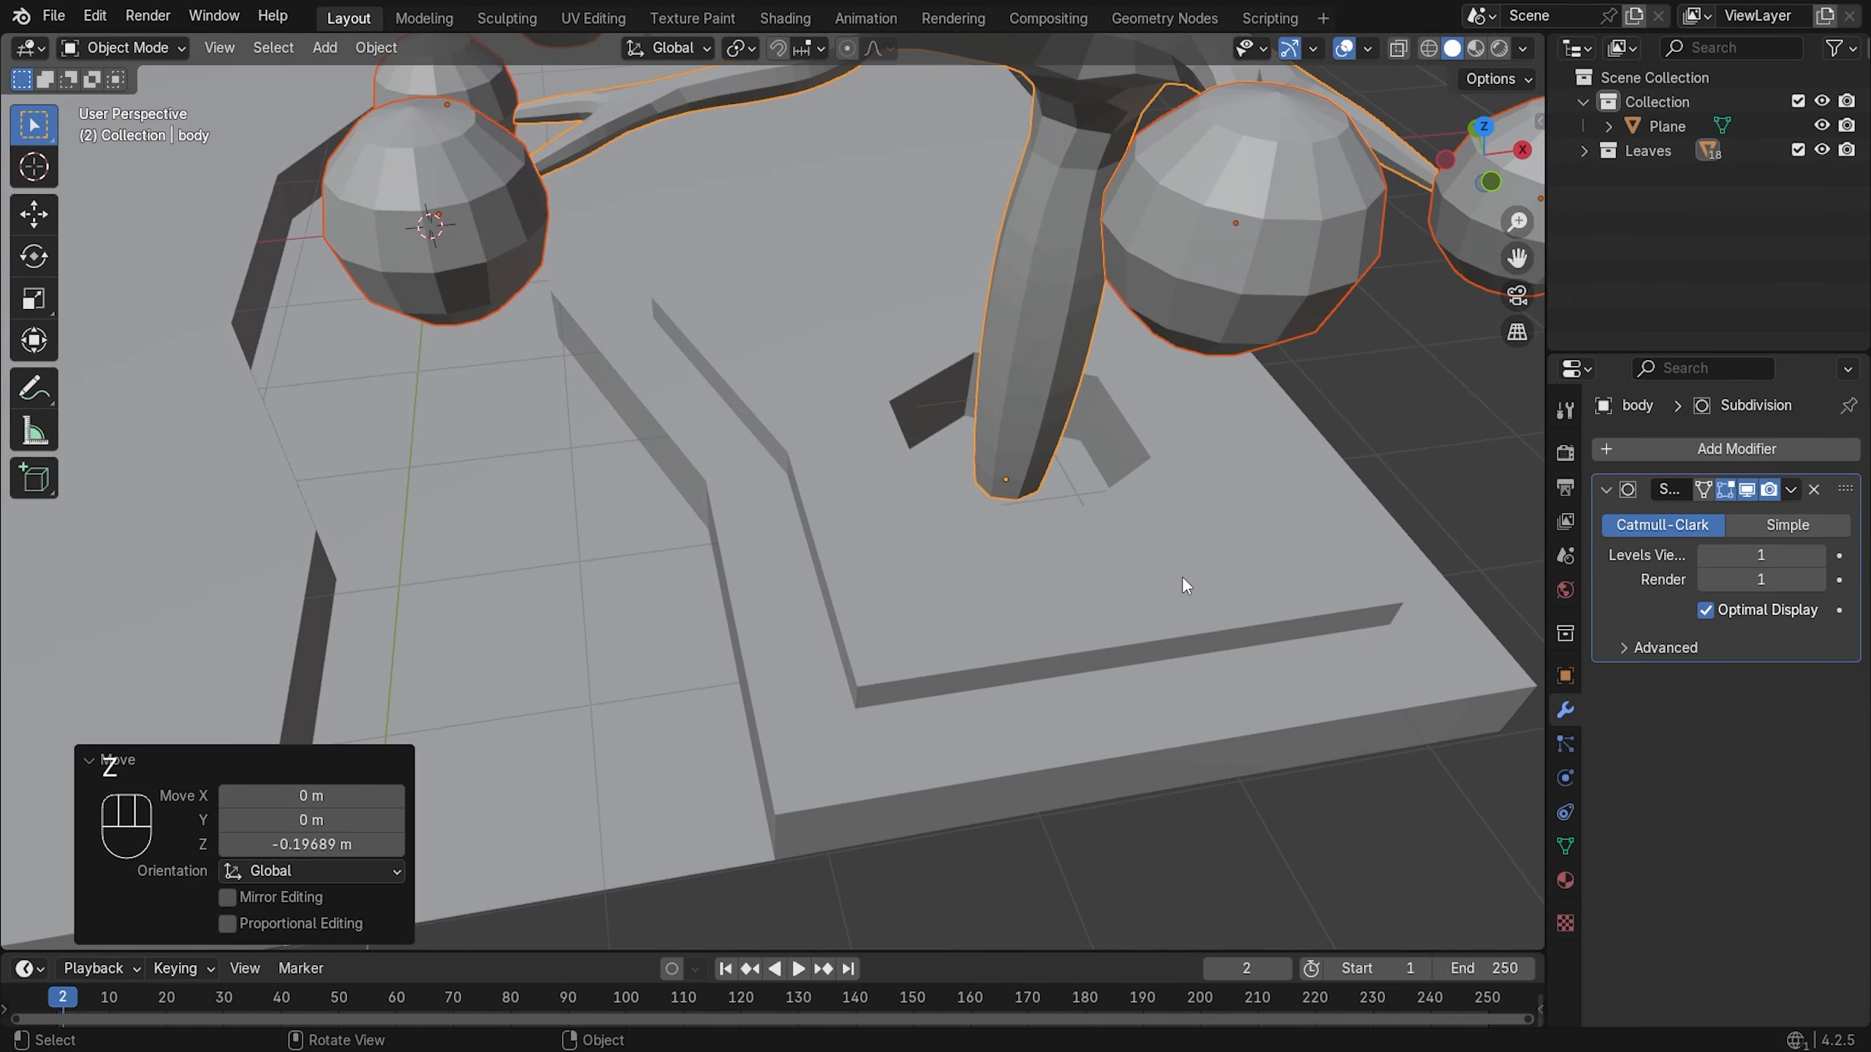
pyautogui.press('g')
pyautogui.press('z')
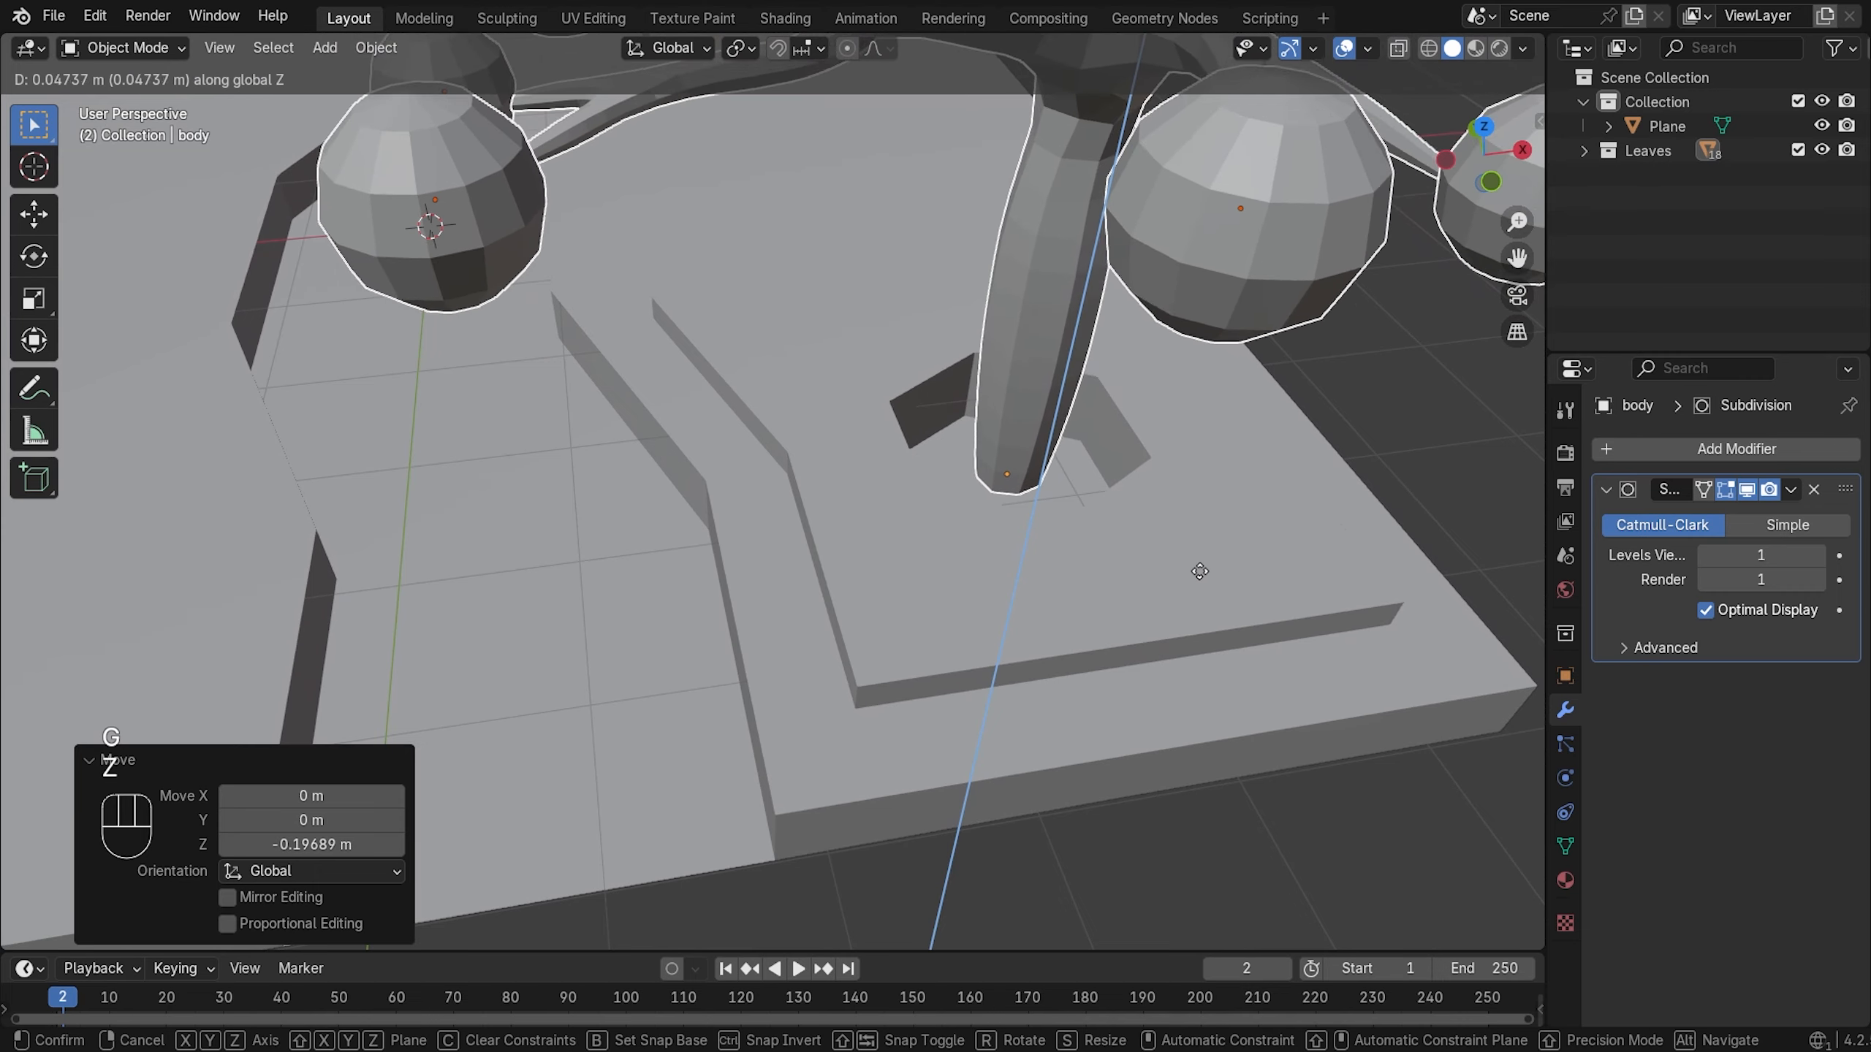
pyautogui.click(1210, 549)
pyautogui.moveTo(1210, 550); pyautogui.dragTo(1014, 337, button='middle')
# - From the top view, centre the trunk in the hole with small Y and X moves
pyautogui.press('KP_7')
pyautogui.scroll(3, 1014, 338)
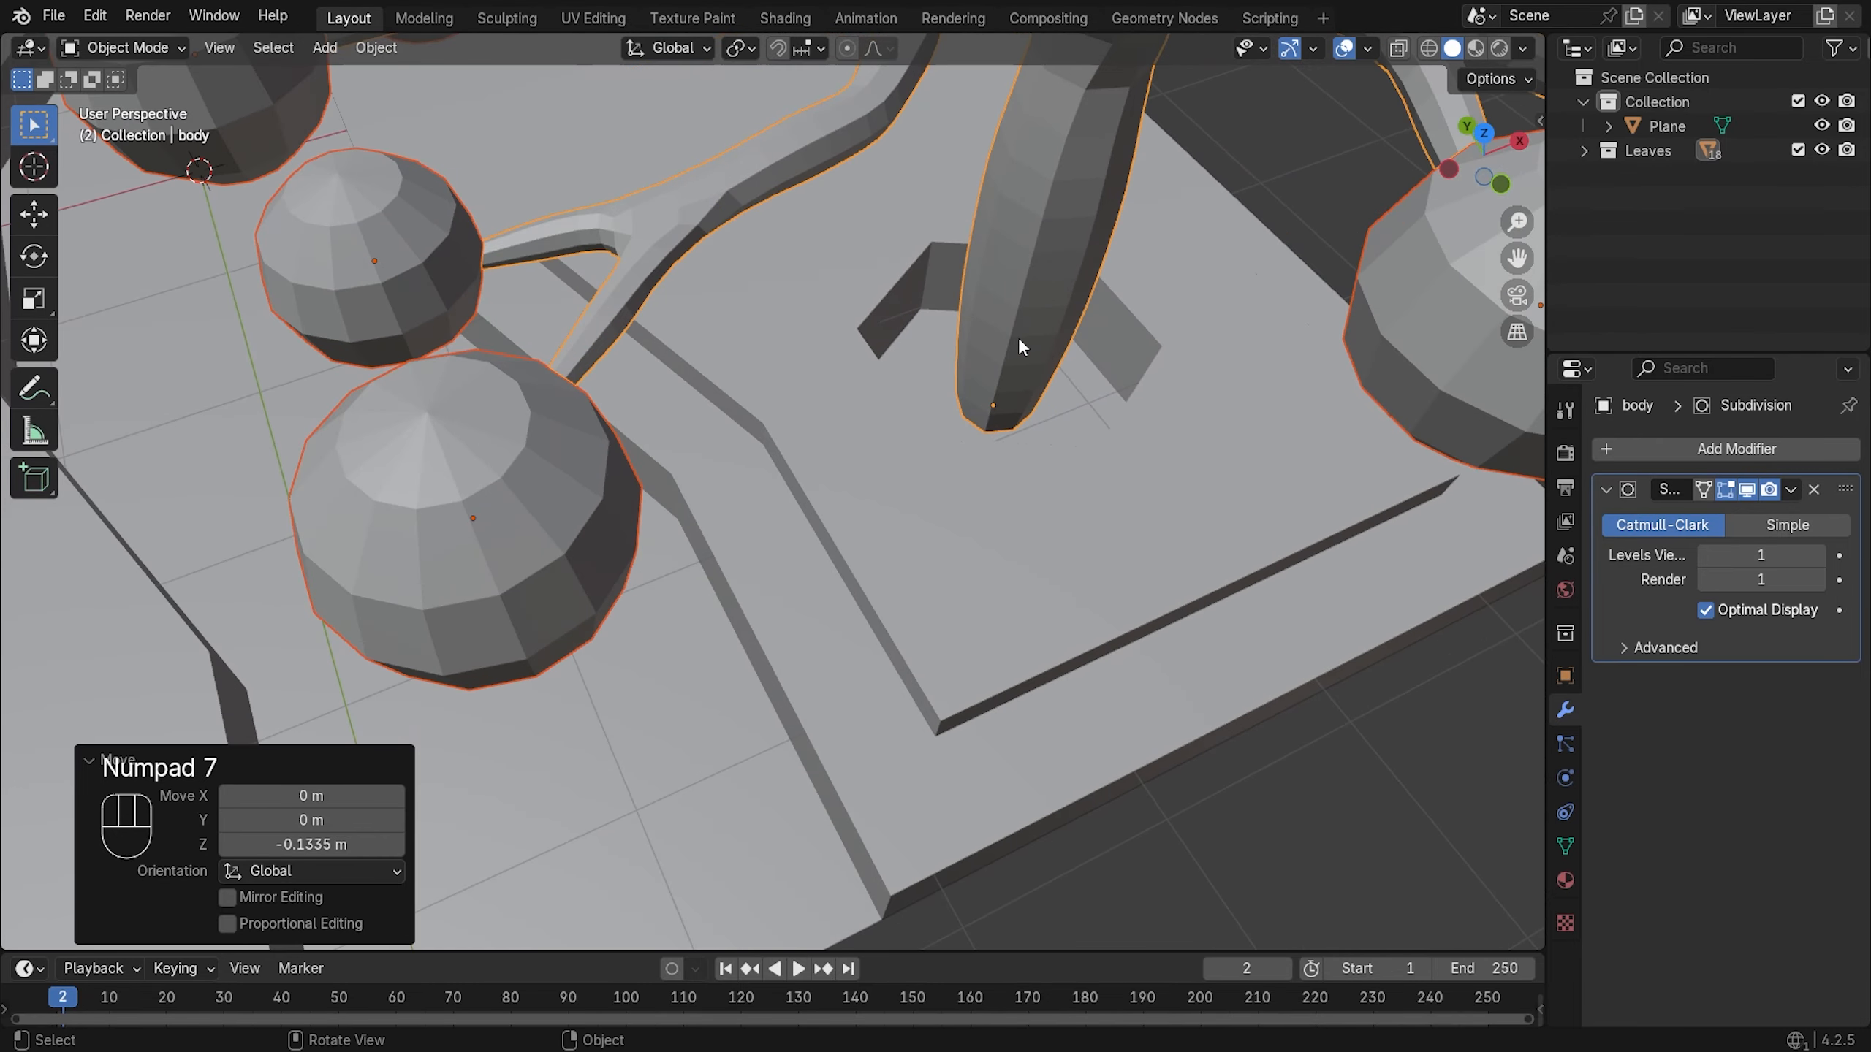
pyautogui.press('g')
pyautogui.press('y')
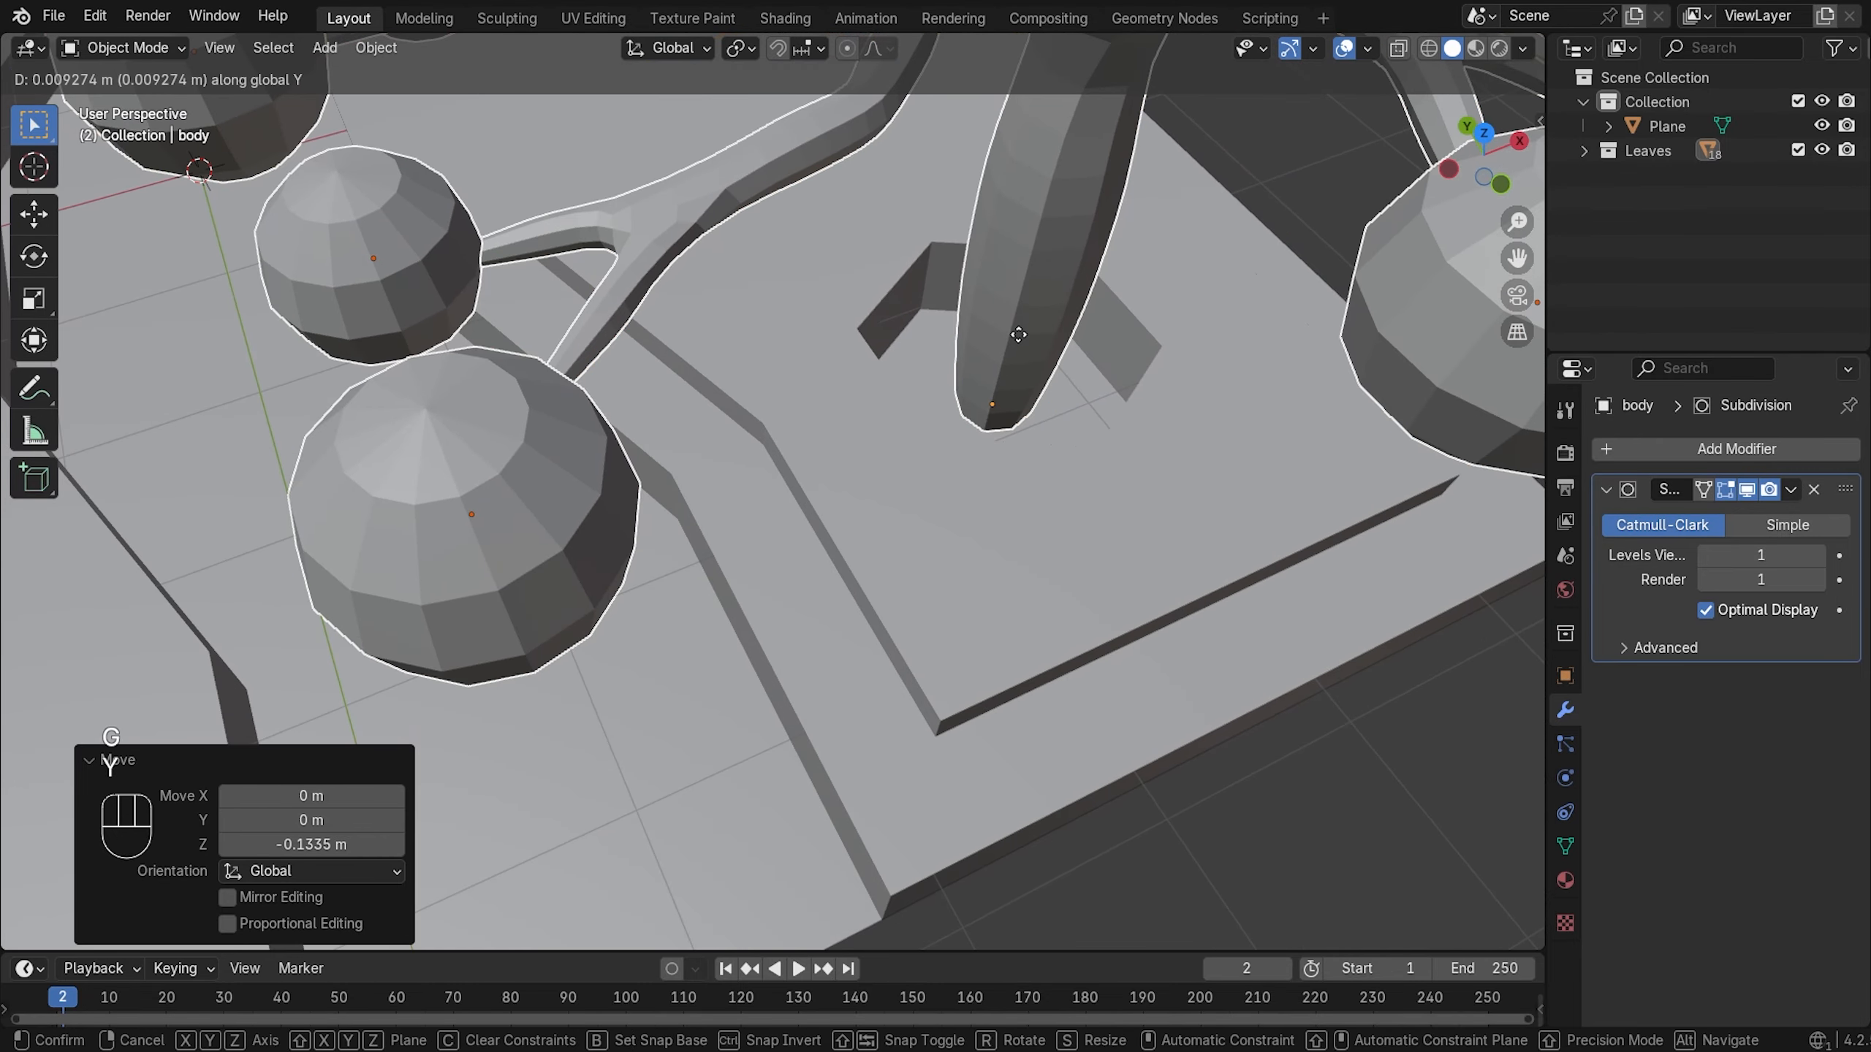
pyautogui.click(1016, 340)
pyautogui.moveTo(1016, 342); pyautogui.dragTo(788, 365, button='middle')
pyautogui.press('g')
pyautogui.press('x')
pyautogui.click(986, 558)
# - Deselect the tree and zoom in on the trunk base
pyautogui.scroll(-10, 997, 443)
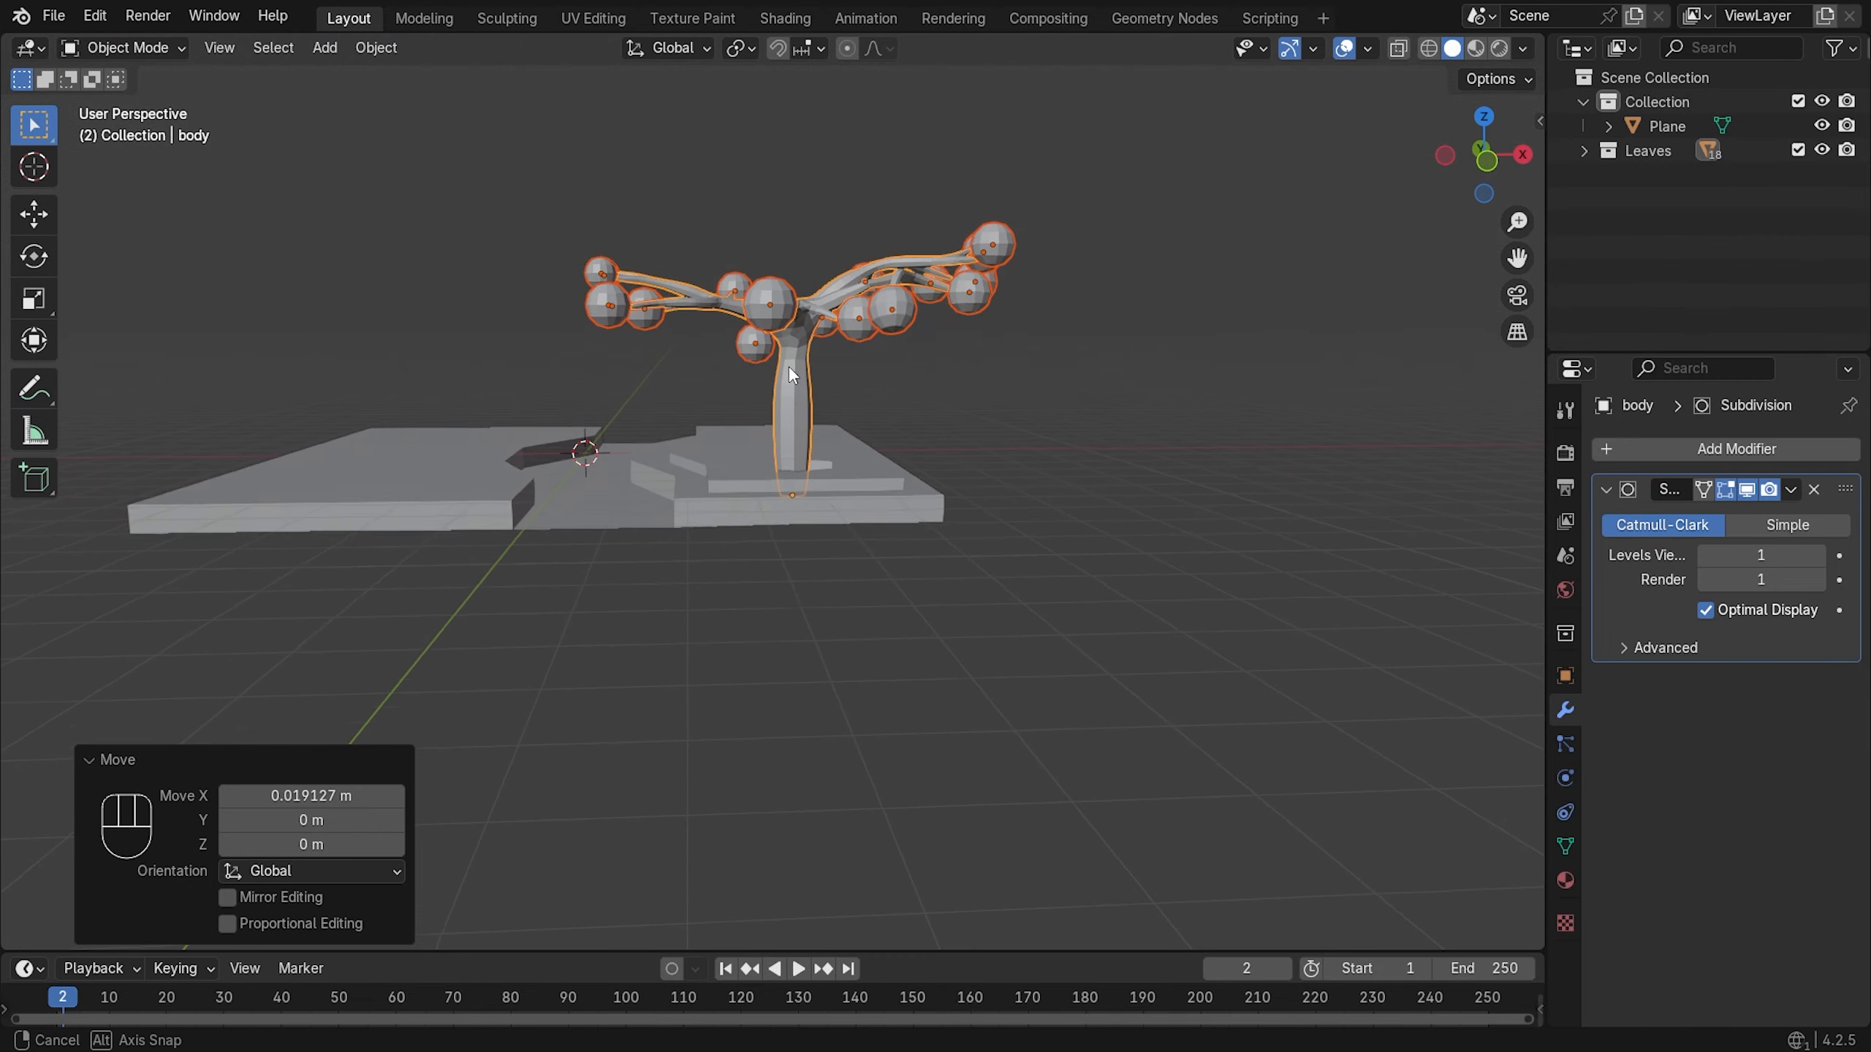
pyautogui.click(992, 440)
pyautogui.scroll(3, 670, 427)
pyautogui.scroll(1, 671, 435)
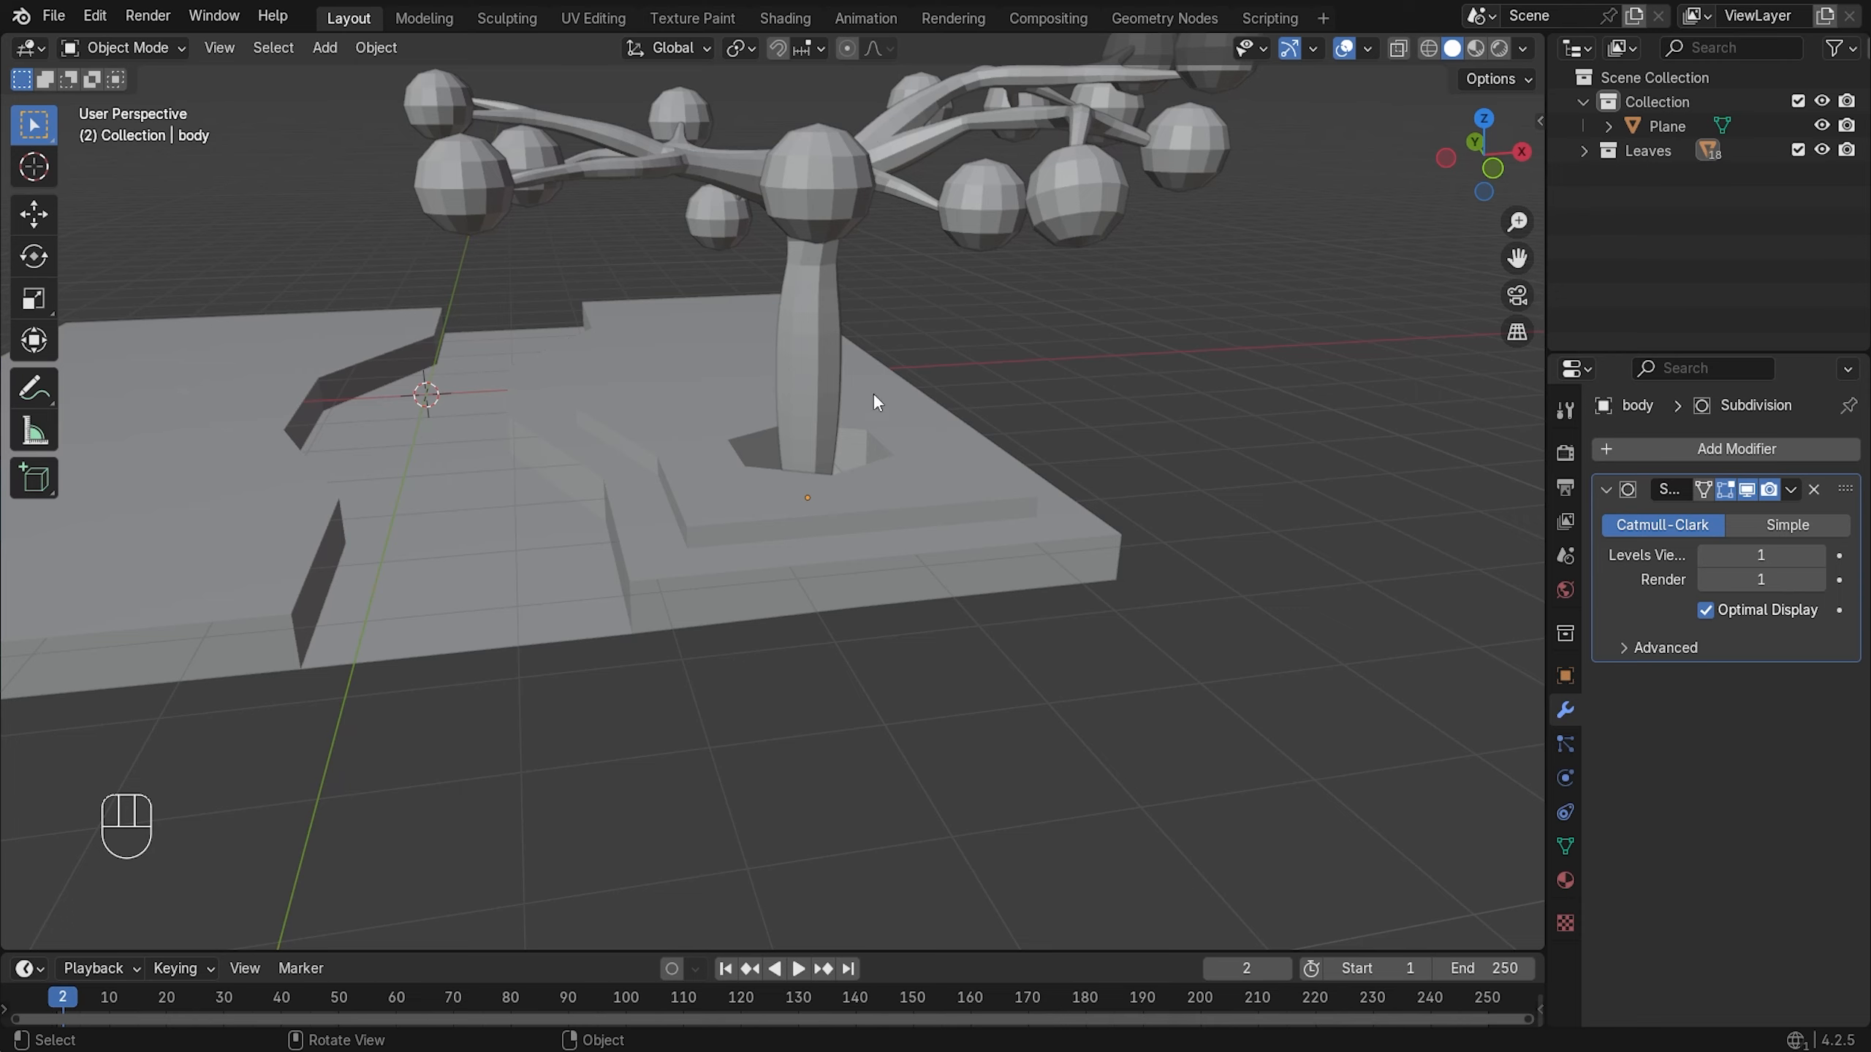
pyautogui.scroll(2, 884, 390)
# - Select the Plane, enter Edit Mode, and select both edge loops ringing the trunk hole
pyautogui.click(998, 431)
pyautogui.press('Tab')
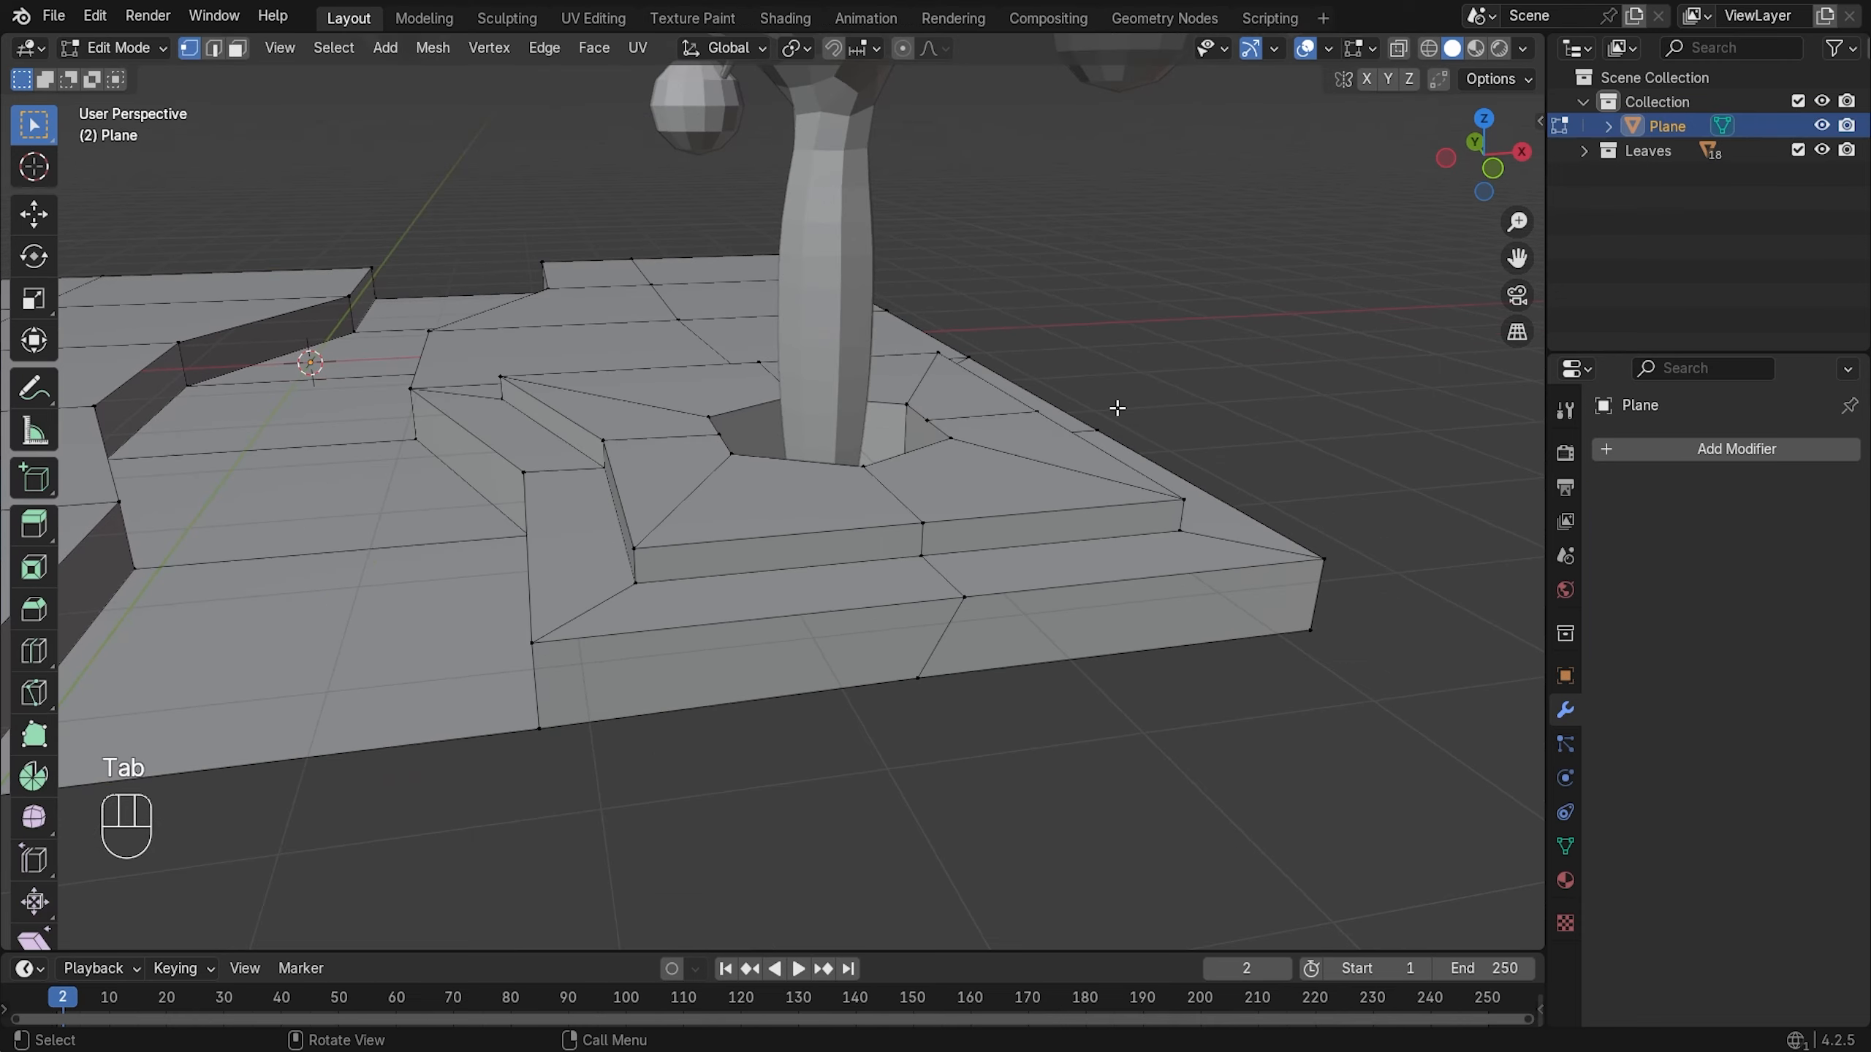
pyautogui.moveTo(1117, 410); pyautogui.dragTo(1069, 468, button='middle')
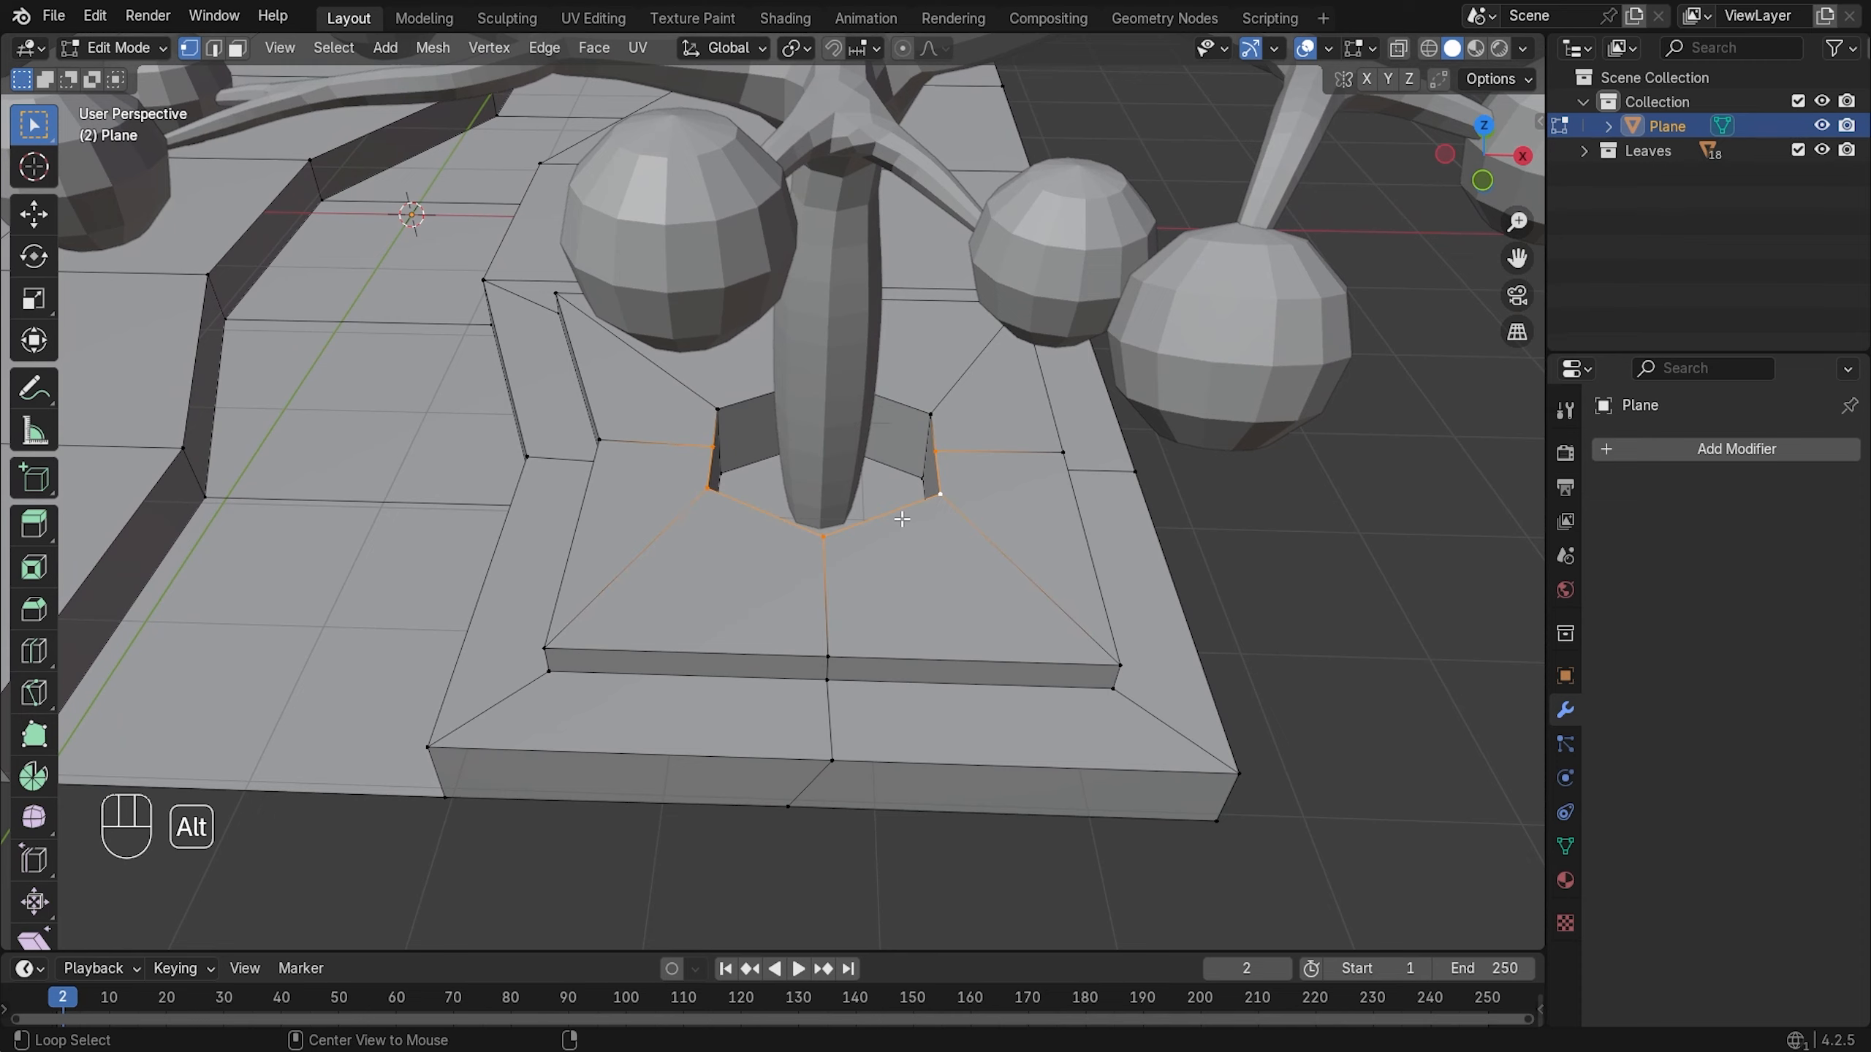
pyautogui.keyDown('alt'); pyautogui.keyDown('shift'); pyautogui.click(910, 417); pyautogui.keyUp('shift'); pyautogui.keyUp('alt')
pyautogui.keyDown('alt'); pyautogui.keyDown('shift'); pyautogui.click(741, 458); pyautogui.keyUp('shift'); pyautogui.keyUp('alt')
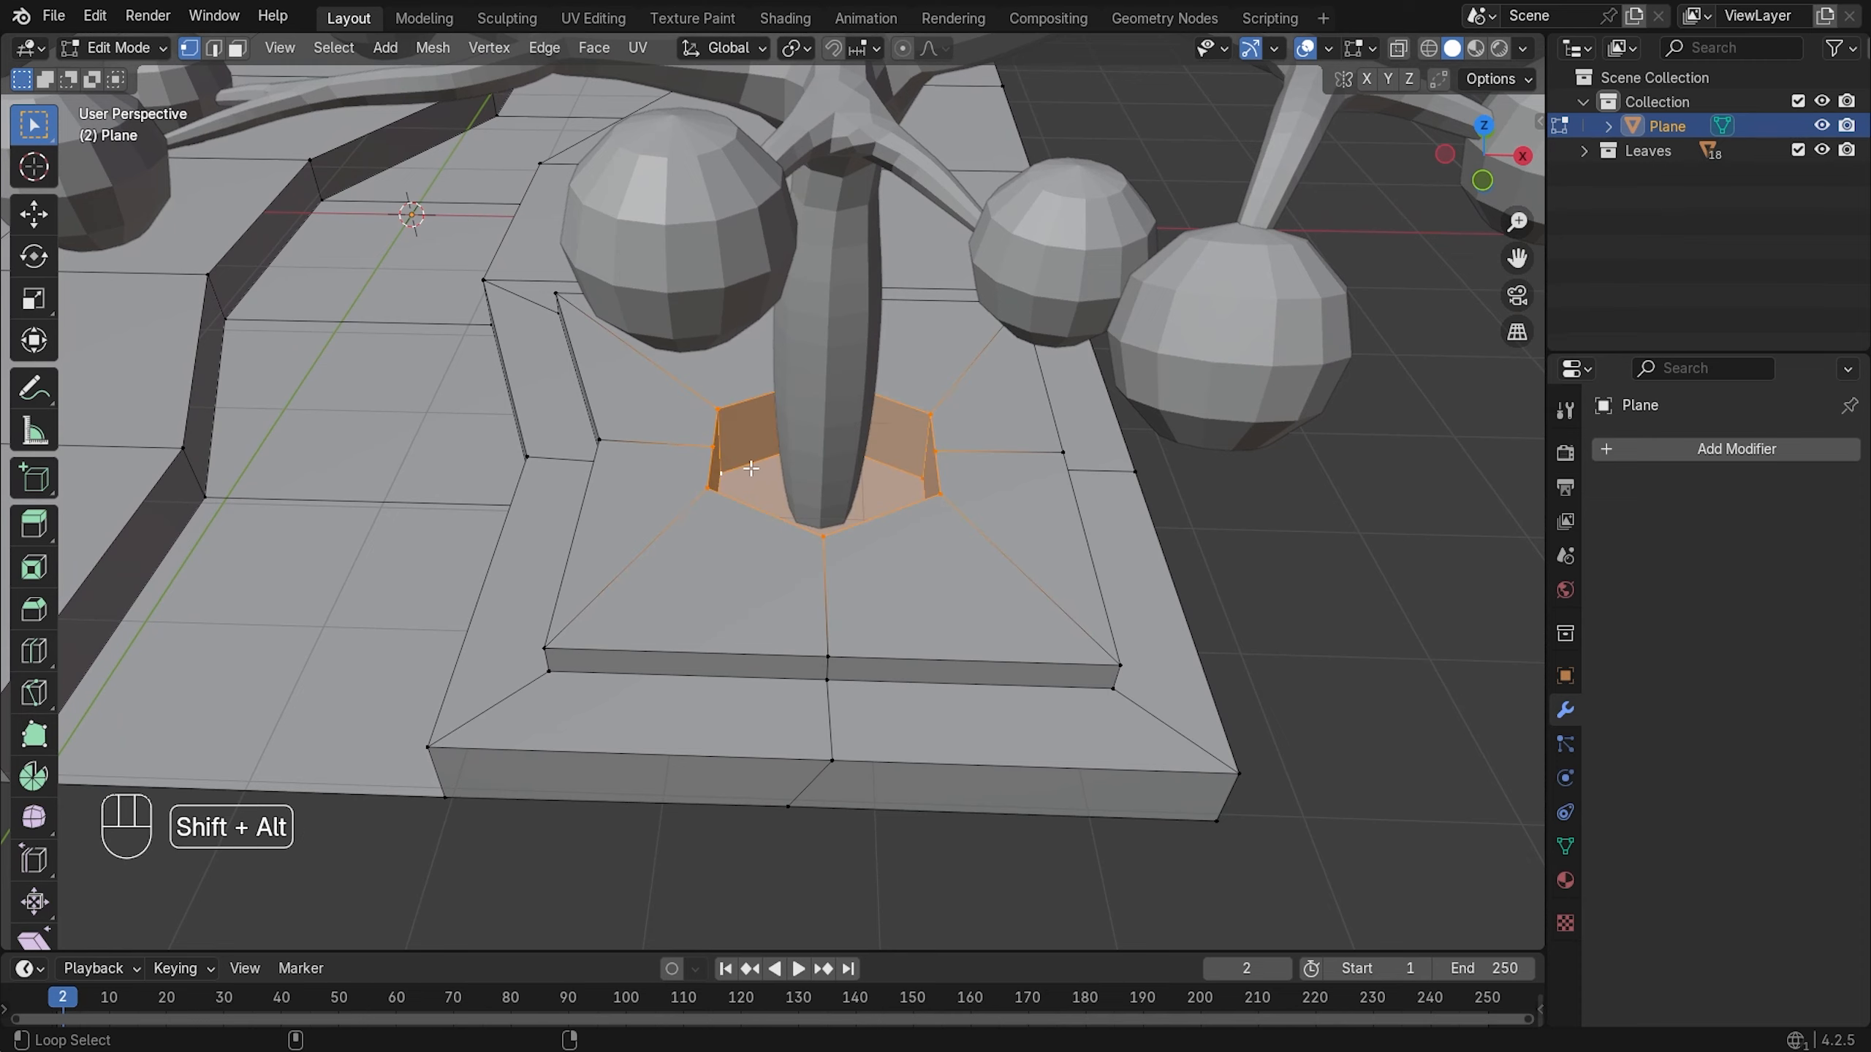
pyautogui.moveTo(741, 458); pyautogui.dragTo(926, 523, button='middle')
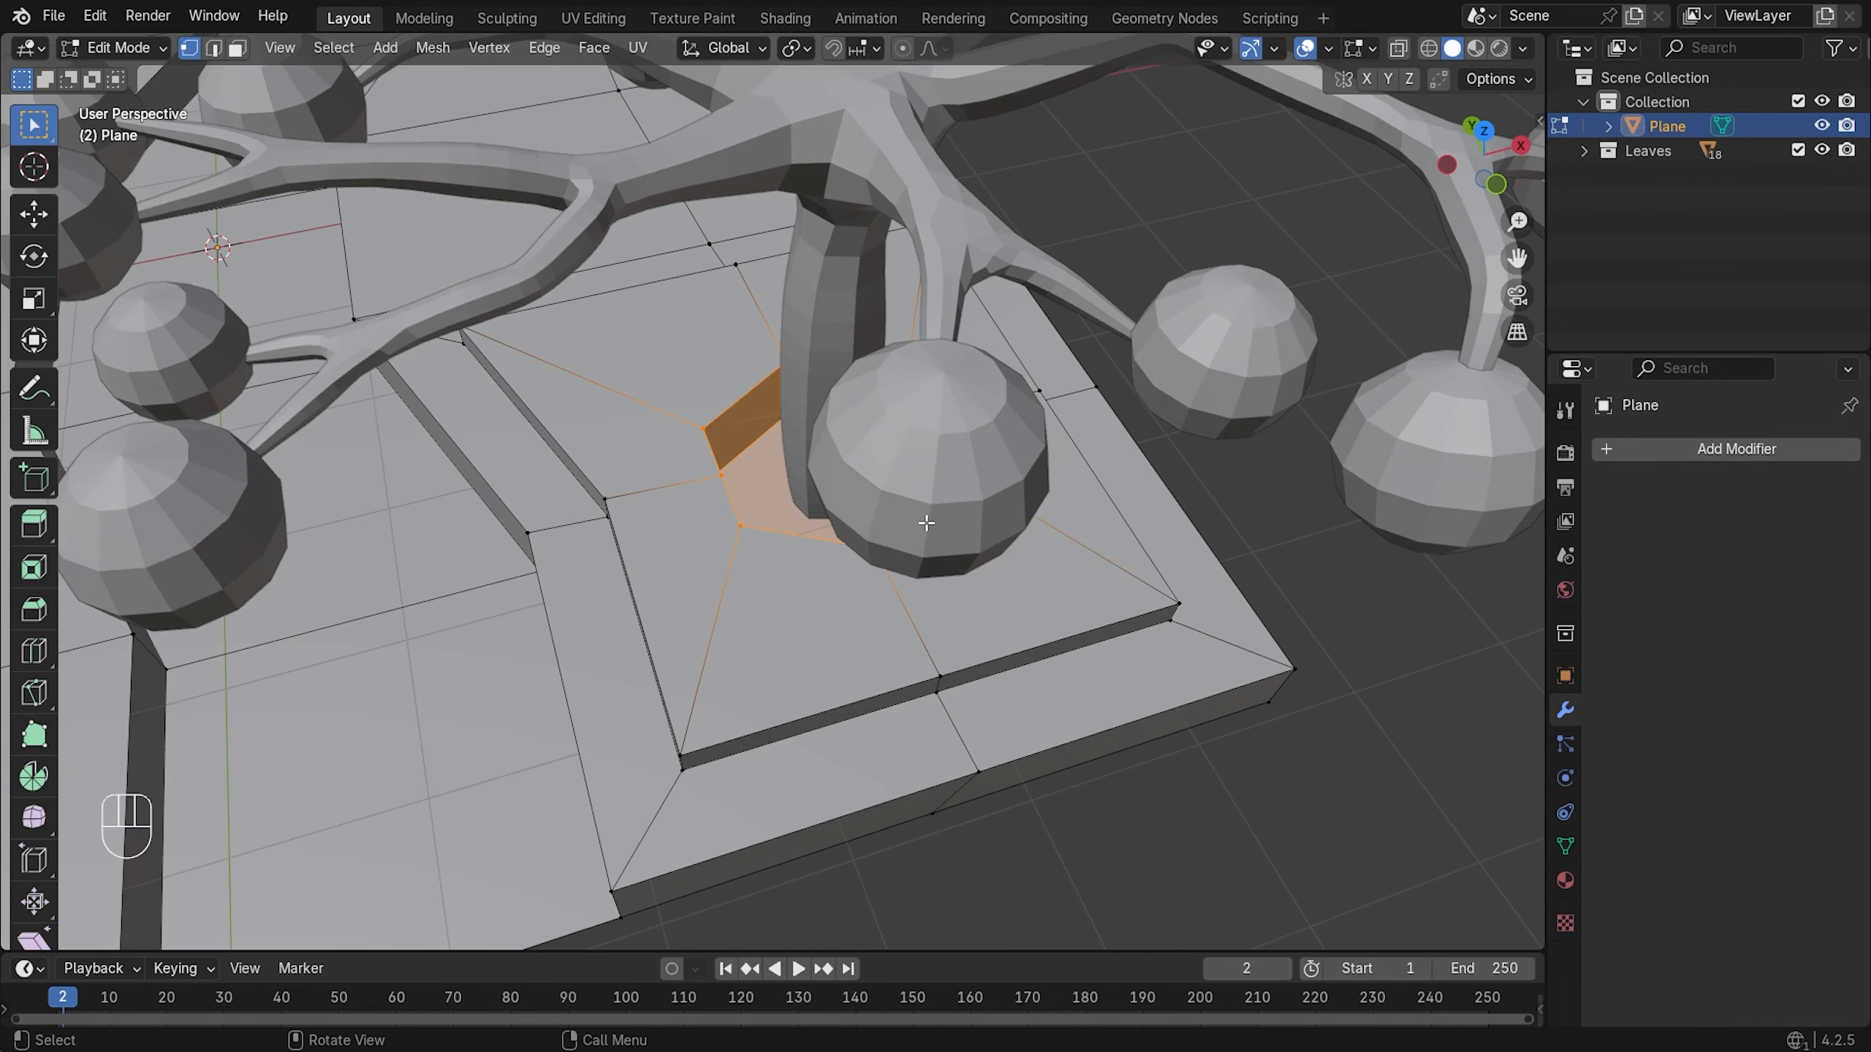
# - Scale the hole loops to 0.806, nudge them along Y, then return to Object Mode
pyautogui.press('s')
pyautogui.click(1064, 562)
pyautogui.moveTo(1075, 564); pyautogui.dragTo(779, 539, button='middle')
pyautogui.press('g')
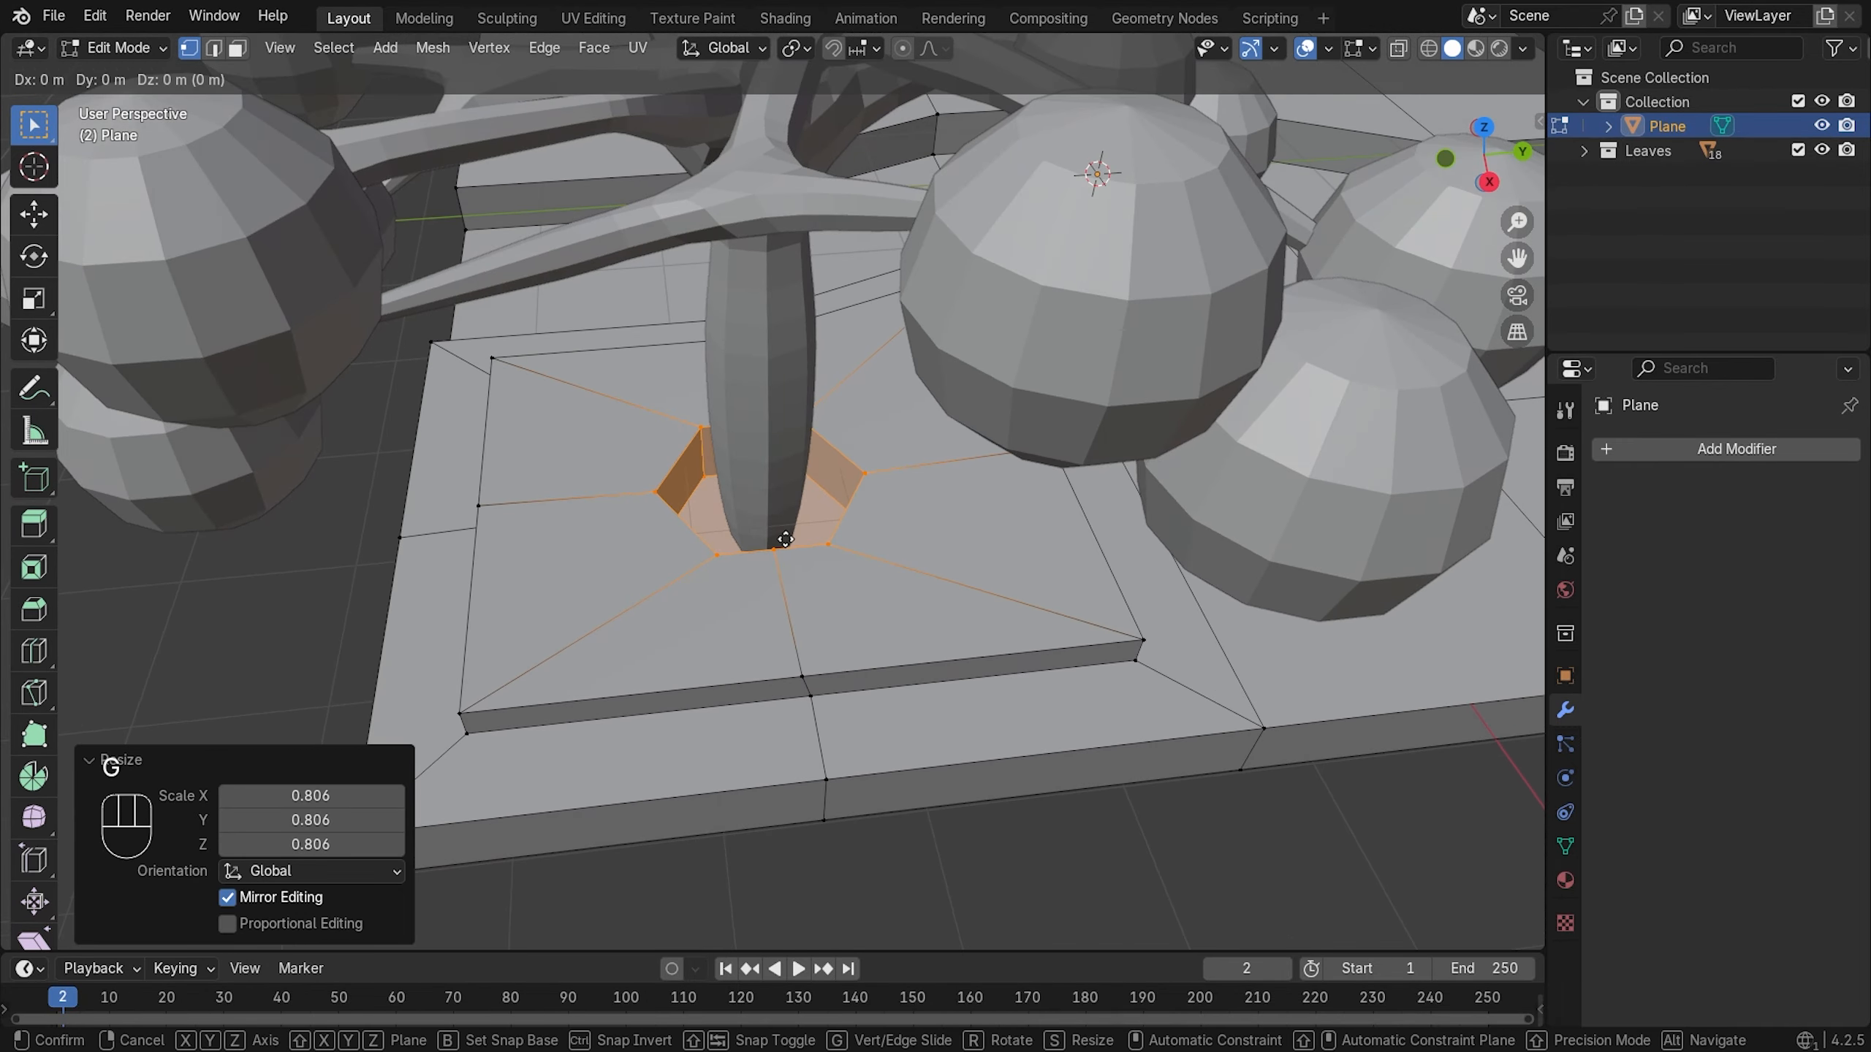
pyautogui.press('x')
pyautogui.press('y')
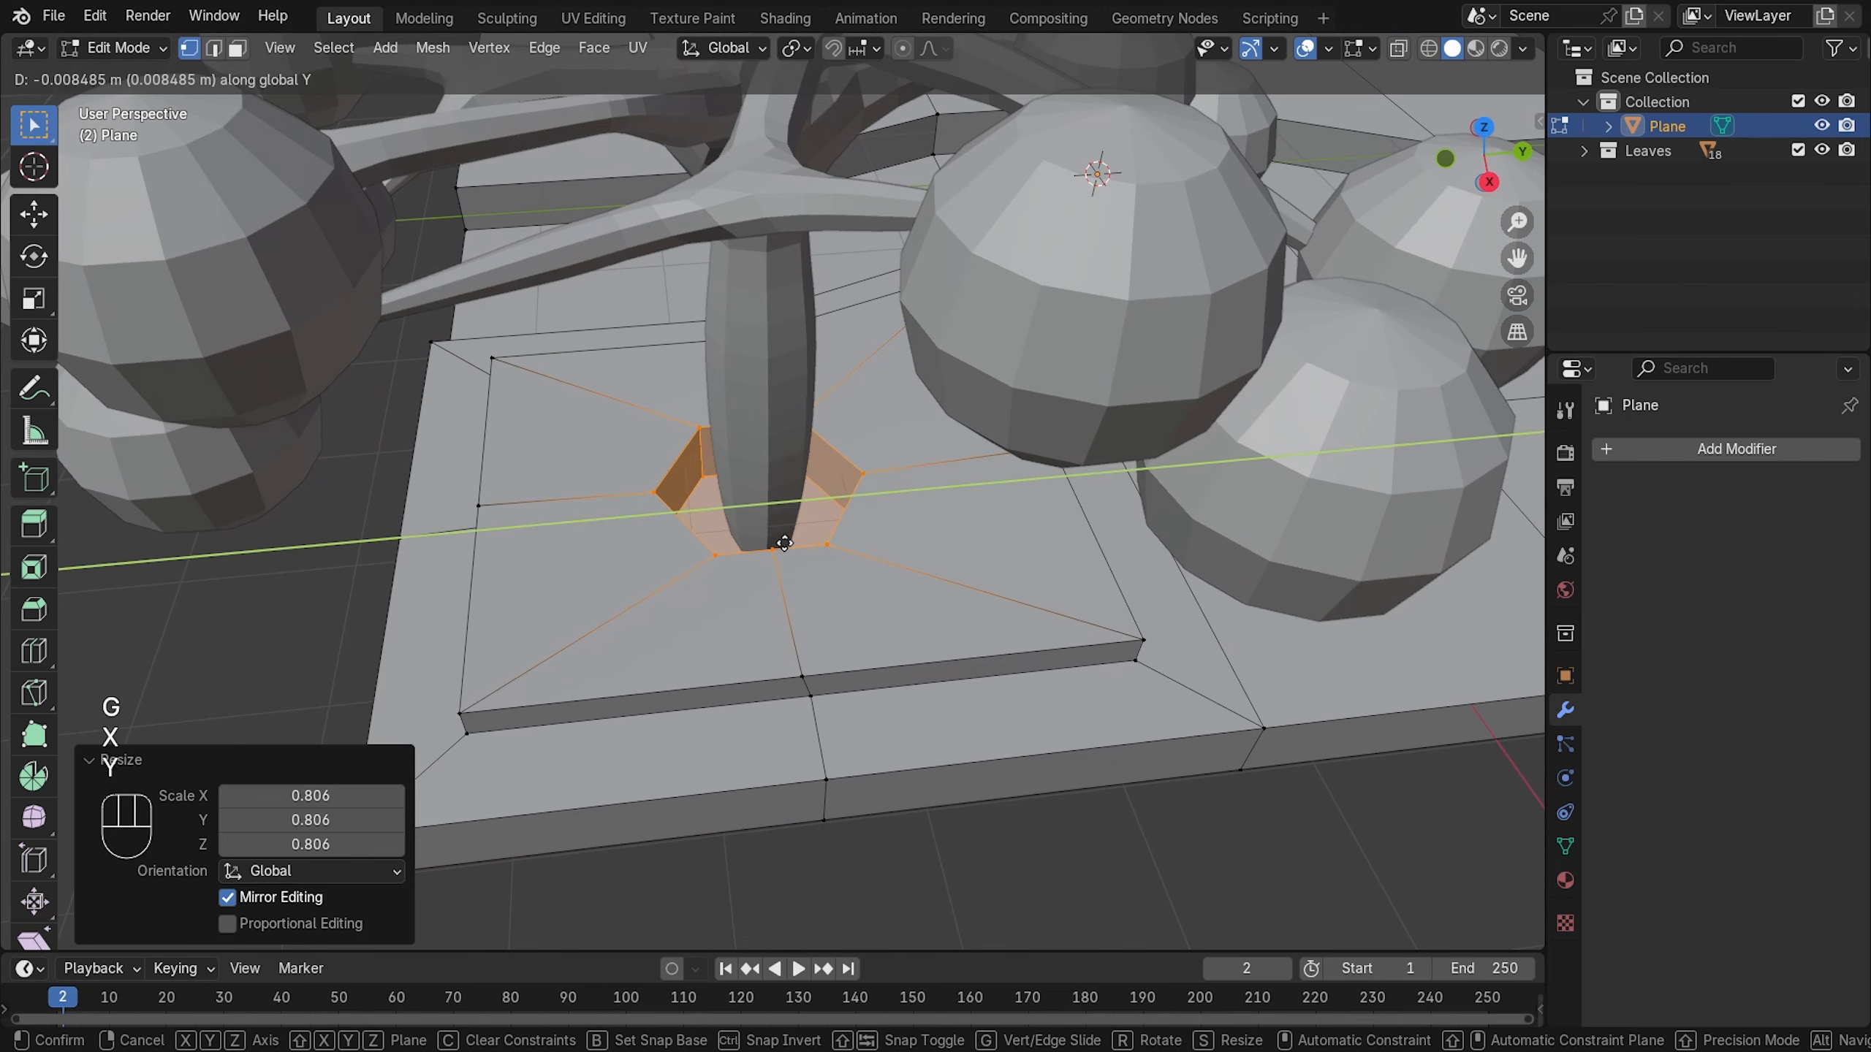
pyautogui.click(780, 541)
pyautogui.scroll(-5, 803, 559)
pyautogui.click(938, 672)
pyautogui.press('Tab')
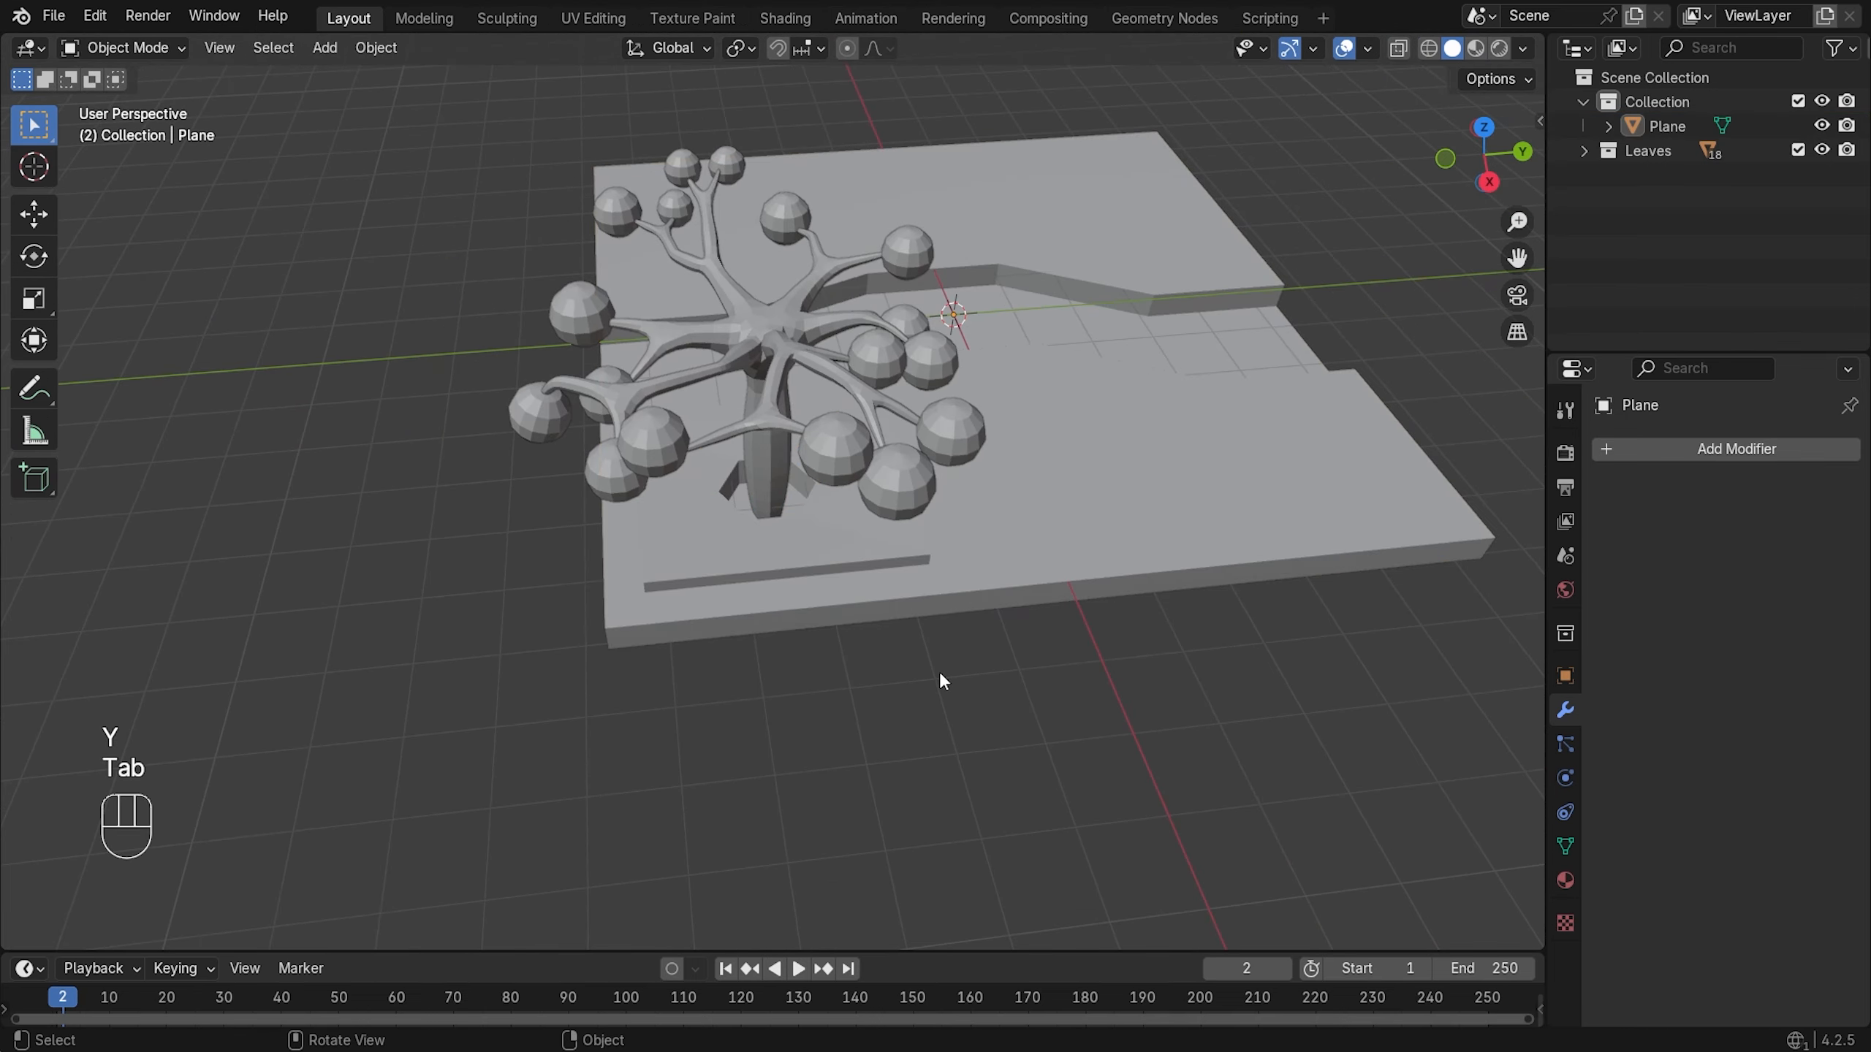
# - Orbit around the tree and reselect the Plane ground slab
pyautogui.moveTo(938, 672); pyautogui.dragTo(1187, 591, button='middle')
pyautogui.click(798, 543)
pyautogui.scroll(5, 821, 507)
pyautogui.click(1195, 759)
pyautogui.click(1072, 635)
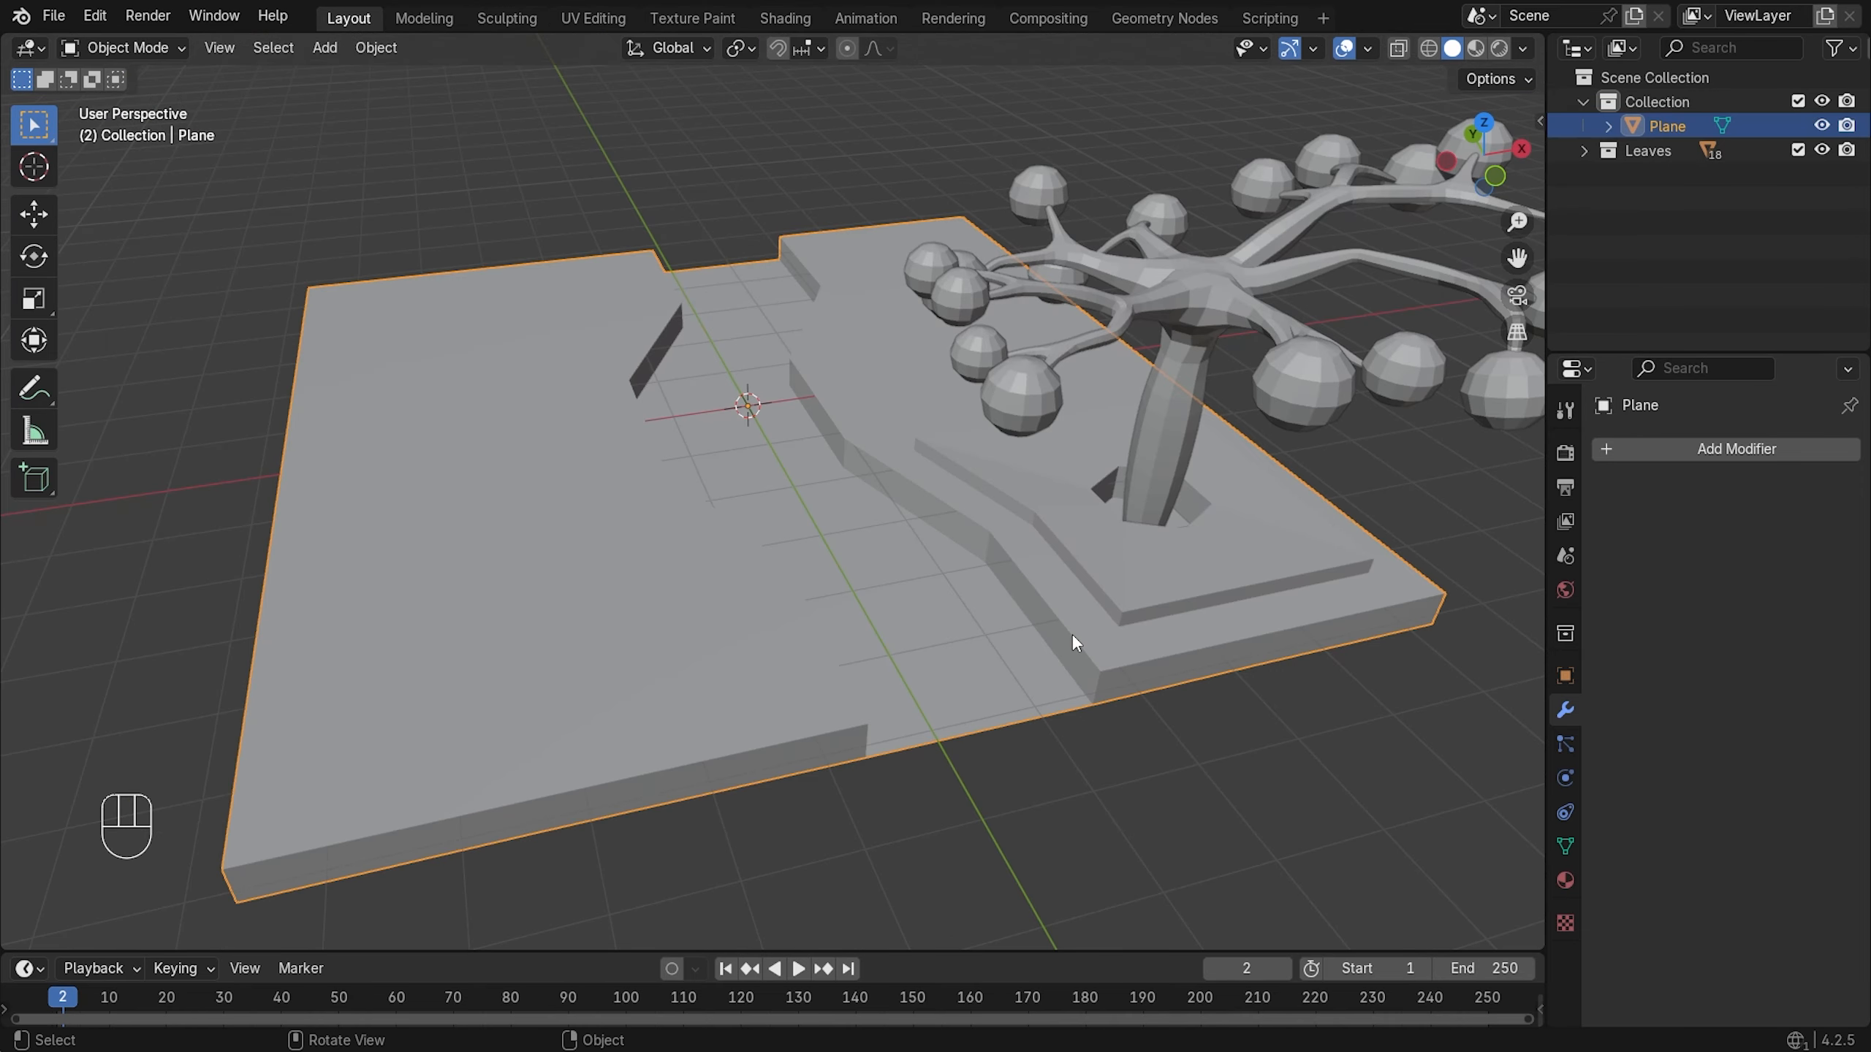
# - Add a Bevel modifier from Generate to the Plane, with 0.01 m amount and 3 segments
pyautogui.click(1688, 461)
pyautogui.moveTo(1696, 447)
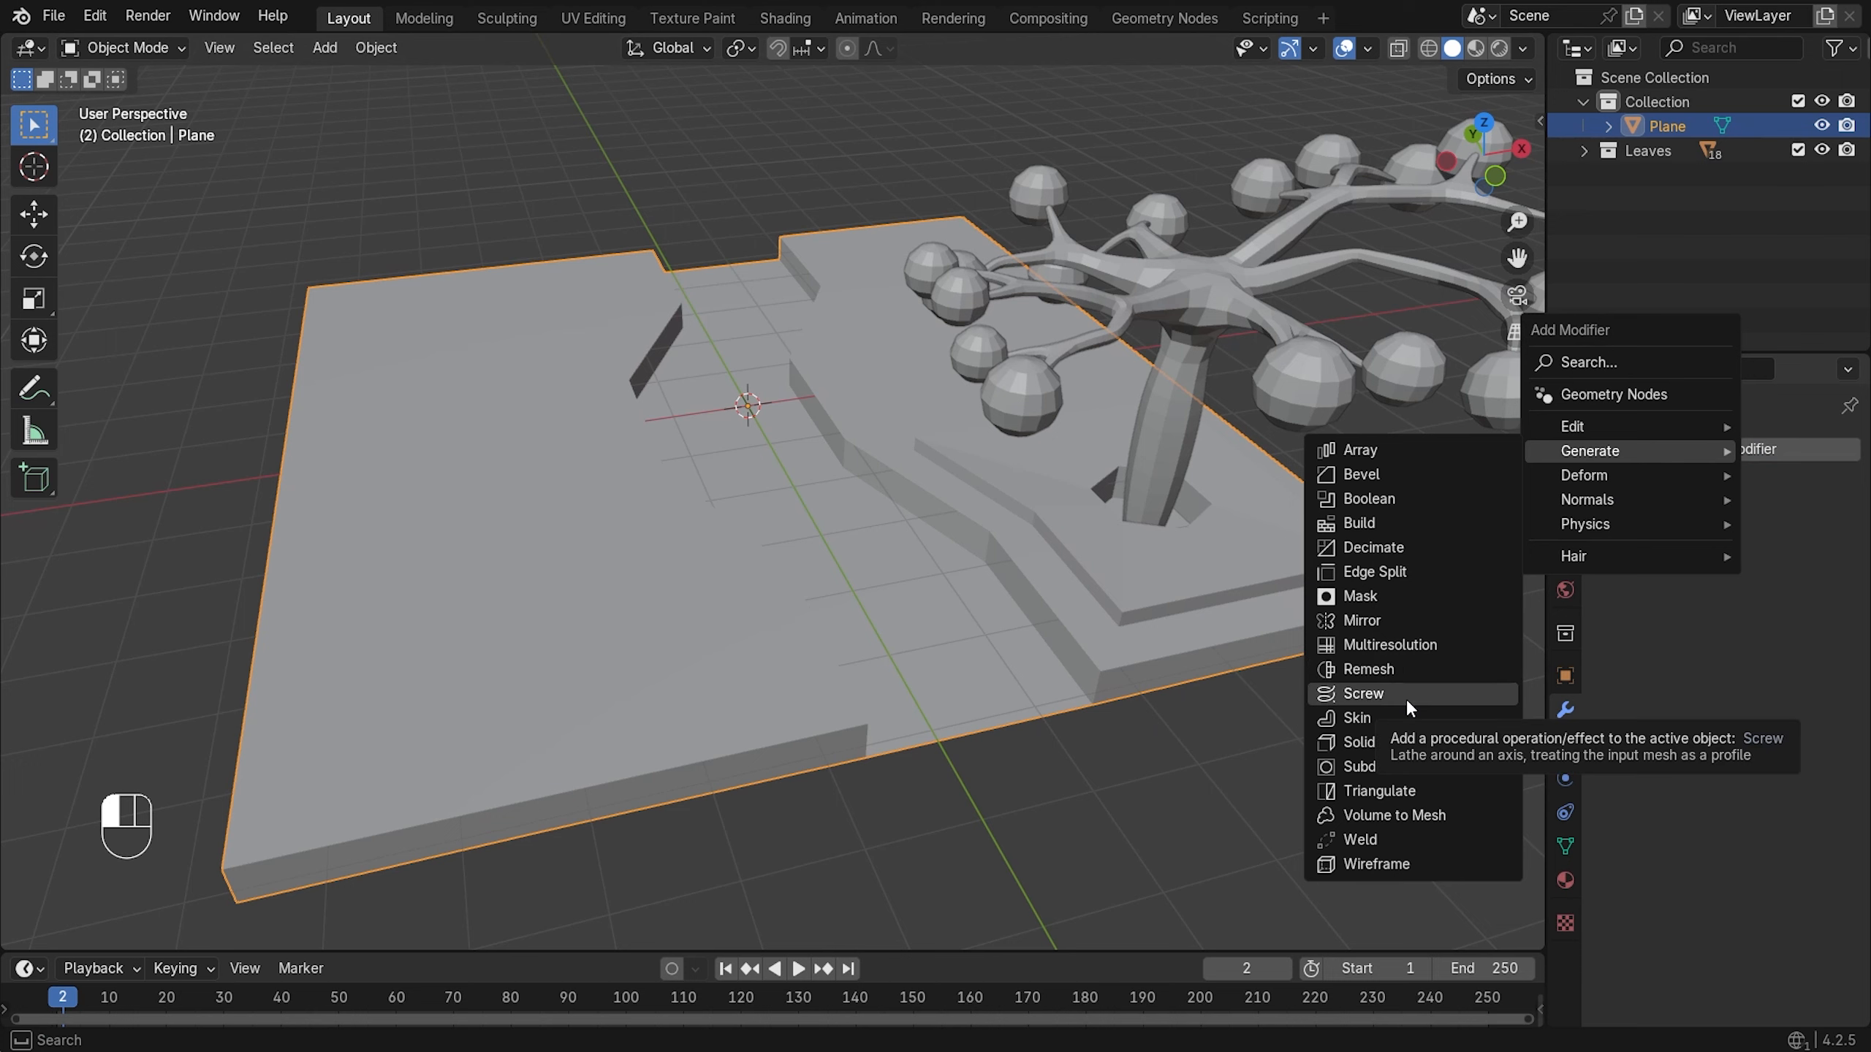
pyautogui.click(1409, 480)
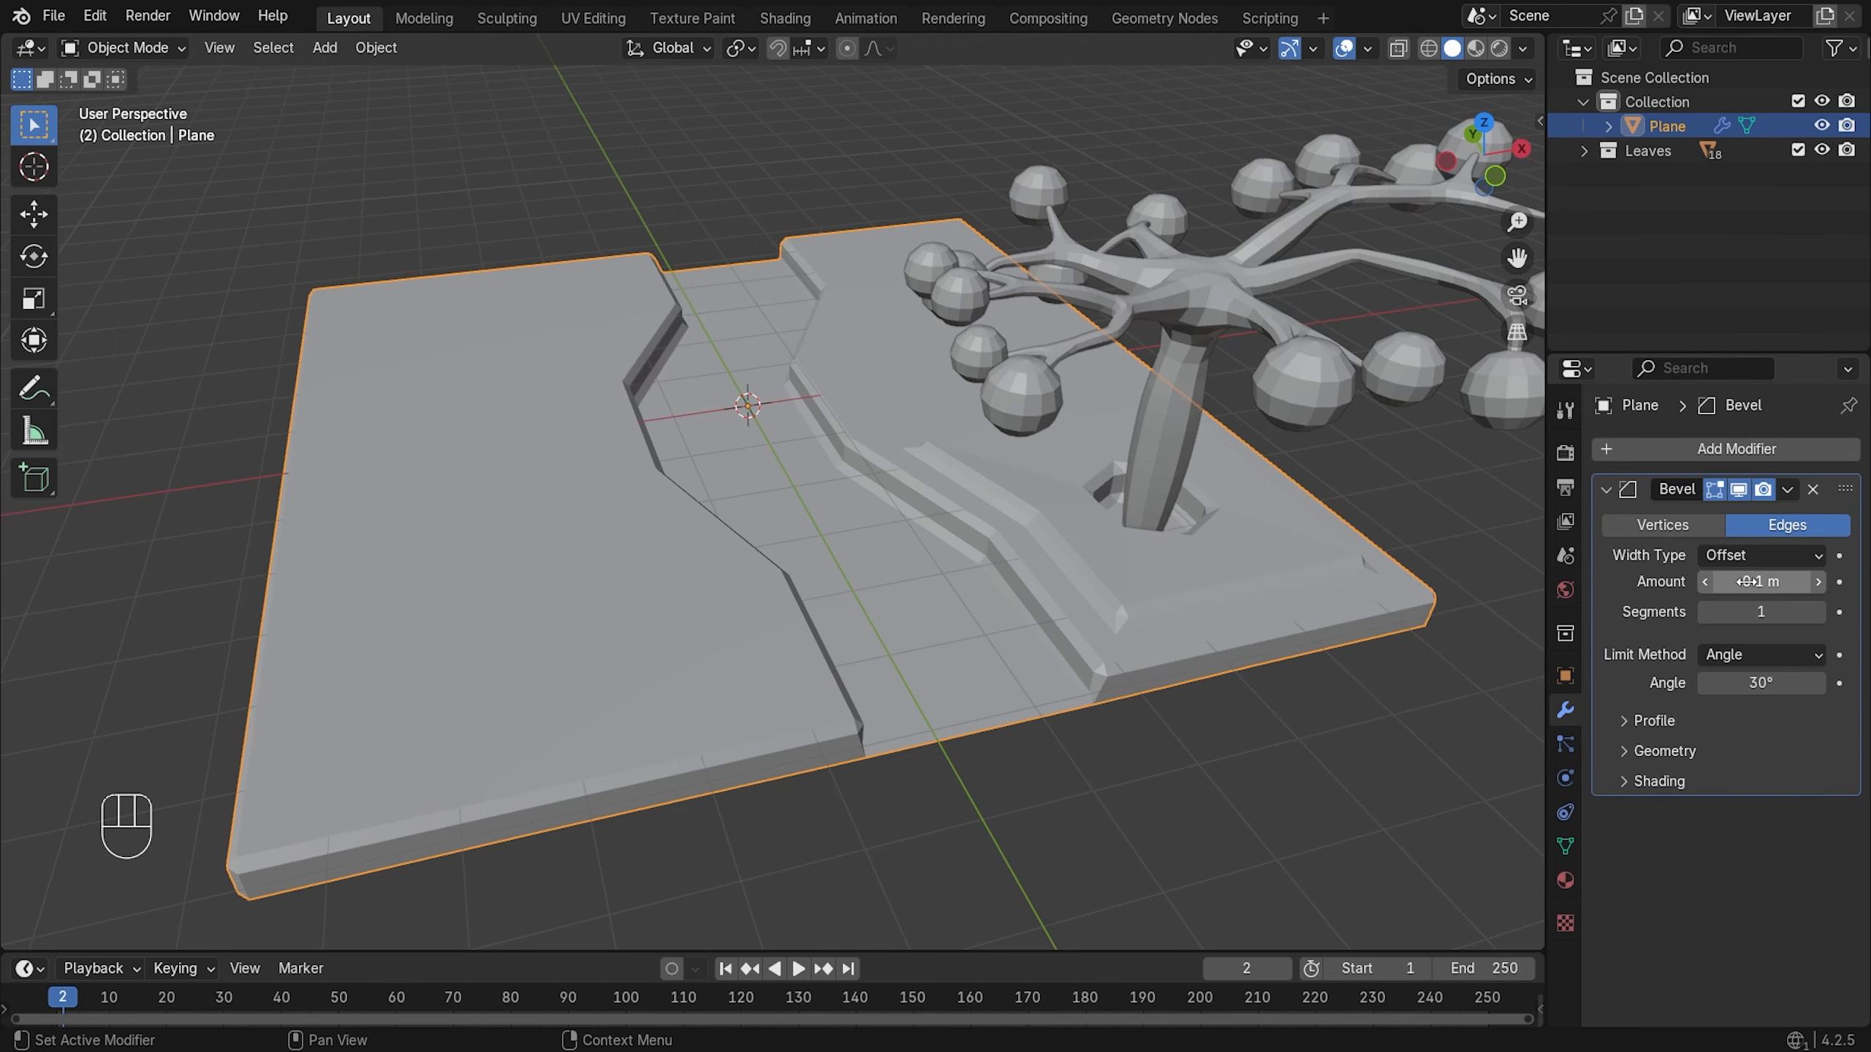
pyautogui.moveTo(1747, 581)
pyautogui.mouseDown()
pyautogui.moveTo(1768, 582)
pyautogui.moveTo(1722, 582)
pyautogui.mouseUp()
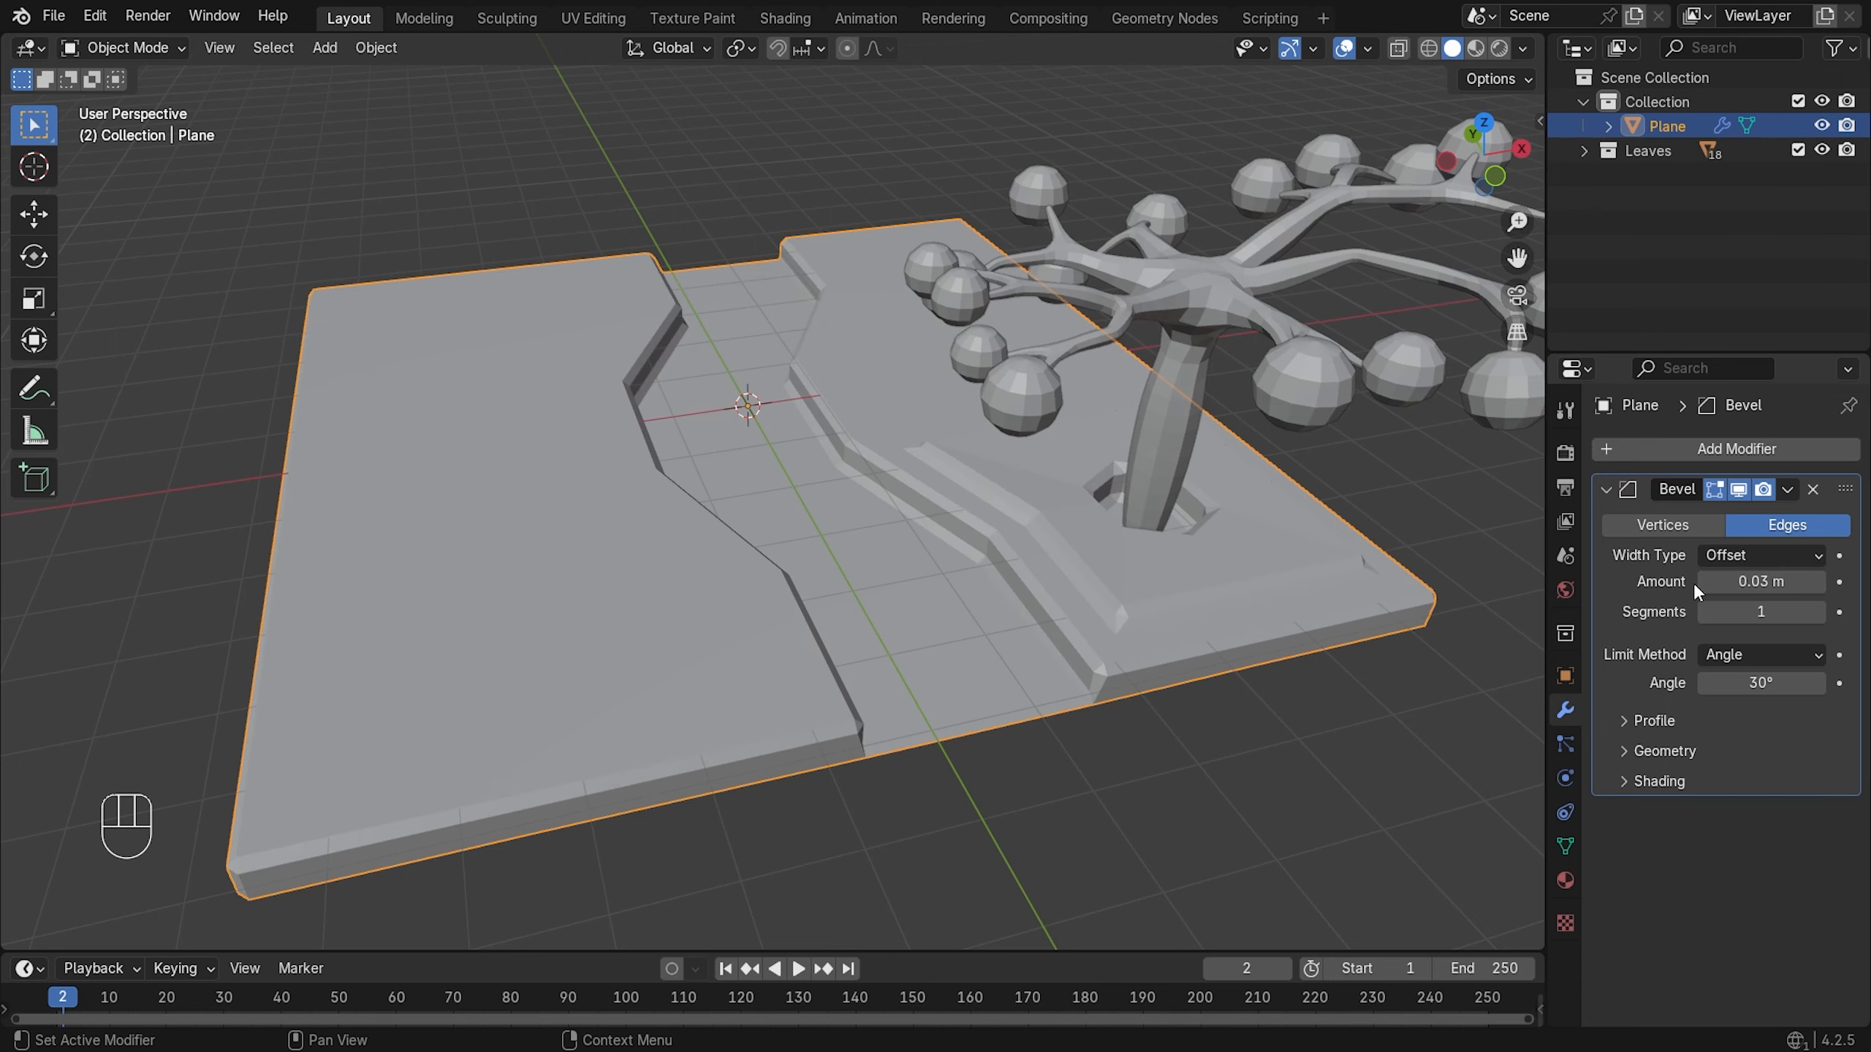
pyautogui.click(1704, 583)
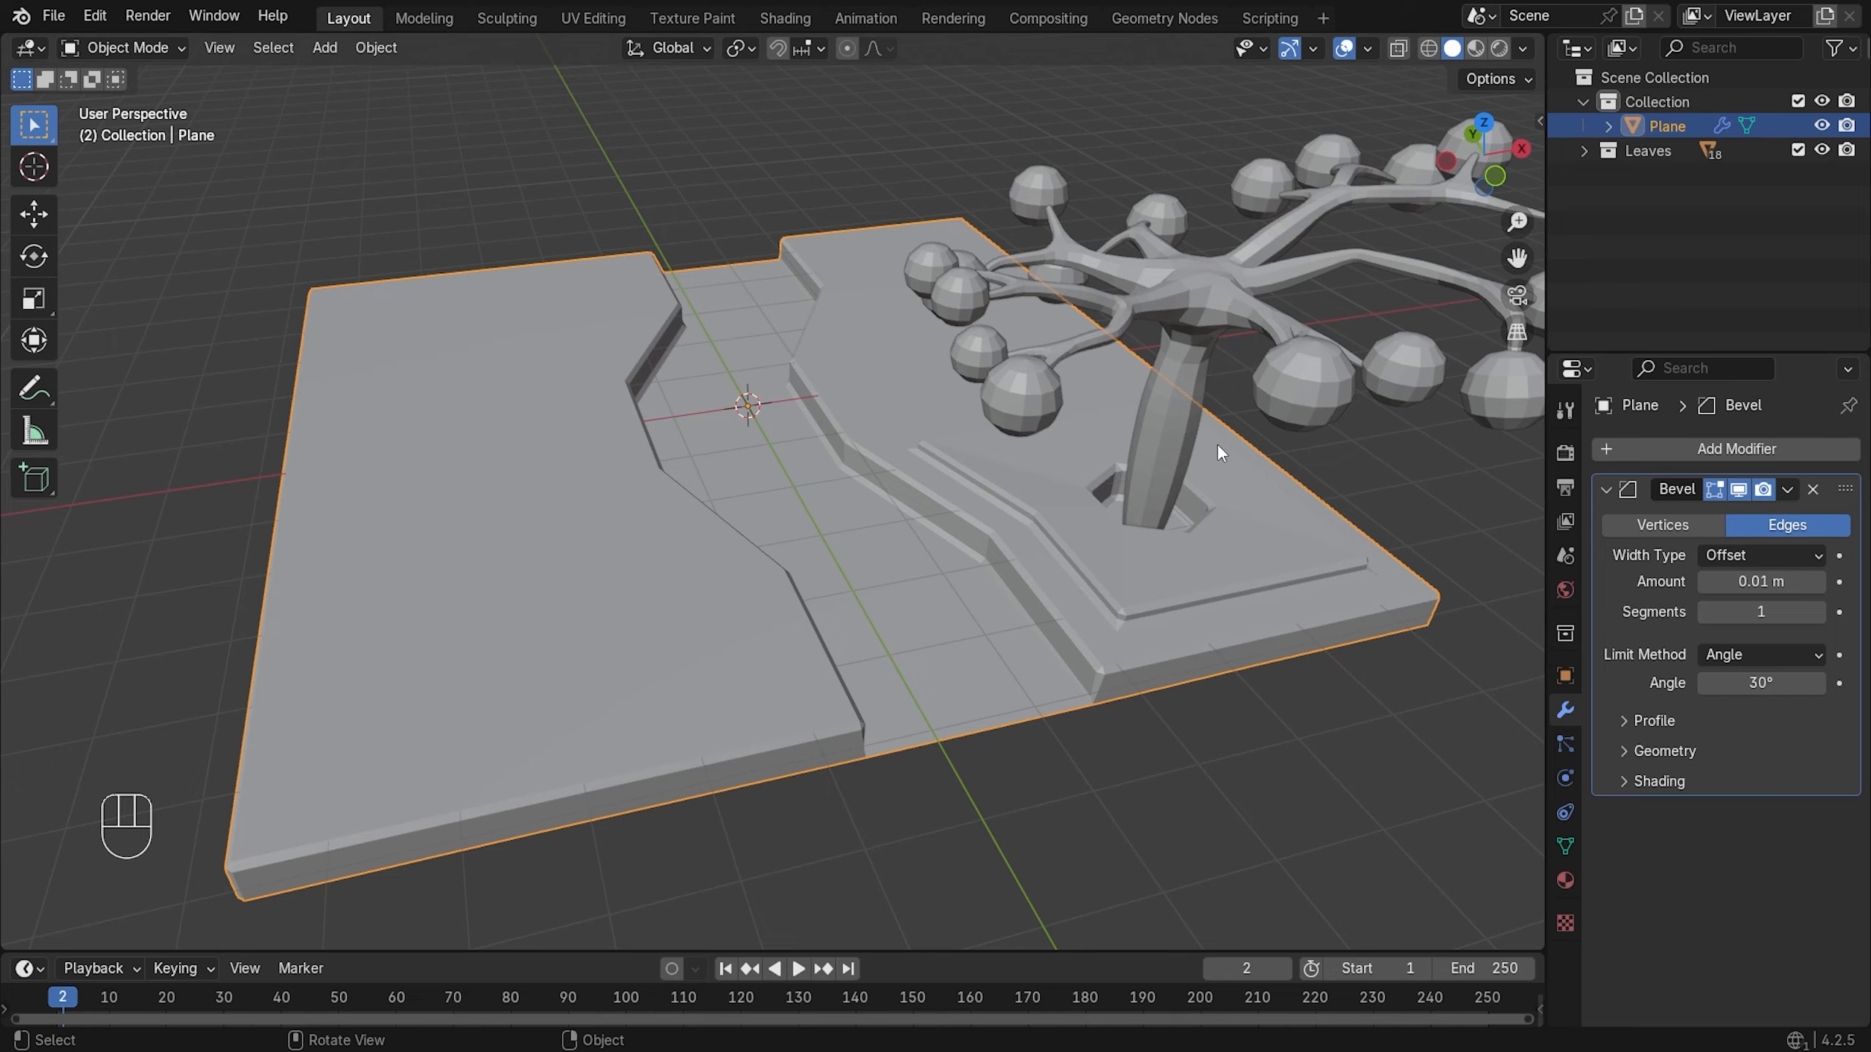
pyautogui.scroll(2, 1216, 442)
pyautogui.scroll(1, 1165, 461)
pyautogui.moveTo(1233, 475); pyautogui.dragTo(1163, 427, button='middle')
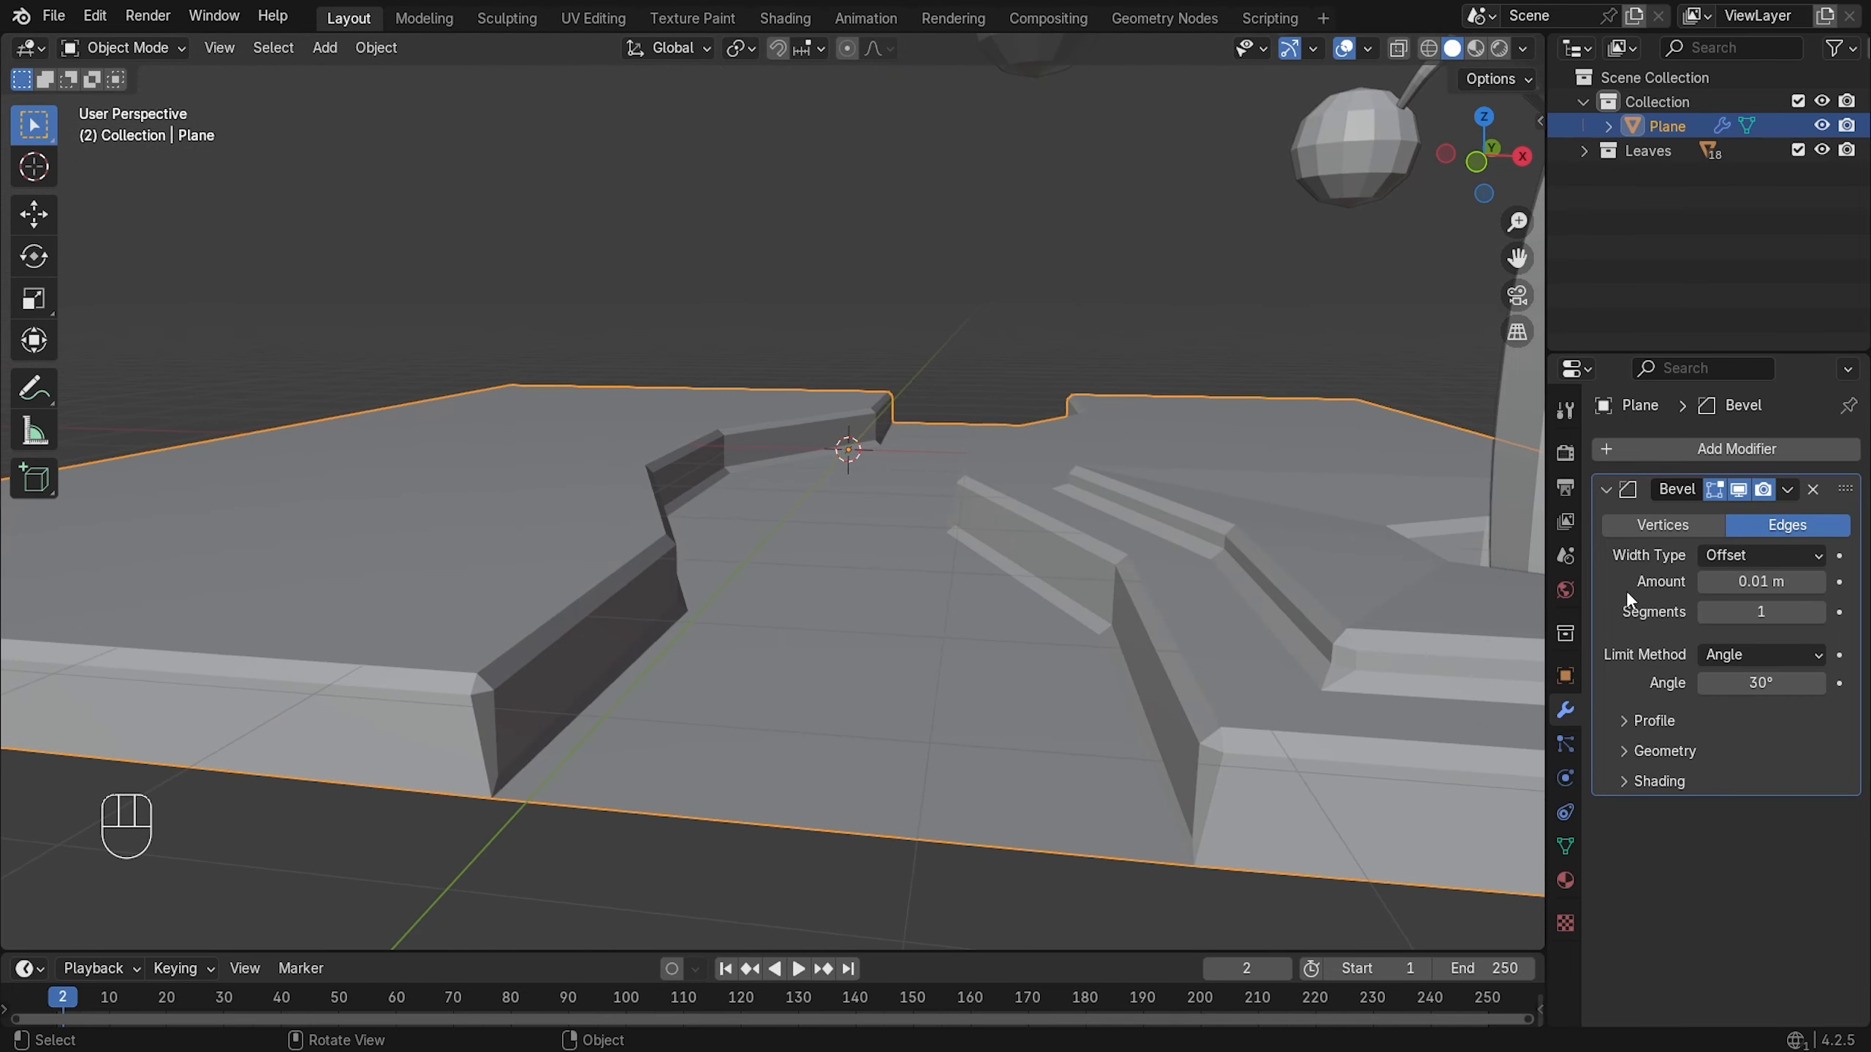
pyautogui.click(1818, 612)
pyautogui.click(1818, 612)
pyautogui.moveTo(1267, 560); pyautogui.dragTo(1256, 602, button='middle')
pyautogui.scroll(-5, 1255, 602)
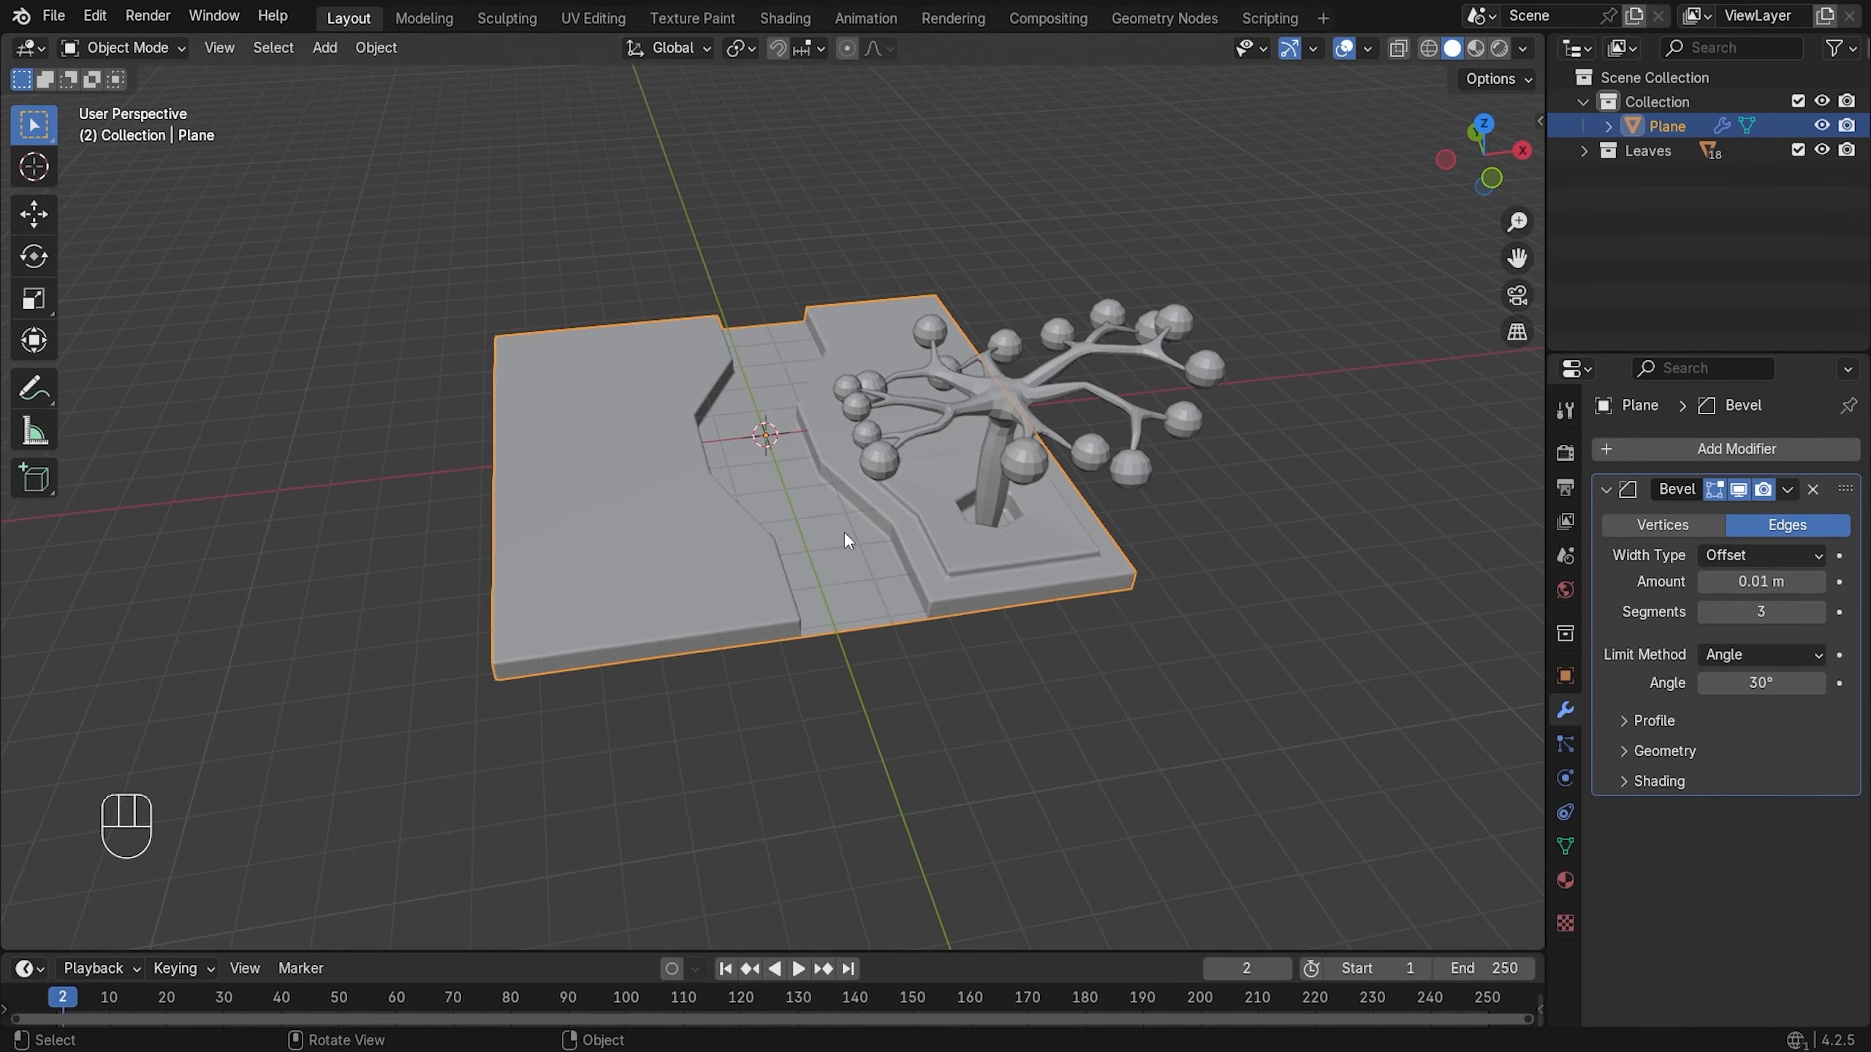
pyautogui.moveTo(847, 540); pyautogui.dragTo(1009, 514, button='middle')
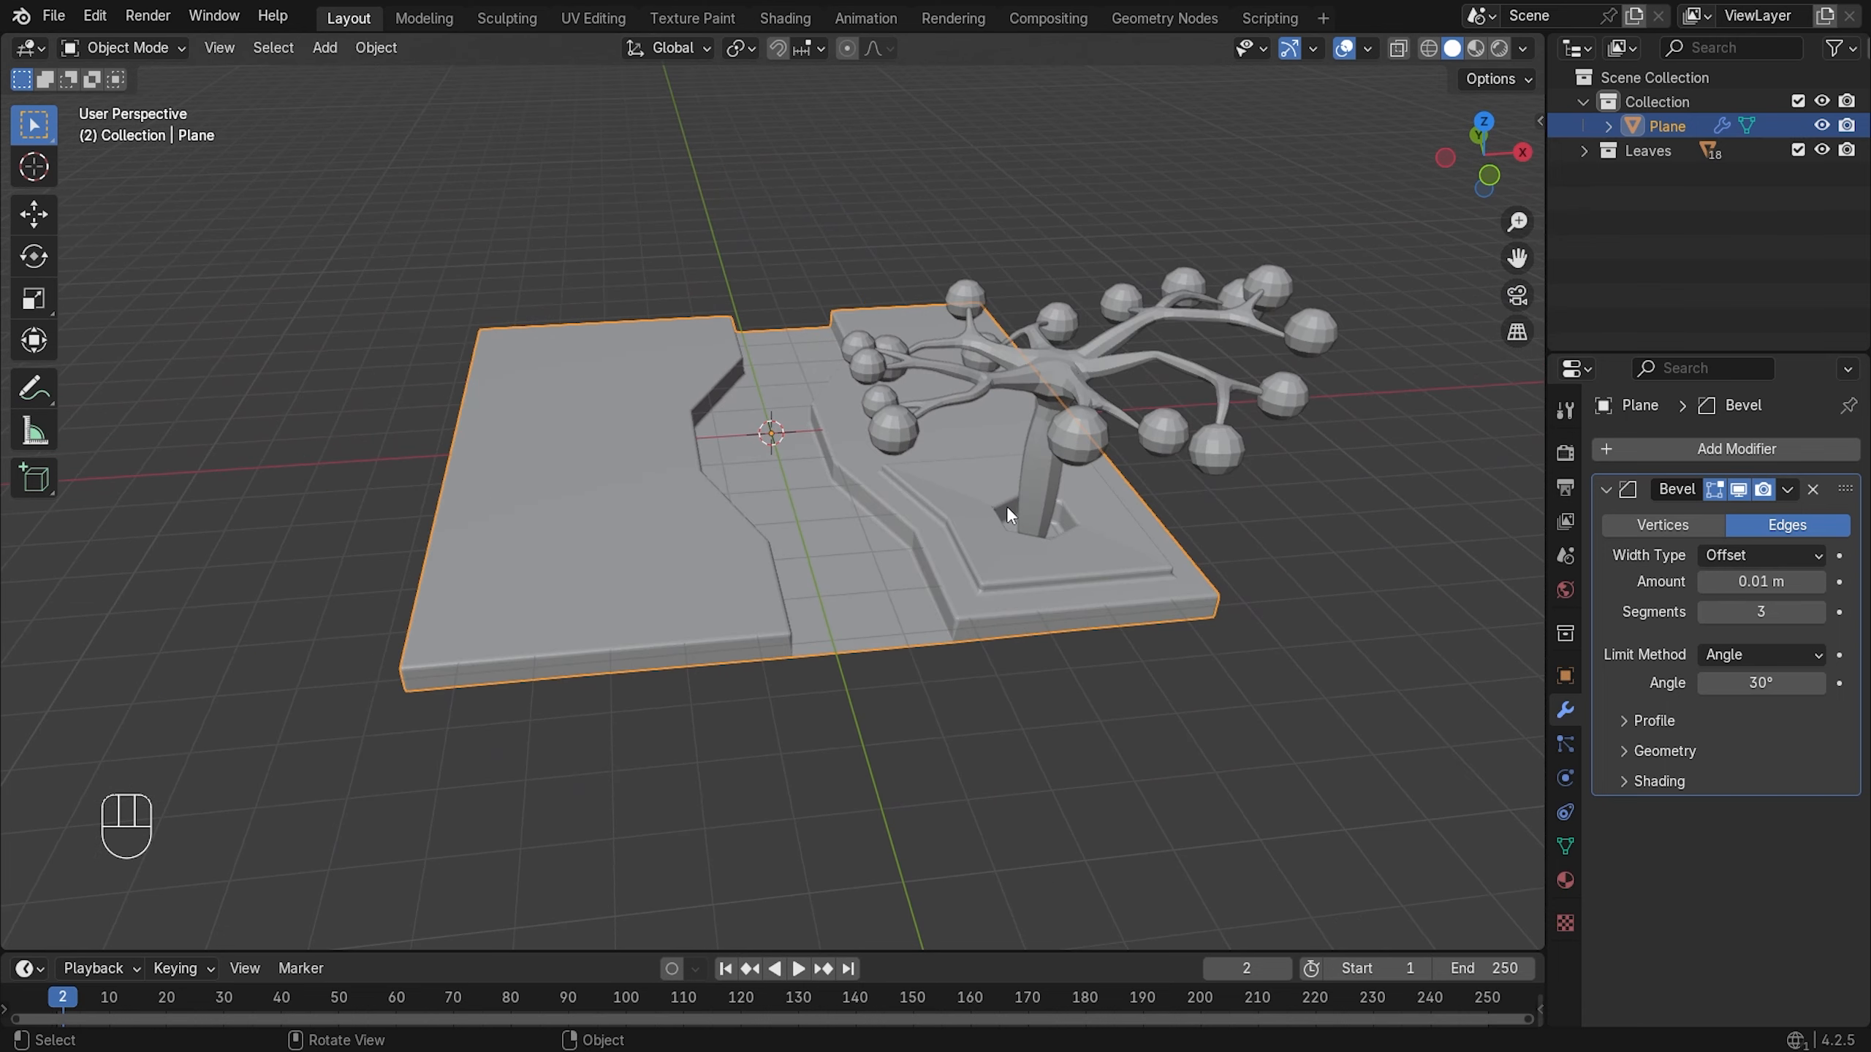
pyautogui.click(1290, 563)
pyautogui.moveTo(590, 404); pyautogui.dragTo(650, 451, button='middle')
pyautogui.scroll(2, 769, 328)
pyautogui.scroll(1, 769, 327)
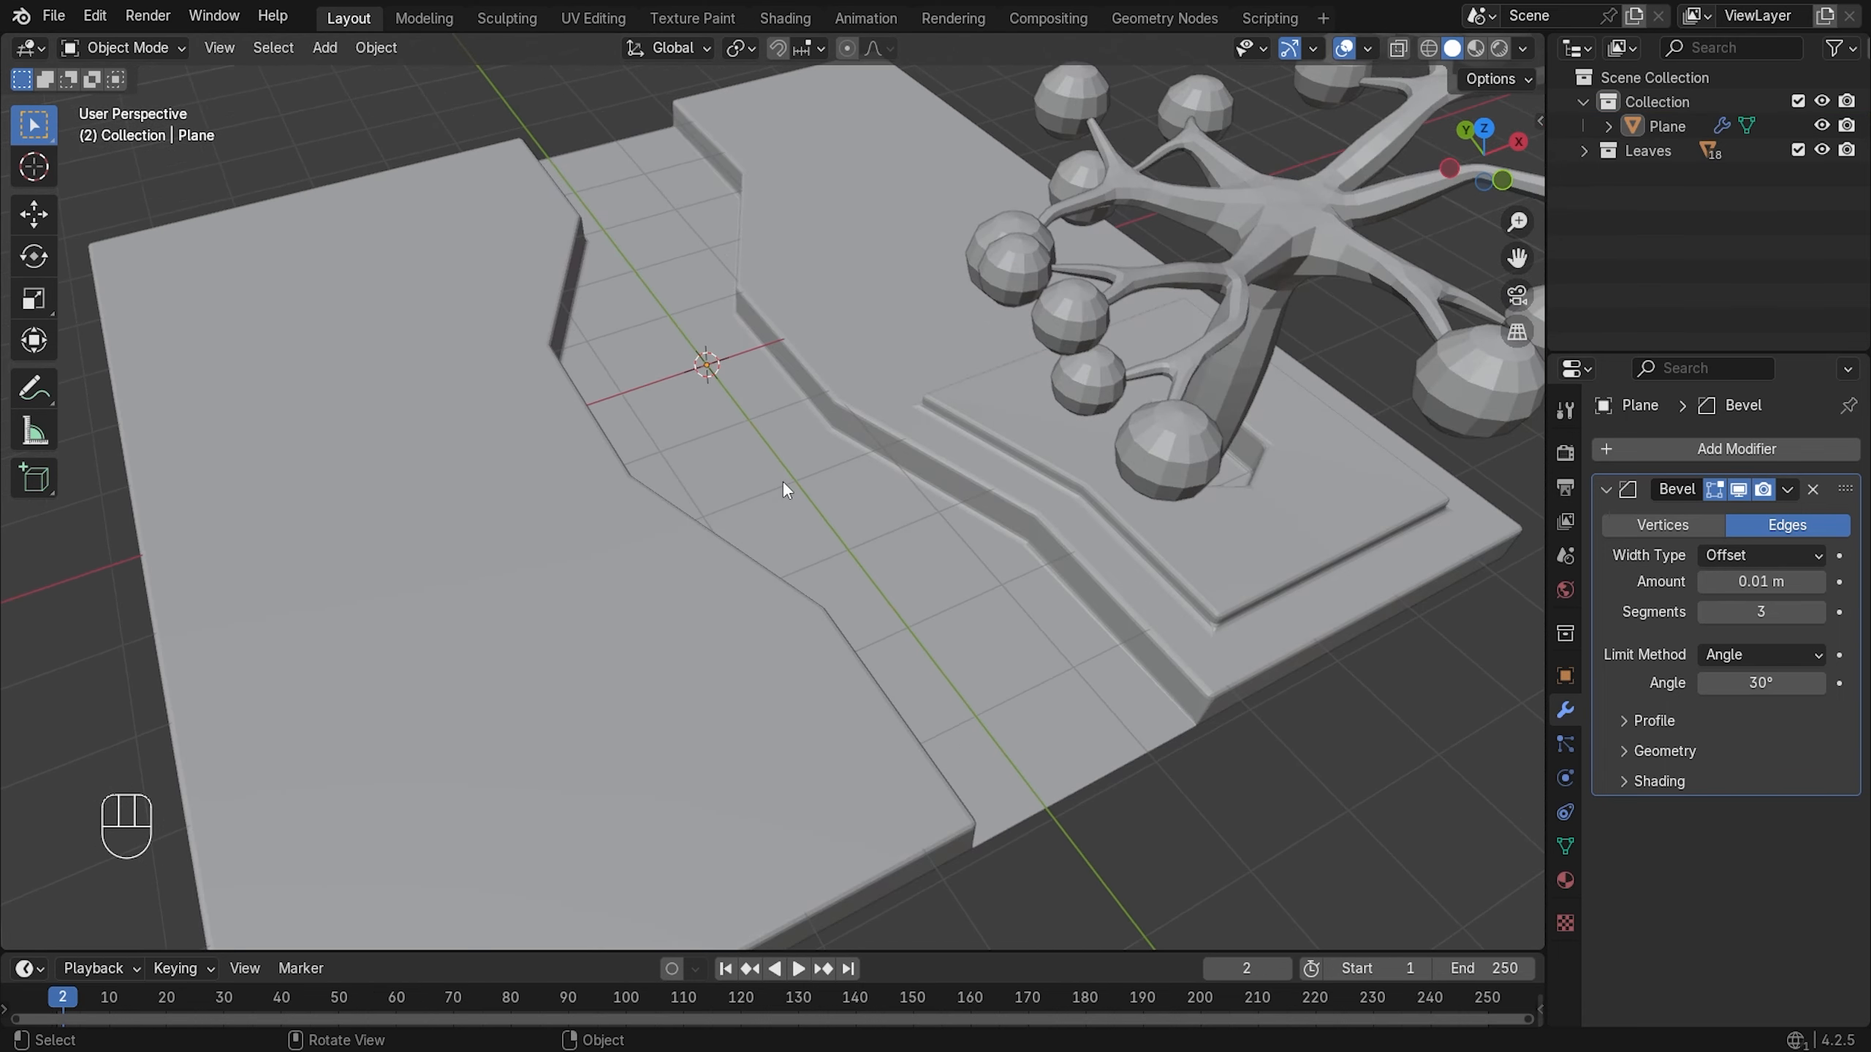
pyautogui.scroll(-4, 789, 416)
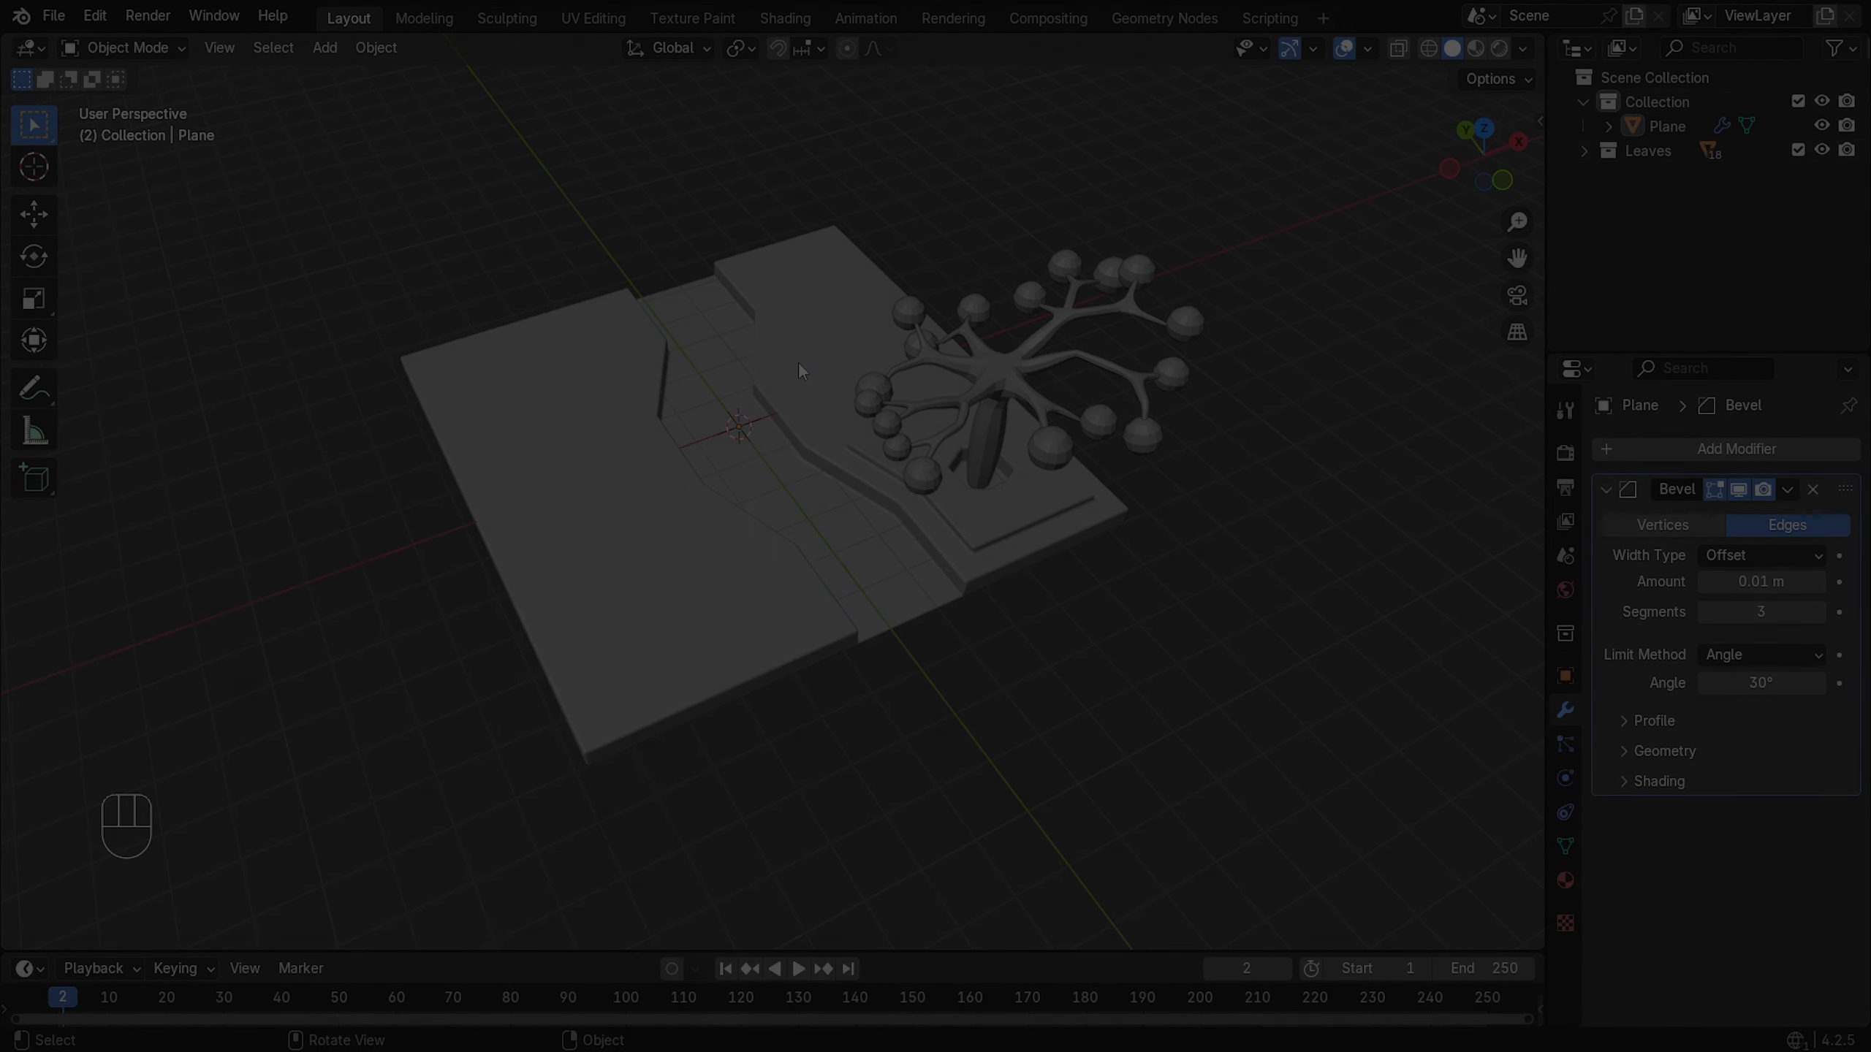